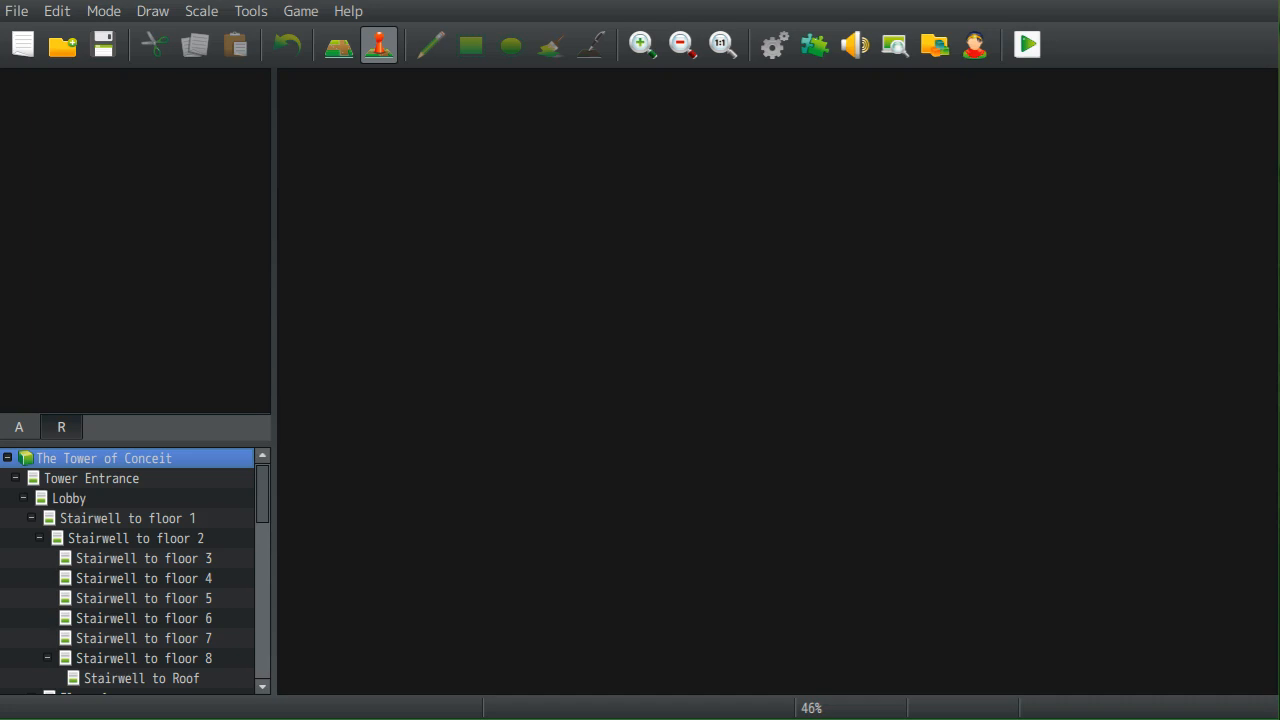
# - Look through the existing project's maps, including the Lobby, several stairwell maps and the Tower Entrance
pyautogui.hotkey('alt', 'f')
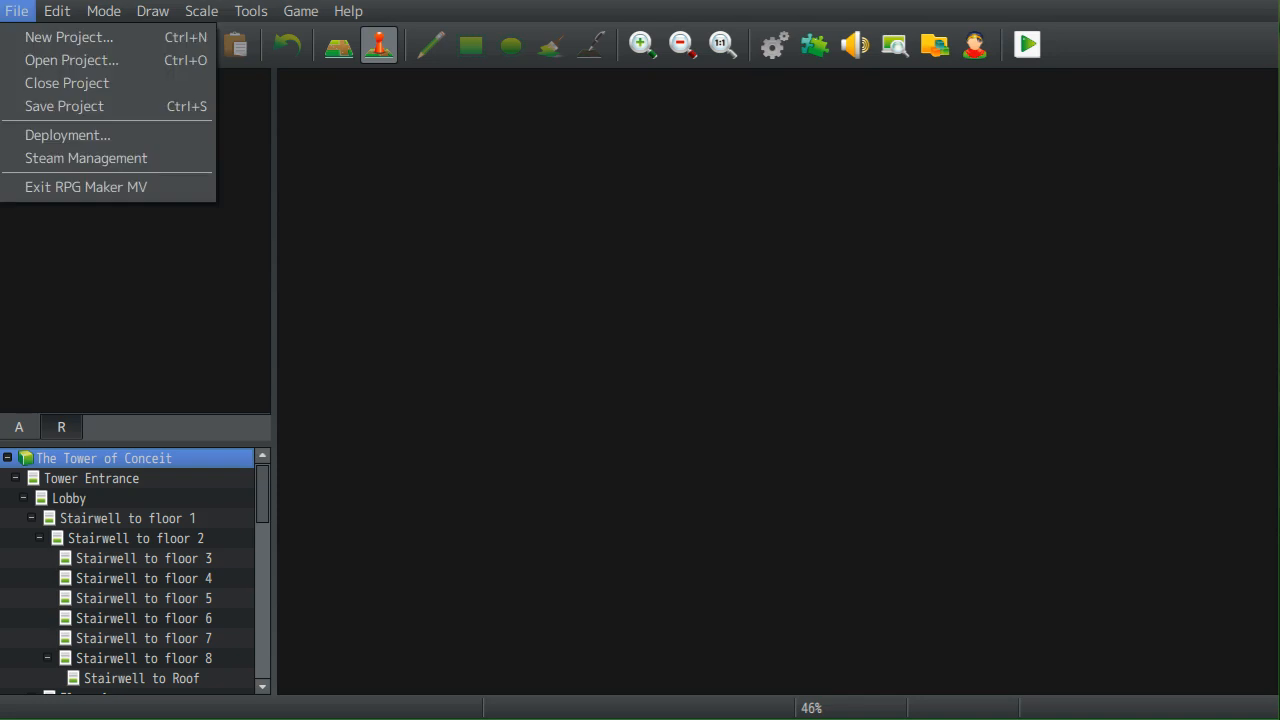
pyautogui.press('Escape')
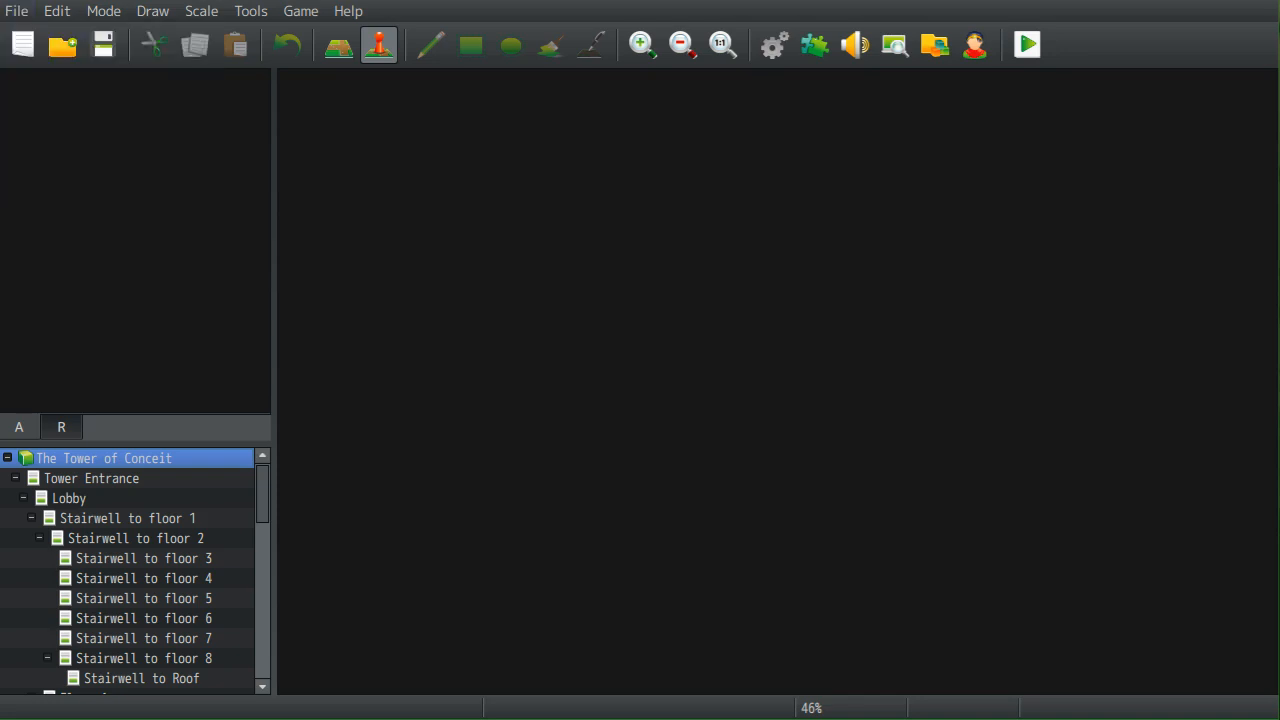
pyautogui.click(91, 478)
pyautogui.click(69, 498)
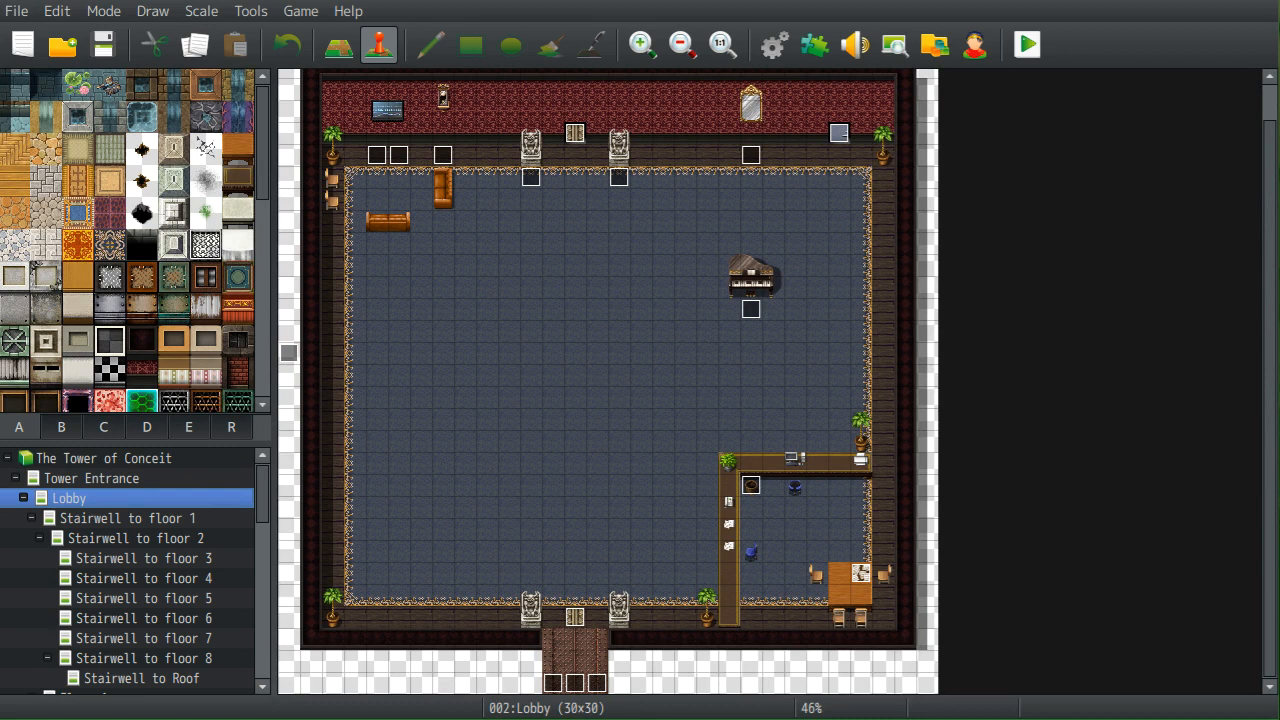
pyautogui.click(91, 478)
pyautogui.click(143, 558)
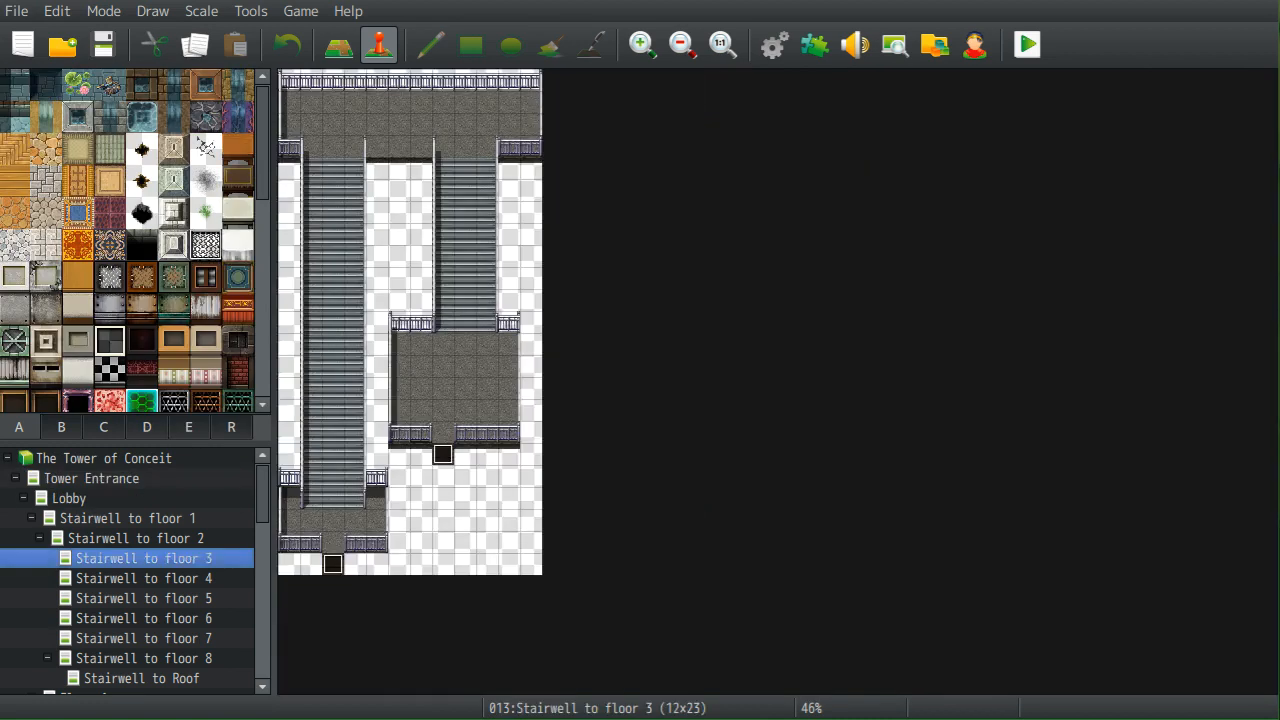
pyautogui.click(143, 658)
pyautogui.click(127, 518)
pyautogui.click(91, 478)
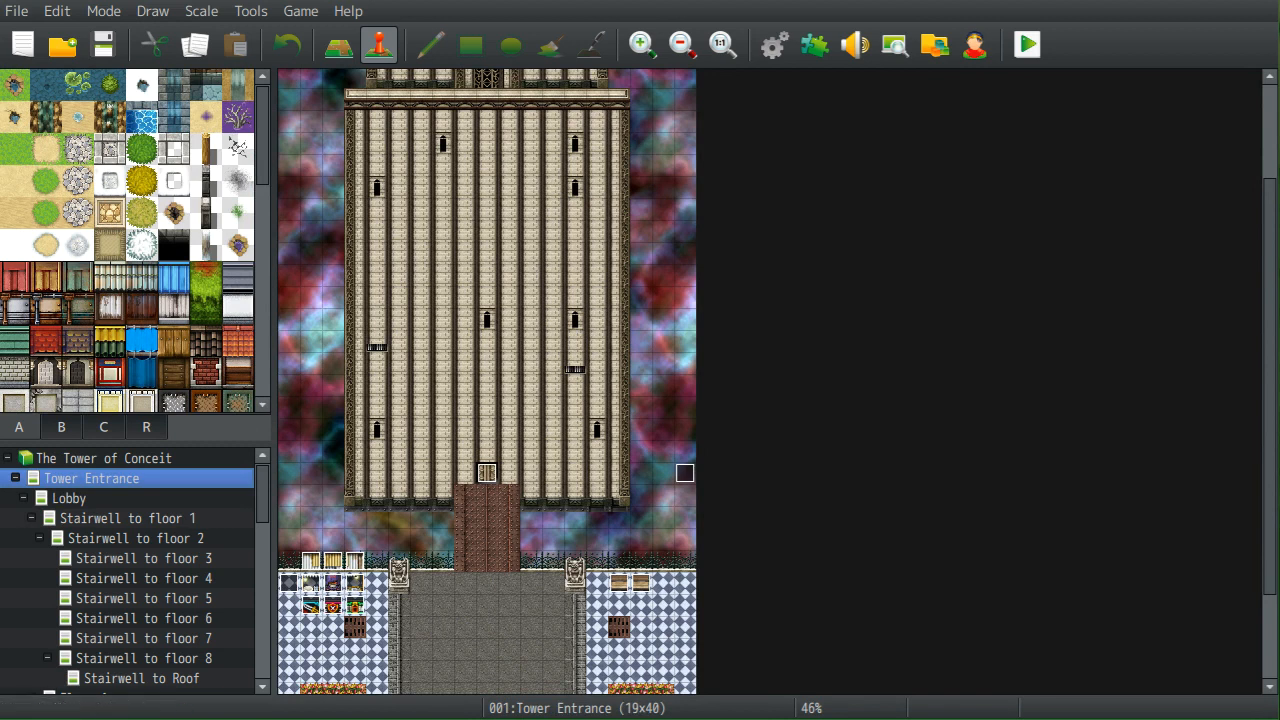
pyautogui.click(104, 458)
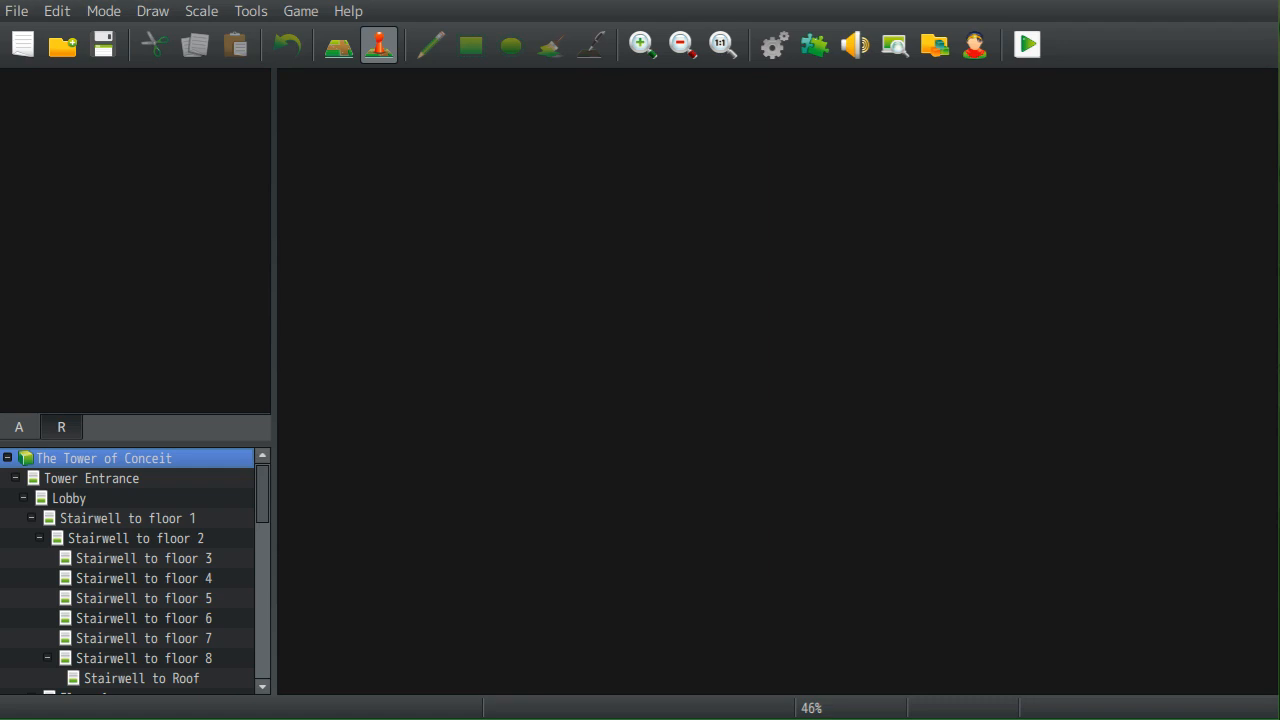
# - Create a new project with both the name and the game title "Rogue Like", keeping the default Games folder location
pyautogui.click(17, 11)
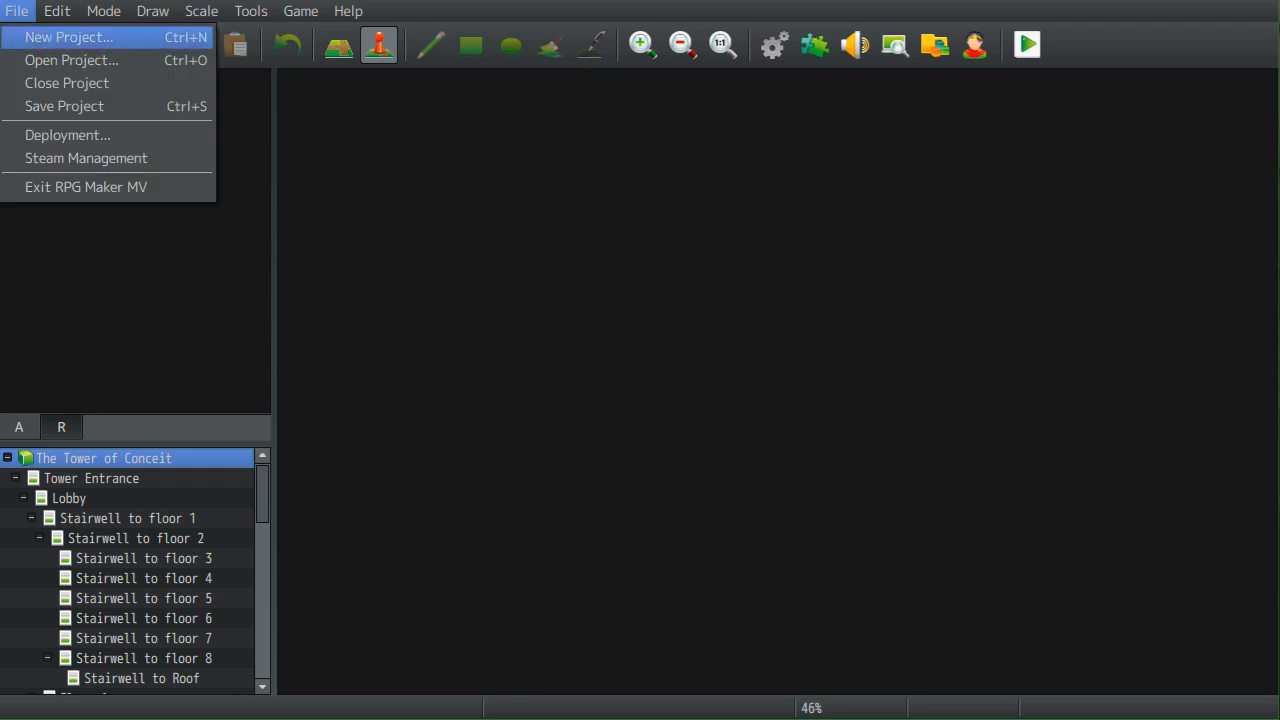
pyautogui.click(69, 37)
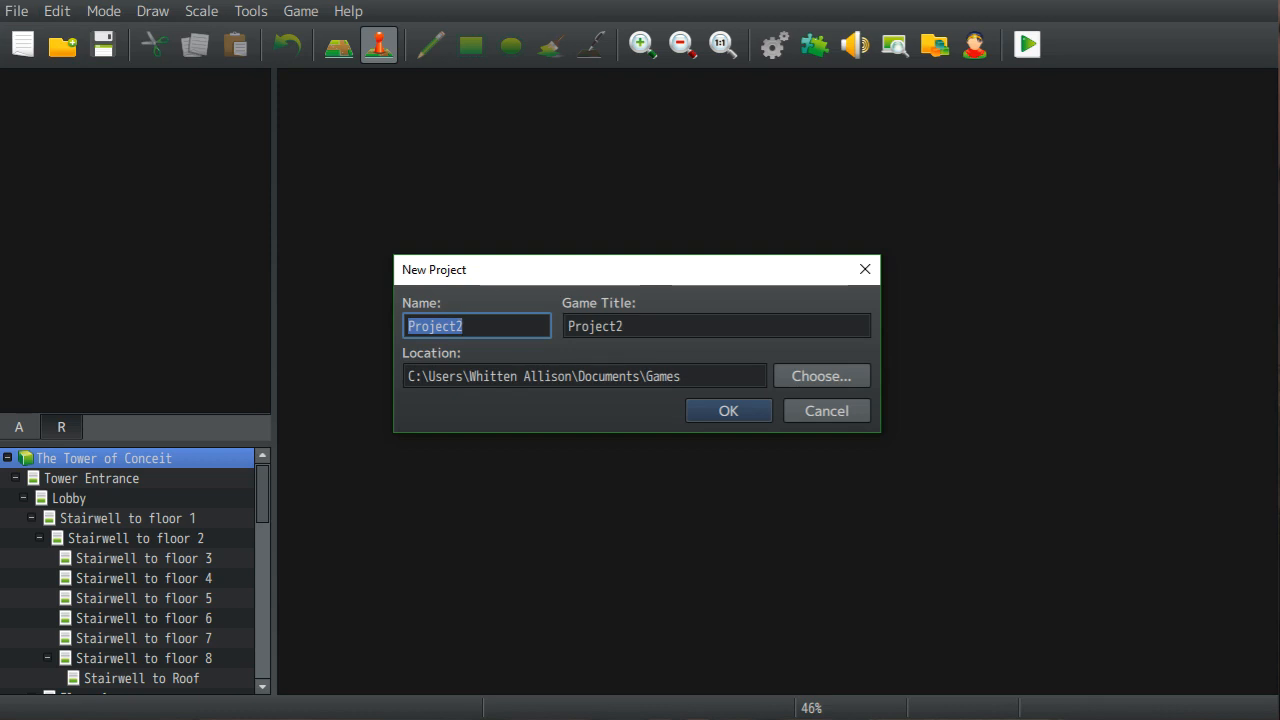
pyautogui.press('BackSpace')
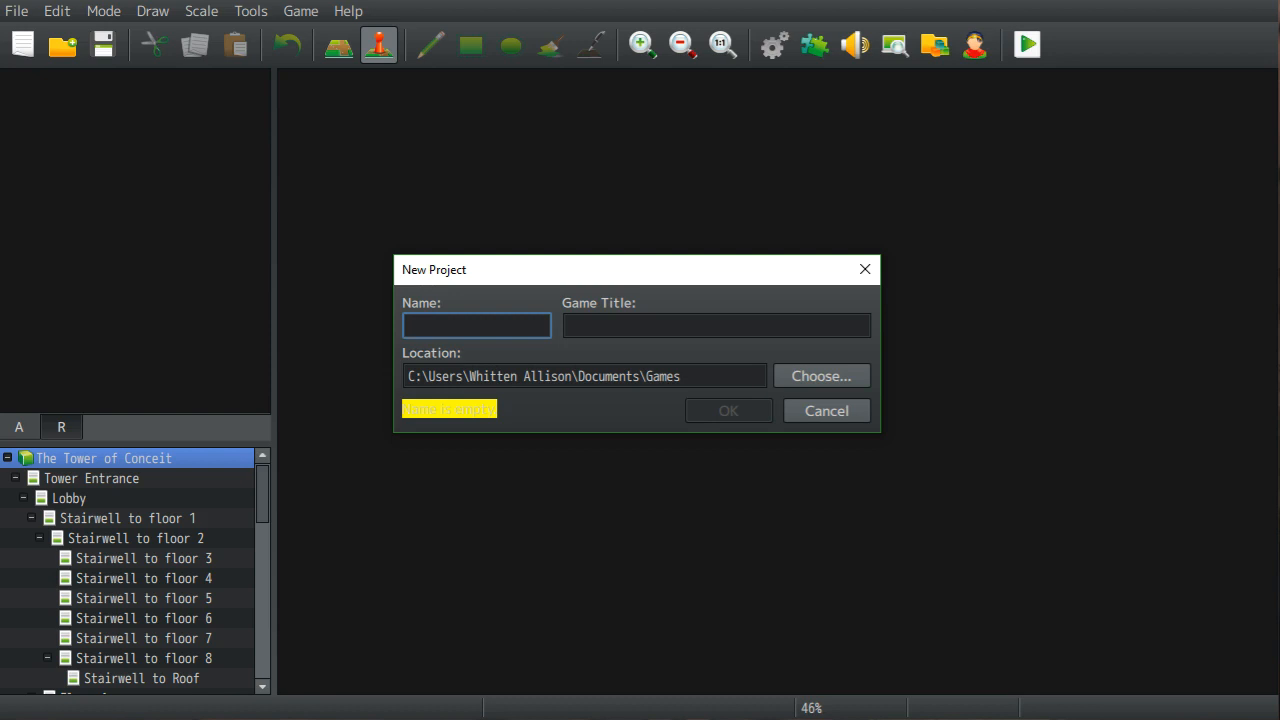
pyautogui.write('F')
pyautogui.press('BackSpace')
pyautogui.write('Rogue Like')
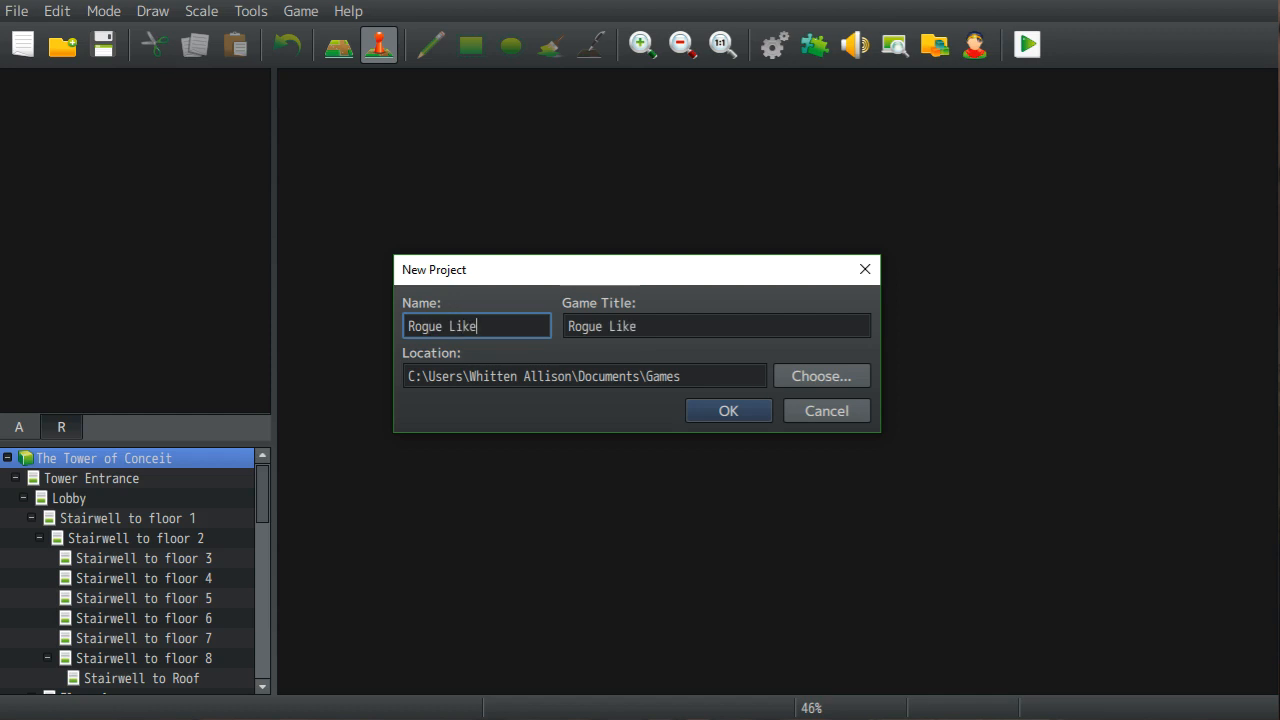
pyautogui.press('Tab')
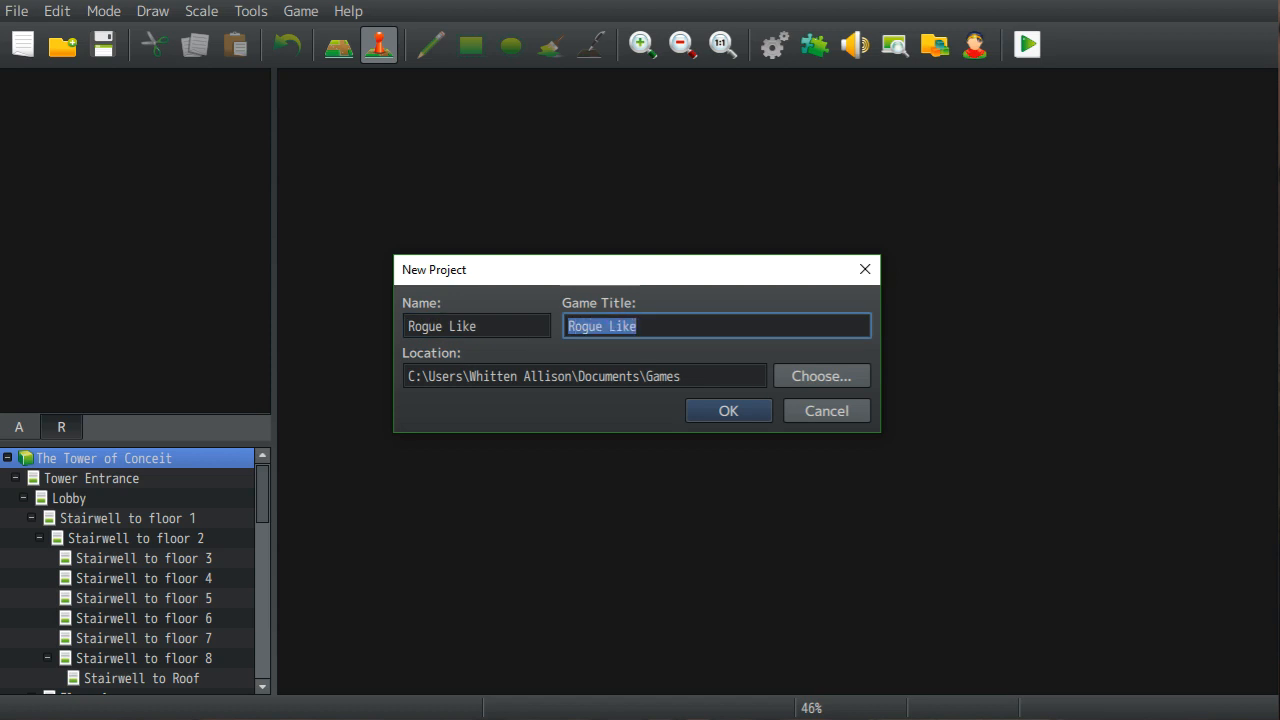
pyautogui.press('Return')
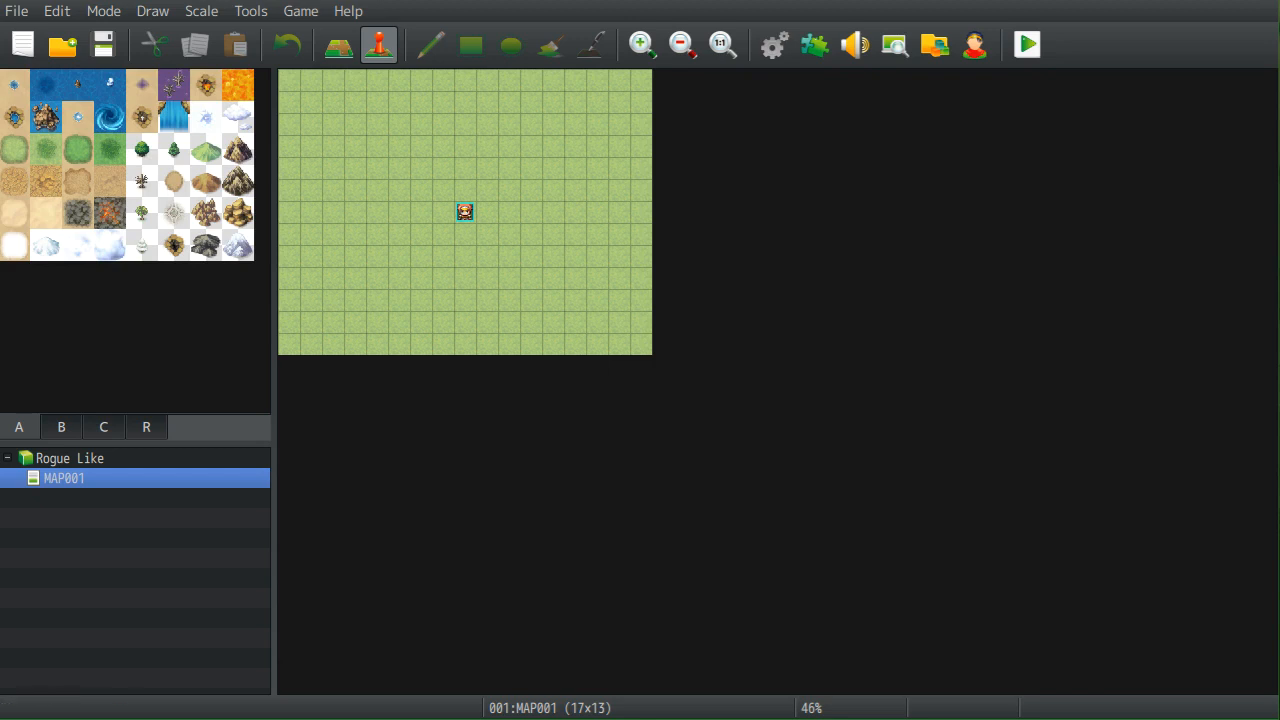
# - Delete the default map MAP001 from the new project
pyautogui.rightClick(73, 484)
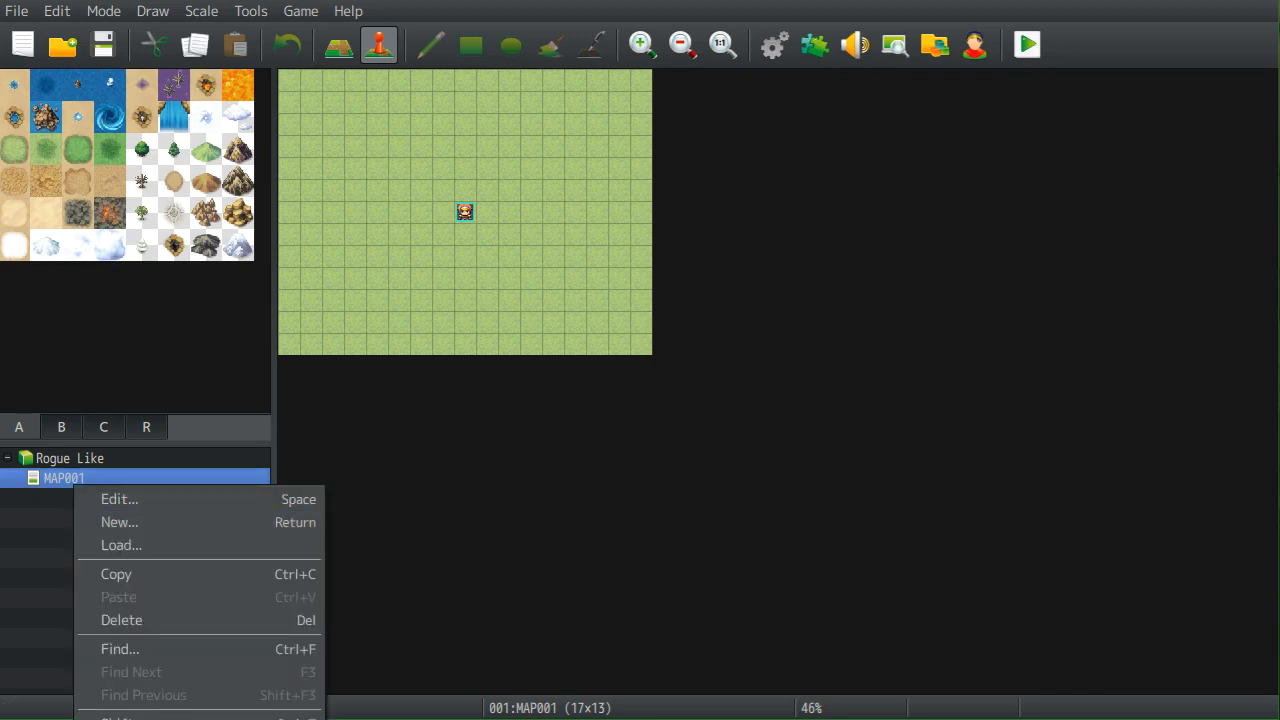
pyautogui.click(121, 620)
pyautogui.press('Return')
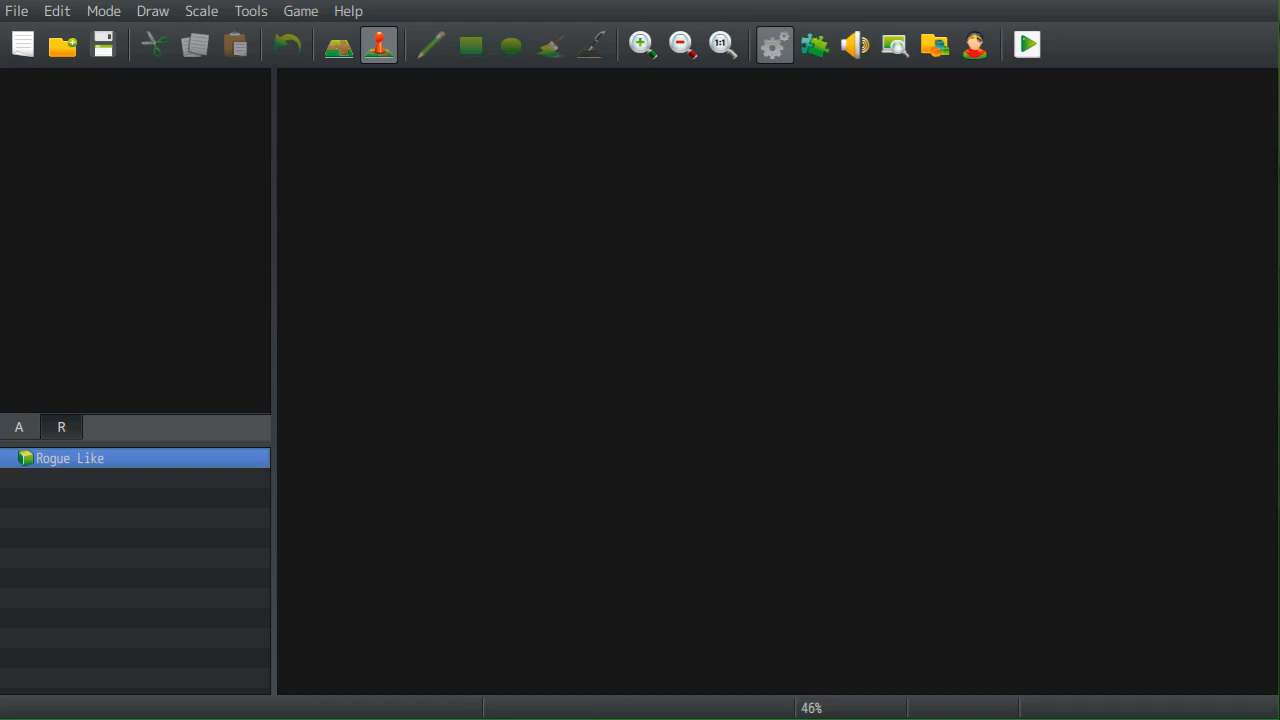
# - Open the database and clear all four default actors, entries 0001 to 0004
pyautogui.click(775, 44)
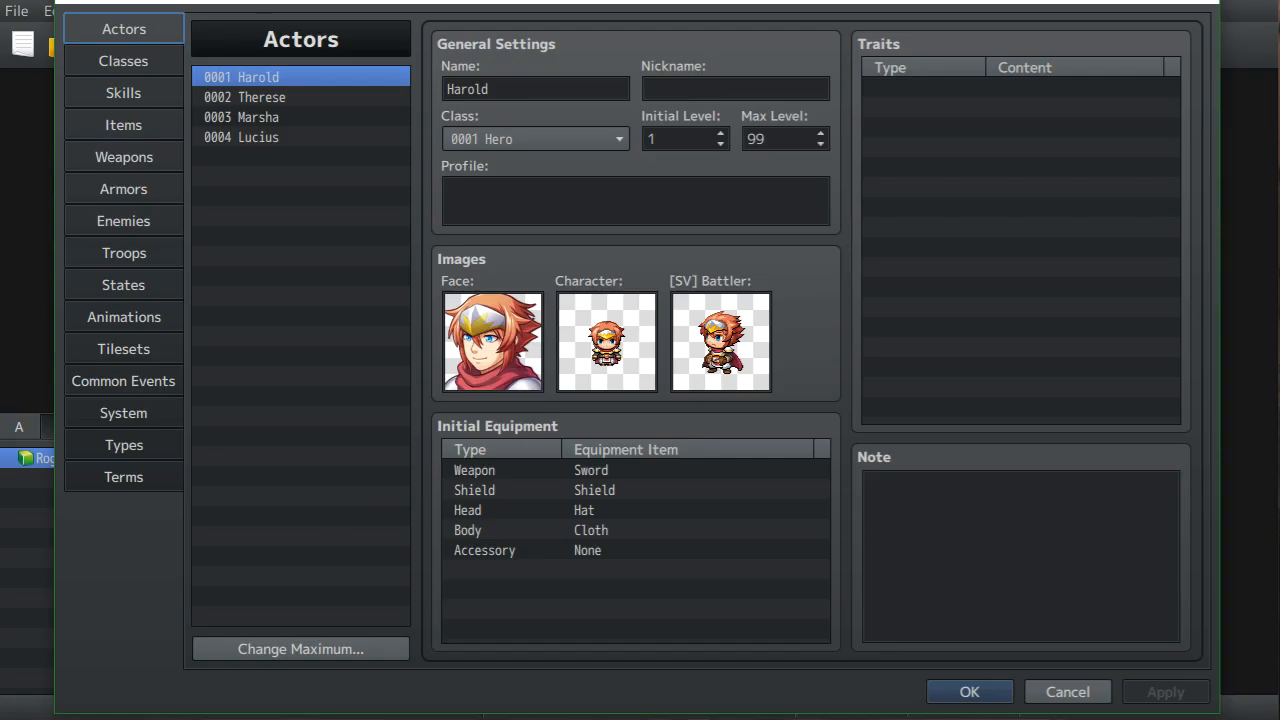
pyautogui.moveTo(461, 89); pyautogui.dragTo(446, 89)
pyautogui.click(447, 89)
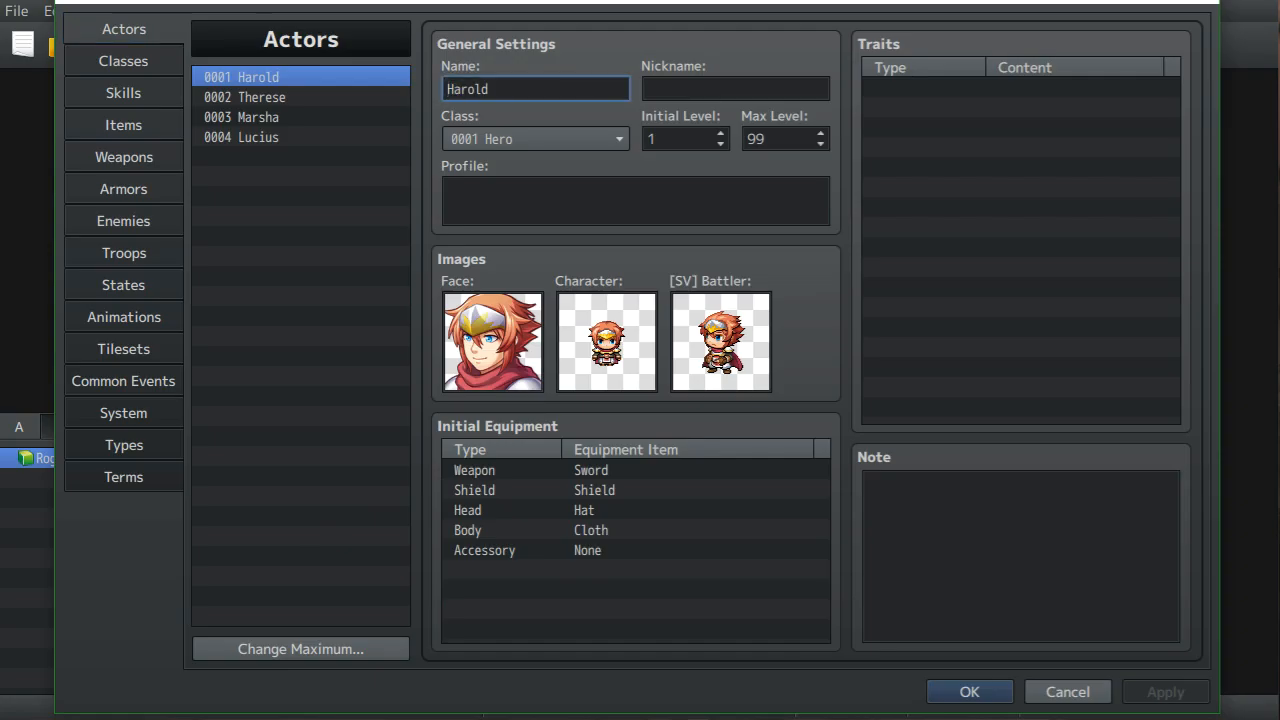
pyautogui.press('BackSpace')
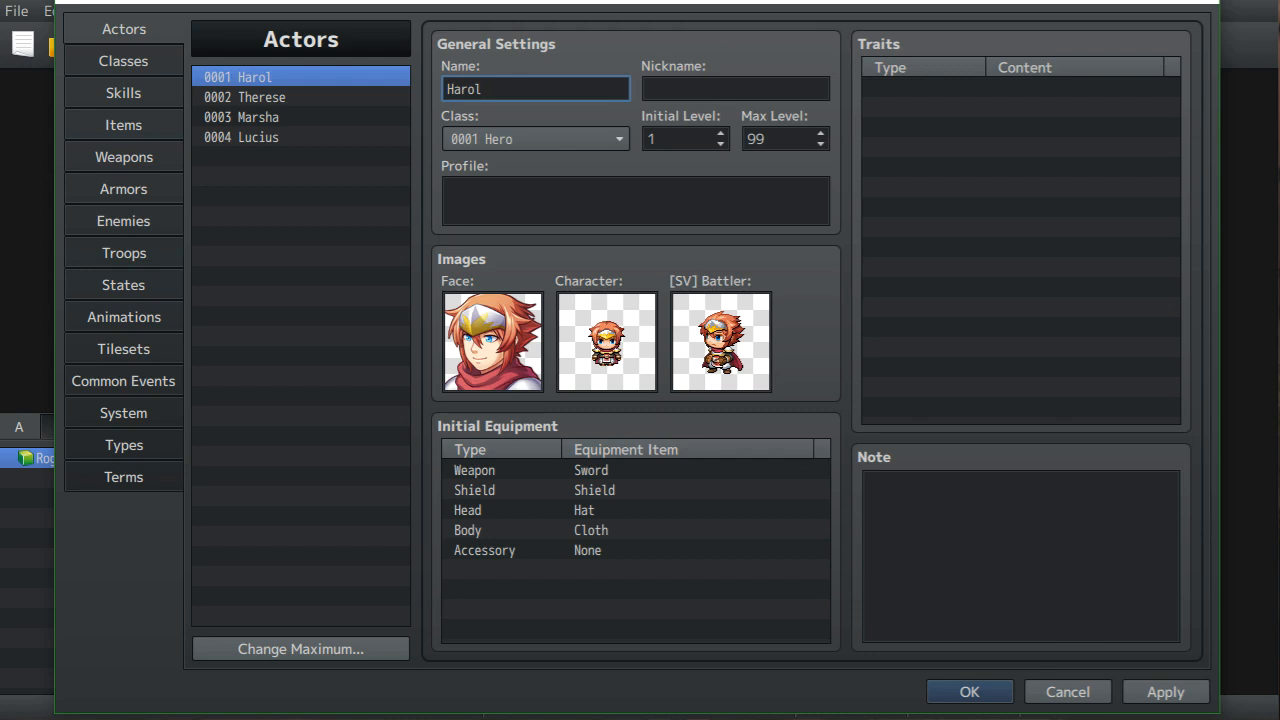
pyautogui.hotkey('shift', 'Down')
pyautogui.hotkey('shift', 'Down')
pyautogui.hotkey('shift', 'Down')
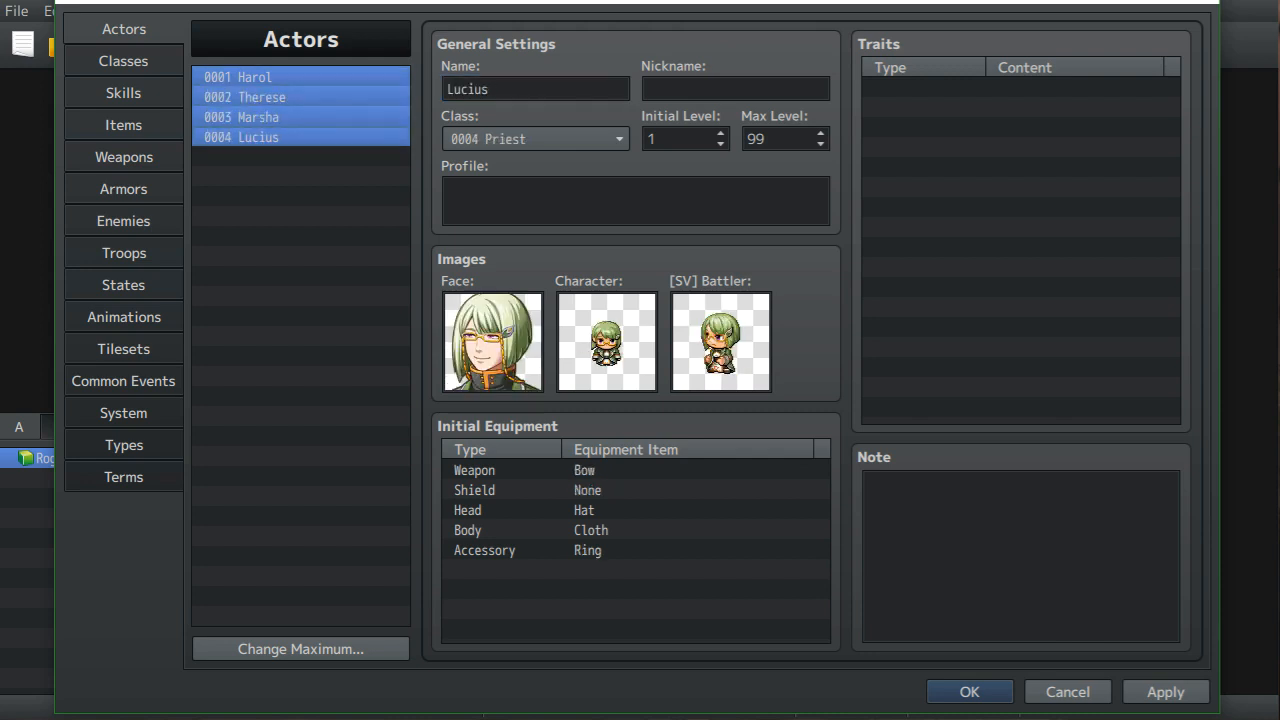
pyautogui.press('Delete')
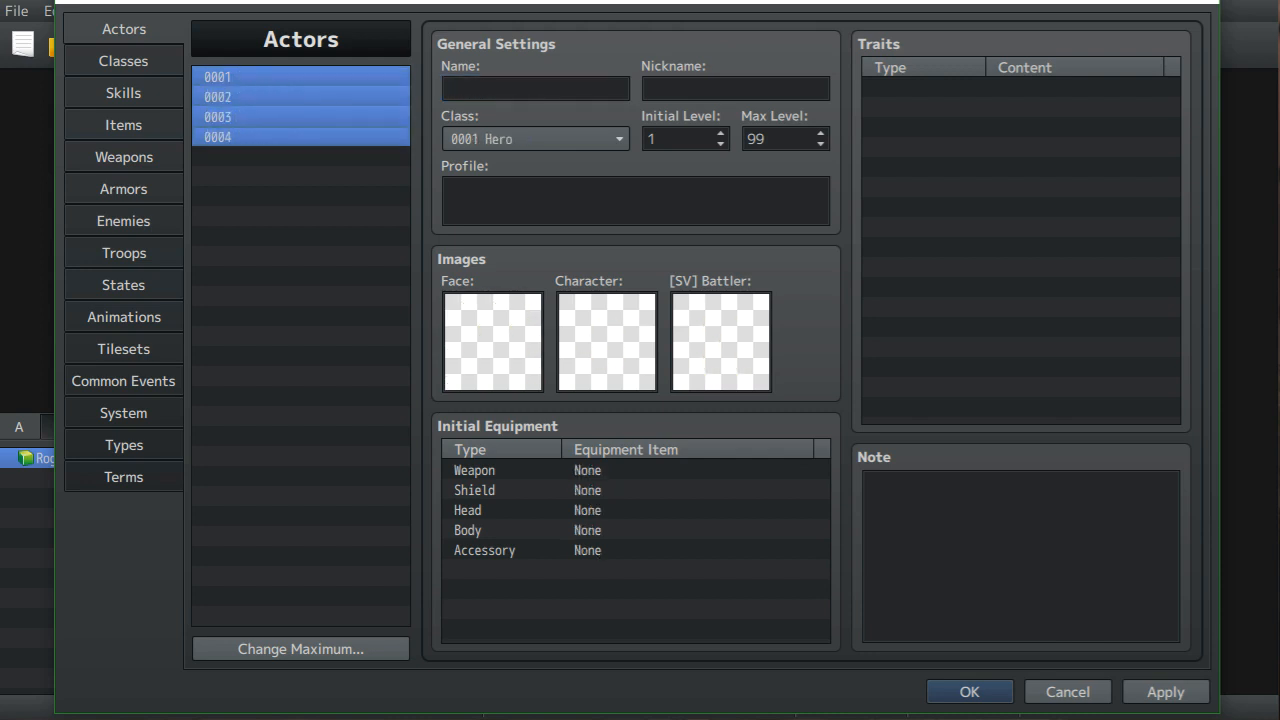
# - Clear the four default classes, Hero, Warrior, Mage and Priest, from the database
pyautogui.click(123, 93)
pyautogui.click(123, 61)
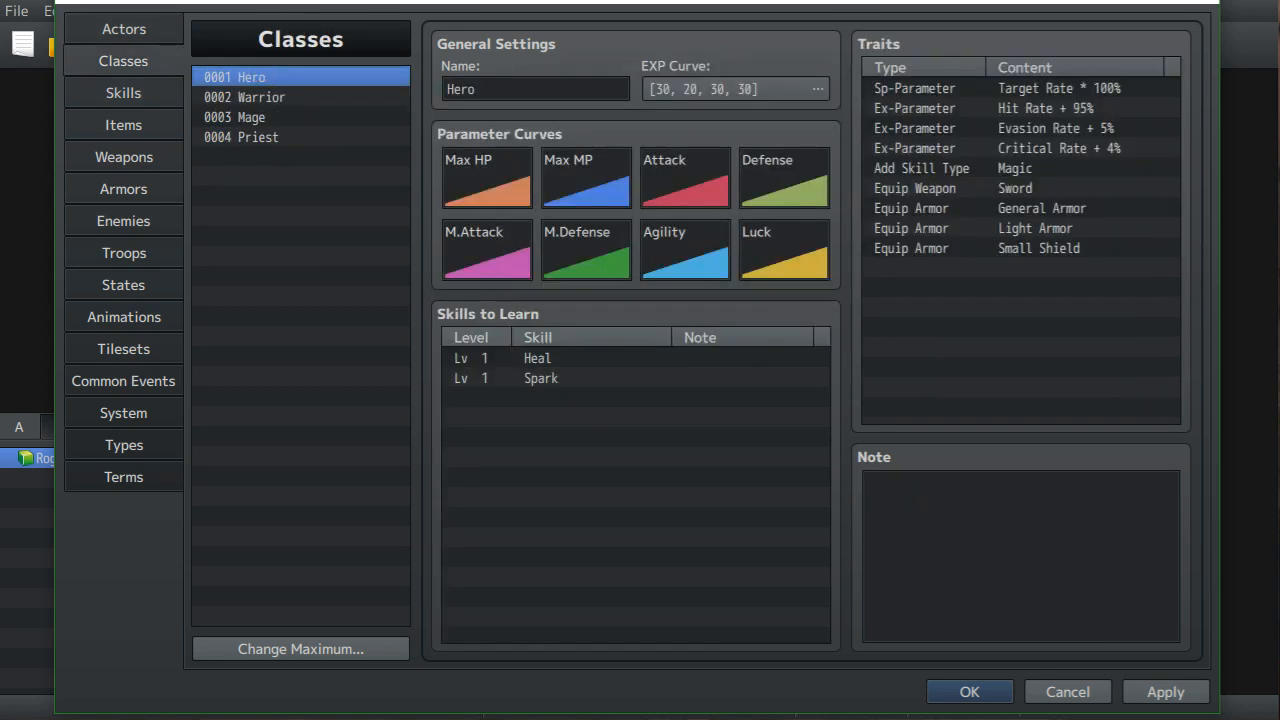
pyautogui.hotkey('shift', 'Down')
pyautogui.hotkey('shift', 'Down')
pyautogui.hotkey('shift', 'Down')
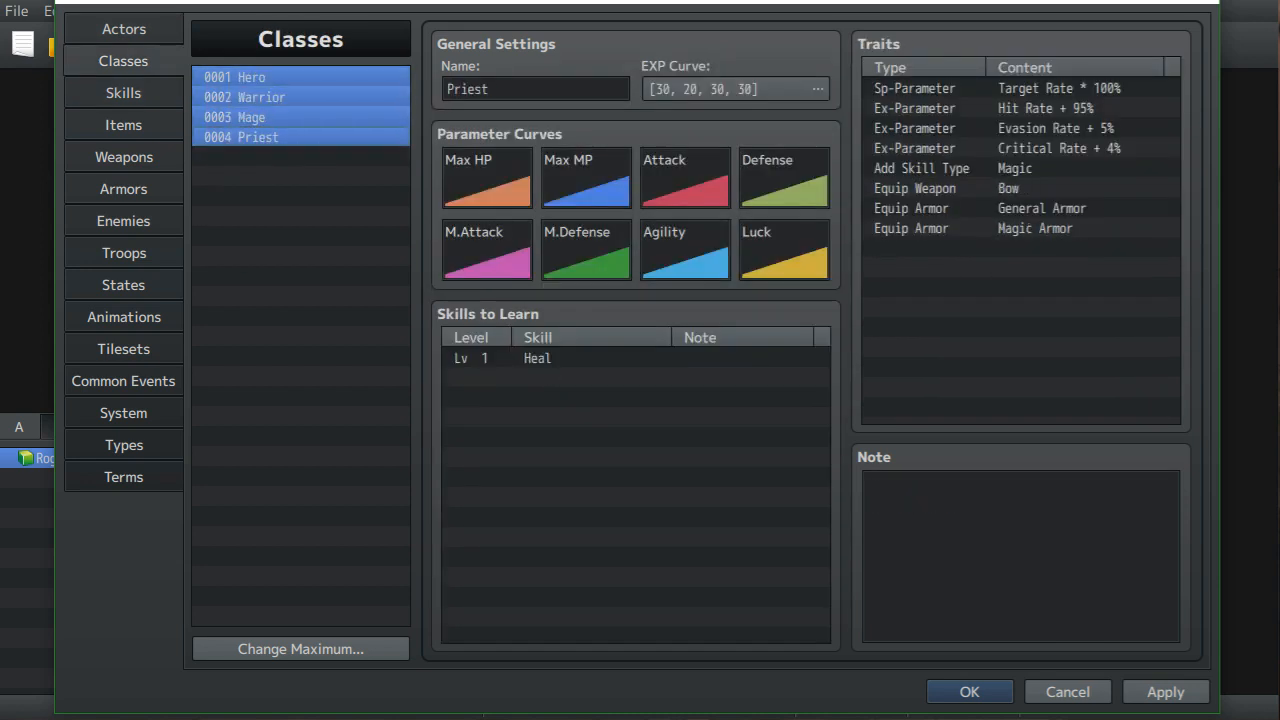
pyautogui.press('Delete')
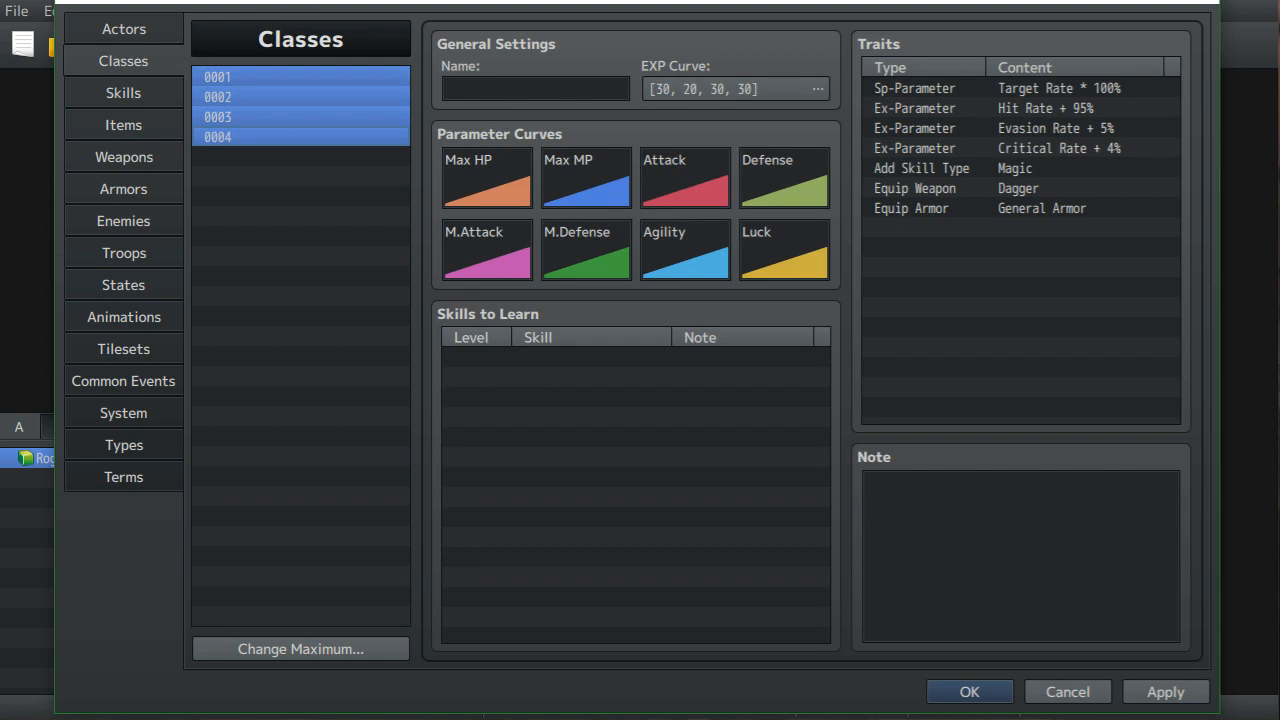
# - Clear skills 0003 Dual Attack to 0010 Spark, keeping Attack and Guard, and check those two remaining skills
pyautogui.click(123, 93)
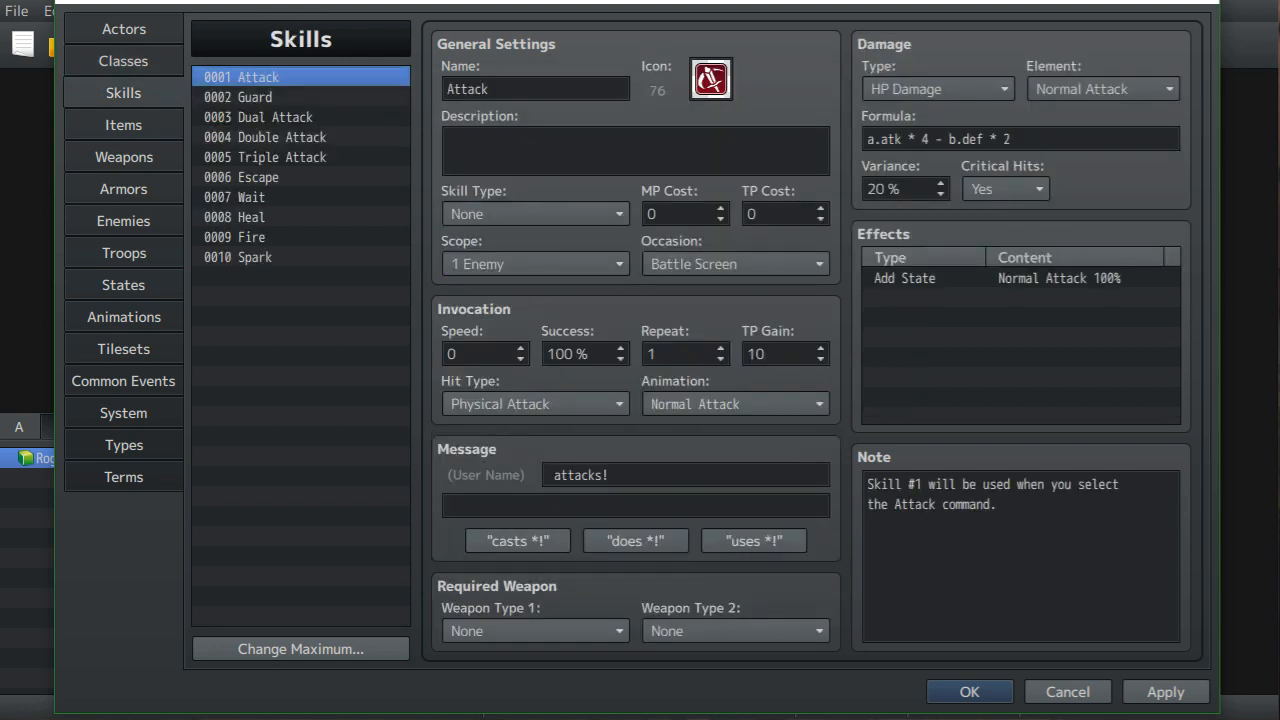
pyautogui.click(272, 117)
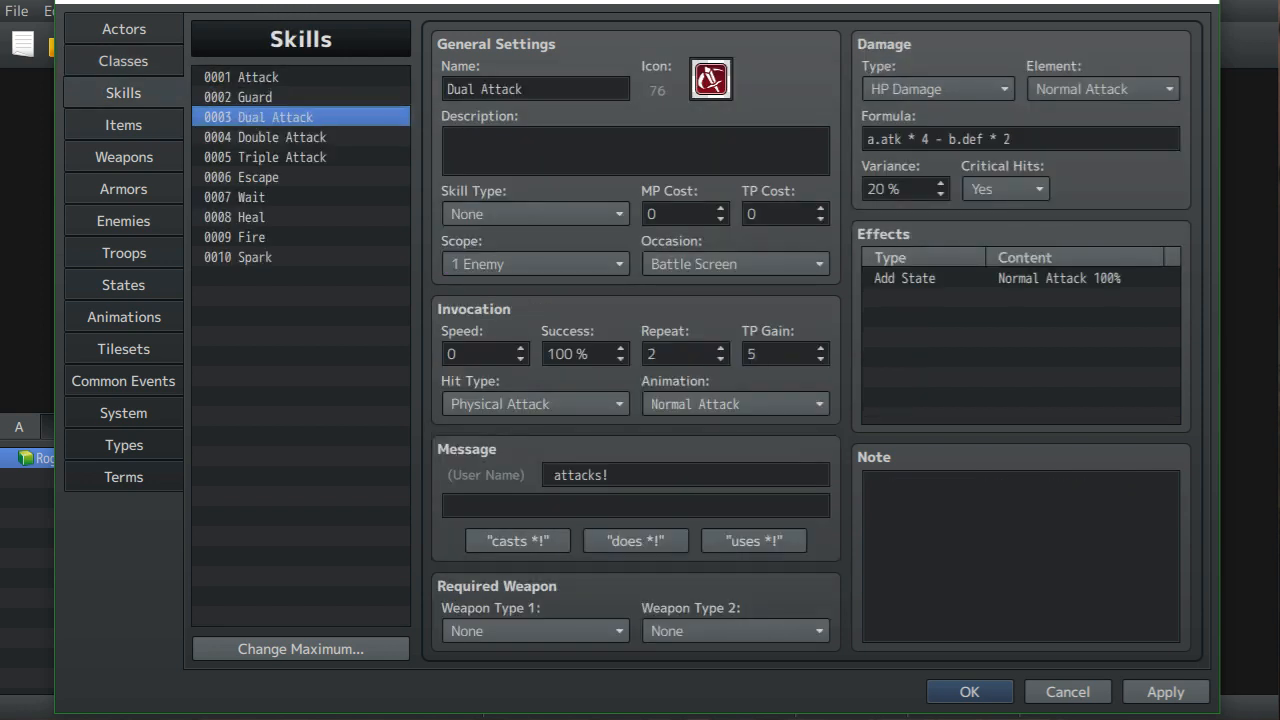
pyautogui.hotkey('shift', 'Down')
pyautogui.hotkey('shift', 'Down')
pyautogui.hotkey('shift', 'Down')
pyautogui.hotkey('shift', 'Down')
pyautogui.hotkey('shift', 'Down')
pyautogui.hotkey('shift', 'Down')
pyautogui.hotkey('shift', 'Down')
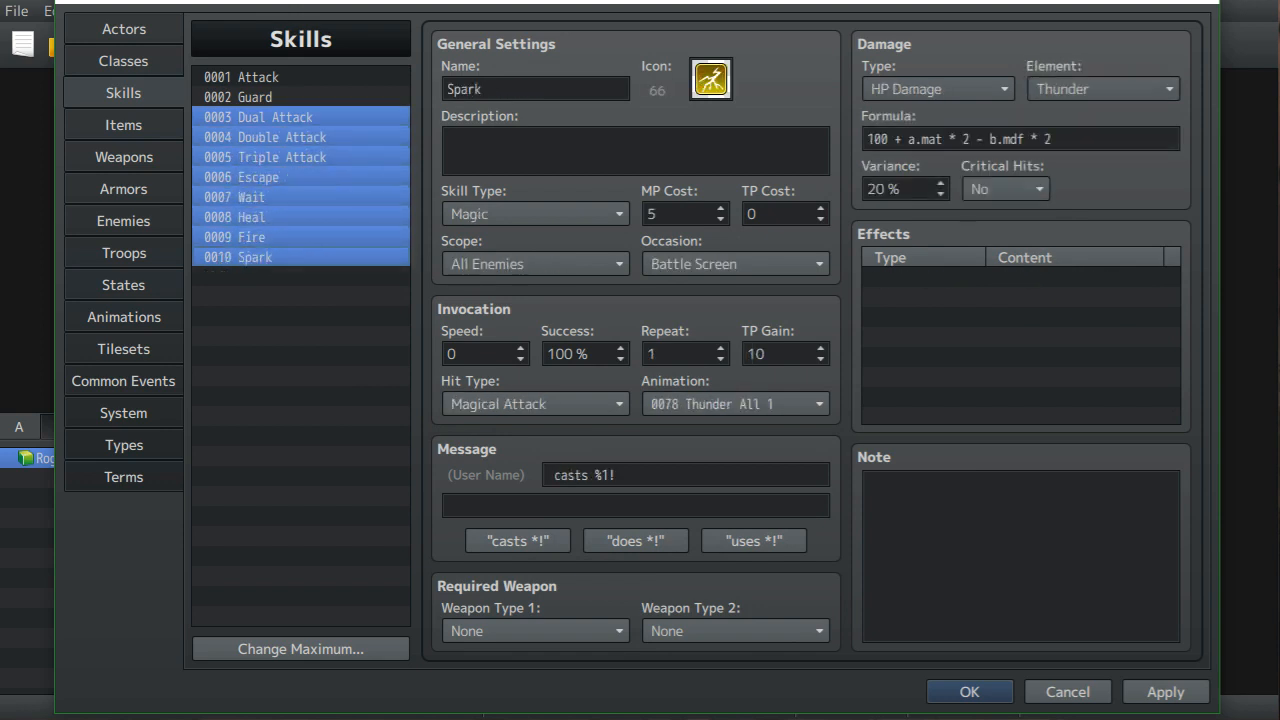
pyautogui.press('Delete')
pyautogui.click(272, 137)
pyautogui.click(272, 77)
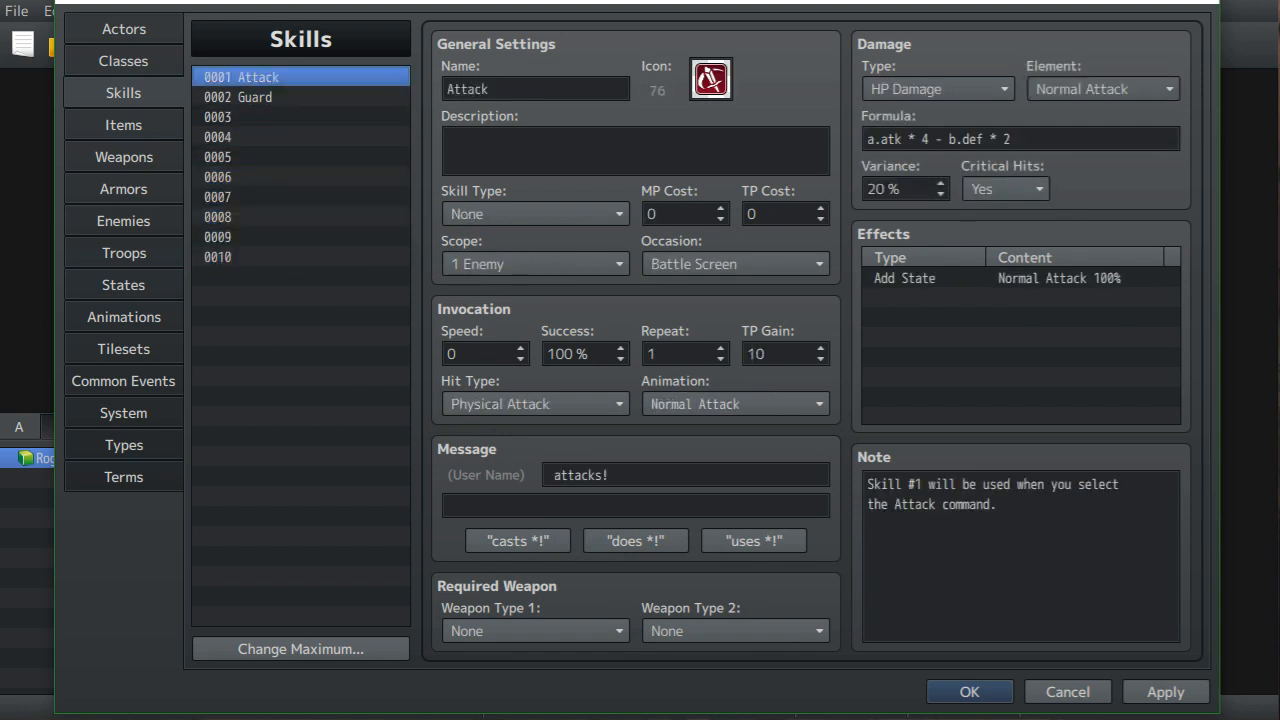
pyautogui.click(272, 97)
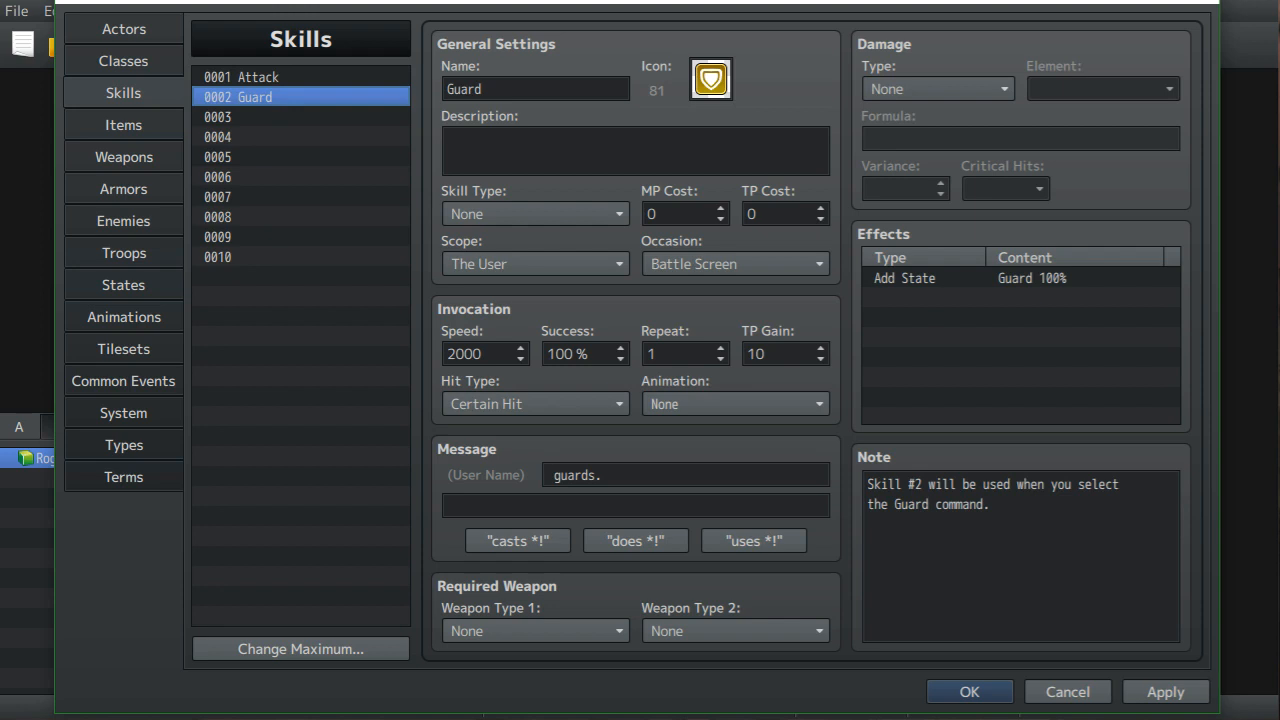
# - Clear the four default items, Potion, Magic Water, Dispel Herb and Stimulant, from the database
pyautogui.click(124, 125)
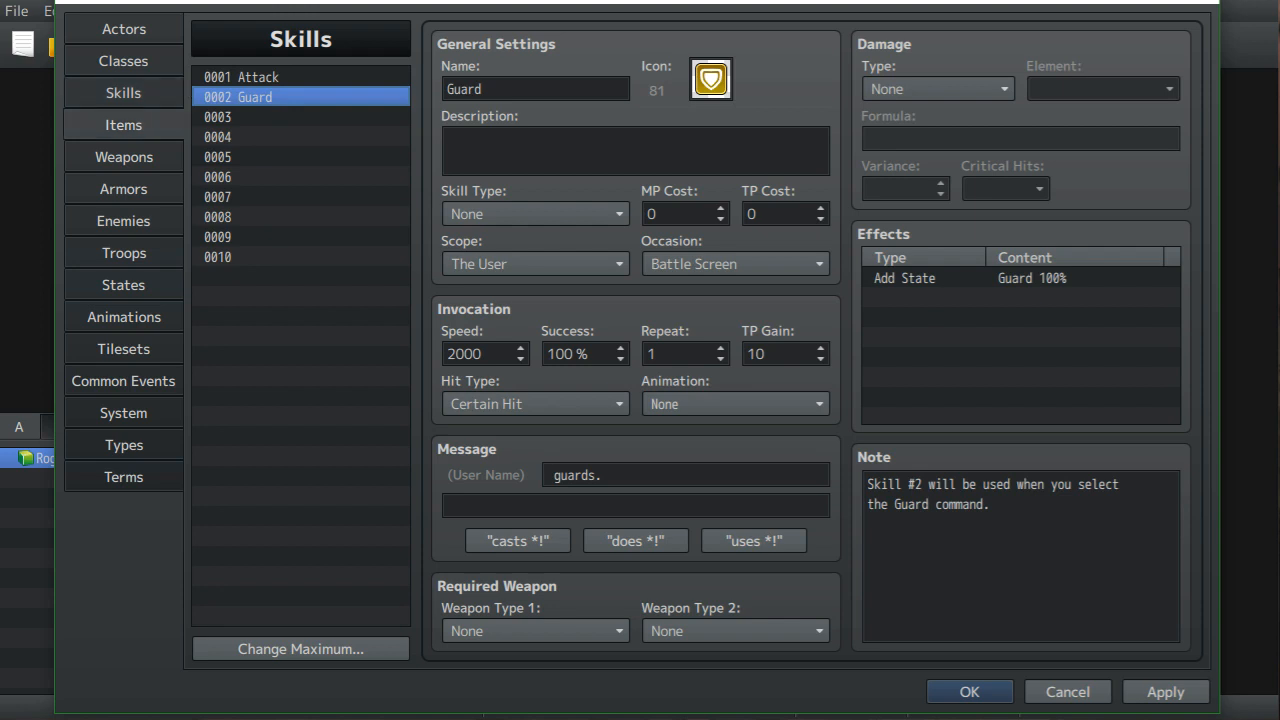
pyautogui.click(272, 97)
pyautogui.hotkey('shift', 'Down')
pyautogui.hotkey('shift', 'Down')
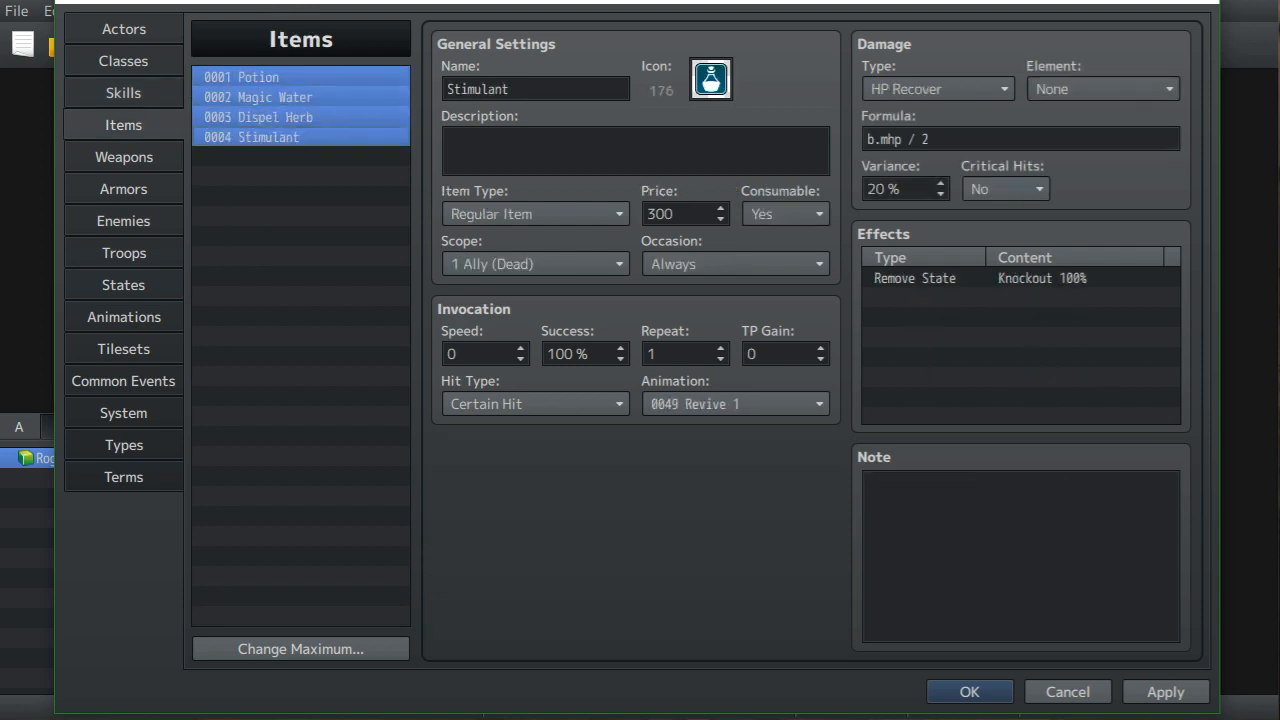
pyautogui.press('Delete')
# - Clear the four default weapons, Sword, Axe, Cane and Bow, from the database
pyautogui.click(124, 157)
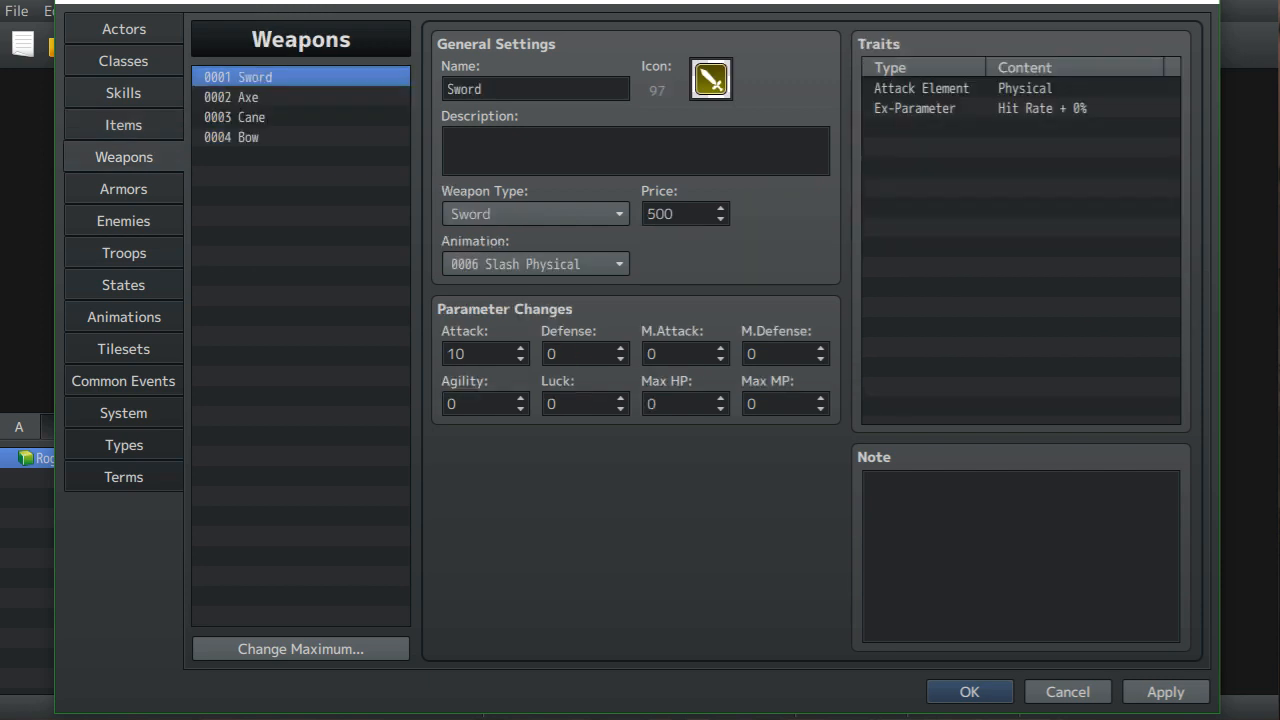
pyautogui.hotkey('shift', 'Down')
pyautogui.hotkey('shift', 'Down')
pyautogui.hotkey('shift', 'Down')
pyautogui.press('Delete')
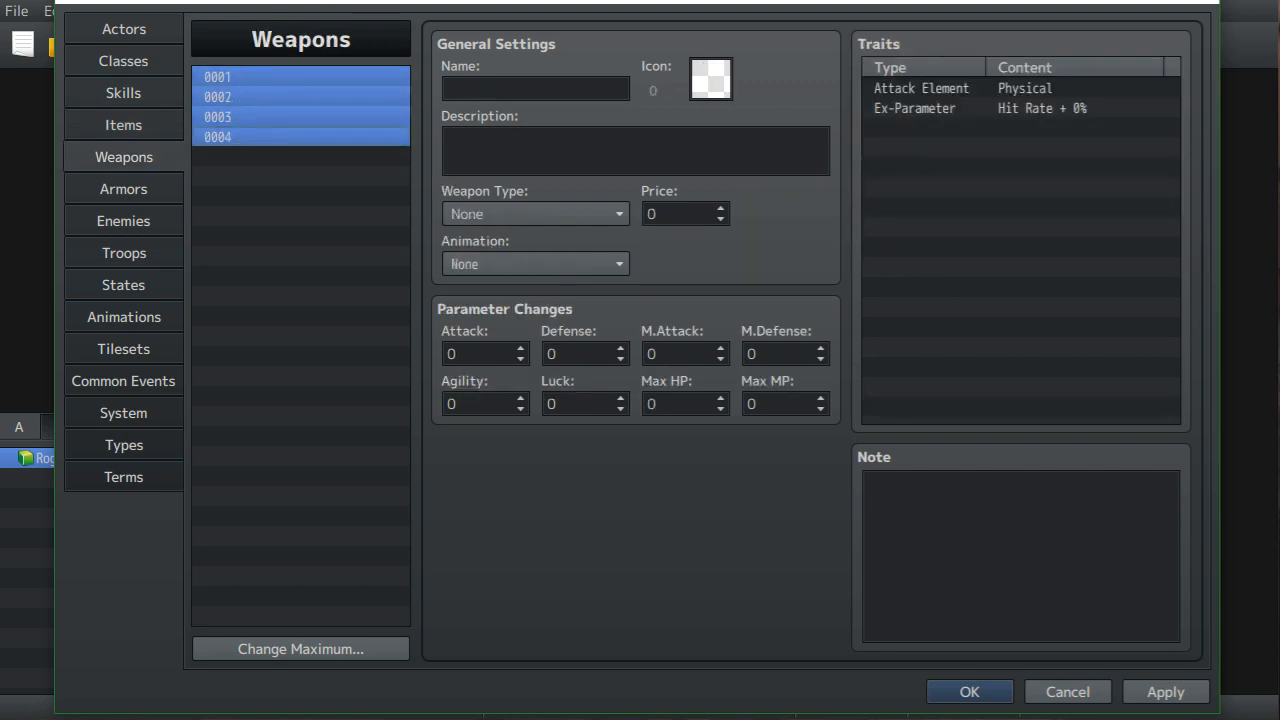
# - Clear the four default armors, Shield, Hat, Cloth and Ring, from the database
pyautogui.click(124, 189)
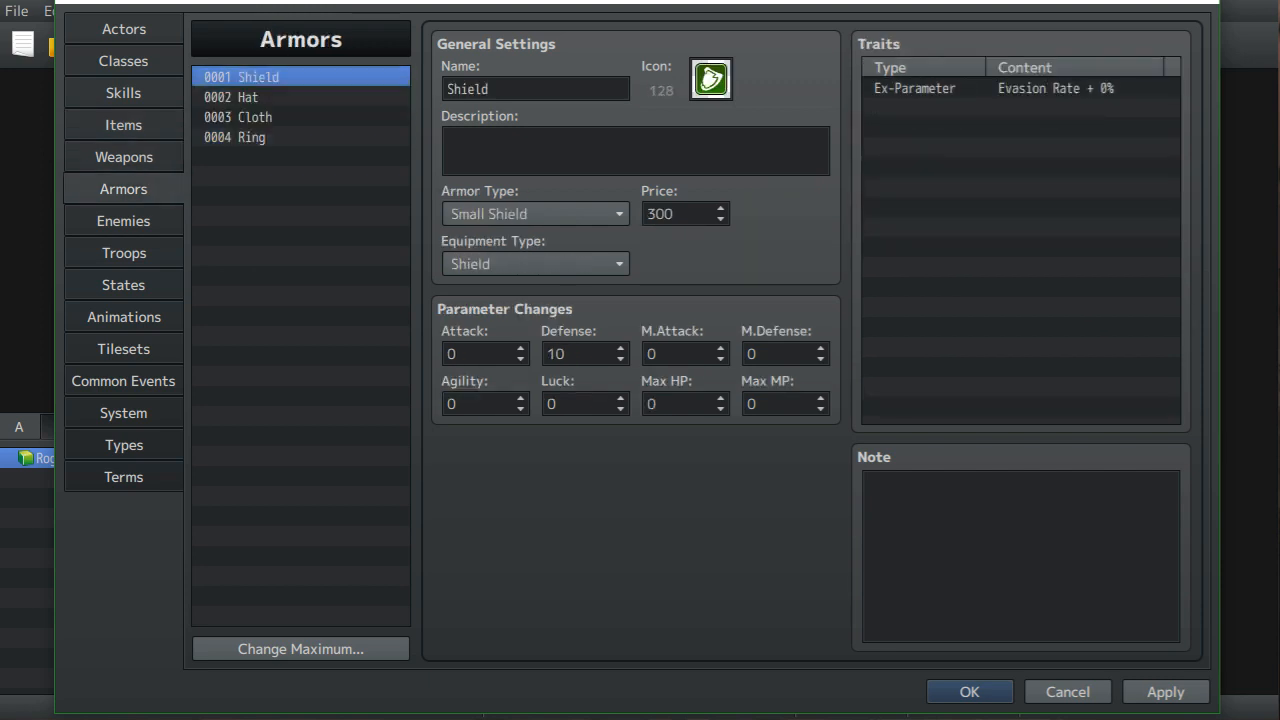
pyautogui.hotkey('shift', 'Down')
pyautogui.hotkey('shift', 'Down')
pyautogui.hotkey('shift', 'Down')
pyautogui.press('Delete')
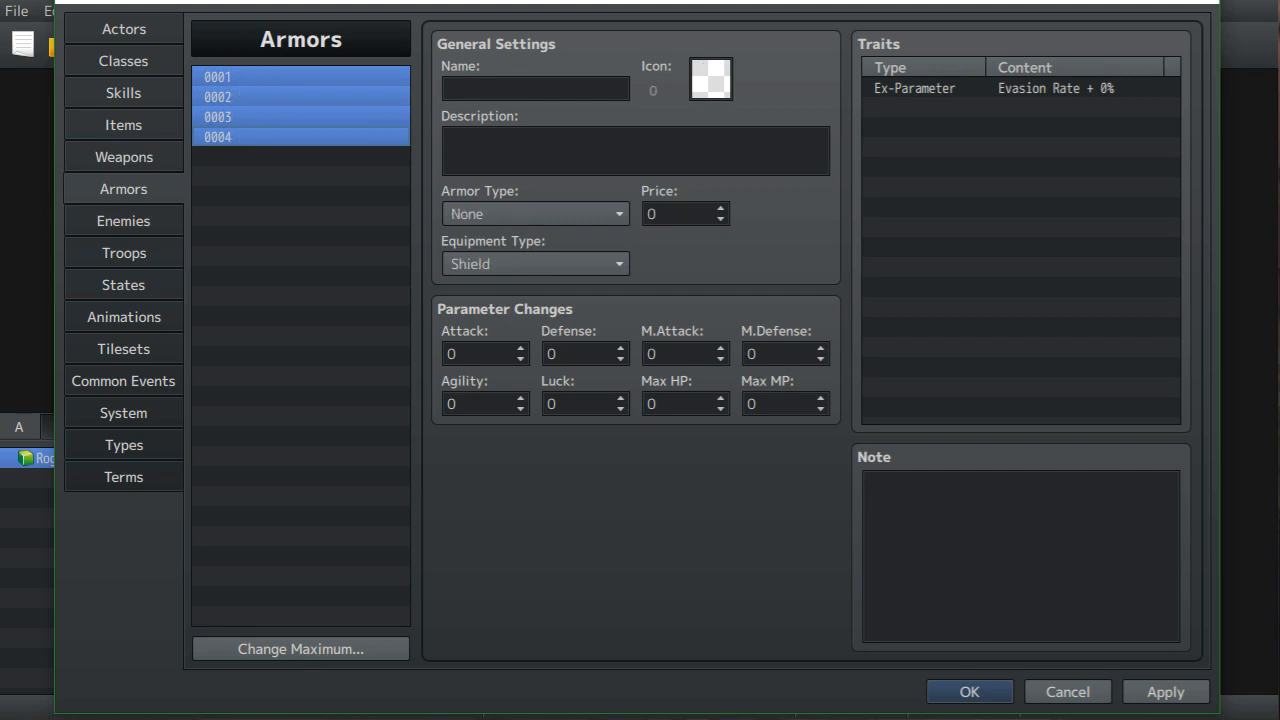
# - Clear the four default enemies, Bat, Slime, Orc and Minotaur, from the database
pyautogui.click(124, 221)
pyautogui.hotkey('shift', 'Down')
pyautogui.hotkey('shift', 'Down')
pyautogui.hotkey('shift', 'Down')
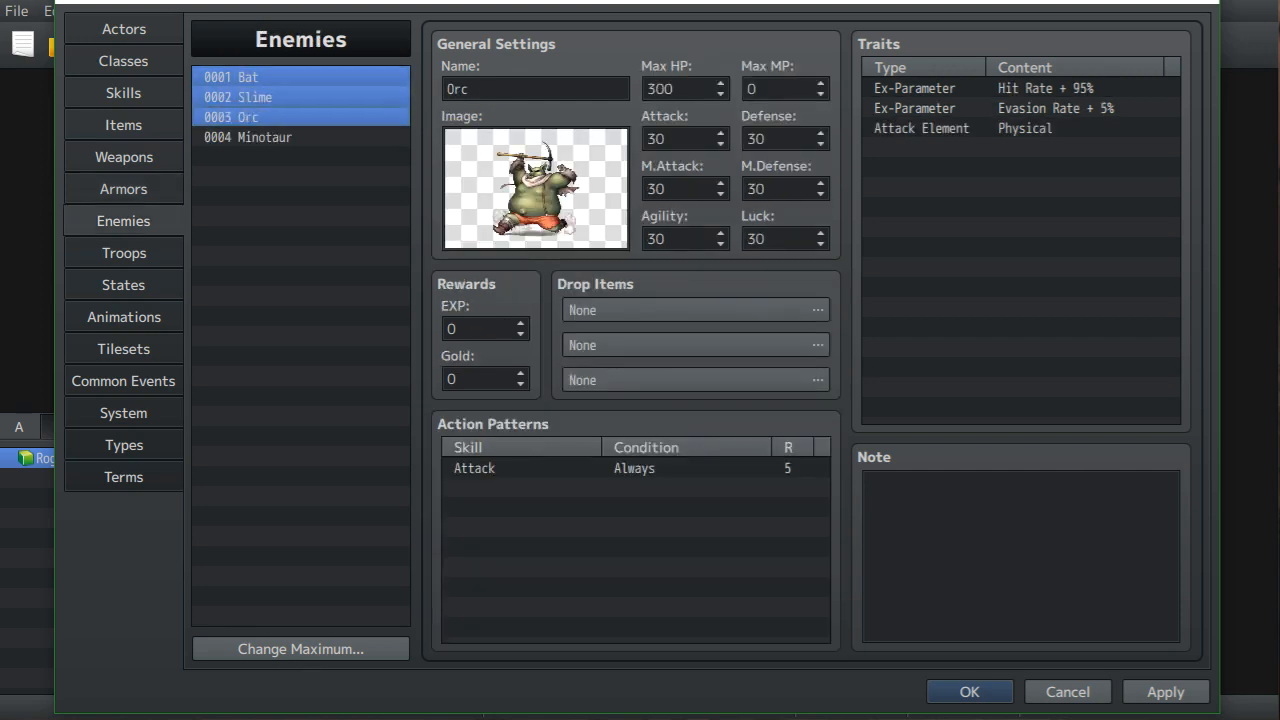
pyautogui.press('Delete')
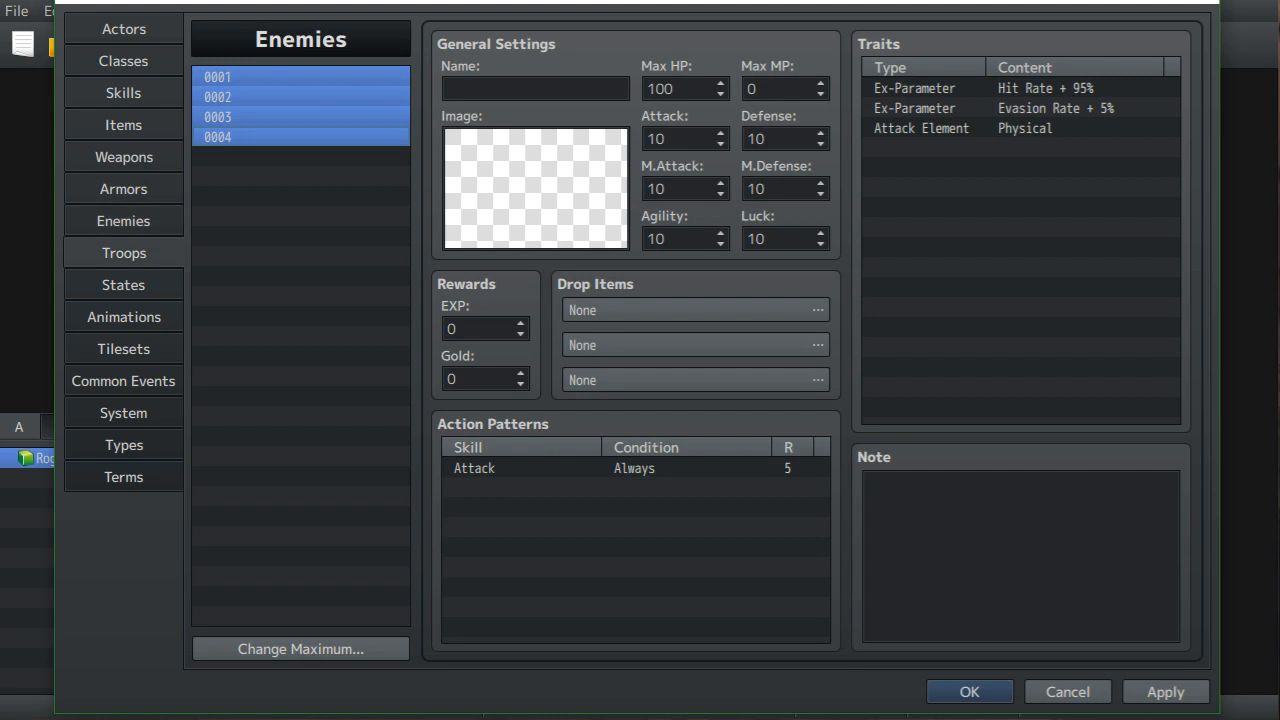
# - Clear the four default troops, Bat*2, Slime*2, Orc and Minotaur, from the database
pyautogui.click(124, 253)
pyautogui.hotkey('shift', 'Down')
pyautogui.hotkey('shift', 'Down')
pyautogui.hotkey('shift', 'Down')
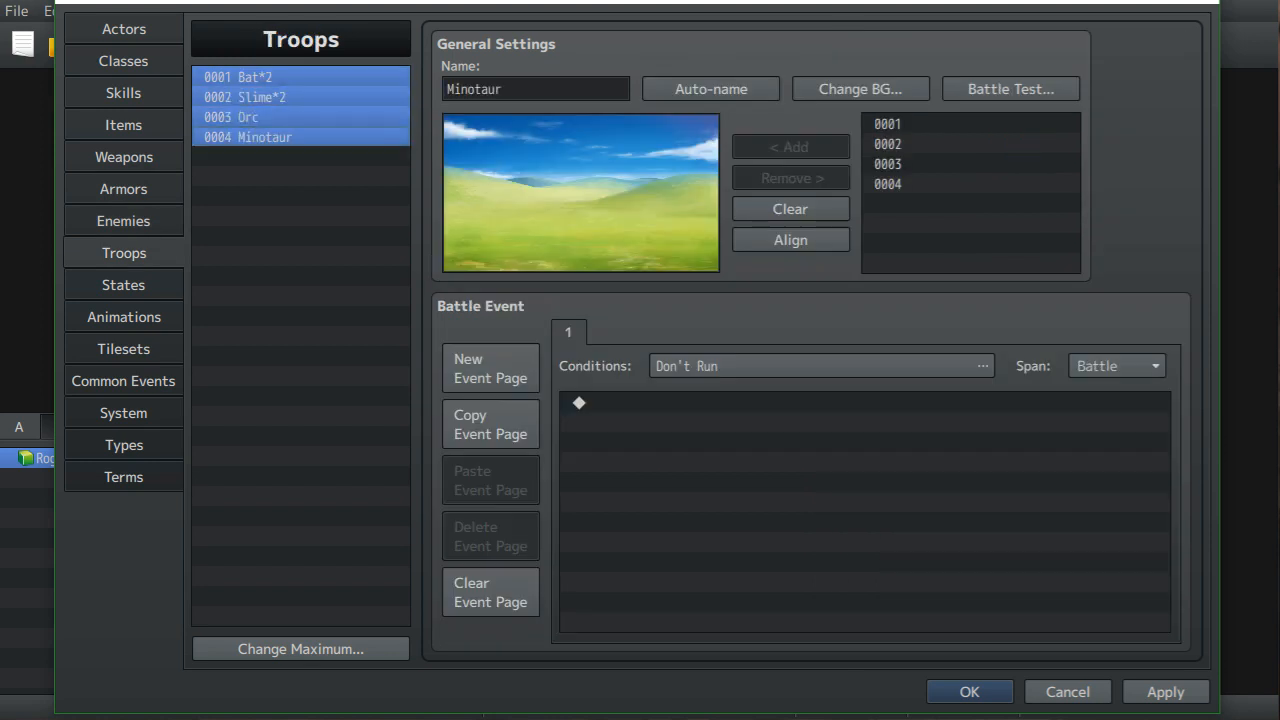
pyautogui.press('Delete')
# - Examine the default states in the database, including the settings of Knockout and Guard
pyautogui.click(124, 285)
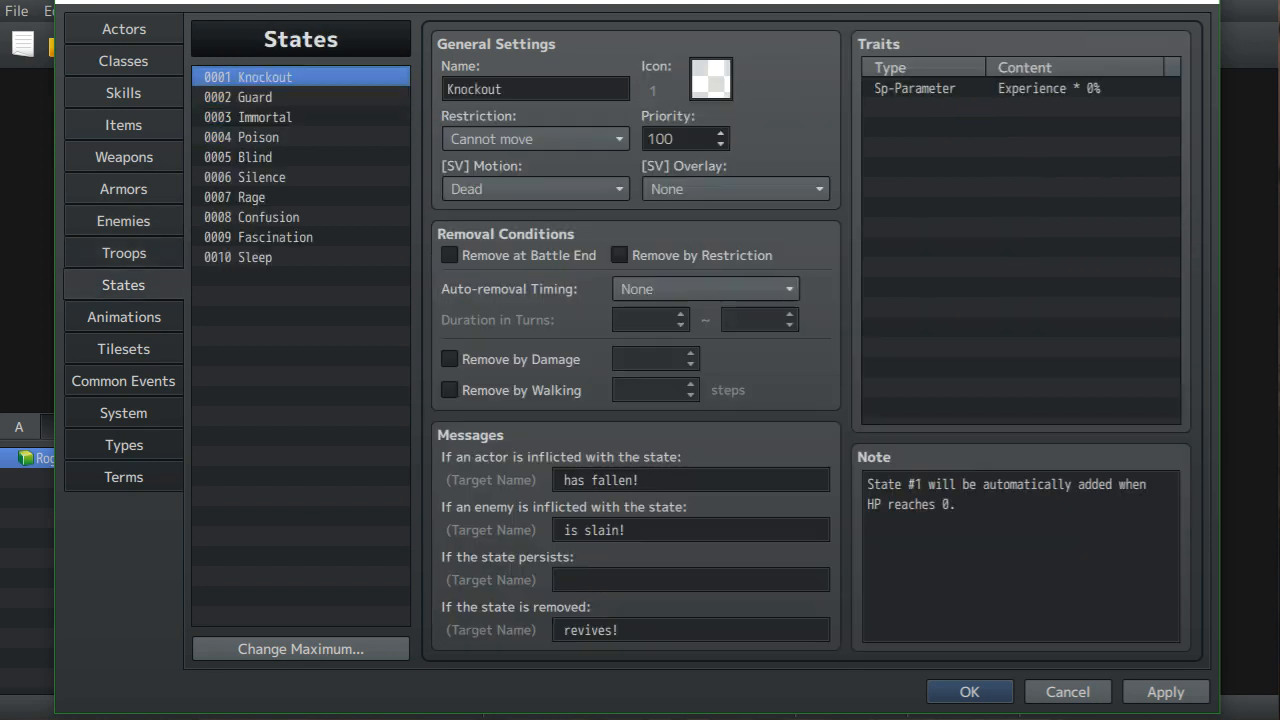
pyautogui.hotkey('shift', 'Down')
pyautogui.hotkey('shift', 'Down')
pyautogui.hotkey('shift', 'Down')
pyautogui.hotkey('shift', 'Down')
pyautogui.hotkey('shift', 'Down')
pyautogui.hotkey('shift', 'Up')
pyautogui.hotkey('shift', 'Up')
pyautogui.hotkey('shift', 'Up')
pyautogui.hotkey('shift', 'Up')
pyautogui.hotkey('shift', 'Up')
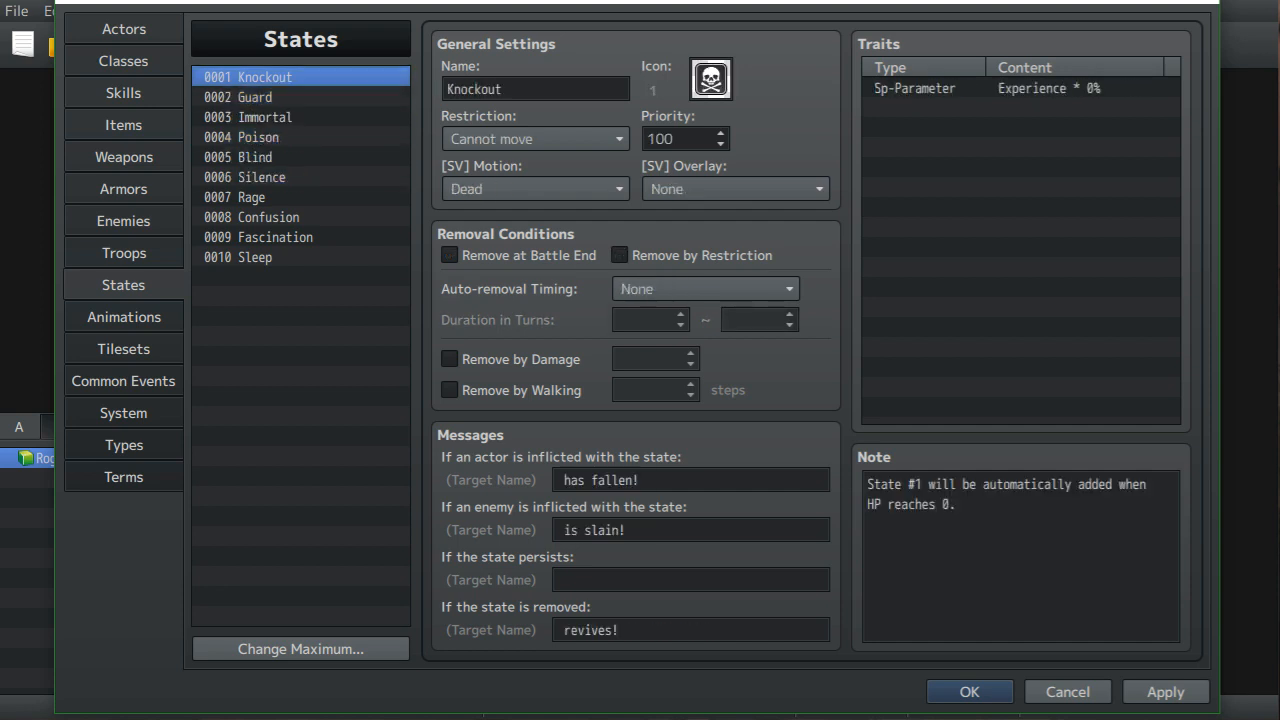
pyautogui.press('Down')
pyautogui.press('Down')
pyautogui.press('Up')
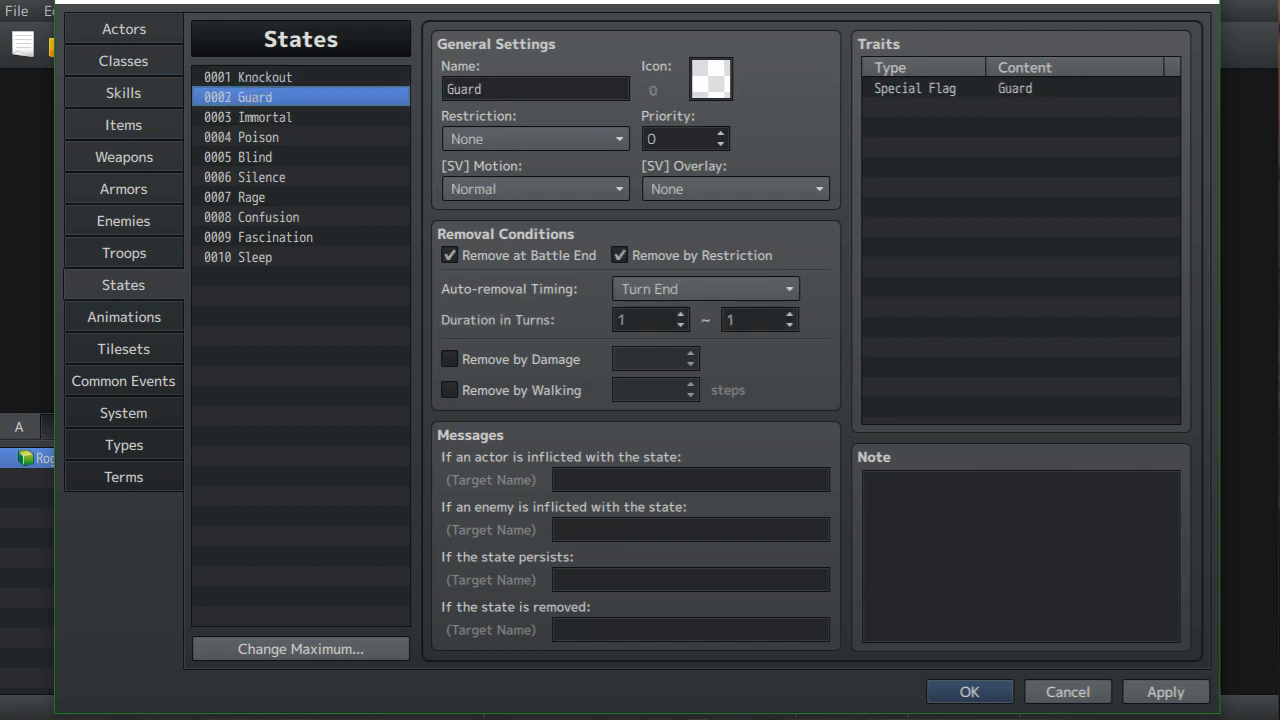
# - Clear the eight default states from Immortal to Sleep, leaving out Knockout and Guard
pyautogui.press('Down')
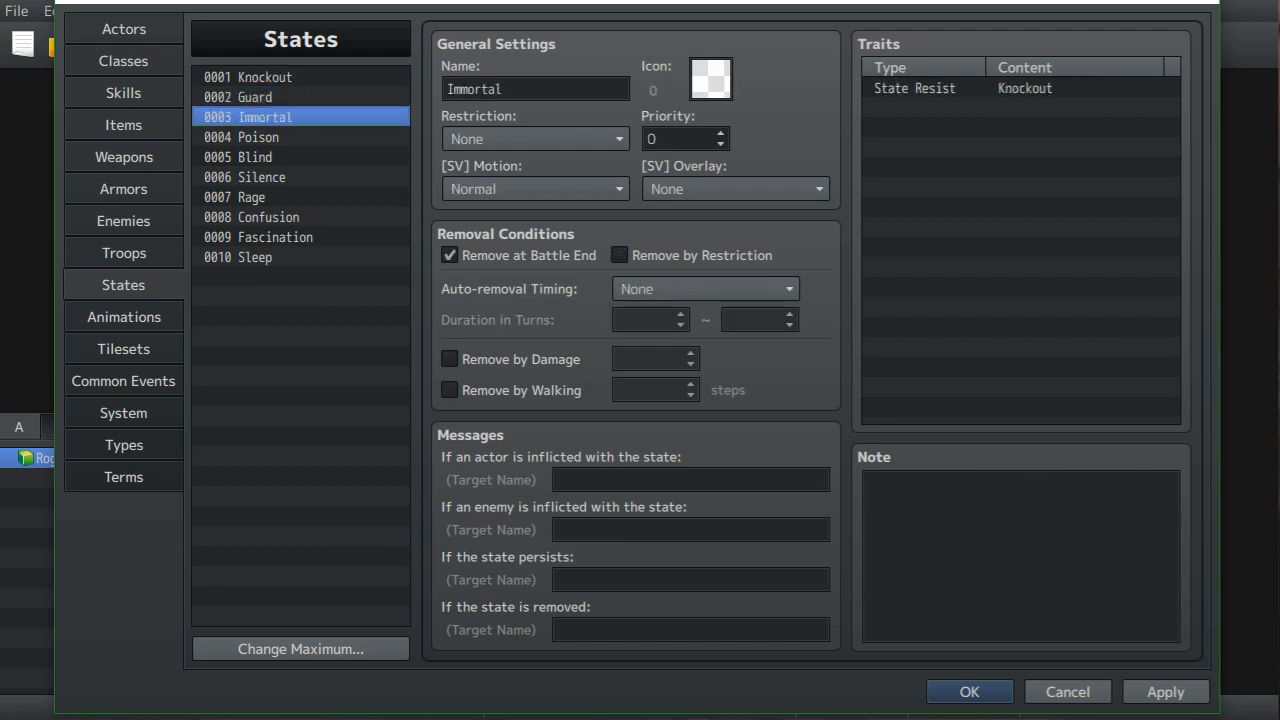
pyautogui.hotkey('shift', 'Down')
pyautogui.hotkey('shift', 'Down')
pyautogui.hotkey('shift', 'Down')
pyautogui.hotkey('shift', 'Down')
pyautogui.hotkey('shift', 'Down')
pyautogui.hotkey('shift', 'Down')
pyautogui.hotkey('shift', 'Down')
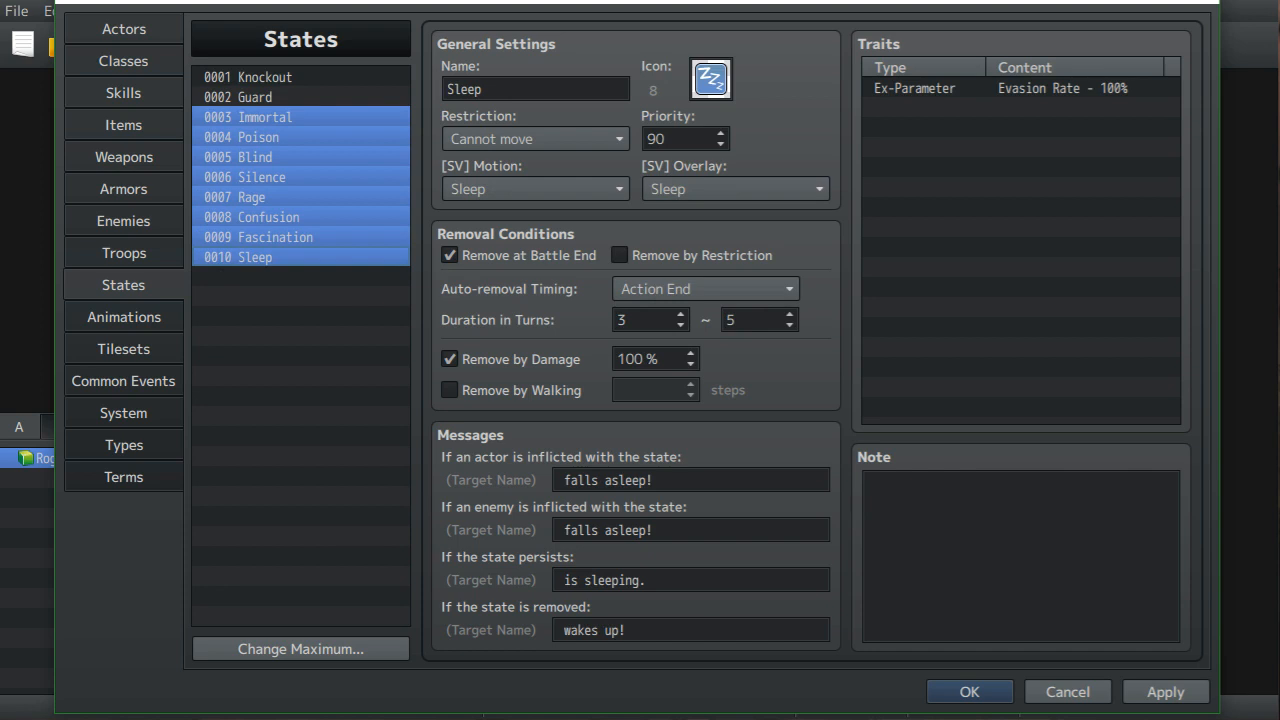
pyautogui.press('Delete')
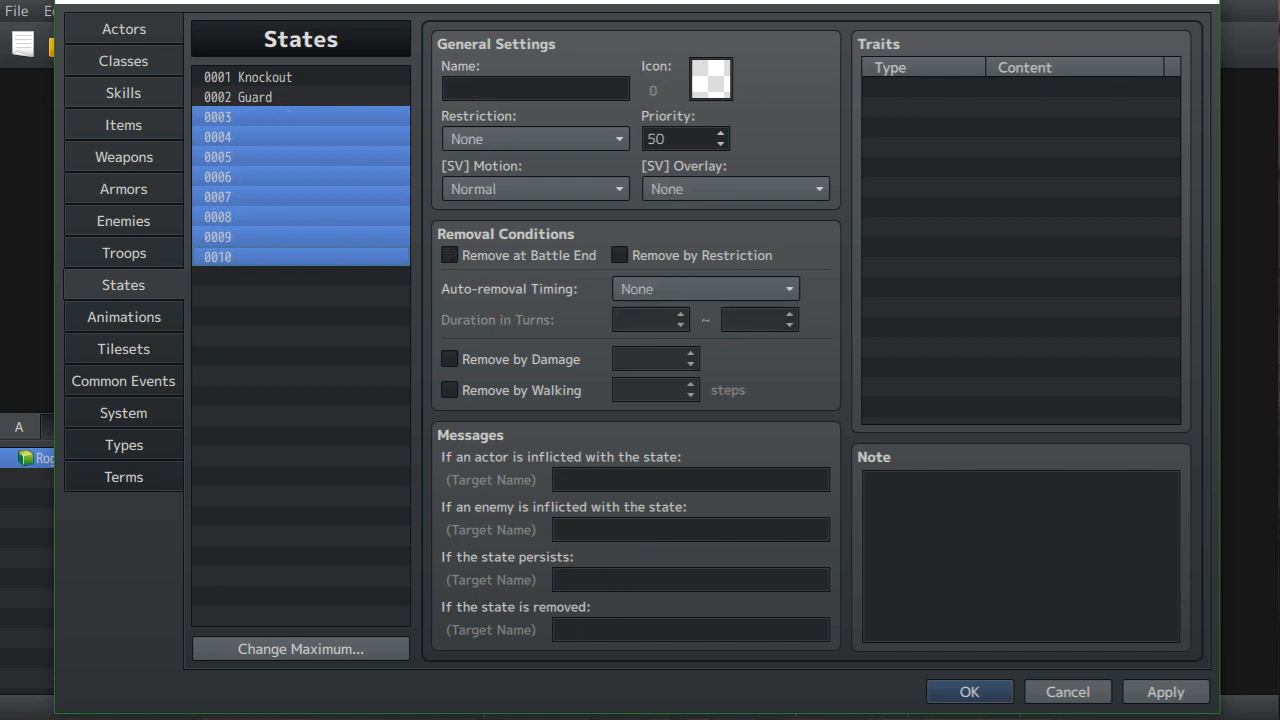
# - Look over the default animations and the system settings of the project
pyautogui.click(124, 317)
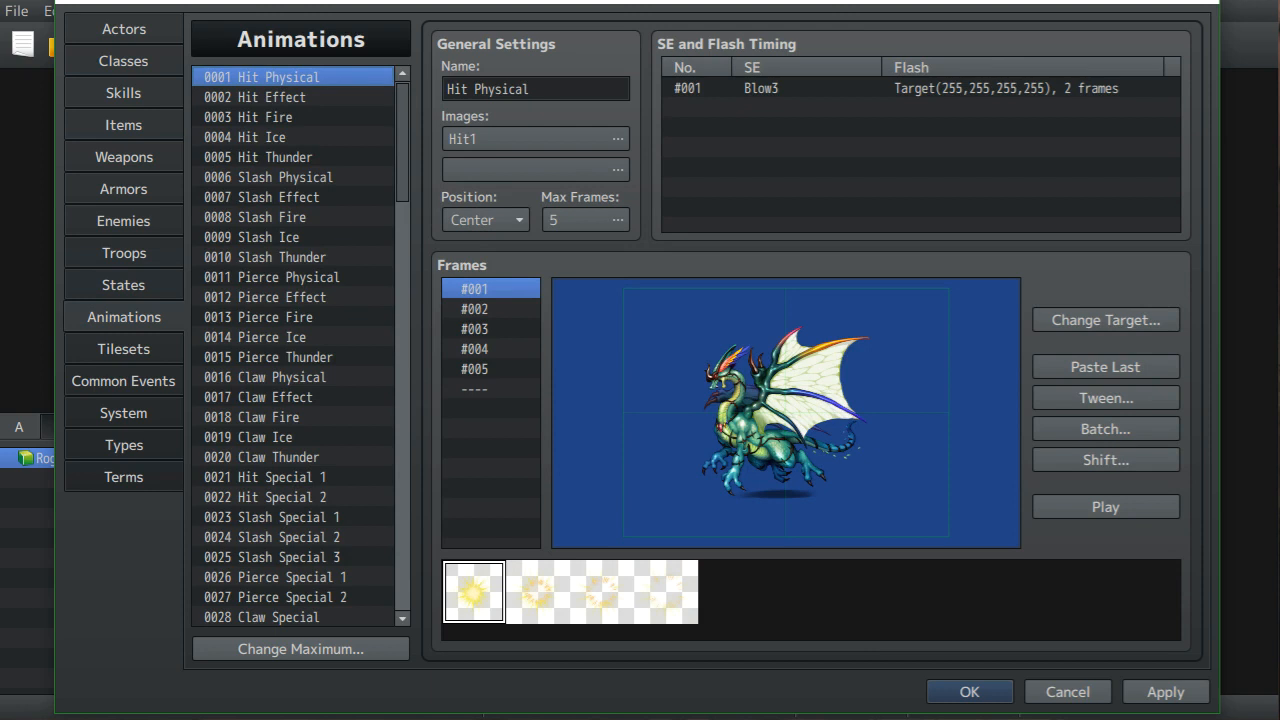
pyautogui.click(124, 413)
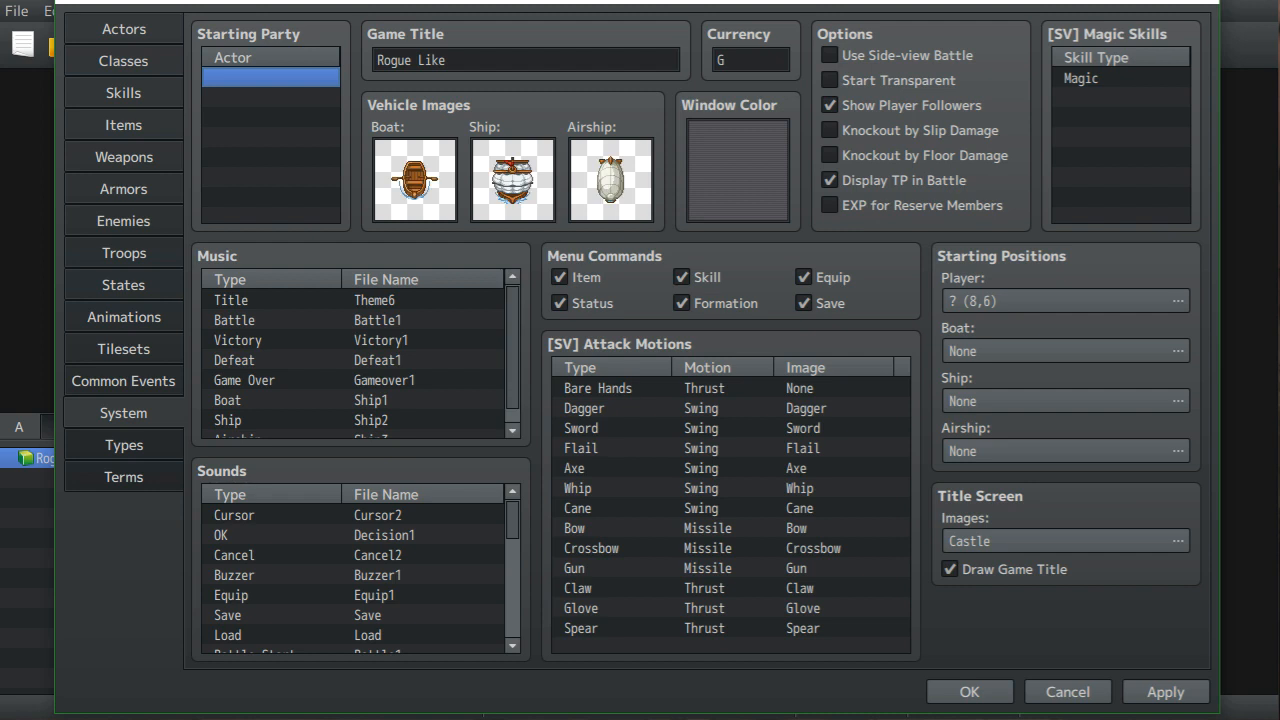
# - Set the max level of actors 0004 and 0003 to 50
pyautogui.click(123, 29)
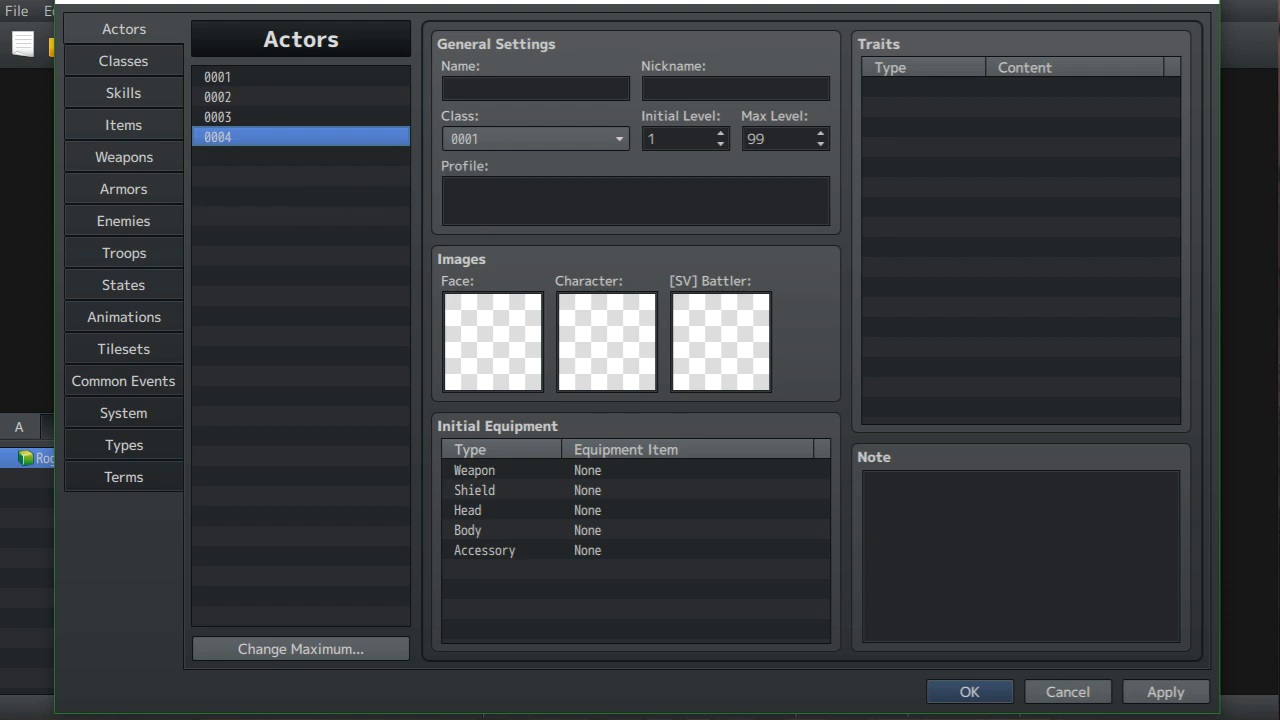
pyautogui.click(780, 139)
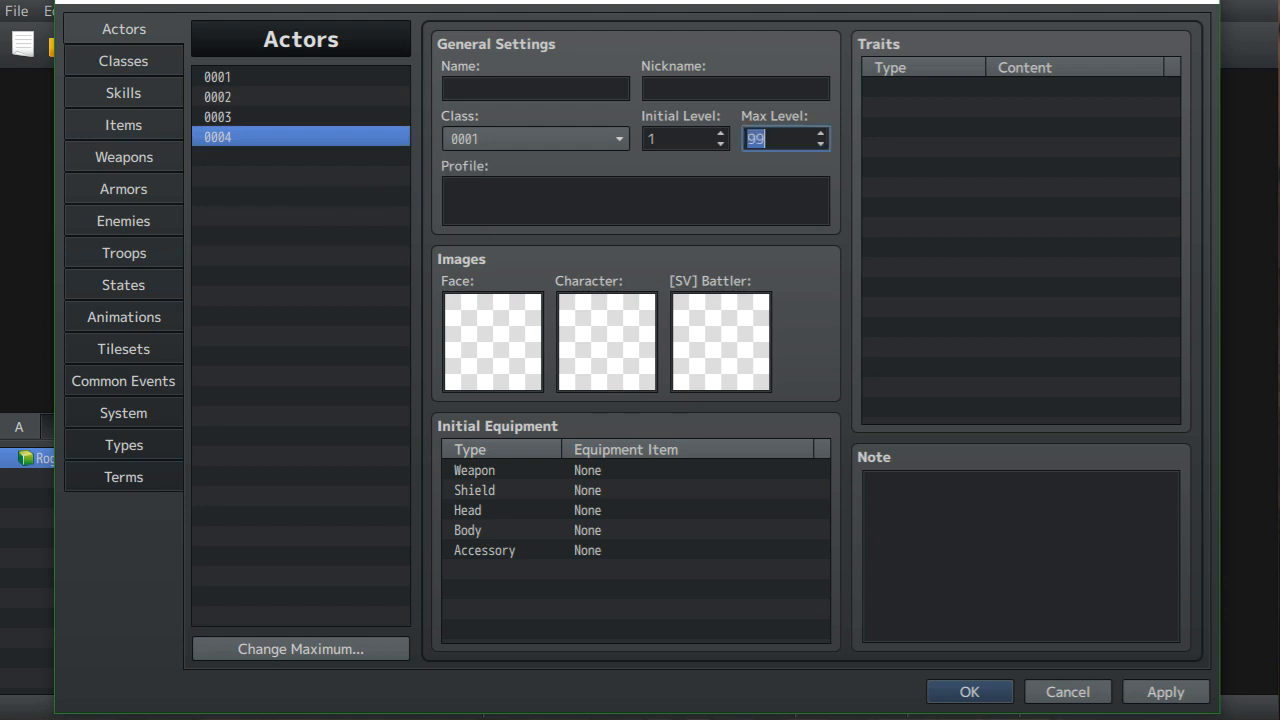
pyautogui.write('50')
pyautogui.click(300, 117)
pyautogui.click(780, 139)
pyautogui.write('50')
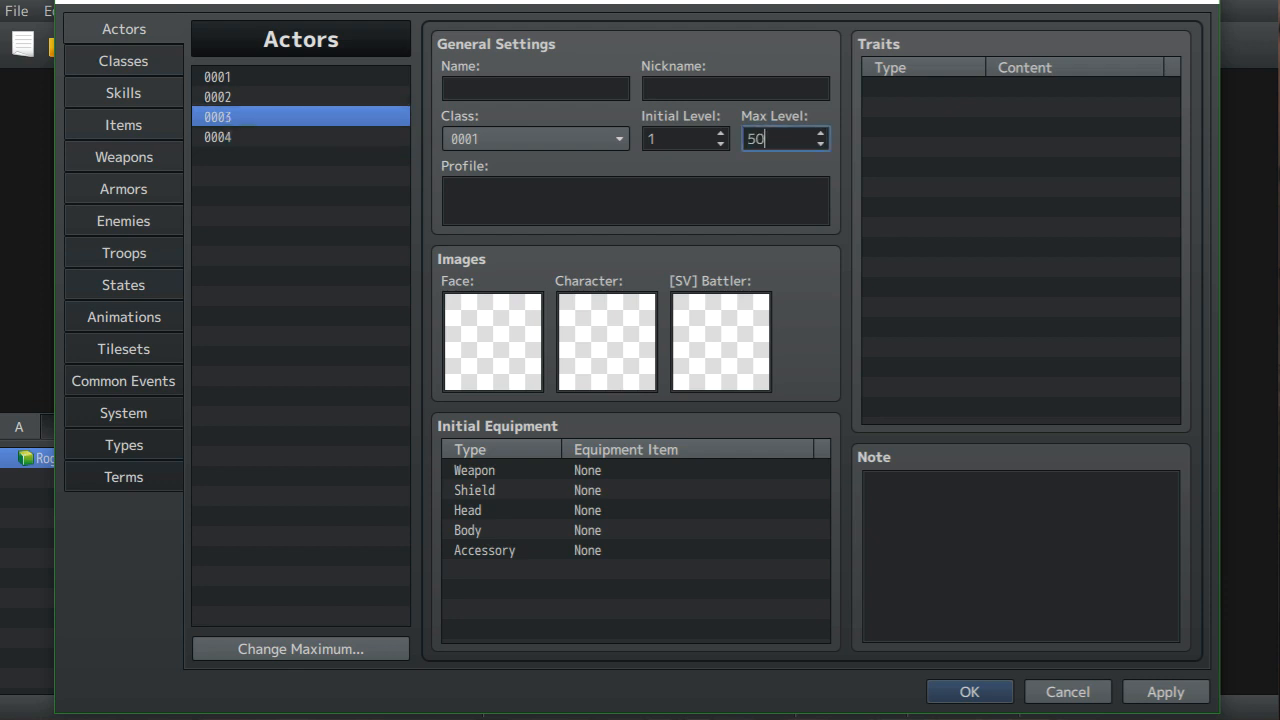
# - Erase the max level entries of actors 0003 and 0004
pyautogui.press('BackSpace')
pyautogui.press('BackSpace')
pyautogui.click(300, 137)
pyautogui.click(780, 139)
pyautogui.press('BackSpace')
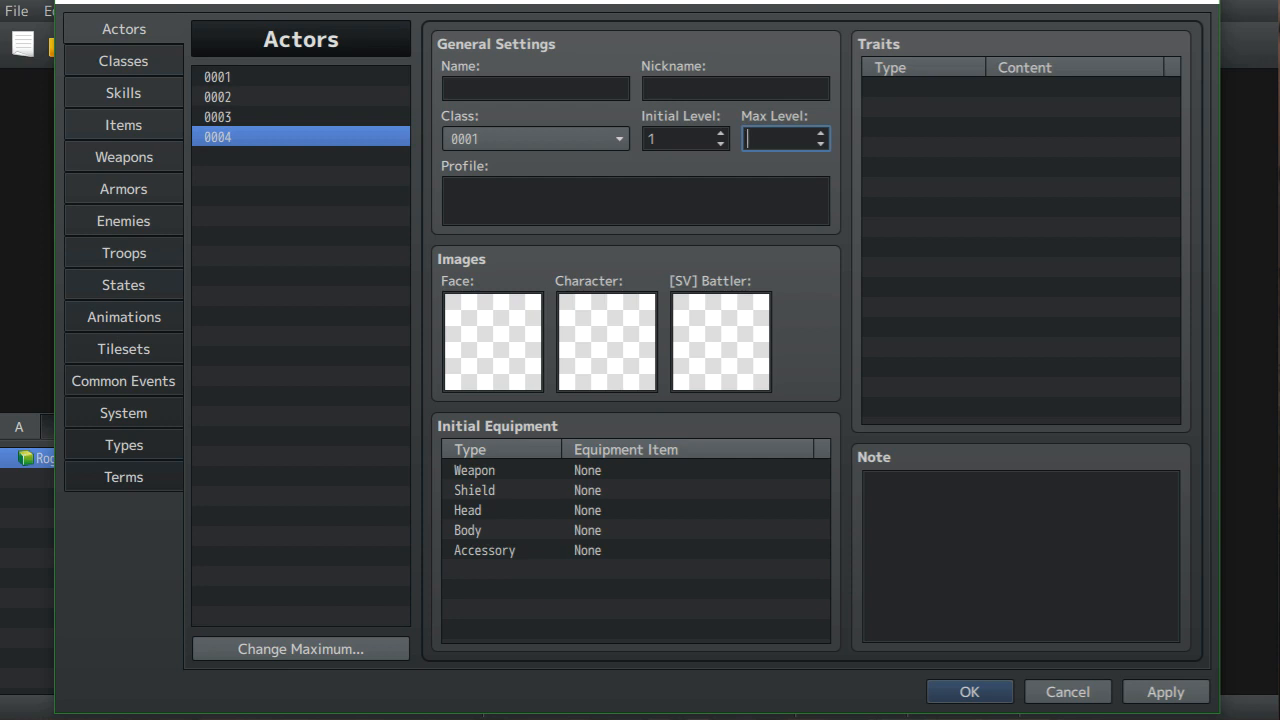
# - Set the maximum number of classes in the database to 55
pyautogui.click(123, 92)
pyautogui.click(123, 61)
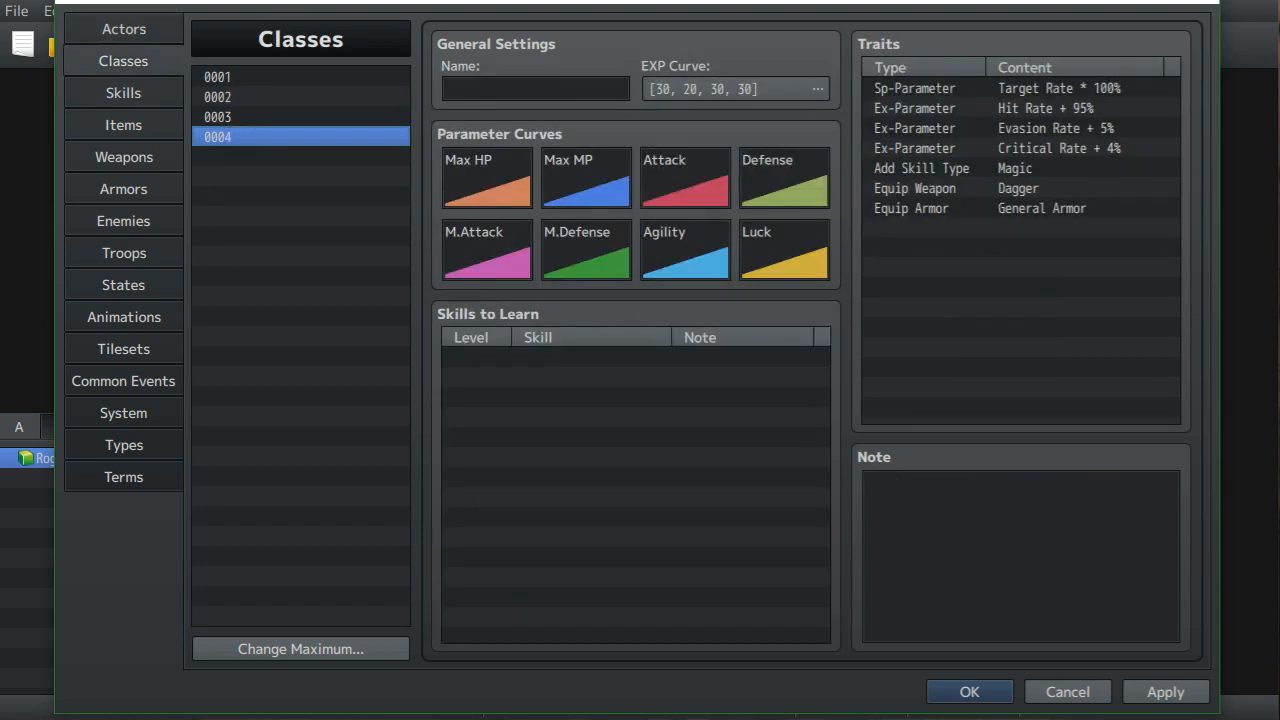
pyautogui.click(300, 649)
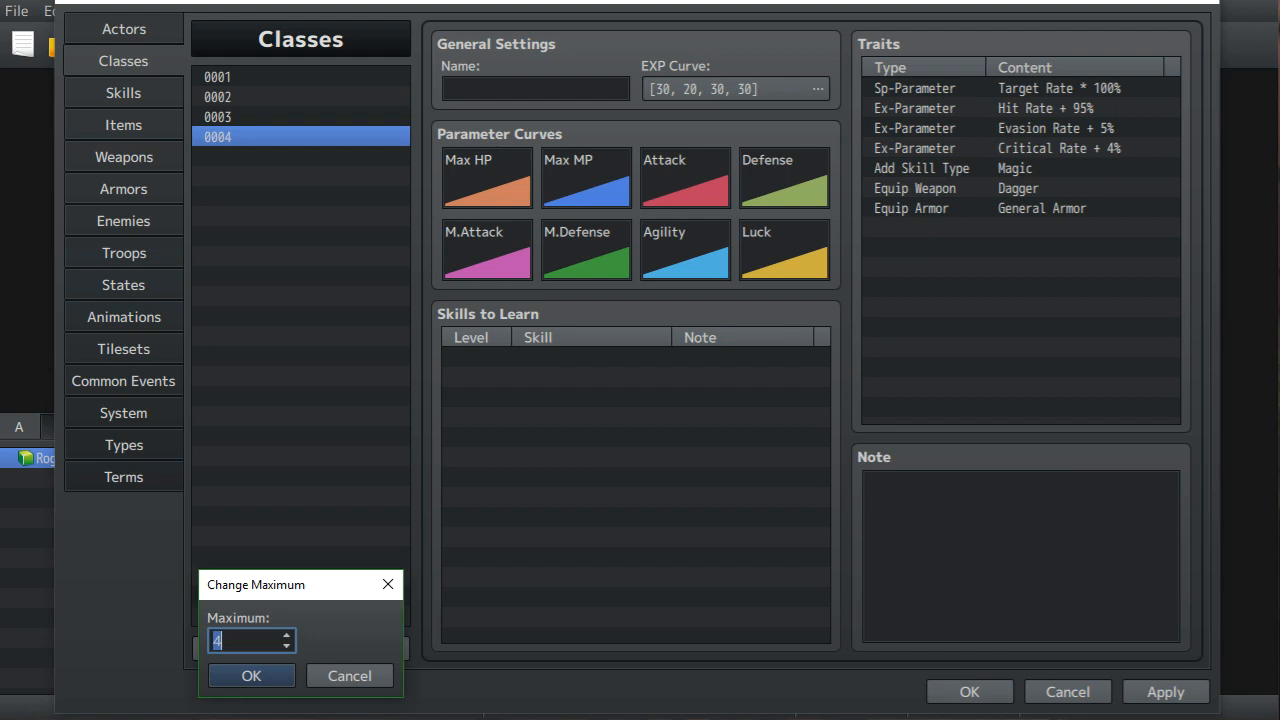
pyautogui.write('50')
pyautogui.click(279, 678)
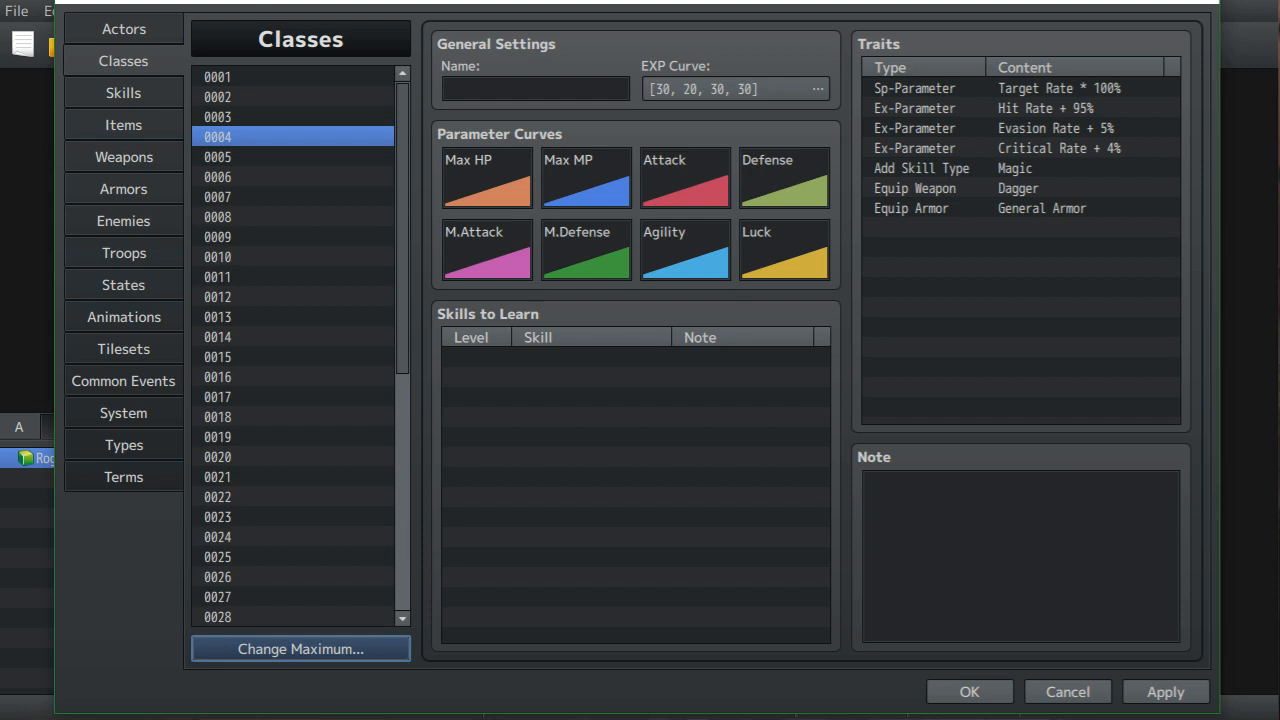
pyautogui.click(300, 649)
pyautogui.write('55')
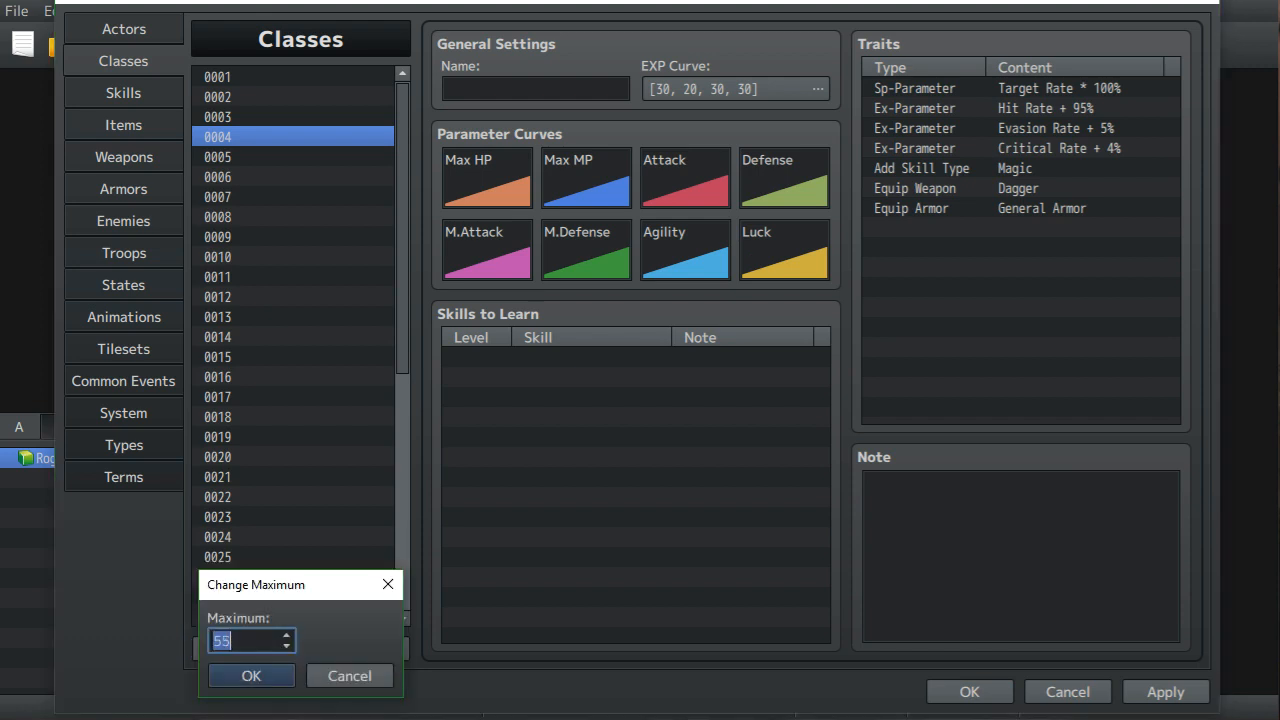
pyautogui.press('Return')
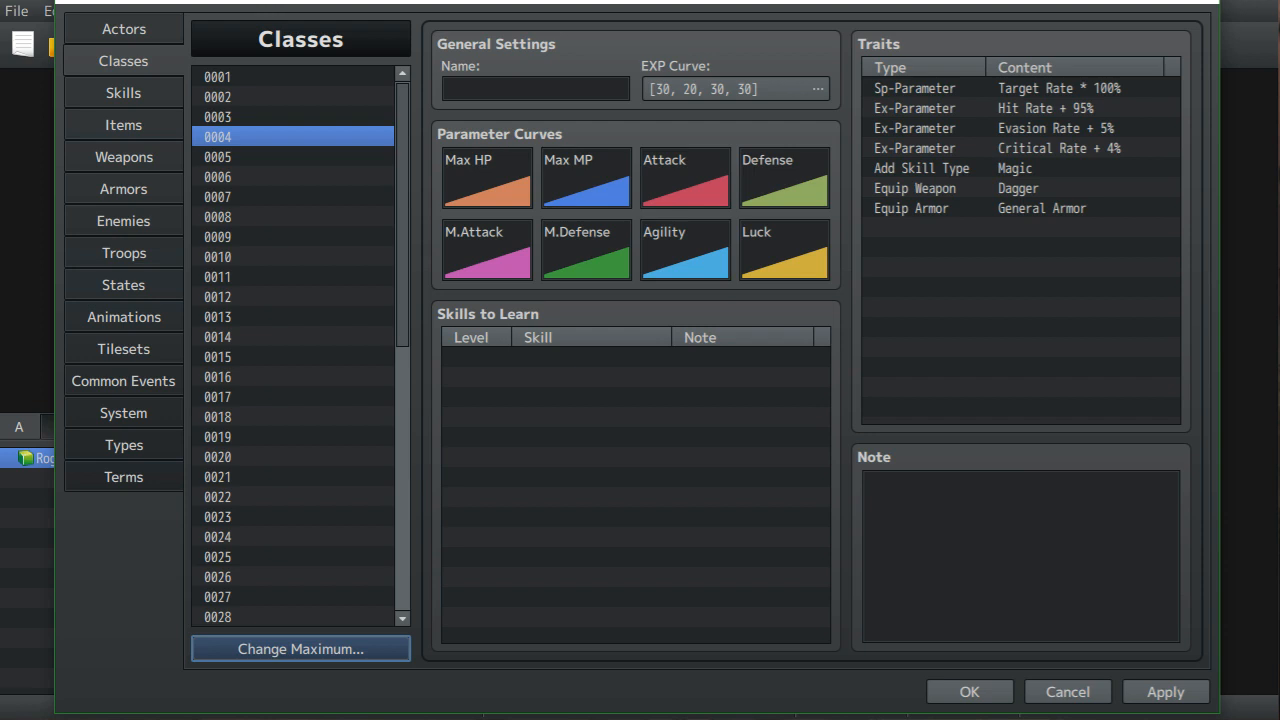
# - Name class 0001 "<Level 1>" and class 0002 "Squire"
pyautogui.click(292, 77)
pyautogui.click(536, 89)
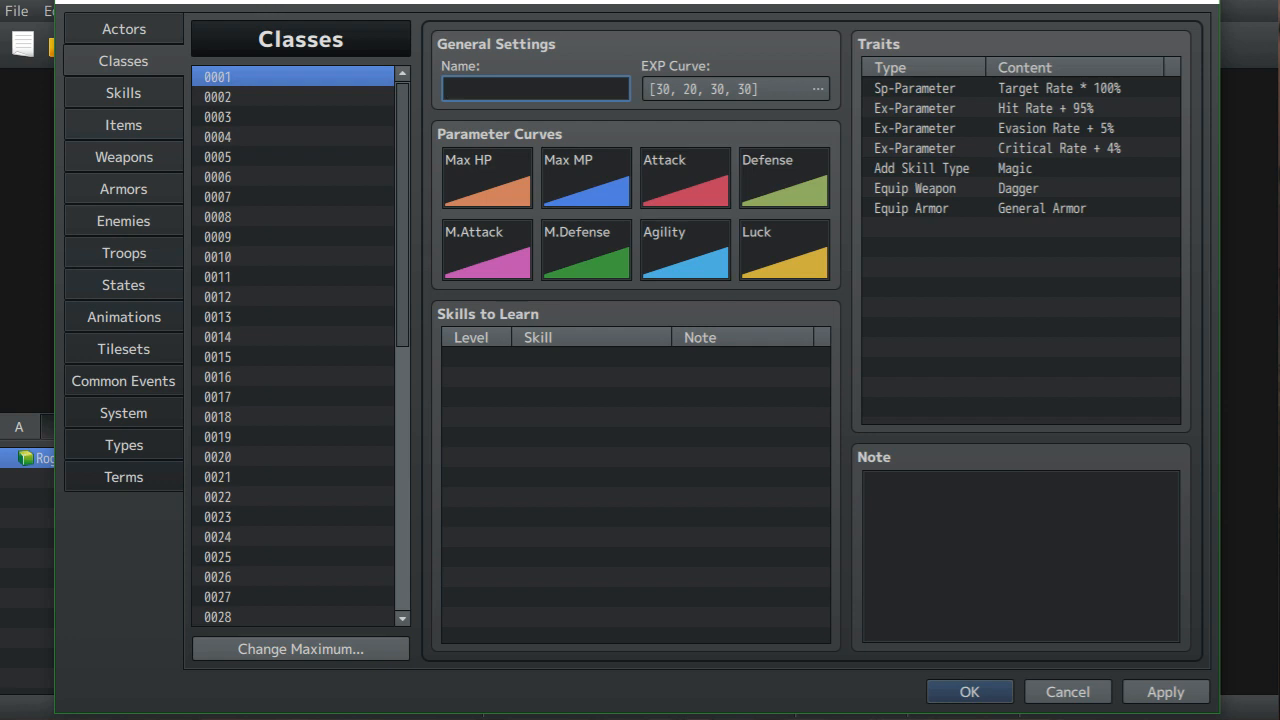
pyautogui.write('<Level 1>')
pyautogui.click(292, 97)
pyautogui.click(535, 89)
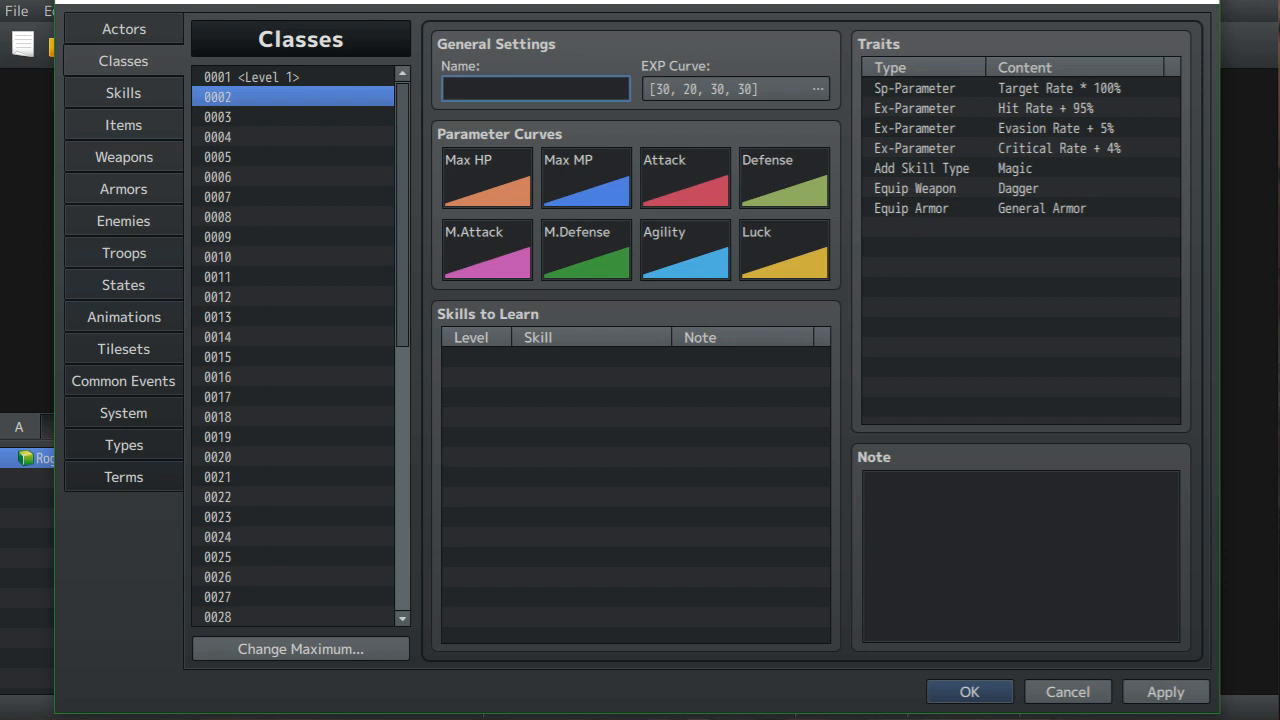
pyautogui.write('Squire')
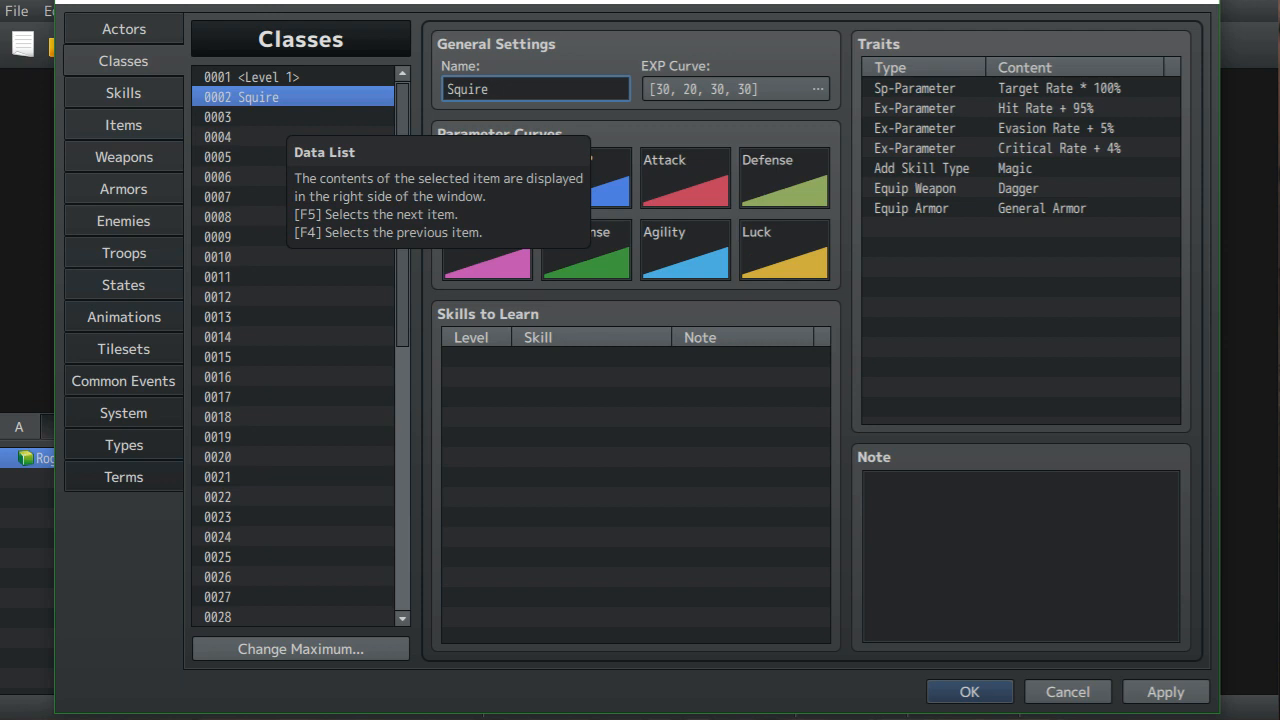
pyautogui.press('F5')
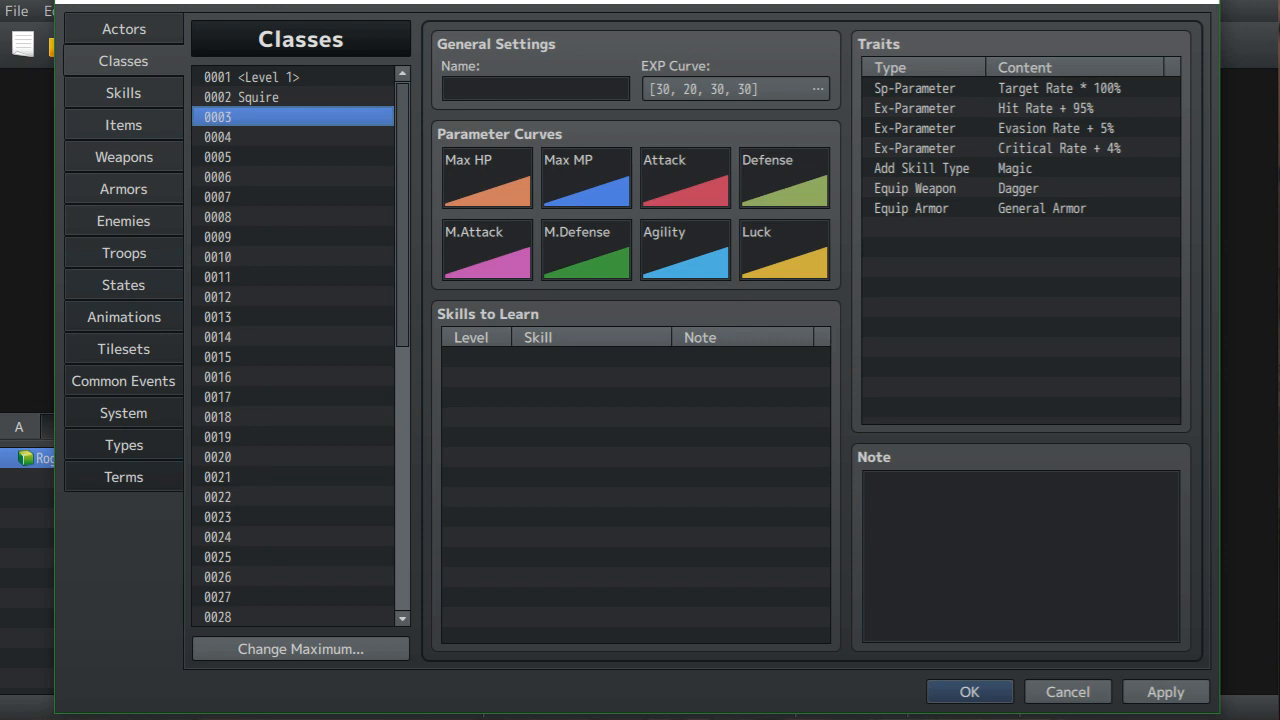
pyautogui.click(536, 89)
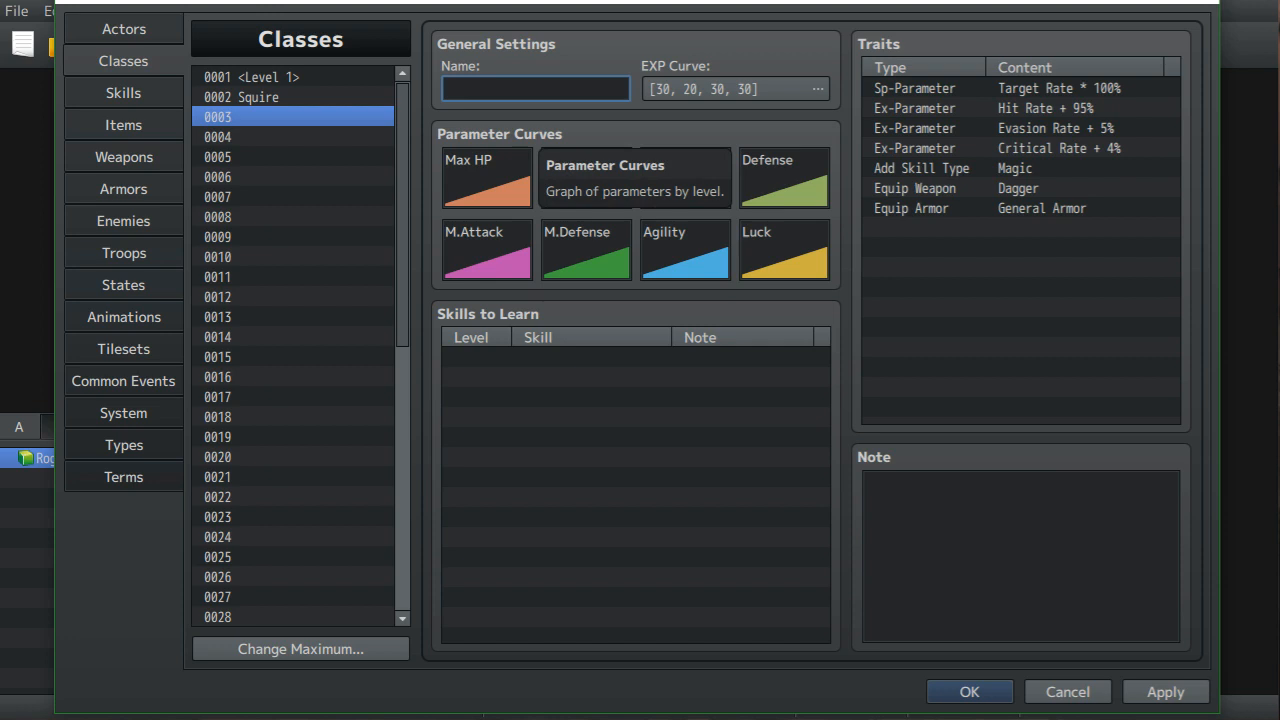
pyautogui.click(258, 97)
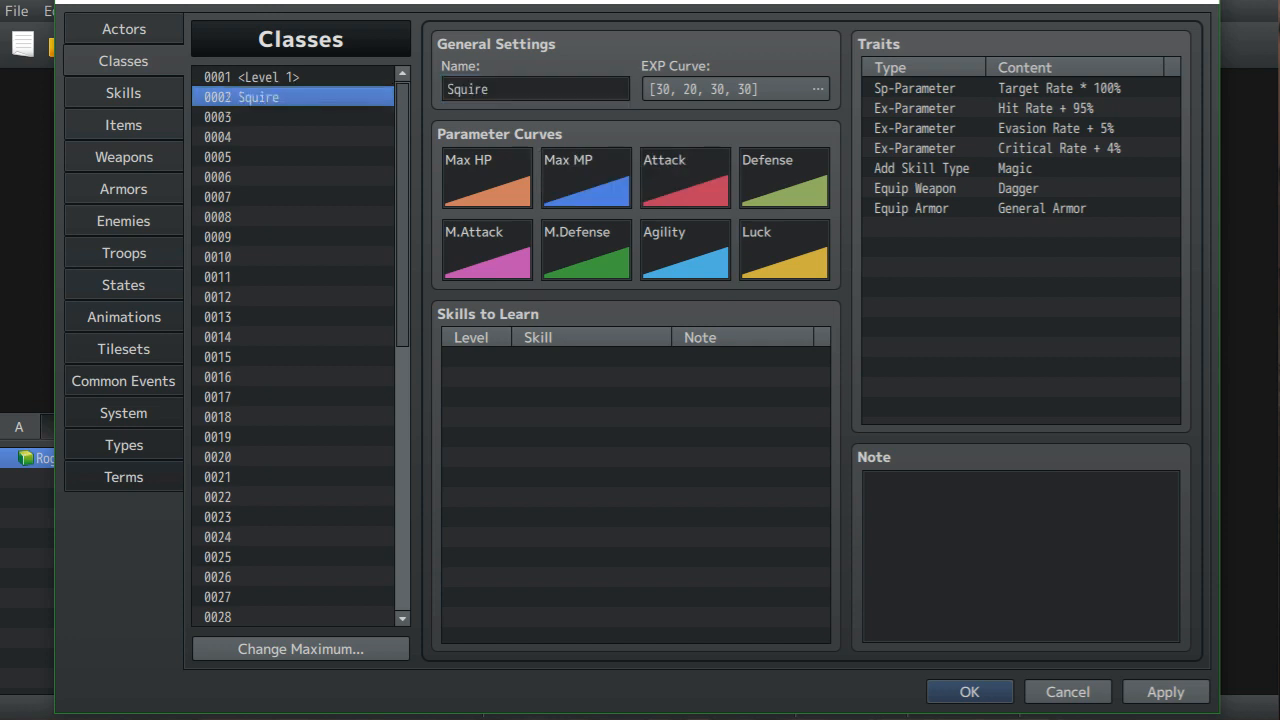
# - Write "First sword using class." as the first line of the Squire class's note
pyautogui.click(1020, 556)
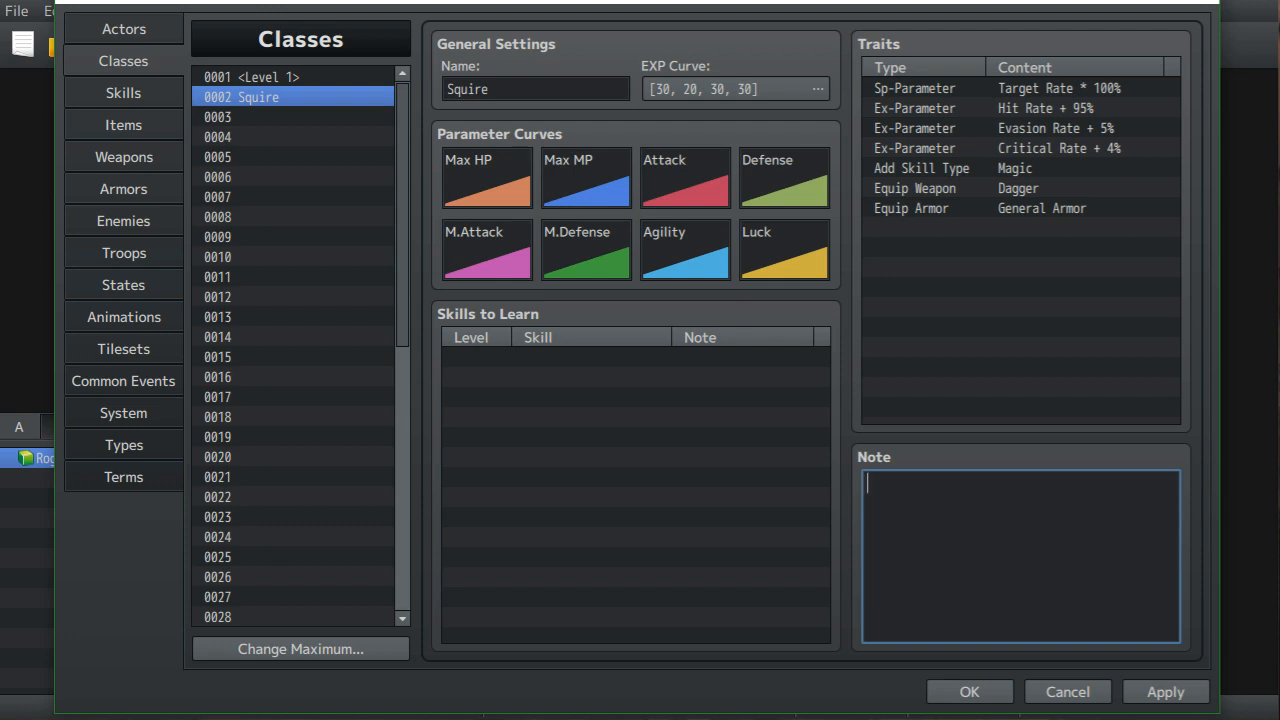
pyautogui.write('First sword using ')
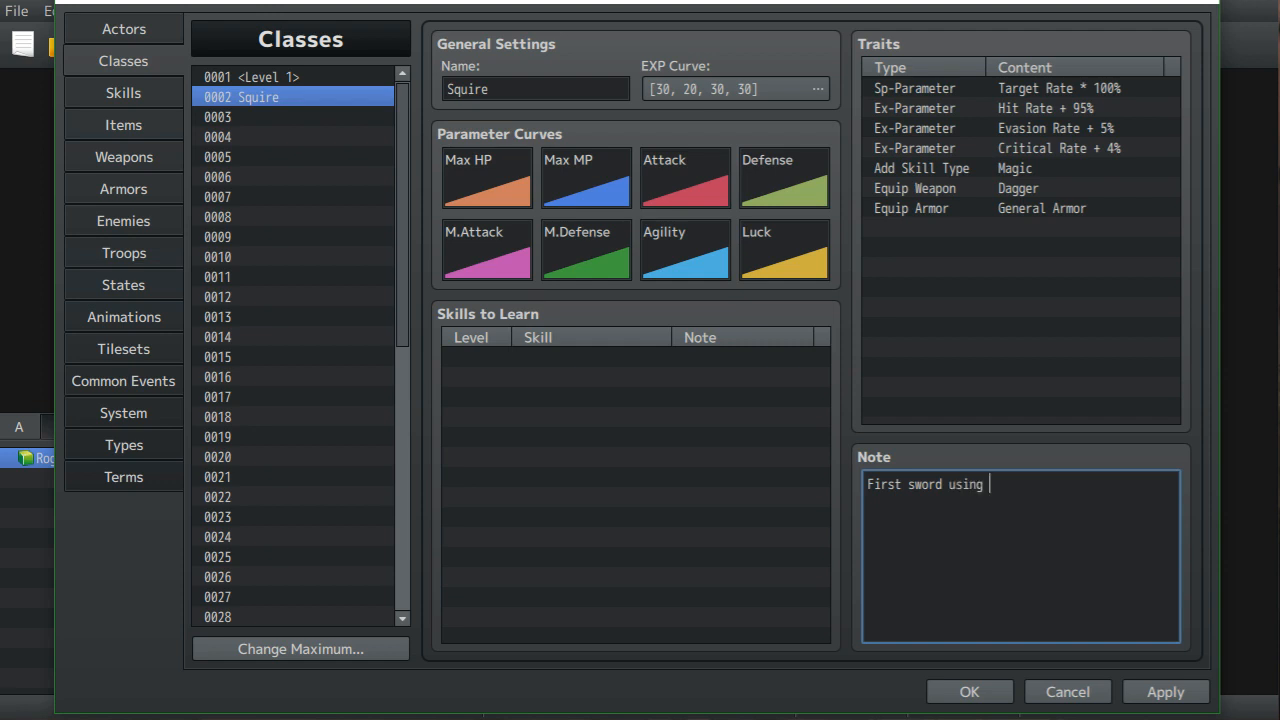
pyautogui.write('class.')
# - Add a second line to the Squire's note reading "High HP, strength, and Defense"
pyautogui.press('Return')
pyautogui.write('Hi')
pyautogui.write('gh')
pyautogui.write(' HP')
pyautogui.write(' an')
pyautogui.press('BackSpace')
pyautogui.press('BackSpace')
pyautogui.press('BackSpace')
pyautogui.write(', str')
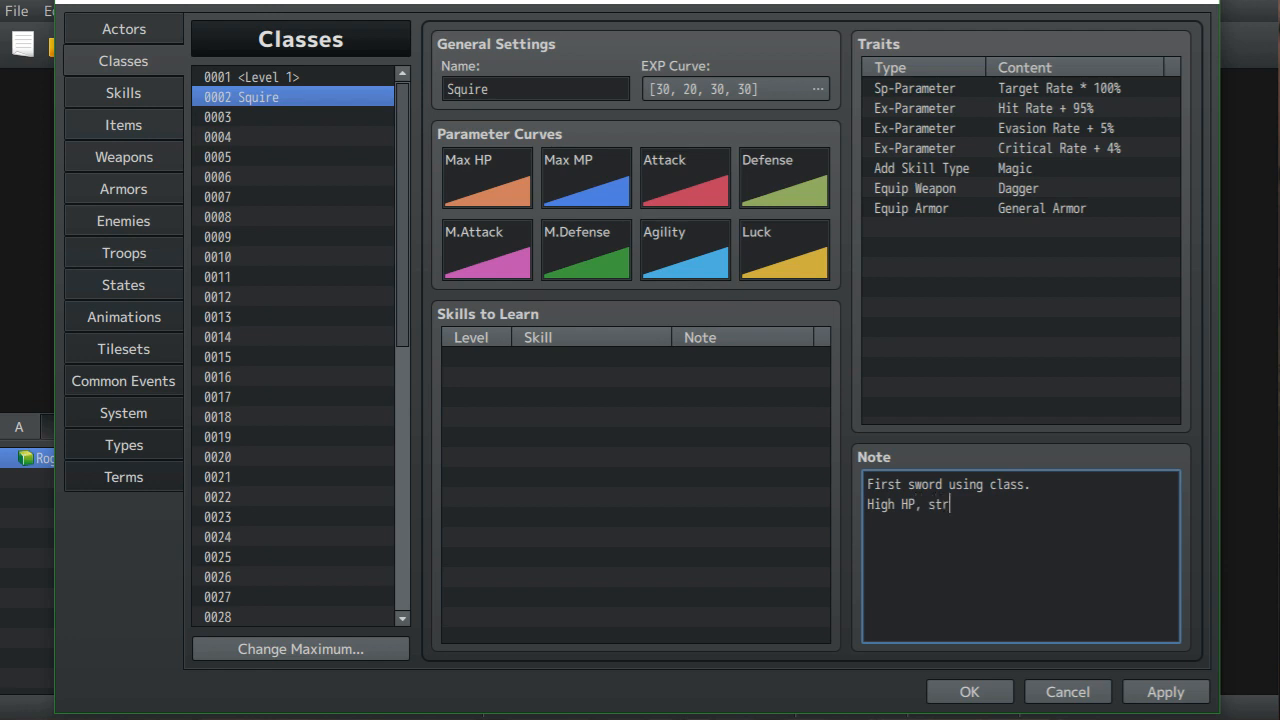
pyautogui.write('ength and')
pyautogui.press('Left')
pyautogui.press('Left')
pyautogui.press('Left')
pyautogui.press('Left')
pyautogui.write(',')
pyautogui.press('End')
pyautogui.write('Defense')
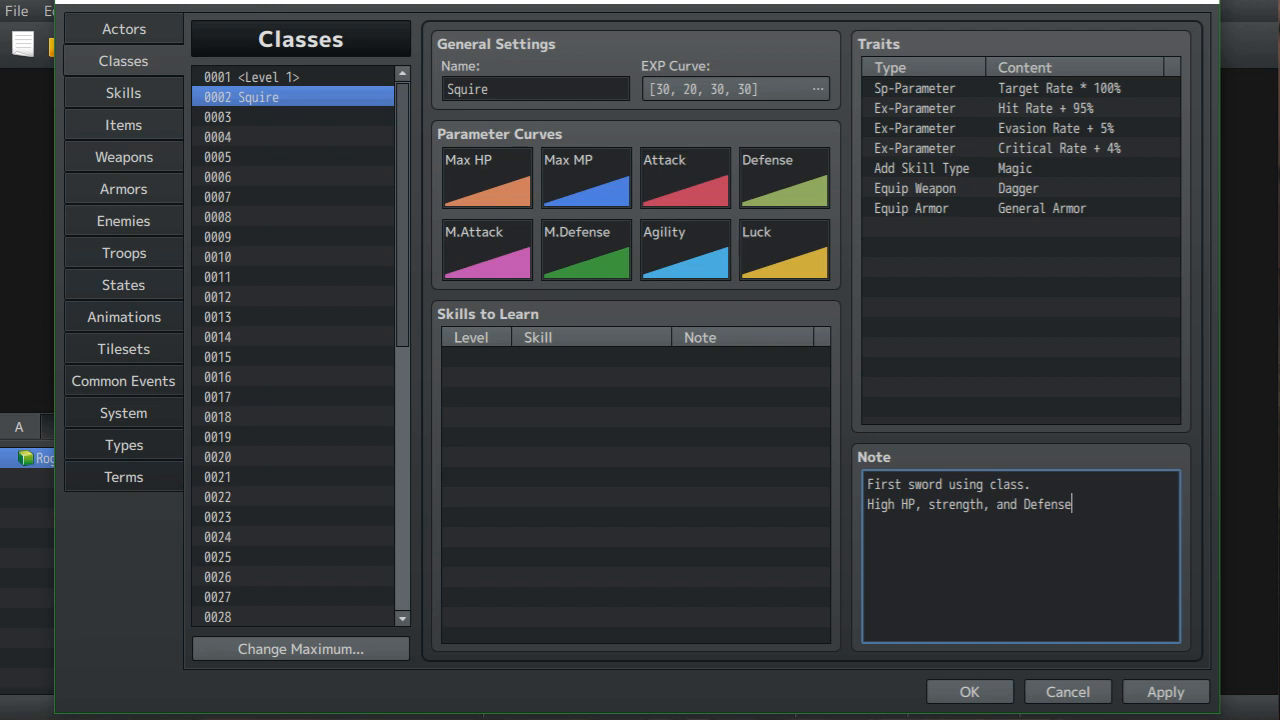
# - Change the Squire's Equip Weapon trait to Sword
pyautogui.click(1020, 188)
pyautogui.rightClick(990, 190)
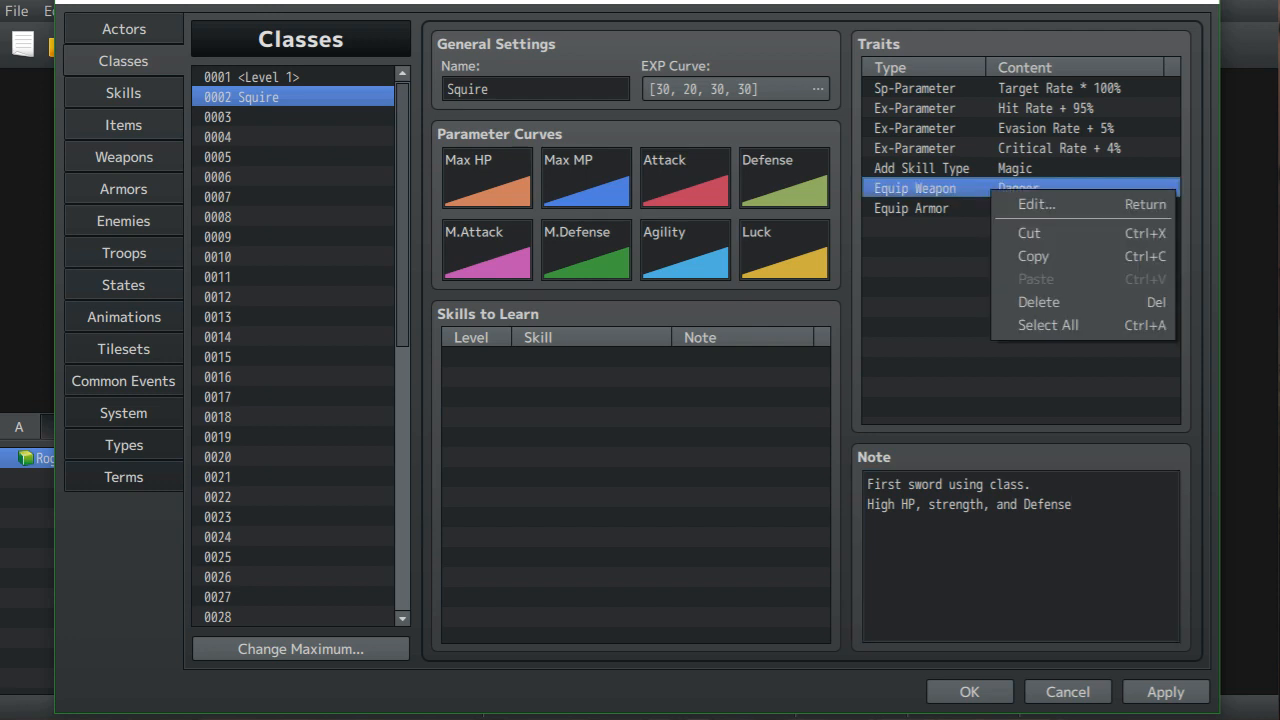
pyautogui.click(1037, 205)
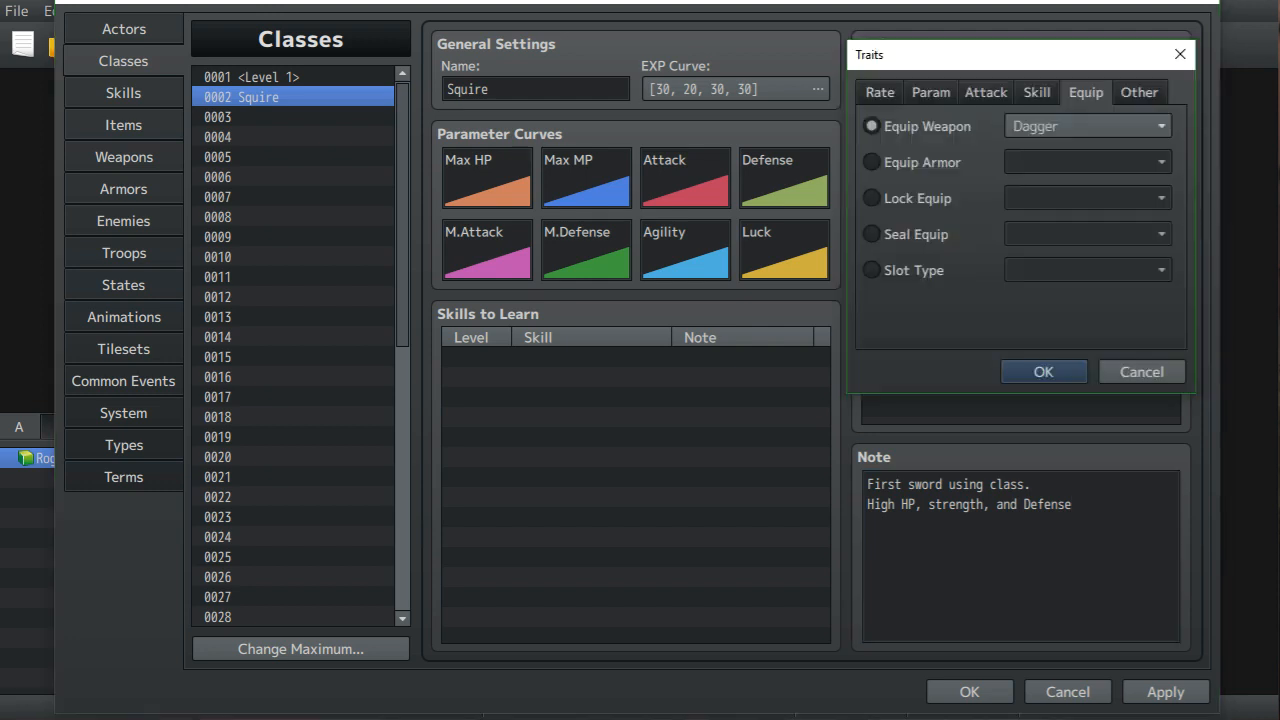
pyautogui.click(1088, 126)
pyautogui.click(1070, 174)
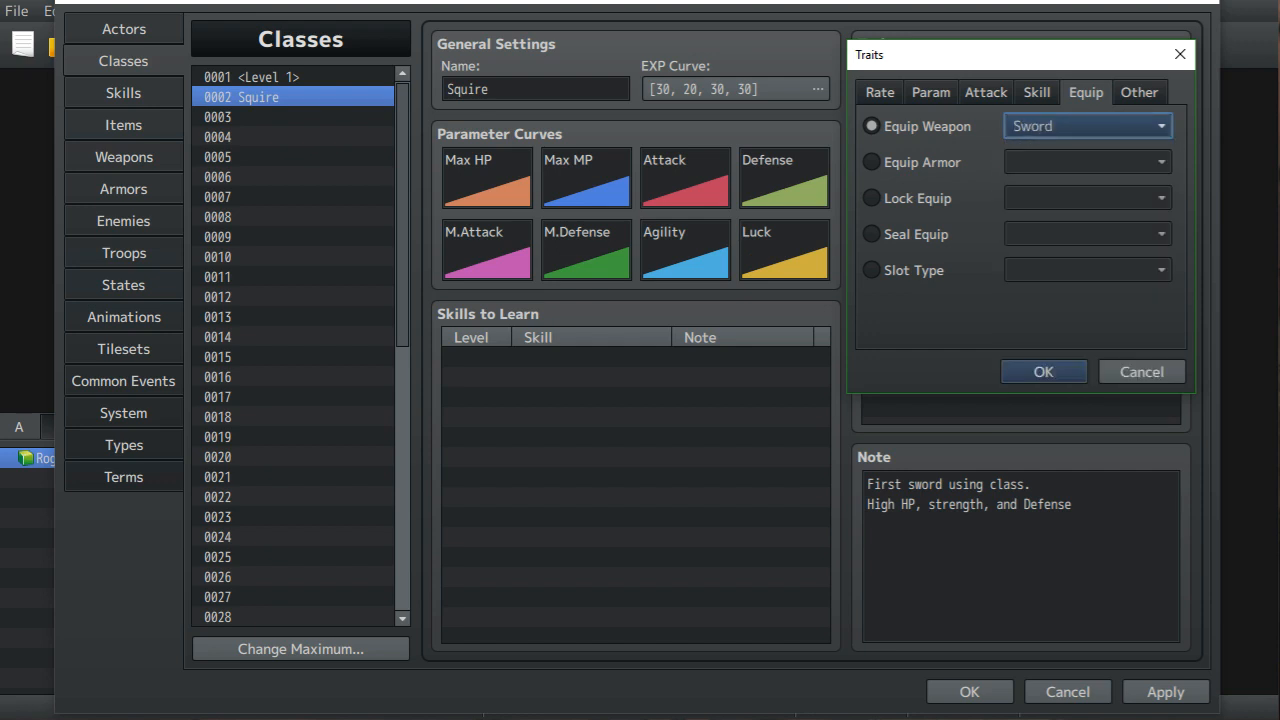
pyautogui.press('Return')
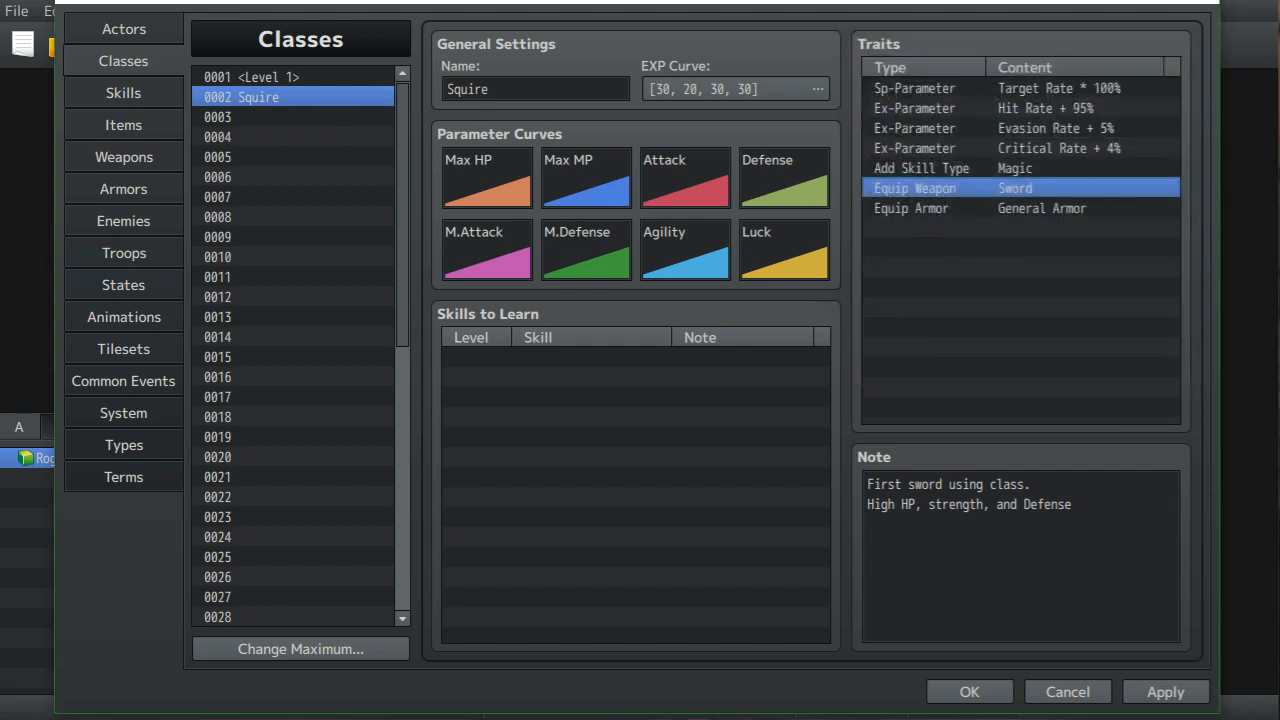
pyautogui.rightClick(1016, 209)
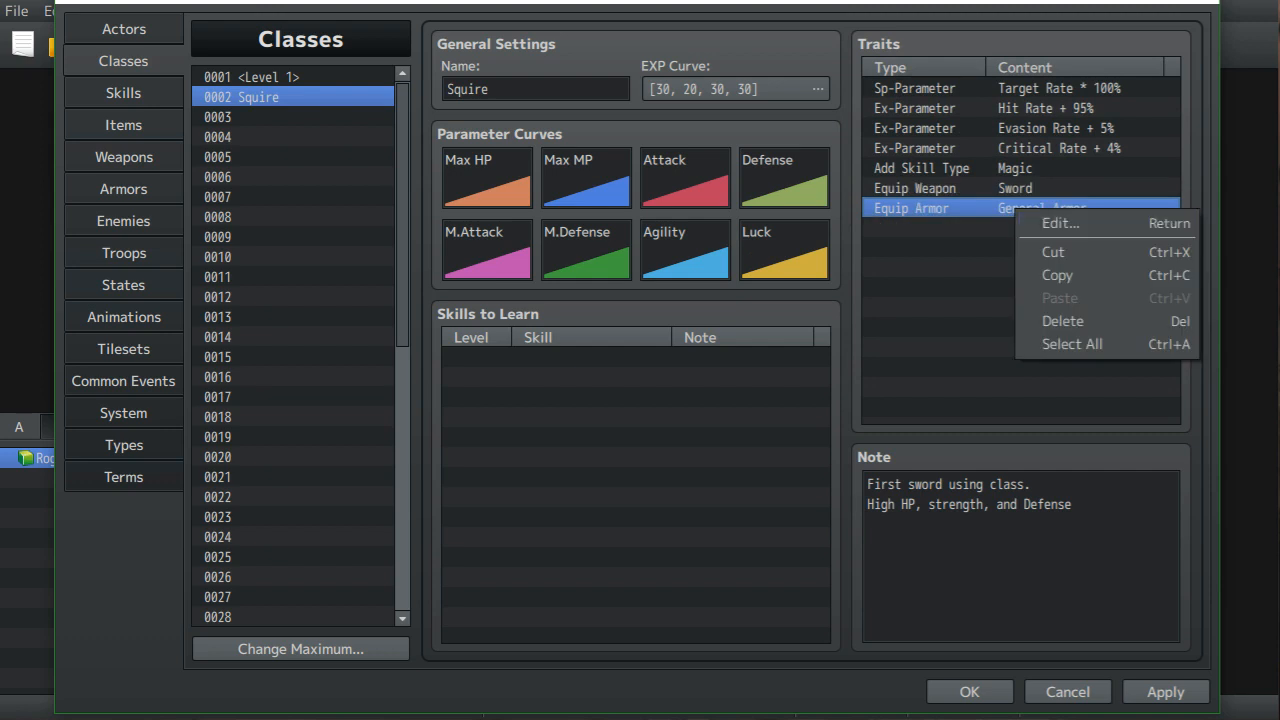
pyautogui.click(990, 228)
pyautogui.click(996, 208)
pyautogui.rightClick(998, 207)
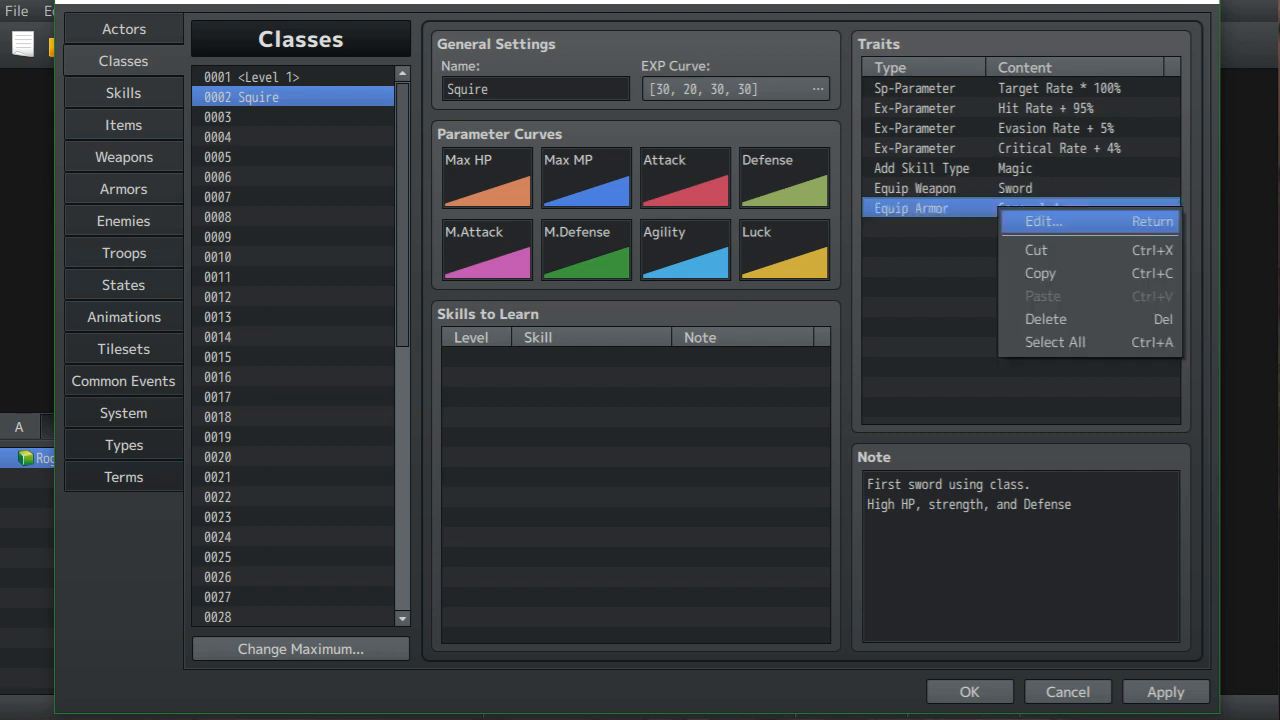
pyautogui.click(975, 228)
pyautogui.click(975, 168)
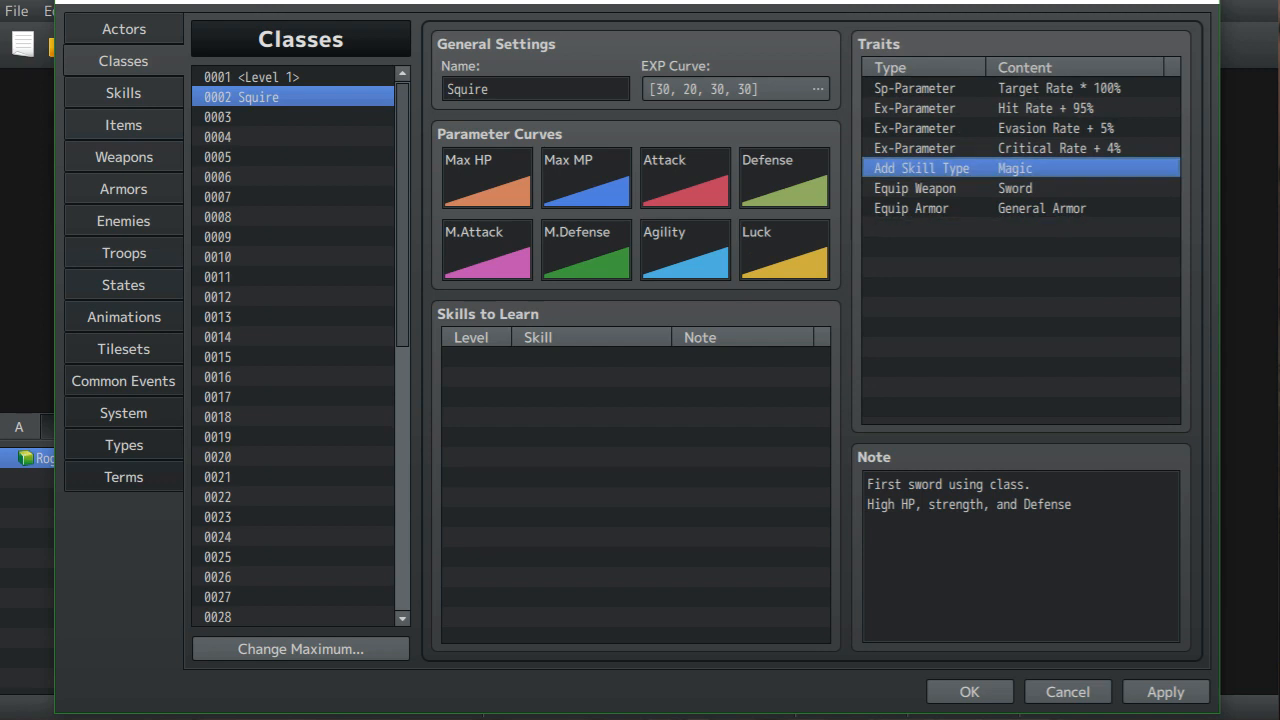
pyautogui.rightClick(1017, 169)
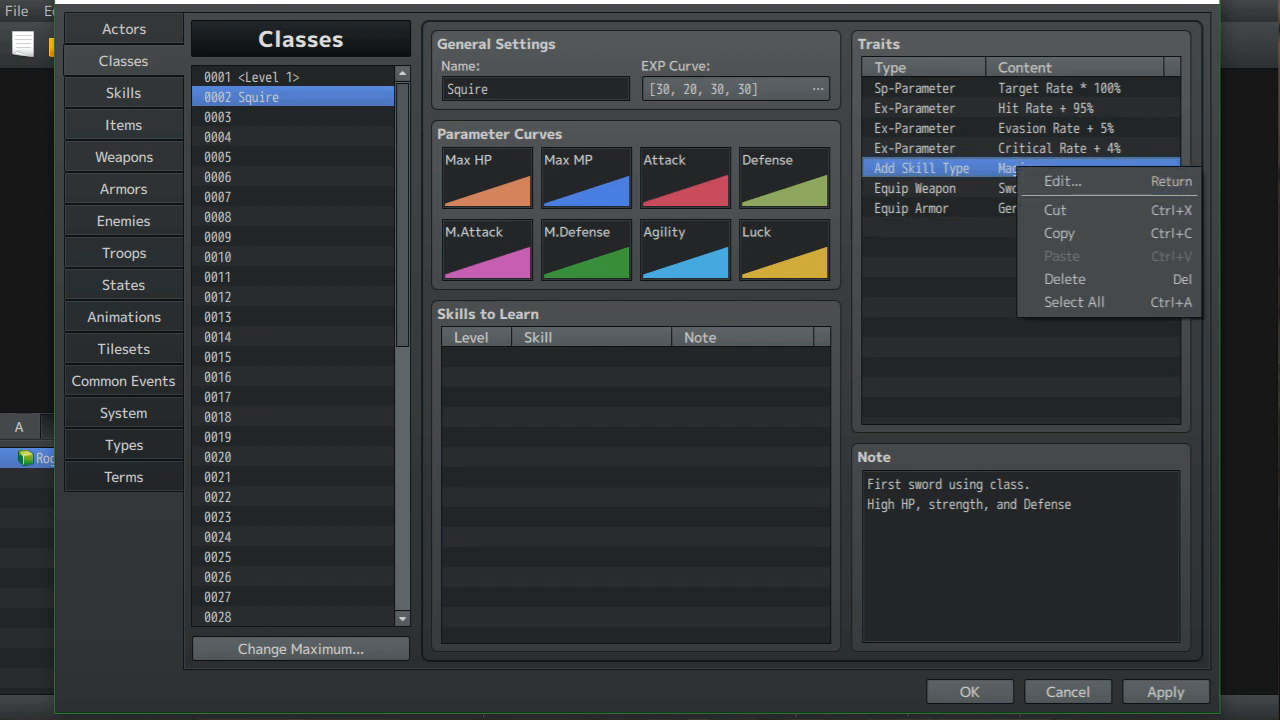
pyautogui.click(965, 228)
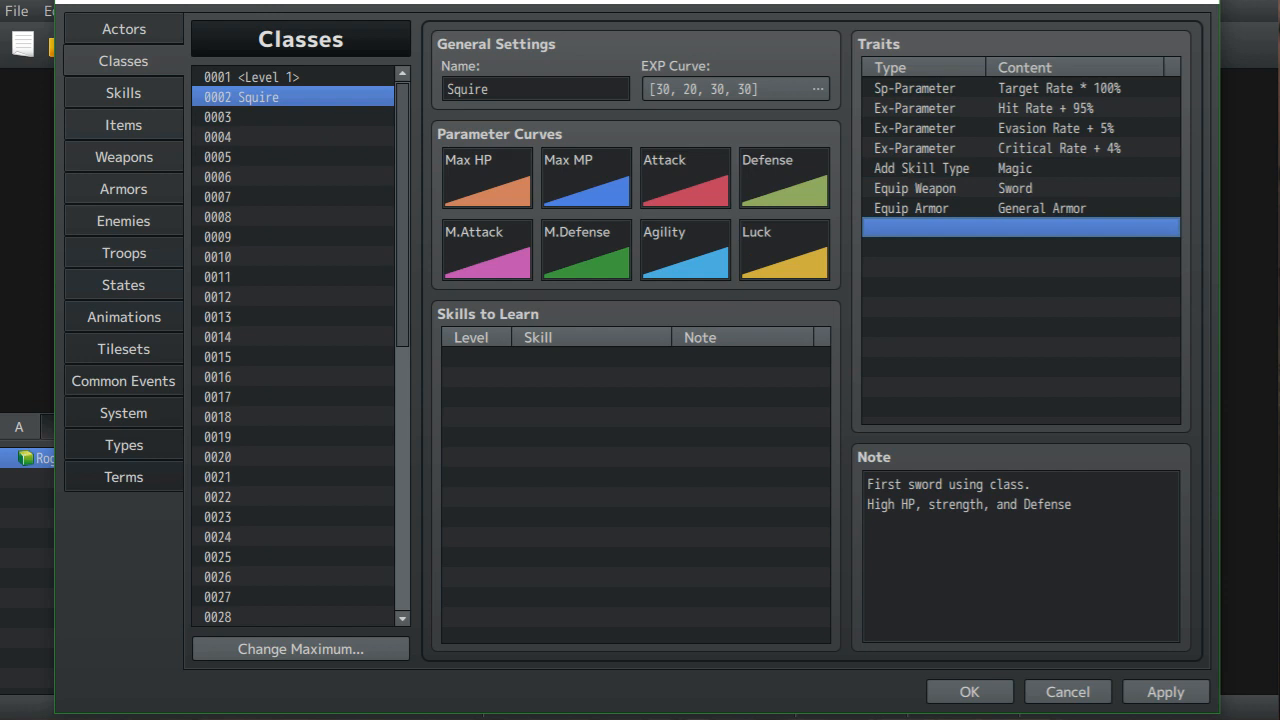
# - Name class 0003 "Initiate"
pyautogui.click(292, 117)
pyautogui.click(535, 89)
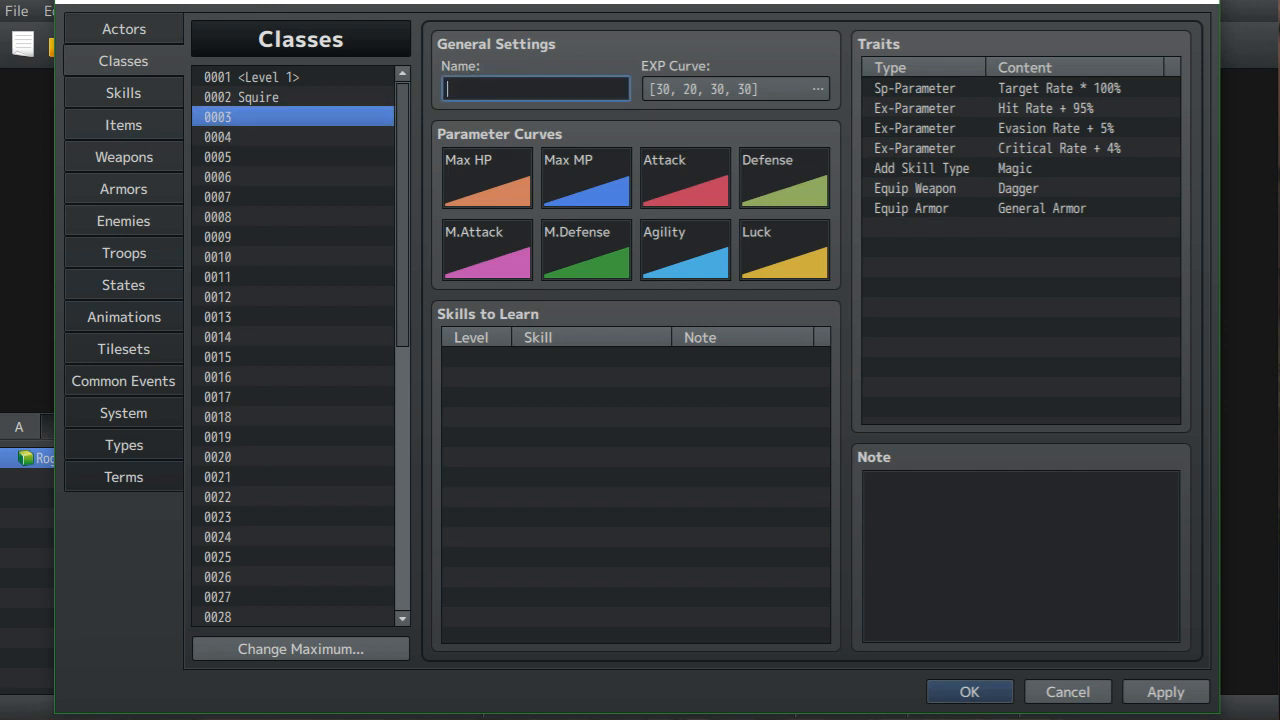
pyautogui.write('Initiate')
# - Write "First attack magick class." as the first line of the Initiate's note and start a second line with "High"
pyautogui.click(870, 484)
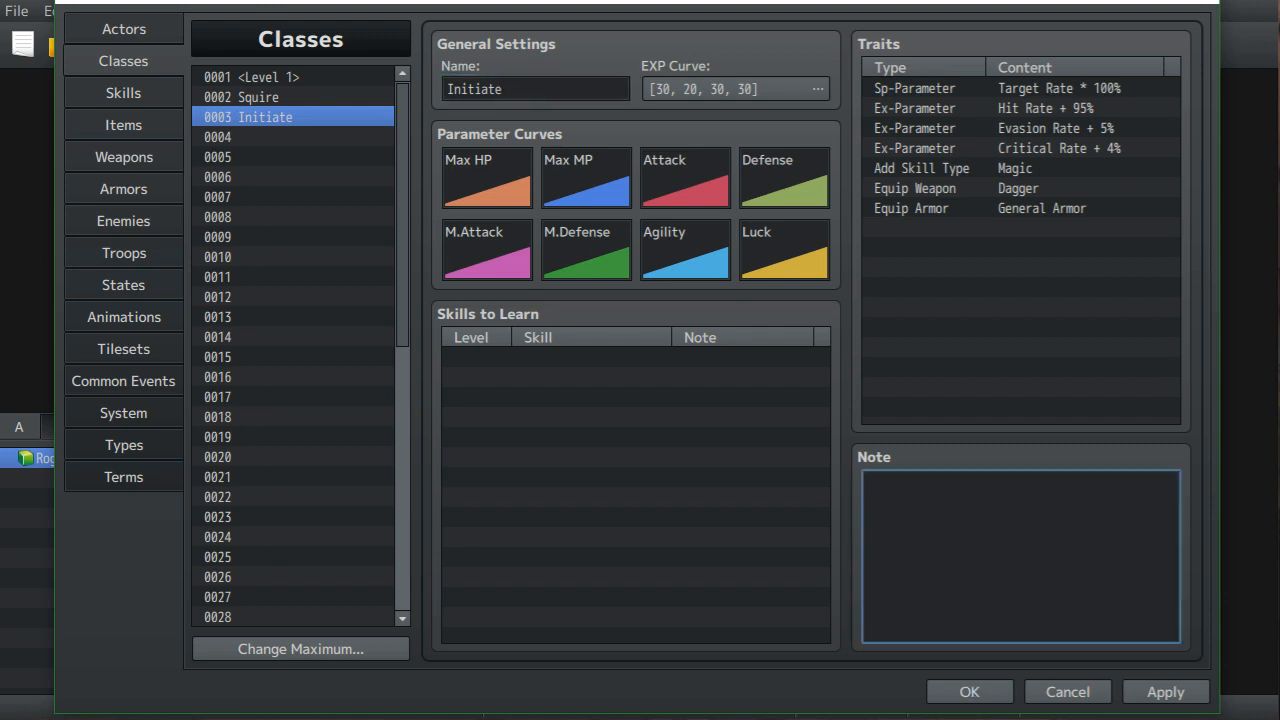
pyautogui.write('First Magic')
pyautogui.press('BackSpace')
pyautogui.press('BackSpace')
pyautogui.press('BackSpace')
pyautogui.press('BackSpace')
pyautogui.press('BackSpace')
pyautogui.write('attack magic ')
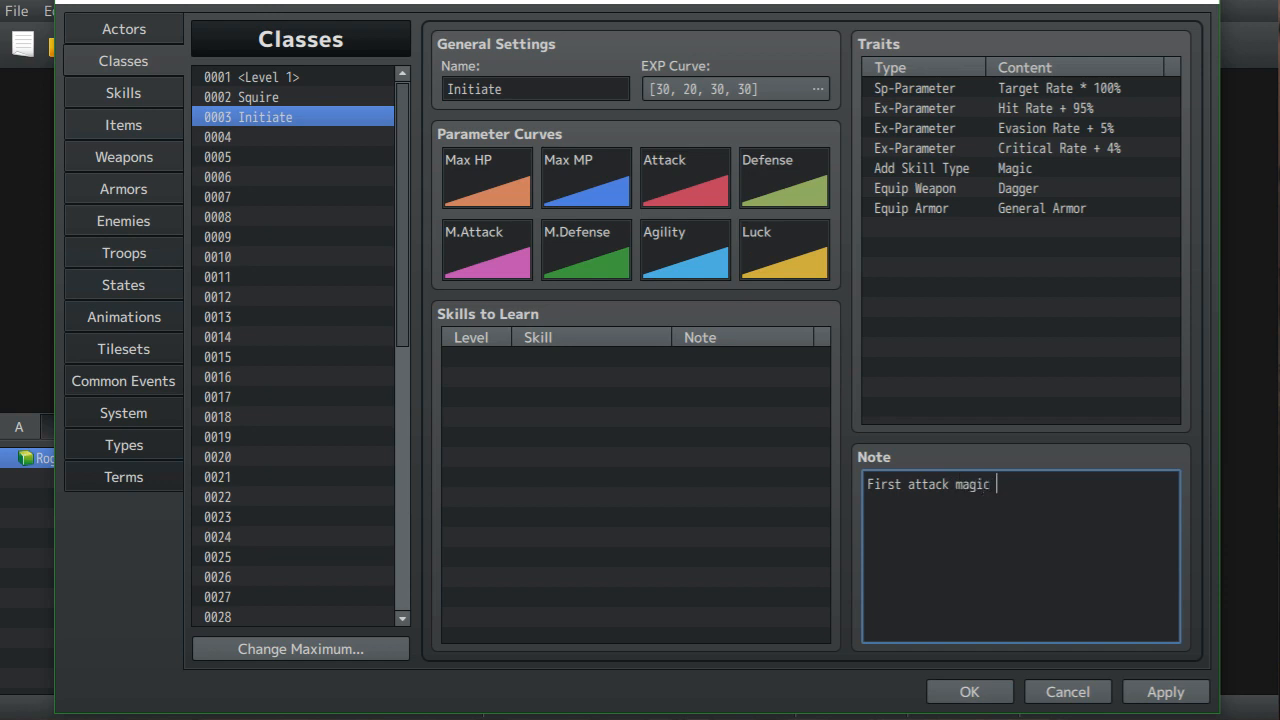
pyautogui.write('k class')
pyautogui.press('BackSpace')
pyautogui.write('k')
pyautogui.press('BackSpace')
pyautogui.write('k')
pyautogui.press('Right')
pyautogui.press('Right')
pyautogui.press('Right')
pyautogui.press('End')
pyautogui.press('Return')
pyautogui.write('High')
# - Add a third line reading "Low Magic attack and defense" to the Squire class's note
pyautogui.click(258, 97)
pyautogui.click(1072, 504)
pyautogui.click(1072, 504)
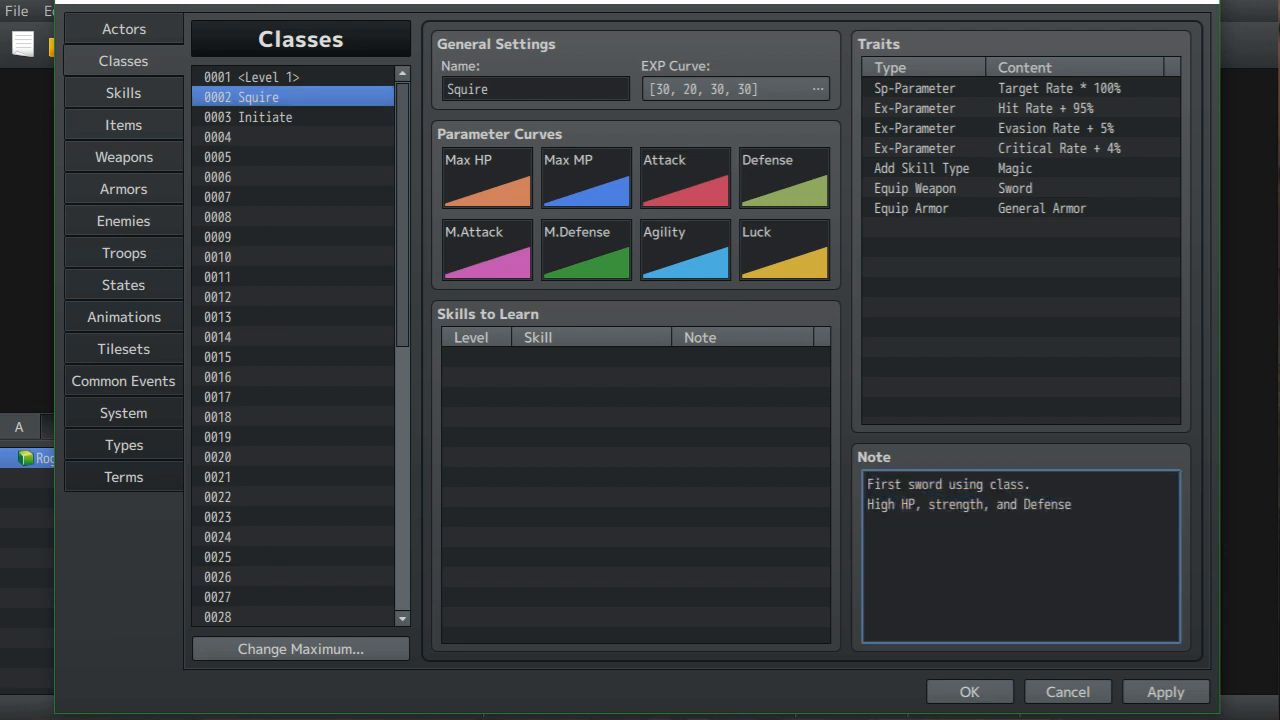
pyautogui.press('Return')
pyautogui.write('Low Mag')
pyautogui.press('BackSpace')
pyautogui.press('BackSpace')
pyautogui.press('BackSpace')
pyautogui.write('MP')
pyautogui.press('BackSpace')
pyautogui.press('BackSpace')
pyautogui.press('BackSpace')
pyautogui.press('BackSpace')
pyautogui.press('BackSpace')
pyautogui.press('BackSpace')
pyautogui.write('Low Magic attack,')
pyautogui.press('BackSpace')
pyautogui.write('and')
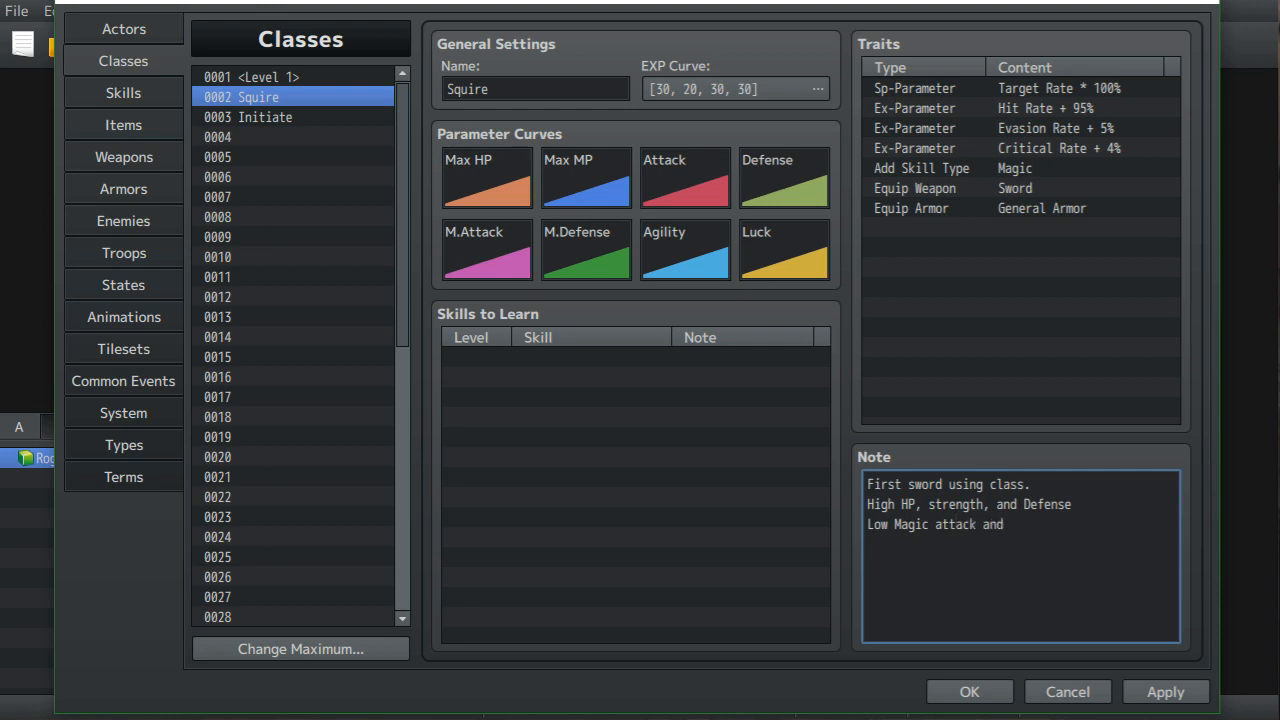
pyautogui.write(' defense')
# - Add a fourth line reading "Average speed" to the Squire's note
pyautogui.press('Return')
pyautogui.write('Average ')
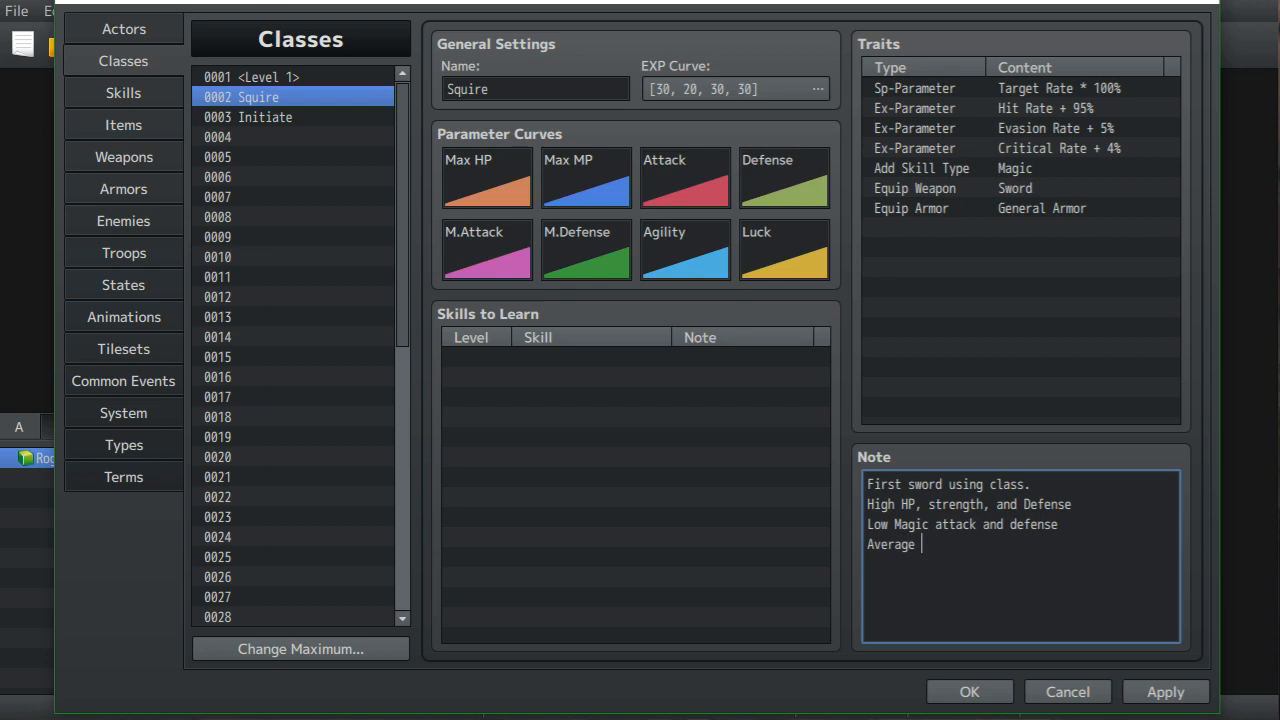
pyautogui.write('speed')
# - Complete the second line of the Initiate class's note as "High magic attack and defense"
pyautogui.click(265, 117)
pyautogui.click(902, 504)
pyautogui.click(902, 504)
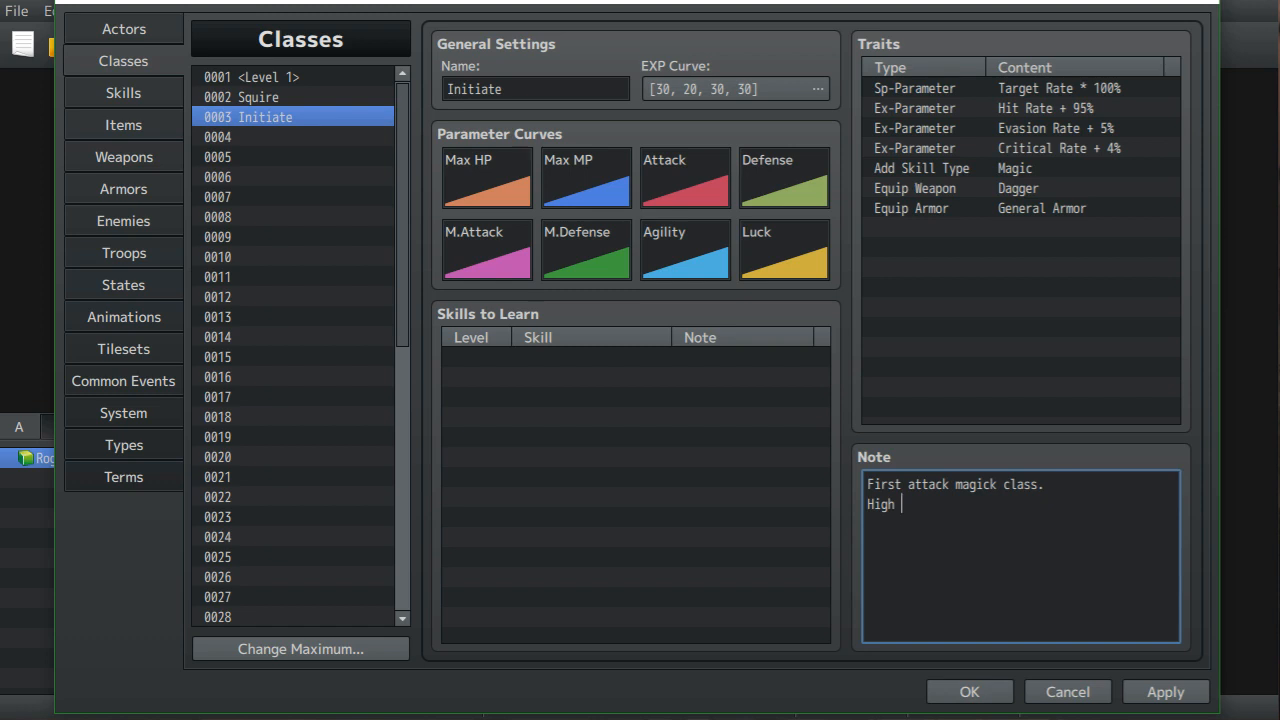
pyautogui.write('magic attack')
pyautogui.press('BackSpace')
pyautogui.write('and defen')
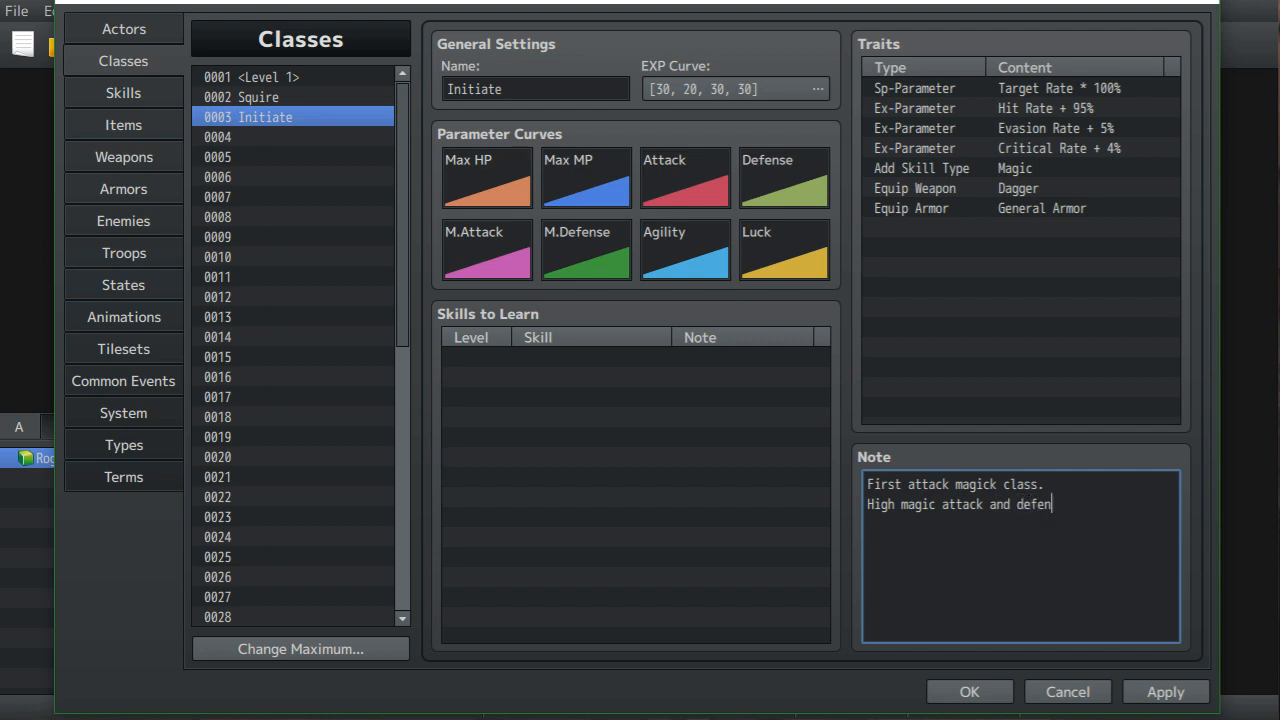
pyautogui.write('se')
# - Add a third line reading "Low HP, Attack, and defense" to the Initiate's note
pyautogui.press('Return')
pyautogui.write('Low Hp')
pyautogui.press('BackSpace')
pyautogui.write('P')
pyautogui.write('ATK')
pyautogui.press('BackSpace')
pyautogui.press('BackSpace')
pyautogui.press('BackSpace')
pyautogui.press('BackSpace')
pyautogui.write(', Attack, and d')
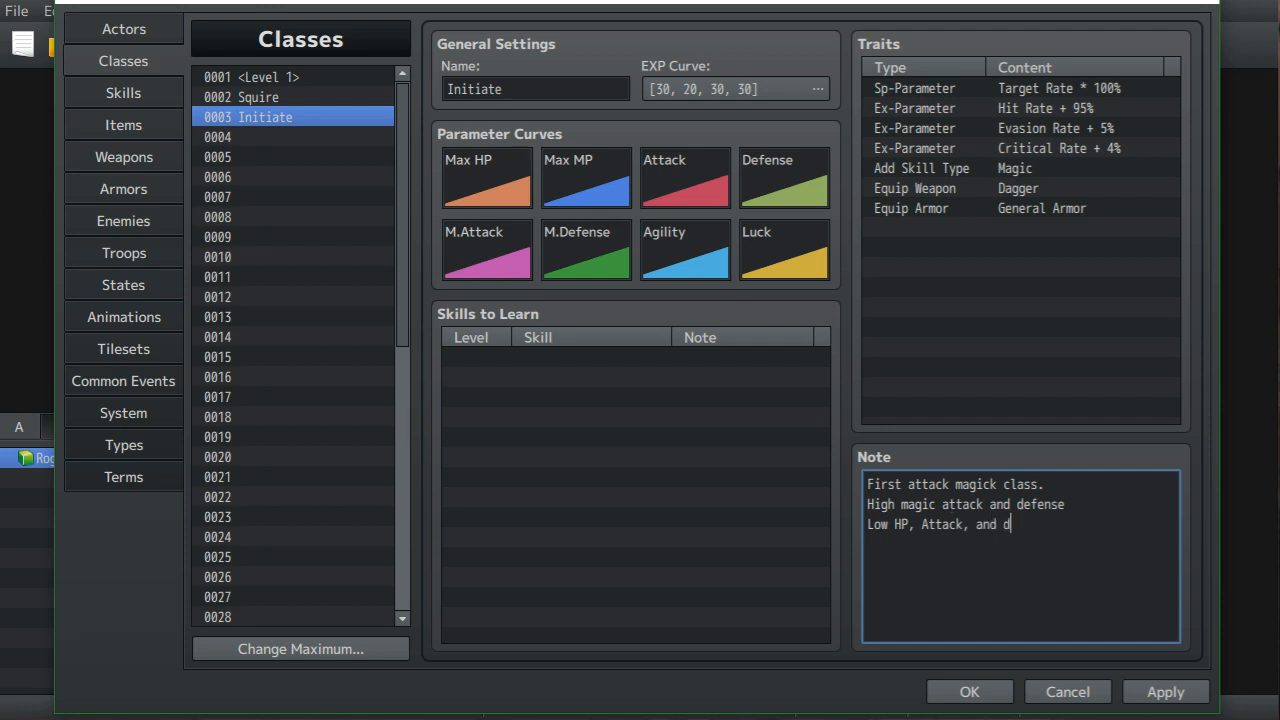
pyautogui.write('efence')
pyautogui.press('BackSpace')
pyautogui.press('BackSpace')
pyautogui.write('se')
# - Add a fourth line reading "Average speed" to the Initiate's note
pyautogui.press('Return')
pyautogui.write('a')
pyautogui.press('BackSpace')
pyautogui.write('Average speed')
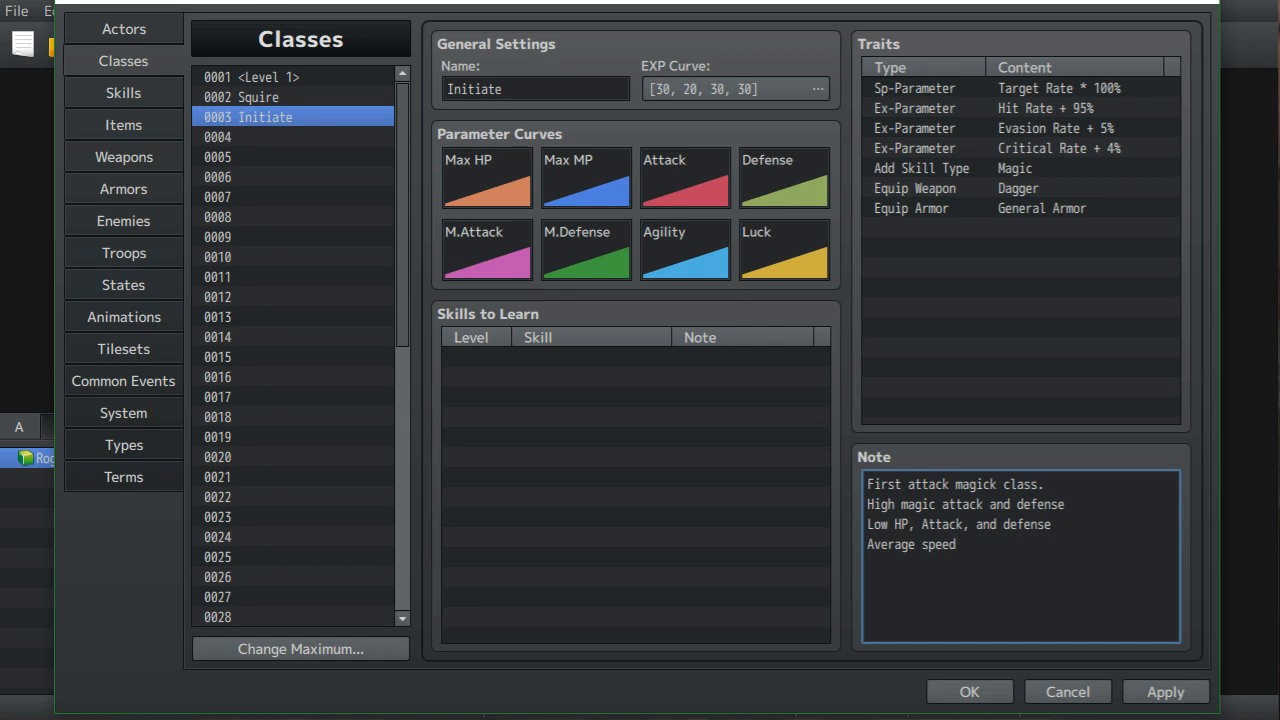
# - Name class 0004 "Student"
pyautogui.click(280, 137)
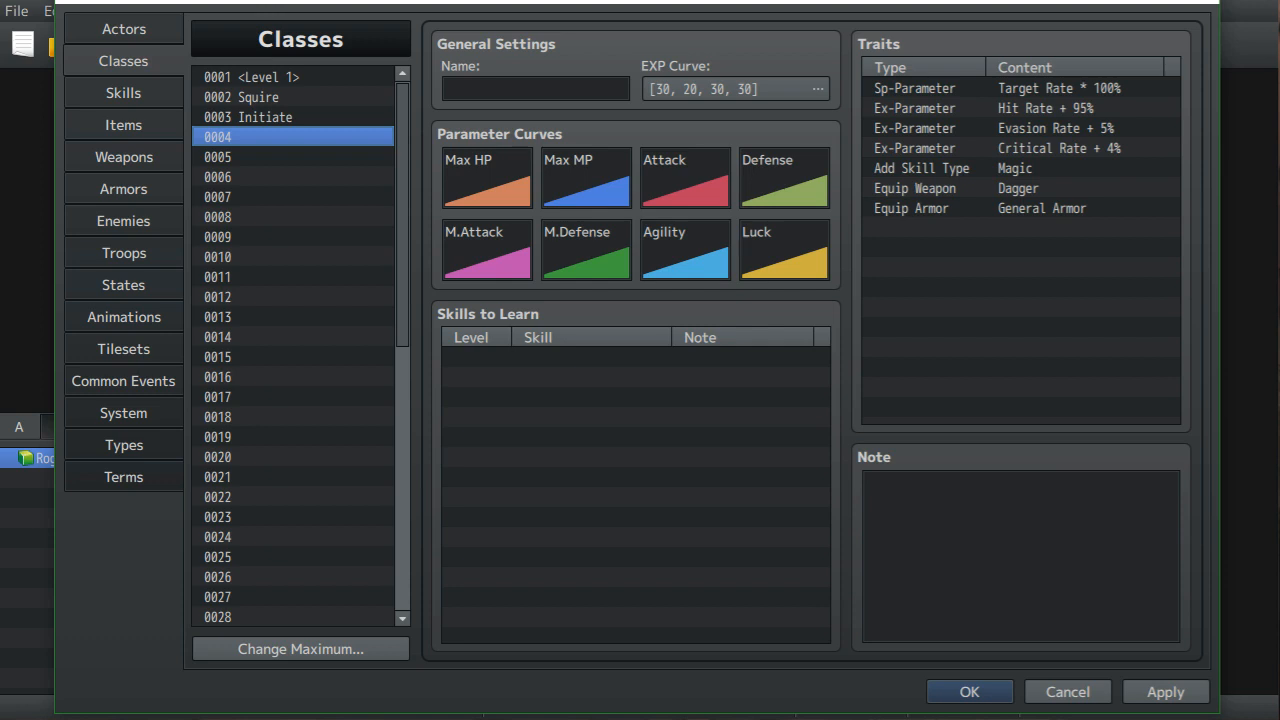
pyautogui.click(536, 89)
pyautogui.write('S')
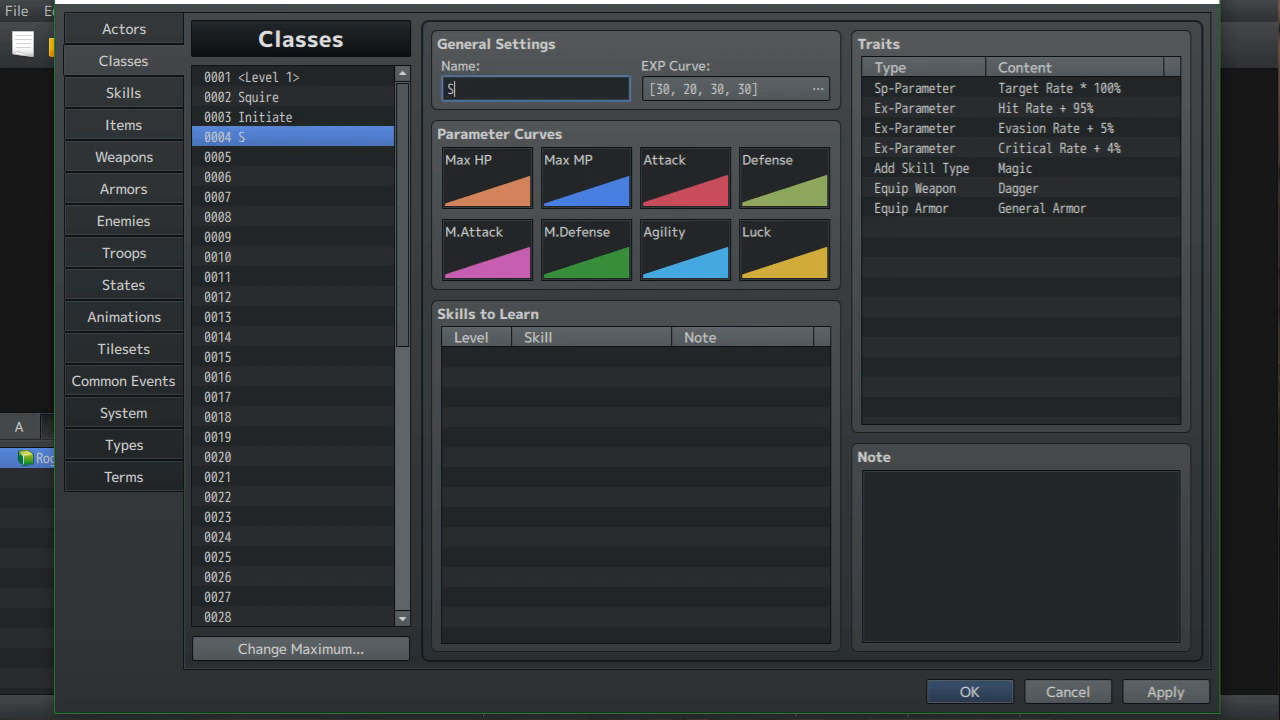
pyautogui.write('tudent')
# - Copy the Initiate class's full note into the Student class's note
pyautogui.click(265, 117)
pyautogui.moveTo(867, 484); pyautogui.dragTo(940, 544)
pyautogui.rightClick(940, 544)
pyautogui.click(955, 552)
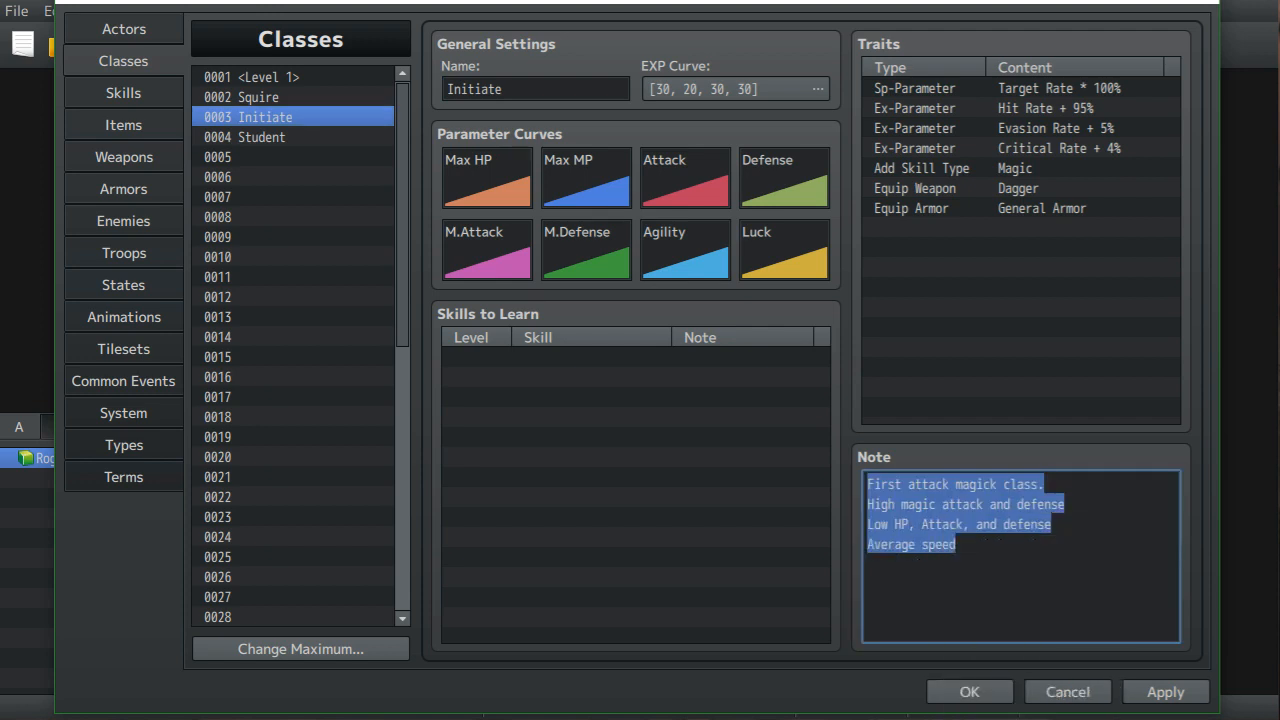
pyautogui.click(265, 137)
pyautogui.click(988, 534)
pyautogui.rightClick(988, 534)
pyautogui.click(1033, 593)
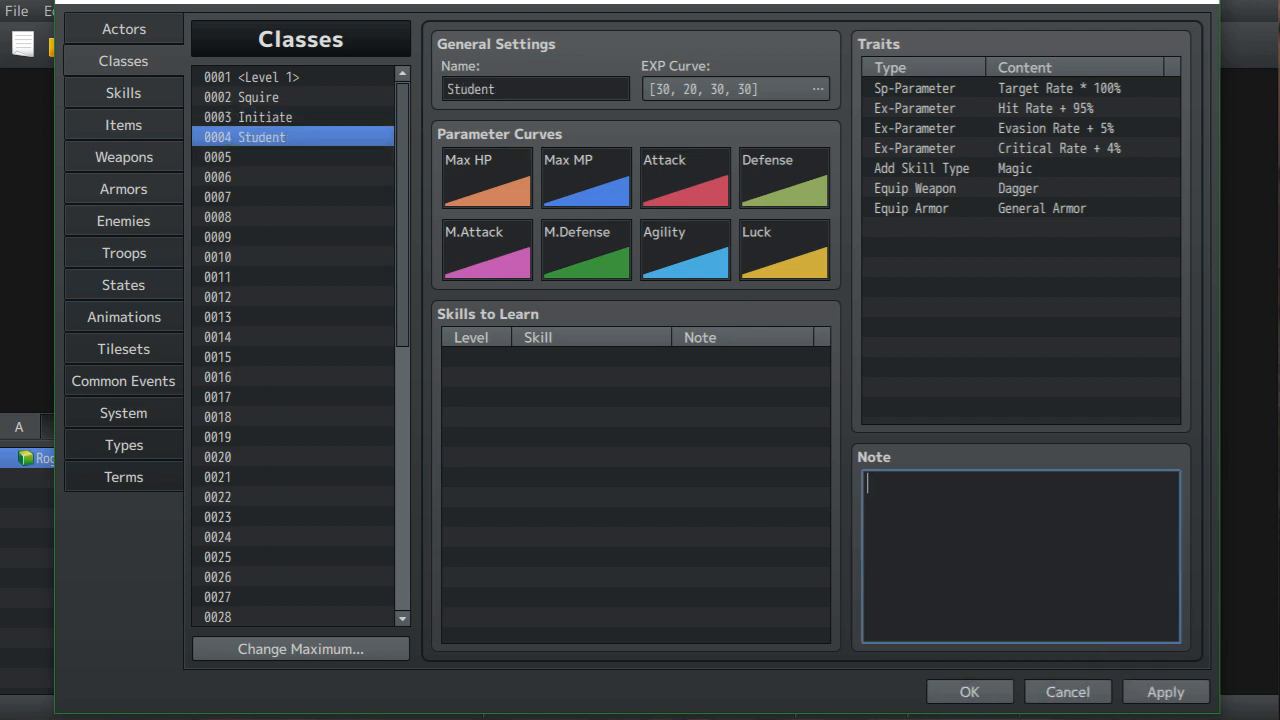
# - Change the first line of the Initiate class's note to "First Healer class."
pyautogui.click(265, 117)
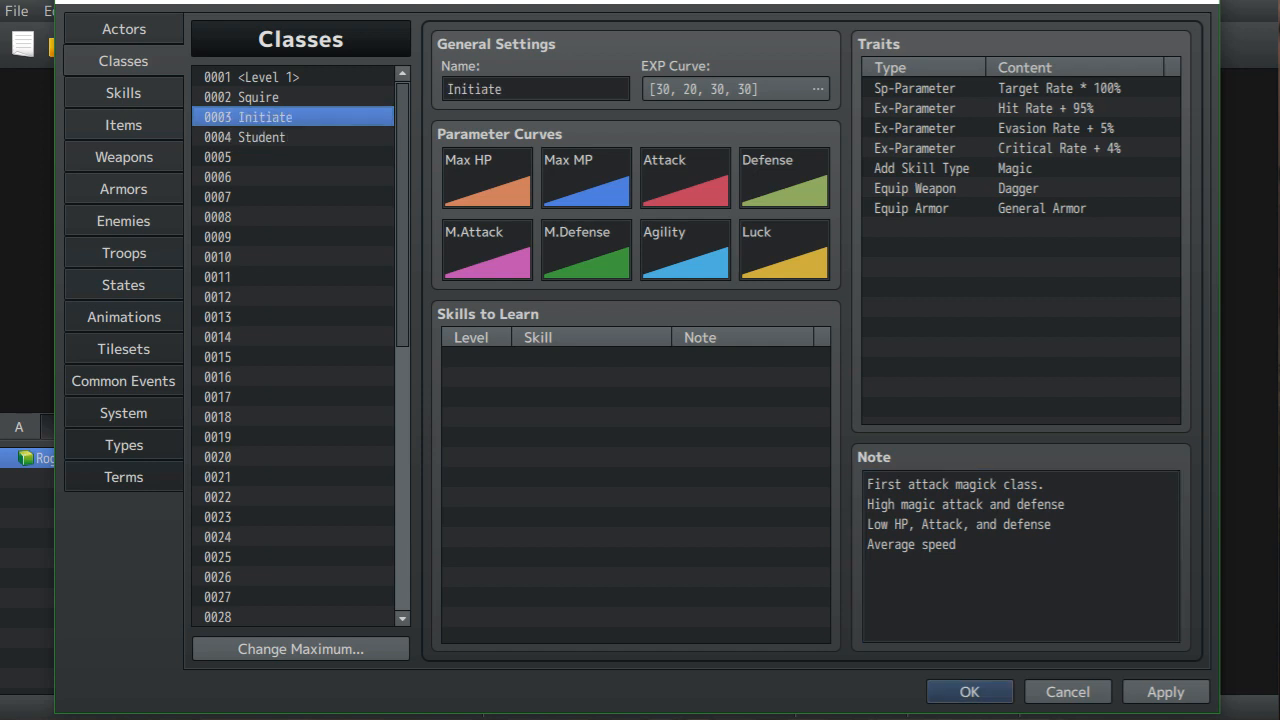
pyautogui.click(997, 486)
pyautogui.click(997, 486)
pyautogui.press('BackSpace')
pyautogui.press('BackSpace')
pyautogui.press('BackSpace')
pyautogui.press('BackSpace')
pyautogui.press('BackSpace')
pyautogui.press('BackSpace')
pyautogui.write('Hea')
pyautogui.write('ler')
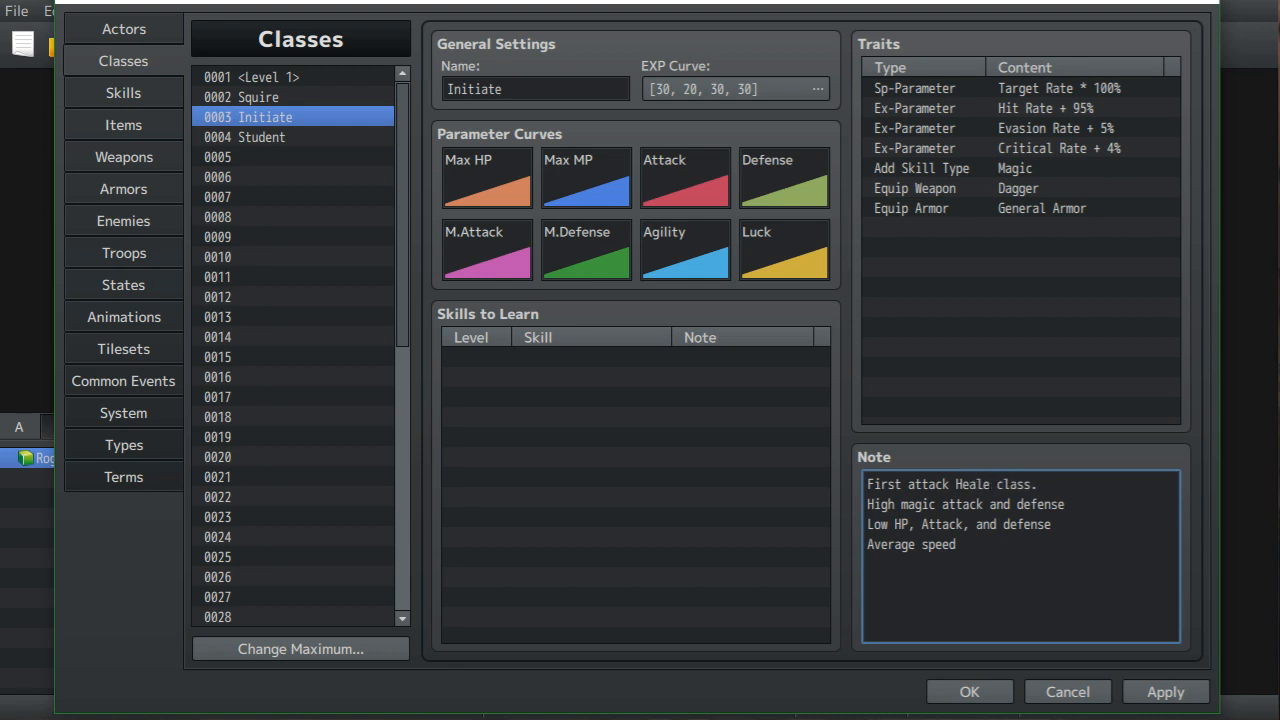
pyautogui.press('Left')
pyautogui.press('Left')
pyautogui.press('Left')
pyautogui.press('Left')
pyautogui.press('Left')
pyautogui.press('BackSpace')
pyautogui.press('BackSpace')
pyautogui.press('BackSpace')
pyautogui.press('BackSpace')
pyautogui.press('BackSpace')
pyautogui.press('BackSpace')
pyautogui.press('BackSpace')
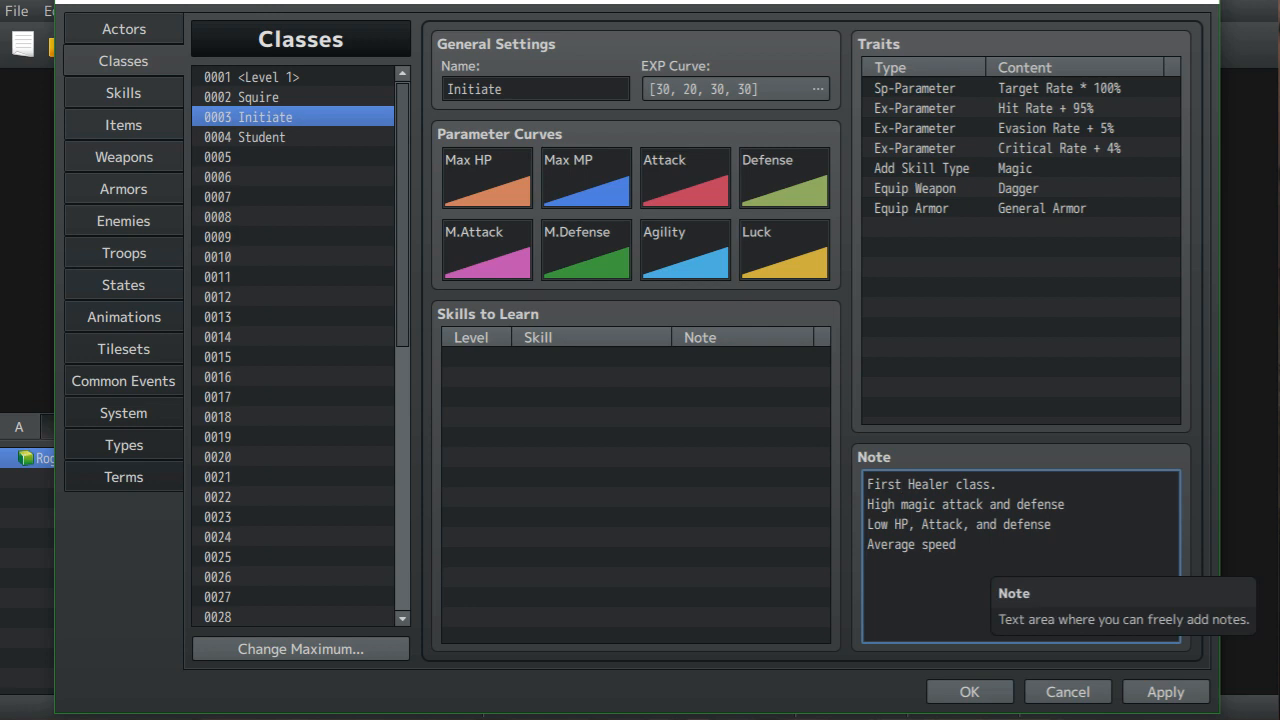
# - Shorten the second line of the Initiate's note to "High magic defense"
pyautogui.moveTo(1016, 504); pyautogui.dragTo(942, 504)
pyautogui.press('BackSpace')
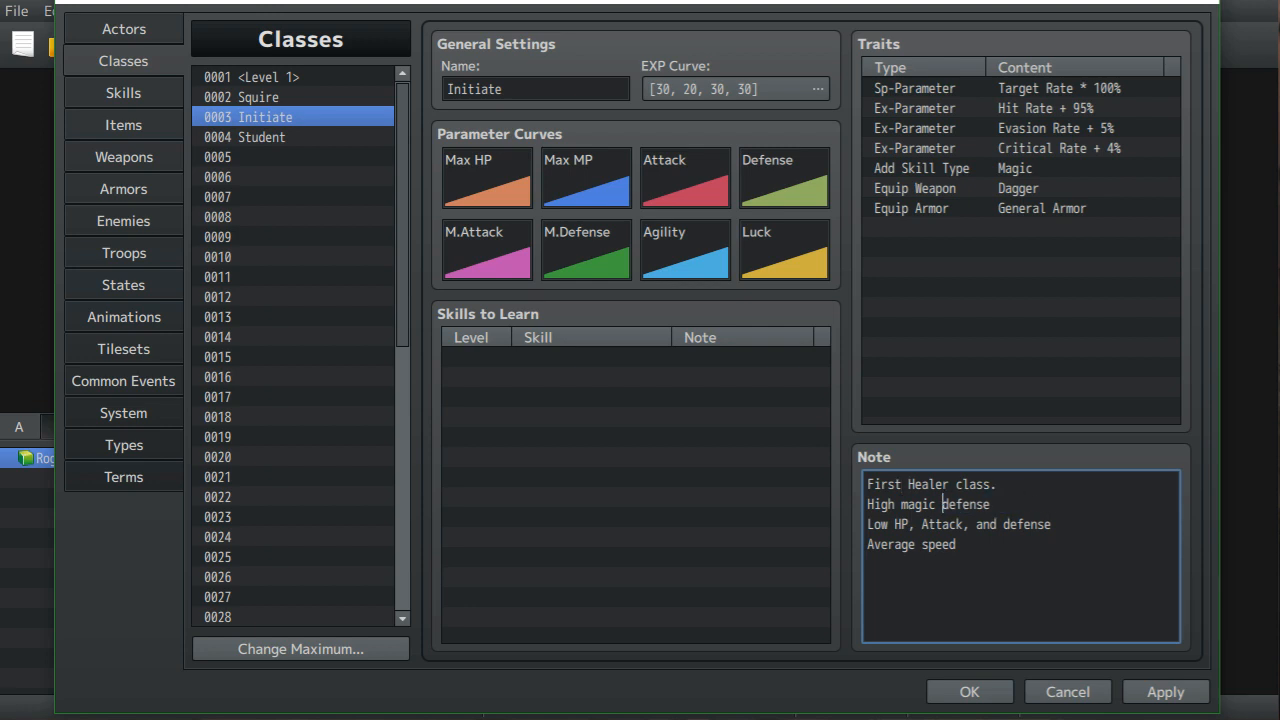
pyautogui.press('BackSpace')
# - Remove "HP," from the third line of the Initiate's note so it reads "Low Attack, and defense"
pyautogui.press('Down')
pyautogui.press('Left')
pyautogui.press('Left')
pyautogui.press('Left')
pyautogui.press('Left')
pyautogui.press('Left')
pyautogui.press('Left')
pyautogui.press('Left')
pyautogui.press('Left')
pyautogui.press('Left')
pyautogui.press('Left')
pyautogui.press('BackSpace')
pyautogui.press('BackSpace')
pyautogui.press('BackSpace')
pyautogui.press('BackSpace')
# - Change the last line of the Initiate's note to "Average HP and speed"
pyautogui.press('Right')
pyautogui.press('Right')
pyautogui.press('Right')
pyautogui.press('Right')
pyautogui.press('Right')
pyautogui.press('Right')
pyautogui.press('Right')
pyautogui.press('Right')
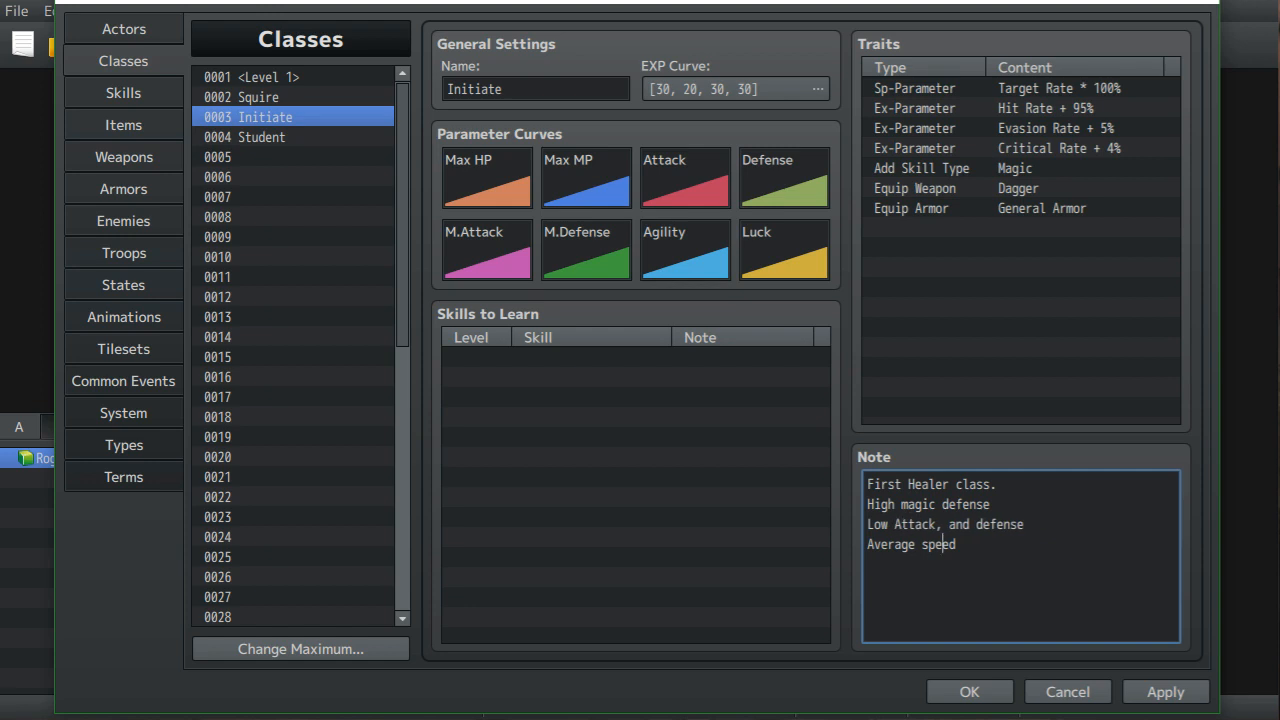
pyautogui.press('Down')
pyautogui.press('Left')
pyautogui.press('Left')
pyautogui.press('Left')
pyautogui.press('Left')
pyautogui.press('Left')
pyautogui.write('H P')
pyautogui.press('BackSpace')
pyautogui.write('OP')
pyautogui.press('BackSpace')
pyautogui.press('BackSpace')
pyautogui.write('P and')
# - Shorten the third line of the Initiate's note to "Low Attack"
pyautogui.hotkey('shift', 'Right')
pyautogui.hotkey('shift', 'Right')
pyautogui.hotkey('shift', 'Right')
pyautogui.hotkey('shift', 'Right')
pyautogui.hotkey('shift', 'Right')
pyautogui.hotkey('shift', 'Right')
pyautogui.hotkey('shift', 'Right')
pyautogui.hotkey('shift', 'Right')
pyautogui.hotkey('shift', 'Right')
pyautogui.hotkey('shift', 'Right')
pyautogui.hotkey('shift', 'Right')
pyautogui.hotkey('shift', 'Right')
pyautogui.hotkey('shift', 'Right')
pyautogui.press('BackSpace')
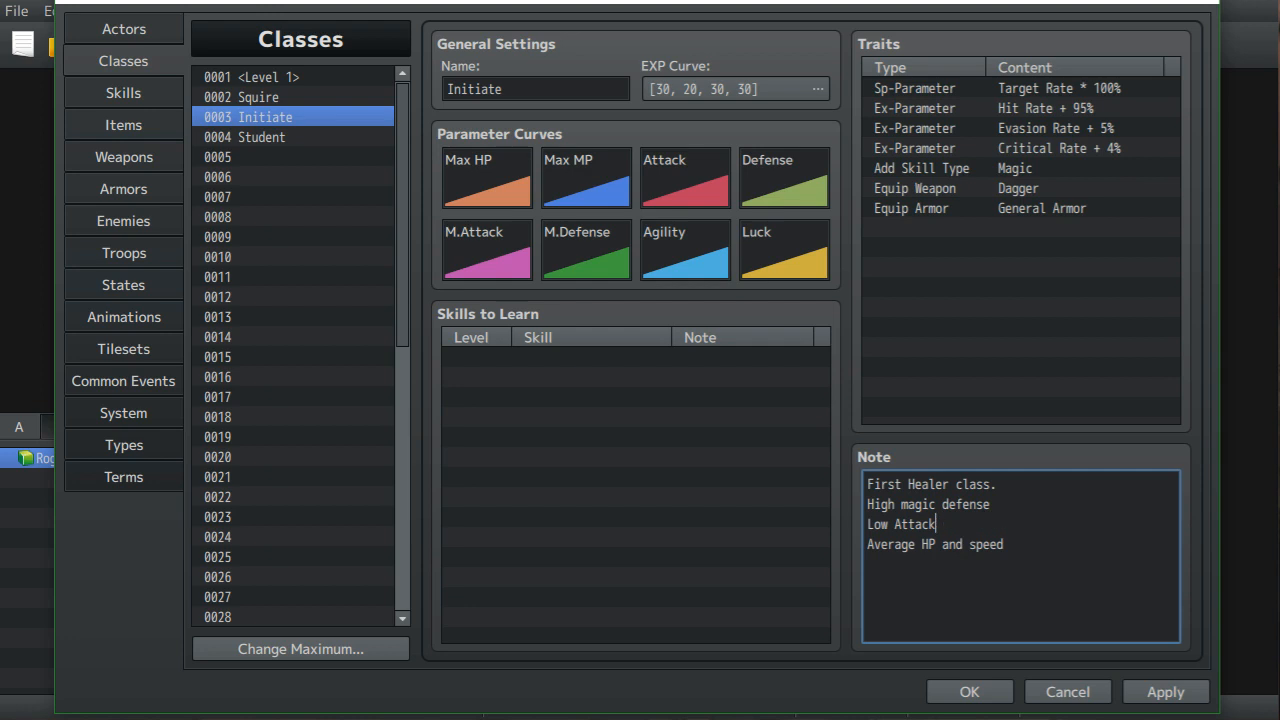
# - Complete the Initiate's note so its third line reads "Low Attack and magic attack" and its last "Average HP and speed Defense"
pyautogui.write('and magic attack Average')
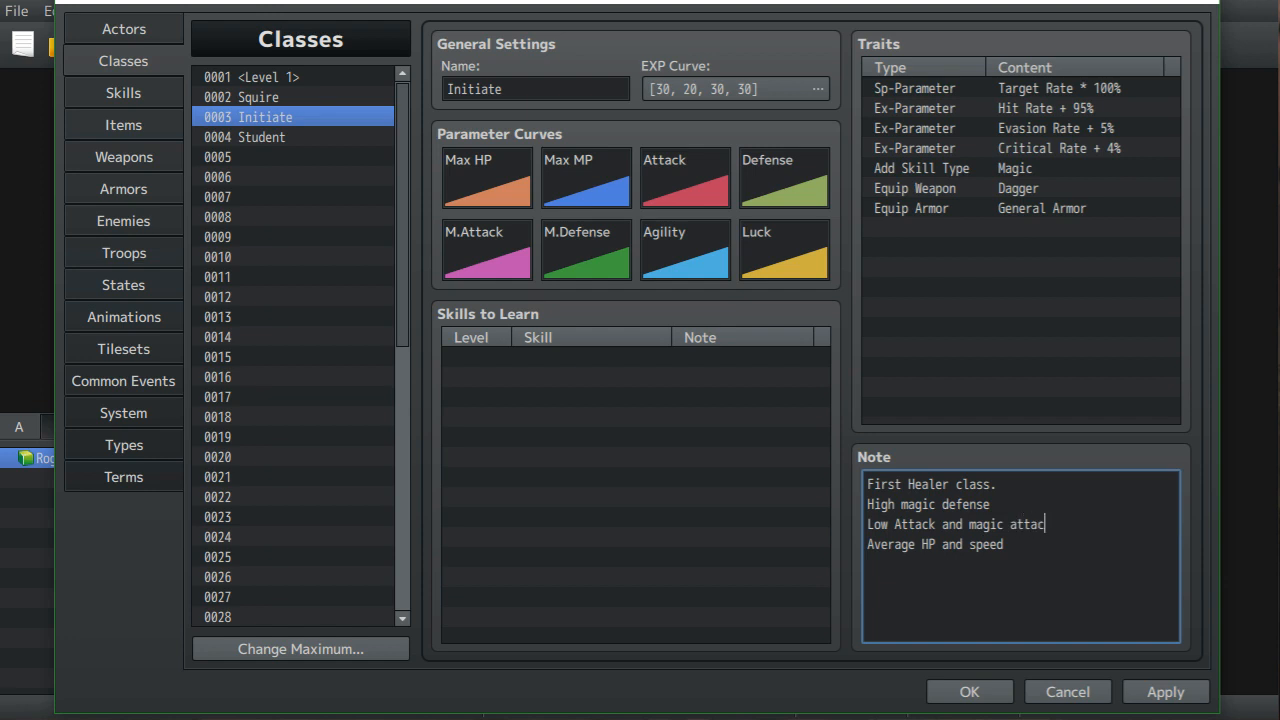
pyautogui.write(' HP and speed Defense')
# - Name the empty class 0005 "Archer"
pyautogui.click(262, 137)
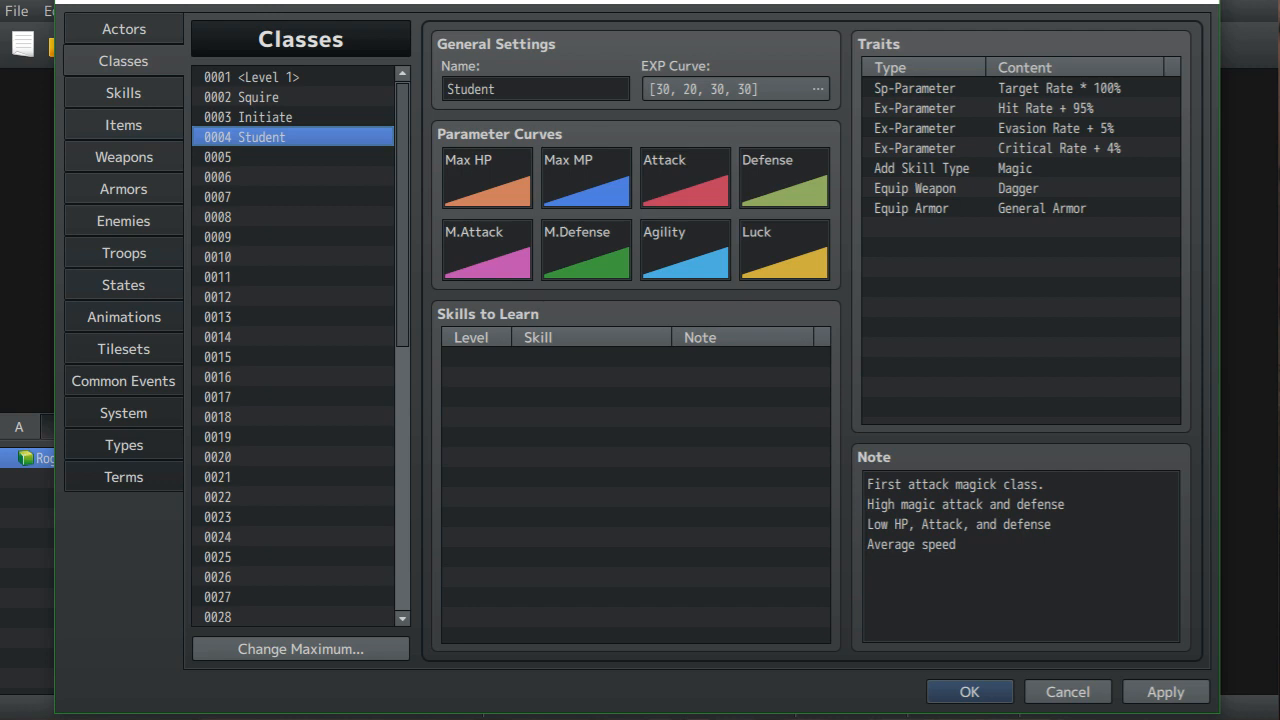
pyautogui.click(262, 157)
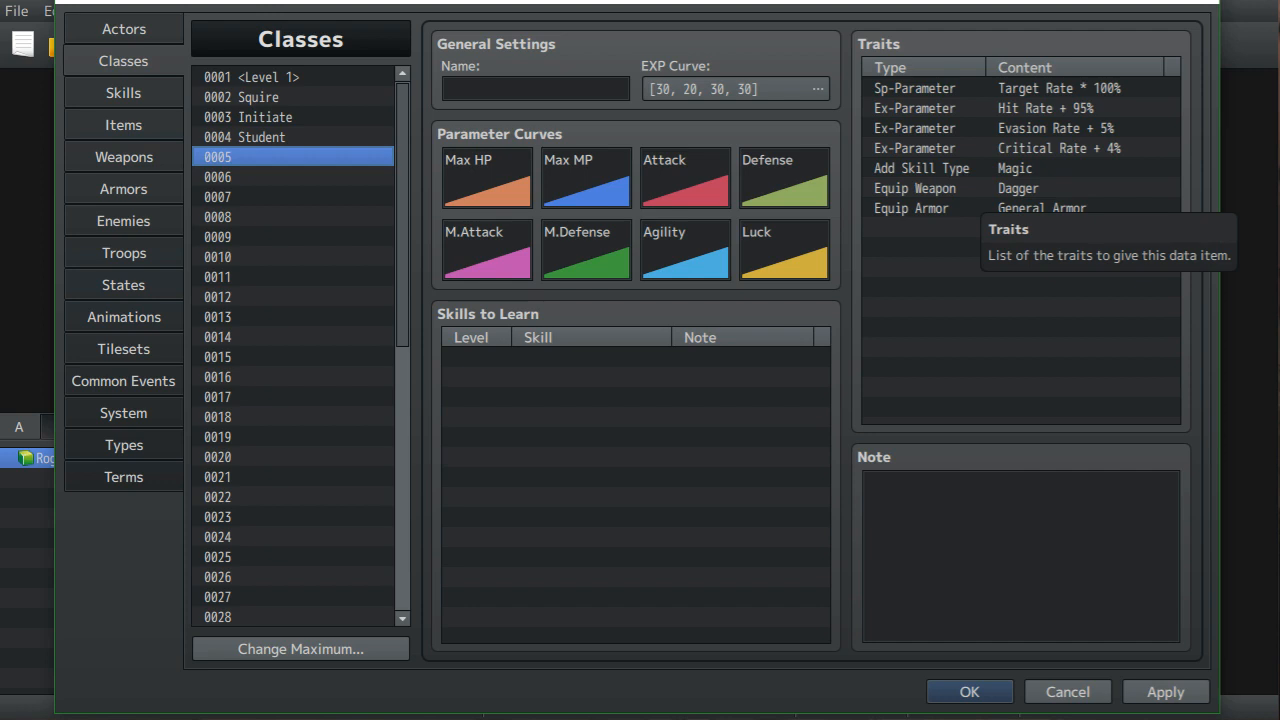
pyautogui.click(535, 89)
pyautogui.write('Archer')
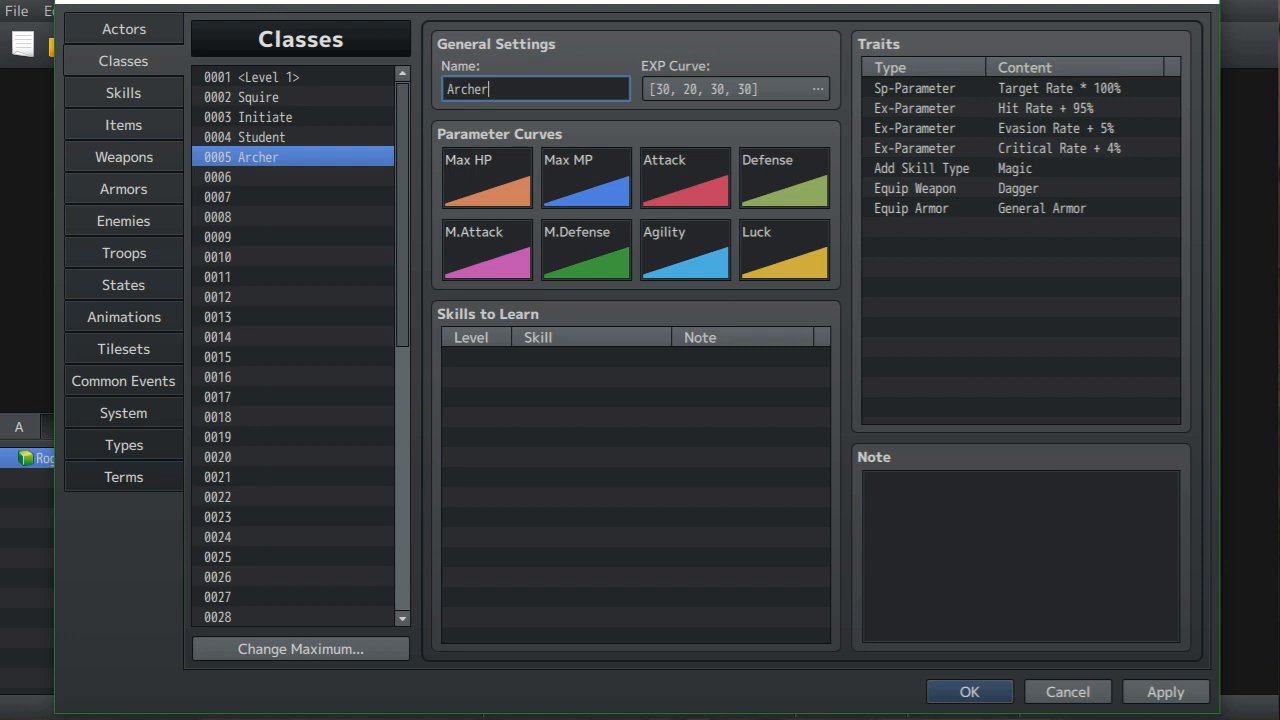
# - Start the Archer's note with the lines "First Ranged attack class." and "High Speed"
pyautogui.click(1020, 556)
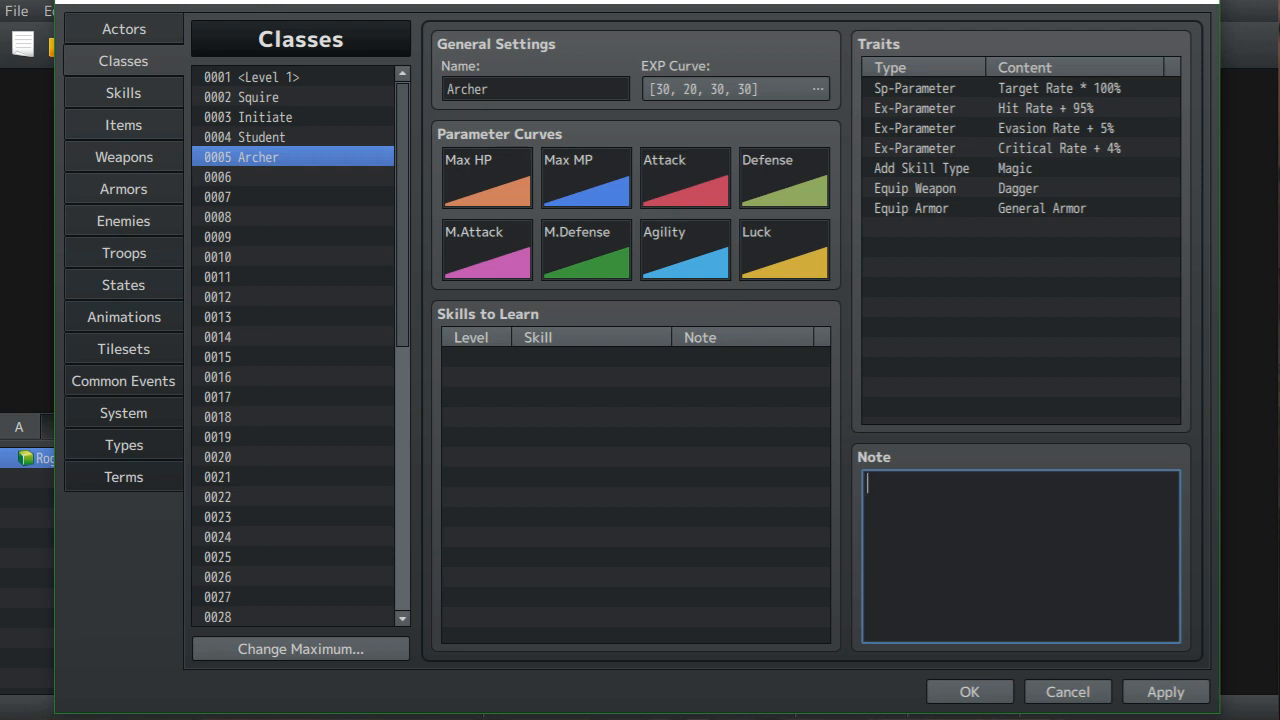
pyautogui.write('First Ranged and')
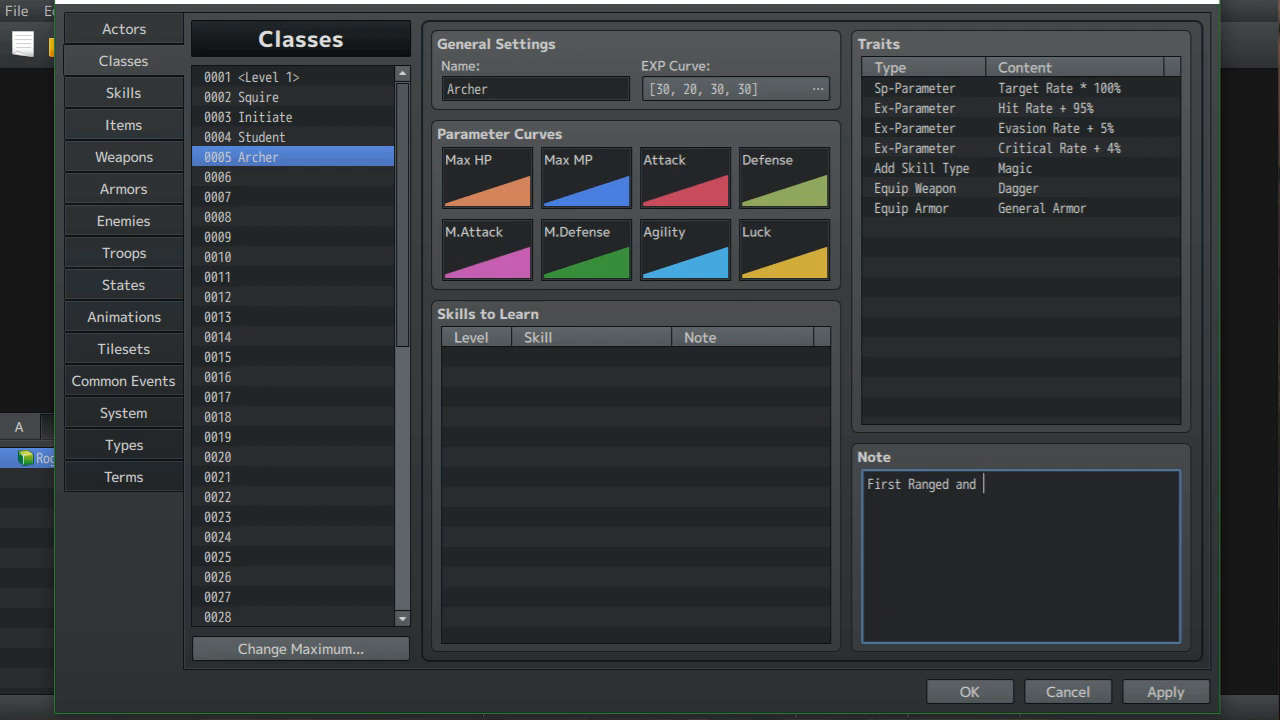
pyautogui.press('BackSpace')
pyautogui.press('BackSpace')
pyautogui.press('BackSpace')
pyautogui.press('BackSpace')
pyautogui.press('BackSpace')
pyautogui.write('attack class.')
pyautogui.press('Return')
pyautogui.write('High')
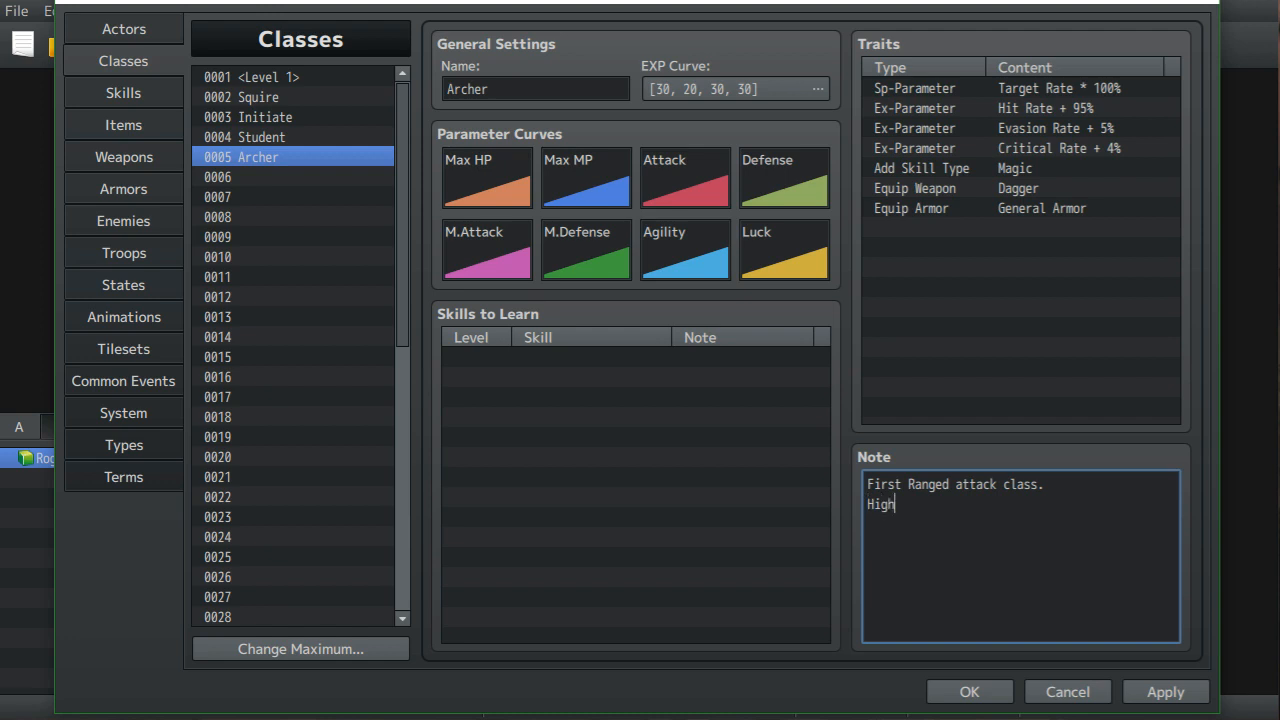
pyautogui.write(' Speed')
# - Change the second line of the Student's note to "High MP, magic attack and defense"
pyautogui.click(262, 137)
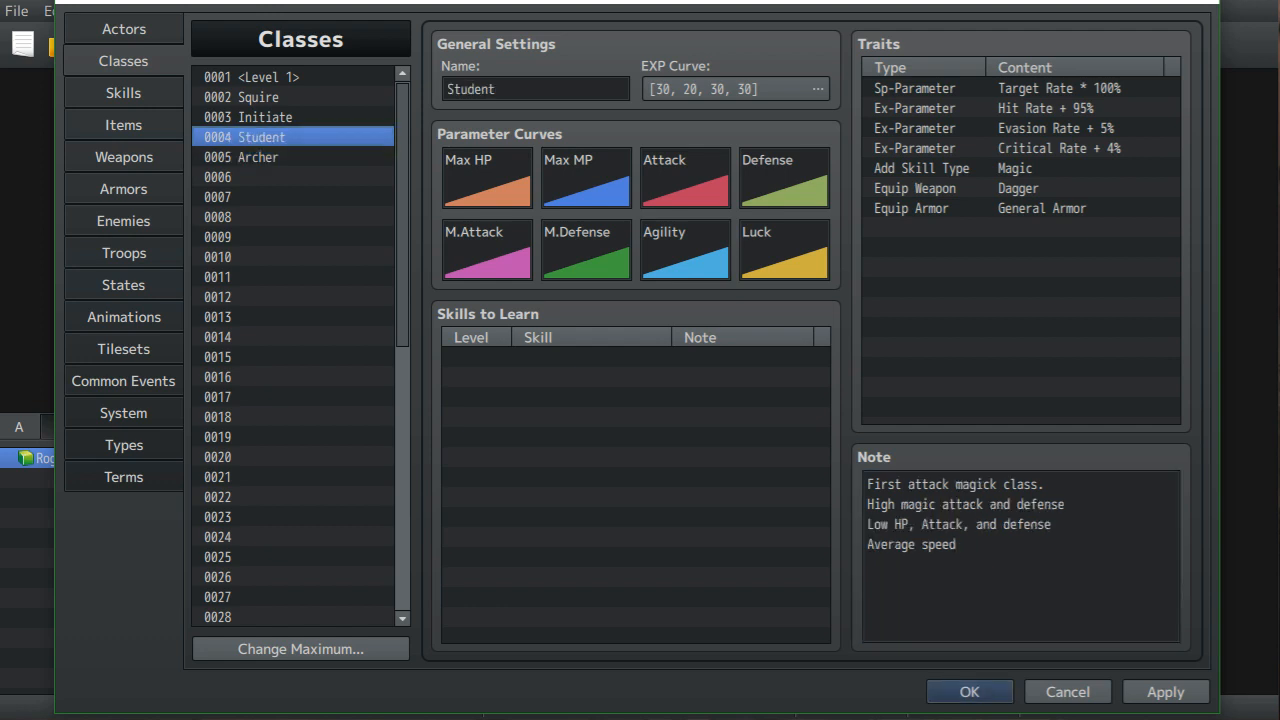
pyautogui.click(895, 504)
pyautogui.click(895, 504)
pyautogui.write('MP,')
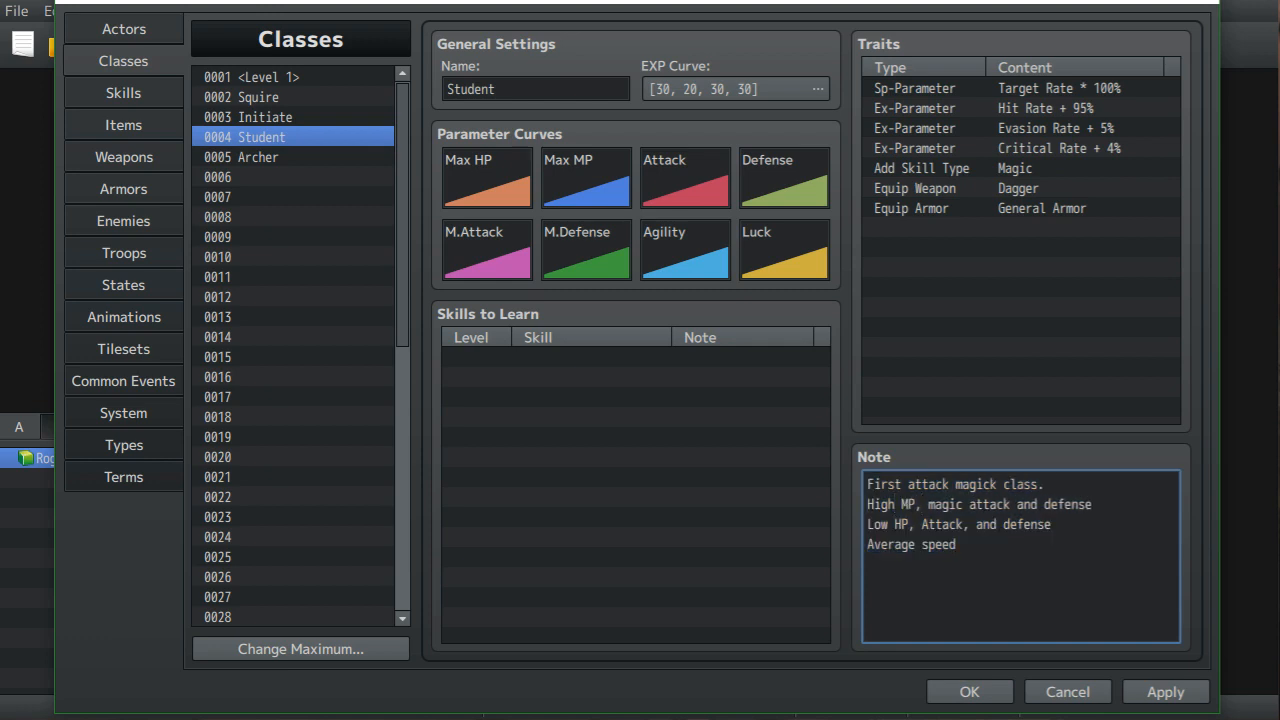
pyautogui.write(',')
# - Change the second line of the Initiate's note to "High MP and magic defense"
pyautogui.click(265, 117)
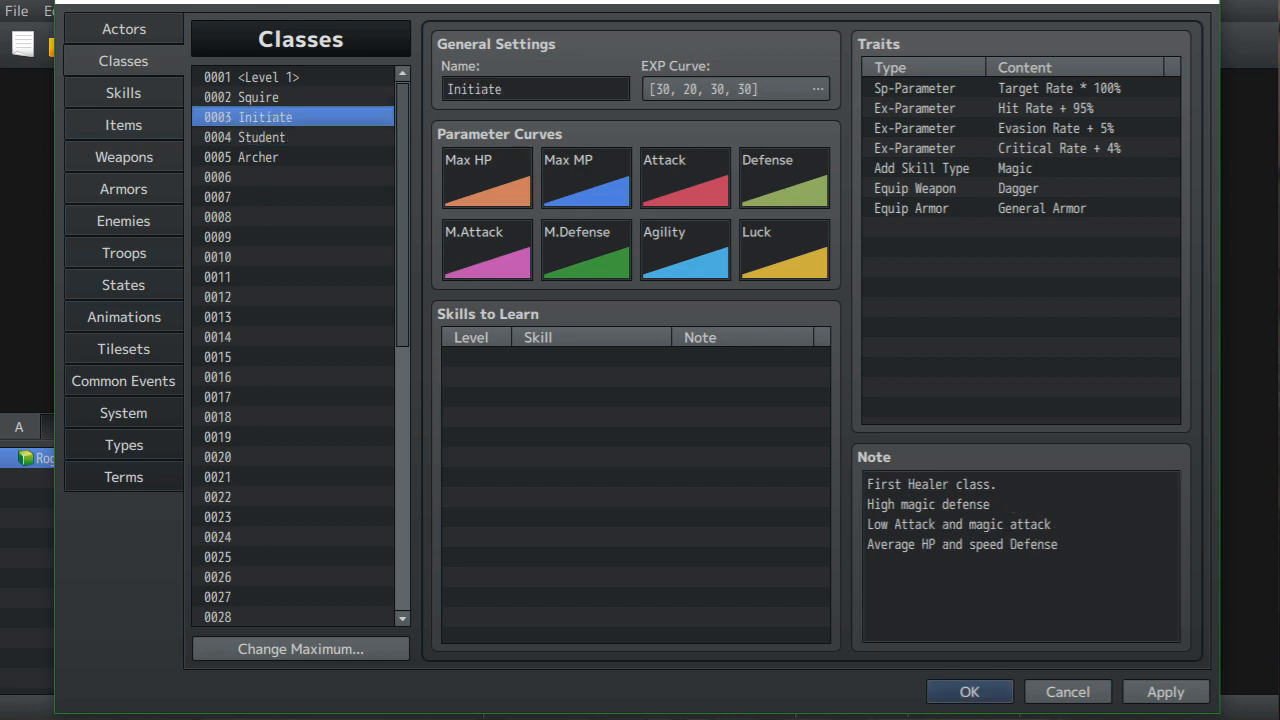
pyautogui.moveTo(868, 484); pyautogui.dragTo(902, 504)
pyautogui.click(889, 505)
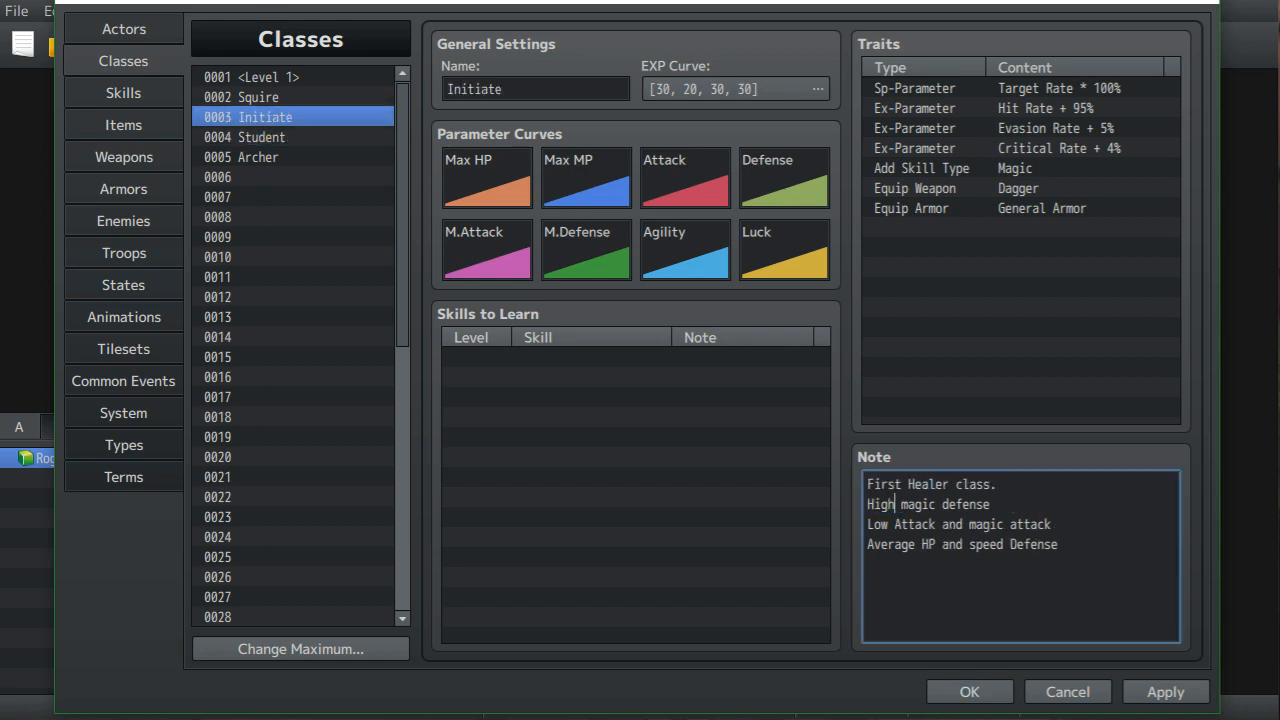
pyautogui.write('MP and')
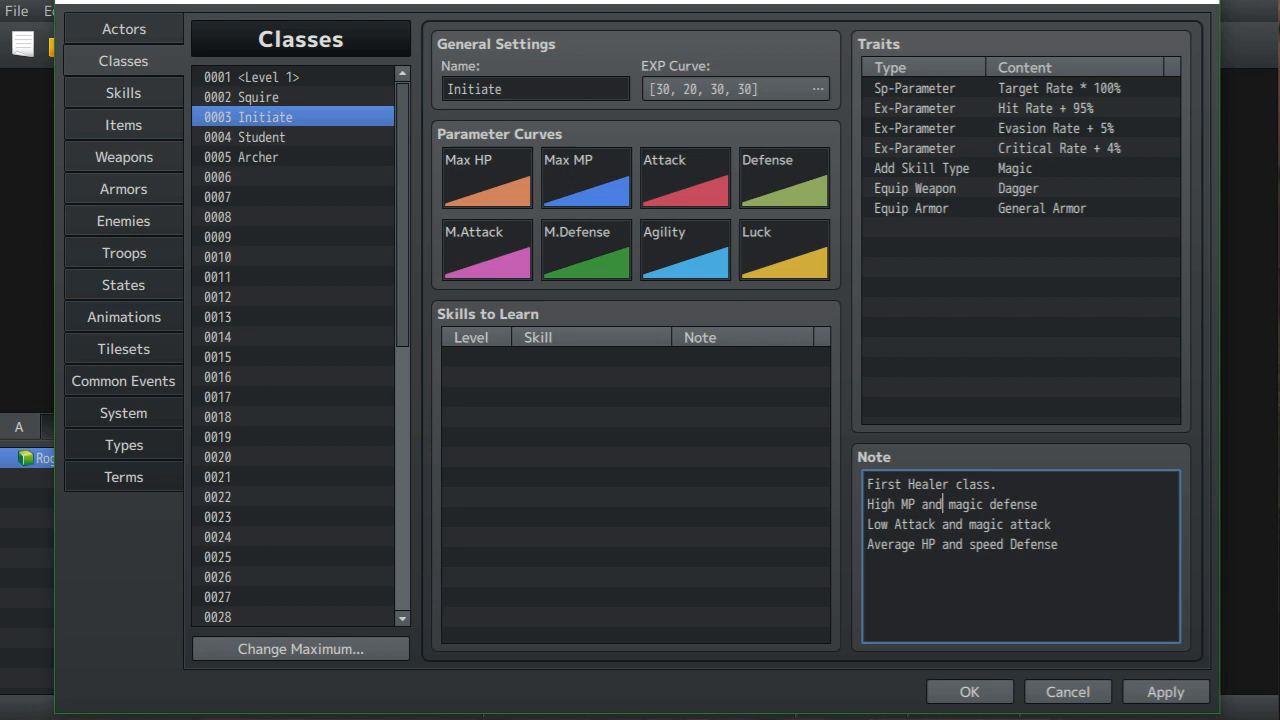
# - Add a third line reading "Average HP, Attack" to the Archer's note
pyautogui.click(258, 157)
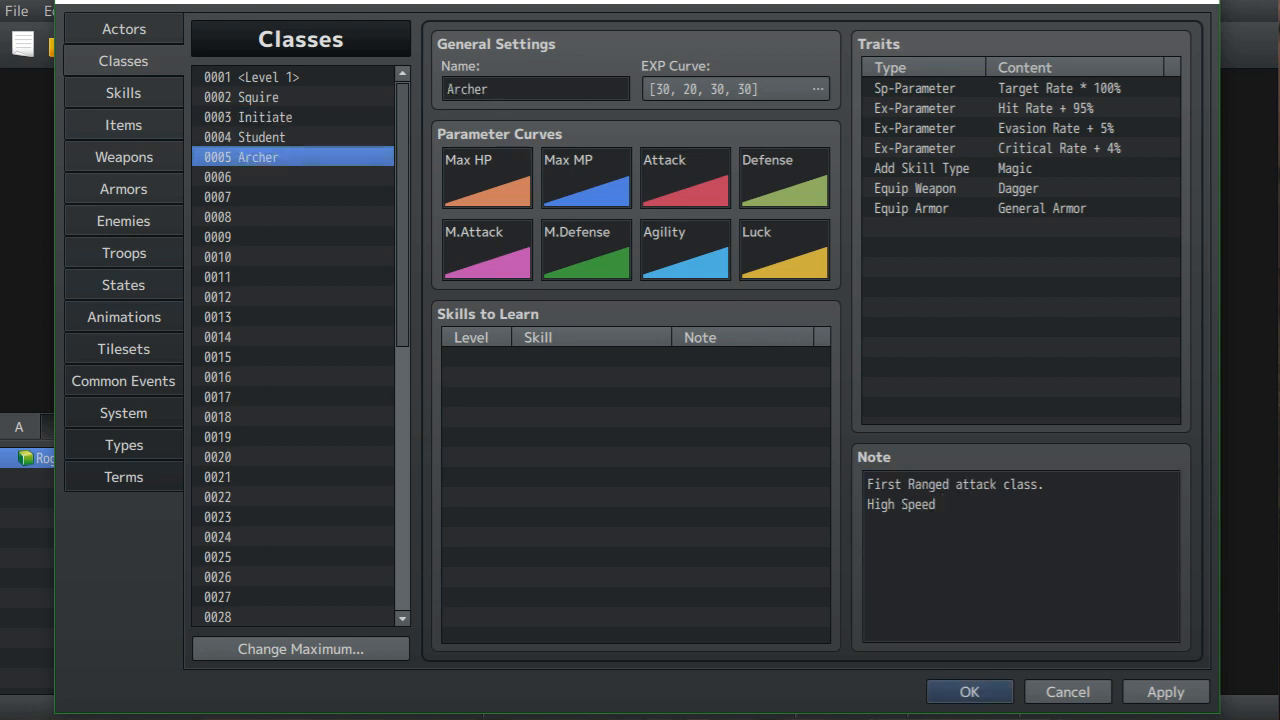
pyautogui.click(938, 505)
pyautogui.click(938, 505)
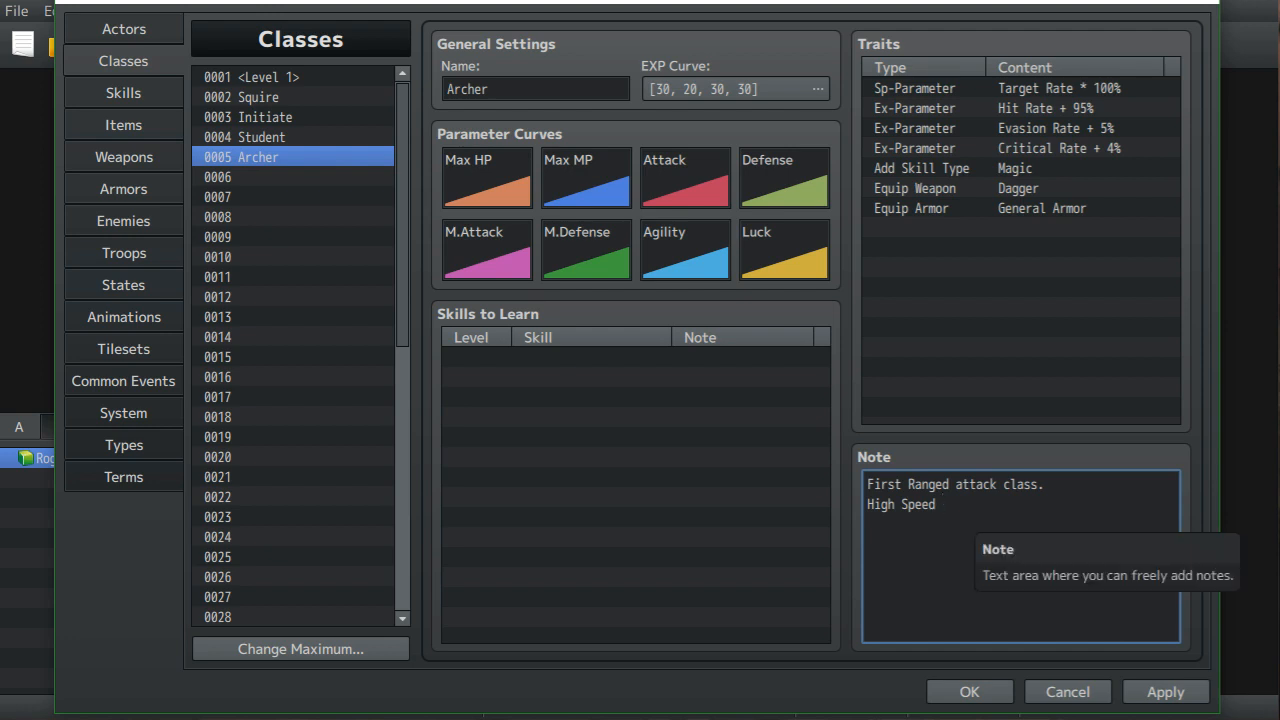
pyautogui.press('Return')
pyautogui.write('A')
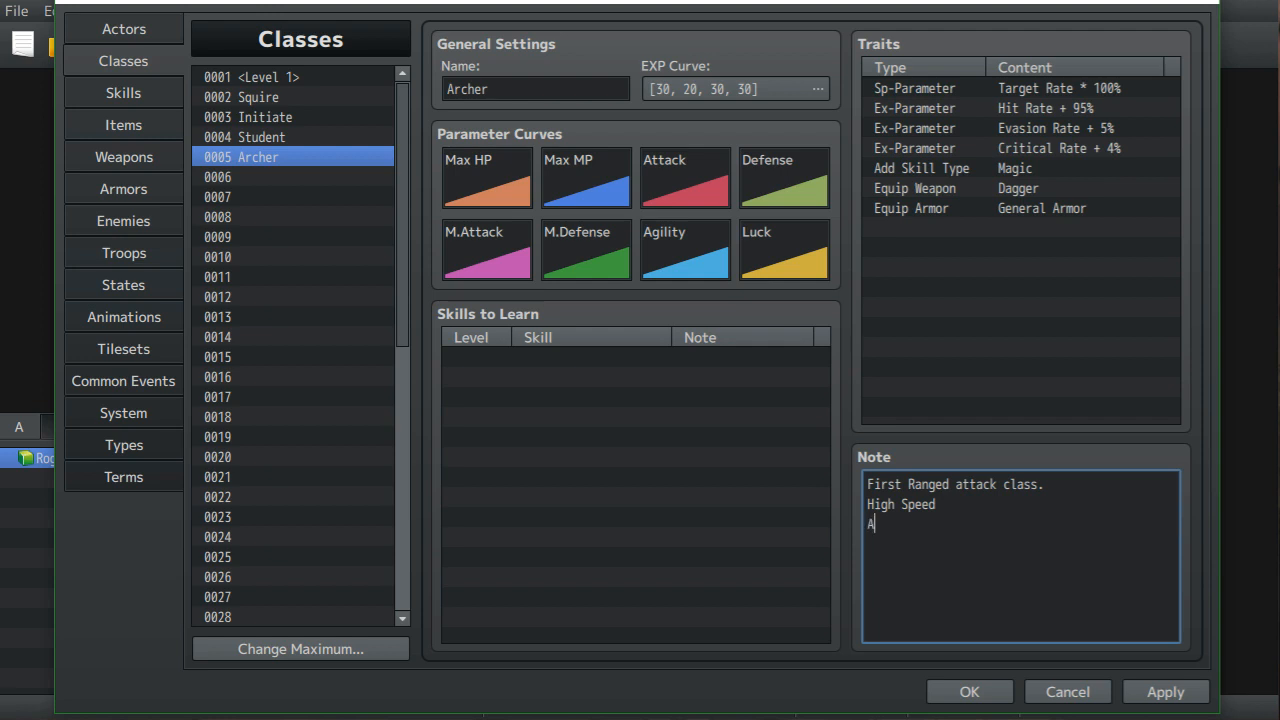
pyautogui.write('verage')
pyautogui.write('HP, Attack')
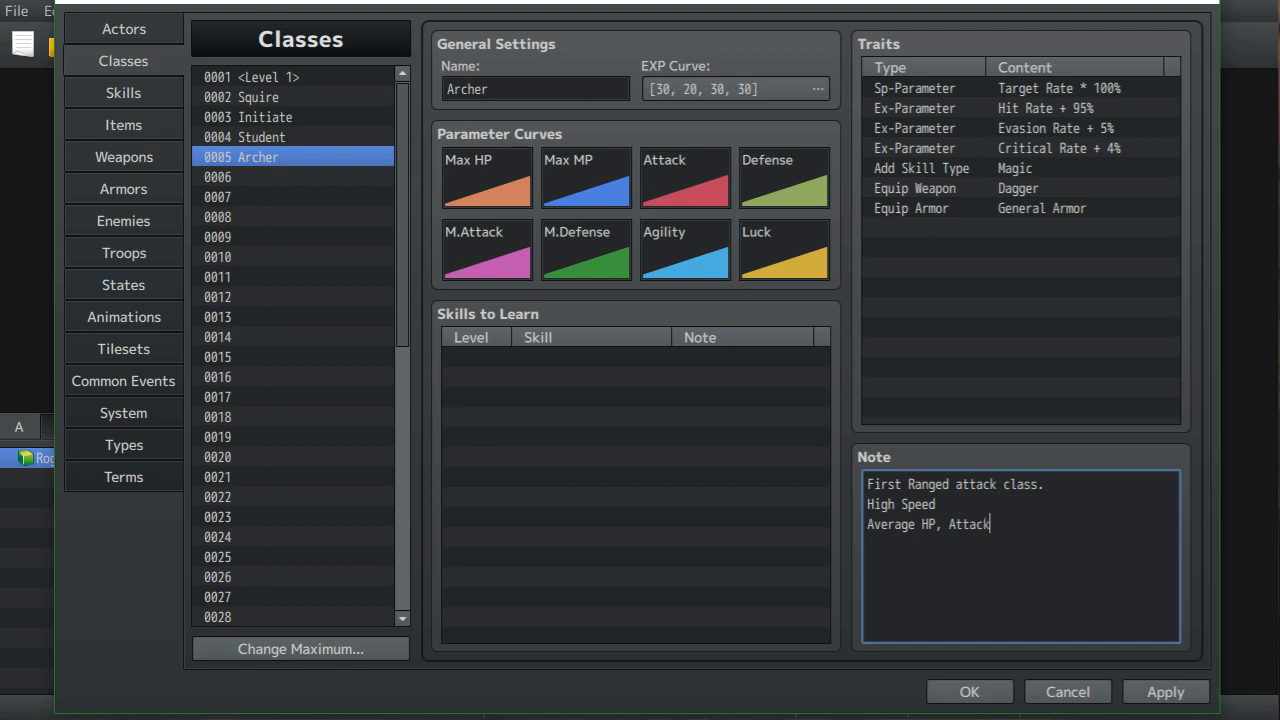
# - Extend the Archer's third note line with ", Magic attack, Defense" and put "and magic defense" on a new line
pyautogui.write(', Magic attack, Defense, and Magi')
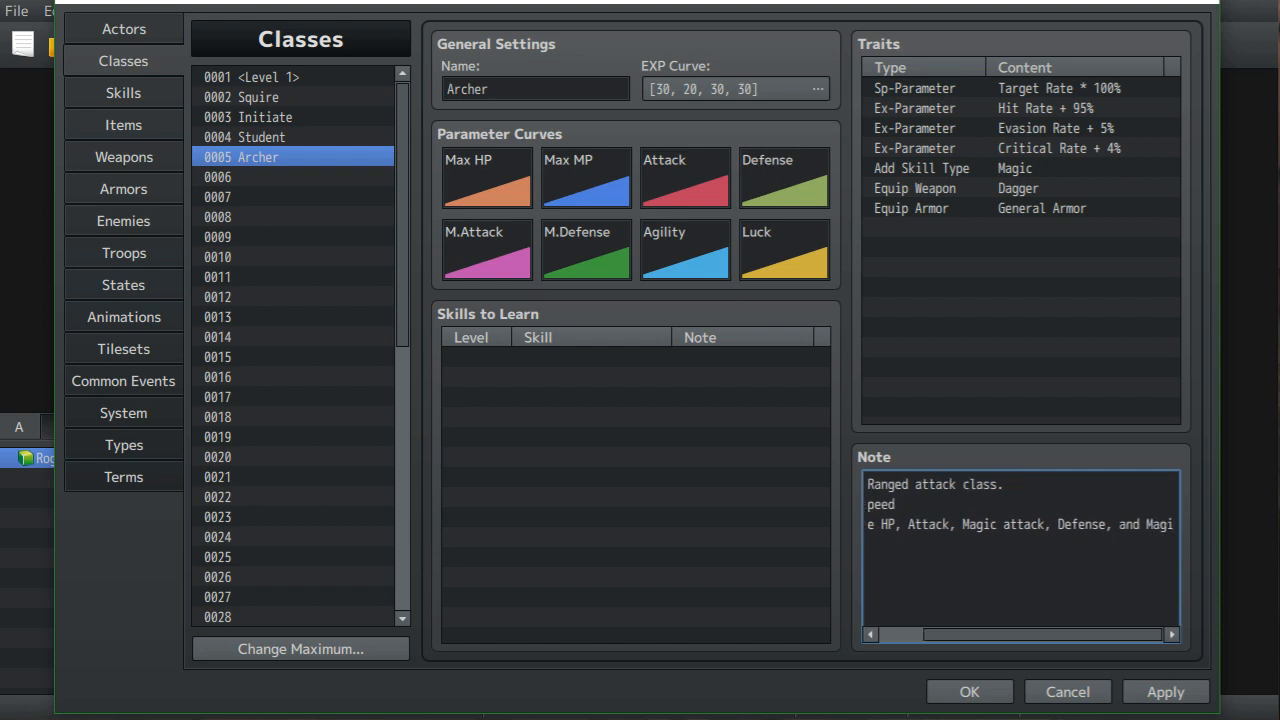
pyautogui.press('BackSpace')
pyautogui.press('BackSpace')
pyautogui.press('BackSpace')
pyautogui.press('BackSpace')
pyautogui.press('BackSpace')
pyautogui.press('BackSpace')
pyautogui.press('BackSpace')
pyautogui.press('BackSpace')
pyautogui.press('BackSpace')
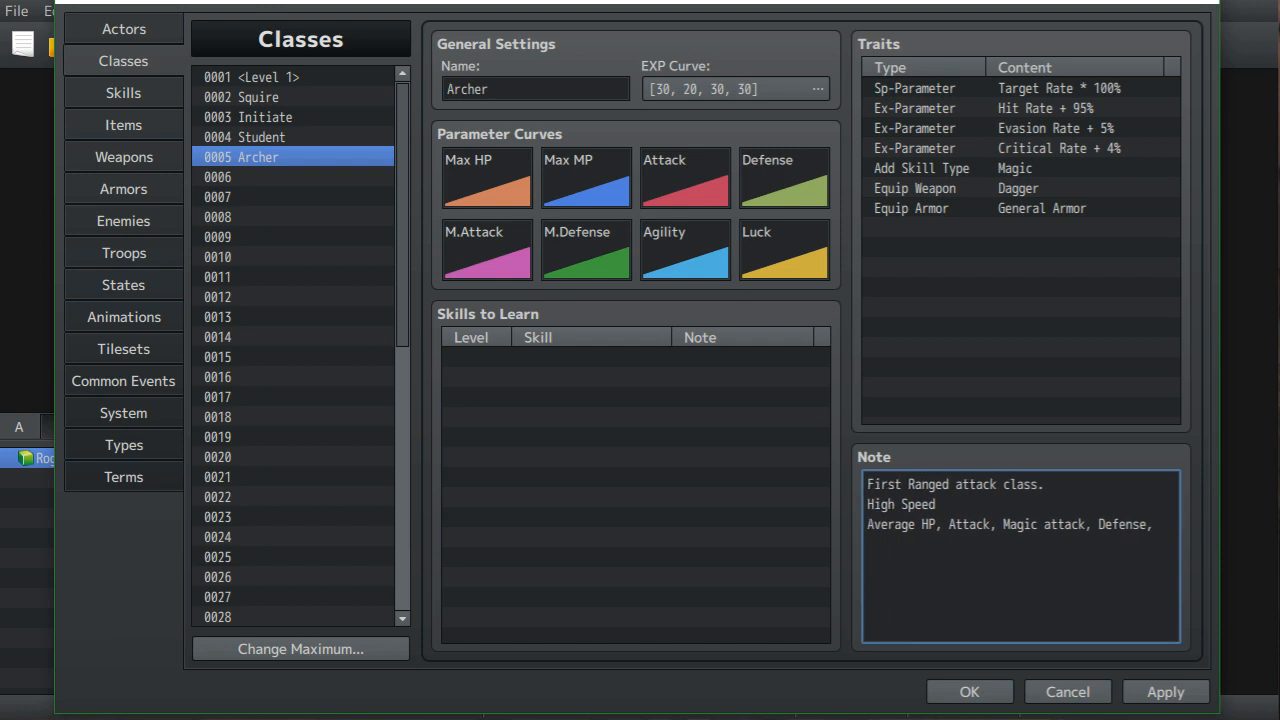
pyautogui.press('Return')
pyautogui.write('and magic defense')
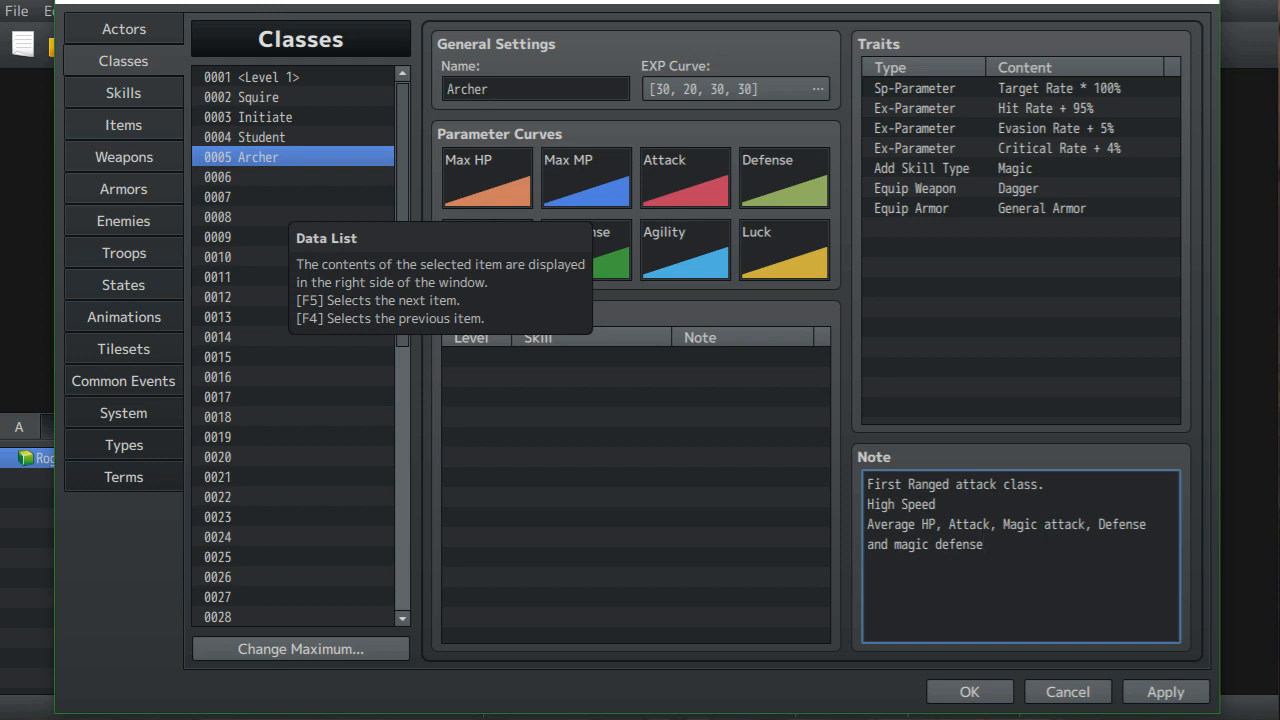
# - Name the empty class 0006 "Rogue"
pyautogui.click(272, 177)
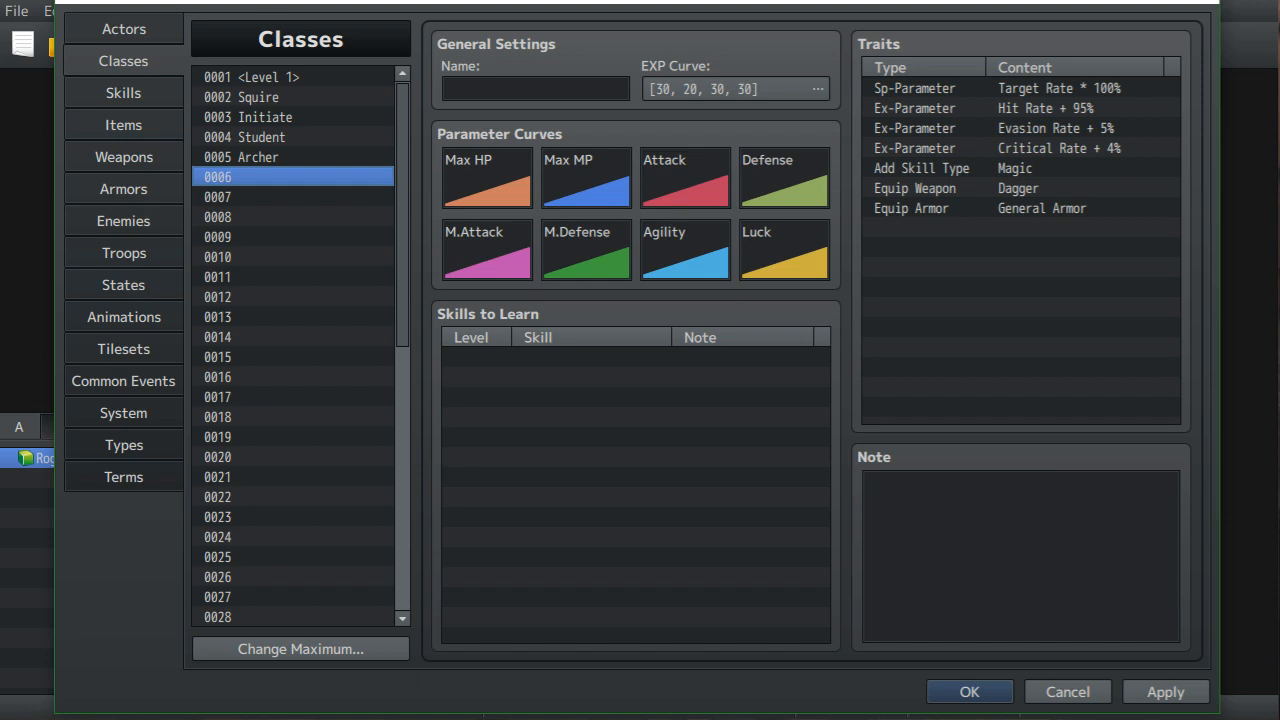
pyautogui.click(535, 89)
pyautogui.write('Rogue')
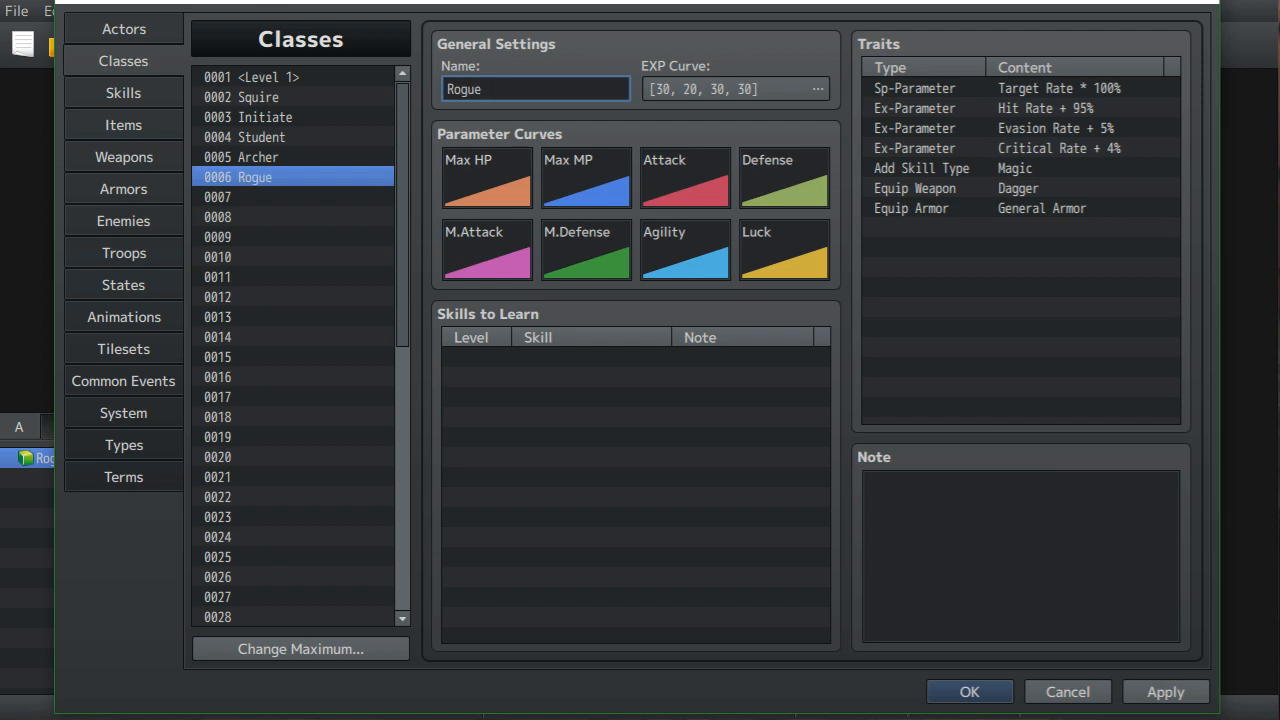
# - Start the Rogue's note with the lines "First rogue class." and "High speed and attack"
pyautogui.click(1020, 556)
pyautogui.write('First')
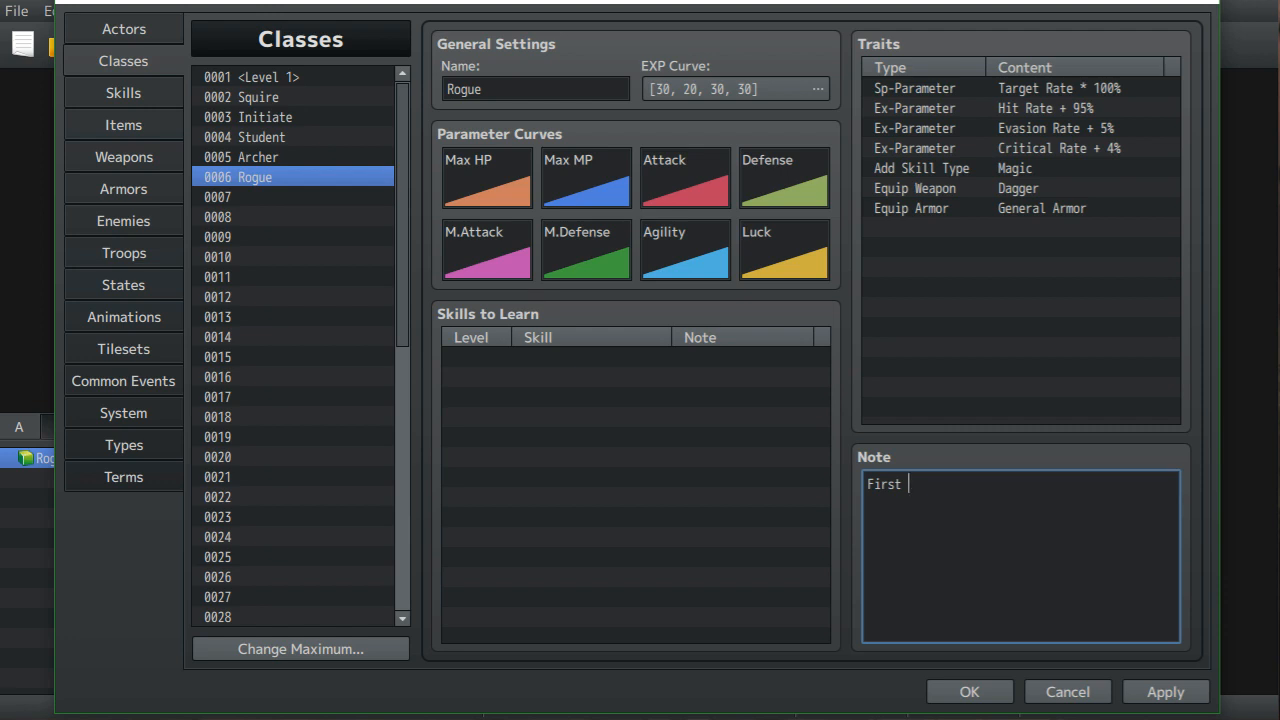
pyautogui.write('rogue class/')
pyautogui.press('BackSpace')
pyautogui.write('.')
pyautogui.press('Return')
pyautogui.write('High ')
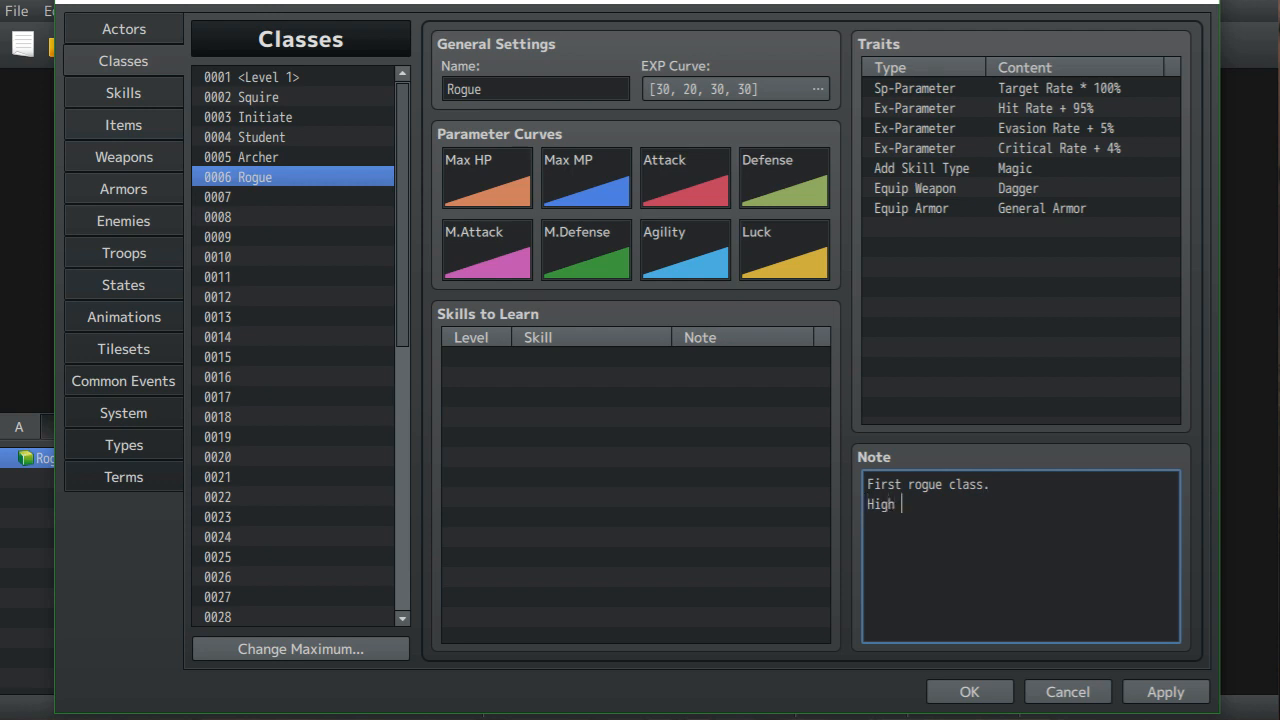
pyautogui.write('speed and attack')
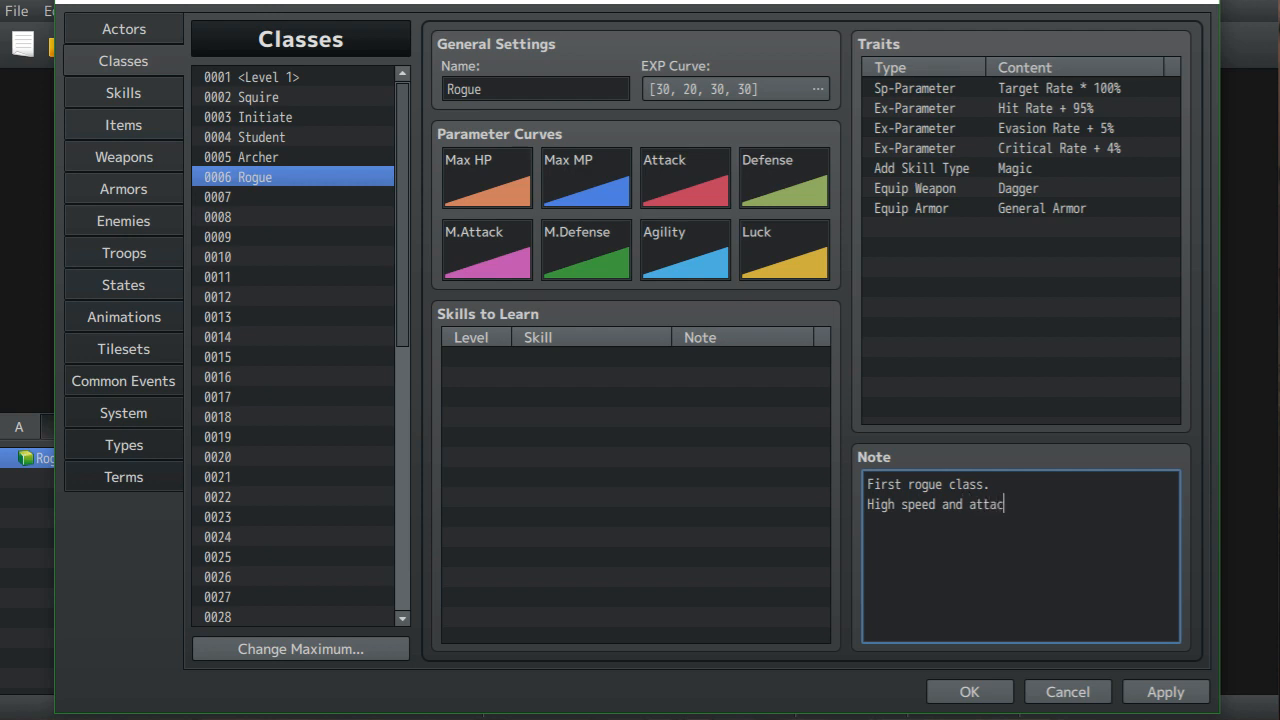
# - Add a third line reading "Low defense and magic defense" to the Rogue's note
pyautogui.press('Return')
pyautogui.write('low')
pyautogui.press('BackSpace')
pyautogui.press('BackSpace')
pyautogui.press('BackSpace')
pyautogui.write('Low defense')
pyautogui.write('and magic')
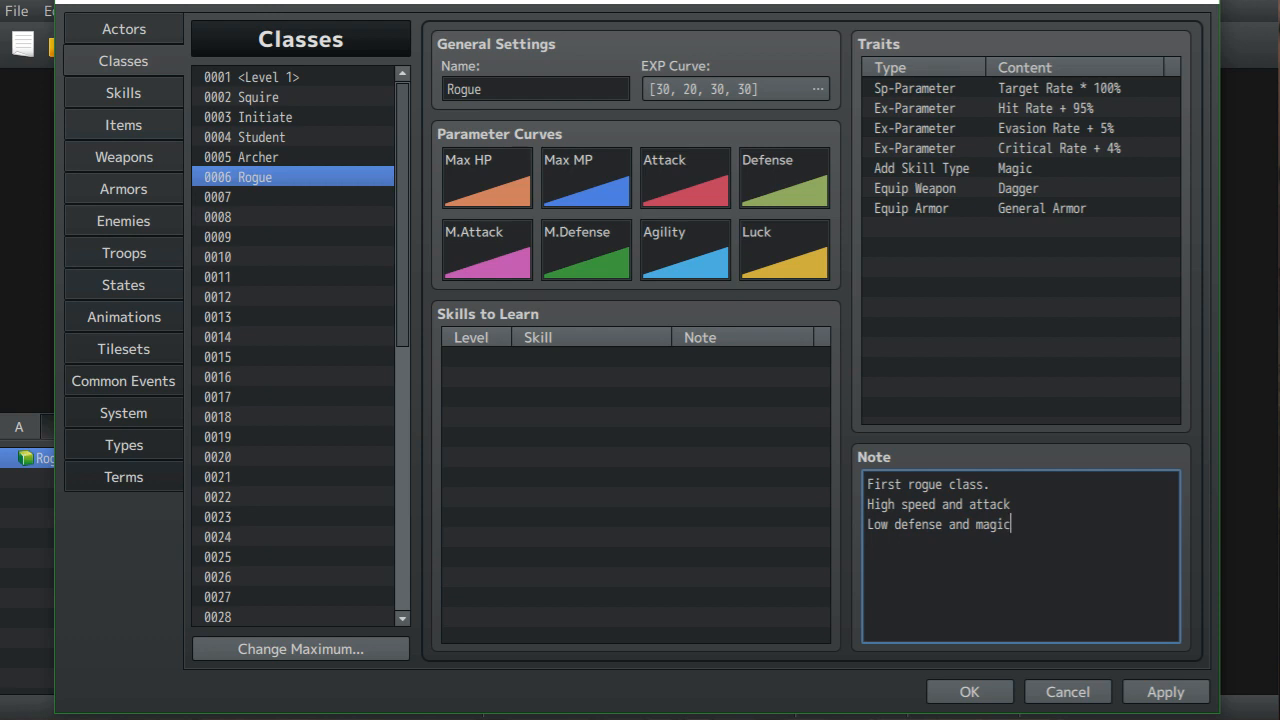
pyautogui.write(' defen')
pyautogui.write('se')
# - Check the Archer's note for comparison and add "Average HP and Magic attack" as the last line of the Rogue's note
pyautogui.write('Ave')
pyautogui.write('rage')
pyautogui.click(257, 157)
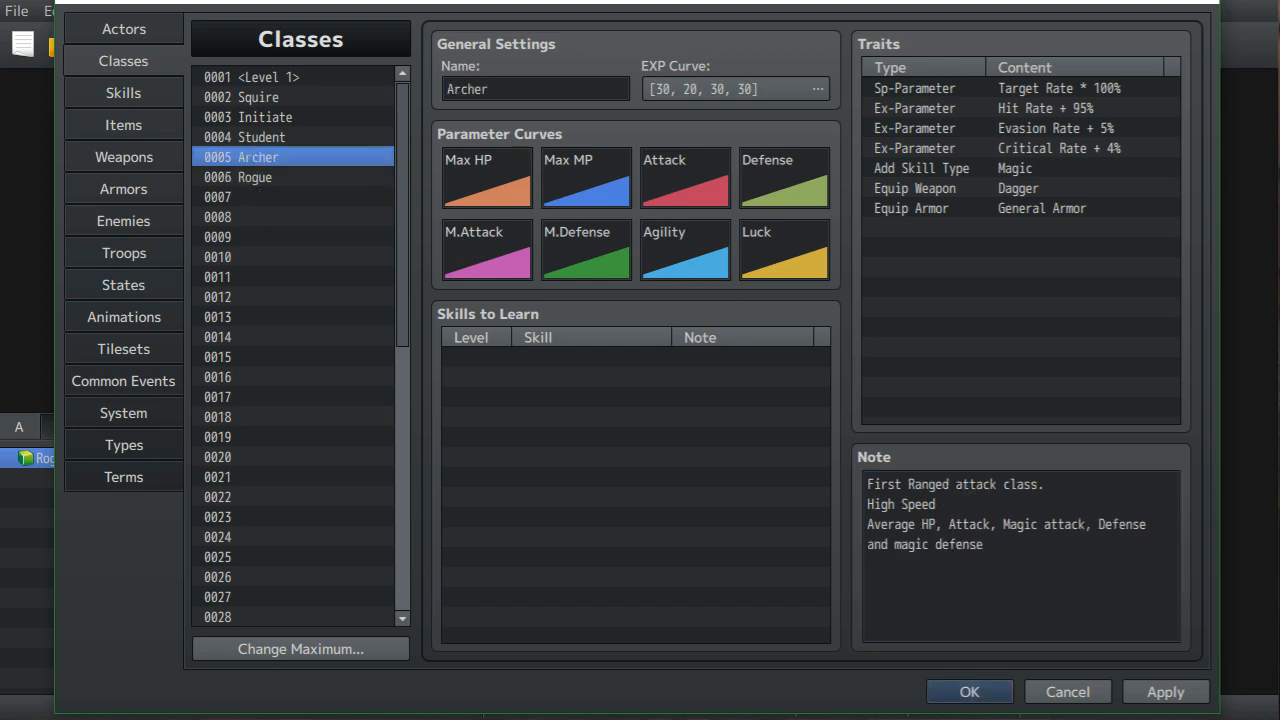
pyautogui.click(255, 177)
pyautogui.press('Tab')
pyautogui.press('Right')
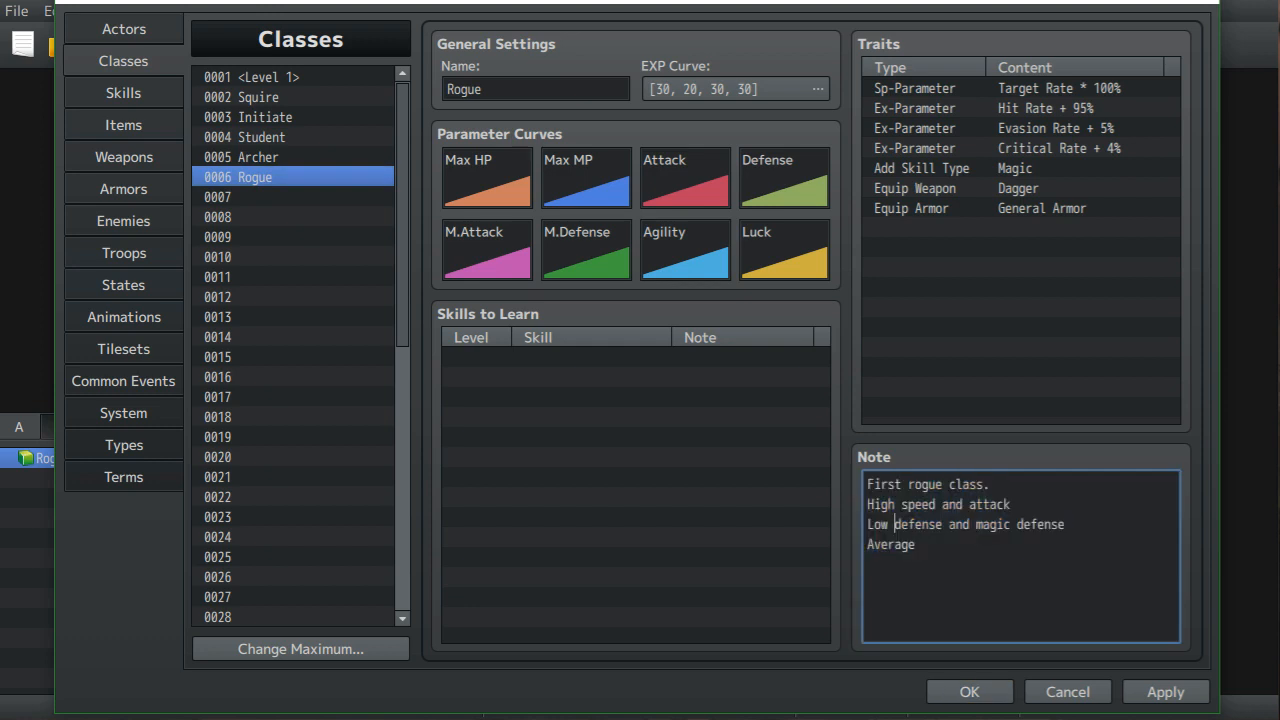
pyautogui.write('HP and Magic attack')
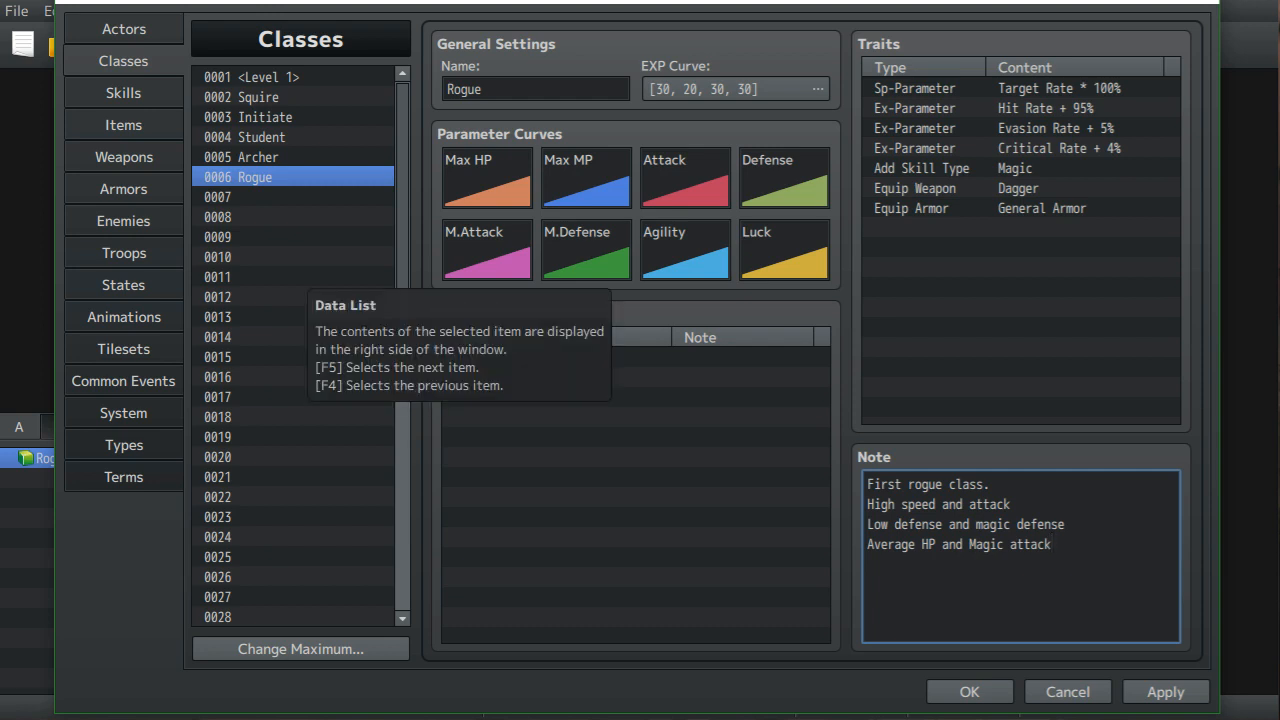
# - Name the empty class 0007 "Ruffian"
pyautogui.click(296, 197)
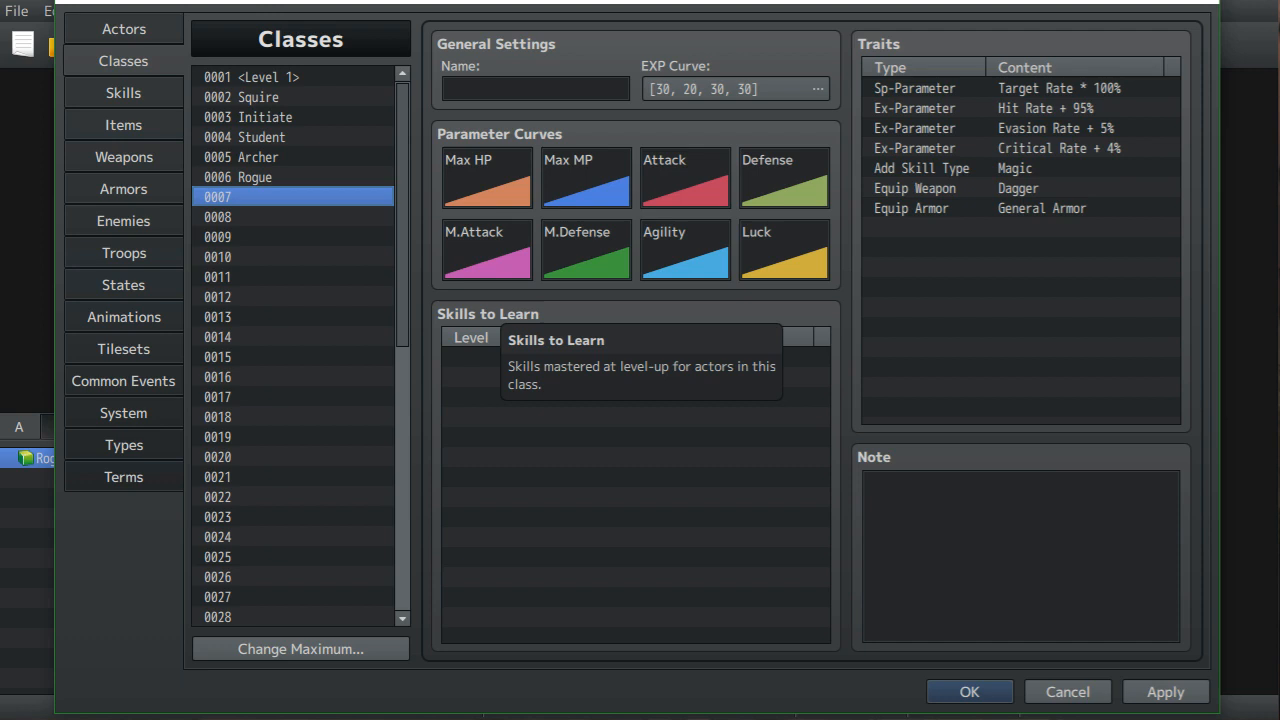
pyautogui.click(535, 89)
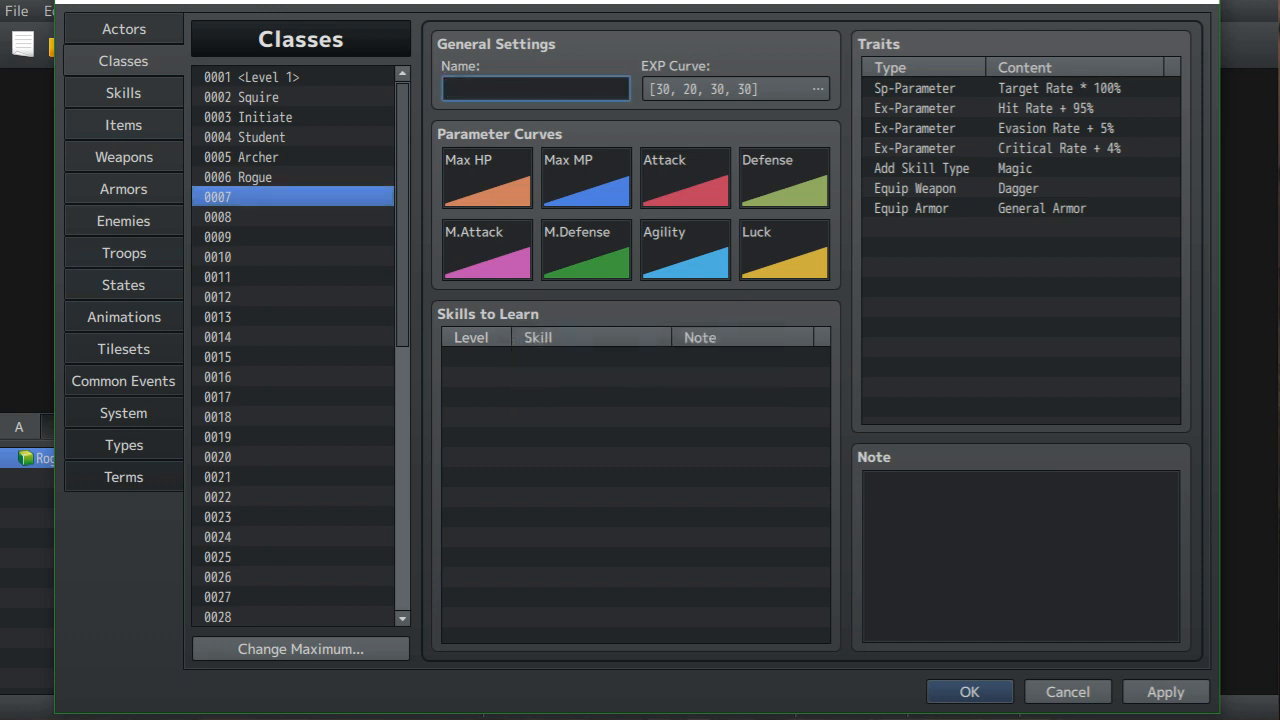
pyautogui.write('Ruffian')
# - Write the Ruffian's note with the lines "First fist class.", "High HP, Attack" and "Average Defense"
pyautogui.click(1020, 556)
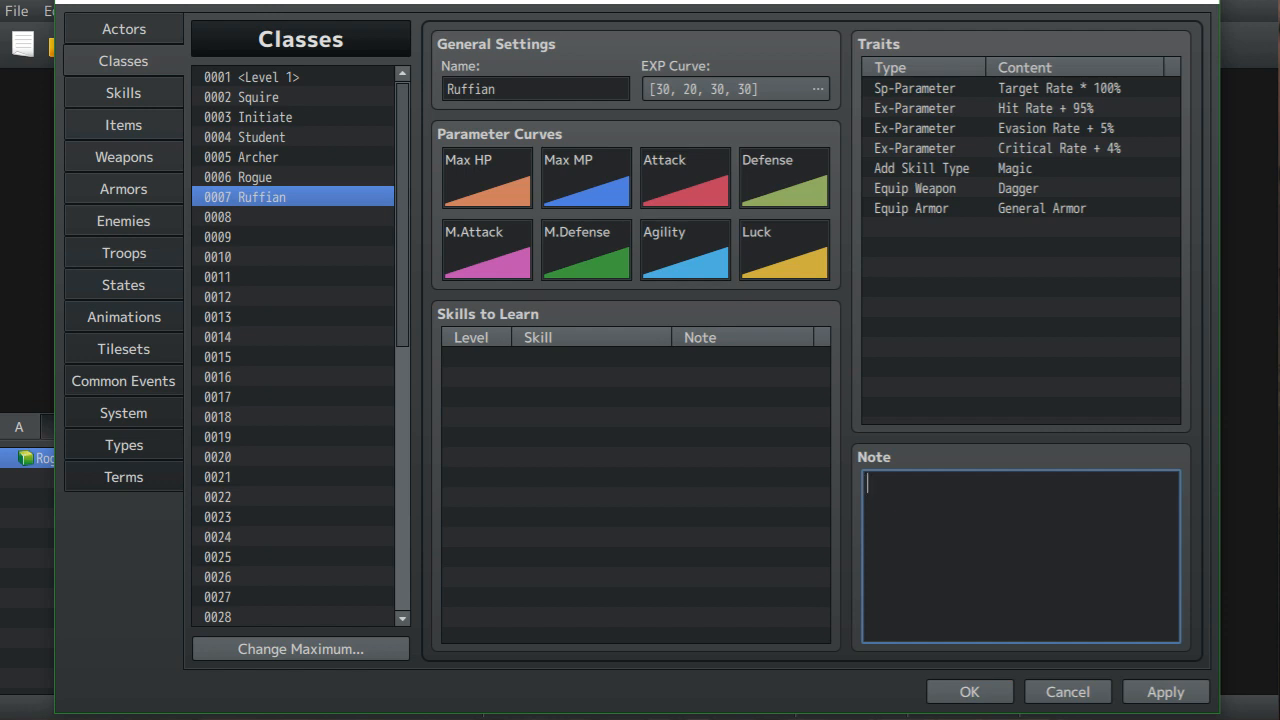
pyautogui.write('First fist class.')
pyautogui.press('Return')
pyautogui.write('High HP')
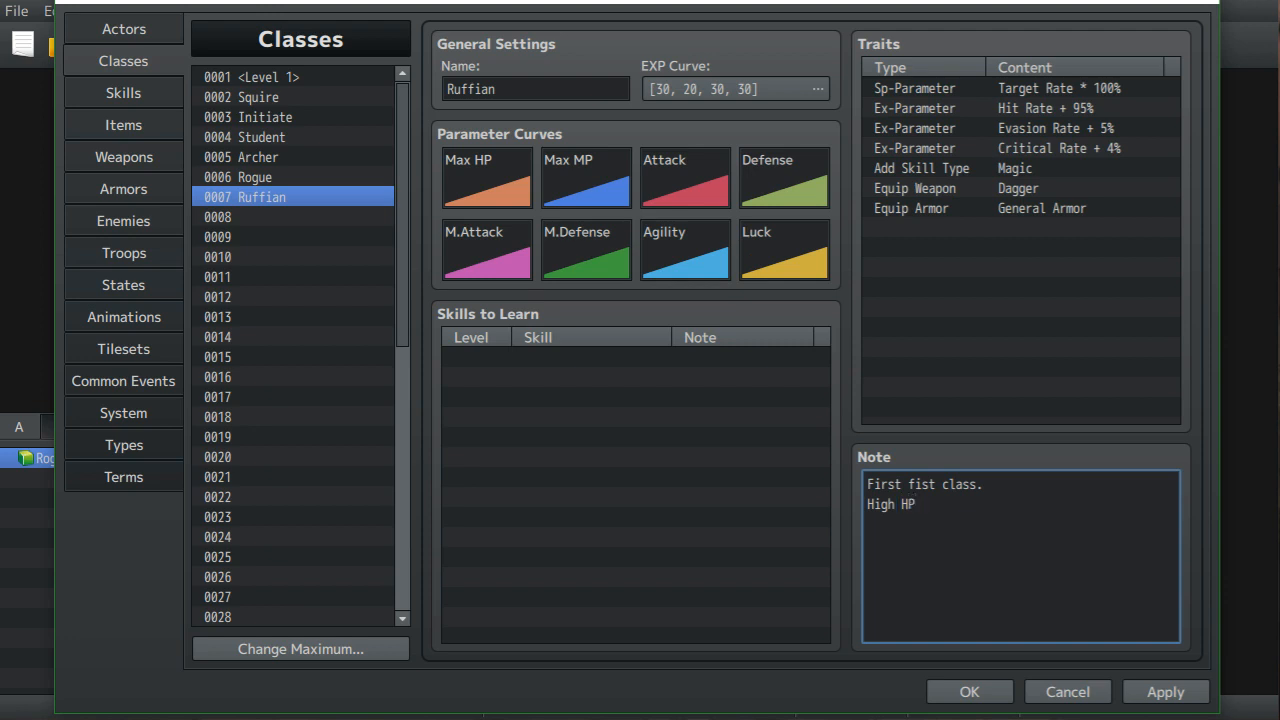
pyautogui.write(', Attack')
pyautogui.press('Return')
pyautogui.write('Average De')
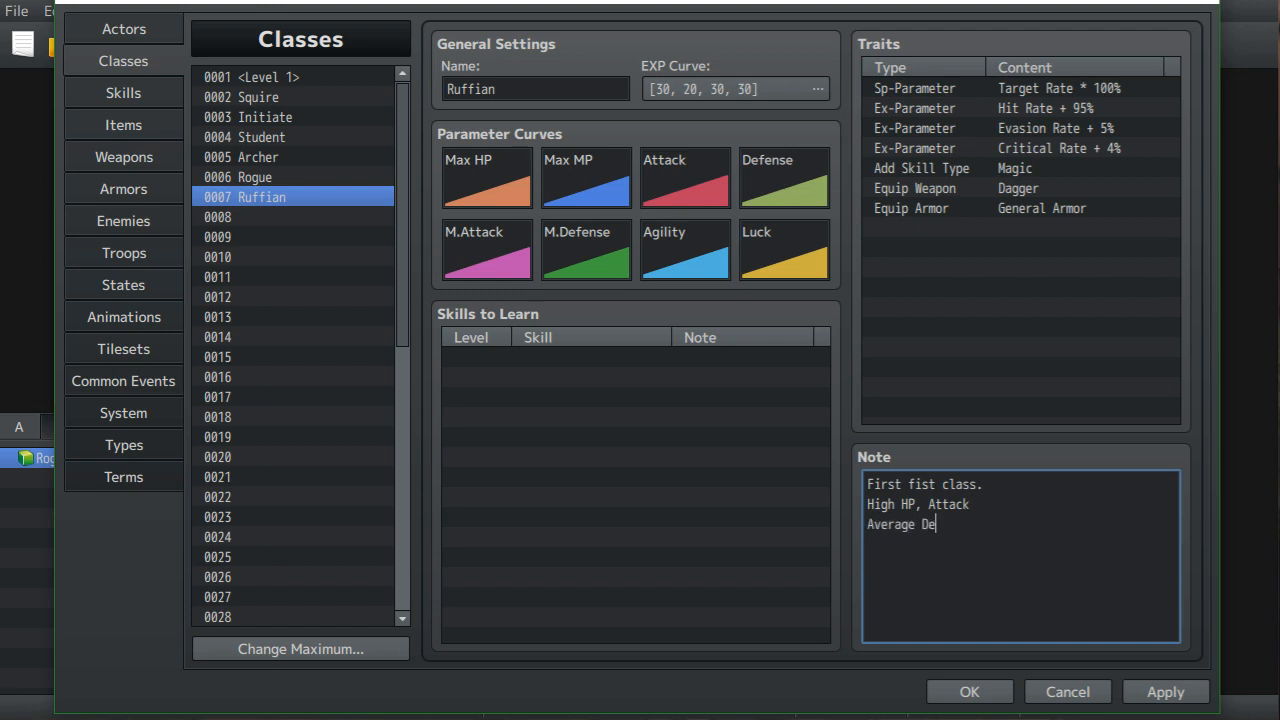
pyautogui.write('fense')
# - Append ", Speed" to the second line of the Ruffian's note and "and Magic defense" to the third
pyautogui.click(970, 504)
pyautogui.write(', Speed')
pyautogui.click(970, 524)
pyautogui.write('and Magic defense')
# - Add a fourth line reading "Low Magic attack" to the Ruffian's note
pyautogui.press('Return')
pyautogui.write('Low')
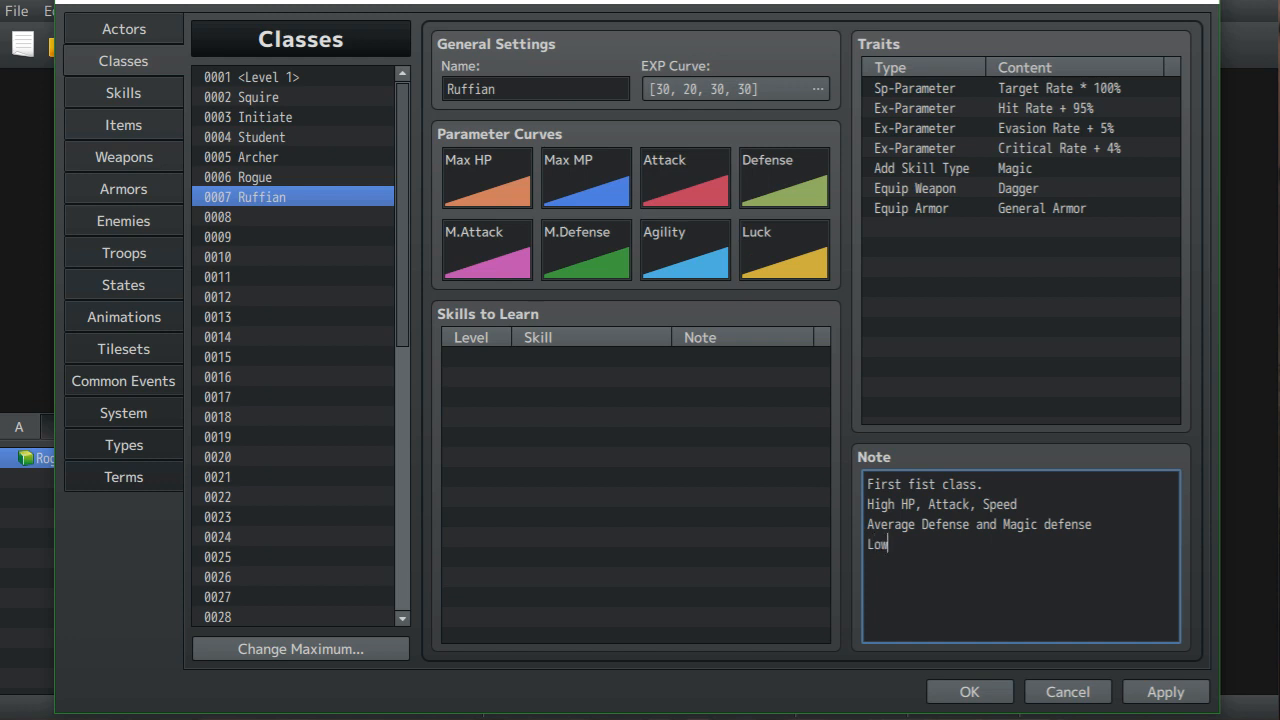
pyautogui.write('Magic attack')
# - Move "and Magic defense" from the third line of the Ruffian's note to the end of the "Low Magic attack" line
pyautogui.moveTo(1003, 524); pyautogui.dragTo(976, 524)
pyautogui.hotkey('ctrl', 'c')
pyautogui.rightClick(1034, 526)
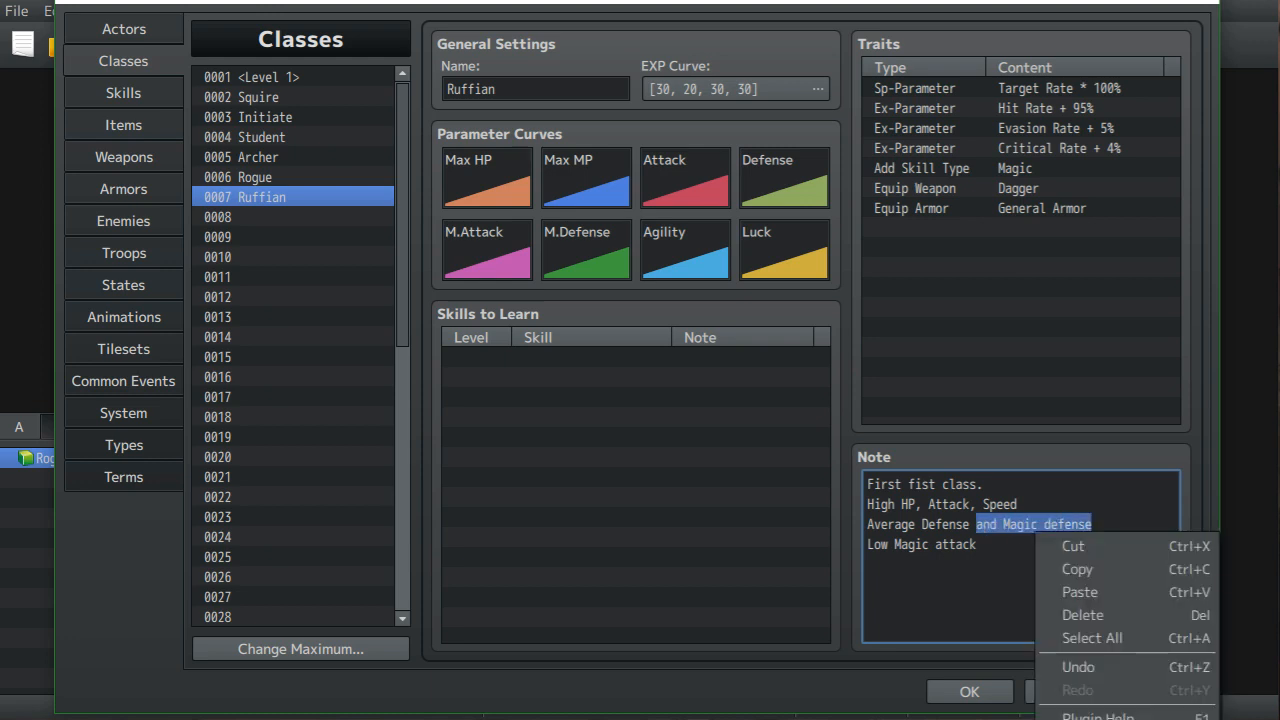
pyautogui.click(1075, 545)
pyautogui.rightClick(1000, 544)
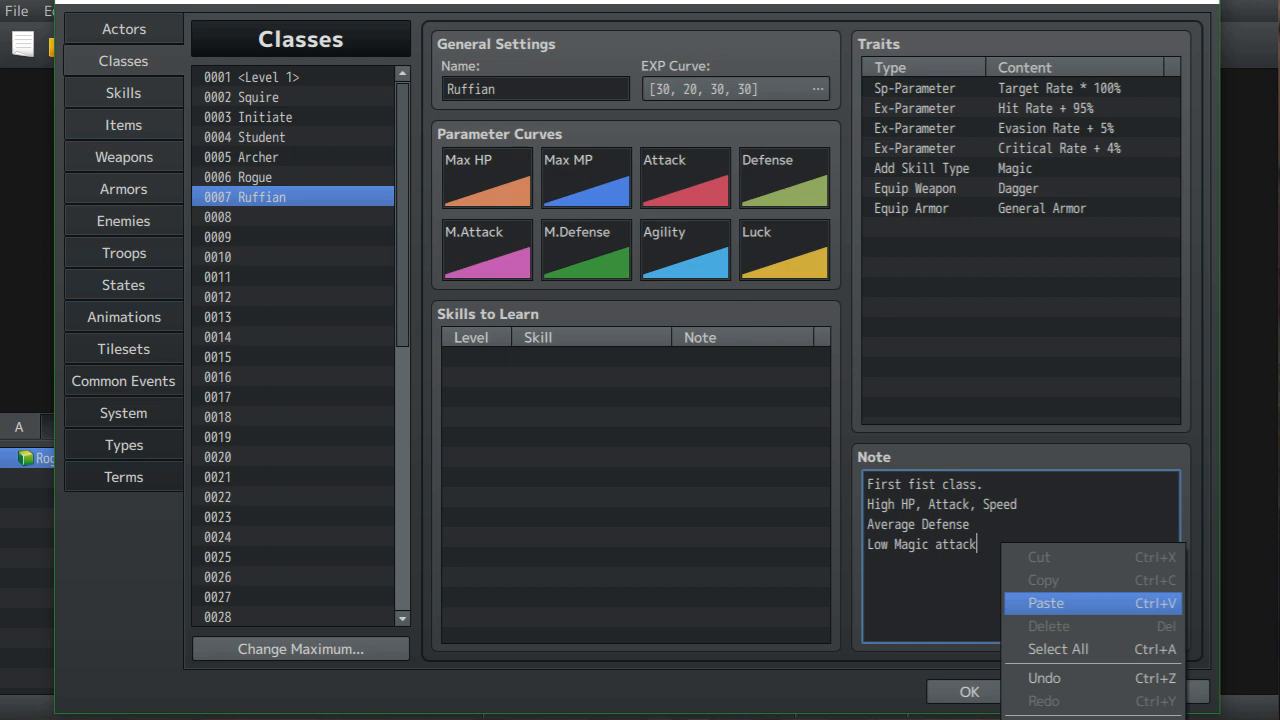
pyautogui.click(1043, 601)
pyautogui.click(976, 545)
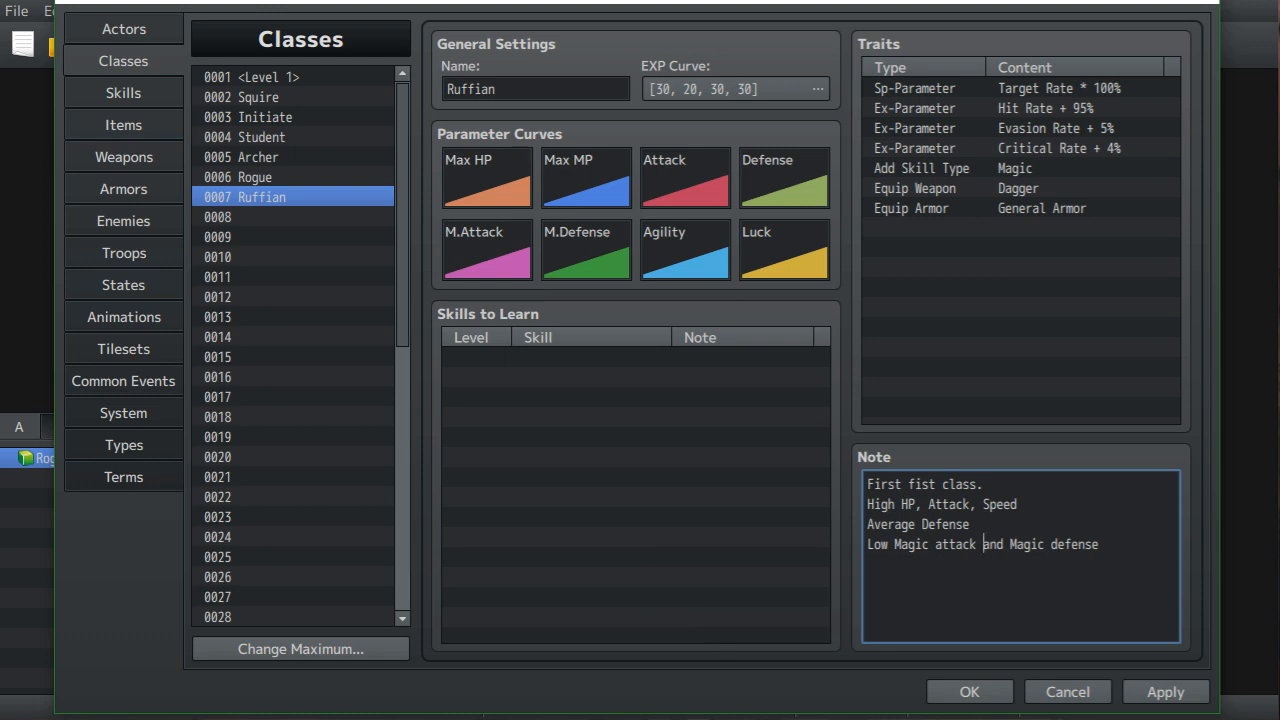
# - Name the empty class 0008 "Critterist"
pyautogui.click(292, 217)
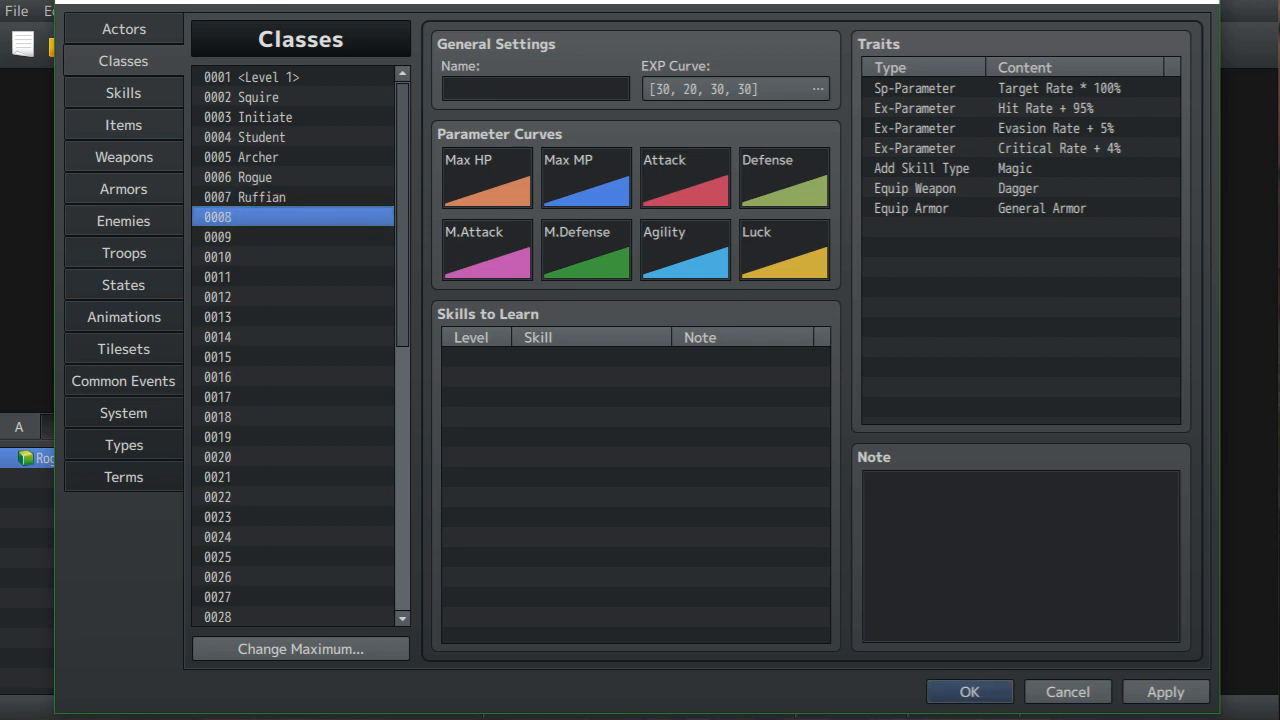
pyautogui.click(536, 89)
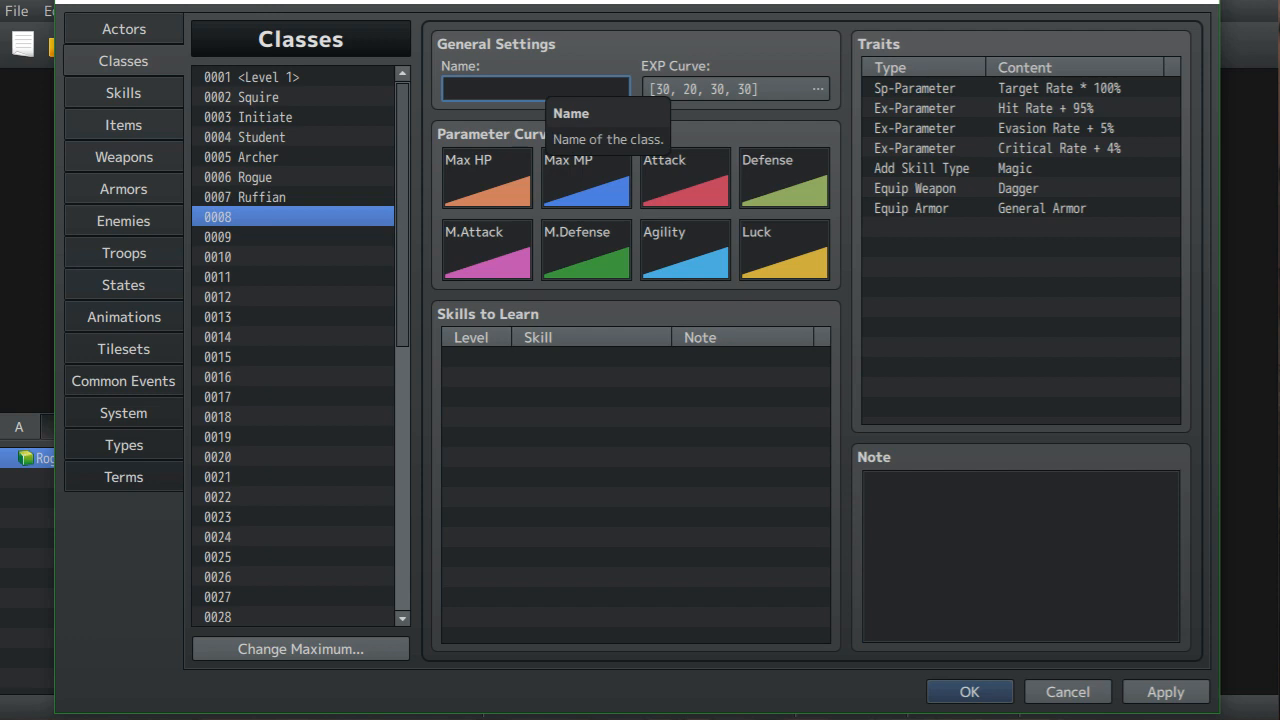
pyautogui.write('C')
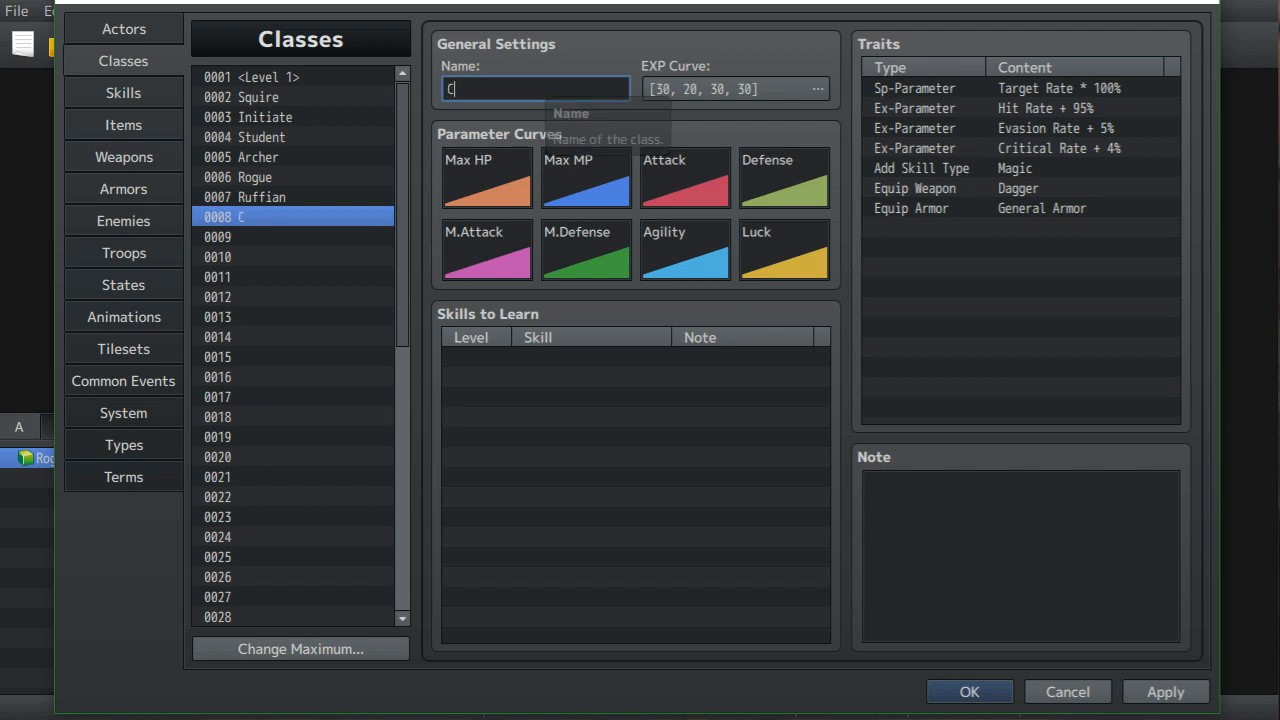
pyautogui.write('ritt')
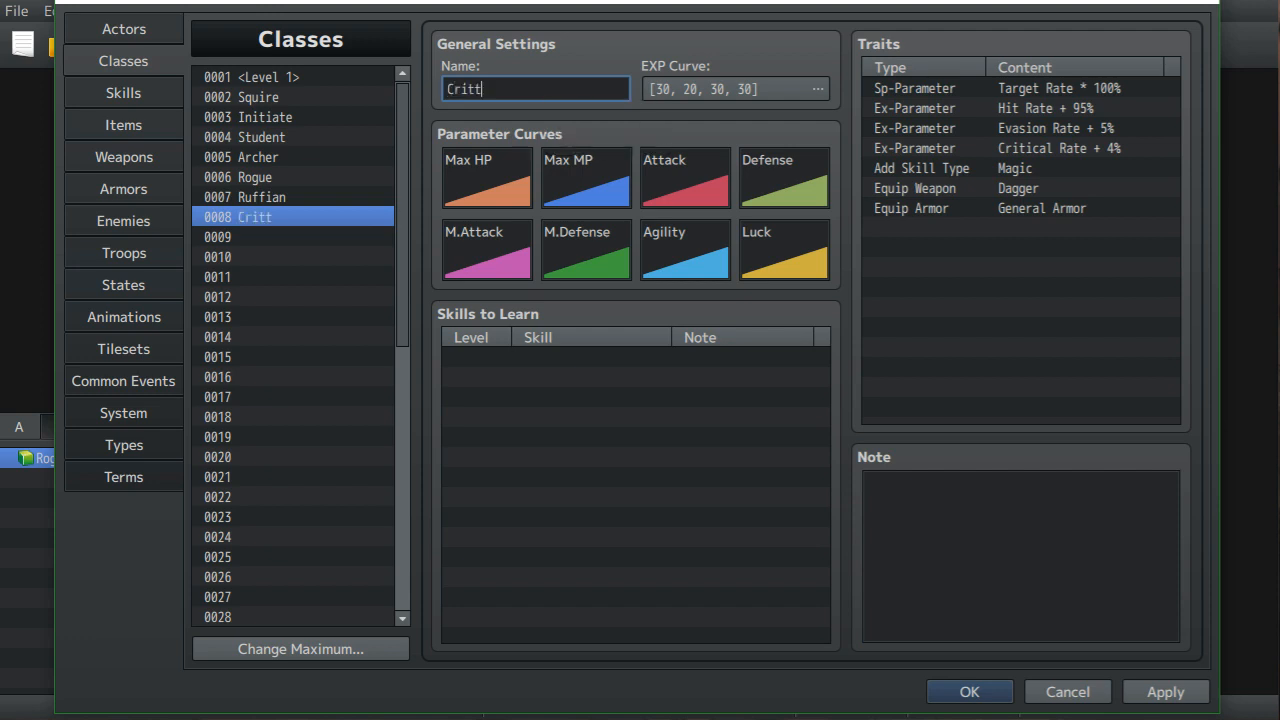
pyautogui.write('erist')
# - Start the Critterist's note with the line "First Summoner class."
pyautogui.click(1020, 555)
pyautogui.write('Fir')
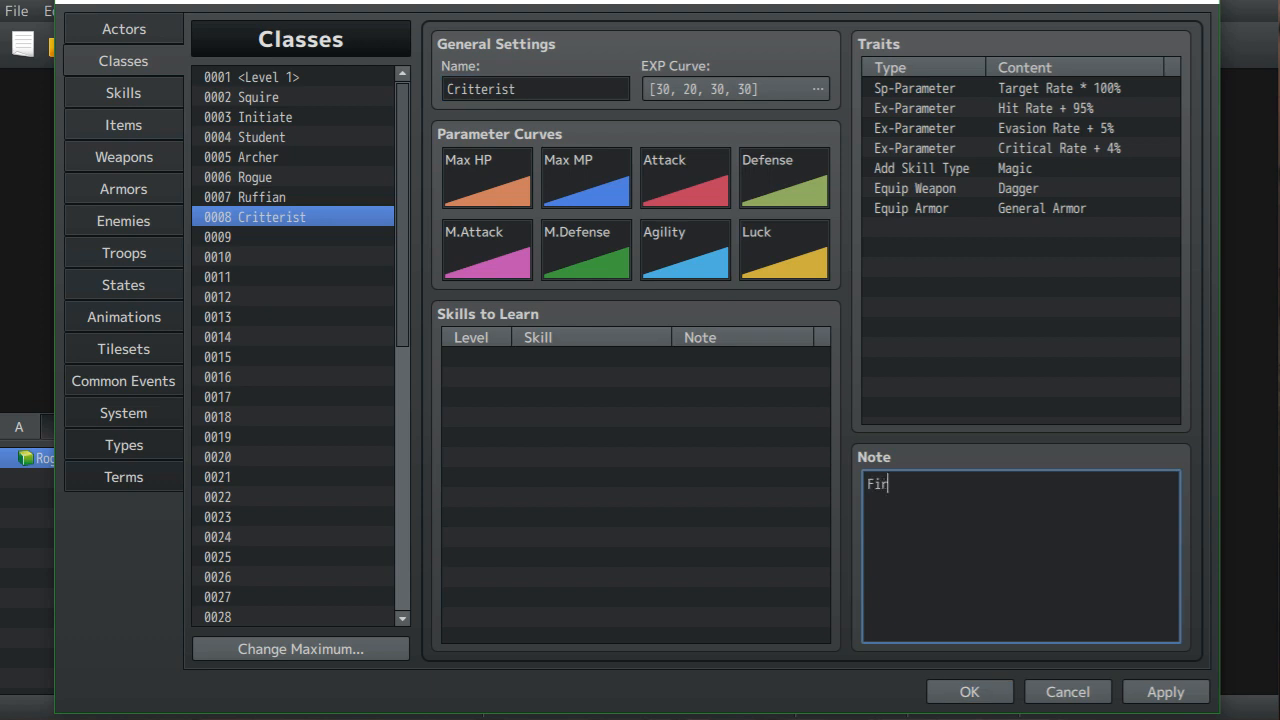
pyautogui.write('st Summoner class.')
pyautogui.press('Return')
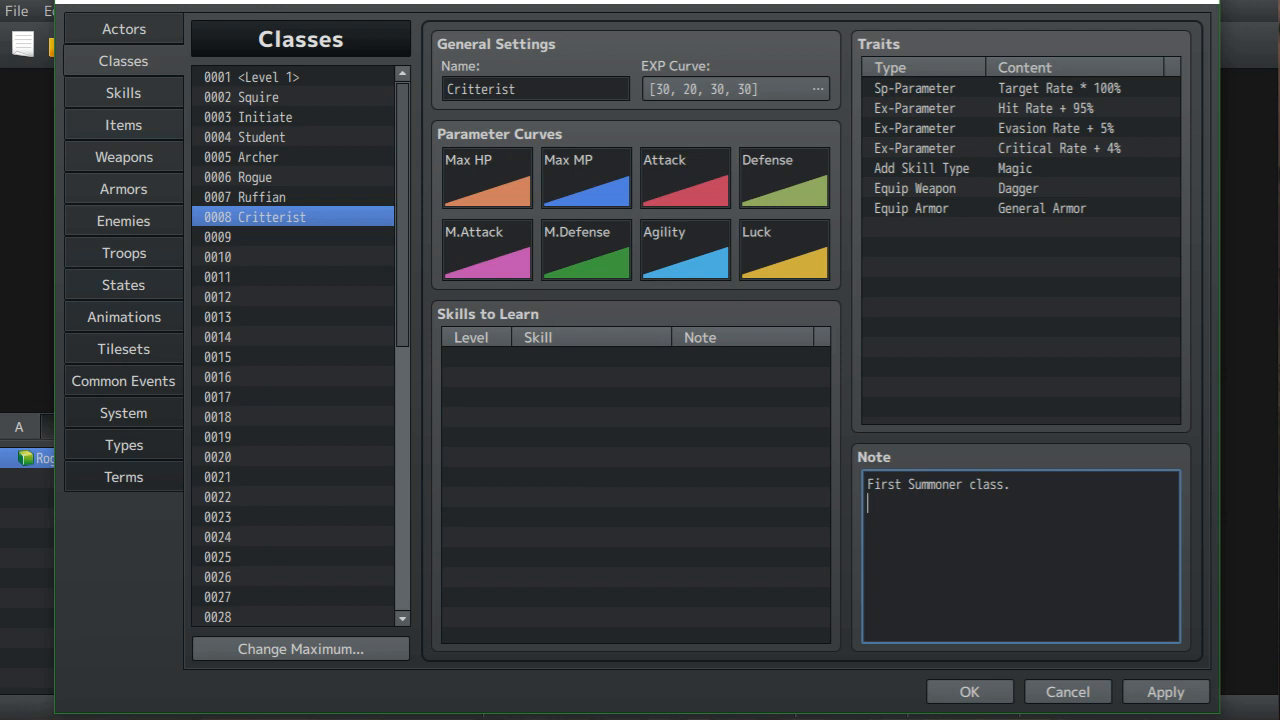
# - Add a second line reading "High MP, magic attack, and magic defense" to the Critterist's note
pyautogui.write('High MP, High Mag')
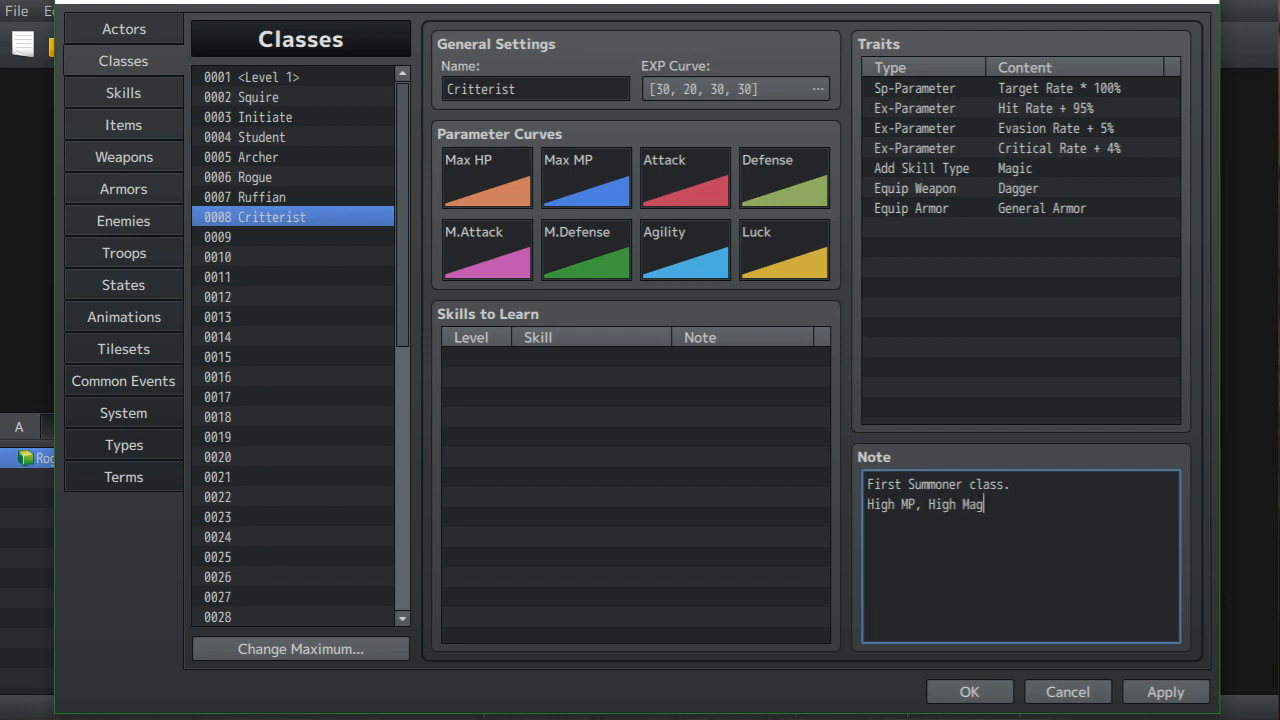
pyautogui.write('ic')
pyautogui.press('BackSpace')
pyautogui.press('BackSpace')
pyautogui.press('BackSpace')
pyautogui.press('BackSpace')
pyautogui.press('BackSpace')
pyautogui.press('BackSpace')
pyautogui.press('BackSpace')
pyautogui.press('BackSpace')
pyautogui.press('BackSpace')
pyautogui.press('BackSpace')
pyautogui.write('magic attack, and magi')
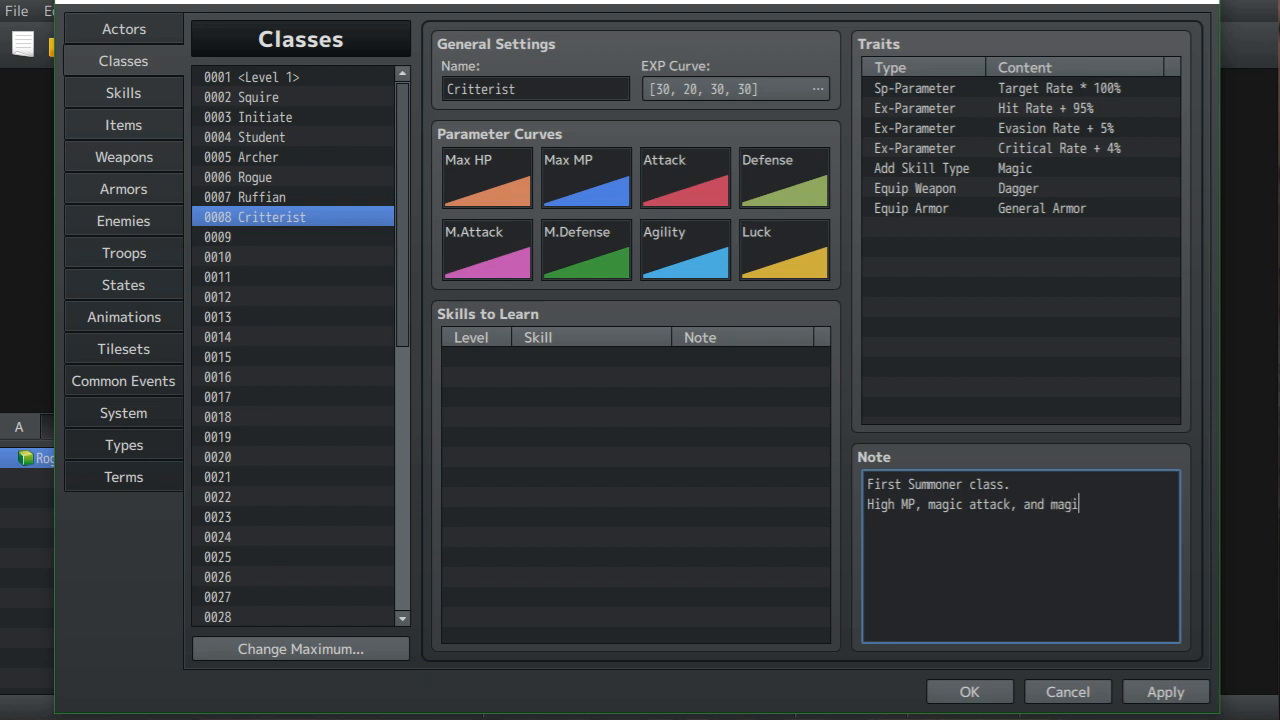
pyautogui.write('c defense')
# - Add a third line reading "Low Speed, defense, HP, Attack" to the Critterist's note
pyautogui.press('Return')
pyautogui.write('Average')
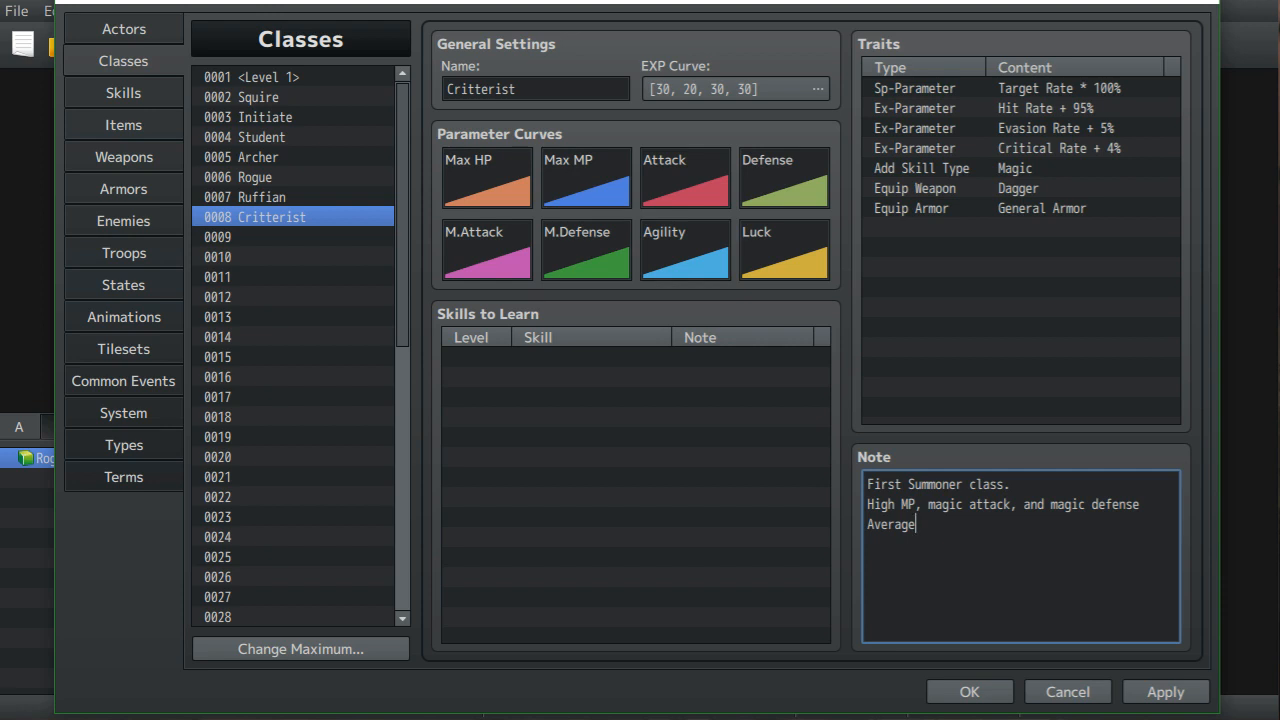
pyautogui.press('BackSpace')
pyautogui.press('BackSpace')
pyautogui.press('BackSpace')
pyautogui.press('BackSpace')
pyautogui.press('BackSpace')
pyautogui.press('BackSpace')
pyautogui.press('BackSpace')
pyautogui.write('Low Speed, defense, HP')
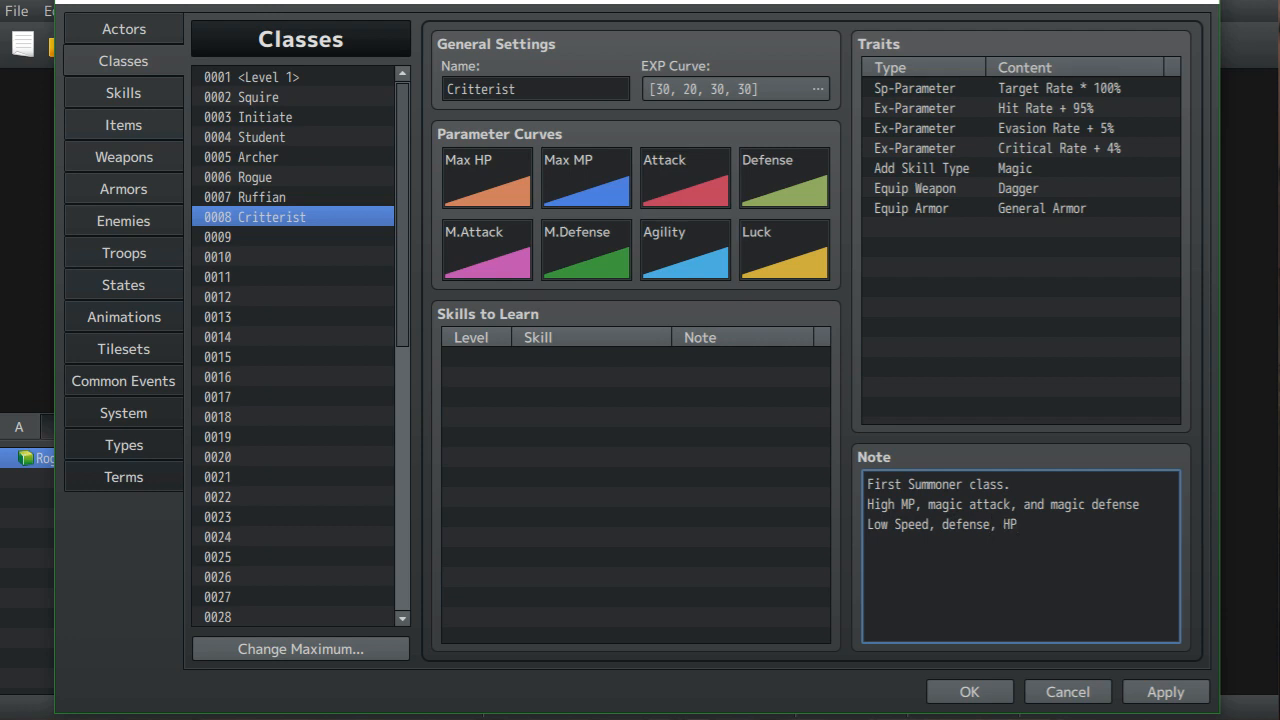
pyautogui.write(', Attack')
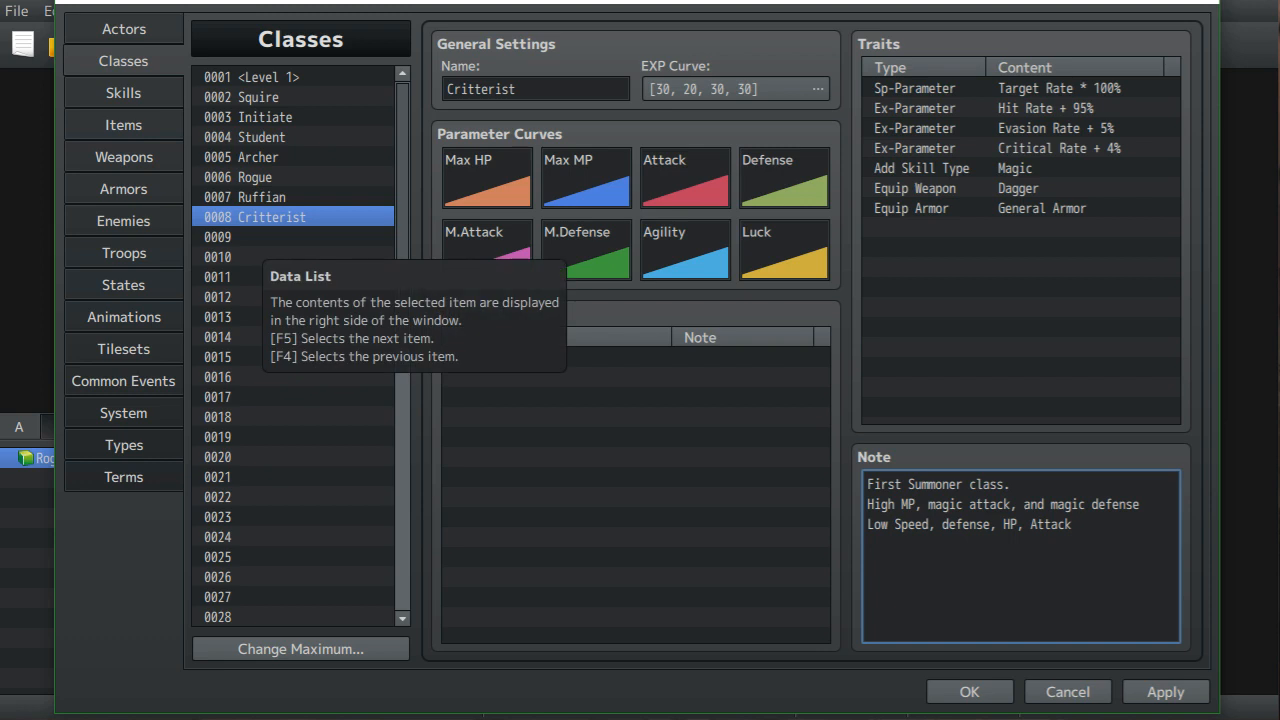
# - Name the empty class 0009 "Occultist"
pyautogui.click(260, 238)
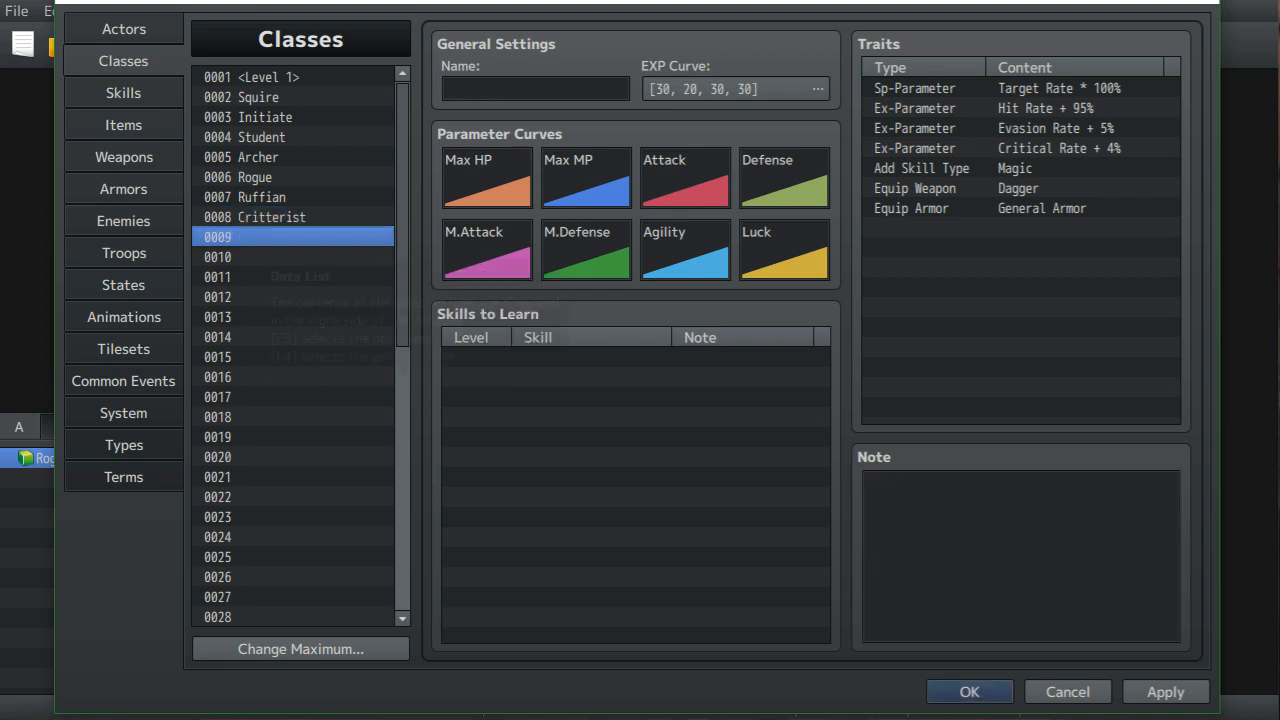
pyautogui.click(535, 89)
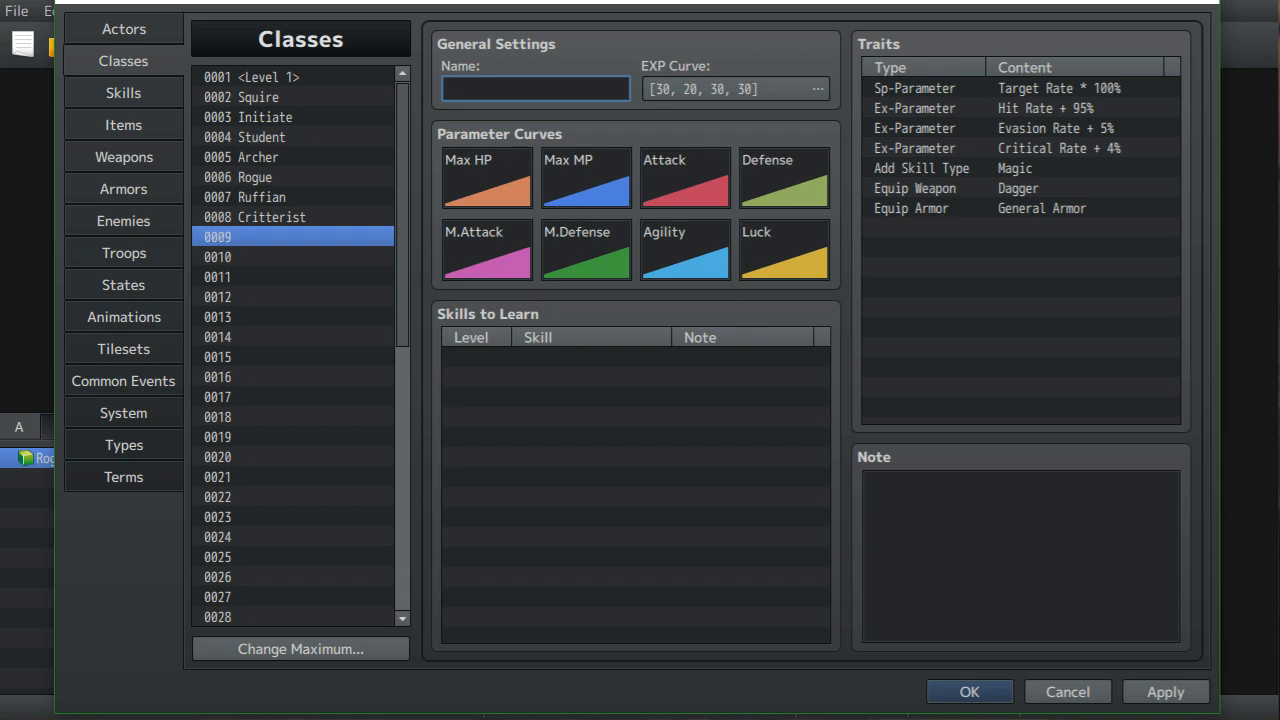
pyautogui.write('Occultist')
# - Write the Occultist's note with "First Occultist class." followed by "Average Magic attack, Magic Defense, Speed HP, MP" on a new line
pyautogui.click(1020, 556)
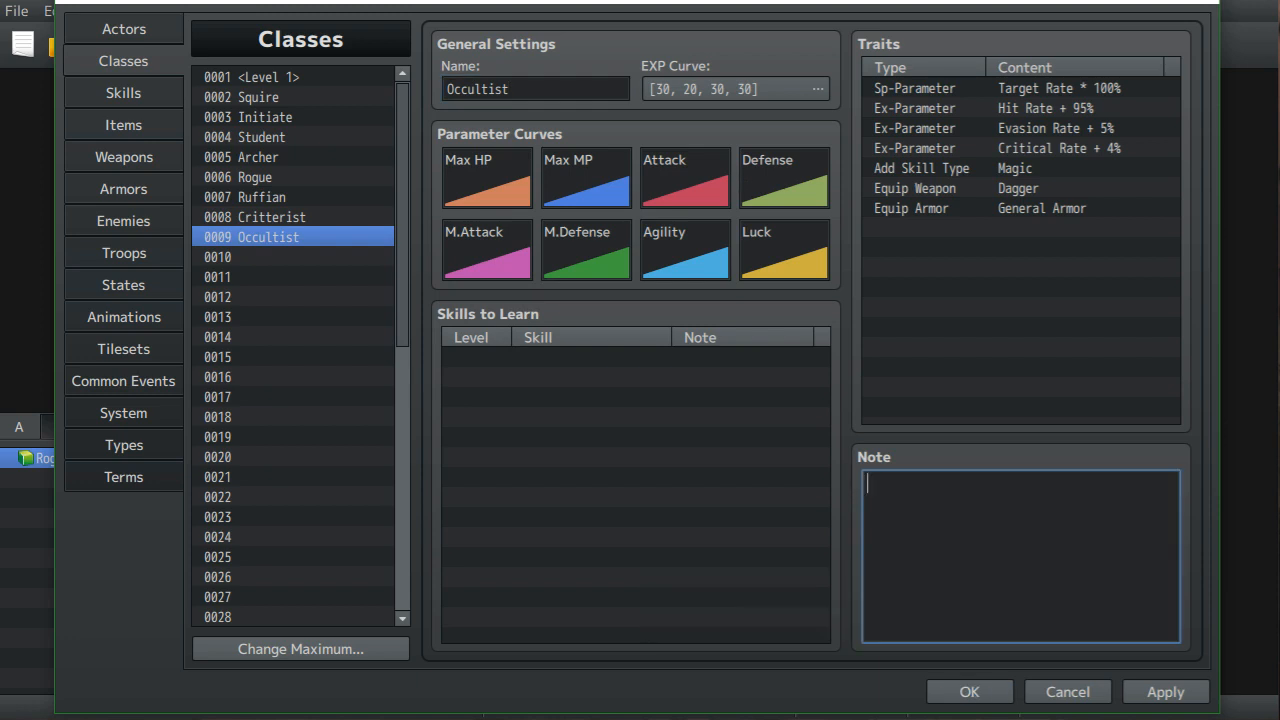
pyautogui.write('First Occultist')
pyautogui.write('class.')
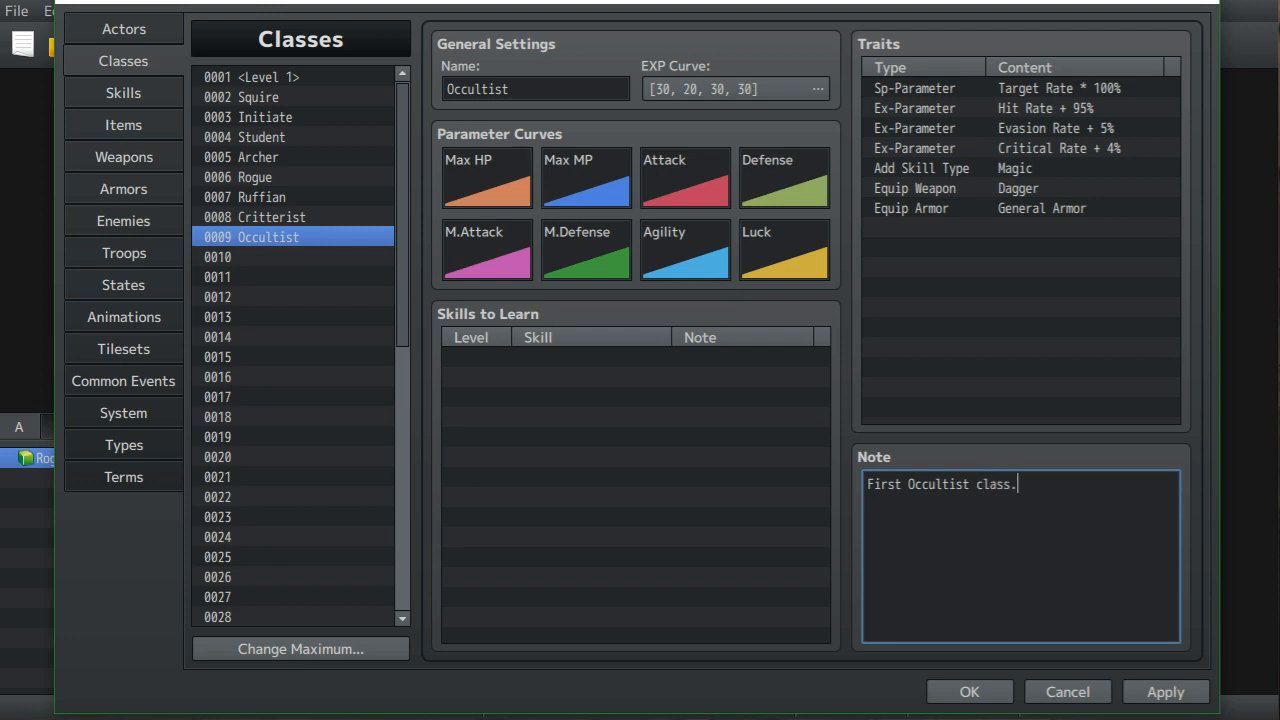
pyautogui.press('Return')
pyautogui.write('Average')
pyautogui.write('At')
pyautogui.press('BackSpace')
pyautogui.press('BackSpace')
pyautogui.write('Magic')
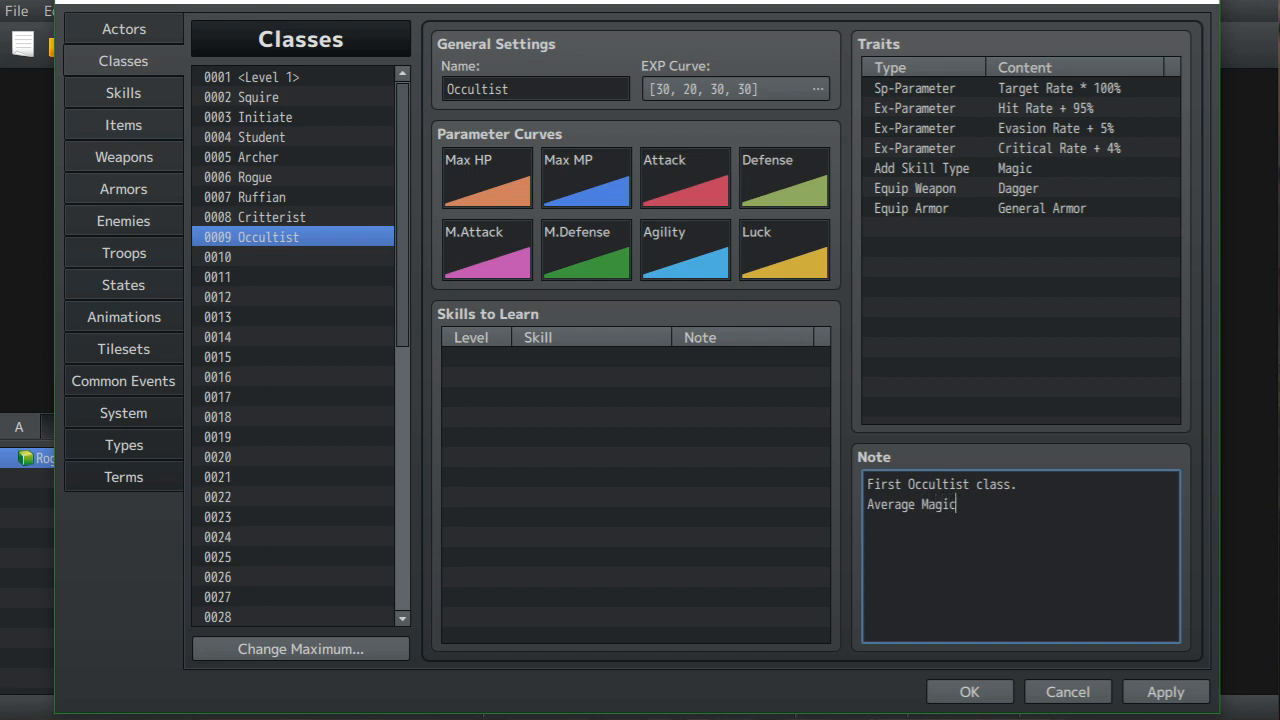
pyautogui.write(' attack, Magic De')
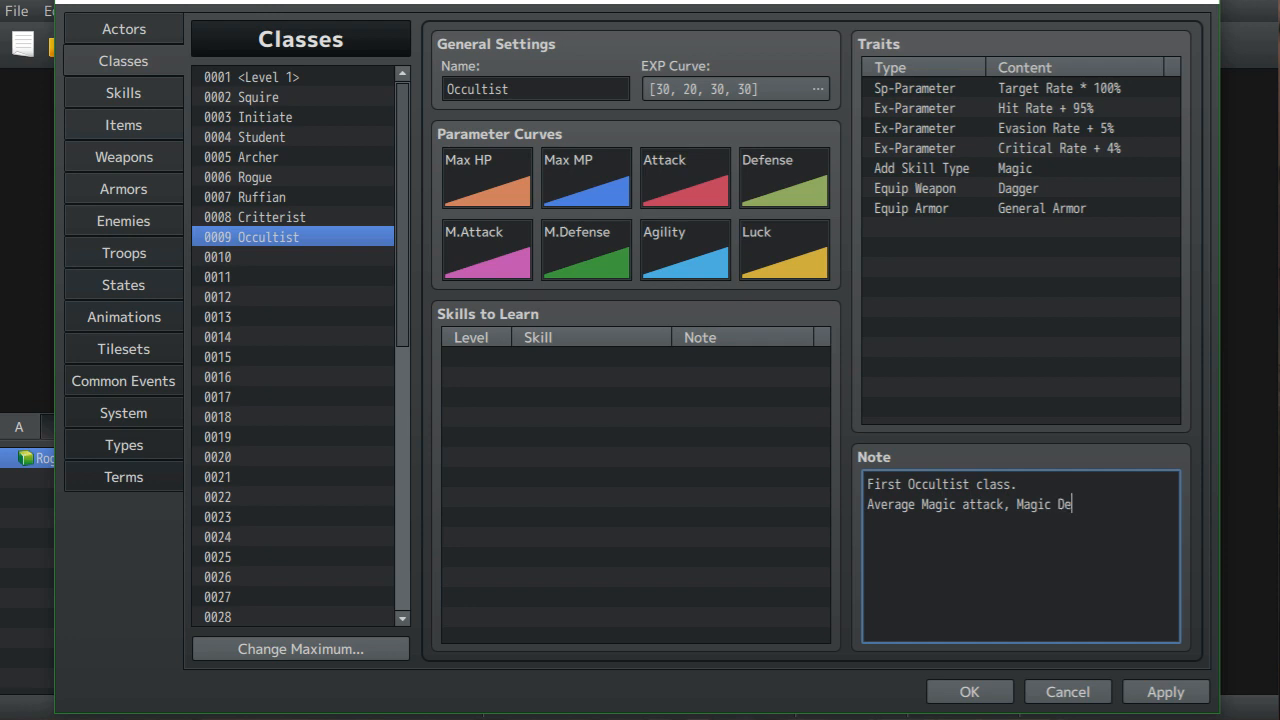
pyautogui.write('fense, Speed HP,')
pyautogui.write('MP')
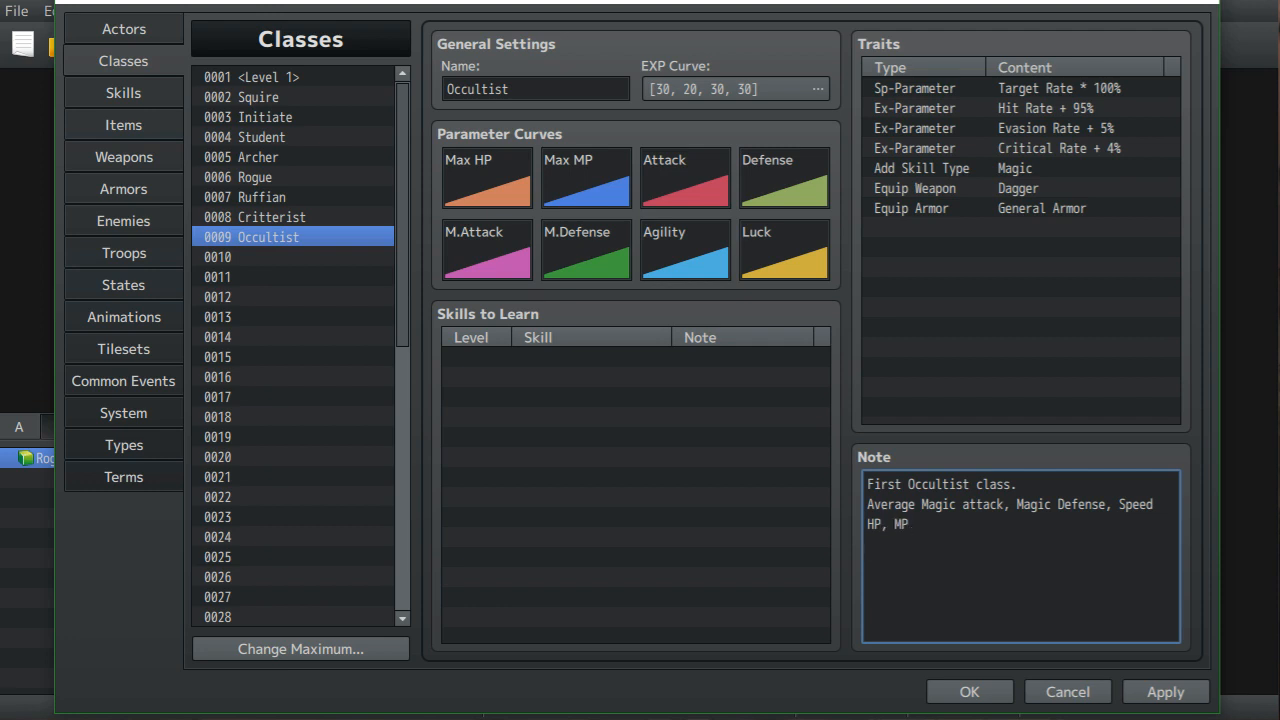
# - Add a closing line reading "Low Attack and Defense" to the Occultist's note
pyautogui.press('Return')
pyautogui.write('Low ')
pyautogui.write('Attack')
pyautogui.write(',')
pyautogui.write('nd De')
pyautogui.write('fense')
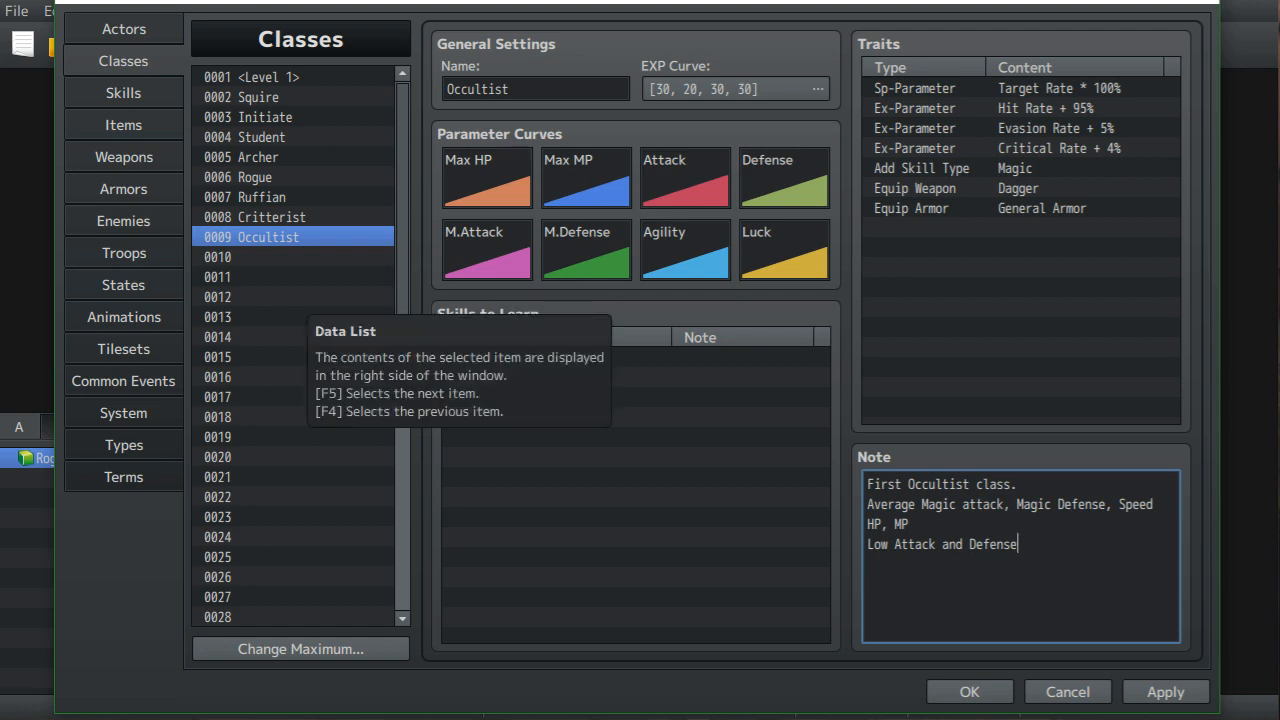
# - Name the empty class 0010 "Entertainer"
pyautogui.click(298, 257)
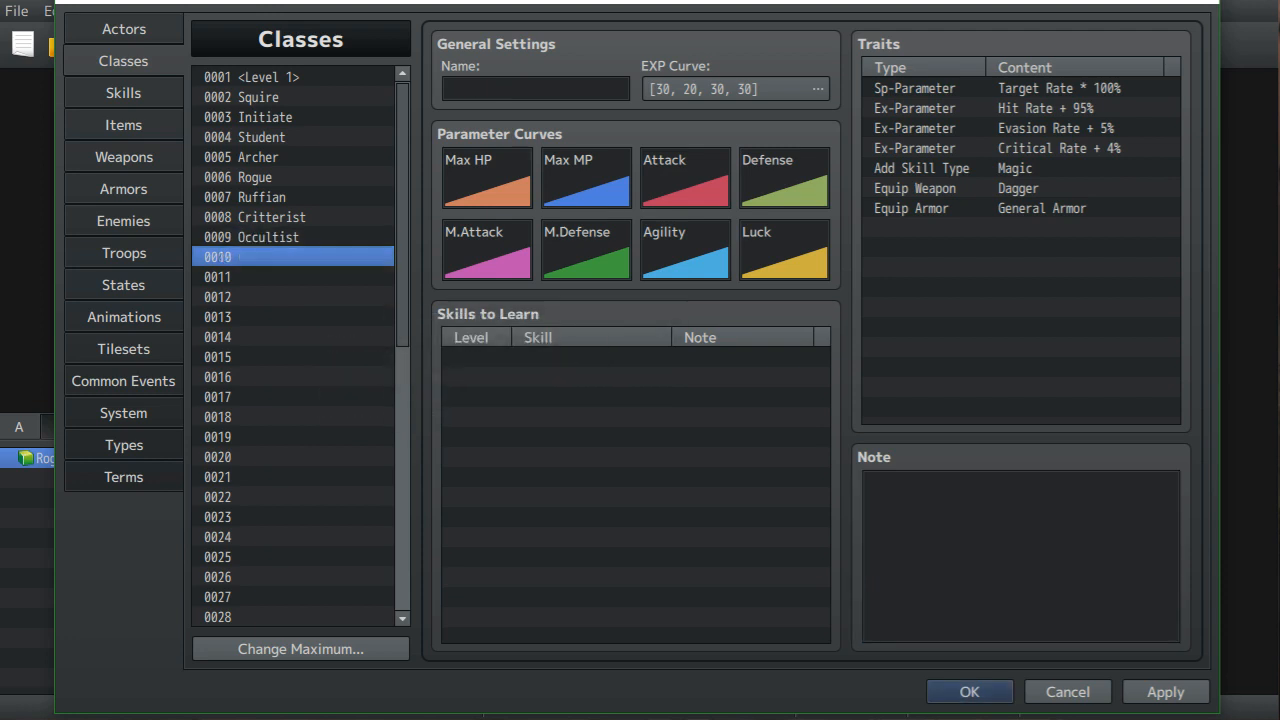
pyautogui.click(536, 89)
pyautogui.write('E')
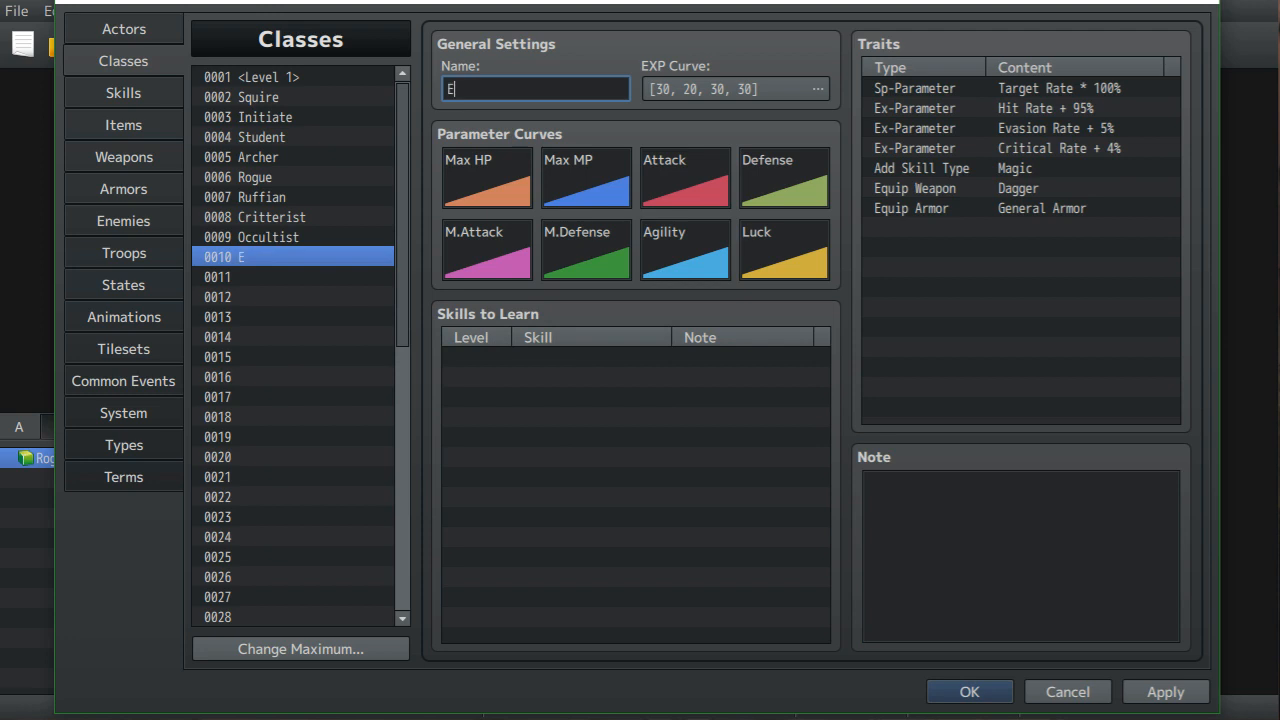
pyautogui.write('ntertainer')
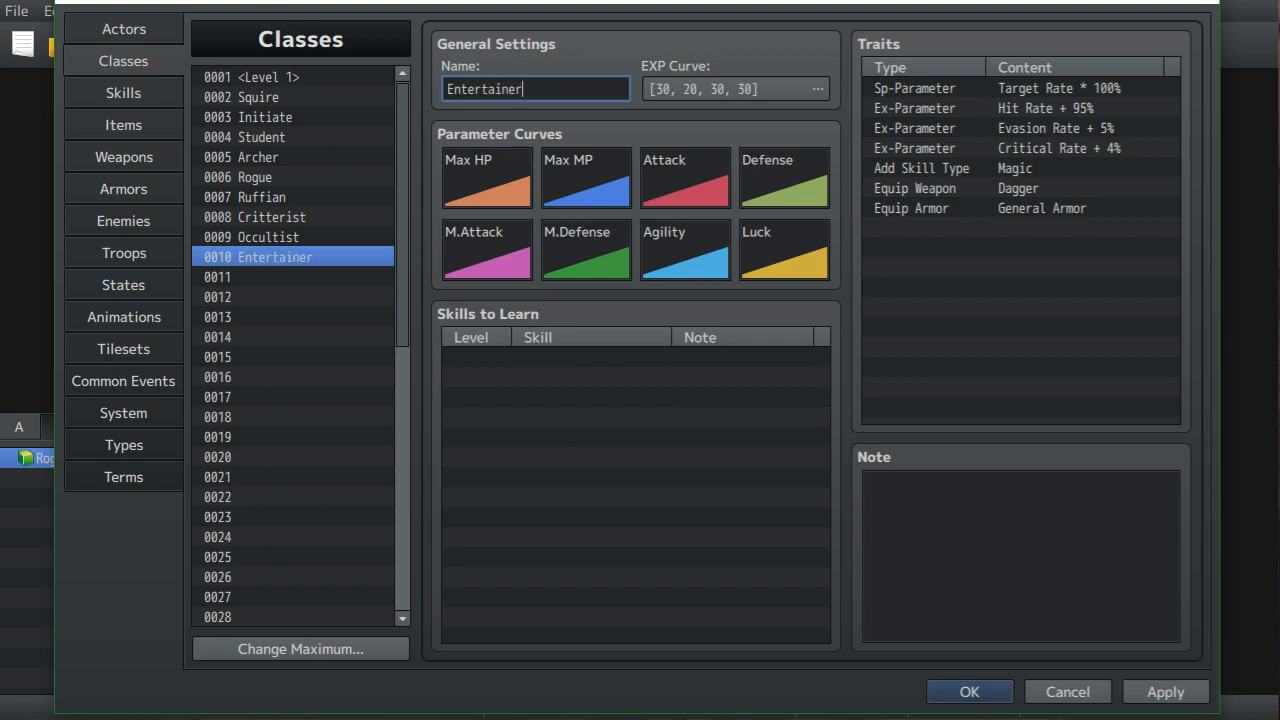
# - Write the Entertainer's note with the lines "First Buff/Debuff class." and "High Speed"
pyautogui.click(1020, 556)
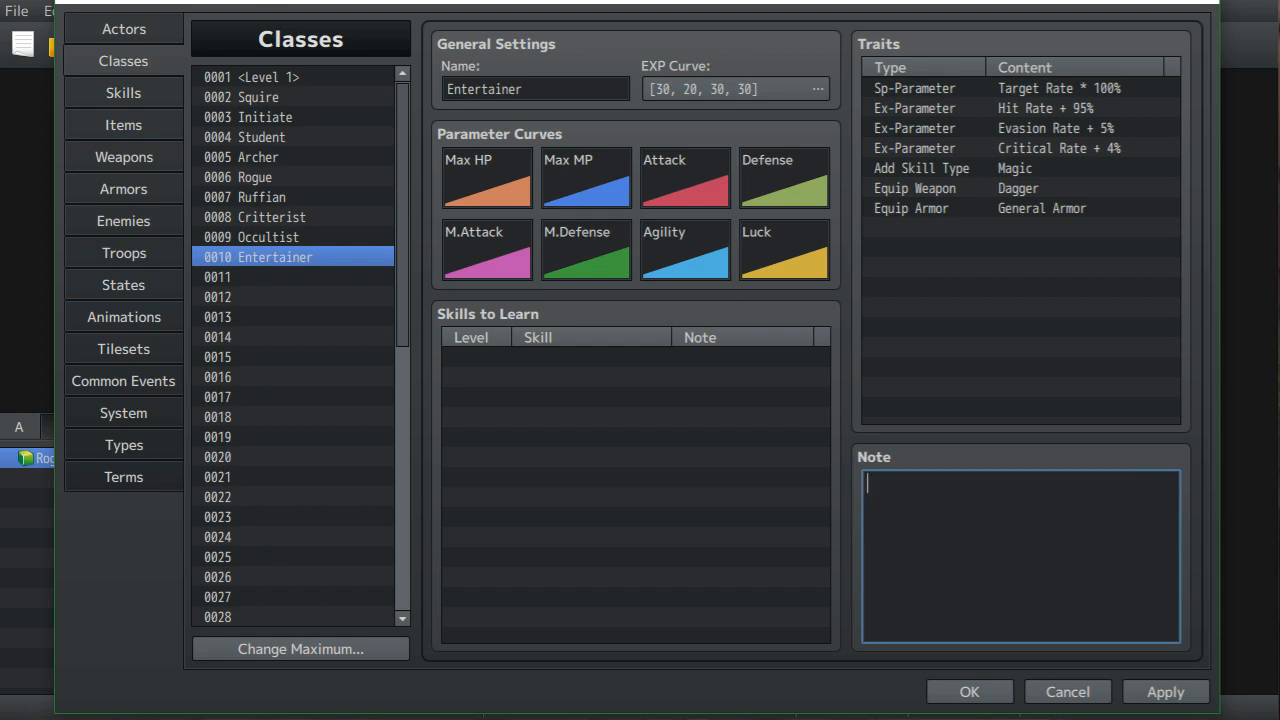
pyautogui.write('First Buff/Debuff cla')
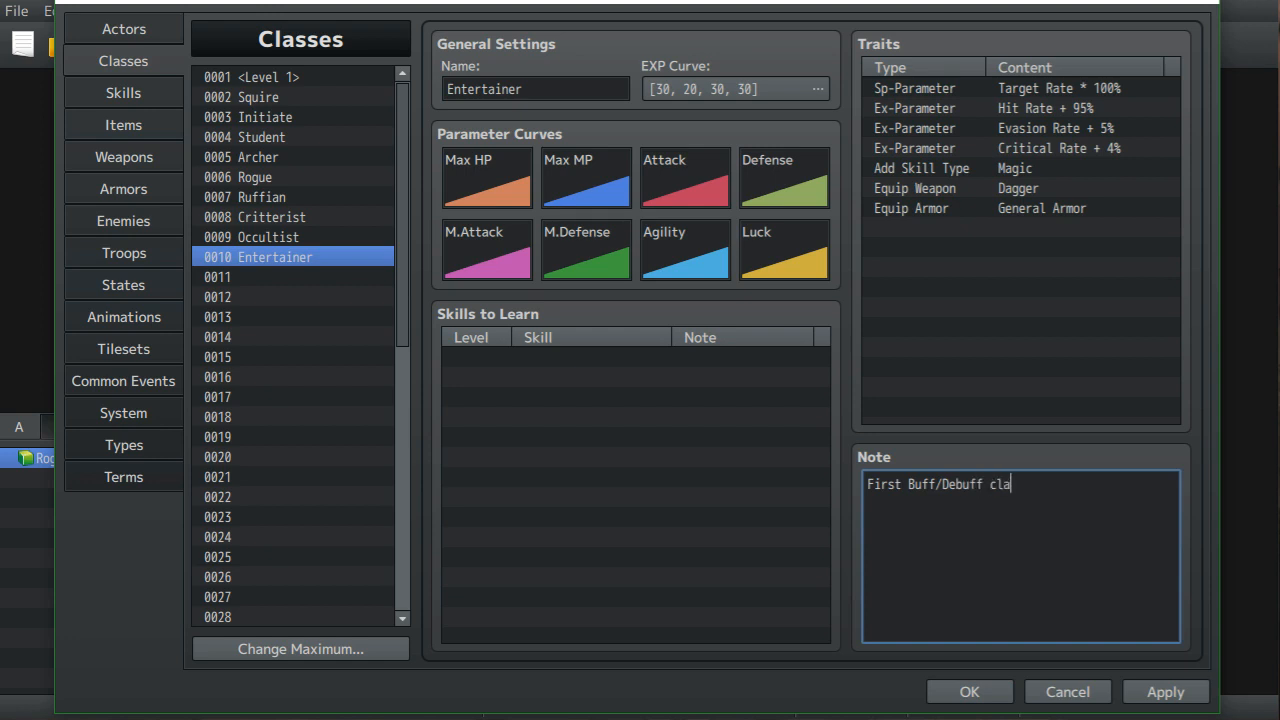
pyautogui.write('ss.')
pyautogui.write('High Speed')
pyautogui.write('Low')
pyautogui.press('BackSpace')
pyautogui.press('BackSpace')
pyautogui.press('BackSpace')
pyautogui.write('Average')
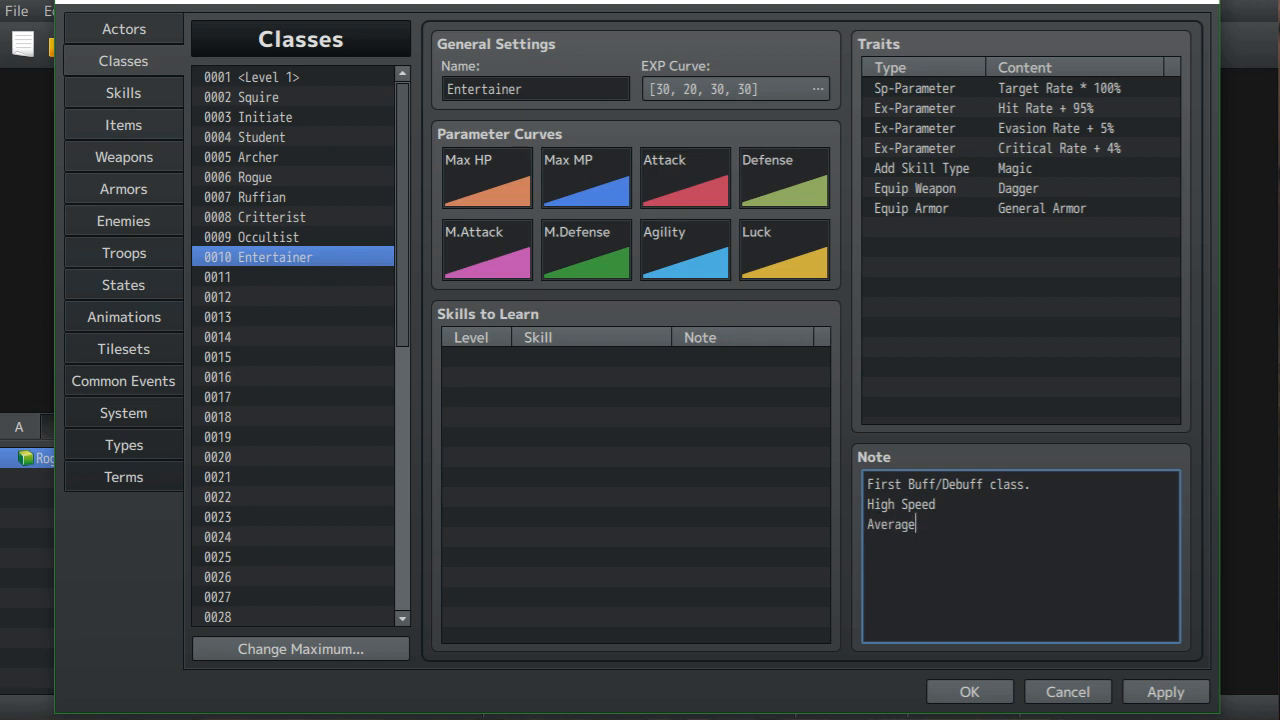
pyautogui.press('BackSpace')
pyautogui.press('BackSpace')
pyautogui.press('BackSpace')
pyautogui.press('BackSpace')
pyautogui.press('BackSpace')
pyautogui.press('BackSpace')
pyautogui.press('BackSpace')
pyautogui.press('BackSpace')
pyautogui.press('BackSpace')
pyautogui.press('BackSpace')
pyautogui.press('BackSpace')
pyautogui.press('BackSpace')
pyautogui.write('Low')
pyautogui.press('BackSpace')
pyautogui.press('BackSpace')
pyautogui.press('BackSpace')
pyautogui.write('peed')
# - Add a third line reading "Low magic attack and defense" to the Entertainer's note
pyautogui.press('Return')
pyautogui.write('Low')
pyautogui.write('magic attack and defense')
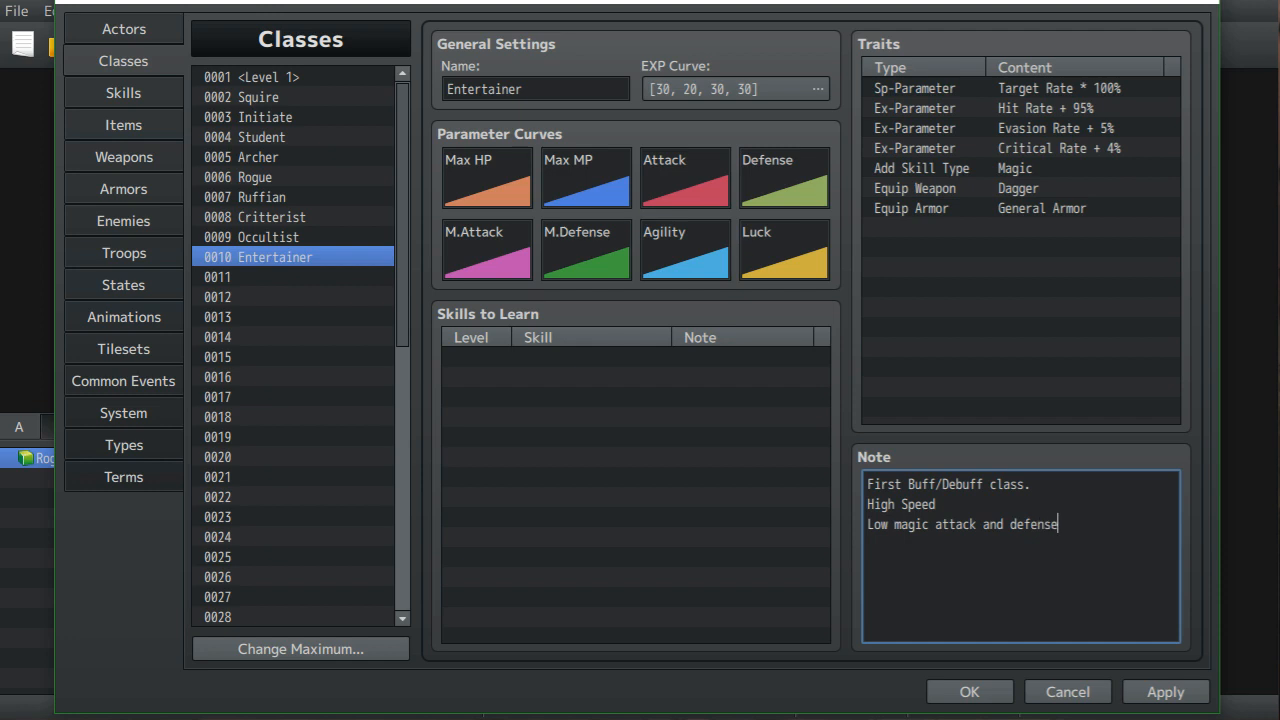
# - Add a fourth line reading "Average Attack and magic defense" to the Entertainer's note
pyautogui.press('Return')
pyautogui.write('Average Defens')
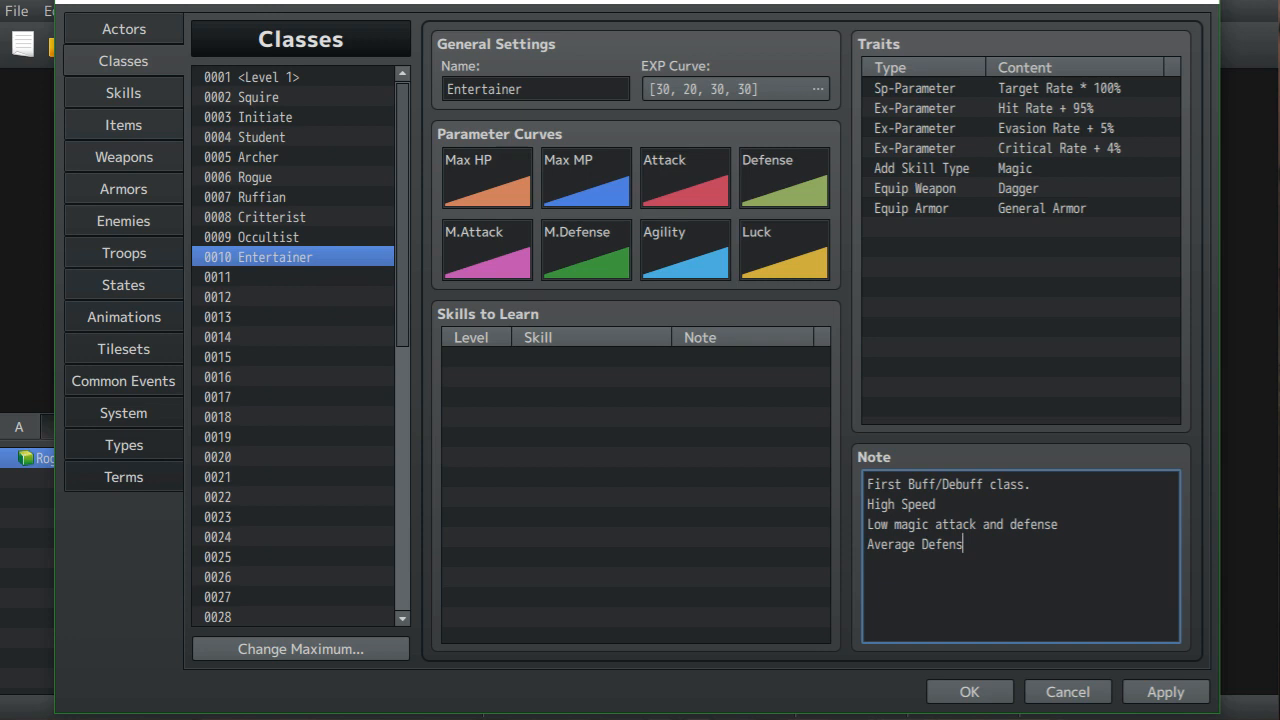
pyautogui.press('BackSpace')
pyautogui.press('BackSpace')
pyautogui.press('BackSpace')
pyautogui.press('BackSpace')
pyautogui.press('BackSpace')
pyautogui.press('BackSpace')
pyautogui.write('Attack and magic defense')
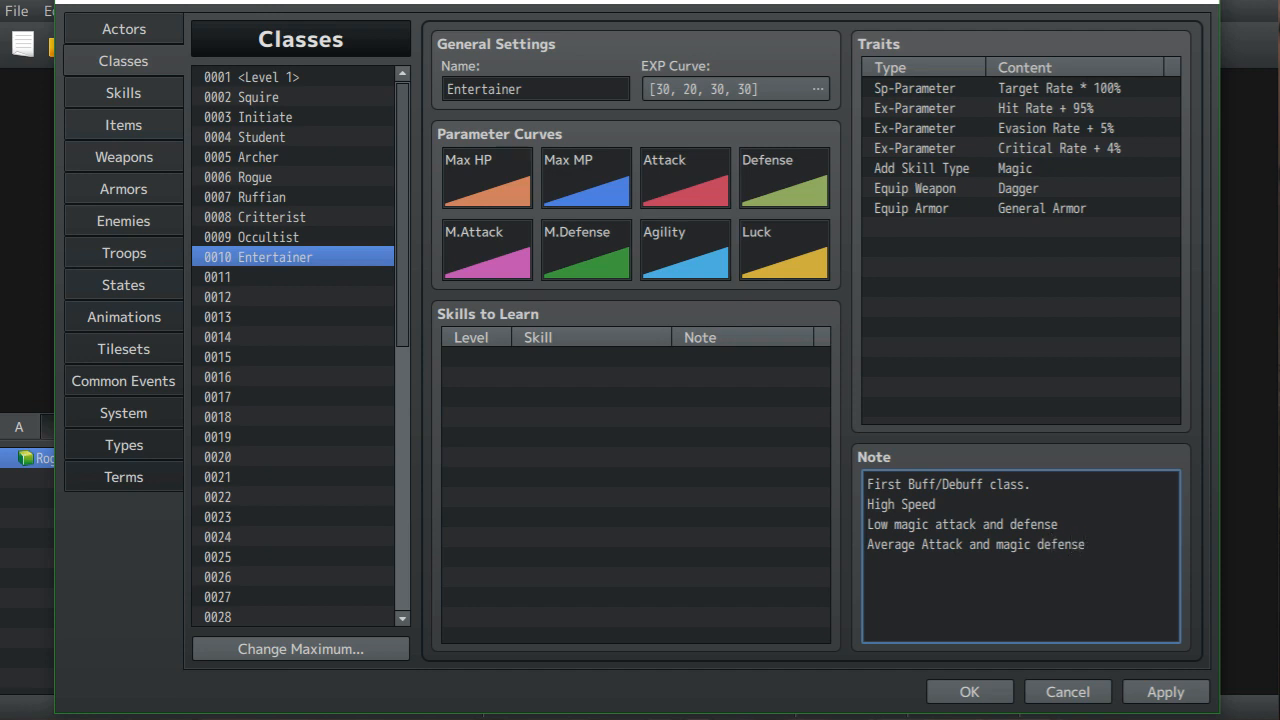
# - Review the notes of the Critterist, Occultist, Ruffian and Entertainer classes
pyautogui.click(272, 217)
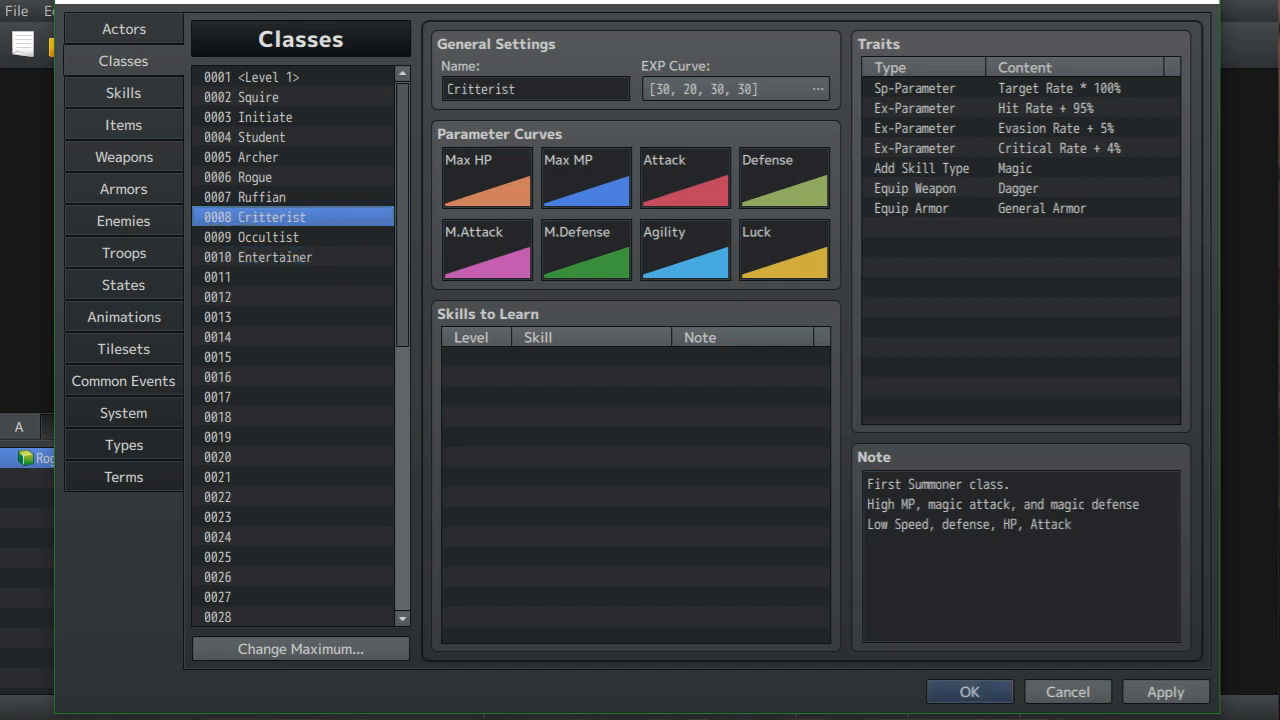
pyautogui.click(272, 237)
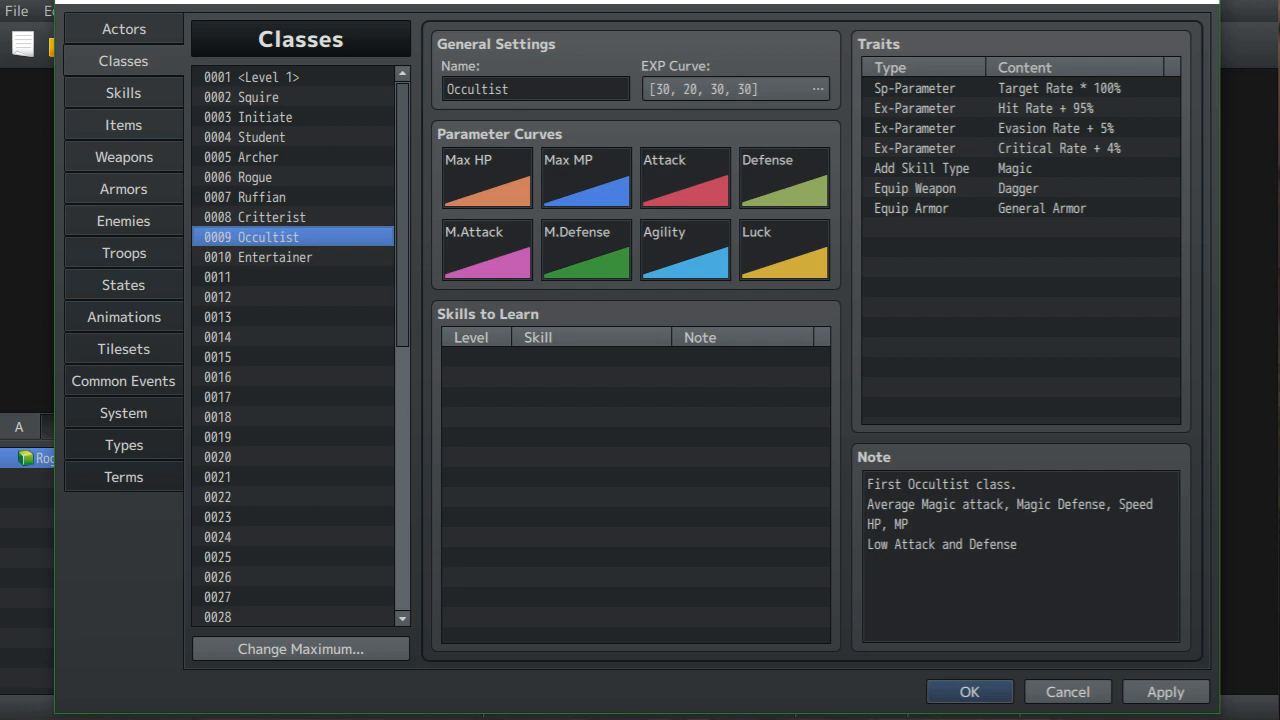
pyautogui.click(272, 197)
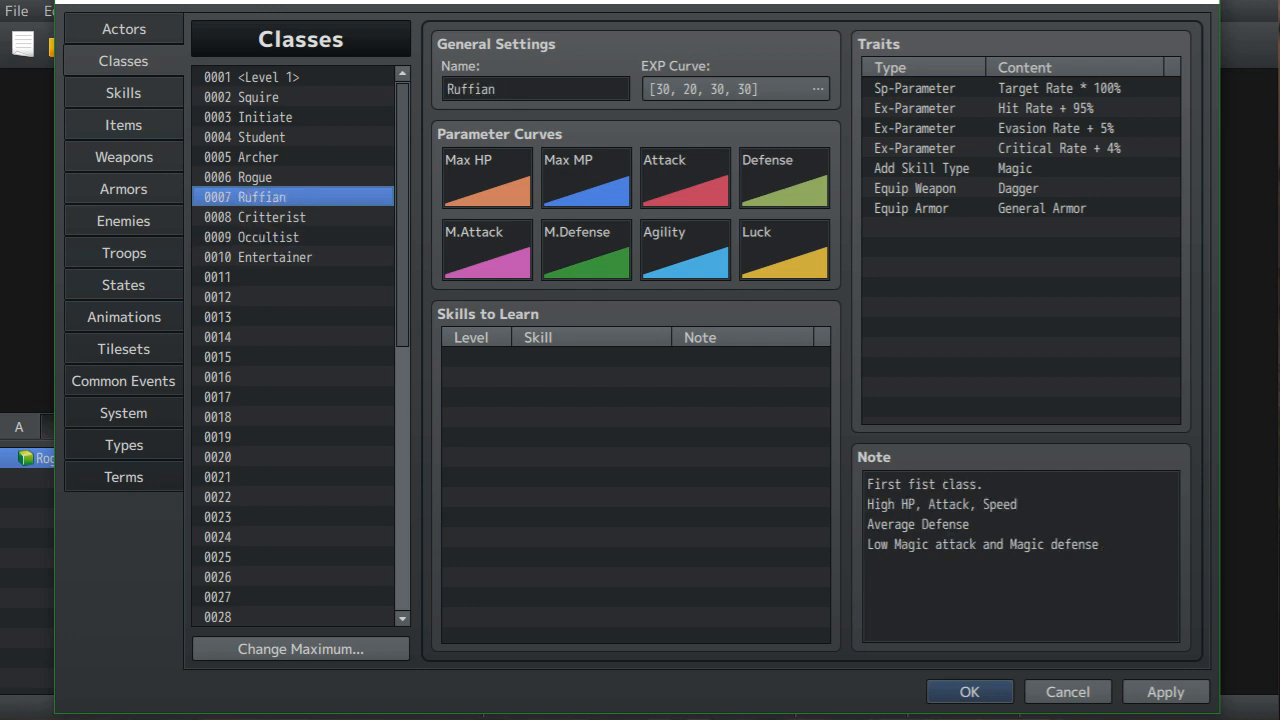
pyautogui.click(272, 257)
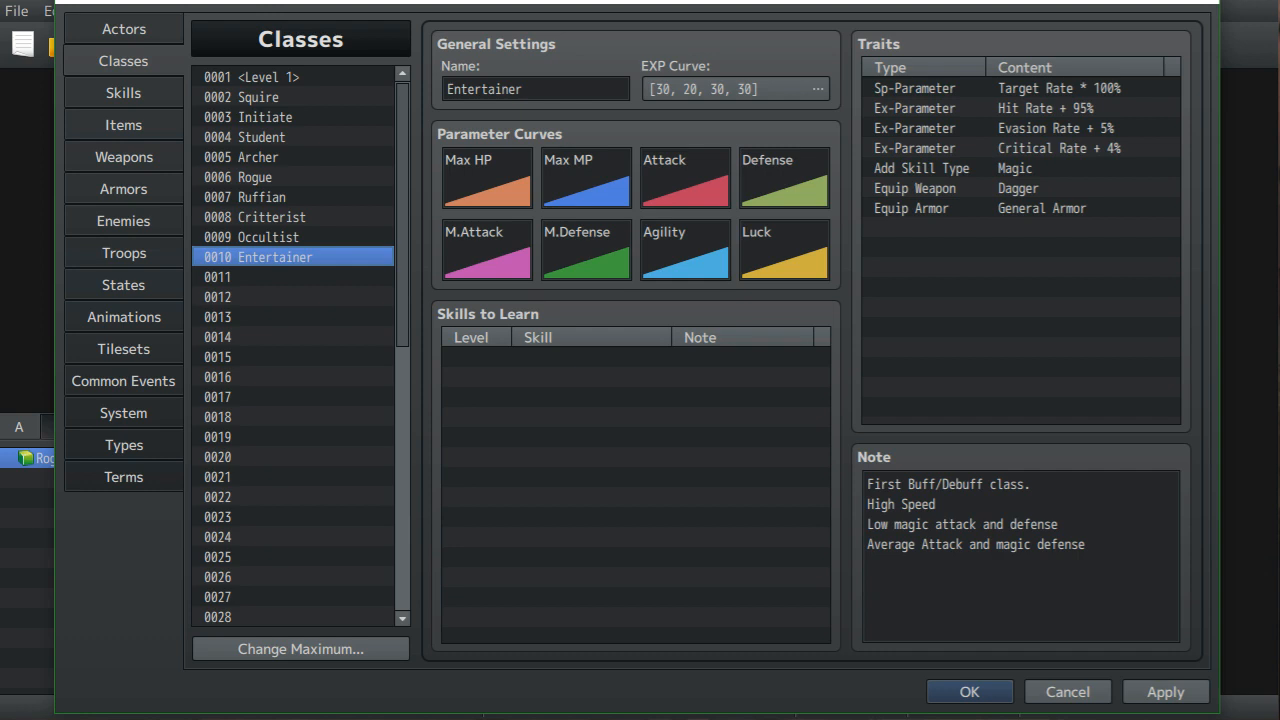
# - Extend the second line of the Entertainer's note to read "High Speed and Mp"
pyautogui.click(1085, 545)
pyautogui.click(1085, 545)
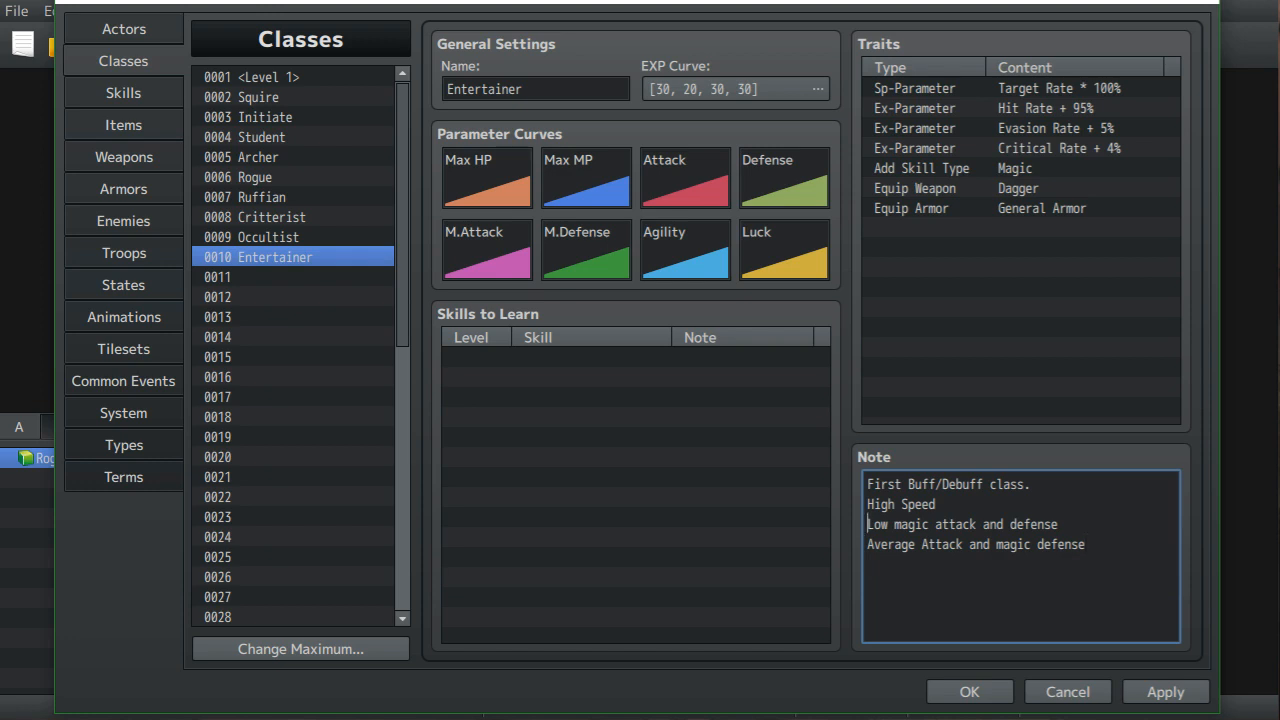
pyautogui.click(888, 504)
pyautogui.press('Right')
pyautogui.press('Right')
pyautogui.press('Right')
pyautogui.press('Right')
pyautogui.press('Right')
pyautogui.write('Mp')
pyautogui.write(' and')
# - Change the fourth line of the Entertainer's note to "Average HP, Attack, and magic defense"
pyautogui.press('Down')
pyautogui.press('Left')
pyautogui.press('Left')
pyautogui.press('Left')
pyautogui.press('Left')
pyautogui.write('HP,')
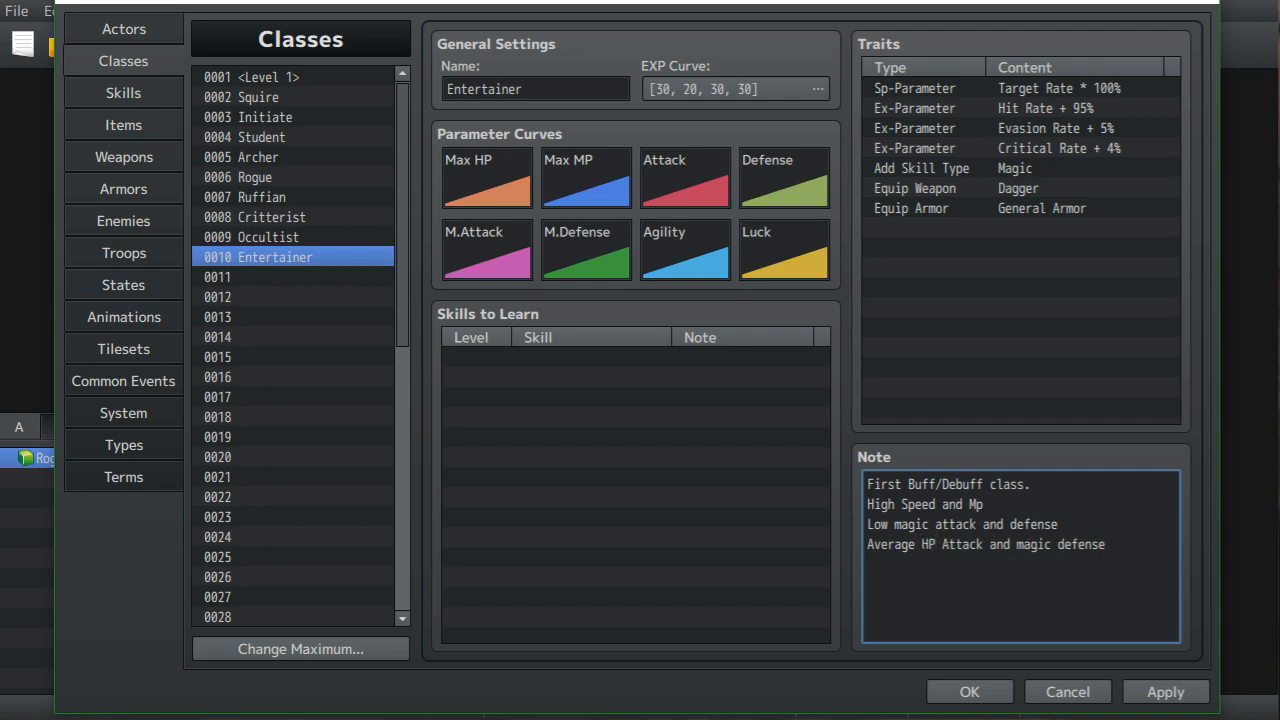
pyautogui.press('Right')
pyautogui.press('Right')
pyautogui.press('Right')
pyautogui.press('Right')
pyautogui.press('Right')
pyautogui.press('Right')
pyautogui.write(',')
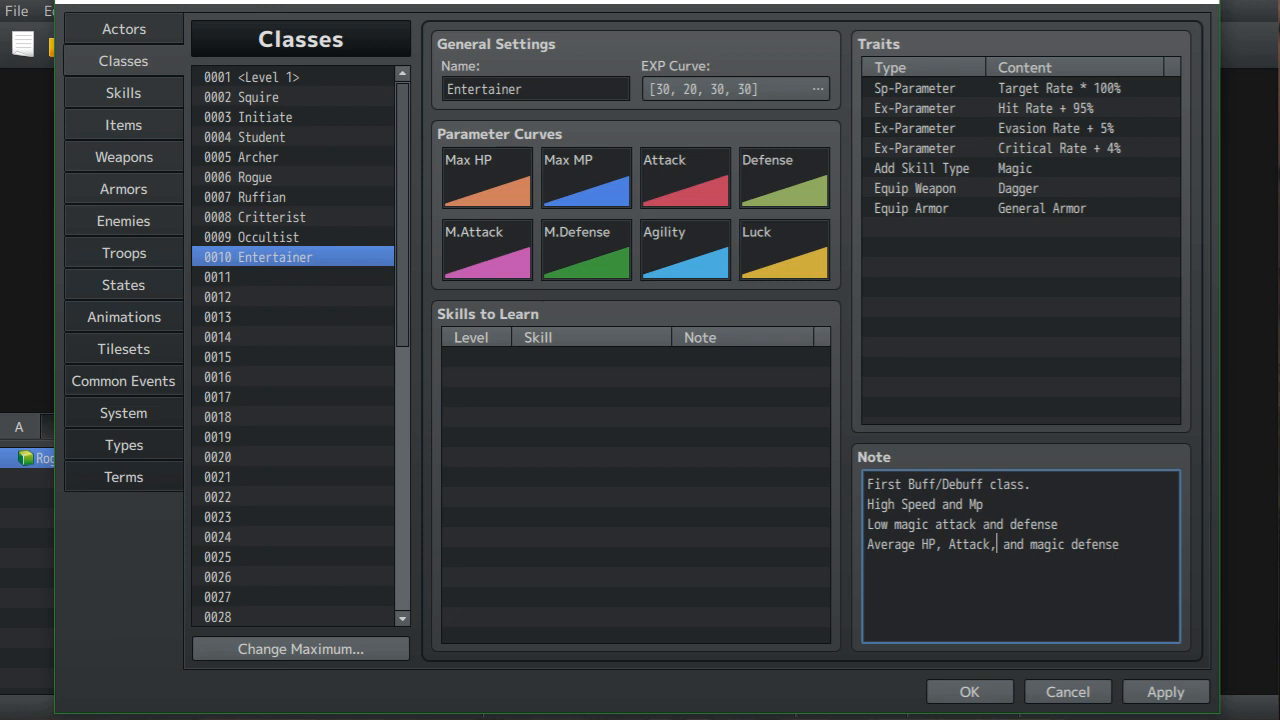
# - Name class 0011 "Fool" and begin its note with "First Gambler class."
pyautogui.click(265, 277)
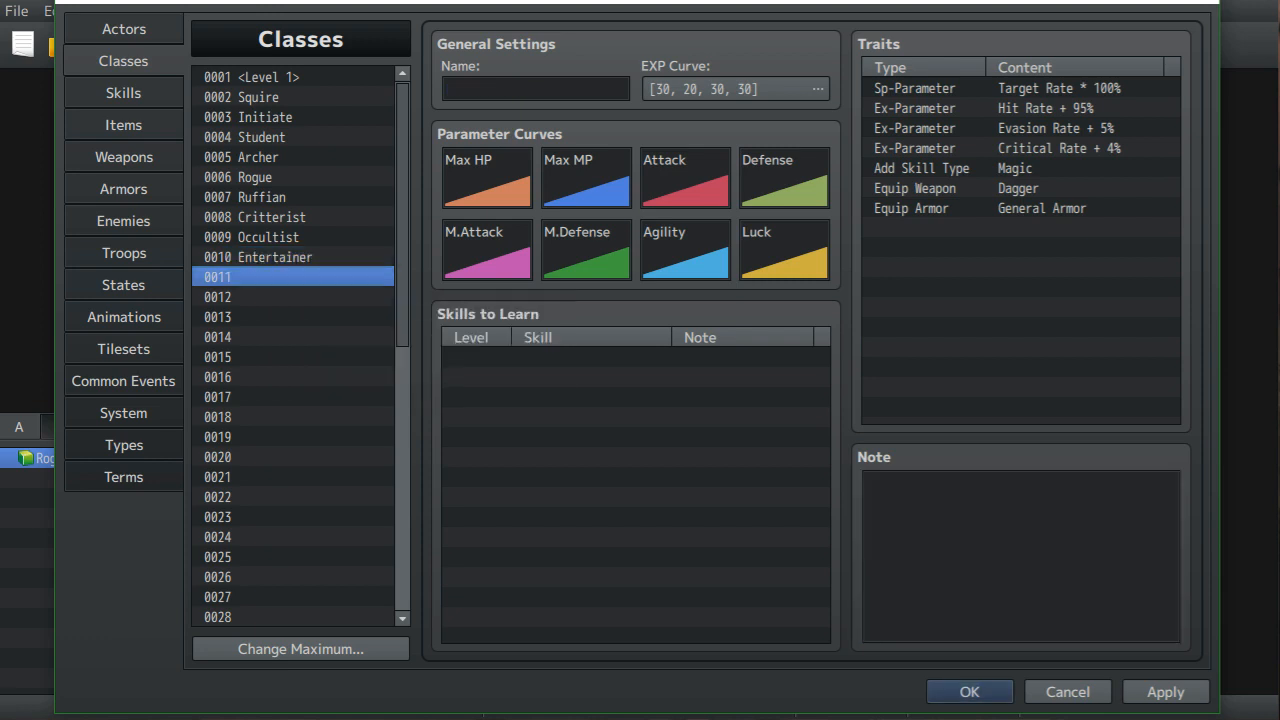
pyautogui.click(536, 89)
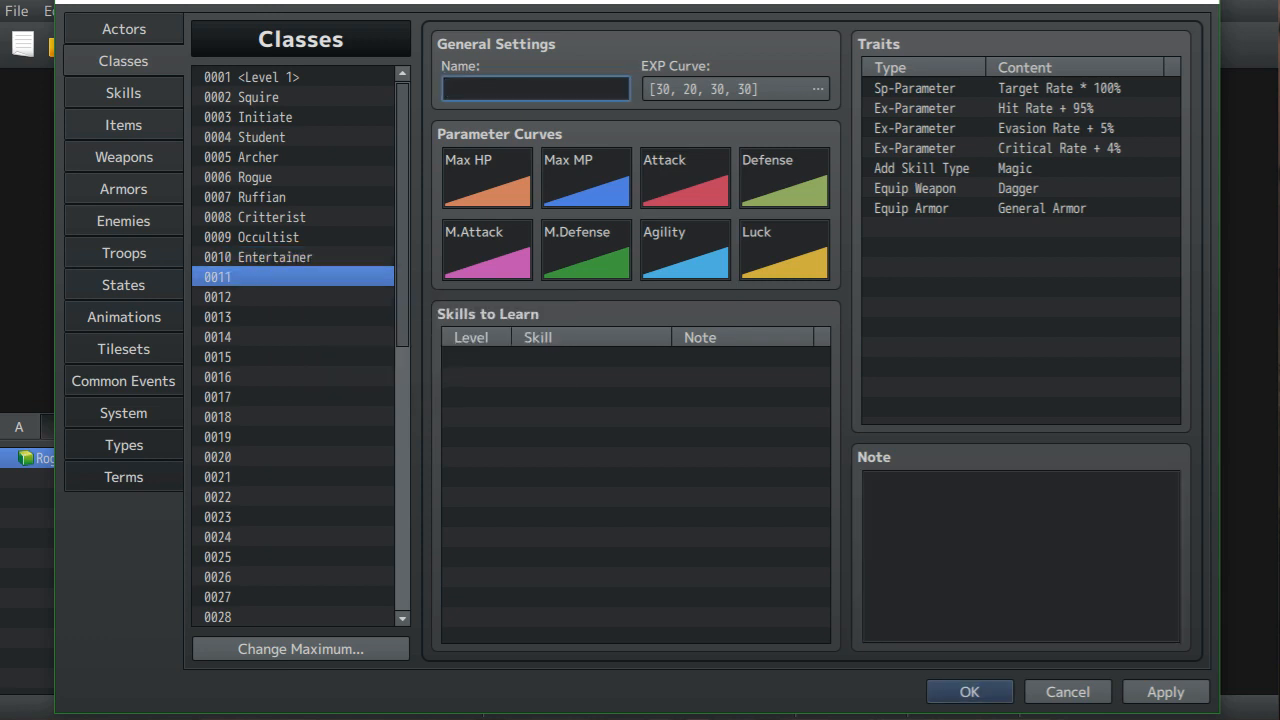
pyautogui.write('Fool')
pyautogui.click(1020, 556)
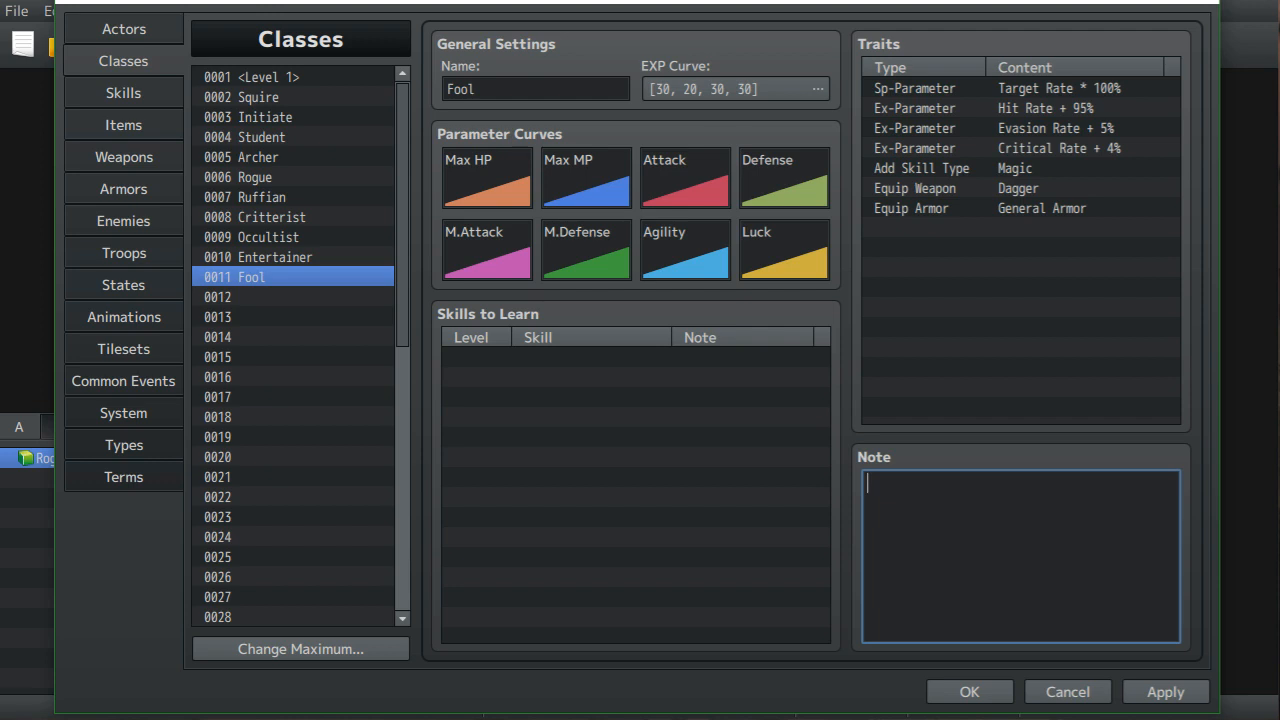
pyautogui.write('First Gambler class')
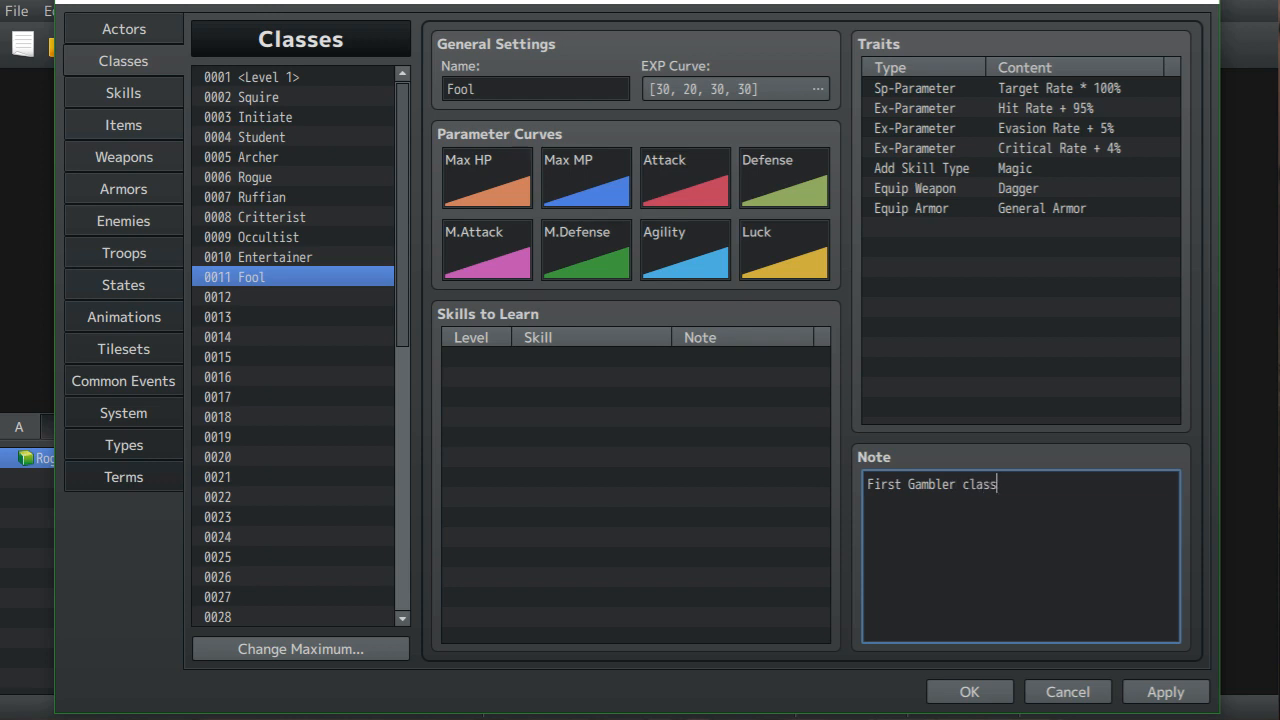
pyautogui.write('.')
# - Add a second line reading "Average All stats" to the Fool's note
pyautogui.press('Return')
pyautogui.write('Average')
pyautogui.write('Eve')
pyautogui.press('BackSpace')
pyautogui.press('BackSpace')
pyautogui.press('BackSpace')
pyautogui.write('all')
pyautogui.press('BackSpace')
pyautogui.press('BackSpace')
pyautogui.press('BackSpace')
pyautogui.press('BackSpace')
pyautogui.write('All stats')
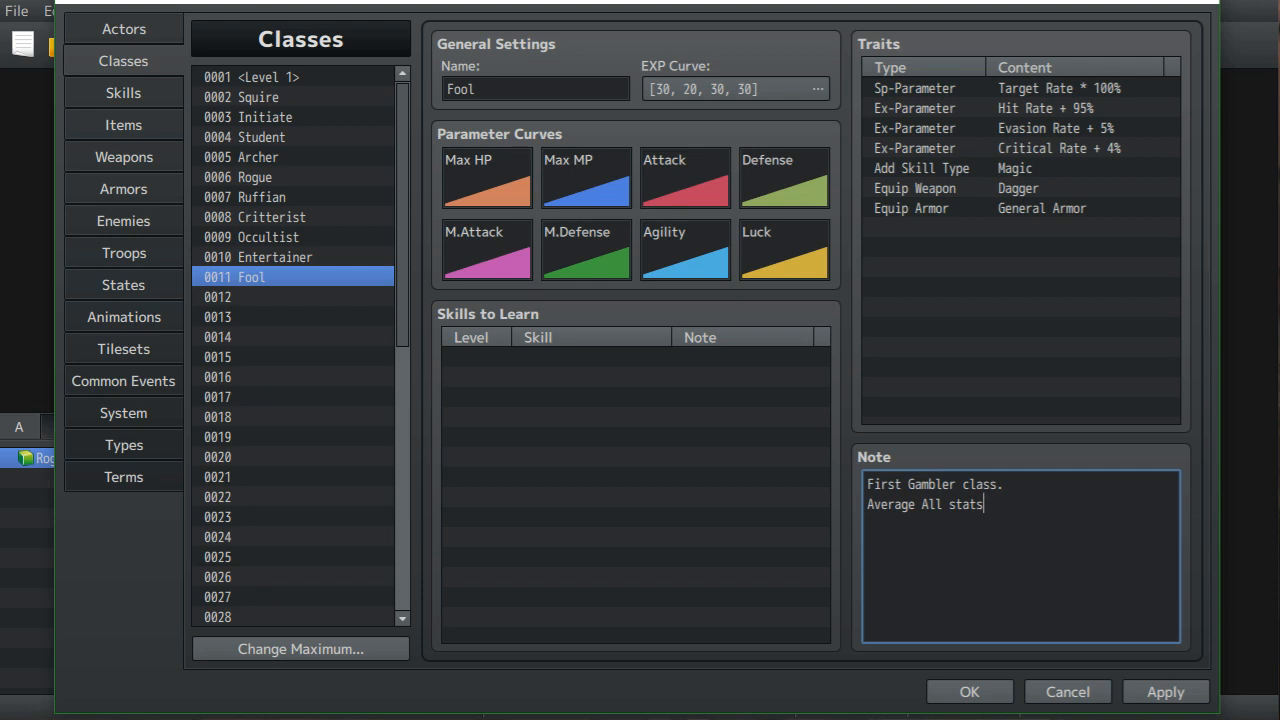
# - Name class 0012 "<Level 2>" as the divider for the second-level classes
pyautogui.click(266, 317)
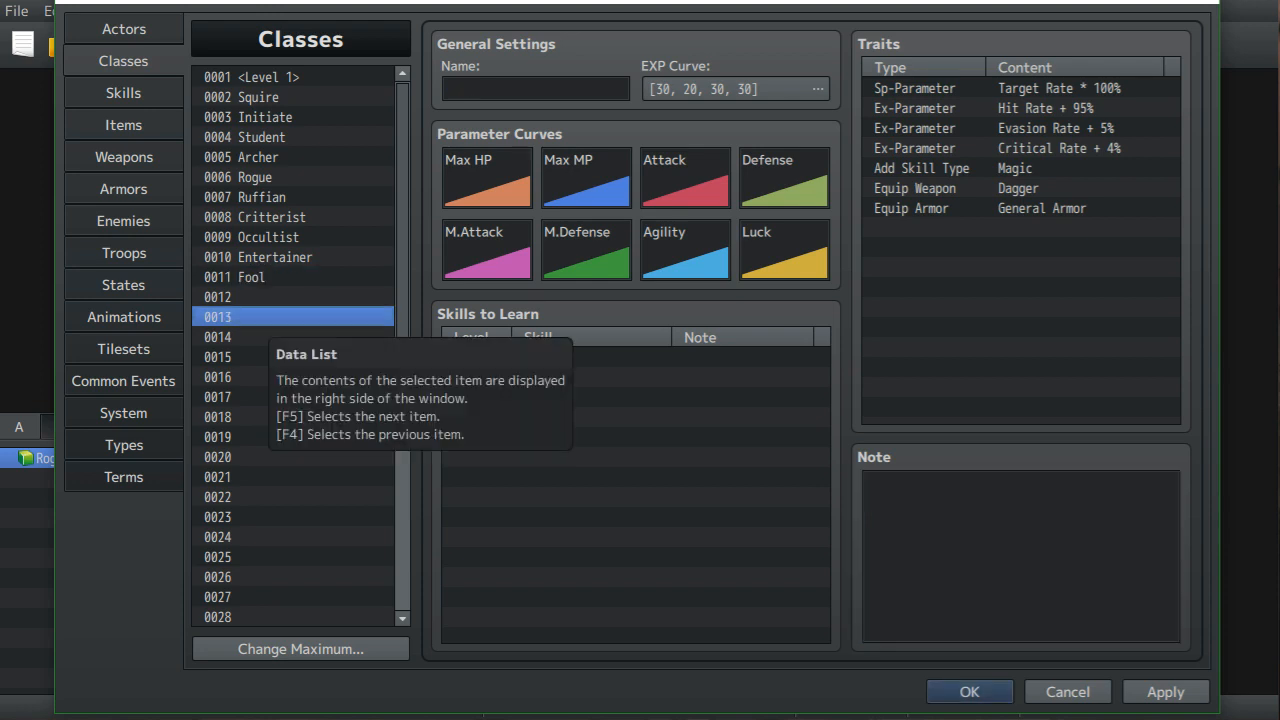
pyautogui.click(266, 297)
pyautogui.click(536, 89)
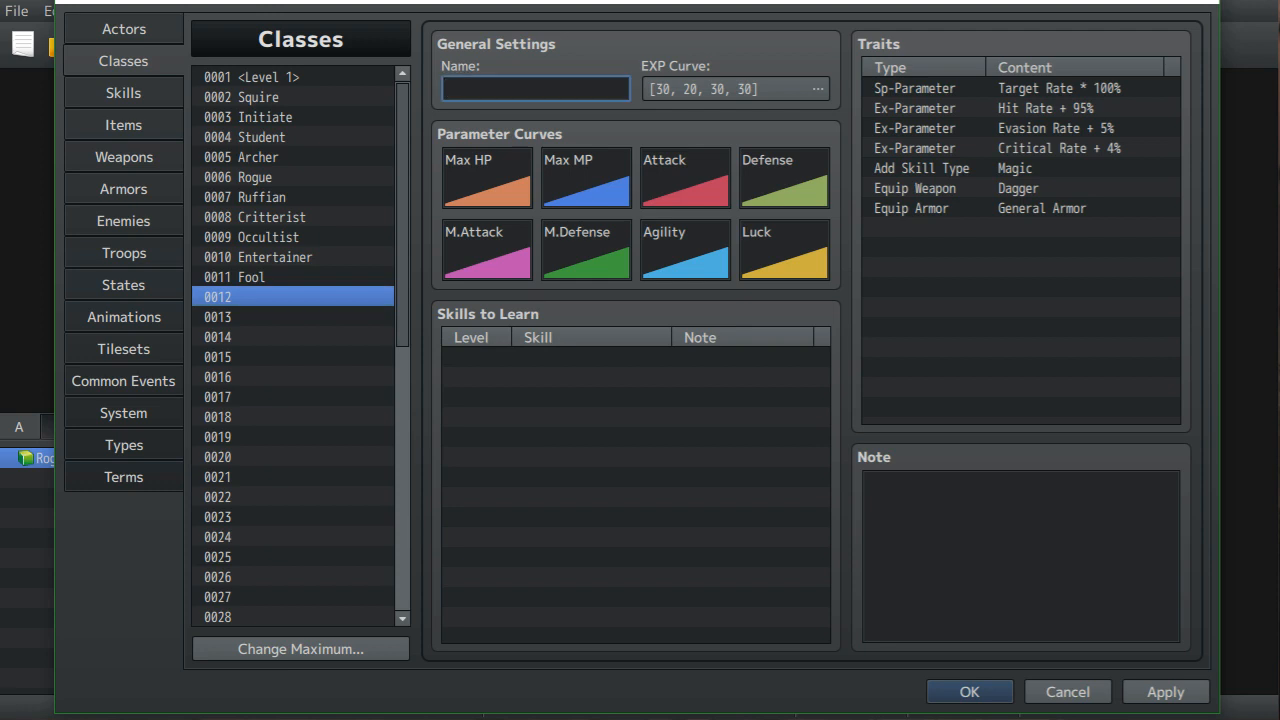
pyautogui.write('<Level 2>')
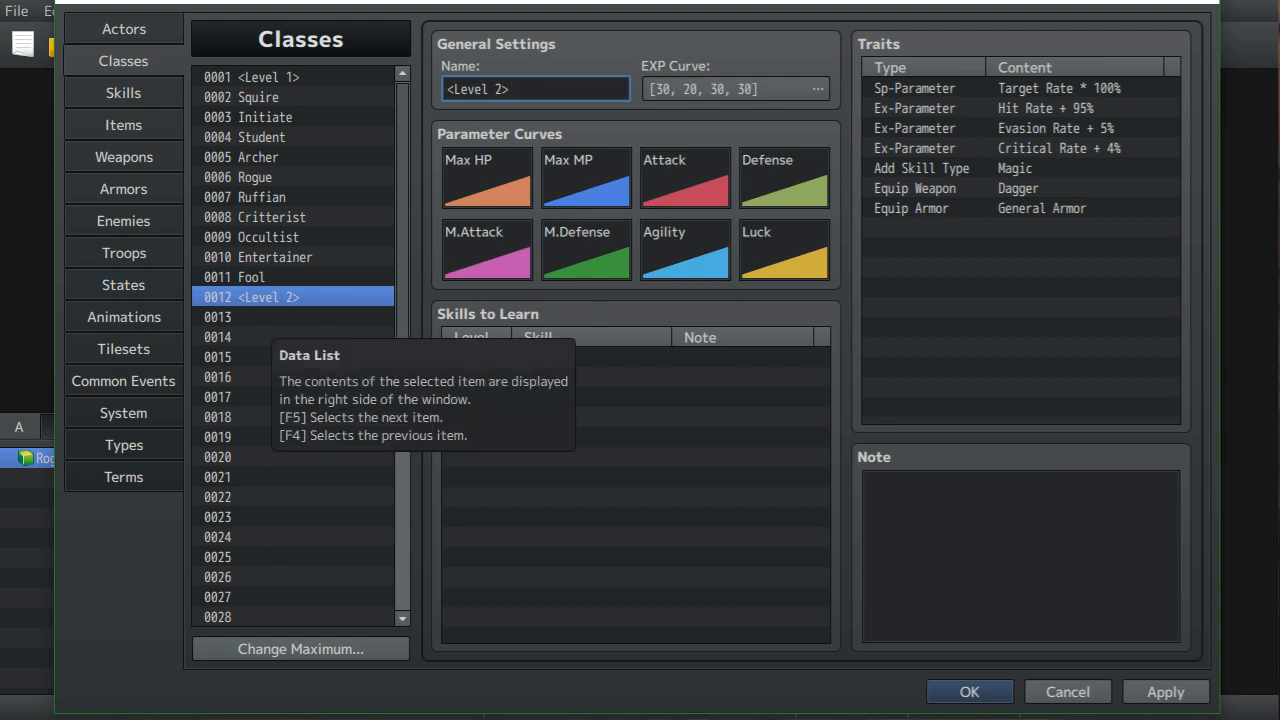
# - Name class 0013 "Knight" and begin its note with "Second level Squire class."
pyautogui.click(269, 318)
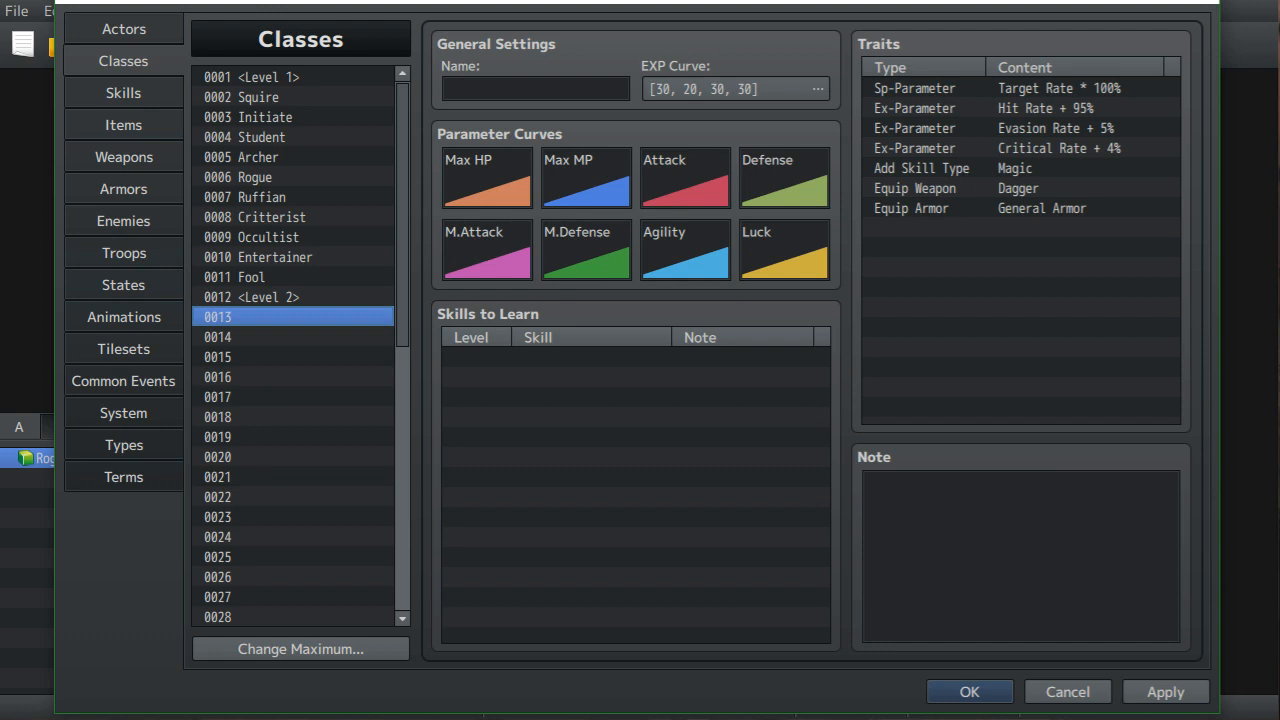
pyautogui.click(535, 89)
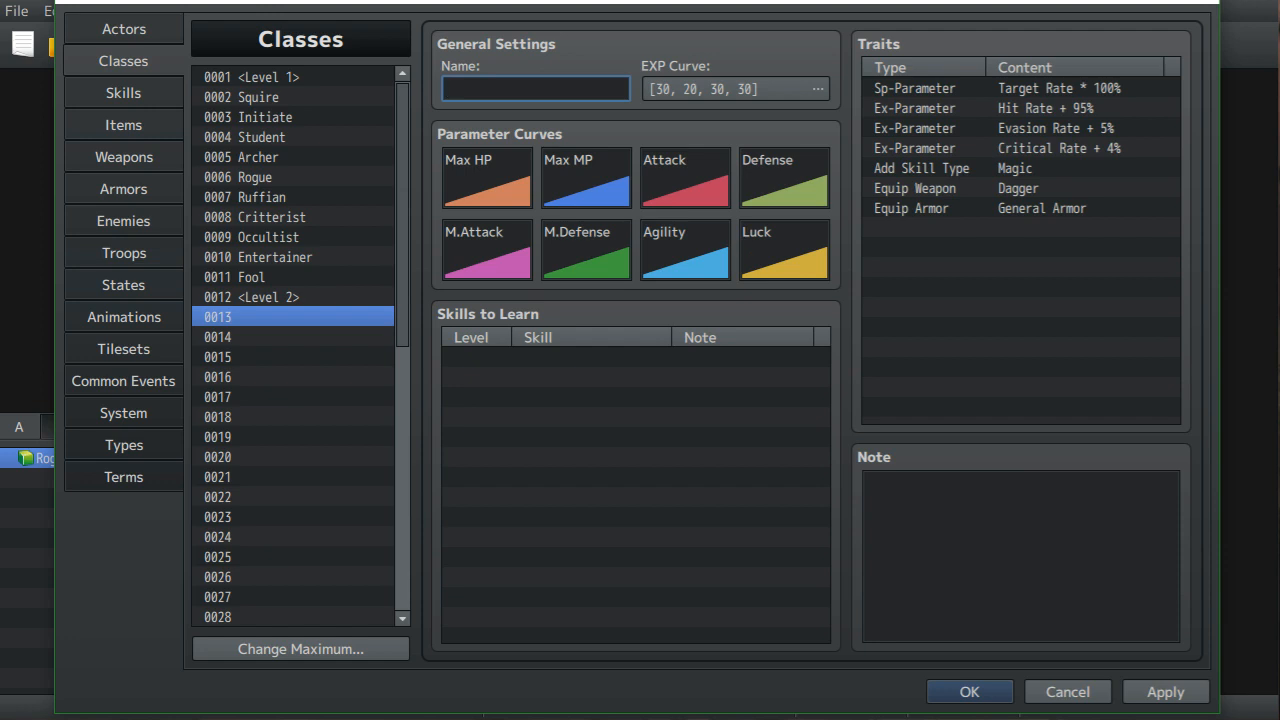
pyautogui.write('Knight')
pyautogui.click(1020, 556)
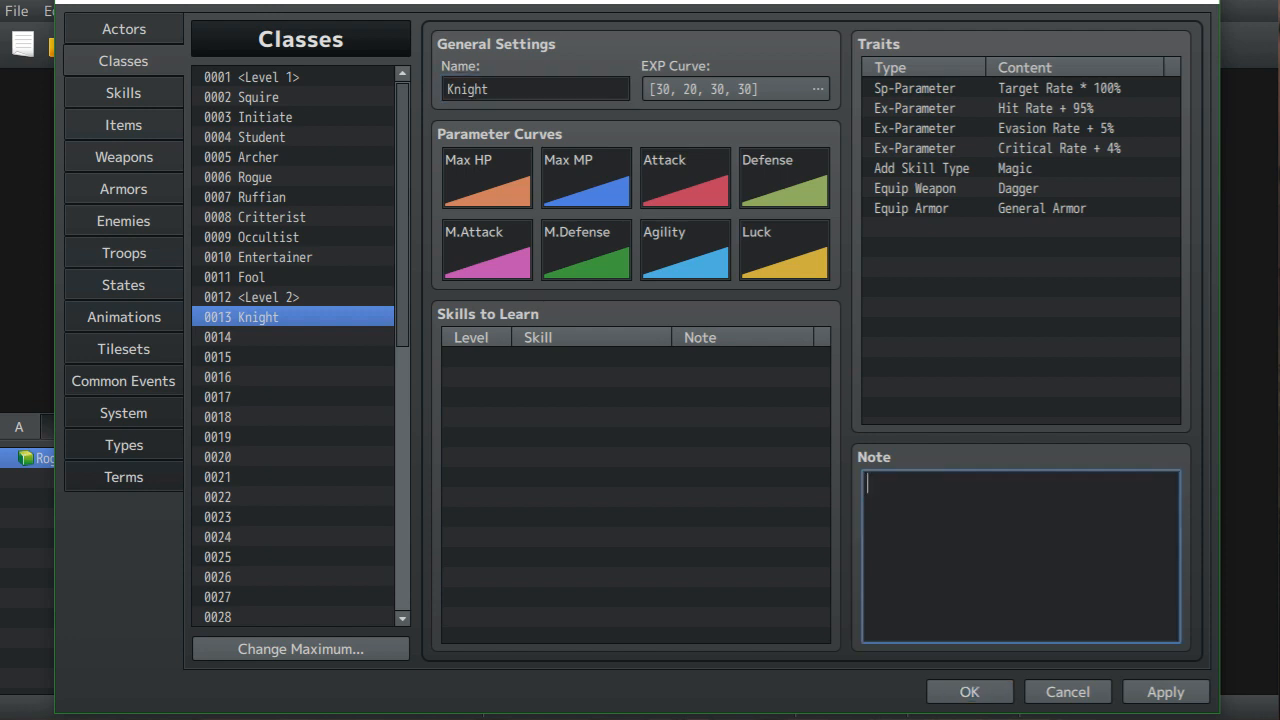
pyautogui.write('Second level S')
pyautogui.write('re class')
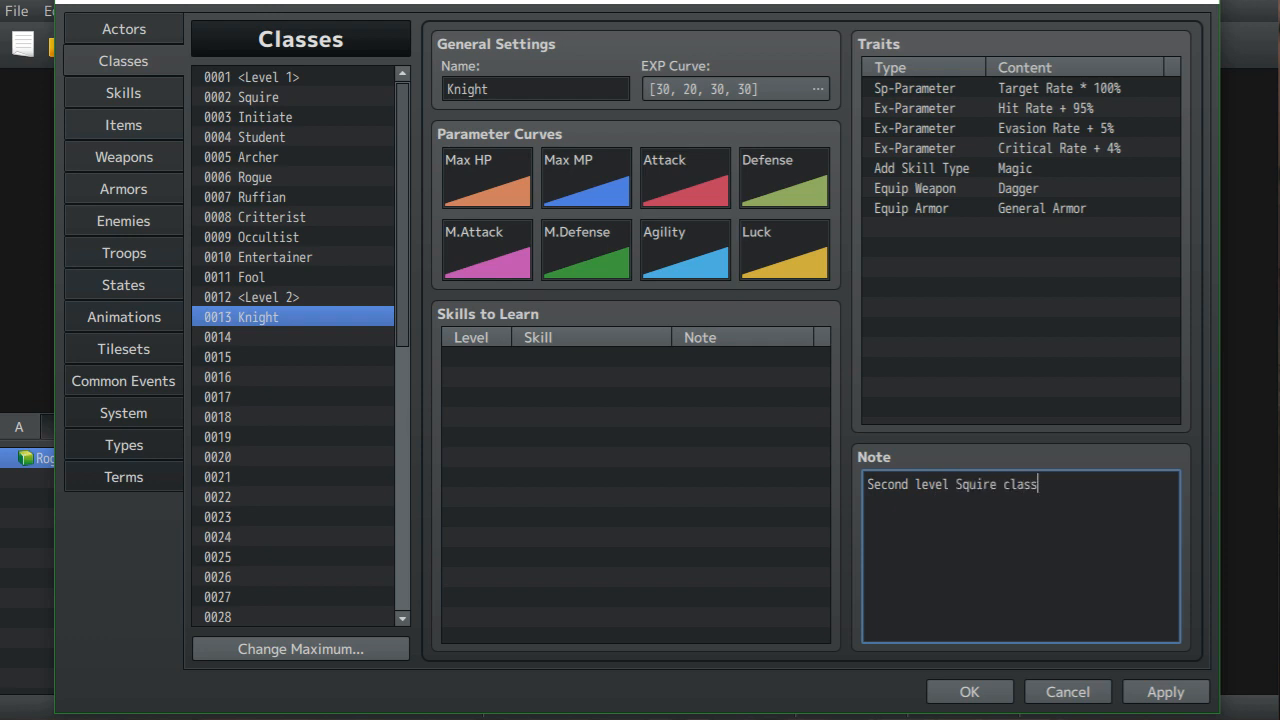
pyautogui.write('.')
pyautogui.press('Return')
# - Copy the three stat lines of the Squire's note into the Knight's note below its first line
pyautogui.click(258, 97)
pyautogui.moveTo(956, 544); pyautogui.dragTo(867, 504)
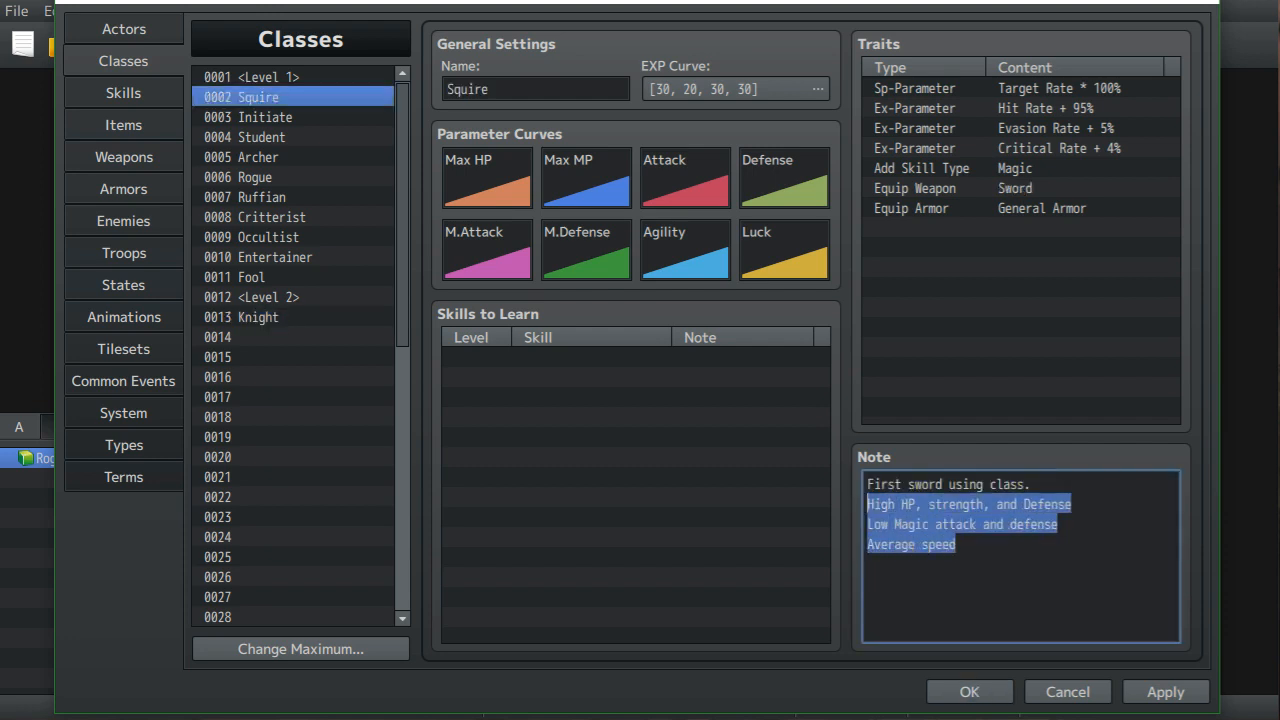
pyautogui.rightClick(905, 502)
pyautogui.click(950, 538)
pyautogui.click(258, 317)
pyautogui.tripleClick(955, 484)
pyautogui.click(1045, 484)
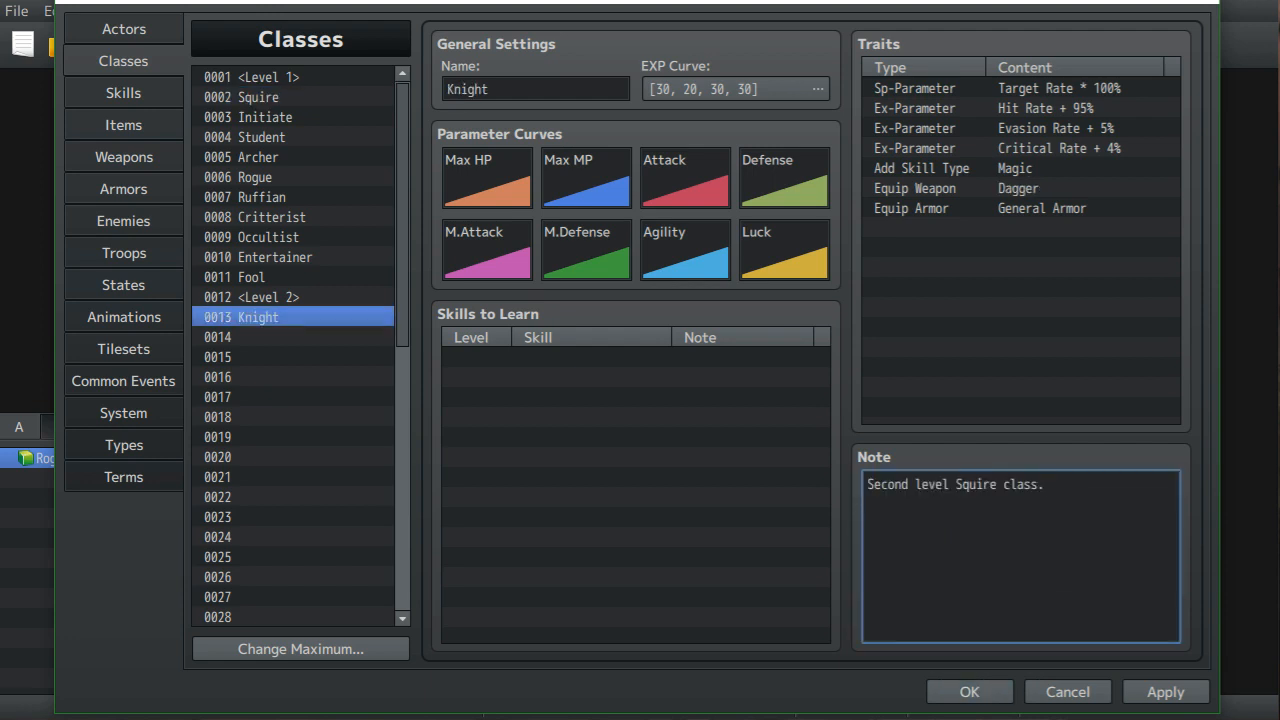
pyautogui.press('Return')
pyautogui.rightClick(935, 535)
pyautogui.click(975, 596)
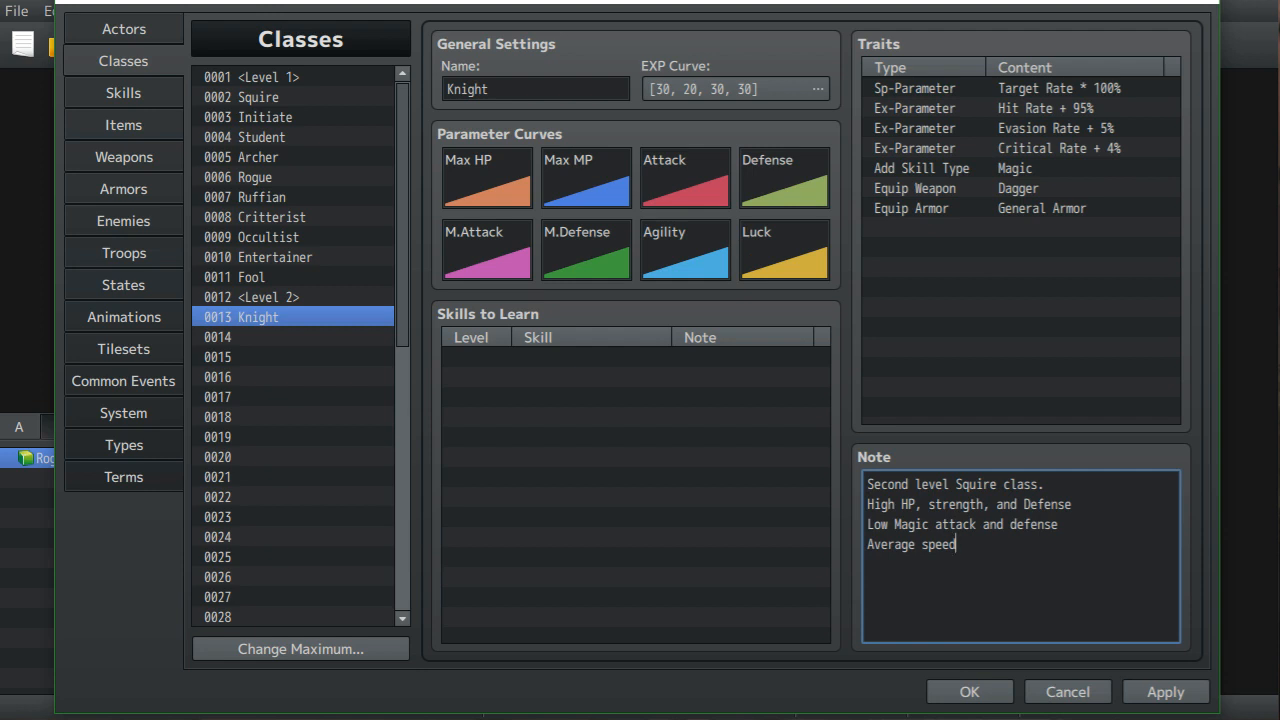
# - Delete the "Average speed" line from the Knight's note
pyautogui.hotkey('shift', 'Left')
pyautogui.hotkey('shift', 'Left')
pyautogui.hotkey('shift', 'Left')
pyautogui.hotkey('shift', 'Left')
pyautogui.hotkey('shift', 'Left')
pyautogui.hotkey('shift', 'Left')
pyautogui.hotkey('shift', 'Left')
pyautogui.hotkey('shift', 'Left')
pyautogui.hotkey('shift', 'Left')
pyautogui.hotkey('shift', 'Left')
pyautogui.hotkey('shift', 'Left')
pyautogui.hotkey('shift', 'Left')
pyautogui.hotkey('shift', 'Left')
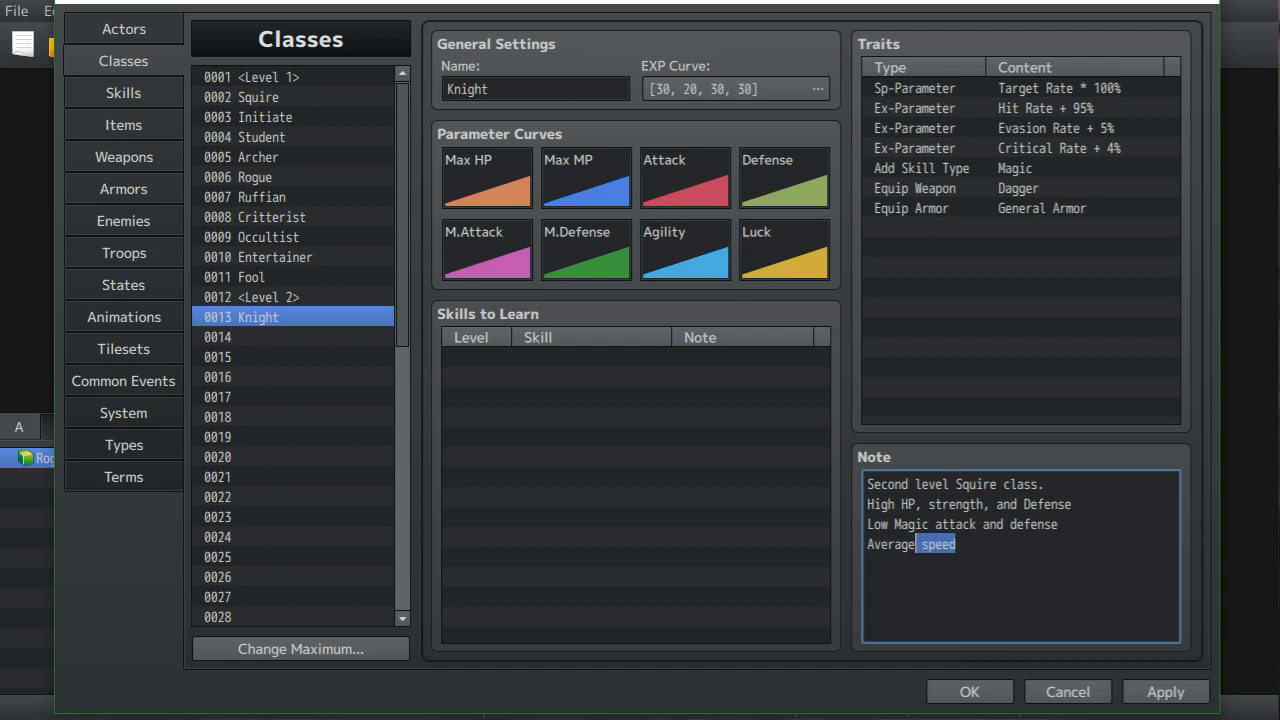
pyautogui.press('BackSpace')
# - Rewrite the third line of the Knight's note as "Low Magic attack, Magic defense, and Speed"
pyautogui.press('Up')
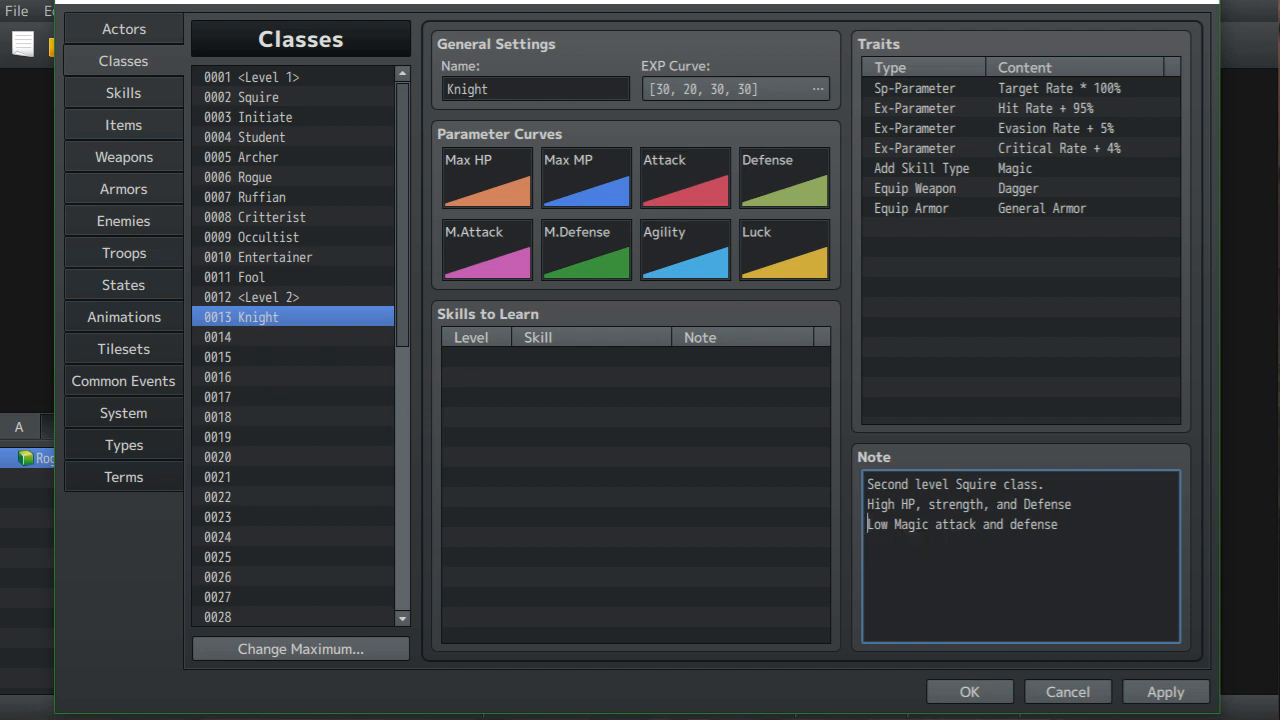
pyautogui.press('Right')
pyautogui.press('Right')
pyautogui.press('Right')
pyautogui.press('Right')
pyautogui.press('Right')
pyautogui.press('Right')
pyautogui.press('Right')
pyautogui.press('Right')
pyautogui.press('Right')
pyautogui.press('Right')
pyautogui.press('Right')
pyautogui.press('Right')
pyautogui.press('Right')
pyautogui.press('Right')
pyautogui.press('Right')
pyautogui.press('Right')
pyautogui.press('Right')
pyautogui.press('Right')
pyautogui.press('Right')
pyautogui.press('Right')
pyautogui.write('Speed')
pyautogui.press('BackSpace')
pyautogui.press('BackSpace')
pyautogui.press('BackSpace')
pyautogui.press('BackSpace')
pyautogui.press('BackSpace')
pyautogui.write(', Magic')
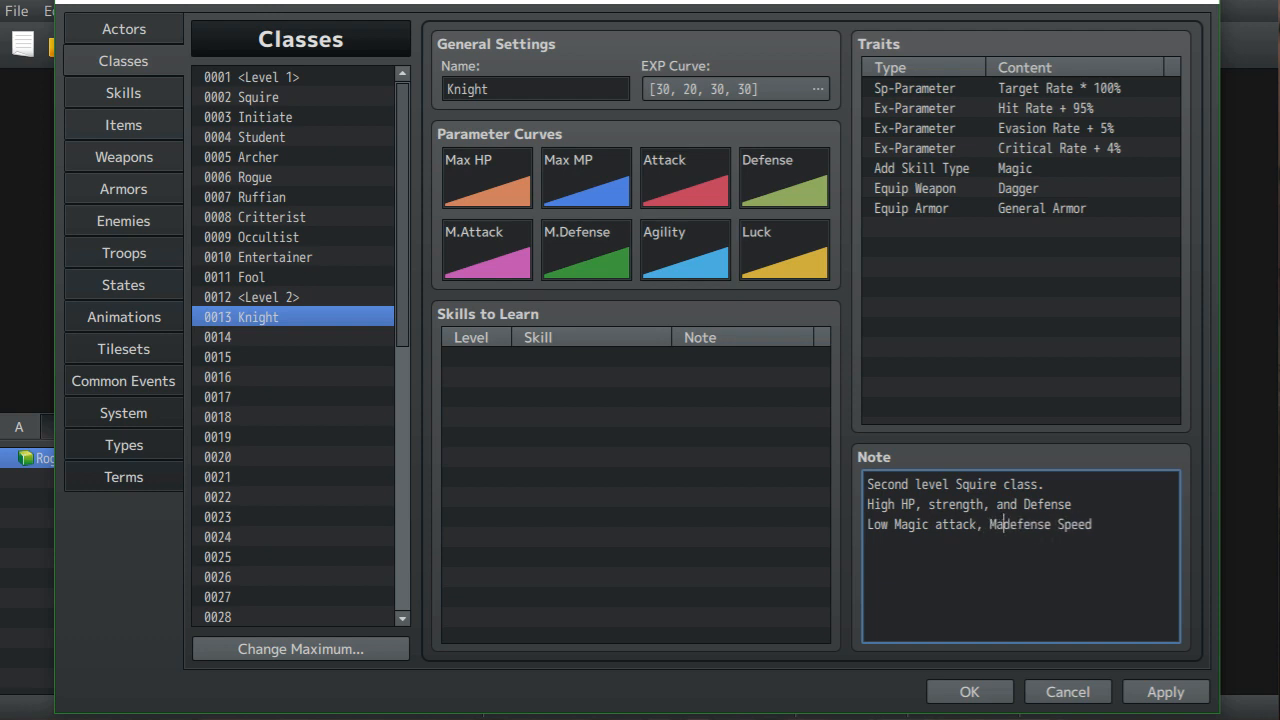
pyautogui.press('Right')
pyautogui.press('Right')
pyautogui.press('Right')
pyautogui.press('Right')
pyautogui.press('Right')
pyautogui.press('Right')
pyautogui.press('Right')
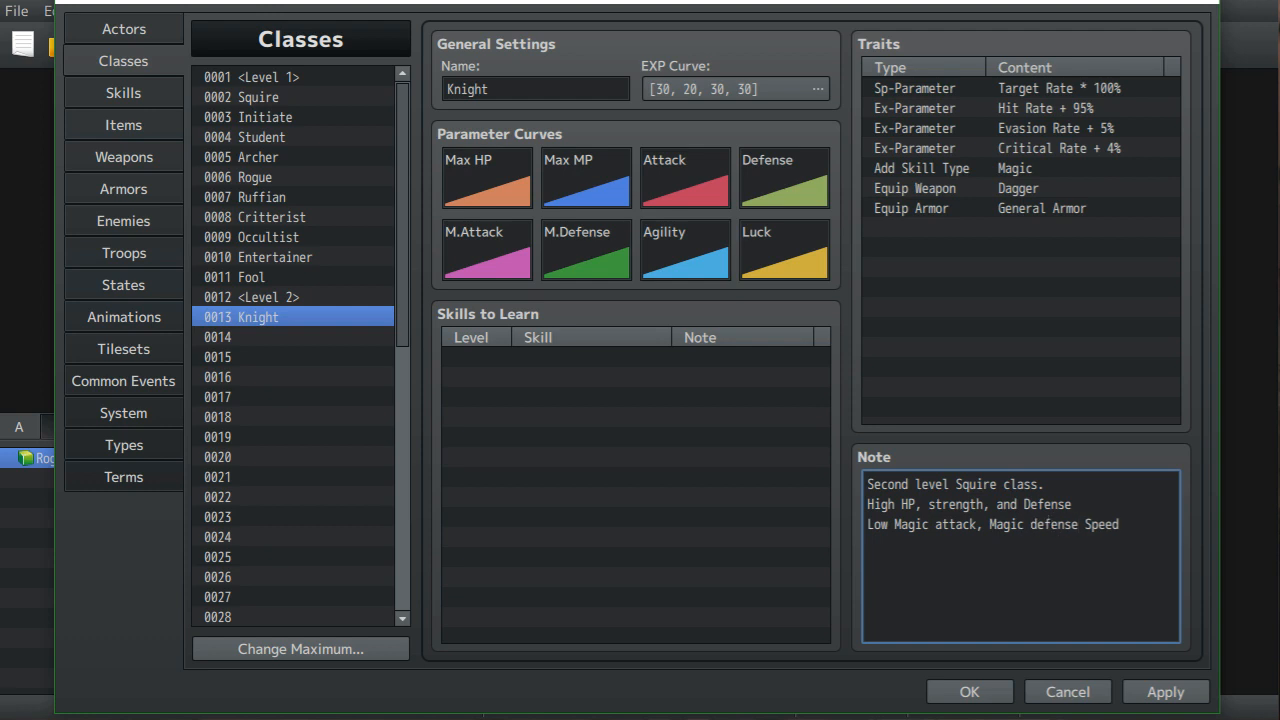
pyautogui.write(', and')
# - Name class 0014 "Blader" and start editing its note
pyautogui.click(293, 337)
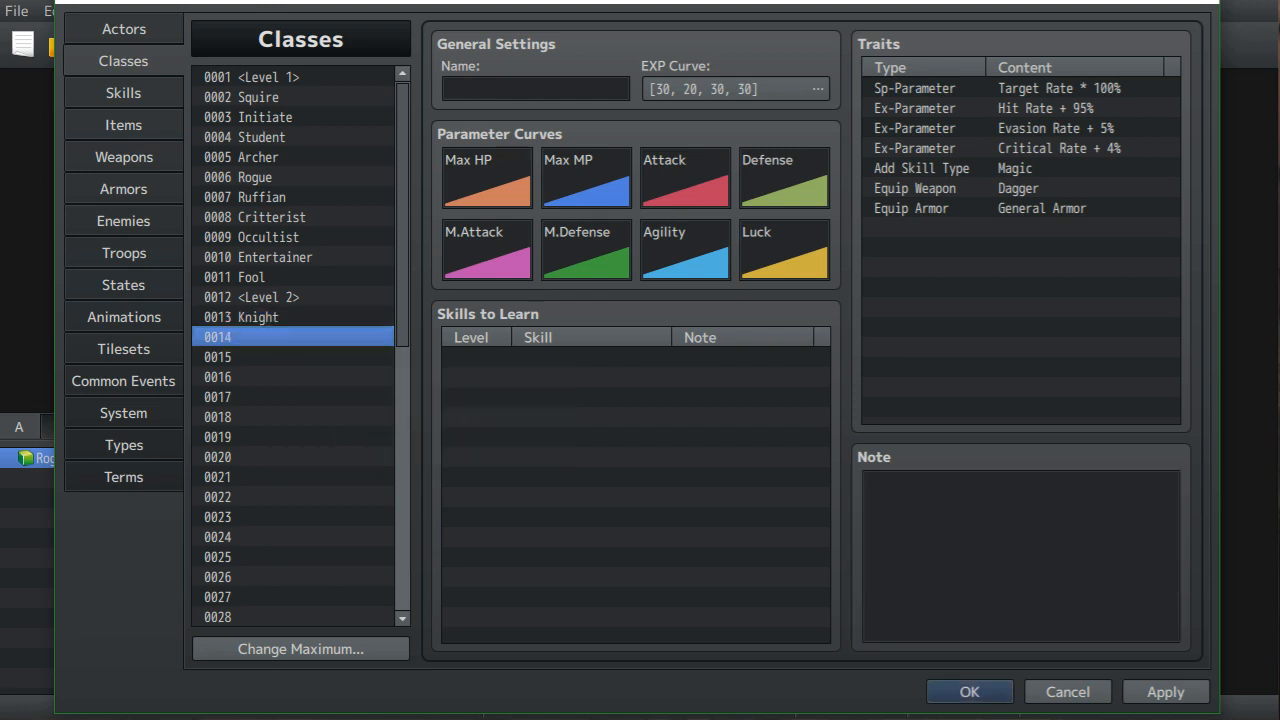
pyautogui.click(536, 89)
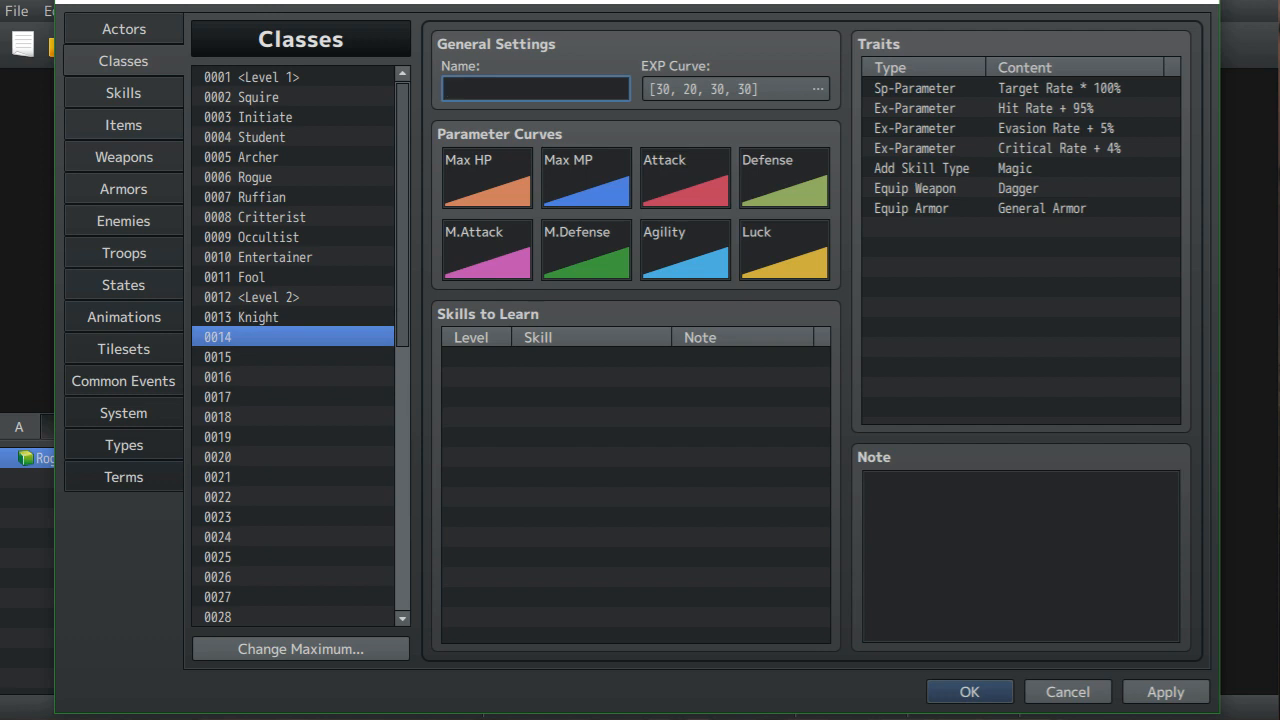
pyautogui.write('Blader')
pyautogui.click(1020, 556)
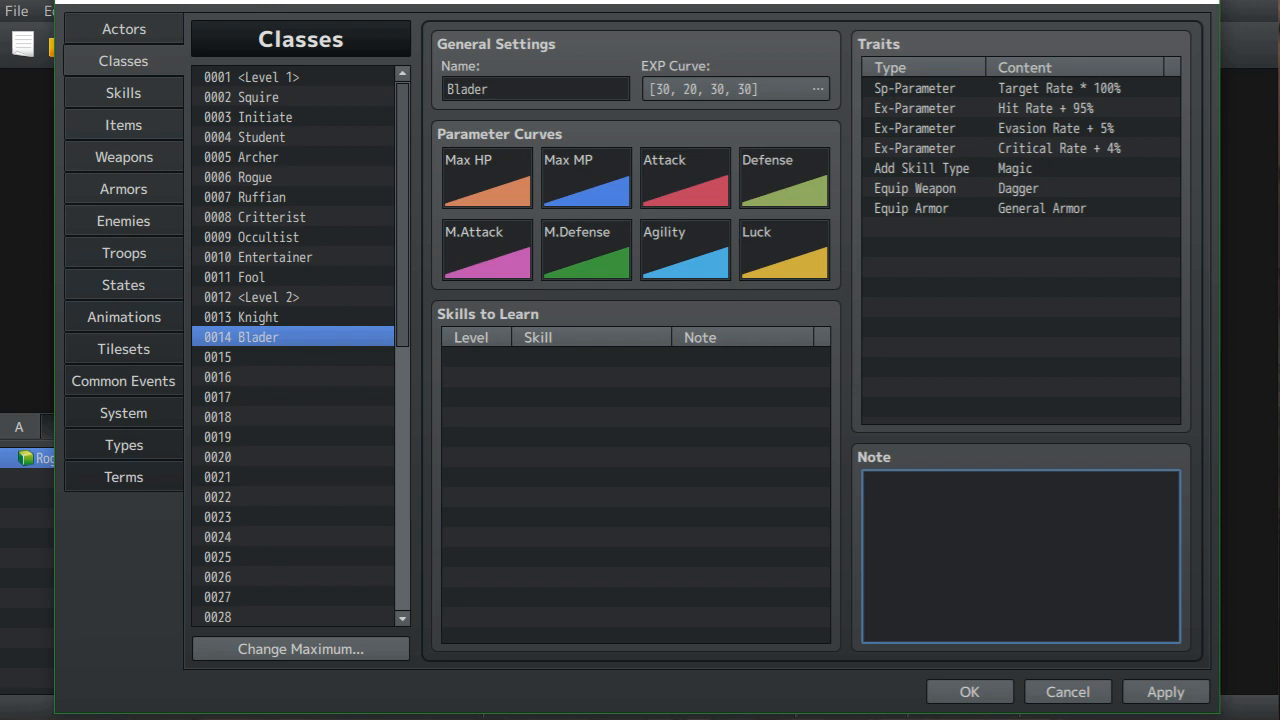
# - Copy the line "Second level Squire class." from the Knight's note into the Blader's note
pyautogui.click(258, 317)
pyautogui.moveTo(1038, 485); pyautogui.dragTo(867, 485)
pyautogui.rightClick(890, 489)
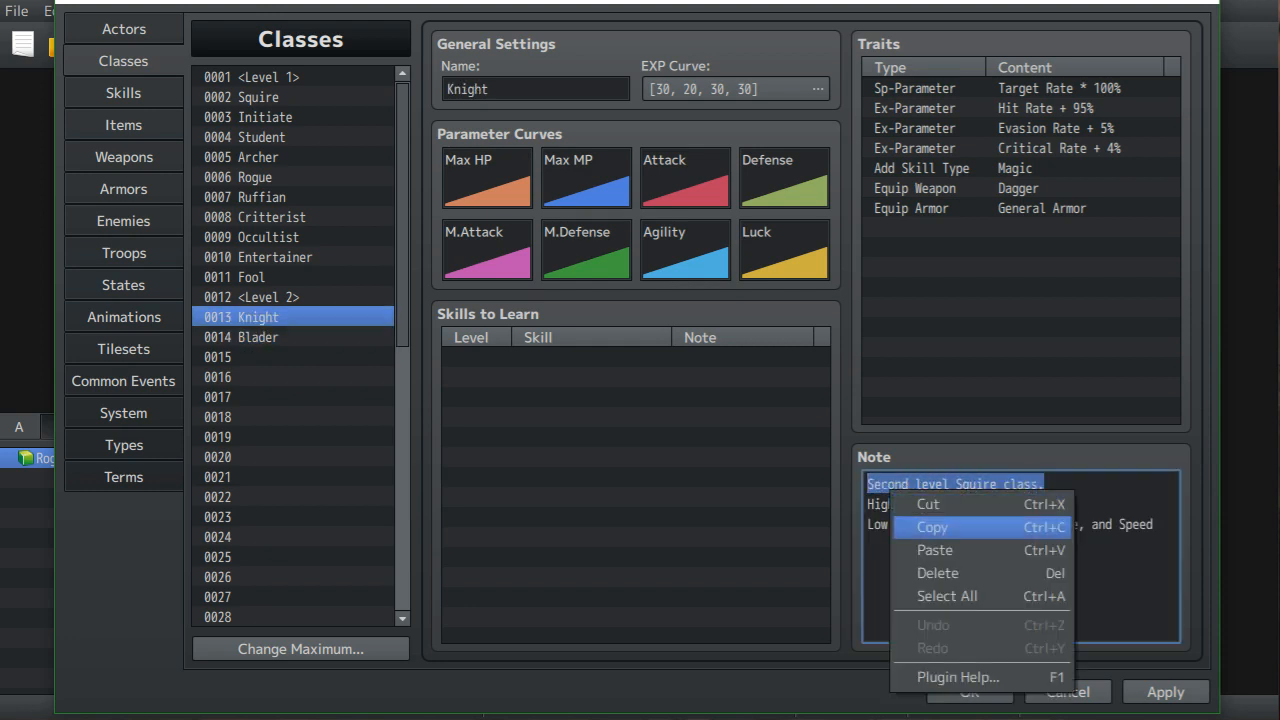
pyautogui.click(932, 527)
pyautogui.click(258, 337)
pyautogui.rightClick(930, 512)
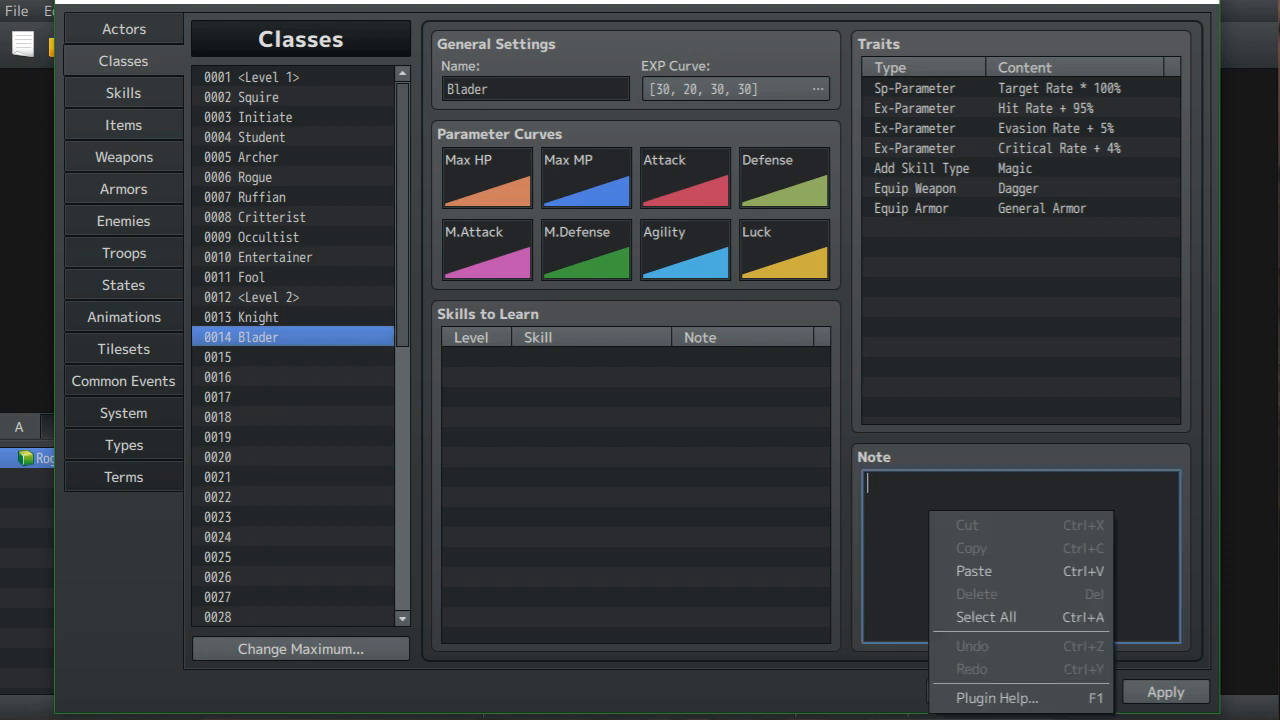
pyautogui.click(955, 572)
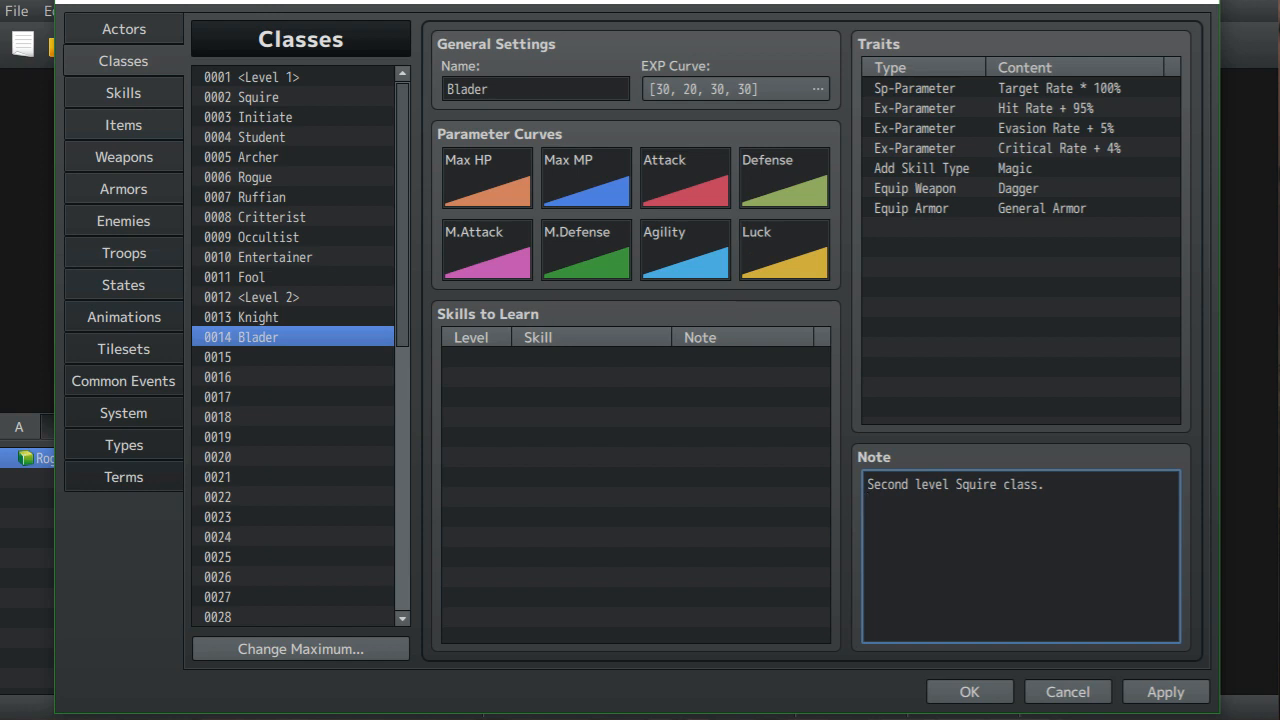
# - Copy the Squire's three stat lines into the Blader's note below its first line
pyautogui.click(238, 277)
pyautogui.click(258, 97)
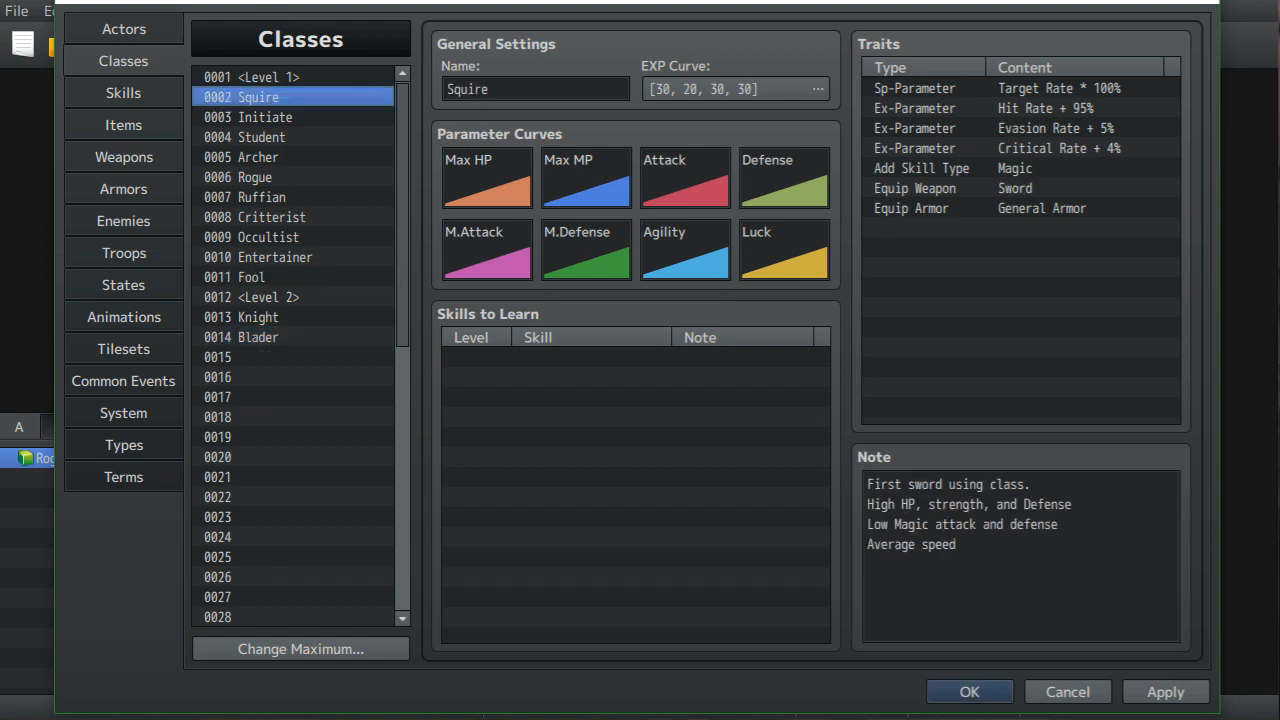
pyautogui.moveTo(867, 484)
pyautogui.mouseDown()
pyautogui.moveTo(935, 545)
pyautogui.moveTo(922, 524)
pyautogui.moveTo(867, 504)
pyautogui.mouseUp()
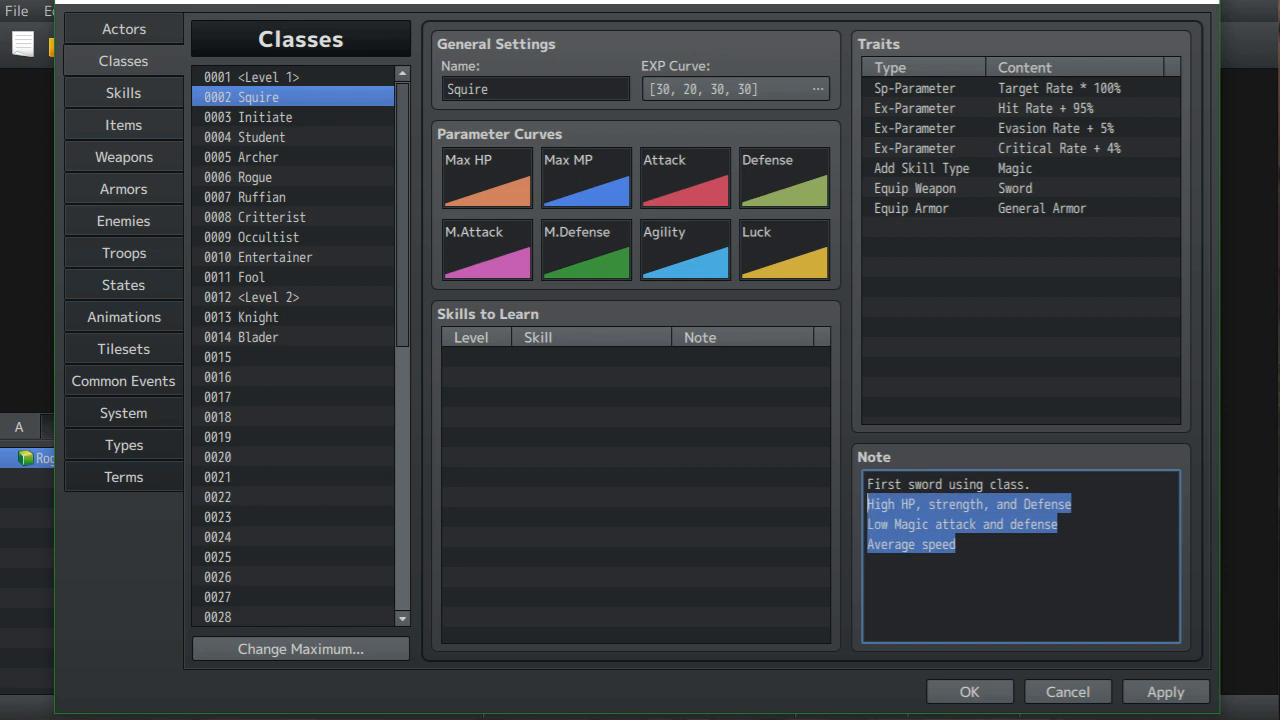
pyautogui.rightClick(888, 512)
pyautogui.click(922, 546)
pyautogui.click(258, 337)
pyautogui.click(928, 522)
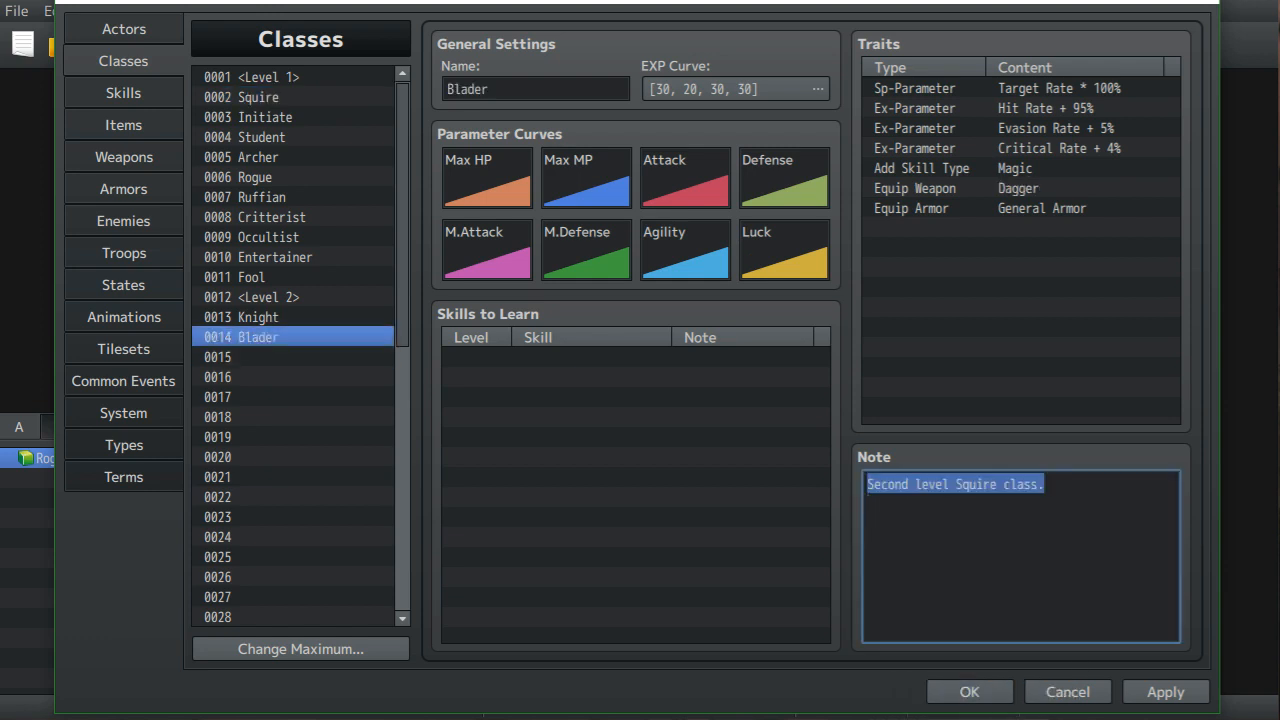
pyautogui.click(928, 522)
pyautogui.rightClick(928, 522)
pyautogui.click(974, 583)
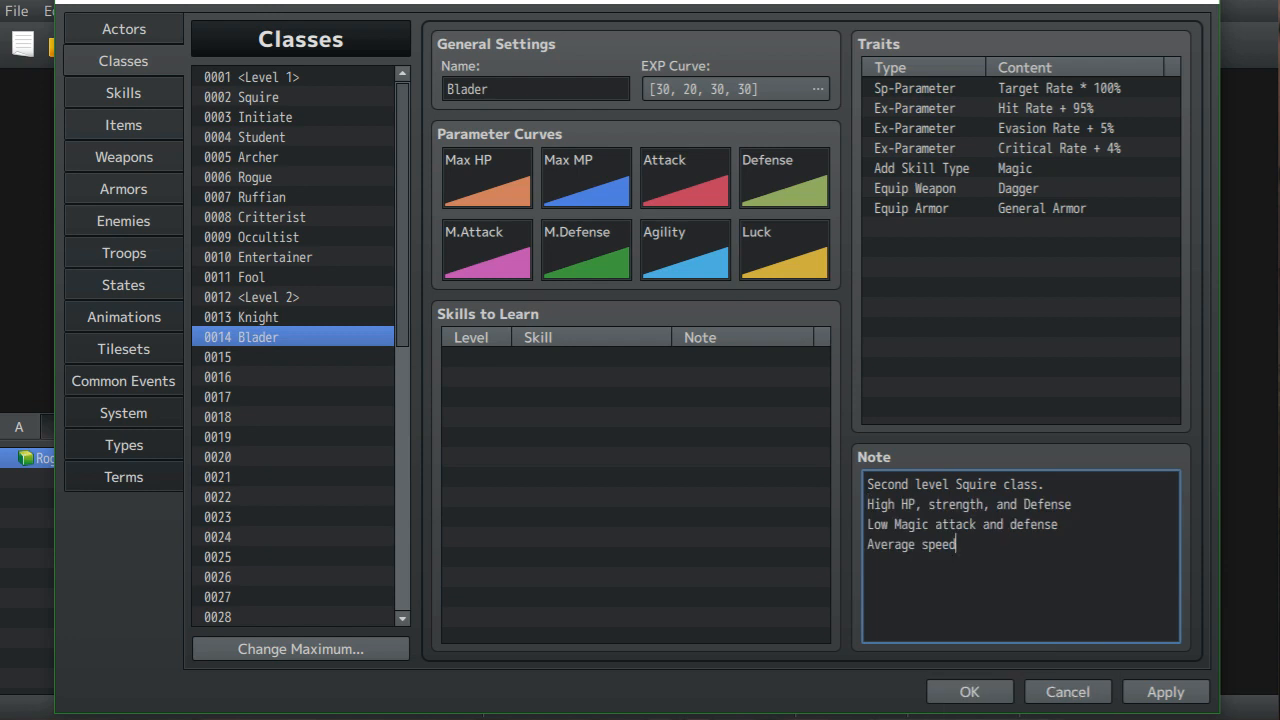
# - Move "and Defense" from the second line of the Blader's note to the end of its fourth line
pyautogui.click(1024, 504)
pyautogui.moveTo(996, 504); pyautogui.dragTo(1072, 504)
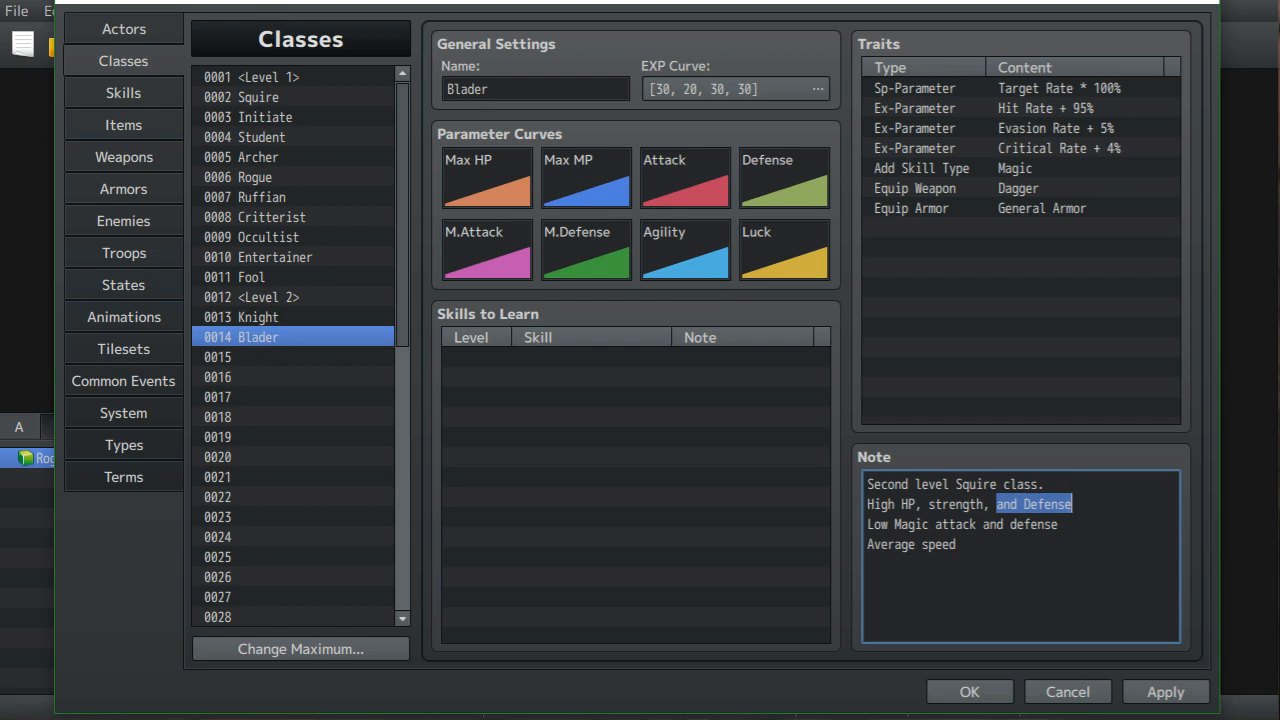
pyautogui.rightClick(1060, 504)
pyautogui.click(1095, 516)
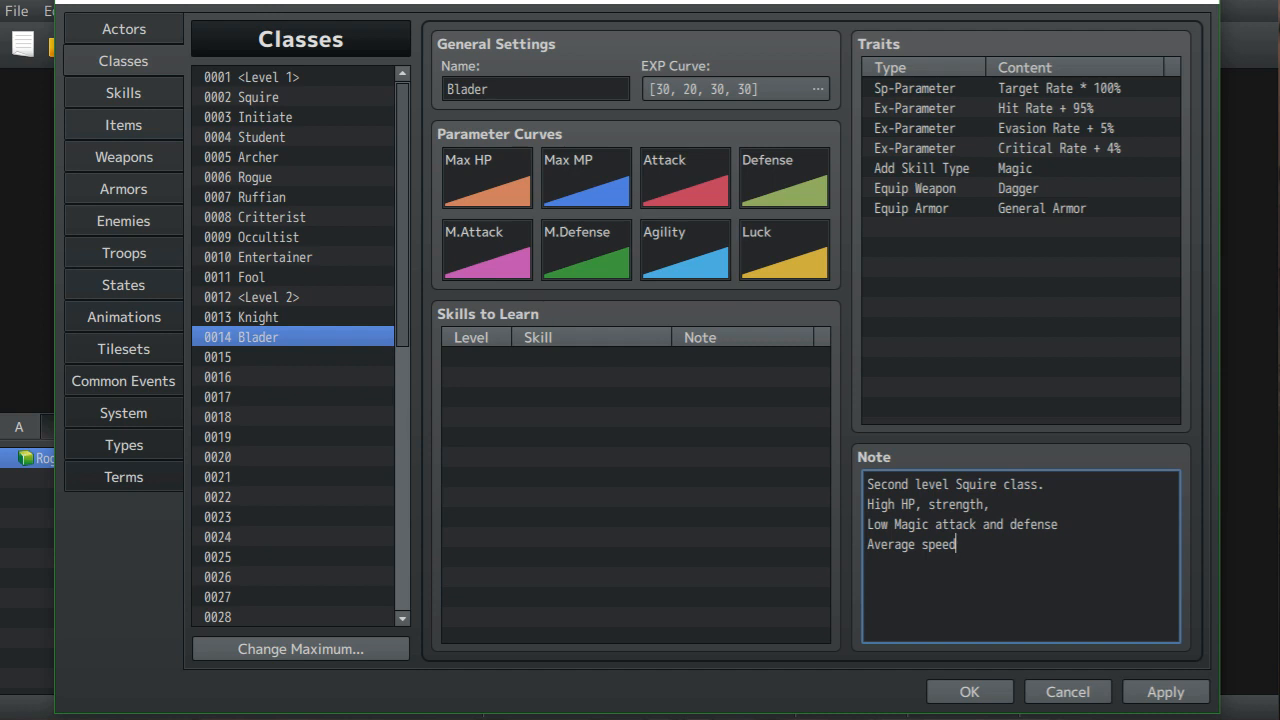
pyautogui.write(',')
pyautogui.rightClick(977, 547)
pyautogui.click(1022, 607)
# - Reword the Blader's stat lines as "High HP, strength, Speed", "Low Magic attack and Magic defense" and "Average Defense"
pyautogui.moveTo(984, 544); pyautogui.dragTo(921, 544)
pyautogui.press('BackSpace')
pyautogui.press('BackSpace')
pyautogui.write('Speed')
pyautogui.click(1004, 524)
pyautogui.write('Magic')
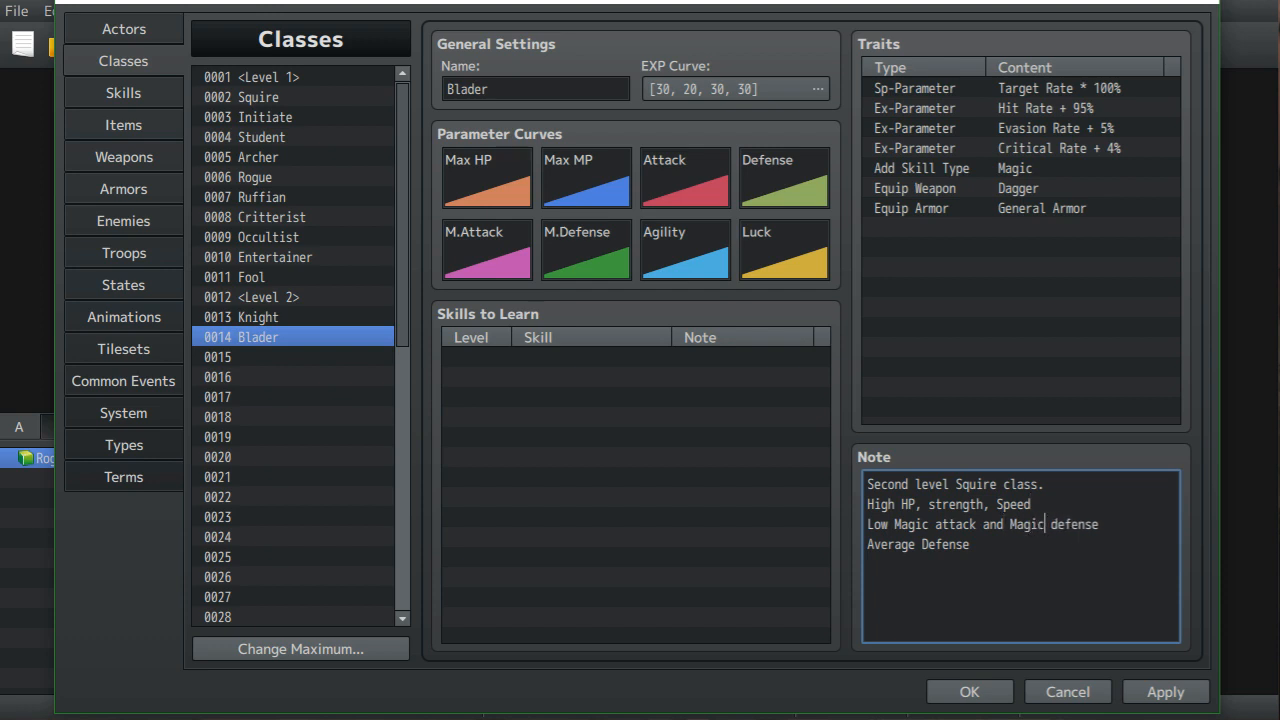
# - Name class 0015 "Healer" and enter "Second level Initiate Class" as the first line of its note
pyautogui.click(293, 357)
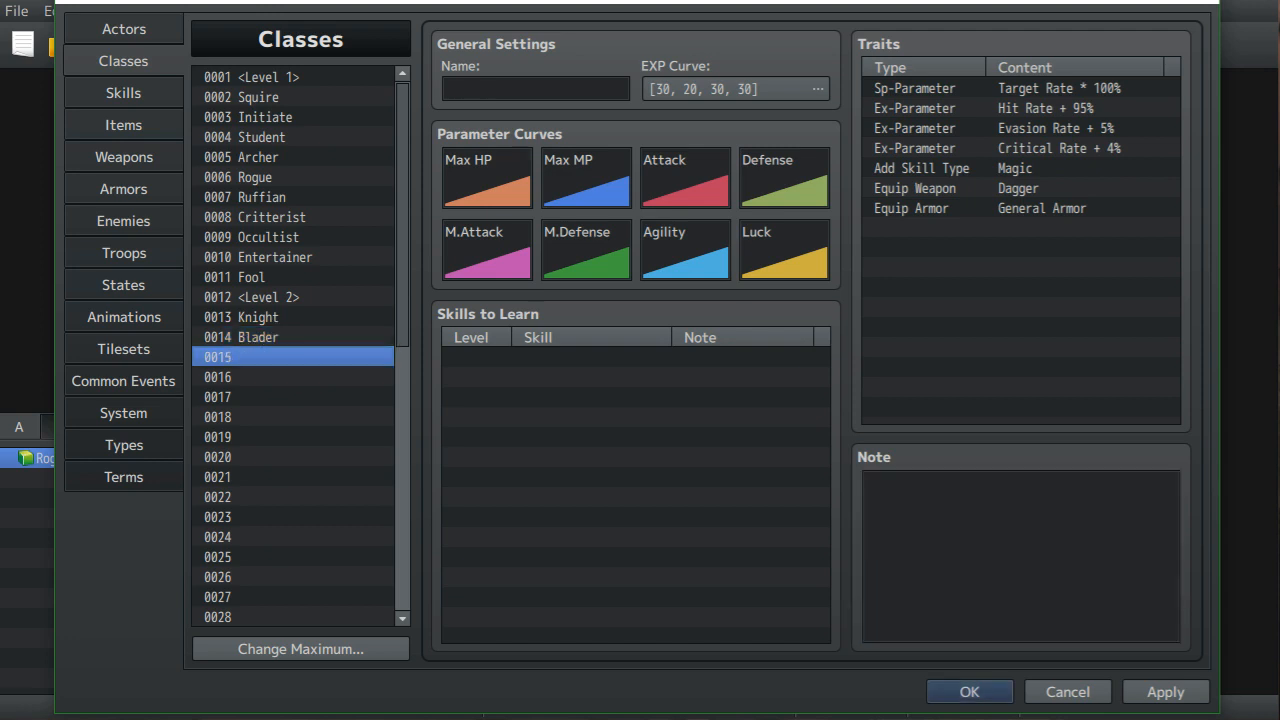
pyautogui.click(535, 89)
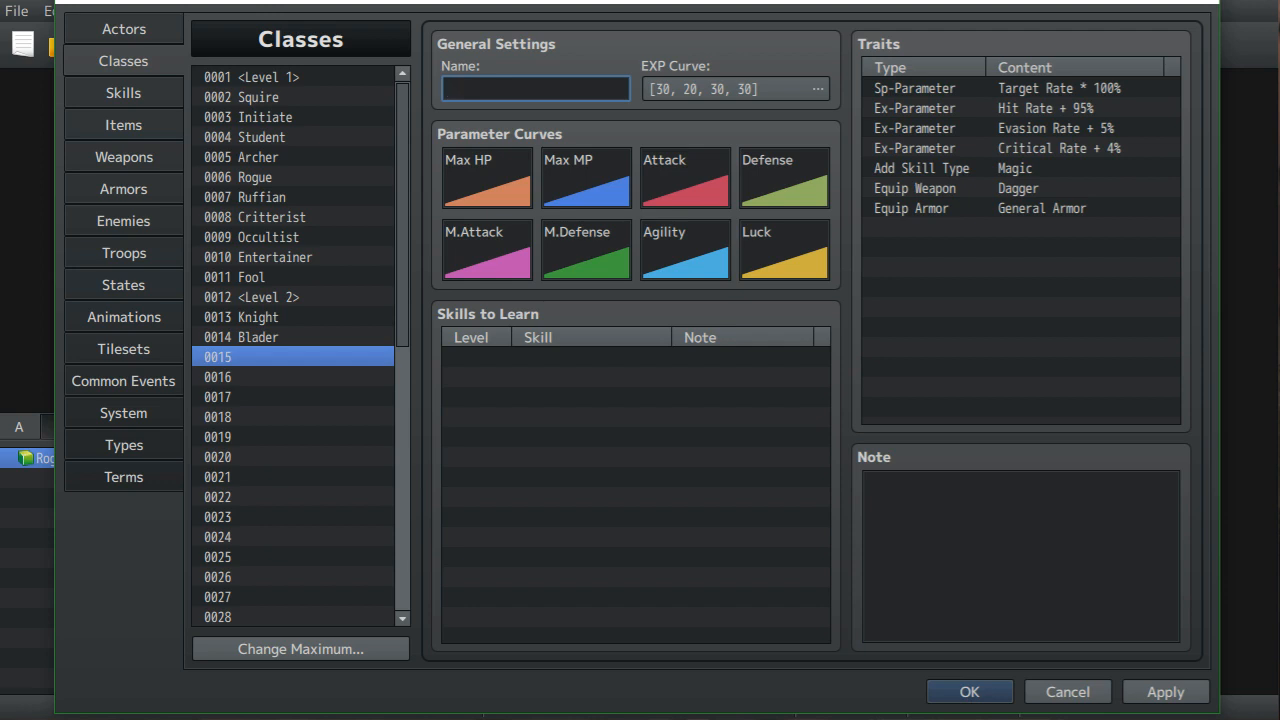
pyautogui.write('Healer')
pyautogui.click(1020, 556)
pyautogui.write('Second')
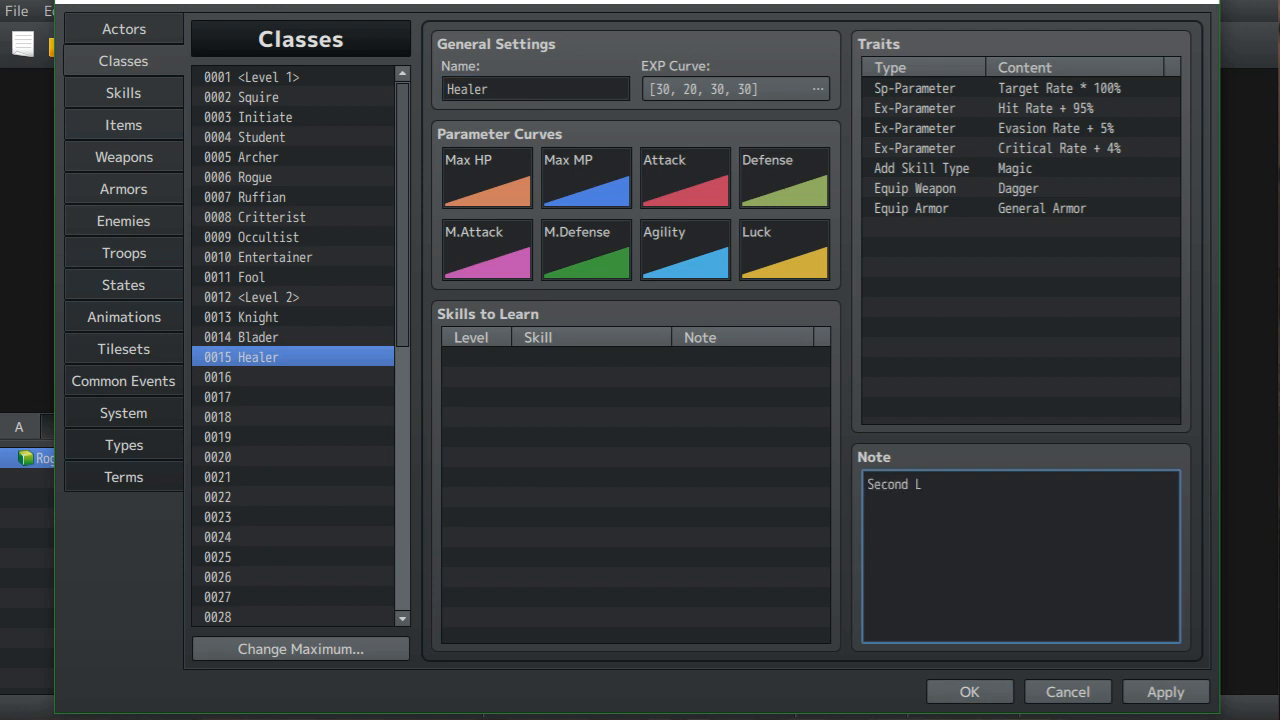
pyautogui.write(' level Initiat Class')
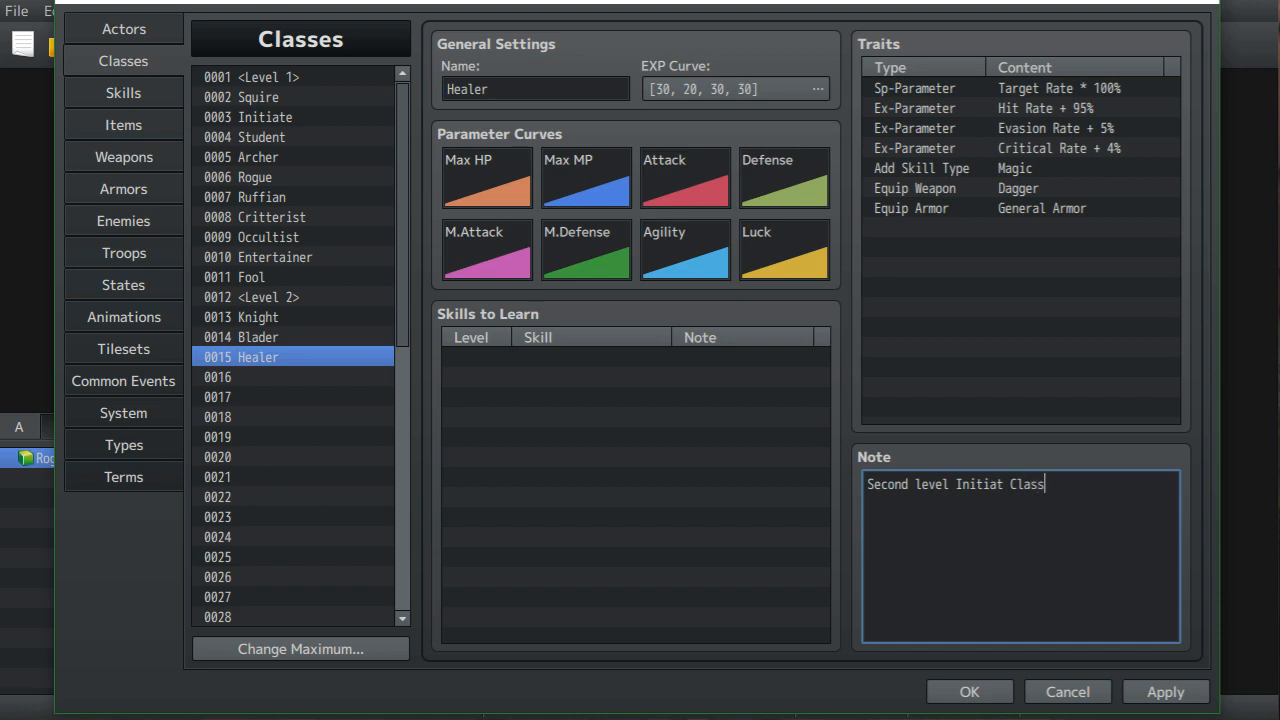
pyautogui.click(1004, 484)
pyautogui.write('e')
# - Copy the Initiate's three stat lines into the Healer's note below its first line
pyautogui.click(265, 117)
pyautogui.moveTo(1062, 546); pyautogui.dragTo(866, 504)
pyautogui.rightClick(894, 512)
pyautogui.click(920, 554)
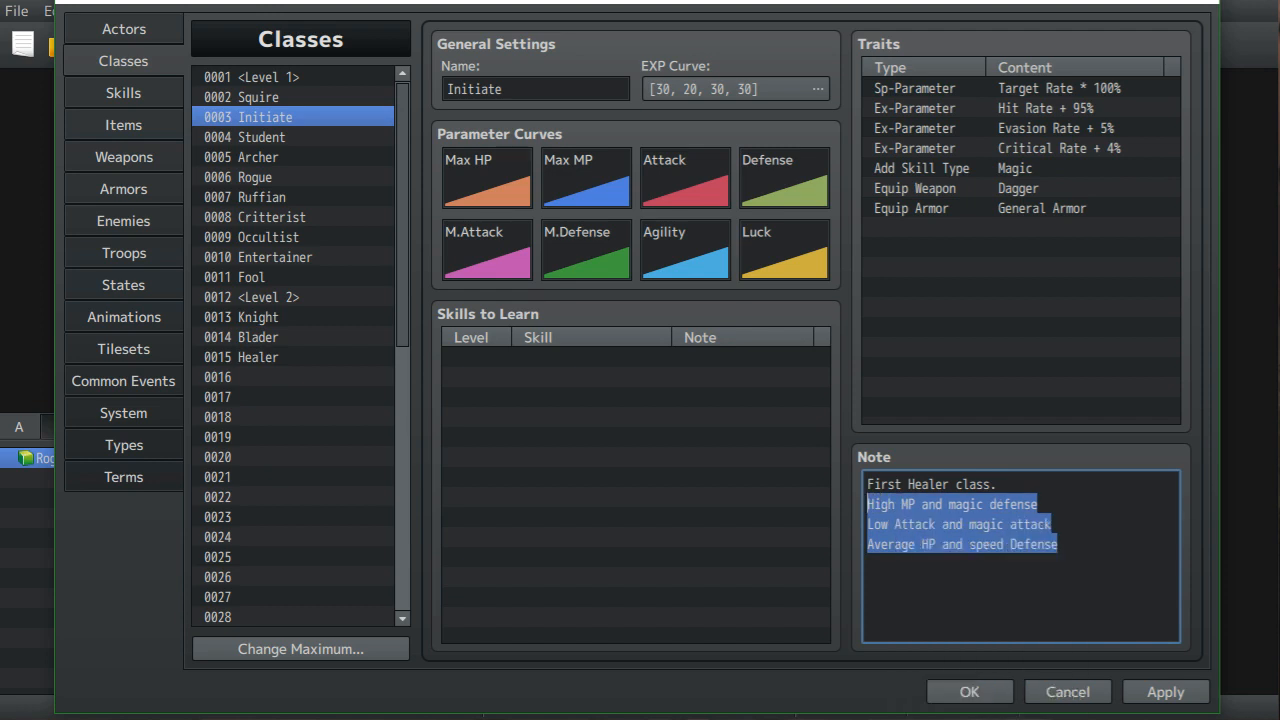
pyautogui.click(258, 357)
pyautogui.click(1064, 488)
pyautogui.click(1064, 488)
pyautogui.press('Return')
pyautogui.rightClick(896, 508)
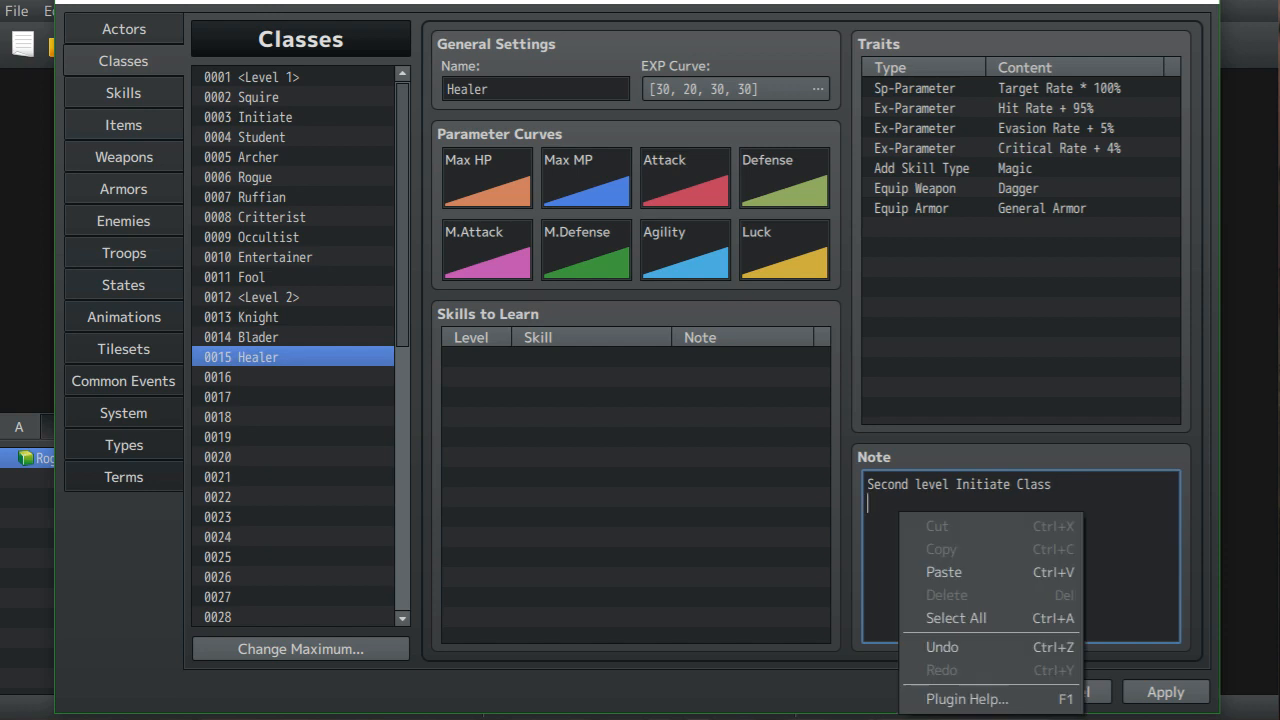
pyautogui.click(943, 569)
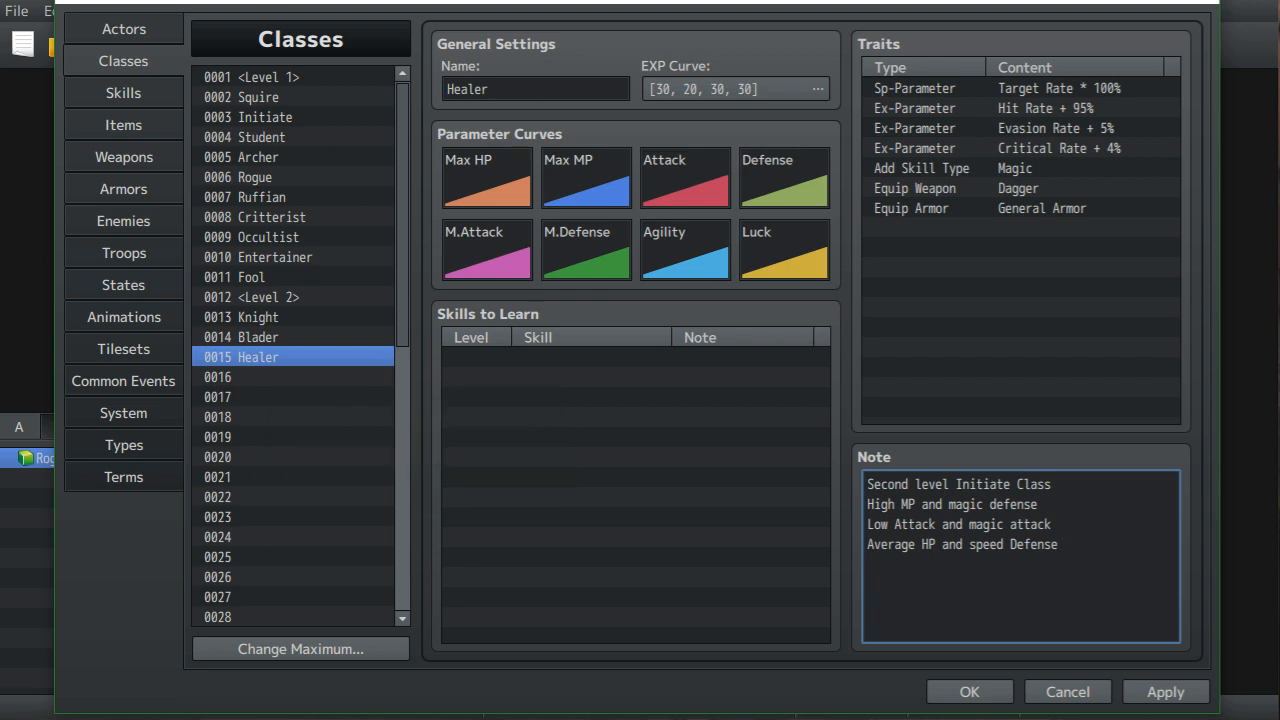
# - Name class 0016 "Cleric" and copy the Healer's whole note into its note
pyautogui.click(293, 377)
pyautogui.click(535, 89)
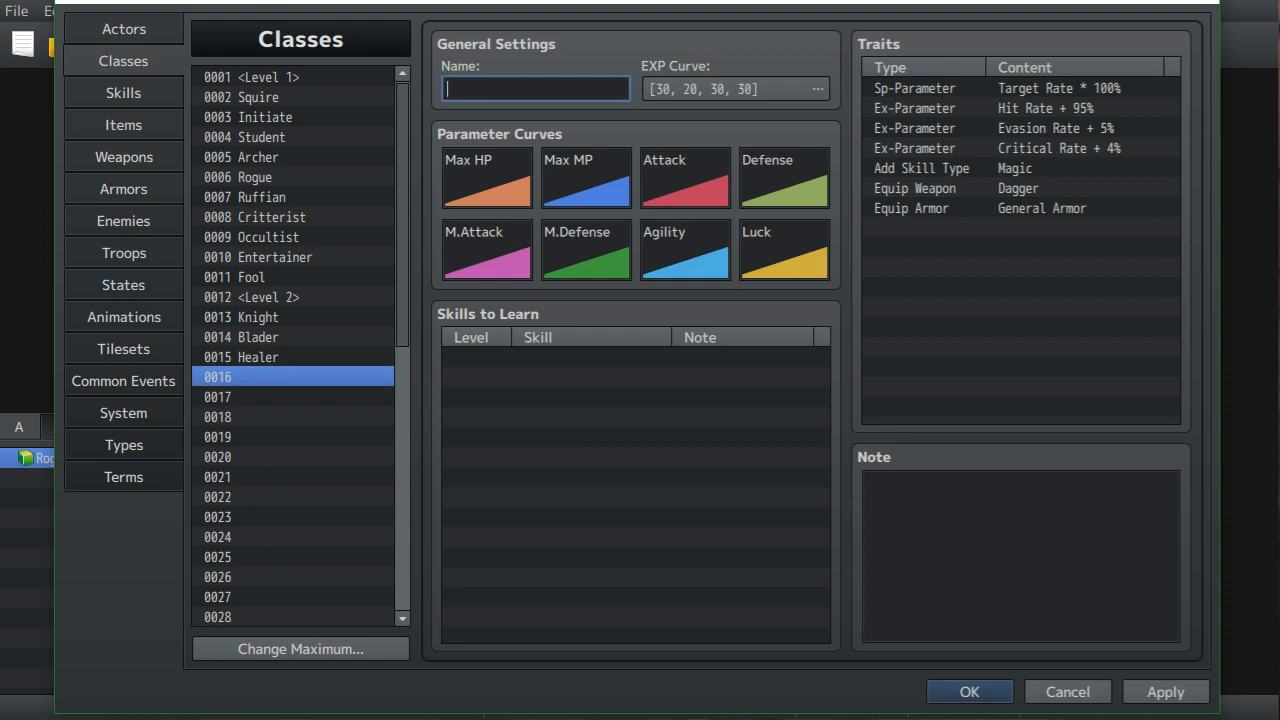
pyautogui.write('Cleric')
pyautogui.click(258, 357)
pyautogui.moveTo(867, 484); pyautogui.dragTo(1057, 544)
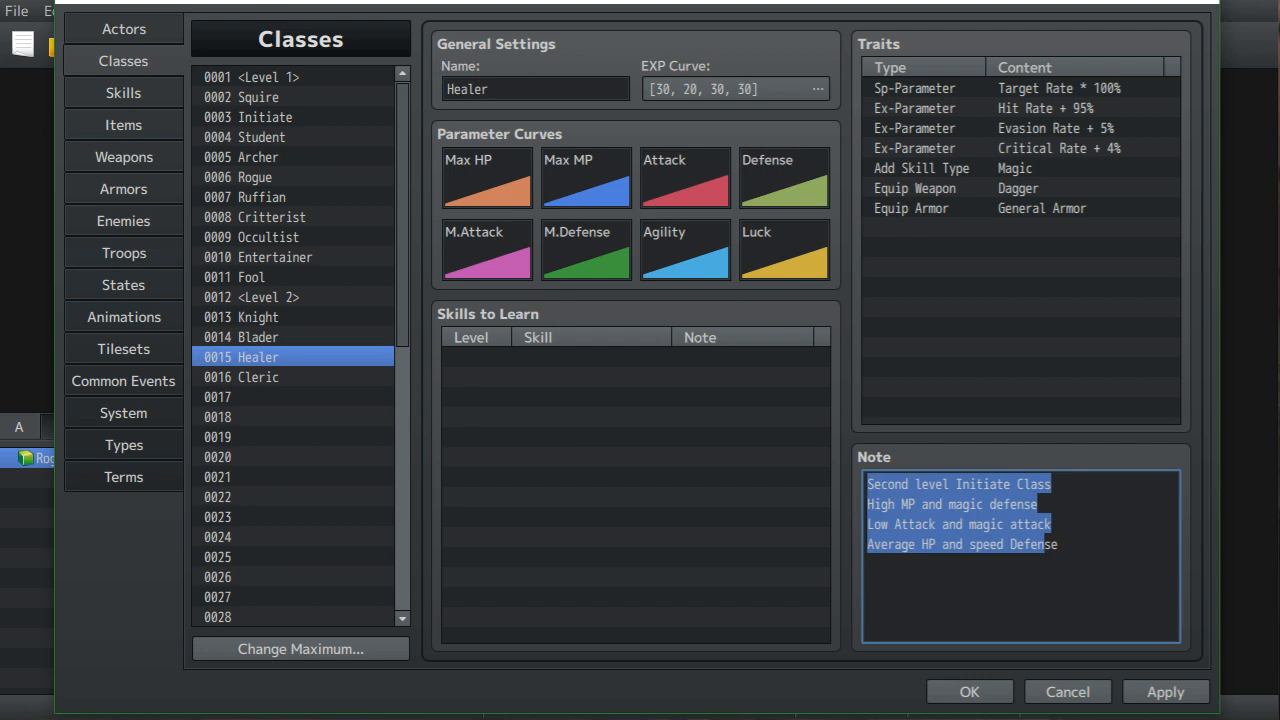
pyautogui.rightClick(901, 504)
pyautogui.click(945, 538)
pyautogui.click(258, 377)
pyautogui.rightClick(903, 521)
pyautogui.click(943, 574)
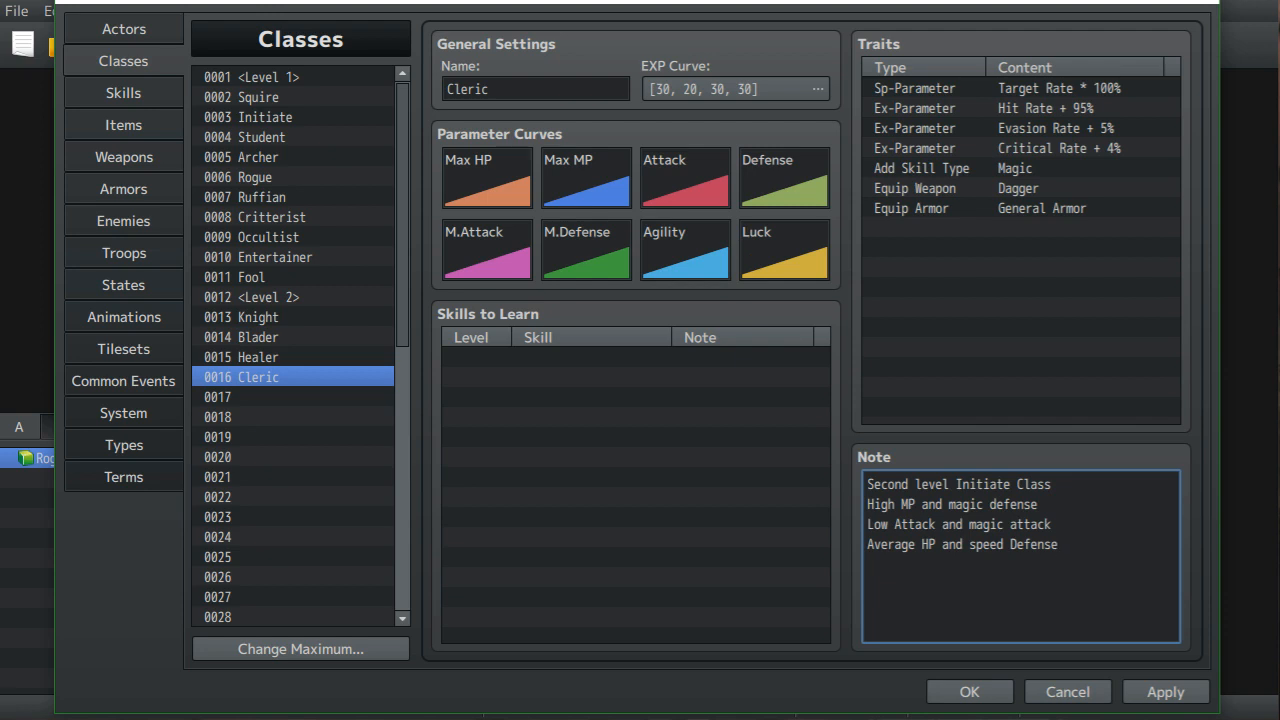
# - Swap the stats in the Cleric's note so its second line has HP instead of MP and its fourth line has MP instead of HP
pyautogui.write('HP')
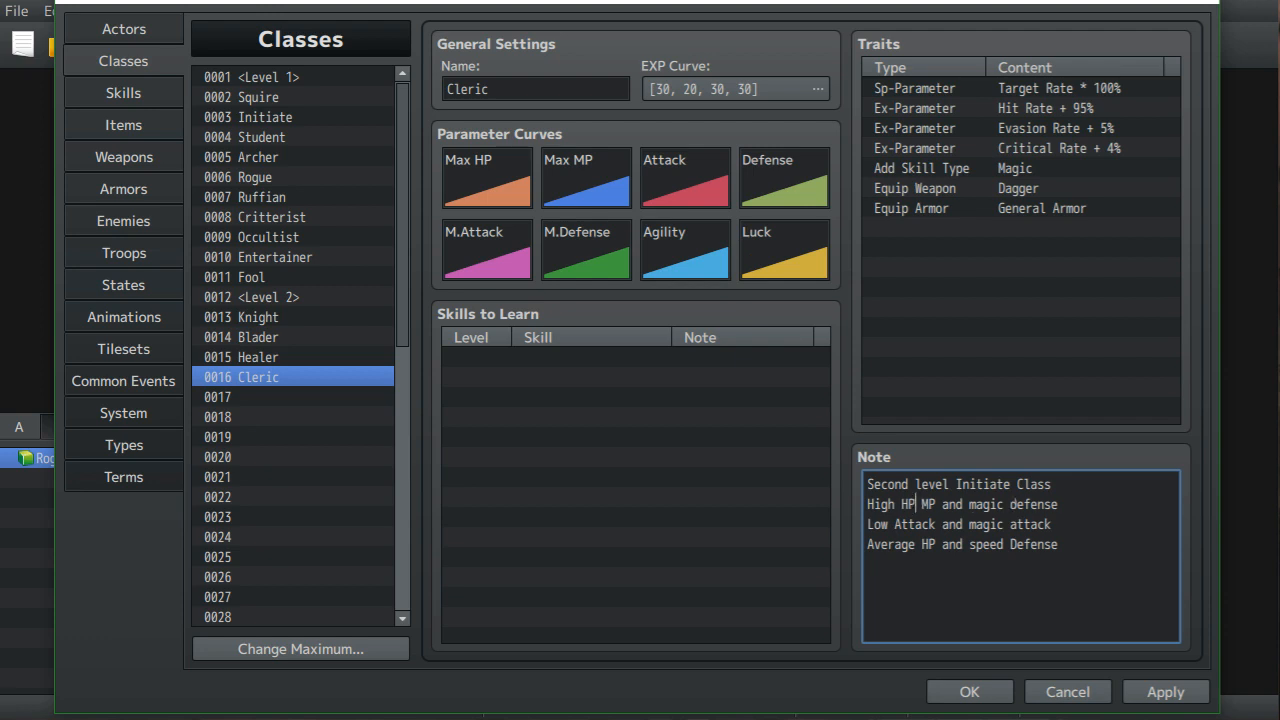
pyautogui.write(',')
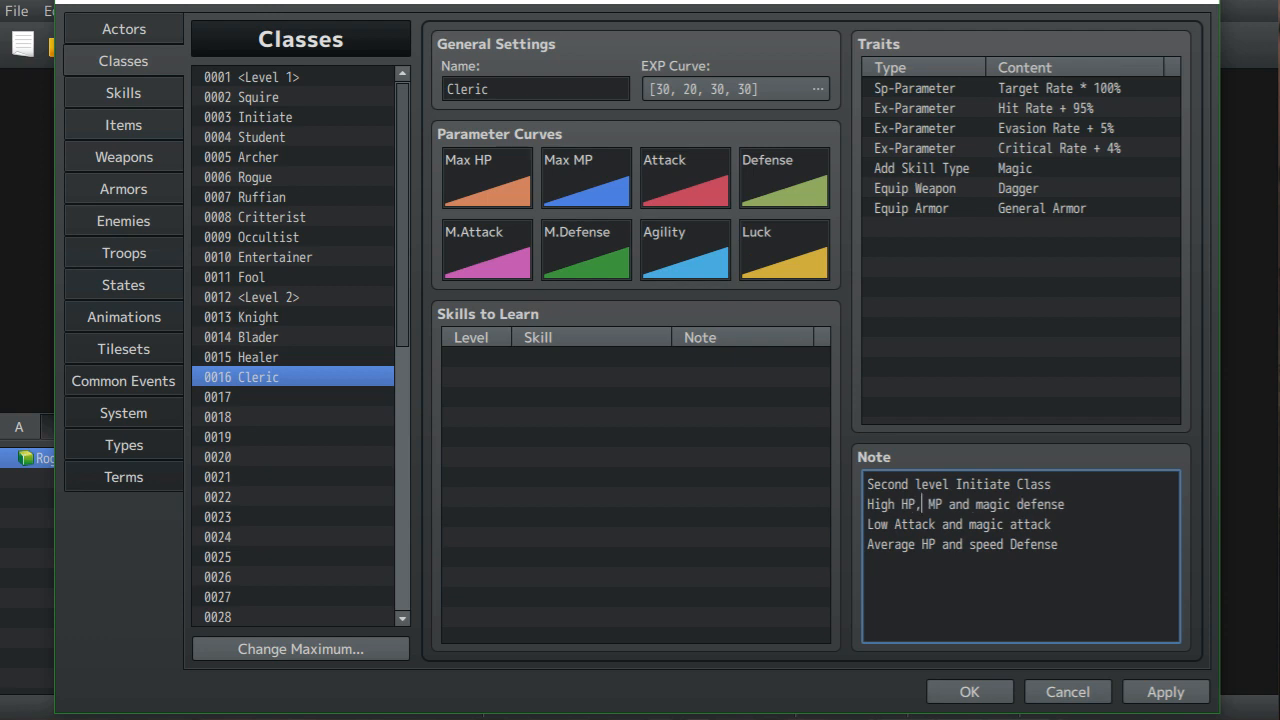
pyautogui.press('BackSpace')
pyautogui.press('BackSpace')
pyautogui.press('BackSpace')
pyautogui.press('BackSpace')
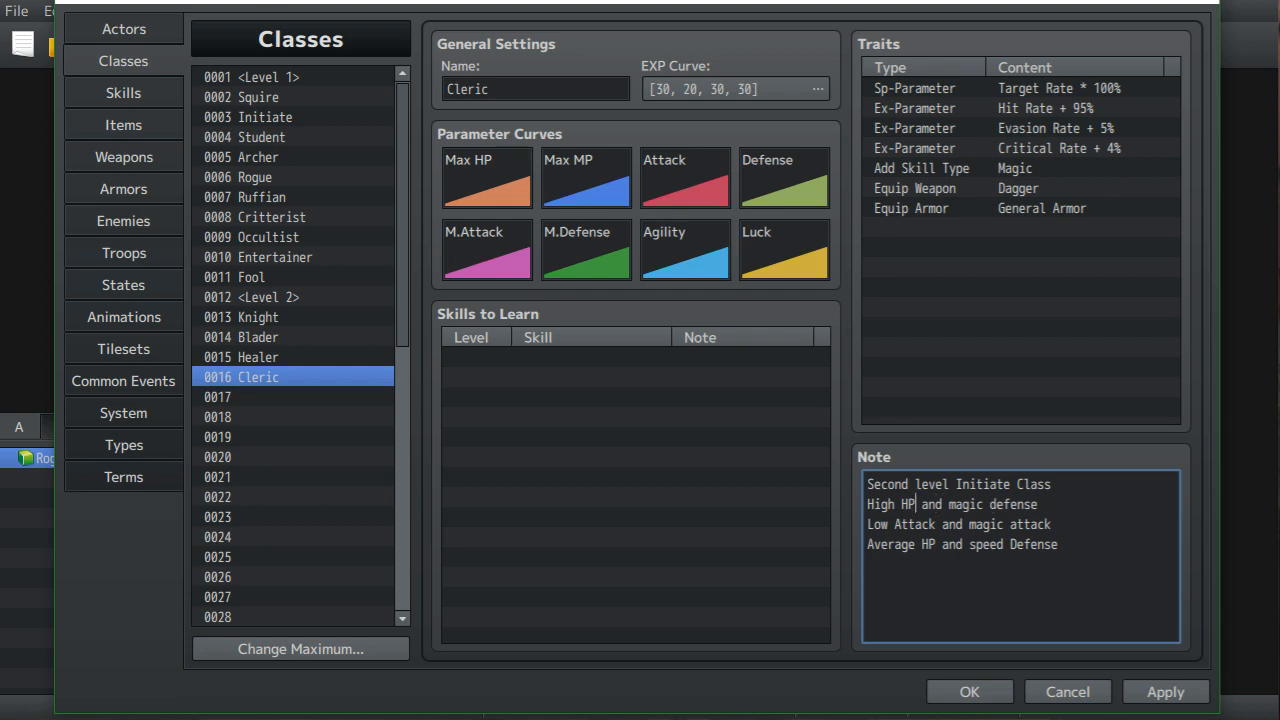
pyautogui.press('Left')
pyautogui.press('Left')
pyautogui.press('BackSpace')
pyautogui.write('M')
# - Remove "Attack and" from the "Low" line of the Cleric's note
pyautogui.hotkey('shift', 'Left')
pyautogui.hotkey('shift', 'Left')
pyautogui.hotkey('shift', 'Left')
pyautogui.hotkey('shift', 'Left')
pyautogui.hotkey('shift', 'Left')
pyautogui.hotkey('shift', 'Left')
pyautogui.hotkey('shift', 'End')
pyautogui.moveTo(1052, 524); pyautogui.dragTo(894, 524)
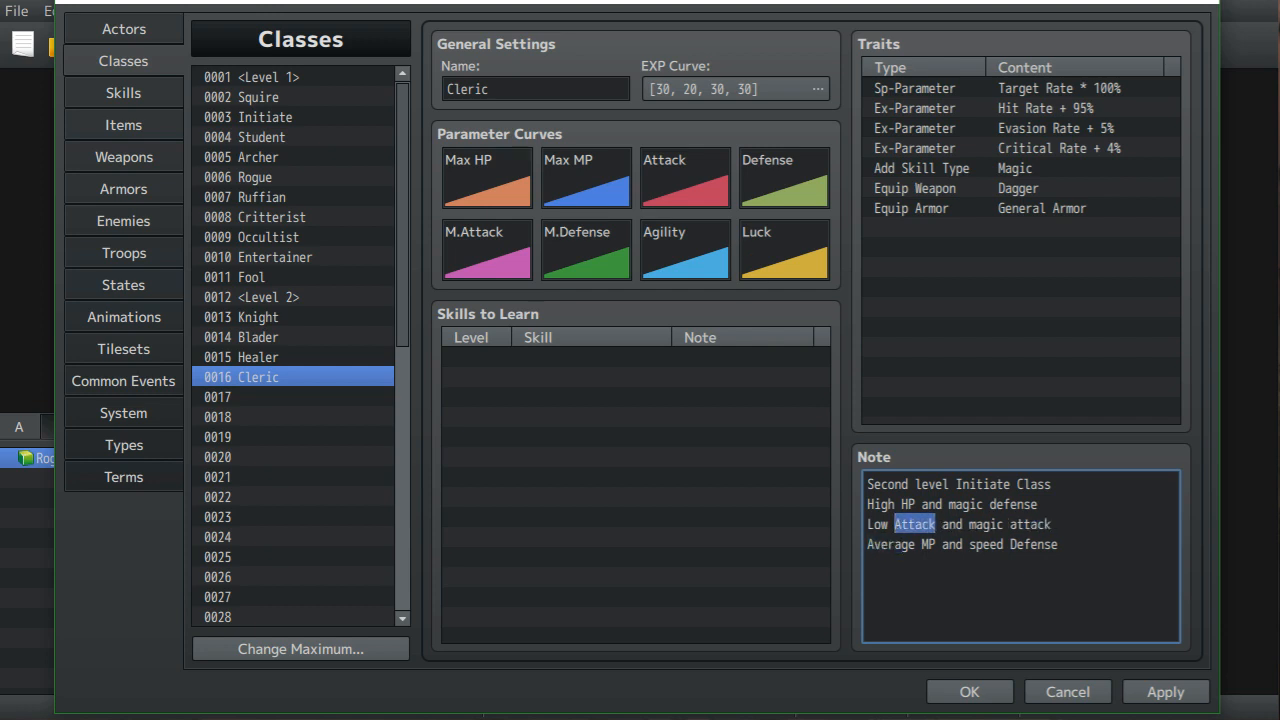
pyautogui.press('Delete')
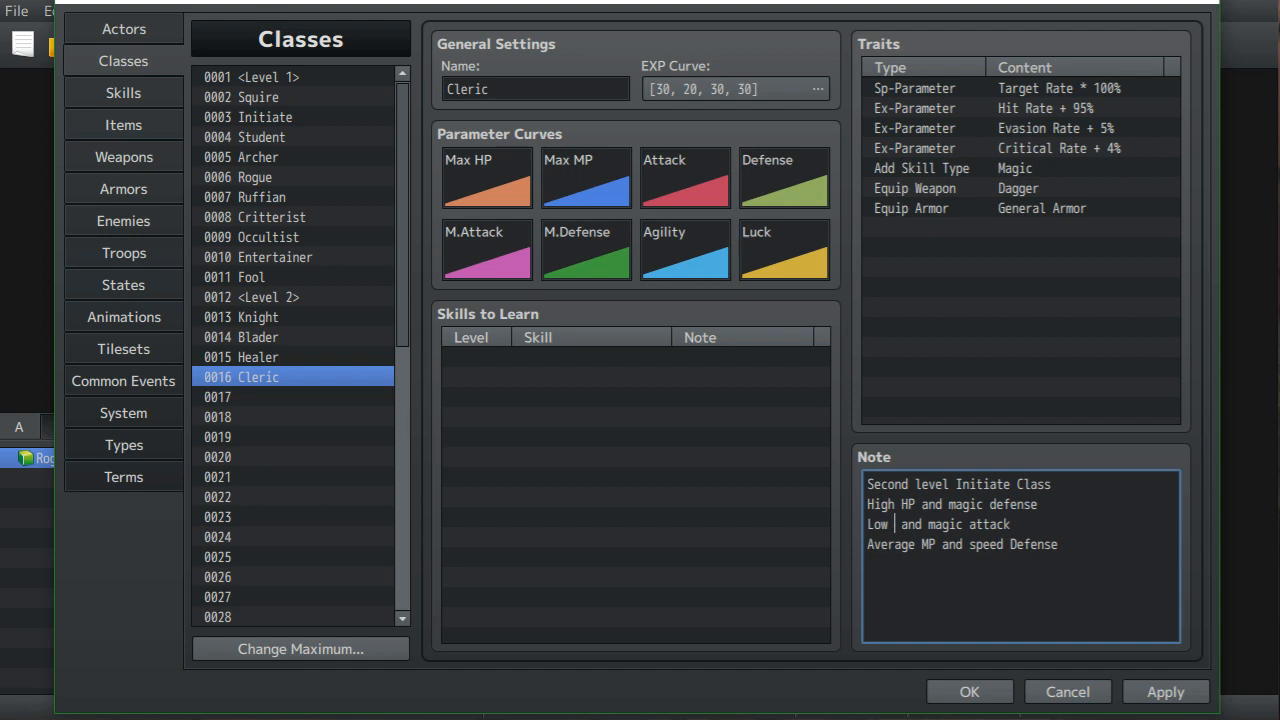
pyautogui.press('Down')
pyautogui.press('Right')
pyautogui.press('Right')
pyautogui.press('Right')
pyautogui.press('Up')
pyautogui.press('BackSpace')
pyautogui.press('BackSpace')
pyautogui.press('BackSpace')
pyautogui.press('BackSpace')
pyautogui.press('BackSpace')
pyautogui.press('Down')
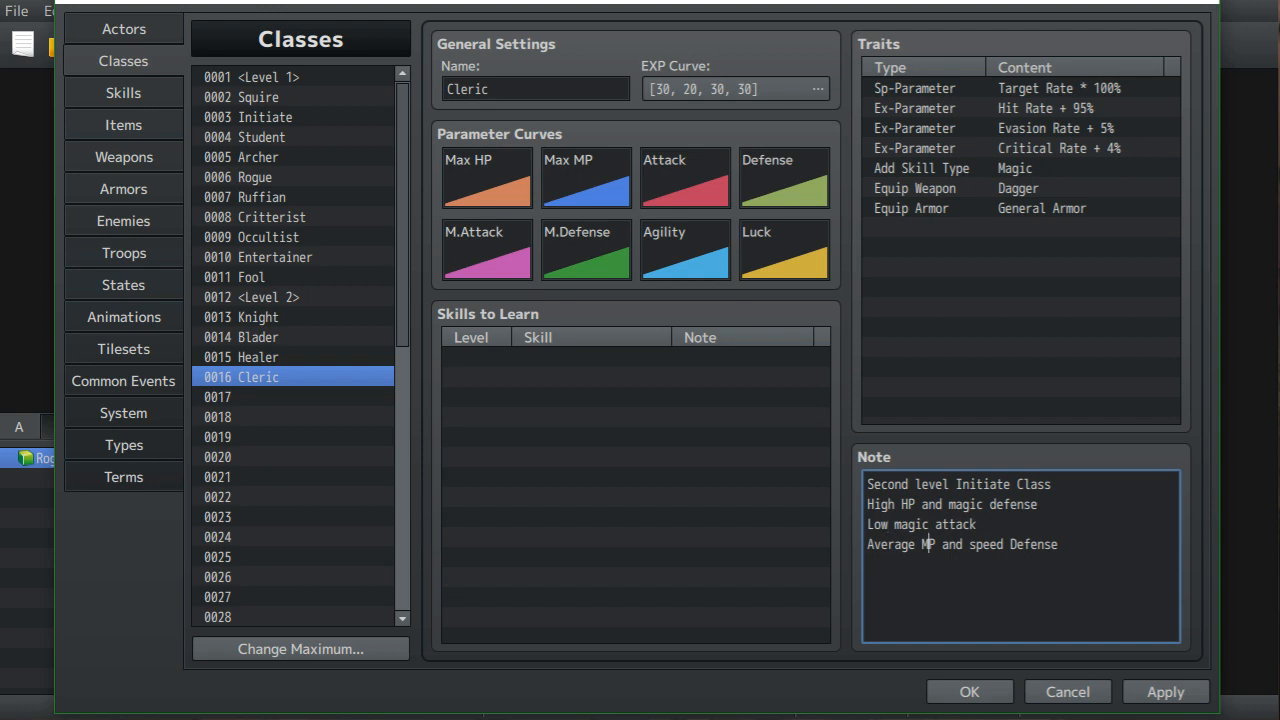
# - Capitalise the word "Magic" in the third line of the Cleric's note
pyautogui.press('Up')
pyautogui.press('Up')
pyautogui.press('Left')
pyautogui.press('Left')
pyautogui.press('Down')
pyautogui.press('BackSpace')
pyautogui.write('M')
# - Reword the fourth line of the Cleric's note as "Average MP, Attack, and speed Defense" and compare the note with the Healer's
pyautogui.press('Down')
pyautogui.press('Right')
pyautogui.press('Right')
pyautogui.press('Right')
pyautogui.press('Right')
pyautogui.press('Right')
pyautogui.write('Attac')
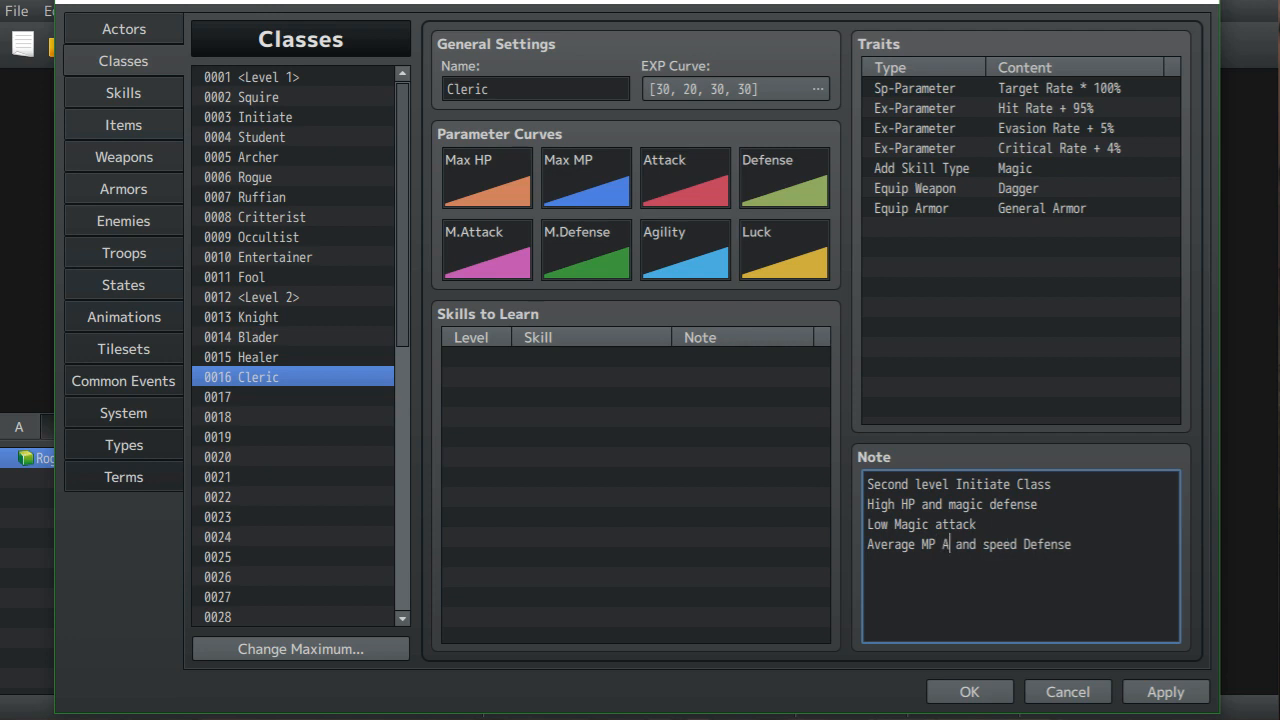
pyautogui.write('k')
pyautogui.press('Left')
pyautogui.press('Left')
pyautogui.press('Left')
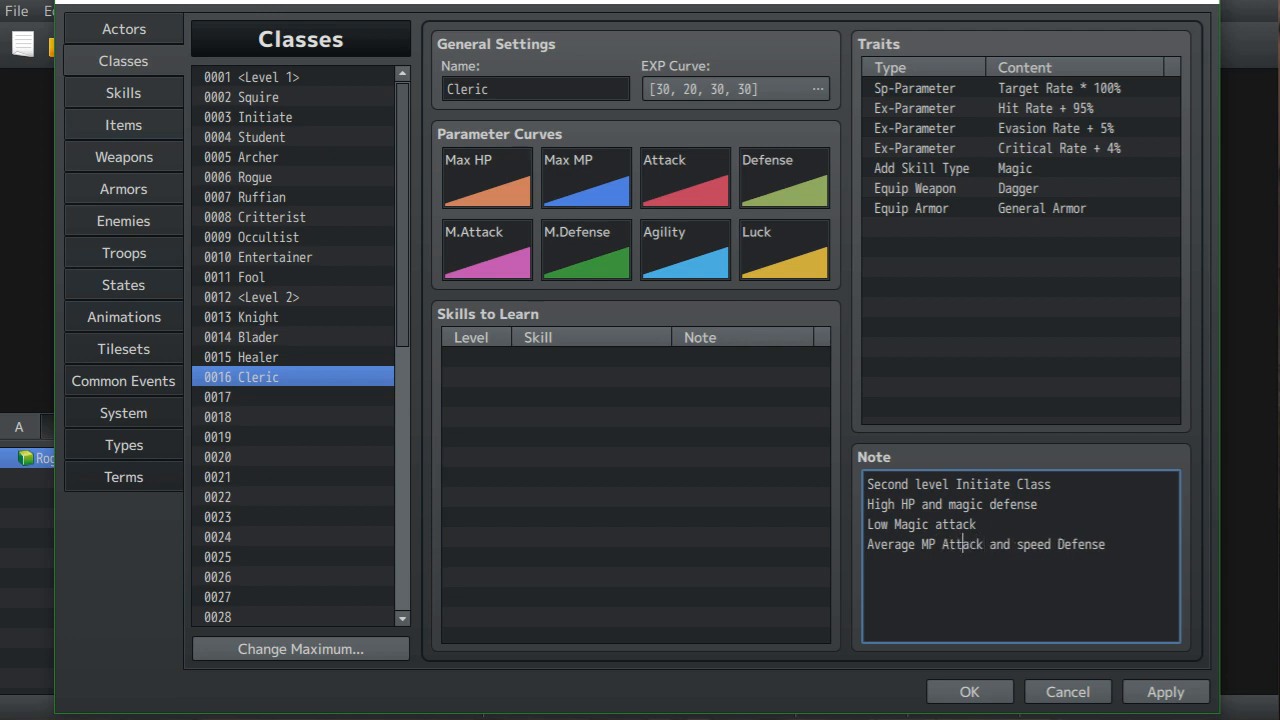
pyautogui.write(',')
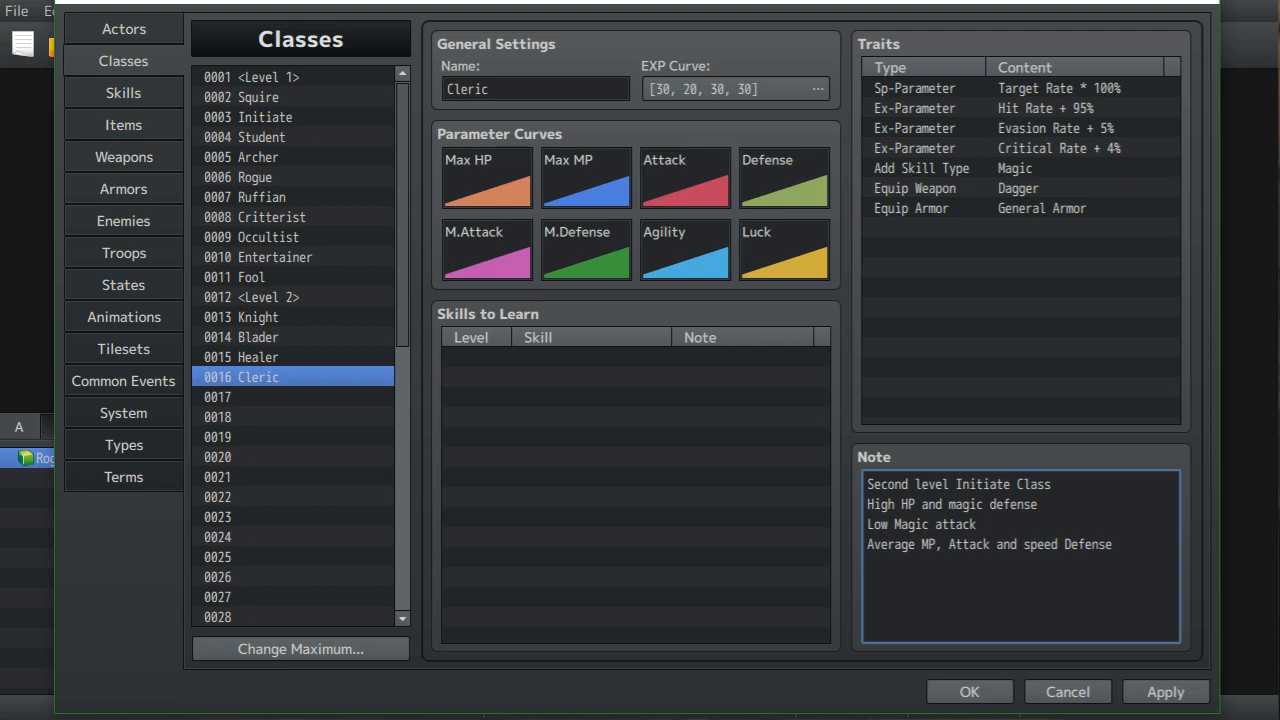
pyautogui.press('Right')
pyautogui.press('Right')
pyautogui.press('Right')
pyautogui.write(',')
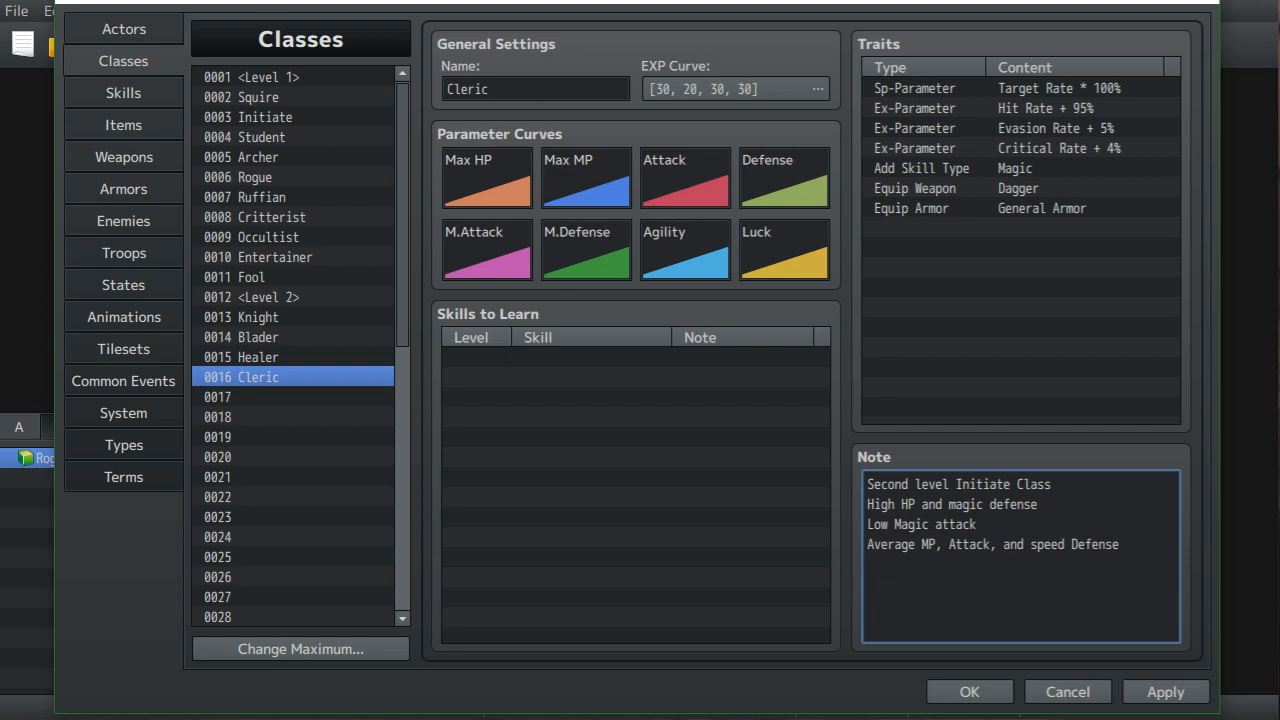
pyautogui.click(258, 357)
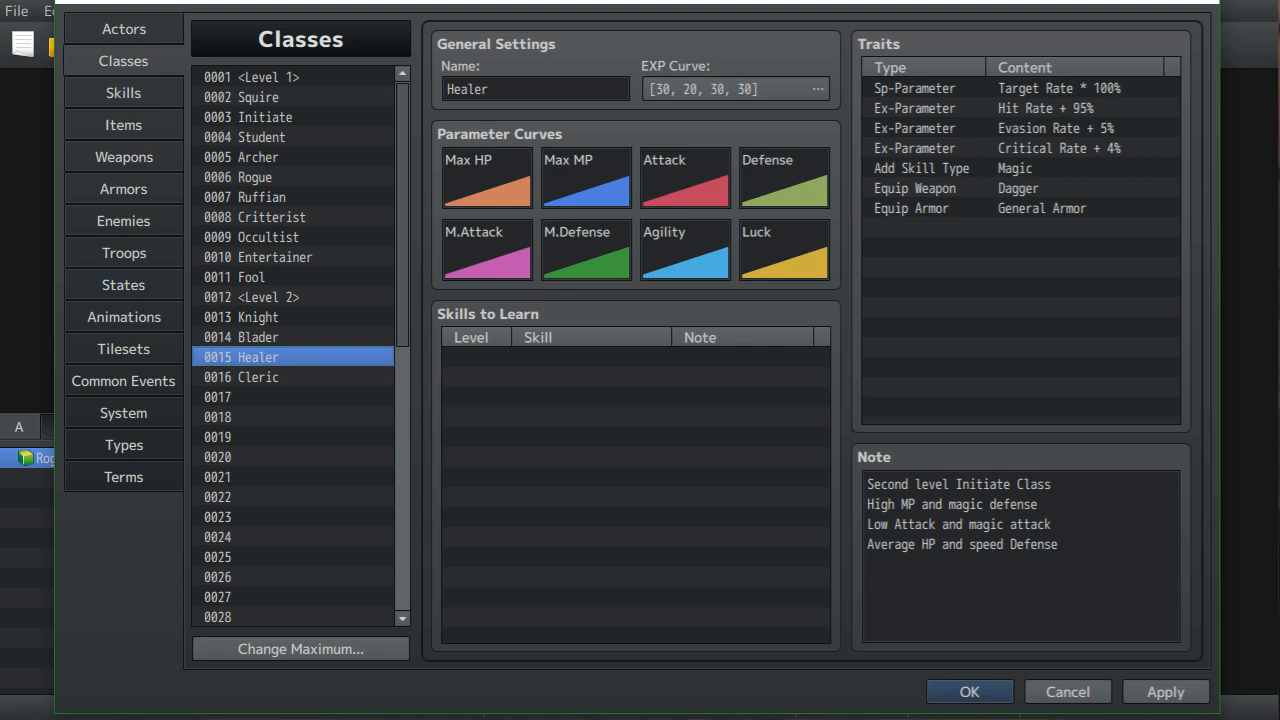
pyautogui.click(258, 377)
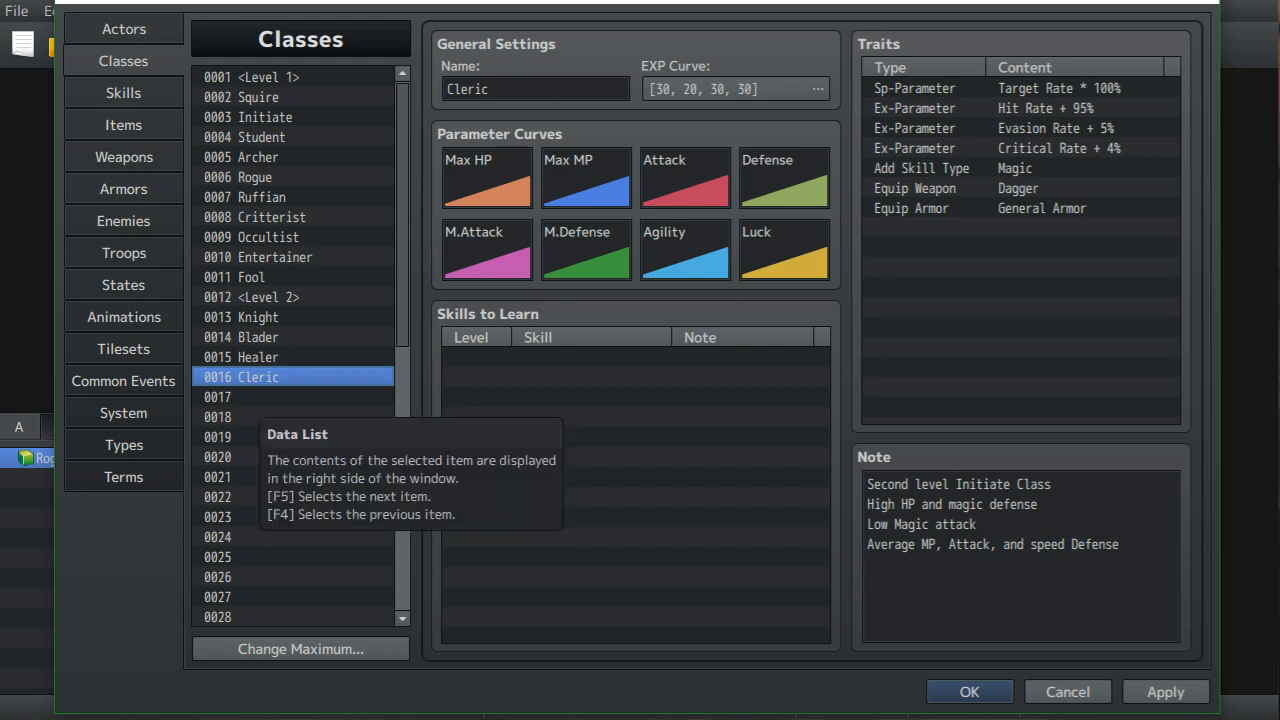
# - Name class 0017 "Elementalist" and enter "Second Level Student class." as the first line of its note
pyautogui.click(258, 397)
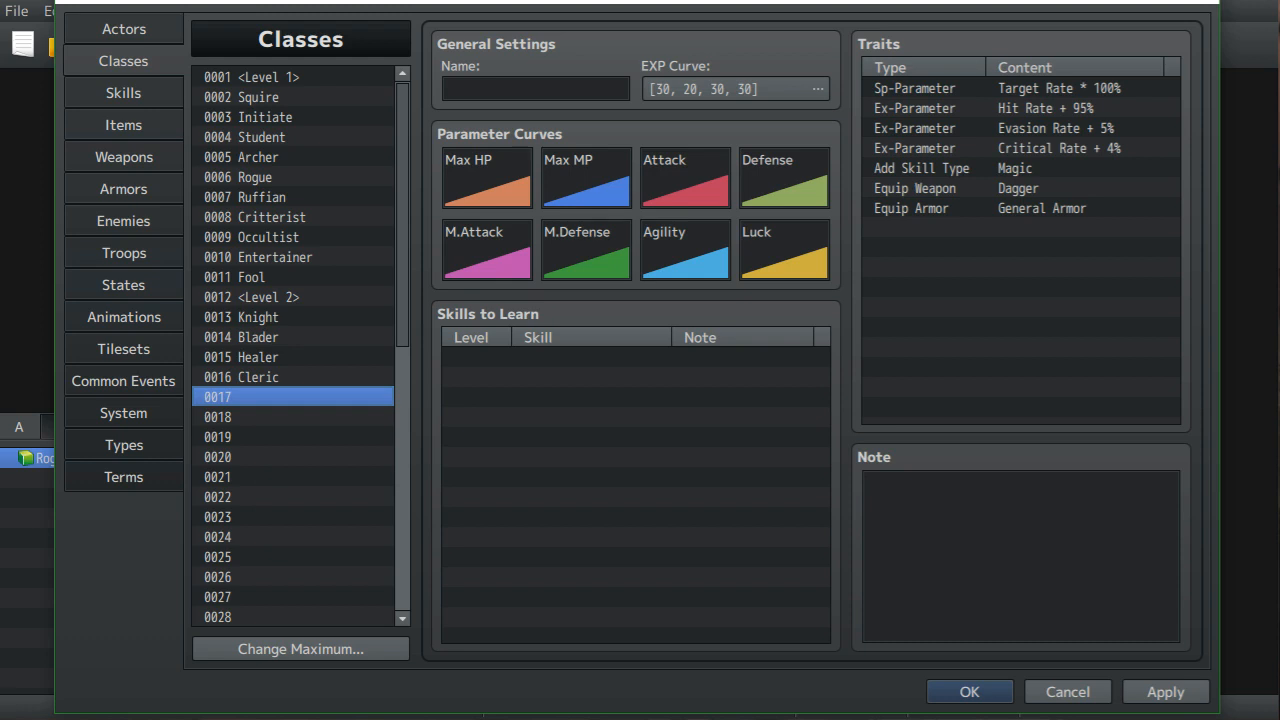
pyautogui.click(535, 89)
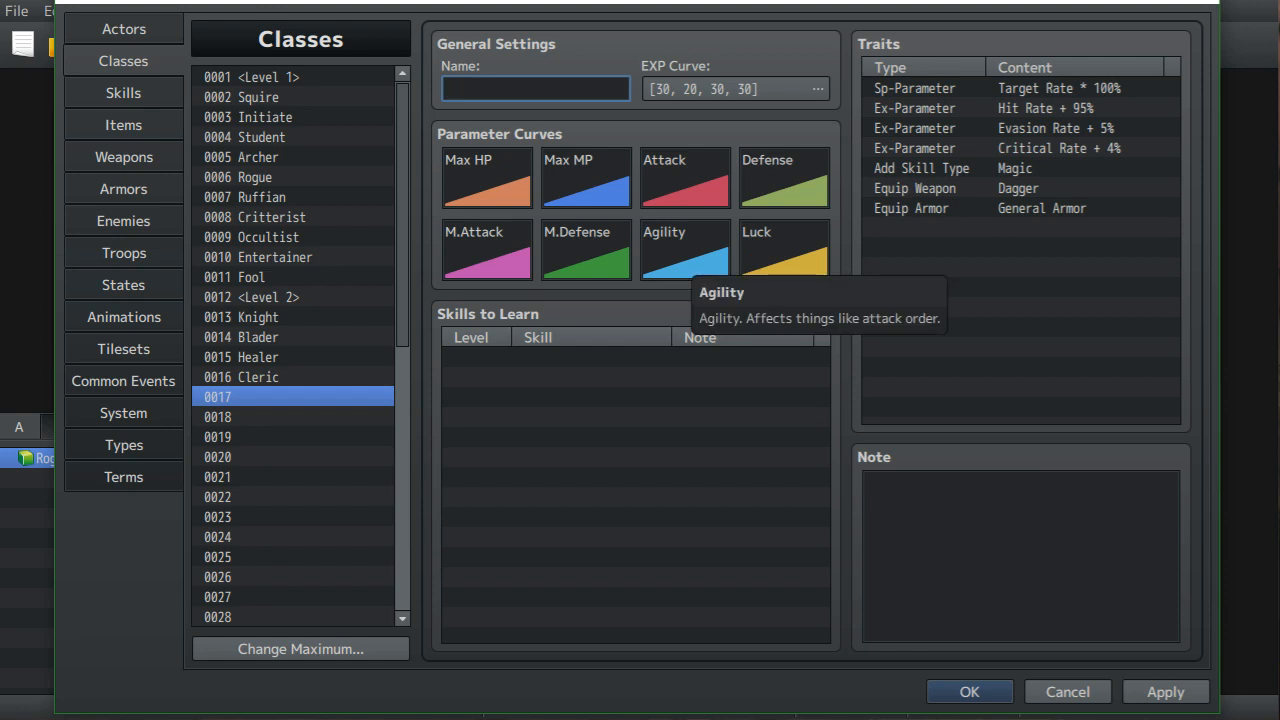
pyautogui.write('Ele')
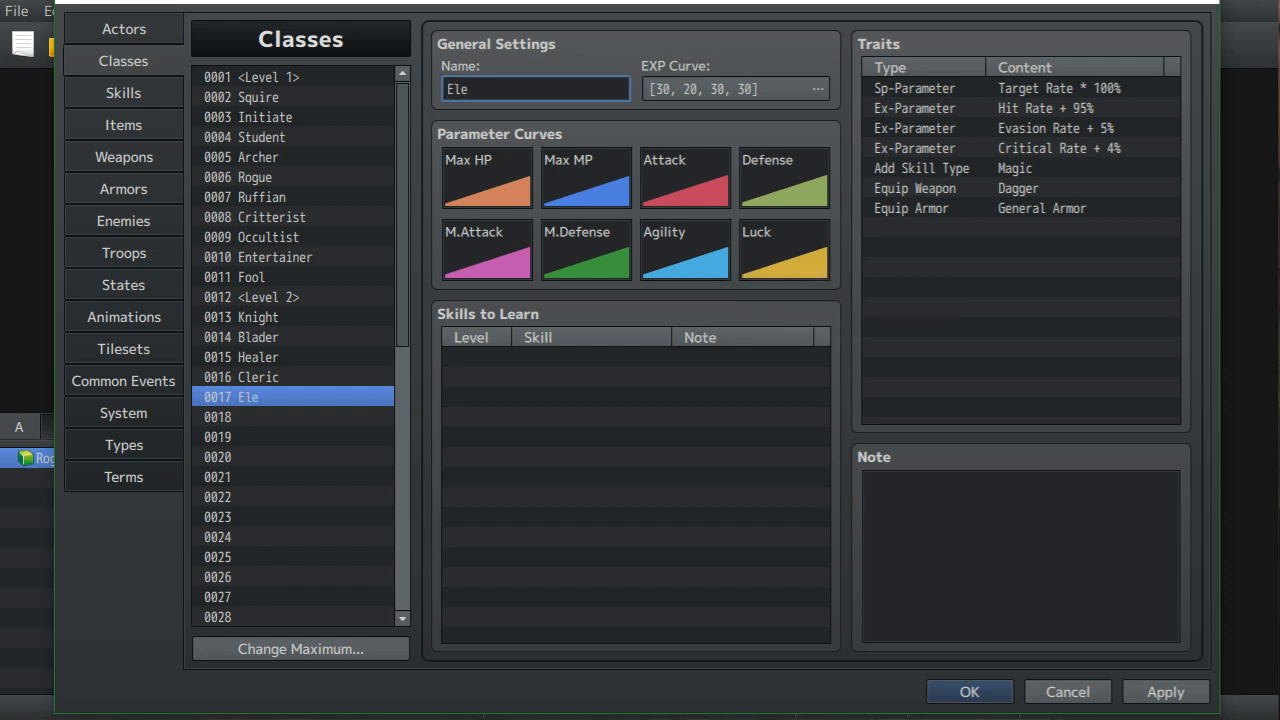
pyautogui.write('mentalist')
pyautogui.click(1020, 556)
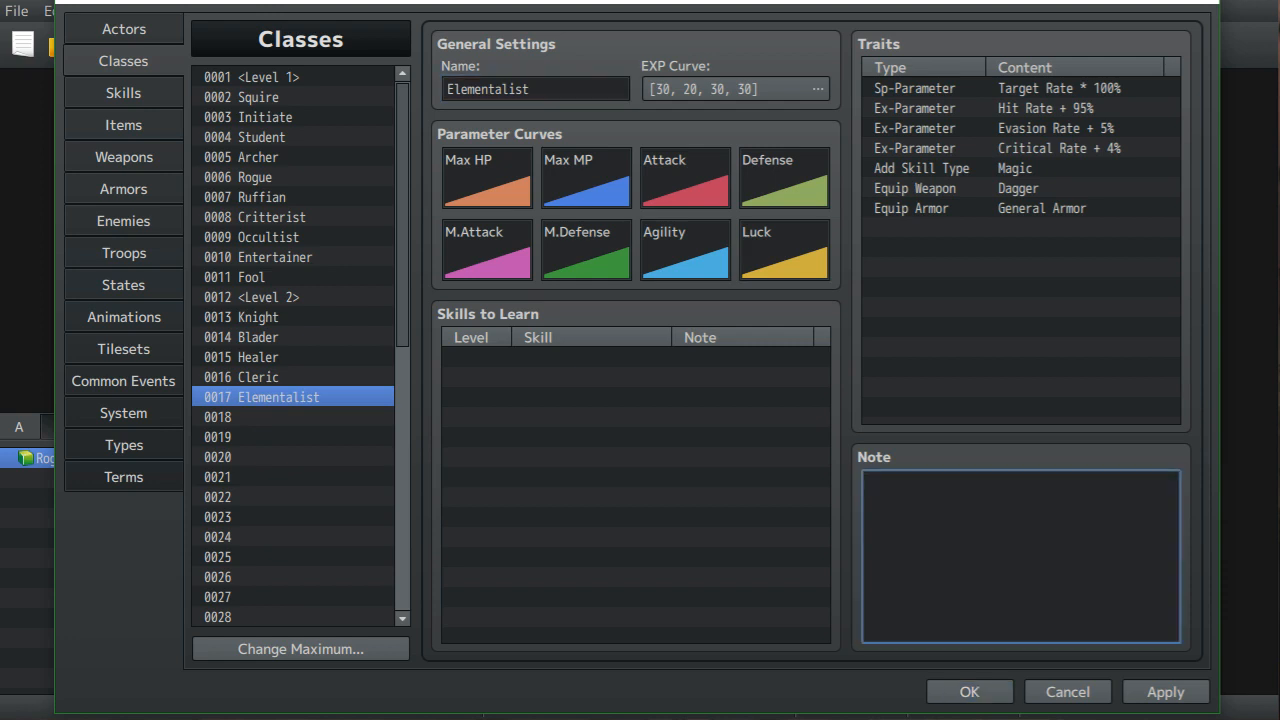
pyautogui.write('Second Level Student')
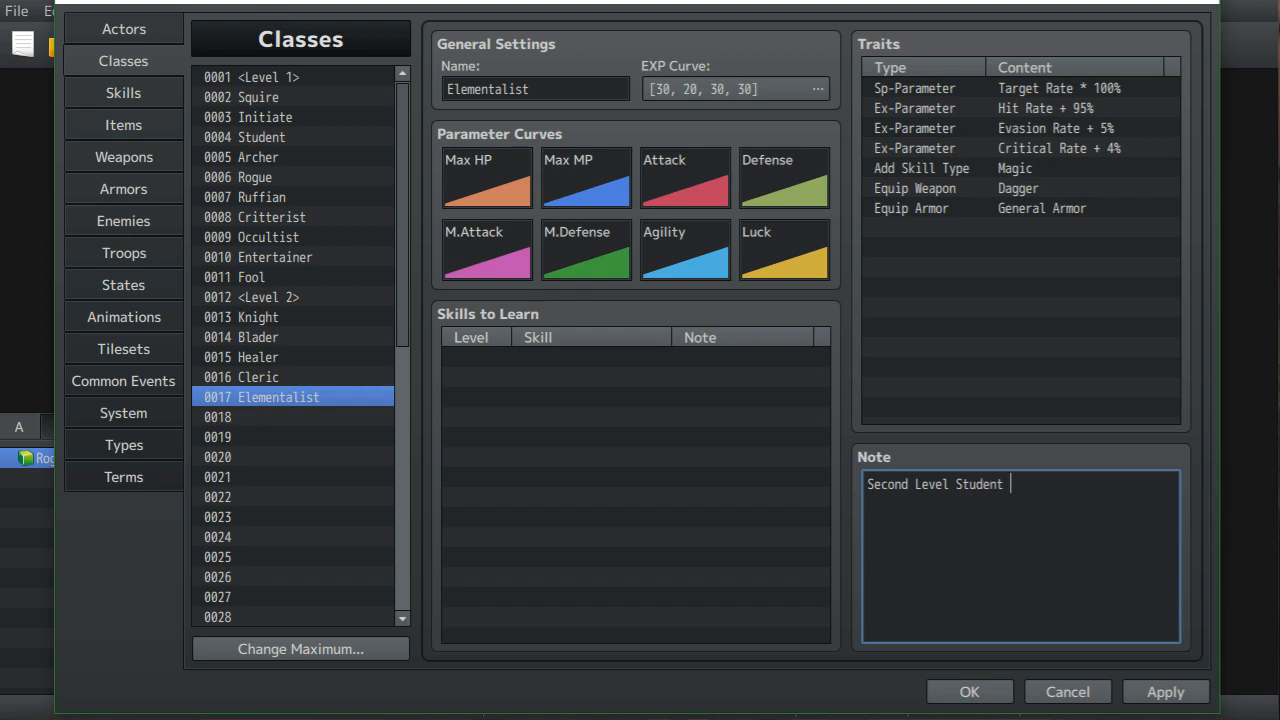
pyautogui.write(' class.')
# - Copy the Student's three stat lines into the Elementalist's note and insert "Magic" before "defense" in the "High" line
pyautogui.click(262, 137)
pyautogui.moveTo(958, 546); pyautogui.dragTo(867, 484)
pyautogui.moveTo(958, 546); pyautogui.dragTo(867, 505)
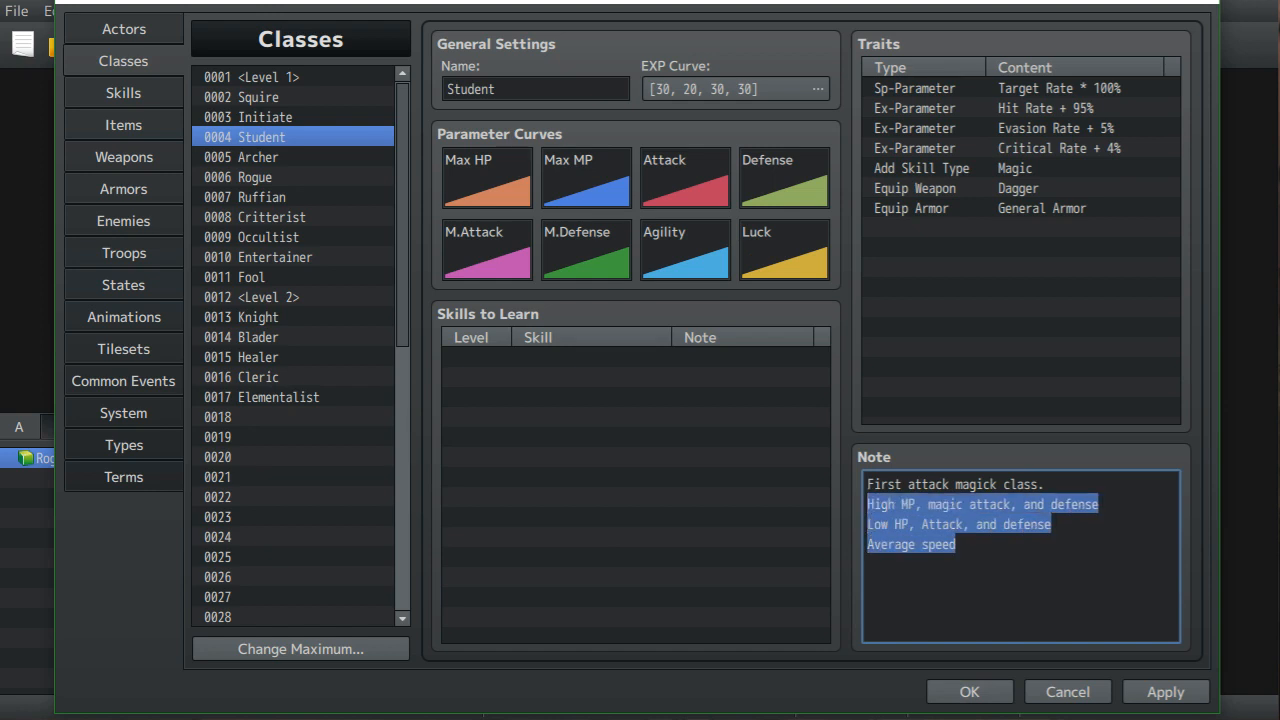
pyautogui.rightClick(911, 503)
pyautogui.click(952, 541)
pyautogui.click(262, 397)
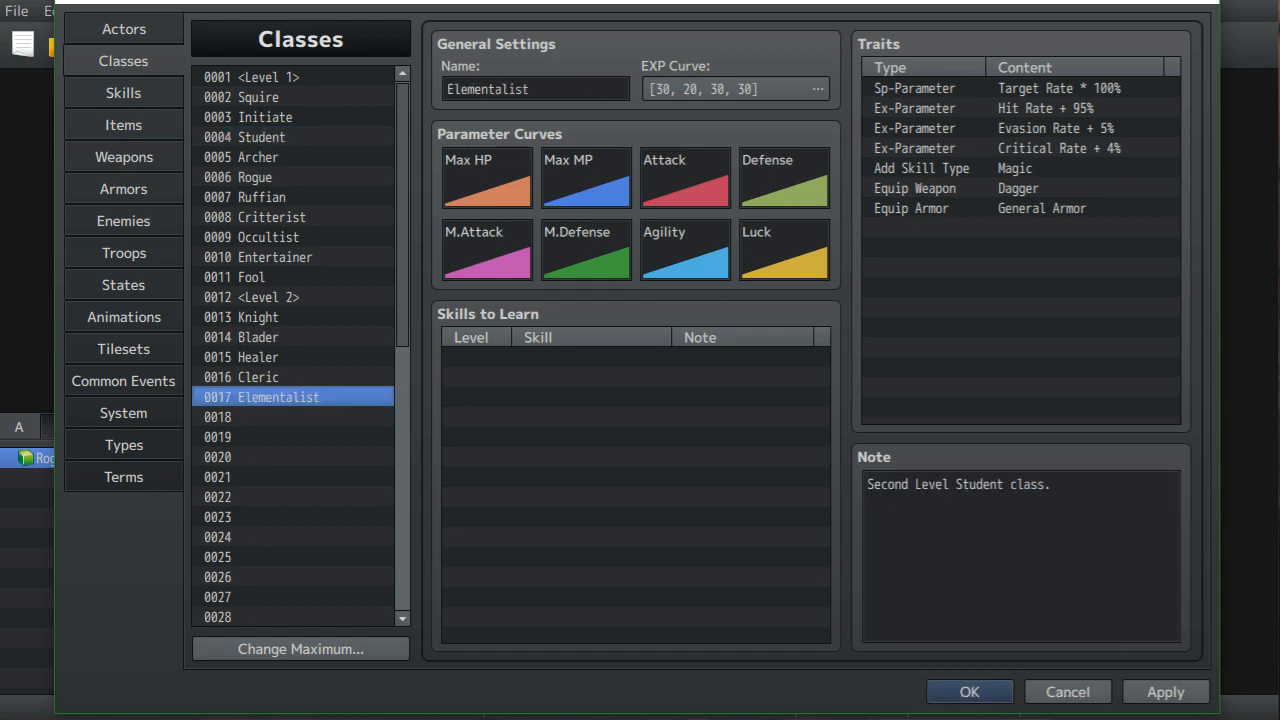
pyautogui.click(978, 546)
pyautogui.rightClick(978, 546)
pyautogui.click(902, 514)
pyautogui.rightClick(902, 514)
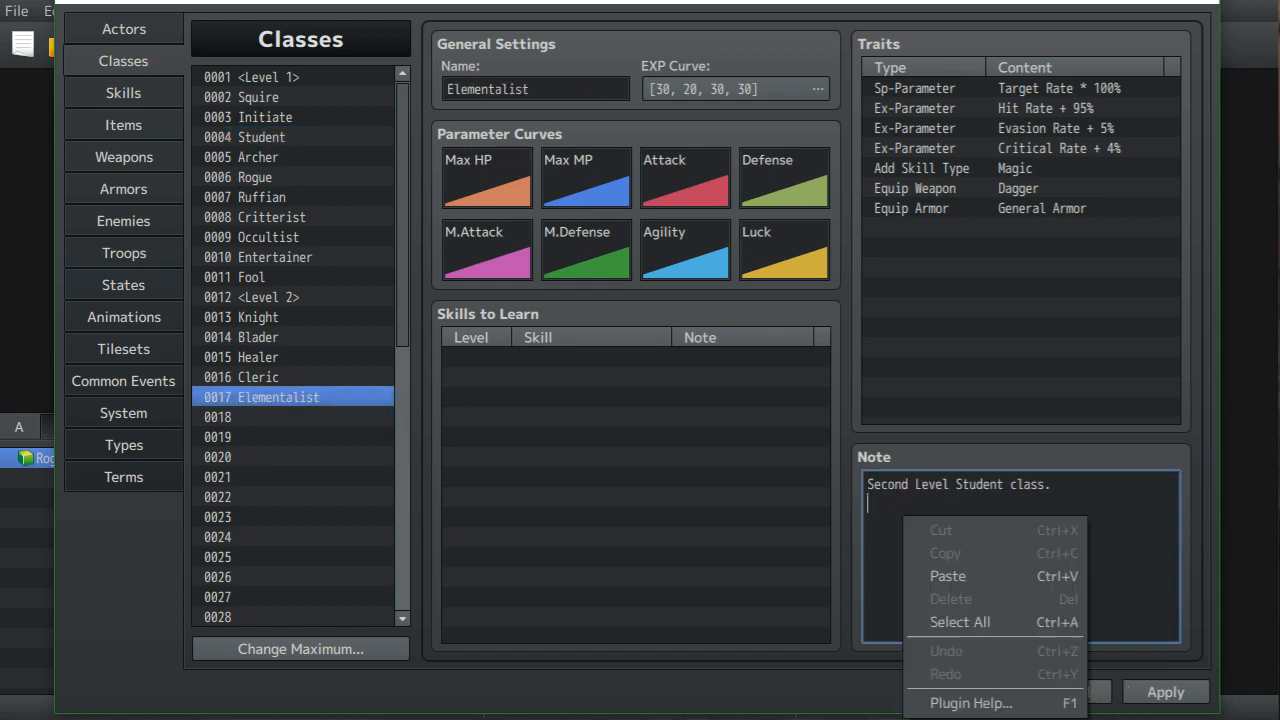
pyautogui.click(948, 576)
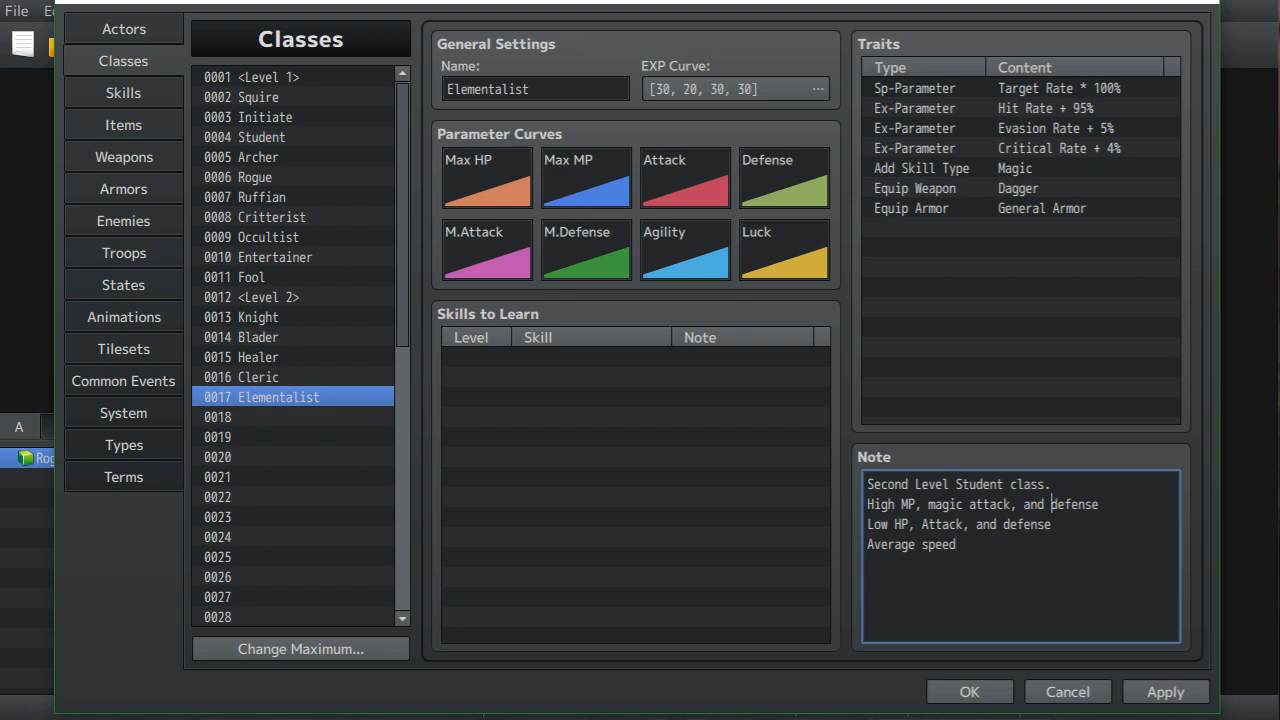
pyautogui.write('Magic')
# - Name class 0018 "Arcanist"
pyautogui.click(290, 417)
pyautogui.click(535, 89)
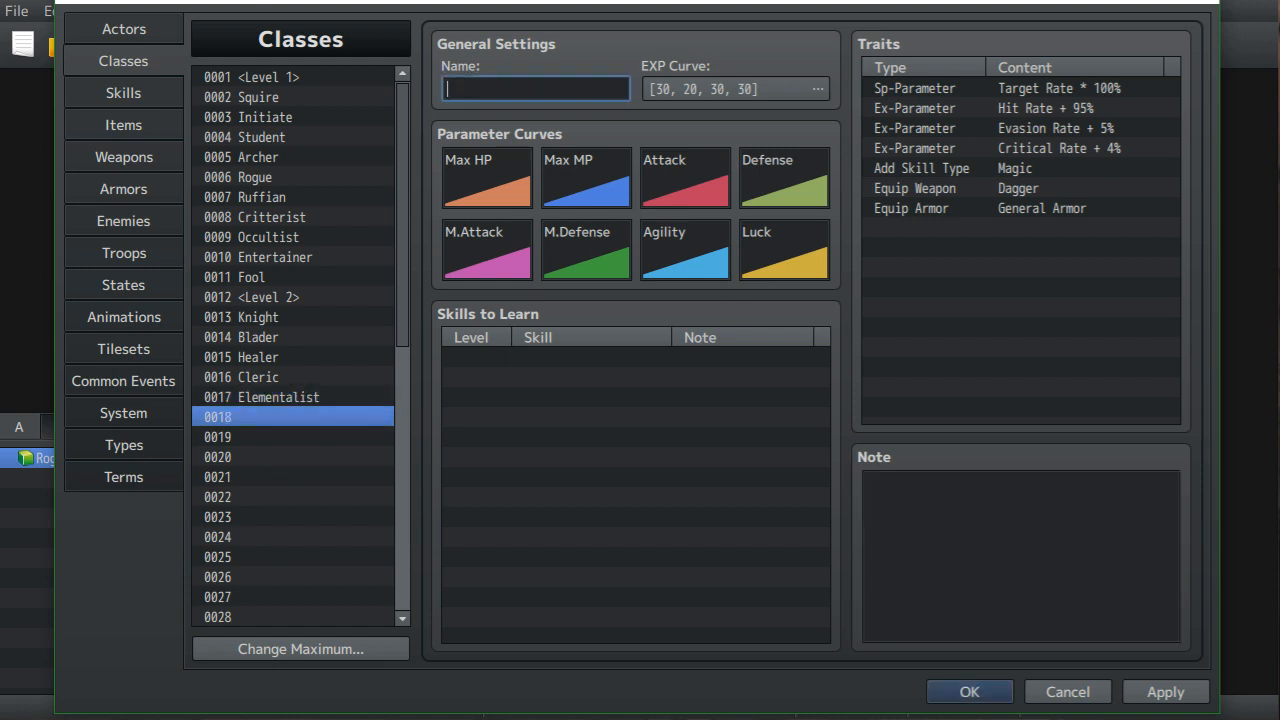
pyautogui.write('Arcanist')
pyautogui.click(293, 137)
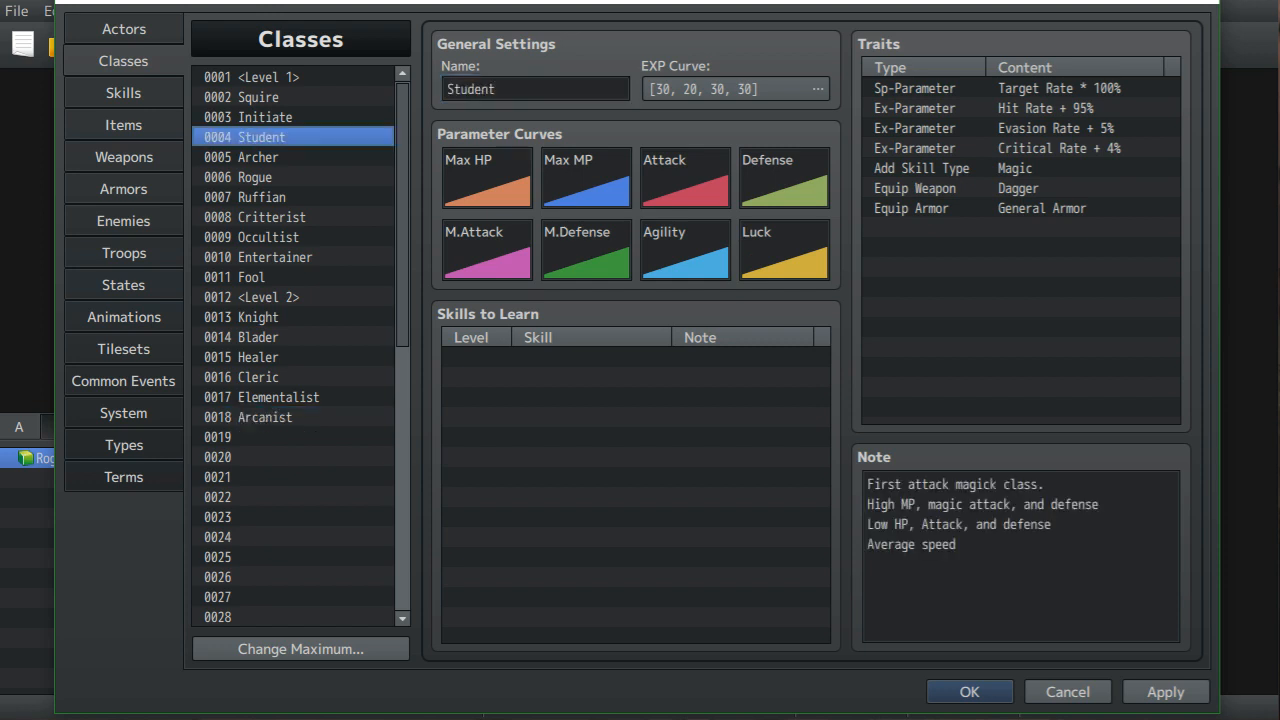
pyautogui.click(1000, 560)
pyautogui.hotkey('ctrl', 'a')
# - Copy the Elementalist's whole note into the Arcanist's note and compare the two classes
pyautogui.click(293, 397)
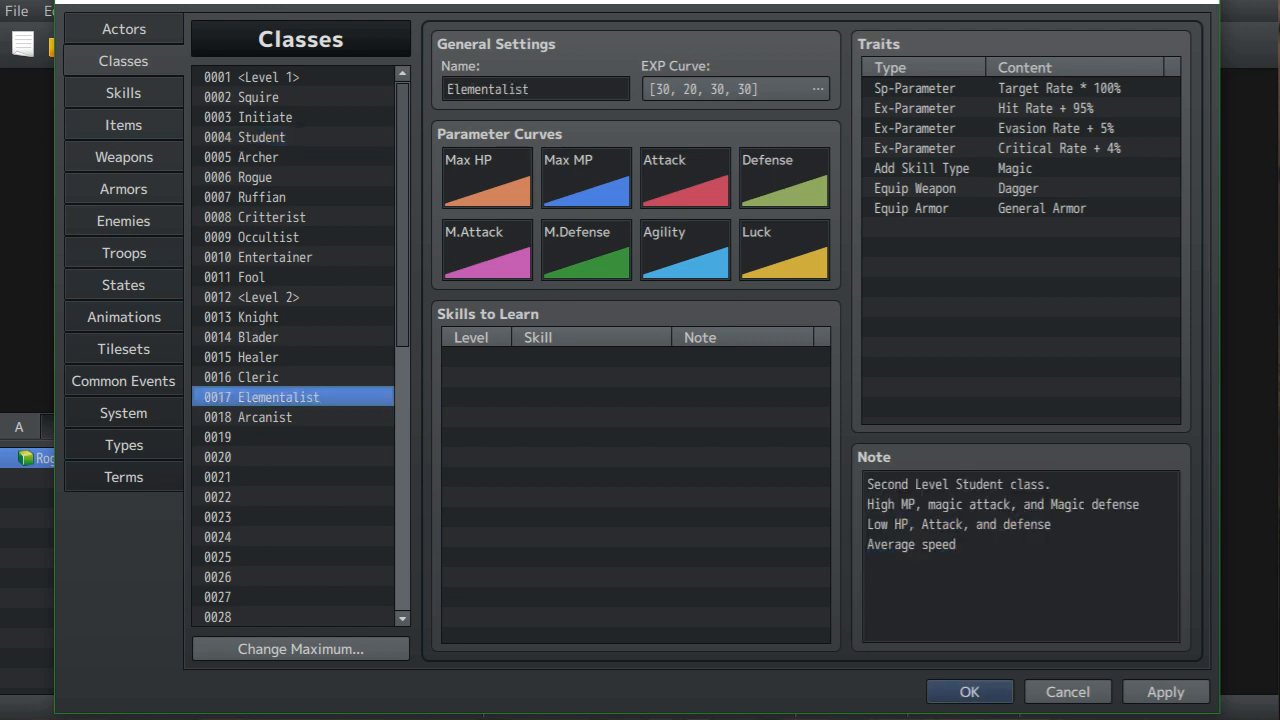
pyautogui.moveTo(956, 544); pyautogui.dragTo(881, 484)
pyautogui.rightClick(881, 484)
pyautogui.click(920, 519)
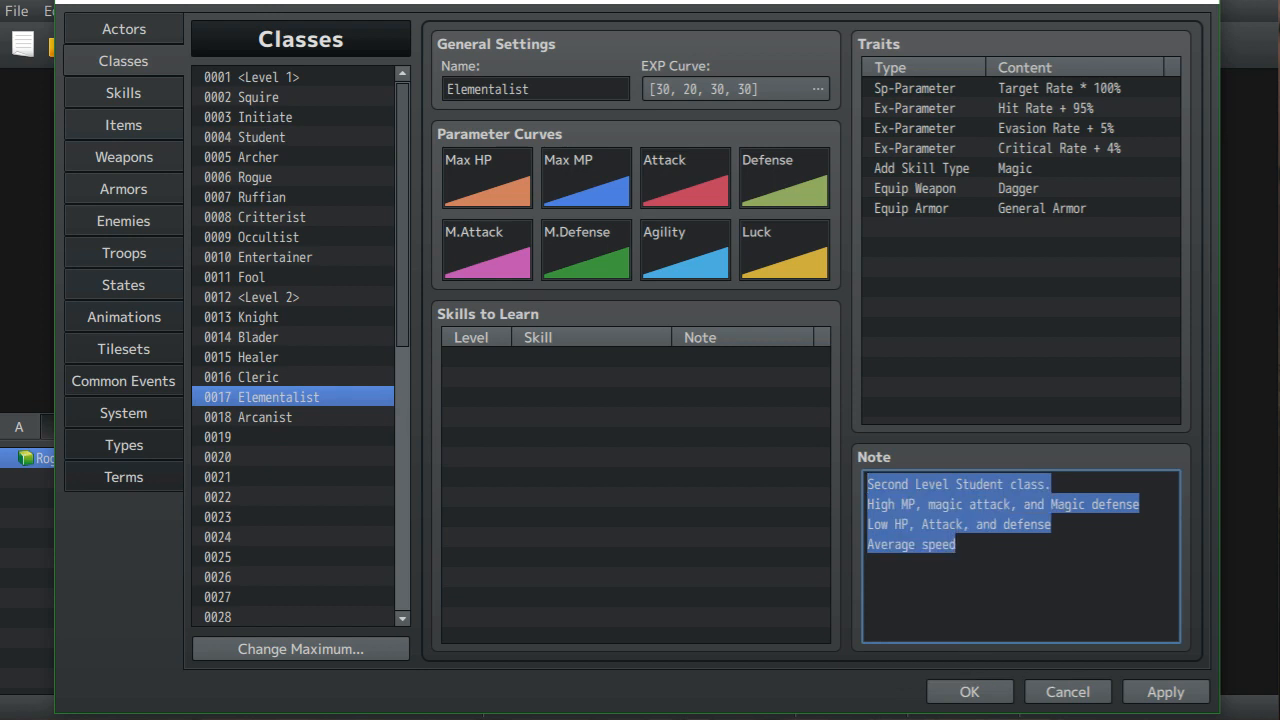
pyautogui.click(293, 417)
pyautogui.click(890, 515)
pyautogui.rightClick(890, 515)
pyautogui.click(958, 576)
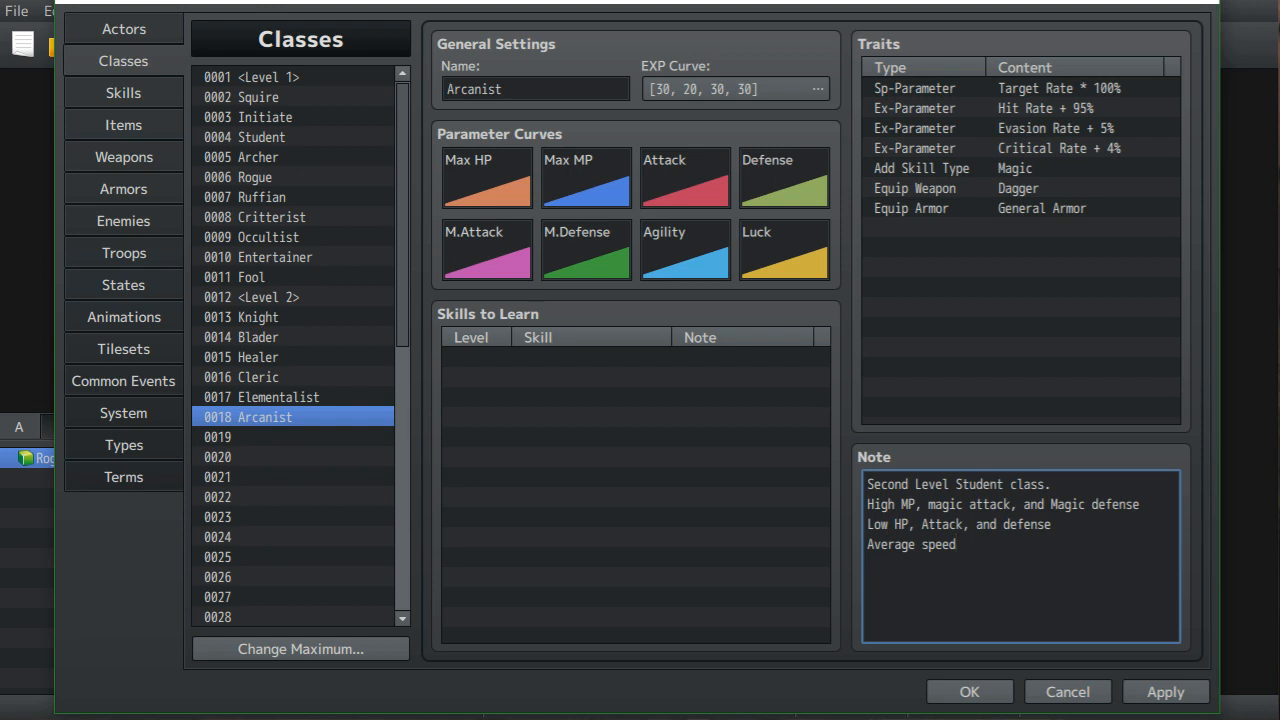
pyautogui.click(278, 397)
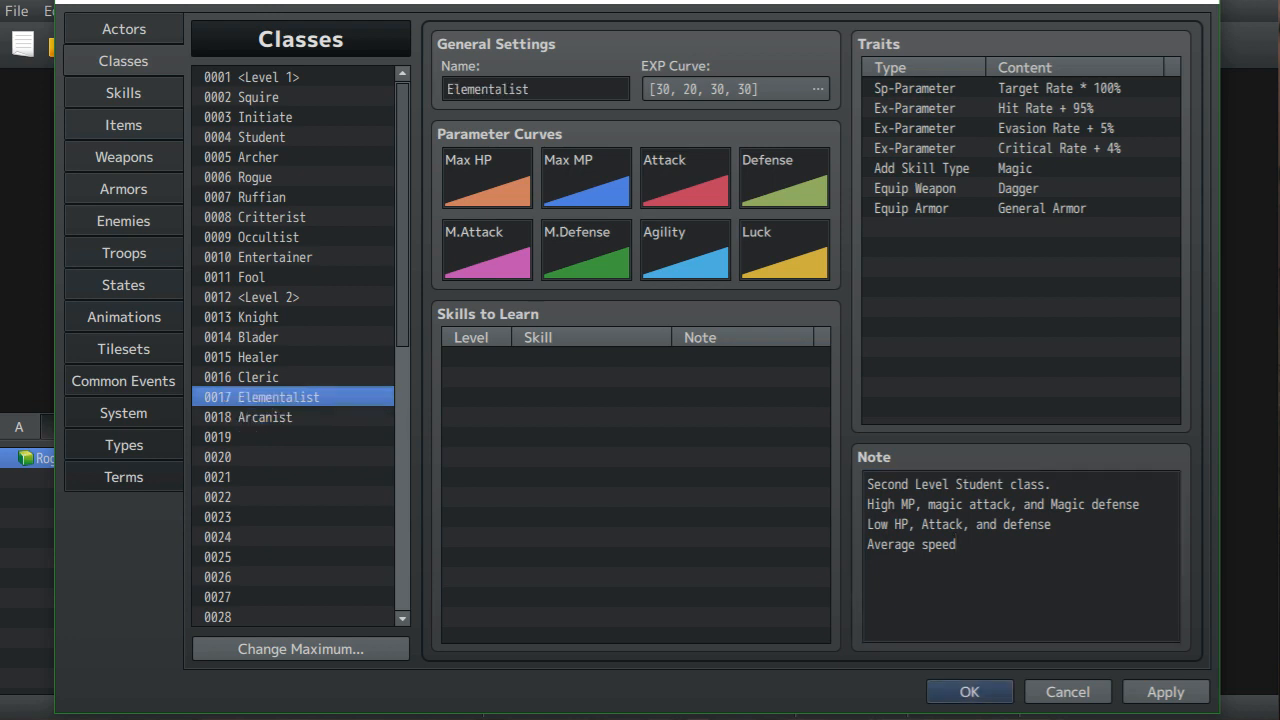
pyautogui.click(278, 417)
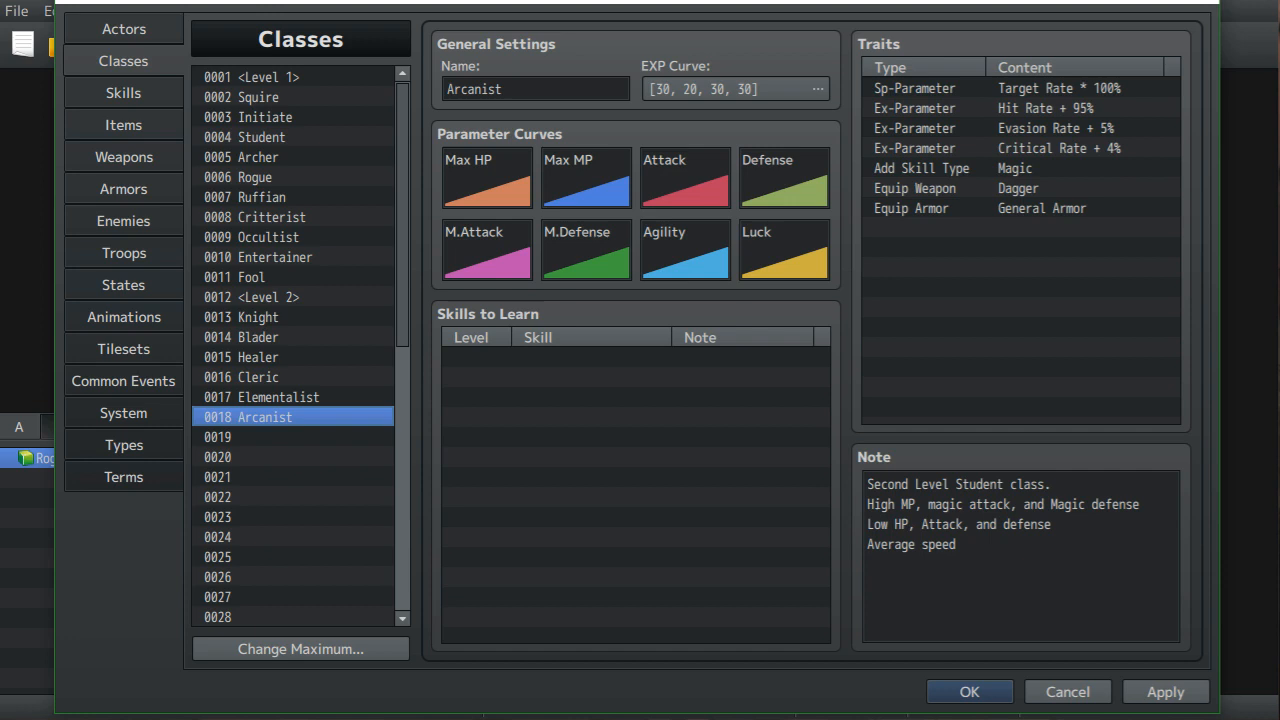
# - Name class 0019 "Ranger" and enter "Second level Archer class." as the first line of its note
pyautogui.click(292, 437)
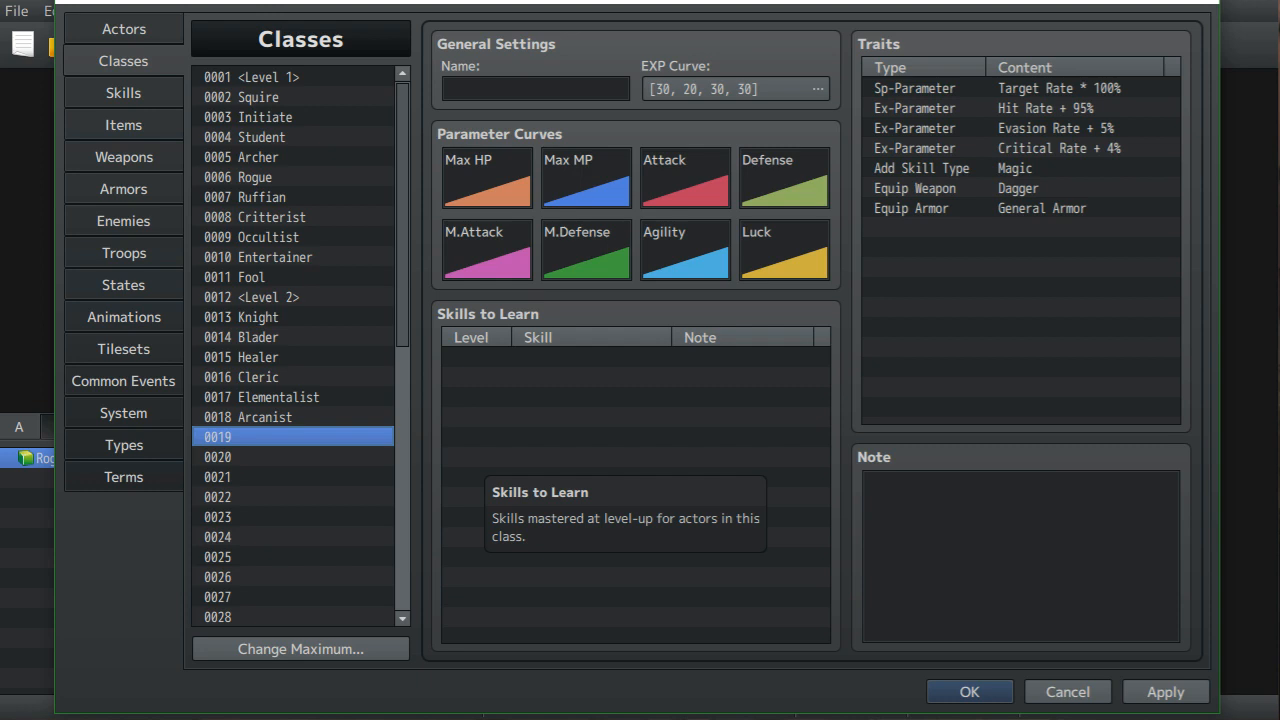
pyautogui.click(536, 89)
pyautogui.write('Ranger')
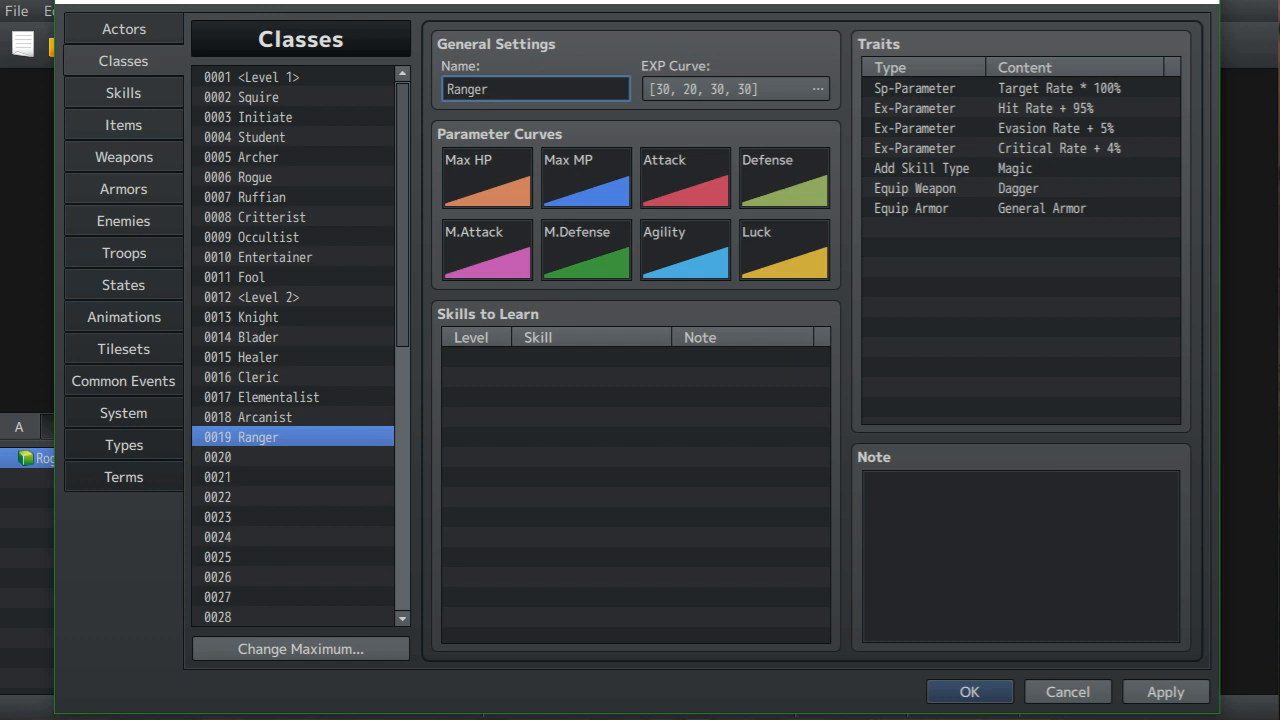
pyautogui.click(1020, 556)
pyautogui.write('Second level A')
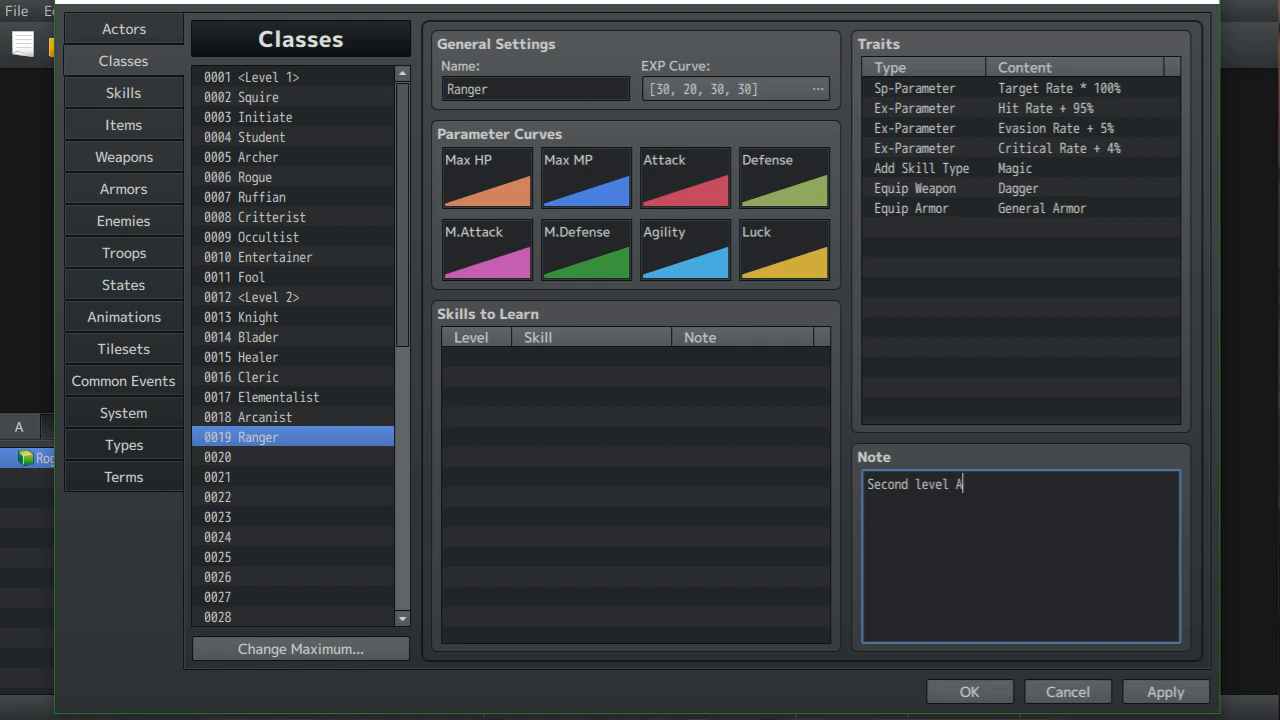
pyautogui.write('rcher class.')
# - Copy the Archer's stat lines, from "High Speed" to "and magic defense", below the first line of the Ranger's note
pyautogui.click(258, 157)
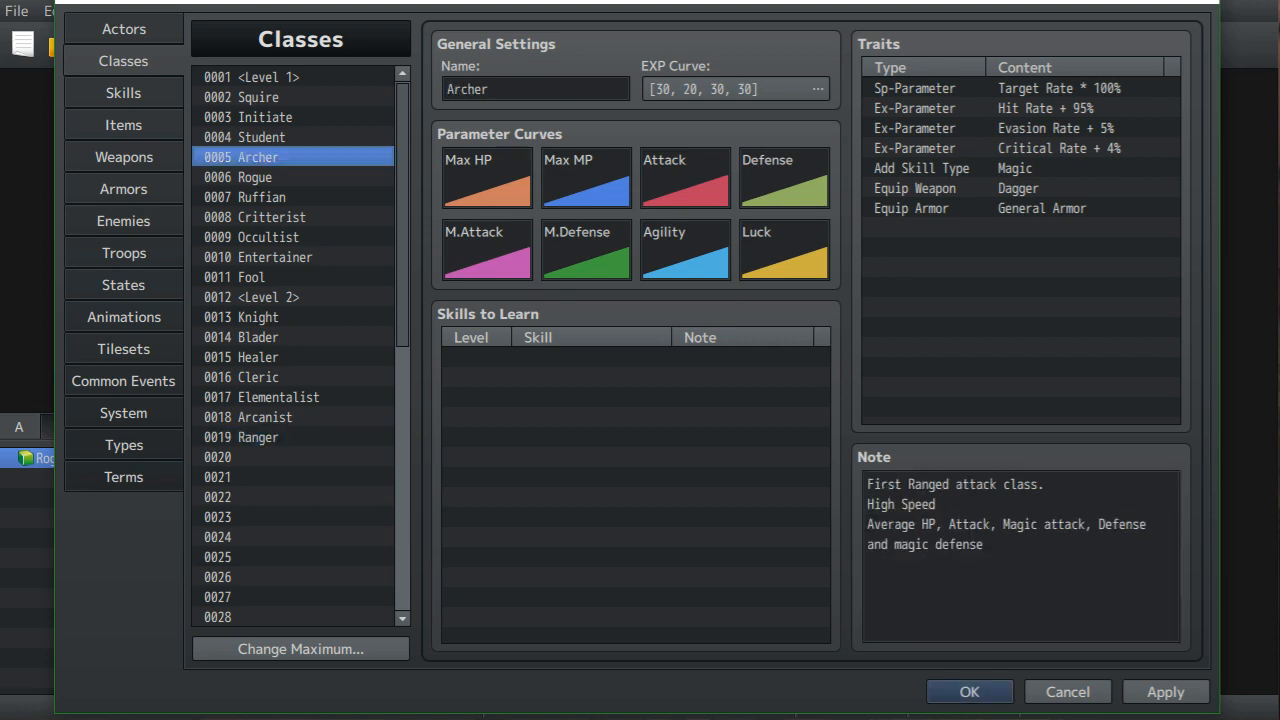
pyautogui.moveTo(984, 544); pyautogui.dragTo(866, 504)
pyautogui.rightClick(886, 508)
pyautogui.click(930, 547)
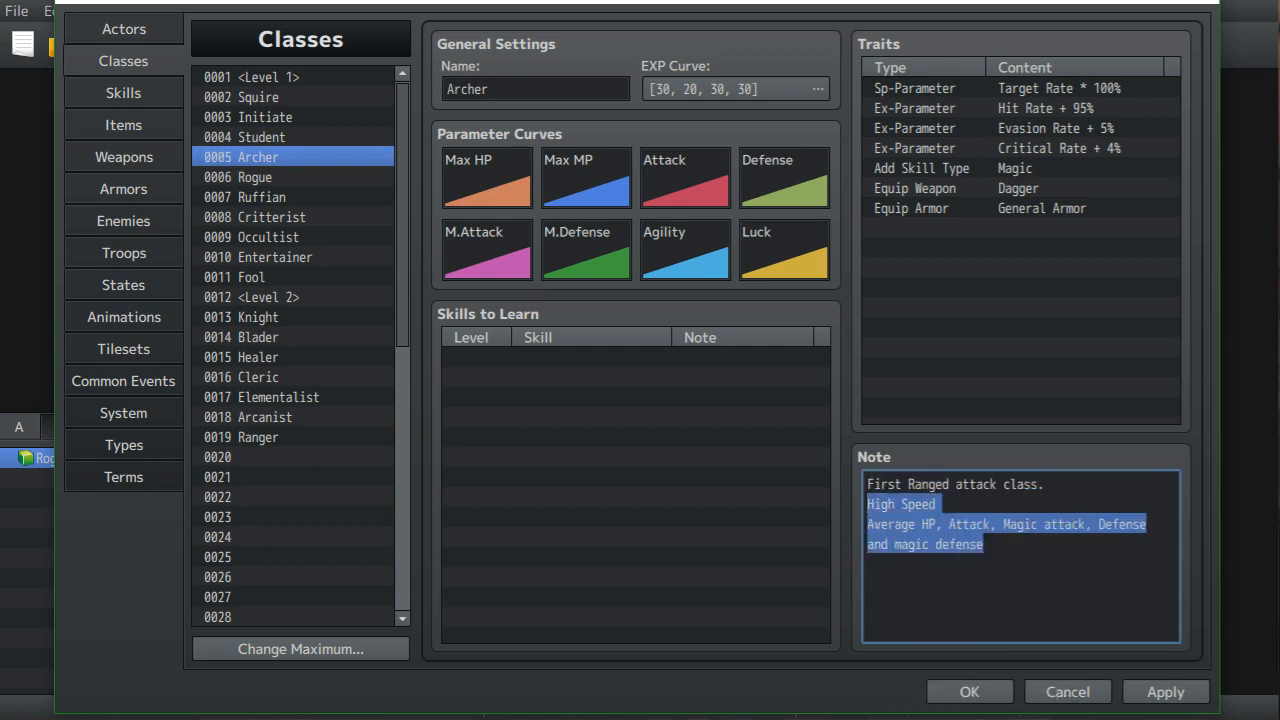
pyautogui.click(258, 437)
pyautogui.click(914, 527)
pyautogui.rightClick(914, 527)
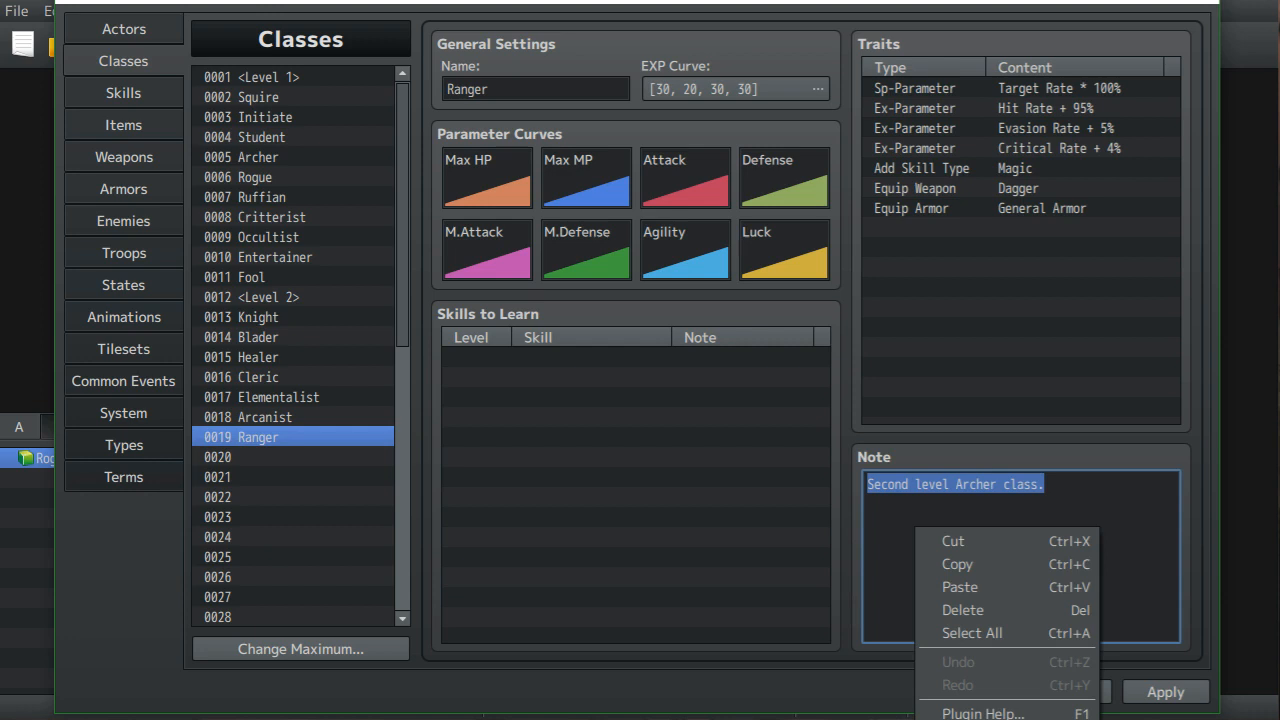
pyautogui.click(1070, 495)
pyautogui.rightClick(1008, 530)
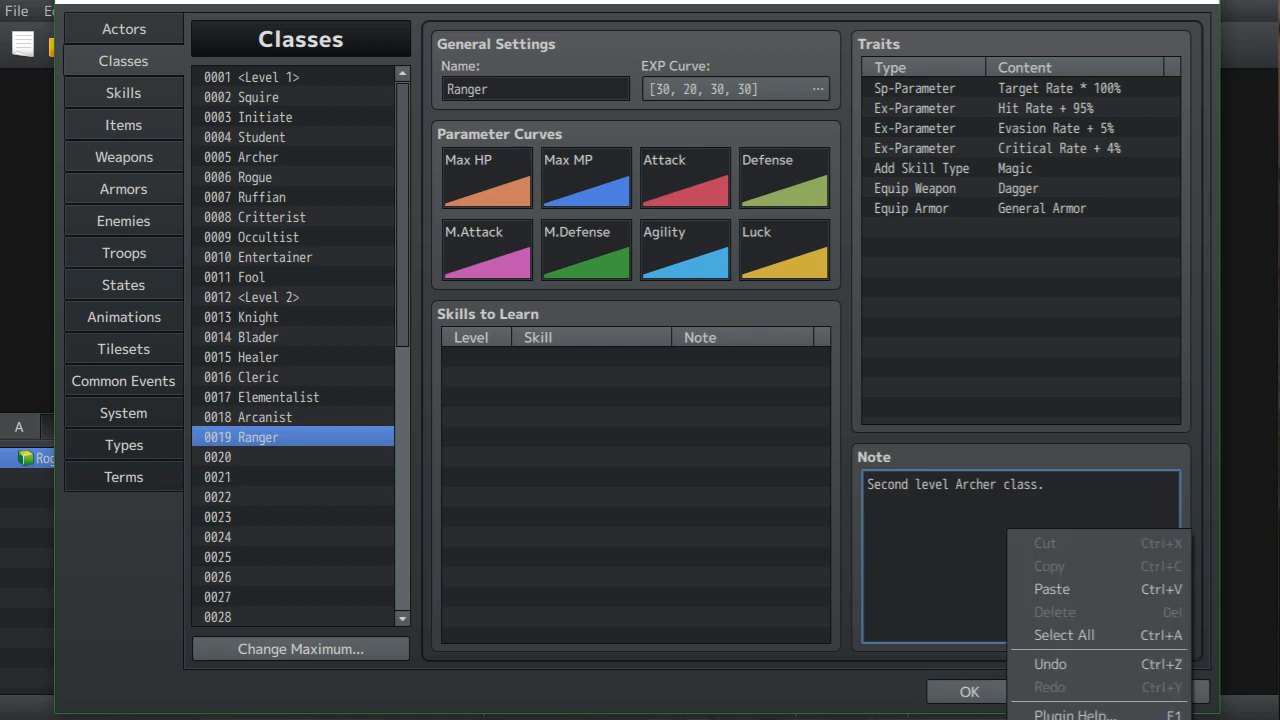
pyautogui.click(1040, 588)
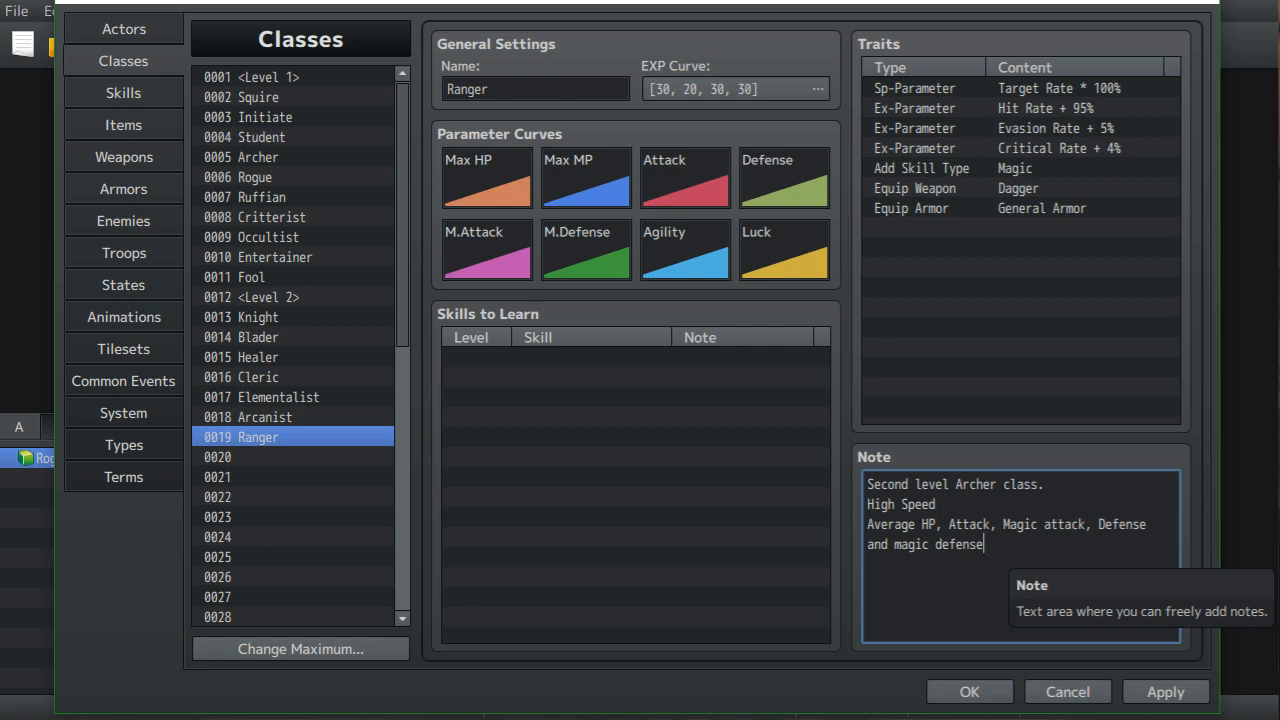
# - Name class 0020 "Crossbowman"
pyautogui.click(292, 457)
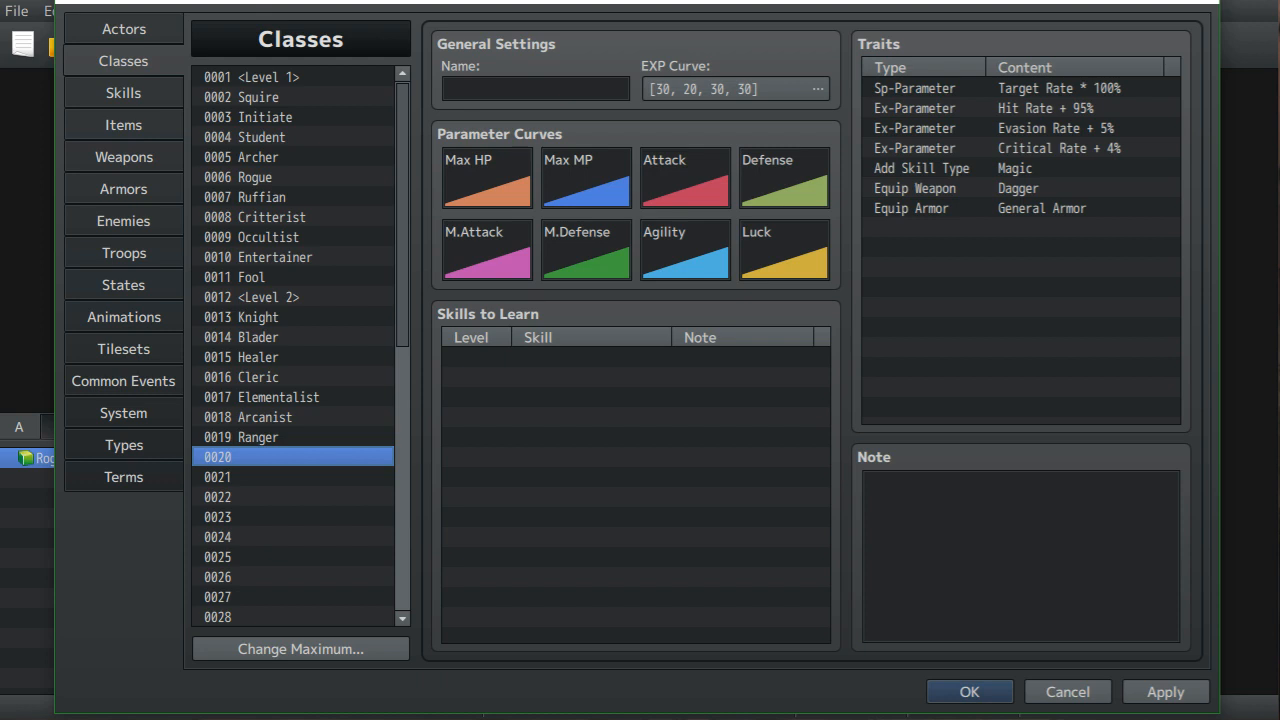
pyautogui.click(535, 89)
pyautogui.write('Crossbowman')
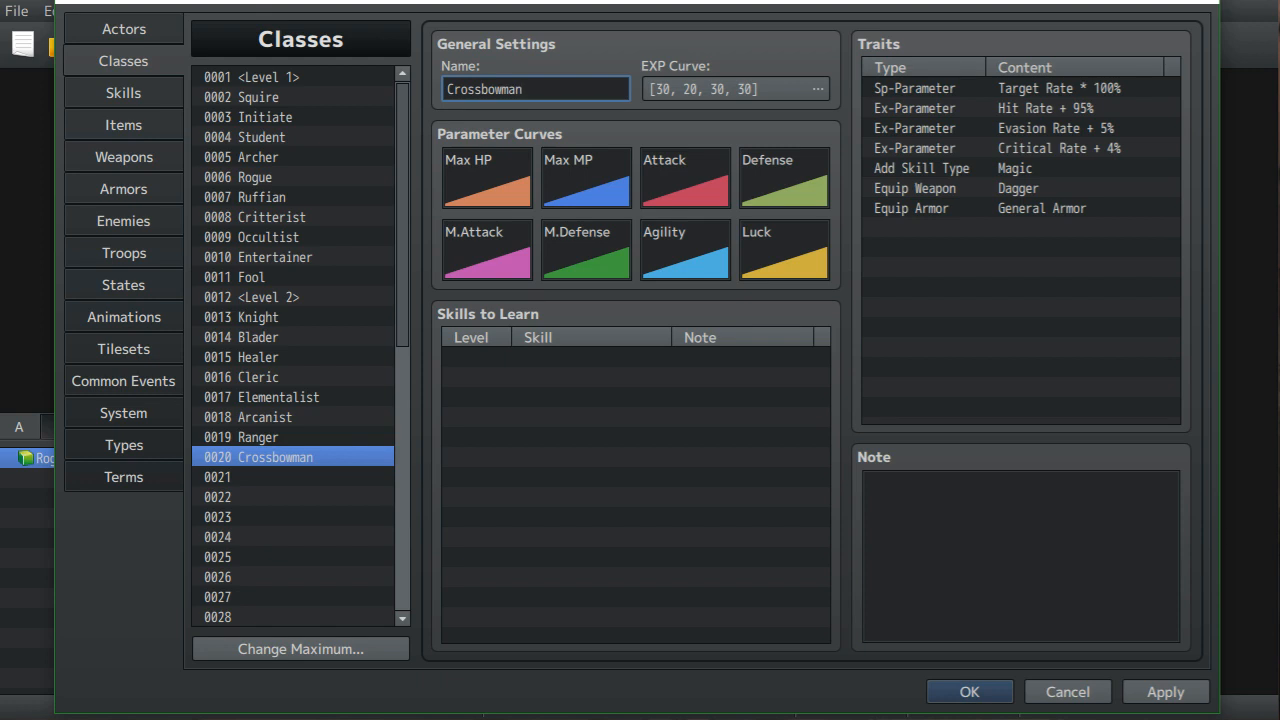
# - Copy the Ranger's whole note into the Crossbowman's note
pyautogui.click(258, 437)
pyautogui.click(1020, 556)
pyautogui.hotkey('ctrl', 'a')
pyautogui.moveTo(988, 546); pyautogui.dragTo(866, 482)
pyautogui.rightClick(926, 504)
pyautogui.click(971, 540)
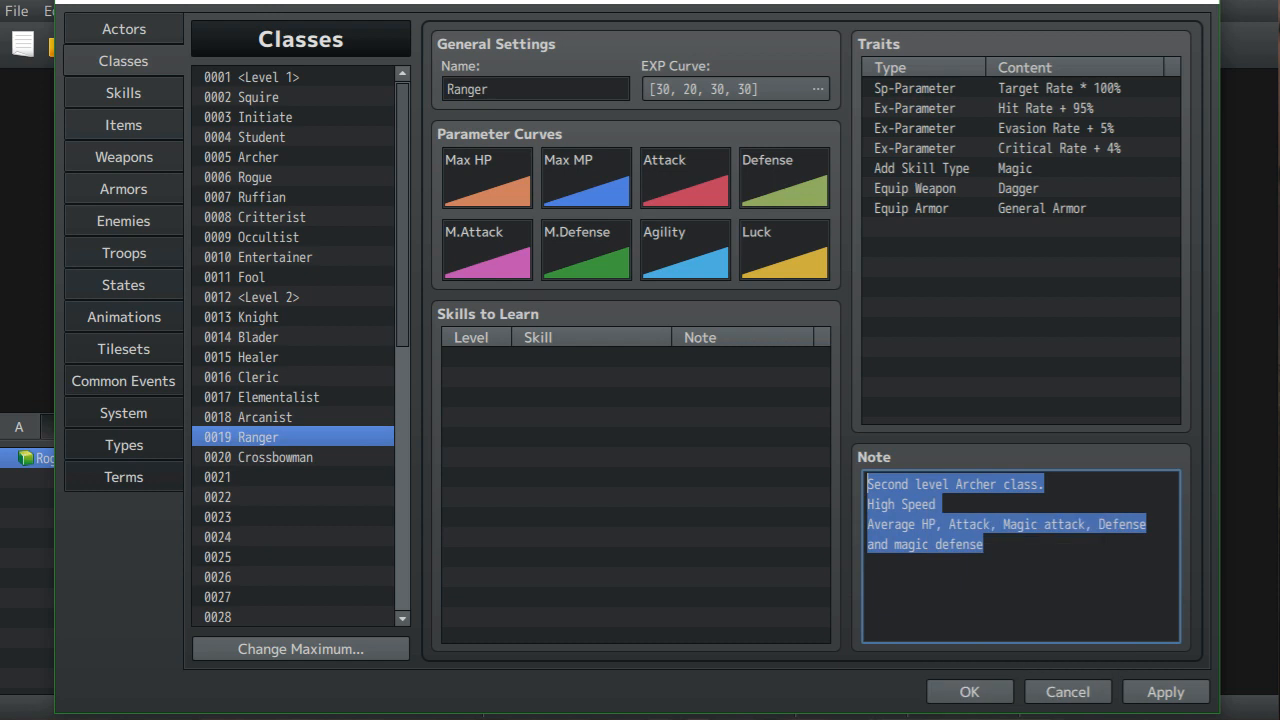
pyautogui.click(275, 457)
pyautogui.click(906, 528)
pyautogui.rightClick(906, 528)
pyautogui.click(942, 590)
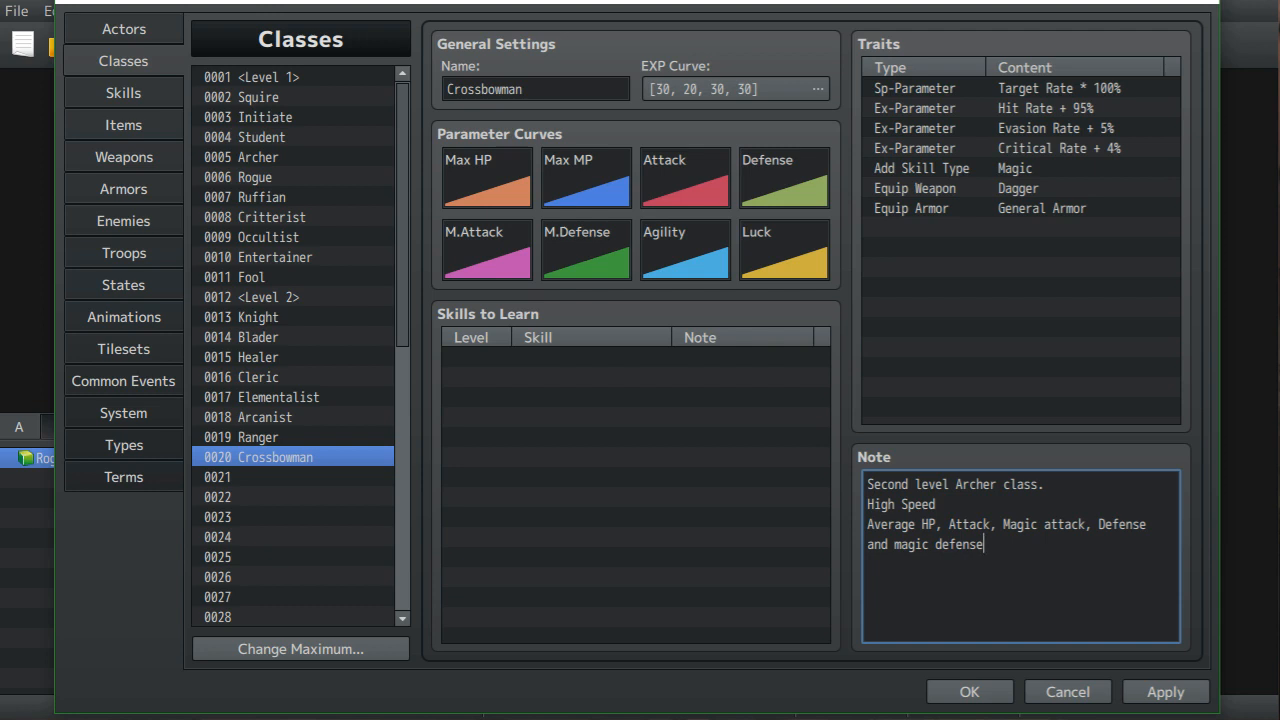
# - Add a "Low" line to the Crossbowman's note, move "Magic attack" into it, and remove the leftover comma from the "Average" line
pyautogui.press('Return')
pyautogui.write('Low')
pyautogui.moveTo(1003, 524); pyautogui.dragTo(1085, 524)
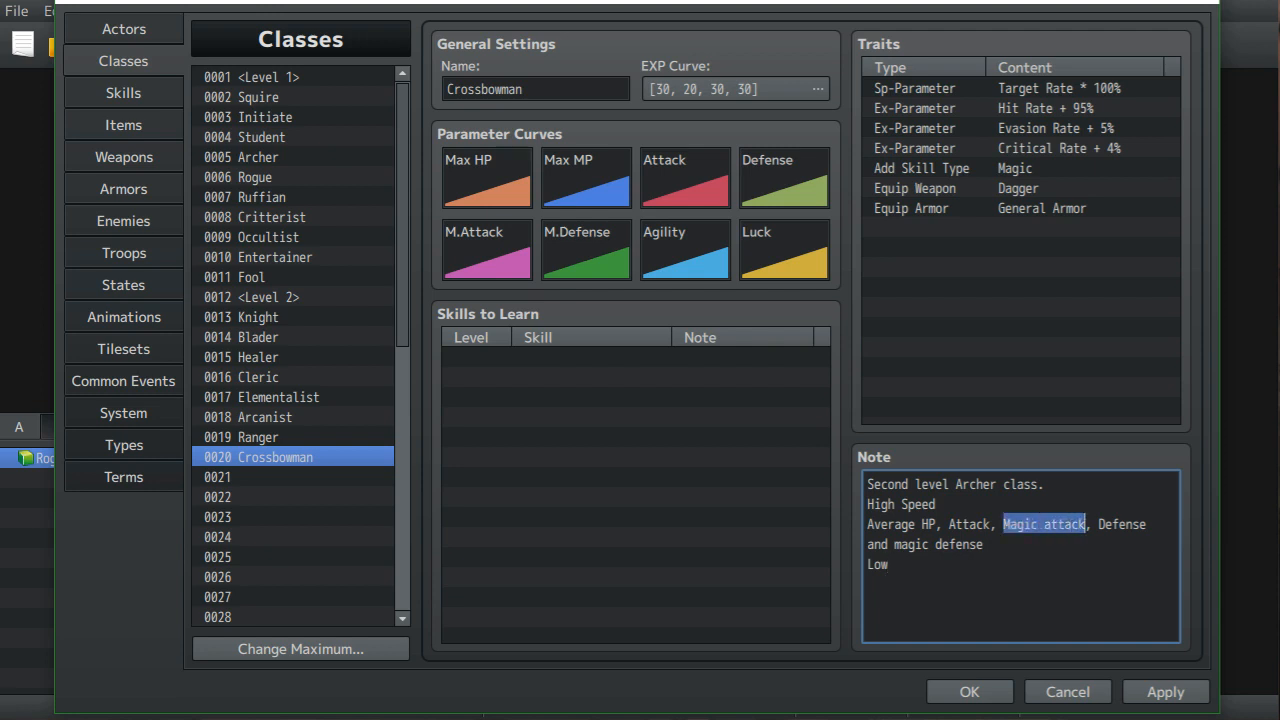
pyautogui.rightClick(1063, 513)
pyautogui.click(1100, 528)
pyautogui.click(931, 573)
pyautogui.rightClick(931, 573)
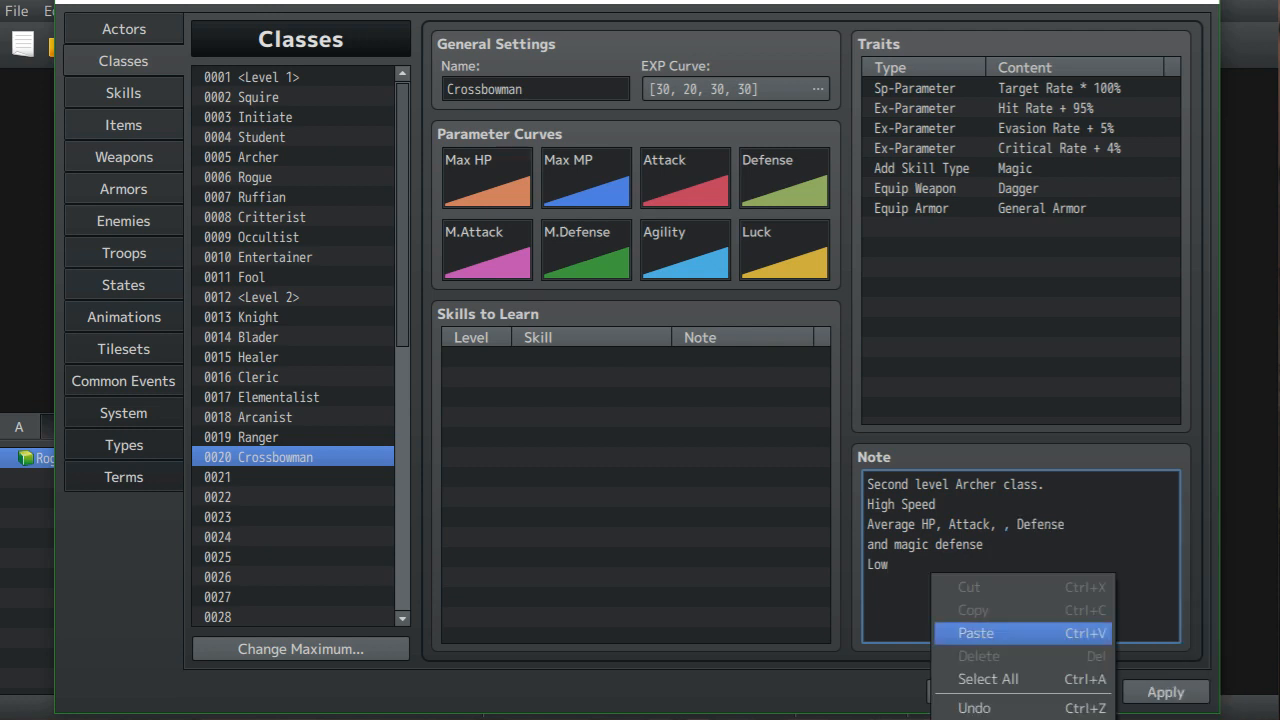
pyautogui.click(975, 633)
pyautogui.click(888, 565)
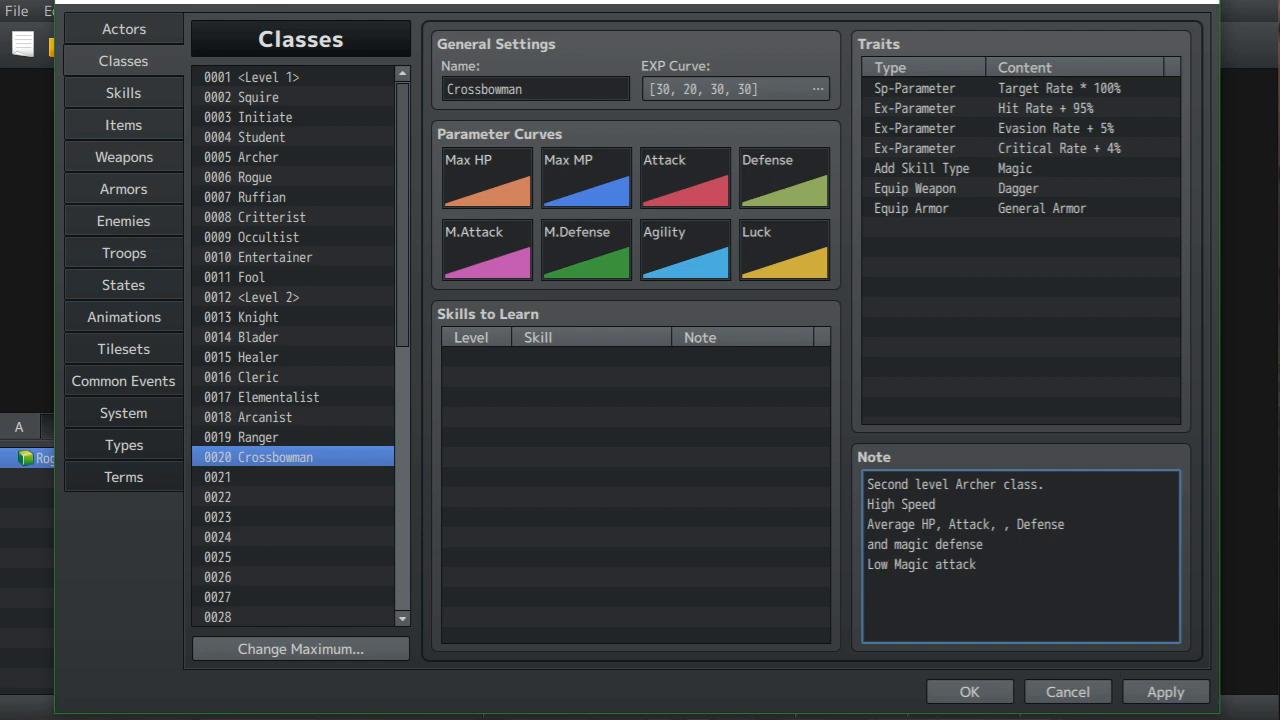
pyautogui.press('BackSpace')
pyautogui.press('BackSpace')
# - Move "magic defense" to the end of the Crossbowman's "Low" line and delete the leftover "and"
pyautogui.moveTo(893, 544); pyautogui.dragTo(984, 544)
pyautogui.rightClick(969, 551)
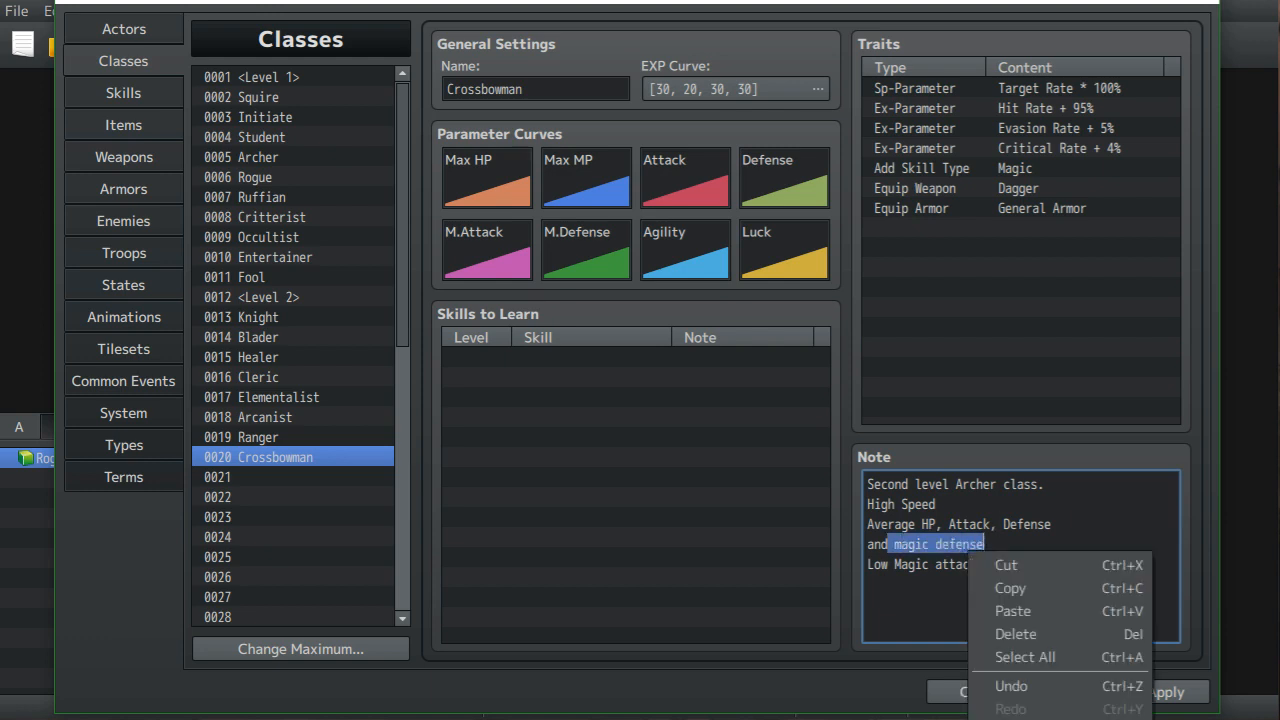
pyautogui.click(1006, 565)
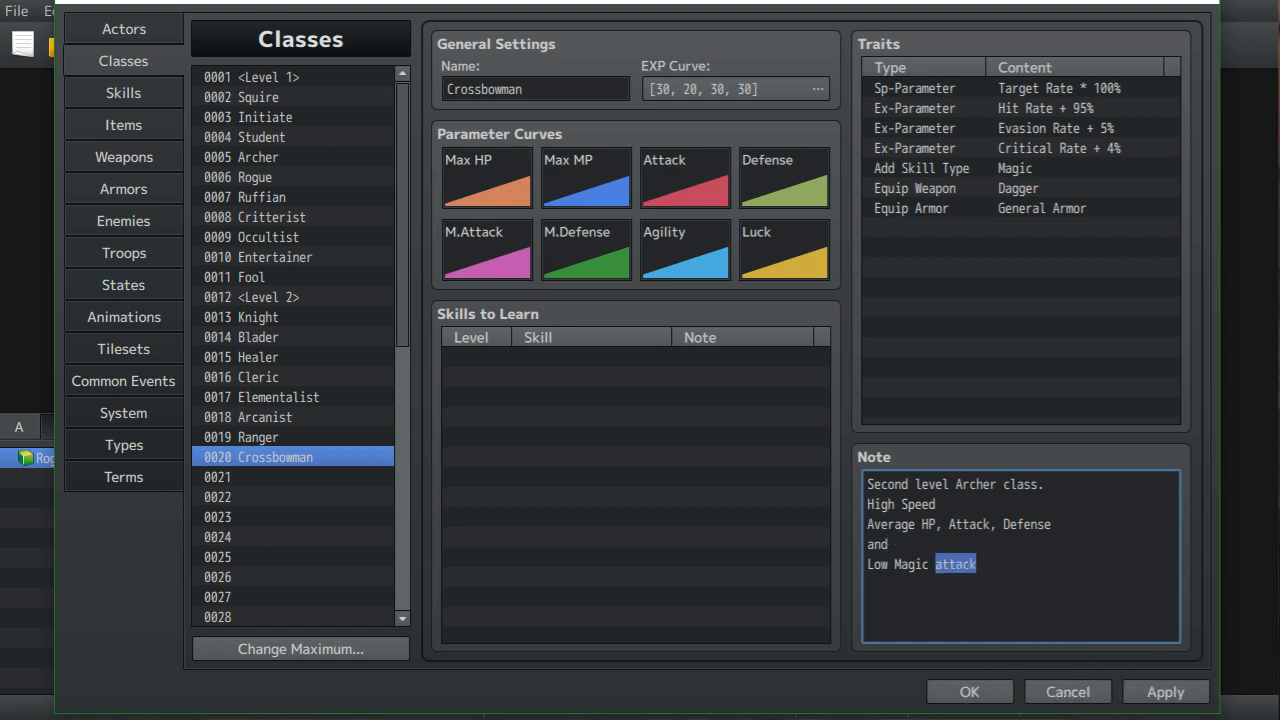
pyautogui.rightClick(1005, 562)
pyautogui.click(1040, 626)
pyautogui.moveTo(888, 544); pyautogui.dragTo(865, 544)
pyautogui.press('BackSpace')
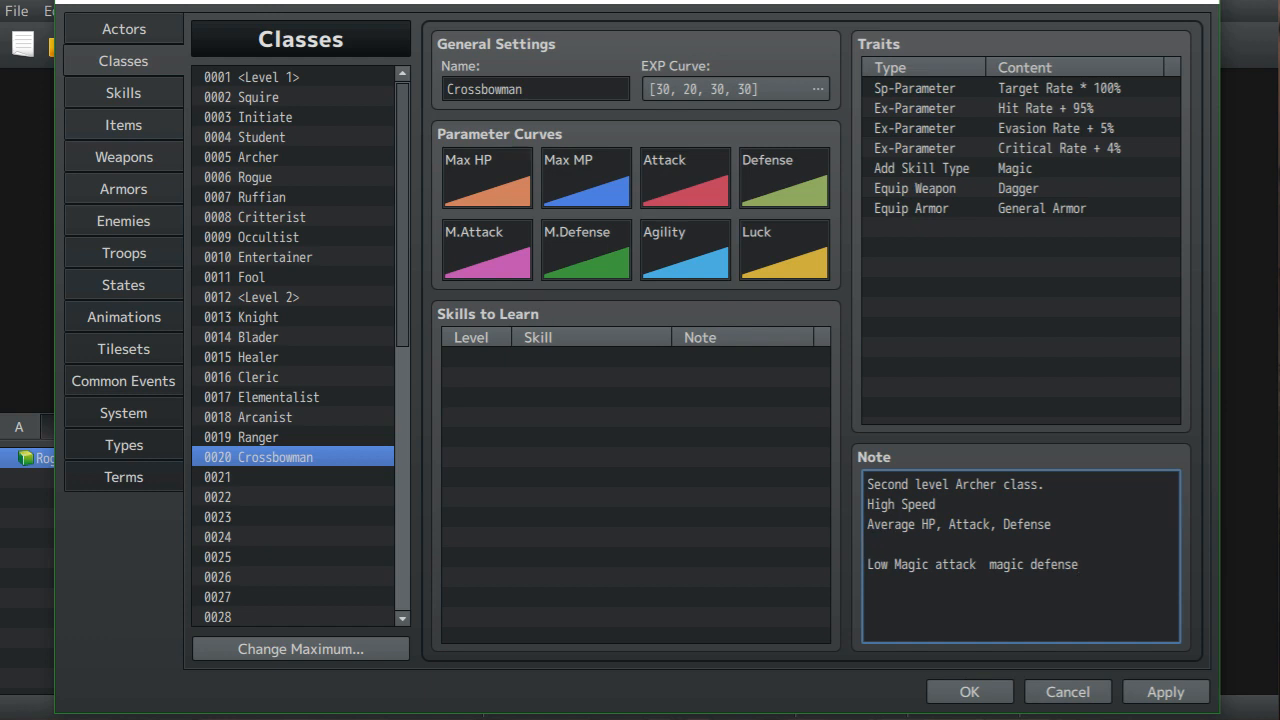
# - Move "Attack" from the Crossbowman's "Average" line to the second line, making it read "High Speed and Attack"
pyautogui.click(990, 524)
pyautogui.moveTo(996, 524); pyautogui.dragTo(949, 524)
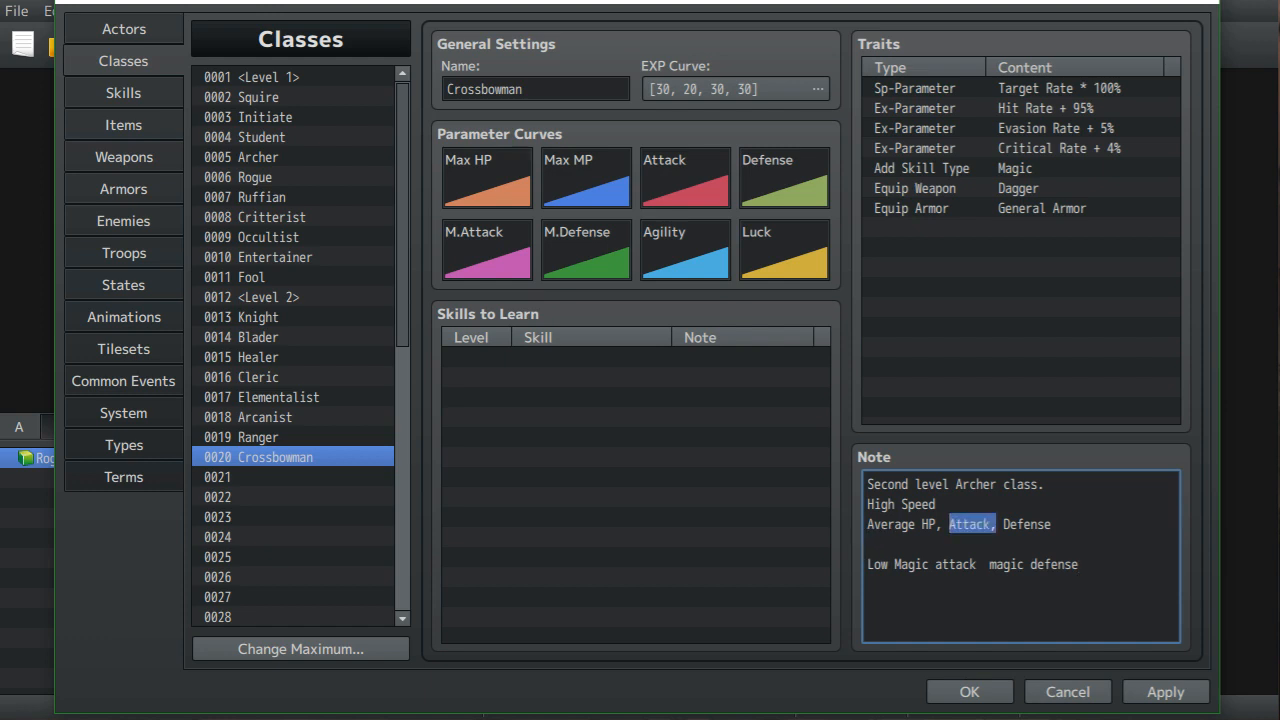
pyautogui.rightClick(962, 524)
pyautogui.click(1000, 531)
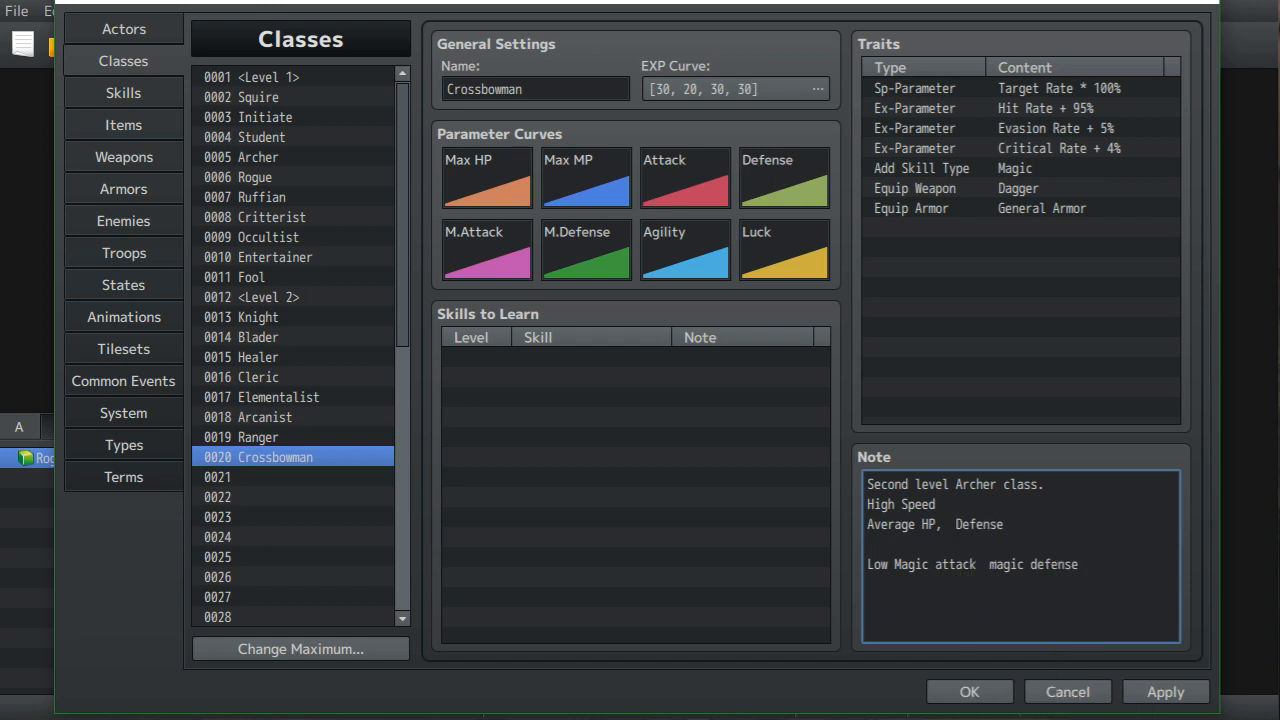
pyautogui.click(960, 506)
pyautogui.rightClick(960, 506)
pyautogui.click(1000, 568)
pyautogui.press('Left')
pyautogui.press('Left')
pyautogui.write('and')
# - Reword the Crossbowman's third note line as "Average HP and Defense", remove the blank line below it, and tidy the "Low" line's spacing
pyautogui.press('Down')
pyautogui.press('Left')
pyautogui.press('Left')
pyautogui.press('Left')
pyautogui.press('Left')
pyautogui.press('Left')
pyautogui.press('Right')
pyautogui.press('BackSpace')
pyautogui.write('and')
pyautogui.press('Delete')
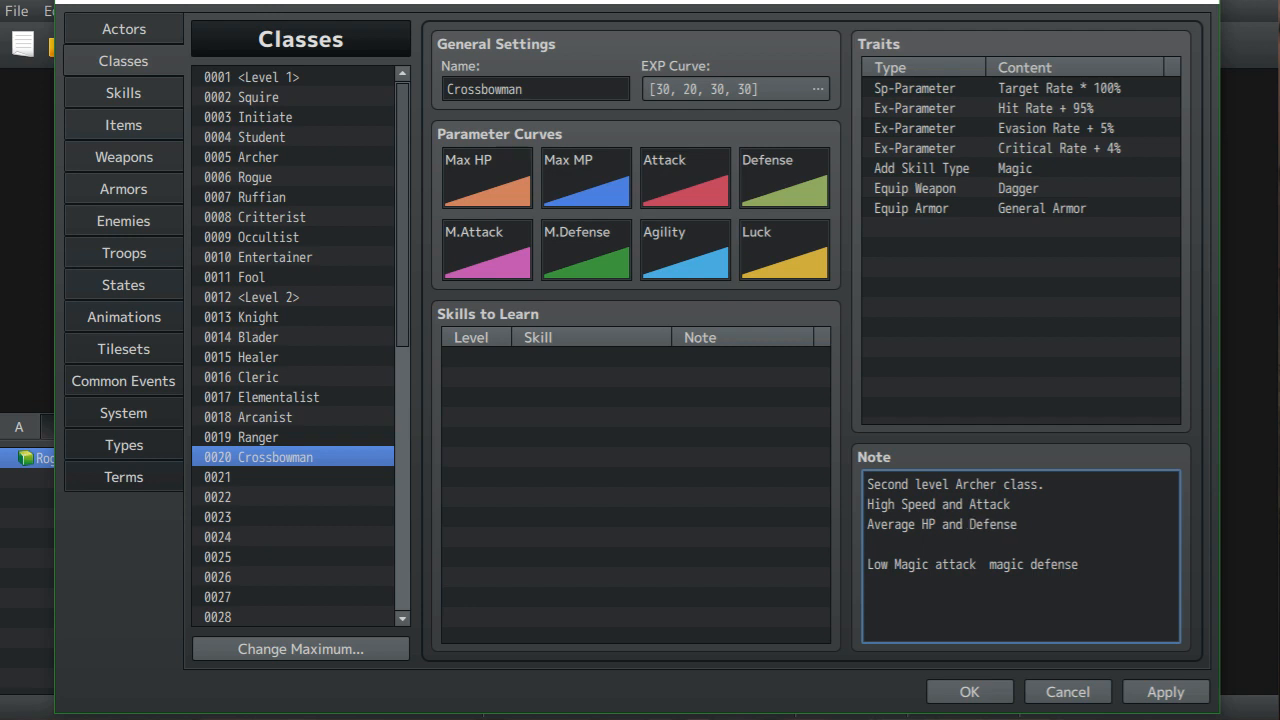
pyautogui.press('BackSpace')
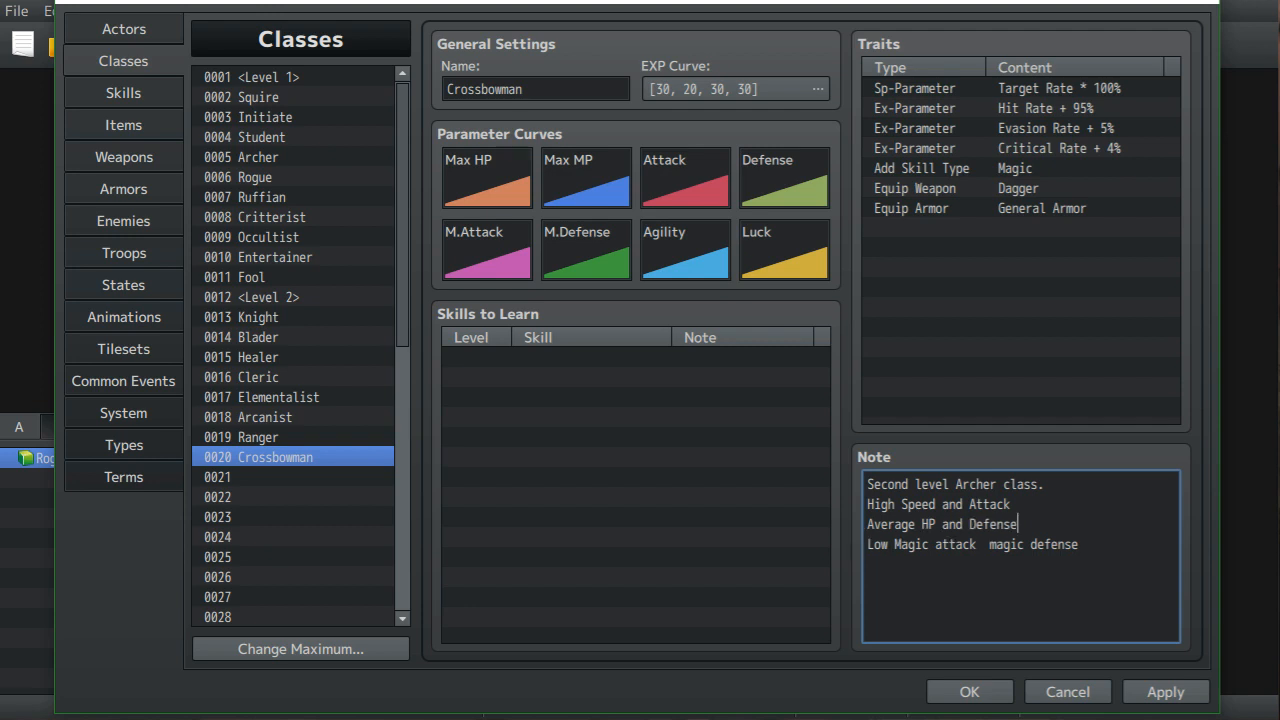
pyautogui.click(984, 544)
pyautogui.press('BackSpace')
# - Name class 0021 "Thief"
pyautogui.click(293, 477)
pyautogui.click(535, 89)
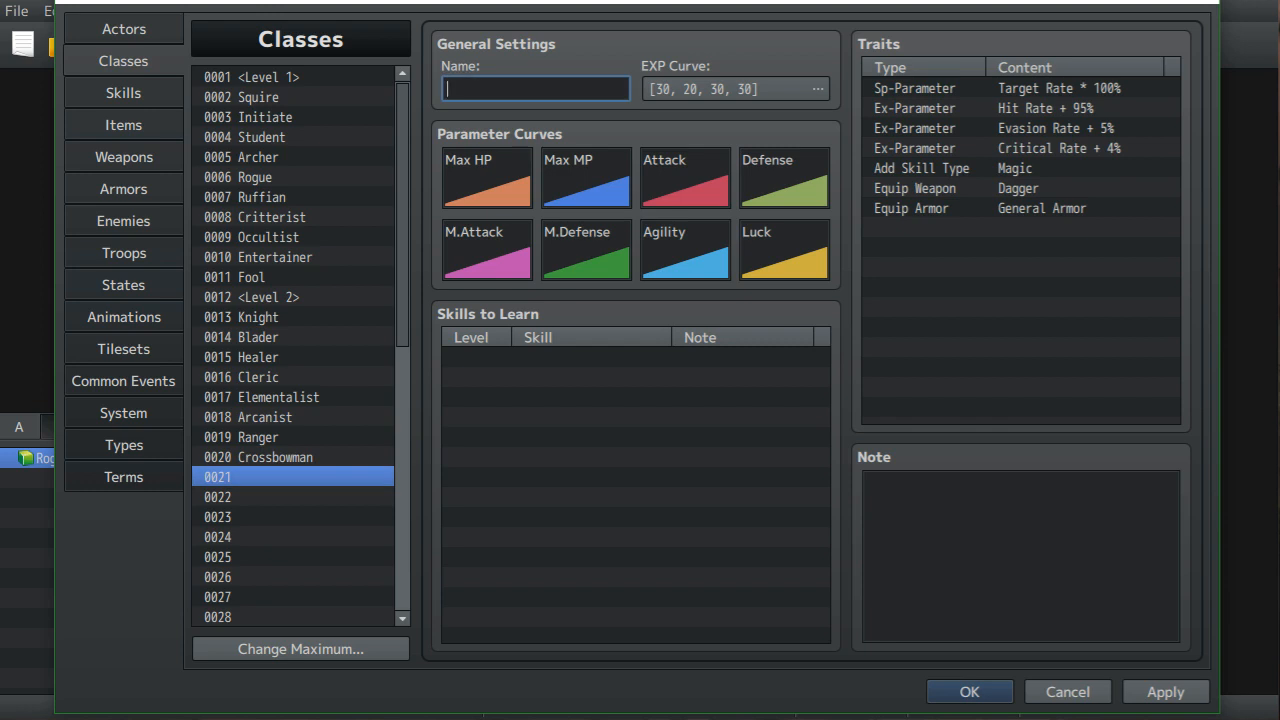
pyautogui.write('Thief')
# - Copy the Rogue's whole note into the Thief's note
pyautogui.click(292, 177)
pyautogui.moveTo(1056, 547); pyautogui.dragTo(867, 484)
pyautogui.rightClick(931, 499)
pyautogui.click(973, 537)
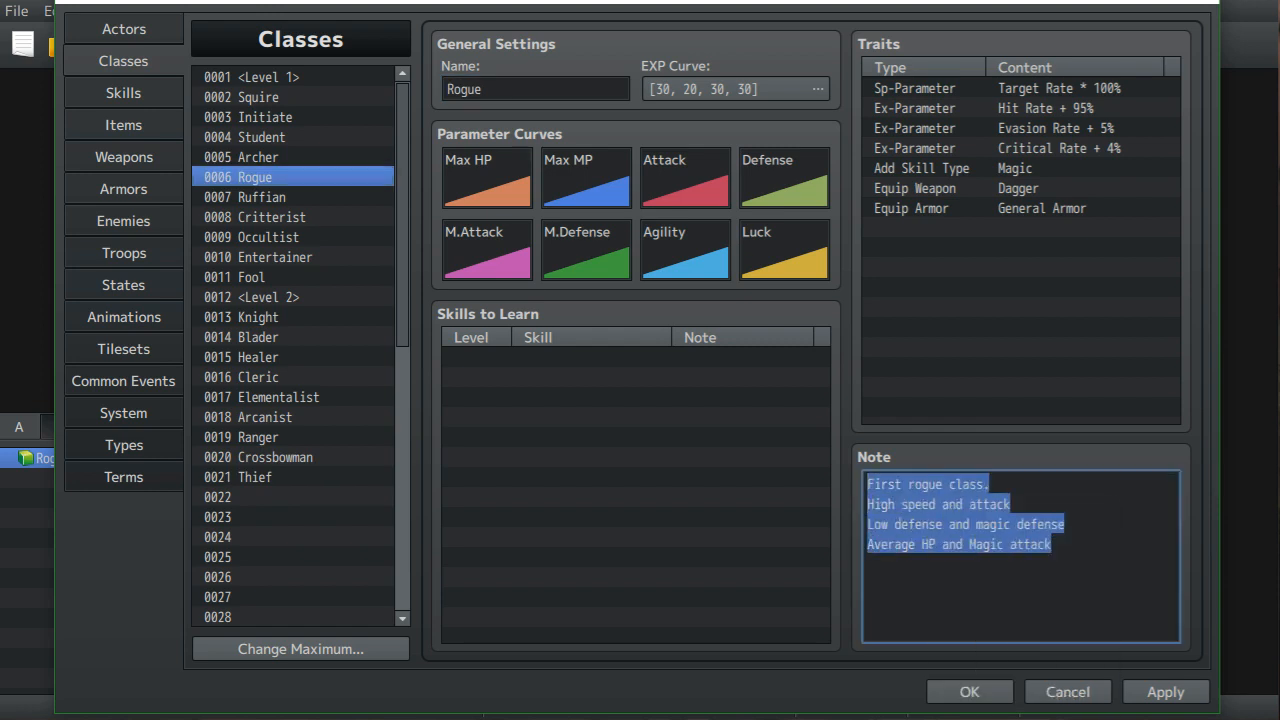
pyautogui.click(292, 477)
pyautogui.click(903, 523)
pyautogui.rightClick(903, 523)
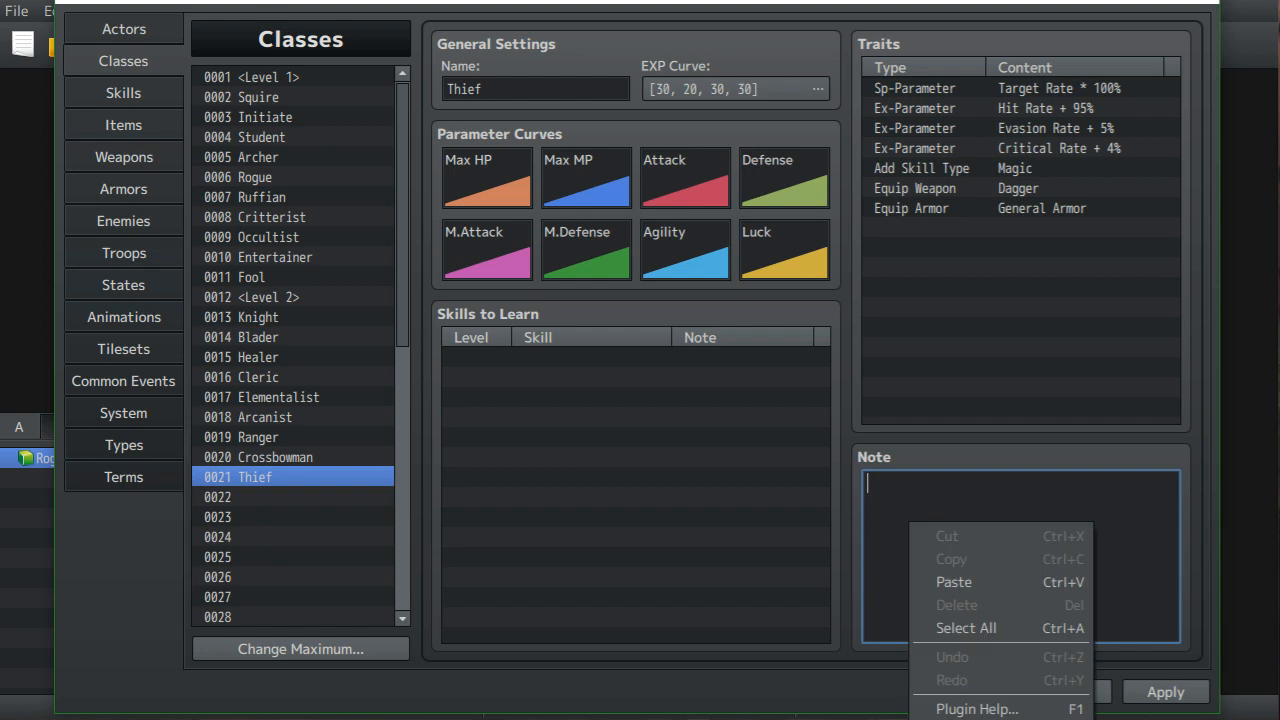
pyautogui.click(943, 582)
# - Reword the first line of the Thief's note as "Second level Rogue class."
pyautogui.moveTo(902, 484); pyautogui.dragTo(867, 484)
pyautogui.press('BackSpace')
pyautogui.write('Secon')
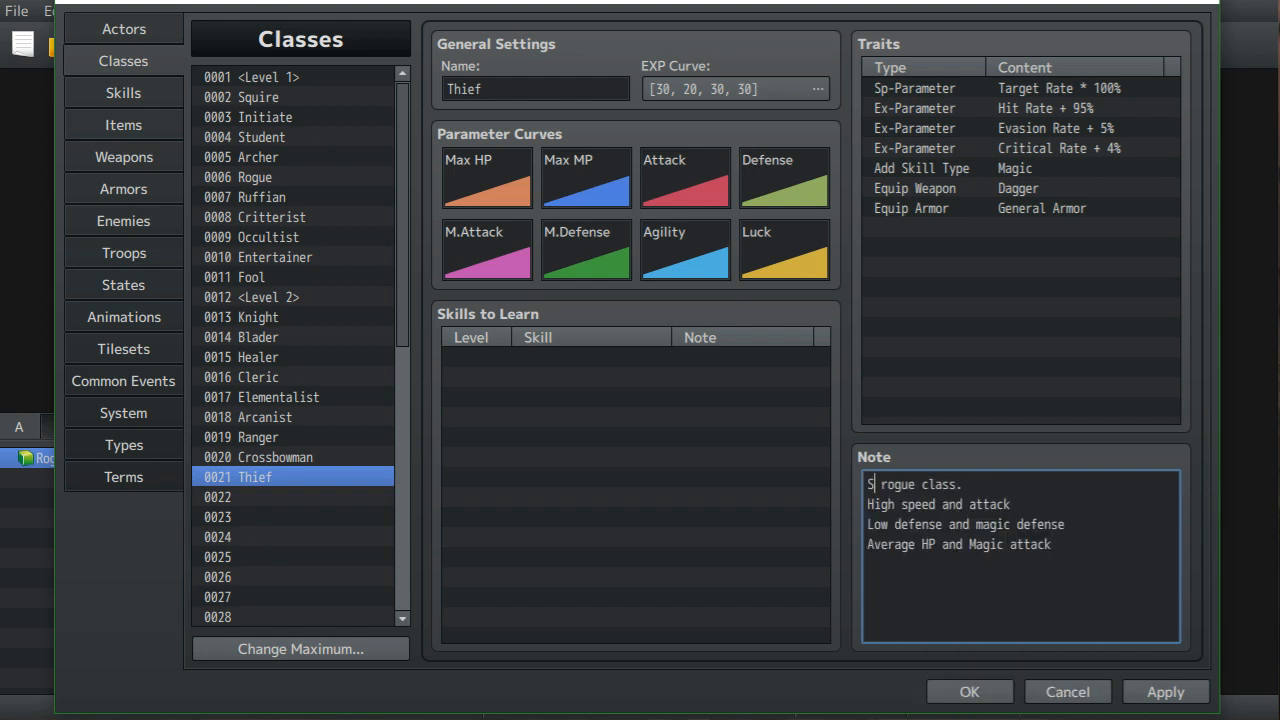
pyautogui.write('d level')
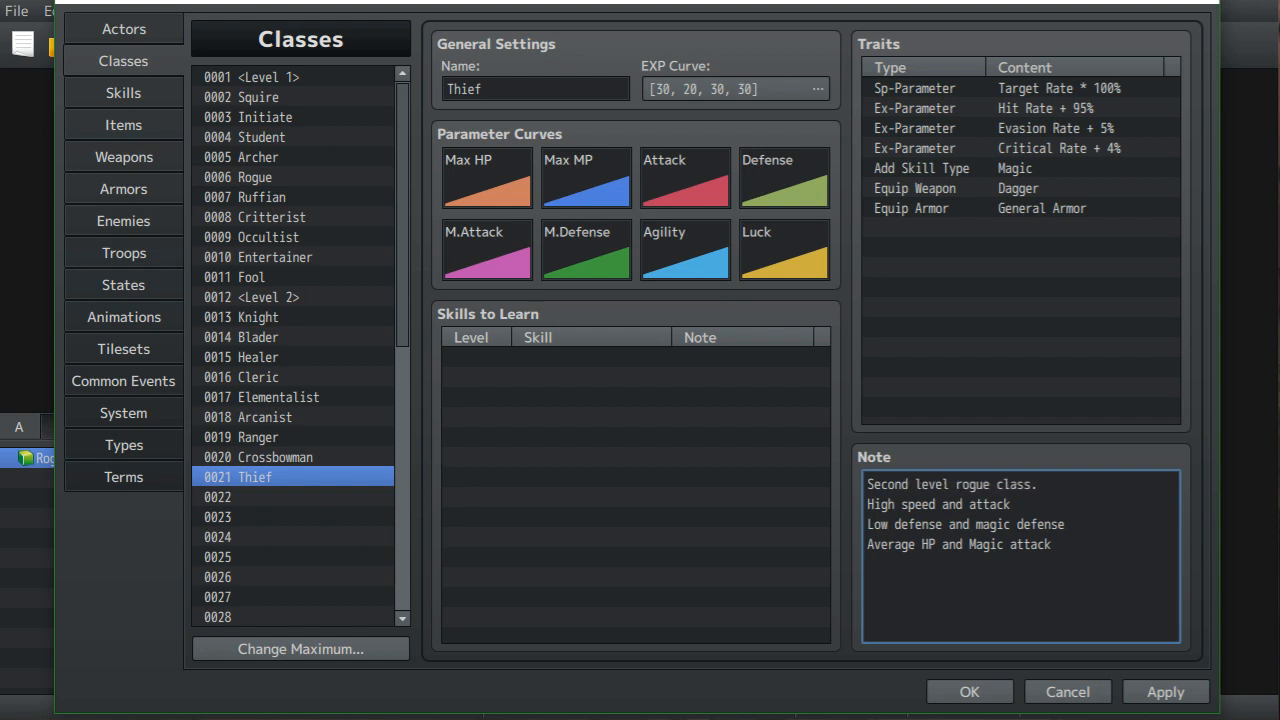
pyautogui.press('Right')
pyautogui.press('Right')
pyautogui.press('BackSpace')
pyautogui.write('R')
# - Capitalize "Rogue" in the first line of the Rogue's note and return to the Thief class
pyautogui.click(255, 177)
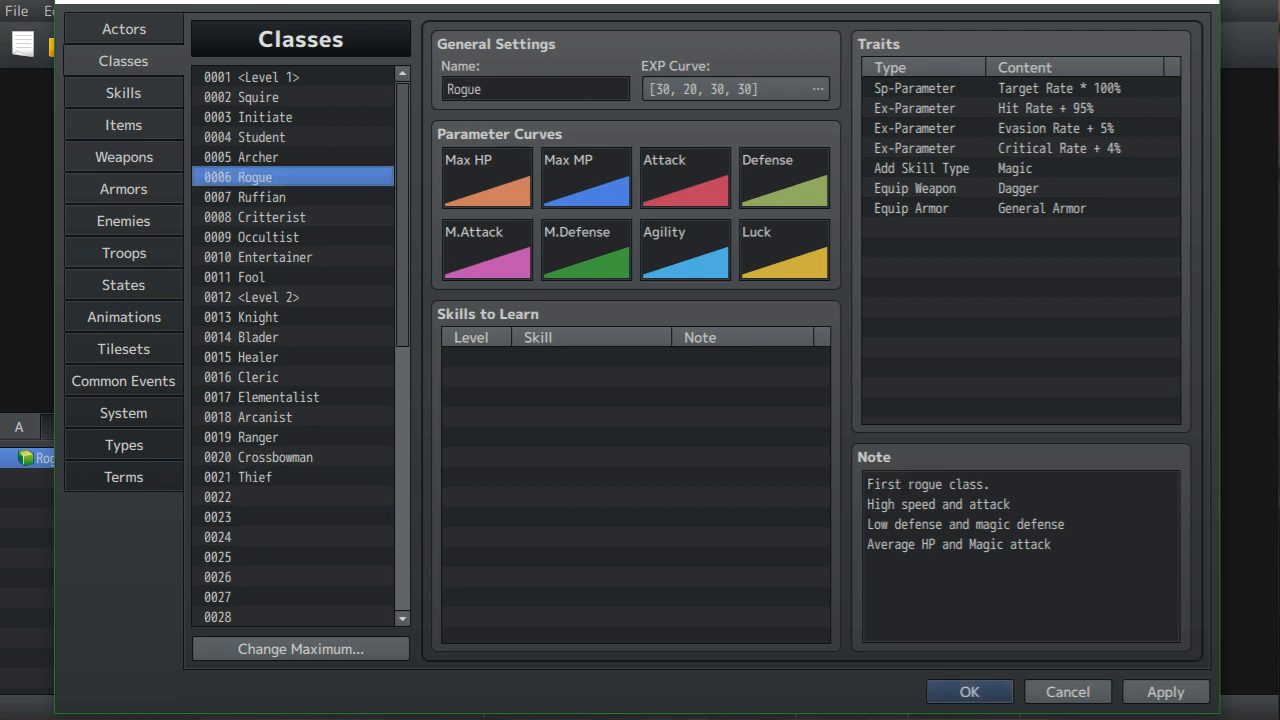
pyautogui.click(1010, 538)
pyautogui.click(909, 485)
pyautogui.doubleClick(922, 485)
pyautogui.click(922, 485)
pyautogui.press('Left')
pyautogui.press('BackSpace')
pyautogui.write('R')
pyautogui.click(272, 477)
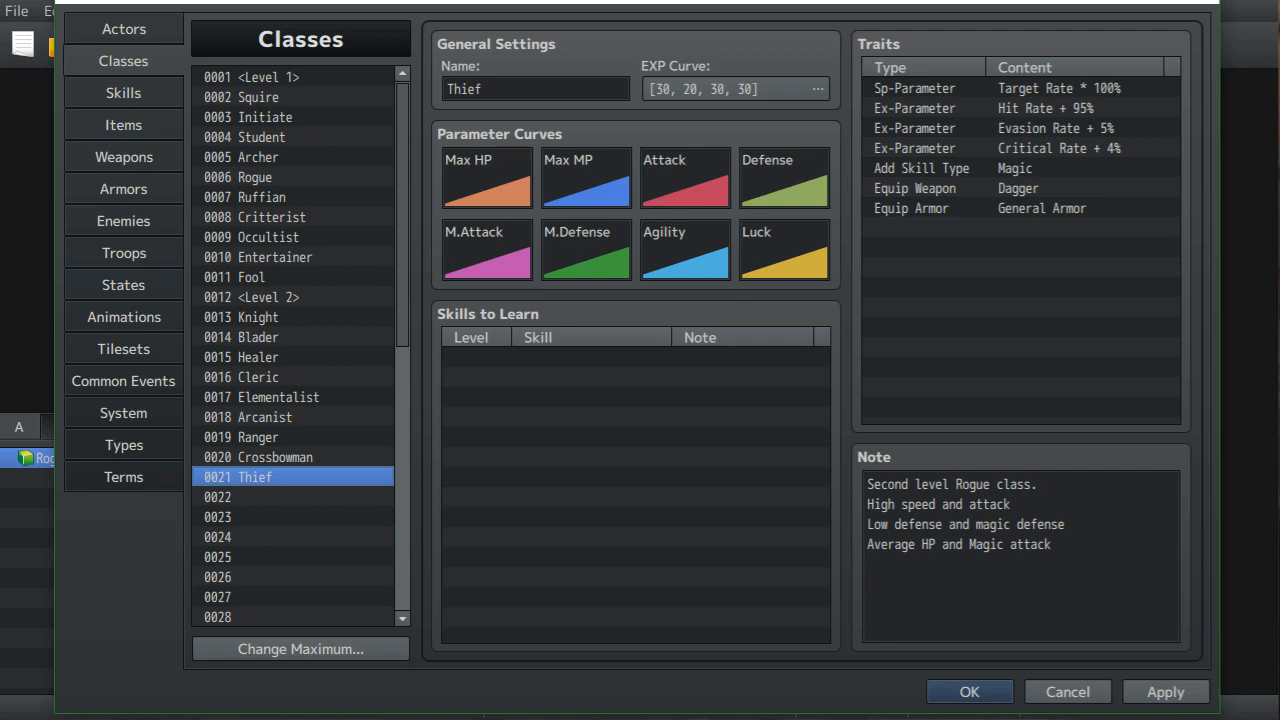
# - Name class 0022 "Duelist"
pyautogui.click(292, 497)
pyautogui.click(535, 89)
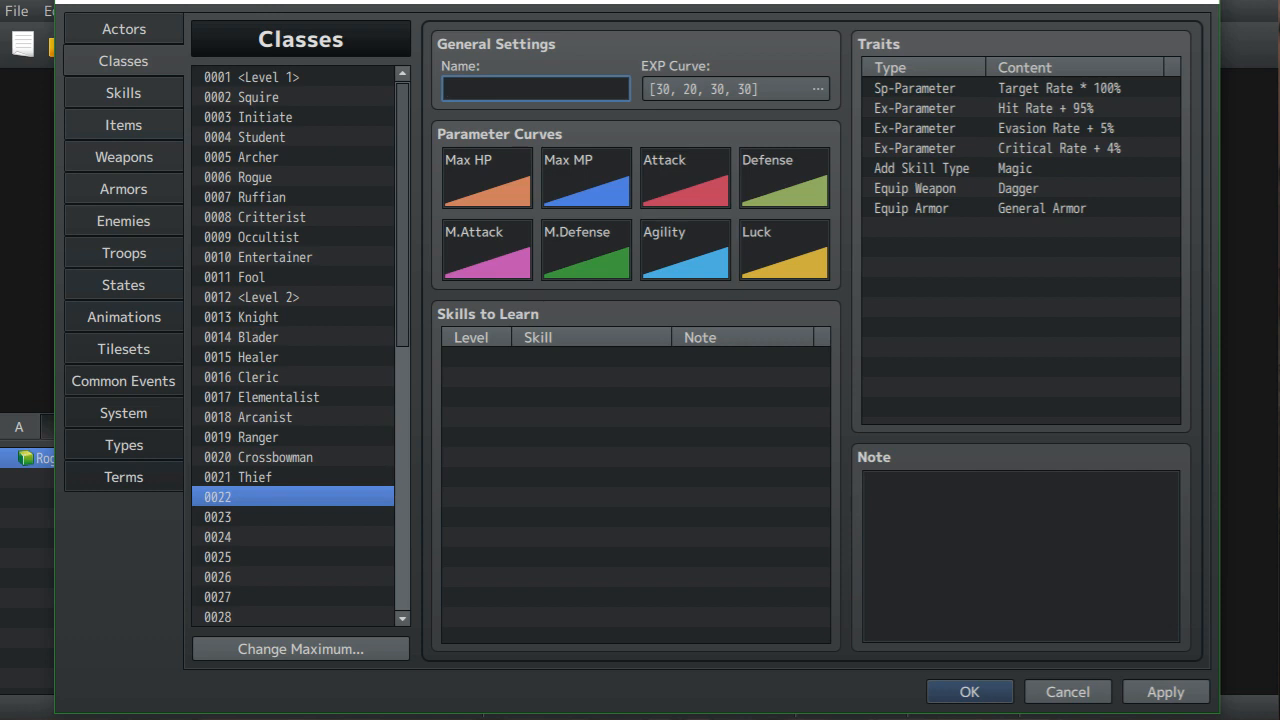
pyautogui.write('Duelist')
# - Copy the Thief's whole note into the Duelist's note
pyautogui.click(256, 477)
pyautogui.moveTo(868, 482); pyautogui.dragTo(1056, 550)
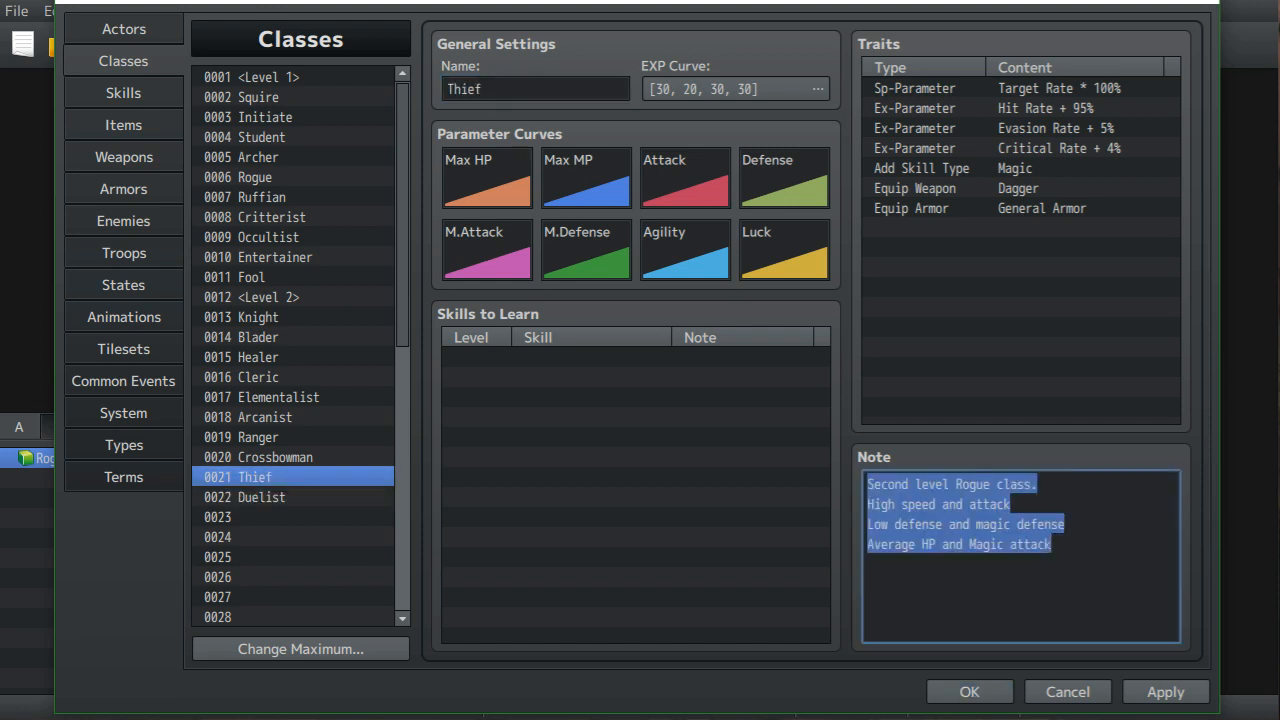
pyautogui.rightClick(1007, 538)
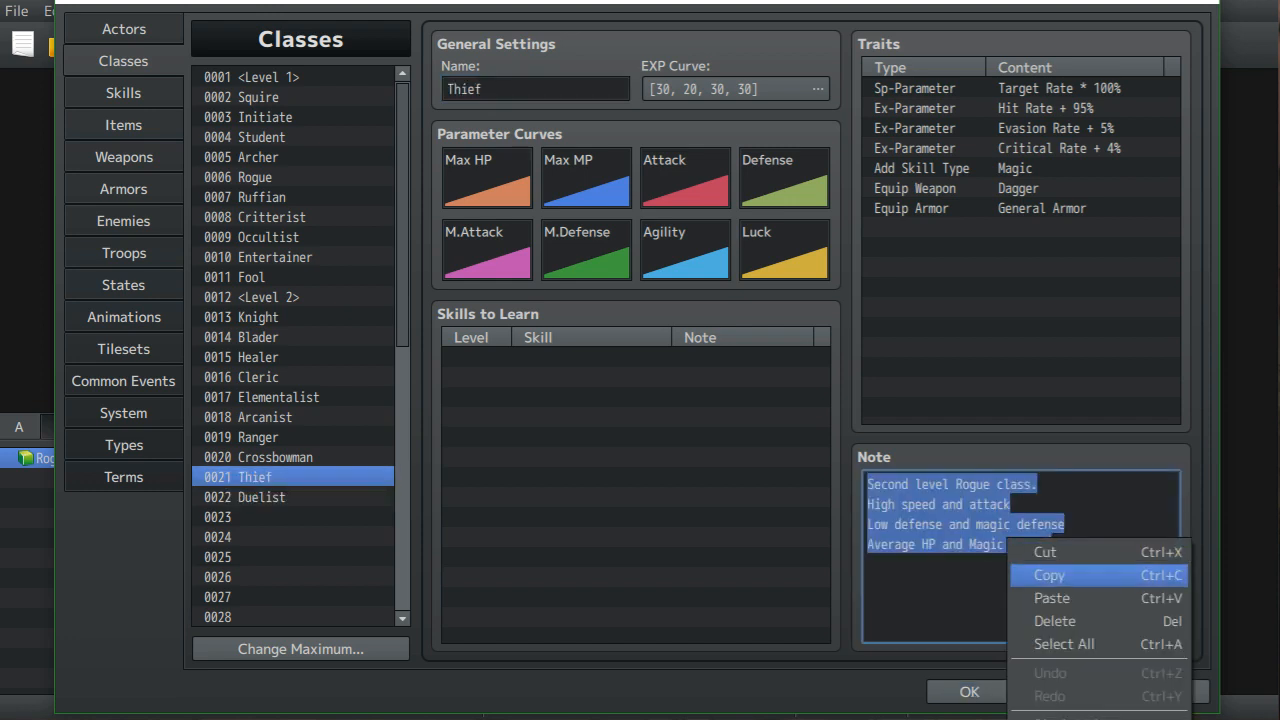
pyautogui.click(1050, 576)
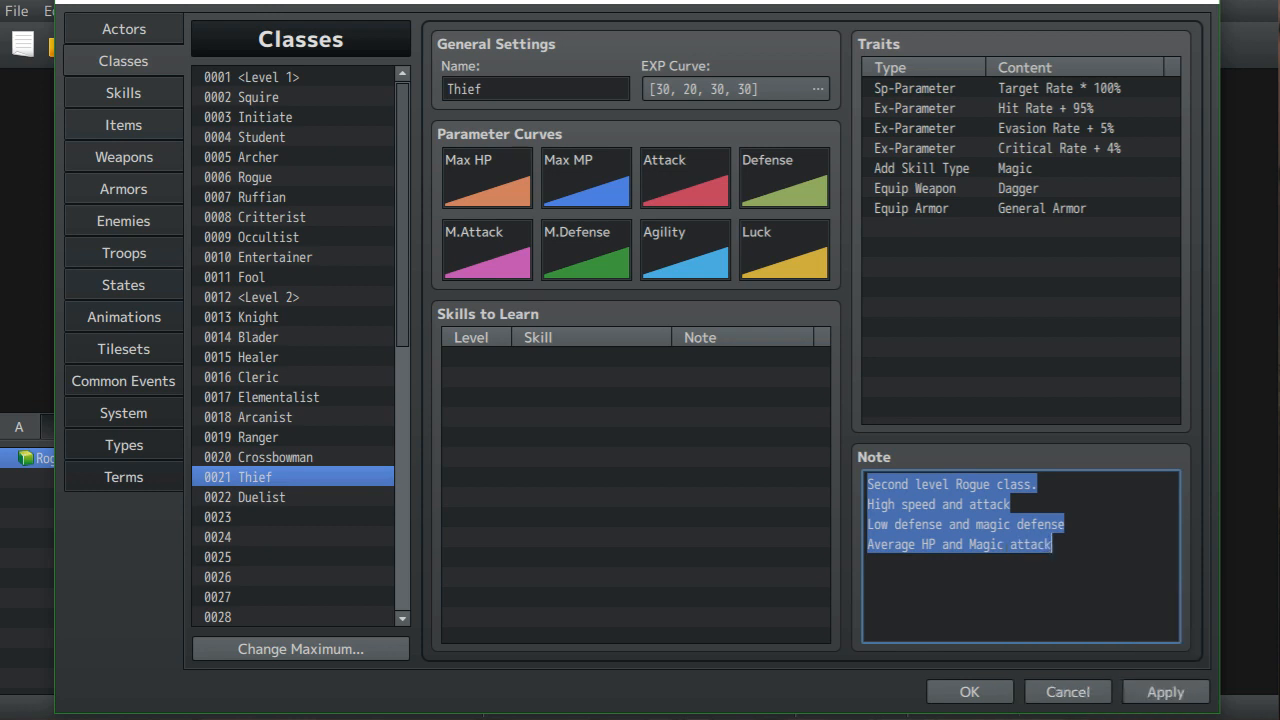
pyautogui.click(262, 497)
pyautogui.click(1000, 545)
pyautogui.rightClick(902, 514)
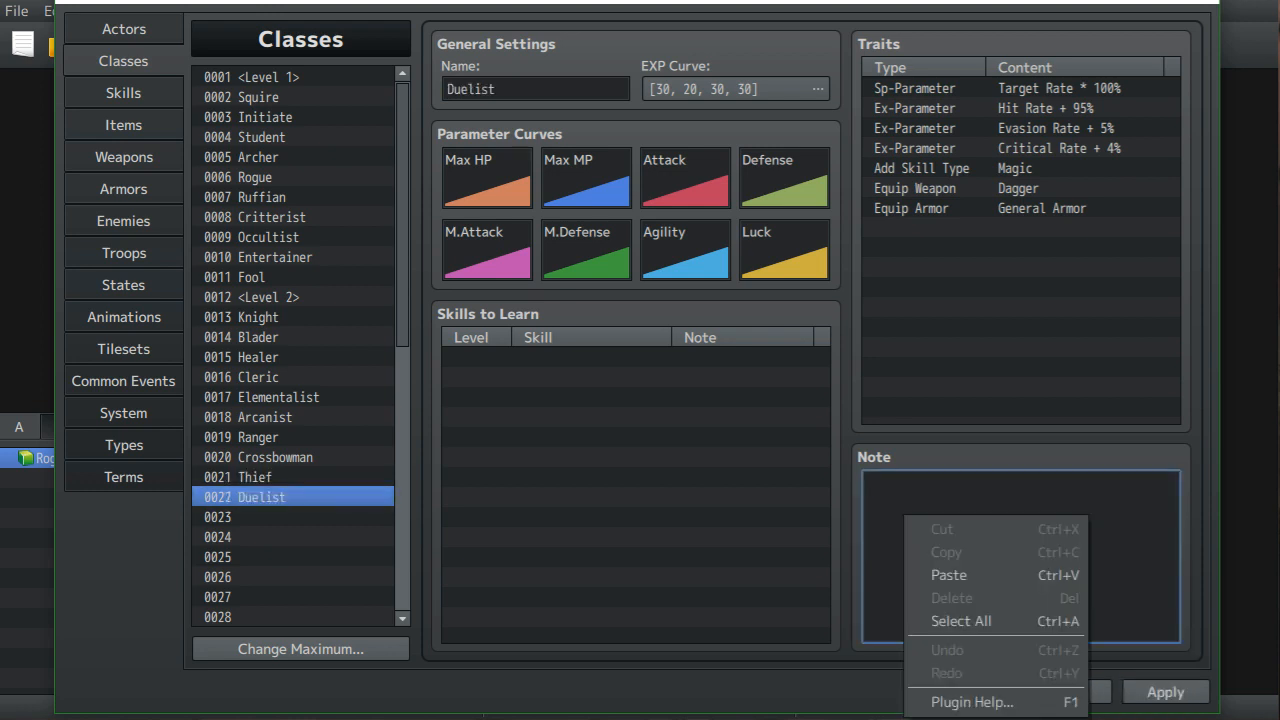
pyautogui.click(935, 572)
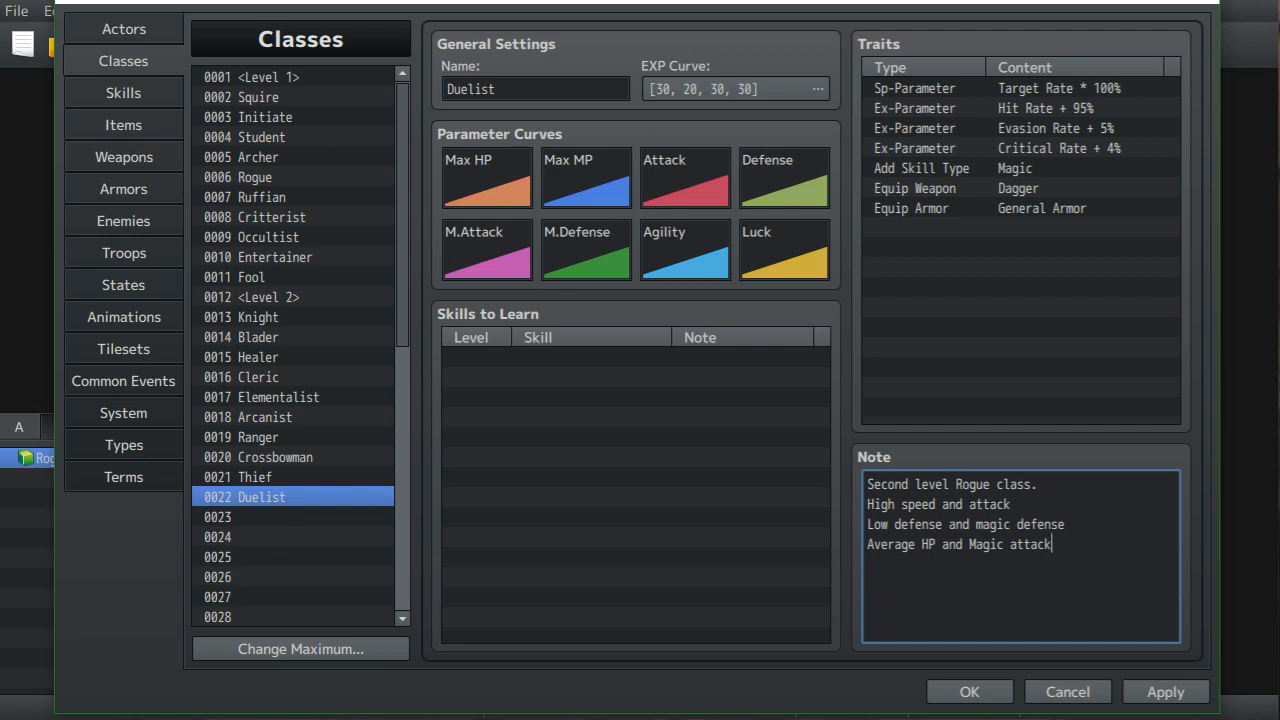
pyautogui.click(292, 477)
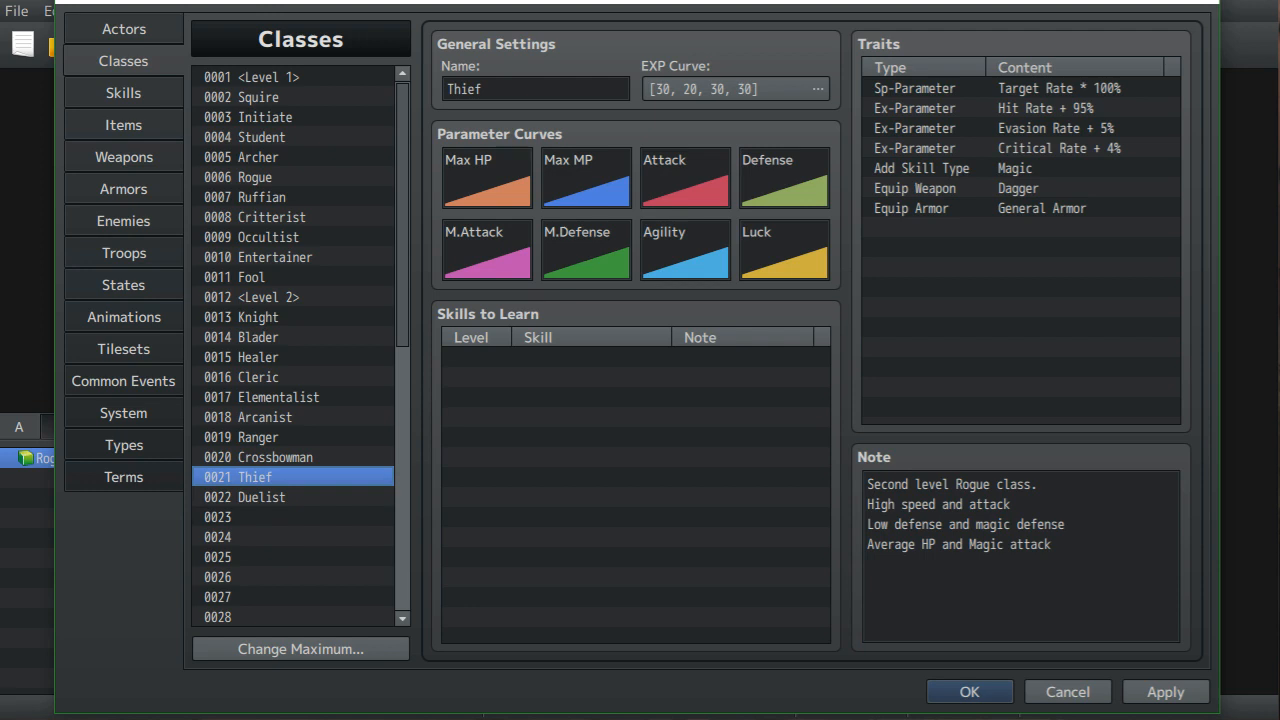
pyautogui.click(262, 497)
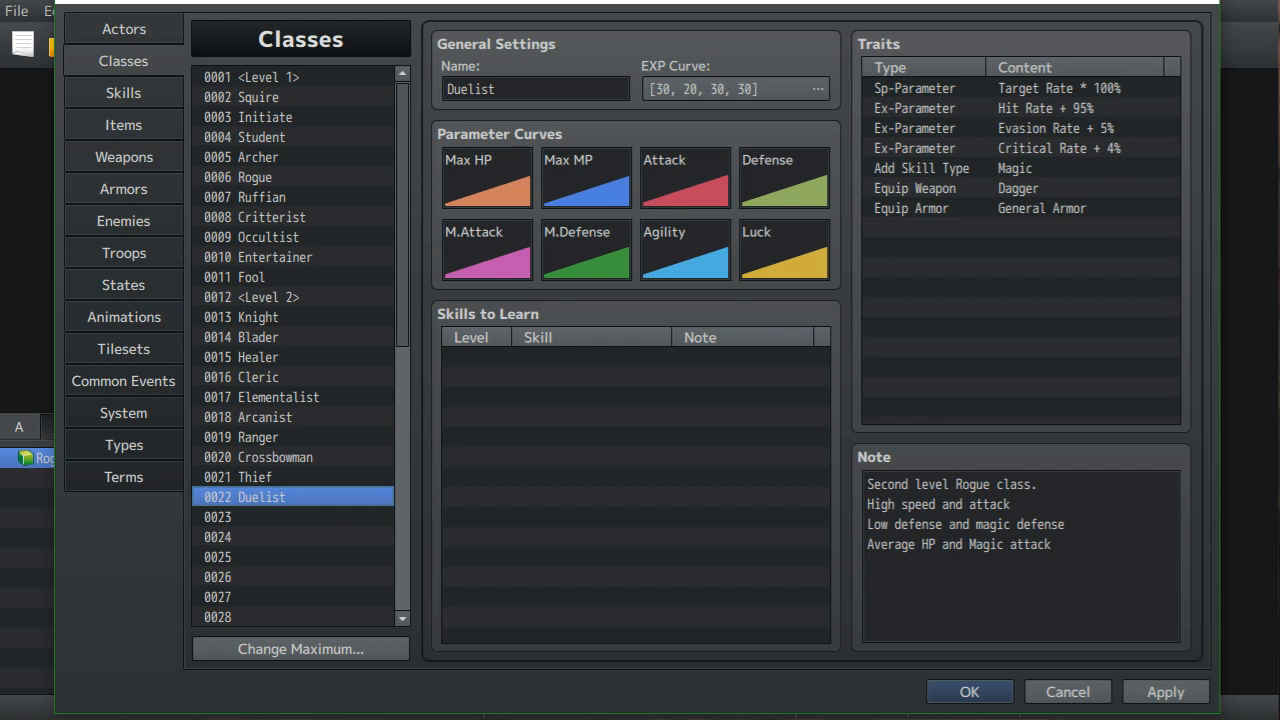
pyautogui.click(262, 477)
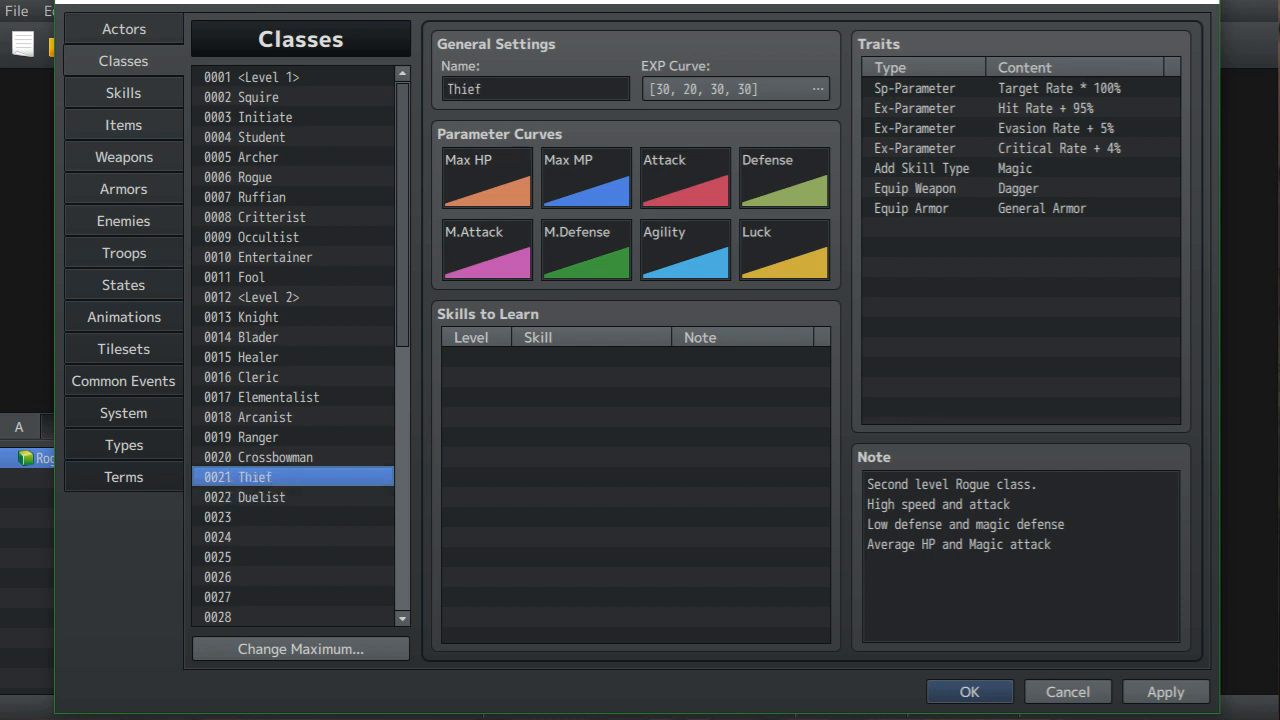
pyautogui.click(262, 497)
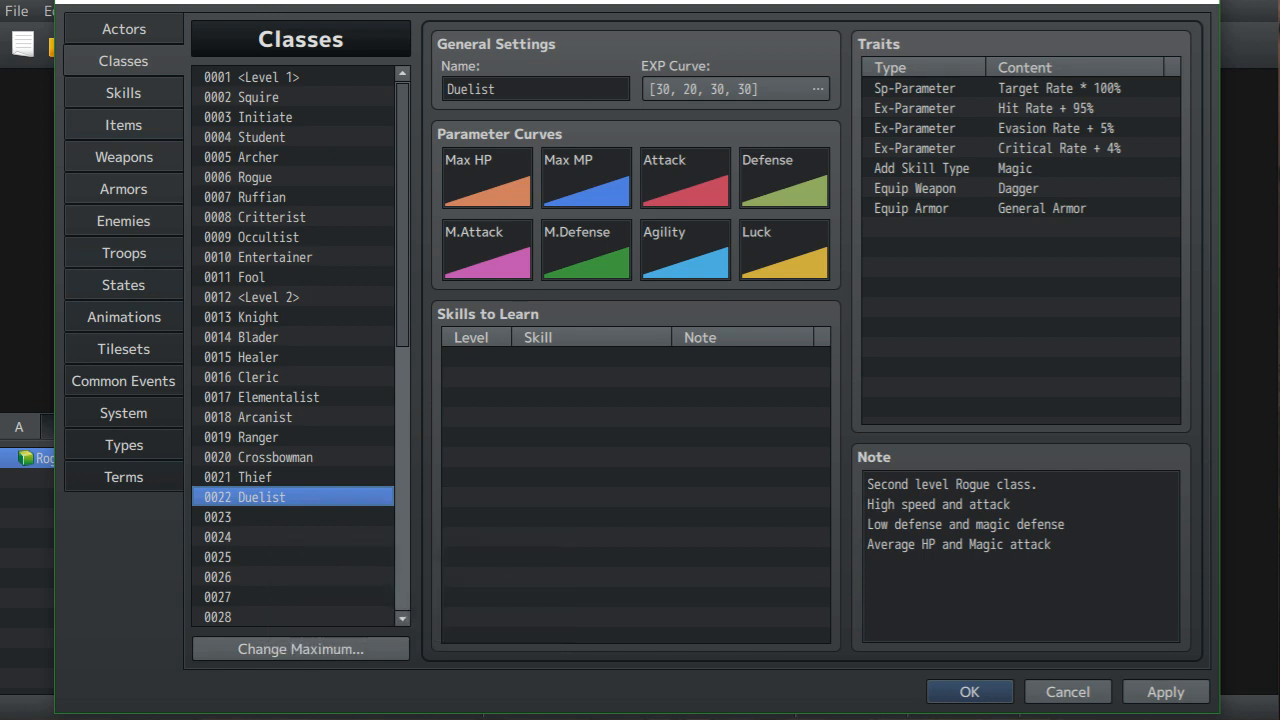
# - In the Duelist's note, delete "Low" from the third line and cut the remaining text "defense and magic defense"
pyautogui.click(936, 505)
pyautogui.click(936, 505)
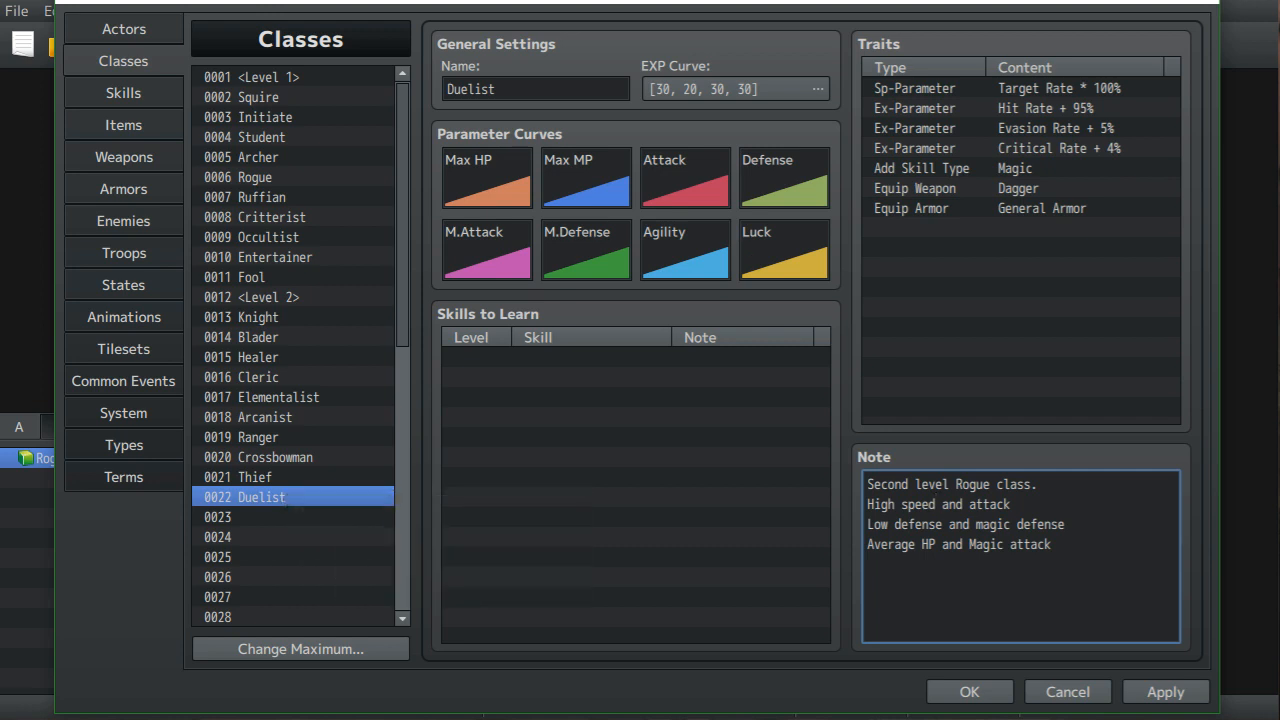
pyautogui.moveTo(888, 524); pyautogui.dragTo(866, 524)
pyautogui.press('BackSpace')
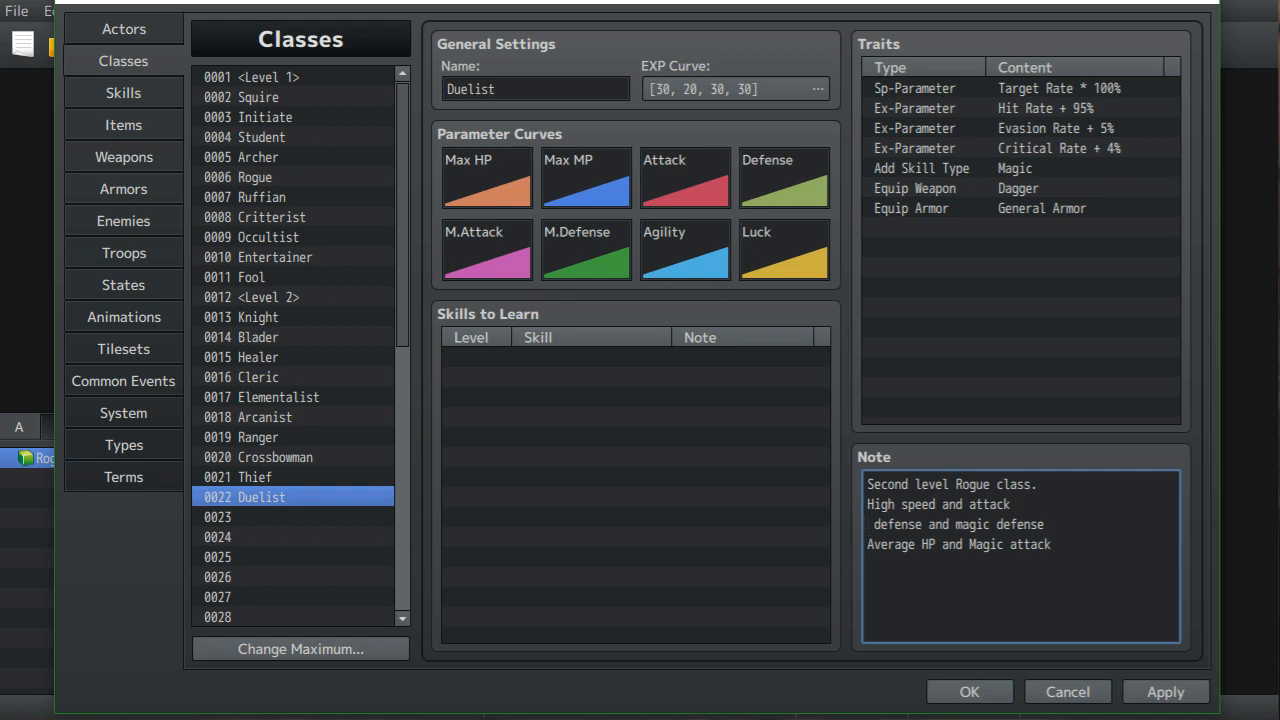
pyautogui.press('Right')
pyautogui.hotkey('shift', 'ctrl', 'Right')
pyautogui.hotkey('shift', 'ctrl', 'Right')
pyautogui.hotkey('shift', 'ctrl', 'Right')
pyautogui.hotkey('shift', 'ctrl', 'Right')
pyautogui.hotkey('ctrl', 'c')
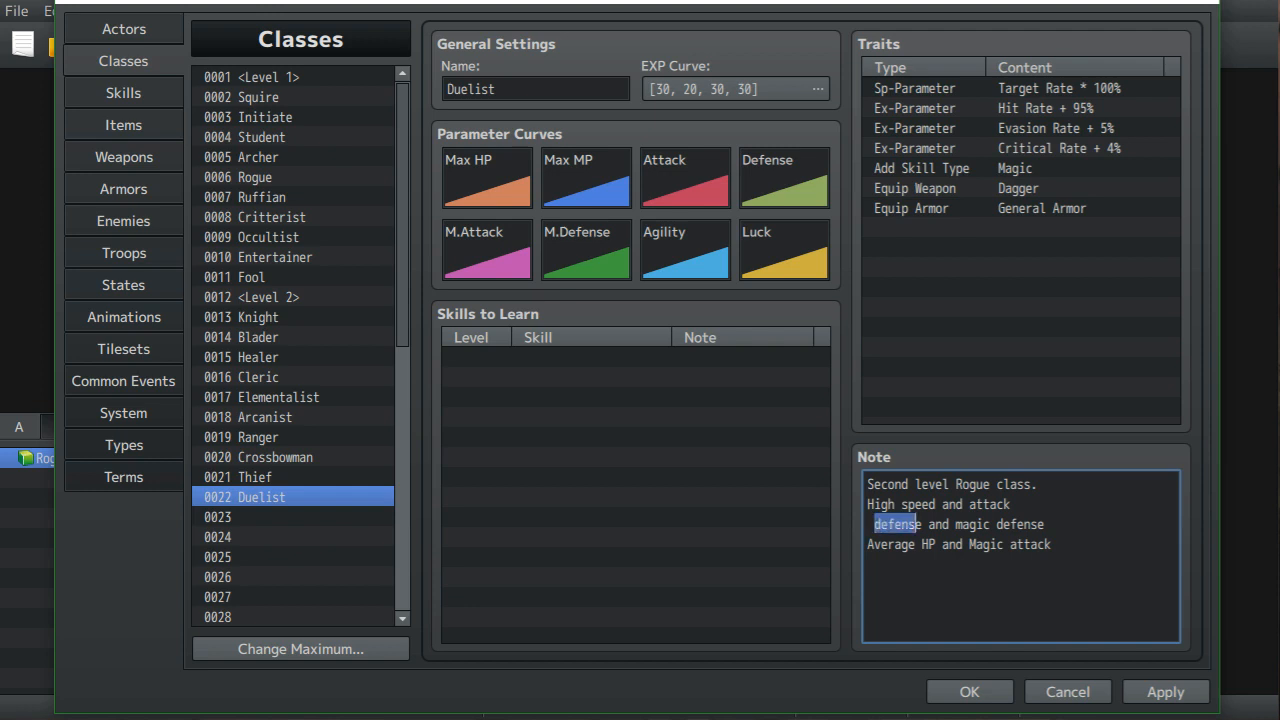
pyautogui.rightClick(1009, 527)
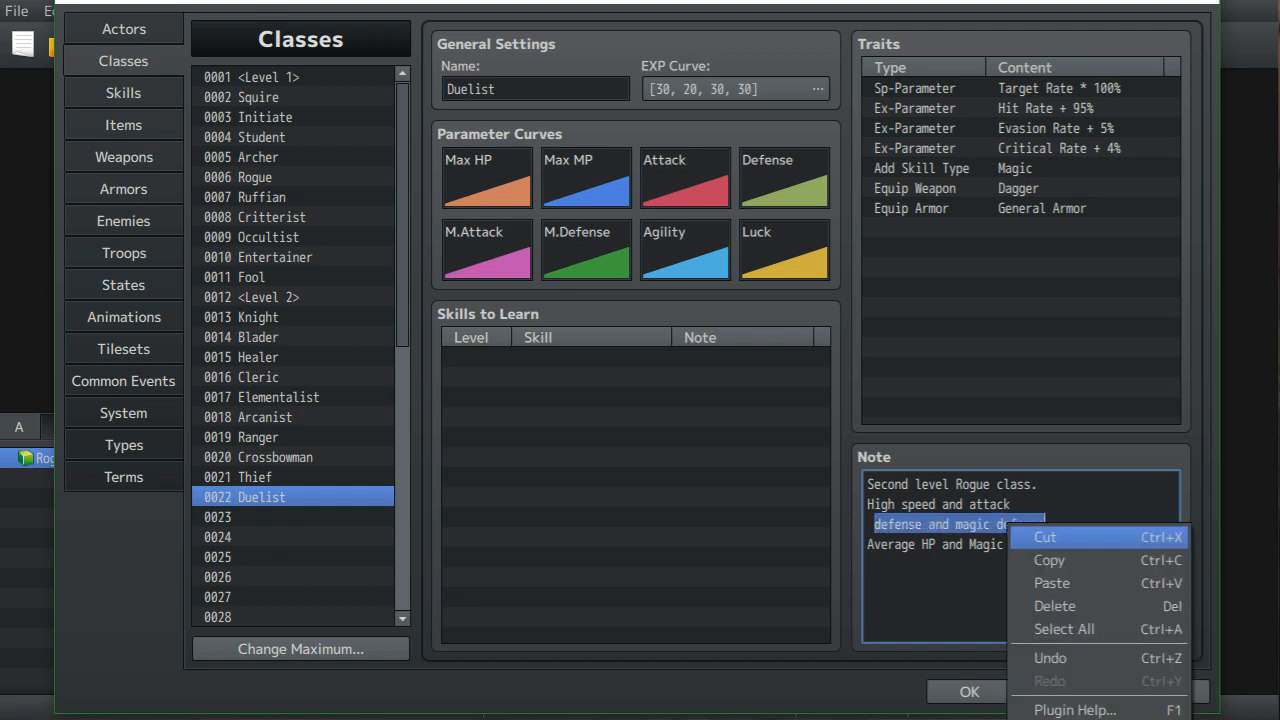
pyautogui.click(1045, 537)
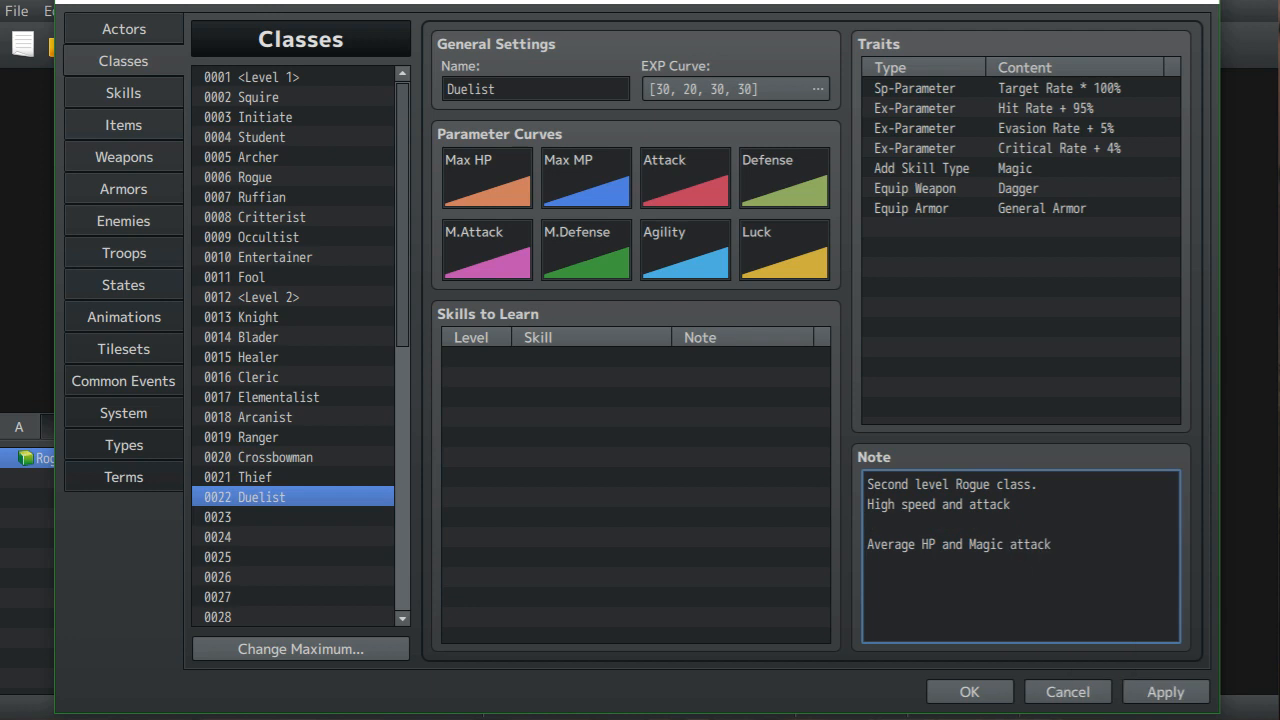
# - Complete the Duelist note's last sentence with ", defense and magic defense" wrapped onto two lines, and remove the blank line above it
pyautogui.write(',')
pyautogui.rightClick(1061, 547)
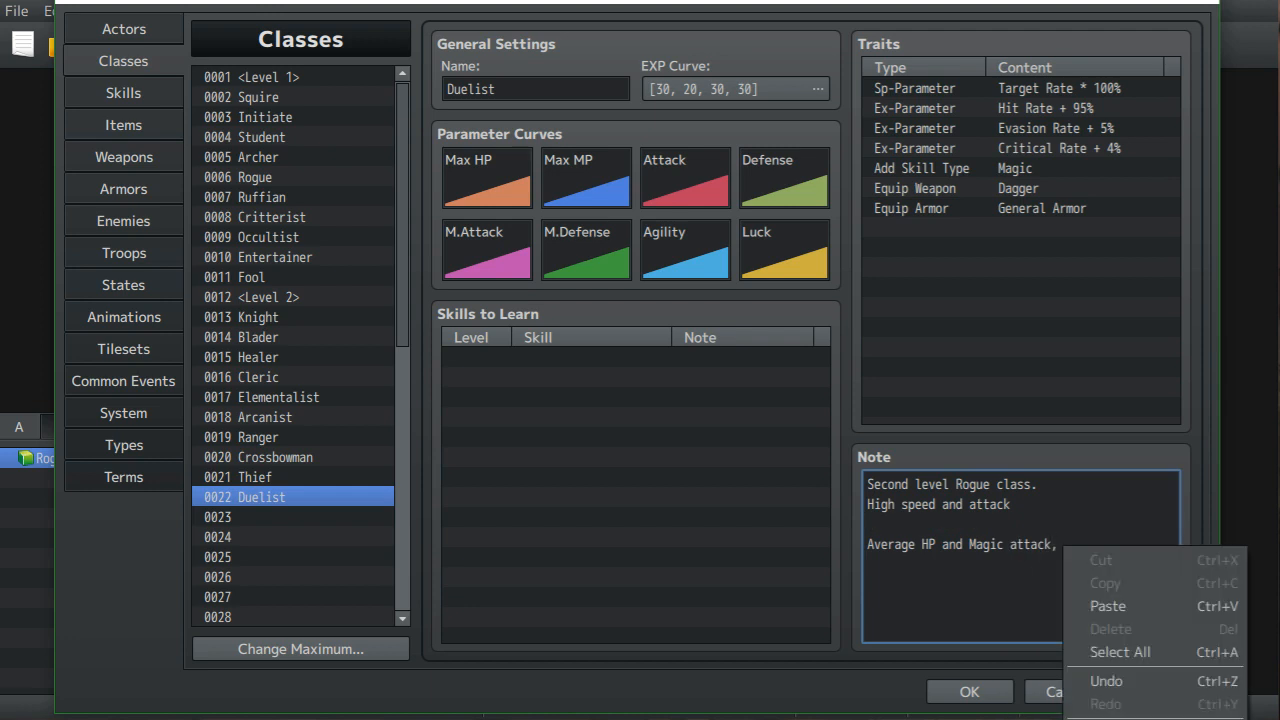
pyautogui.click(1107, 606)
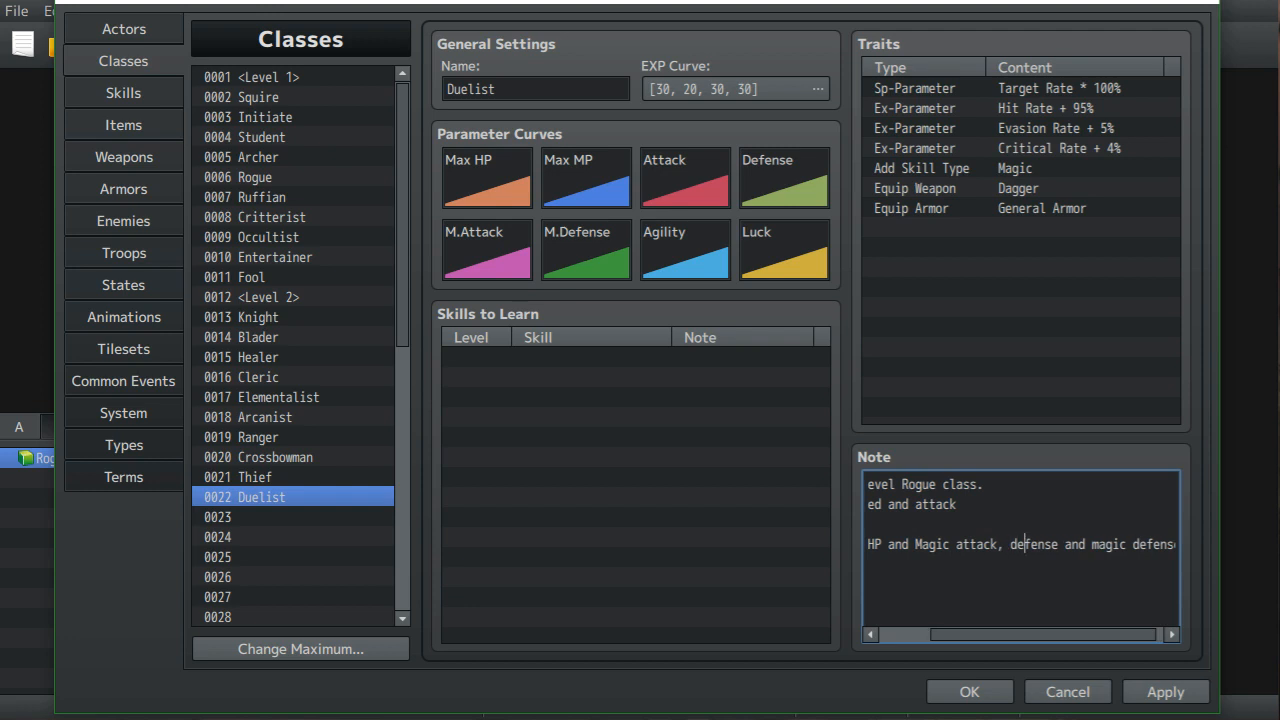
pyautogui.press('Return')
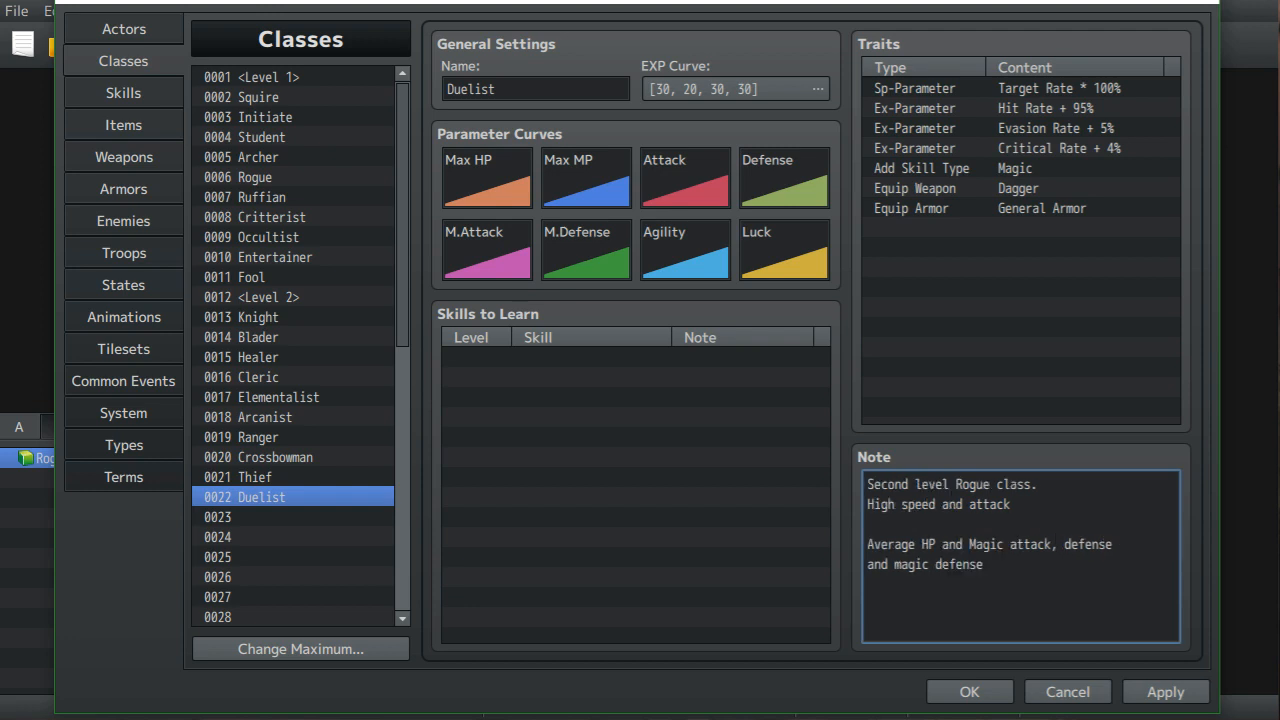
pyautogui.press('Up')
pyautogui.press('Up')
pyautogui.press('BackSpace')
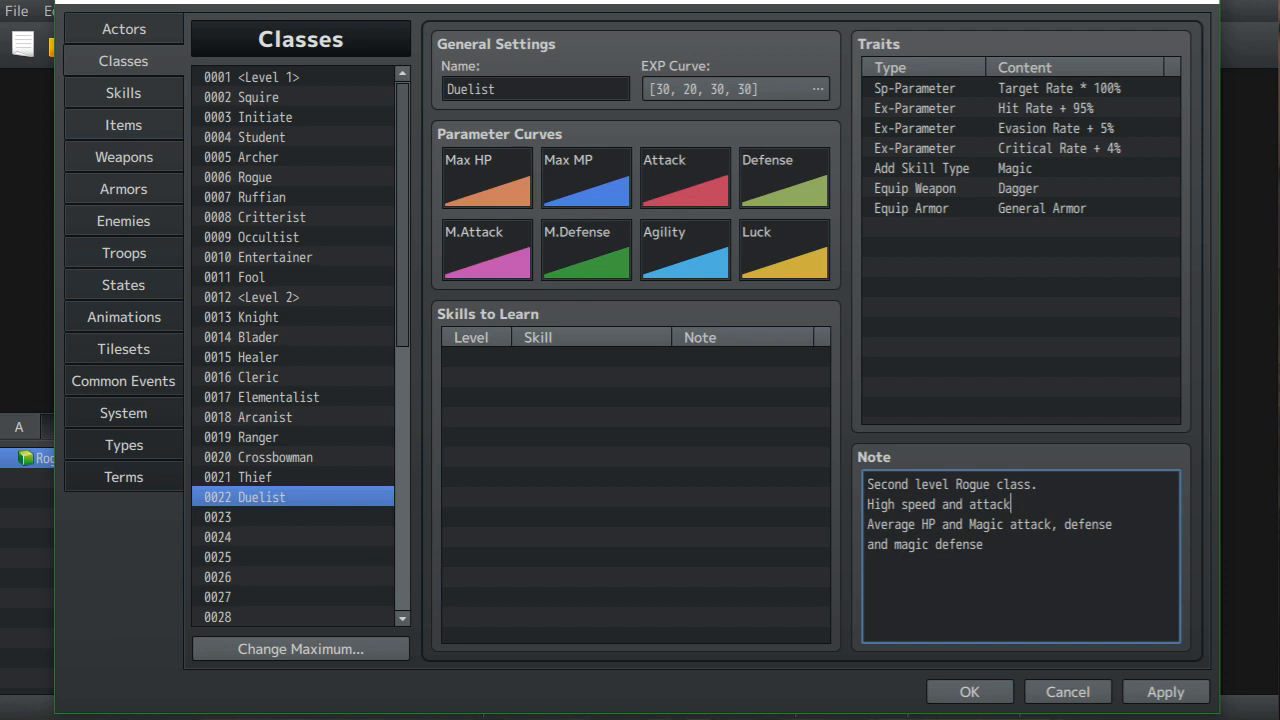
# - Compare the notes of the Thief and Duelist classes
pyautogui.click(272, 477)
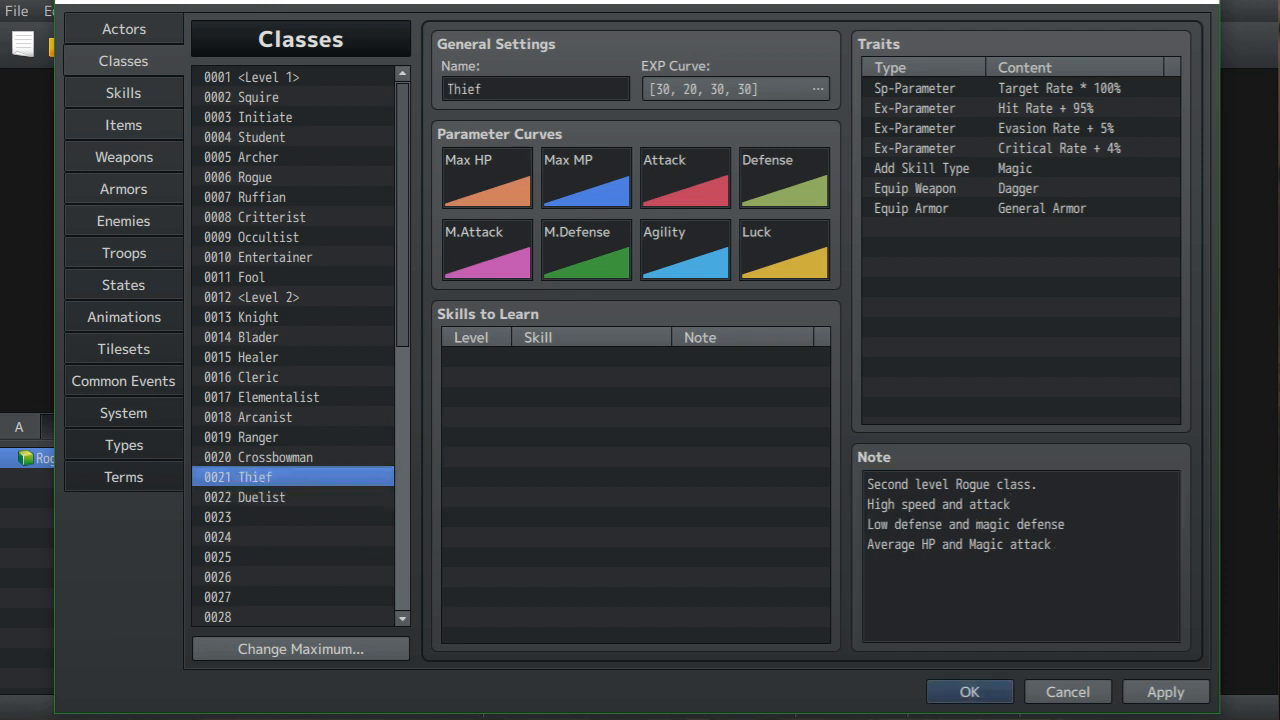
pyautogui.click(272, 497)
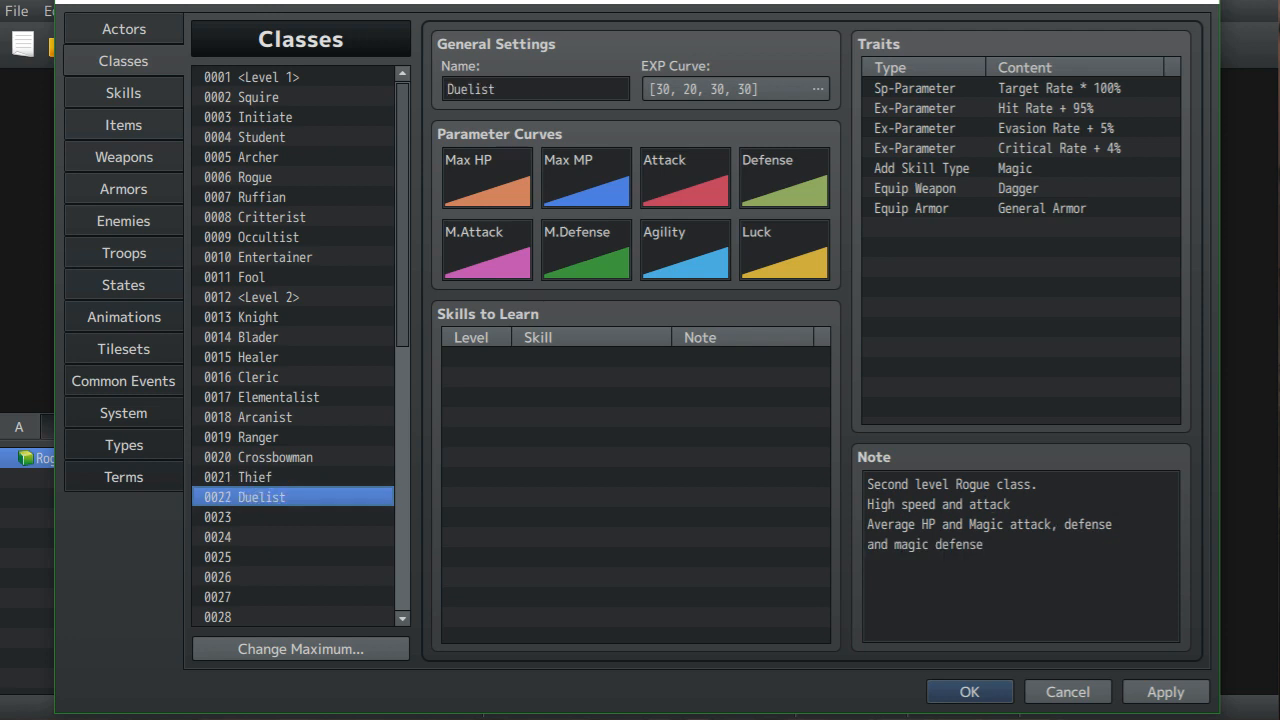
pyautogui.click(272, 477)
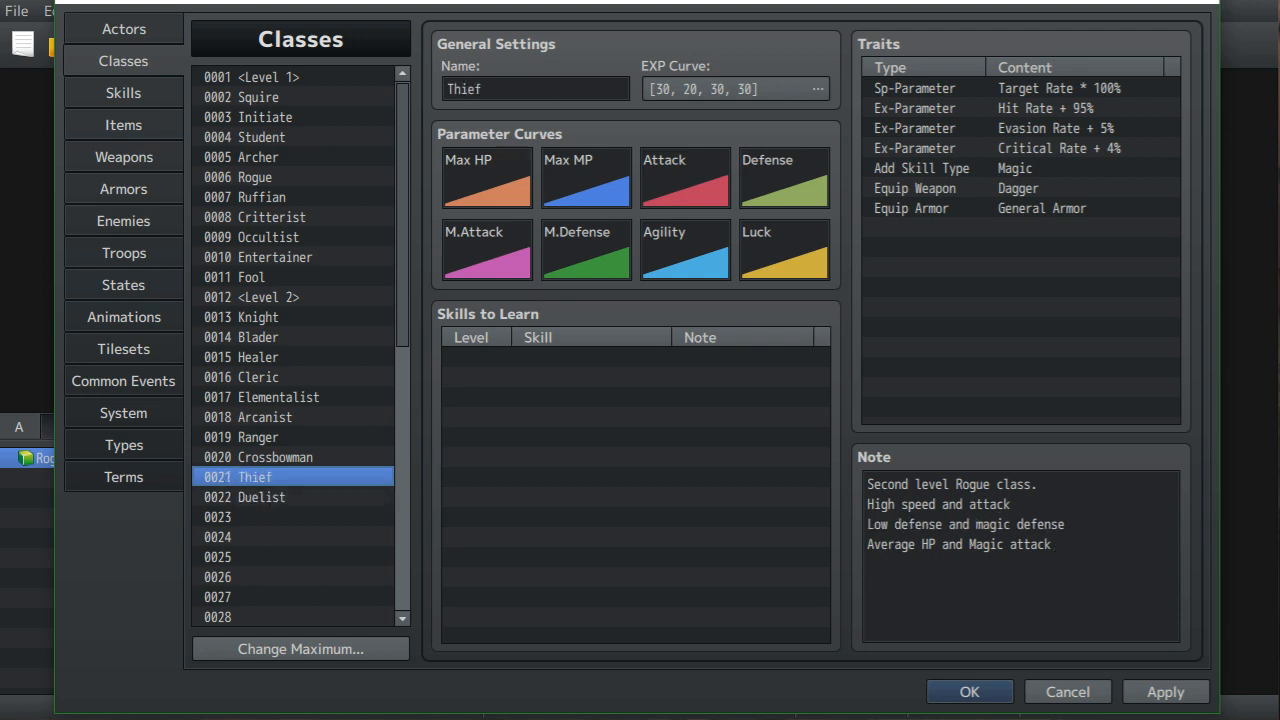
pyautogui.click(262, 497)
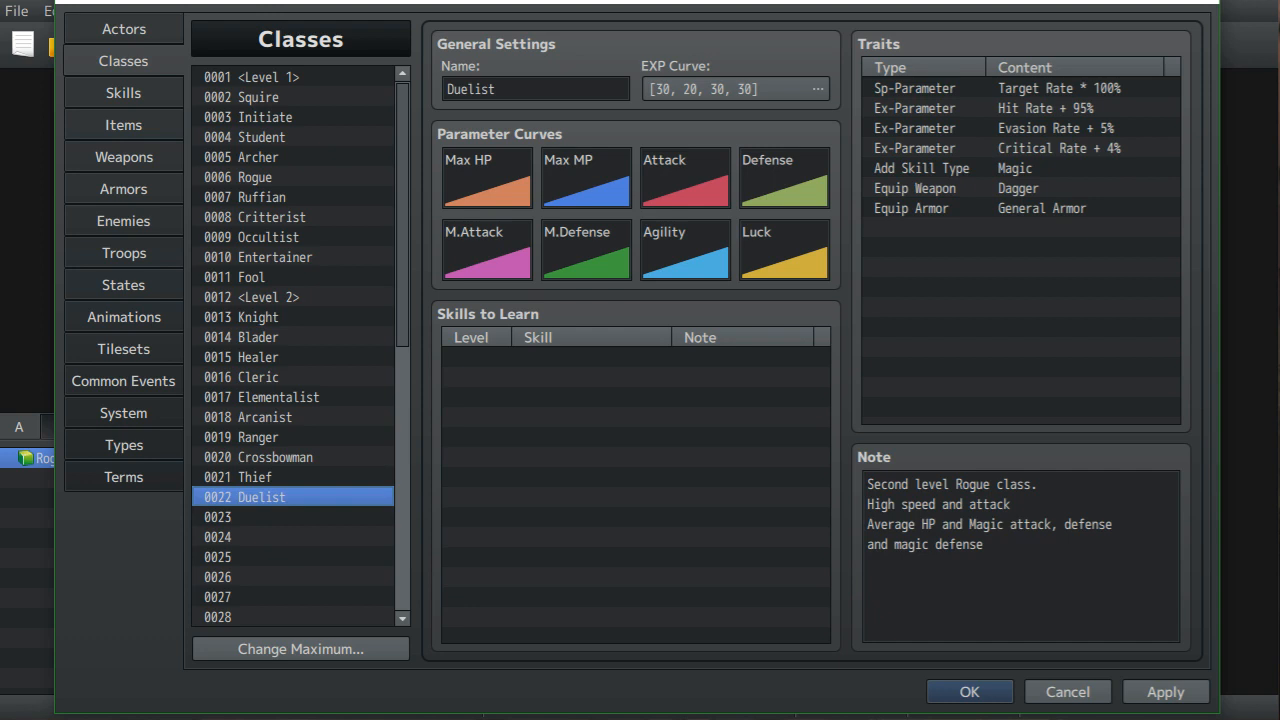
pyautogui.click(255, 477)
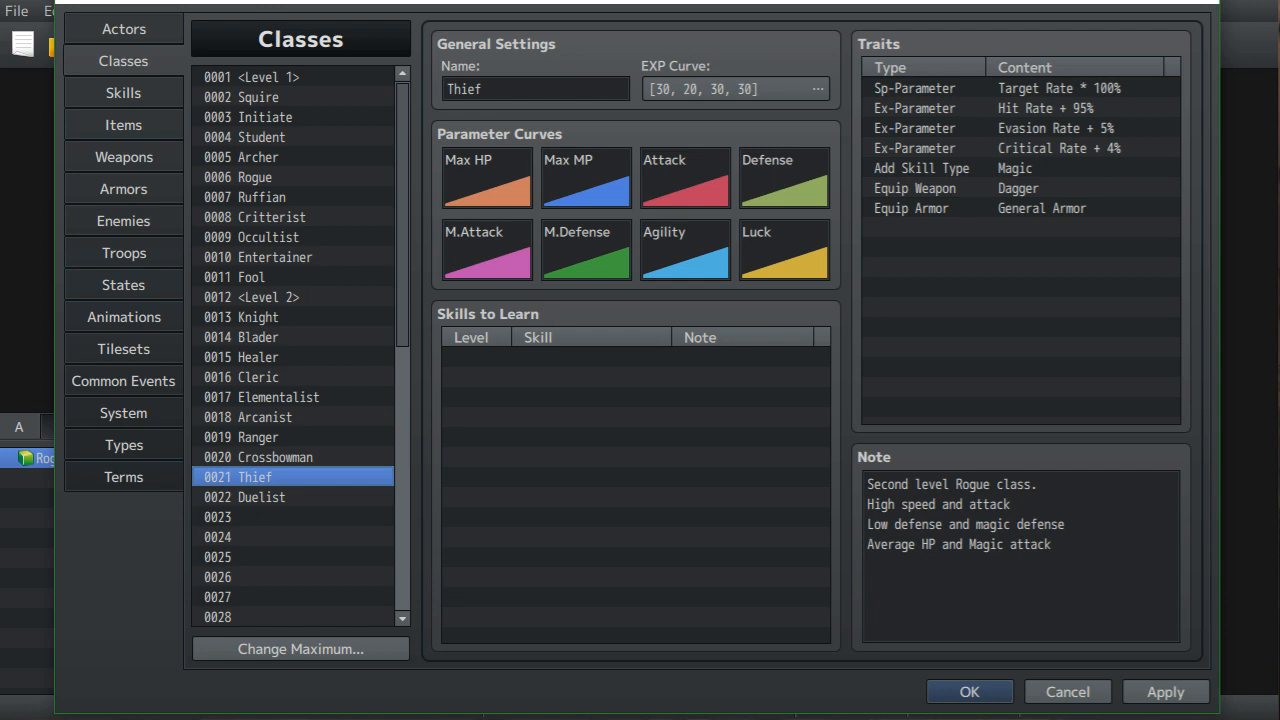
pyautogui.click(261, 497)
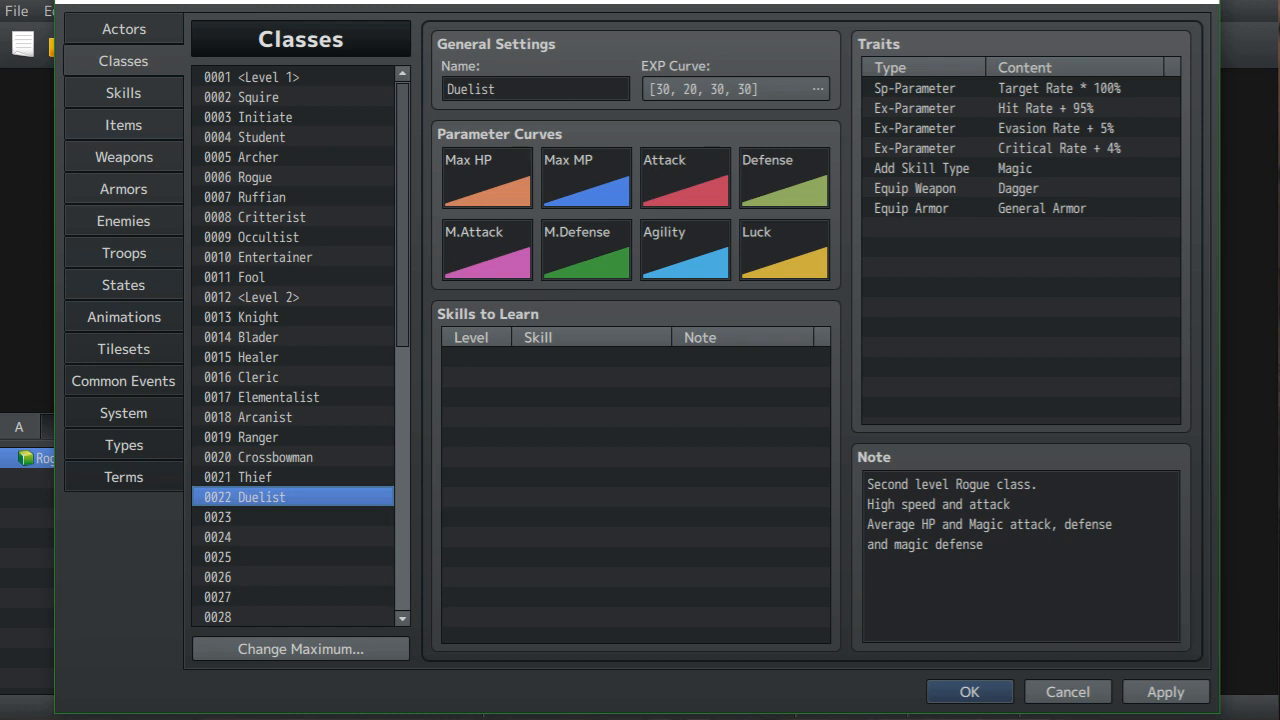
# - Name the empty class 0023 "Brawler"
pyautogui.click(260, 517)
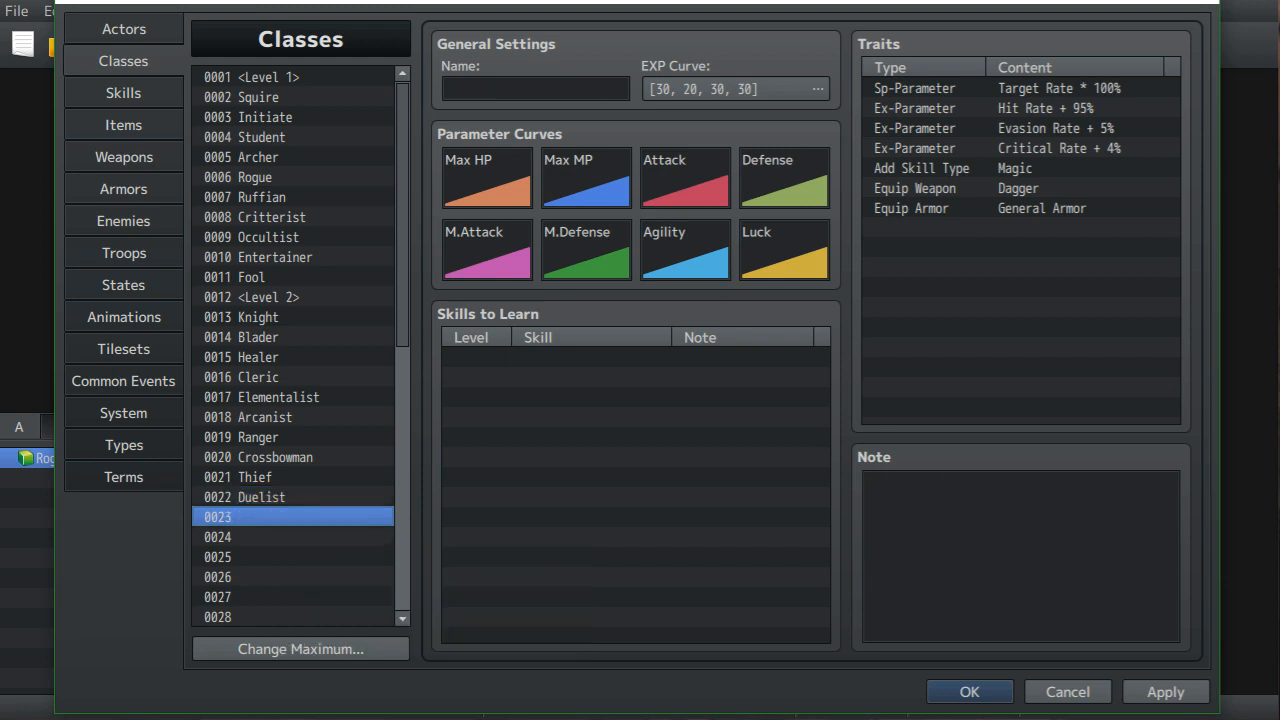
pyautogui.click(536, 89)
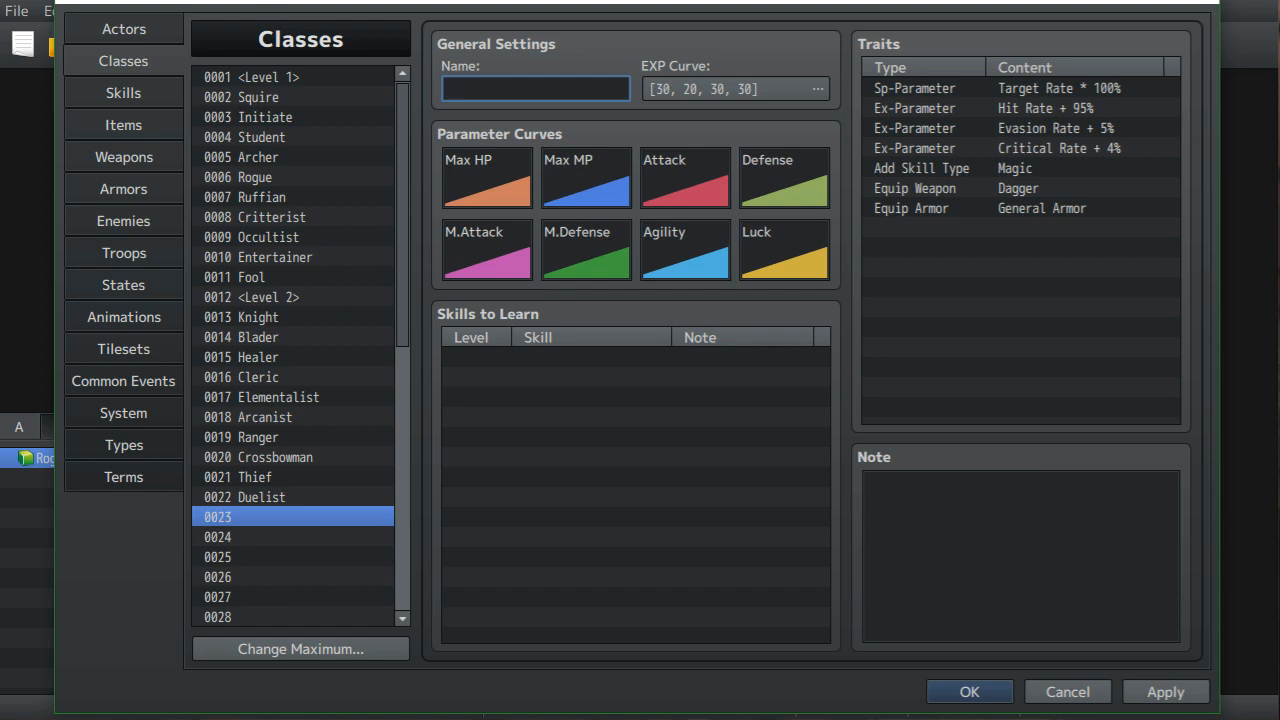
pyautogui.write('Brawler')
# - Copy the full note text of the Ruffian class into the Brawler class's empty note
pyautogui.click(262, 197)
pyautogui.moveTo(867, 484); pyautogui.dragTo(1100, 545)
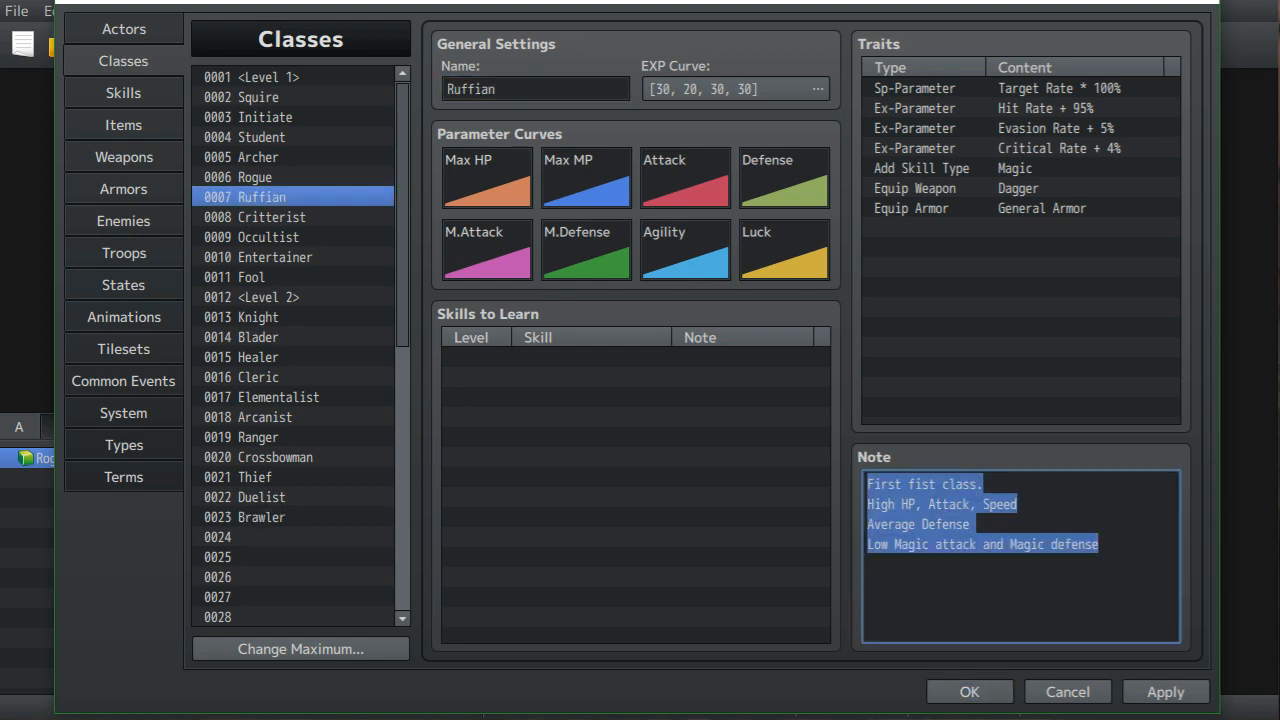
pyautogui.rightClick(985, 544)
pyautogui.click(1022, 581)
pyautogui.click(262, 517)
pyautogui.click(932, 500)
pyautogui.rightClick(932, 500)
pyautogui.click(990, 562)
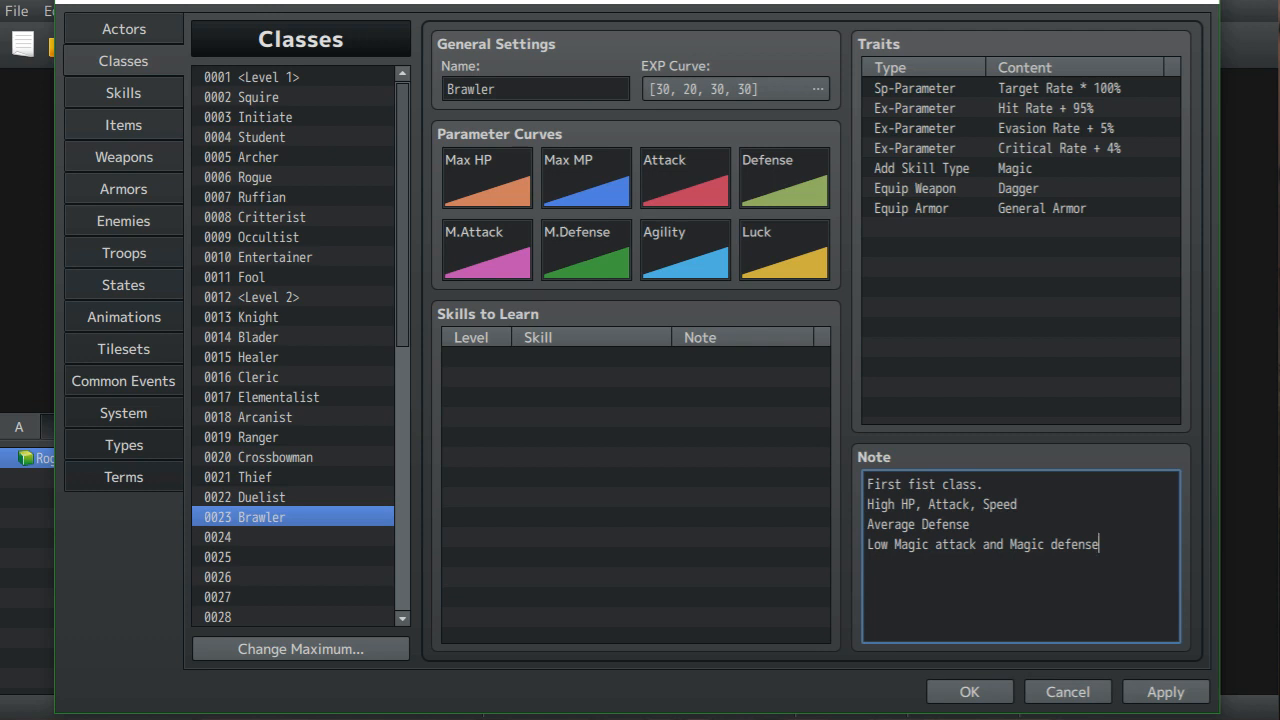
# - Replace "First" with "Second level" in the opening line of the Brawler note
pyautogui.click(262, 537)
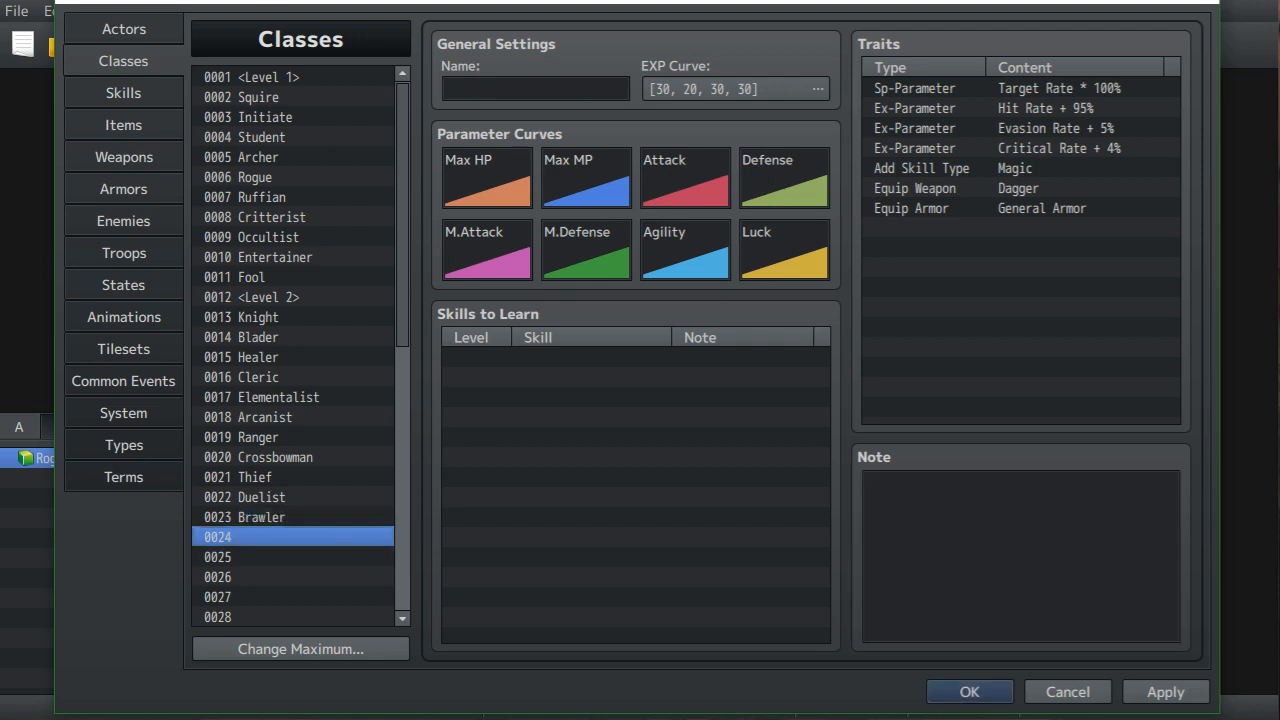
pyautogui.click(260, 517)
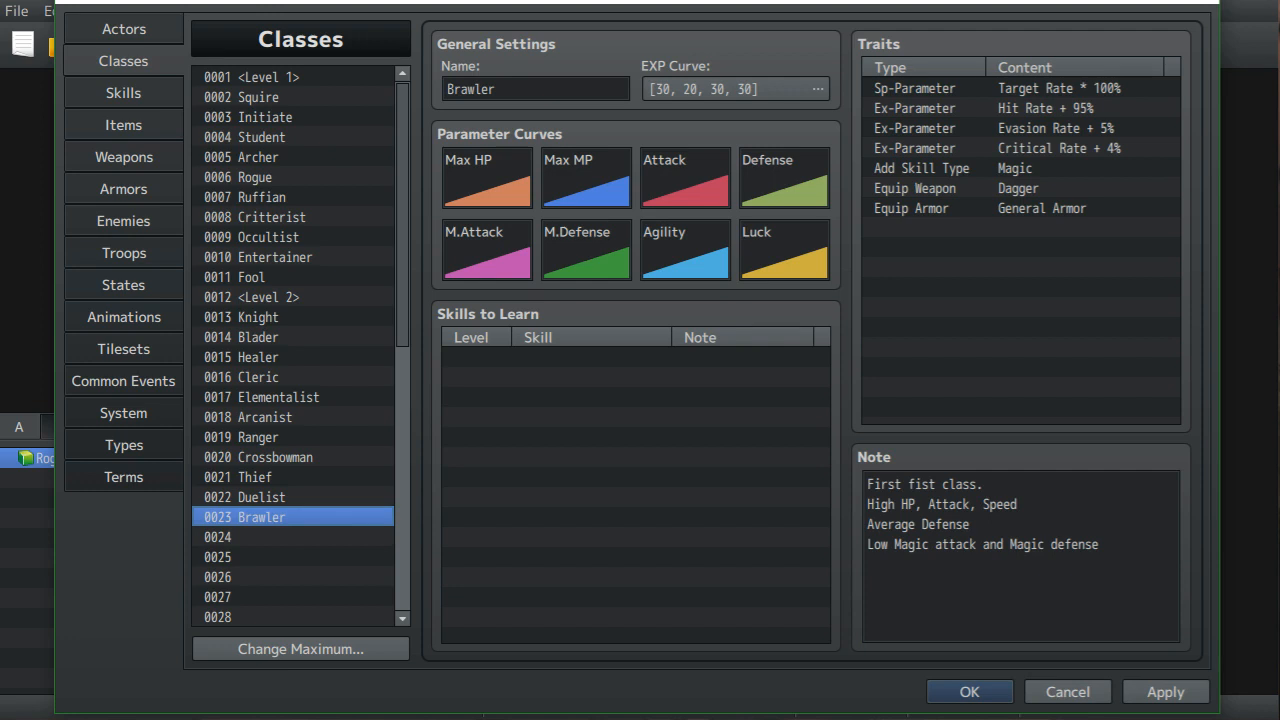
pyautogui.click(886, 485)
pyautogui.doubleClick(886, 485)
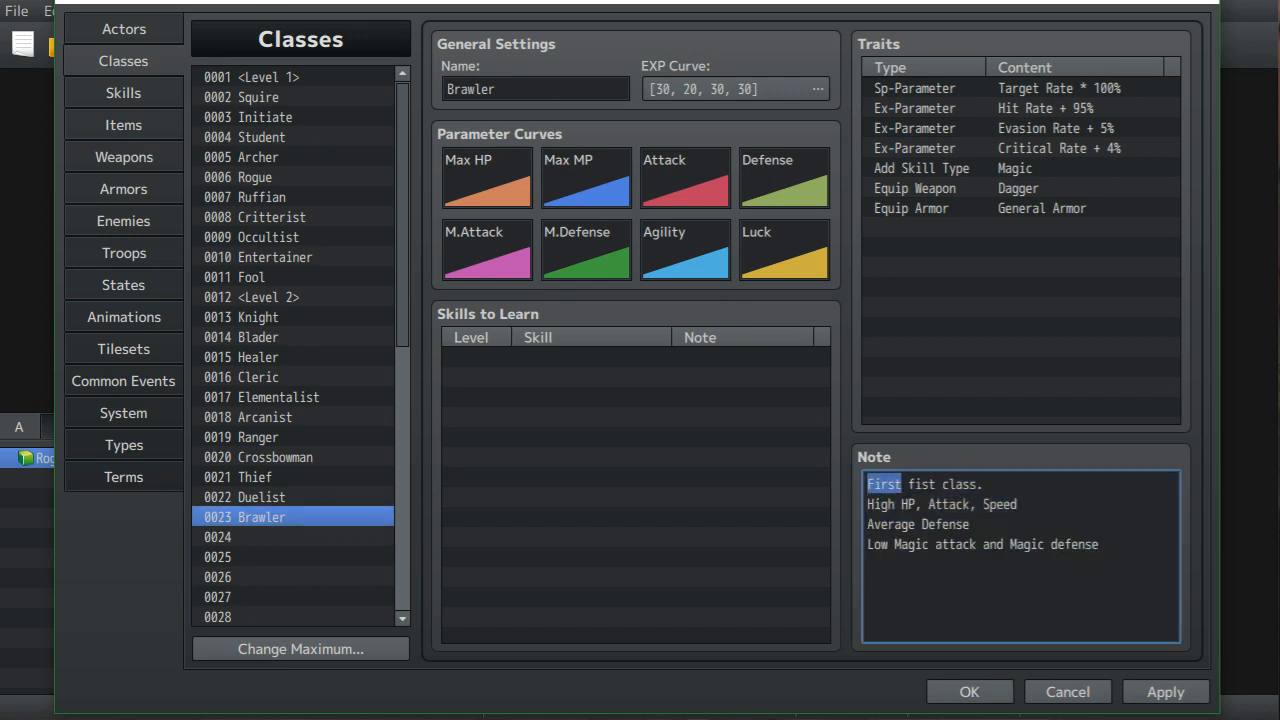
pyautogui.press('BackSpace')
pyautogui.write('Seco')
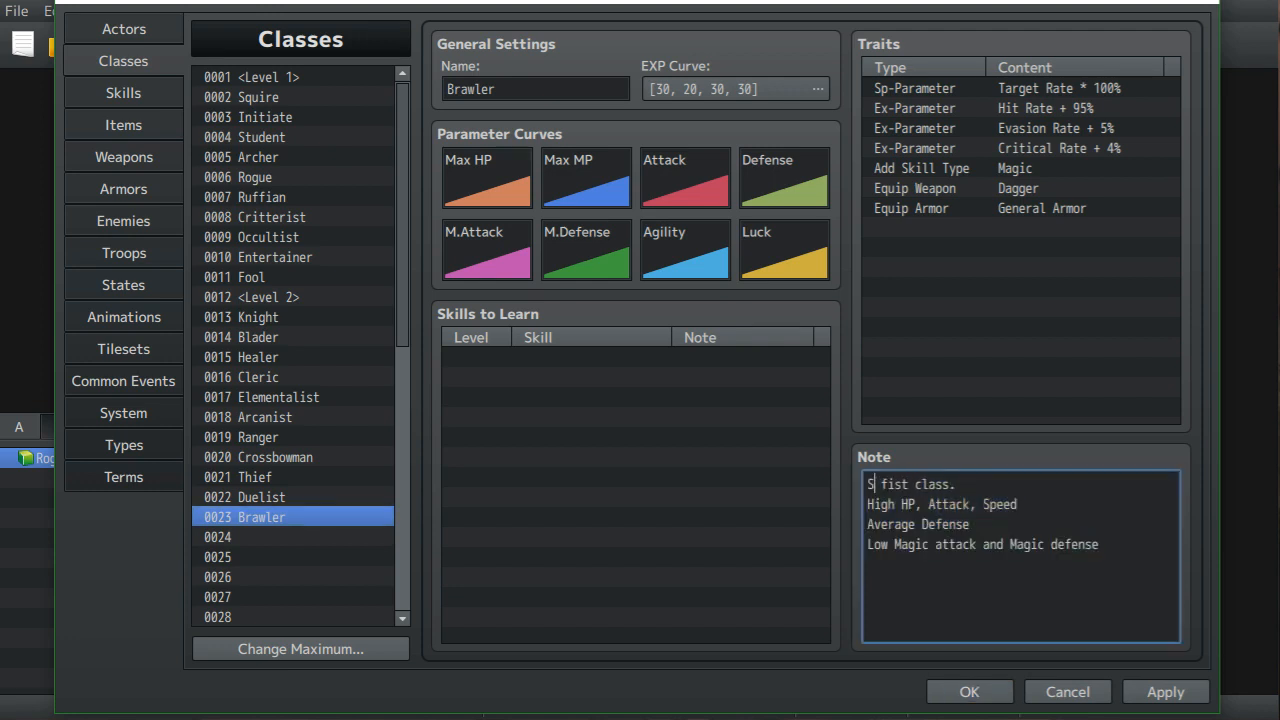
pyautogui.write('nd leve')
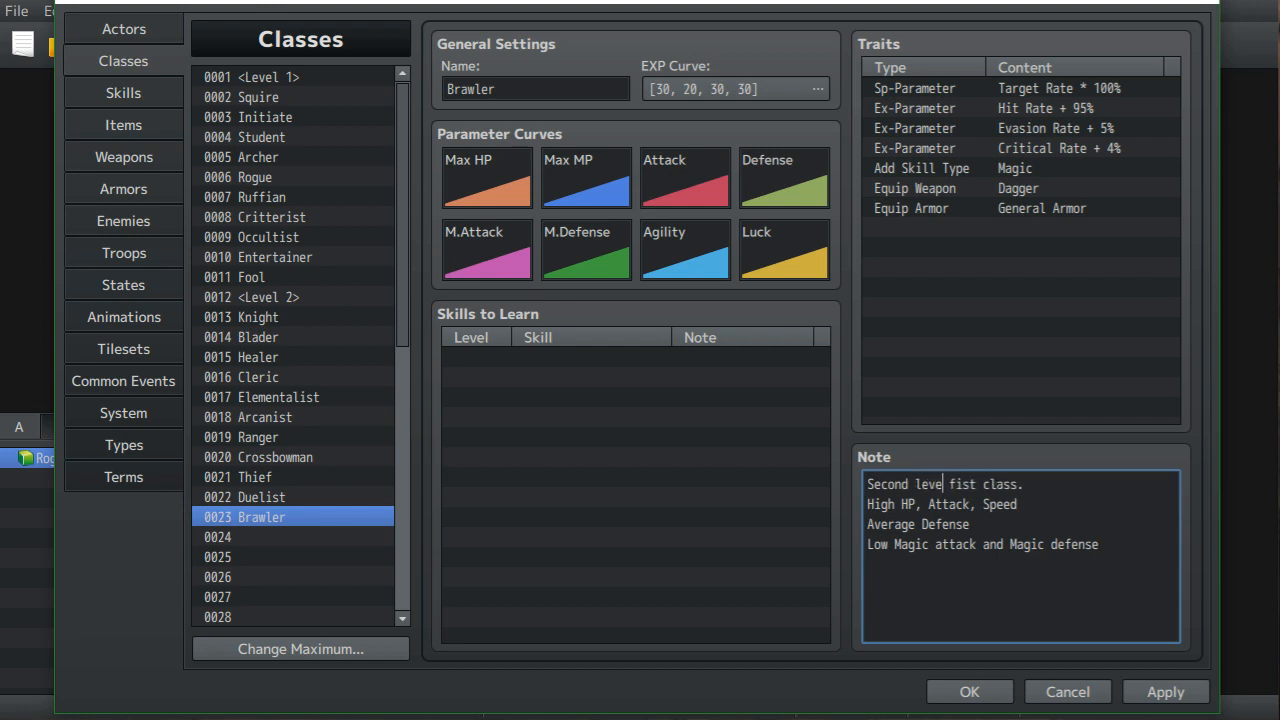
pyautogui.write('l')
# - Replace the word "fist" with "Ruffian" in the opening line of the Brawler note
pyautogui.press('Right')
pyautogui.press('Right')
pyautogui.press('Right')
pyautogui.press('Right')
pyautogui.press('Right')
pyautogui.press('BackSpace')
pyautogui.press('BackSpace')
pyautogui.press('BackSpace')
pyautogui.press('BackSpace')
pyautogui.write('Ruffian')
# - Name the empty class 0024 "Berserker"
pyautogui.click(262, 537)
pyautogui.click(535, 89)
pyautogui.write('Berse')
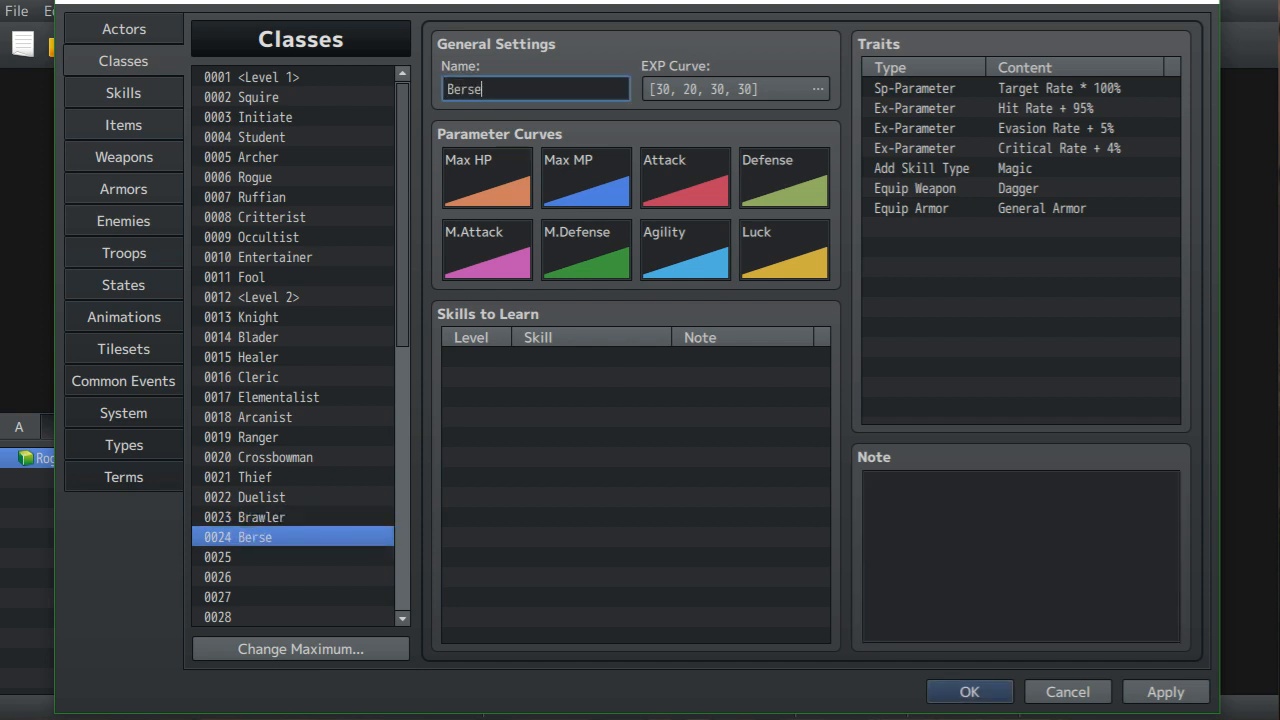
pyautogui.write('rker')
# - Remove HP from the High line of the Brawler note so it reads "High Attack, Speed"
pyautogui.click(262, 517)
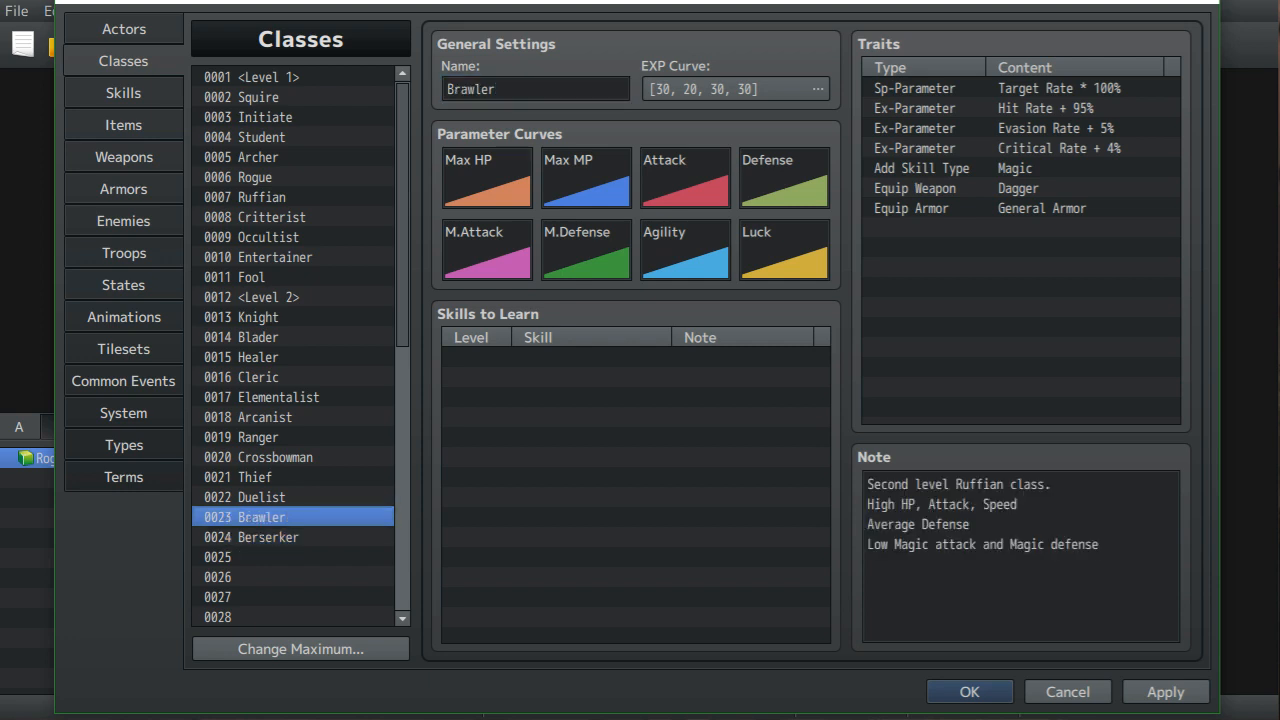
pyautogui.click(916, 504)
pyautogui.click(916, 504)
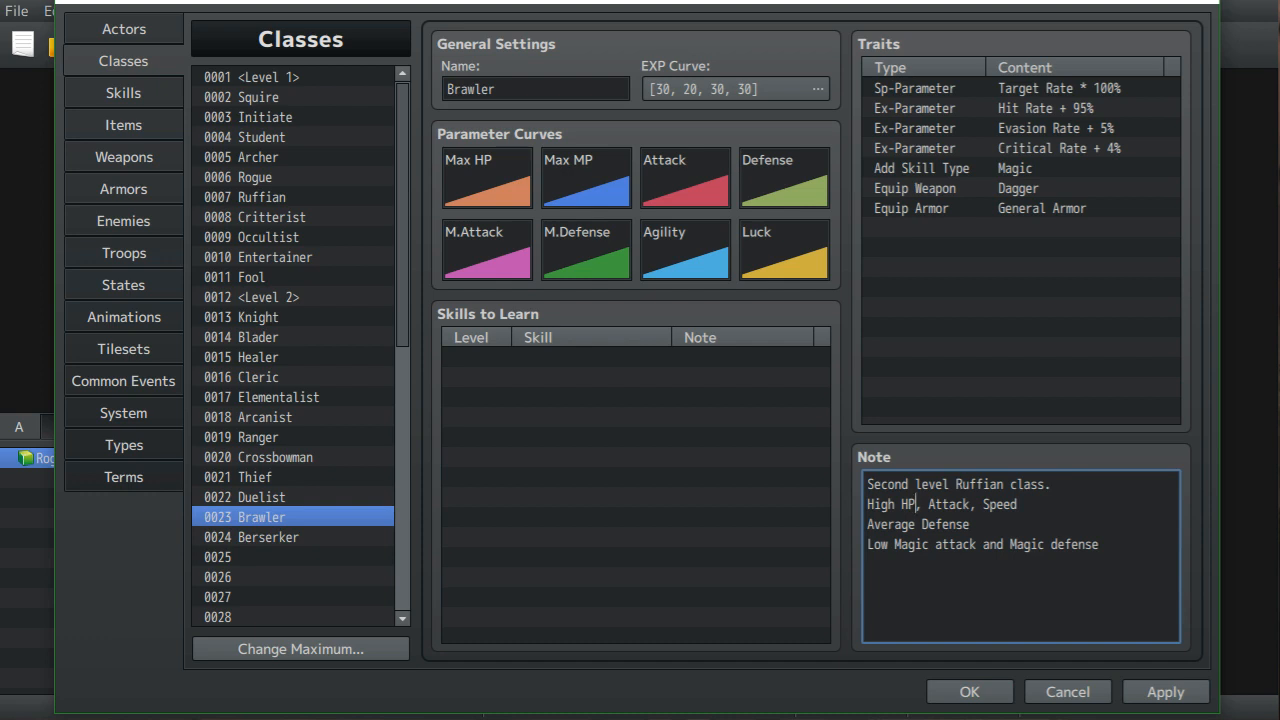
pyautogui.press('BackSpace')
pyautogui.press('BackSpace')
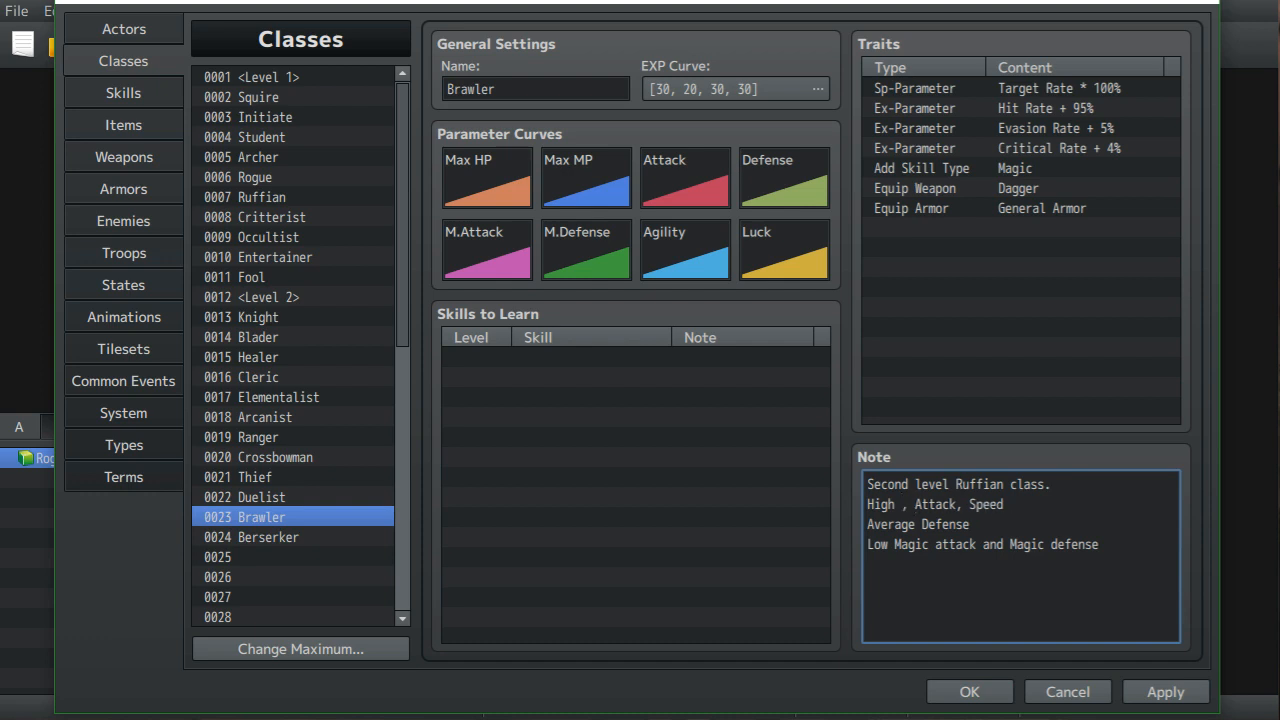
pyautogui.press('Delete')
pyautogui.press('Delete')
pyautogui.press('BackSpace')
# - Add HP to the Average line of the Brawler note so it reads "Average HP, Defense"
pyautogui.press('Down')
pyautogui.press('Right')
pyautogui.press('Right')
pyautogui.press('Right')
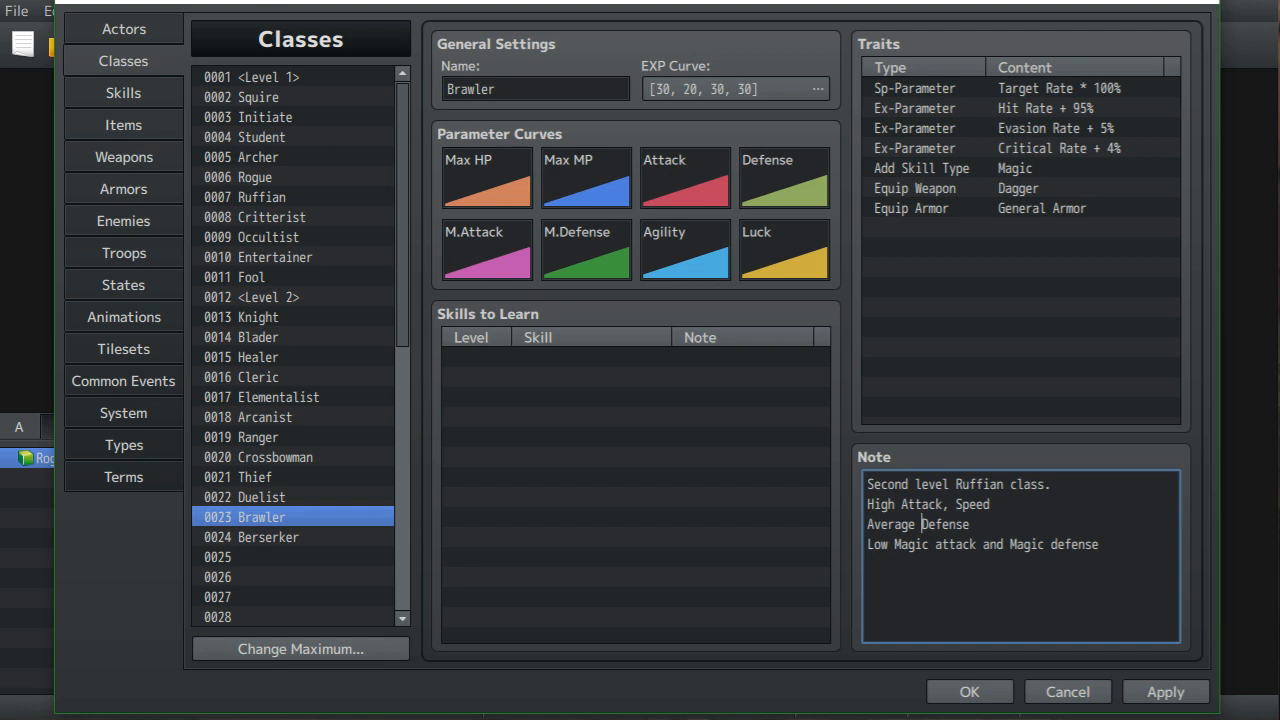
pyautogui.write('HP,')
# - Copy the Brawler class's full note into the empty note of class 0024
pyautogui.click(266, 537)
pyautogui.click(262, 517)
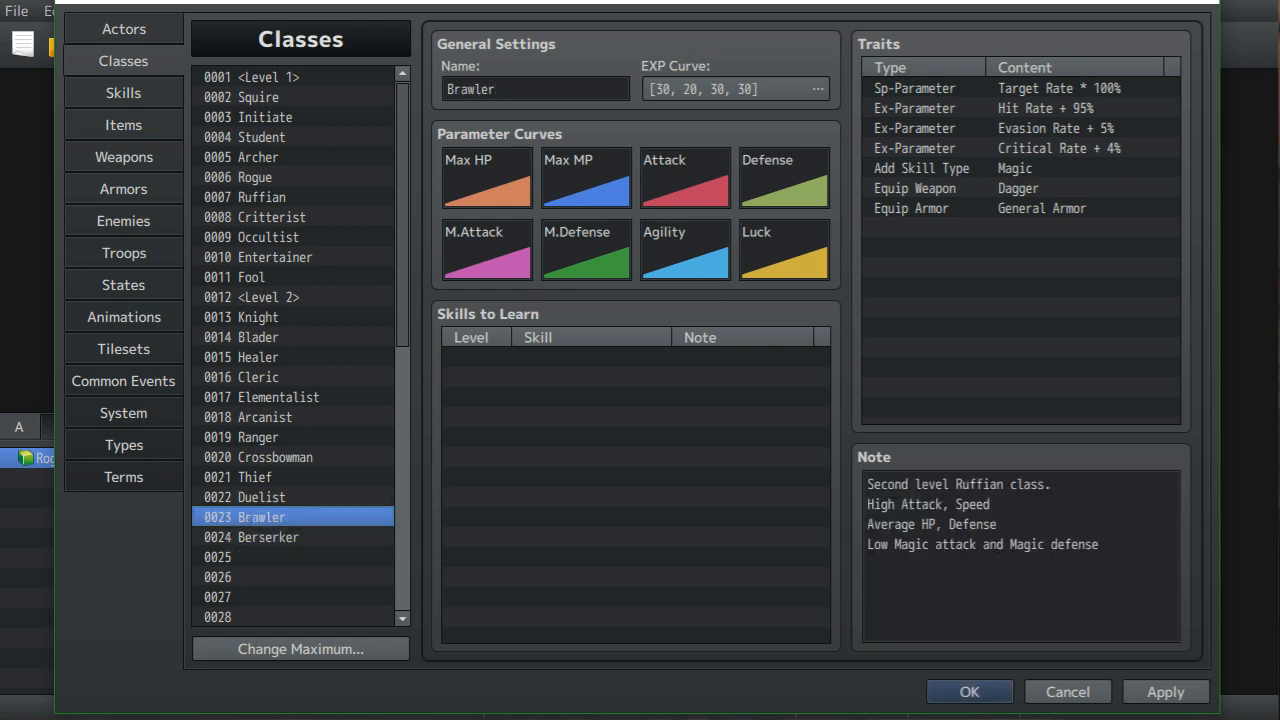
pyautogui.click(1098, 545)
pyautogui.rightClick(921, 509)
pyautogui.click(990, 543)
pyautogui.click(266, 537)
pyautogui.click(948, 524)
pyautogui.rightClick(948, 524)
pyautogui.click(985, 588)
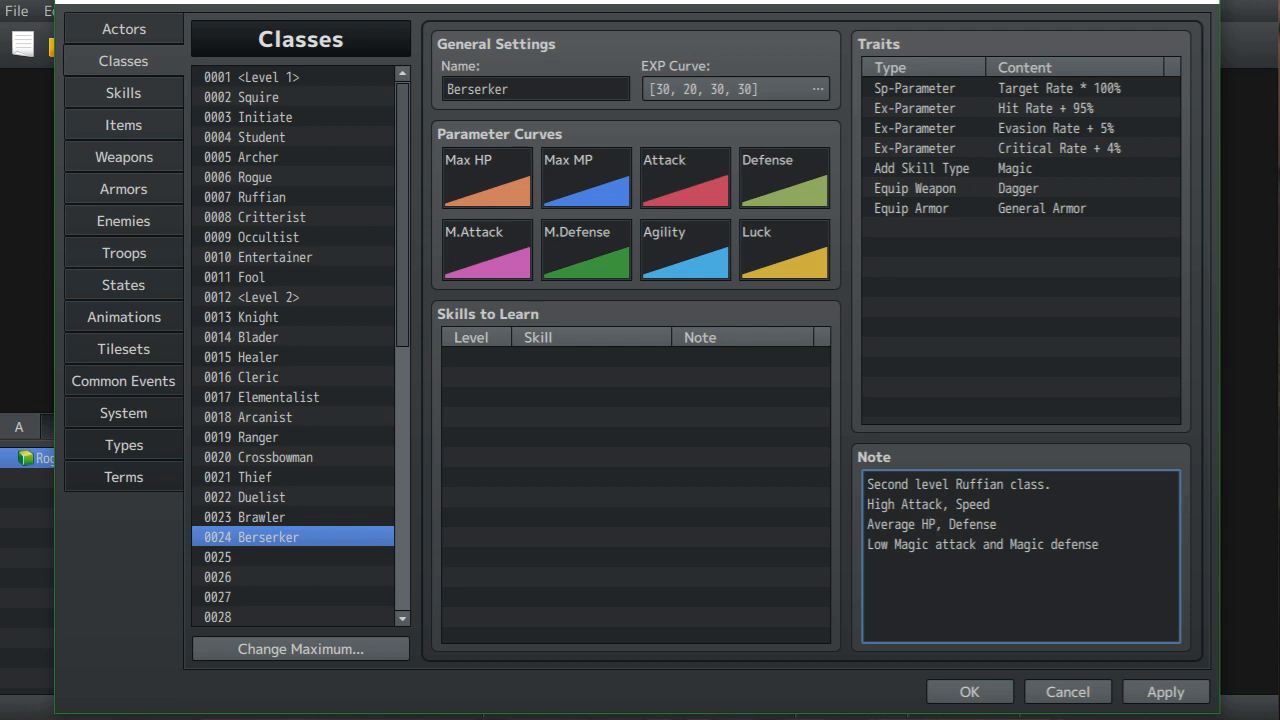
pyautogui.press('Right')
pyautogui.press('Right')
pyautogui.press('Right')
pyautogui.press('Right')
pyautogui.press('Right')
pyautogui.press('Right')
pyautogui.press('Right')
pyautogui.press('Right')
pyautogui.press('Right')
# - Rename class 0024 to "Barbarian"
pyautogui.moveTo(495, 89); pyautogui.dragTo(454, 89)
pyautogui.write('ar')
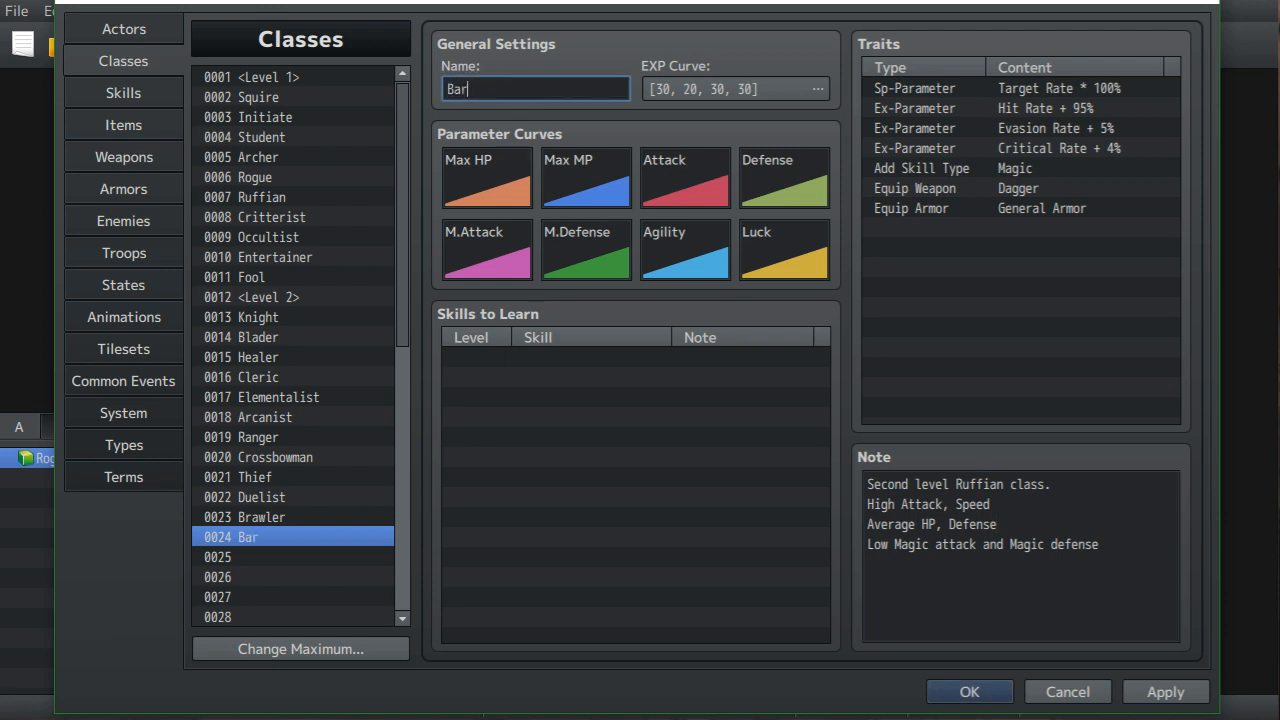
pyautogui.write('barian')
# - Delete the line "Average HP, Defense" from the Barbarian note
pyautogui.click(1006, 524)
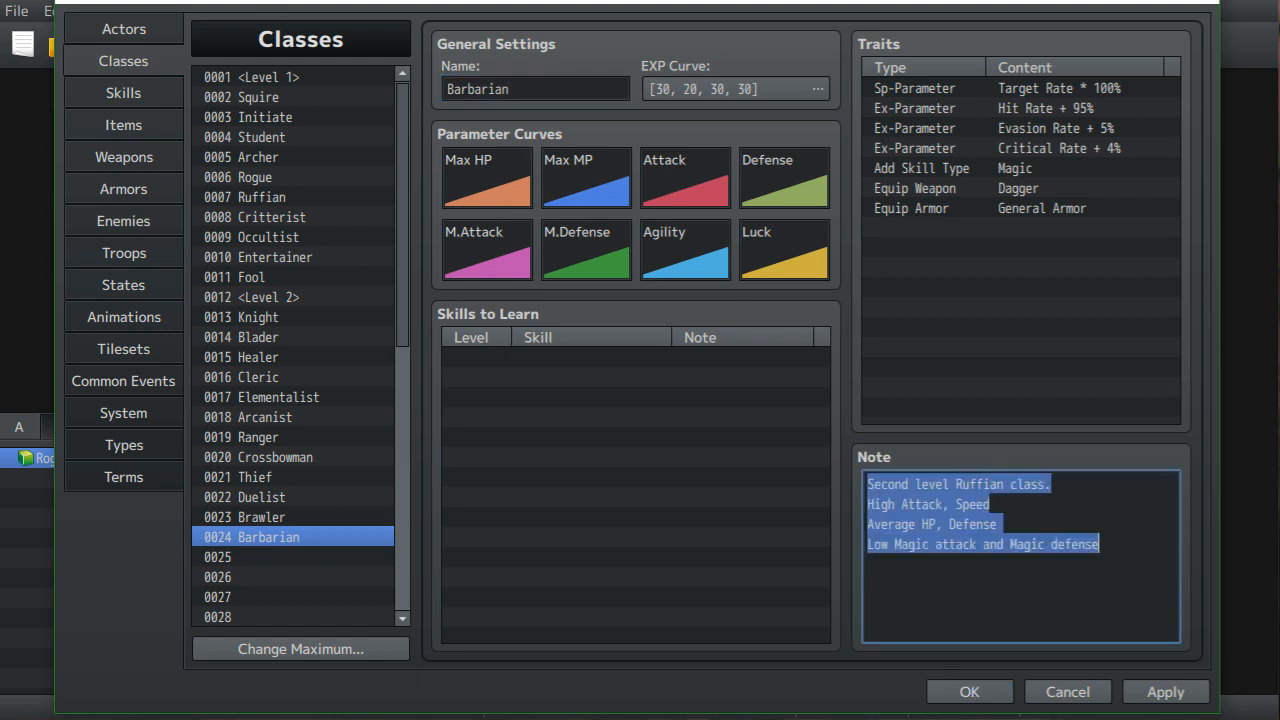
pyautogui.click(1006, 524)
pyautogui.moveTo(1004, 524); pyautogui.dragTo(866, 526)
pyautogui.press('BackSpace')
pyautogui.press('BackSpace')
# - Add HP to the High line of the Barbarian note so it reads "High HP, Attack, Speed"
pyautogui.press('Left')
pyautogui.press('Left')
pyautogui.press('Left')
pyautogui.press('Left')
pyautogui.press('Left')
pyautogui.press('Left')
pyautogui.press('Left')
pyautogui.press('Left')
pyautogui.press('Left')
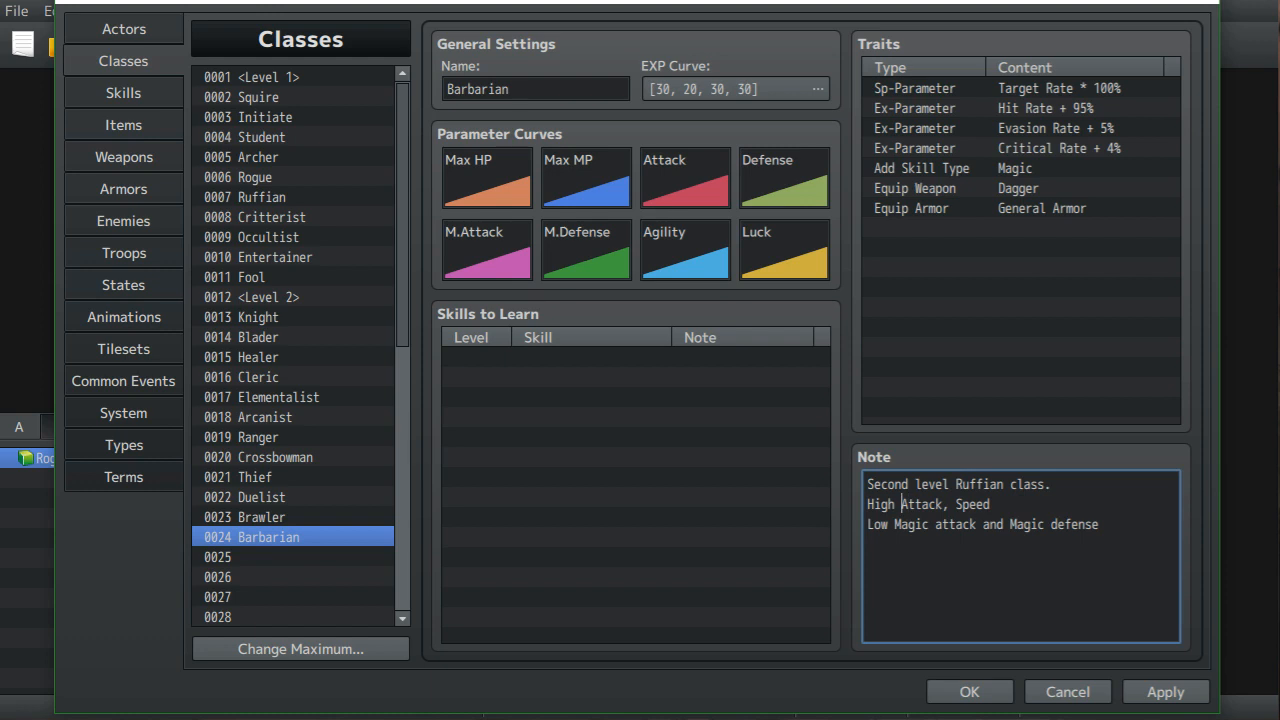
pyautogui.write('HP')
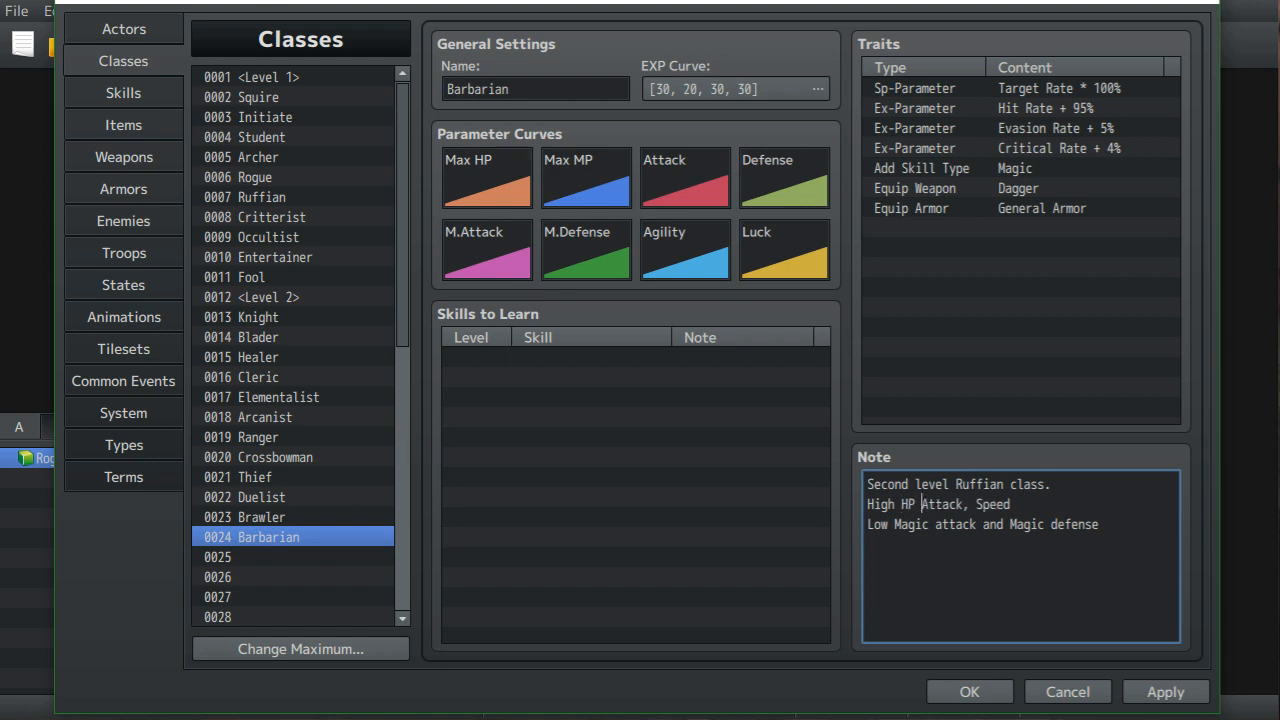
pyautogui.press('BackSpace')
pyautogui.write(',')
# - Insert "Defense," before "Magic attack" in the Low line of the Barbarian note
pyautogui.press('Left')
pyautogui.press('Left')
pyautogui.press('Left')
pyautogui.press('Left')
pyautogui.write('Defense')
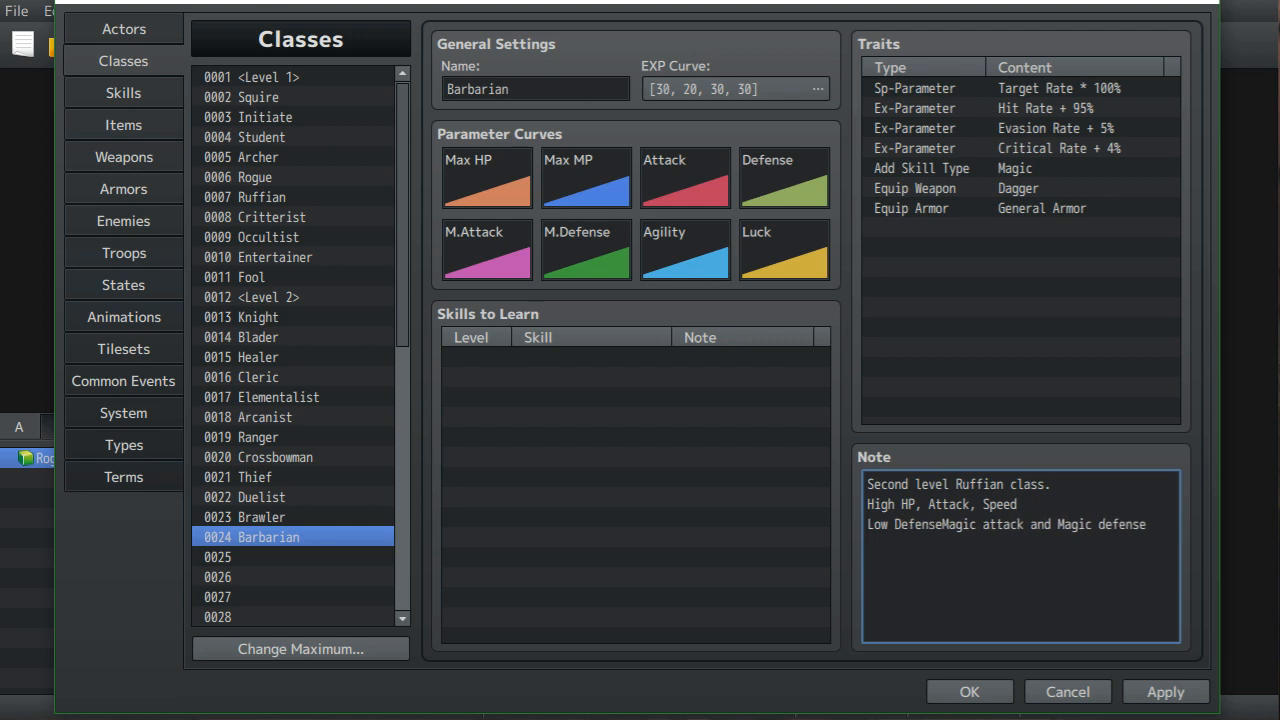
pyautogui.write(' ,')
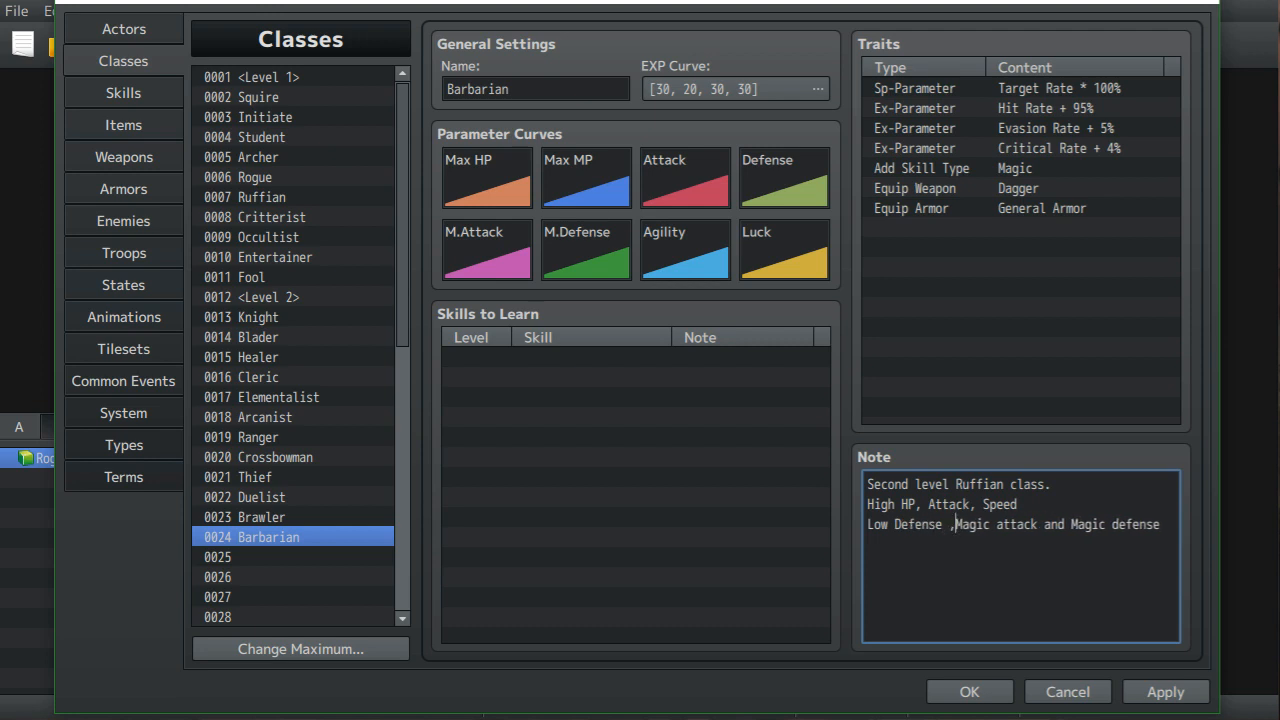
pyautogui.press('BackSpace')
pyautogui.press('BackSpace')
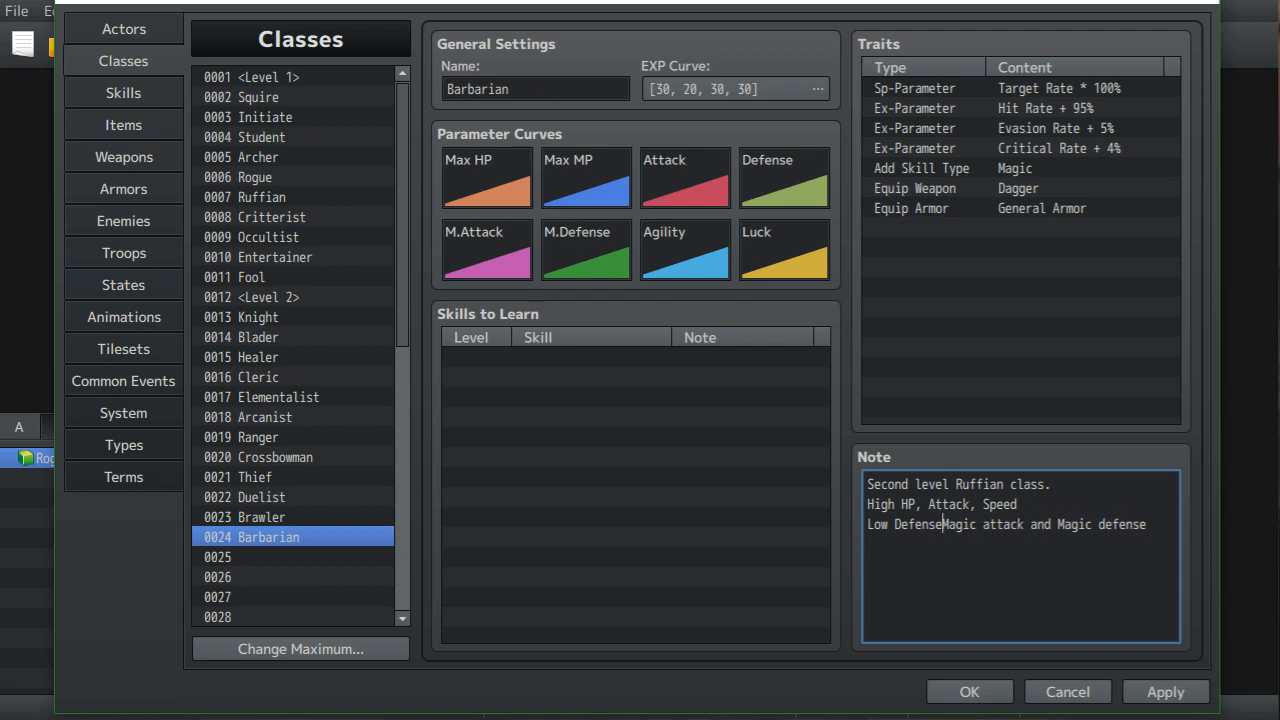
pyautogui.write(',')
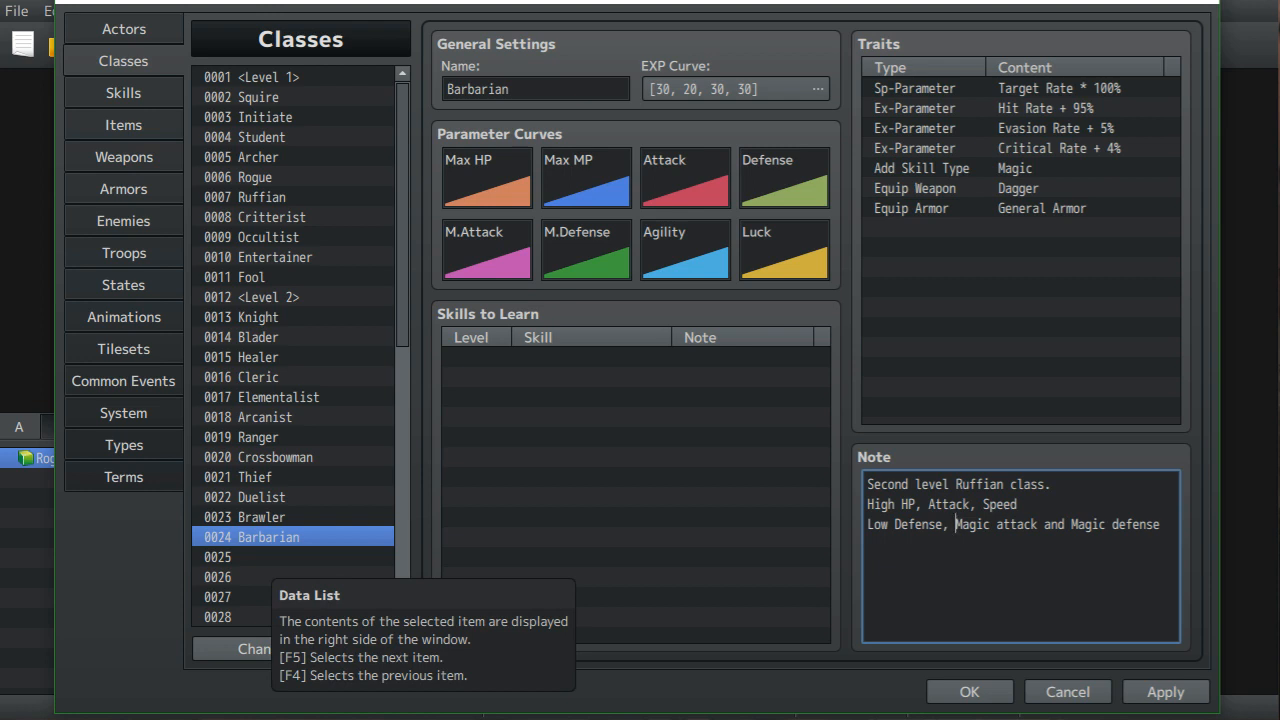
# - Name class 0025 "Beast Caller"
pyautogui.click(270, 557)
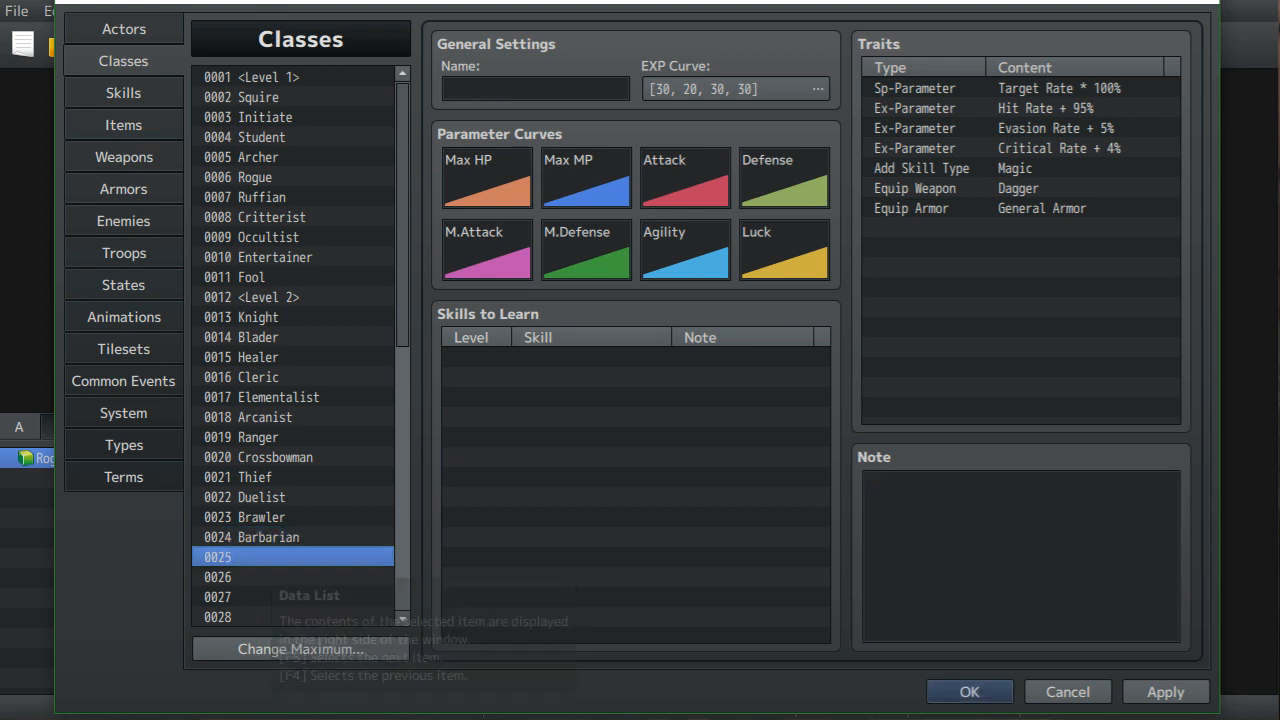
pyautogui.click(536, 89)
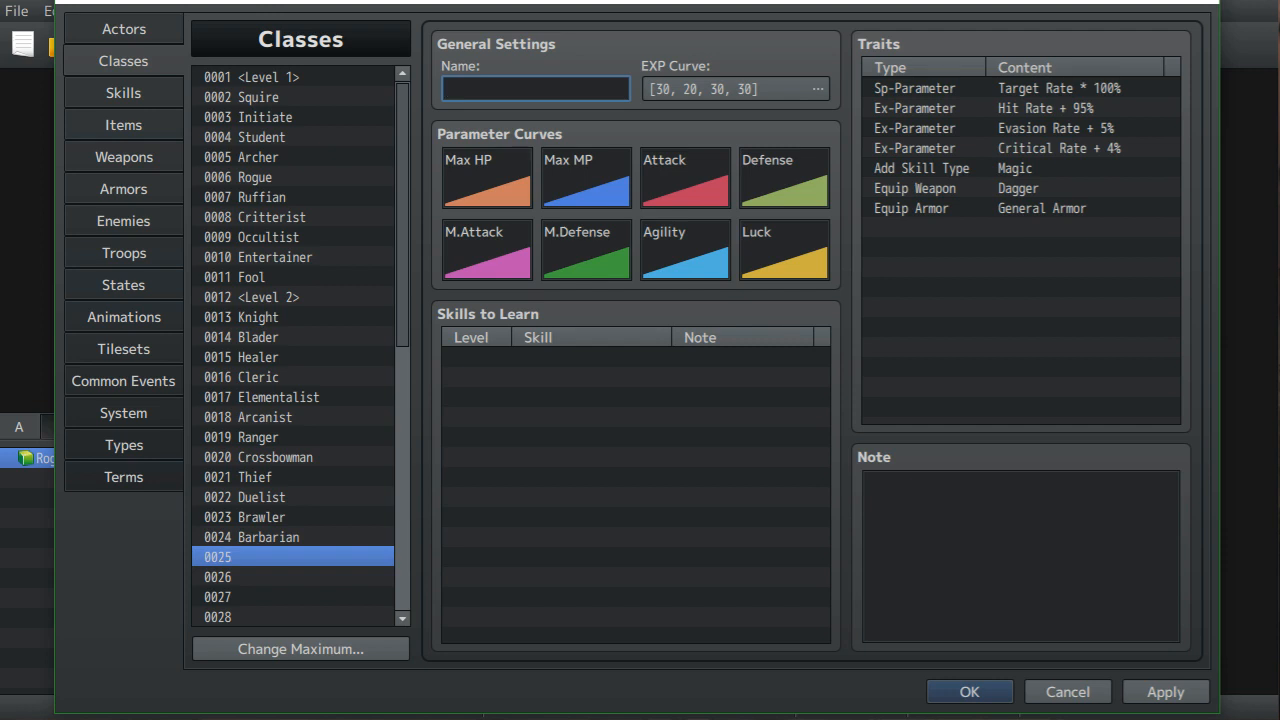
pyautogui.write('Beast Caller')
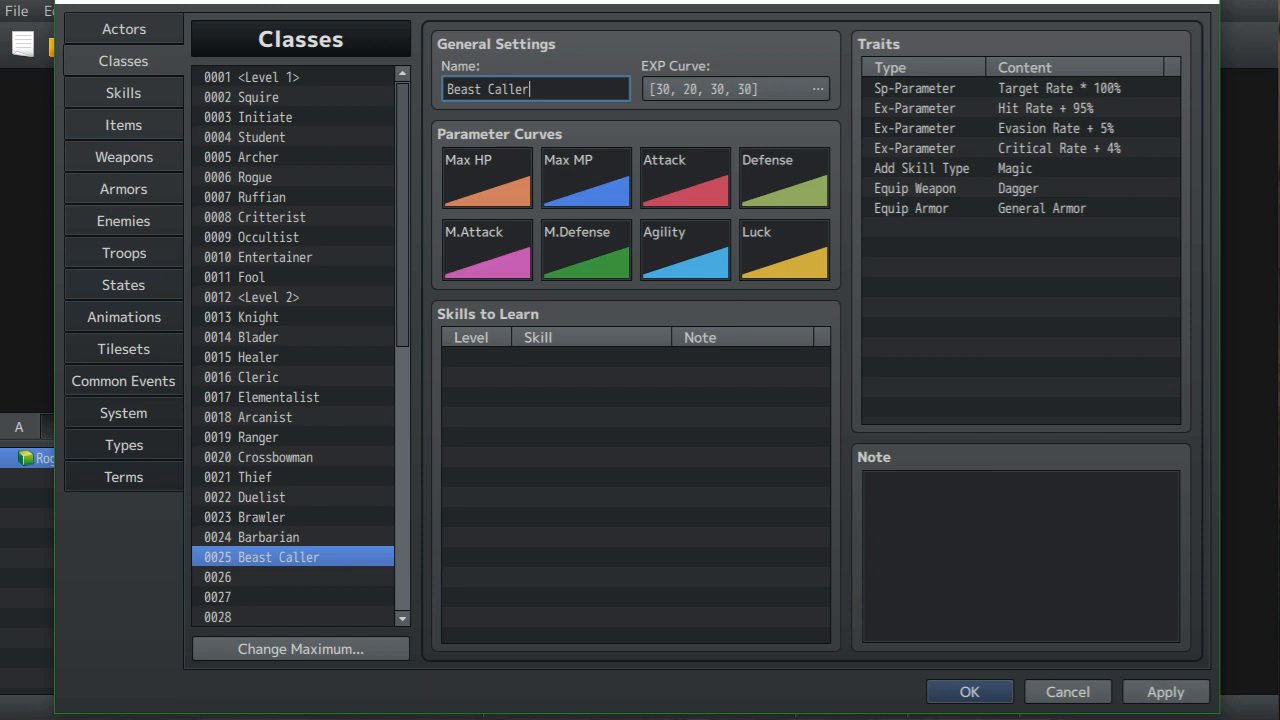
# - Copy the full Critterist note into the empty note of the Beast Caller class
pyautogui.click(272, 217)
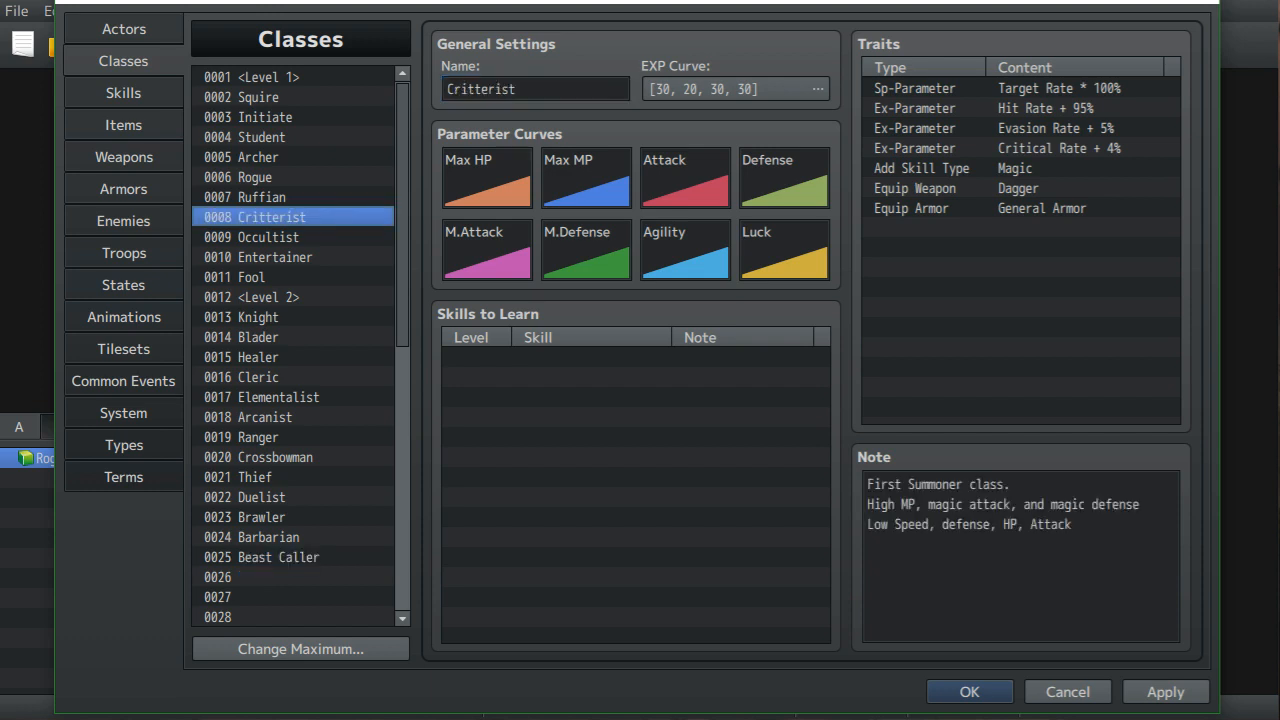
pyautogui.click(1020, 556)
pyautogui.hotkey('ctrl', 'a')
pyautogui.rightClick(1016, 510)
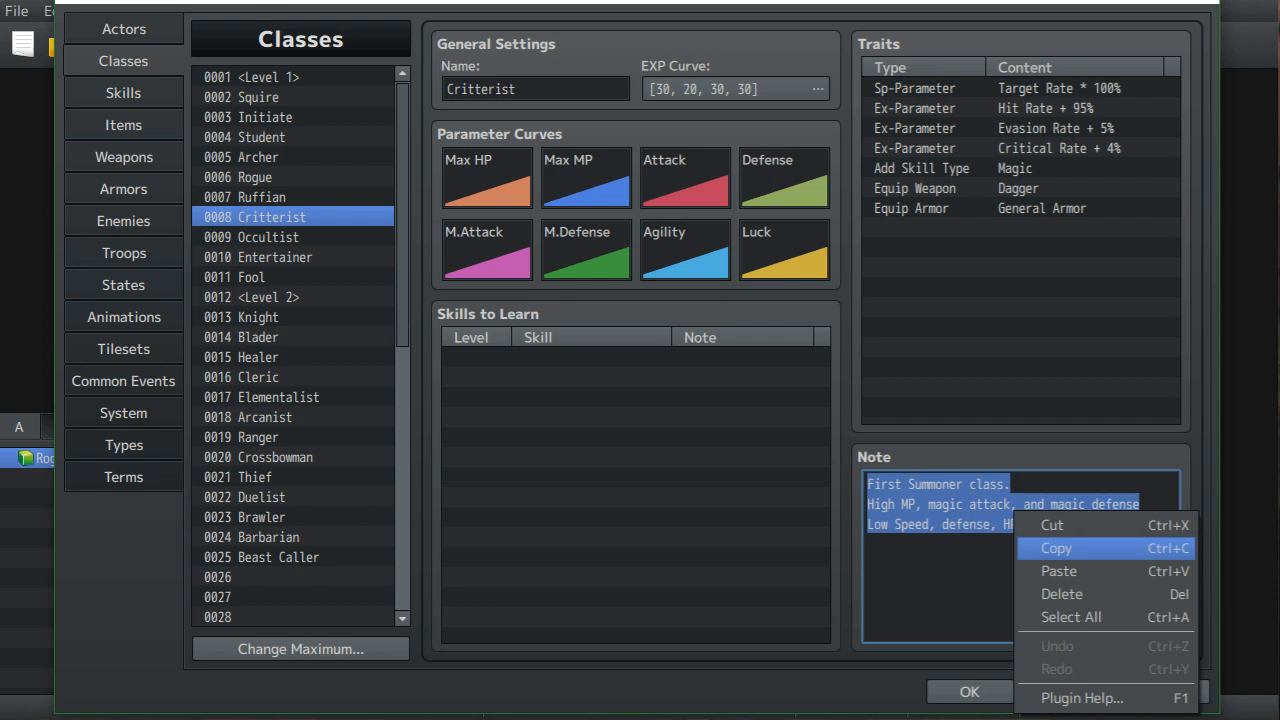
pyautogui.click(1070, 534)
pyautogui.click(272, 557)
pyautogui.click(910, 510)
pyautogui.rightClick(908, 508)
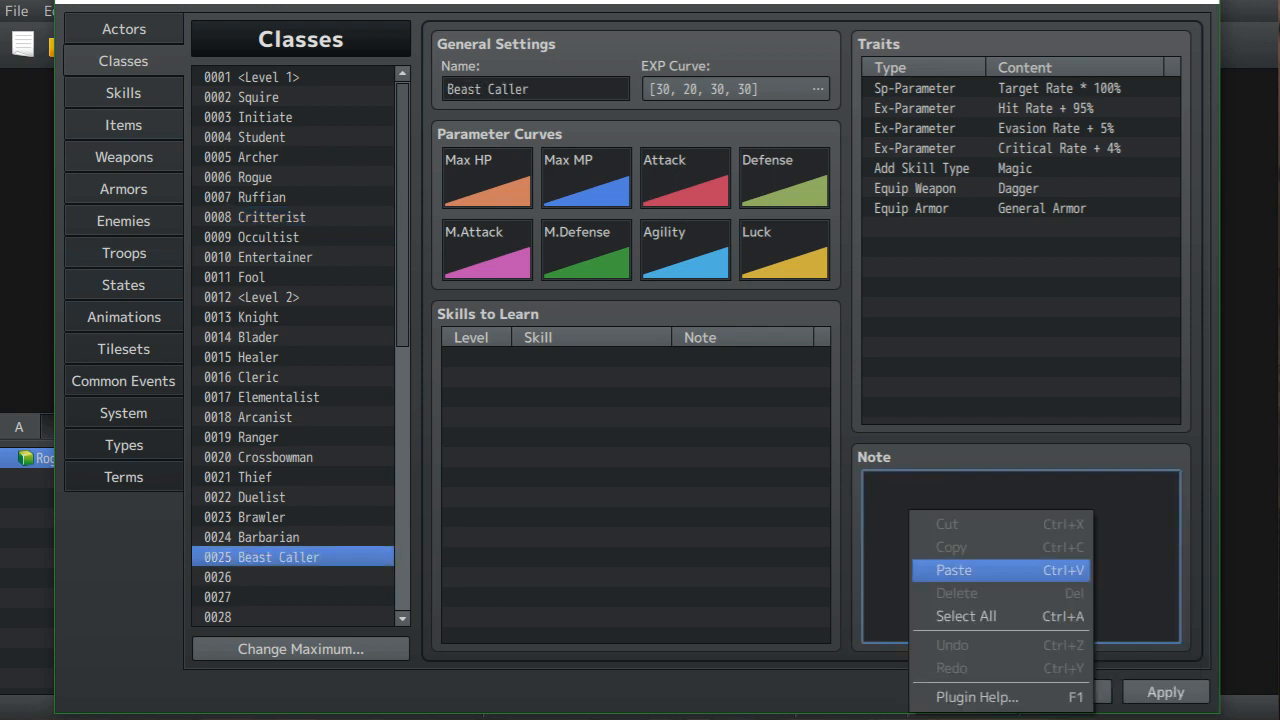
pyautogui.click(950, 566)
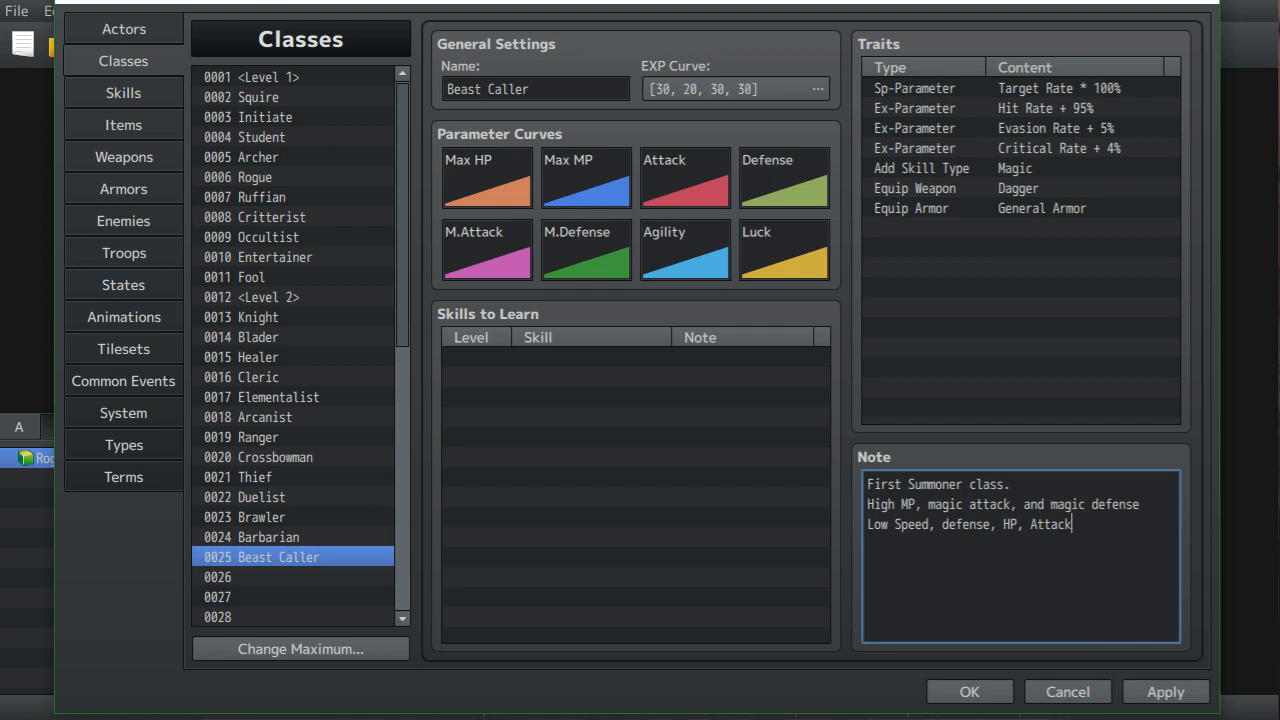
# - Change the first line of the Beast Caller note to "Second level Critterist class."
pyautogui.click(902, 484)
pyautogui.press('BackSpace')
pyautogui.press('BackSpace')
pyautogui.press('BackSpace')
pyautogui.press('BackSpace')
pyautogui.press('BackSpace')
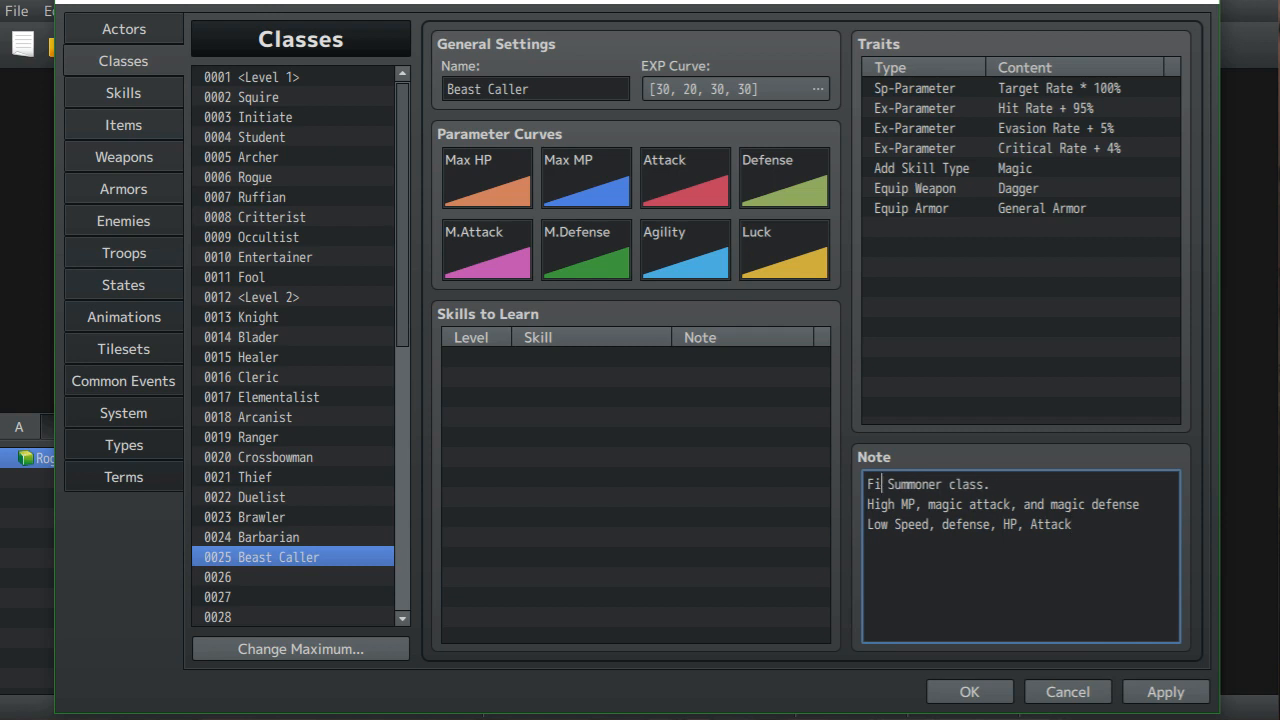
pyautogui.write('Second')
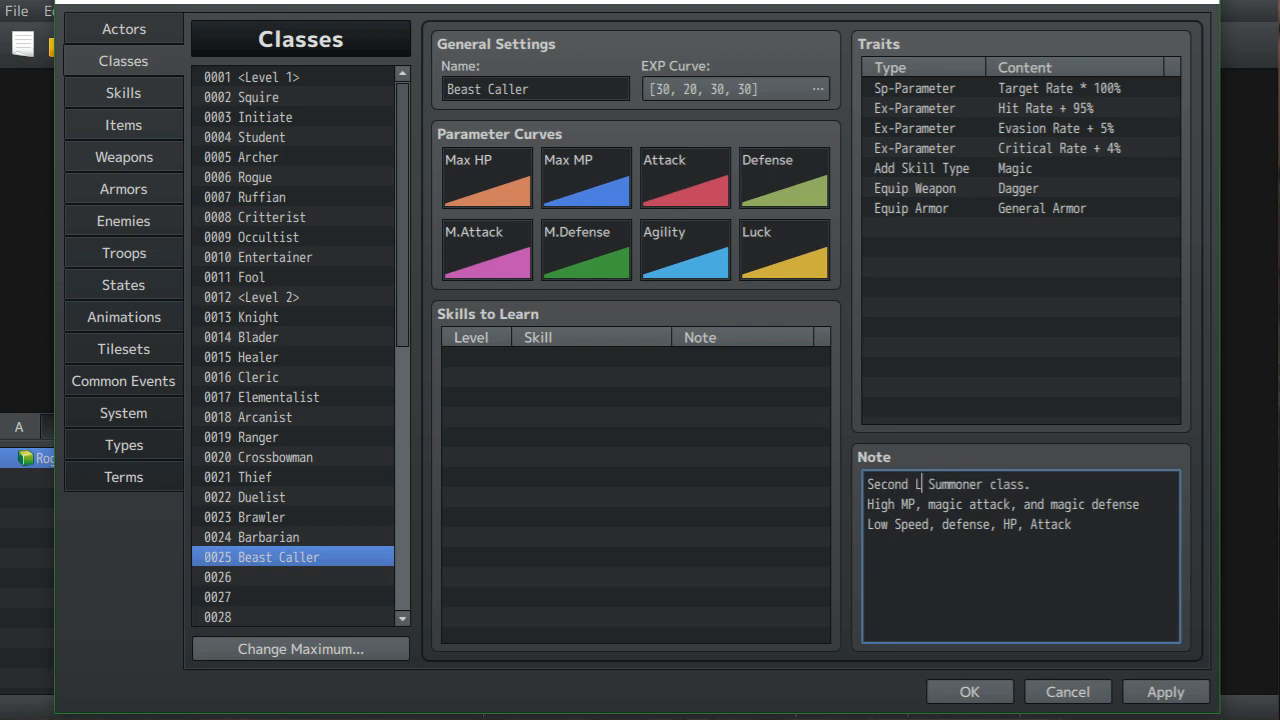
pyautogui.write(' level')
pyautogui.press('Right')
pyautogui.press('Right')
pyautogui.press('BackSpace')
pyautogui.press('Delete')
pyautogui.press('Delete')
pyautogui.press('Delete')
pyautogui.press('Delete')
pyautogui.press('Delete')
pyautogui.press('Delete')
pyautogui.press('Delete')
pyautogui.write('Critteri')
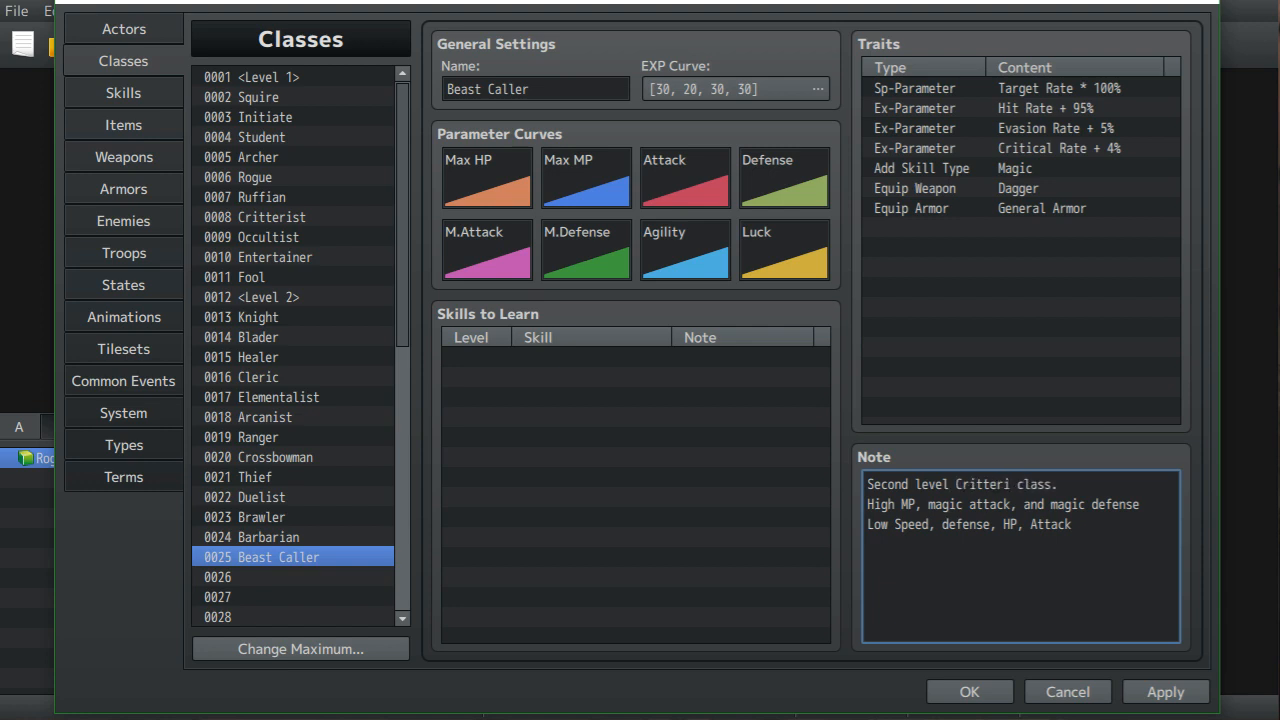
pyautogui.write('st')
# - Name class 0026 "Necromancer"
pyautogui.click(270, 577)
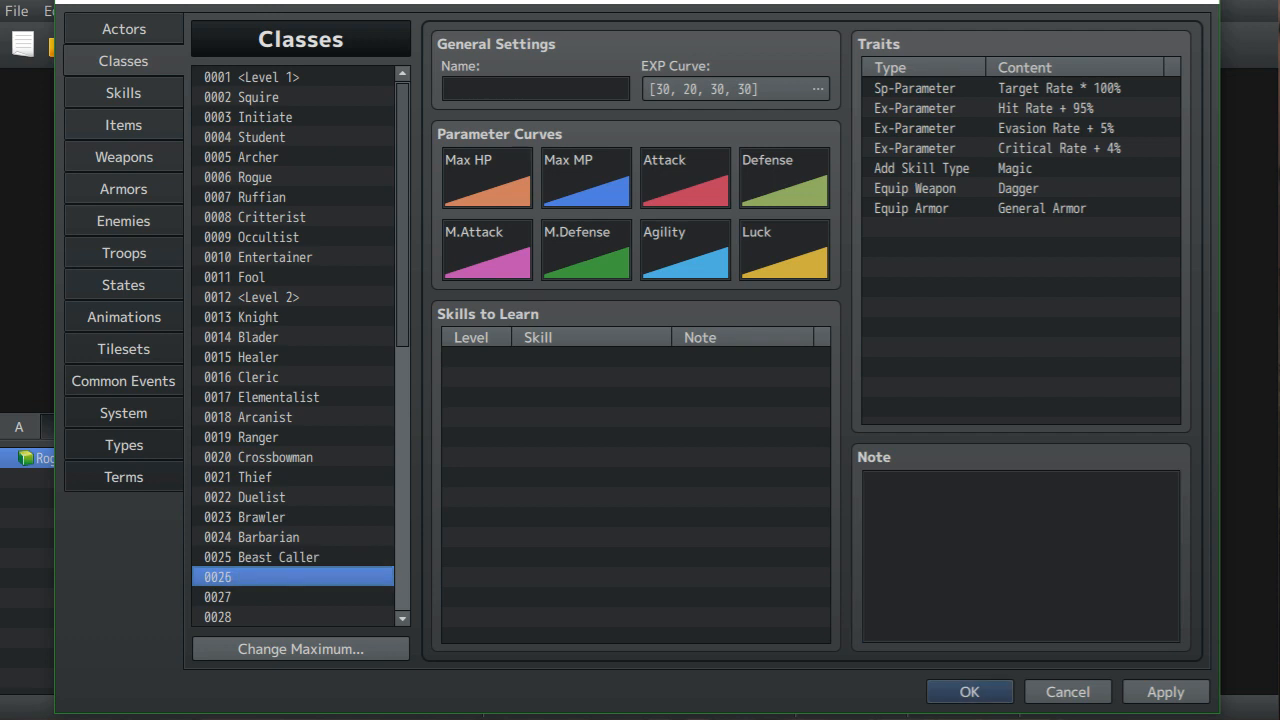
pyautogui.click(535, 89)
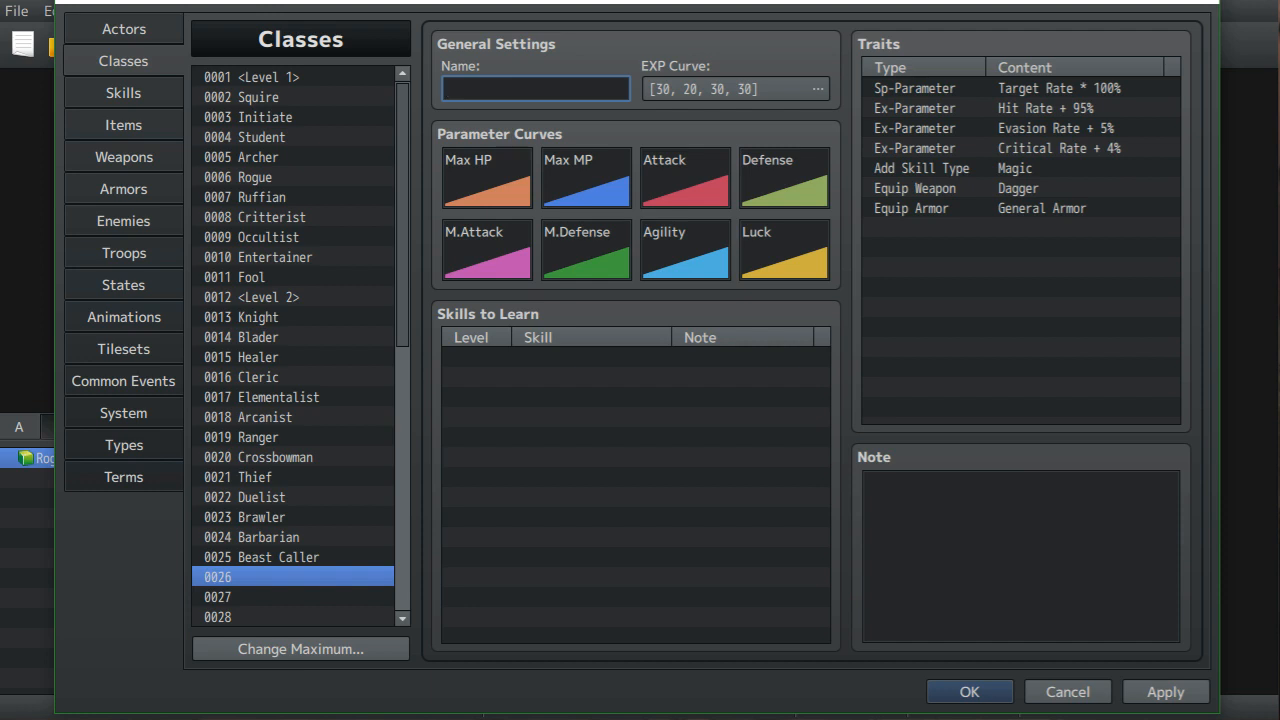
pyautogui.write('Necromancer')
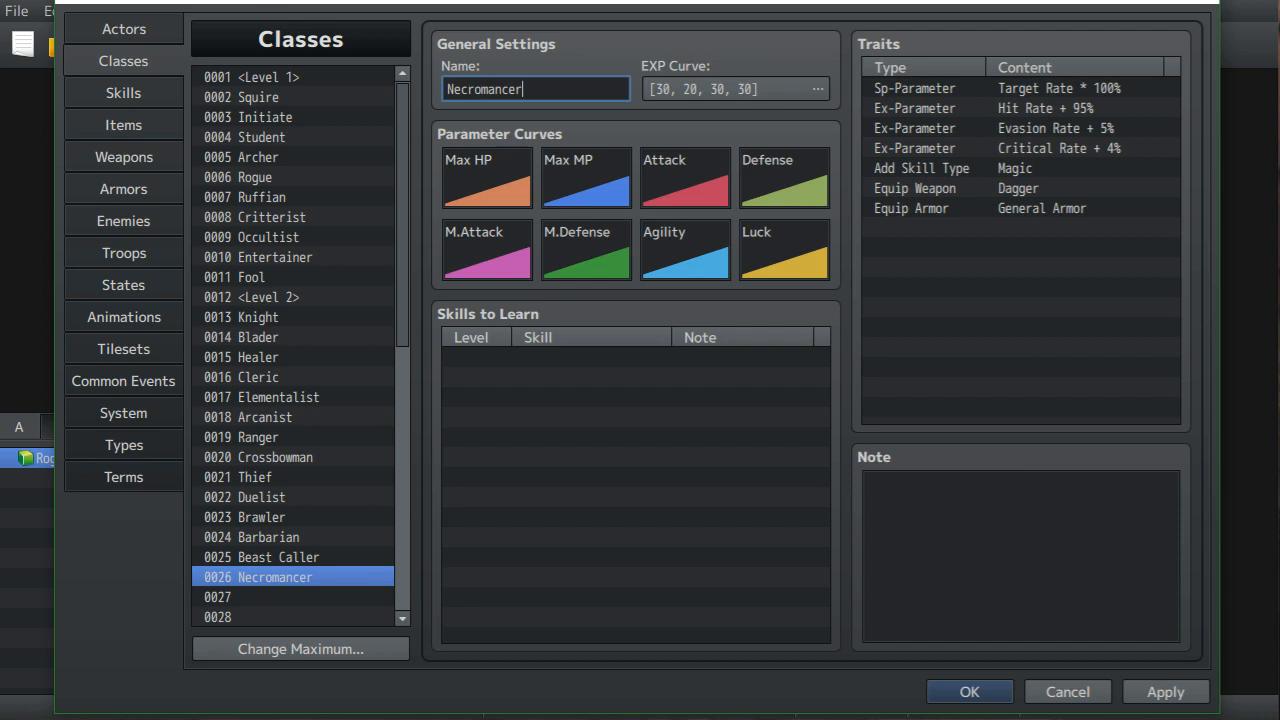
# - Copy the full Beast Caller note into the empty note of the Necromancer class
pyautogui.click(278, 557)
pyautogui.moveTo(867, 484); pyautogui.dragTo(1078, 528)
pyautogui.rightClick(1046, 505)
pyautogui.click(1088, 541)
pyautogui.click(275, 577)
pyautogui.rightClick(971, 504)
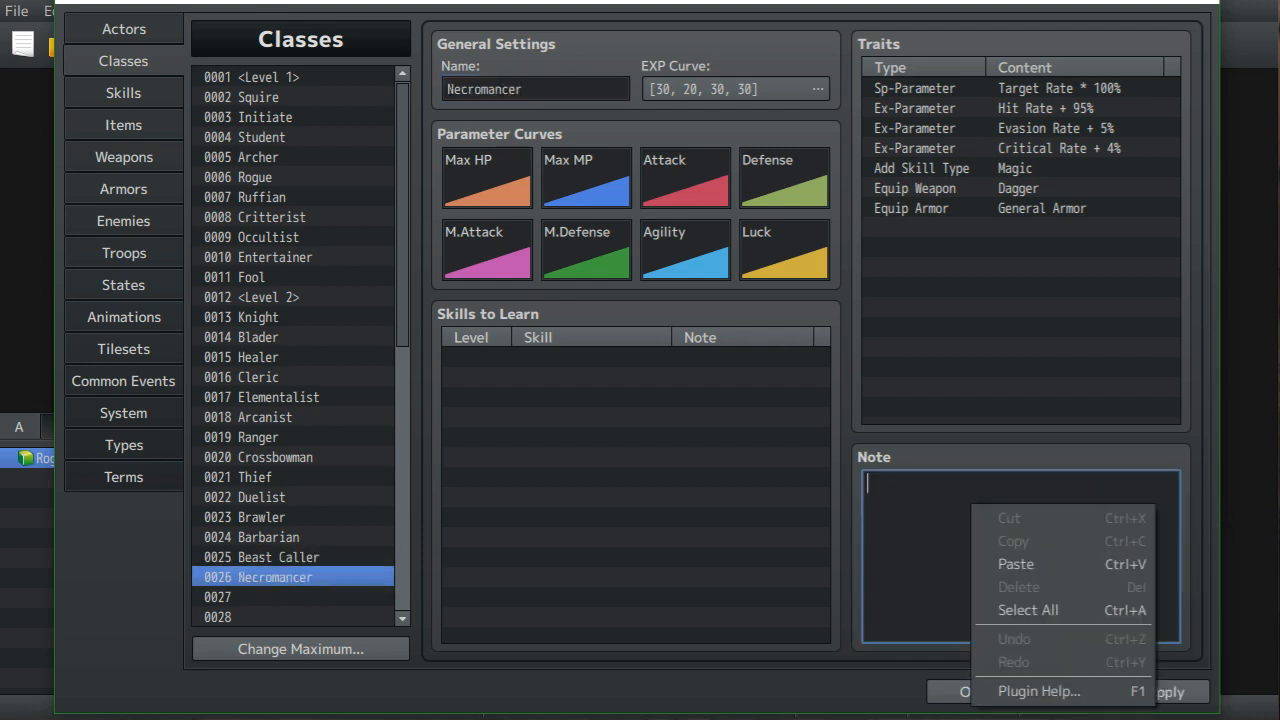
pyautogui.click(1016, 564)
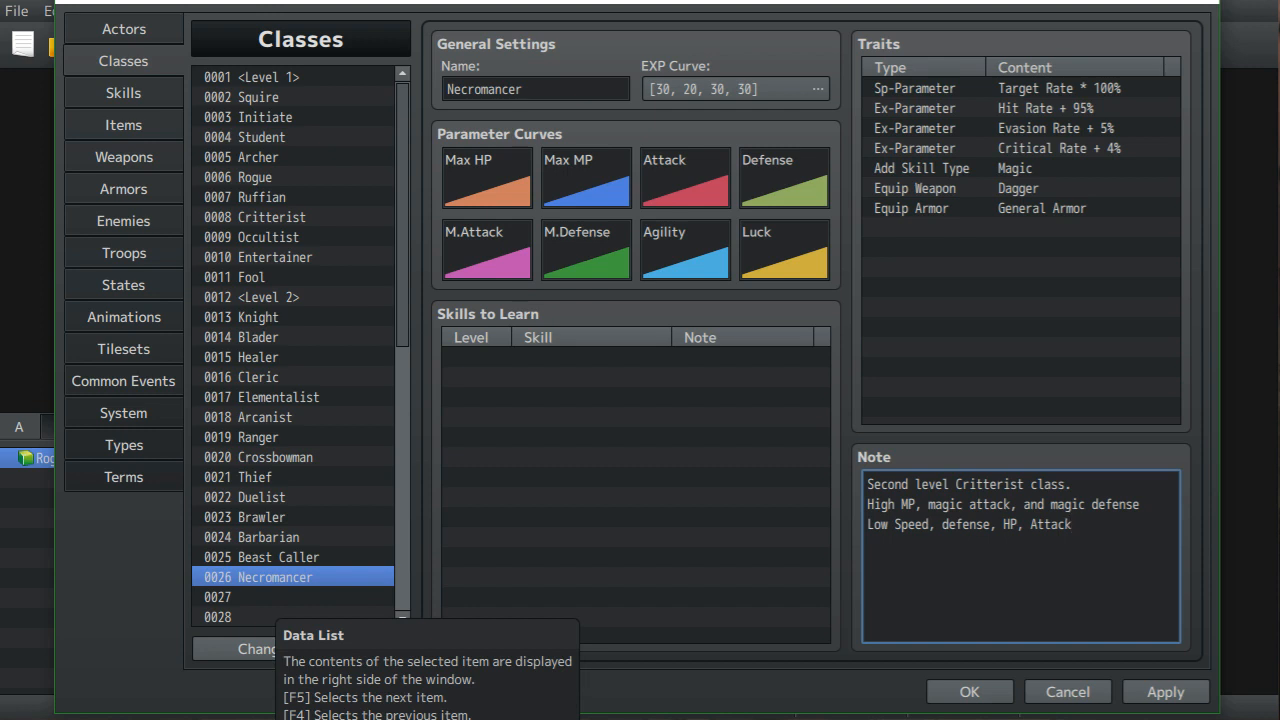
# - Name class 0027 "Demon Mage"
pyautogui.scroll(-1, 280, 600)
pyautogui.click(280, 537)
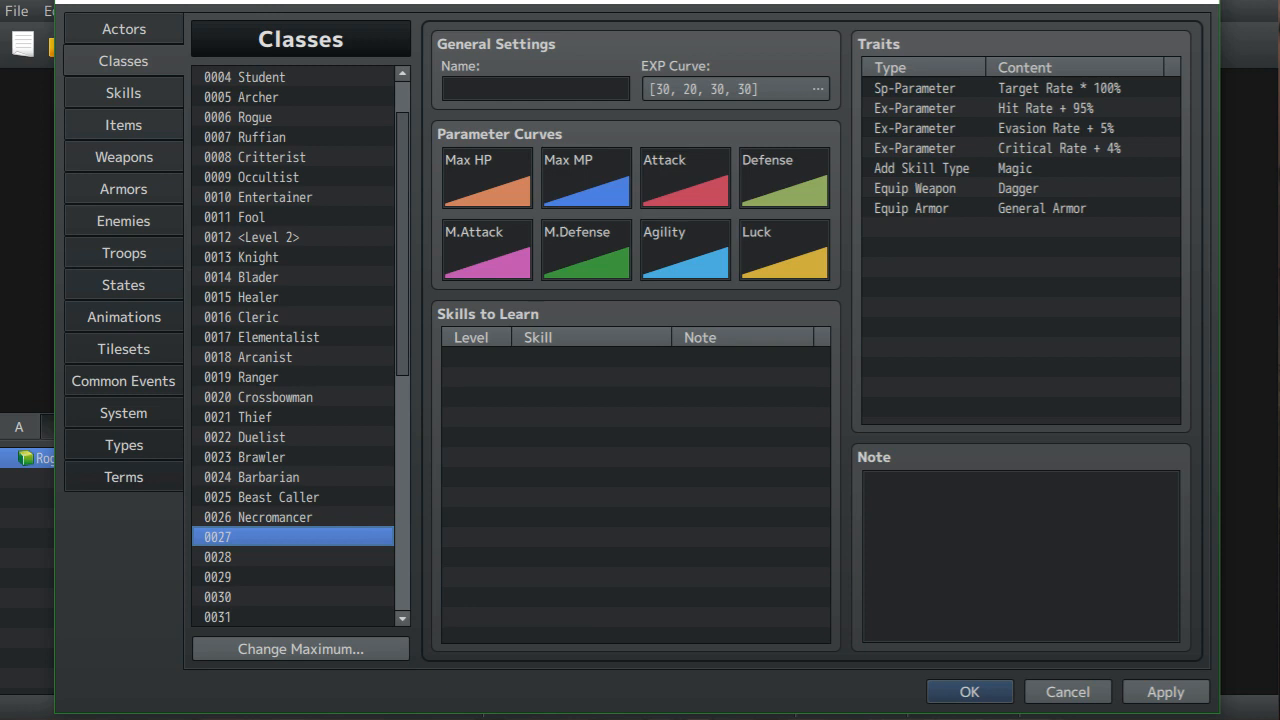
pyautogui.click(536, 89)
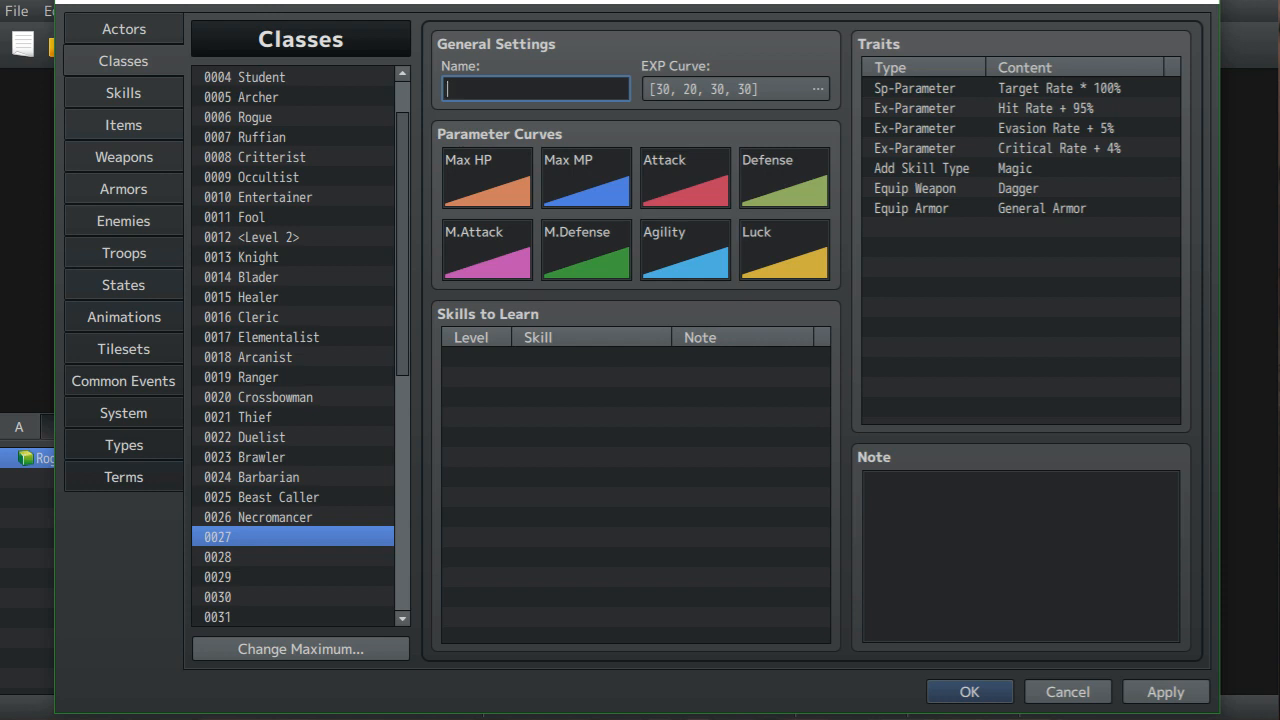
pyautogui.write('Demon Mage')
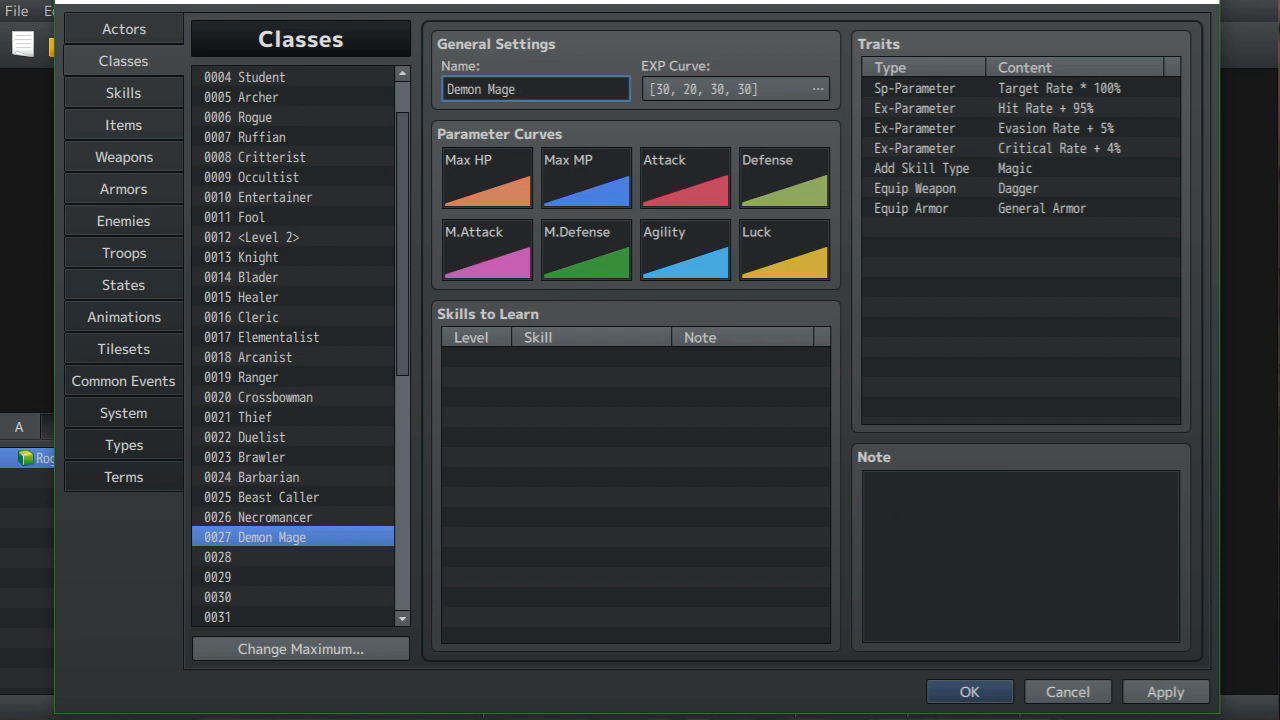
# - Copy the full Occultist note into the empty note of the Demon Mage class
pyautogui.click(1000, 545)
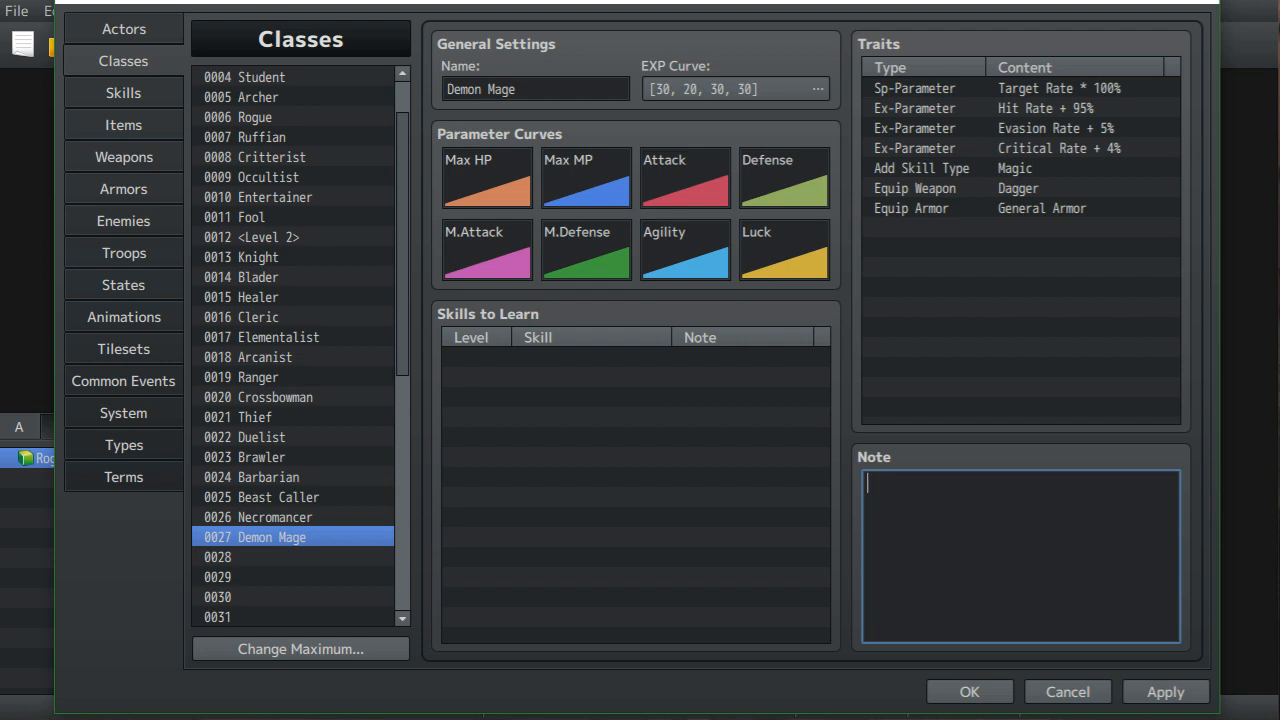
pyautogui.click(268, 177)
pyautogui.moveTo(867, 484); pyautogui.dragTo(1018, 546)
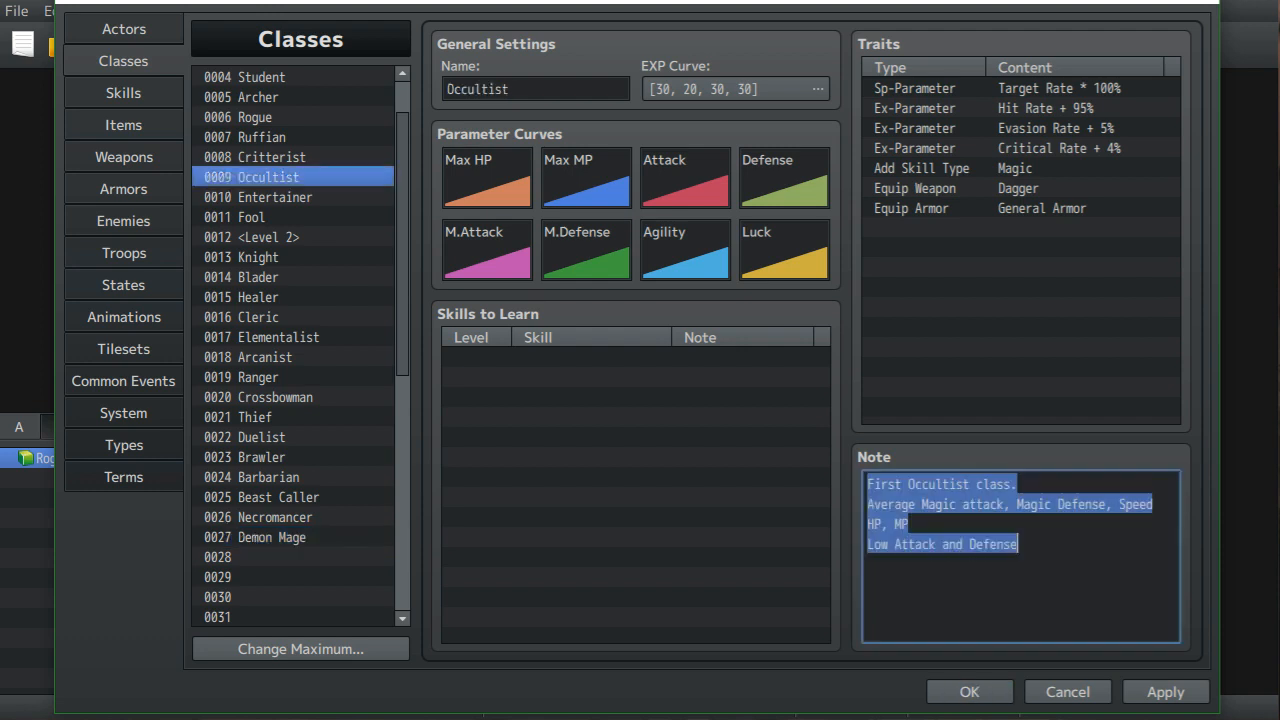
pyautogui.rightClick(914, 492)
pyautogui.click(960, 530)
pyautogui.click(268, 537)
pyautogui.click(990, 520)
pyautogui.rightClick(990, 518)
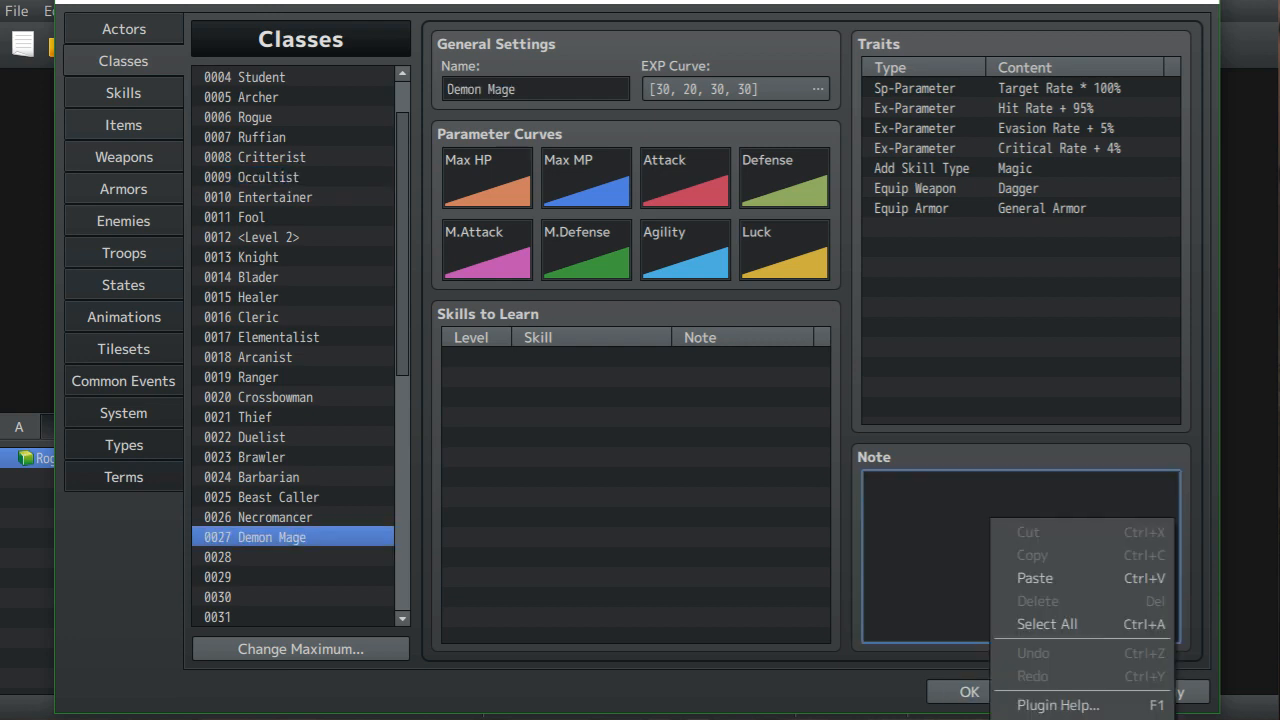
pyautogui.click(1035, 578)
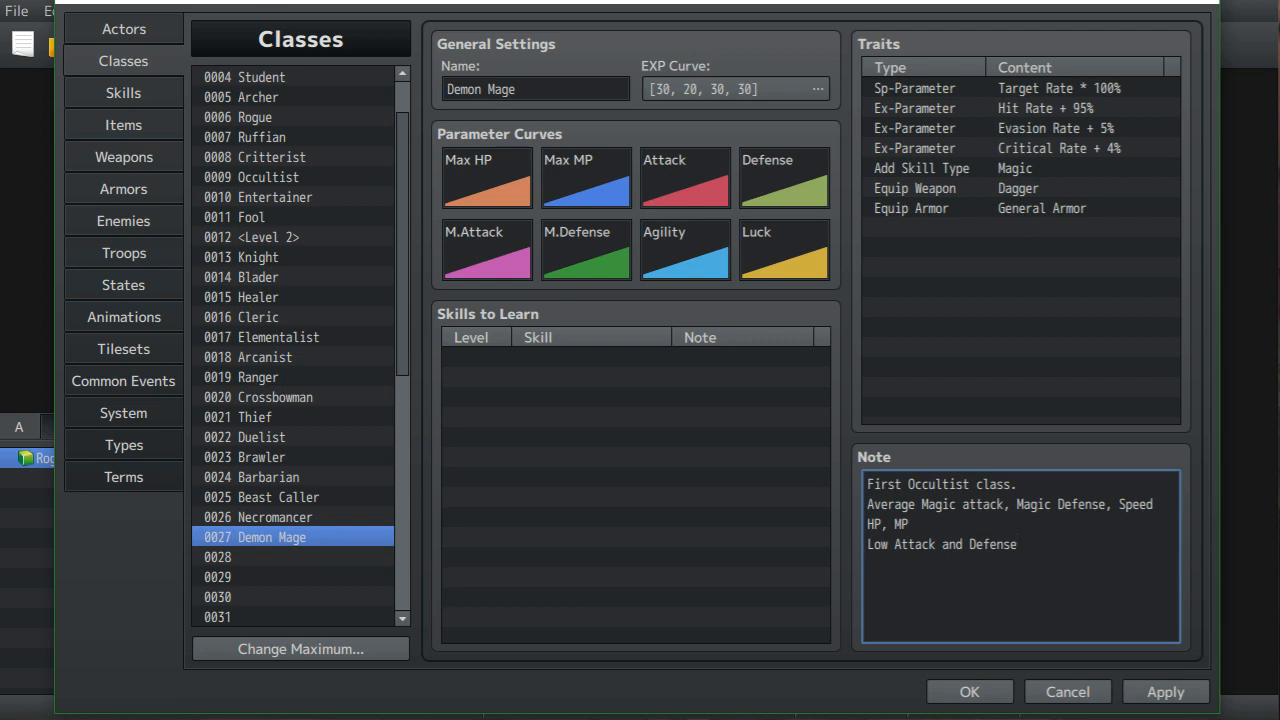
# - Change the first line of the Demon Mage note to "Second level Occultist class."
pyautogui.click(902, 484)
pyautogui.press('BackSpace')
pyautogui.press('BackSpace')
pyautogui.press('BackSpace')
pyautogui.press('BackSpace')
pyautogui.press('BackSpace')
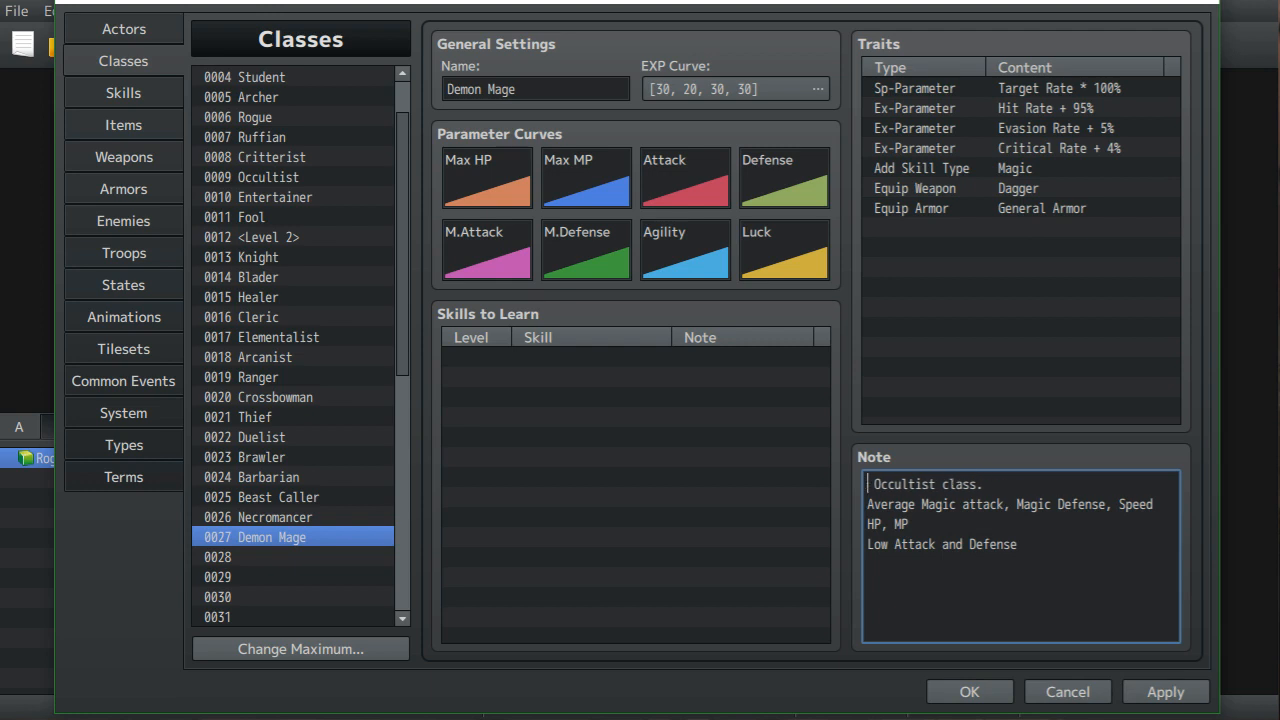
pyautogui.write('Second')
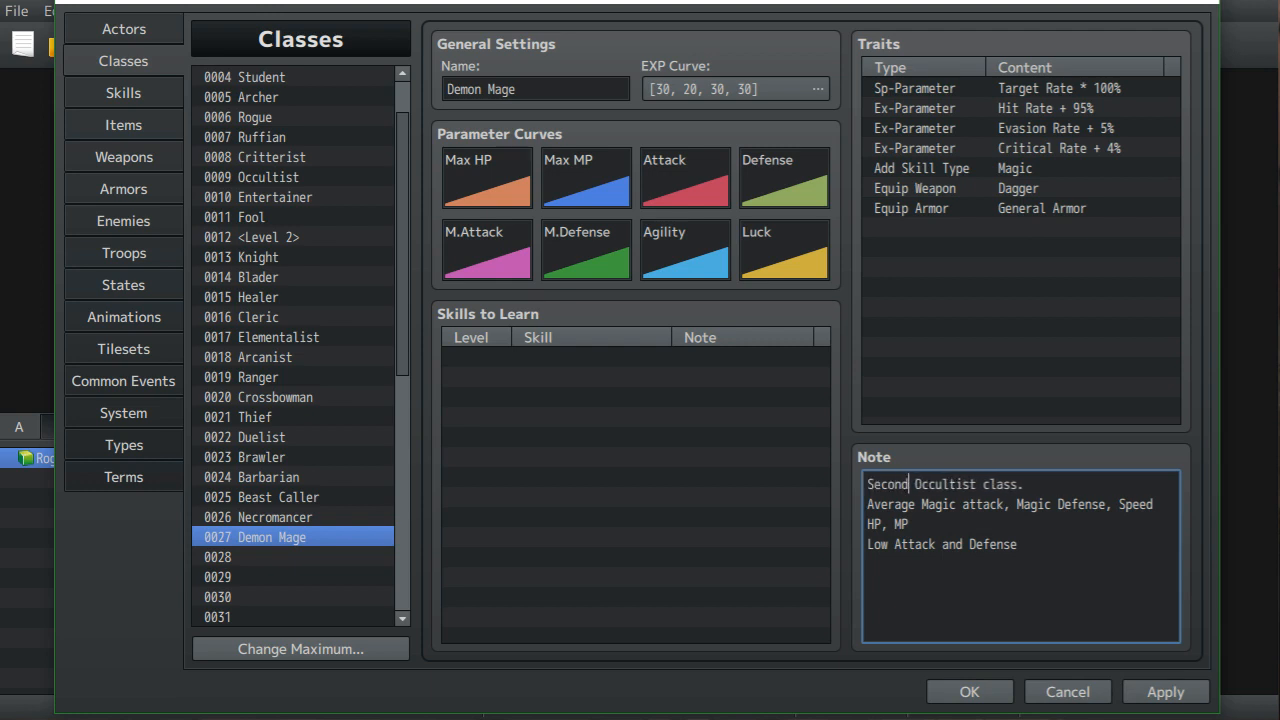
pyautogui.write(' leve')
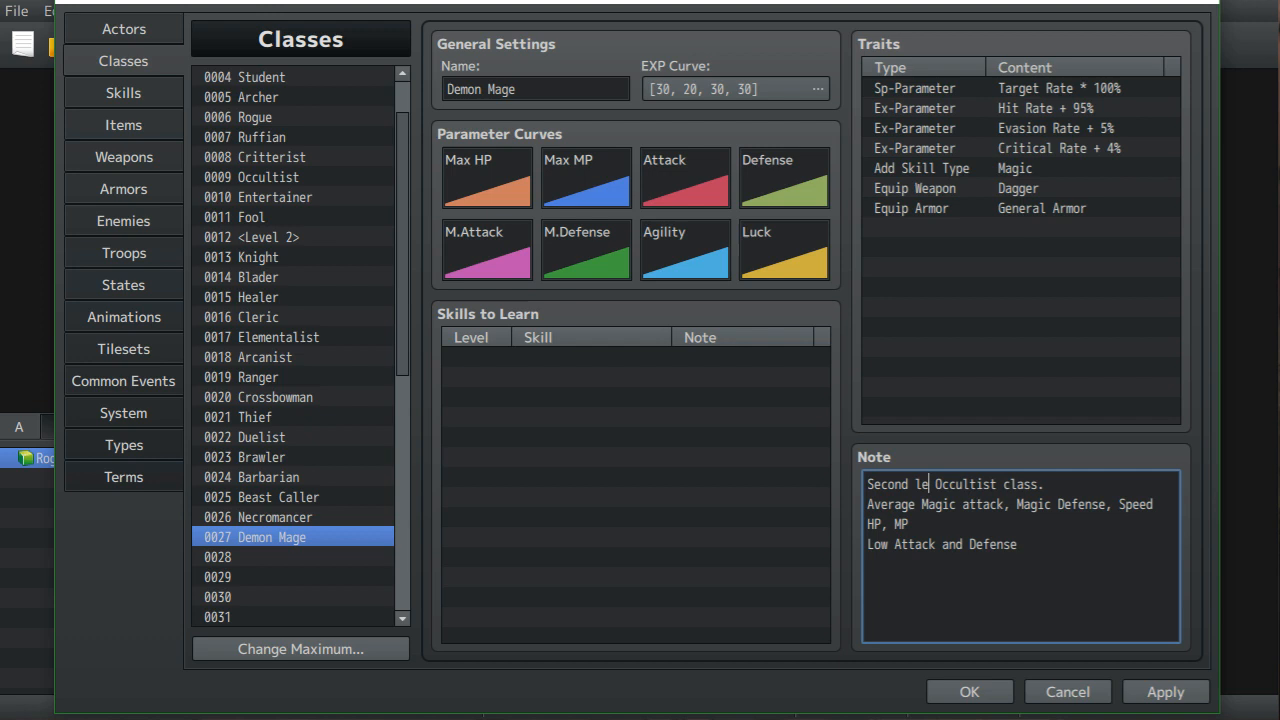
pyautogui.write('l')
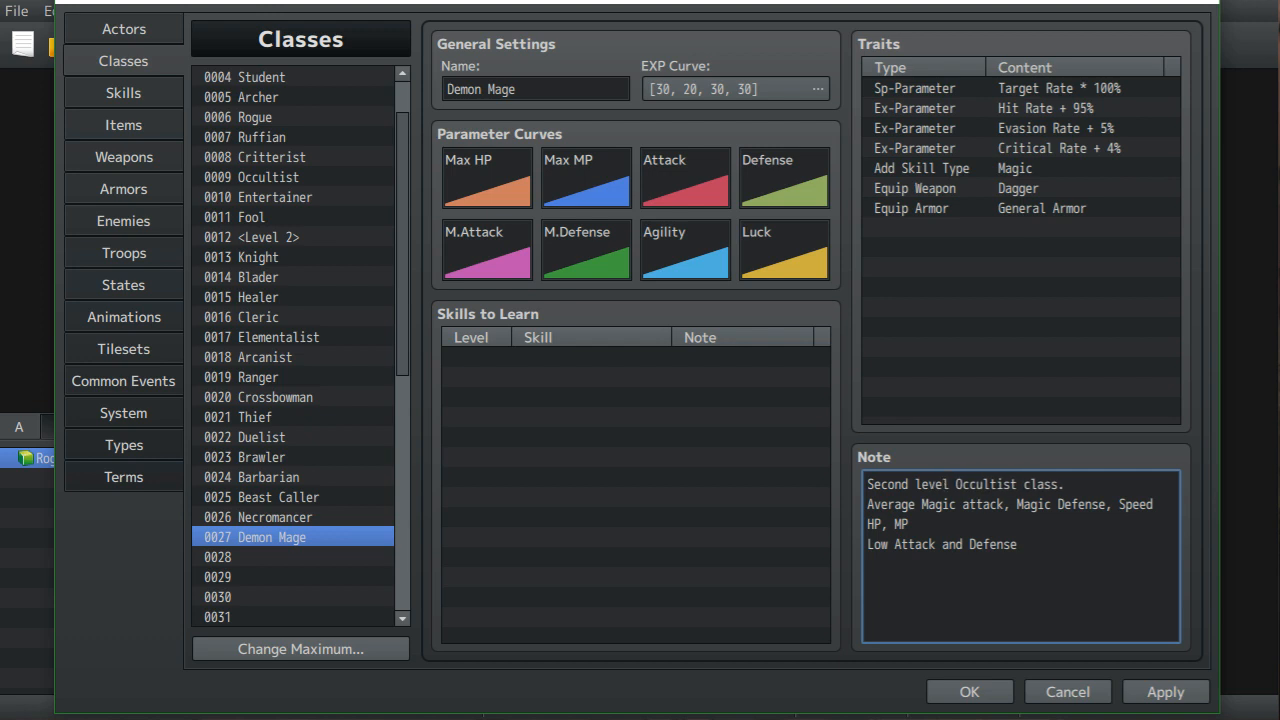
# - Add the line "High Magic attack, Magic Defense, MP" below the first line of the Demon Mage note
pyautogui.click(1066, 484)
pyautogui.press('Return')
pyautogui.write('High')
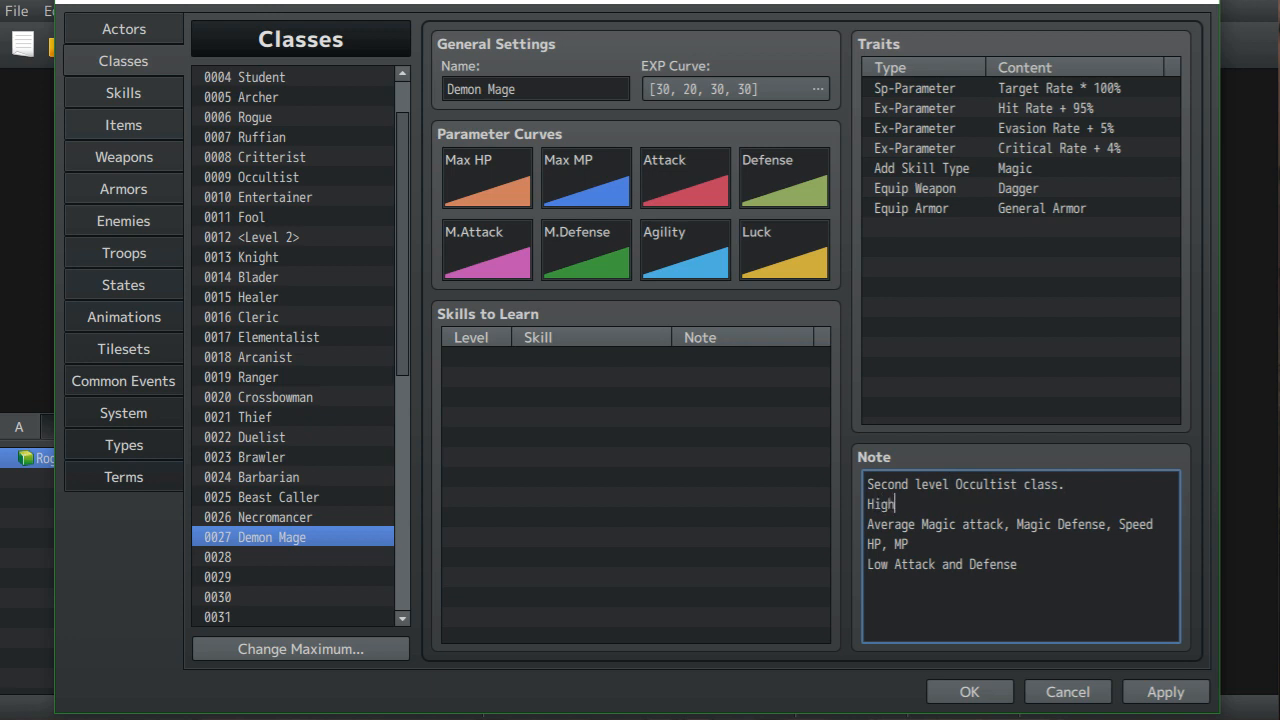
pyautogui.write(' Magic attack, Magic Defense,')
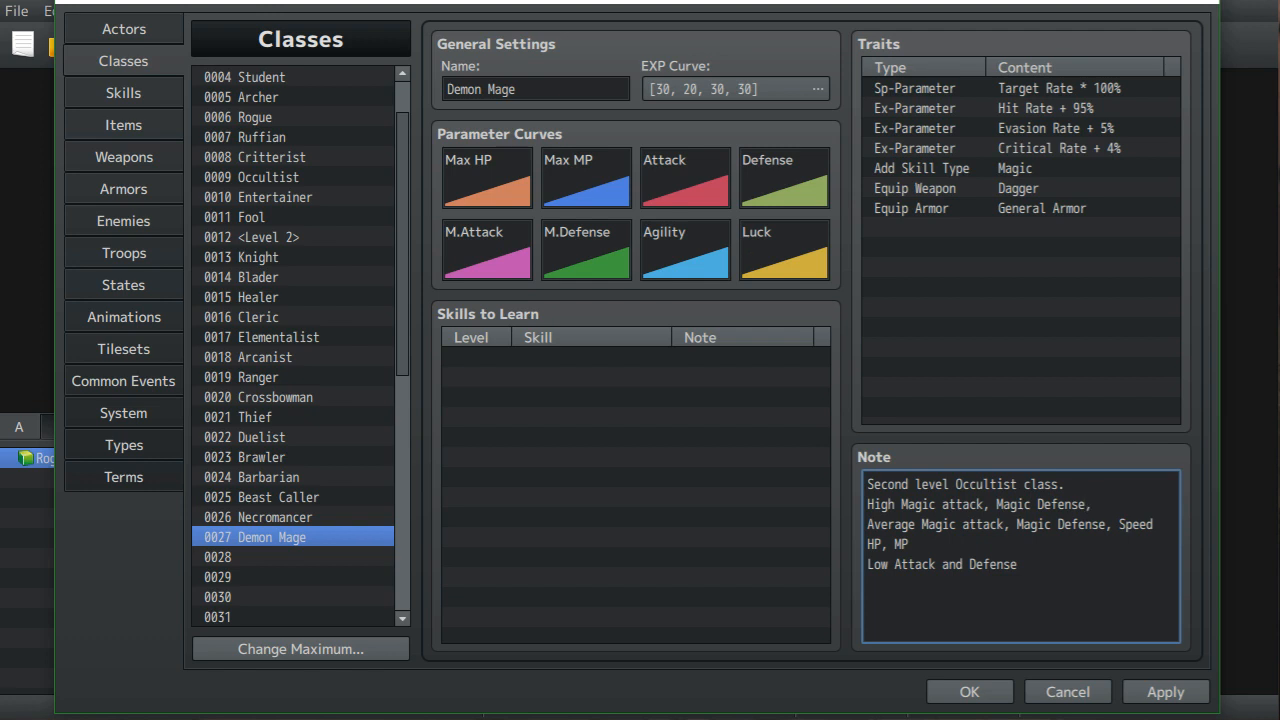
pyautogui.write(' MP')
# - Remove Magic attack and Magic Defense from the Average line of the Demon Mage note, keeping Speed
pyautogui.click(1091, 504)
pyautogui.press('Down')
pyautogui.press('Right')
pyautogui.press('Right')
pyautogui.press('Right')
pyautogui.press('BackSpace')
pyautogui.press('BackSpace')
pyautogui.press('BackSpace')
pyautogui.press('BackSpace')
pyautogui.press('BackSpace')
pyautogui.press('BackSpace')
pyautogui.press('BackSpace')
pyautogui.press('BackSpace')
pyautogui.press('BackSpace')
pyautogui.press('BackSpace')
pyautogui.press('BackSpace')
pyautogui.press('BackSpace')
pyautogui.press('BackSpace')
pyautogui.press('BackSpace')
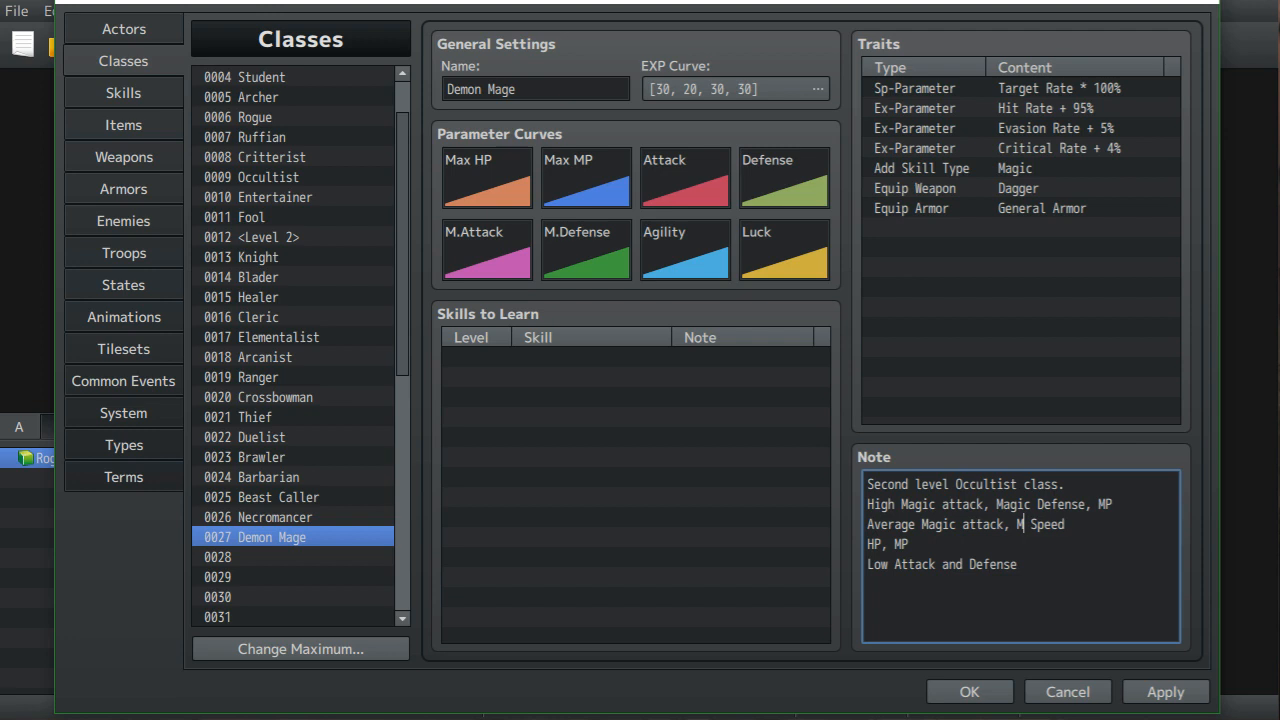
pyautogui.press('BackSpace')
pyautogui.press('BackSpace')
pyautogui.press('BackSpace')
pyautogui.press('BackSpace')
pyautogui.press('BackSpace')
pyautogui.press('BackSpace')
pyautogui.press('BackSpace')
pyautogui.press('BackSpace')
pyautogui.press('BackSpace')
pyautogui.press('BackSpace')
pyautogui.press('BackSpace')
pyautogui.press('BackSpace')
pyautogui.press('BackSpace')
pyautogui.press('BackSpace')
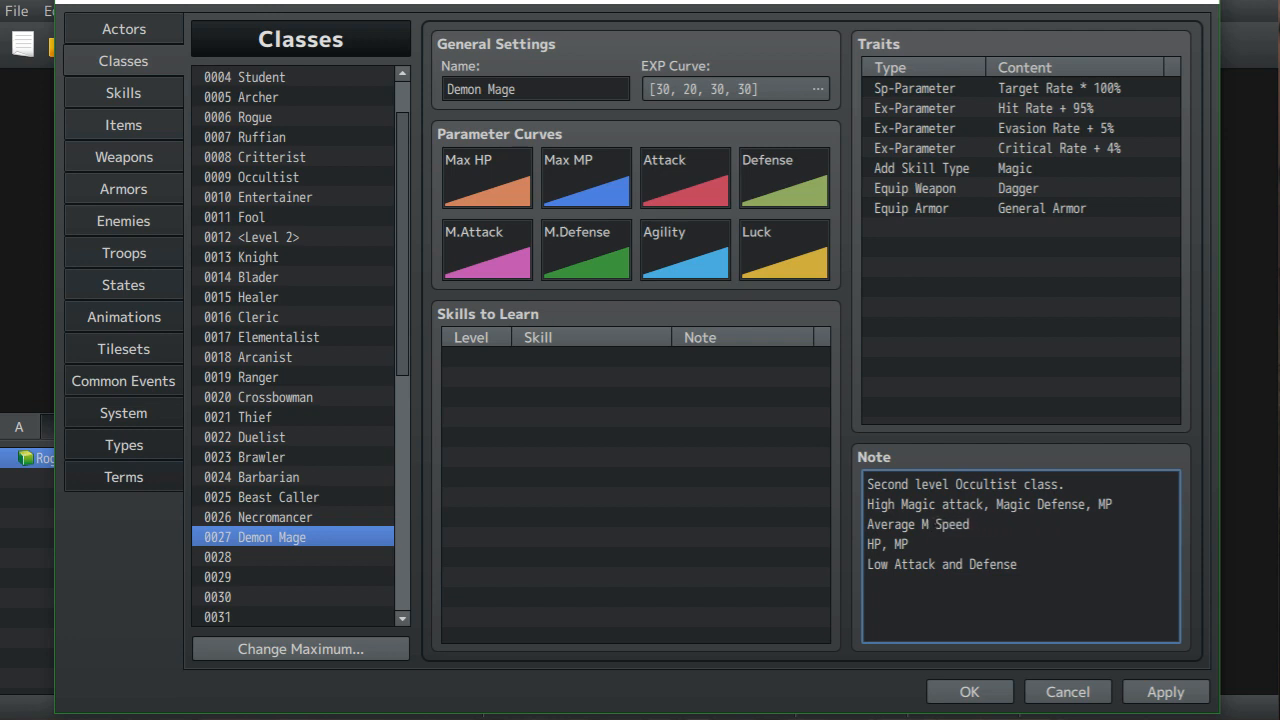
pyautogui.press('BackSpace')
# - Join HP to the Average line of the Demon Mage note and drop MP, so it reads "Average Speed, HP" above the Low line
pyautogui.press('Down')
pyautogui.press('Left')
pyautogui.press('Left')
pyautogui.press('Left')
pyautogui.press('Left')
pyautogui.press('Left')
pyautogui.press('BackSpace')
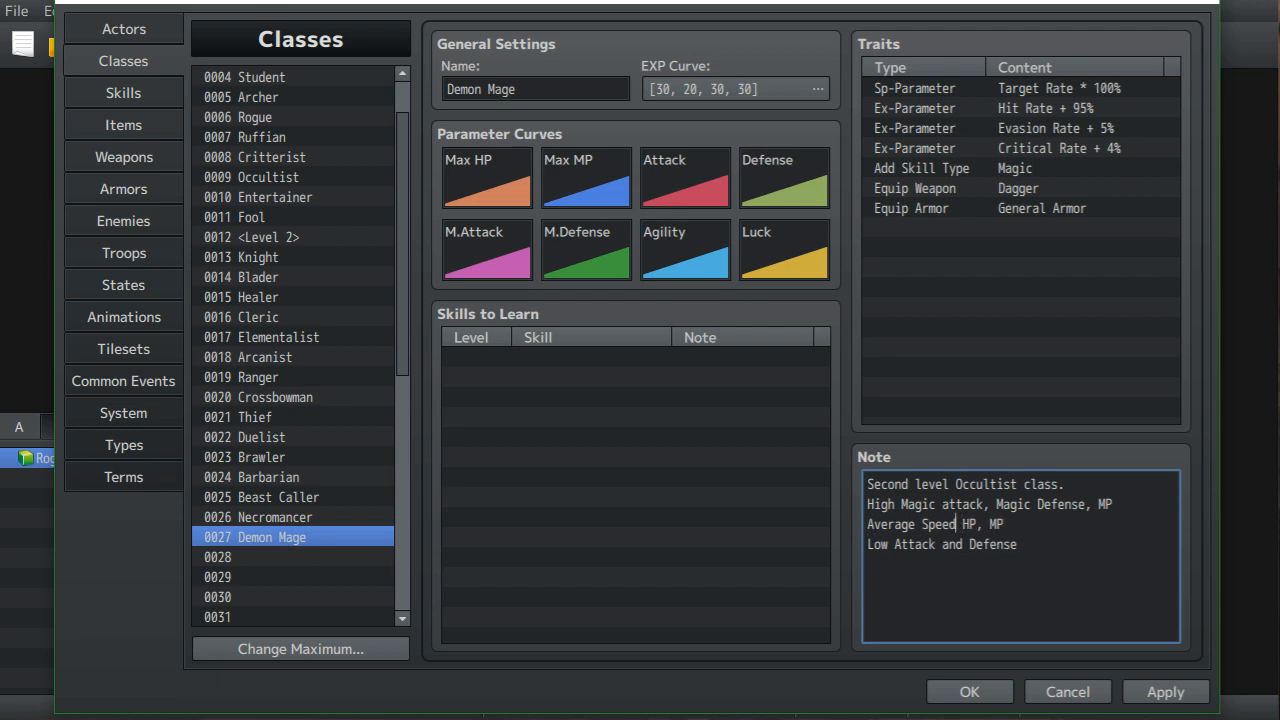
pyautogui.write(',')
pyautogui.press('Right')
pyautogui.press('Right')
pyautogui.press('BackSpace')
pyautogui.press('BackSpace')
pyautogui.press('BackSpace')
pyautogui.press('Delete')
pyautogui.press('Delete')
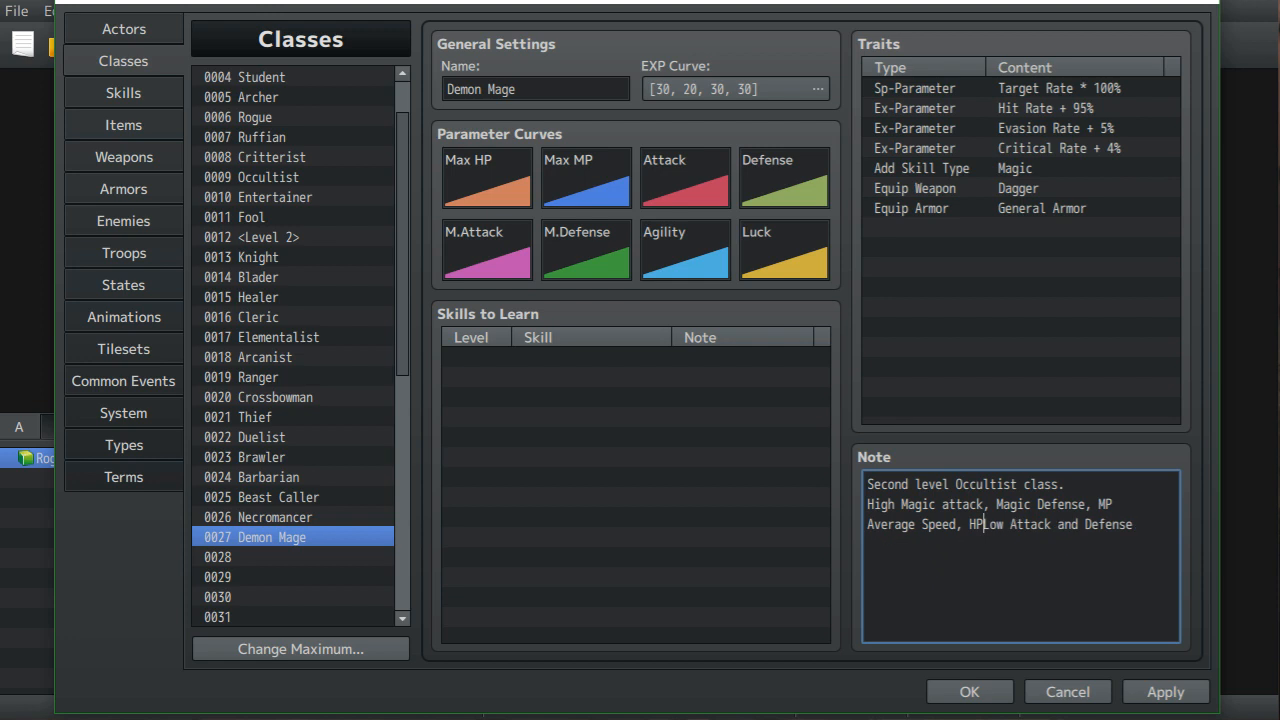
pyautogui.press('Return')
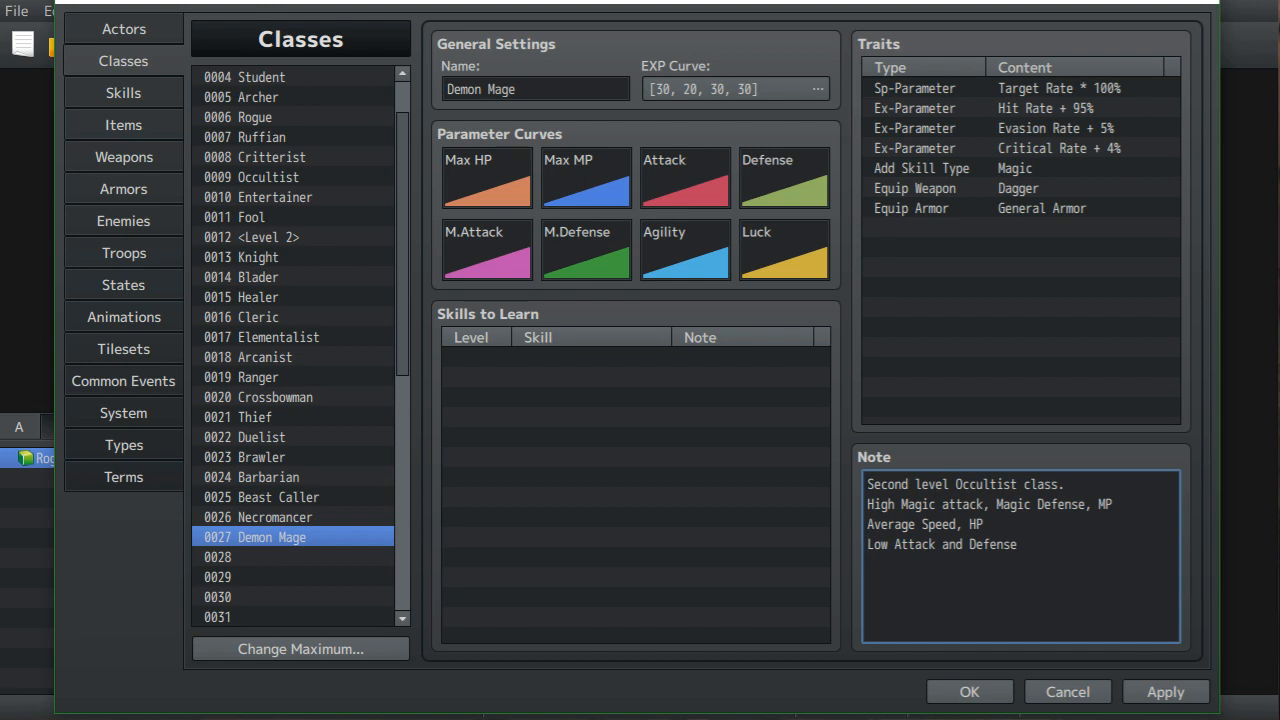
# - Name class 0028 "Eldritch Warrior"
pyautogui.click(292, 557)
pyautogui.click(536, 89)
pyautogui.write('Eldritch ')
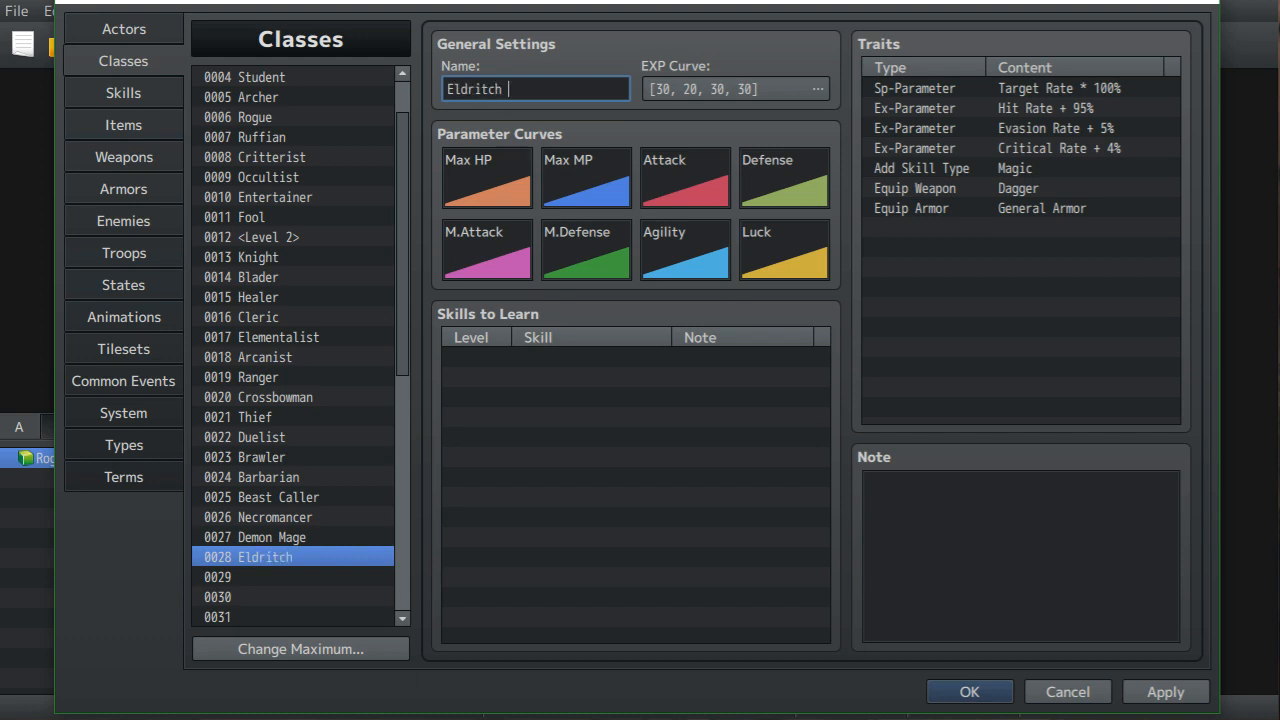
pyautogui.write('Warrior')
# - Copy the whole Occultist class note and paste it into the empty Eldritch Warrior note
pyautogui.click(270, 177)
pyautogui.moveTo(868, 484); pyautogui.dragTo(1020, 546)
pyautogui.rightClick(919, 503)
pyautogui.click(961, 540)
pyautogui.click(270, 557)
pyautogui.rightClick(948, 548)
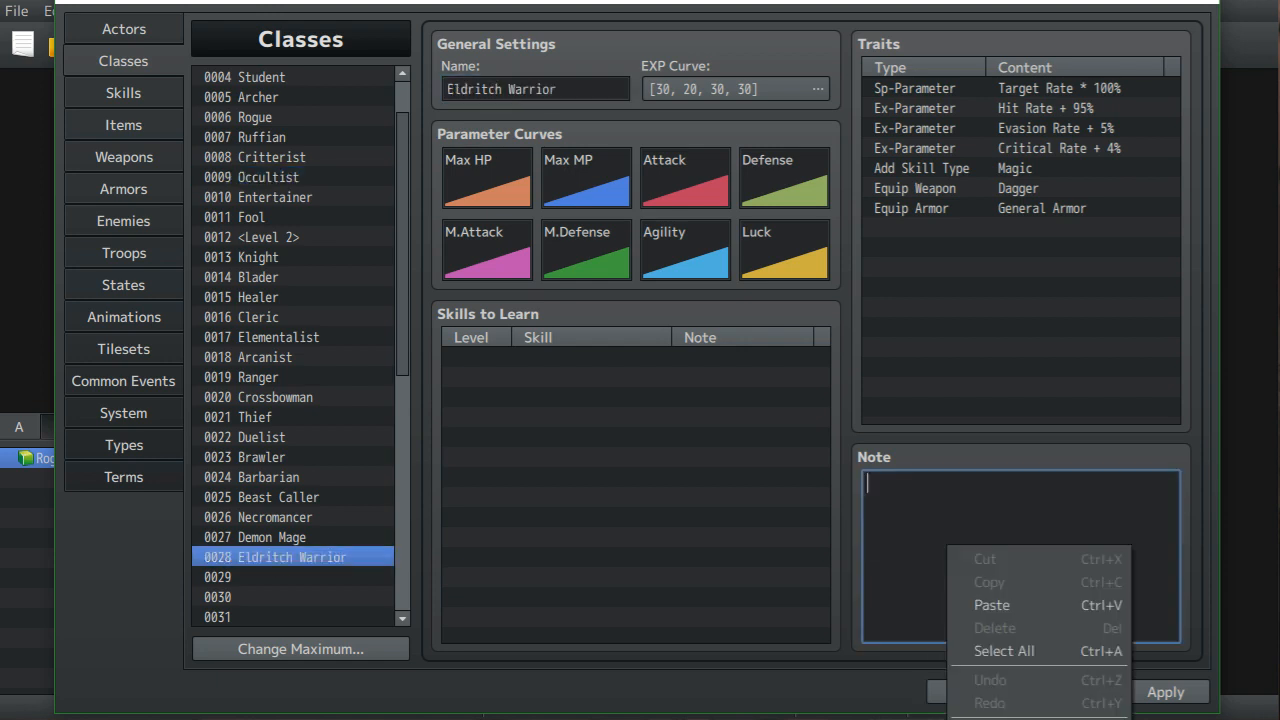
pyautogui.click(992, 605)
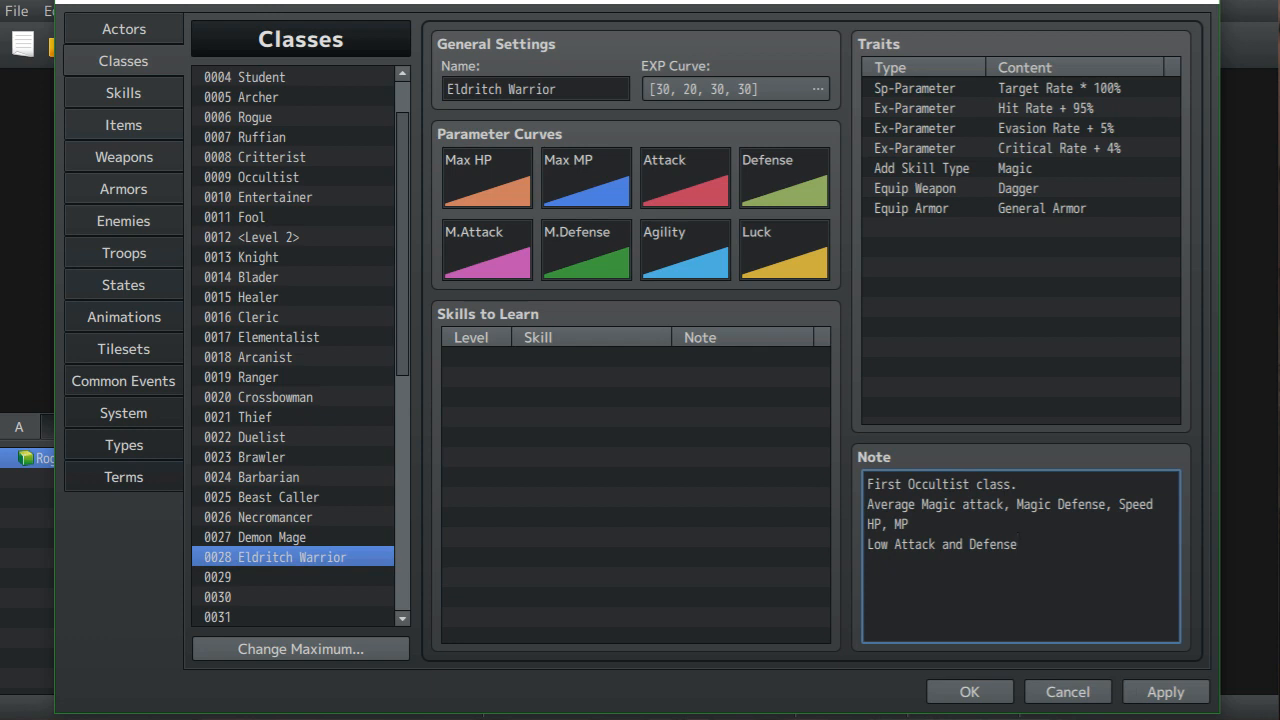
# - Replace "First" with "Second level" in the opening line of the Eldritch Warrior note
pyautogui.press('BackSpace')
pyautogui.press('BackSpace')
pyautogui.press('BackSpace')
pyautogui.press('BackSpace')
pyautogui.press('BackSpace')
pyautogui.press('BackSpace')
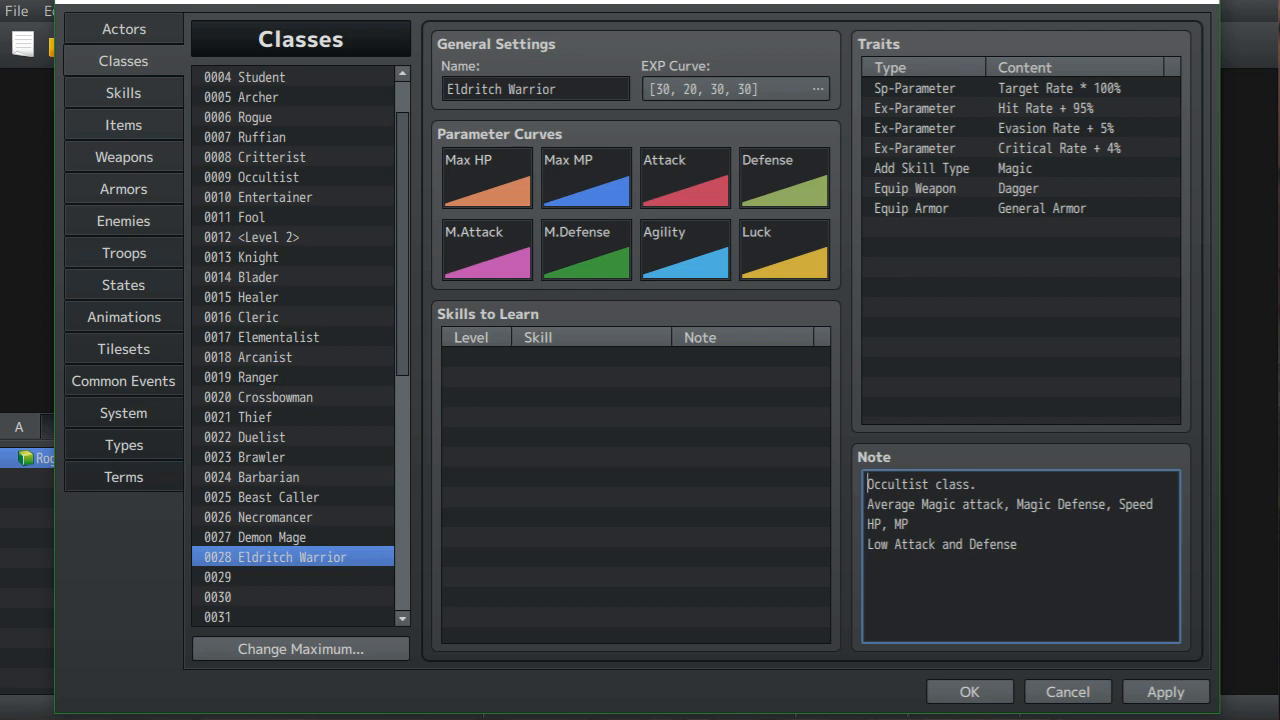
pyautogui.write('Second ')
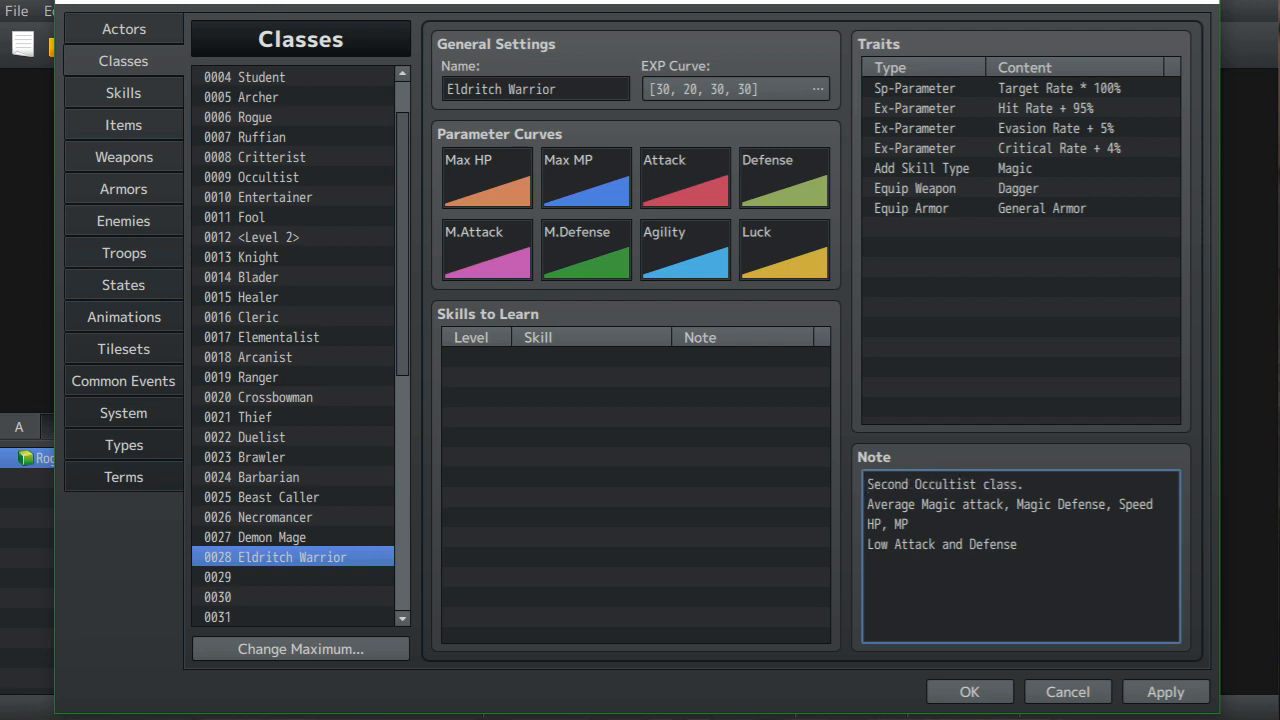
pyautogui.write('lv')
pyautogui.press('BackSpace')
pyautogui.write('evel')
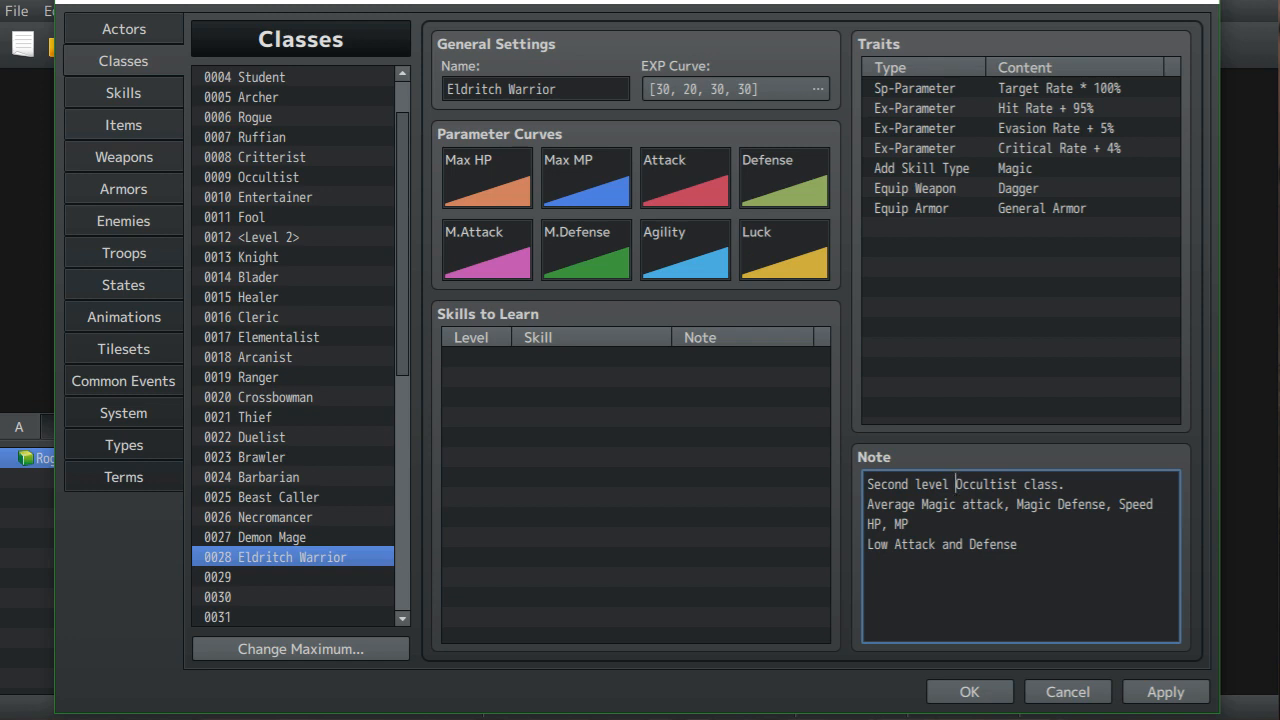
pyautogui.click(909, 524)
pyautogui.press('Left')
pyautogui.press('Left')
pyautogui.press('Left')
pyautogui.press('Return')
pyautogui.write('High')
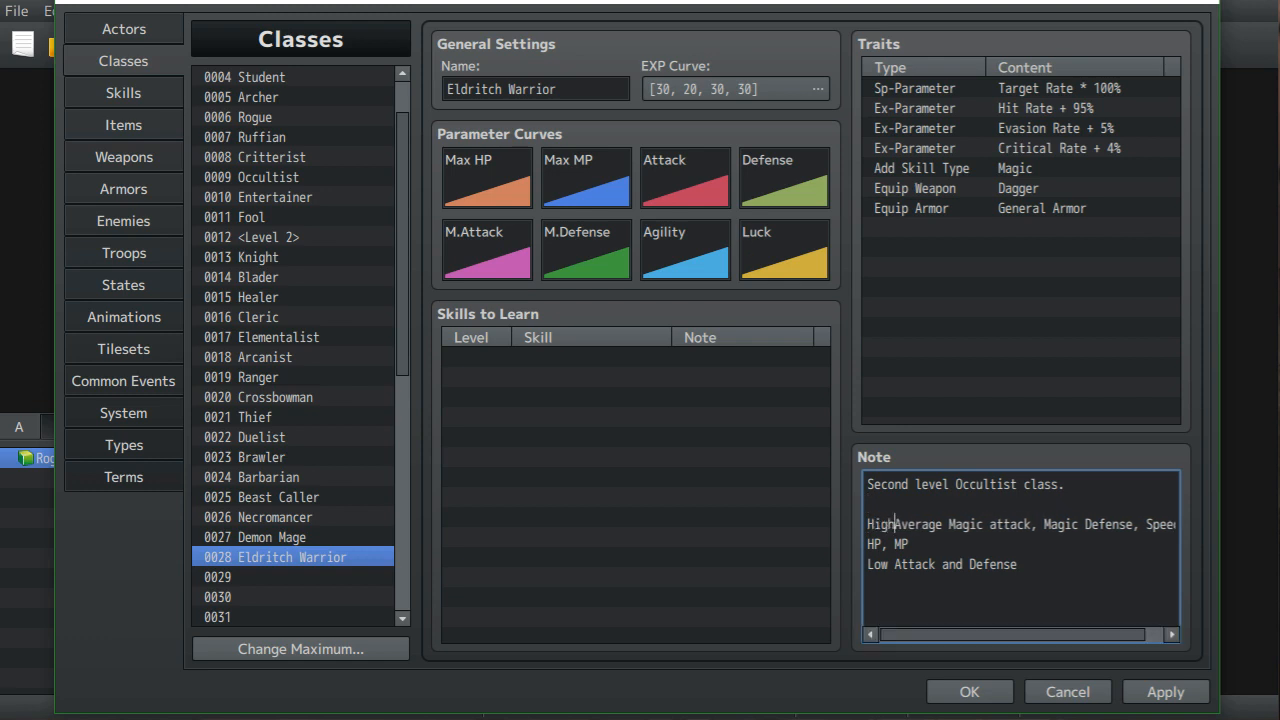
pyautogui.press('BackSpace')
pyautogui.press('BackSpace')
pyautogui.press('BackSpace')
pyautogui.press('BackSpace')
pyautogui.press('BackSpace')
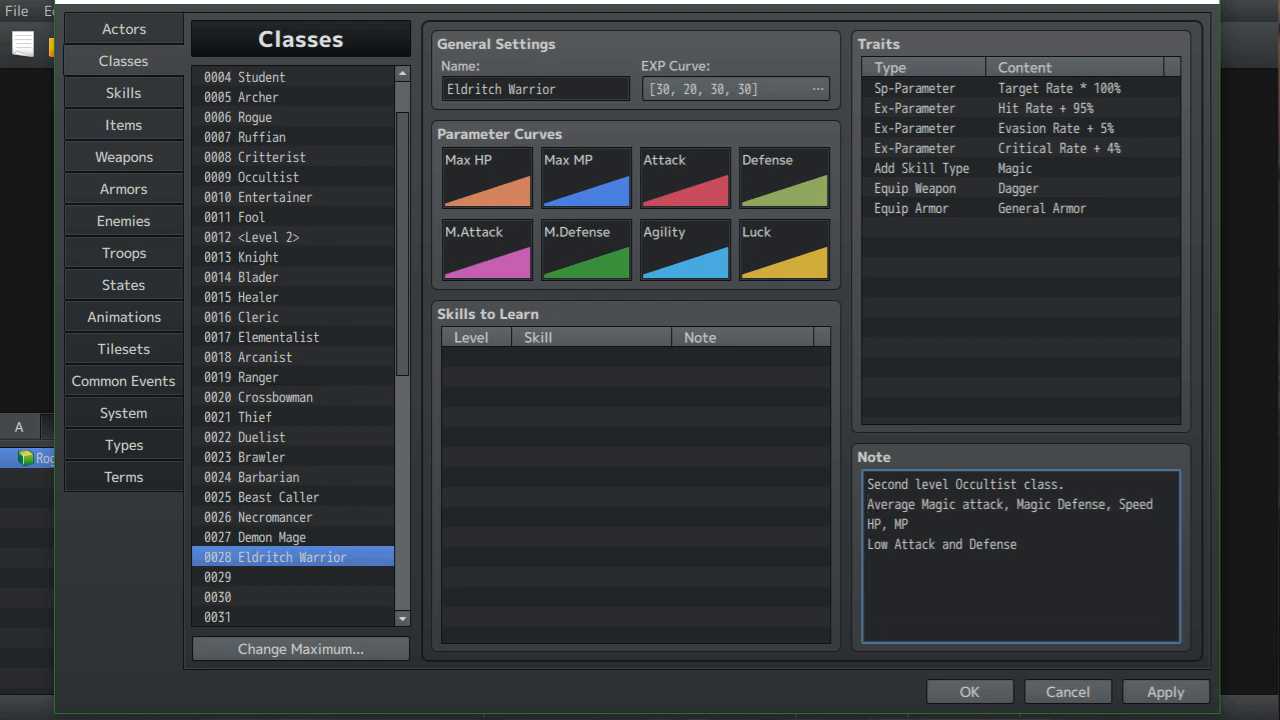
# - Add the line "High Attack and Defense" above the Average line of the Eldritch Warrior note
pyautogui.write('High')
pyautogui.press('Return')
pyautogui.press('Up')
pyautogui.press('Right')
pyautogui.press('Right')
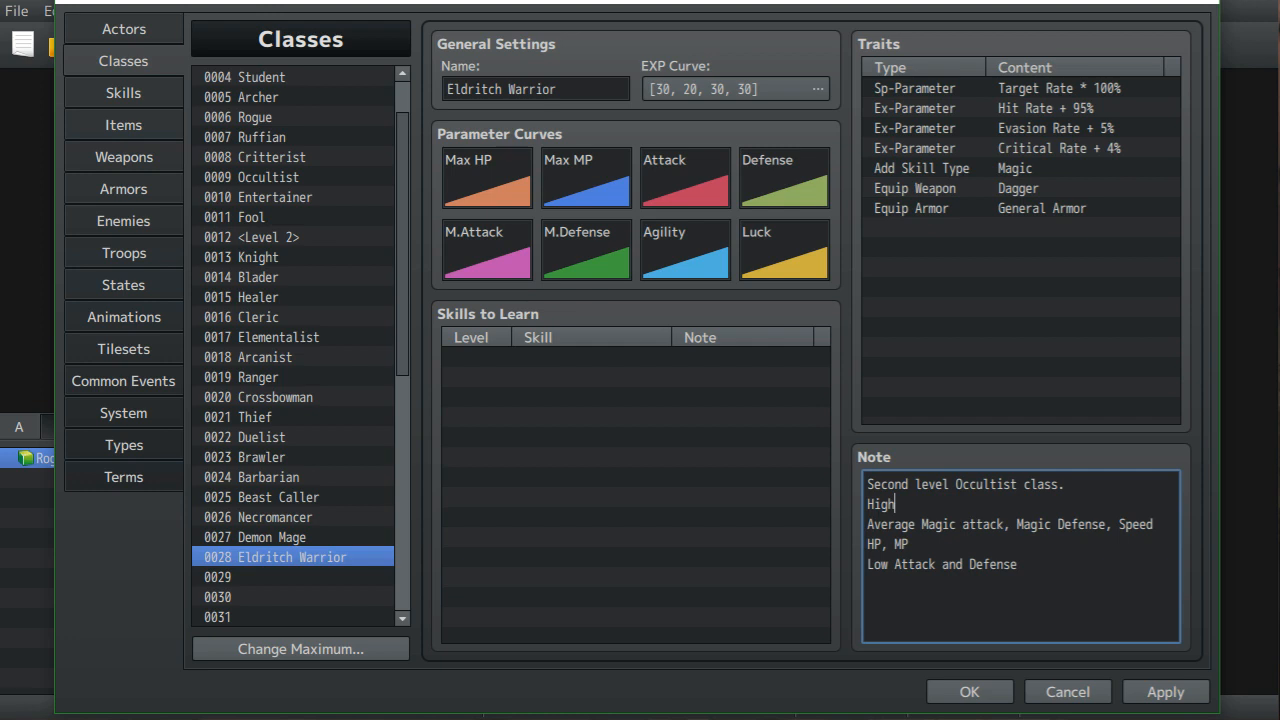
pyautogui.click(272, 538)
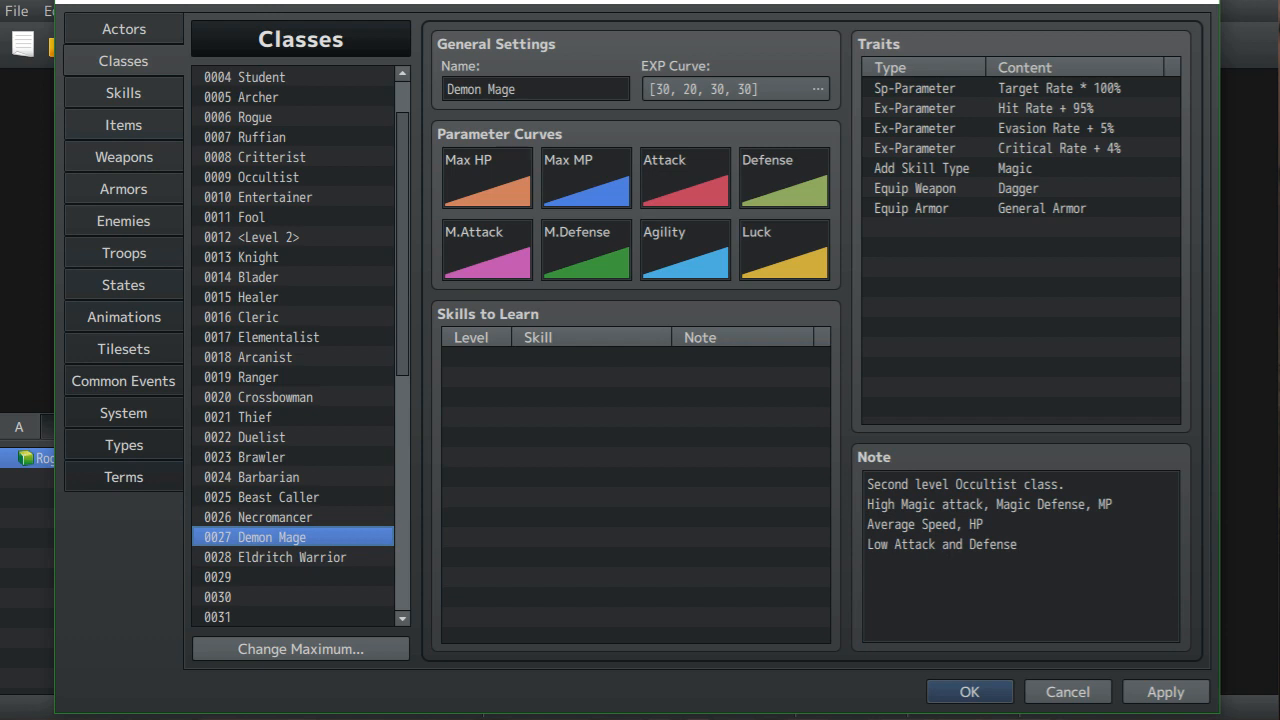
pyautogui.click(275, 557)
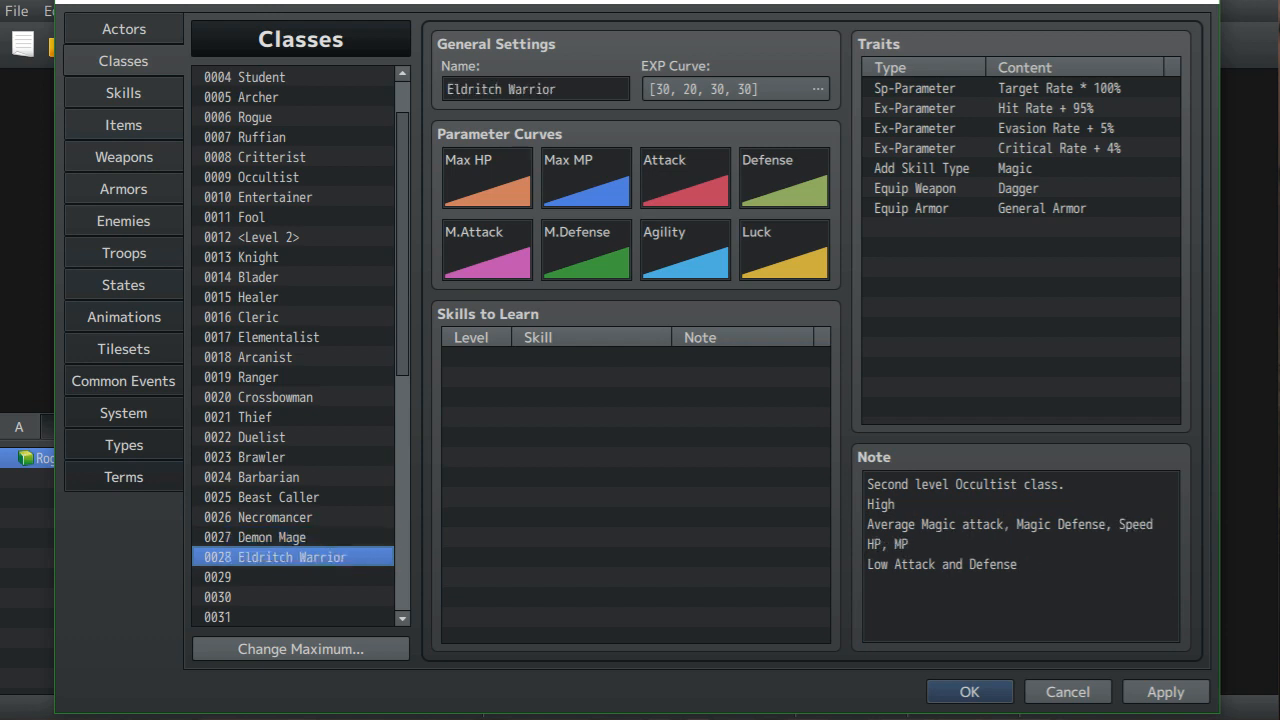
pyautogui.click(898, 505)
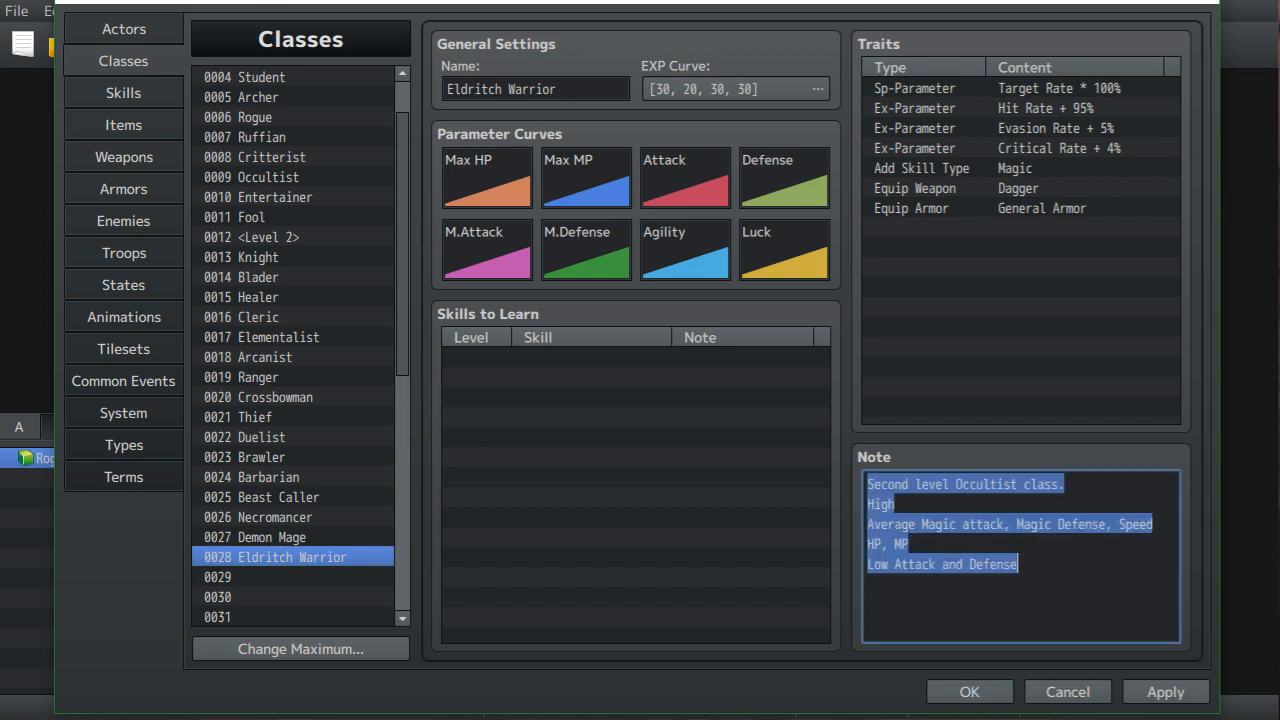
pyautogui.click(898, 505)
pyautogui.write('Attack and Defense')
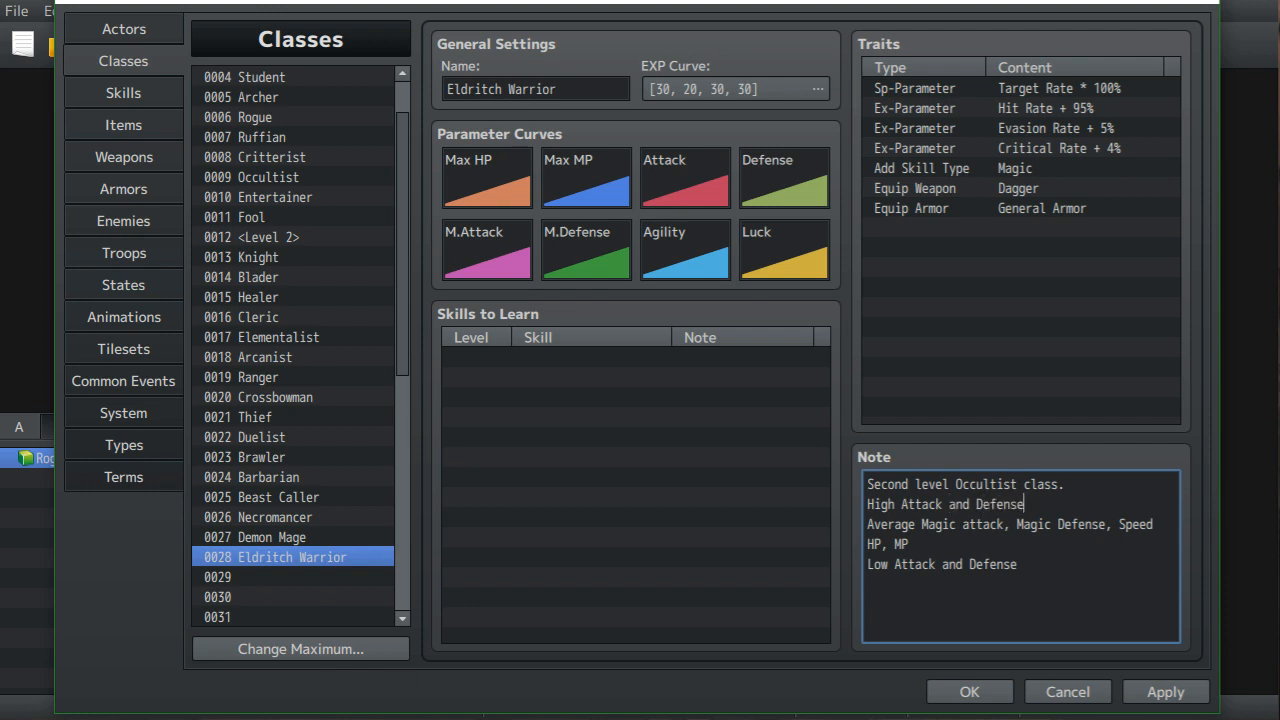
# - Change the Low line of the Eldritch Warrior note to "Low Masgic Attack and Magic Defense"
pyautogui.click(1018, 564)
pyautogui.moveTo(1018, 564); pyautogui.dragTo(894, 564)
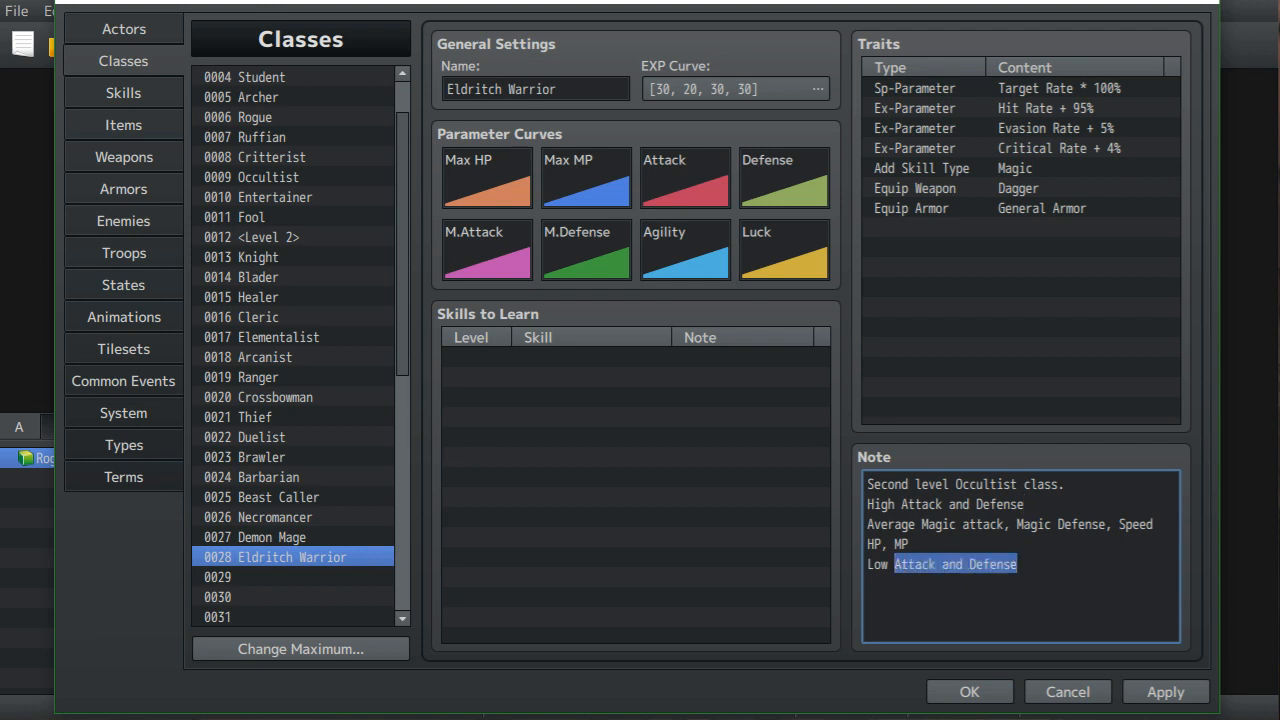
pyautogui.click(1018, 564)
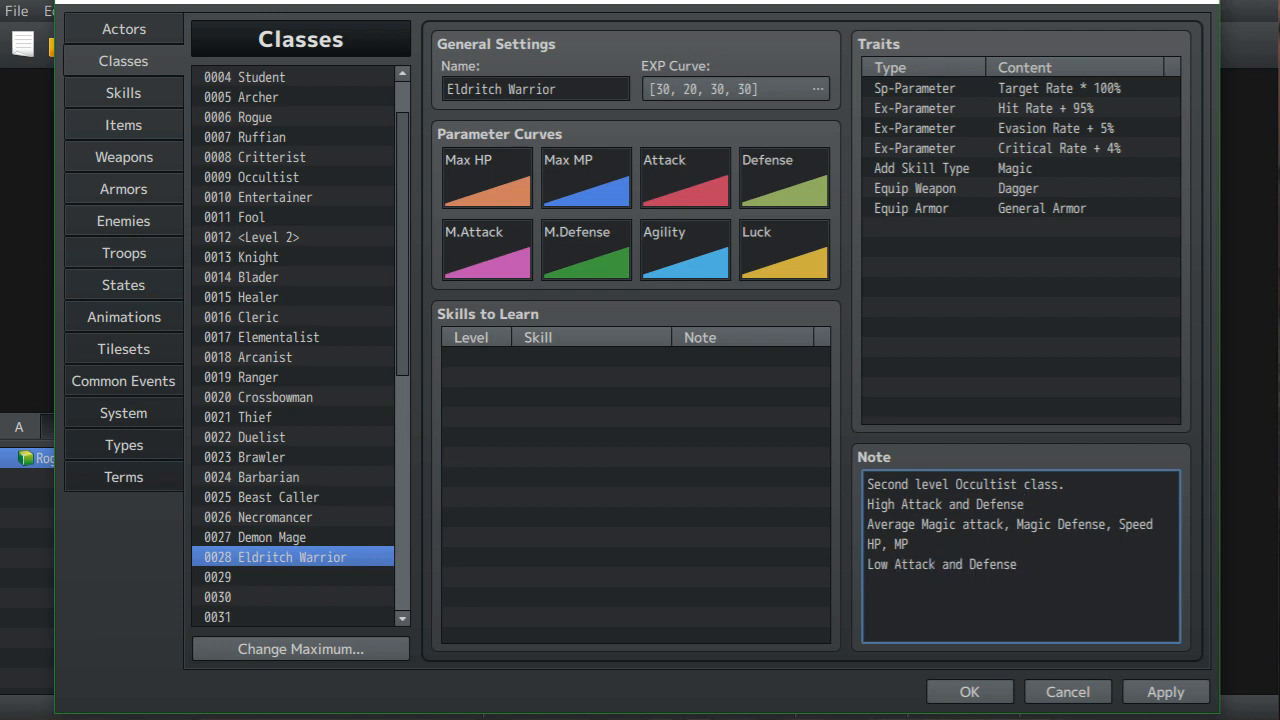
pyautogui.write('Masgic')
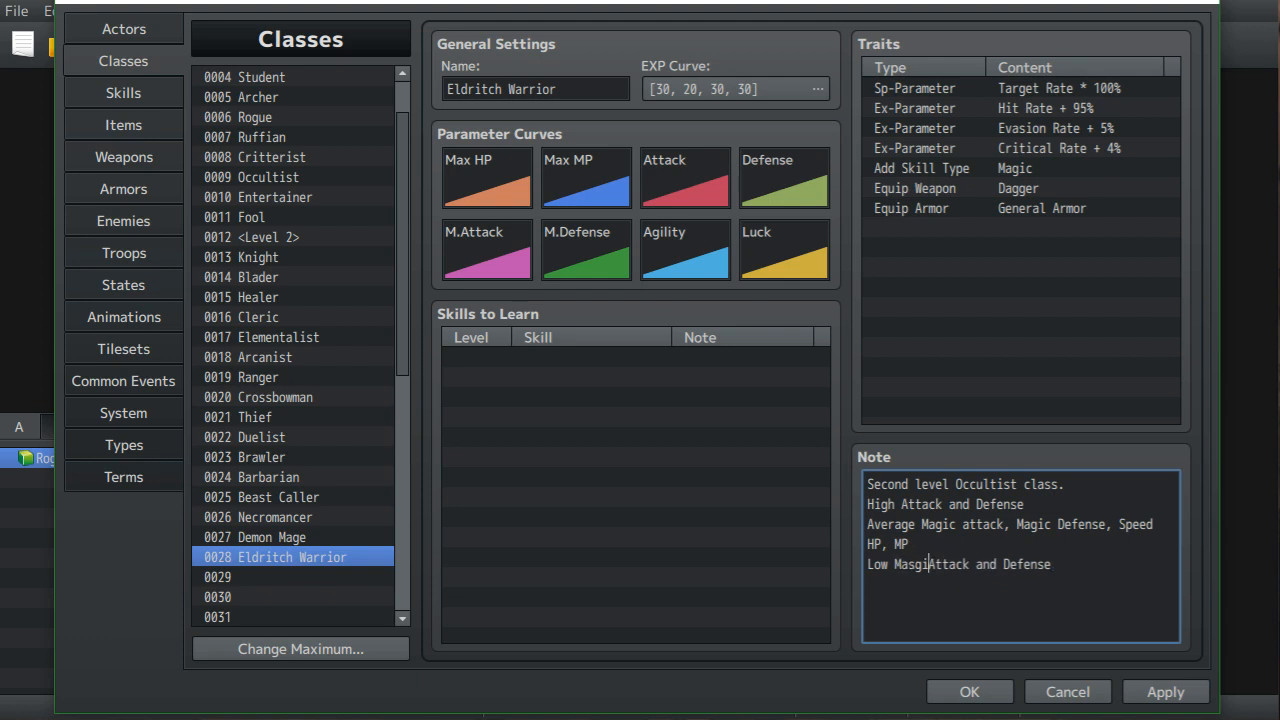
pyautogui.press('Right')
pyautogui.press('Right')
pyautogui.press('Right')
pyautogui.press('Right')
pyautogui.press('Right')
pyautogui.press('Right')
pyautogui.press('Right')
pyautogui.press('Right')
pyautogui.press('Right')
pyautogui.press('Right')
pyautogui.press('Right')
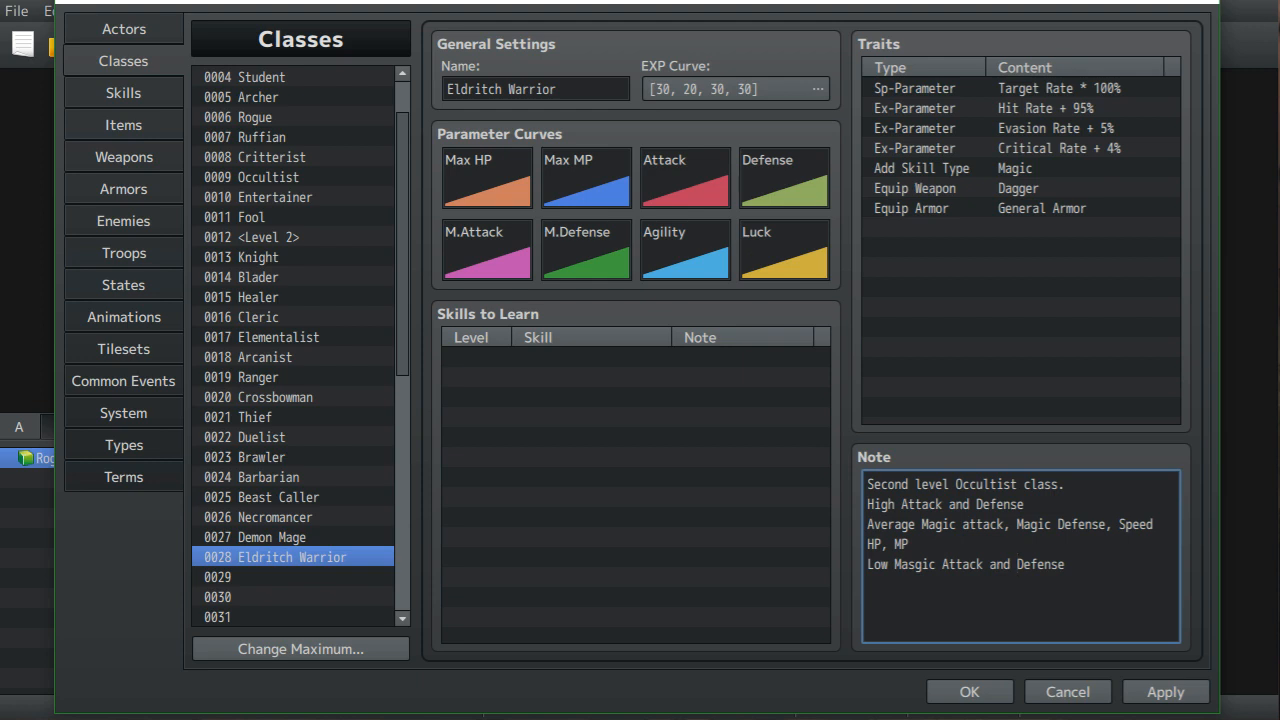
pyautogui.write('Magic')
# - Remove Magic attack and Magic Defense from the Average line of the Eldritch Warrior note, keeping Speed
pyautogui.moveTo(1113, 524); pyautogui.dragTo(916, 524)
pyautogui.press('BackSpace')
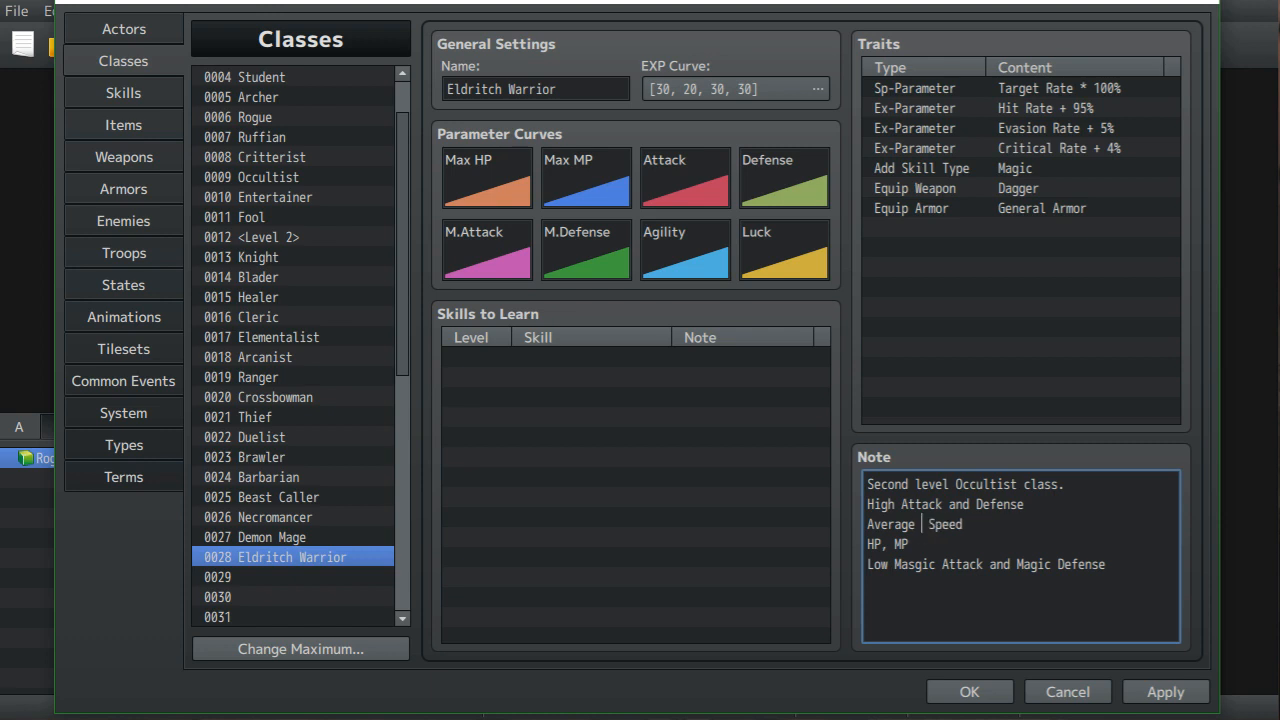
pyautogui.press('BackSpace')
# - Join HP and MP to the Average line of the Eldritch Warrior note so it reads "Average Speed, HP, and MP"
pyautogui.press('Down')
pyautogui.press('Left')
pyautogui.press('Left')
pyautogui.press('Left')
pyautogui.press('Left')
pyautogui.press('Left')
pyautogui.press('Left')
pyautogui.press('BackSpace')
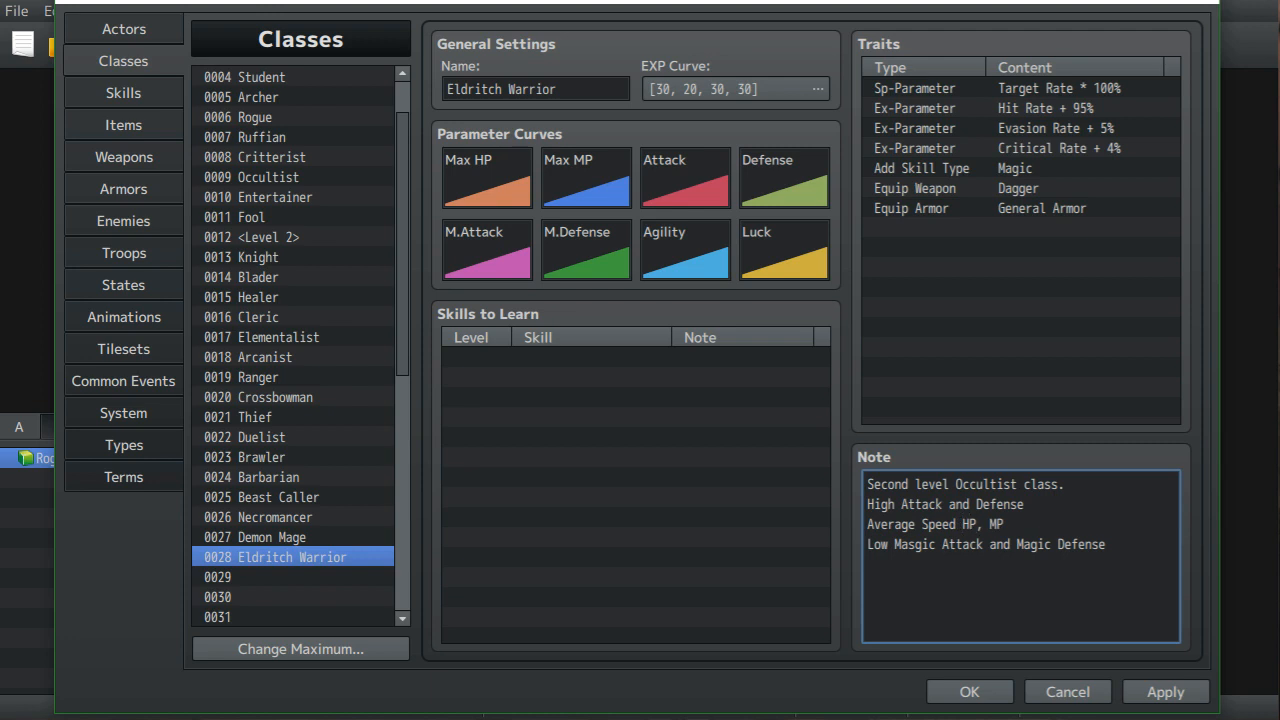
pyautogui.press('BackSpace')
pyautogui.write(',')
pyautogui.press('Right')
pyautogui.press('Right')
pyautogui.press('Right')
pyautogui.write('and')
pyautogui.click(272, 538)
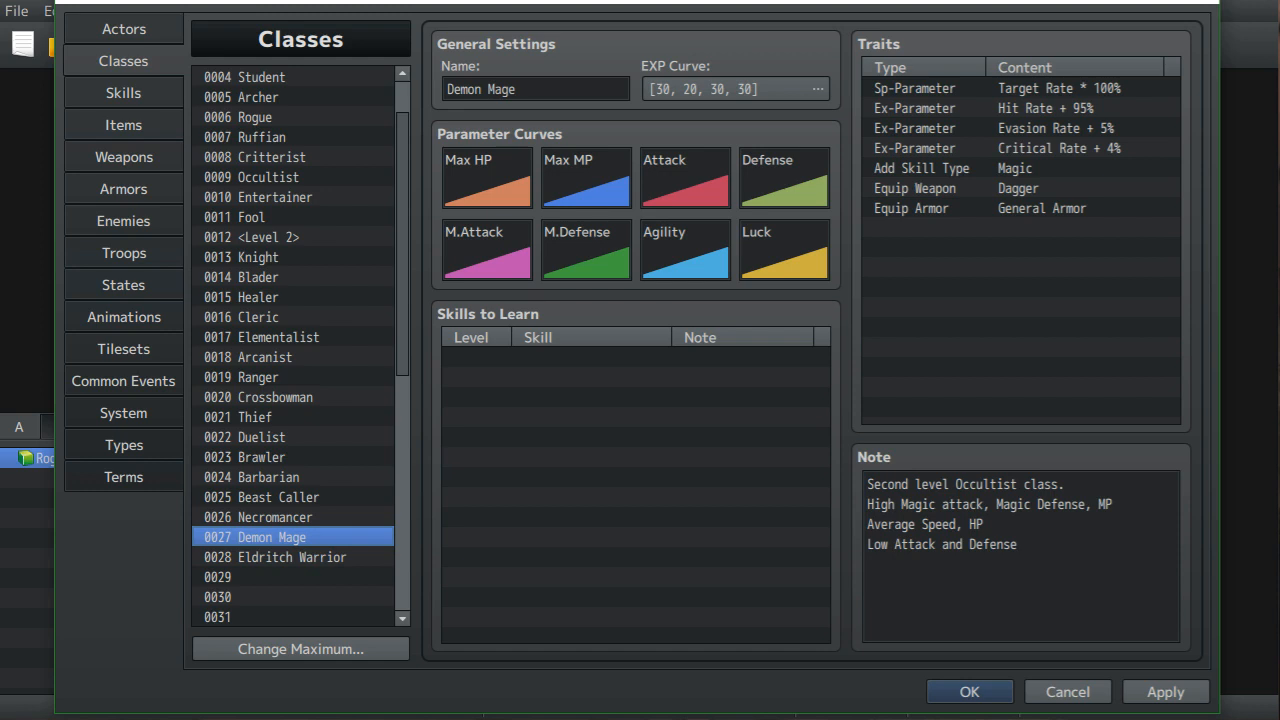
pyautogui.click(276, 557)
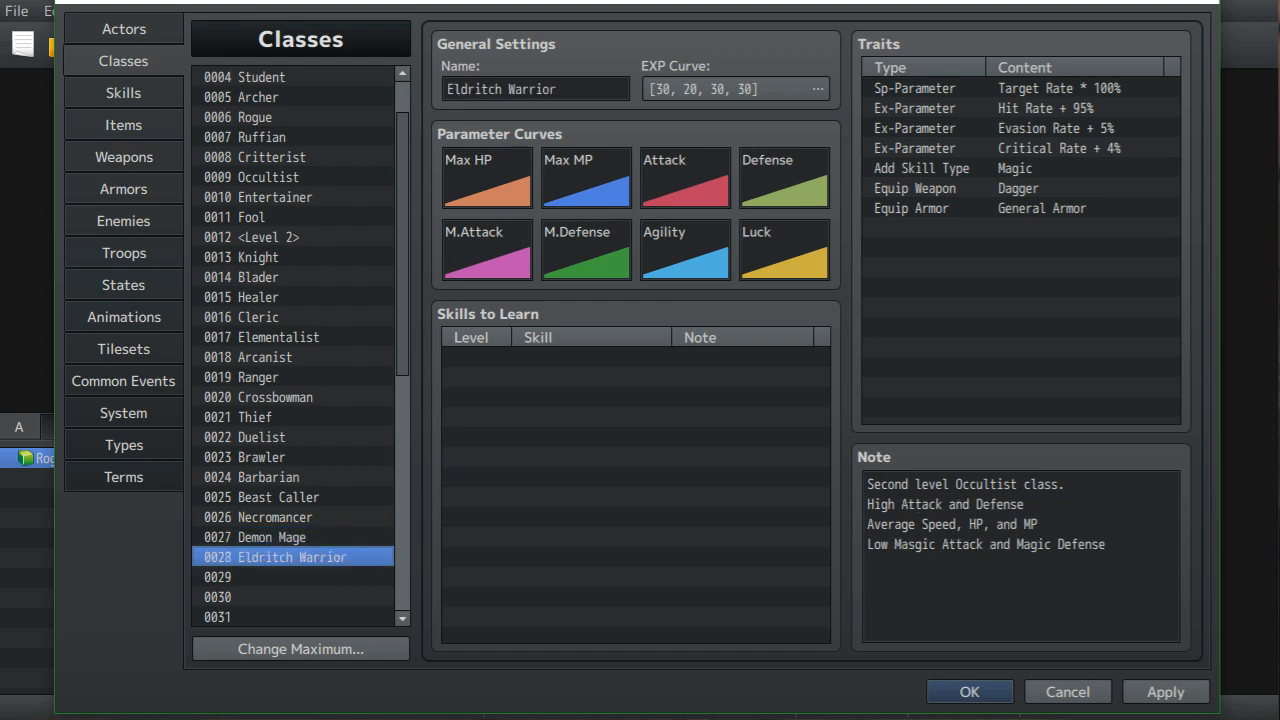
# - Name class 0029 "Dancer"
pyautogui.click(276, 577)
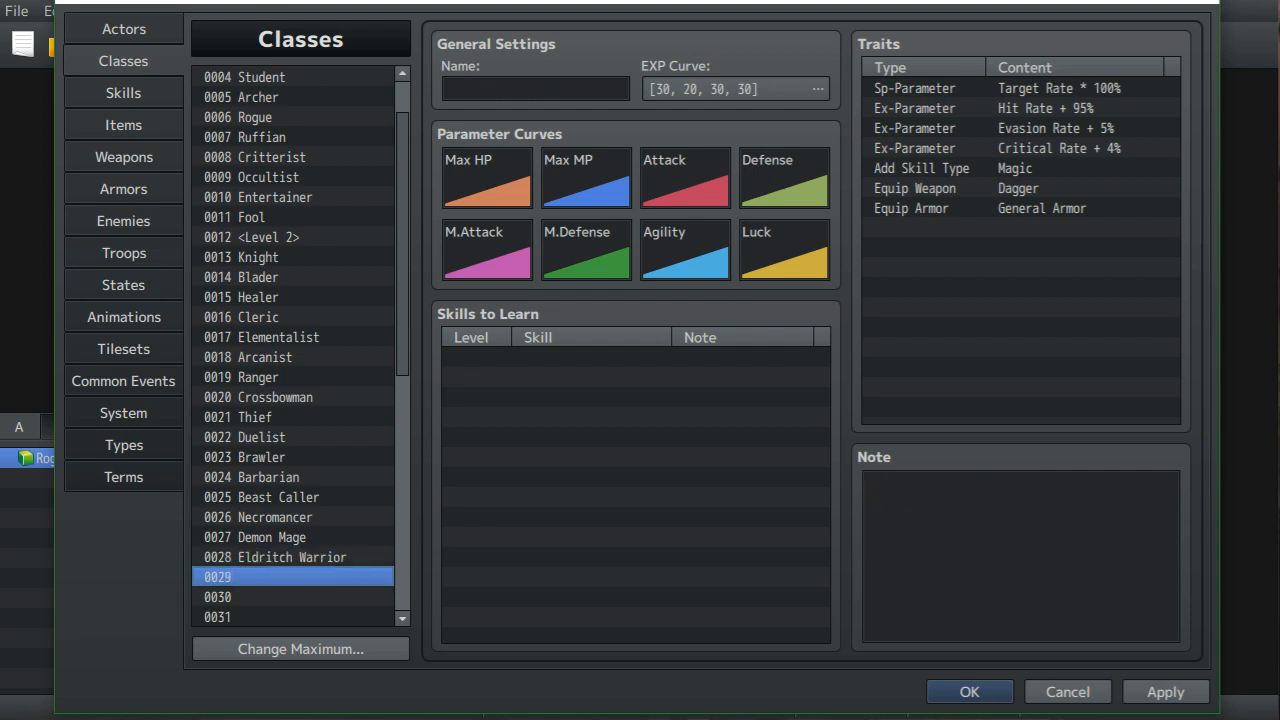
pyautogui.click(536, 89)
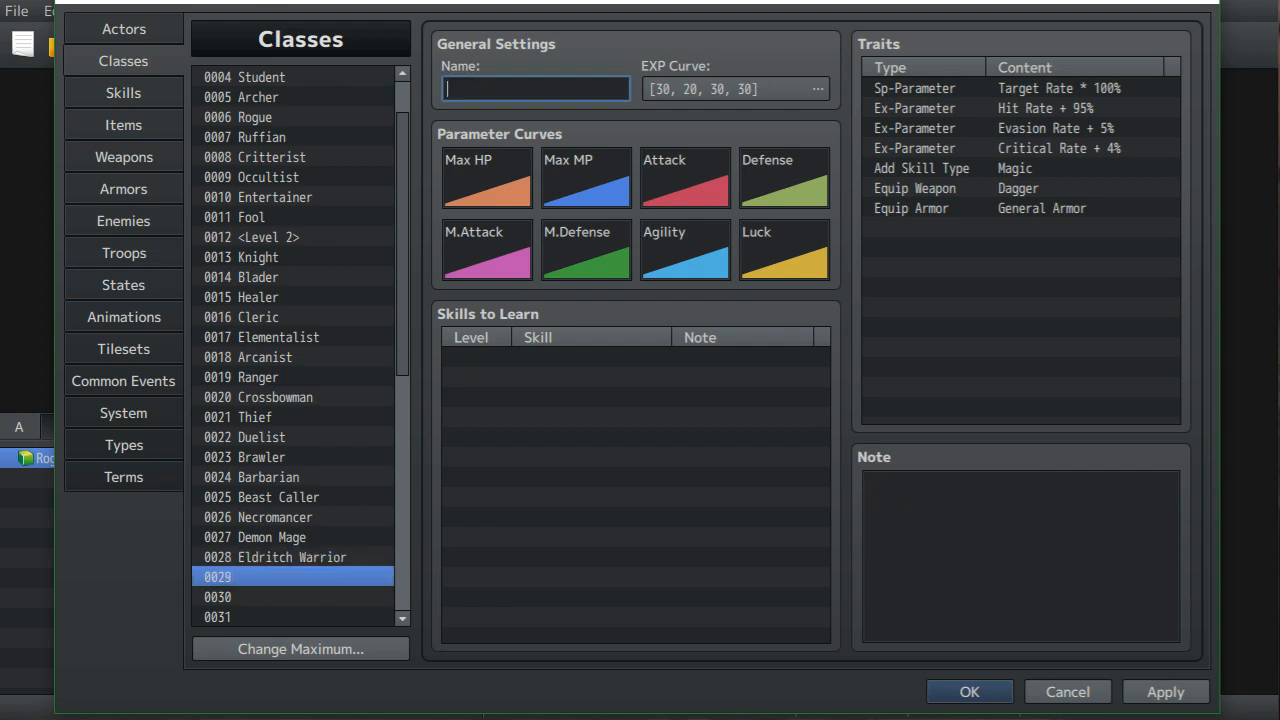
pyautogui.write('Dancer')
# - Copy the whole Entertainer class note and paste it into the empty Dancer note
pyautogui.click(275, 197)
pyautogui.moveTo(867, 484); pyautogui.dragTo(1119, 544)
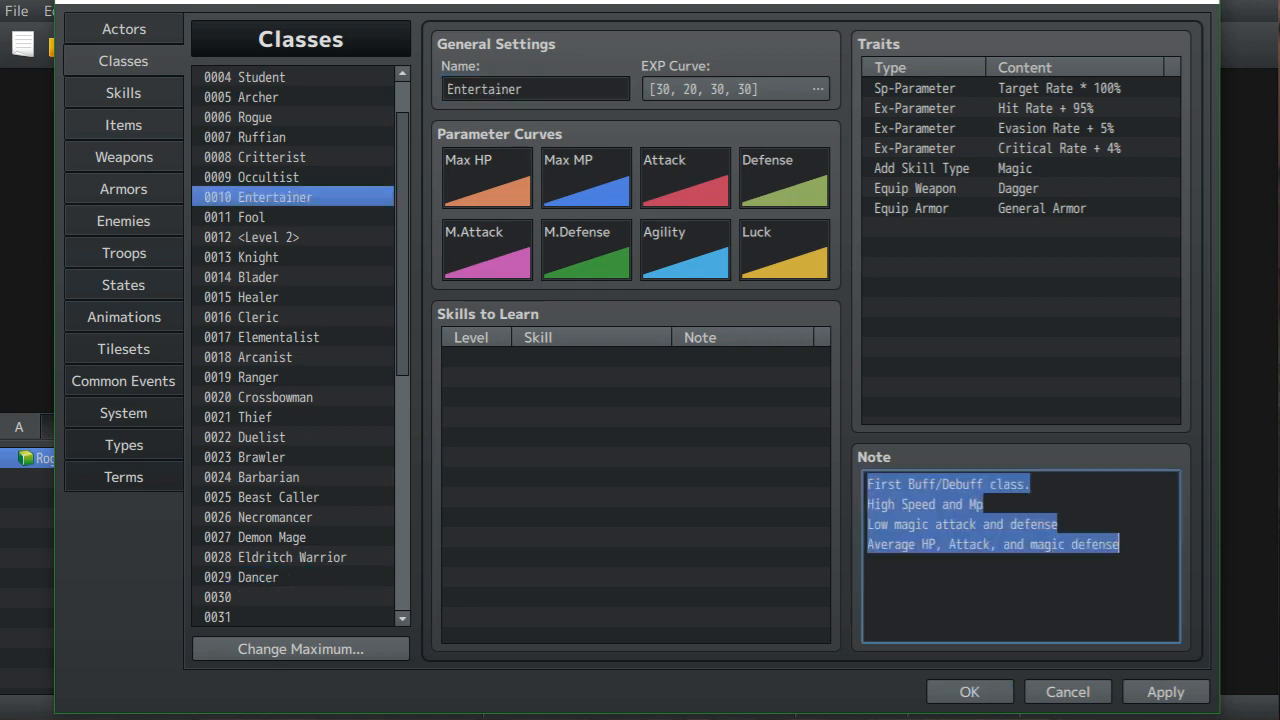
pyautogui.rightClick(884, 520)
pyautogui.click(926, 557)
pyautogui.click(275, 577)
pyautogui.rightClick(908, 558)
pyautogui.click(951, 617)
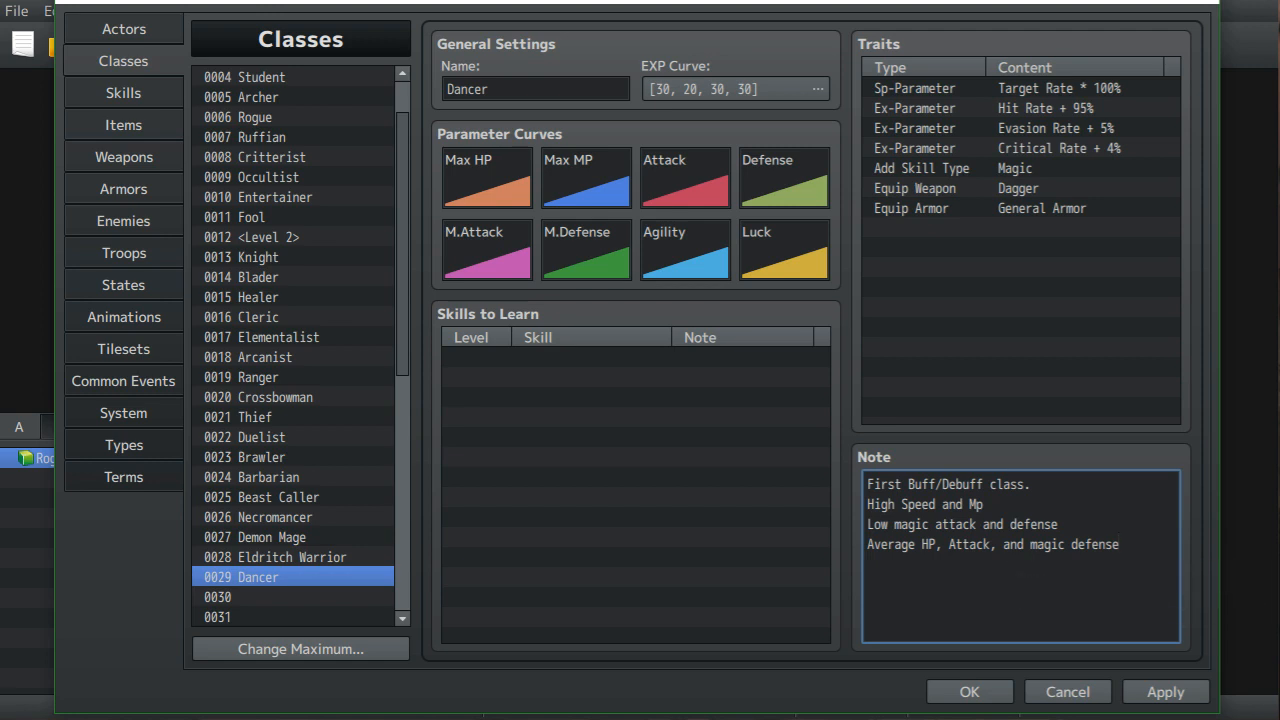
# - Replace "First" with "Second level Entertainer" in the opening line of the Dancer note
pyautogui.click(902, 484)
pyautogui.press('BackSpace')
pyautogui.press('BackSpace')
pyautogui.press('BackSpace')
pyautogui.press('BackSpace')
pyautogui.press('BackSpace')
pyautogui.write('Seco')
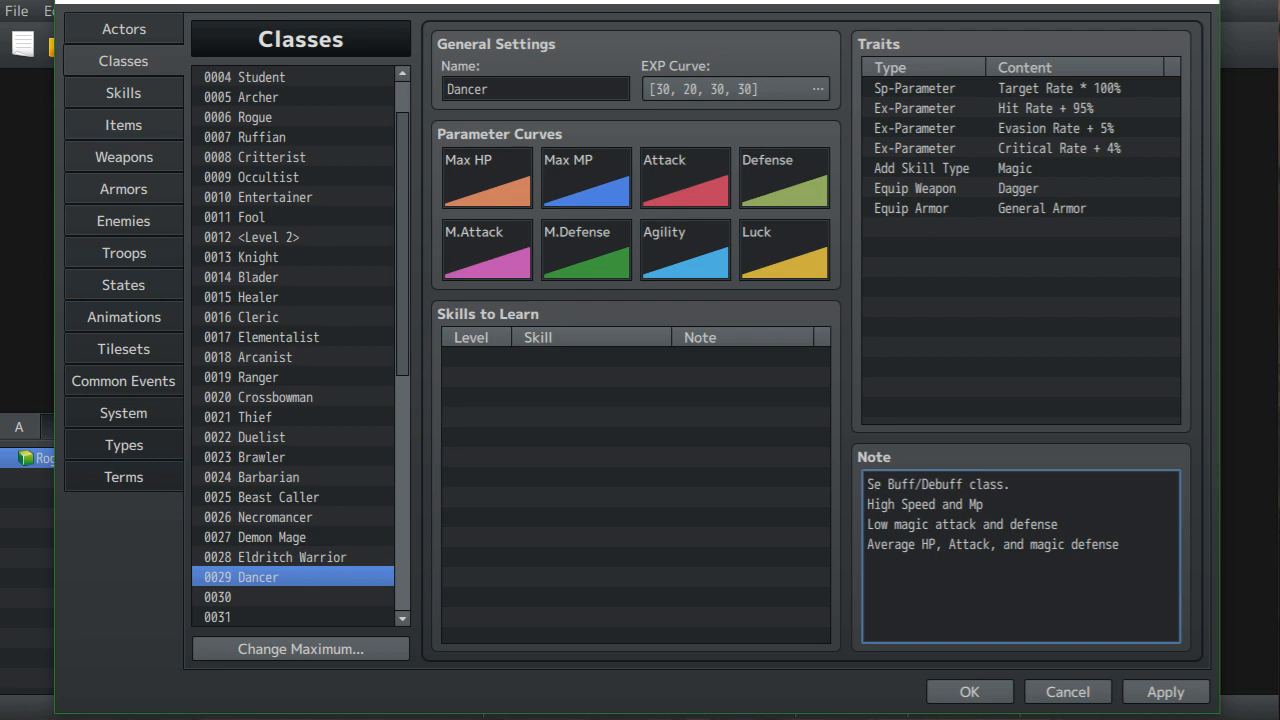
pyautogui.write('nd')
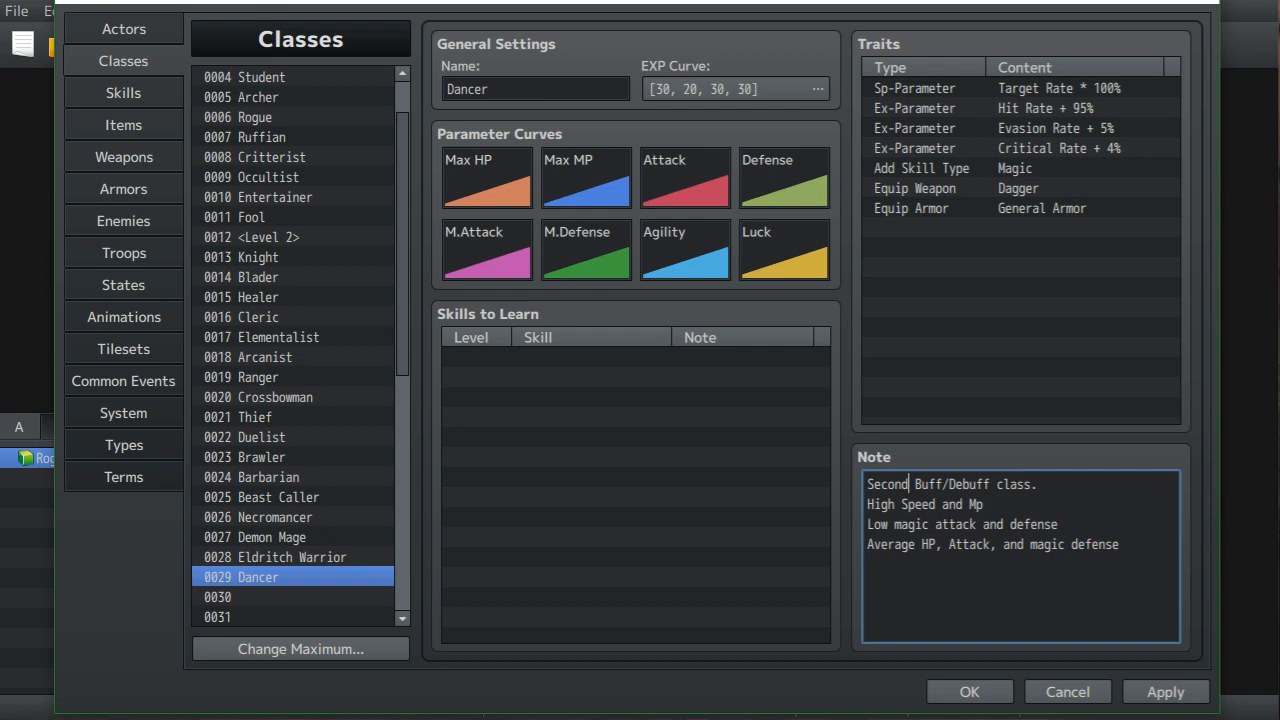
pyautogui.write(' level')
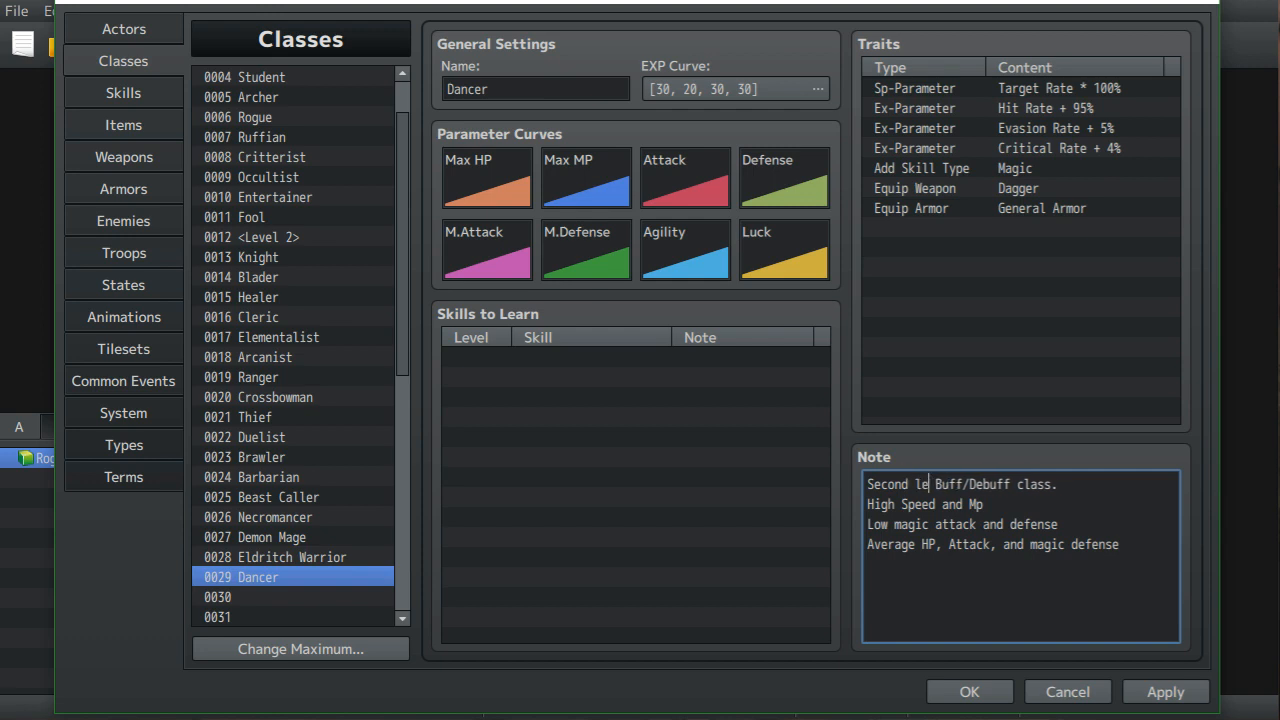
pyautogui.write(' Enter')
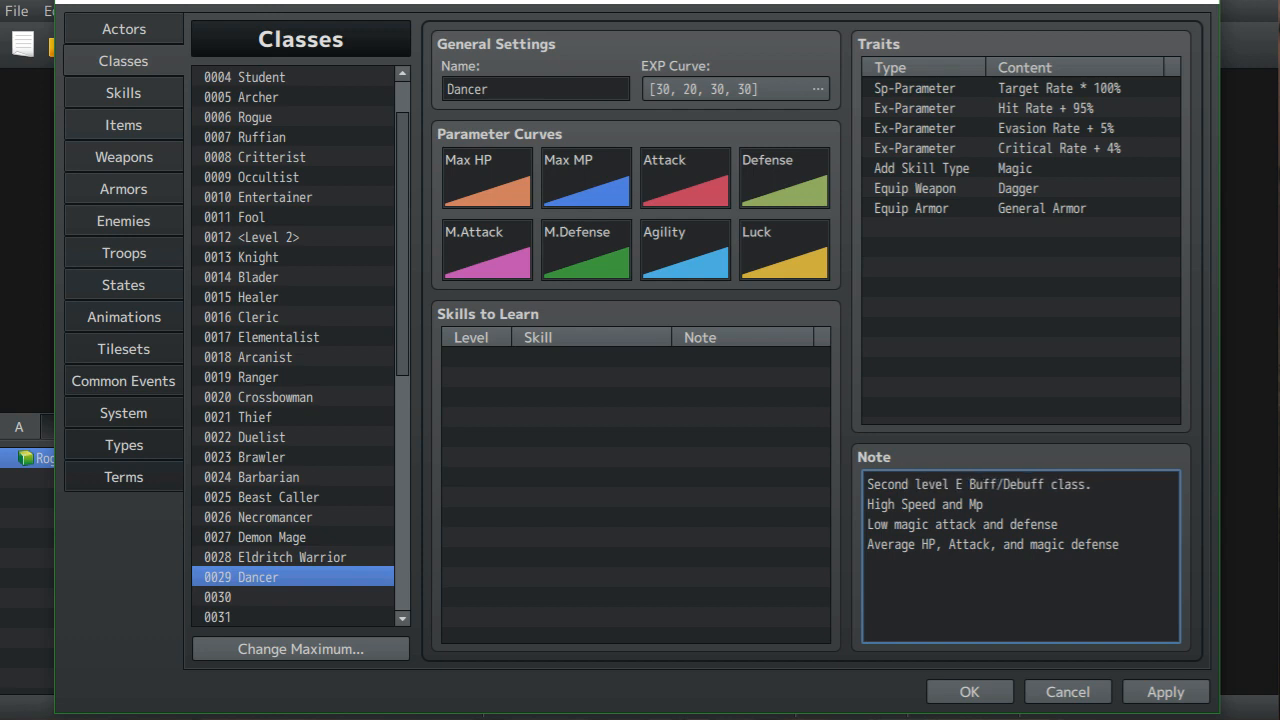
pyautogui.write('tainer')
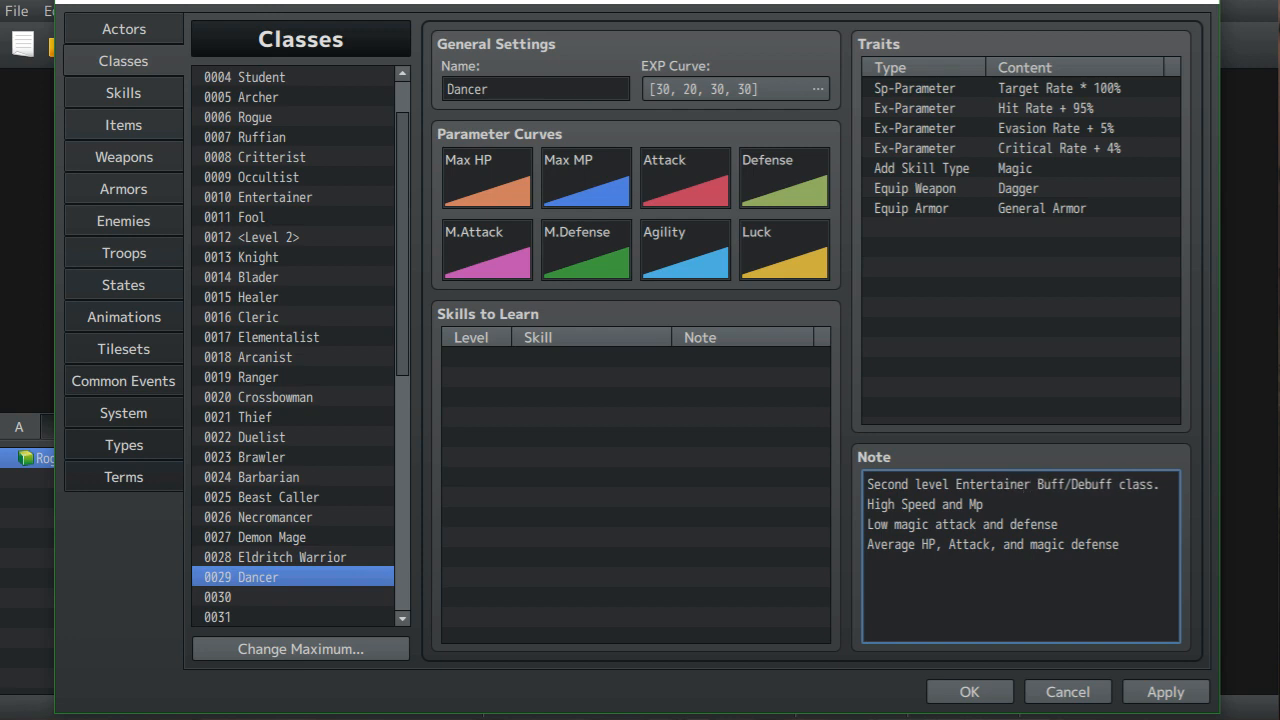
# - Delete "Buff/Debuff" from the opening line of the Dancer note
pyautogui.press('Delete')
pyautogui.press('Delete')
pyautogui.press('Delete')
pyautogui.press('Delete')
pyautogui.press('Delete')
pyautogui.press('Delete')
pyautogui.press('Delete')
pyautogui.press('Delete')
pyautogui.press('Delete')
pyautogui.press('Delete')
pyautogui.press('Delete')
pyautogui.press('Delete')
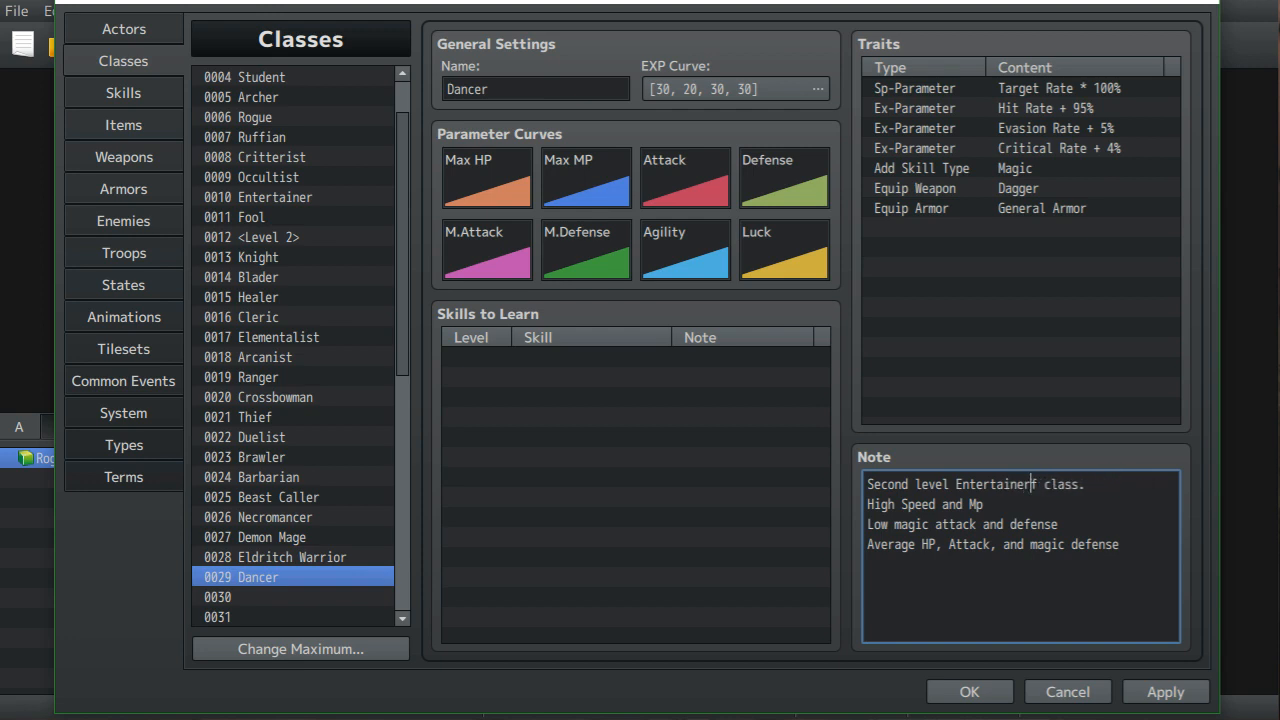
pyautogui.press('Delete')
# - Add "(Buff)" at the end of the opening line of the Dancer note
pyautogui.press('Right')
pyautogui.press('Right')
pyautogui.press('Right')
pyautogui.press('Right')
pyautogui.press('Right')
pyautogui.write('(')
pyautogui.write('Buff)')
# - Name class 0030 "Bard"
pyautogui.click(293, 597)
pyautogui.click(535, 89)
pyautogui.write('Bard')
# - Copy the whole Dancer class note and paste it into the empty Bard note
pyautogui.click(293, 577)
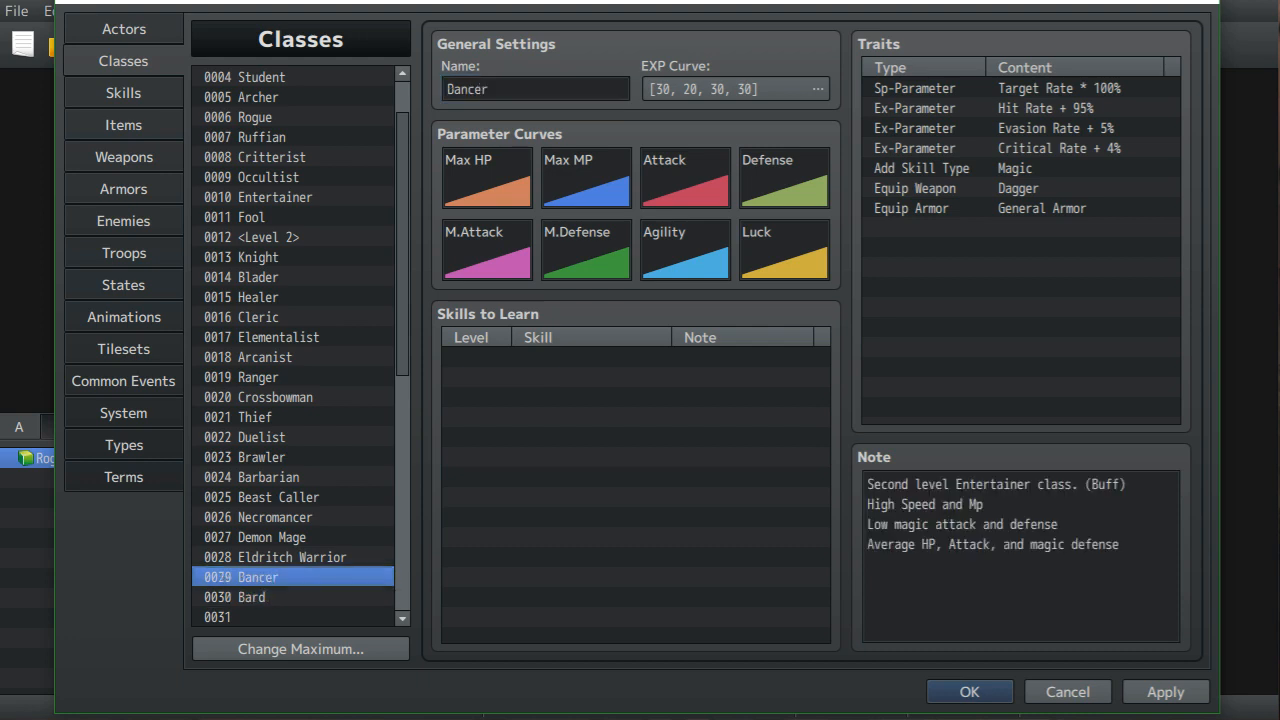
pyautogui.moveTo(1122, 548); pyautogui.dragTo(866, 482)
pyautogui.rightClick(980, 531)
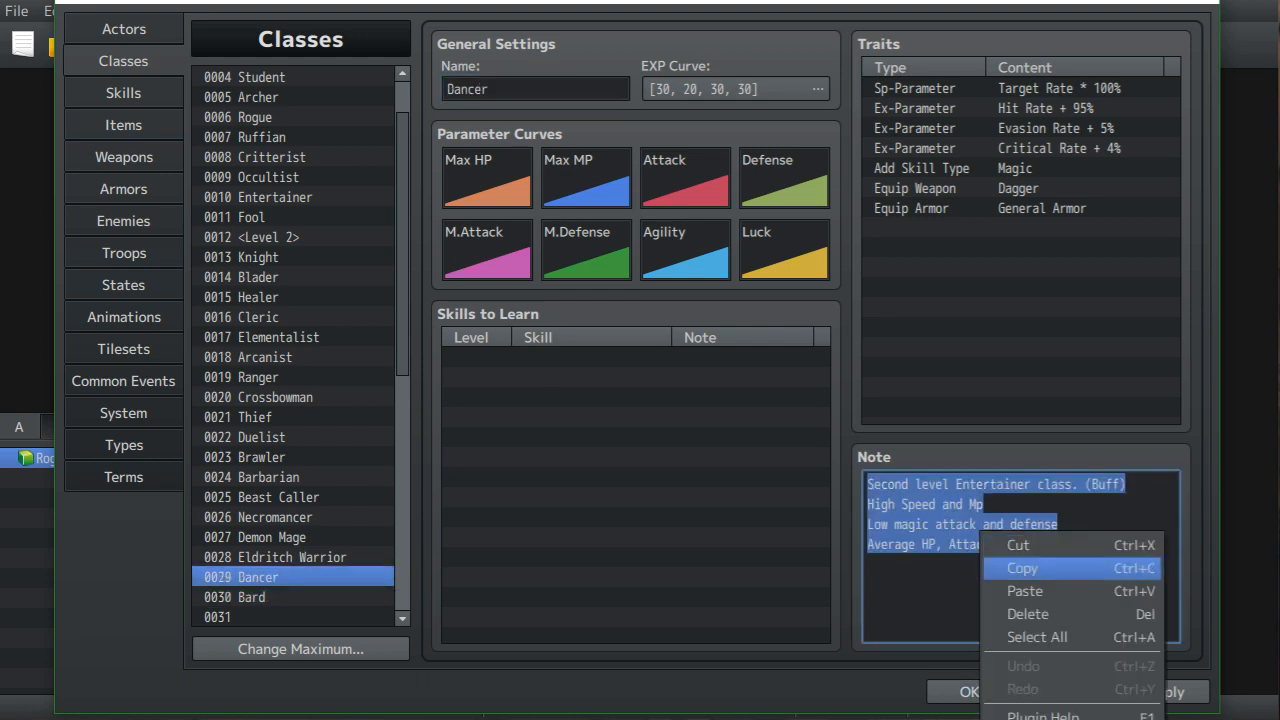
pyautogui.click(1016, 568)
pyautogui.click(251, 597)
pyautogui.rightClick(922, 478)
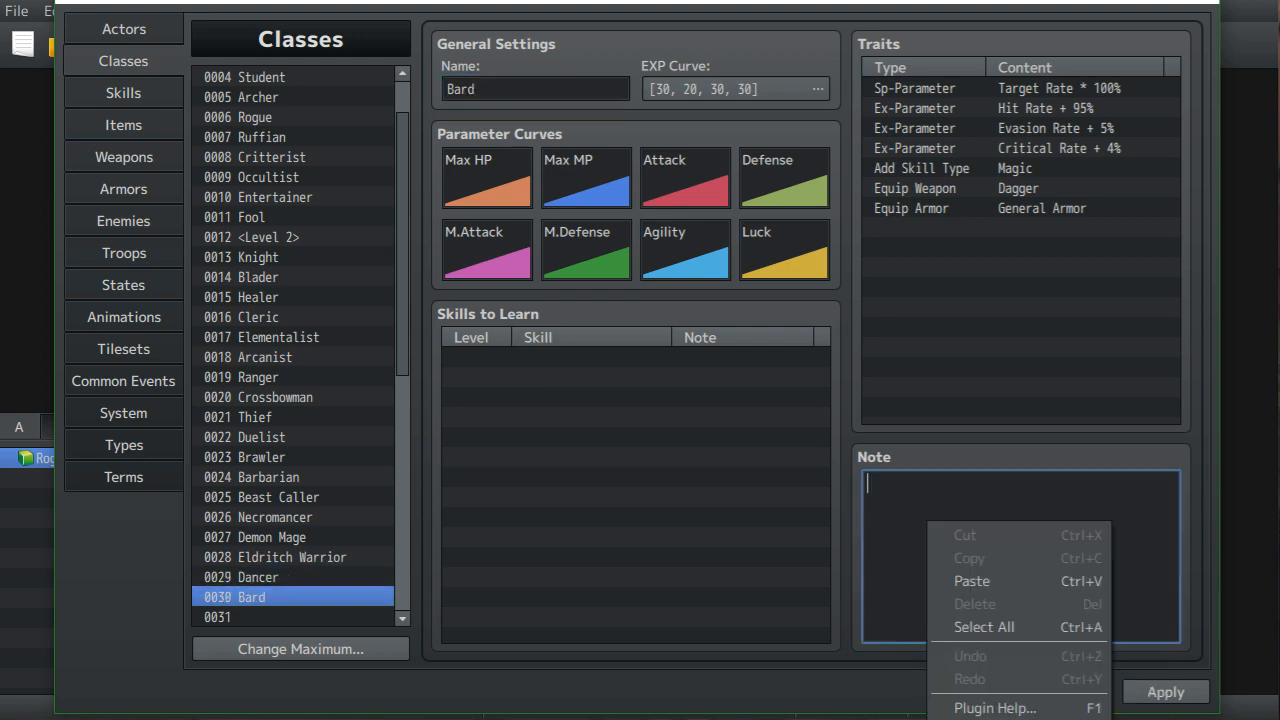
pyautogui.click(980, 582)
# - Change "(Buff)" to "(DeBuff)" in the opening line of the Bard note
pyautogui.click(1090, 484)
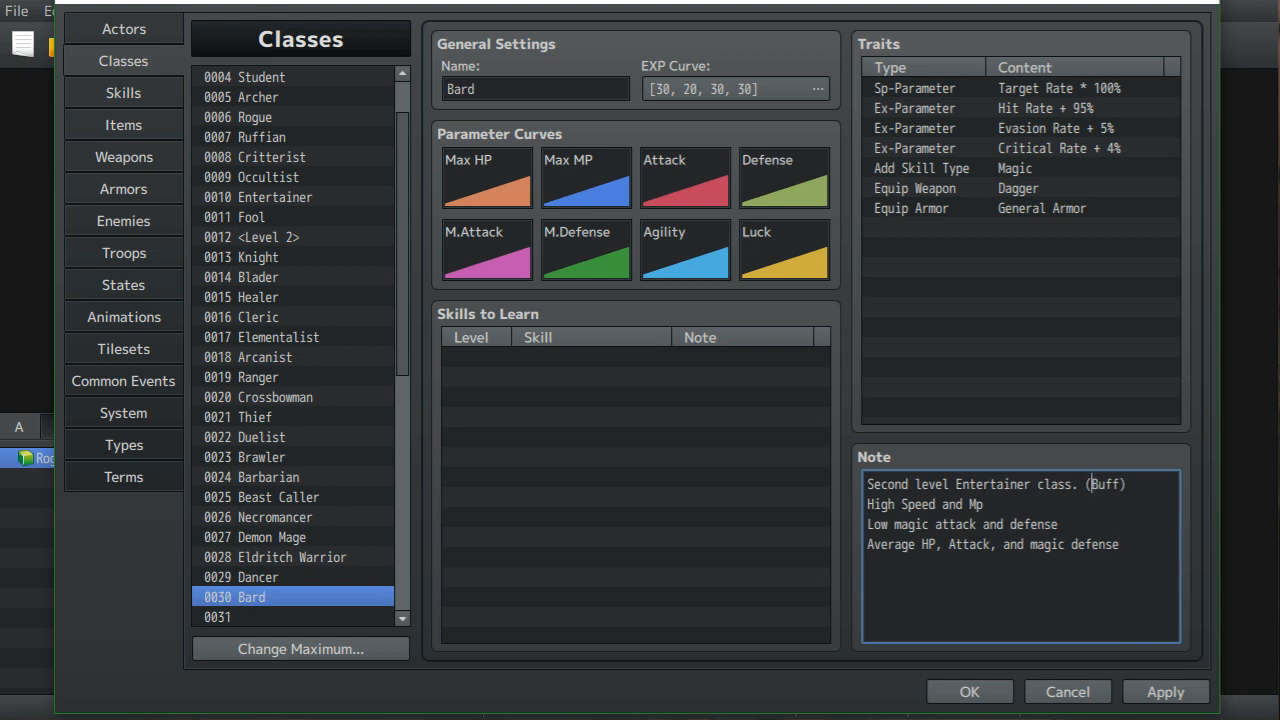
pyautogui.write('De')
pyautogui.press('Left')
pyautogui.press('Left')
pyautogui.press('BackSpace')
pyautogui.scroll(-7, 295, 345)
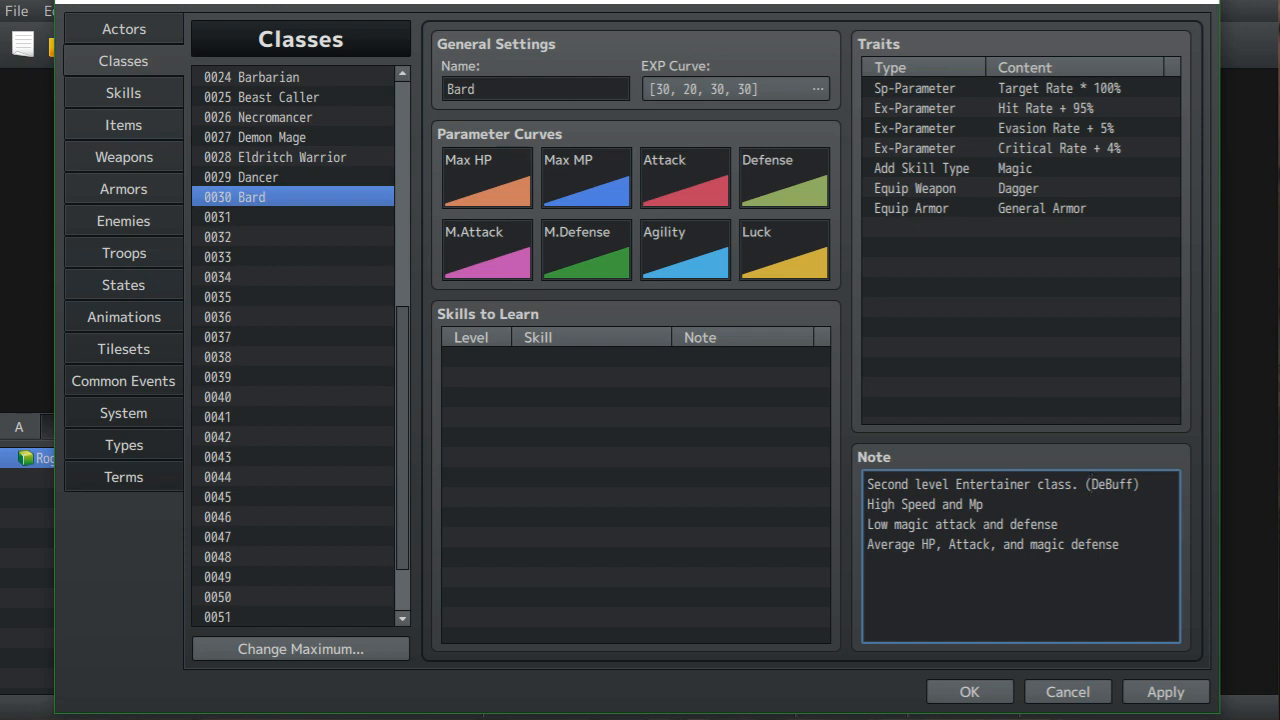
# - Copy the whole Fool class note and paste it into the empty note of class 0031
pyautogui.click(292, 217)
pyautogui.click(535, 89)
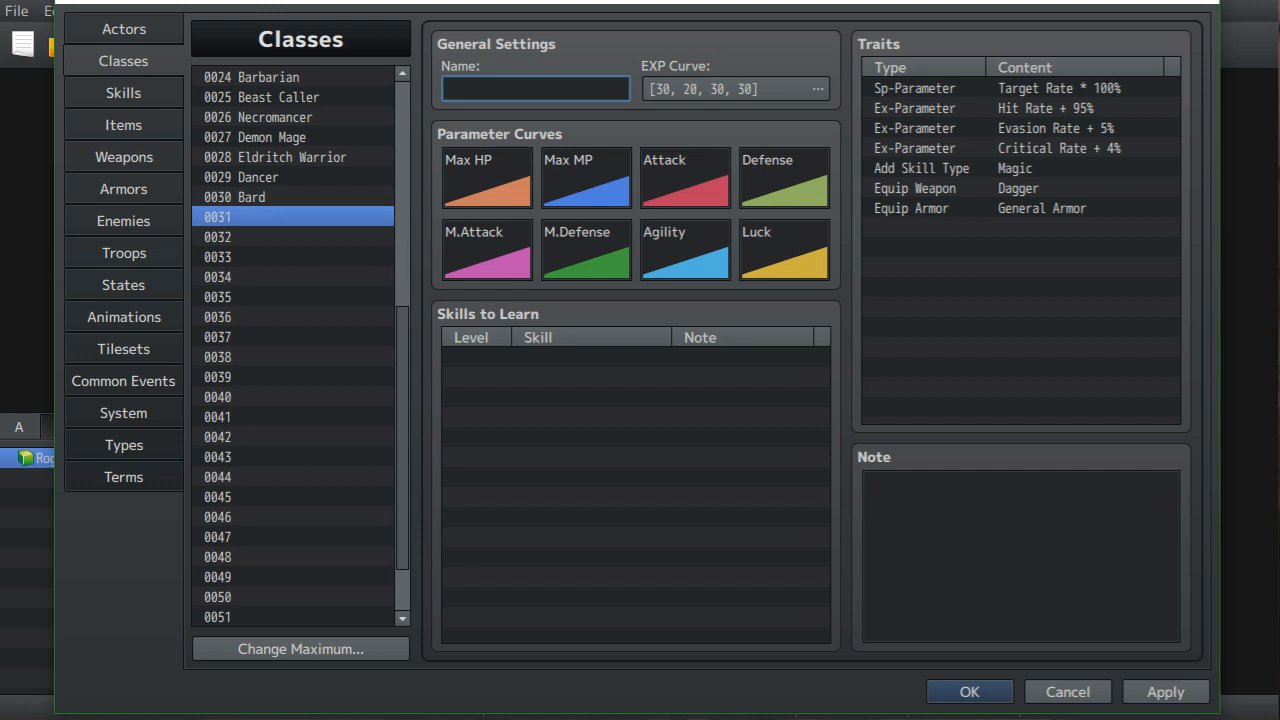
pyautogui.scroll(7, 292, 346)
pyautogui.scroll(1, 292, 346)
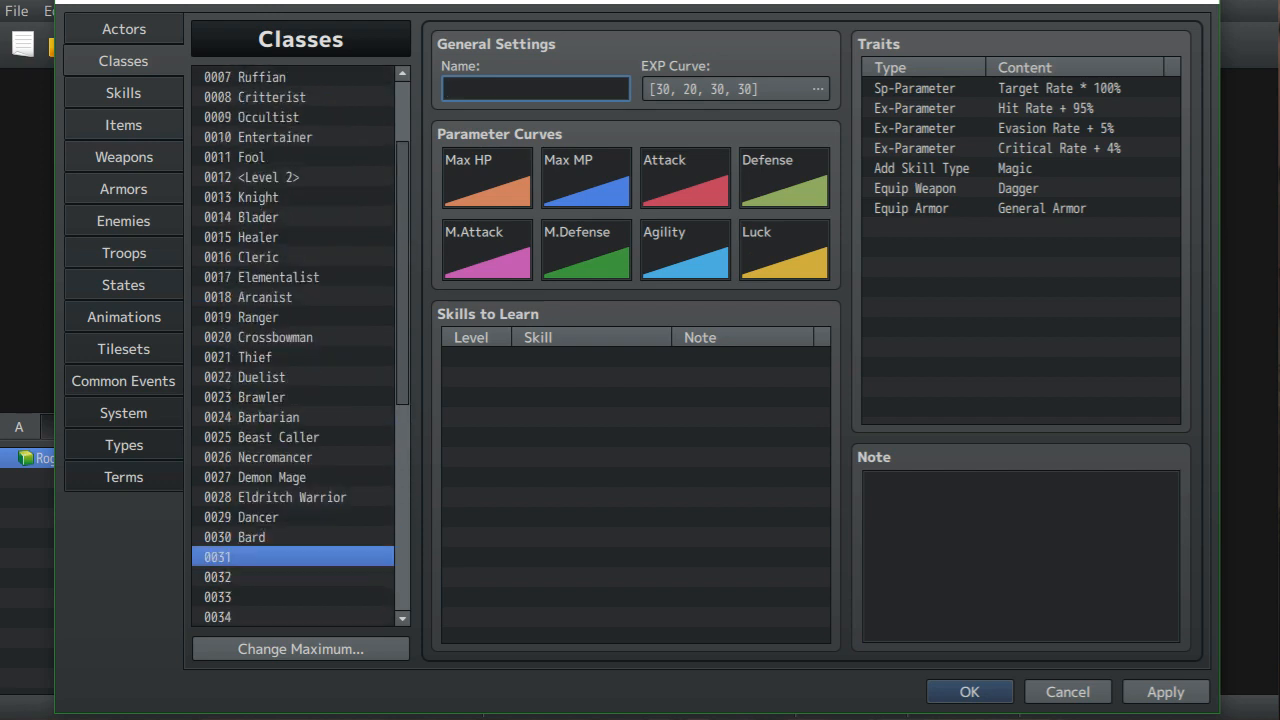
pyautogui.click(292, 157)
pyautogui.moveTo(866, 482); pyautogui.dragTo(985, 506)
pyautogui.rightClick(928, 494)
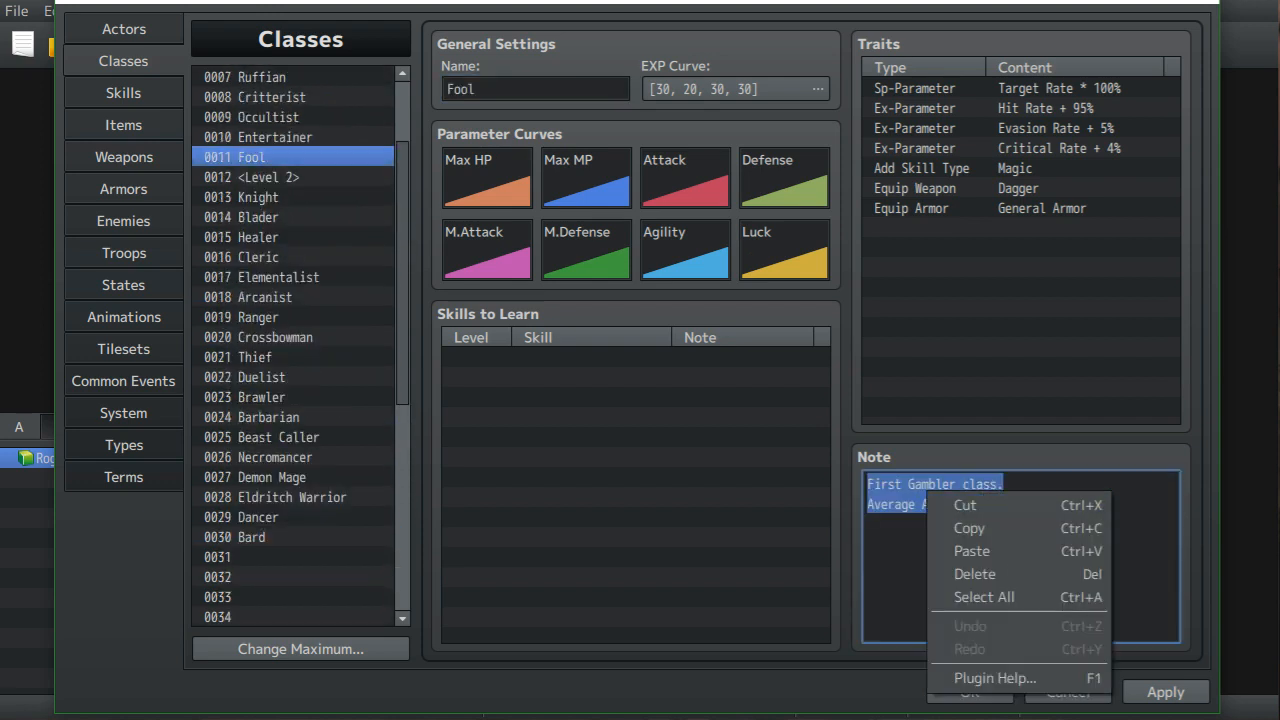
pyautogui.click(969, 528)
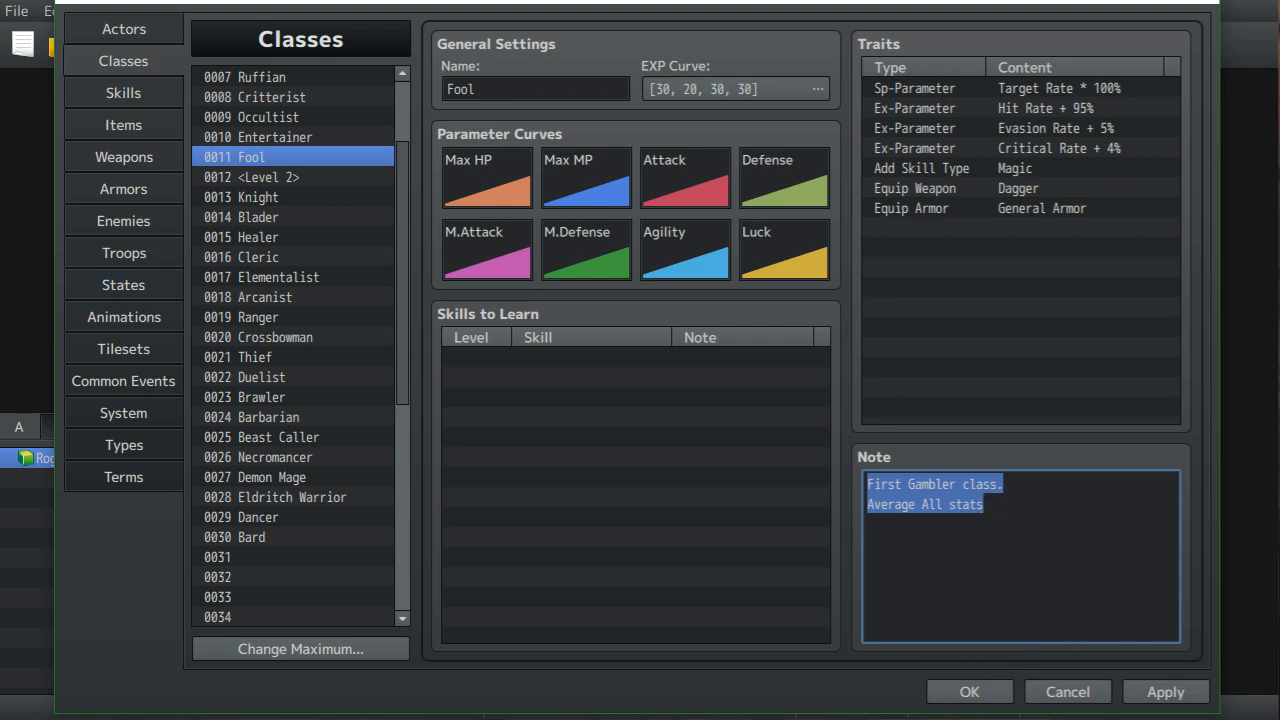
pyautogui.click(292, 557)
pyautogui.rightClick(888, 514)
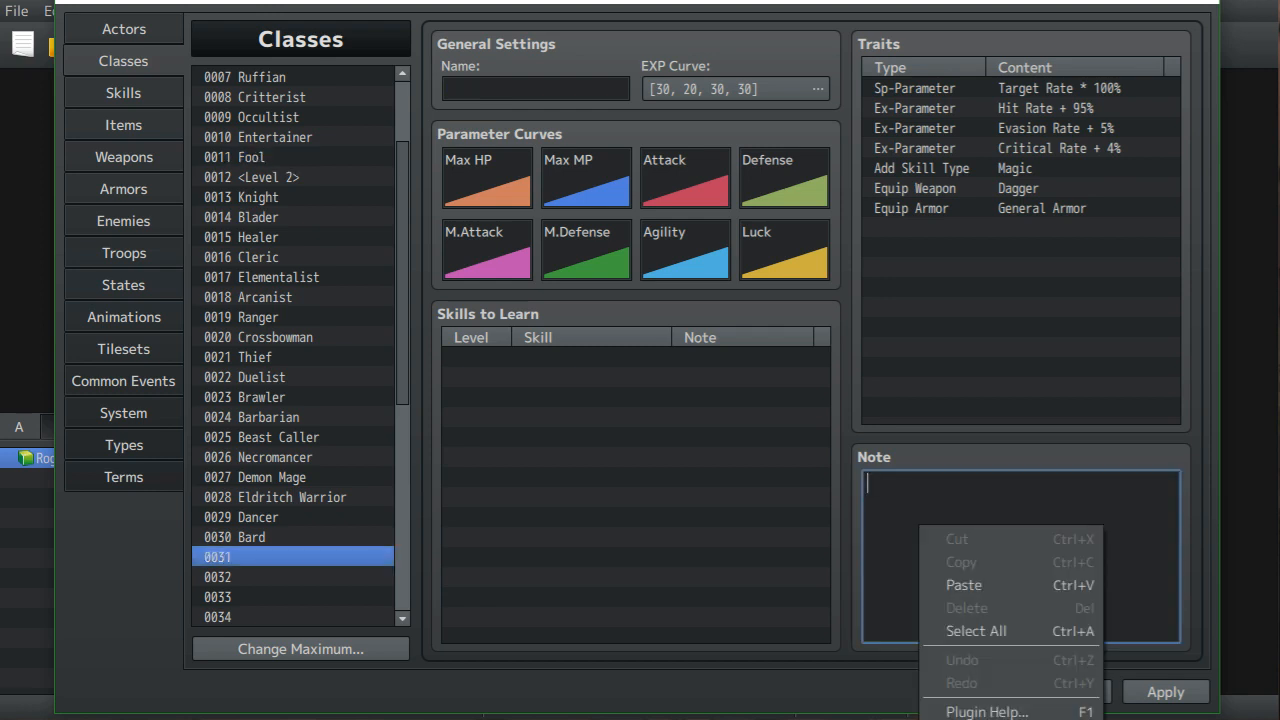
pyautogui.click(930, 586)
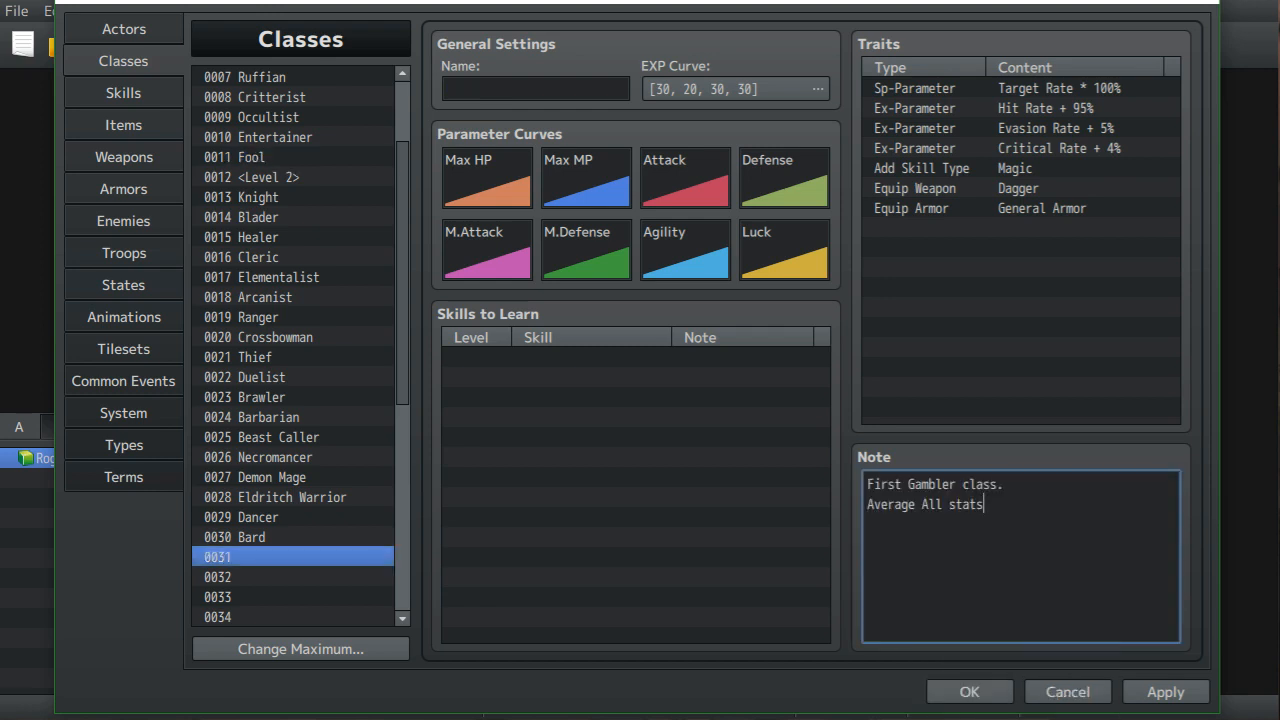
# - Change the opening line of class 0031's note to "Second level Fool class."
pyautogui.click(956, 484)
pyautogui.press('BackSpace')
pyautogui.press('BackSpace')
pyautogui.press('BackSpace')
pyautogui.press('BackSpace')
pyautogui.press('BackSpace')
pyautogui.press('BackSpace')
pyautogui.press('BackSpace')
pyautogui.press('BackSpace')
pyautogui.press('BackSpace')
pyautogui.press('BackSpace')
pyautogui.press('BackSpace')
pyautogui.press('BackSpace')
pyautogui.press('BackSpace')
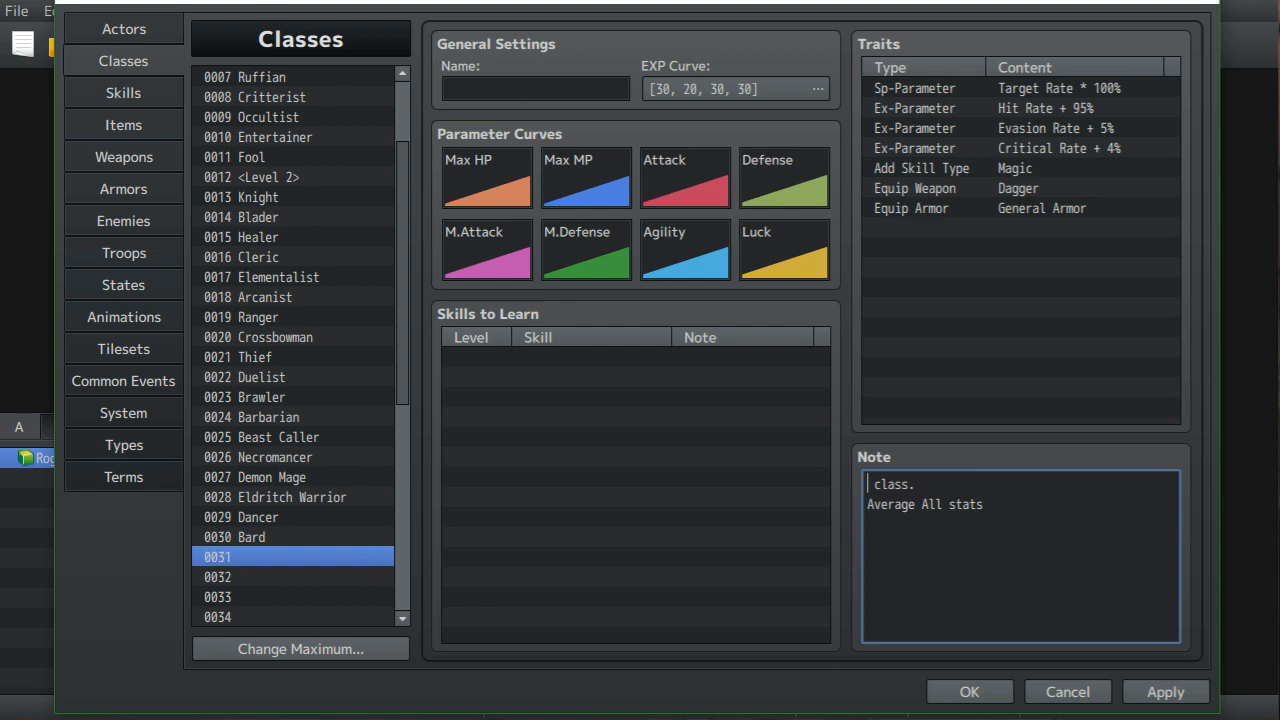
pyautogui.write('Second Level')
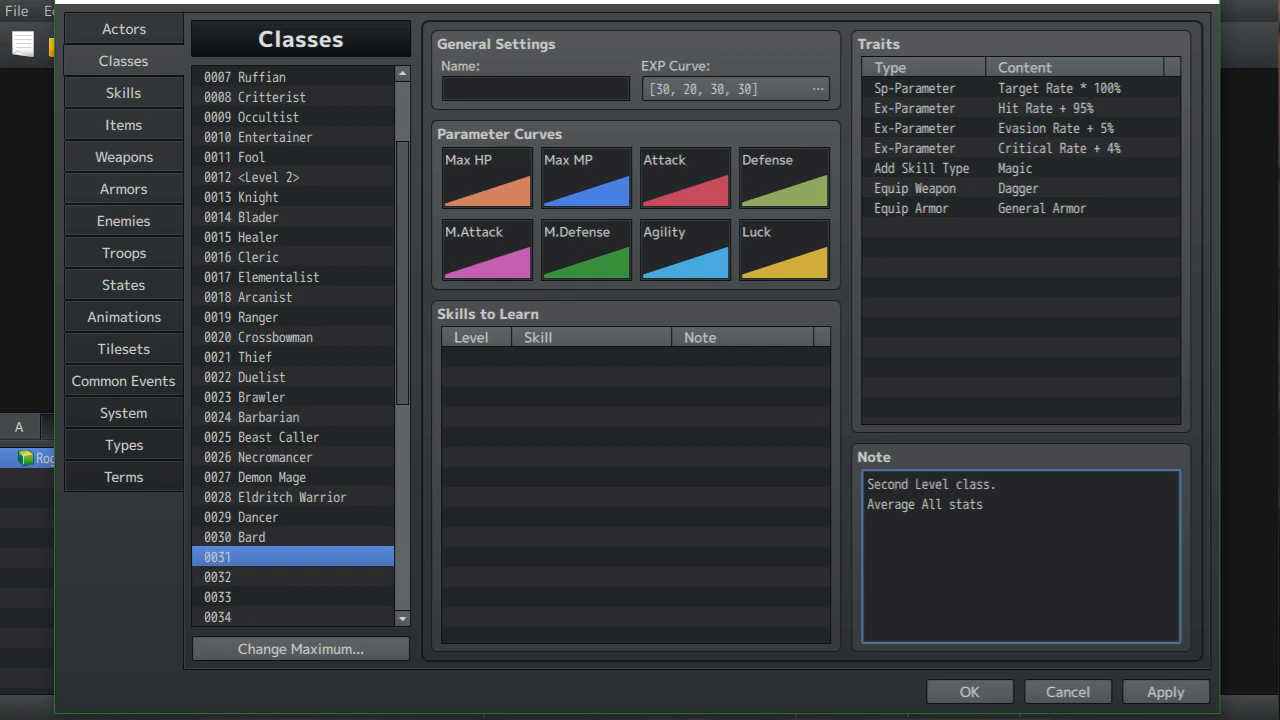
pyautogui.write(' Fool')
pyautogui.press('Left')
pyautogui.press('Left')
pyautogui.press('Left')
pyautogui.press('Left')
pyautogui.press('Left')
pyautogui.press('Left')
pyautogui.press('Left')
pyautogui.press('Left')
pyautogui.press('BackSpace')
pyautogui.write('l')
# - Name class 0031 "Jester" and add "Attack Gambler skills" at the end of its note's opening line
pyautogui.click(535, 89)
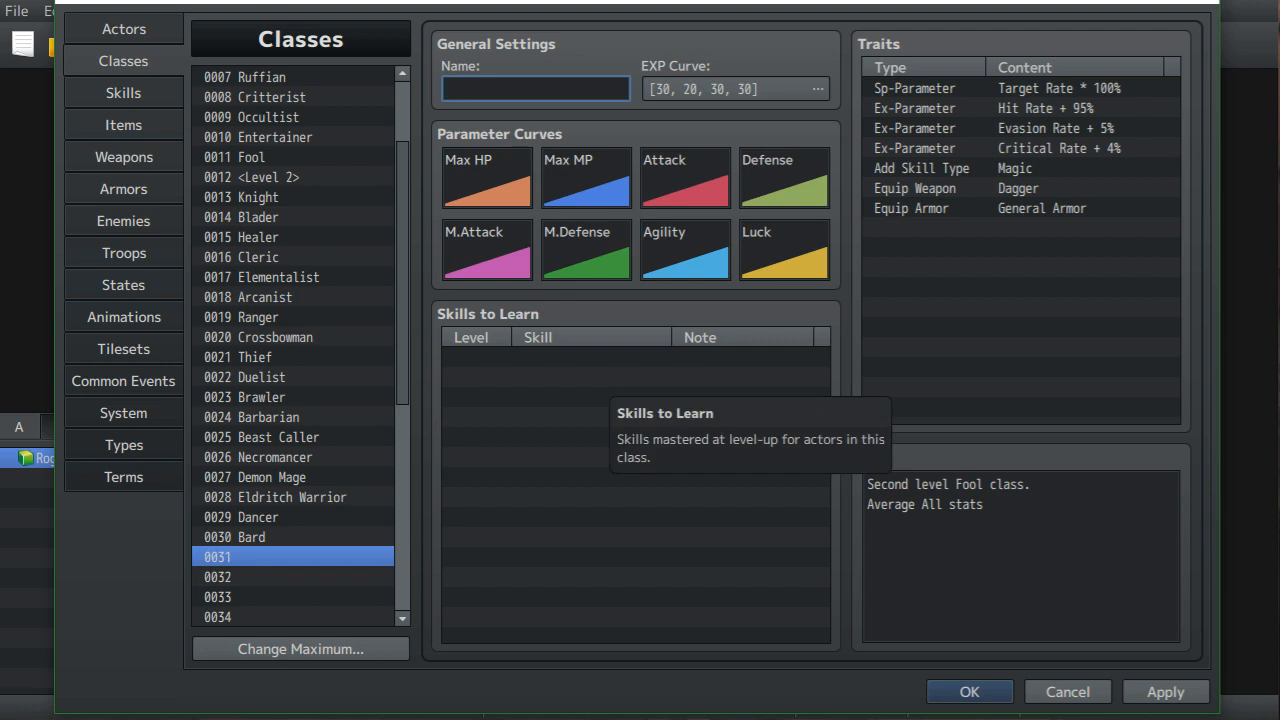
pyautogui.write('Jester')
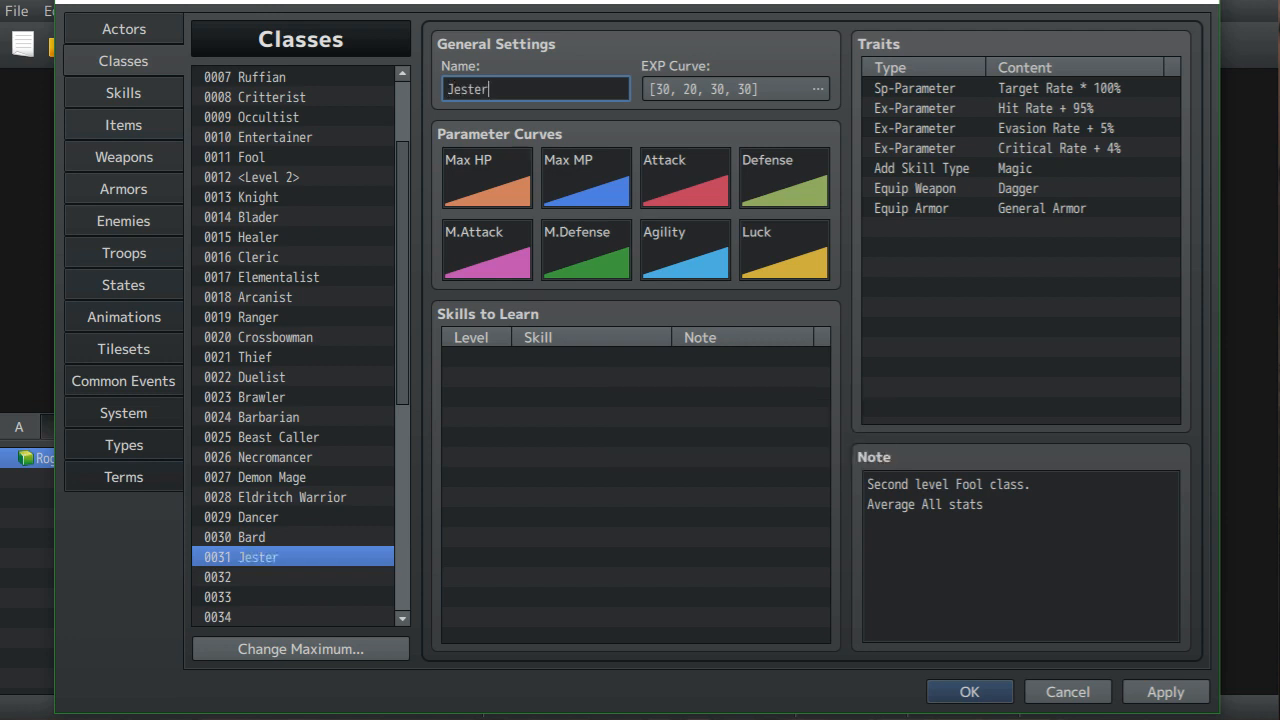
pyautogui.click(990, 506)
pyautogui.click(990, 506)
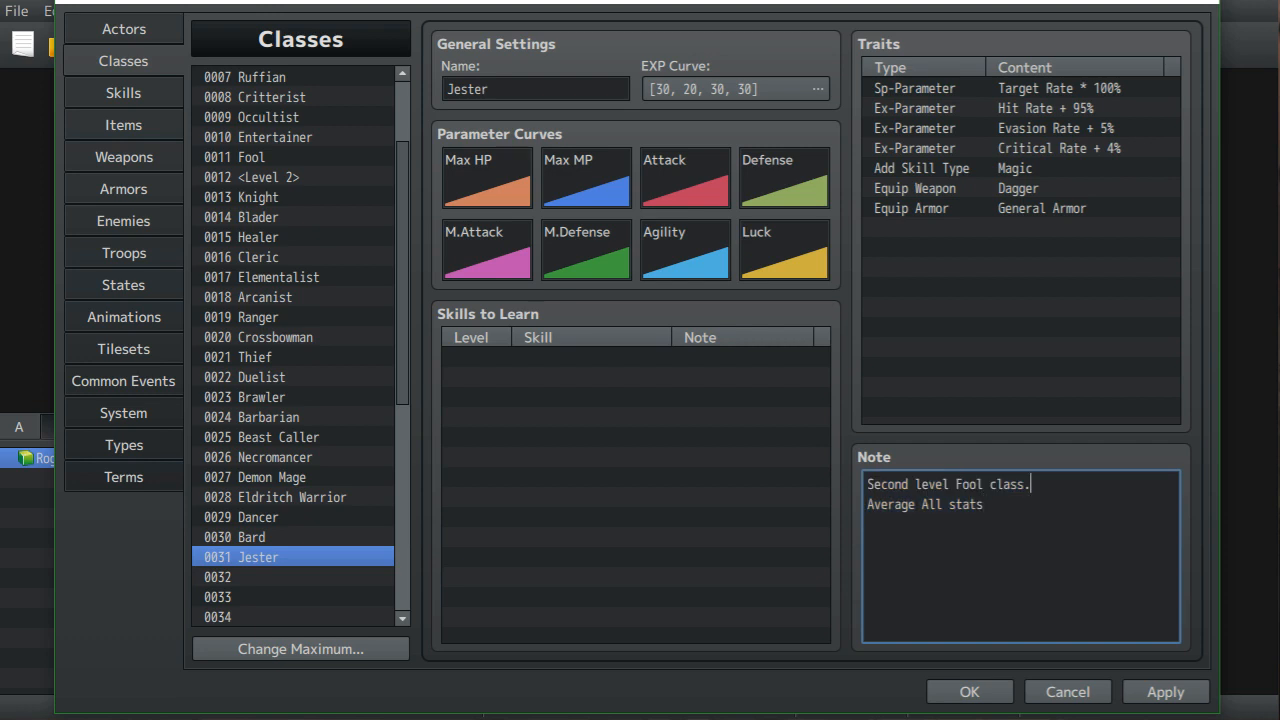
pyautogui.write('Attack Gambler skills')
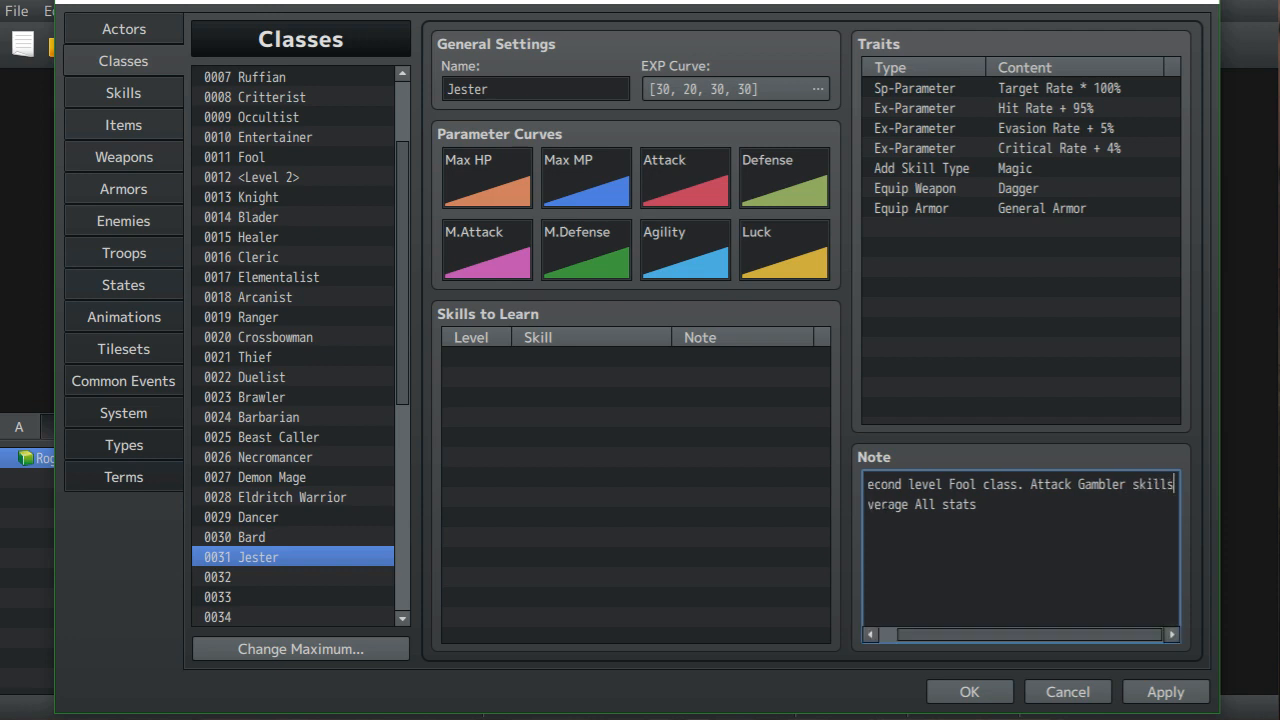
# - Name class 0032 "Clown"
pyautogui.click(290, 577)
pyautogui.click(535, 89)
pyautogui.write('Clown')
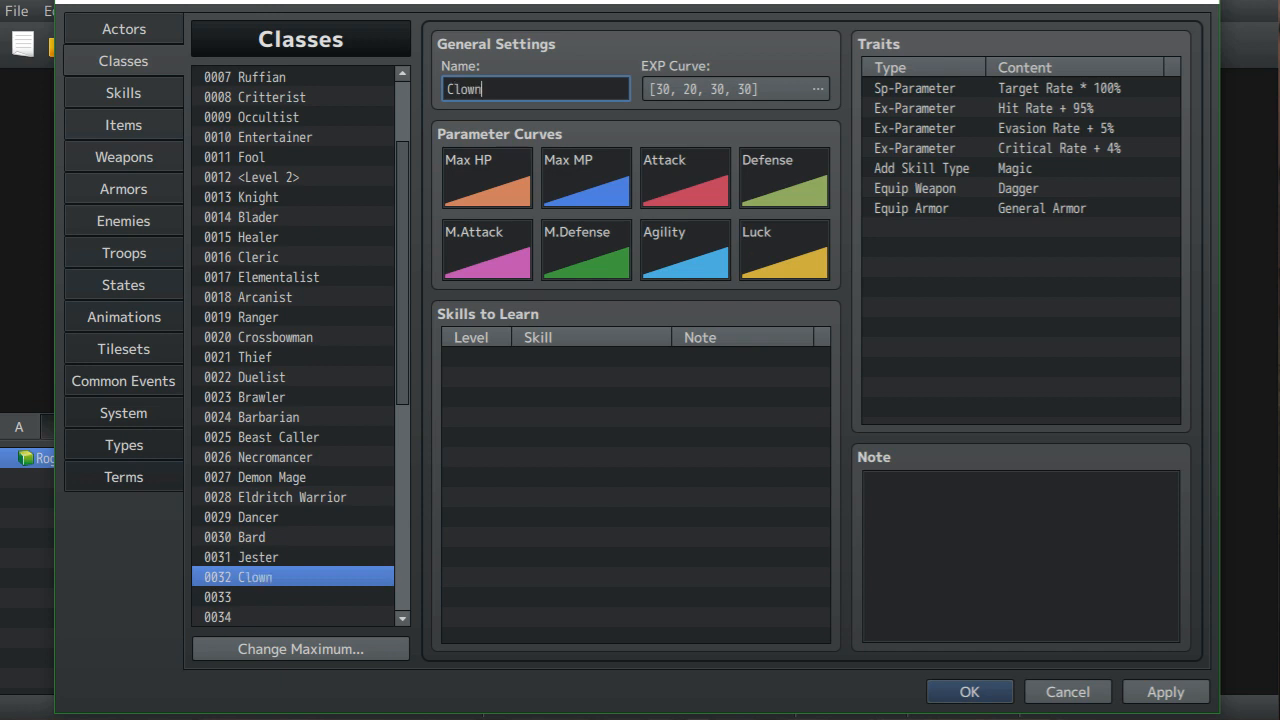
# - Copy the whole Jester class note and paste it into the empty Clown note
pyautogui.click(290, 557)
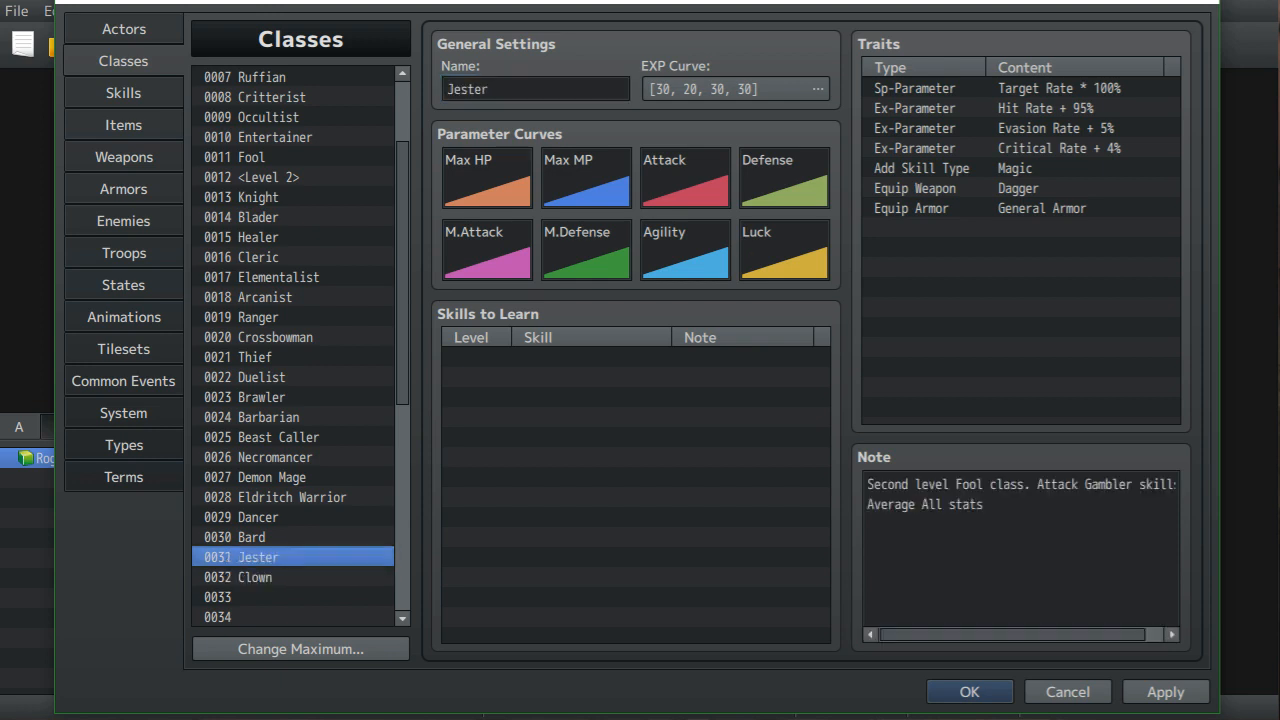
pyautogui.moveTo(868, 483); pyautogui.dragTo(987, 507)
pyautogui.rightClick(950, 498)
pyautogui.click(990, 536)
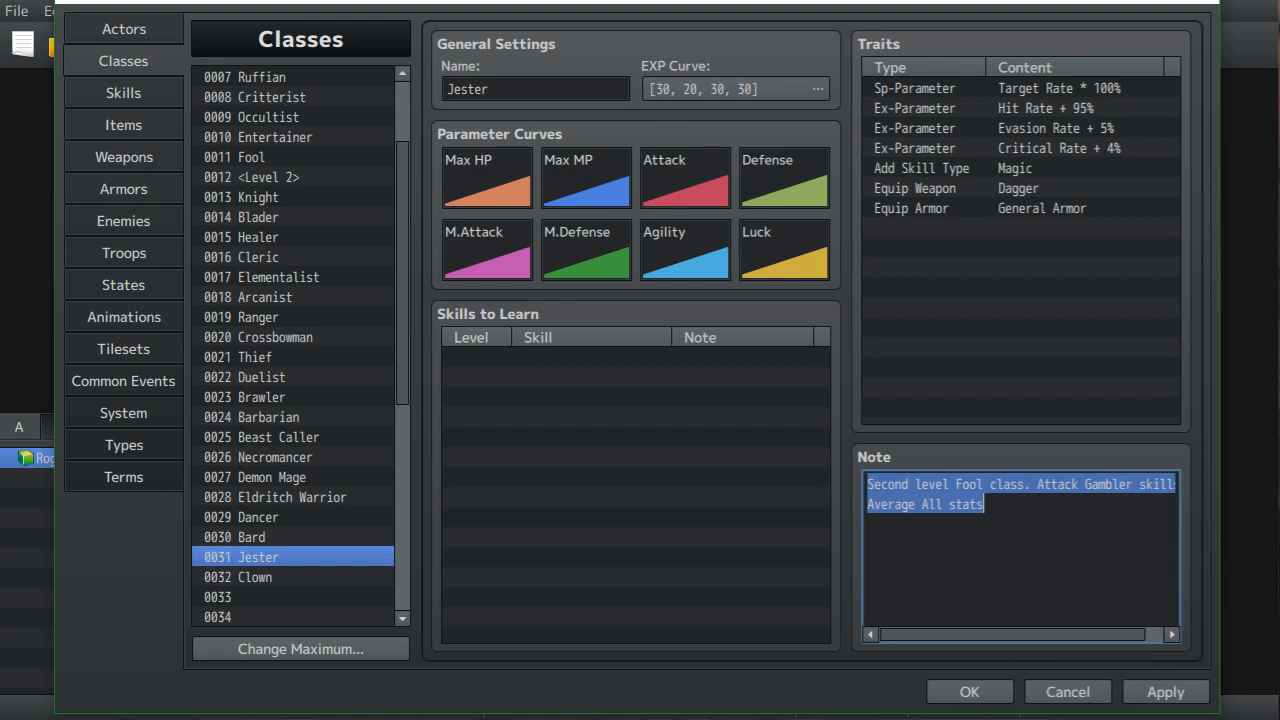
pyautogui.click(290, 577)
pyautogui.rightClick(990, 498)
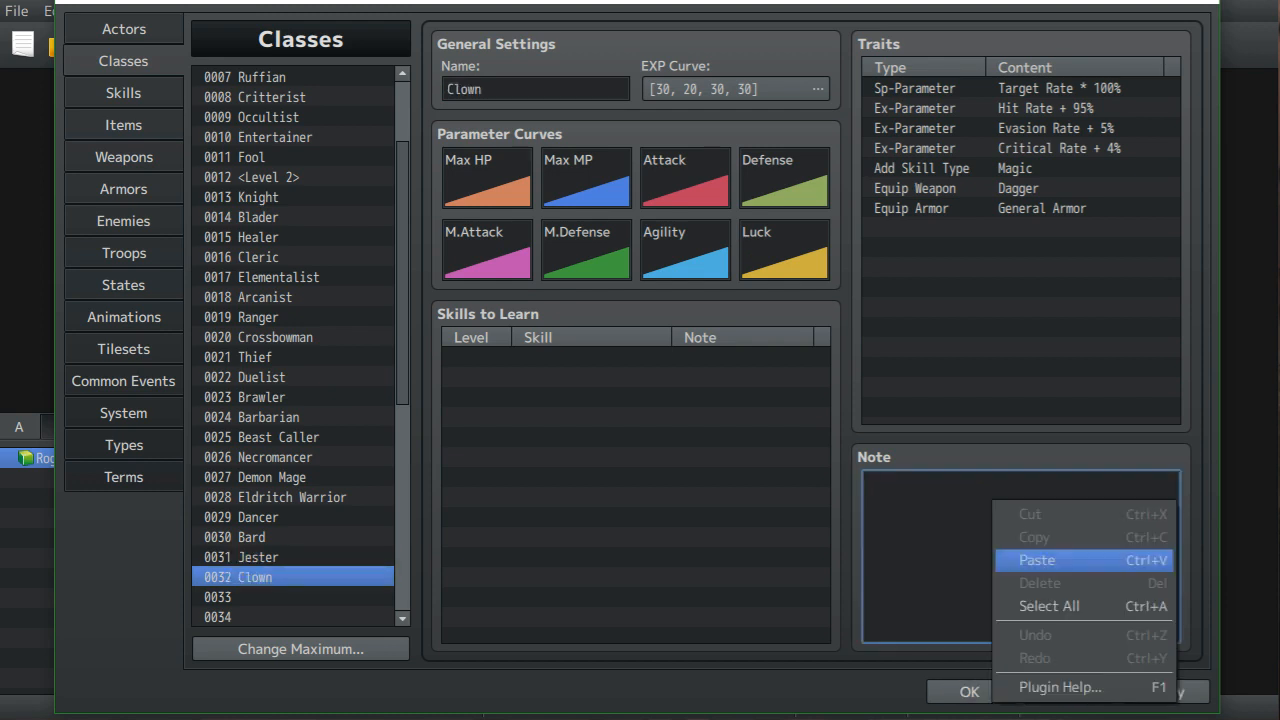
pyautogui.click(1040, 560)
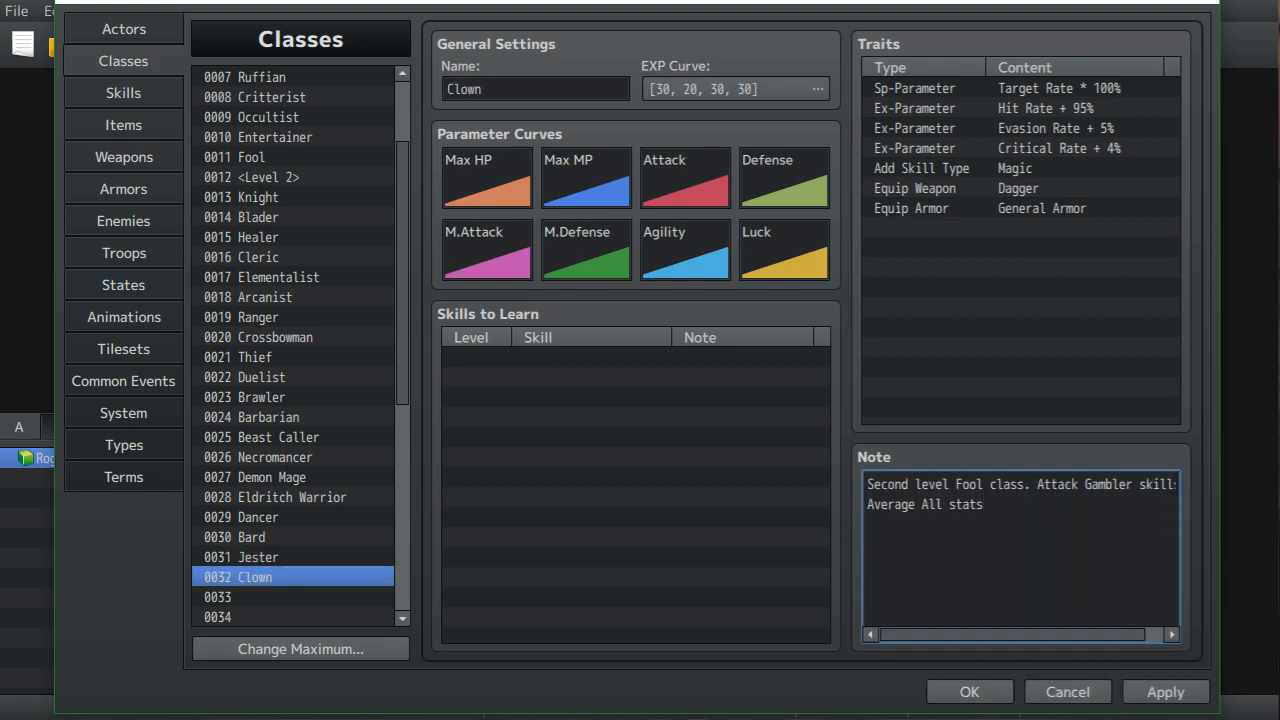
# - Replace "Attack" with "Support" in the opening line of the Clown note
pyautogui.press('BackSpace')
pyautogui.press('BackSpace')
pyautogui.press('BackSpace')
pyautogui.press('BackSpace')
pyautogui.press('BackSpace')
pyautogui.press('BackSpace')
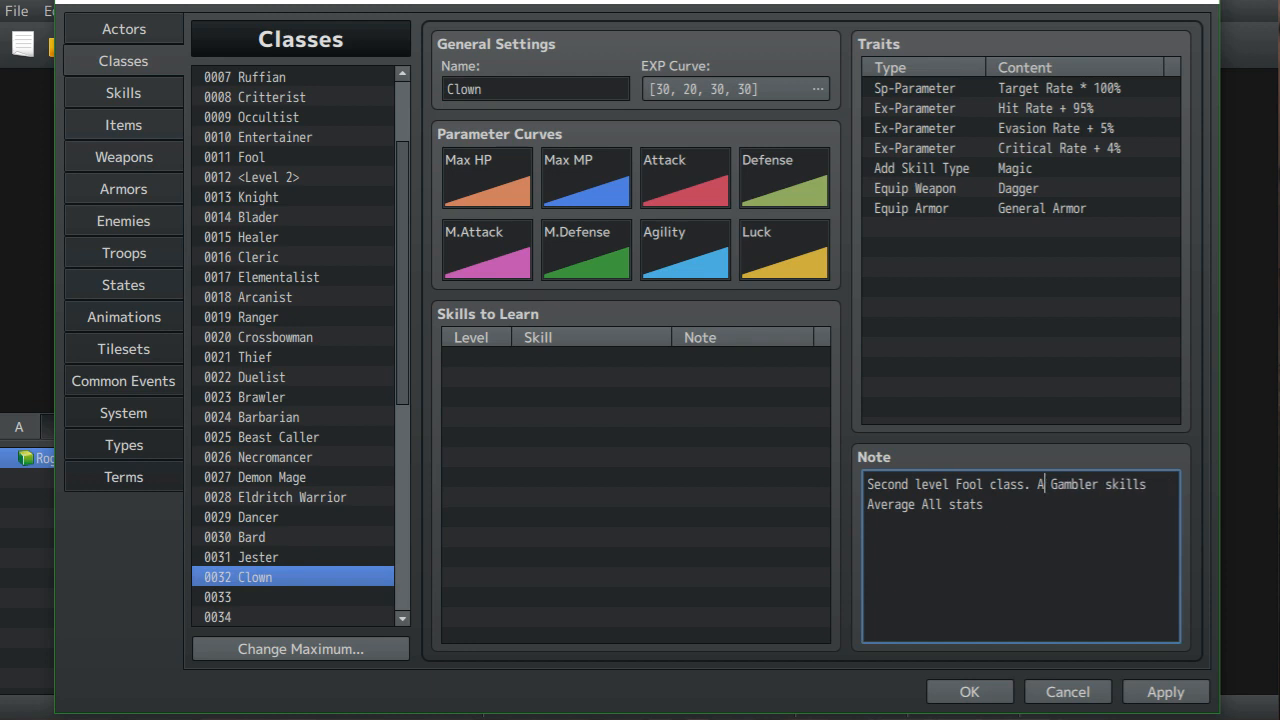
pyautogui.write('Support')
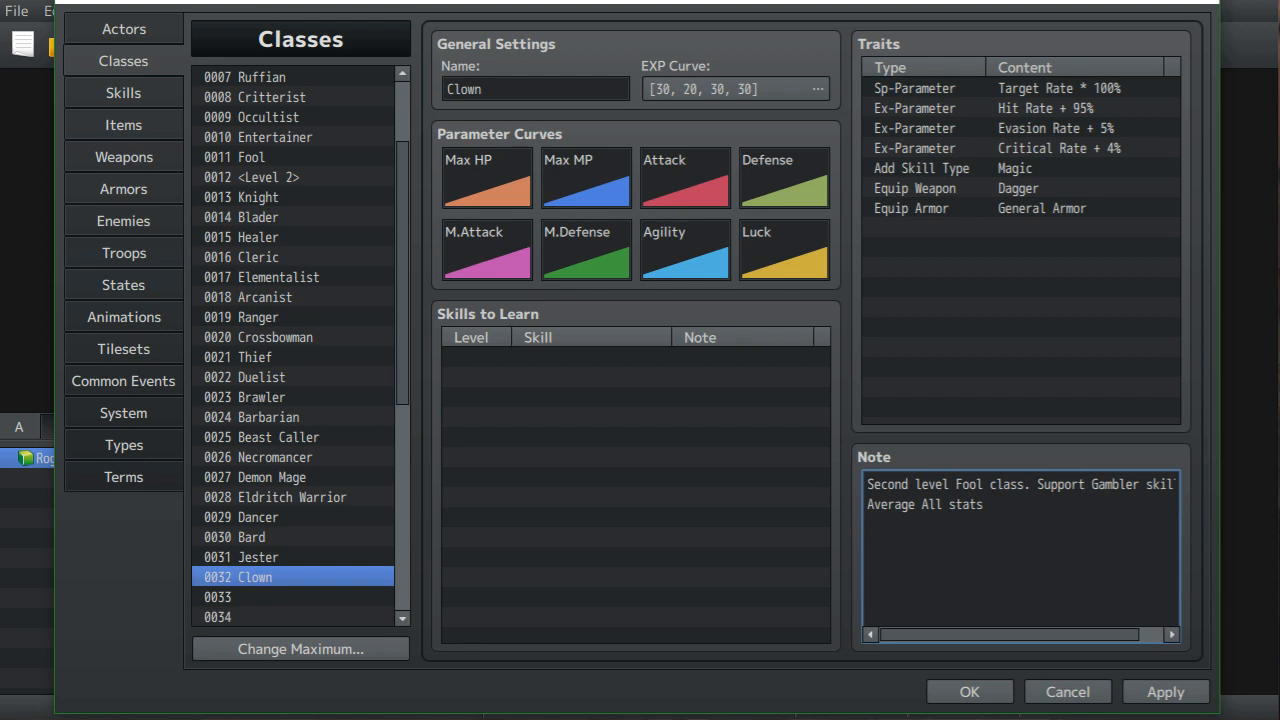
# - Insert a line break before "skills" in the Clown note
pyautogui.moveTo(1020, 635); pyautogui.dragTo(1044, 635)
pyautogui.click(1133, 485)
pyautogui.press('Return')
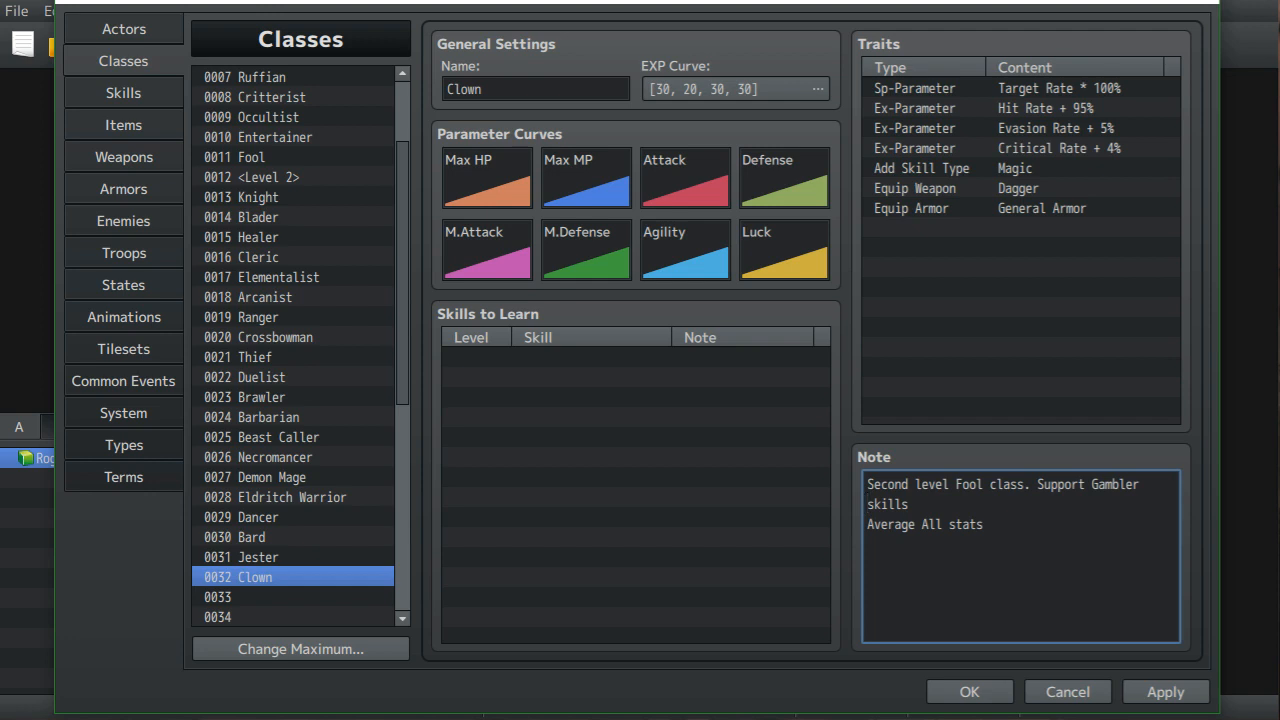
# - Insert a line break before "skills" in the Jester note and compare it with the Clown note
pyautogui.click(258, 557)
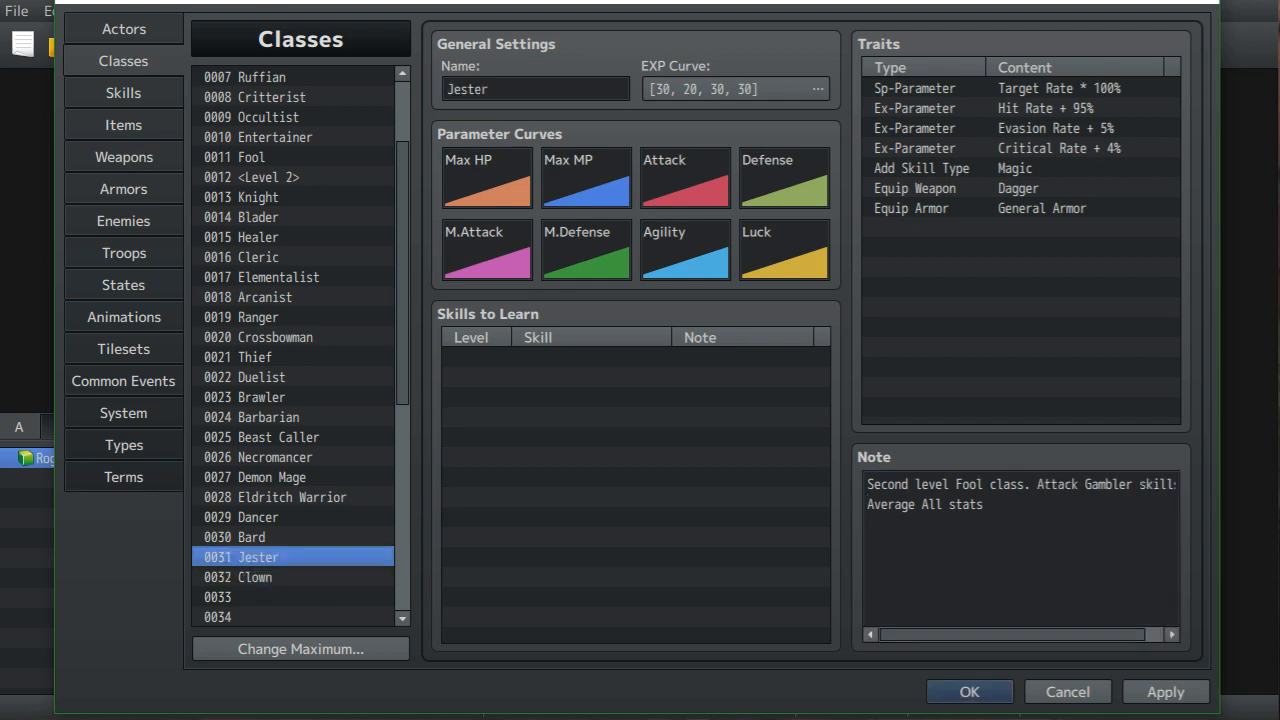
pyautogui.click(1138, 486)
pyautogui.click(1138, 486)
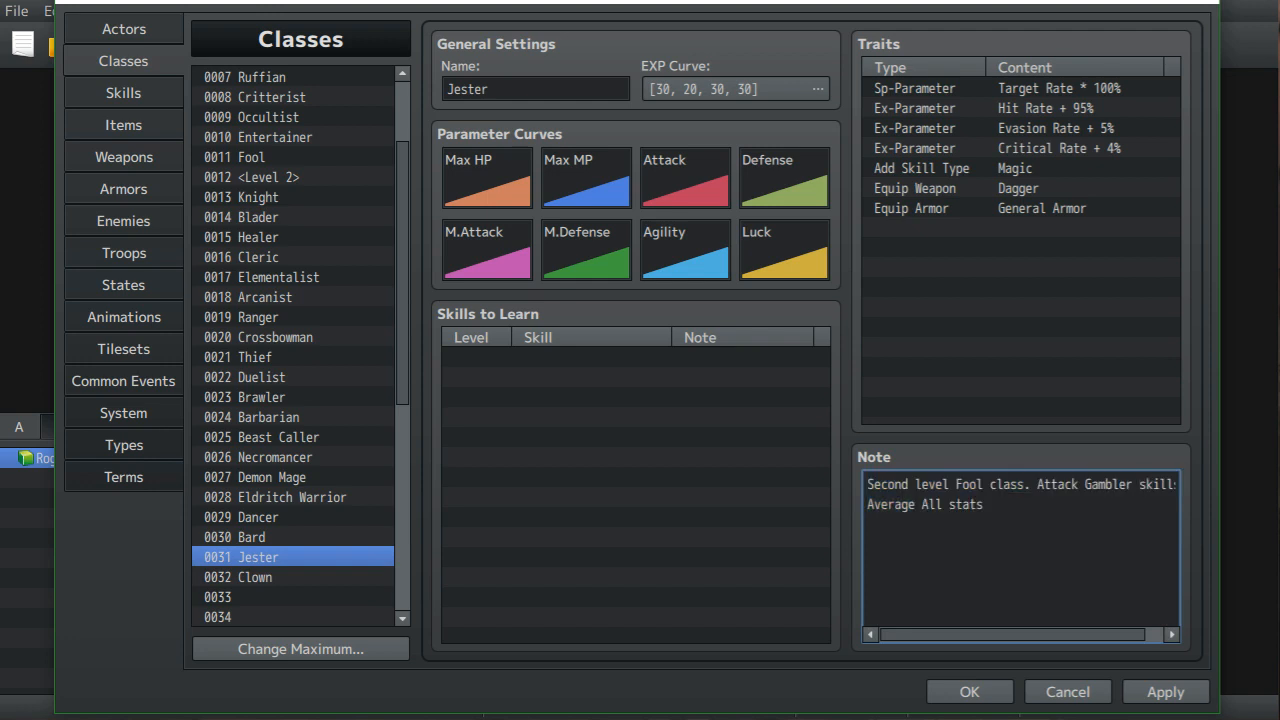
pyautogui.press('Return')
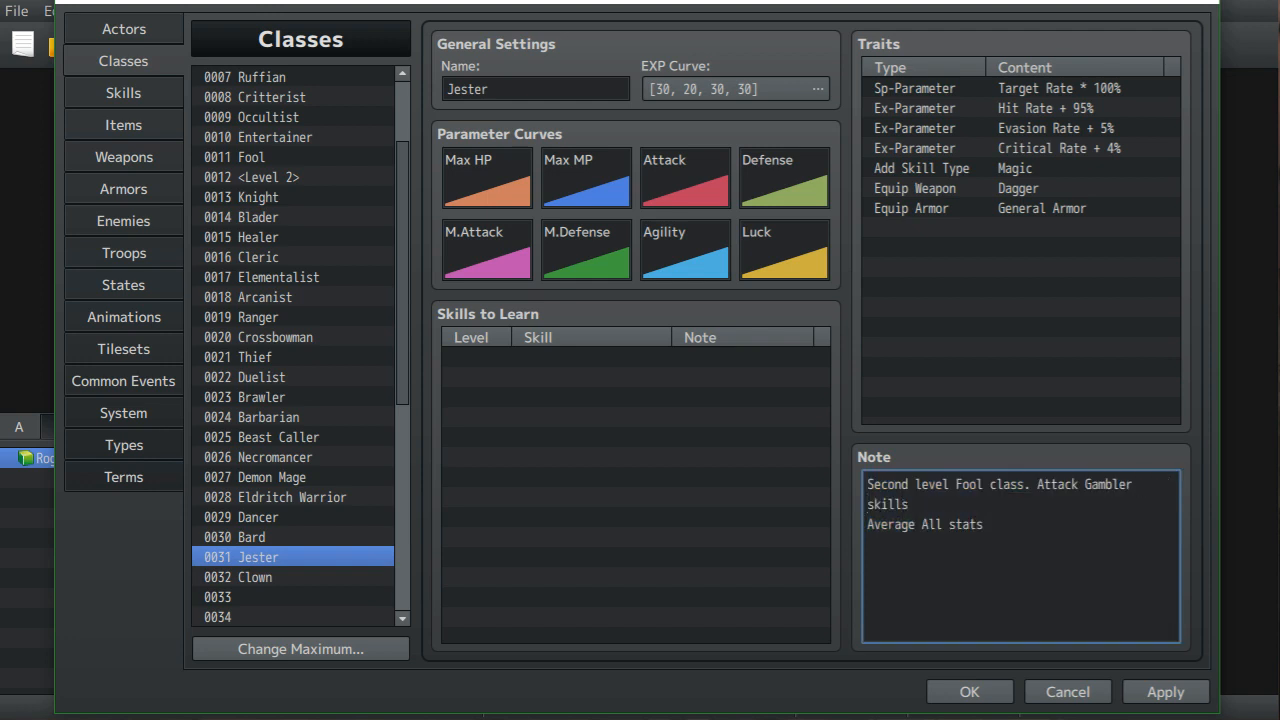
pyautogui.click(255, 577)
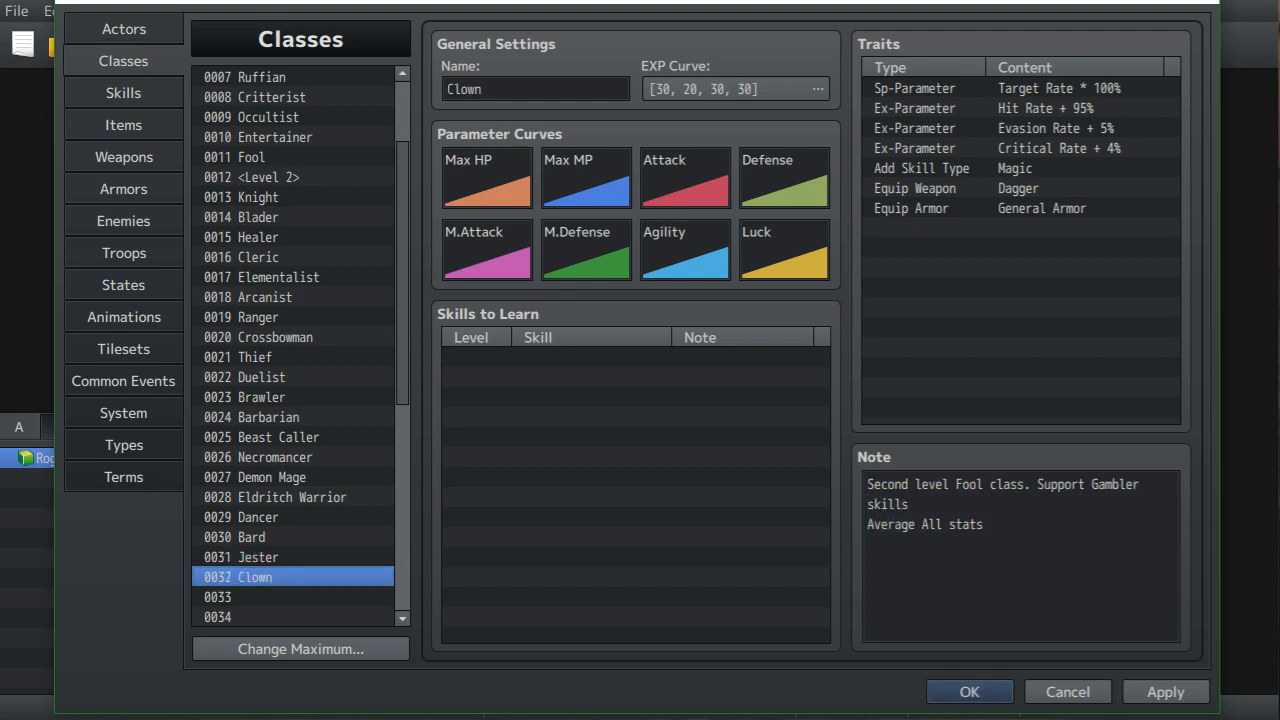
pyautogui.click(258, 557)
pyautogui.click(256, 577)
# - Name class 0033 "<Level 3>" as the heading entry after the Clown class
pyautogui.scroll(-7, 300, 346)
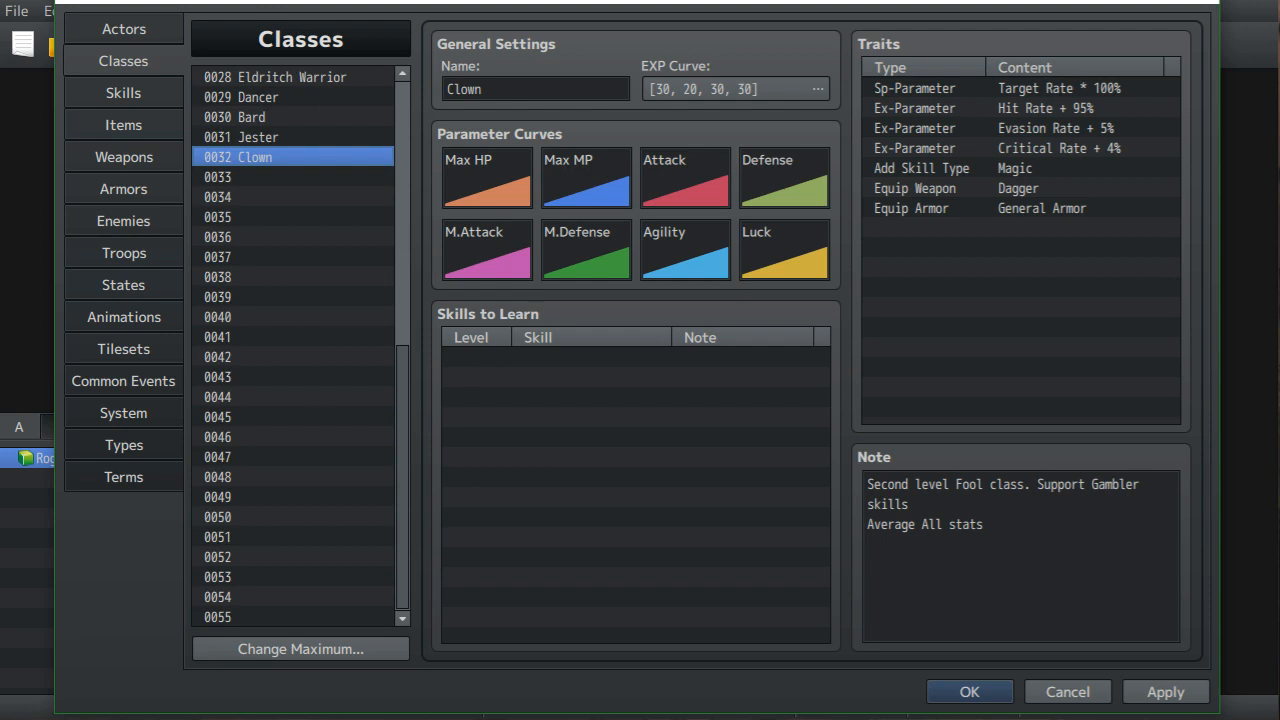
pyautogui.click(293, 177)
pyautogui.click(536, 89)
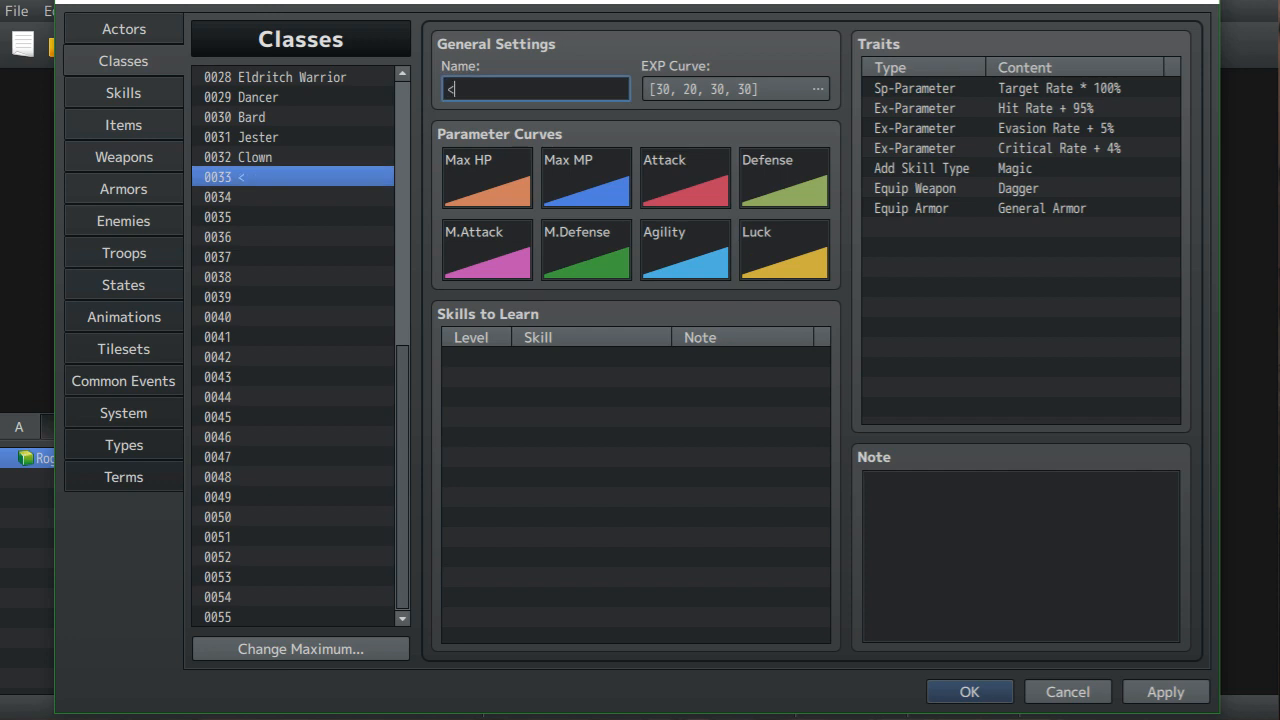
pyautogui.write('<Level 3>')
# - Name class 0034 "Great Knight"
pyautogui.scroll(7, 293, 347)
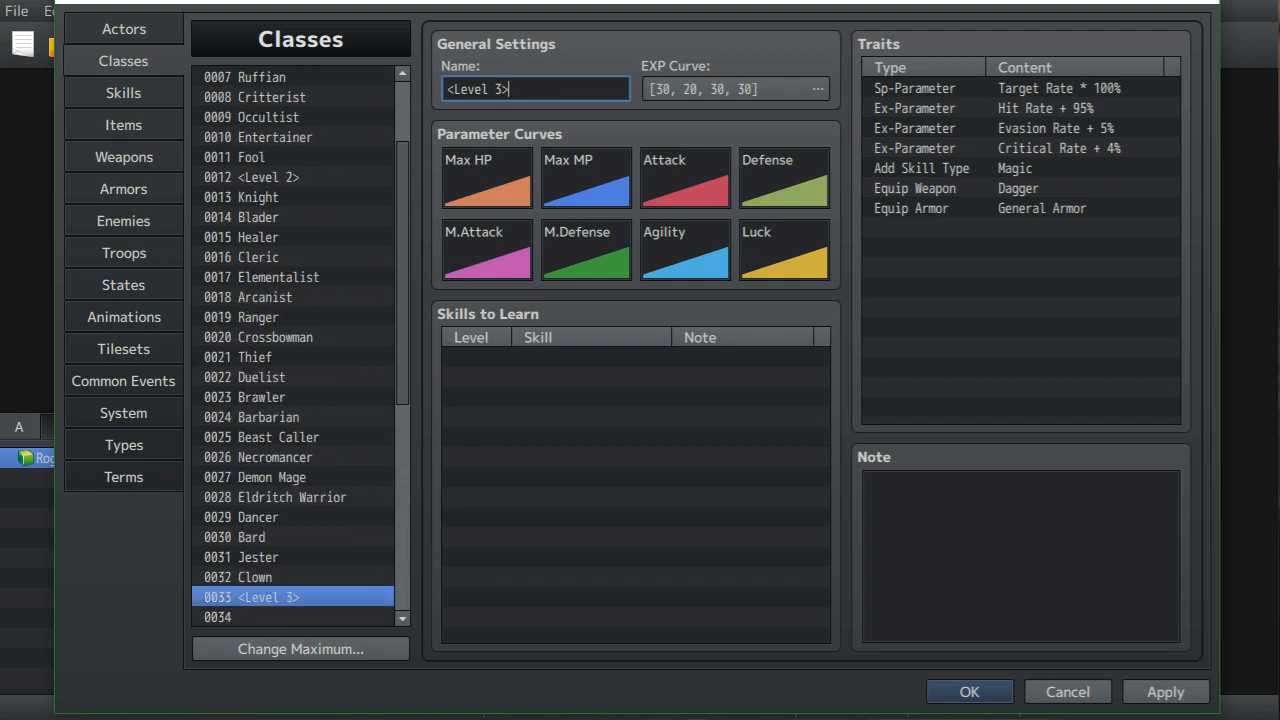
pyautogui.scroll(2, 293, 347)
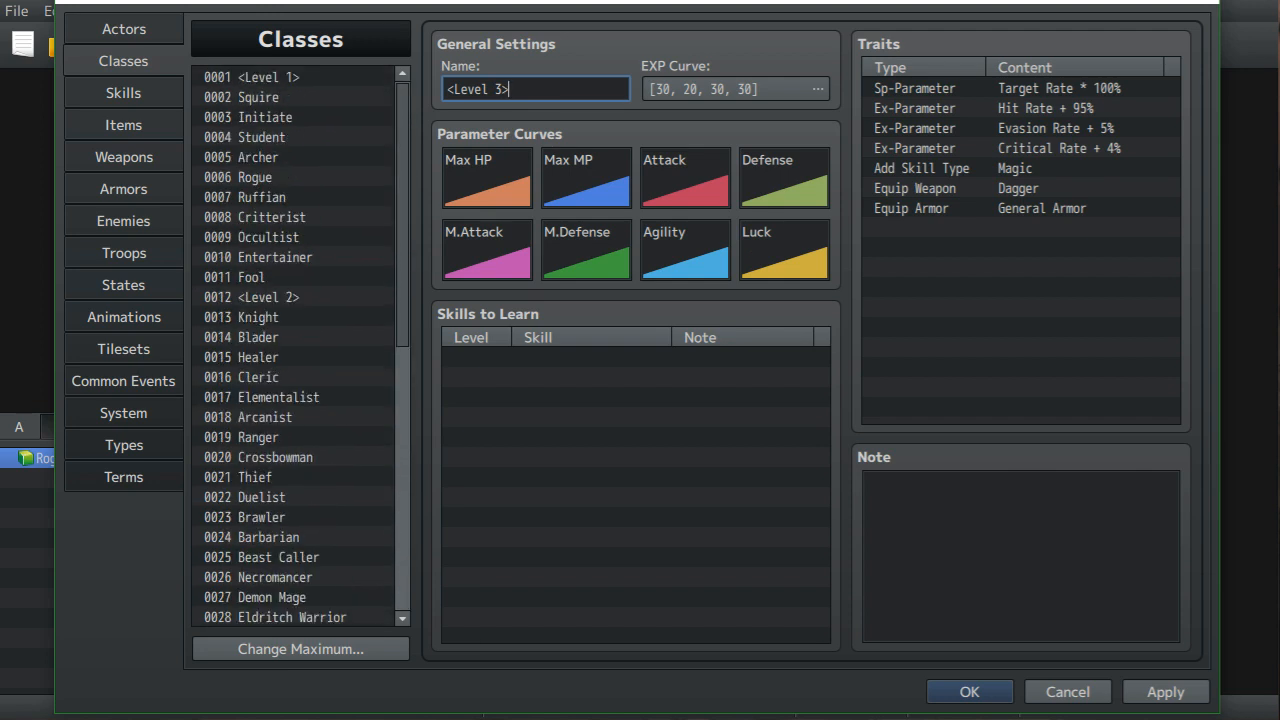
pyautogui.scroll(-3, 293, 347)
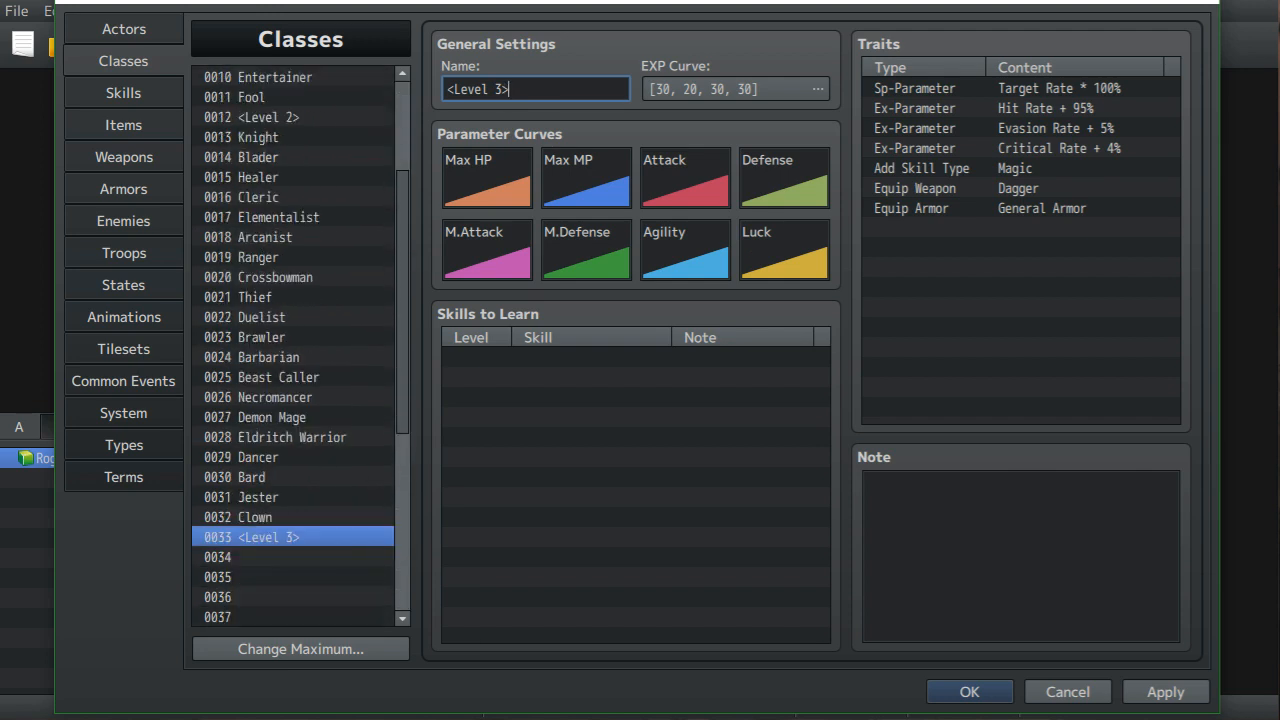
pyautogui.scroll(3, 293, 347)
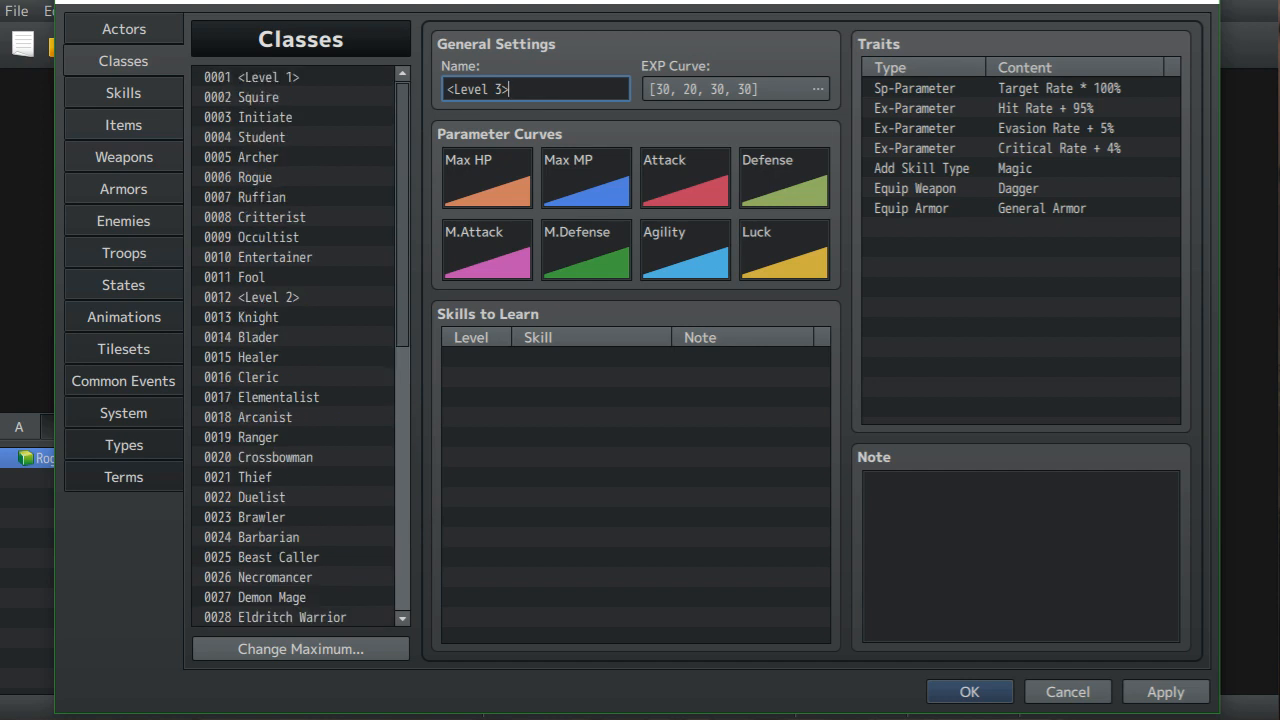
pyautogui.scroll(-9, 293, 347)
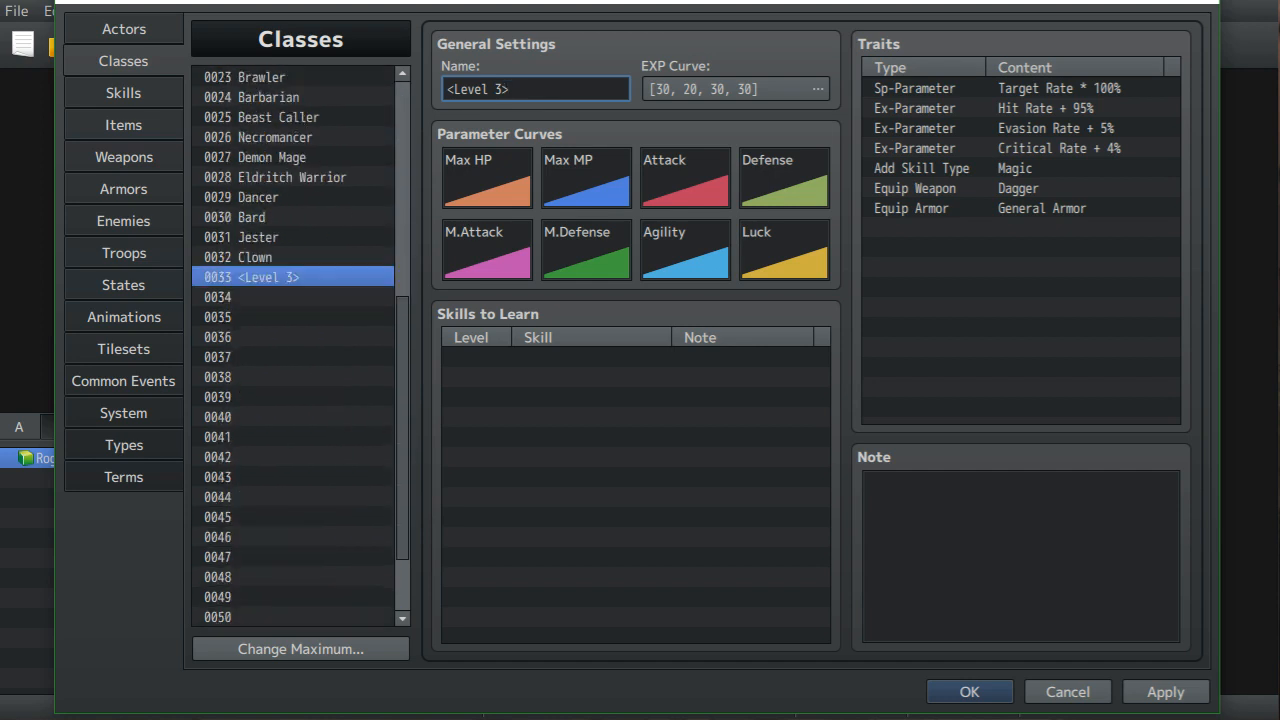
pyautogui.click(293, 197)
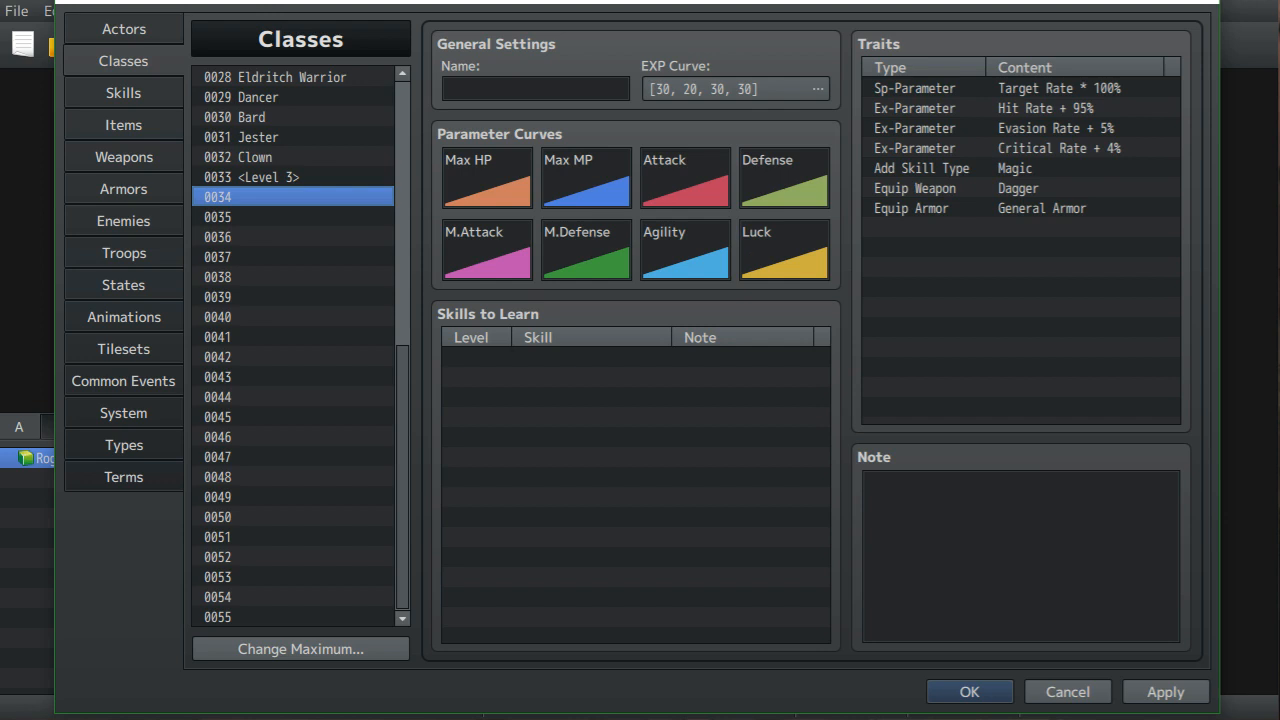
pyautogui.click(535, 89)
pyautogui.write('Gre')
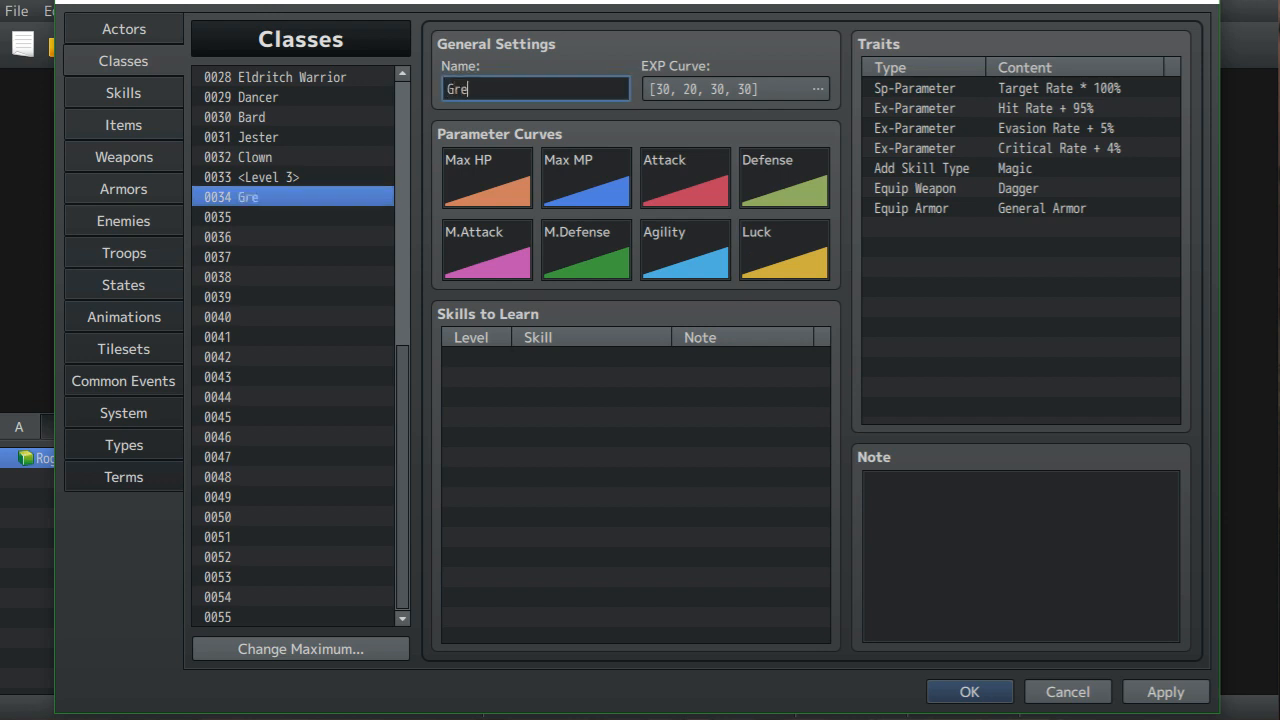
pyautogui.write('at Kni')
pyautogui.press('BackSpace')
pyautogui.write('night')
# - Copy the whole note of the Knight class into the note of the Great Knight class
pyautogui.scroll(7, 293, 345)
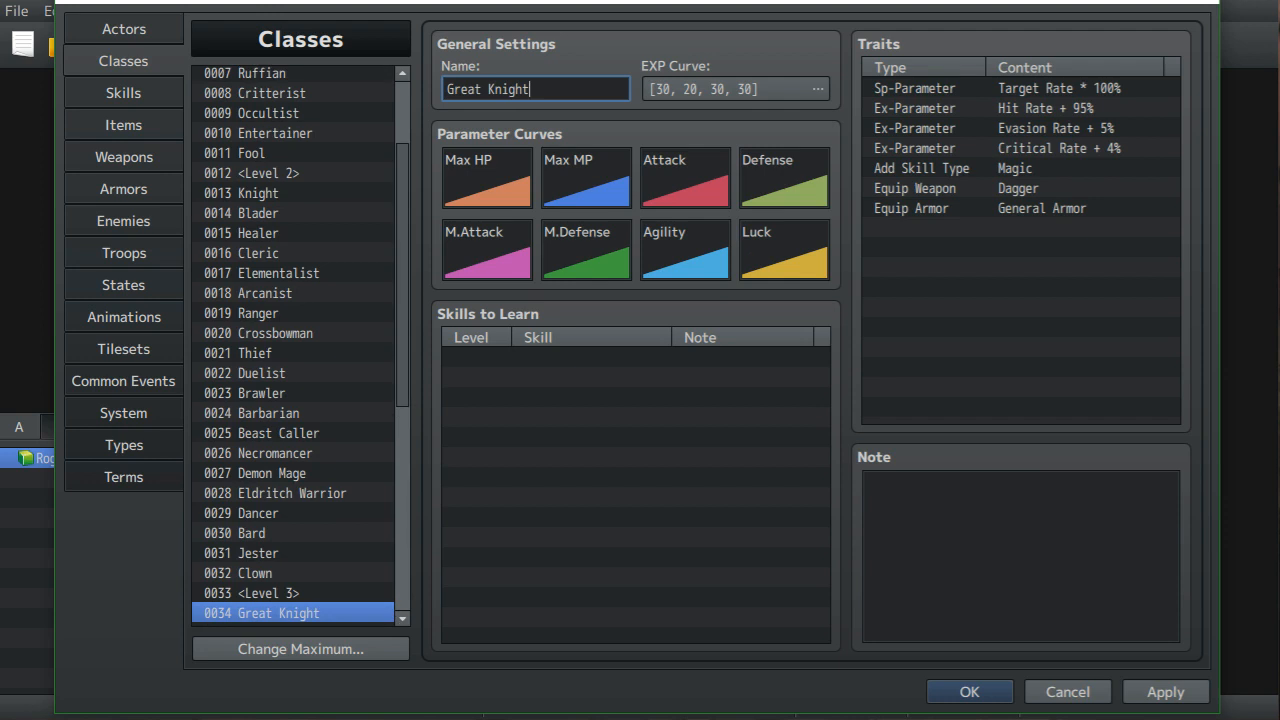
pyautogui.click(258, 193)
pyautogui.moveTo(868, 482); pyautogui.dragTo(976, 562)
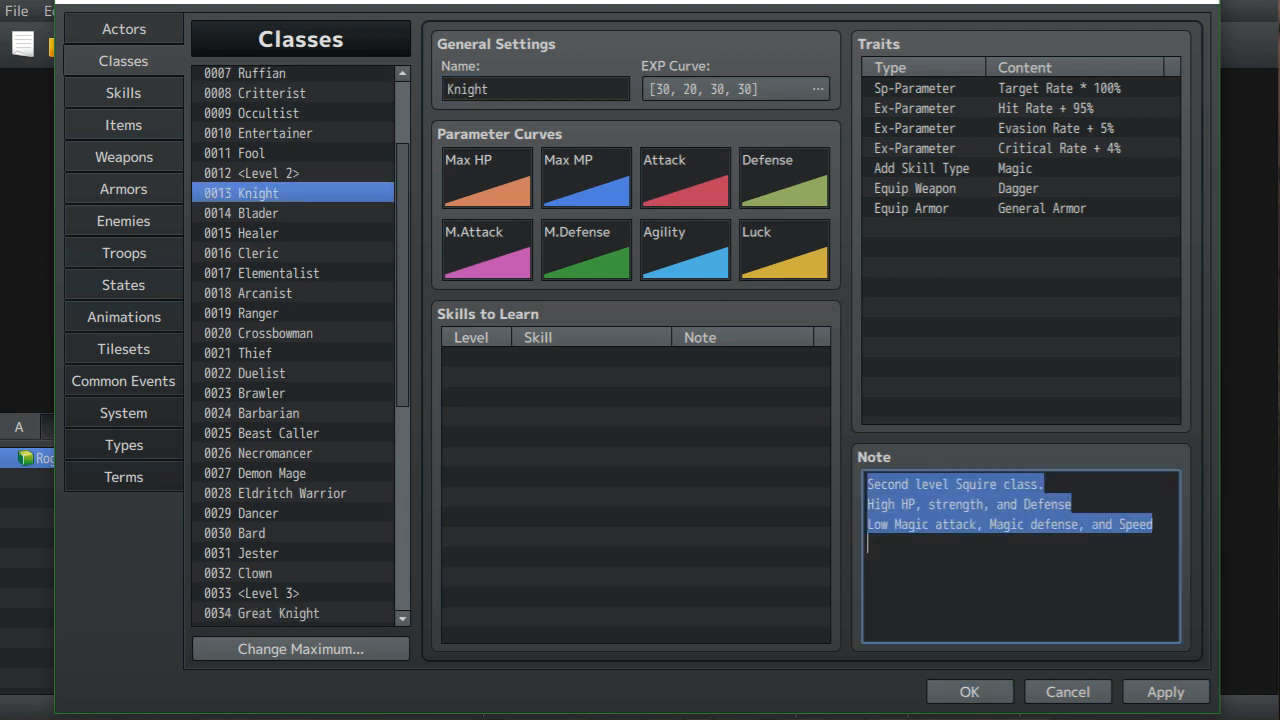
pyautogui.rightClick(974, 516)
pyautogui.click(1018, 553)
pyautogui.scroll(-2, 293, 345)
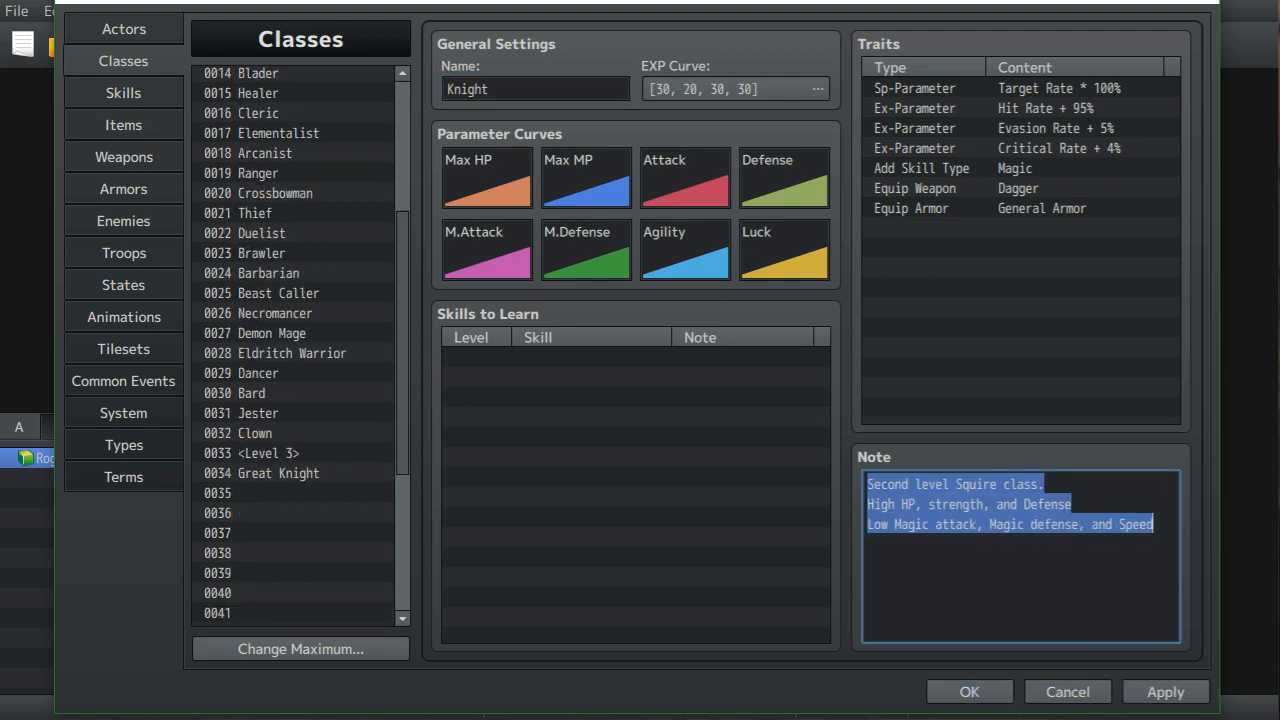
pyautogui.click(278, 473)
pyautogui.rightClick(898, 521)
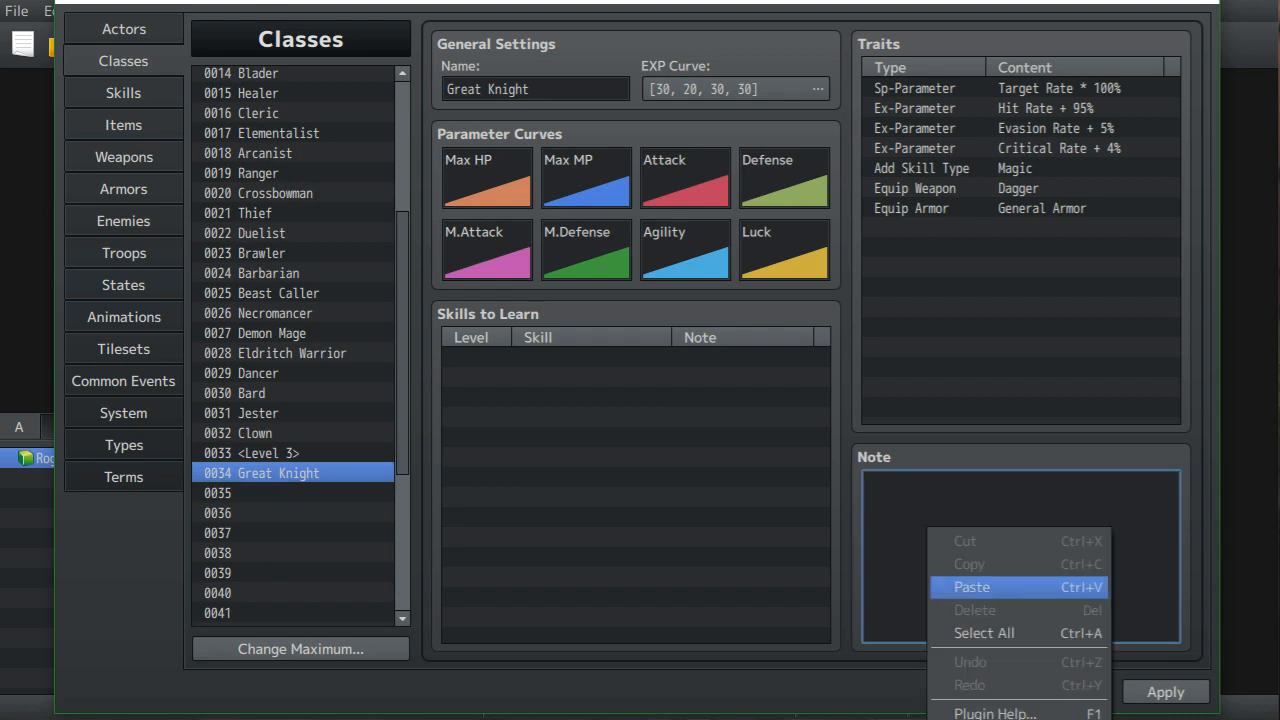
pyautogui.click(940, 588)
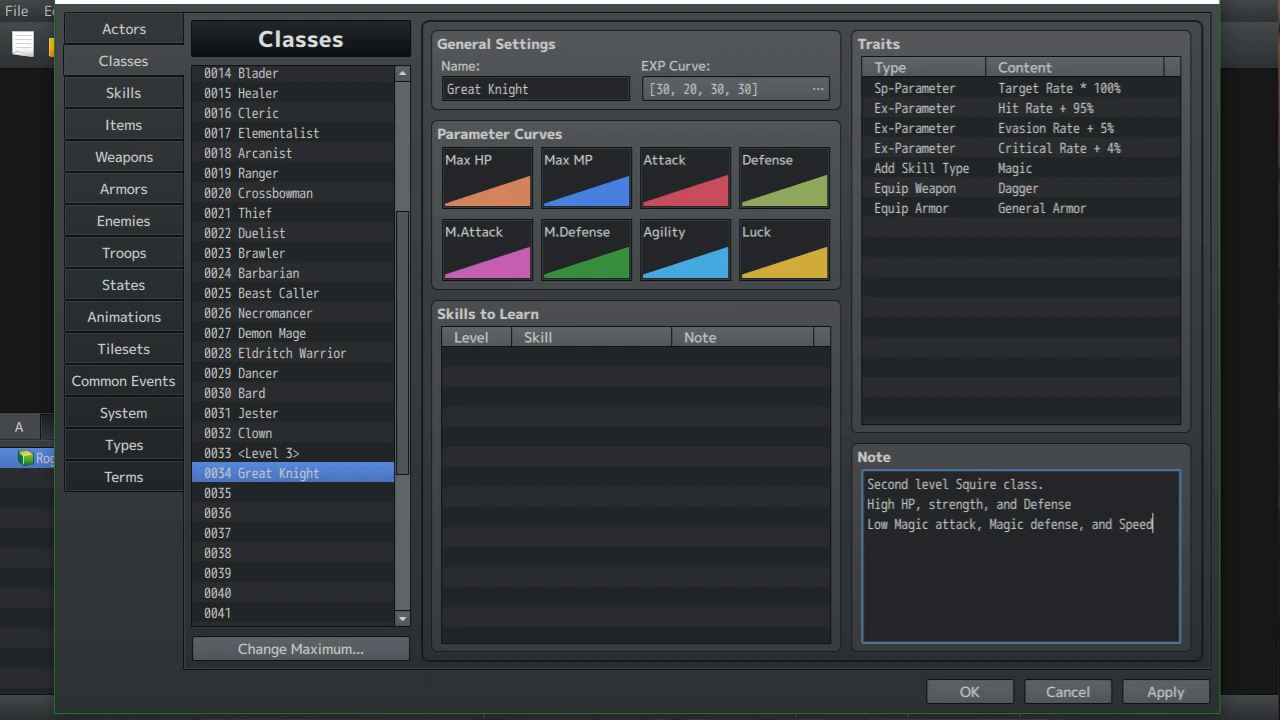
# - Replace "Second" with "Third" in the Great Knight note so its first line reads "Third level Squire class."
pyautogui.scroll(1, 294, 340)
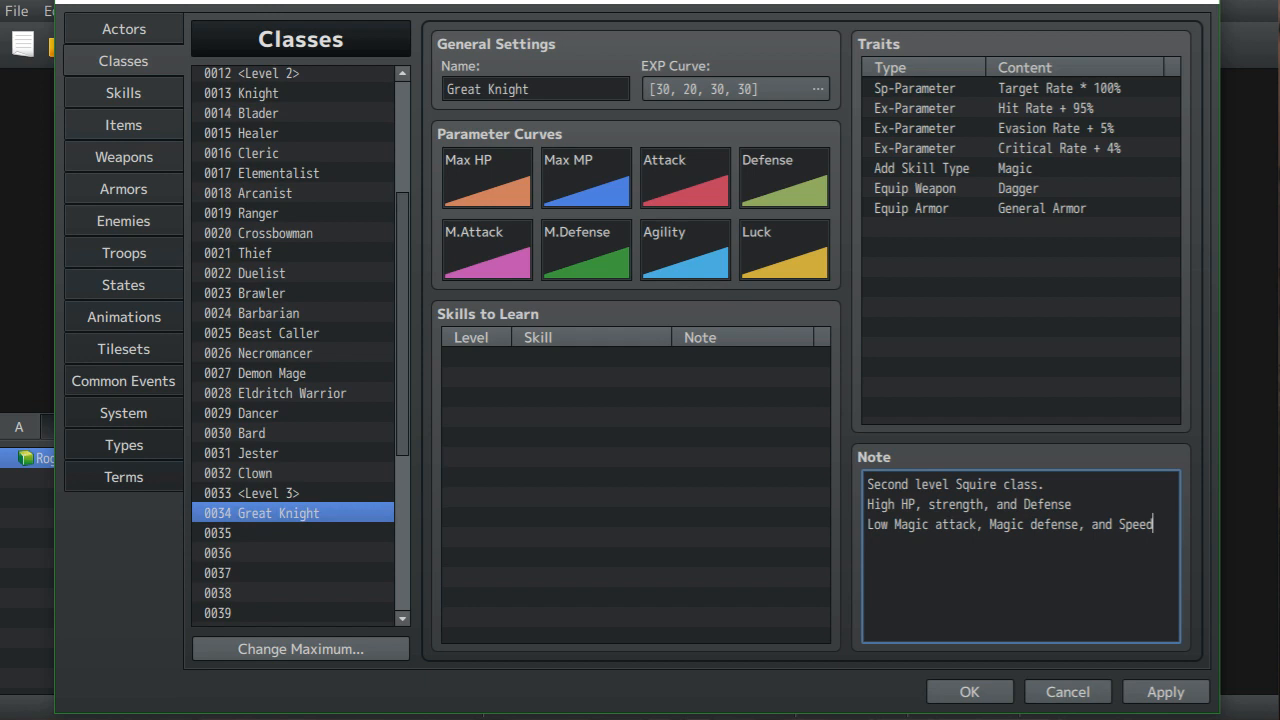
pyautogui.scroll(-3, 294, 340)
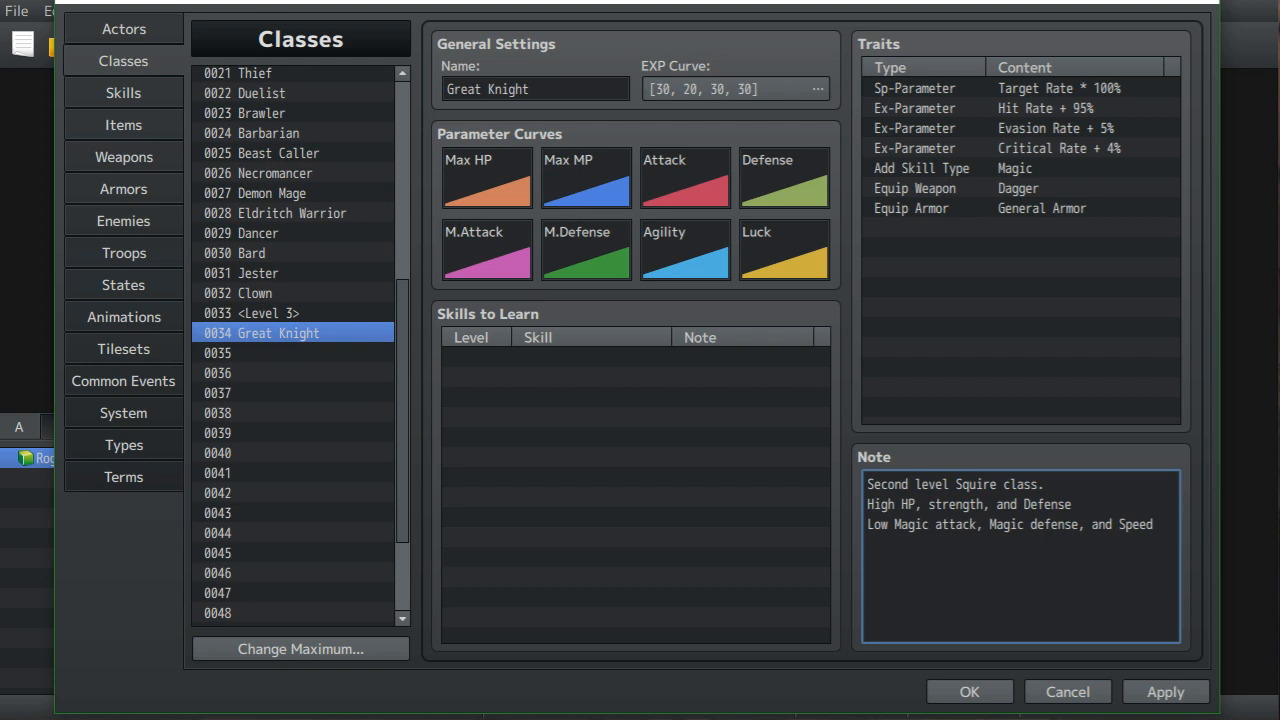
pyautogui.press('BackSpace')
pyautogui.press('BackSpace')
pyautogui.press('BackSpace')
pyautogui.press('BackSpace')
pyautogui.press('BackSpace')
pyautogui.press('BackSpace')
pyautogui.write('Third')
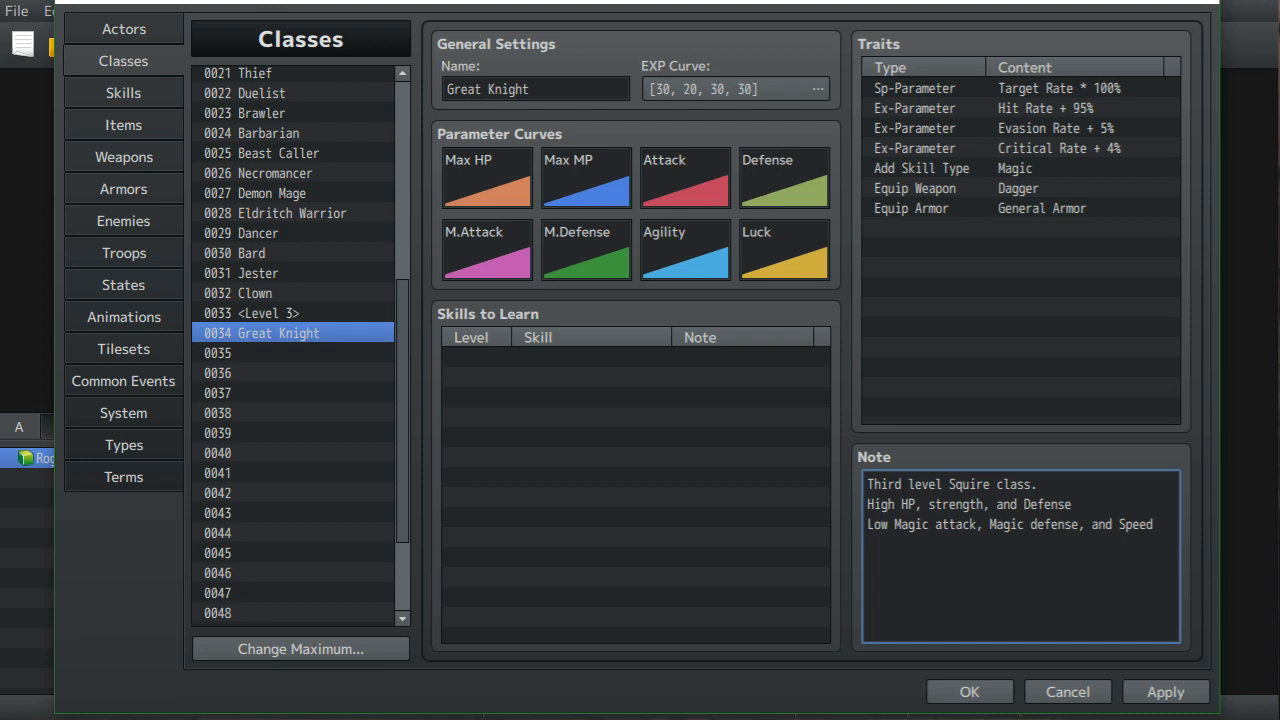
# - Name class 0035 "Blade Master"
pyautogui.scroll(3, 300, 340)
pyautogui.scroll(3, 300, 340)
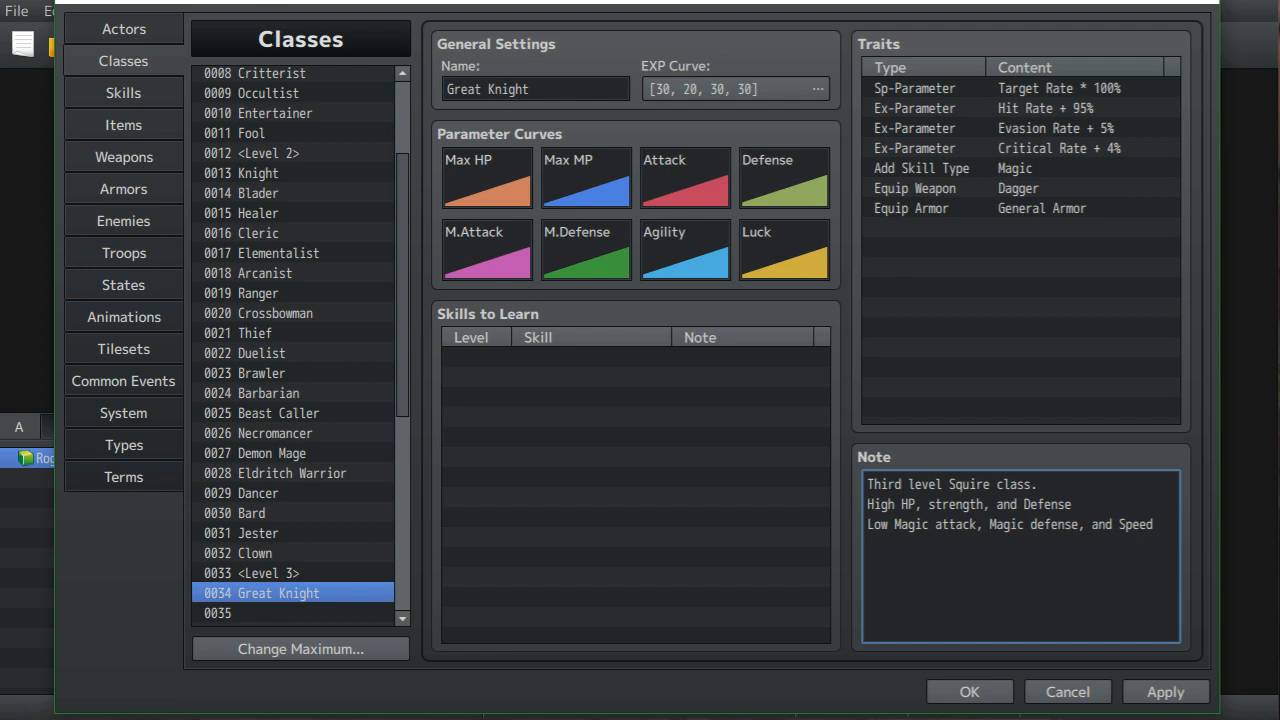
pyautogui.scroll(-2, 294, 343)
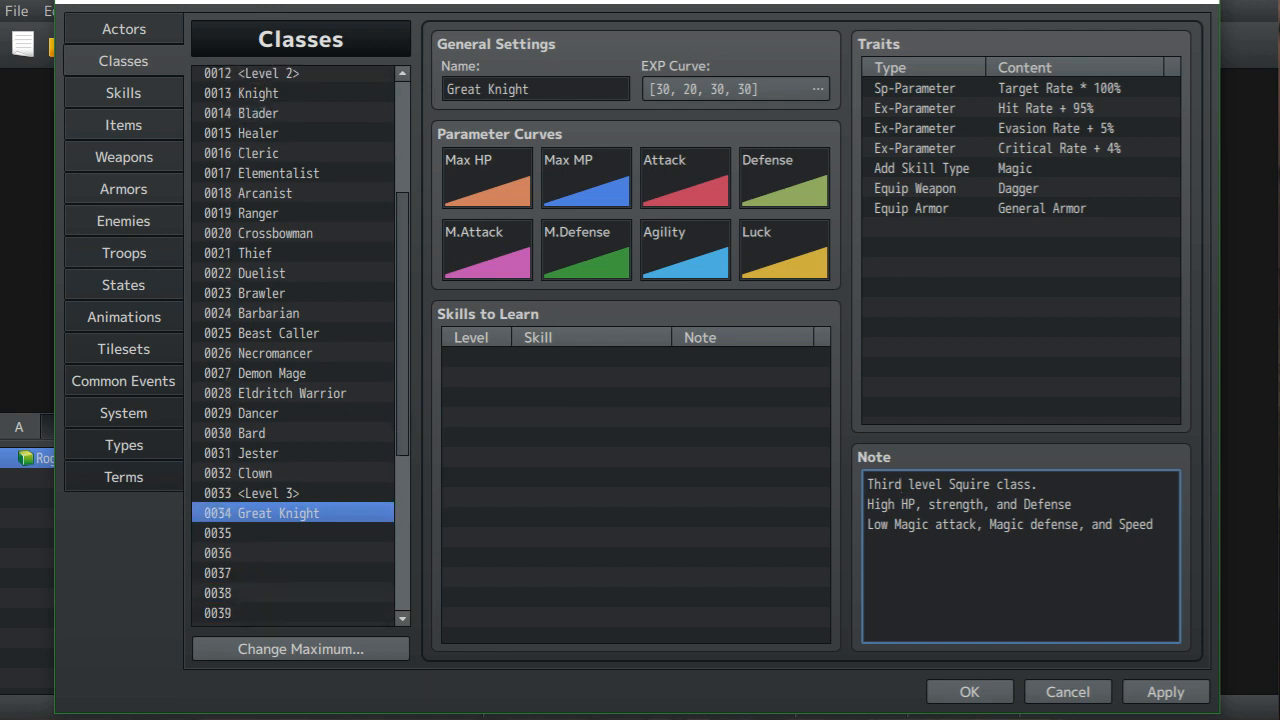
pyautogui.scroll(1, 294, 343)
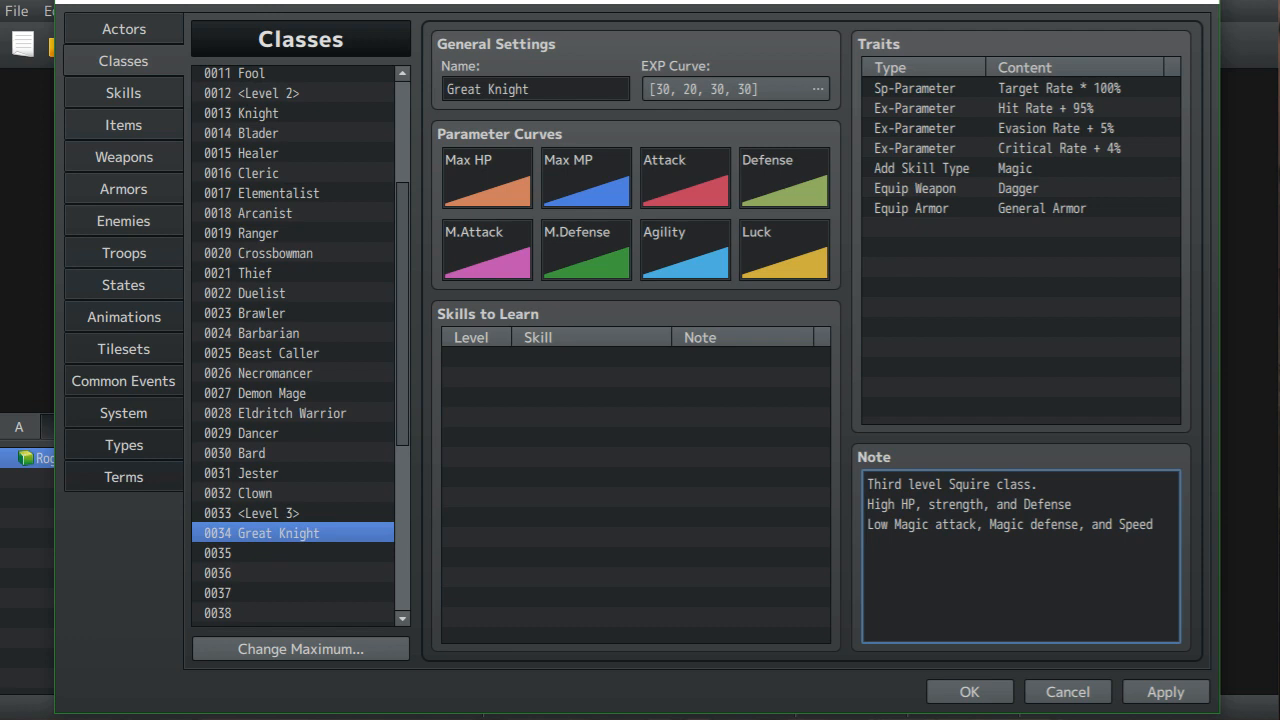
pyautogui.click(293, 553)
pyautogui.click(535, 89)
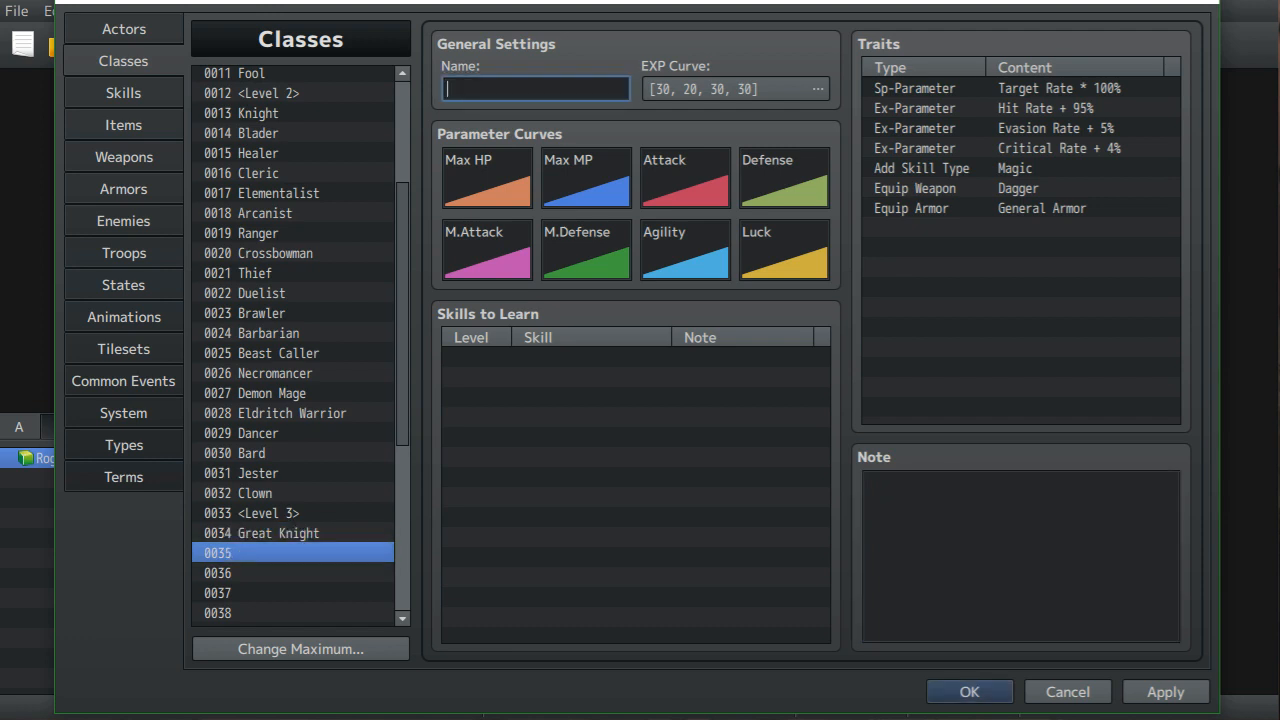
pyautogui.write('Blade Master')
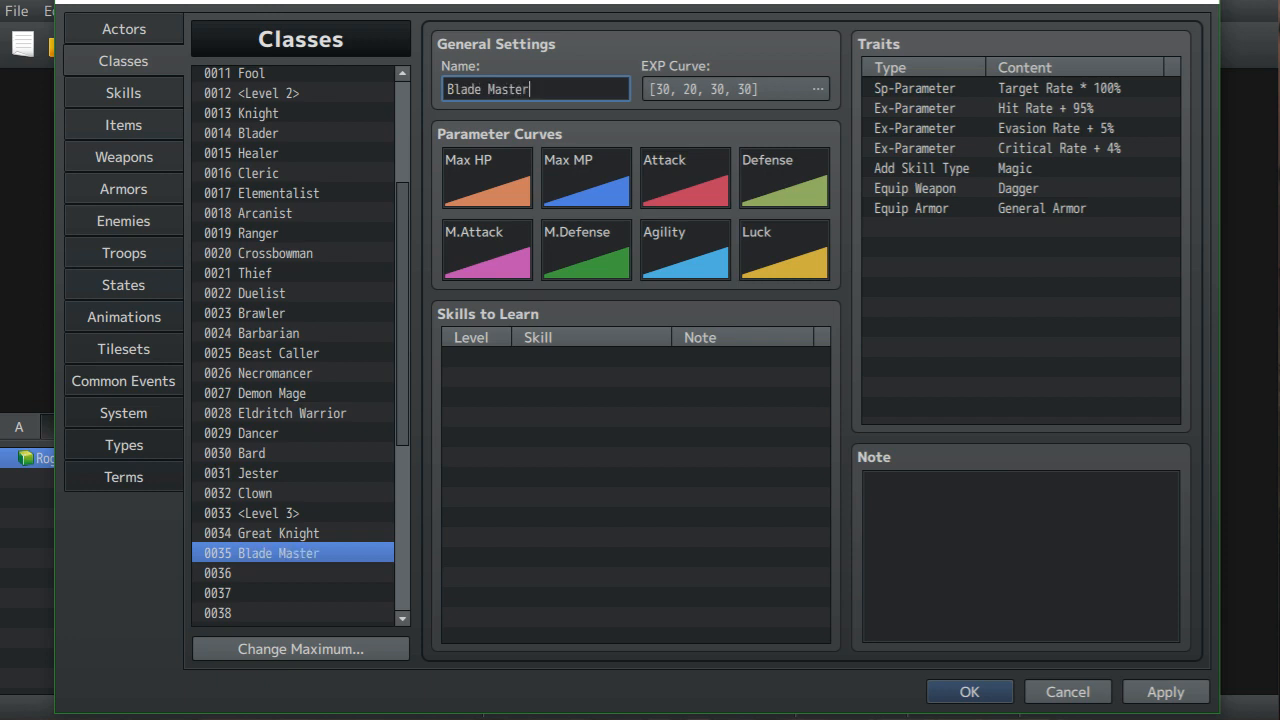
# - Copy the whole note of the Blader class into the note of the Blade Master class
pyautogui.moveTo(403, 314); pyautogui.dragTo(403, 278)
pyautogui.click(258, 207)
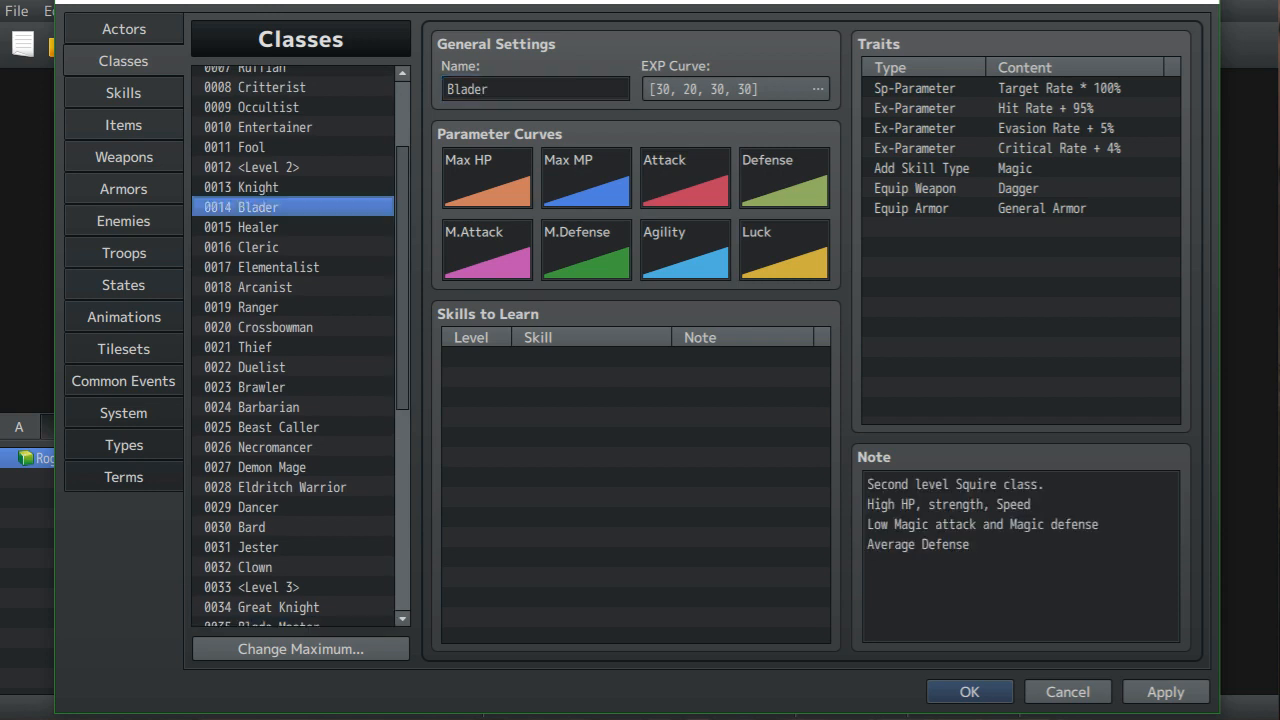
pyautogui.click(1020, 570)
pyautogui.hotkey('ctrl', 'a')
pyautogui.rightClick(942, 494)
pyautogui.click(990, 531)
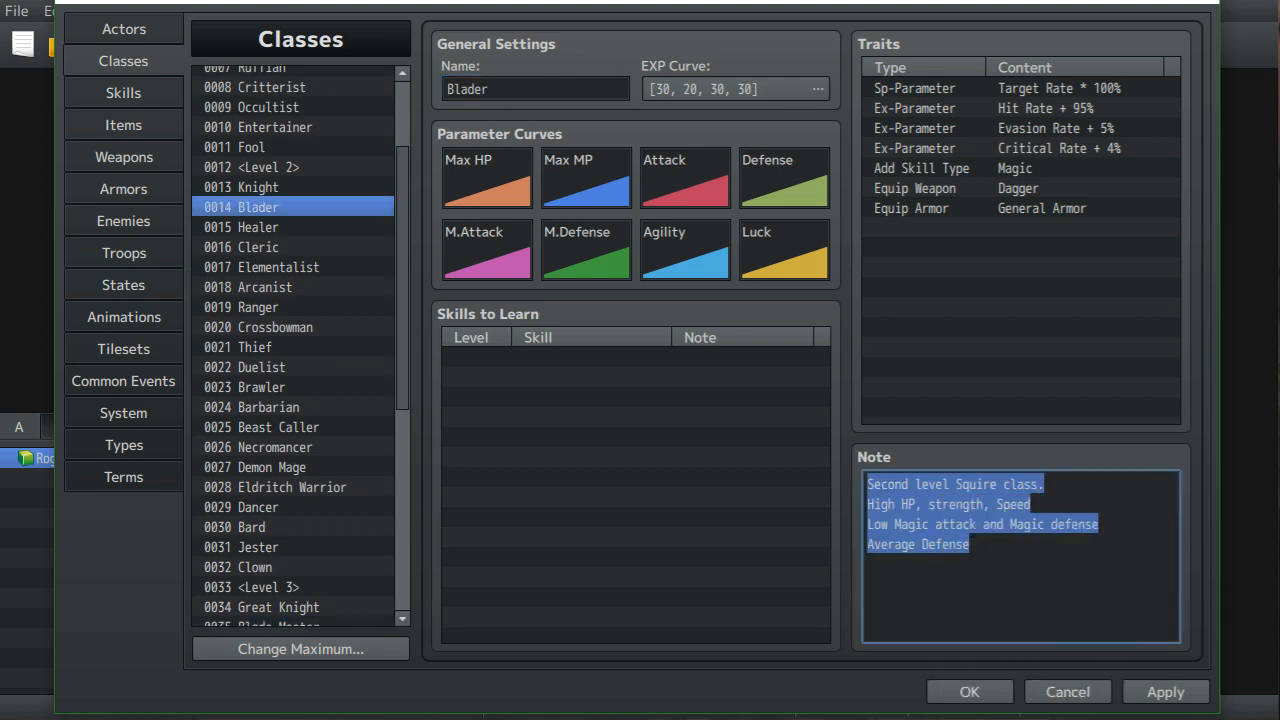
pyautogui.scroll(-2, 293, 340)
pyautogui.click(293, 487)
pyautogui.click(270, 467)
pyautogui.click(1020, 560)
pyautogui.rightClick(898, 535)
pyautogui.click(935, 594)
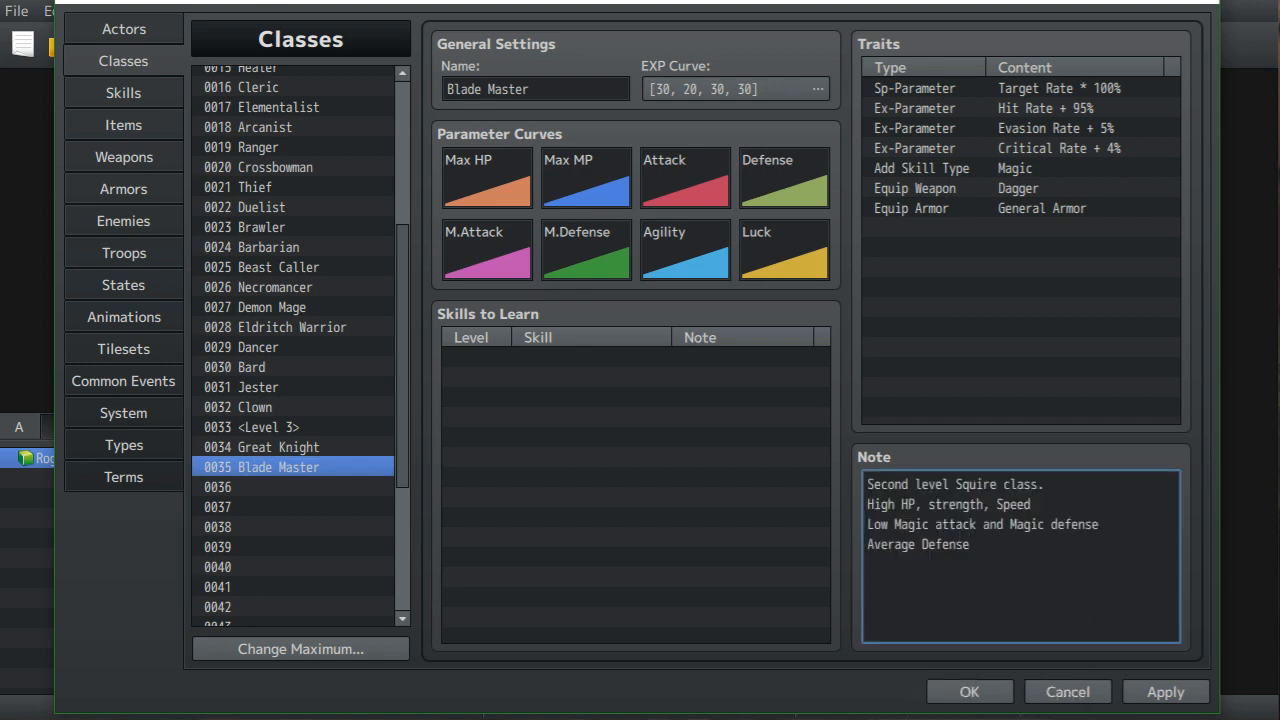
# - Replace "Second" with "Third" in the first line of the Blade Master note
pyautogui.press('BackSpace')
pyautogui.press('BackSpace')
pyautogui.press('BackSpace')
pyautogui.press('BackSpace')
pyautogui.press('BackSpace')
pyautogui.press('BackSpace')
pyautogui.write('Third')
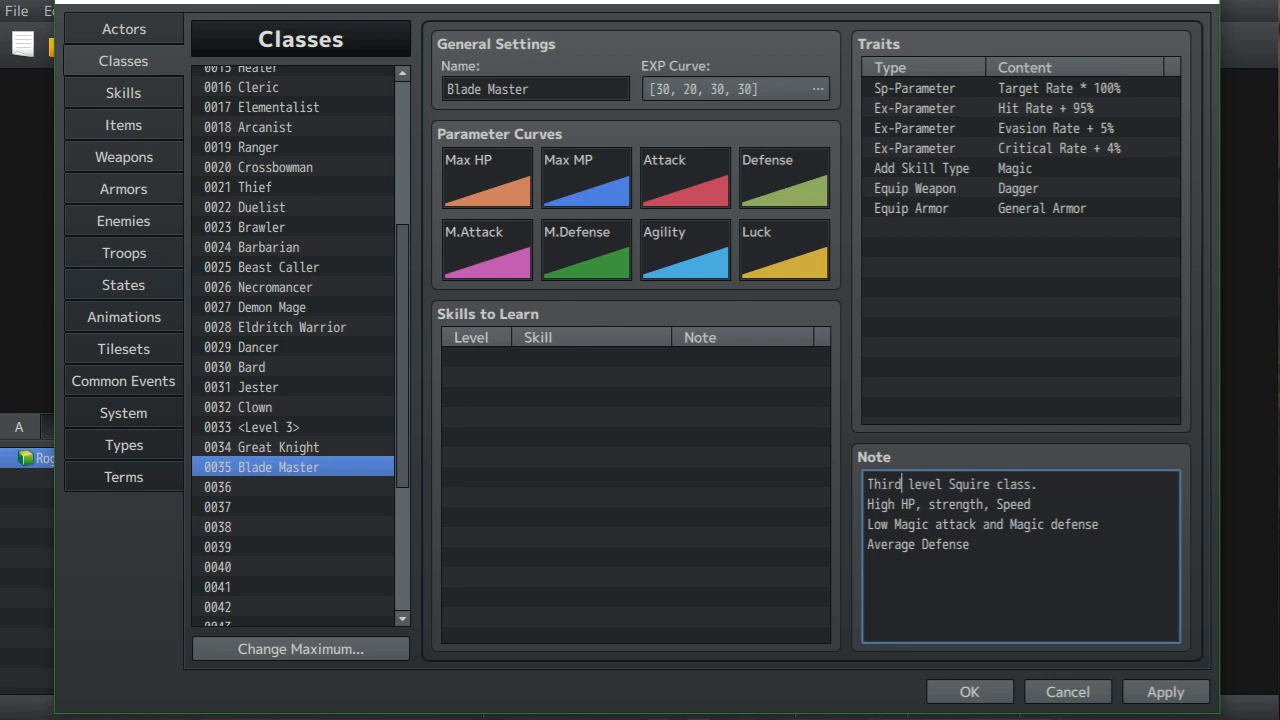
# - Name class 0036 "Angel"
pyautogui.click(290, 487)
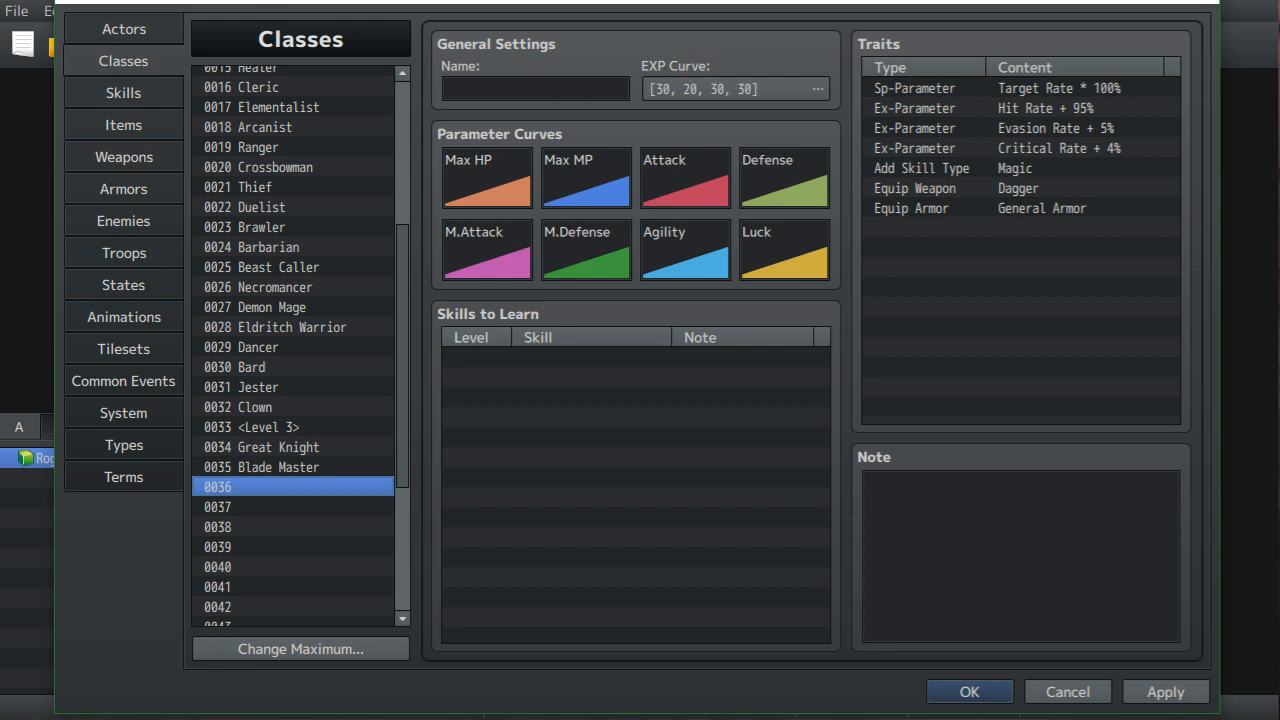
pyautogui.scroll(2, 300, 345)
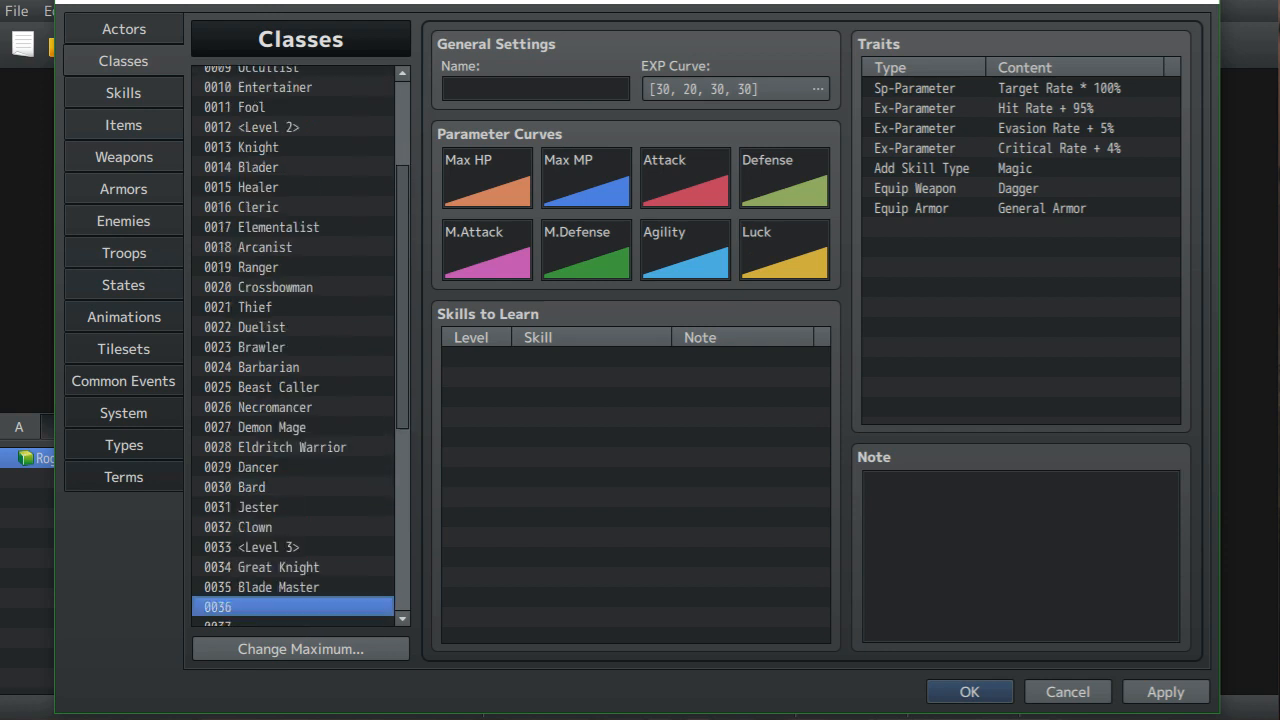
pyautogui.scroll(-1, 300, 345)
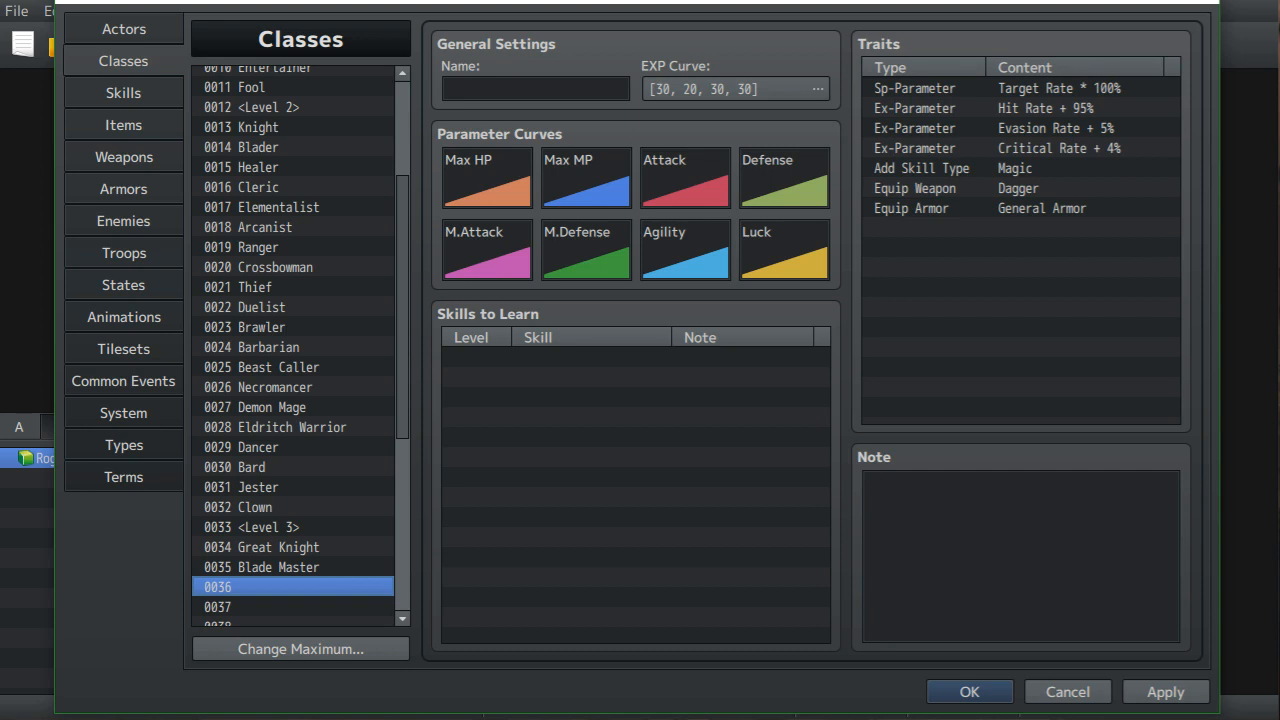
pyautogui.scroll(-2, 300, 345)
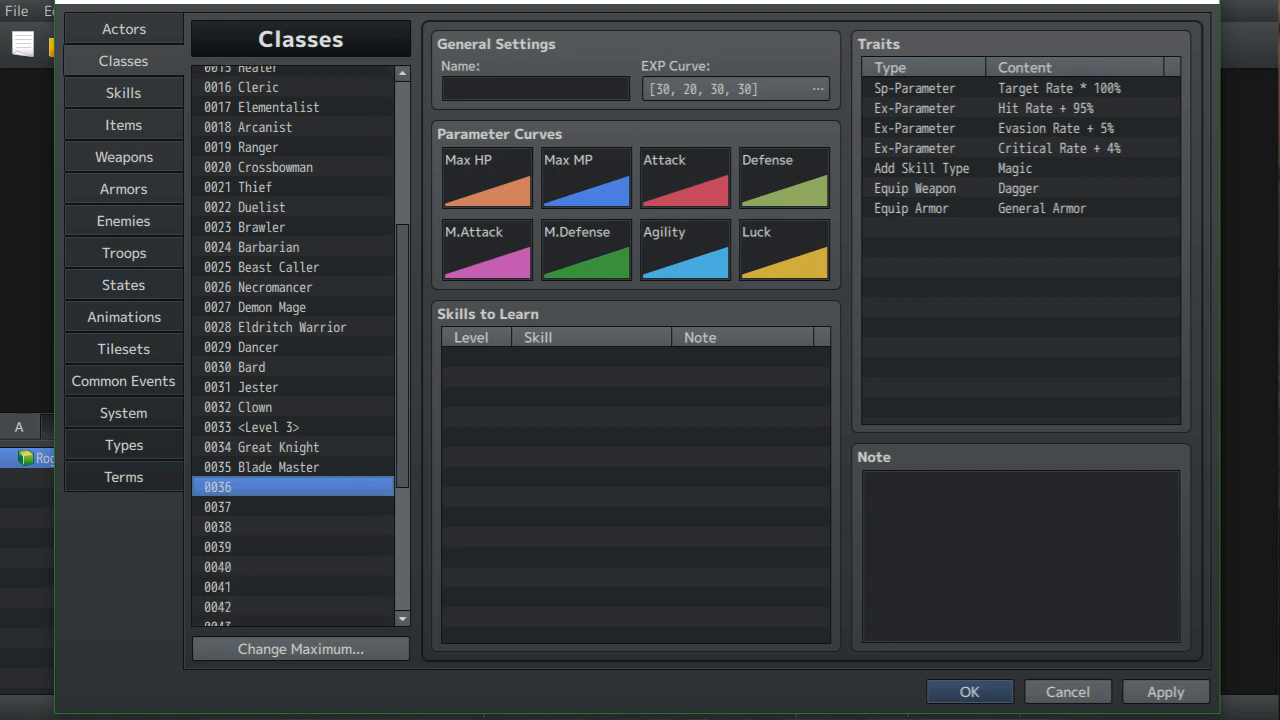
pyautogui.click(536, 89)
pyautogui.write('Angel')
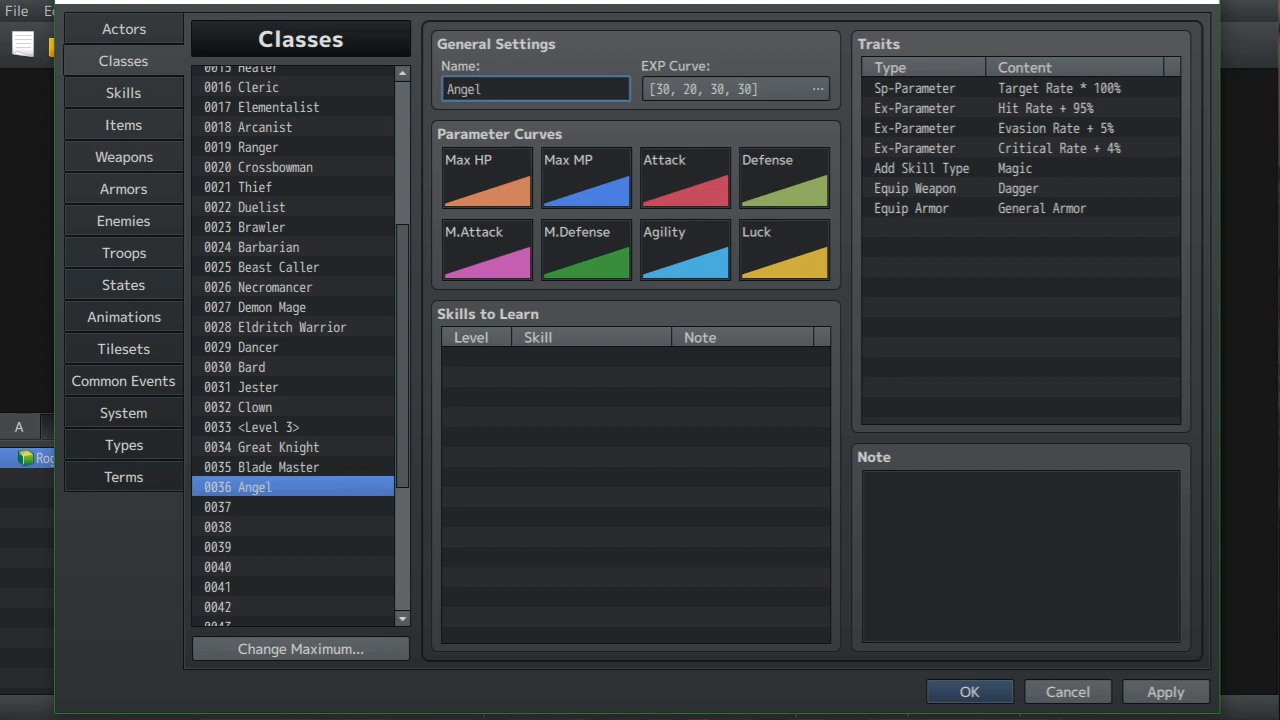
# - Copy the whole note of the Healer class into the note of the Angel class
pyautogui.scroll(3, 293, 347)
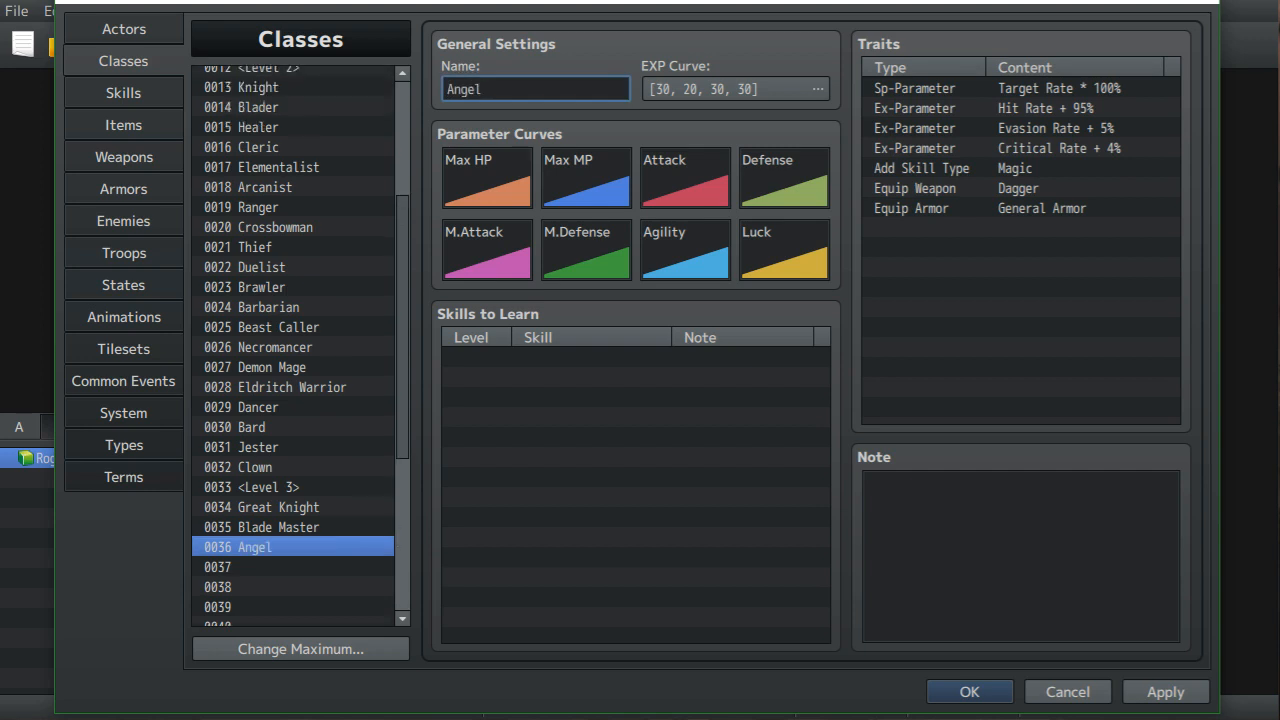
pyautogui.click(258, 127)
pyautogui.moveTo(867, 484); pyautogui.dragTo(1058, 544)
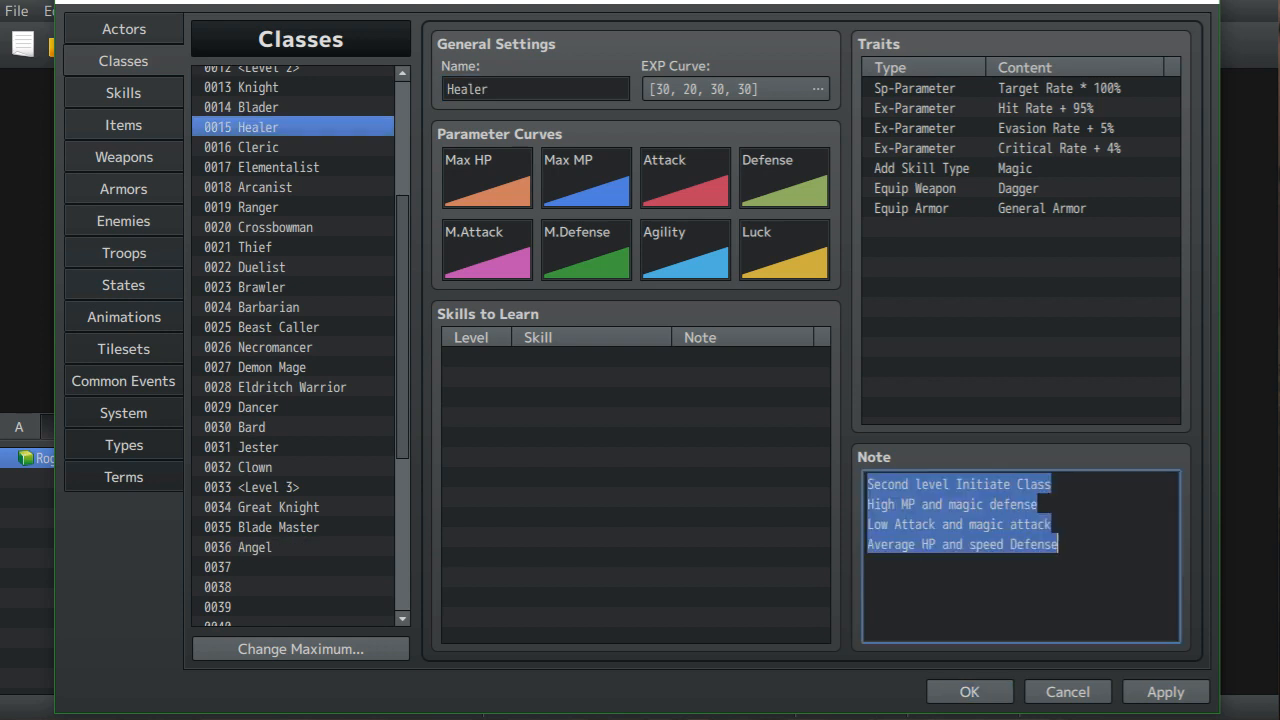
pyautogui.rightClick(958, 499)
pyautogui.click(1000, 536)
pyautogui.click(256, 547)
pyautogui.click(958, 530)
pyautogui.rightClick(958, 530)
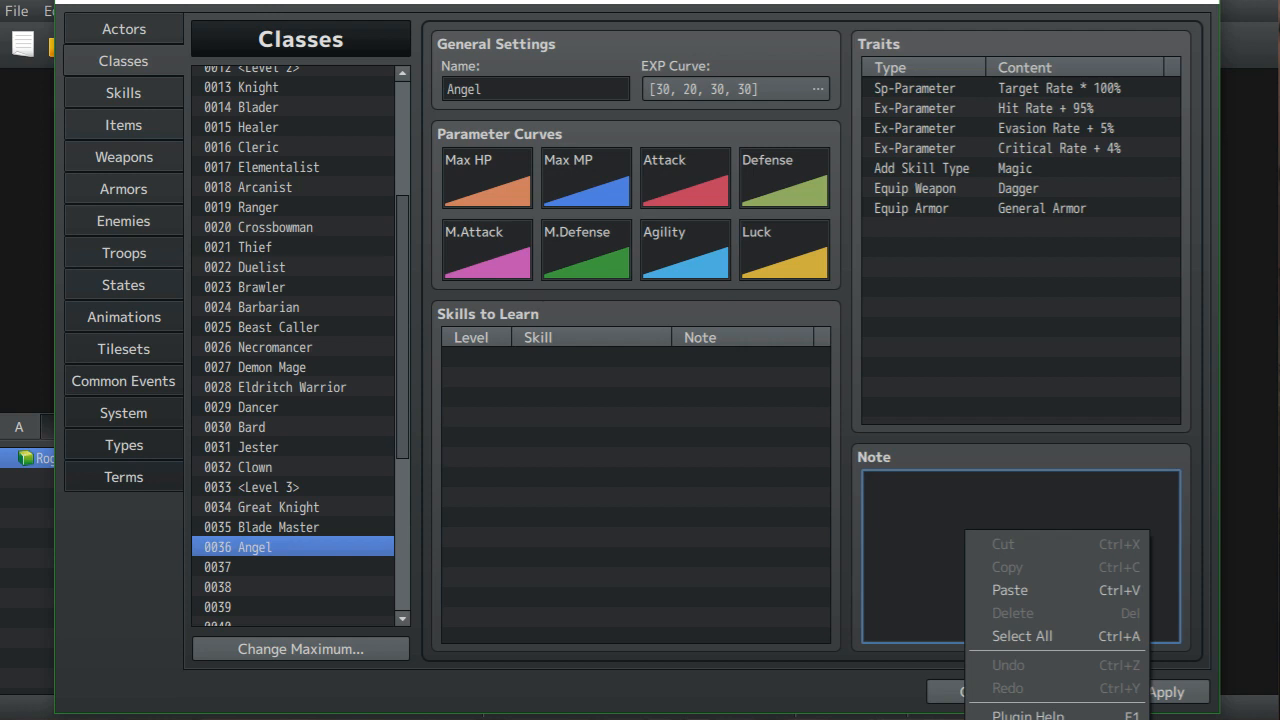
pyautogui.click(985, 590)
# - Replace "Second" with "Third" in the Angel note so its first line reads "Third level Initiate Class"
pyautogui.moveTo(921, 504); pyautogui.dragTo(921, 524)
pyautogui.click(909, 484)
pyautogui.press('BackSpace')
pyautogui.press('BackSpace')
pyautogui.press('BackSpace')
pyautogui.press('BackSpace')
pyautogui.press('BackSpace')
pyautogui.press('BackSpace')
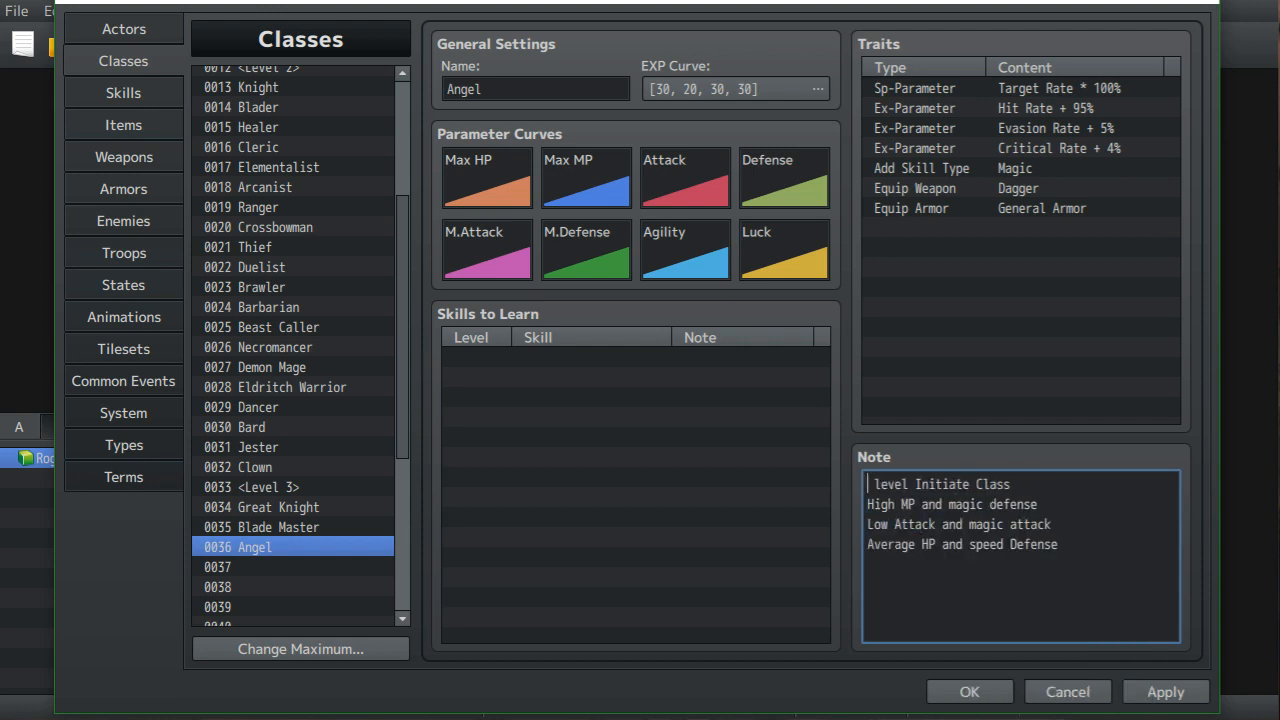
pyautogui.write('Third')
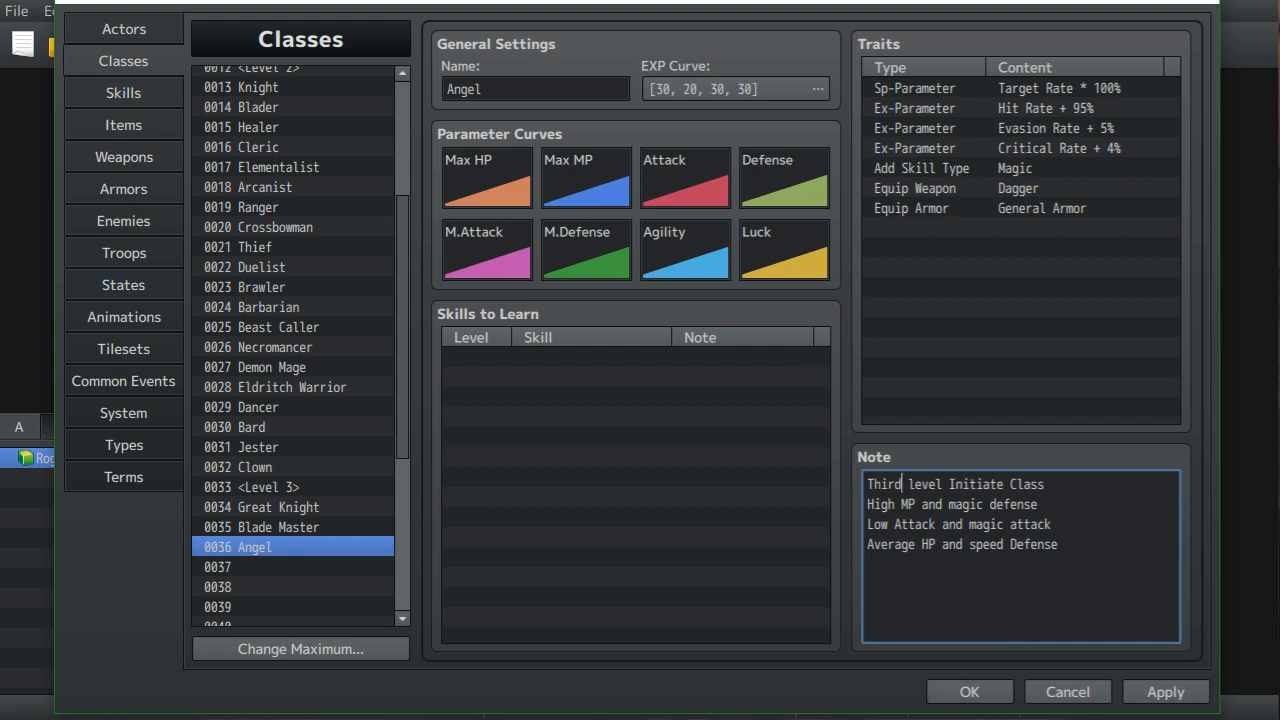
# - Name class 0037 "High Cleric"
pyautogui.click(292, 567)
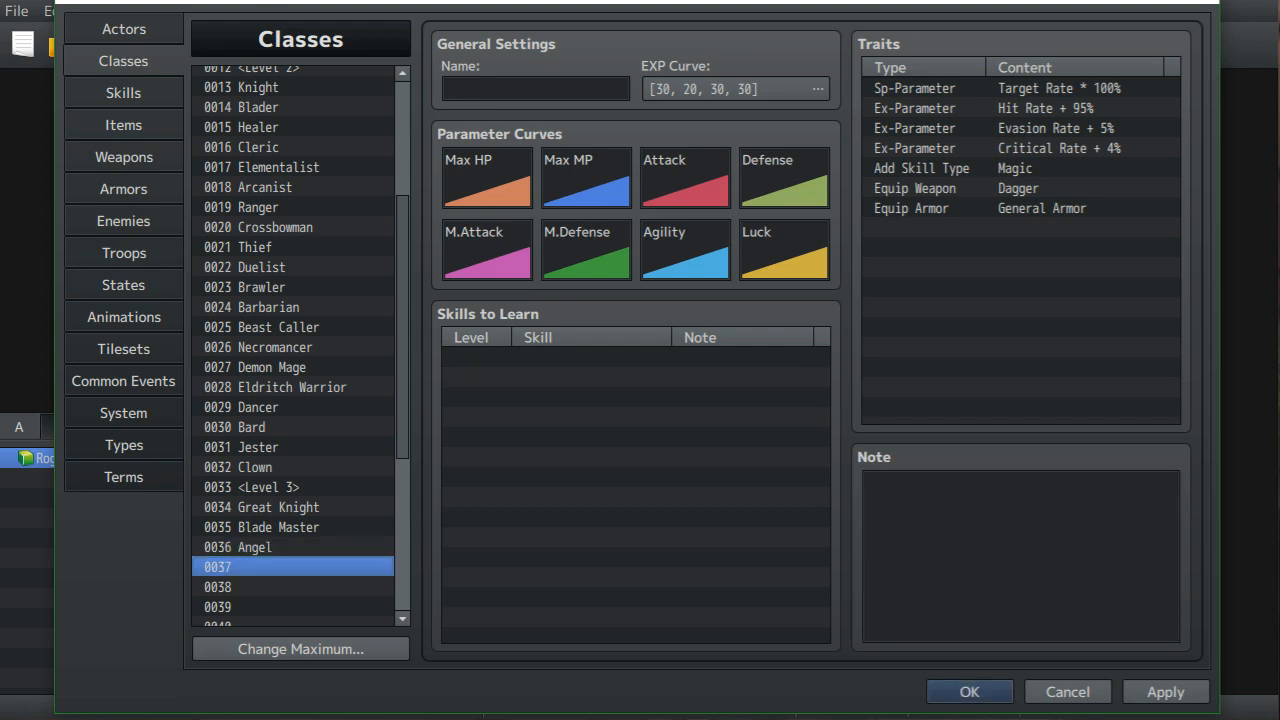
pyautogui.click(536, 89)
pyautogui.write('High Cleric')
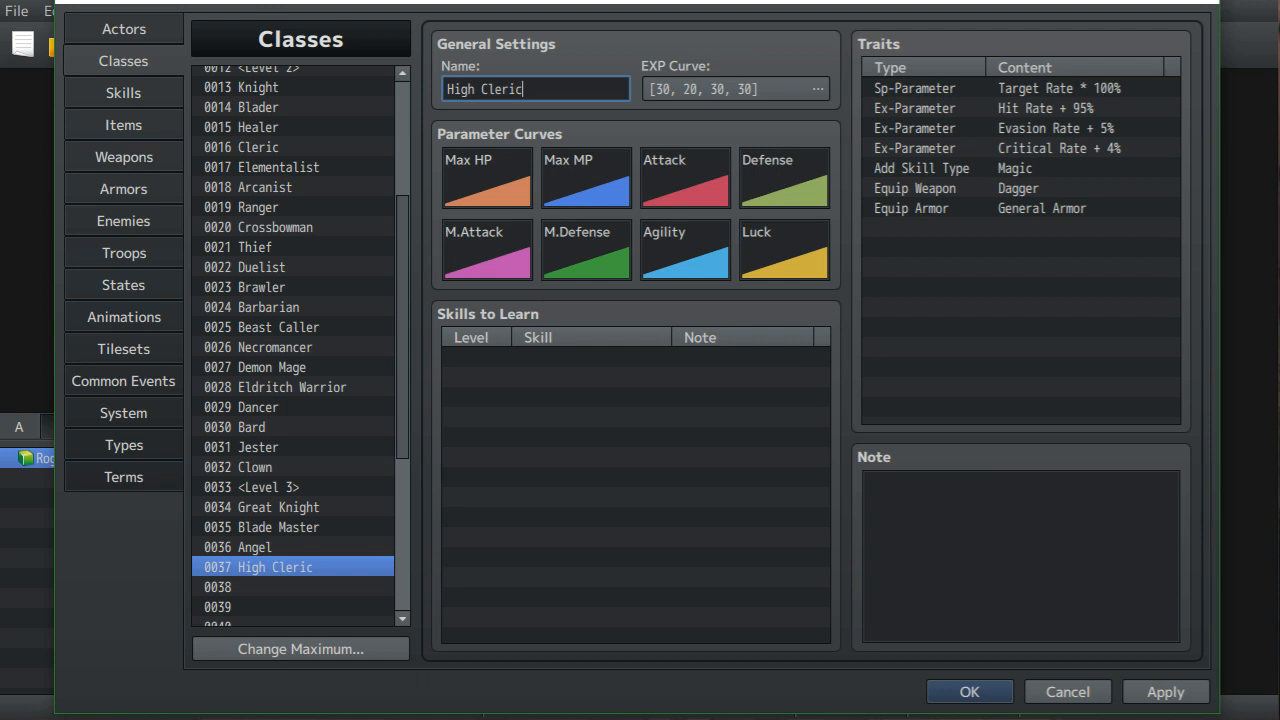
# - Copy the whole note of the Cleric class into the note of the High Cleric class
pyautogui.click(292, 147)
pyautogui.moveTo(867, 484); pyautogui.dragTo(1122, 548)
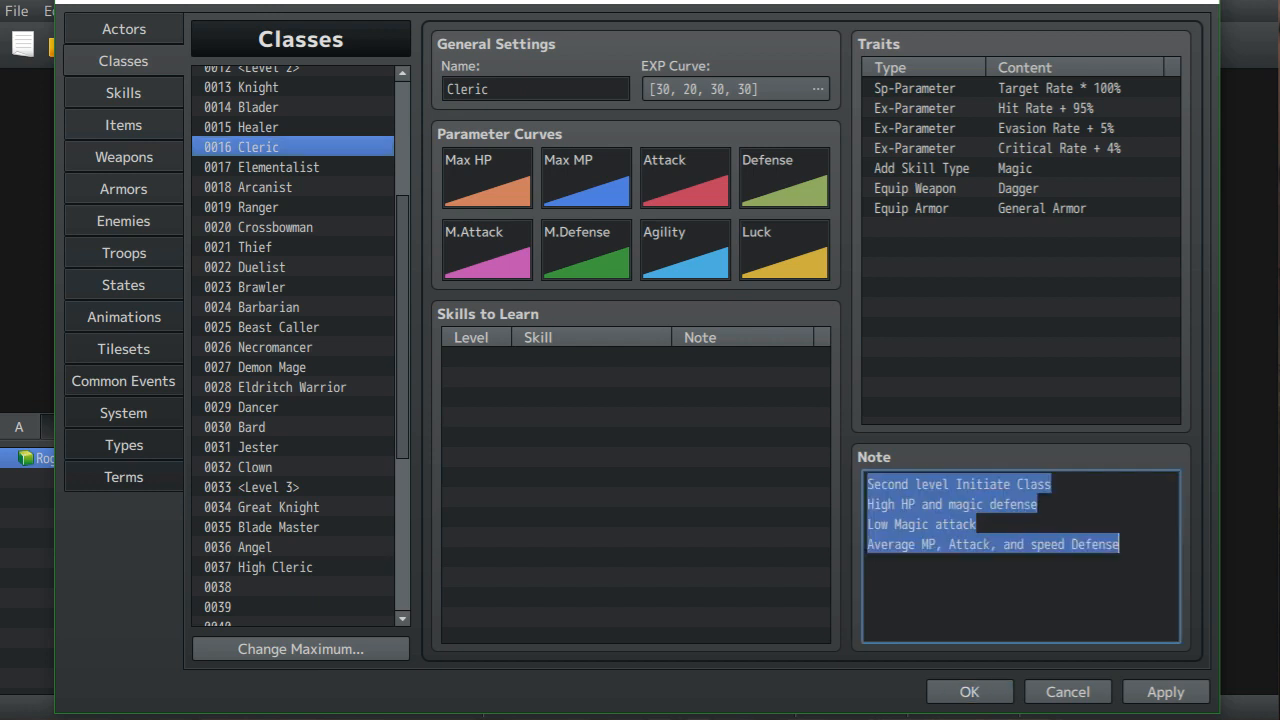
pyautogui.rightClick(1077, 543)
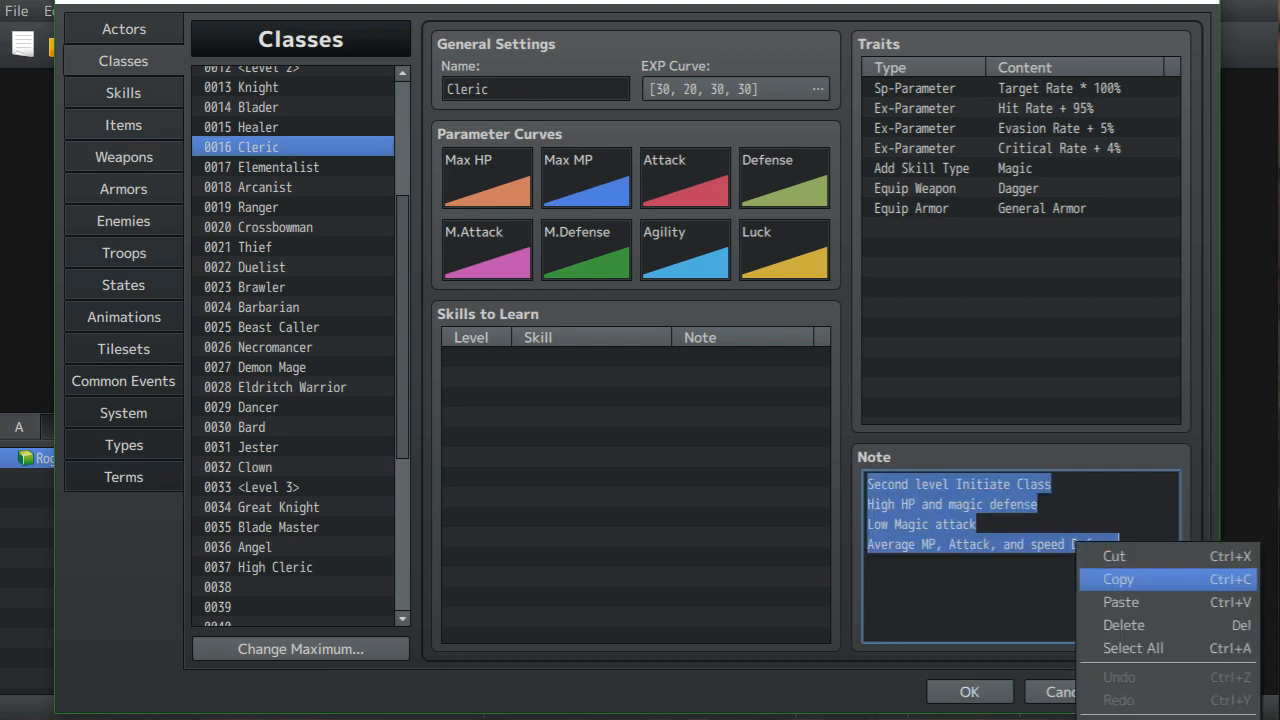
pyautogui.click(1118, 579)
pyautogui.click(292, 567)
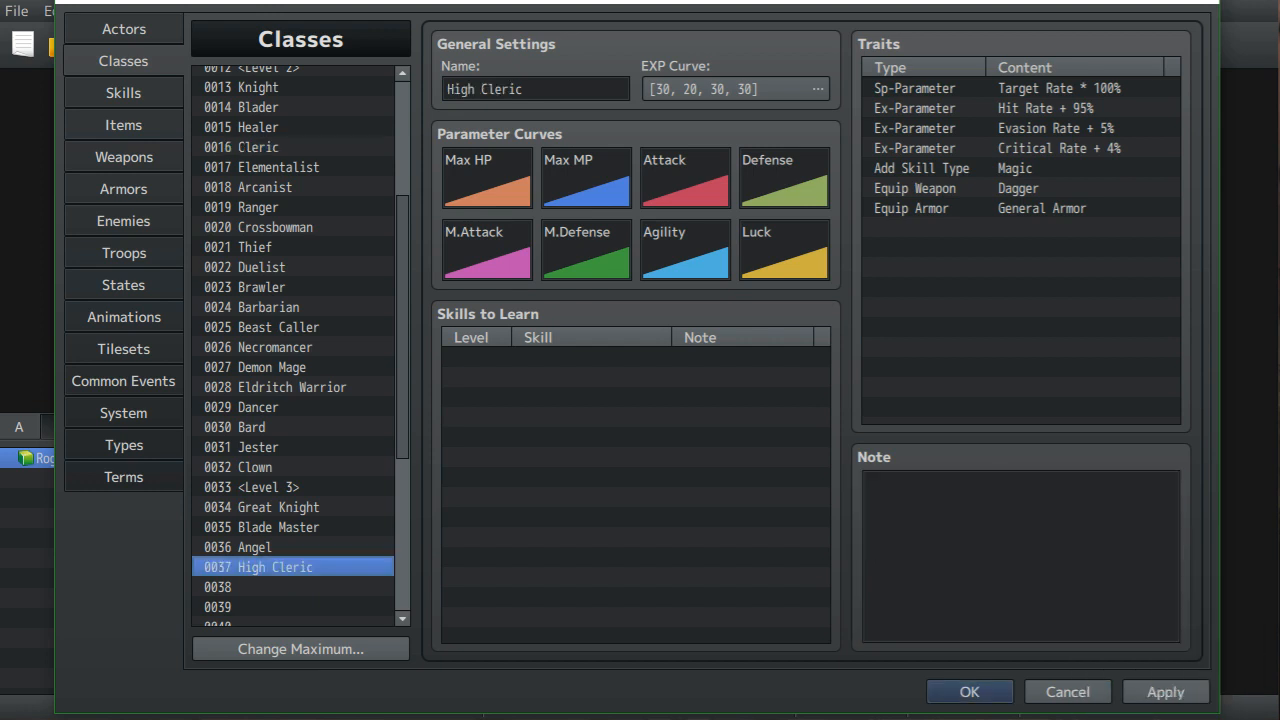
pyautogui.rightClick(910, 492)
pyautogui.click(960, 552)
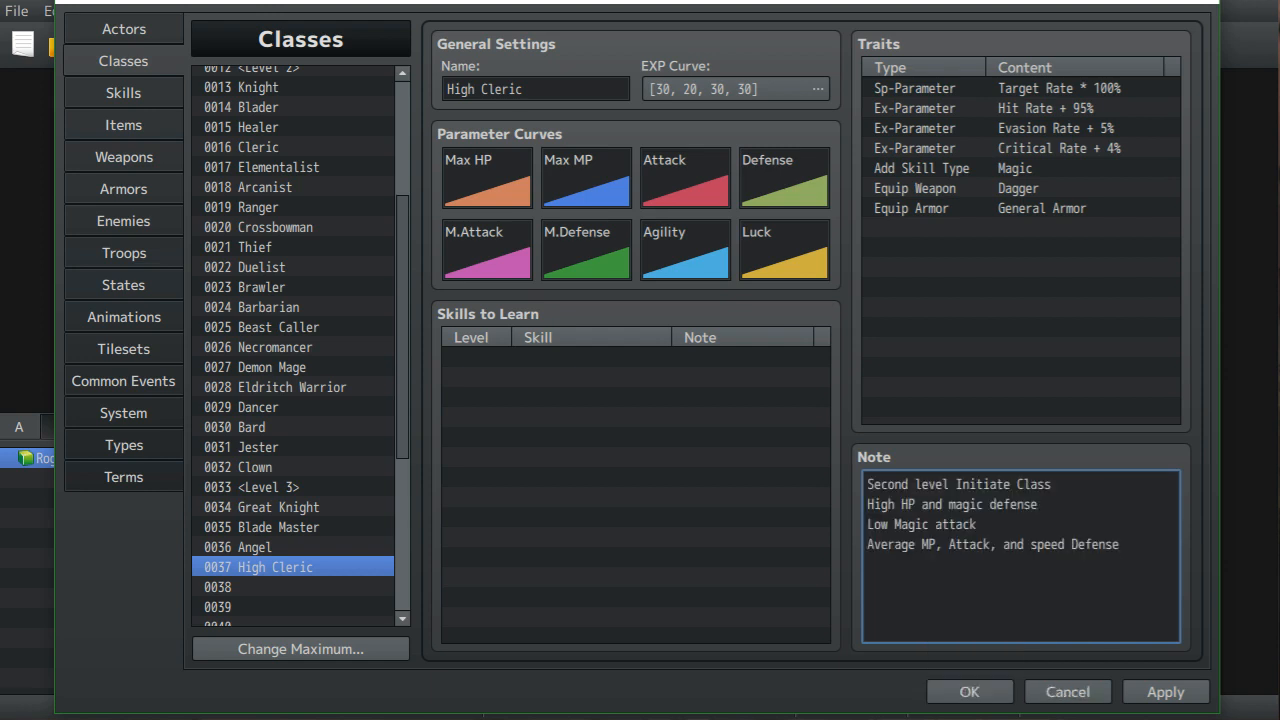
# - Replace "Second" with "Third" in the first line of the High Cleric note
pyautogui.press('BackSpace')
pyautogui.press('BackSpace')
pyautogui.press('BackSpace')
pyautogui.press('BackSpace')
pyautogui.press('BackSpace')
pyautogui.press('BackSpace')
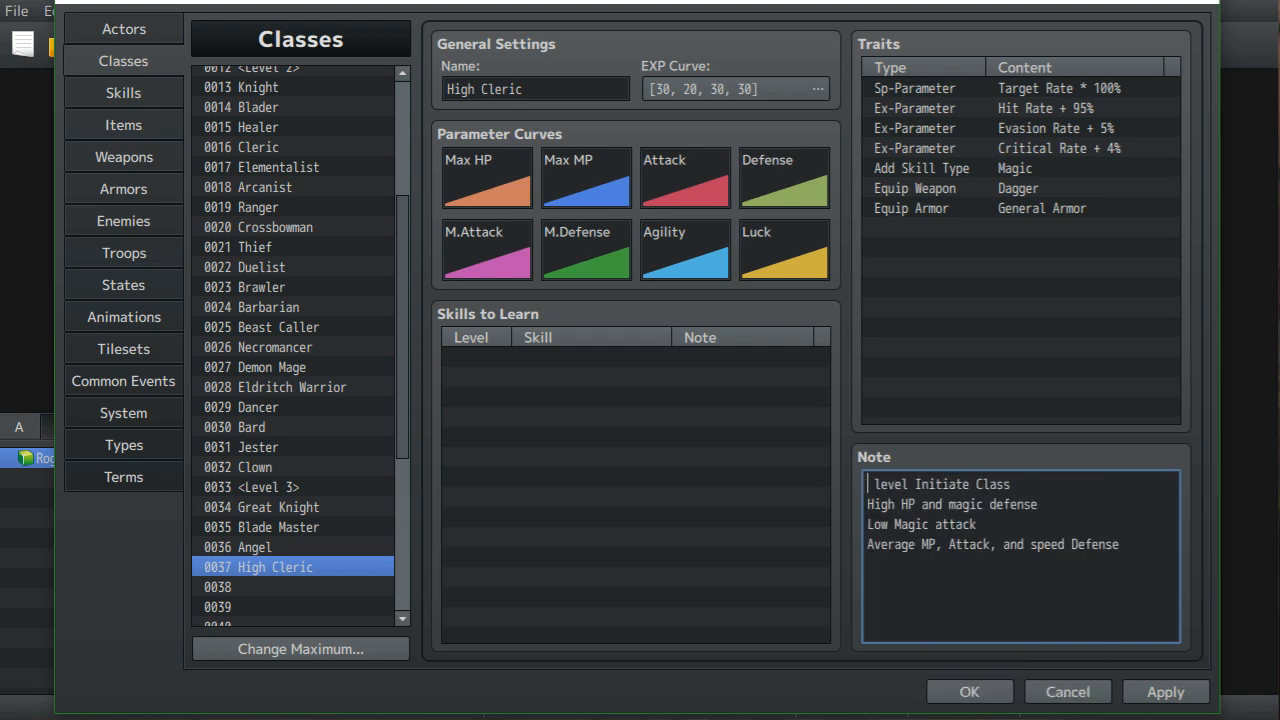
pyautogui.write('Third')
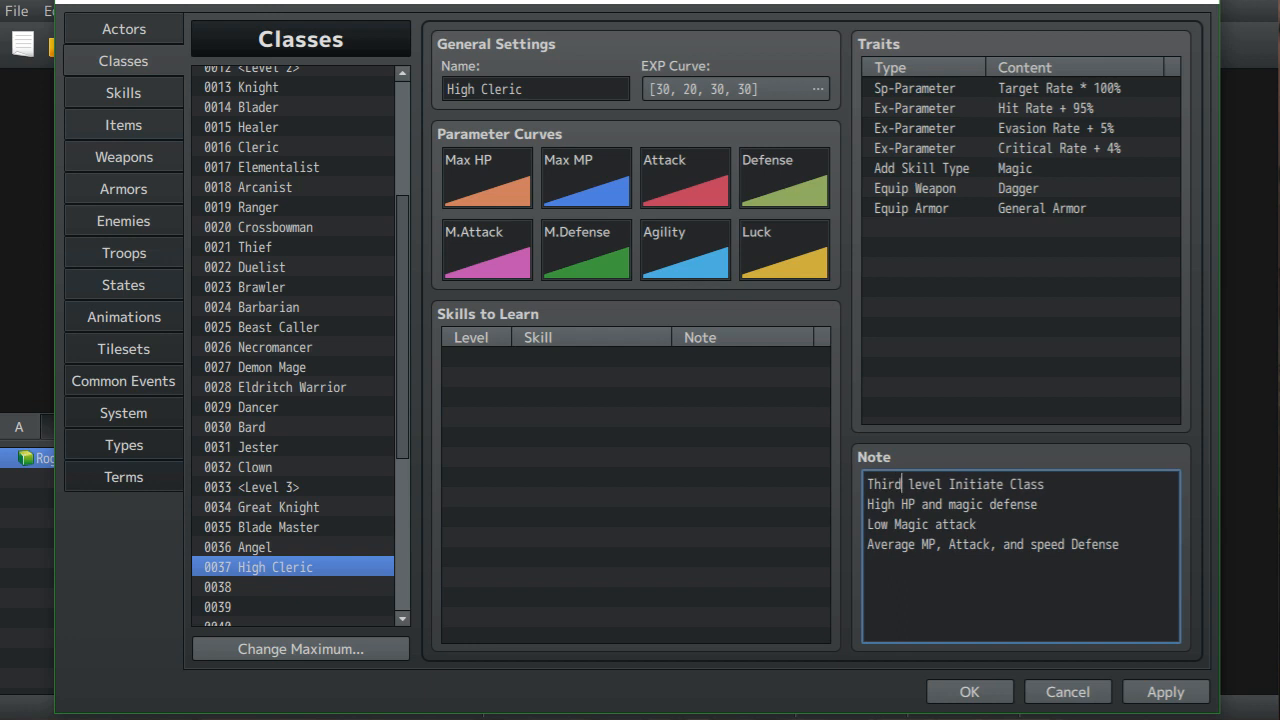
# - Name class 0038 "Great Elementalist"
pyautogui.scroll(-3, 293, 345)
pyautogui.scroll(-1, 293, 345)
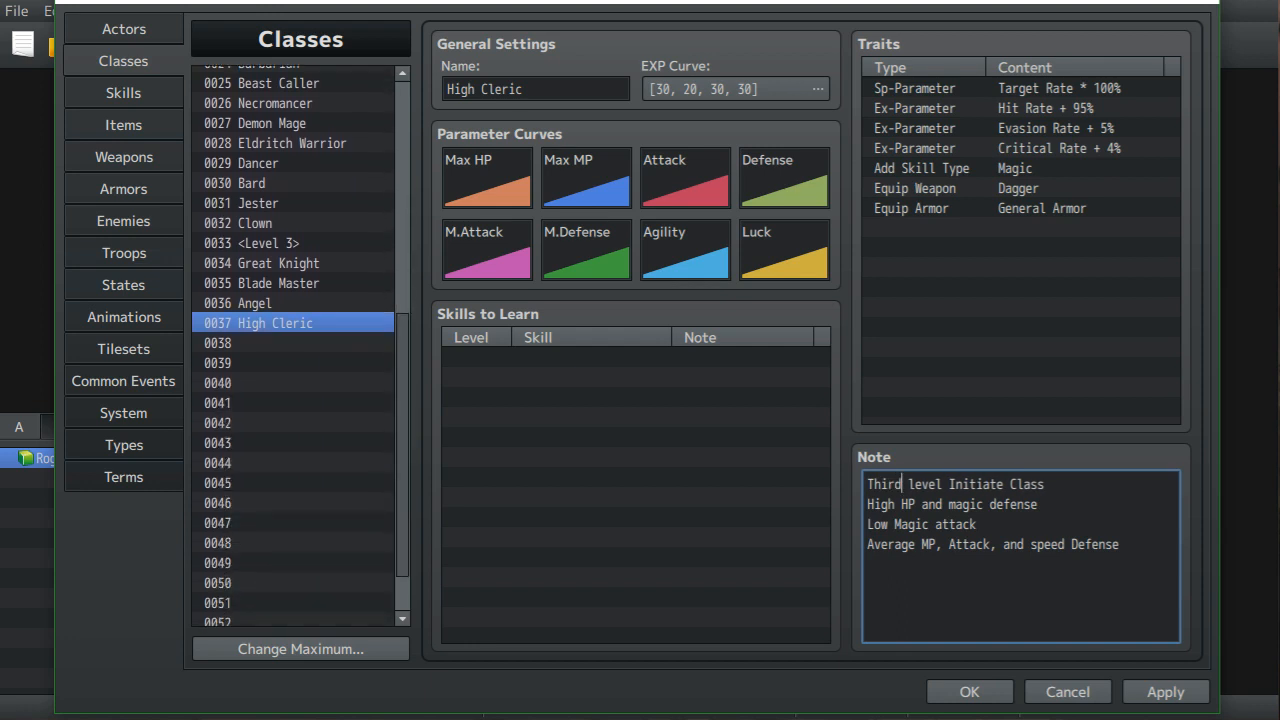
pyautogui.scroll(1, 293, 345)
pyautogui.scroll(2, 293, 345)
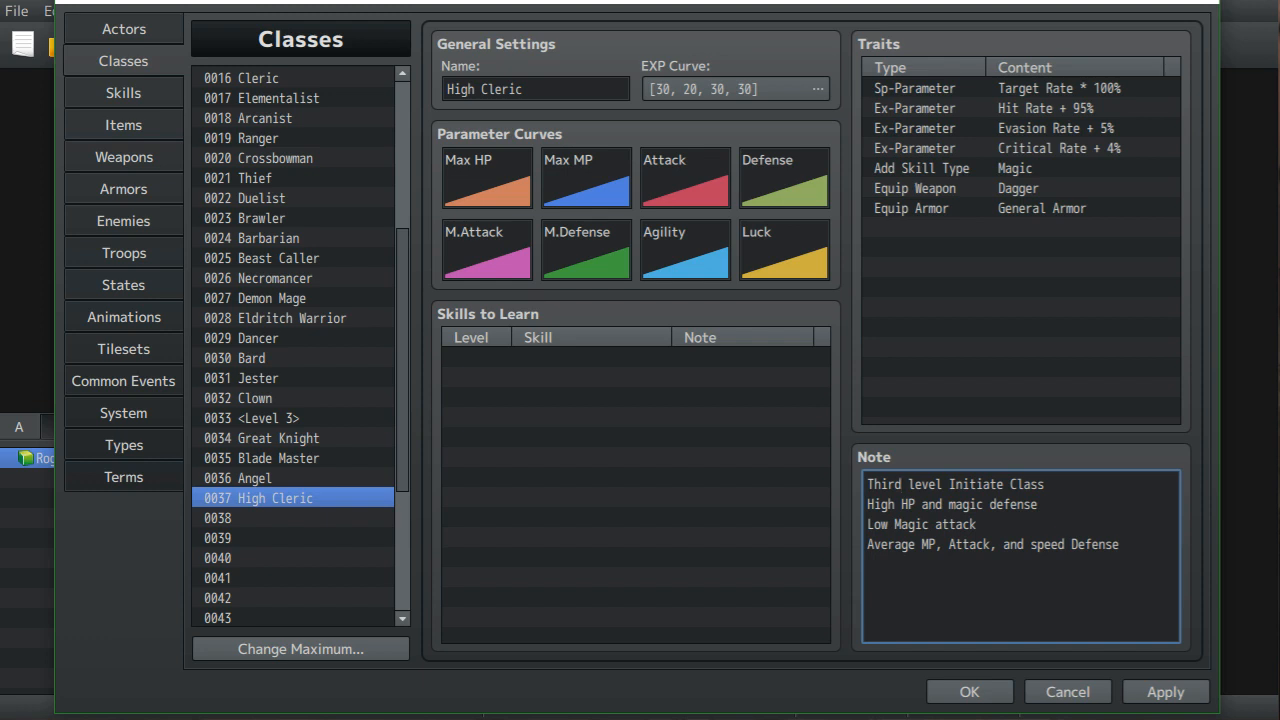
pyautogui.click(293, 518)
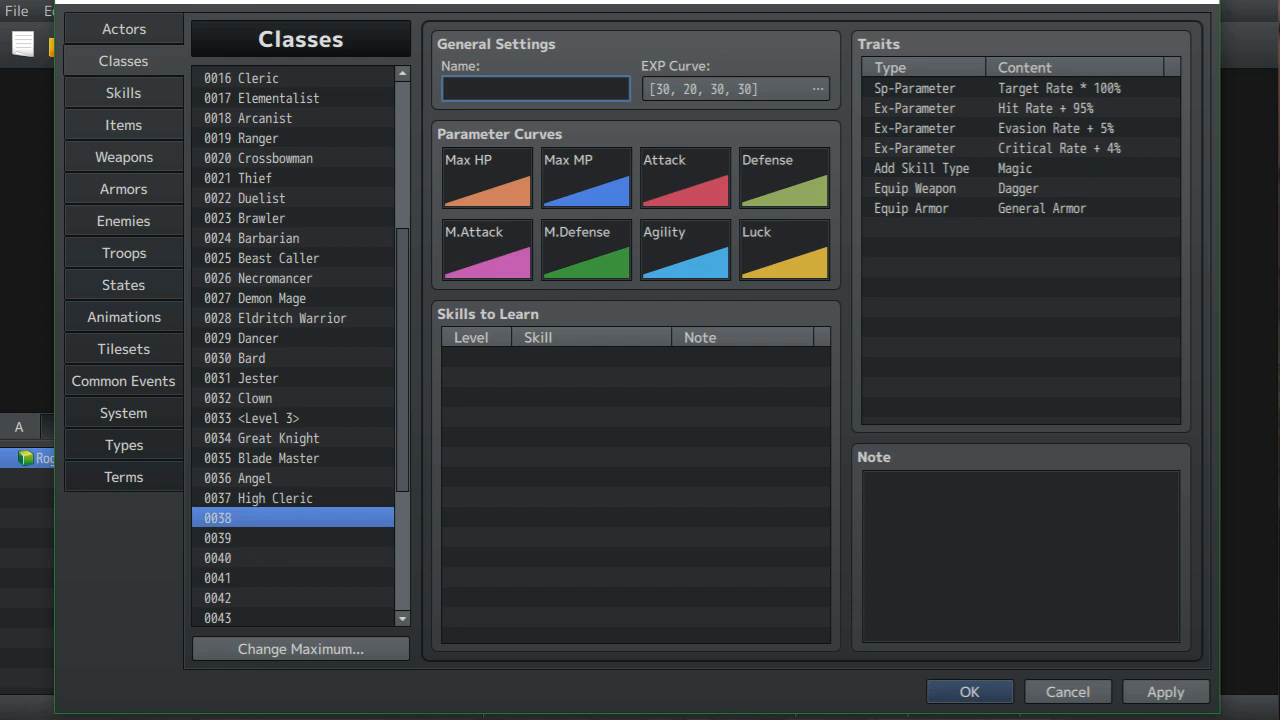
pyautogui.write('Great Elemnta')
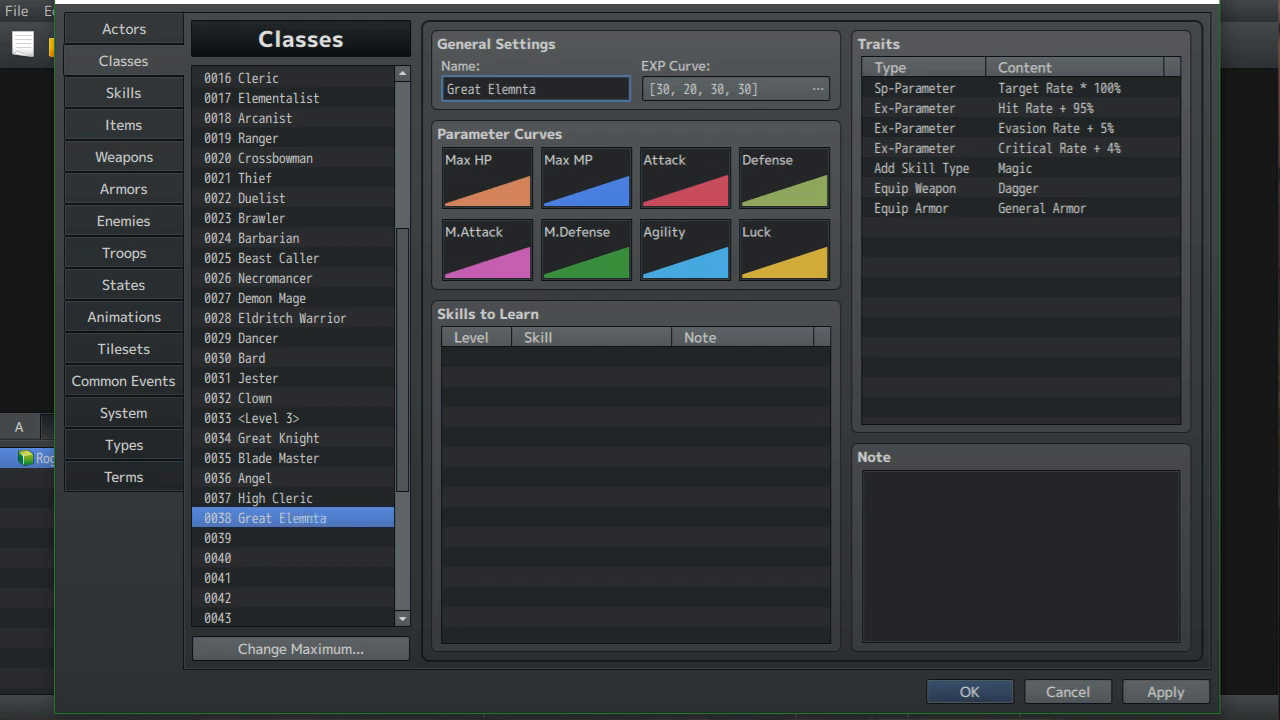
pyautogui.write('l')
pyautogui.press('BackSpace')
pyautogui.press('BackSpace')
pyautogui.press('BackSpace')
pyautogui.press('BackSpace')
pyautogui.press('BackSpace')
pyautogui.write('entalist')
# - Copy the whole note of the Elementalist class into the note of the Great Elementalist class
pyautogui.scroll(1, 293, 346)
pyautogui.click(278, 138)
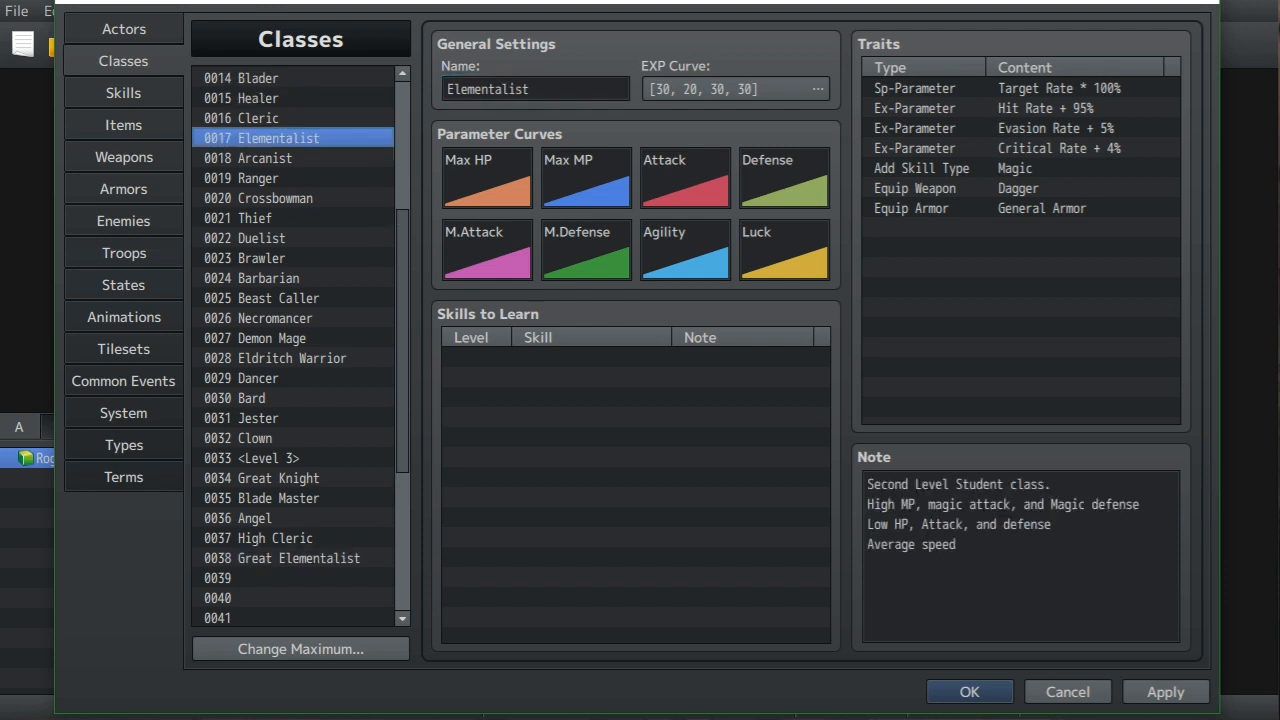
pyautogui.rightClick(944, 478)
pyautogui.click(986, 514)
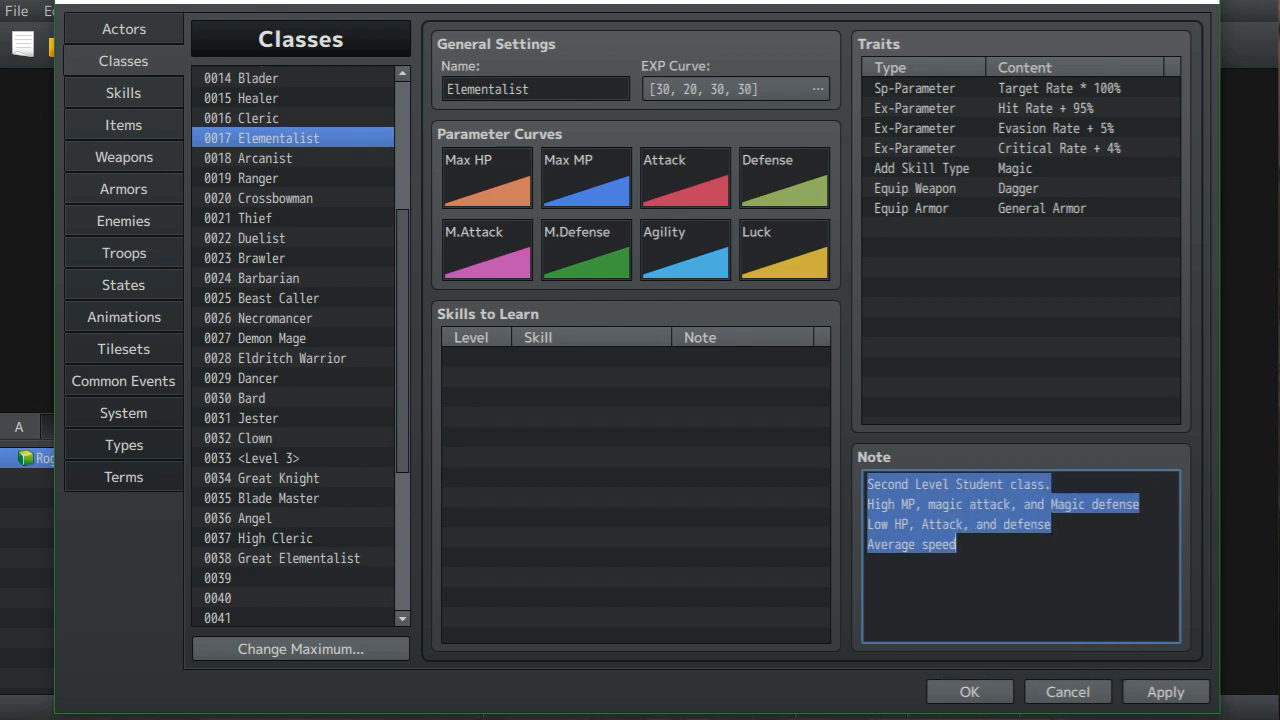
pyautogui.click(278, 558)
pyautogui.click(900, 548)
pyautogui.rightClick(896, 546)
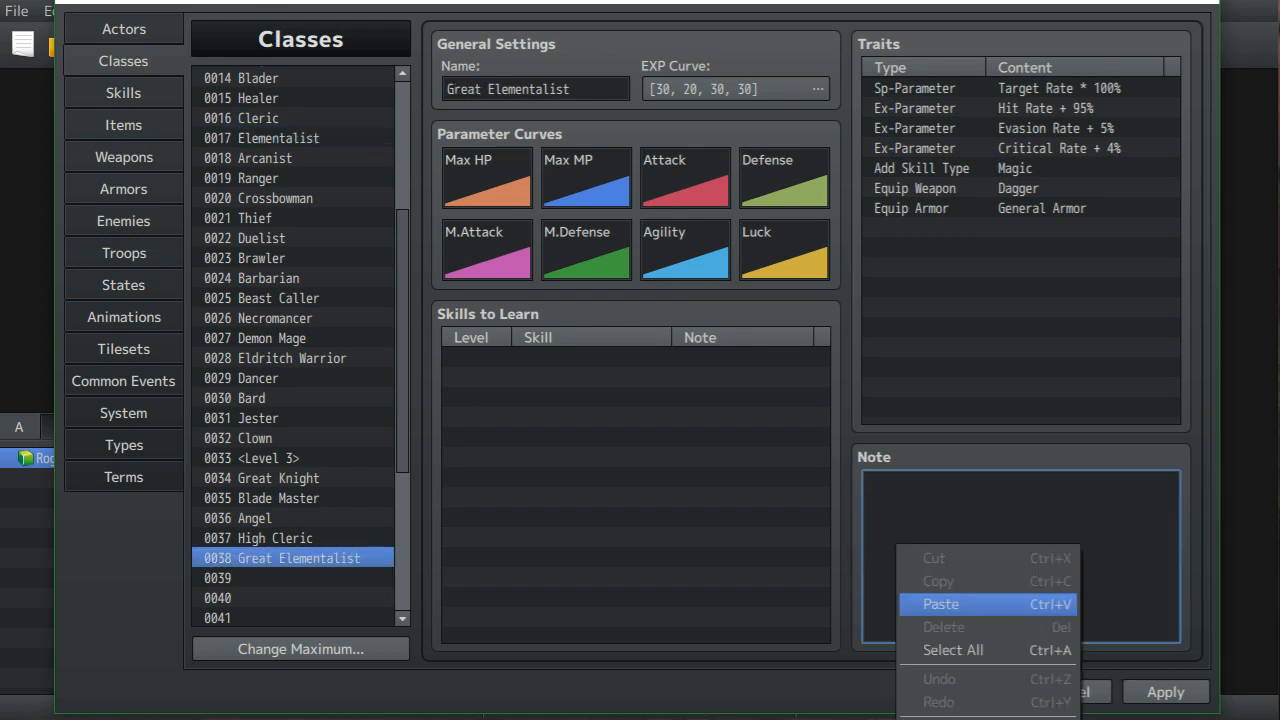
pyautogui.click(942, 603)
# - Replace "Second" with "Third" in the Great Elementalist note so its first line reads "Third Level Student class."
pyautogui.scroll(-5, 300, 348)
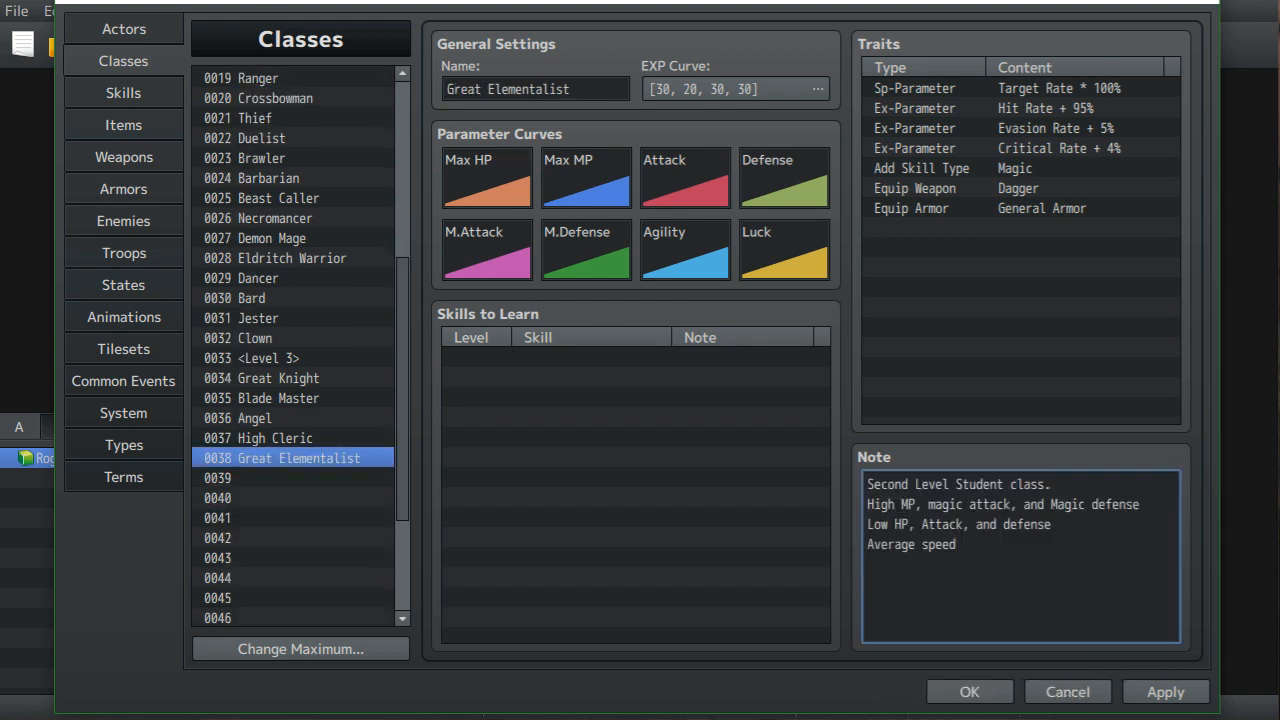
pyautogui.click(909, 484)
pyautogui.press('BackSpace')
pyautogui.press('BackSpace')
pyautogui.press('BackSpace')
pyautogui.press('BackSpace')
pyautogui.press('BackSpace')
pyautogui.press('BackSpace')
pyautogui.write('Third')
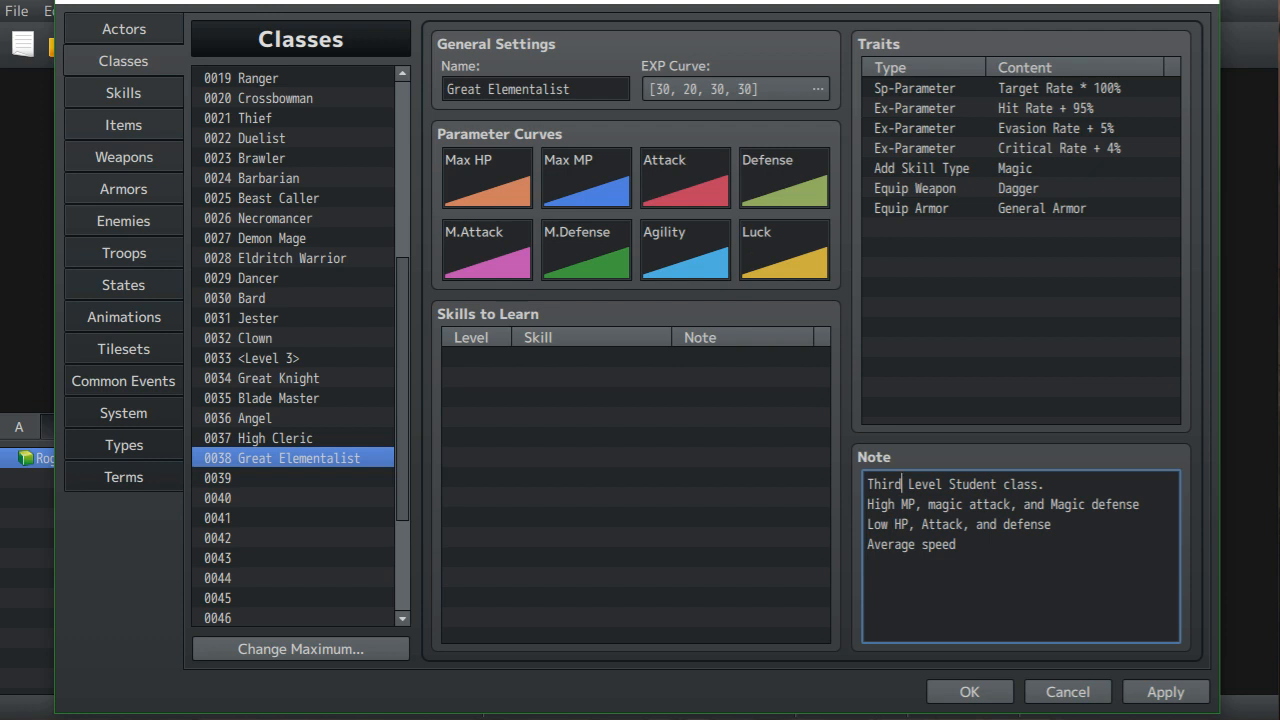
# - Name class 0039 "Star Mage"
pyautogui.scroll(1, 301, 348)
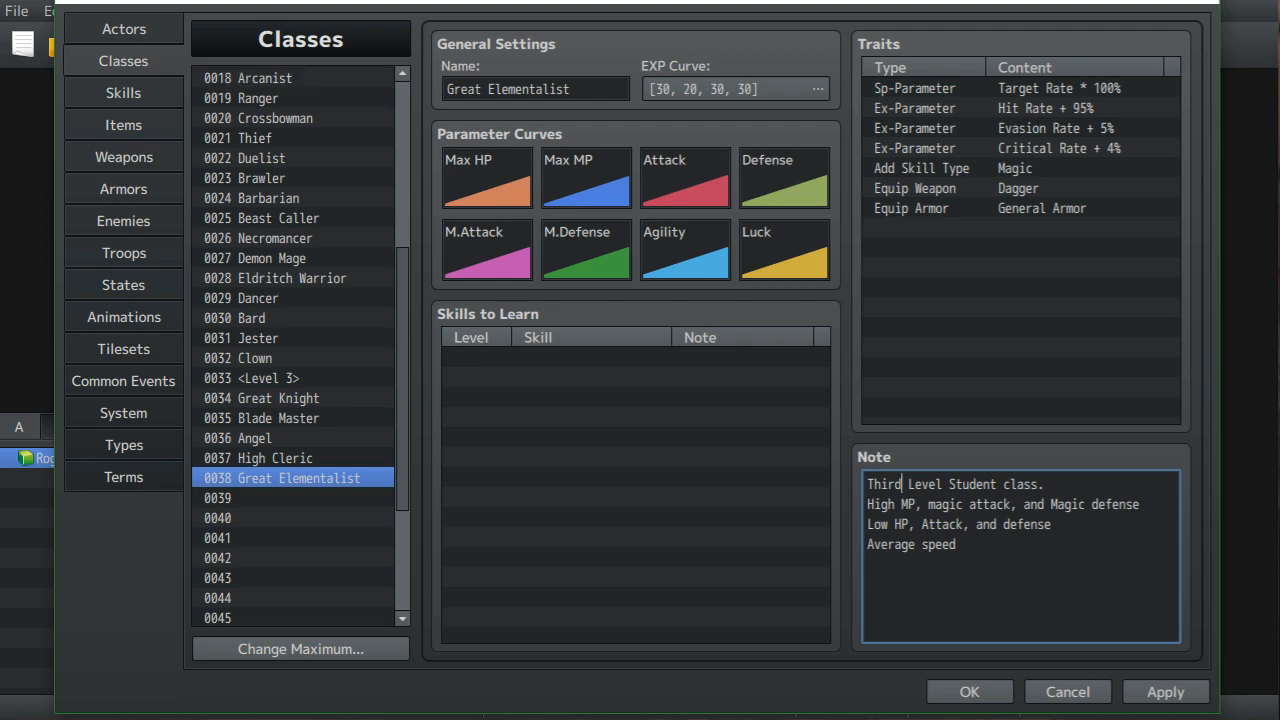
pyautogui.scroll(2, 301, 348)
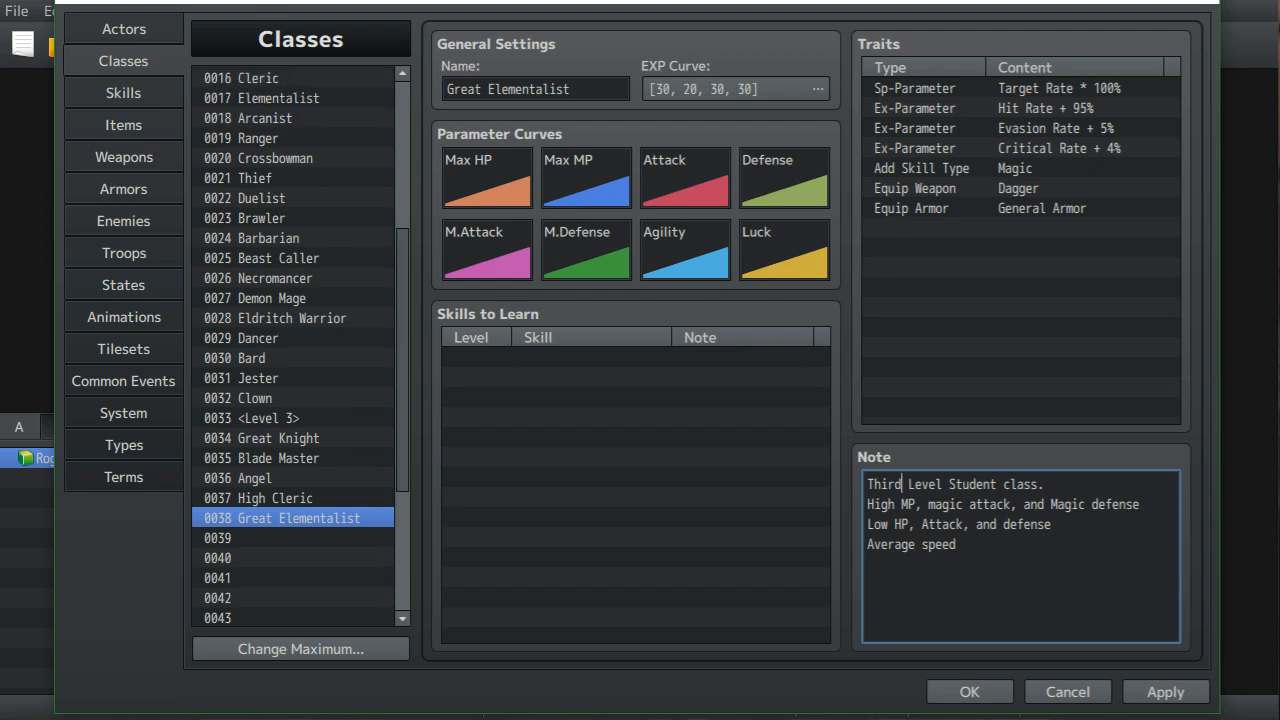
pyautogui.click(292, 538)
pyautogui.click(535, 89)
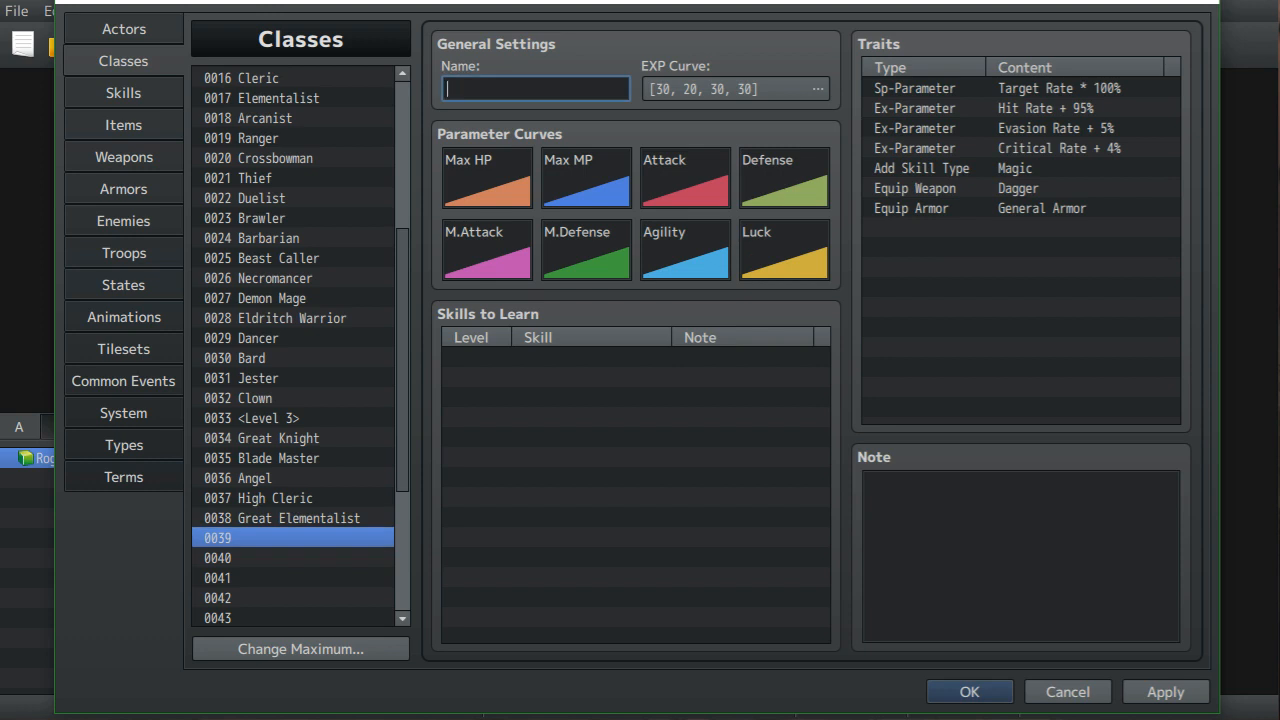
pyautogui.write('Star Mage')
# - Copy the whole note of the Arcanist class into the note of the Star Mage class
pyautogui.click(265, 118)
pyautogui.moveTo(866, 484); pyautogui.dragTo(956, 544)
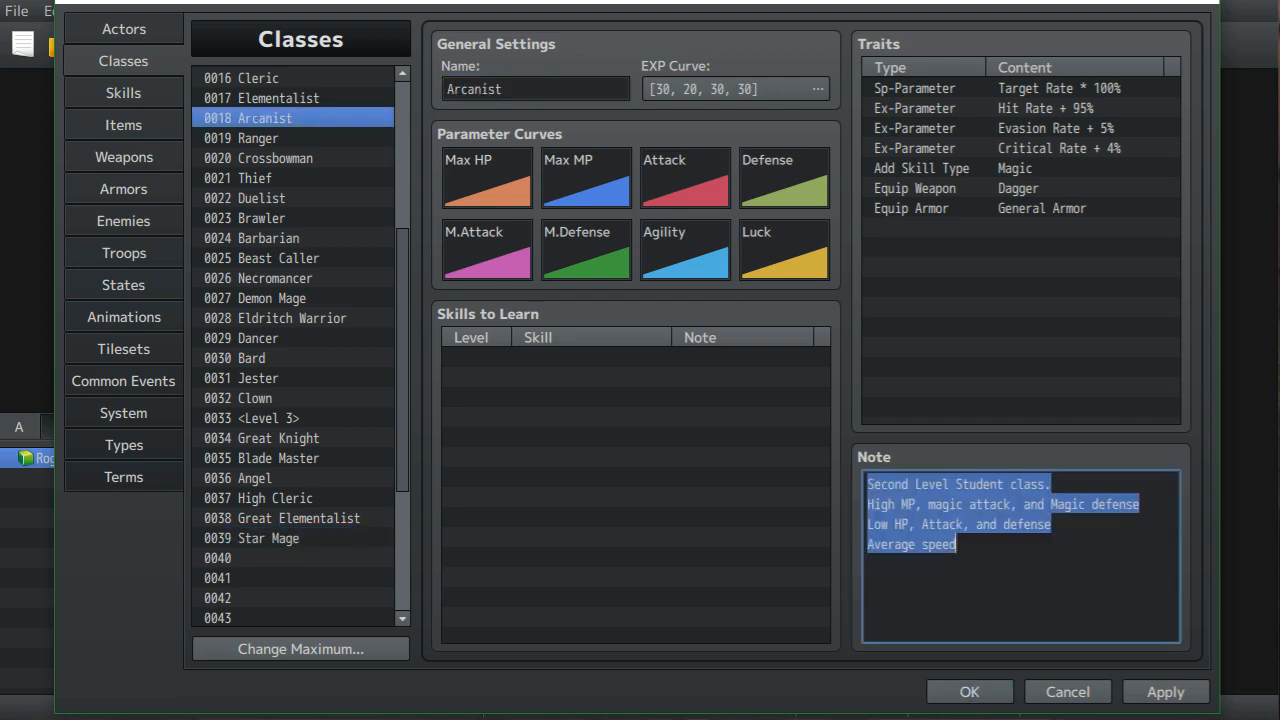
pyautogui.rightClick(916, 488)
pyautogui.click(943, 526)
pyautogui.click(265, 538)
pyautogui.rightClick(905, 537)
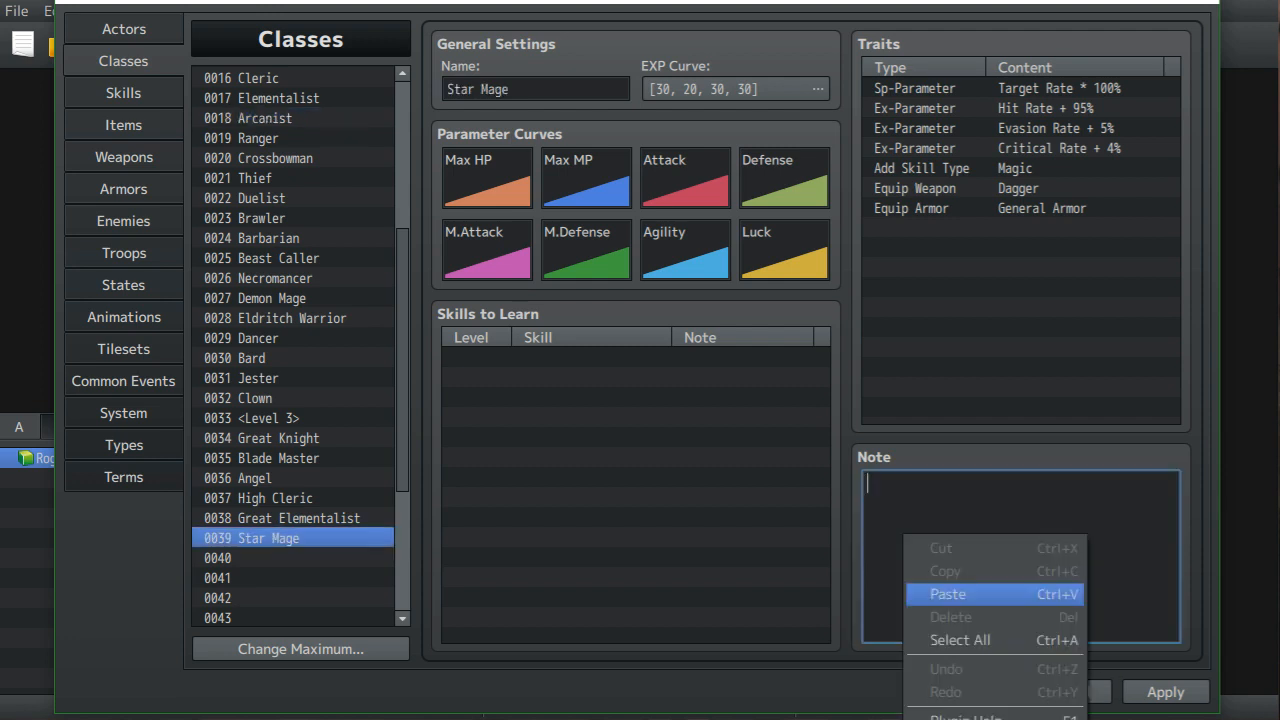
pyautogui.click(948, 594)
# - Replace "Second" with "Third" in the first line of the Star Mage note
pyautogui.doubleClick(900, 484)
pyautogui.press('BackSpace')
pyautogui.write('Third Level Student class.')
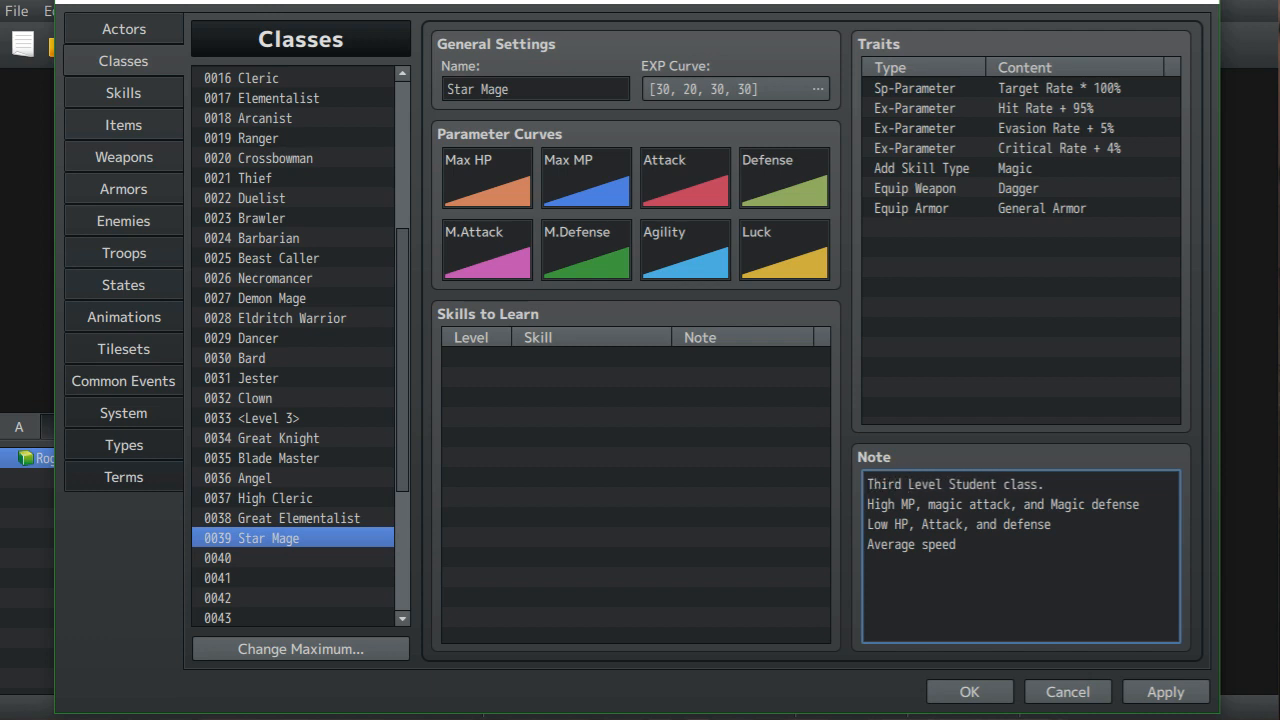
pyautogui.press('Delete')
pyautogui.write('l')
# - Name class 0040 "Sniper"
pyautogui.click(280, 578)
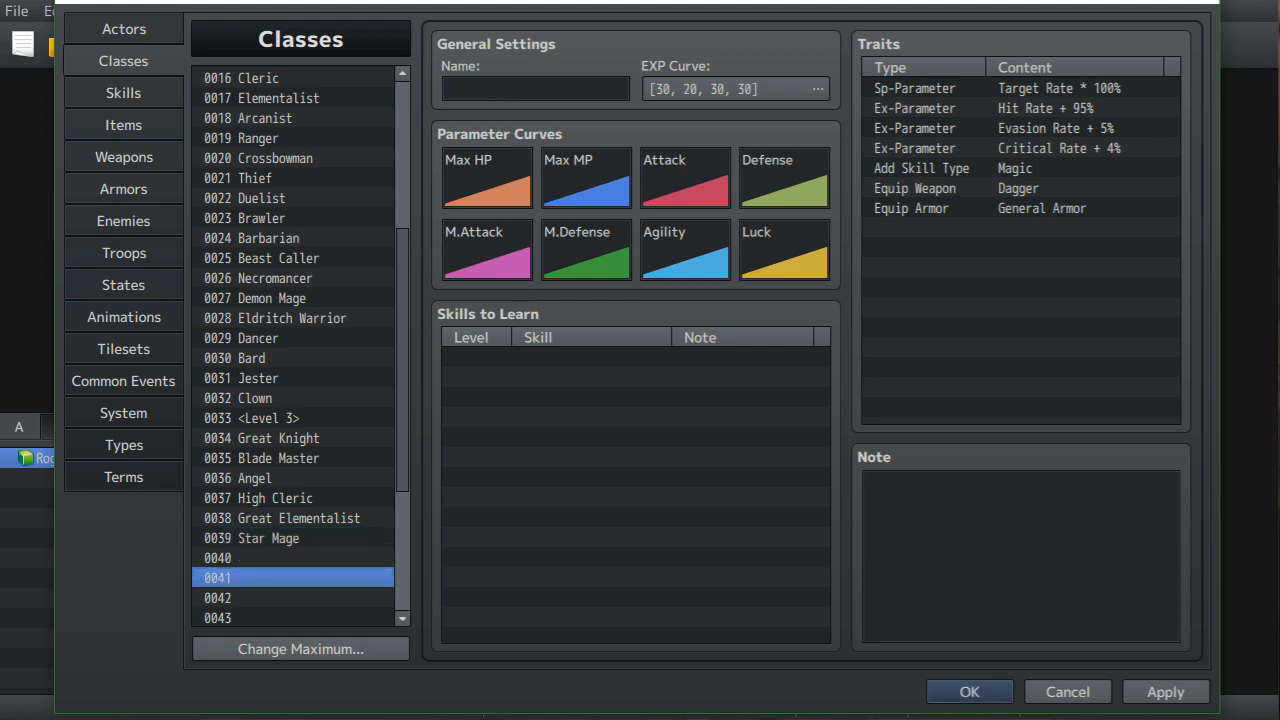
pyautogui.click(280, 558)
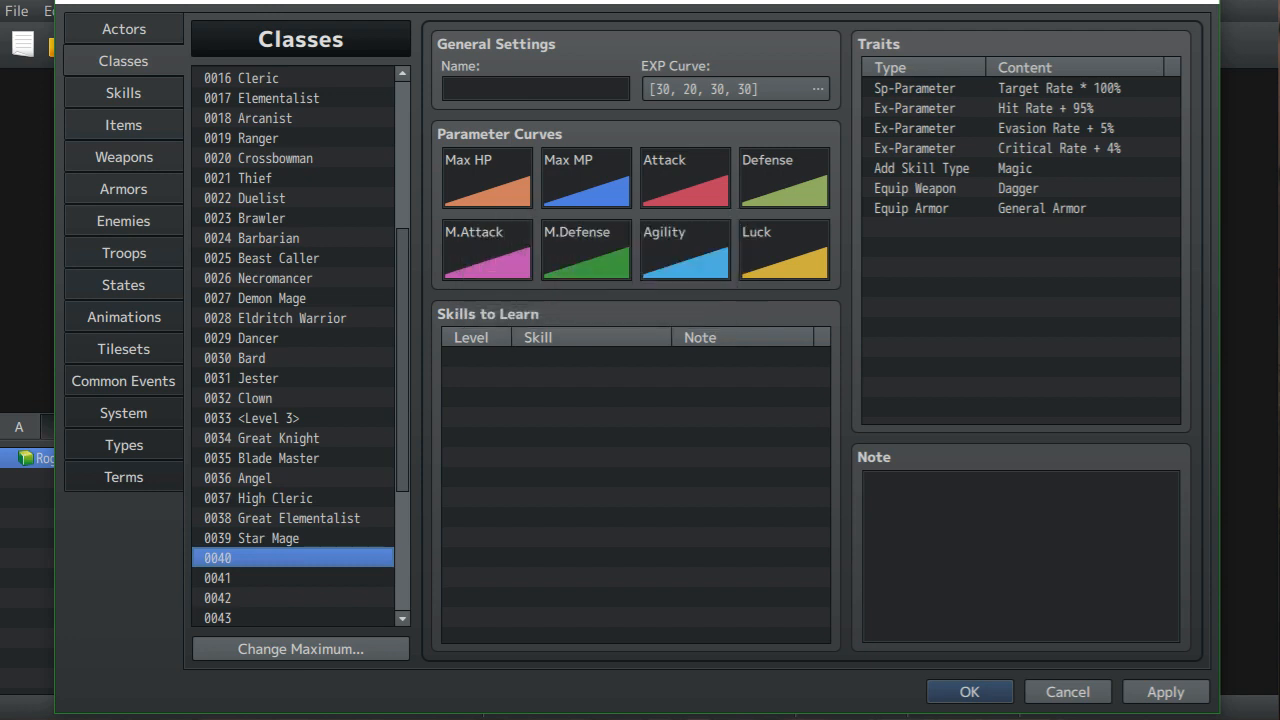
pyautogui.click(535, 89)
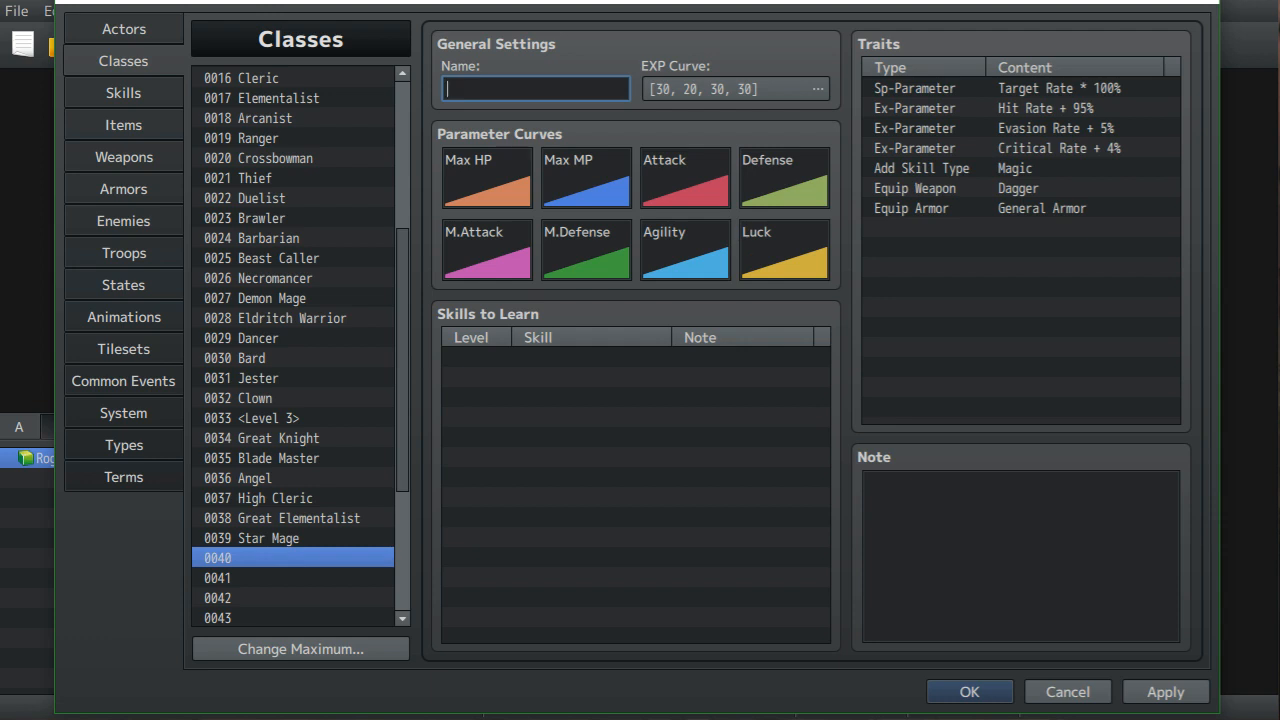
pyautogui.write('Sniper')
# - Copy the whole note of the Ranger class into the note of the Sniper class
pyautogui.click(258, 138)
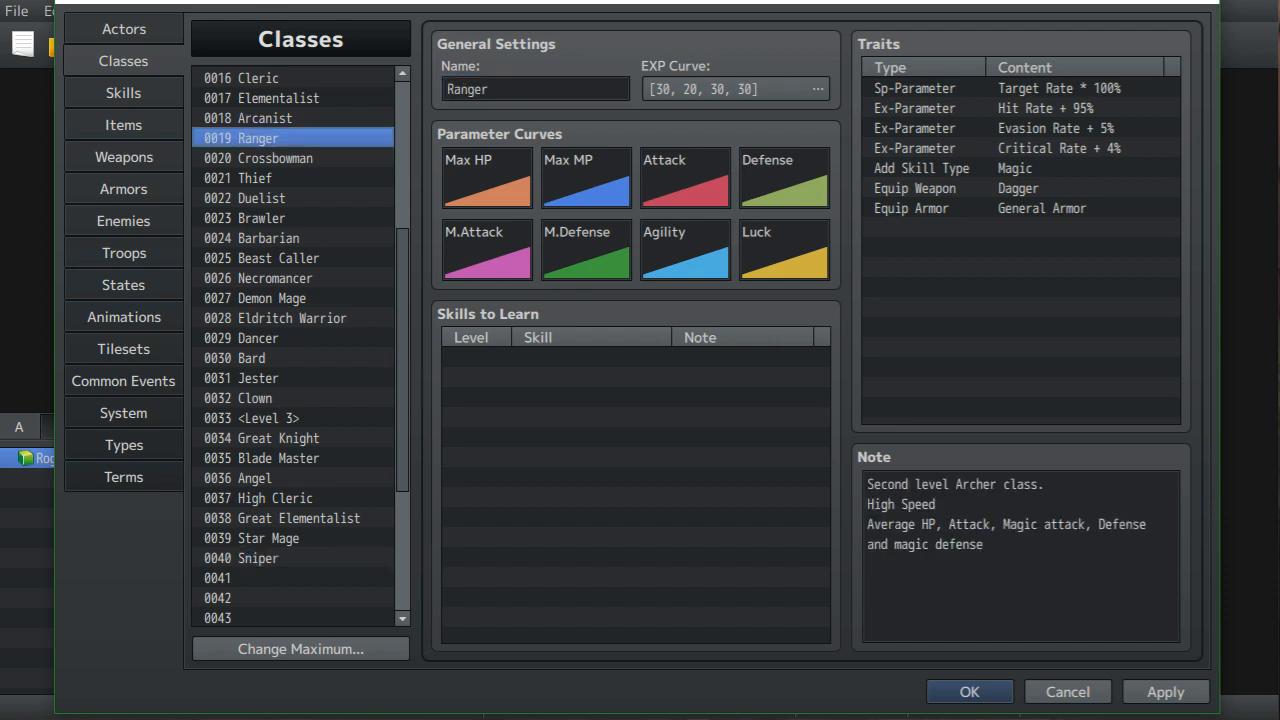
pyautogui.moveTo(867, 484); pyautogui.dragTo(985, 546)
pyautogui.rightClick(901, 515)
pyautogui.click(940, 551)
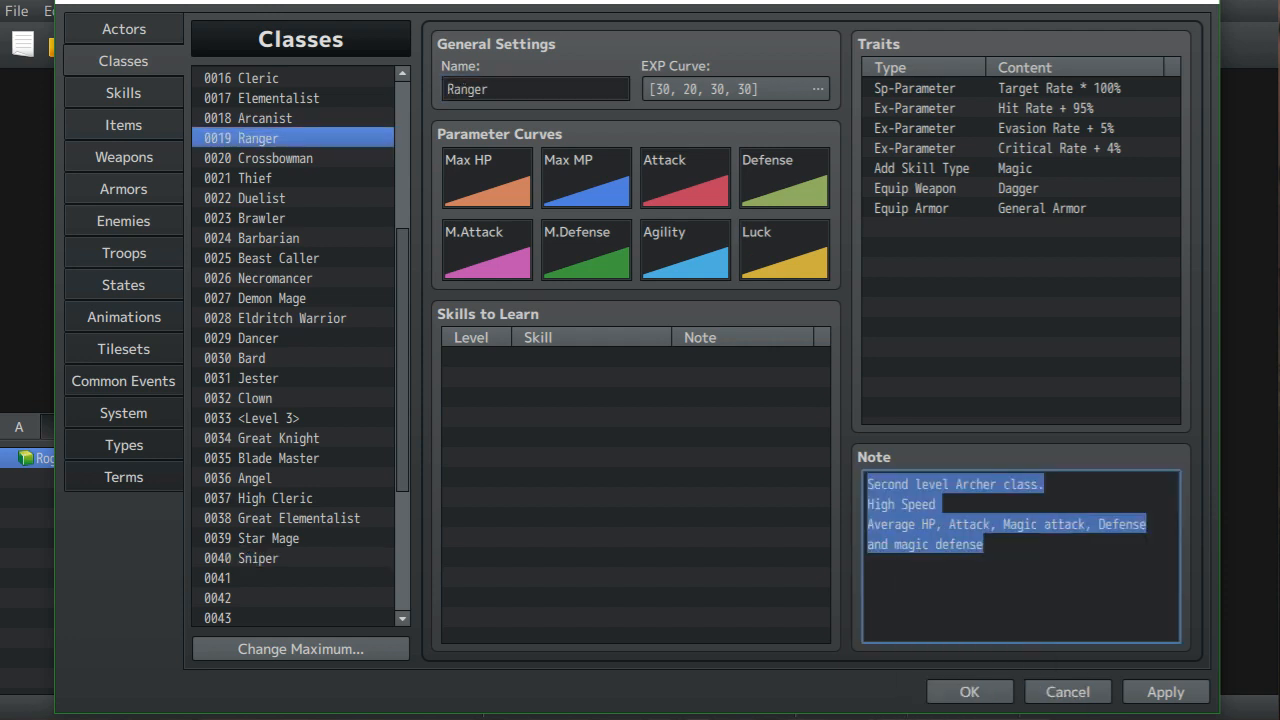
pyautogui.click(258, 558)
pyautogui.rightClick(925, 516)
pyautogui.click(970, 578)
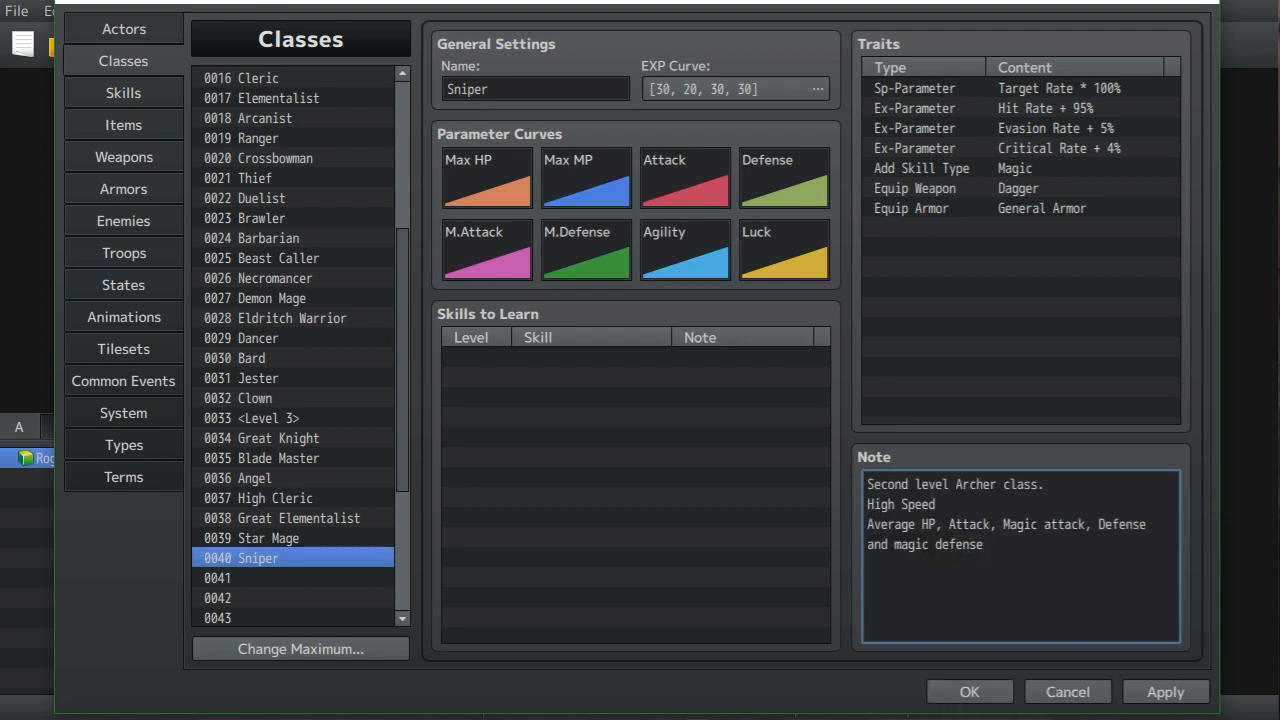
# - Replace "Second" with "Sniper" in the Sniper note so its first line reads "Sniper level Archer class."
pyautogui.press('BackSpace')
pyautogui.press('BackSpace')
pyautogui.press('BackSpace')
pyautogui.press('BackSpace')
pyautogui.press('BackSpace')
pyautogui.press('BackSpace')
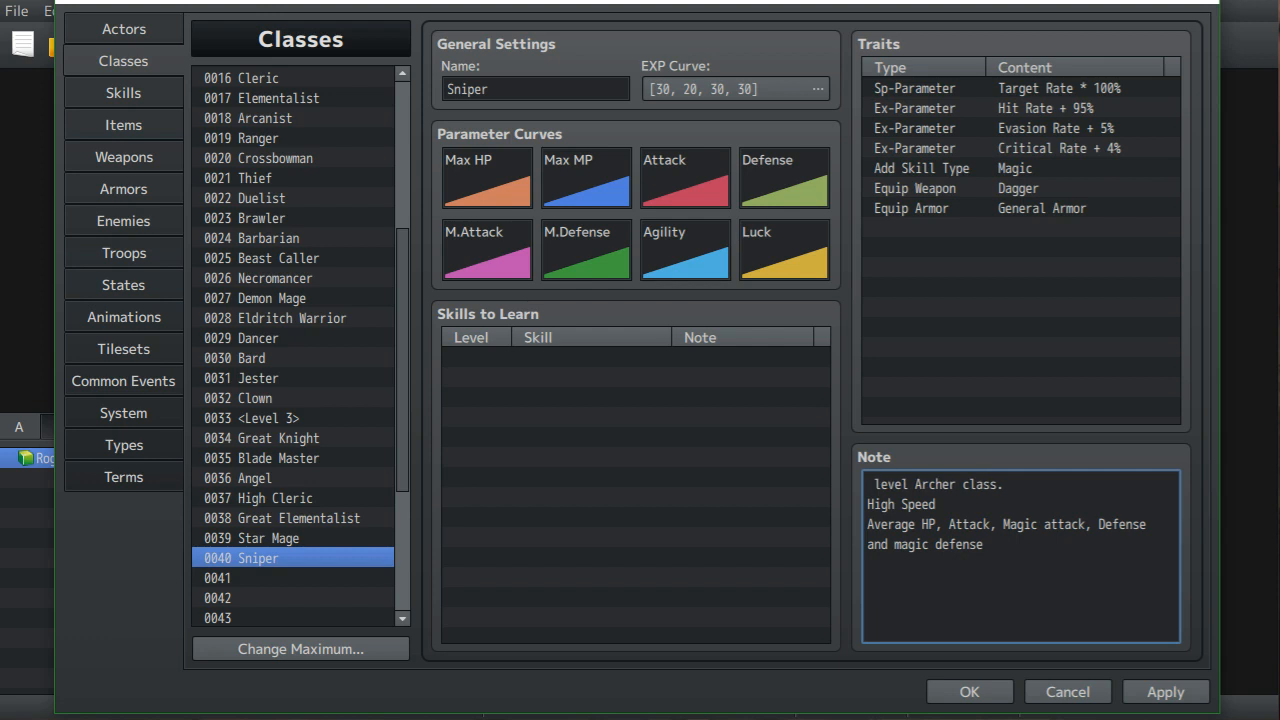
pyautogui.write('Sniper')
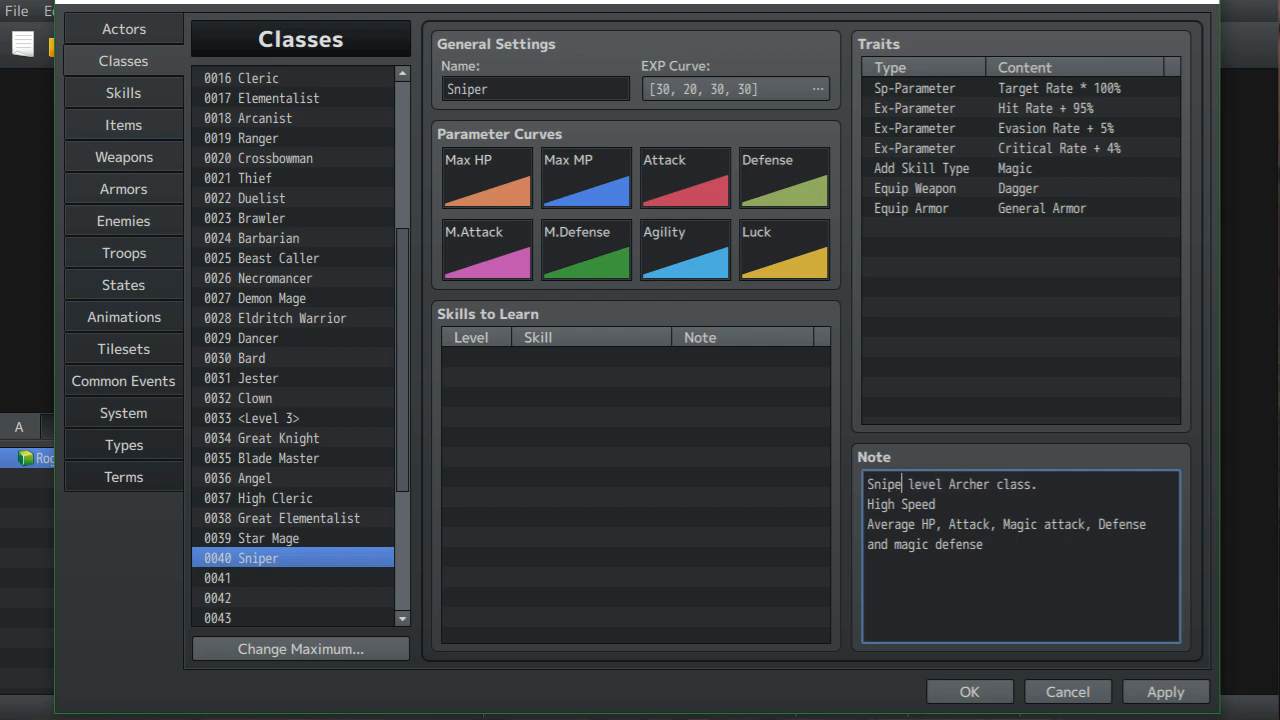
pyautogui.press('Delete')
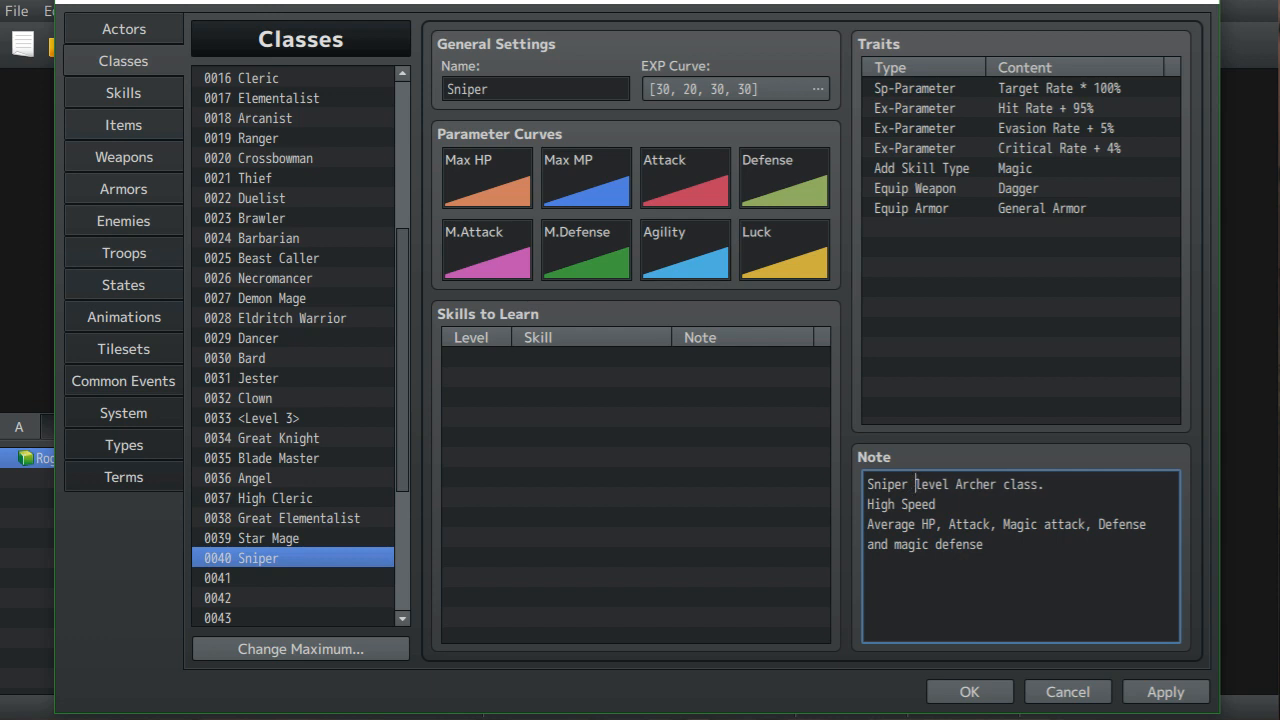
# - Name class 0041 "Gunner"
pyautogui.click(260, 578)
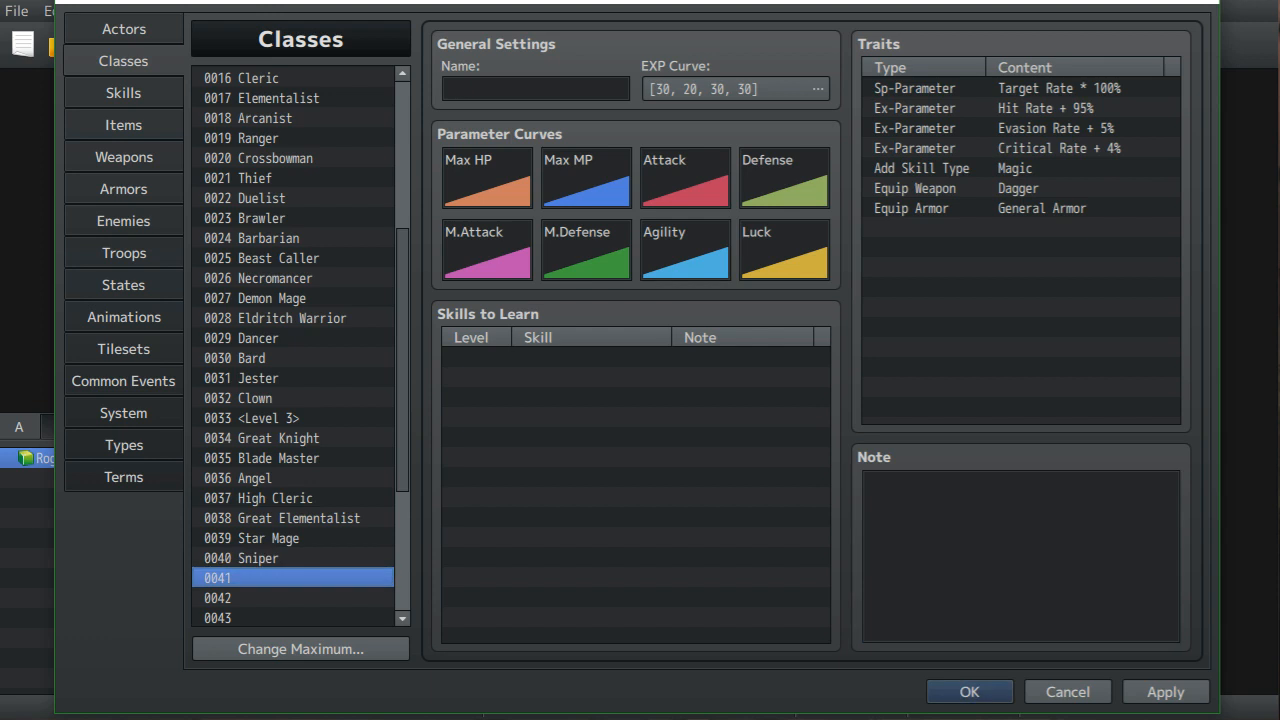
pyautogui.click(260, 558)
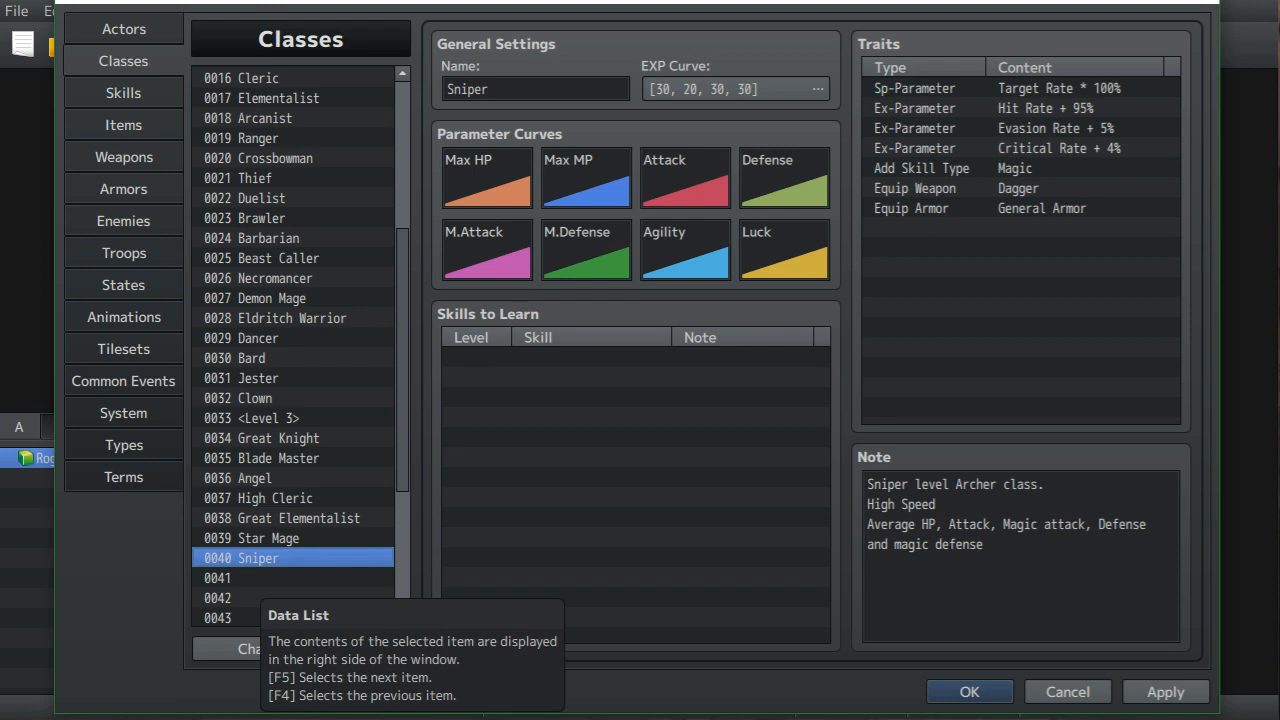
pyautogui.click(258, 578)
pyautogui.click(535, 89)
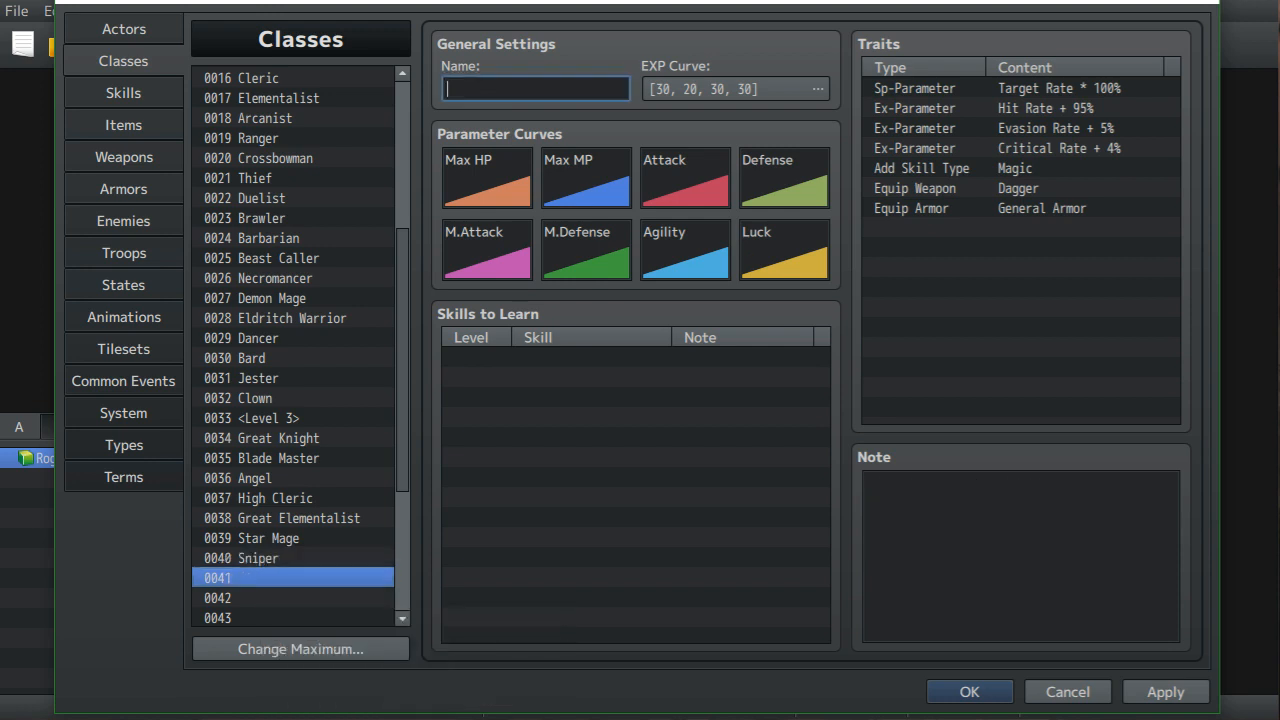
pyautogui.write('Gunner')
# - Copy the whole note of the Crossbowman class into the note of the Gunner class
pyautogui.click(275, 158)
pyautogui.moveTo(867, 484); pyautogui.dragTo(1060, 544)
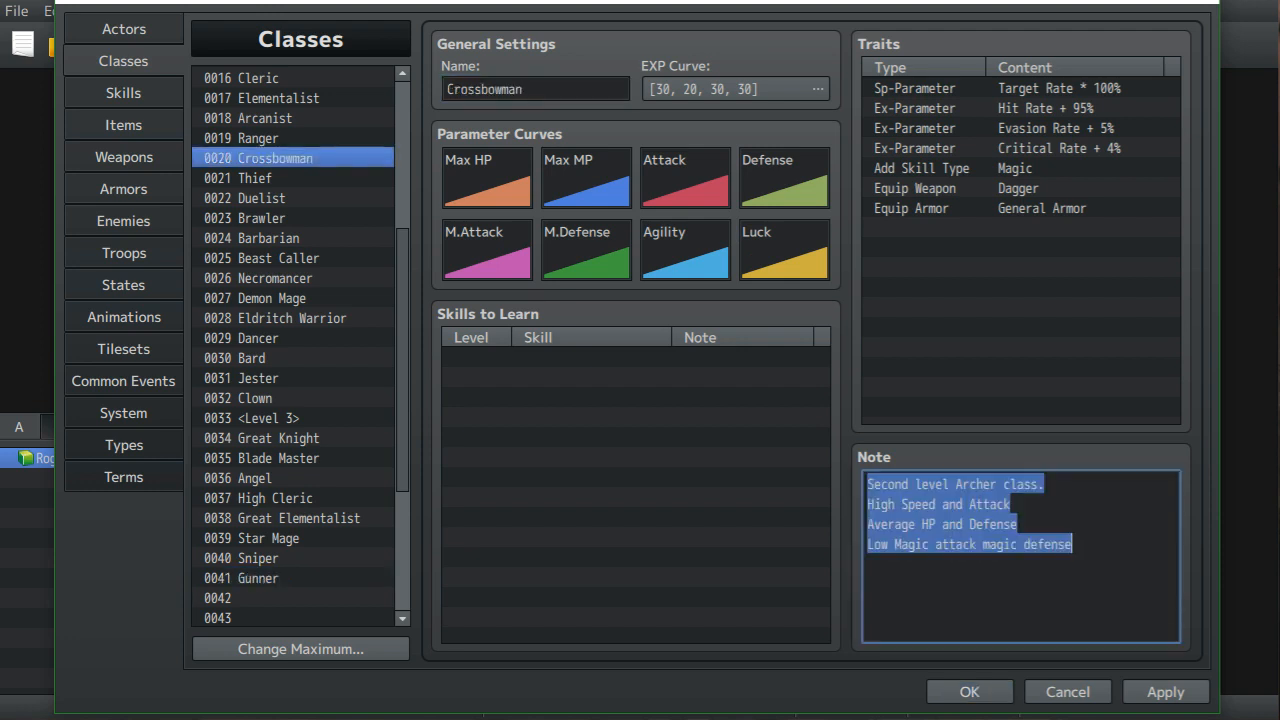
pyautogui.rightClick(976, 522)
pyautogui.click(1017, 558)
pyautogui.click(275, 578)
pyautogui.rightClick(932, 532)
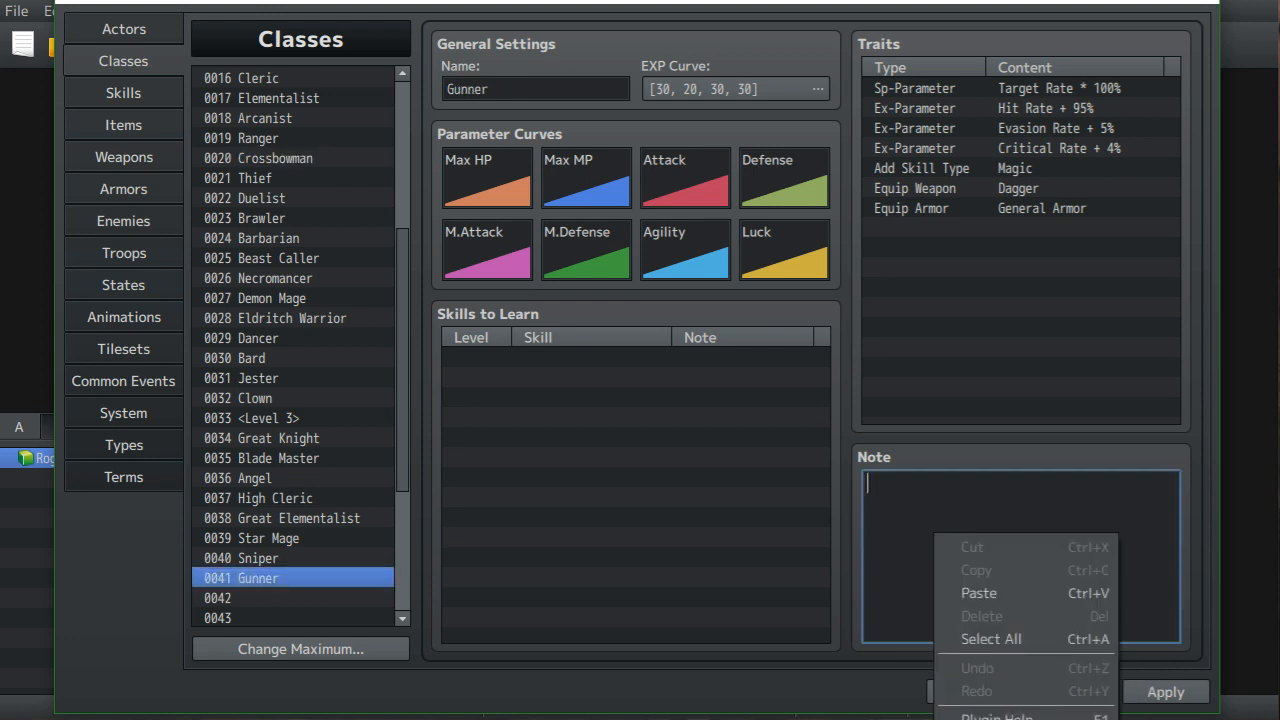
pyautogui.click(975, 594)
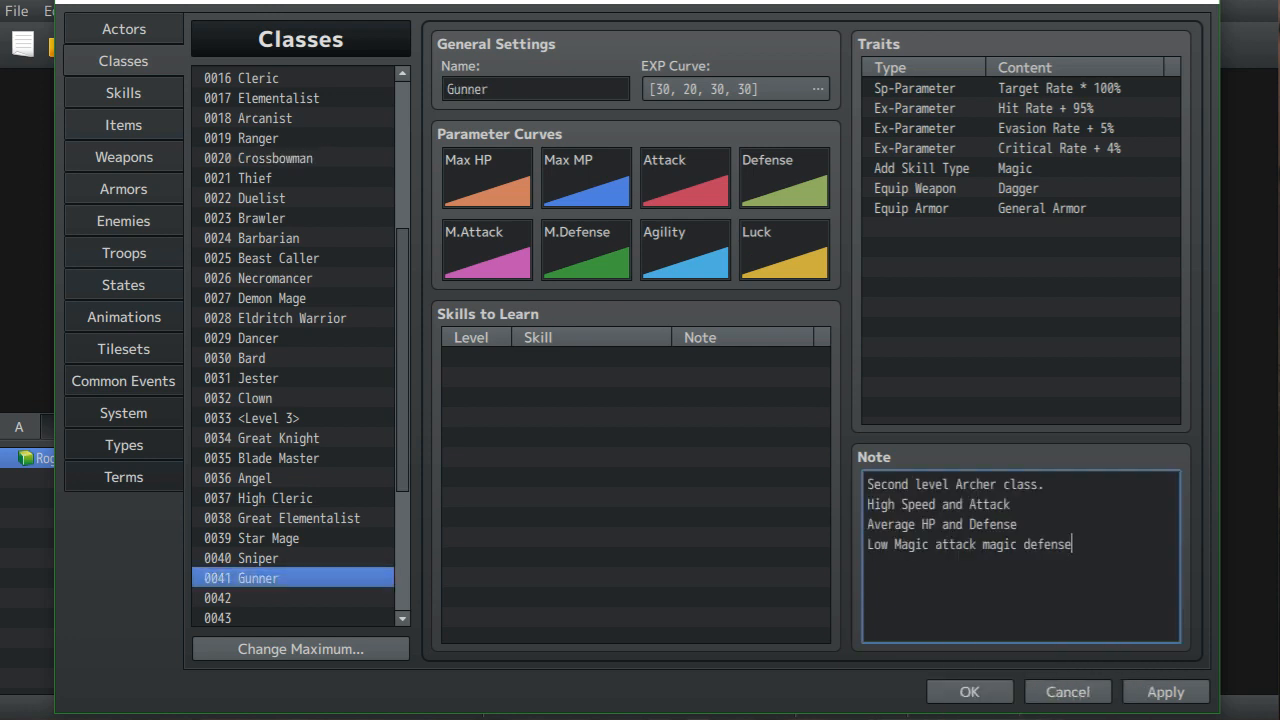
# - Name class 0042 "Assassin"
pyautogui.scroll(-3, 403, 360)
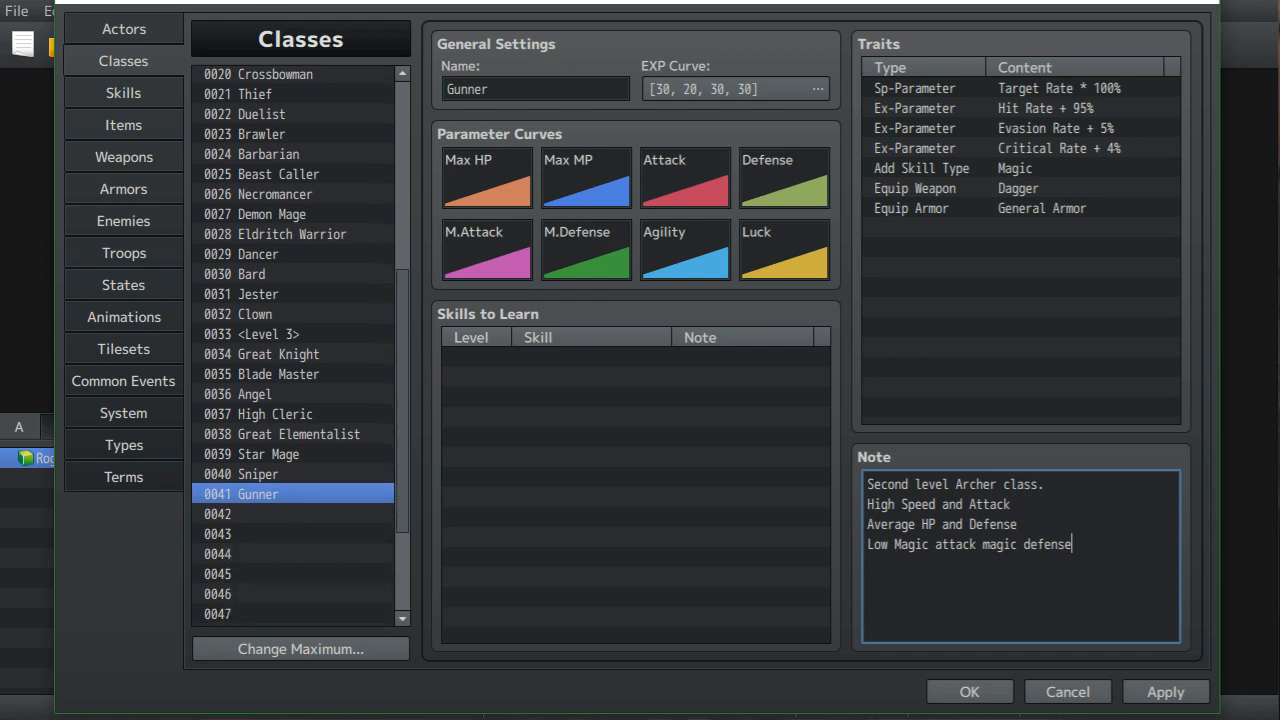
pyautogui.click(284, 460)
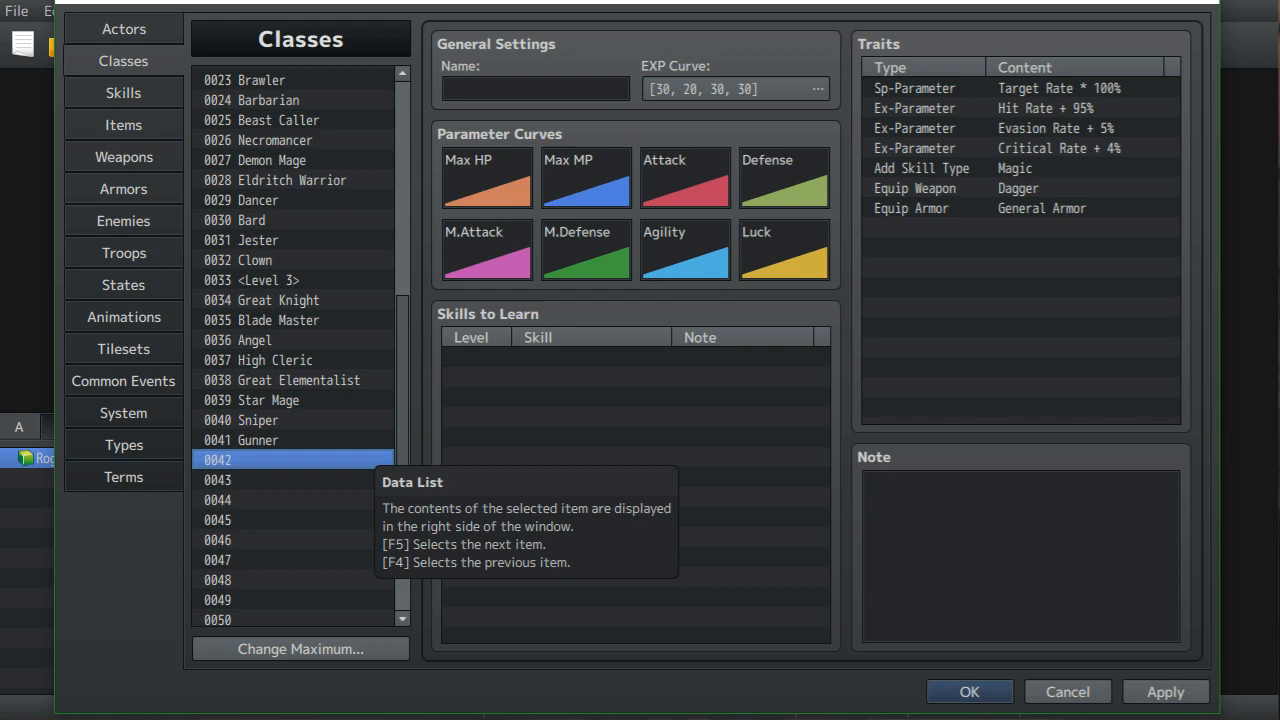
pyautogui.scroll(1, 293, 350)
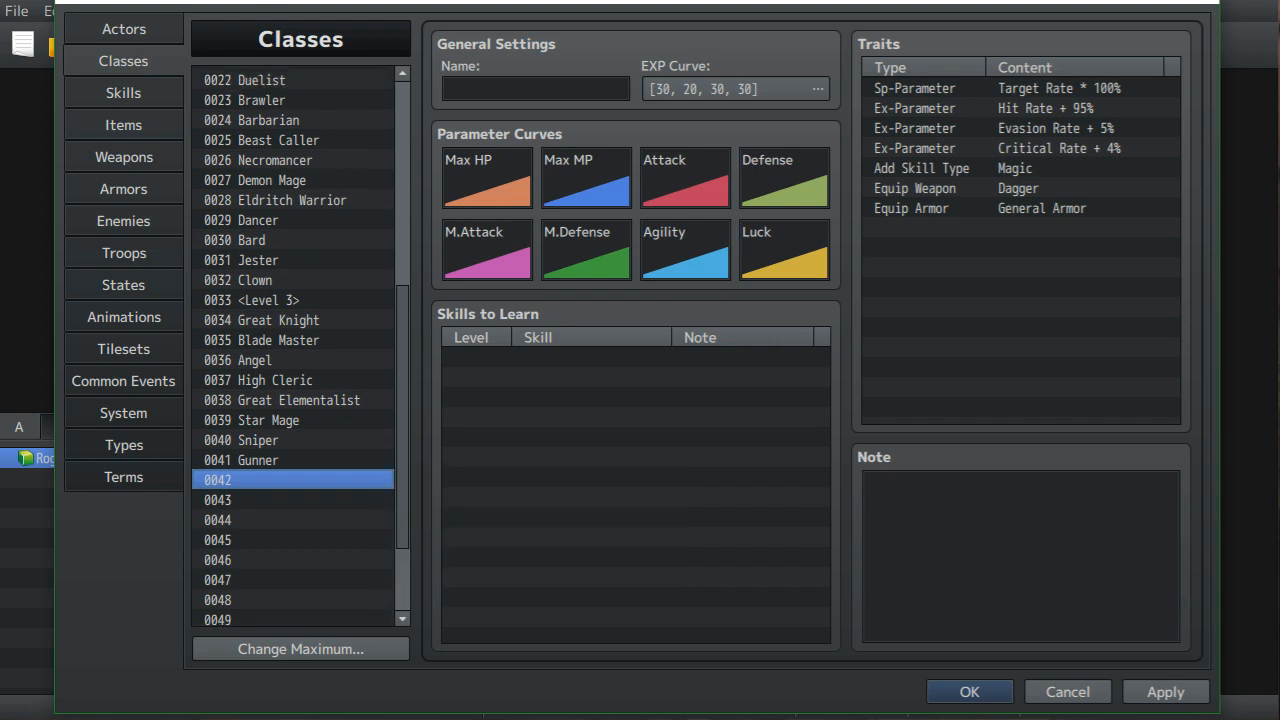
pyautogui.scroll(2, 293, 350)
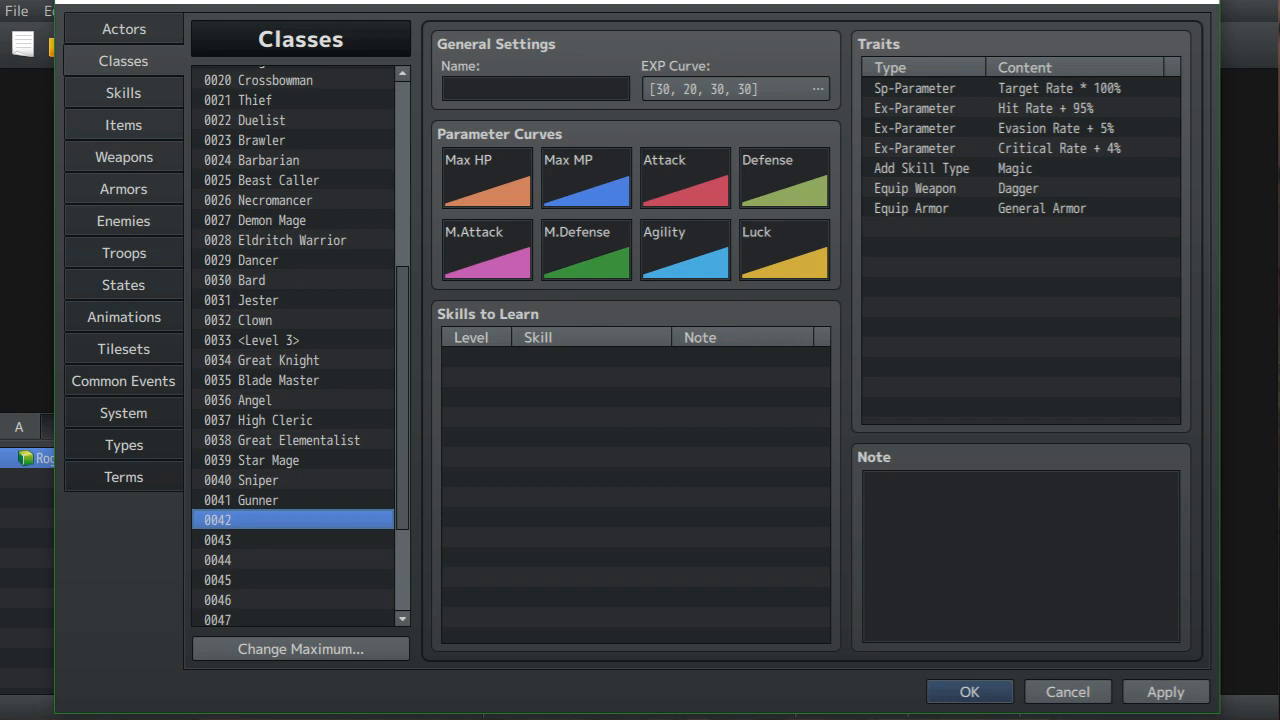
pyautogui.click(536, 89)
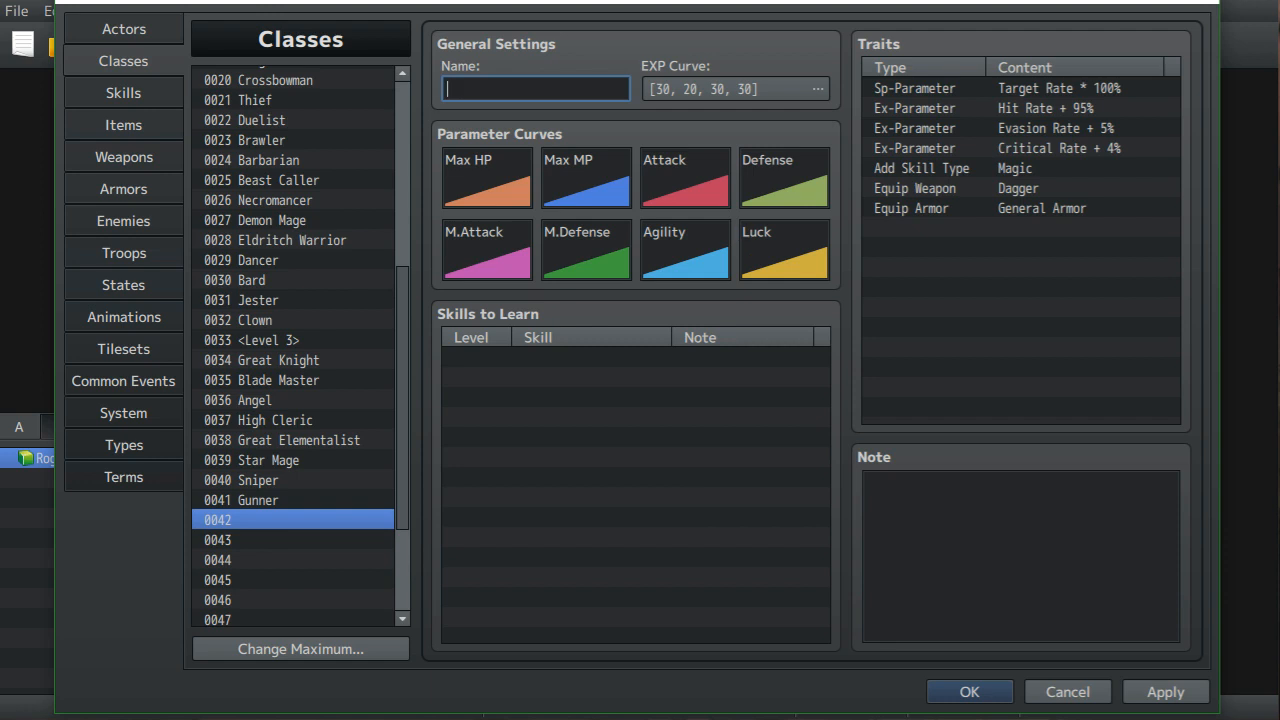
pyautogui.write('Assassin')
# - Copy the whole note of the Thief class into the note of the Assassin class
pyautogui.click(1020, 556)
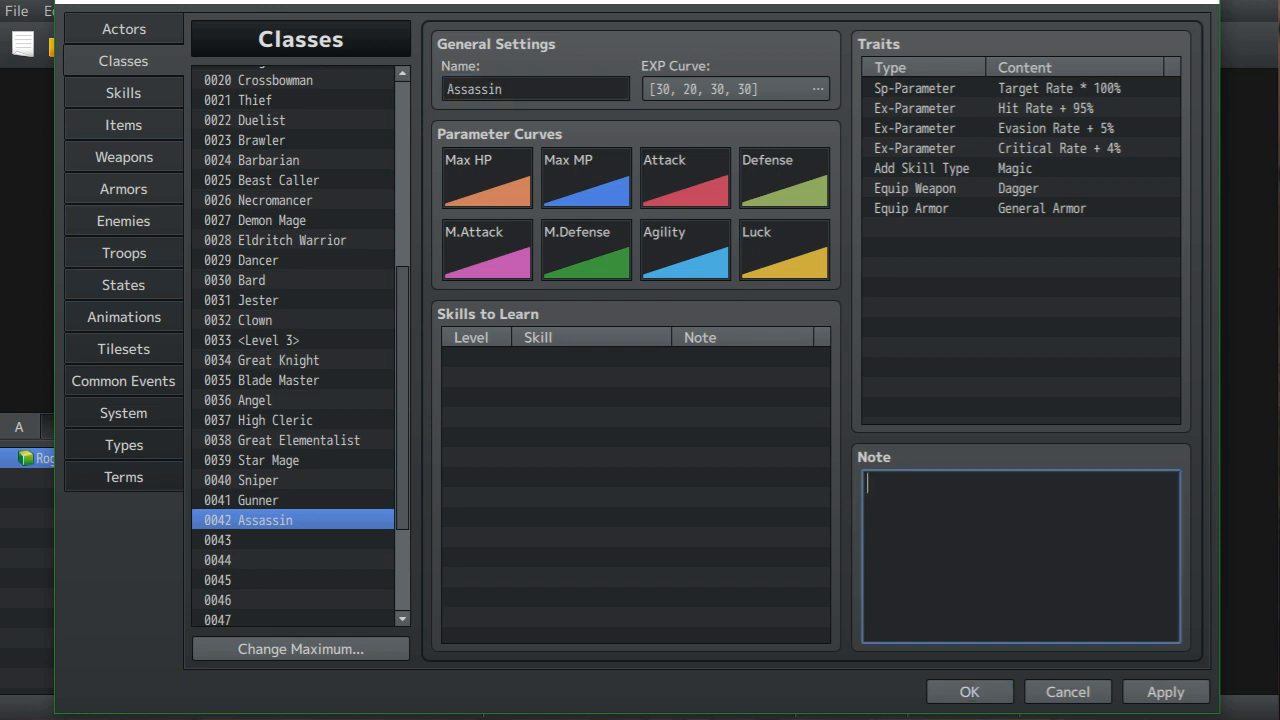
pyautogui.click(254, 100)
pyautogui.moveTo(1062, 550); pyautogui.dragTo(868, 482)
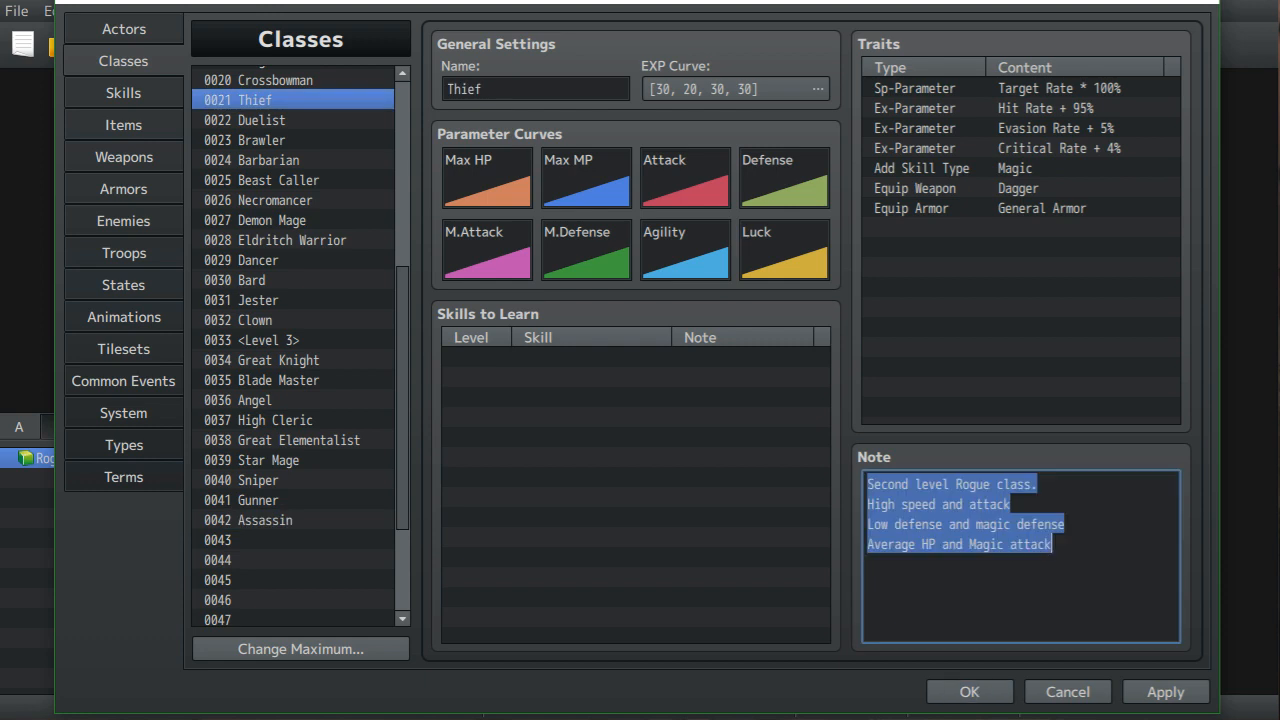
pyautogui.rightClick(947, 524)
pyautogui.click(988, 564)
pyautogui.click(254, 520)
pyautogui.rightClick(945, 536)
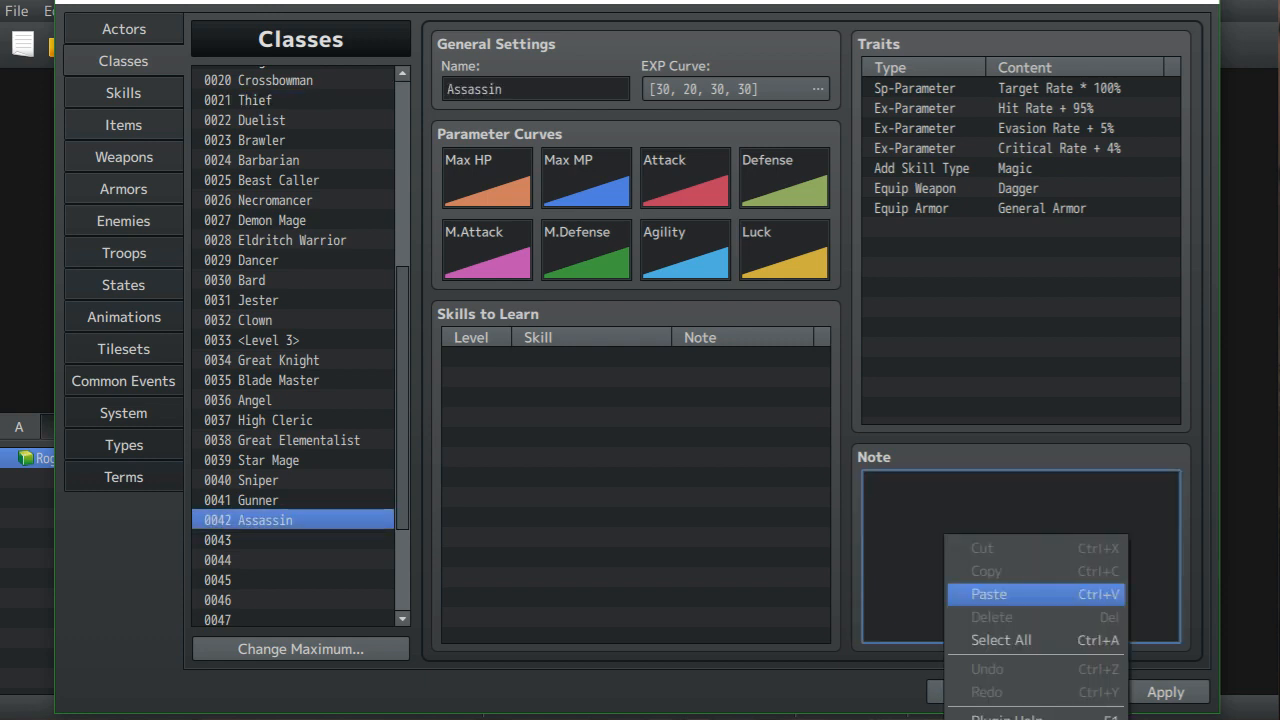
pyautogui.click(988, 594)
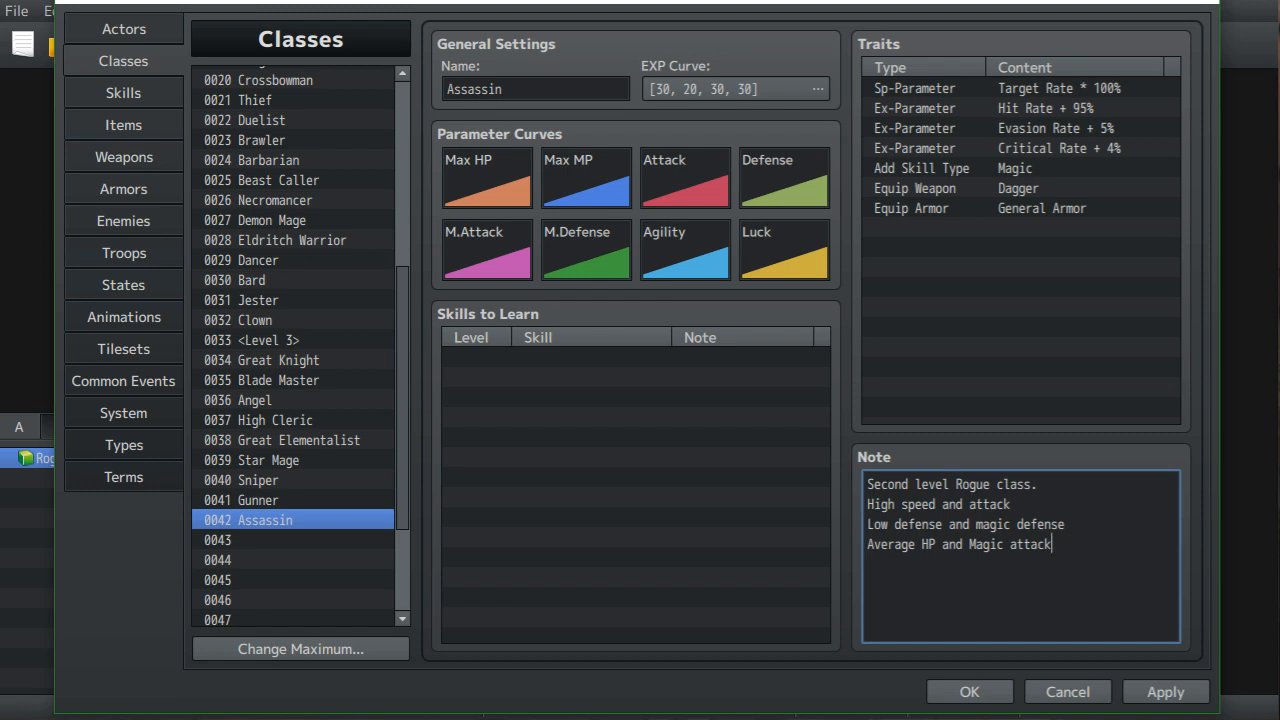
# - In the Assassin note, shorten the second line to "High speed" and change the last line to "Average HP Attack and Magic attack"
pyautogui.scroll(-2, 300, 350)
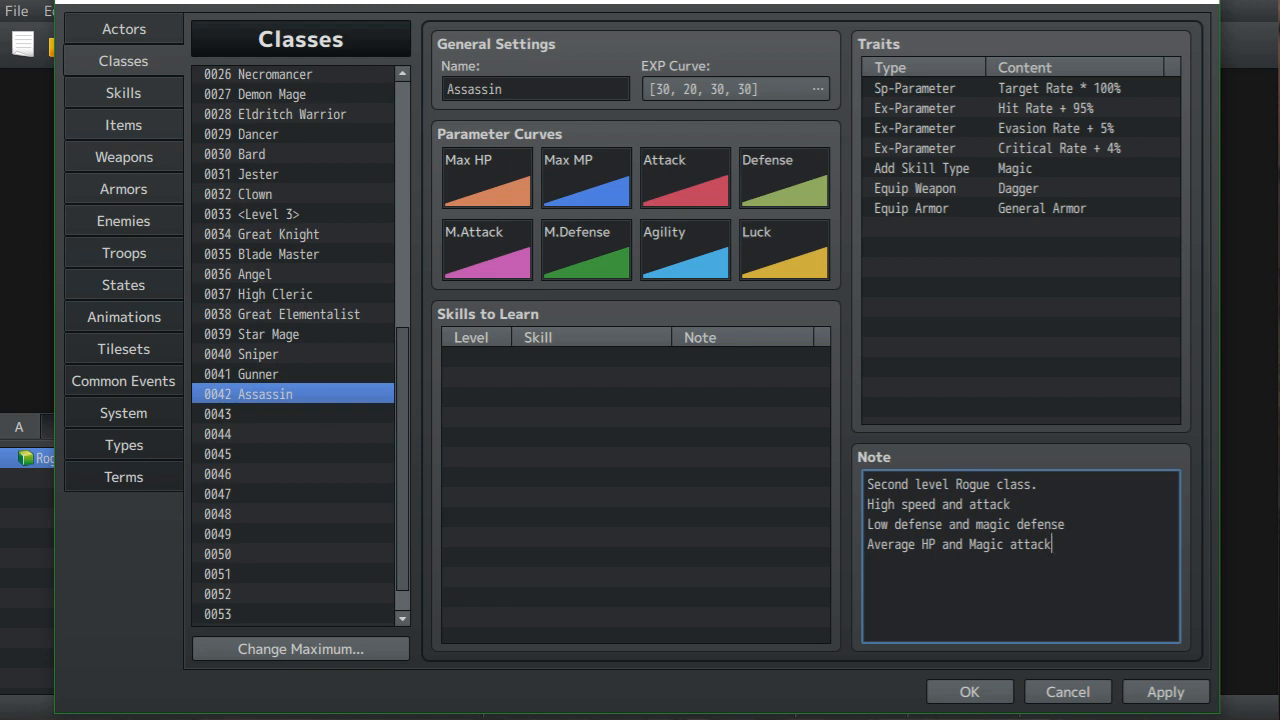
pyautogui.click(1011, 504)
pyautogui.hotkey('shift', 'Left')
pyautogui.hotkey('shift', 'Left')
pyautogui.hotkey('shift', 'Left')
pyautogui.hotkey('shift', 'Left')
pyautogui.hotkey('shift', 'Left')
pyautogui.hotkey('shift', 'Left')
pyautogui.hotkey('shift', 'Left')
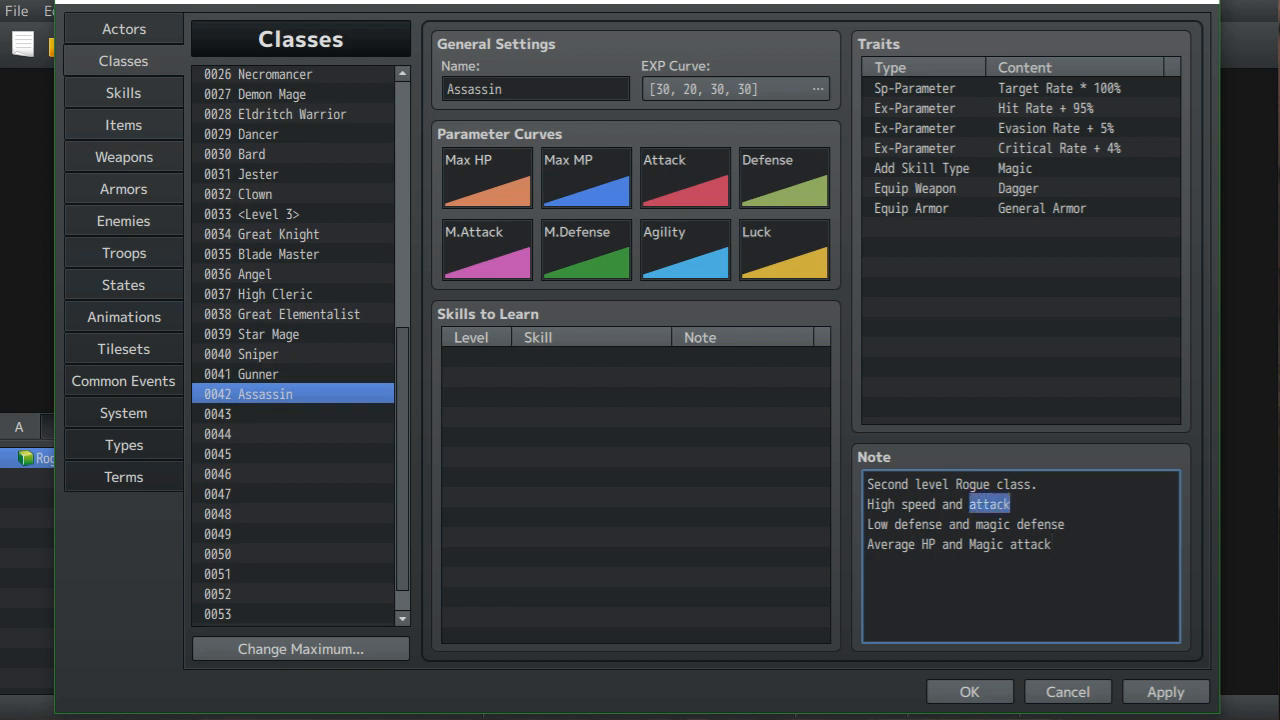
pyautogui.hotkey('shift', 'Left')
pyautogui.hotkey('shift', 'Left')
pyautogui.hotkey('shift', 'Left')
pyautogui.press('BackSpace')
pyautogui.press('BackSpace')
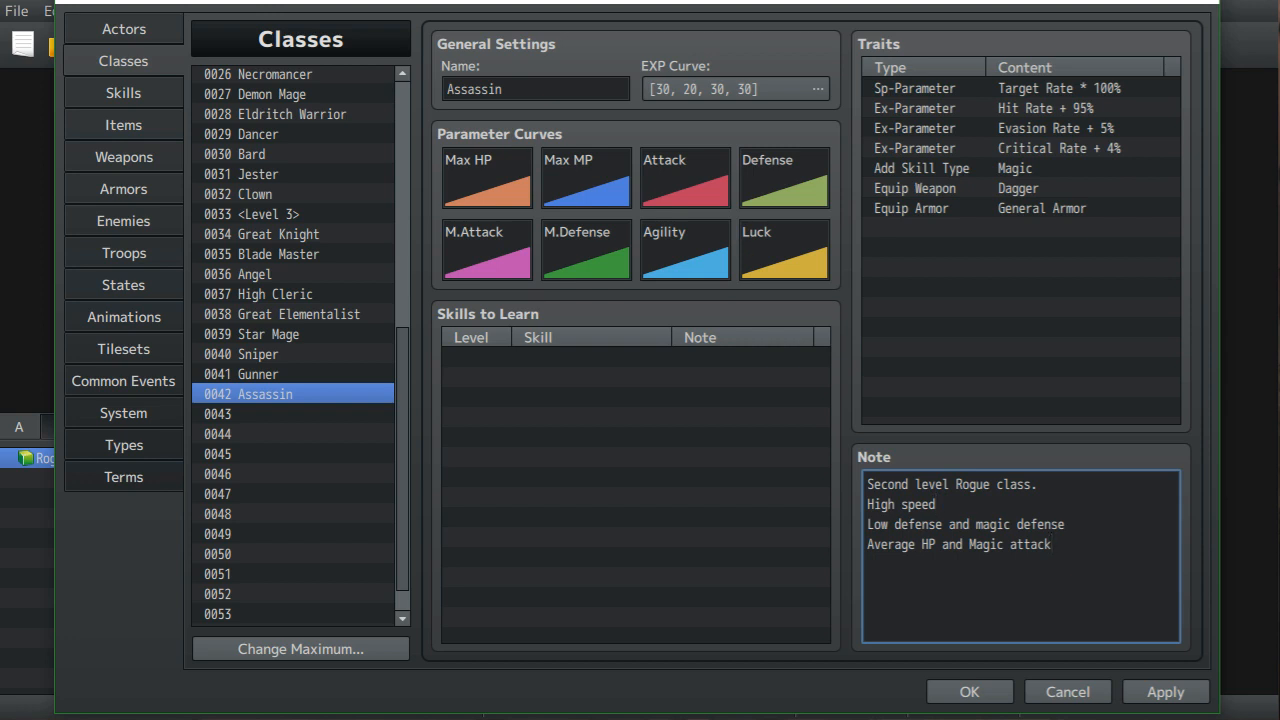
pyautogui.click(936, 545)
pyautogui.write('Attack')
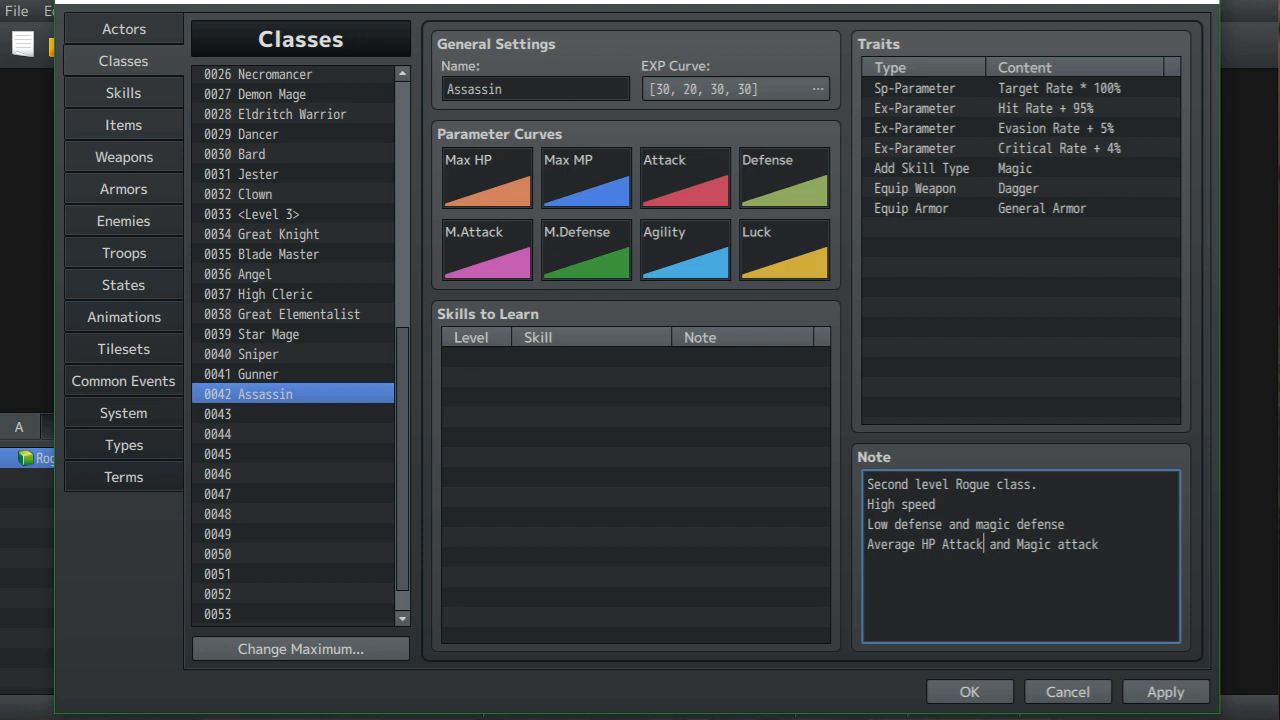
# - Name class 0043 "Lord"
pyautogui.click(293, 414)
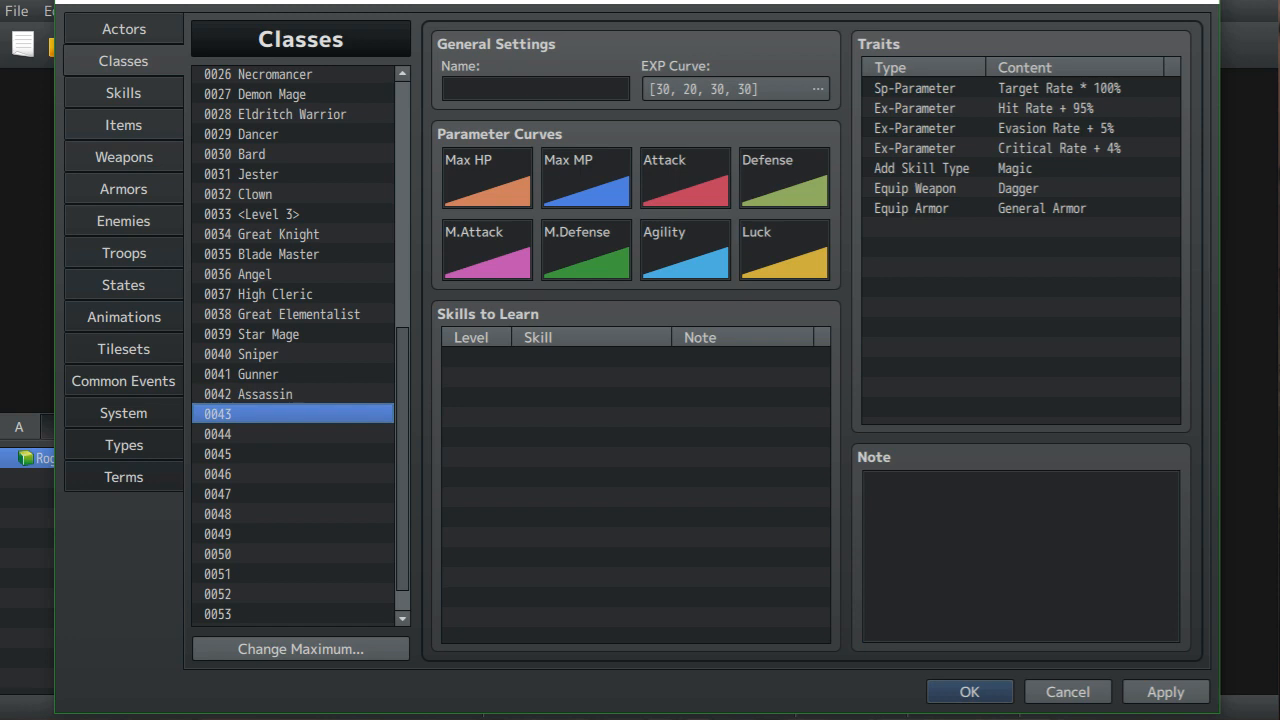
pyautogui.click(535, 89)
pyautogui.write('Lord')
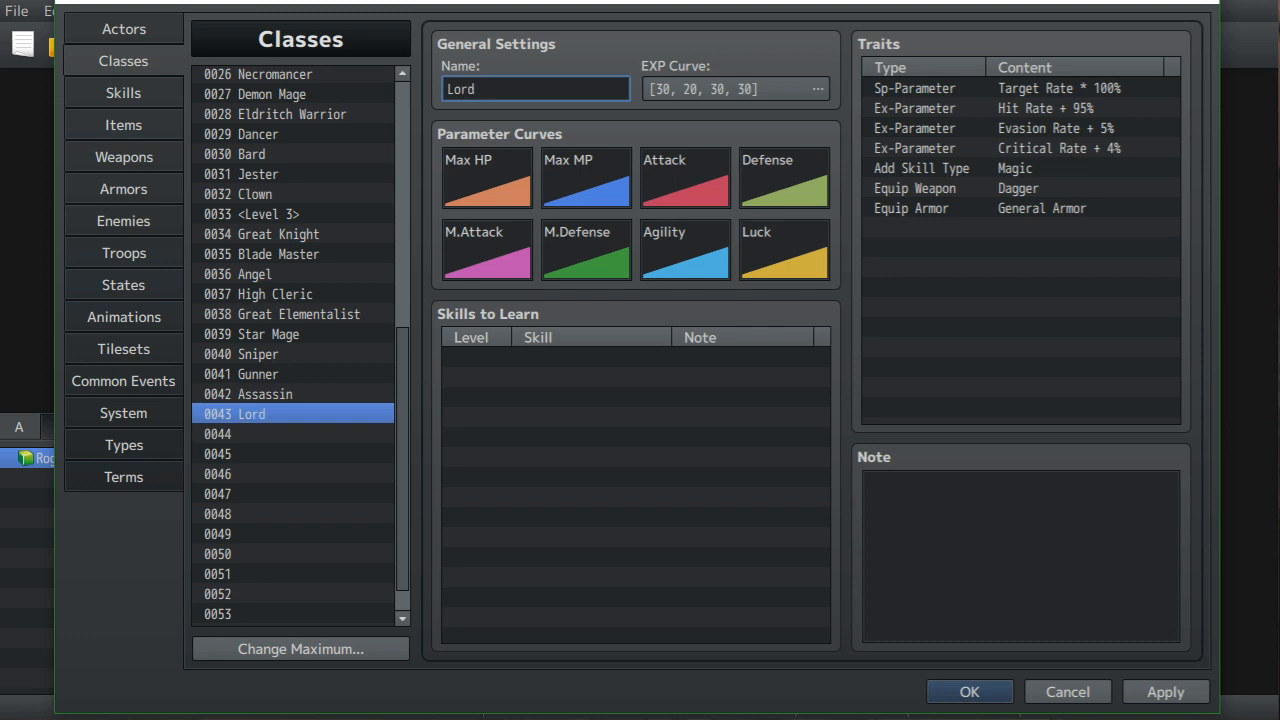
# - Copy the whole note of the Duelist class into the note of the Lord class
pyautogui.click(1020, 556)
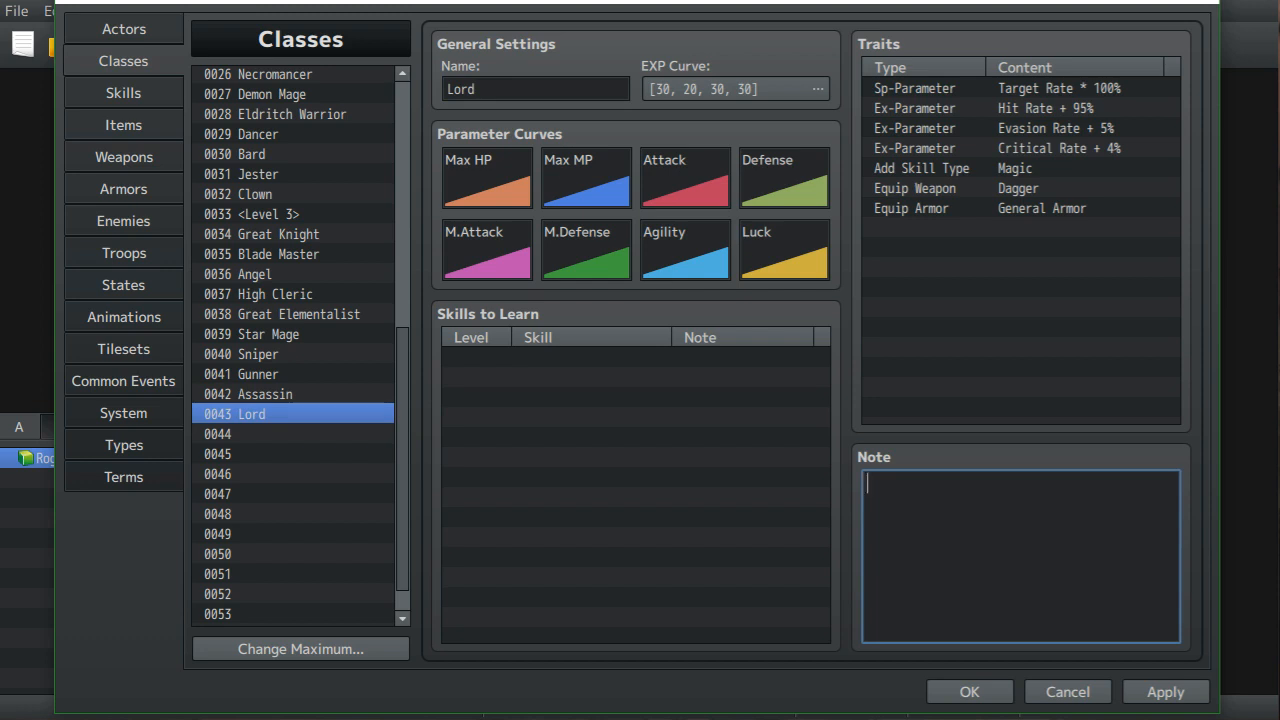
pyautogui.scroll(2, 300, 344)
pyautogui.scroll(2, 292, 344)
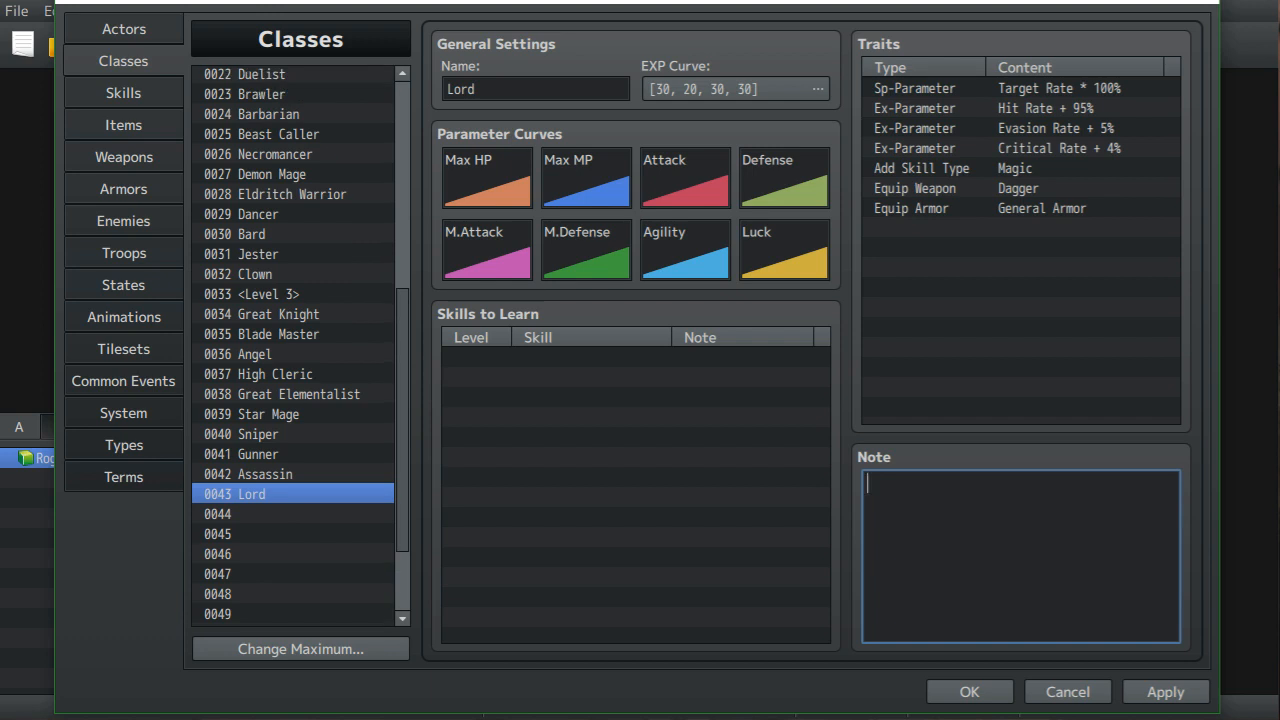
pyautogui.scroll(1, 292, 344)
pyautogui.click(292, 94)
pyautogui.rightClick(957, 513)
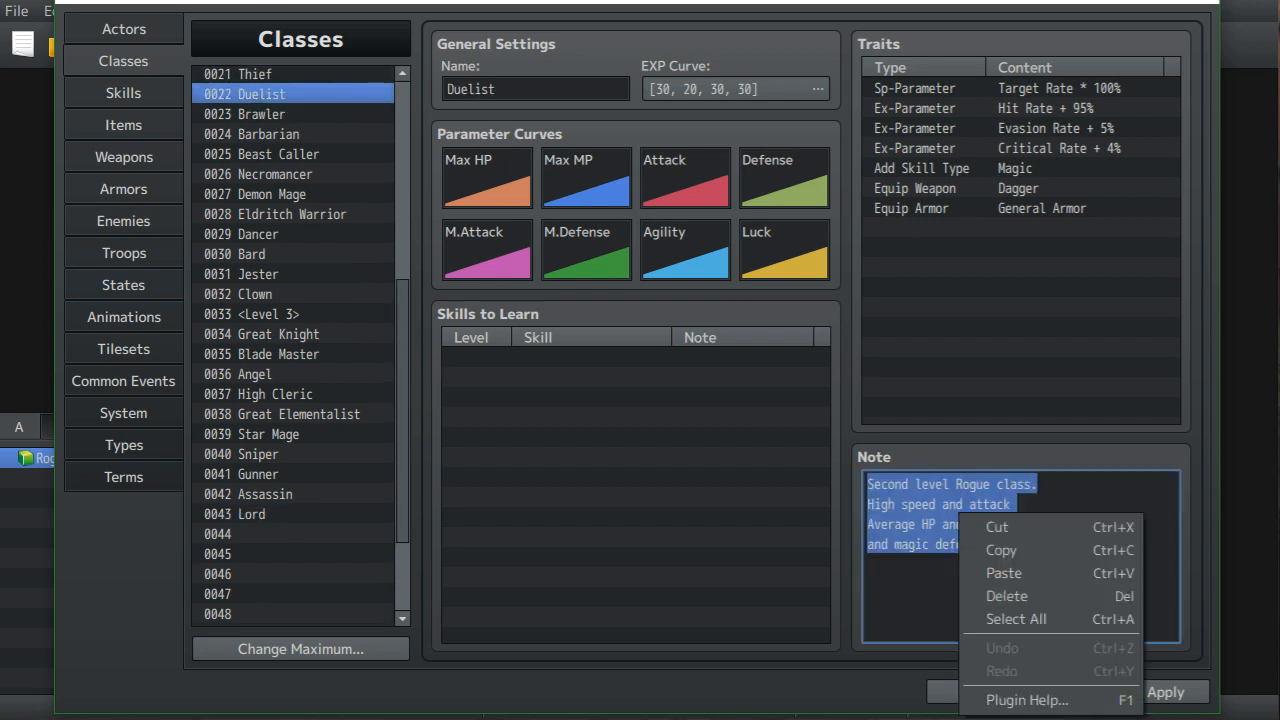
pyautogui.click(1000, 550)
pyautogui.click(292, 514)
pyautogui.click(881, 518)
pyautogui.rightClick(881, 518)
pyautogui.click(928, 578)
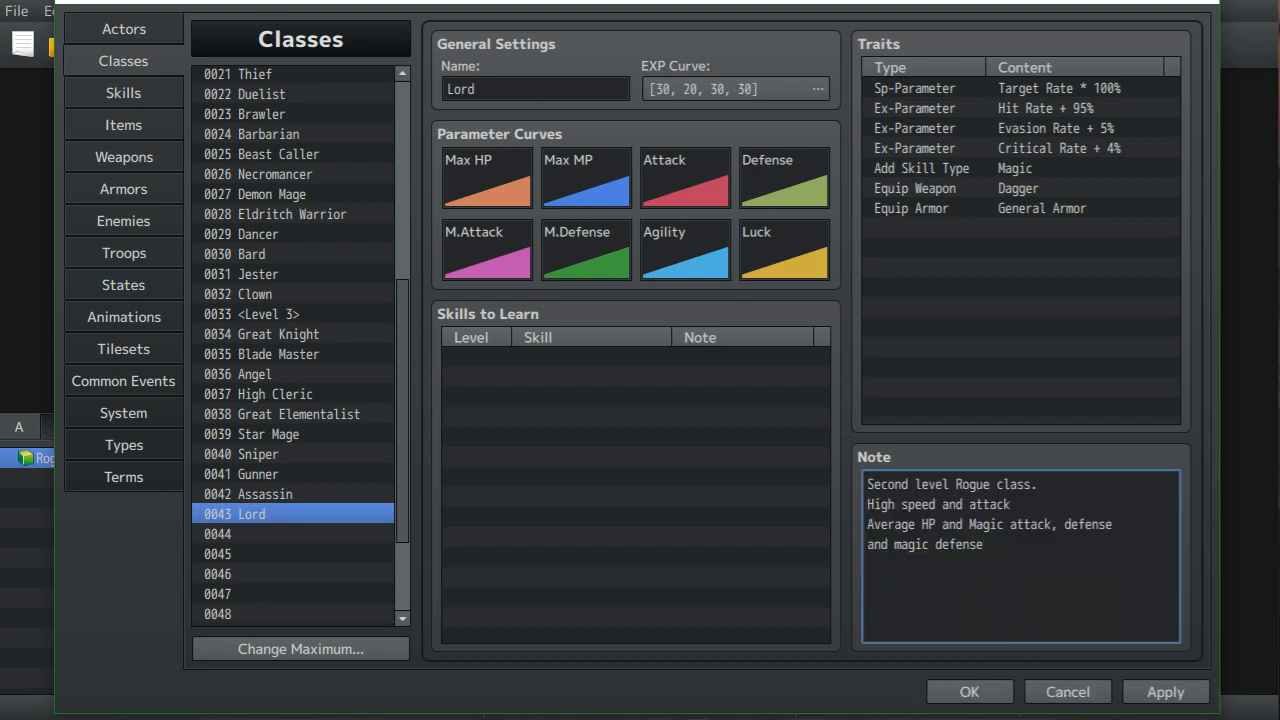
# - Replace "Second" with "Third" in the Lord note so its first line reads "Third level Rogue class."
pyautogui.click(909, 485)
pyautogui.press('BackSpace')
pyautogui.press('BackSpace')
pyautogui.press('BackSpace')
pyautogui.press('BackSpace')
pyautogui.press('BackSpace')
pyautogui.press('BackSpace')
pyautogui.write('Third')
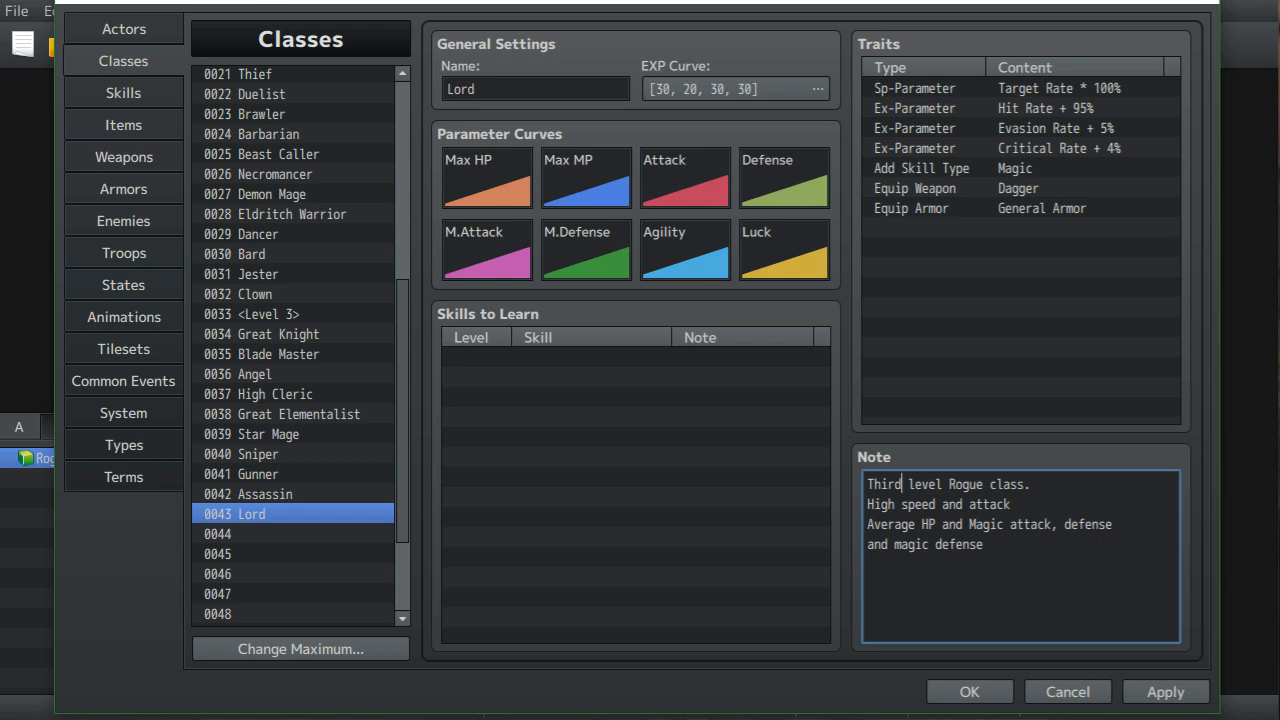
pyautogui.click(265, 494)
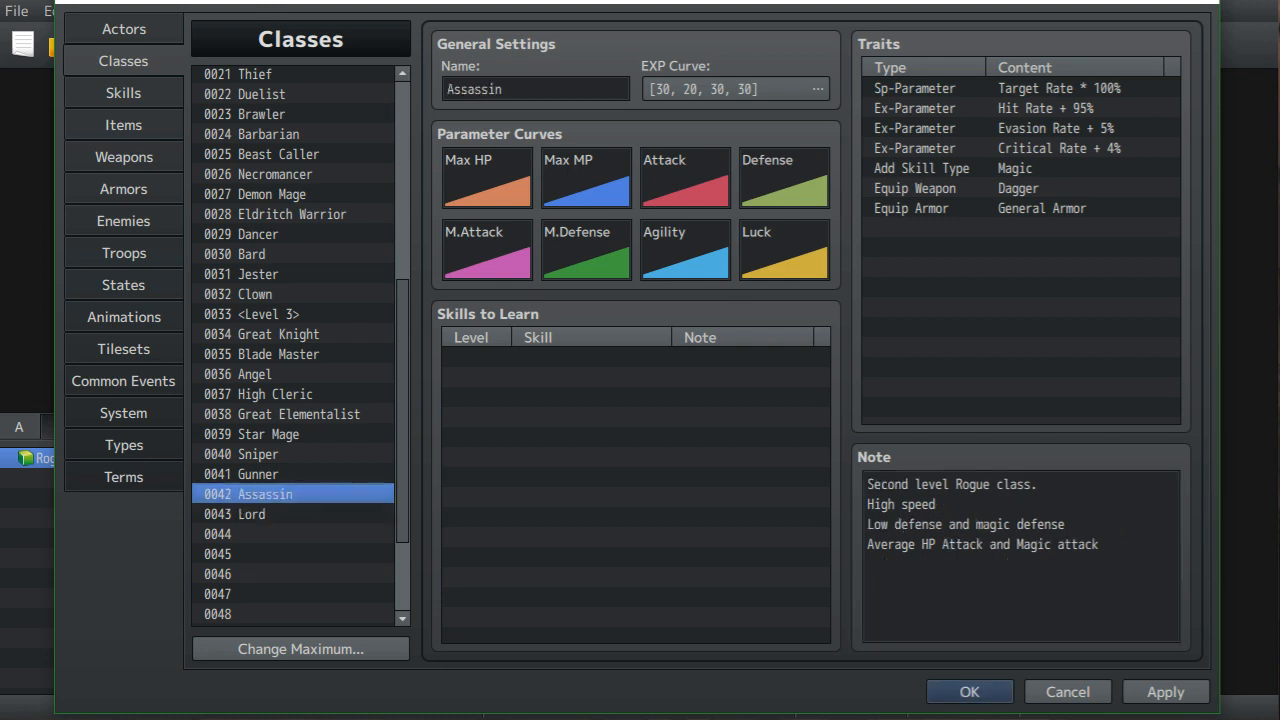
pyautogui.click(258, 474)
pyautogui.click(258, 454)
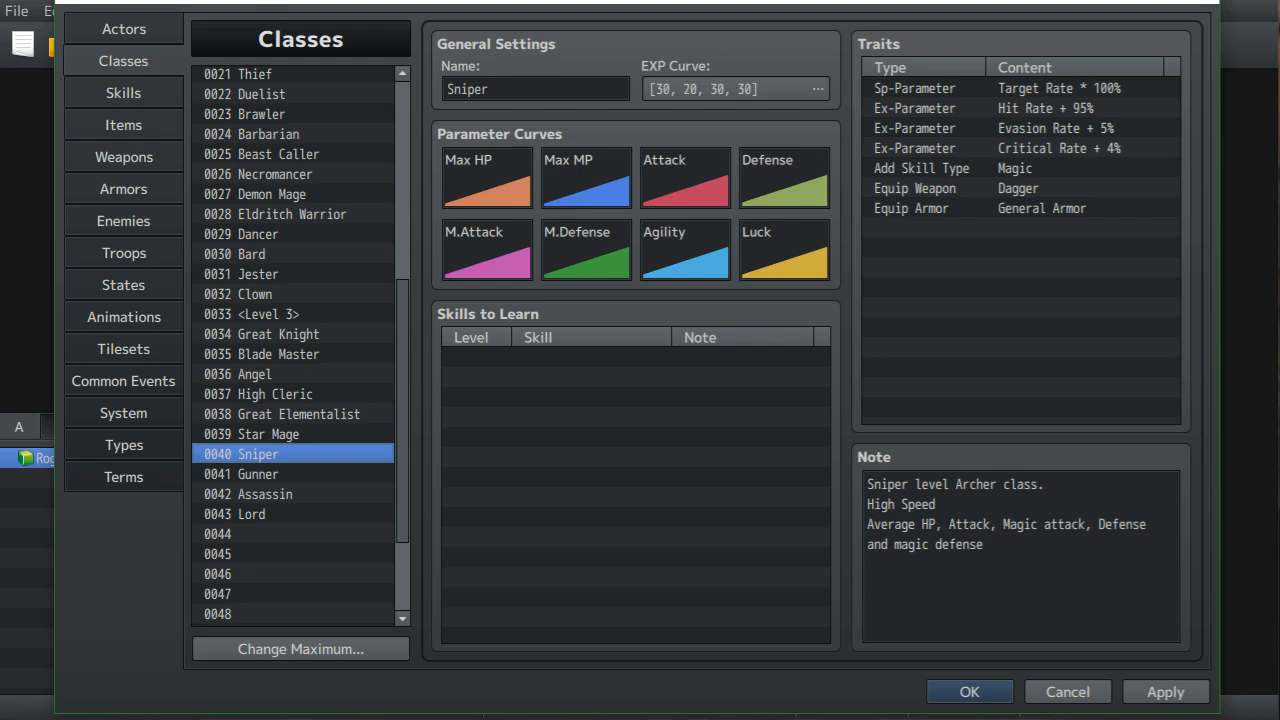
pyautogui.click(252, 514)
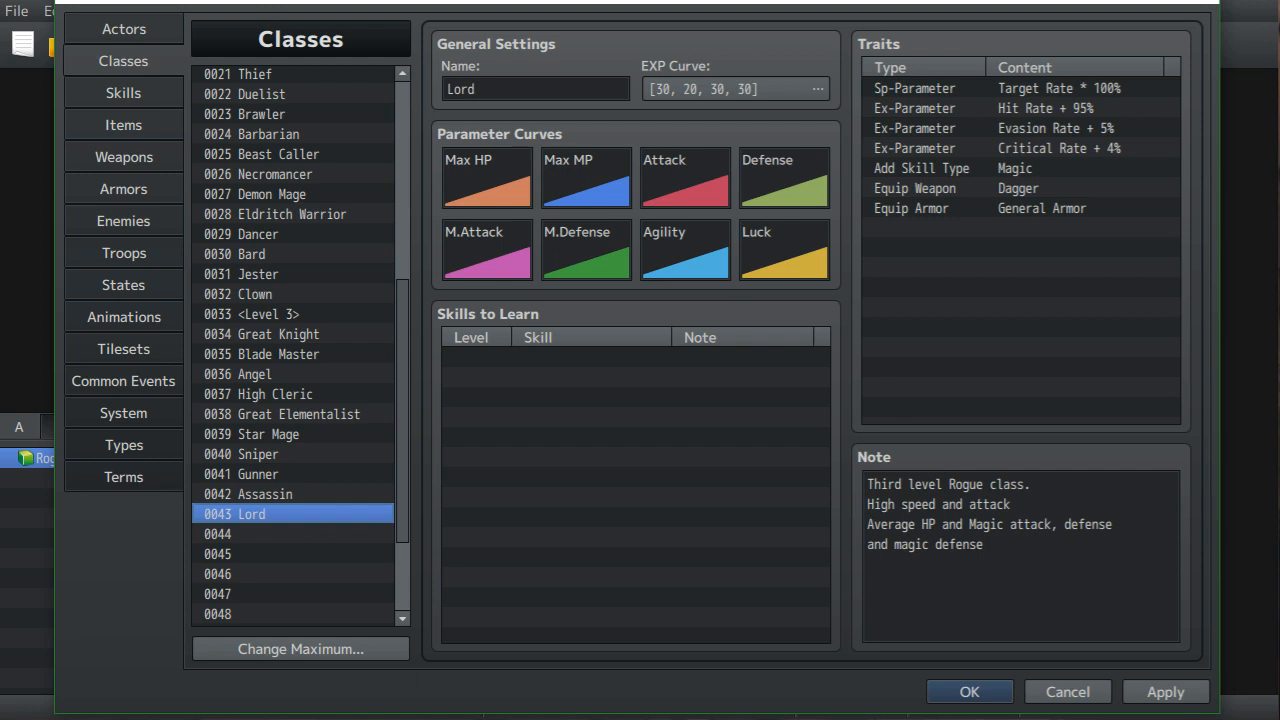
# - Name class 0044 "Martial Artist"
pyautogui.scroll(-3, 300, 345)
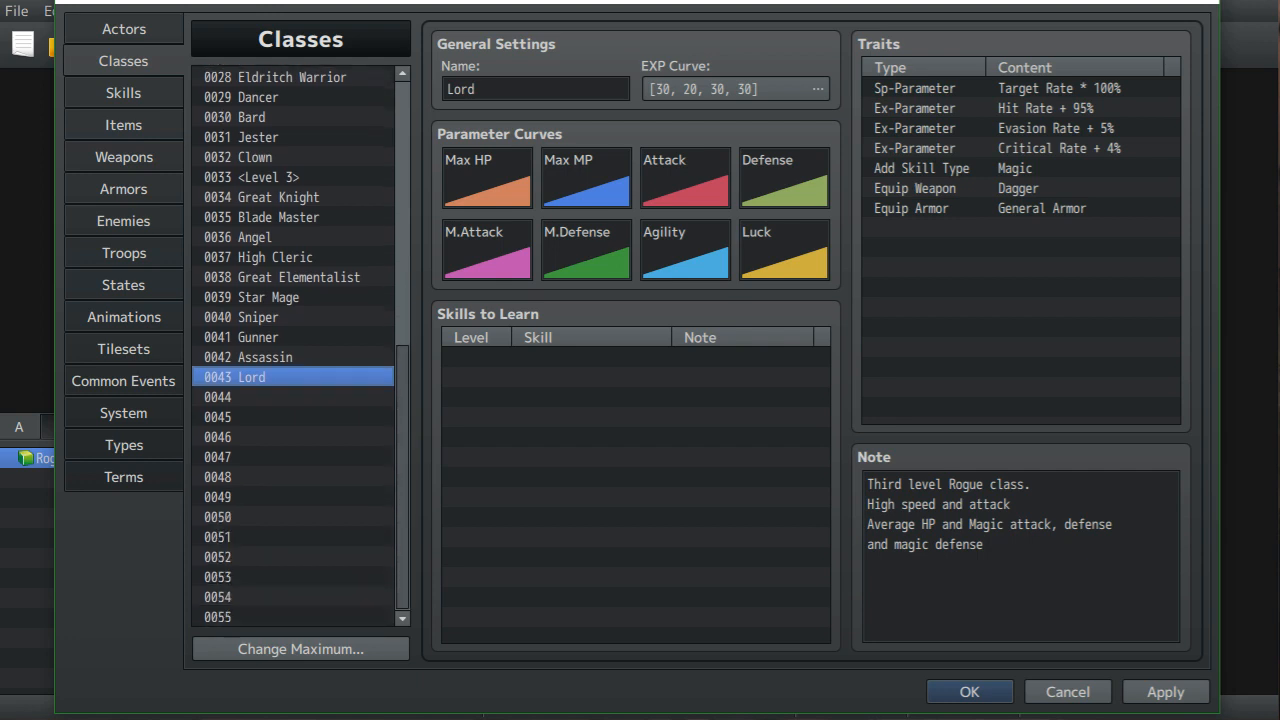
pyautogui.click(252, 397)
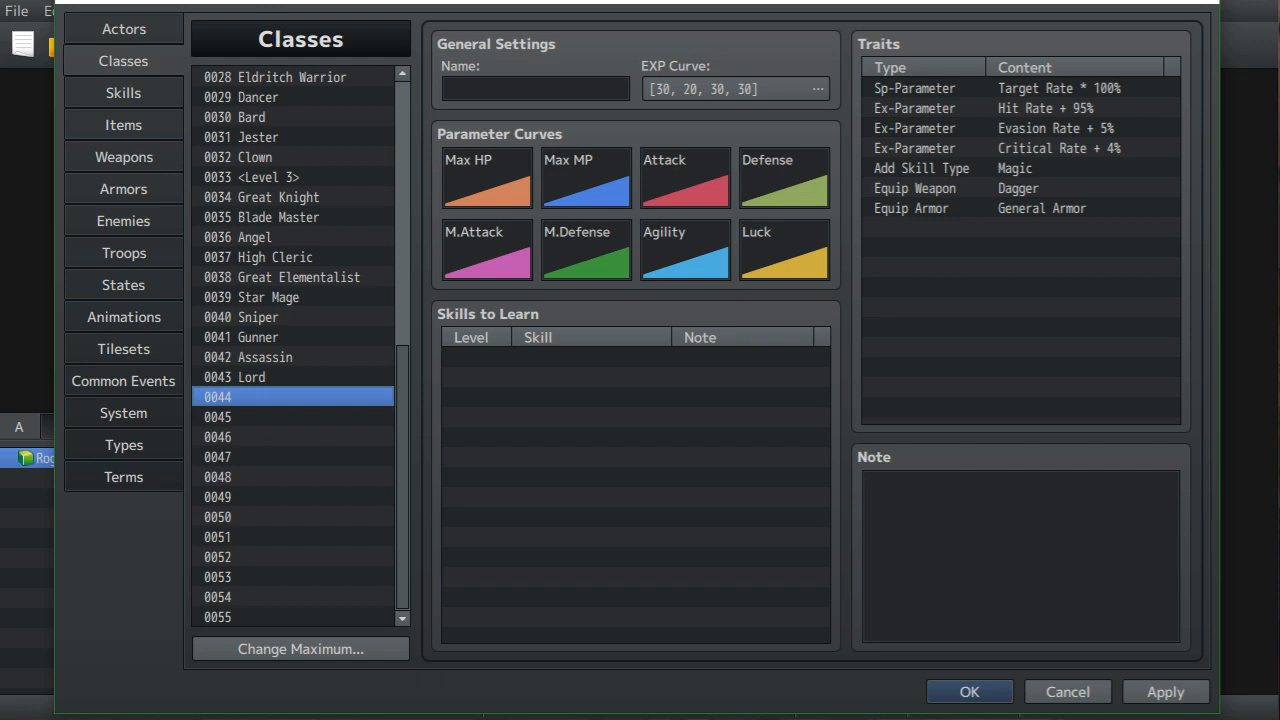
pyautogui.scroll(2, 300, 346)
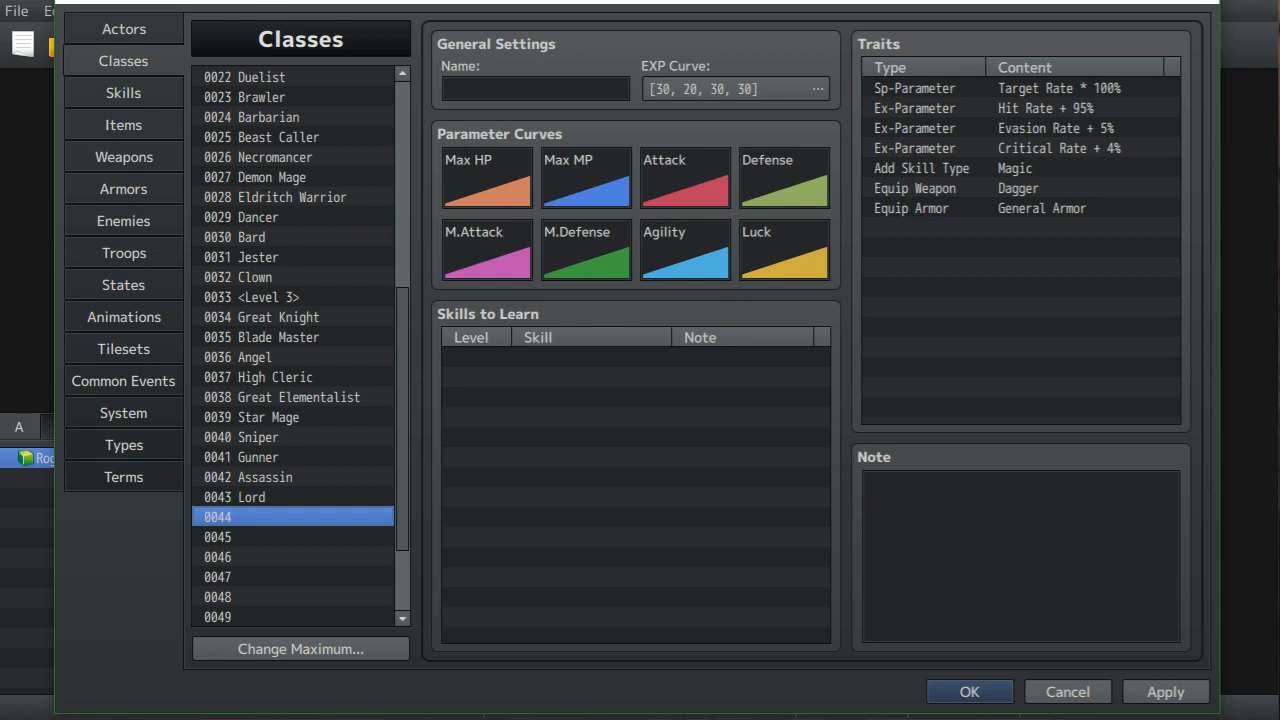
pyautogui.click(536, 89)
pyautogui.write('Martial Artist')
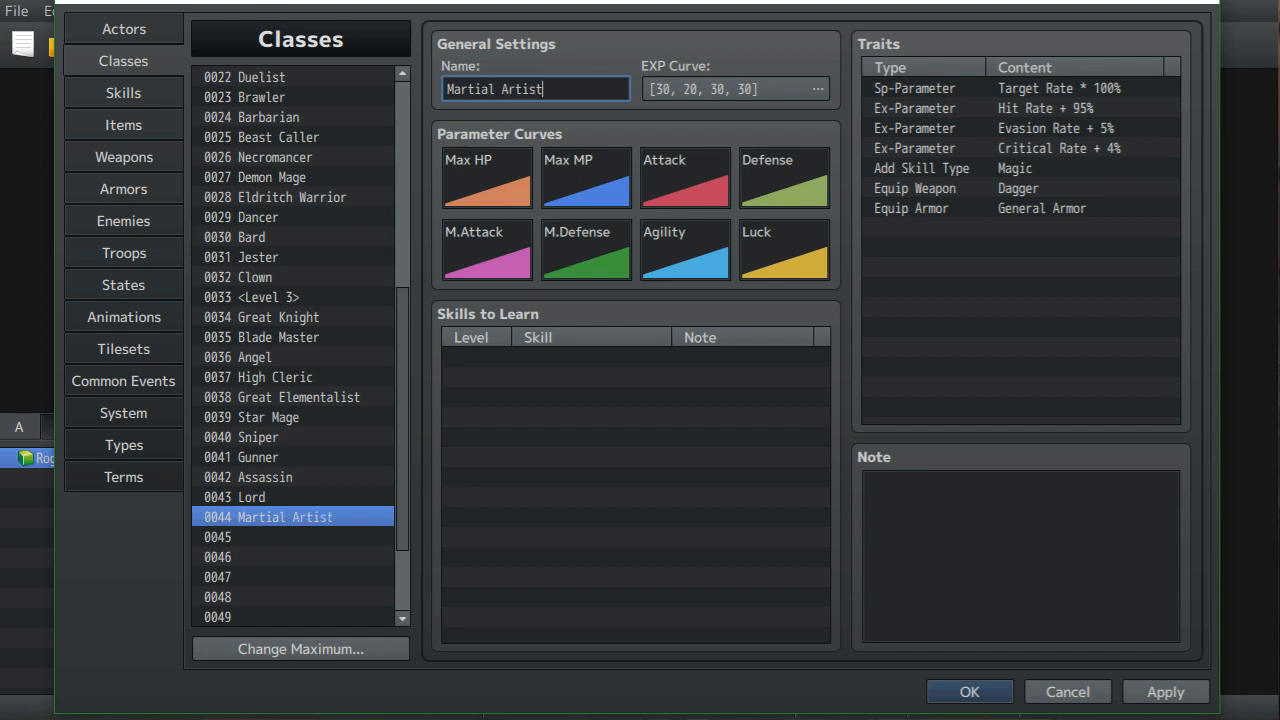
# - Copy the whole note of the Brawler class into the note of the Martial Artist class
pyautogui.scroll(1, 301, 346)
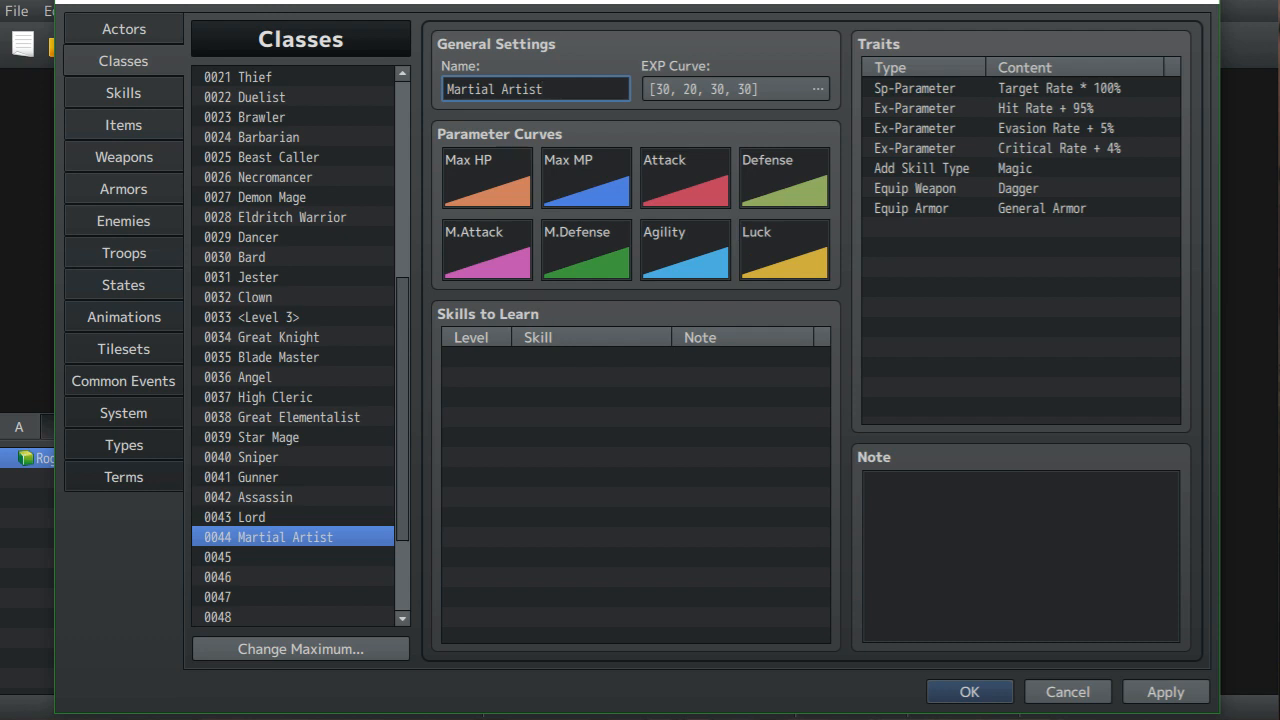
pyautogui.click(262, 117)
pyautogui.moveTo(1106, 548); pyautogui.dragTo(867, 482)
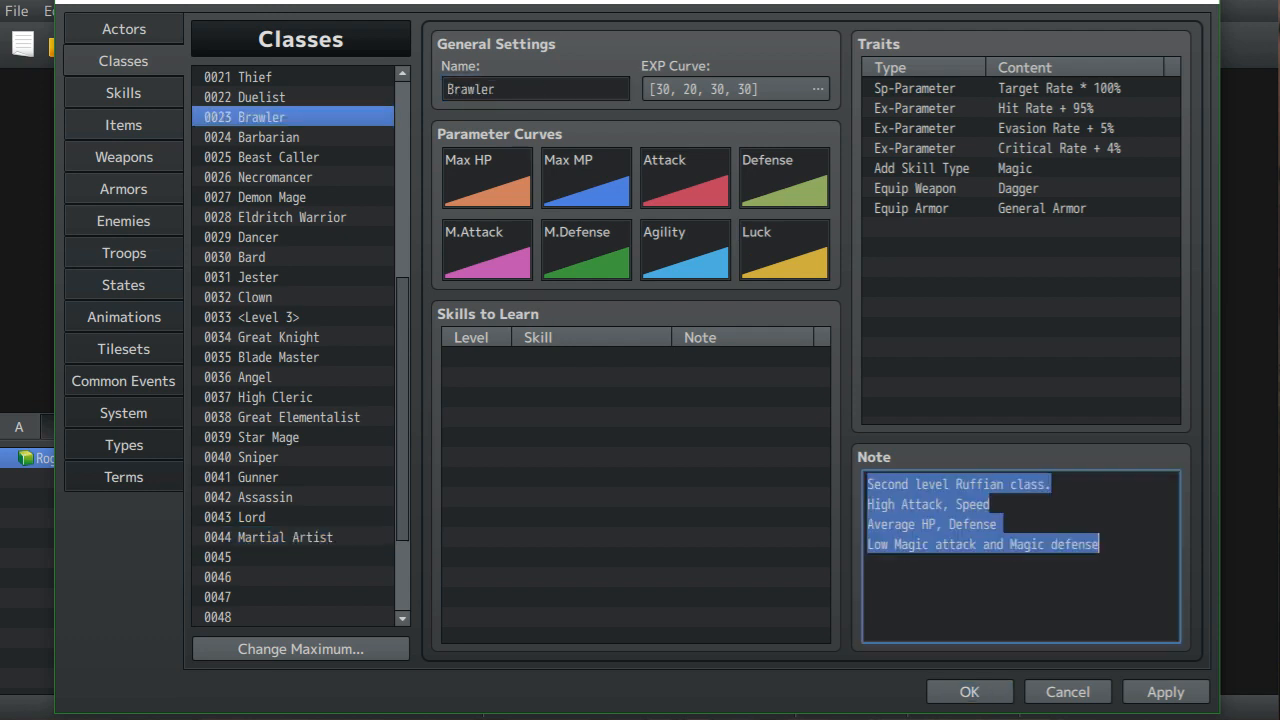
pyautogui.rightClick(926, 515)
pyautogui.click(968, 551)
pyautogui.click(285, 537)
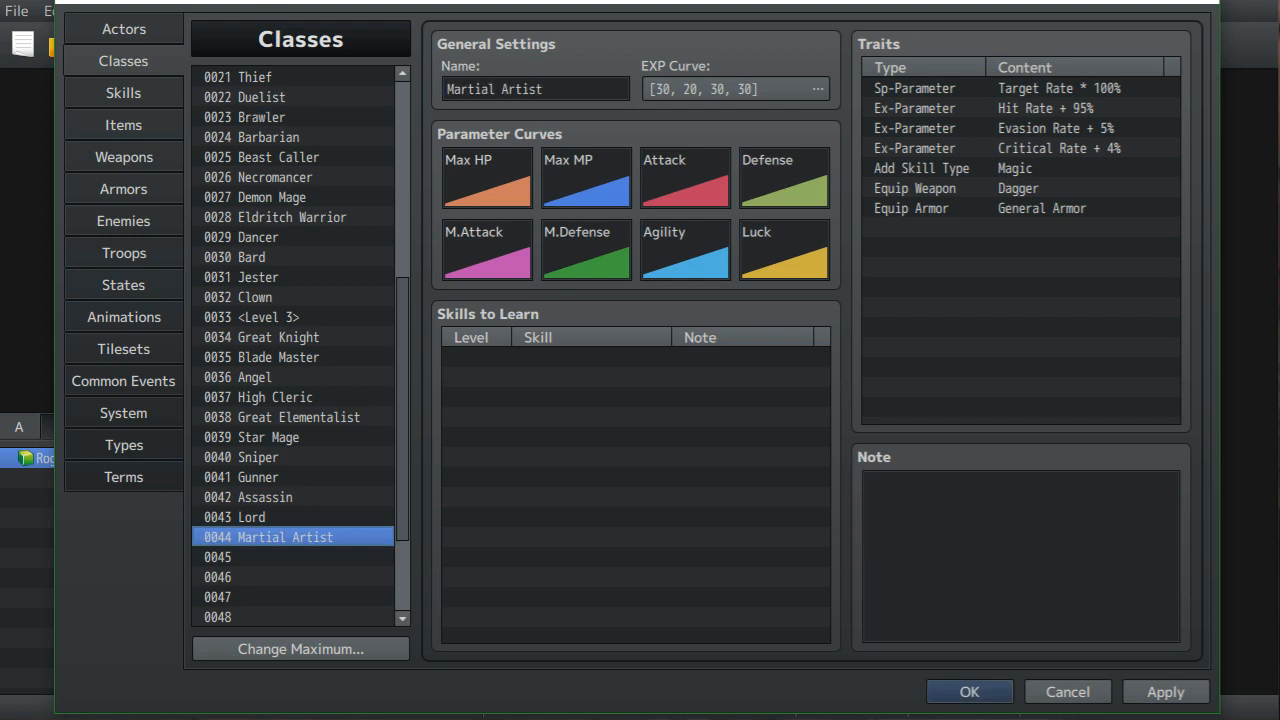
pyautogui.rightClick(966, 499)
pyautogui.click(1011, 557)
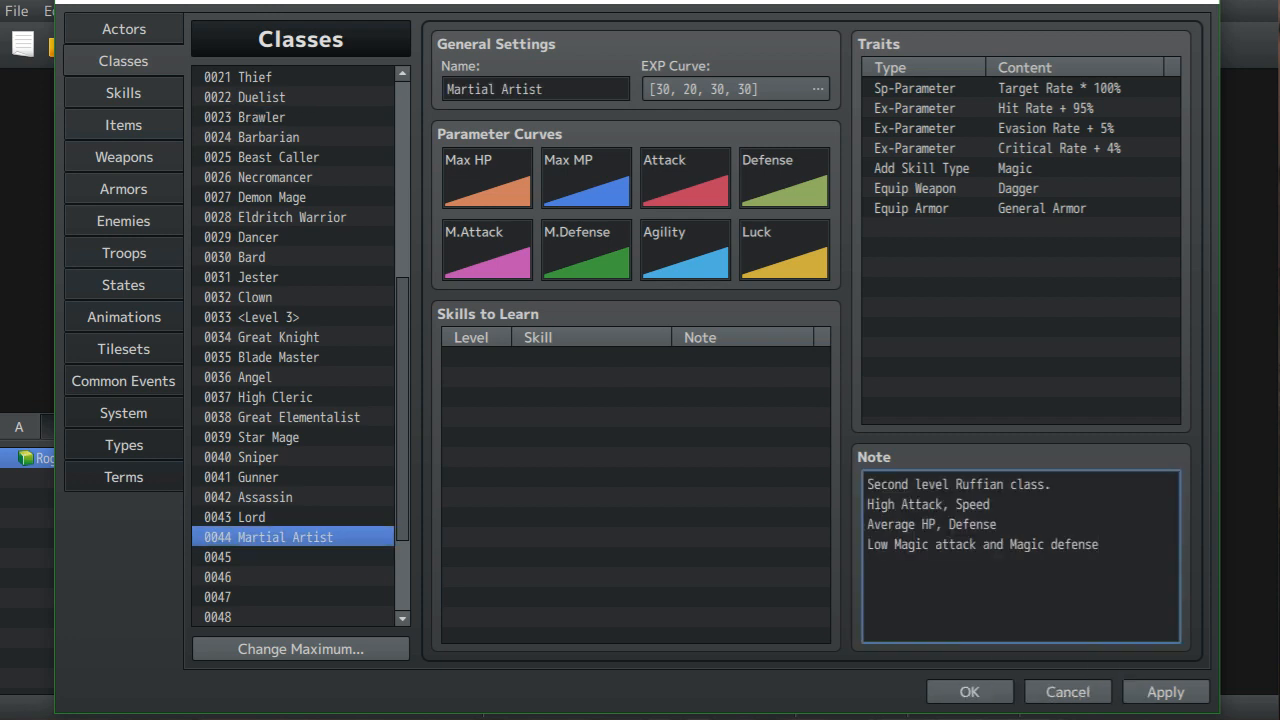
# - Replace "Second" with "Third" in the Martial Artist note so its first line reads "Third level Ruffian class."
pyautogui.press('BackSpace')
pyautogui.press('BackSpace')
pyautogui.press('BackSpace')
pyautogui.press('BackSpace')
pyautogui.press('BackSpace')
pyautogui.press('BackSpace')
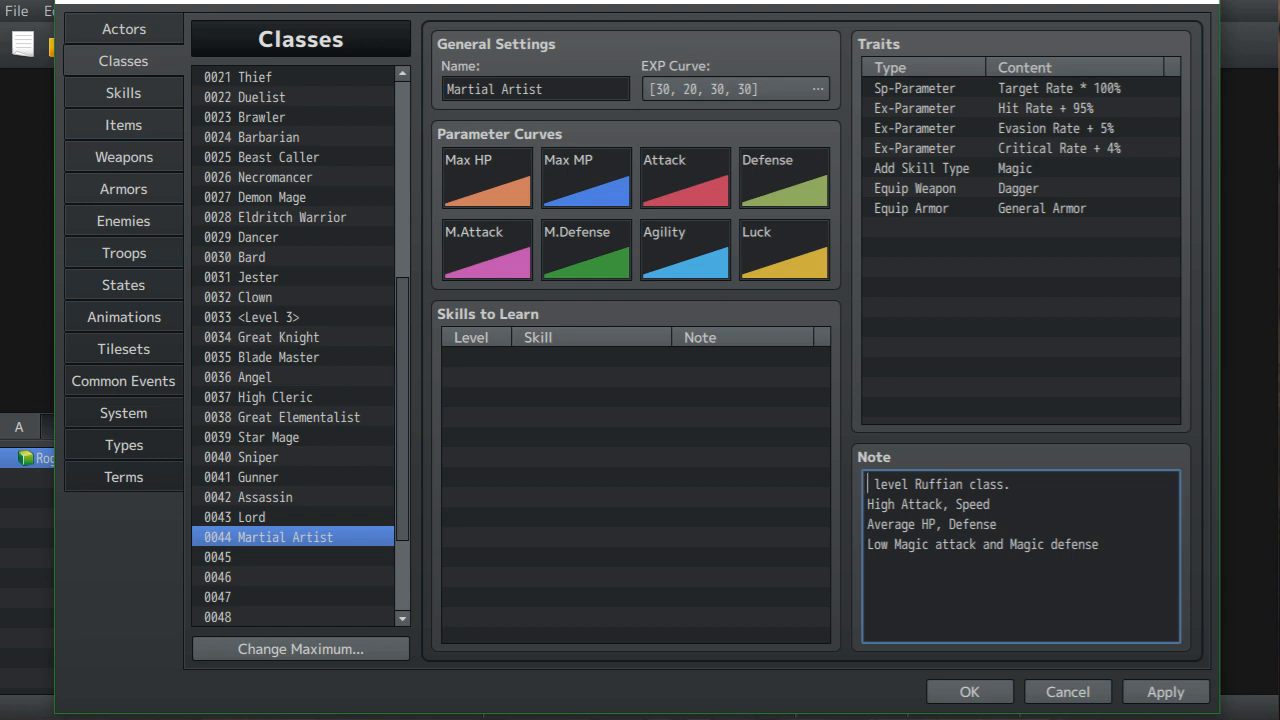
pyautogui.write('Third')
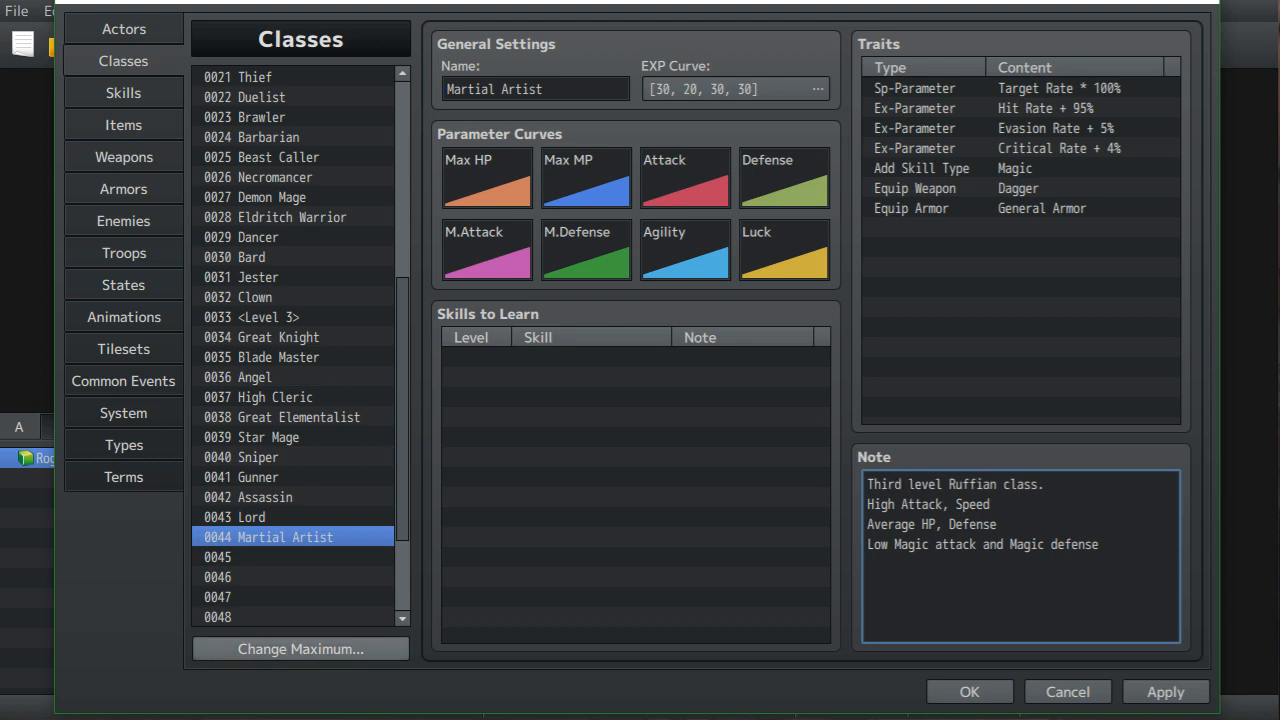
# - Name class 0045 "Berserker"
pyautogui.click(270, 557)
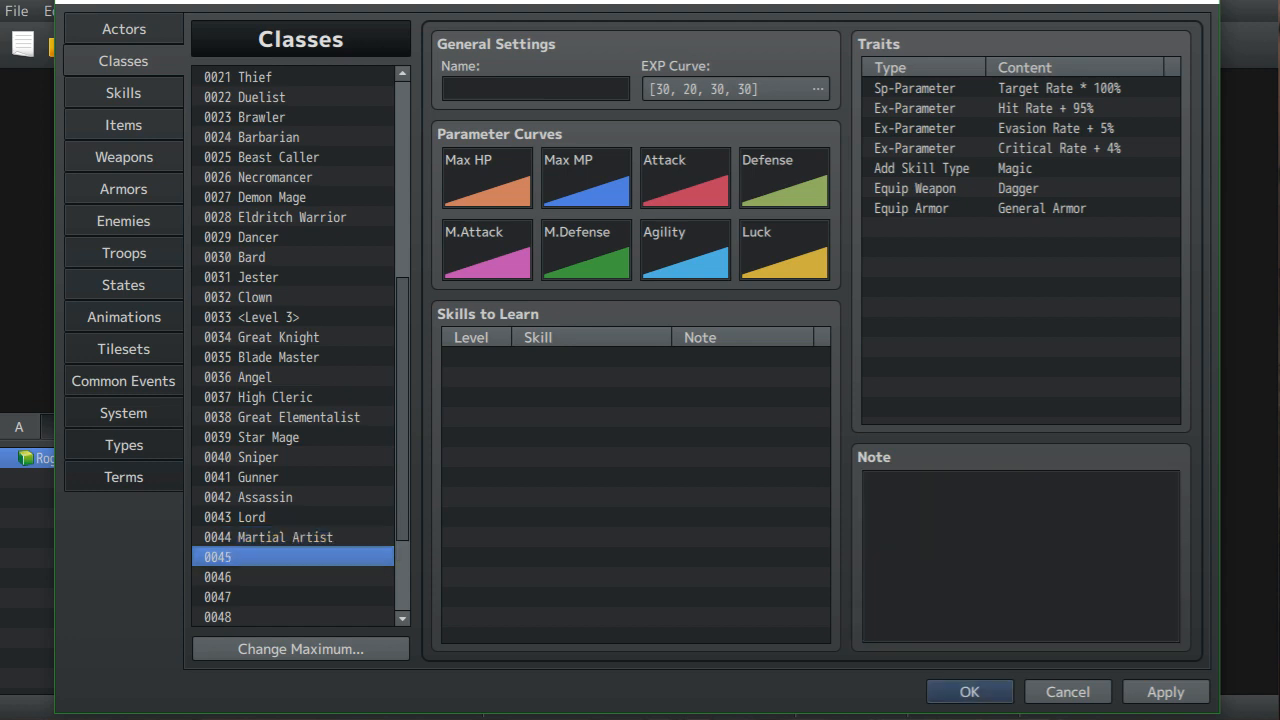
pyautogui.click(535, 89)
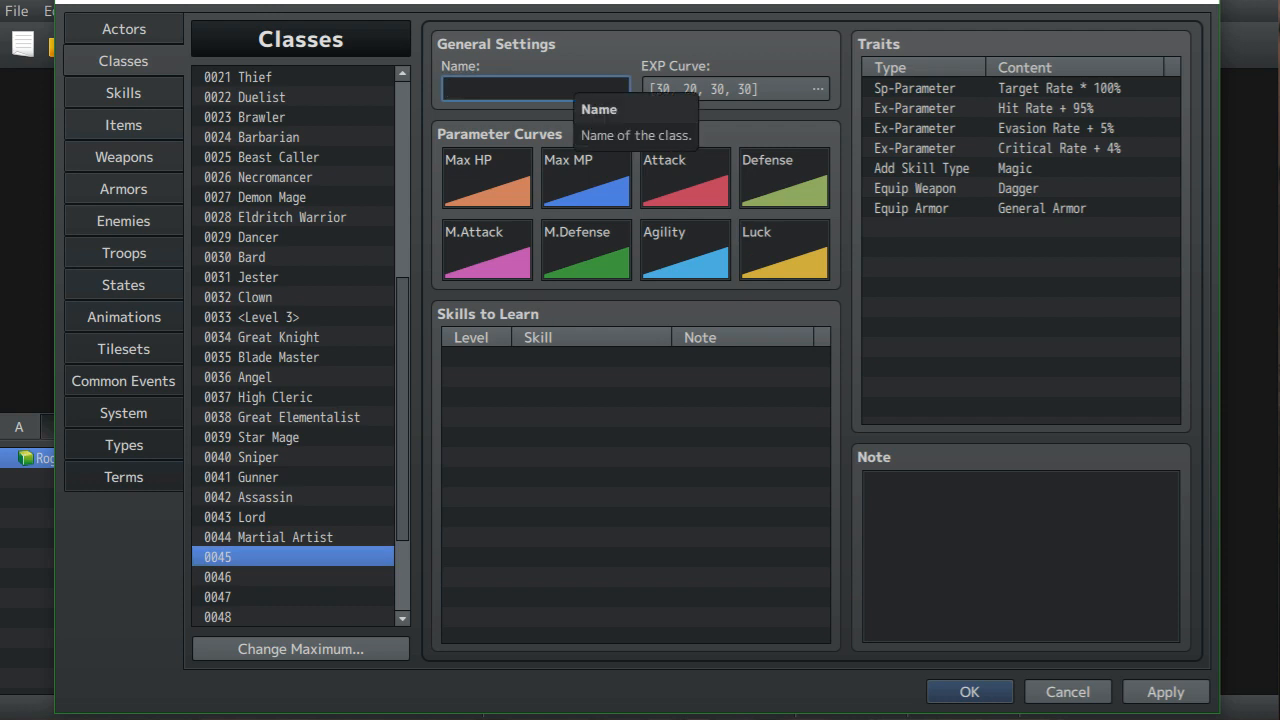
pyautogui.write('Bers')
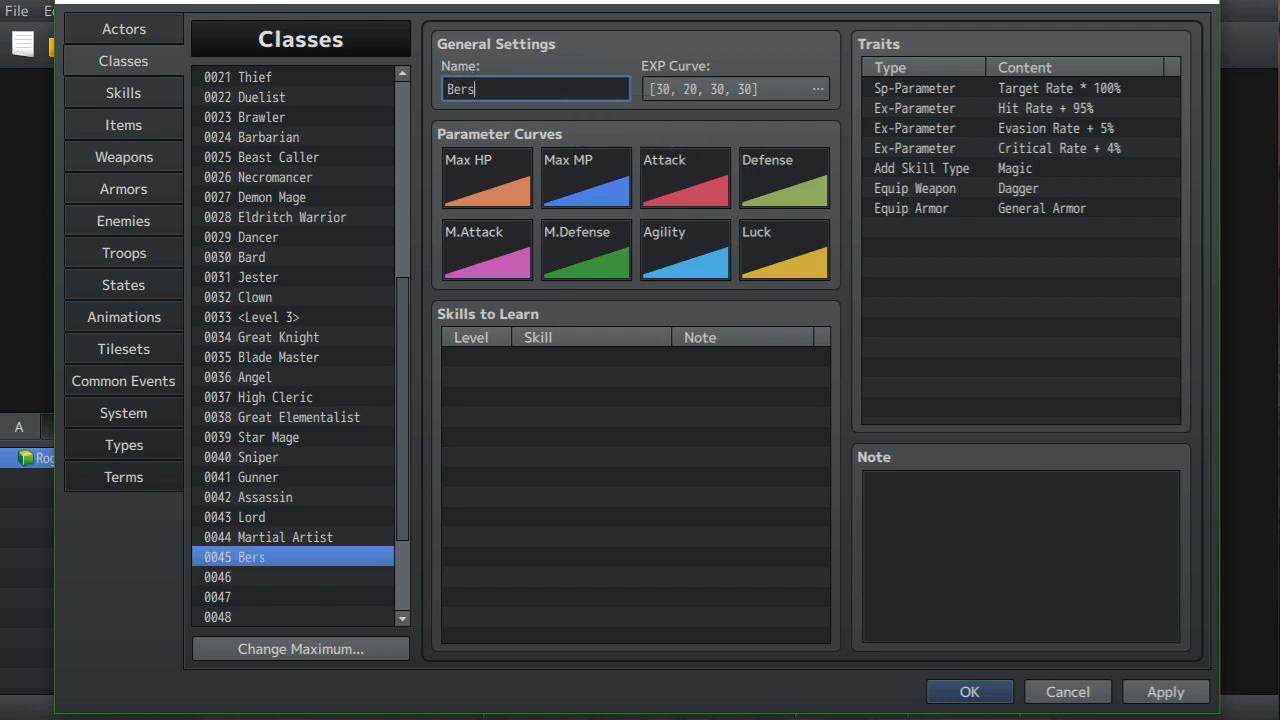
pyautogui.write('erker')
# - Copy the whole note of the Barbarian class into the note of the Berserker class
pyautogui.click(268, 137)
pyautogui.moveTo(1162, 528); pyautogui.dragTo(867, 482)
pyautogui.rightClick(966, 503)
pyautogui.click(1012, 541)
pyautogui.click(268, 557)
pyautogui.click(900, 515)
pyautogui.rightClick(900, 515)
pyautogui.click(940, 578)
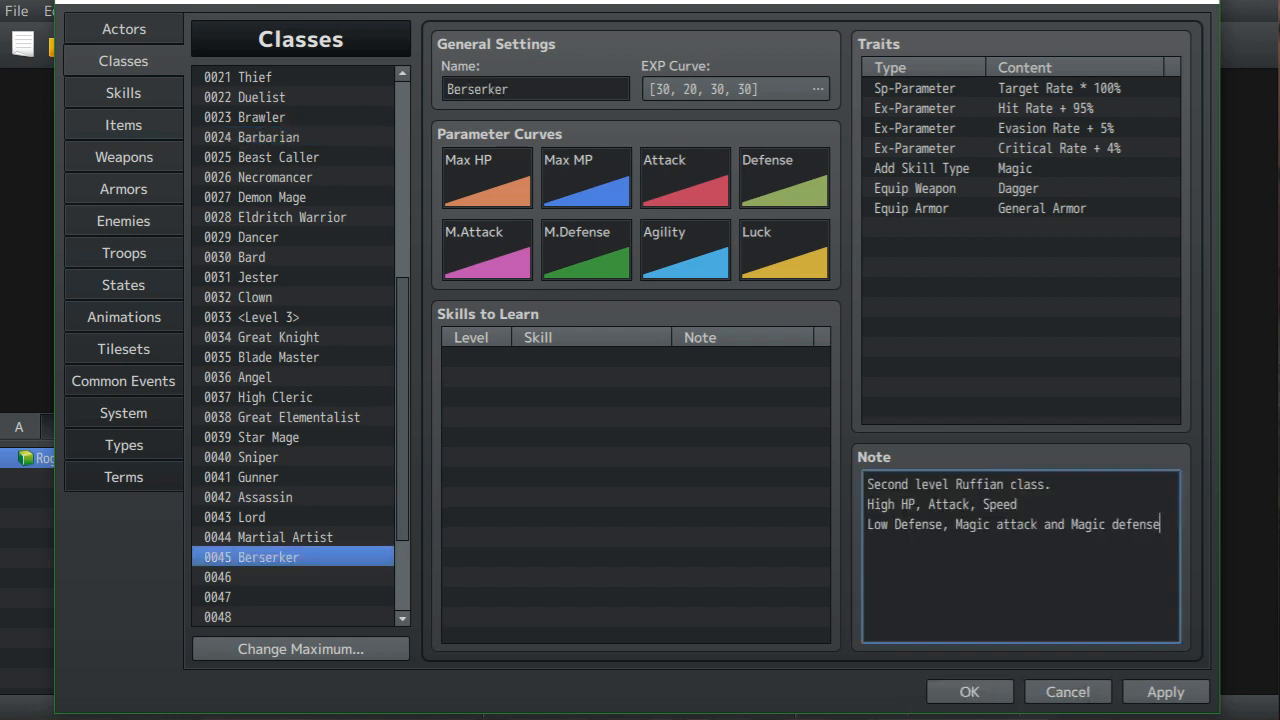
# - Replace "Second" with "Third" in the Berserker note so its first line reads "Third level Ruffian class."
pyautogui.press('BackSpace')
pyautogui.press('BackSpace')
pyautogui.press('BackSpace')
pyautogui.press('BackSpace')
pyautogui.press('BackSpace')
pyautogui.press('BackSpace')
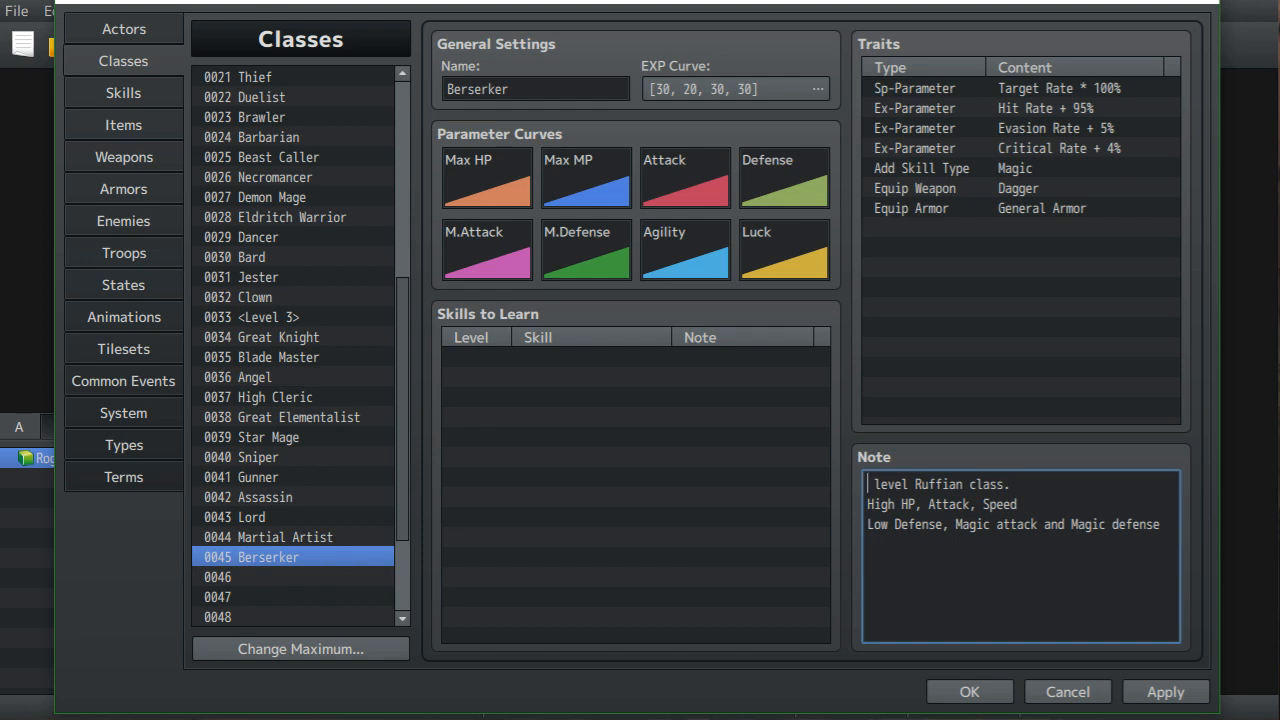
pyautogui.write('Third')
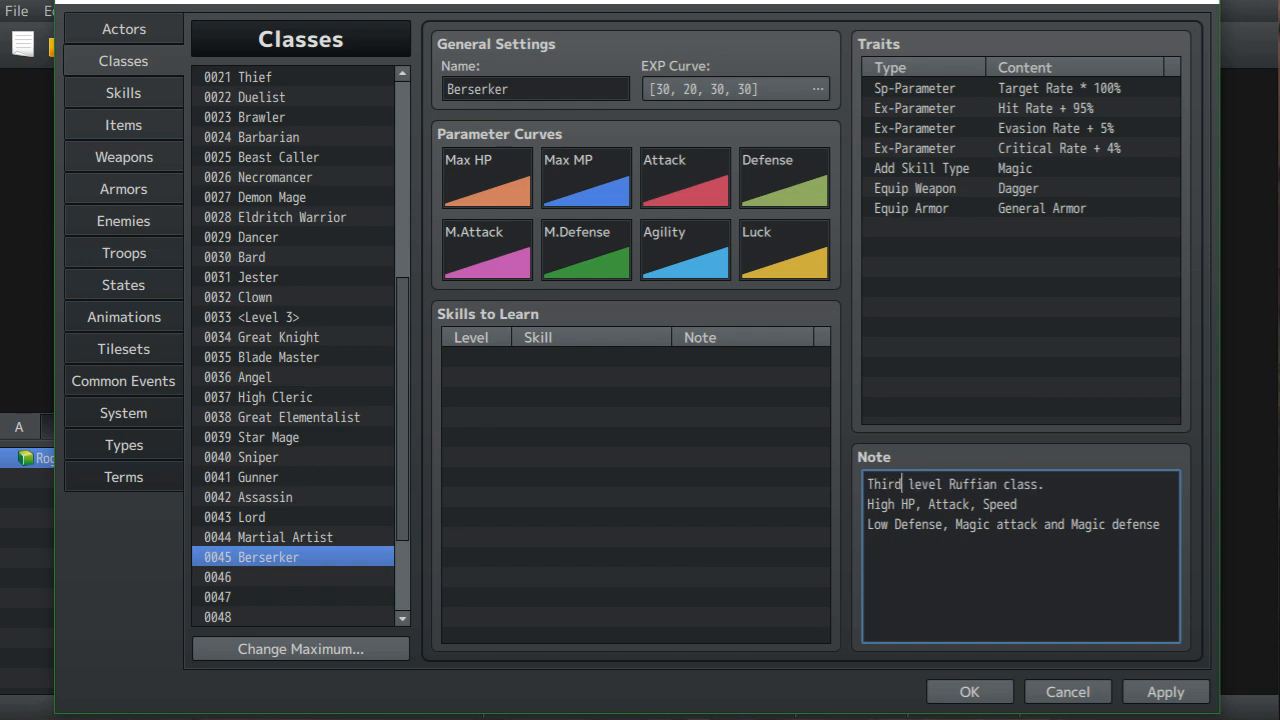
# - Rename the second-level class 0026 Necromancer as "Dabbler"
pyautogui.scroll(-2, 293, 347)
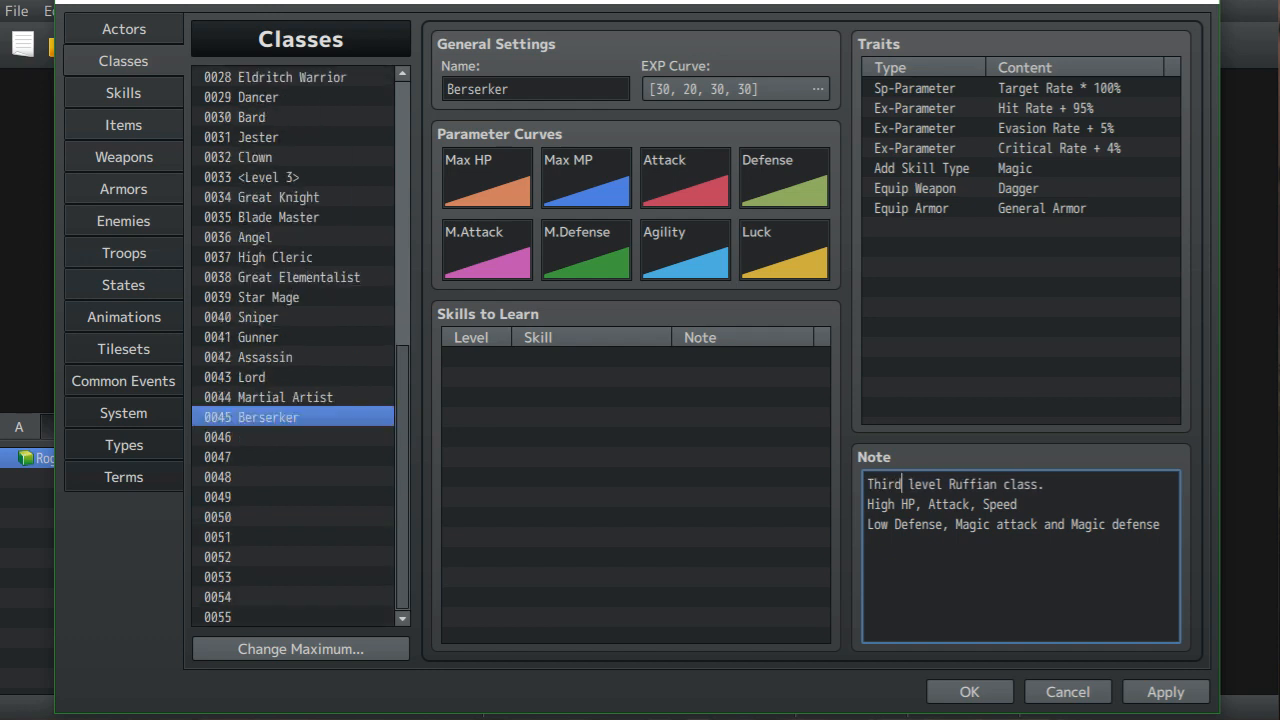
pyautogui.click(293, 437)
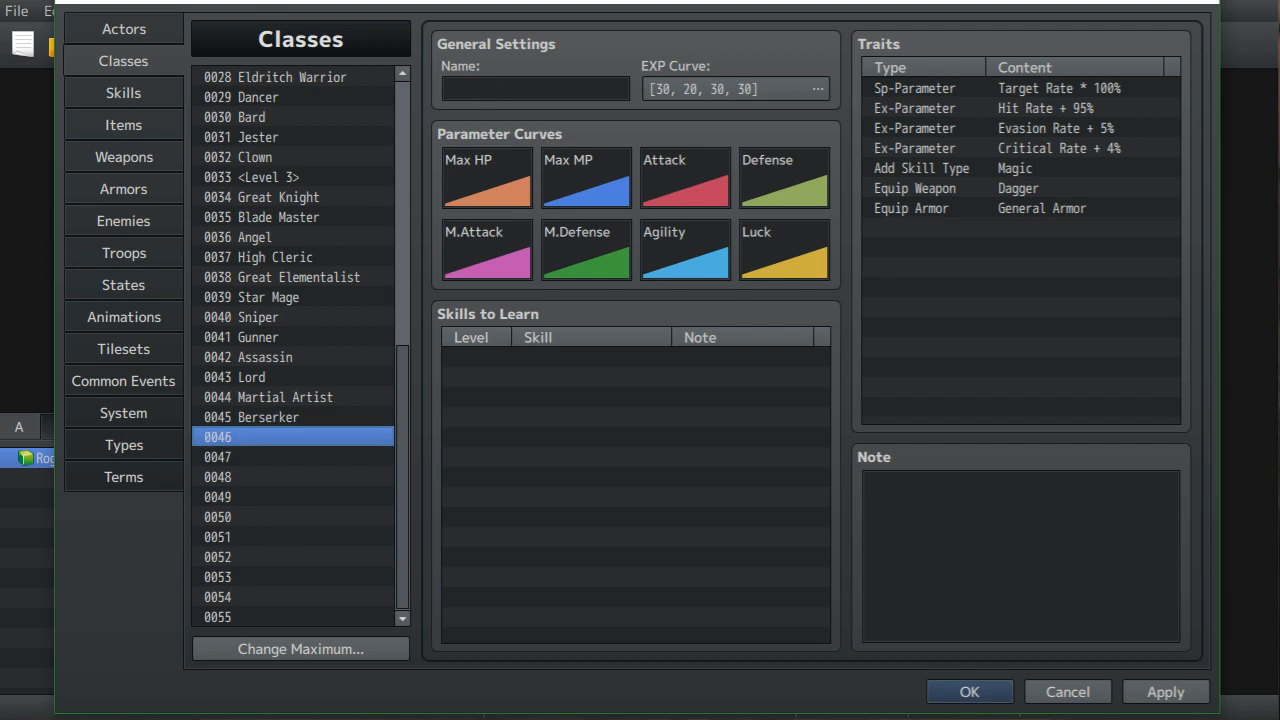
pyautogui.scroll(2, 293, 347)
pyautogui.scroll(-2, 293, 347)
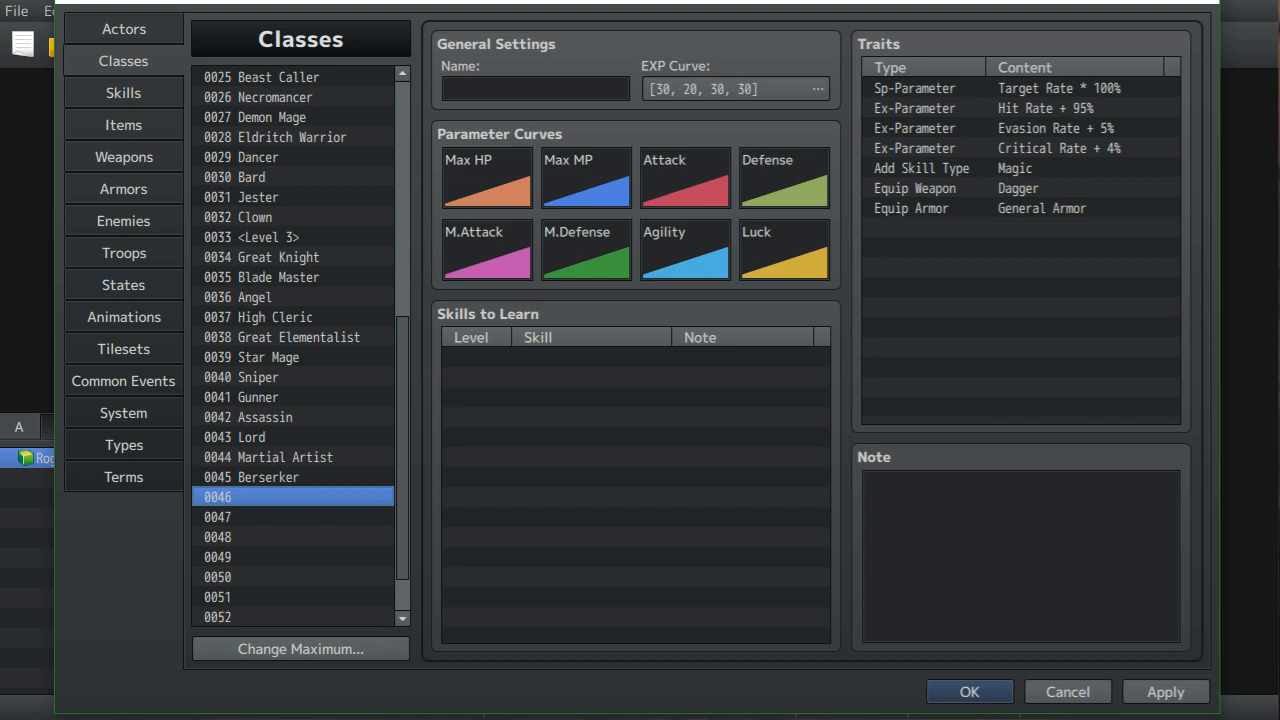
pyautogui.click(535, 89)
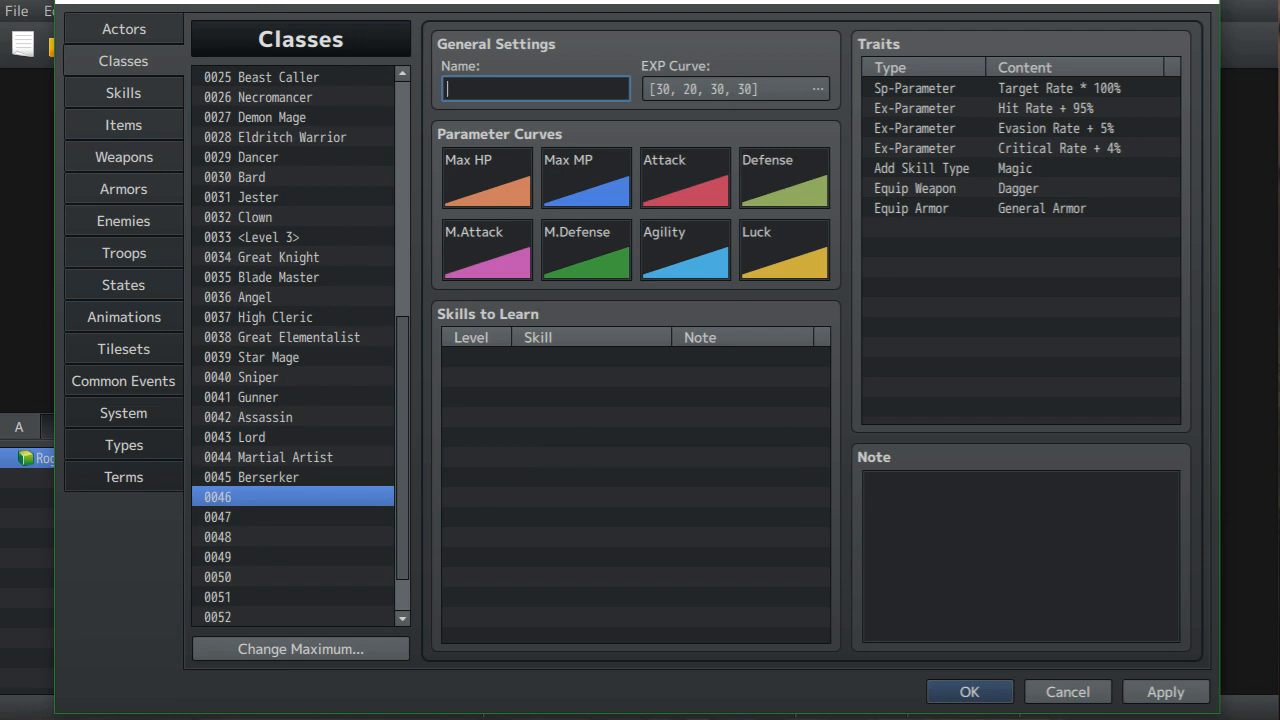
pyautogui.click(275, 97)
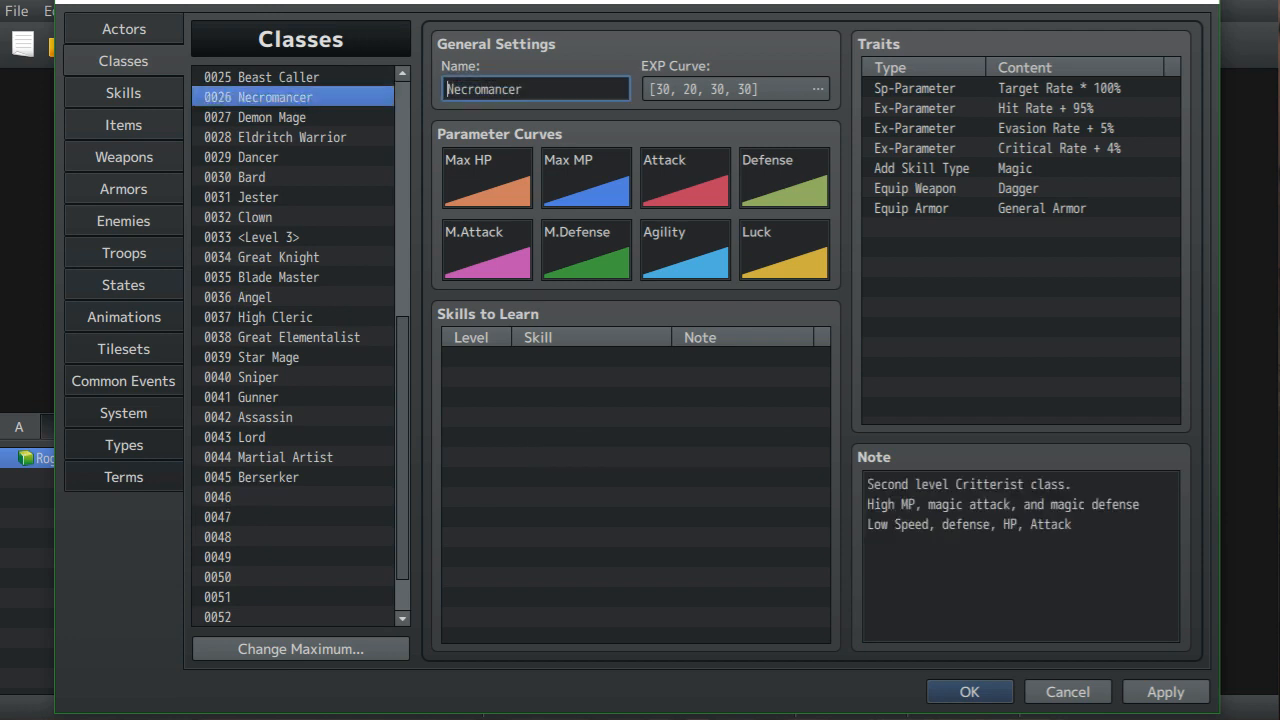
pyautogui.press('BackSpace')
pyautogui.press('BackSpace')
pyautogui.press('BackSpace')
pyautogui.press('BackSpace')
pyautogui.press('BackSpace')
pyautogui.press('BackSpace')
pyautogui.press('BackSpace')
pyautogui.press('BackSpace')
pyautogui.press('BackSpace')
pyautogui.press('BackSpace')
pyautogui.press('BackSpace')
pyautogui.write('Dabbler')
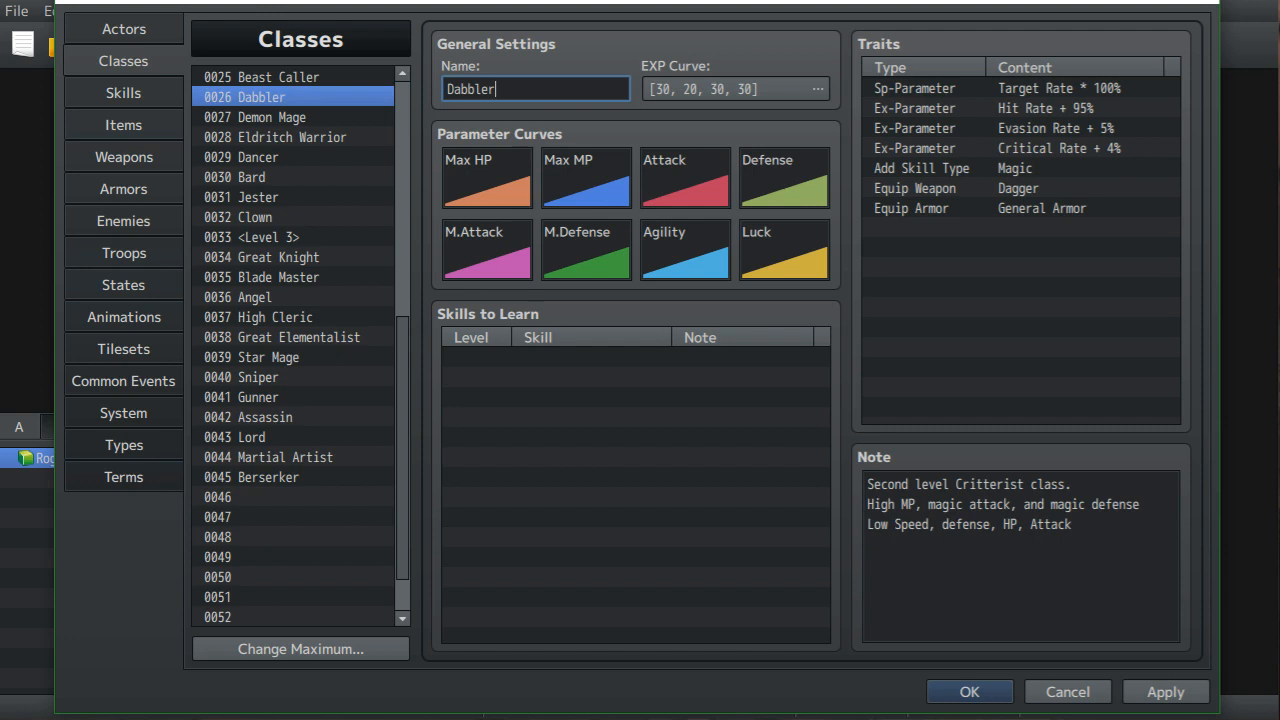
# - Name class 0046 "Summoner"
pyautogui.click(275, 497)
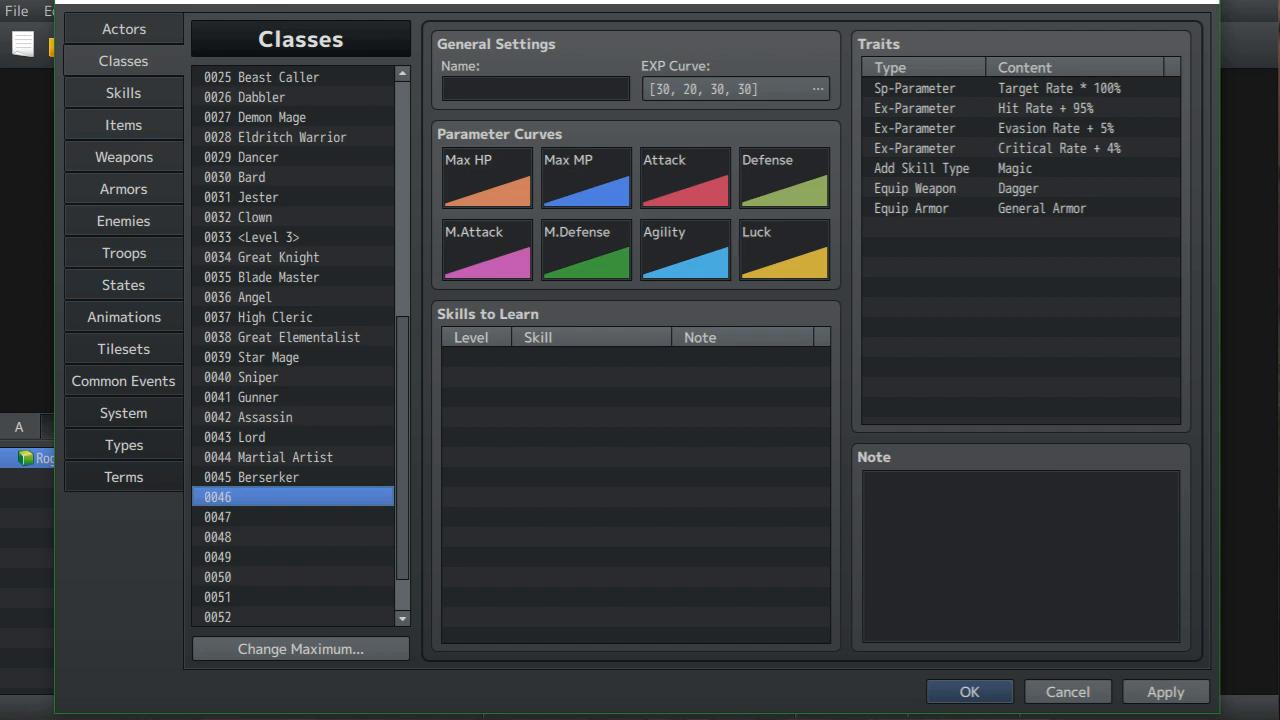
pyautogui.click(536, 89)
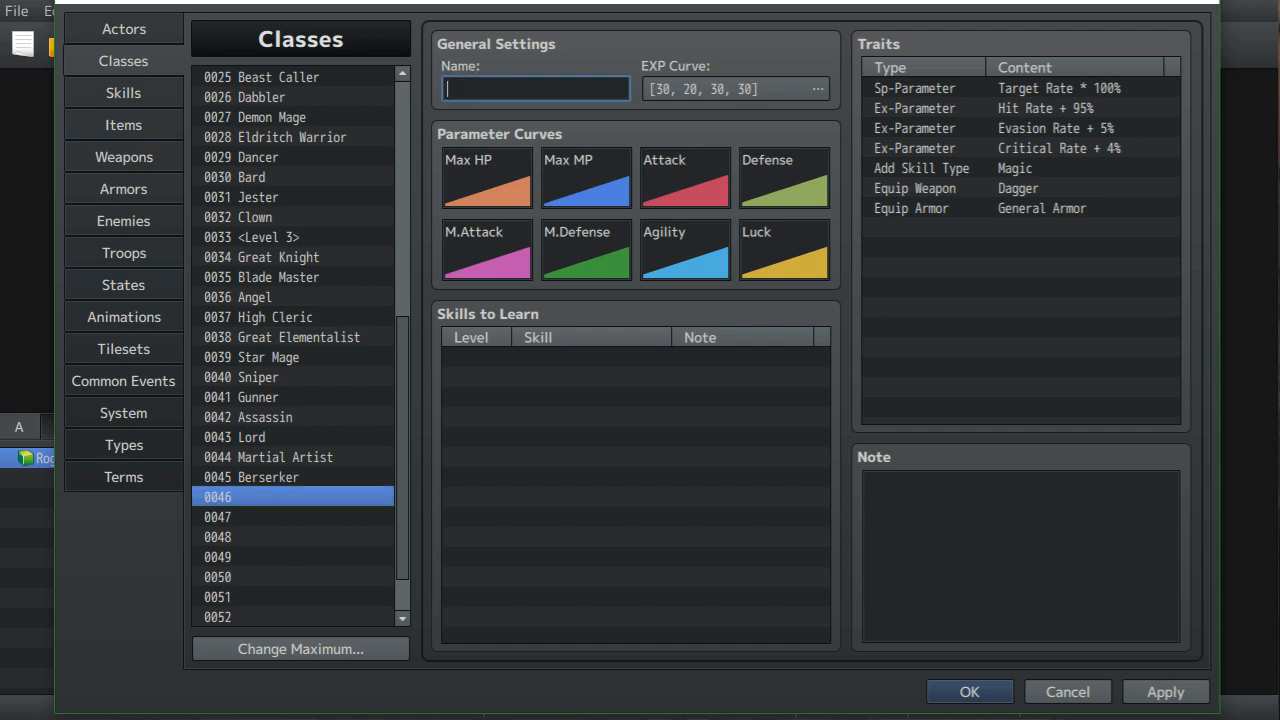
pyautogui.write('Summoner')
# - Copy the whole note of the Beast Caller class into the note of the Summoner class
pyautogui.click(262, 77)
pyautogui.moveTo(868, 484); pyautogui.dragTo(1076, 526)
pyautogui.rightClick(962, 510)
pyautogui.click(1004, 549)
pyautogui.click(262, 497)
pyautogui.click(1028, 542)
pyautogui.rightClick(1028, 542)
pyautogui.click(1070, 597)
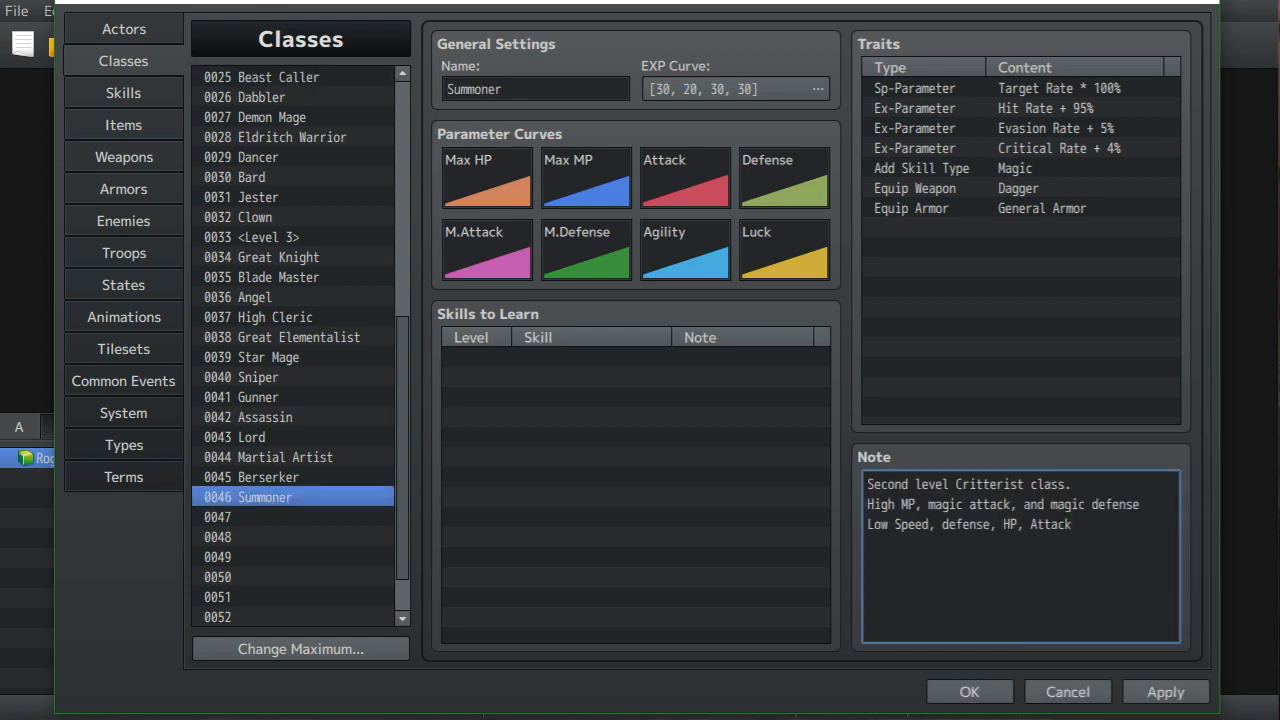
# - Replace "Second" with "Third" in the Summoner note so its first line reads "Third level Critterist class."
pyautogui.click(915, 484)
pyautogui.moveTo(909, 484); pyautogui.dragTo(867, 484)
pyautogui.press('BackSpace')
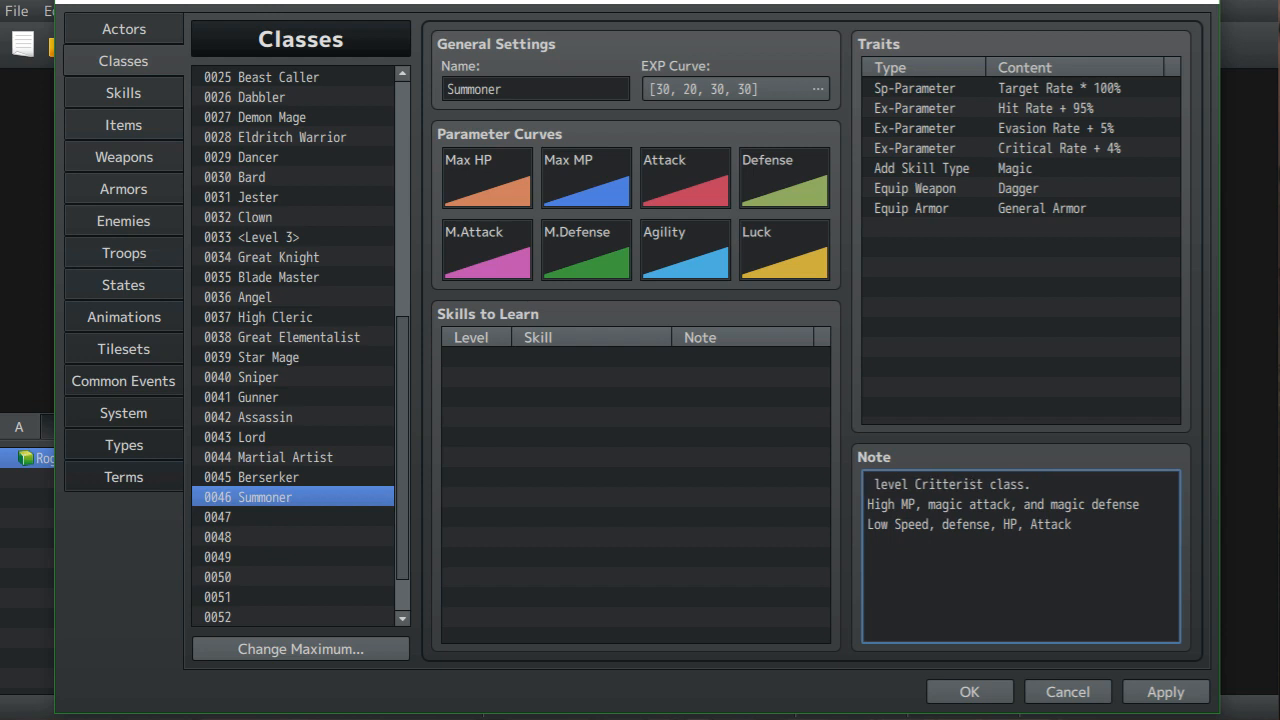
pyautogui.write('Third')
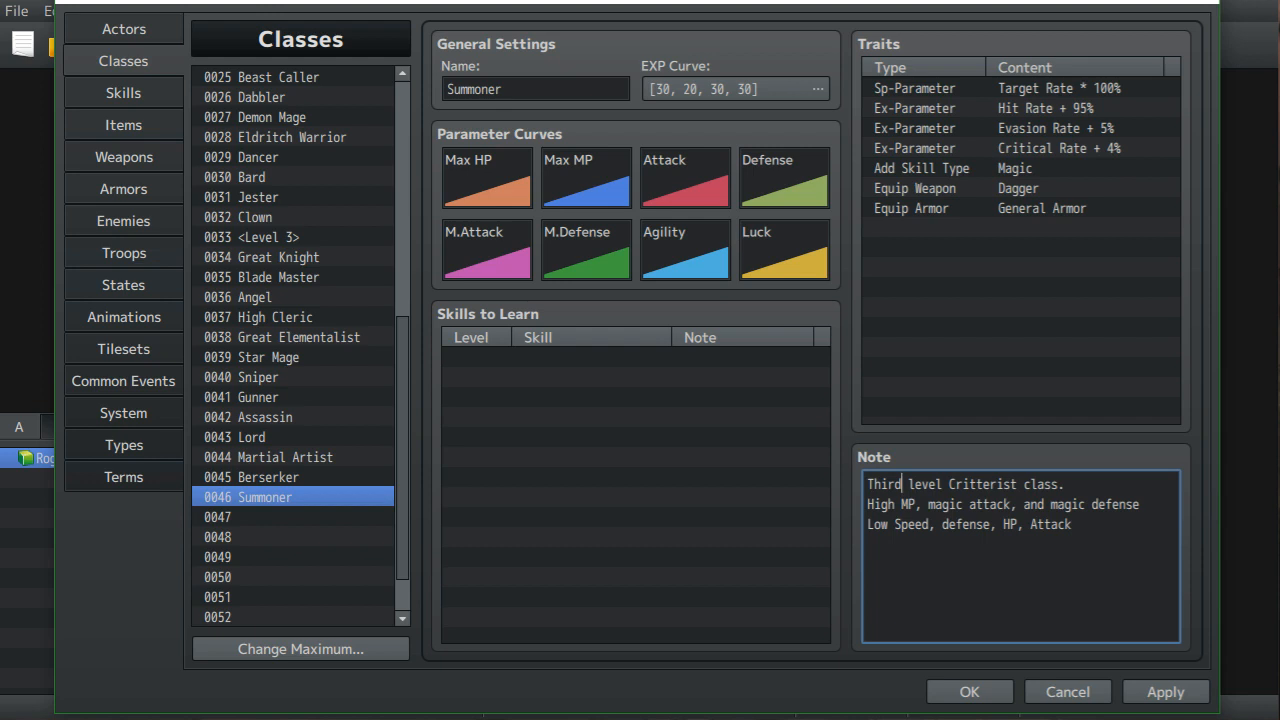
# - Name class 0047 "Necromancer"
pyautogui.click(293, 517)
pyautogui.click(536, 89)
pyautogui.write('Necrom')
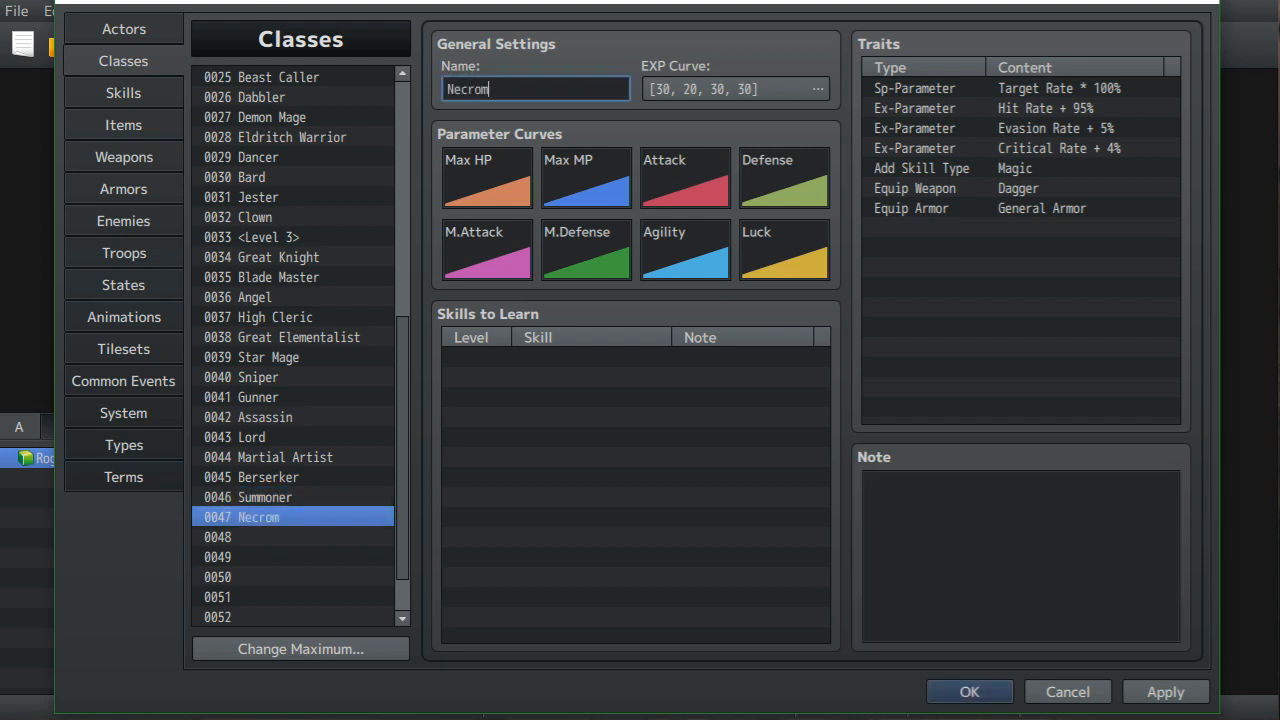
pyautogui.write('ancer')
# - Copy the whole note of the Dabbler class into the note of the Necromancer class
pyautogui.click(293, 117)
pyautogui.click(293, 97)
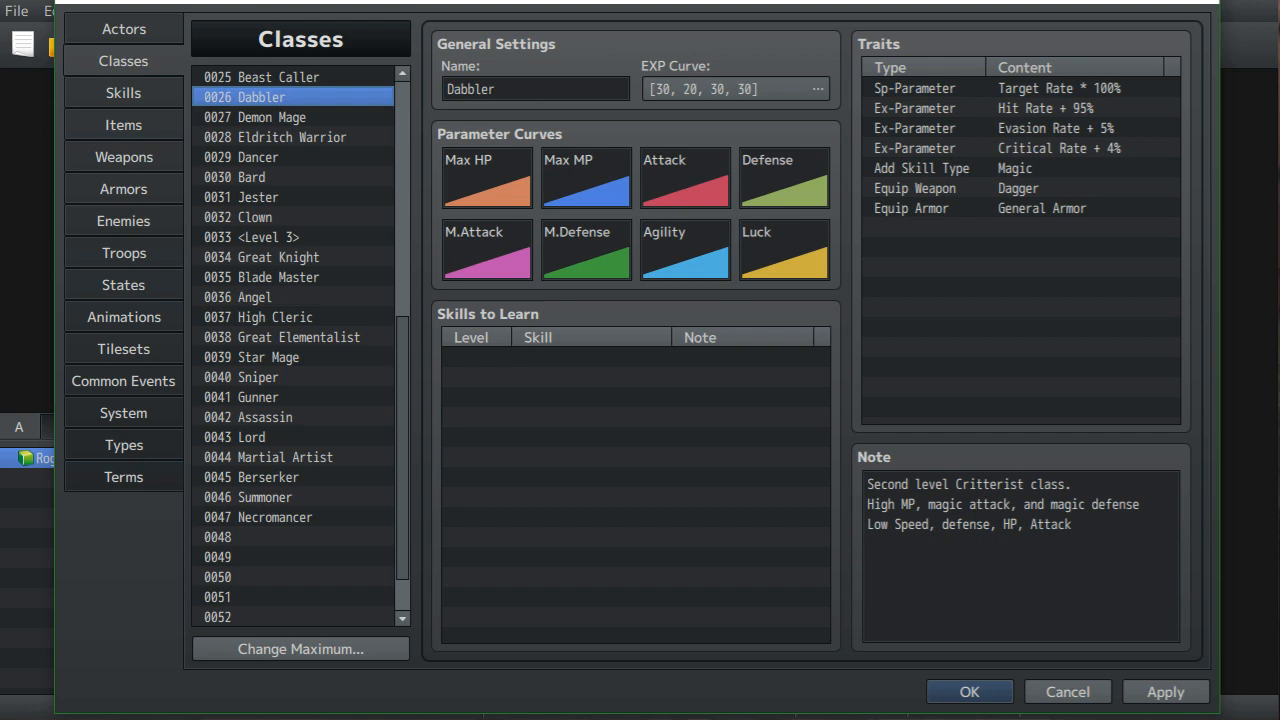
pyautogui.moveTo(867, 480); pyautogui.dragTo(1073, 525)
pyautogui.rightClick(955, 513)
pyautogui.click(1000, 556)
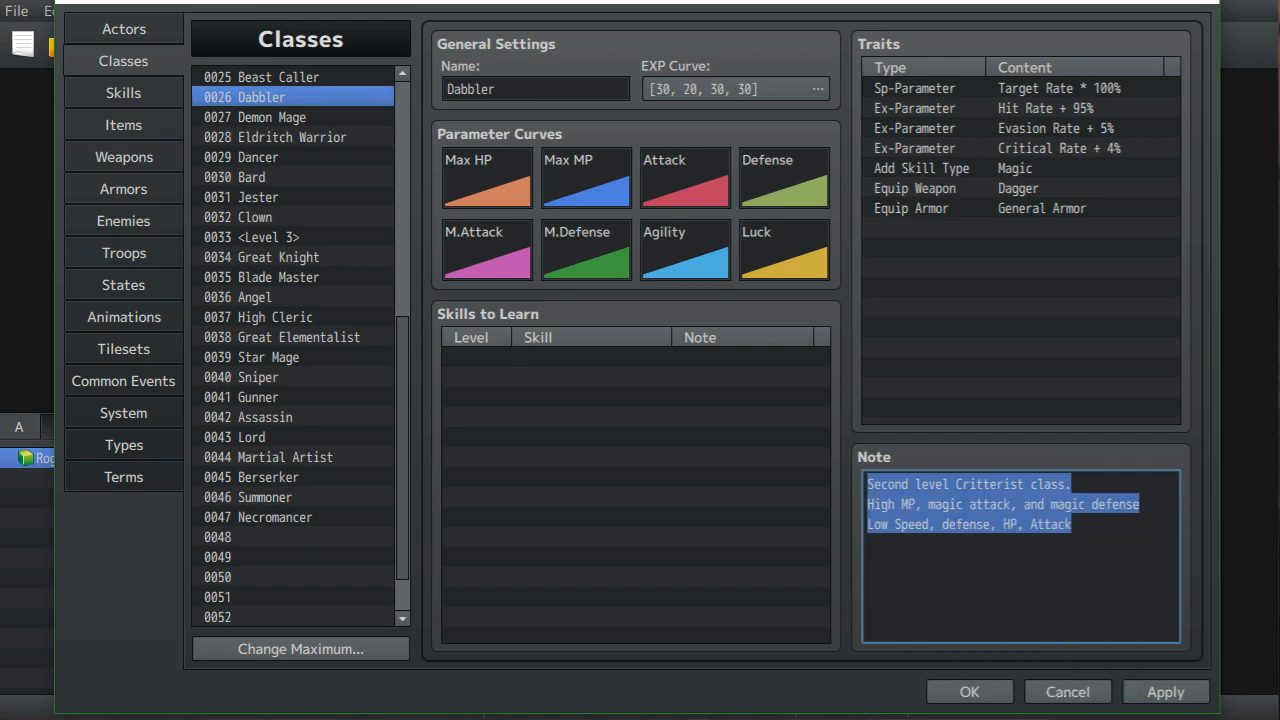
pyautogui.click(275, 517)
pyautogui.rightClick(905, 529)
pyautogui.click(945, 590)
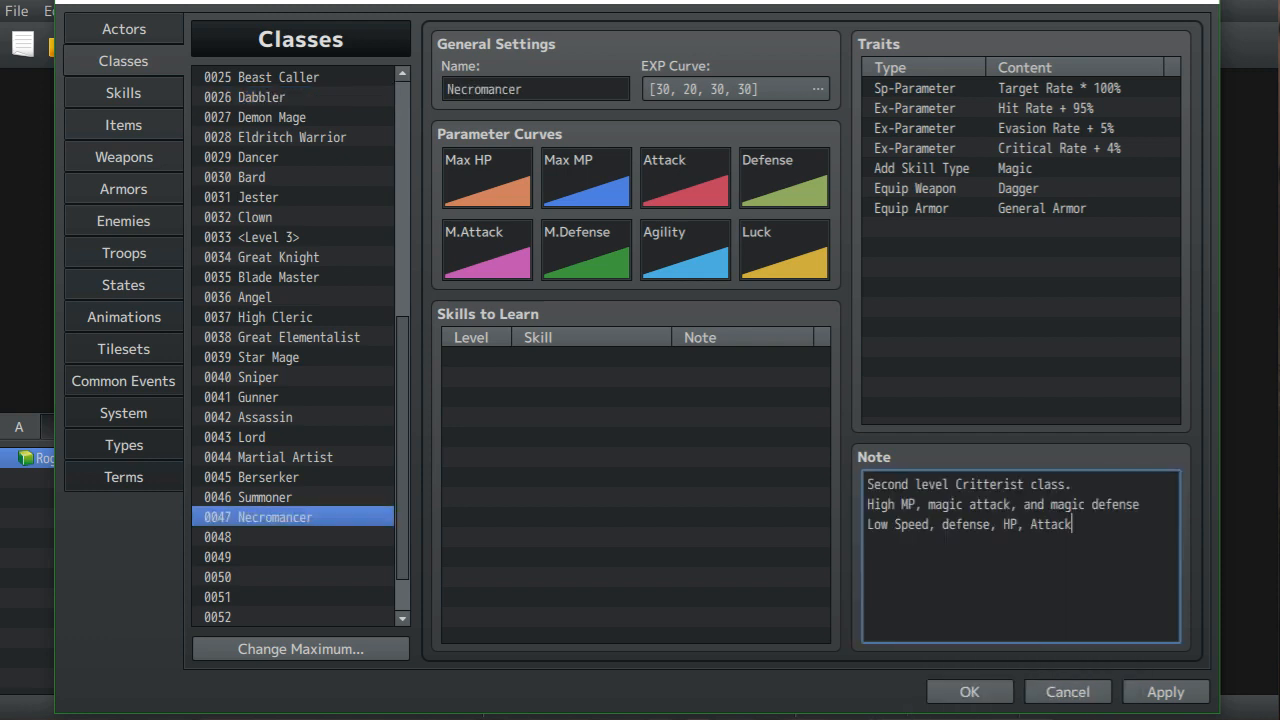
# - Replace "Second" with "Third" in the Necromancer note so its first line reads "Third level Critterist class."
pyautogui.press('BackSpace')
pyautogui.press('BackSpace')
pyautogui.press('BackSpace')
pyautogui.press('BackSpace')
pyautogui.press('BackSpace')
pyautogui.press('BackSpace')
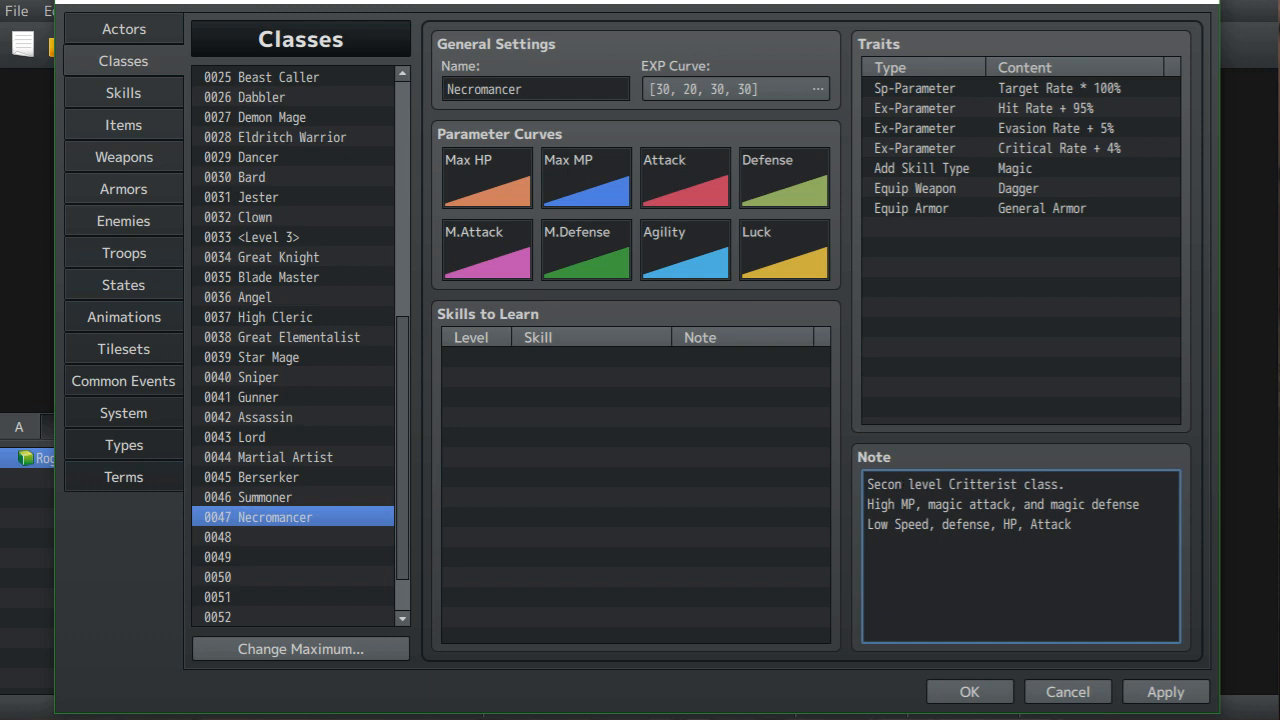
pyautogui.write('Third')
# - Name class 0048 "Demon Lord"
pyautogui.click(270, 537)
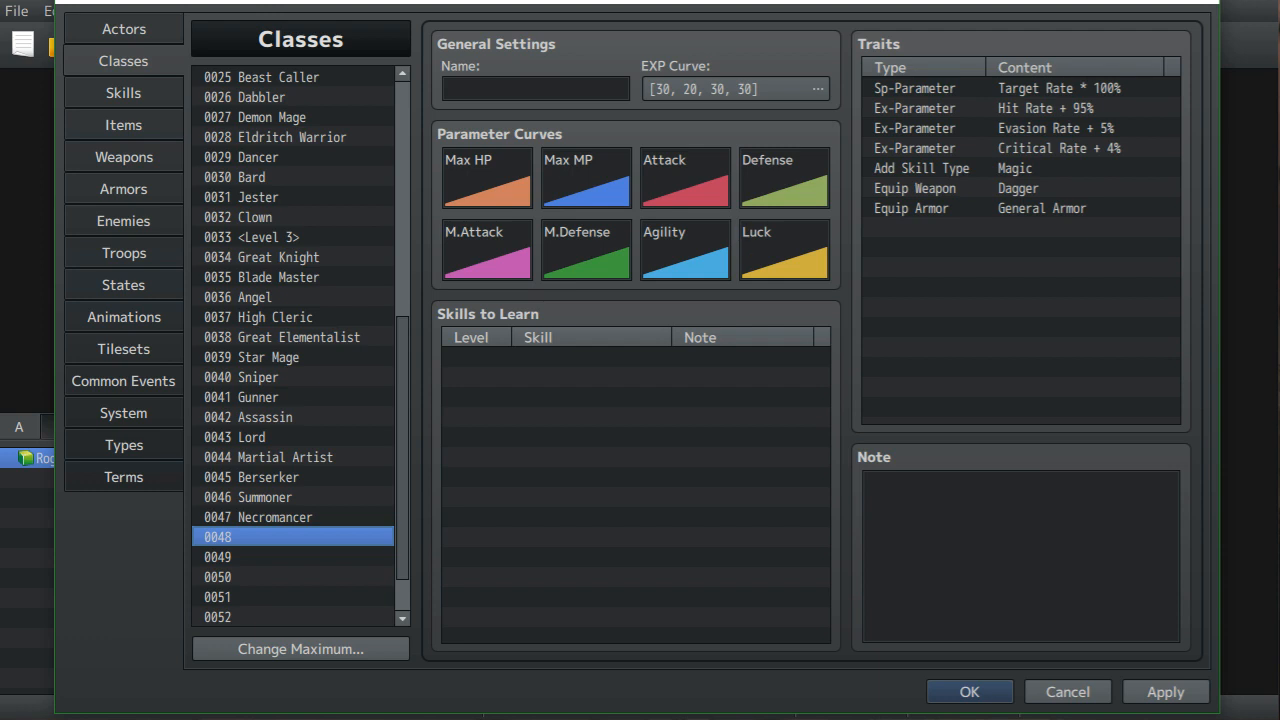
pyautogui.click(536, 89)
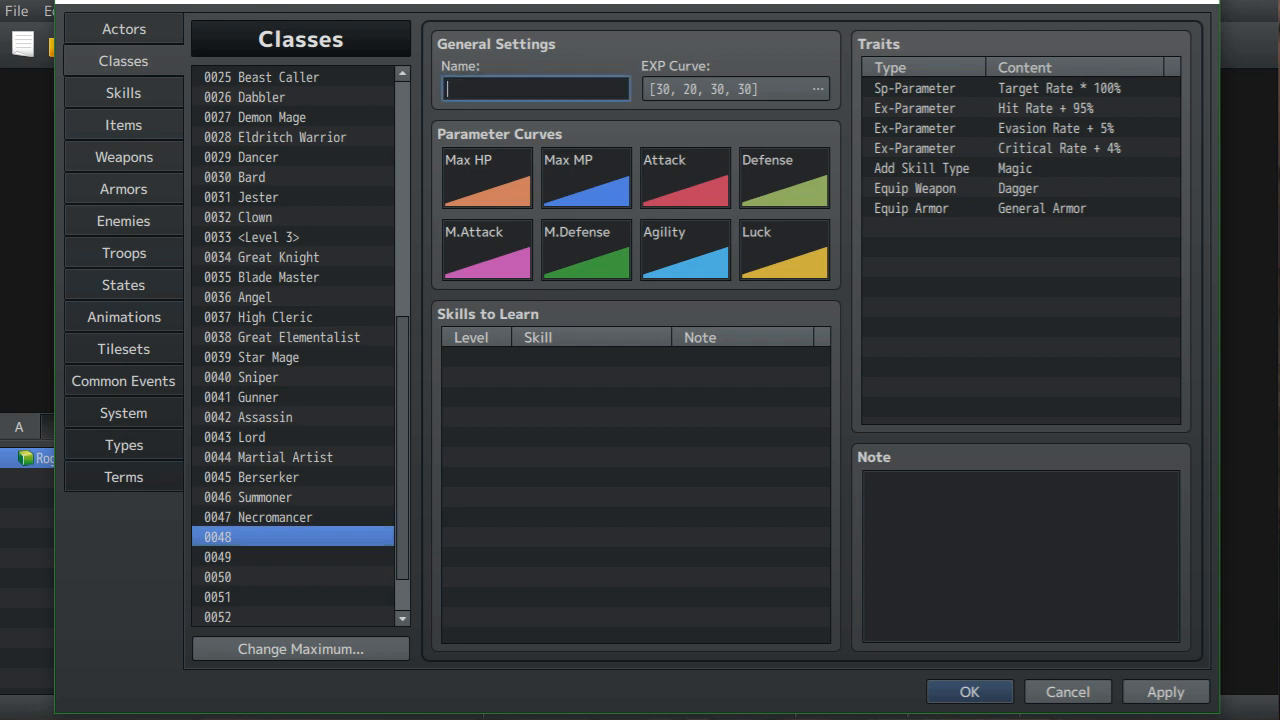
pyautogui.write('Demon Lord')
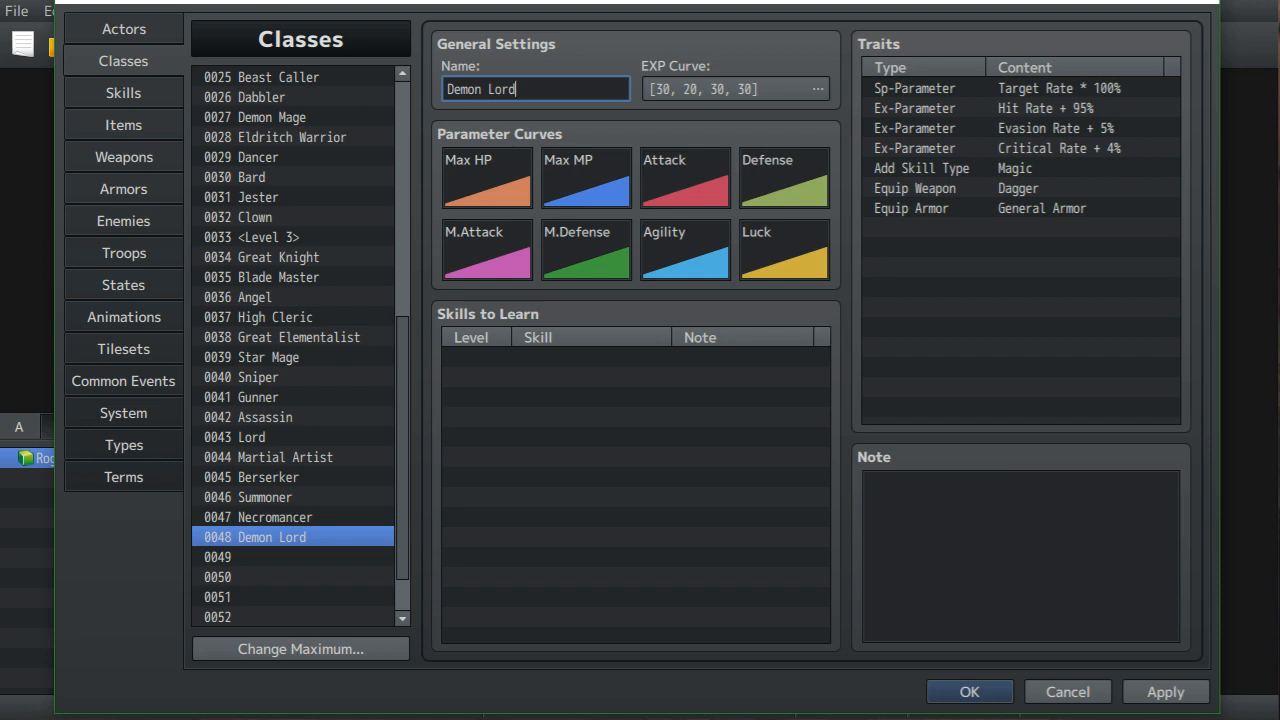
pyautogui.click(292, 537)
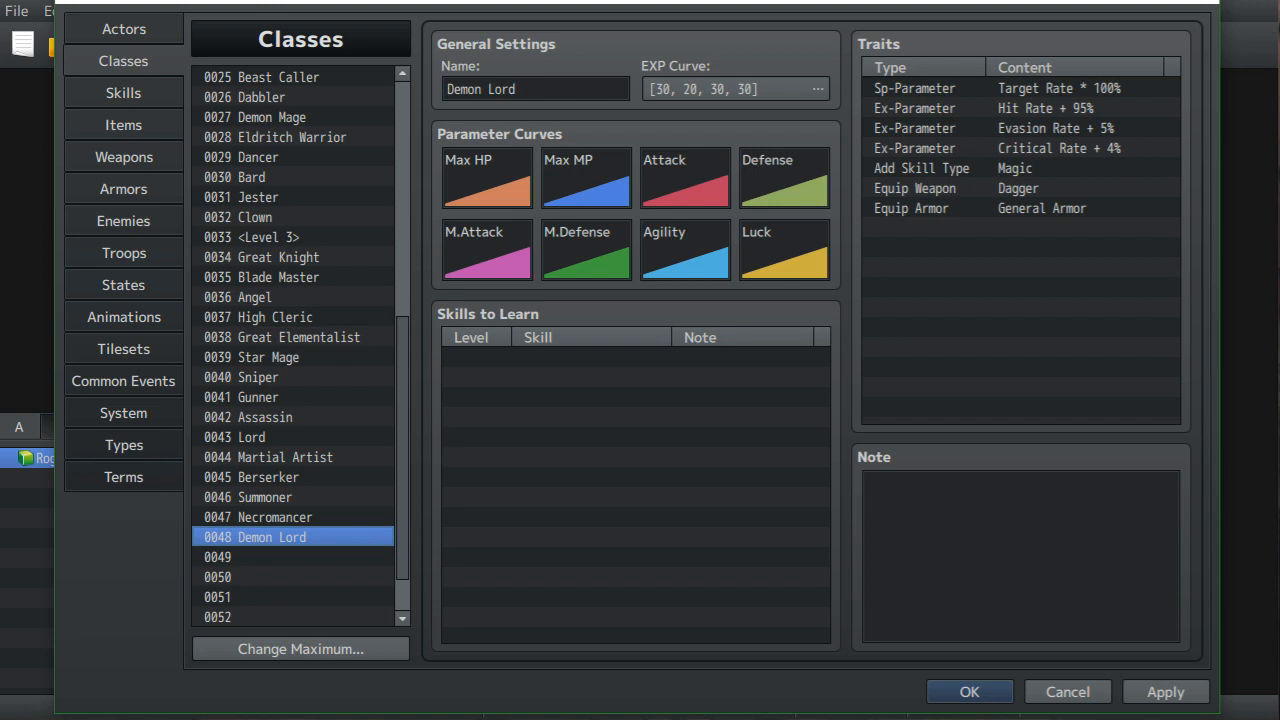
# - Copy the whole note of the Demon Mage class into the note of the Demon Lord class
pyautogui.click(272, 117)
pyautogui.moveTo(867, 484); pyautogui.dragTo(1017, 544)
pyautogui.rightClick(966, 503)
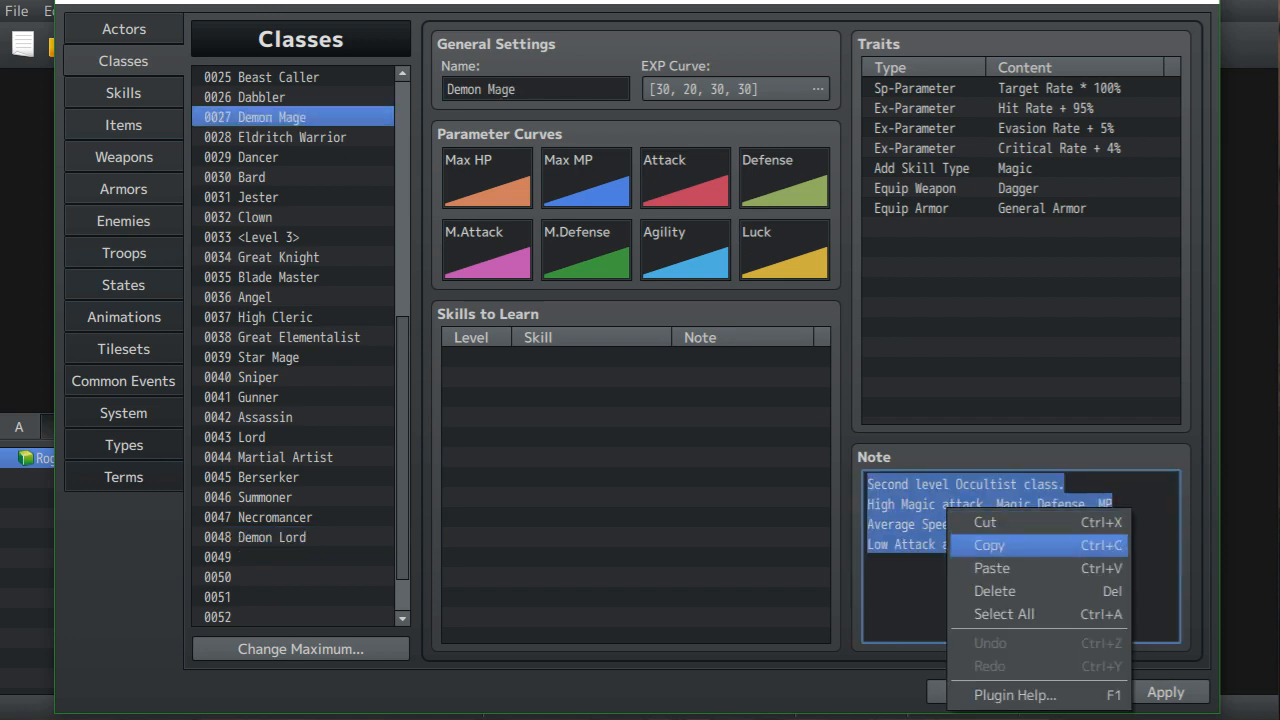
pyautogui.click(1000, 545)
pyautogui.click(272, 537)
pyautogui.click(930, 528)
pyautogui.rightClick(930, 528)
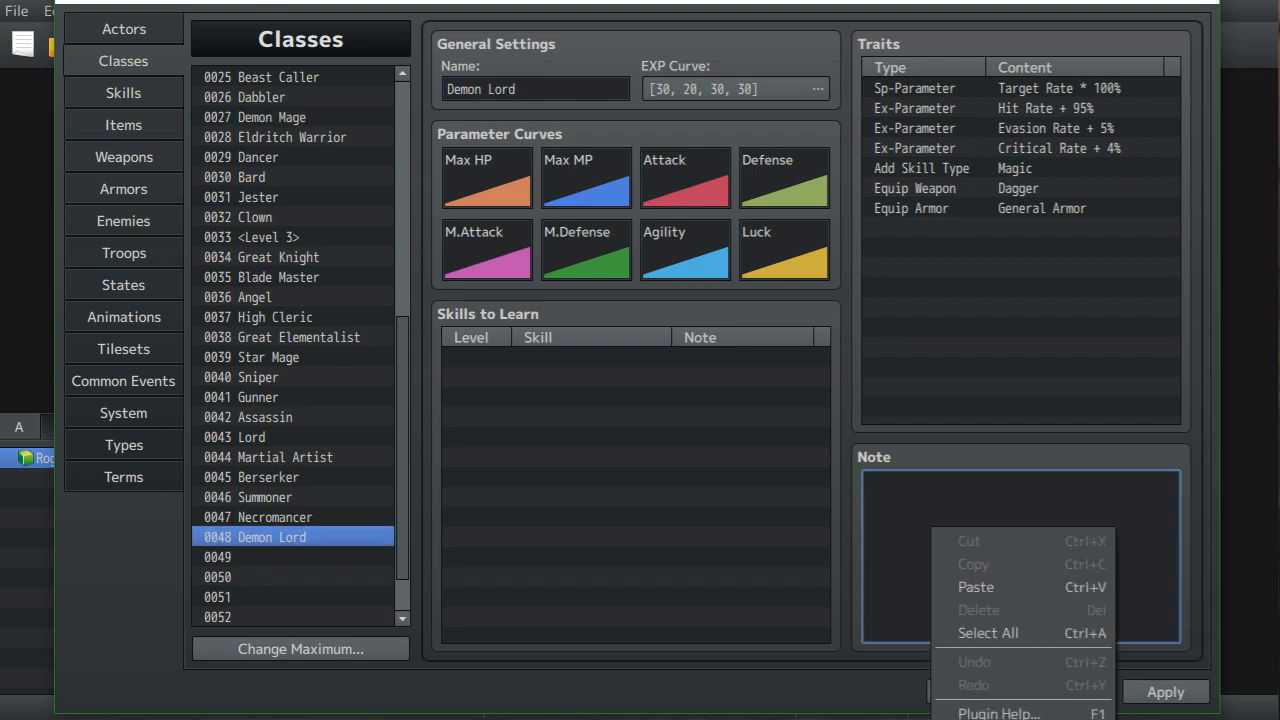
pyautogui.click(960, 588)
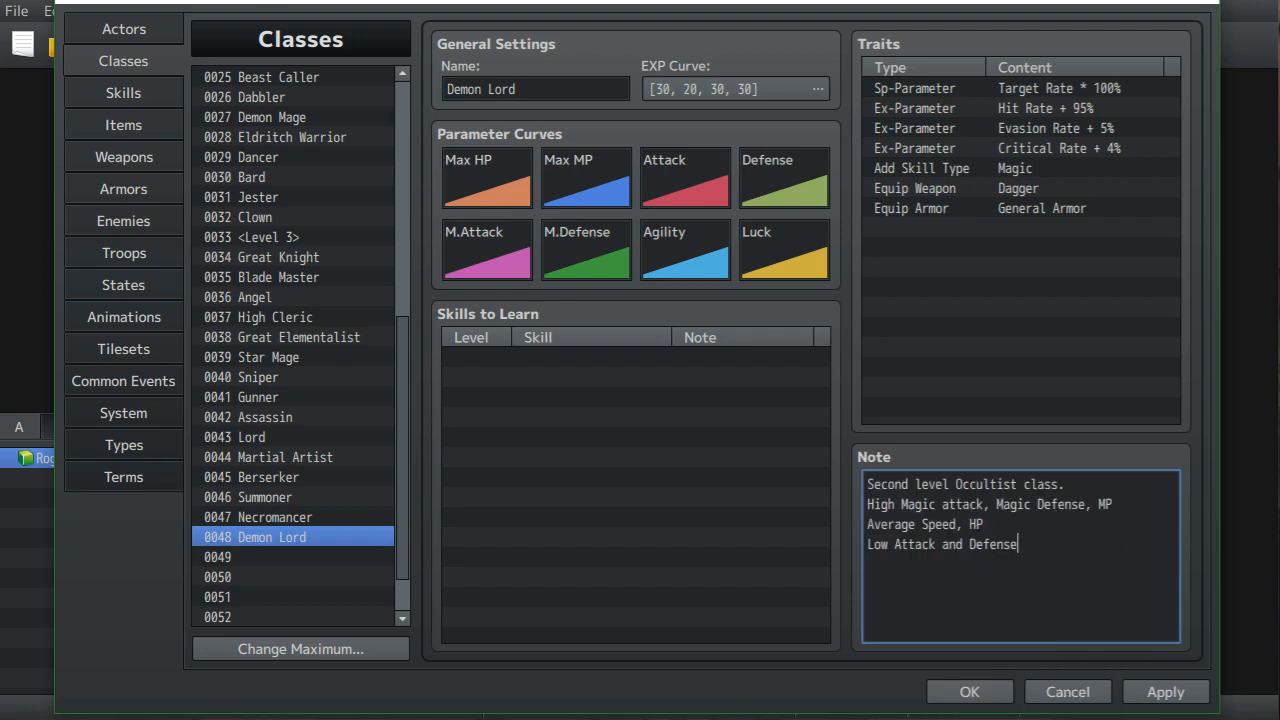
# - Replace "Second" with "Third" in the Demon Lord note so its first line reads "Third level Occultist class."
pyautogui.click(910, 484)
pyautogui.press('BackSpace')
pyautogui.press('BackSpace')
pyautogui.press('BackSpace')
pyautogui.press('BackSpace')
pyautogui.press('BackSpace')
pyautogui.press('BackSpace')
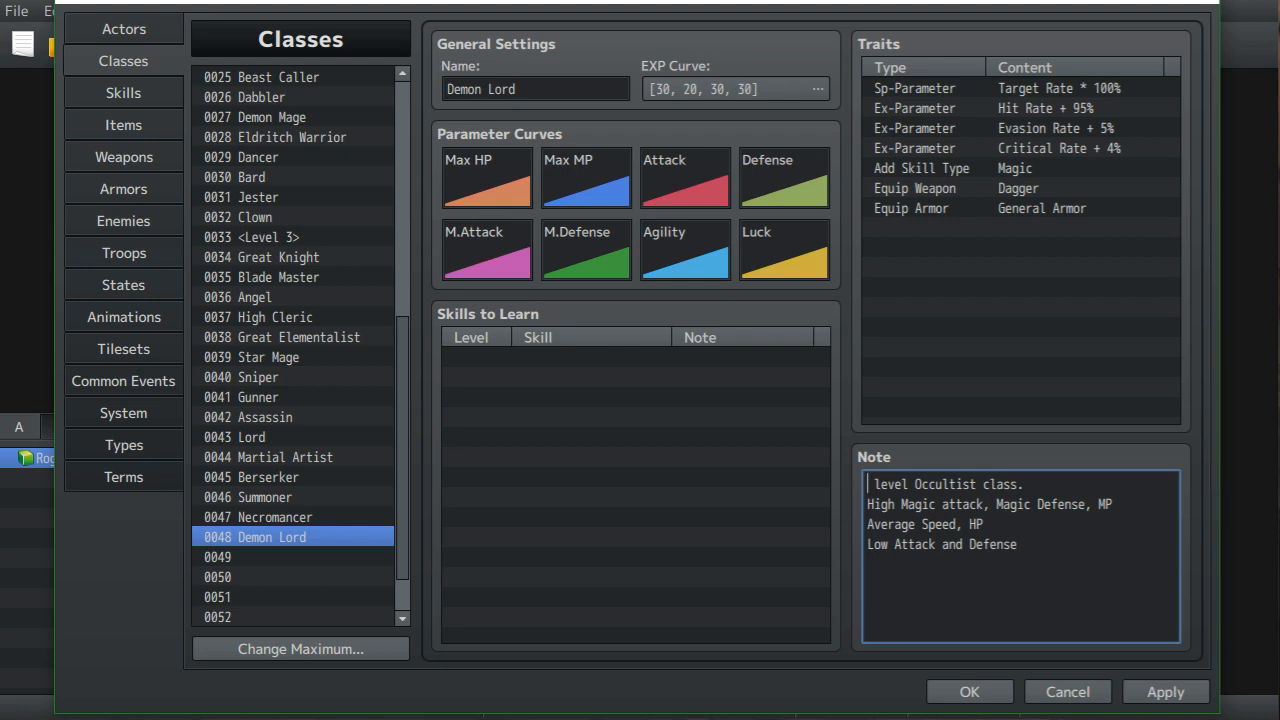
pyautogui.write('Thi')
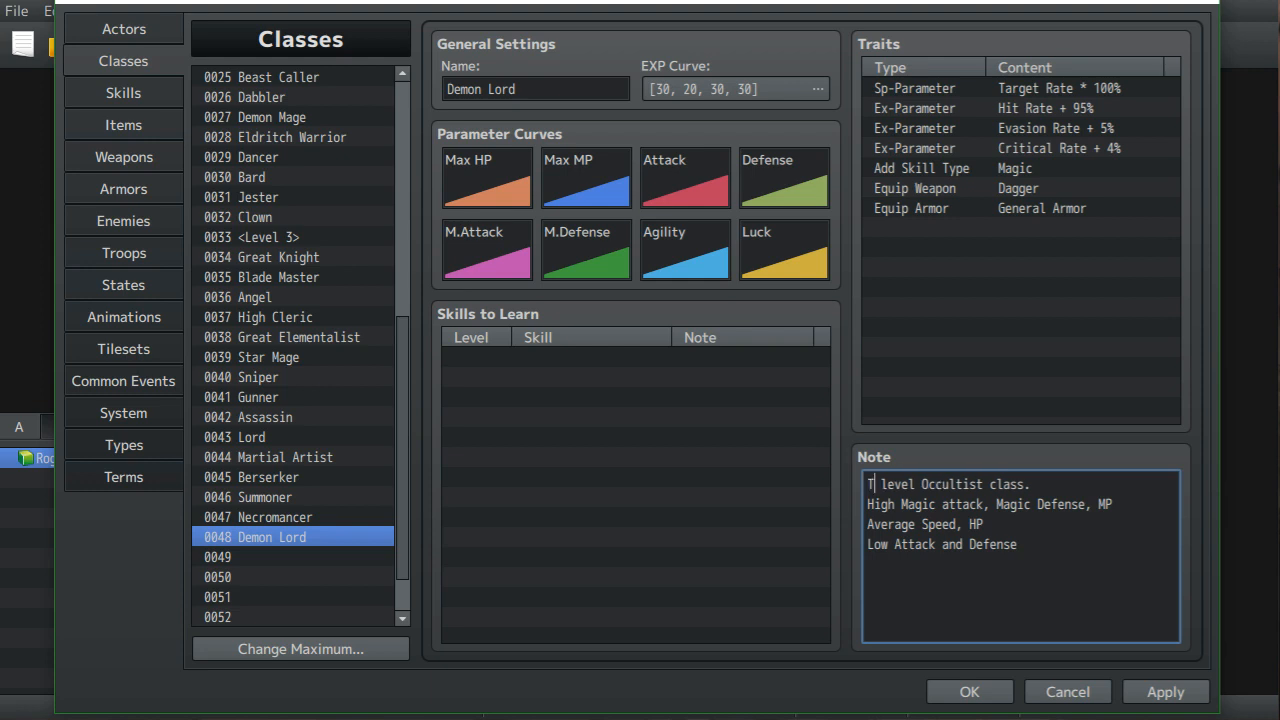
pyautogui.write('rd')
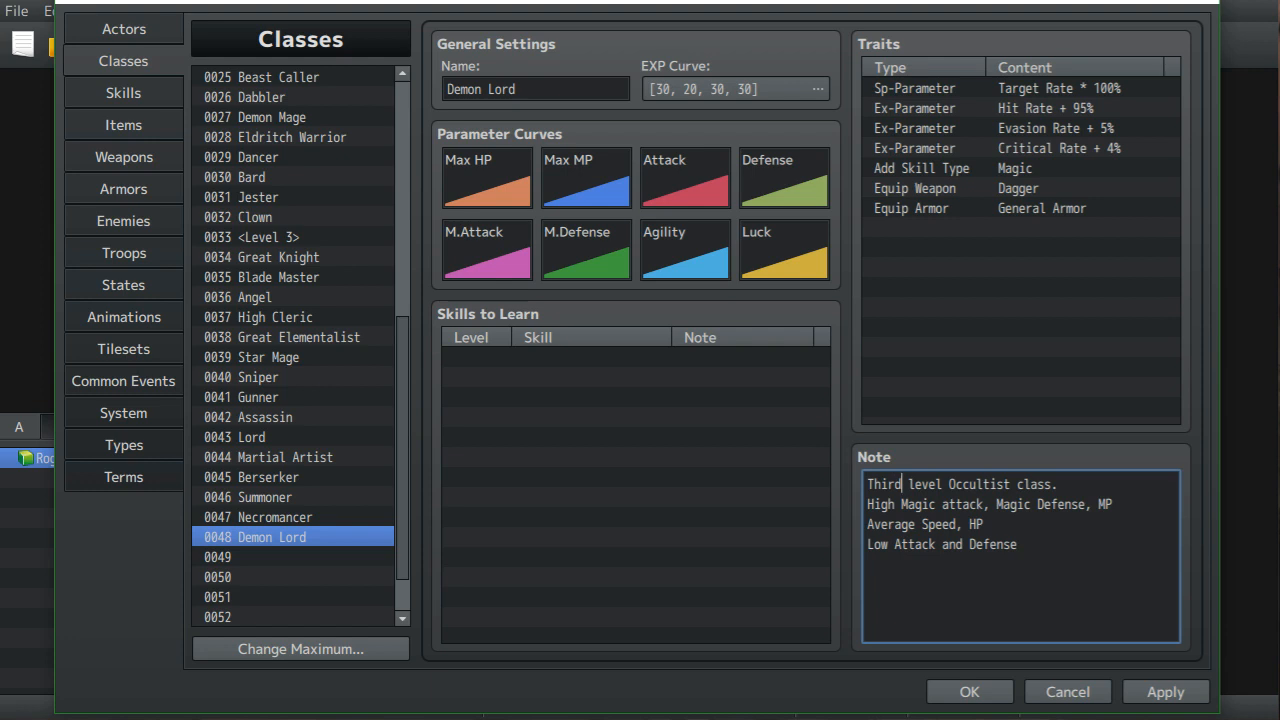
# - Name class 0049 "Old Ones Chosen"
pyautogui.click(293, 557)
pyautogui.click(535, 89)
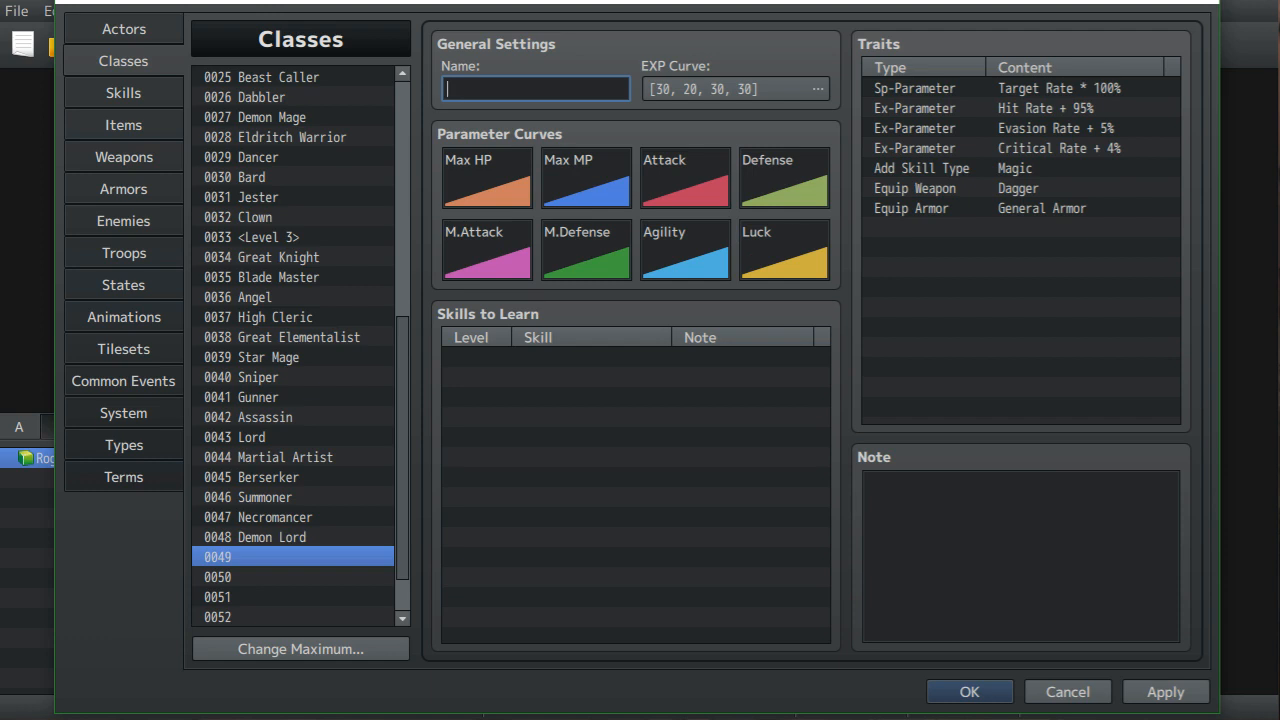
pyautogui.write('Old Ones Chos')
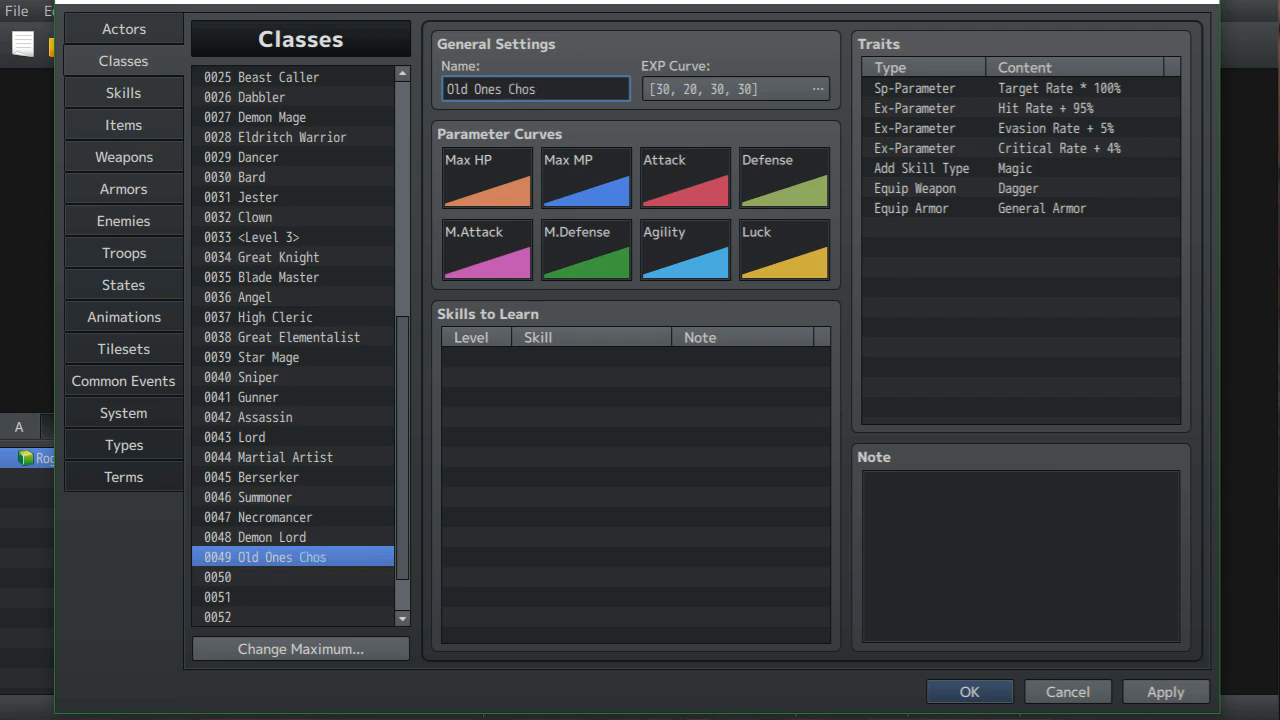
pyautogui.write('en')
# - Copy the whole note of the Eldritch Warrior class into the note of the Old Ones Chosen class
pyautogui.click(292, 137)
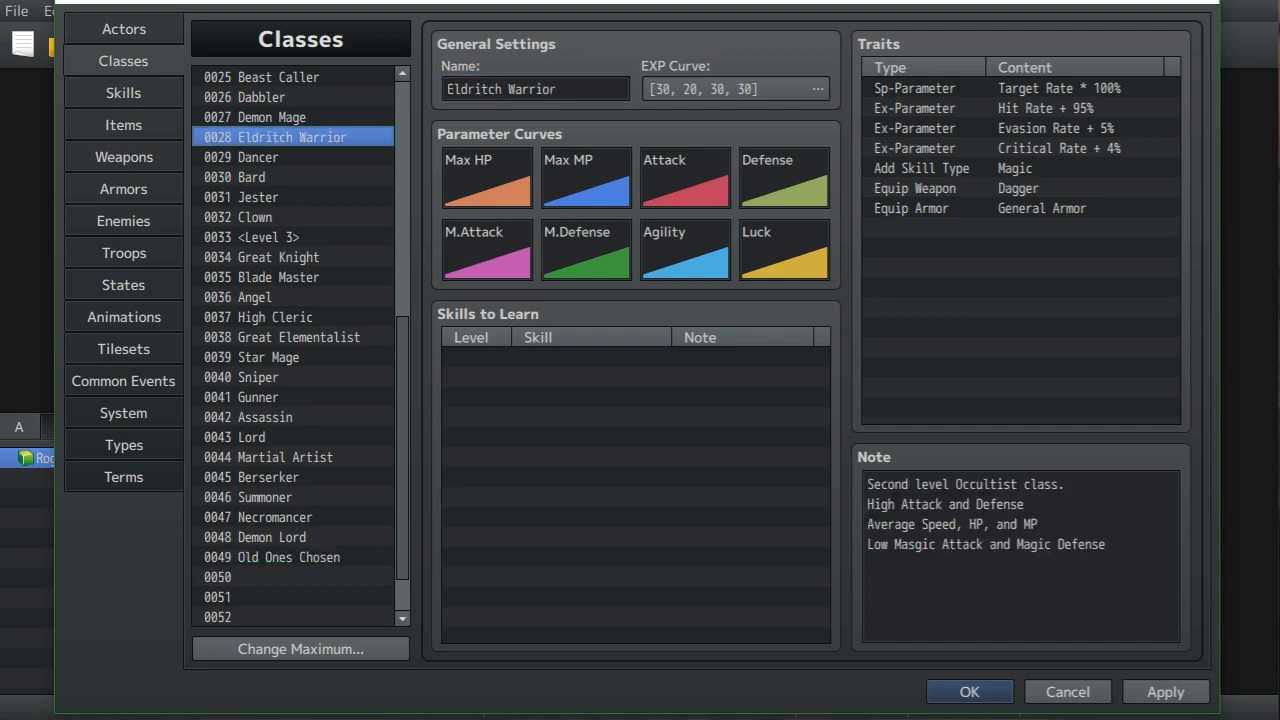
pyautogui.moveTo(1108, 547); pyautogui.dragTo(868, 482)
pyautogui.rightClick(949, 509)
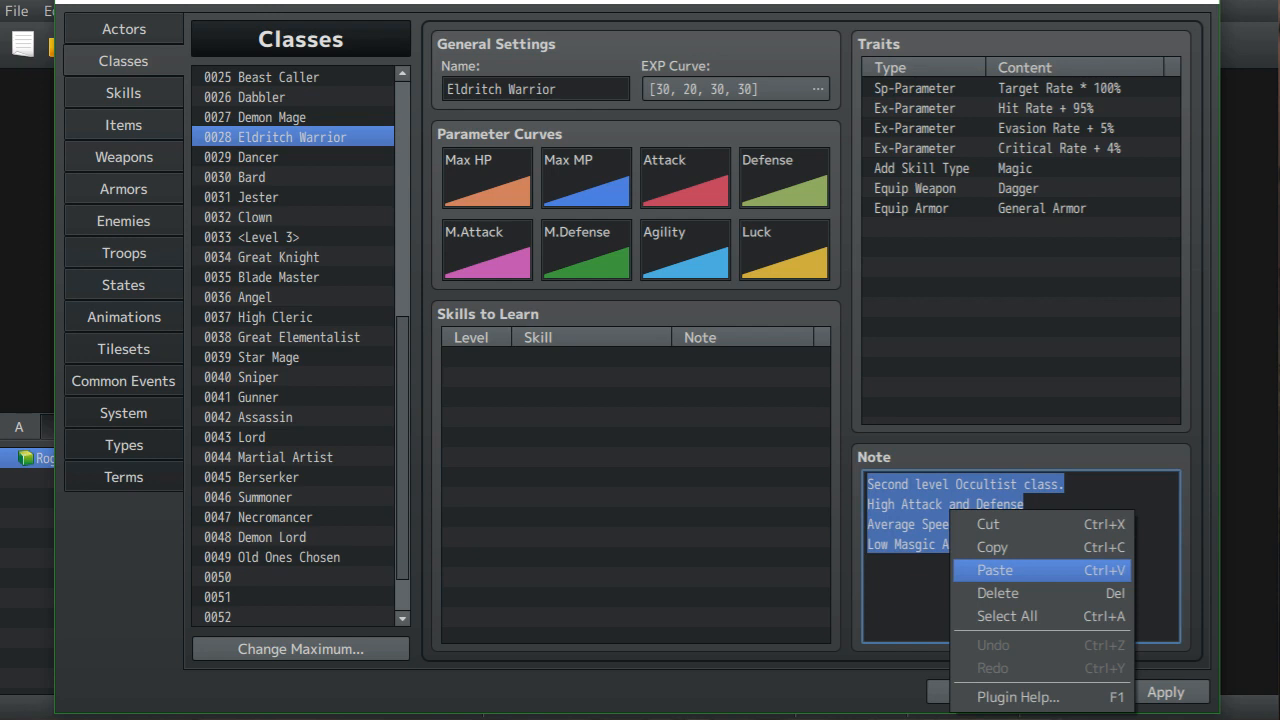
pyautogui.click(993, 548)
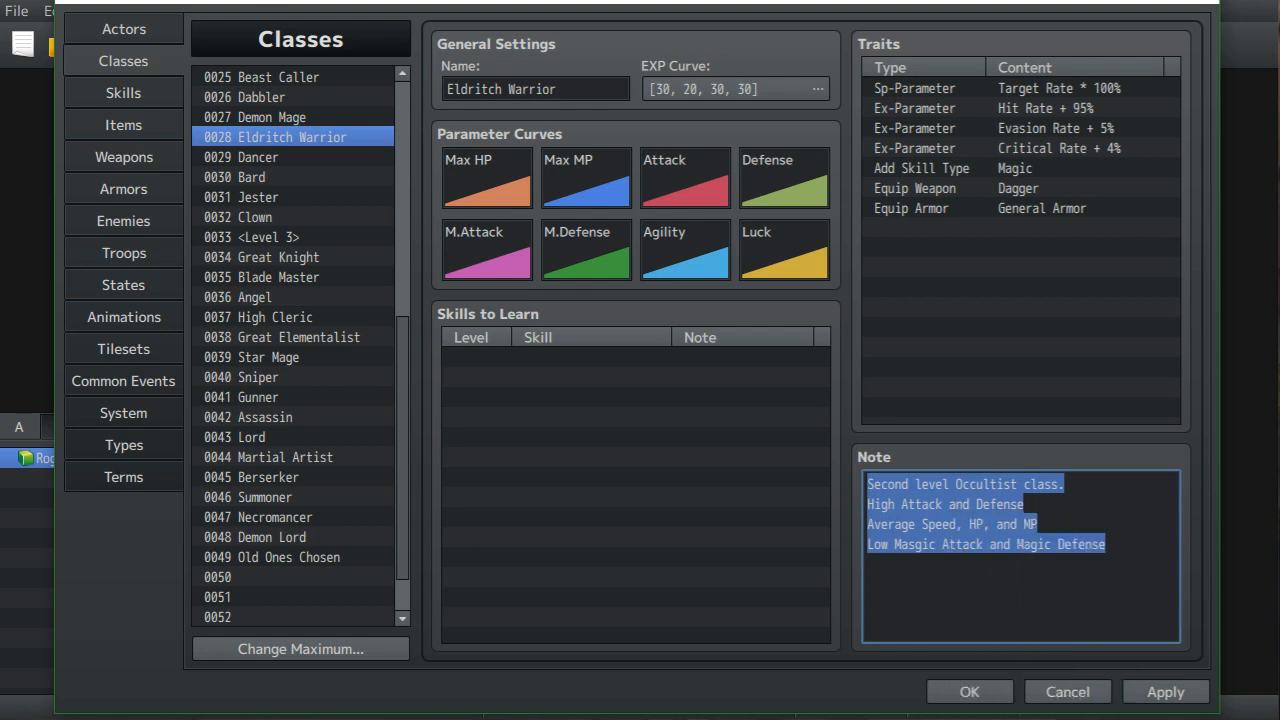
pyautogui.click(290, 557)
pyautogui.rightClick(922, 543)
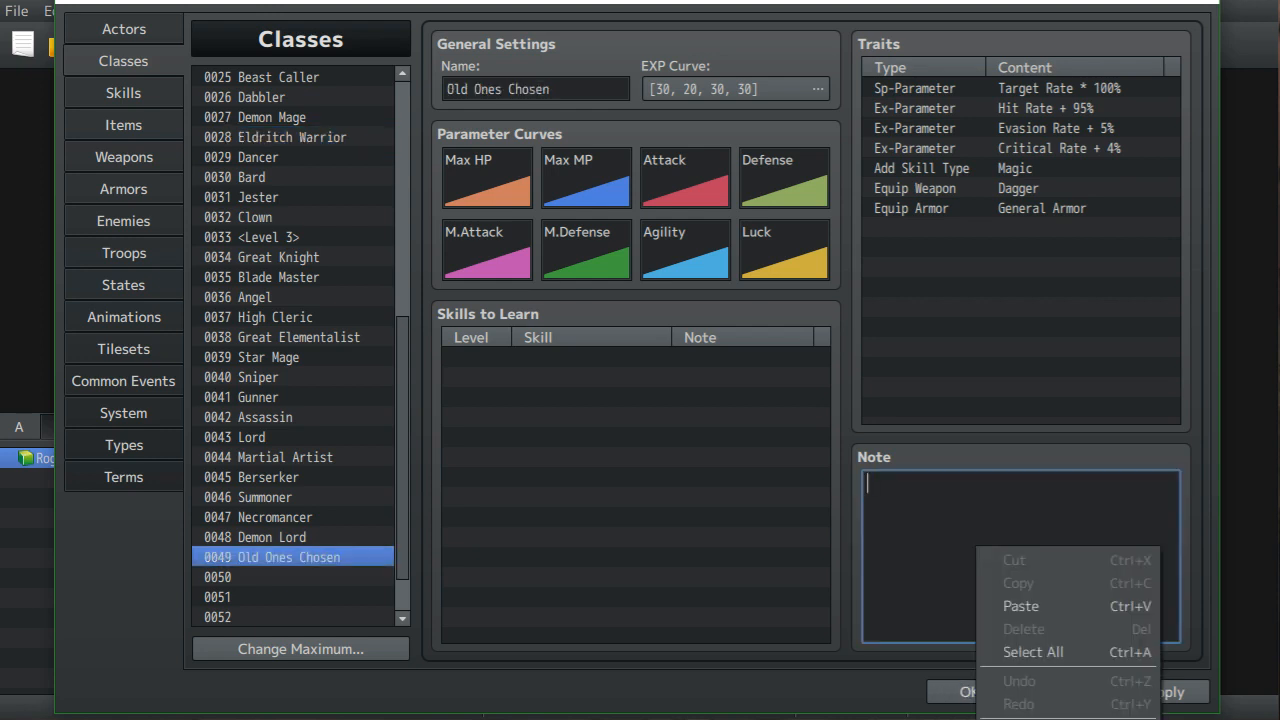
pyautogui.click(1000, 606)
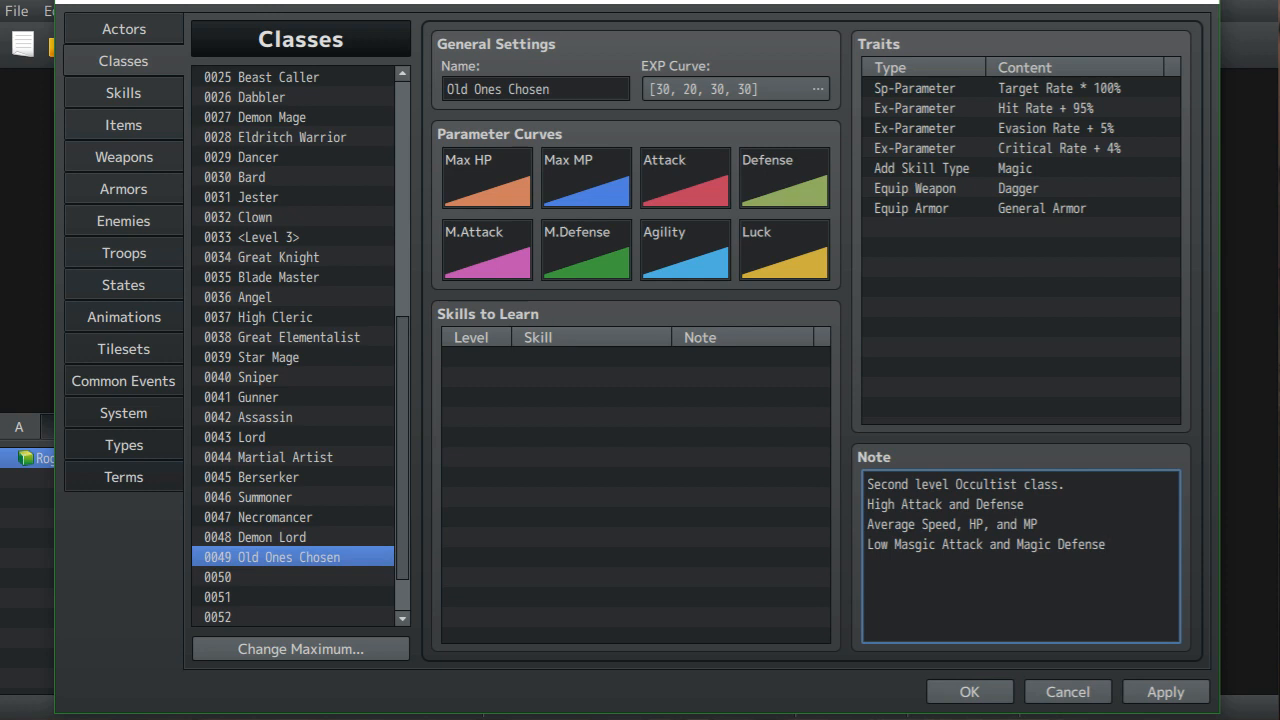
# - Replace "Second" with "Third" in the Old Ones Chosen note so its first line reads "Third level Occultist class."
pyautogui.press('BackSpace')
pyautogui.press('BackSpace')
pyautogui.press('BackSpace')
pyautogui.press('BackSpace')
pyautogui.press('BackSpace')
pyautogui.press('BackSpace')
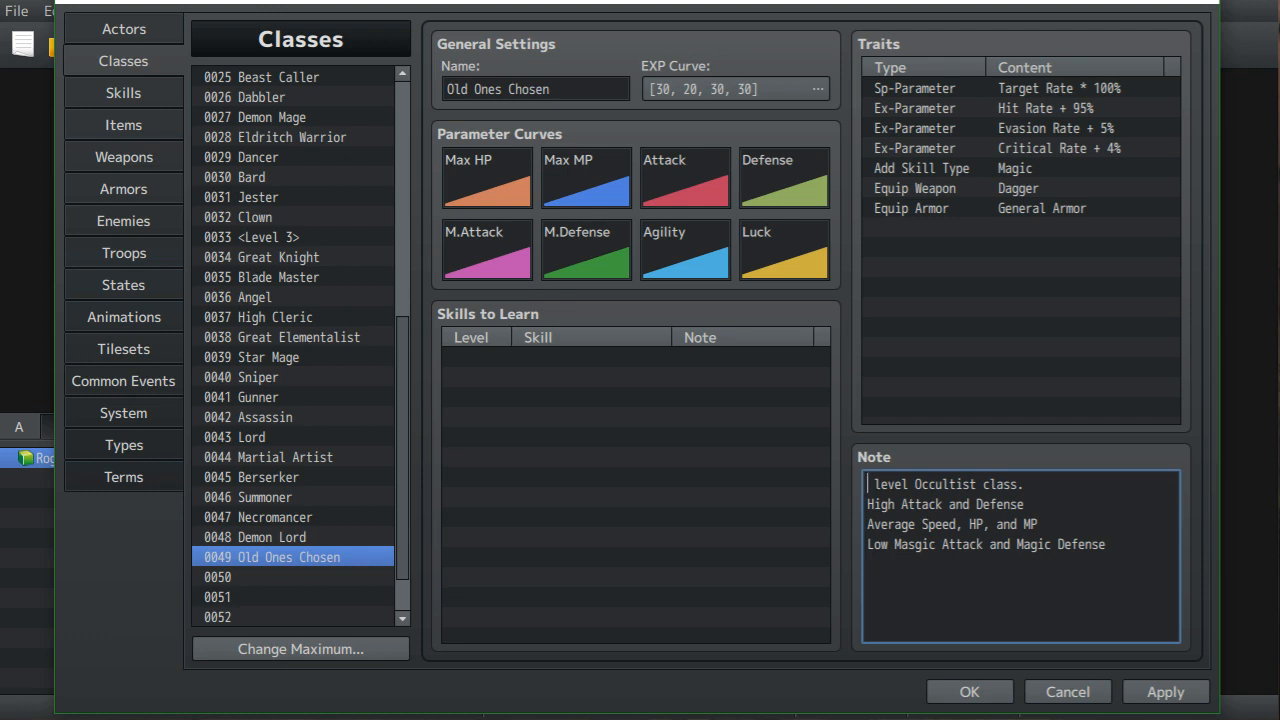
pyautogui.write('Third')
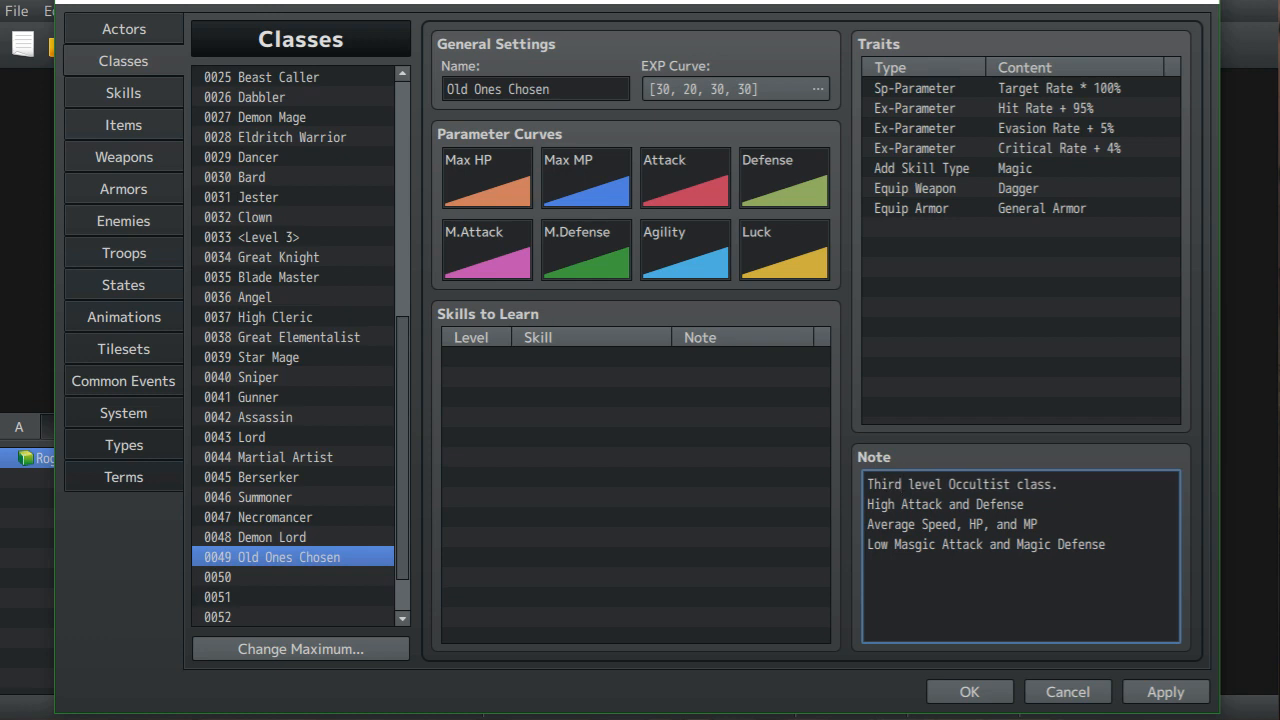
# - Name class 0050 "Enchanter"
pyautogui.click(293, 577)
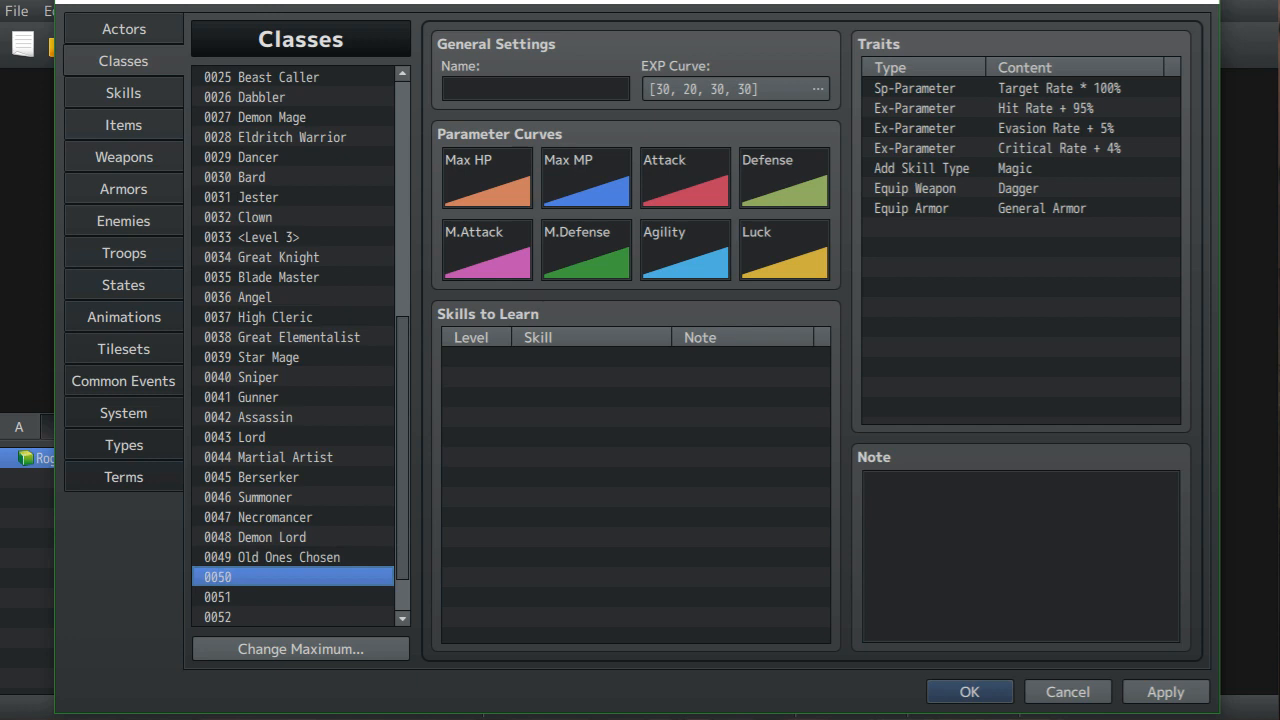
pyautogui.click(536, 89)
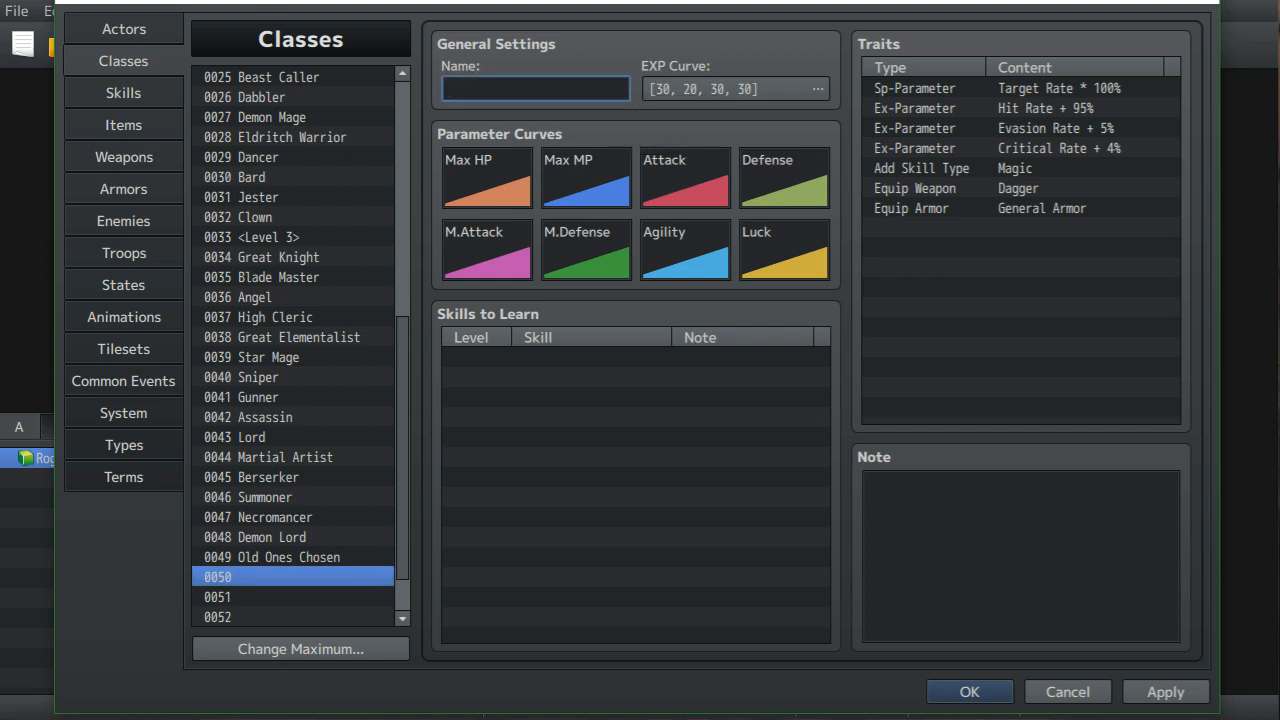
pyautogui.write('Enchanter')
# - Open the Dancer class as the source for the Enchanter class's note
pyautogui.click(260, 157)
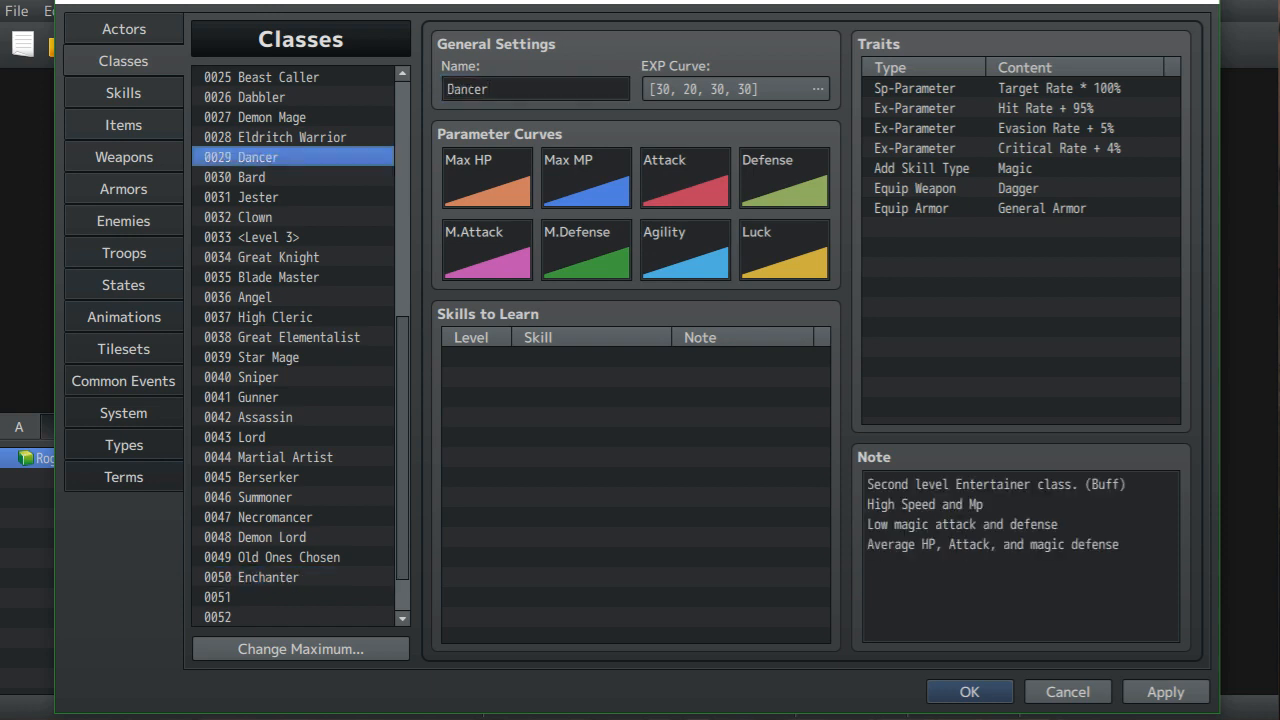
# - Copy the Dancer class's entire note text into the empty note of the Enchanter class
pyautogui.moveTo(868, 484); pyautogui.dragTo(1120, 544)
pyautogui.rightClick(918, 503)
pyautogui.click(960, 541)
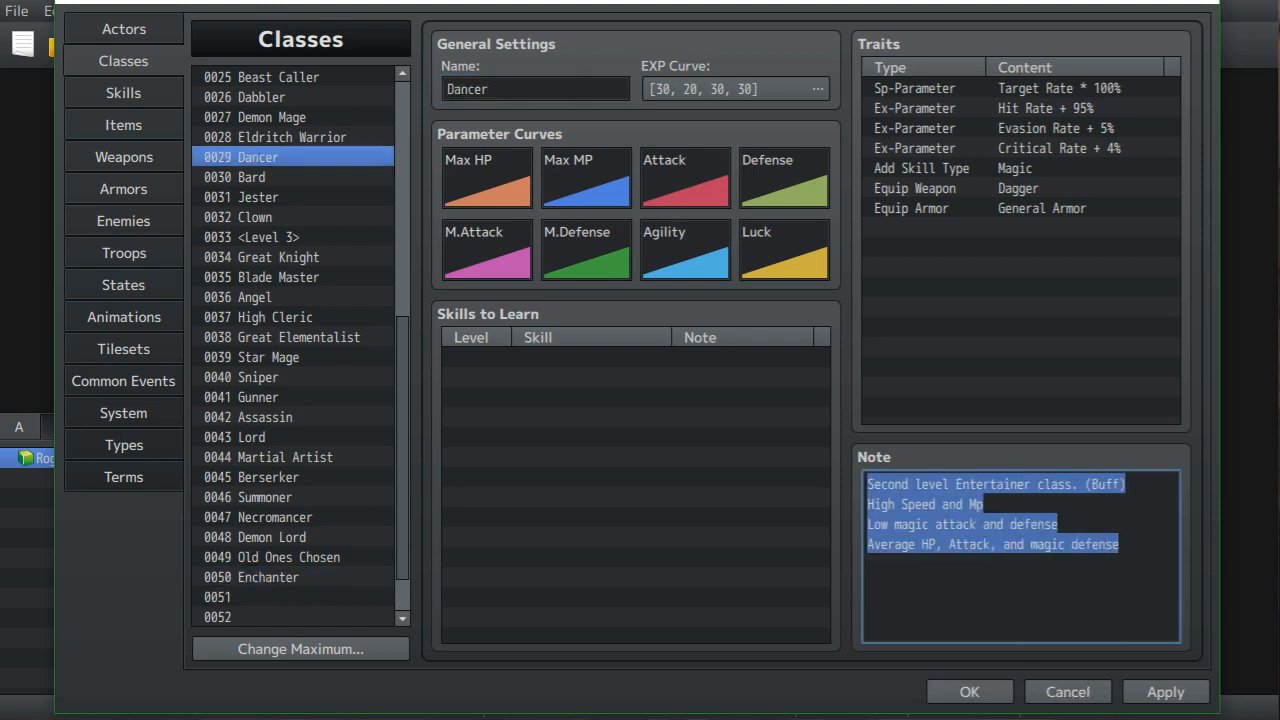
pyautogui.click(268, 577)
pyautogui.click(935, 513)
pyautogui.rightClick(935, 513)
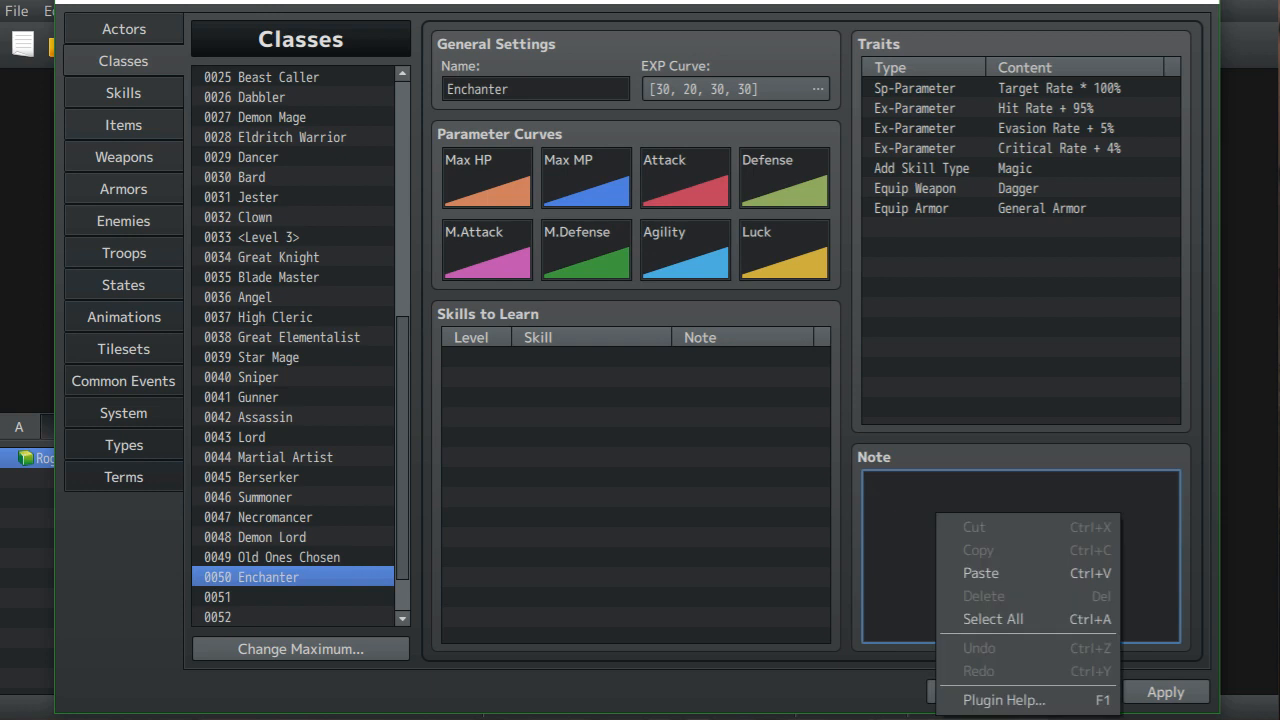
pyautogui.click(990, 573)
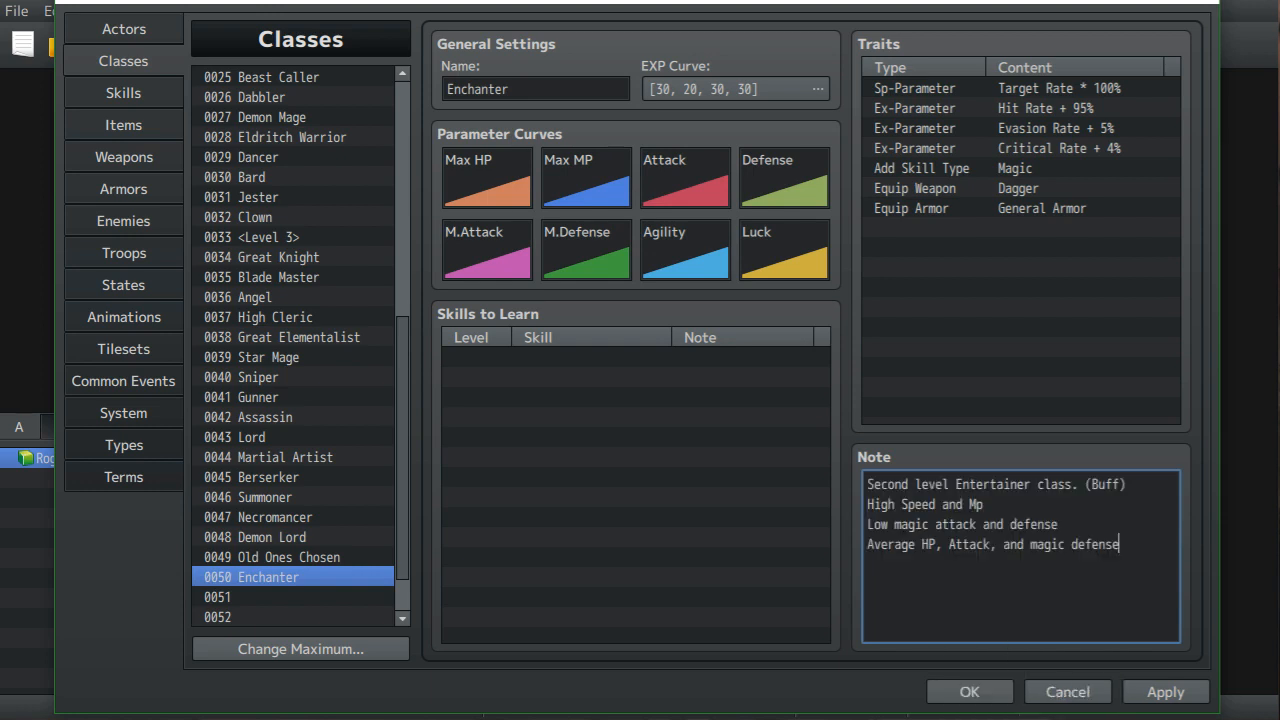
# - Replace "Second" with "Third" at the start of the Enchanter class's note
pyautogui.click(908, 484)
pyautogui.press('BackSpace')
pyautogui.press('BackSpace')
pyautogui.press('BackSpace')
pyautogui.press('BackSpace')
pyautogui.press('BackSpace')
pyautogui.press('BackSpace')
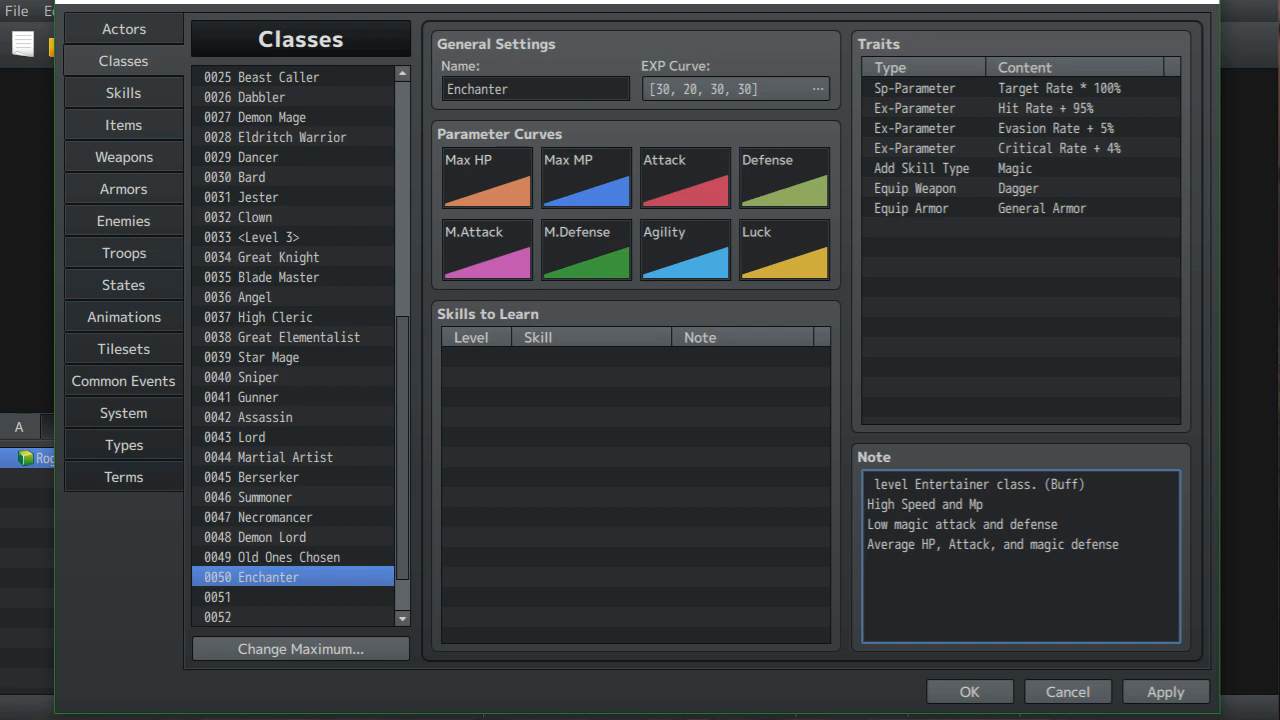
pyautogui.write('Thi')
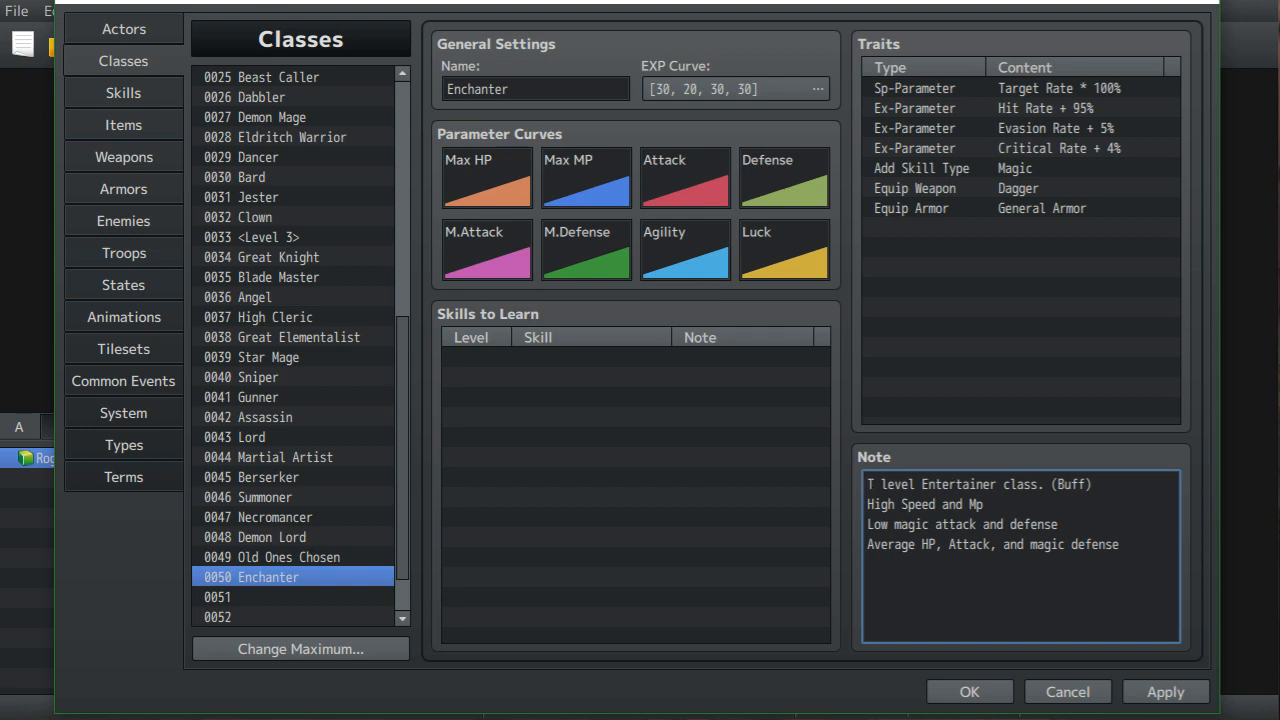
pyautogui.write('rd')
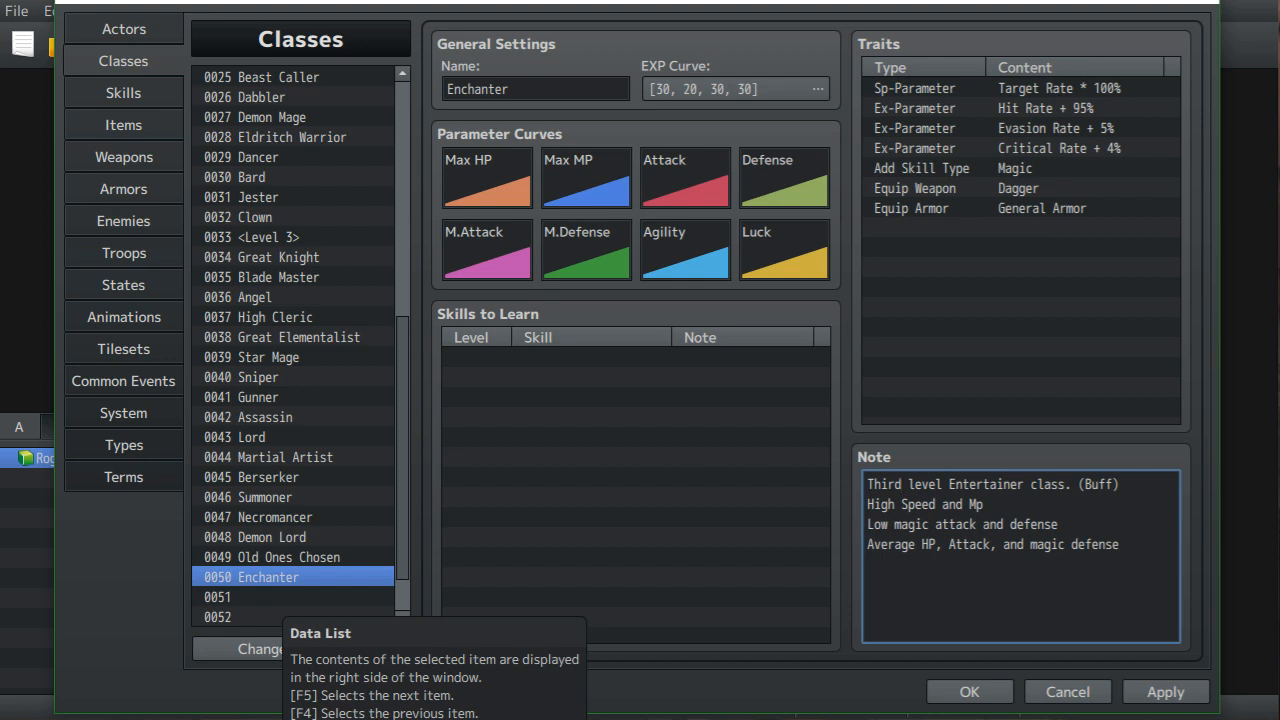
# - Name the empty class slot 0051 "Idol"
pyautogui.click(281, 597)
pyautogui.click(522, 90)
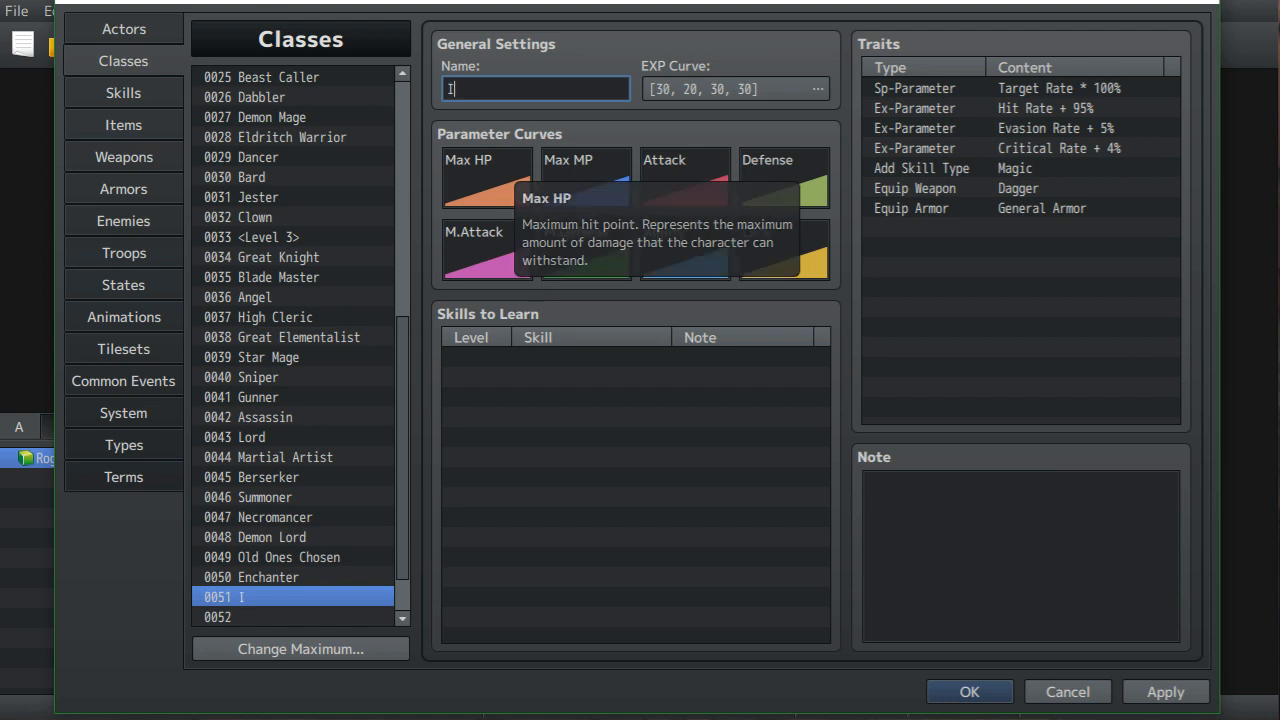
pyautogui.write('Idol')
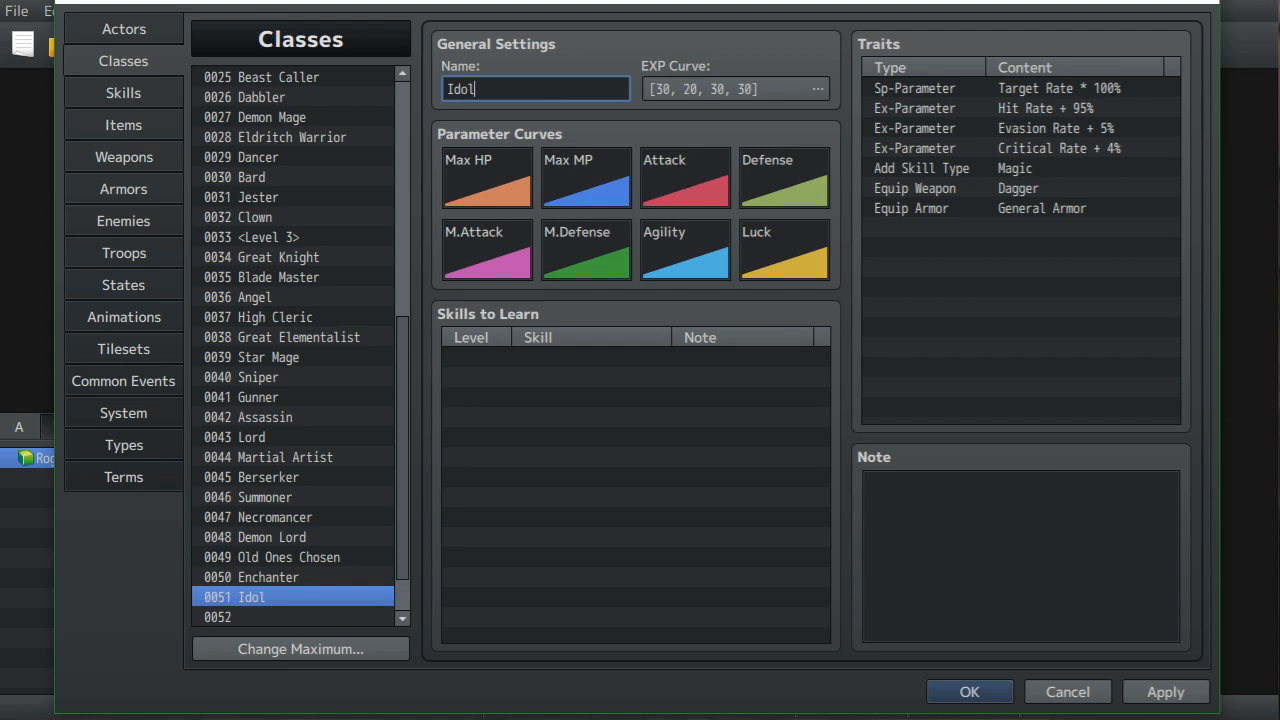
# - Copy the Bard class's entire note text into the note of the Idol class
pyautogui.click(250, 177)
pyautogui.moveTo(866, 484); pyautogui.dragTo(1120, 544)
pyautogui.rightClick(924, 496)
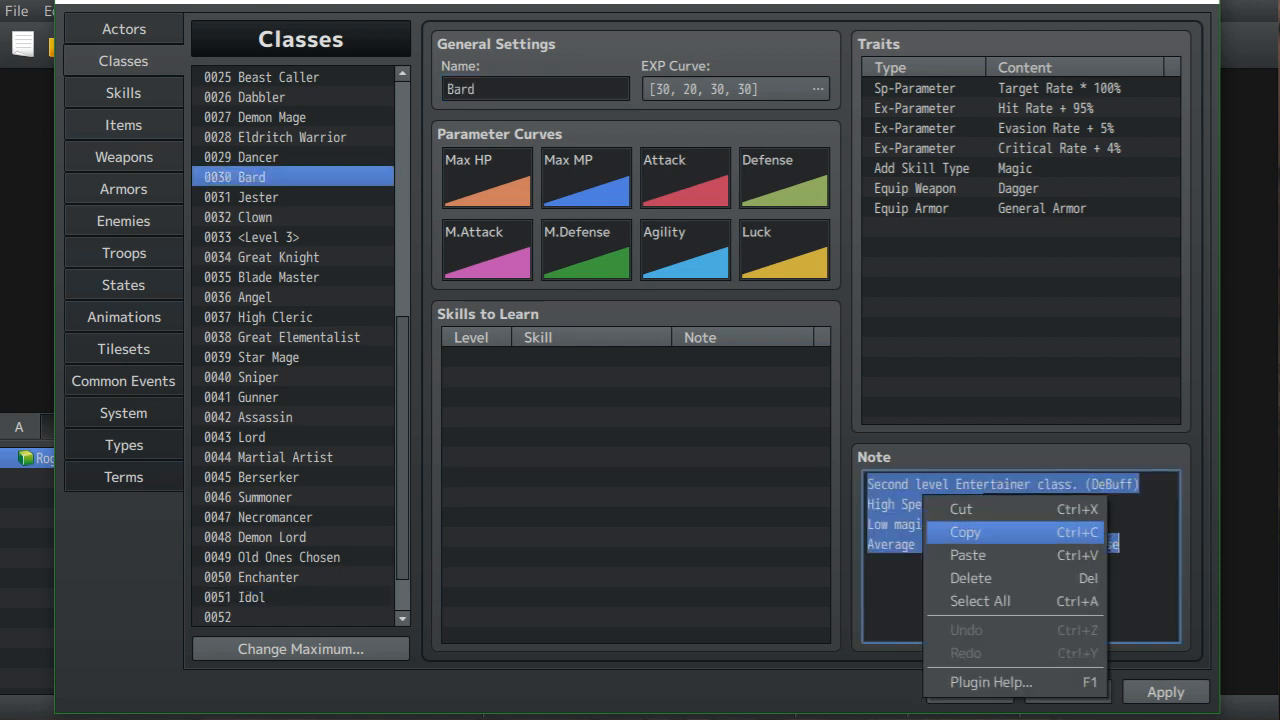
pyautogui.click(965, 532)
pyautogui.click(250, 597)
pyautogui.rightClick(908, 494)
pyautogui.click(950, 556)
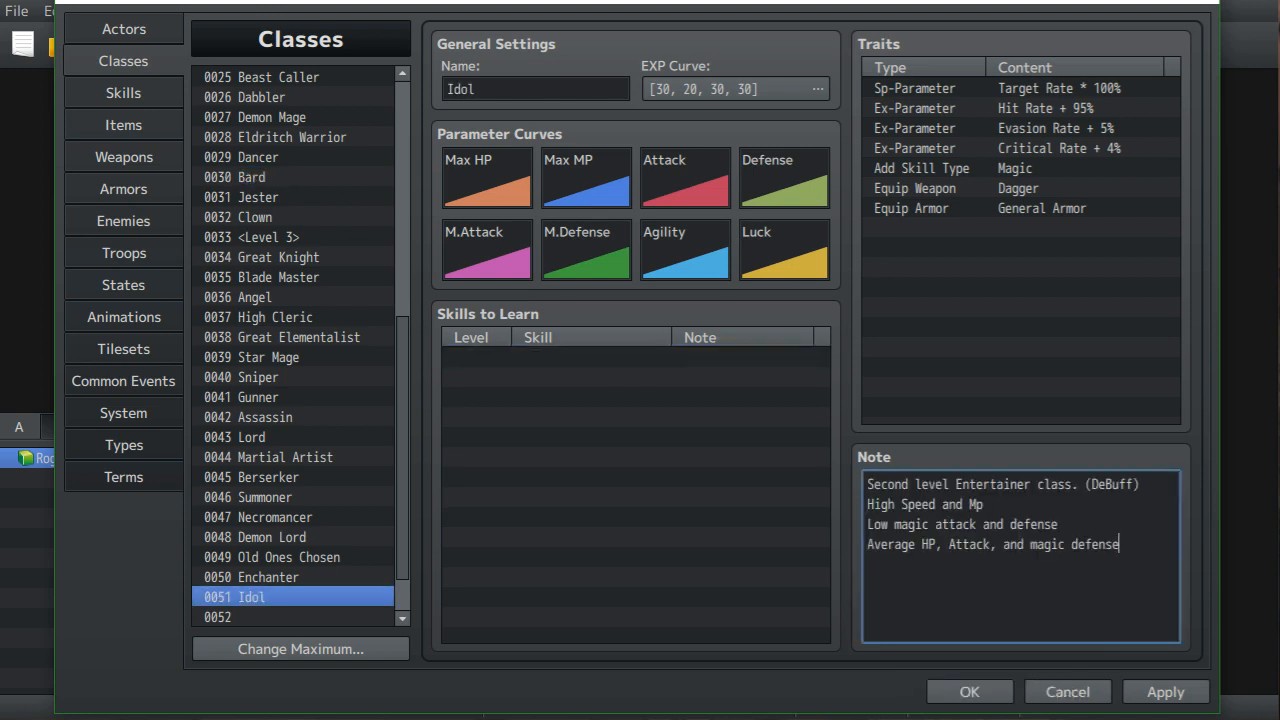
# - Change the class tier in the Idol note's first line from "Second" to "Third"
pyautogui.press('BackSpace')
pyautogui.press('BackSpace')
pyautogui.press('BackSpace')
pyautogui.press('BackSpace')
pyautogui.press('BackSpace')
pyautogui.press('BackSpace')
pyautogui.write('T')
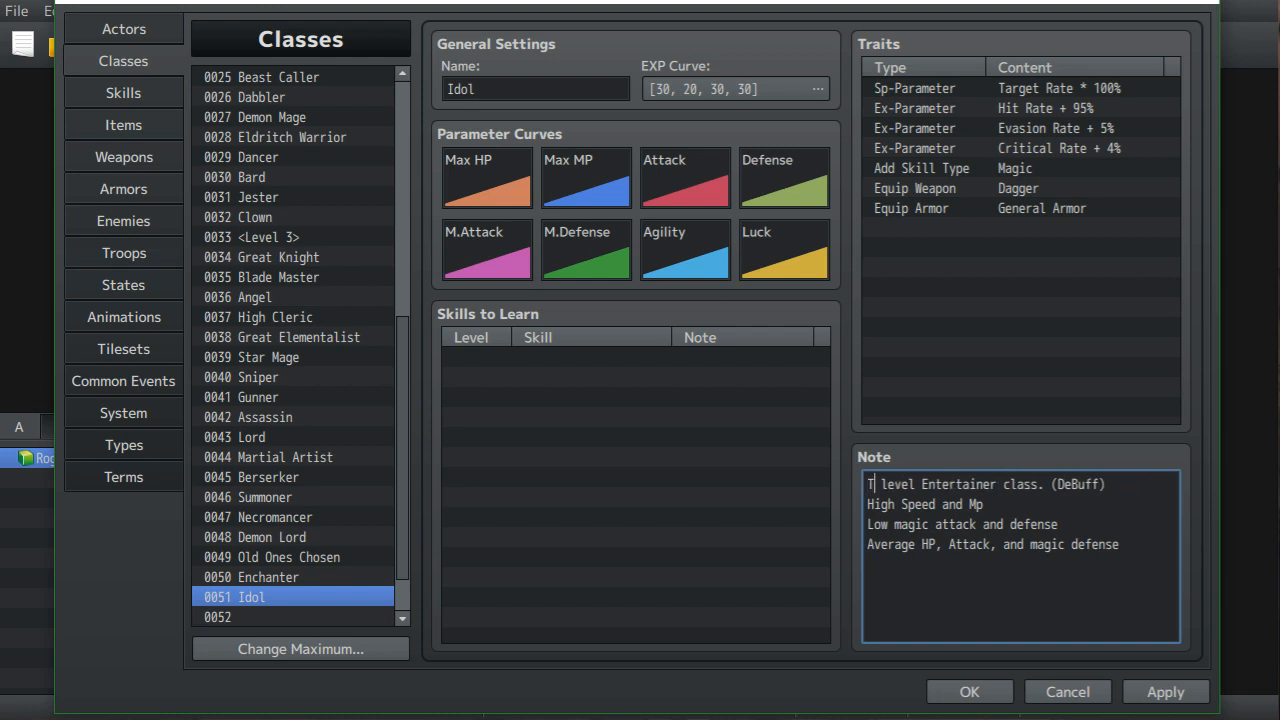
pyautogui.write('hird')
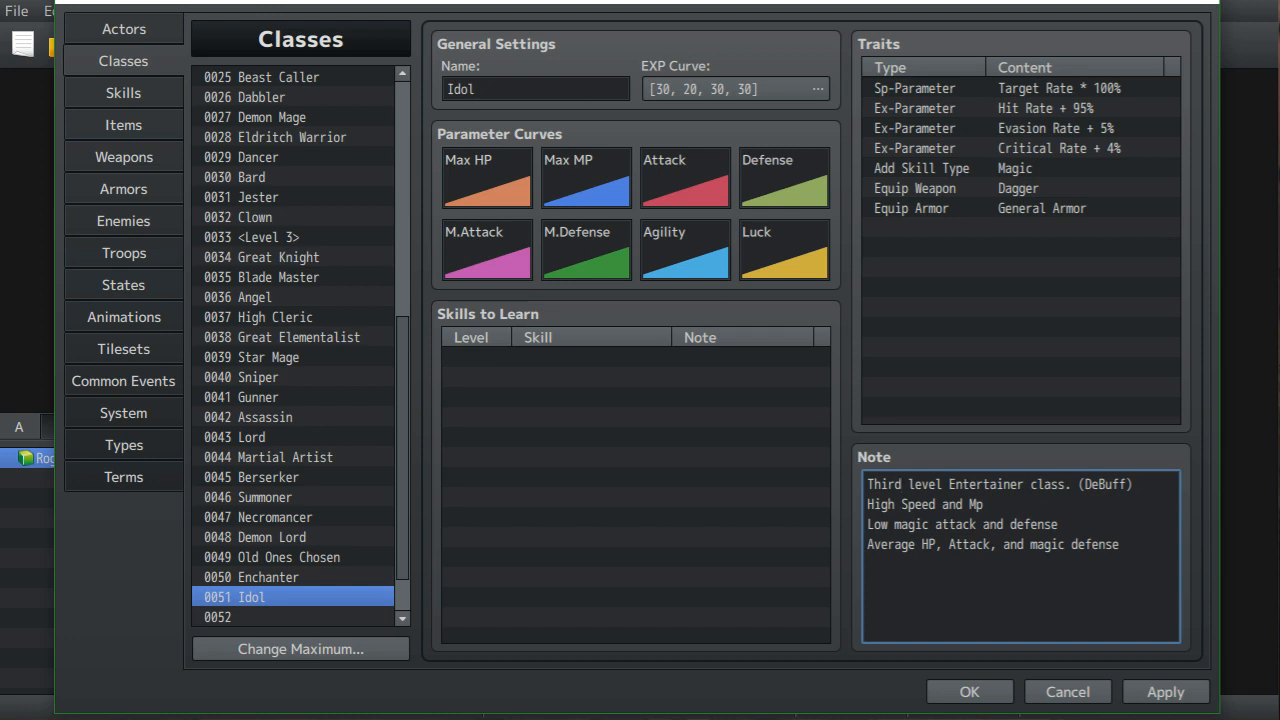
# - Name the empty class slot 0052 "Joker"
pyautogui.scroll(-1, 294, 347)
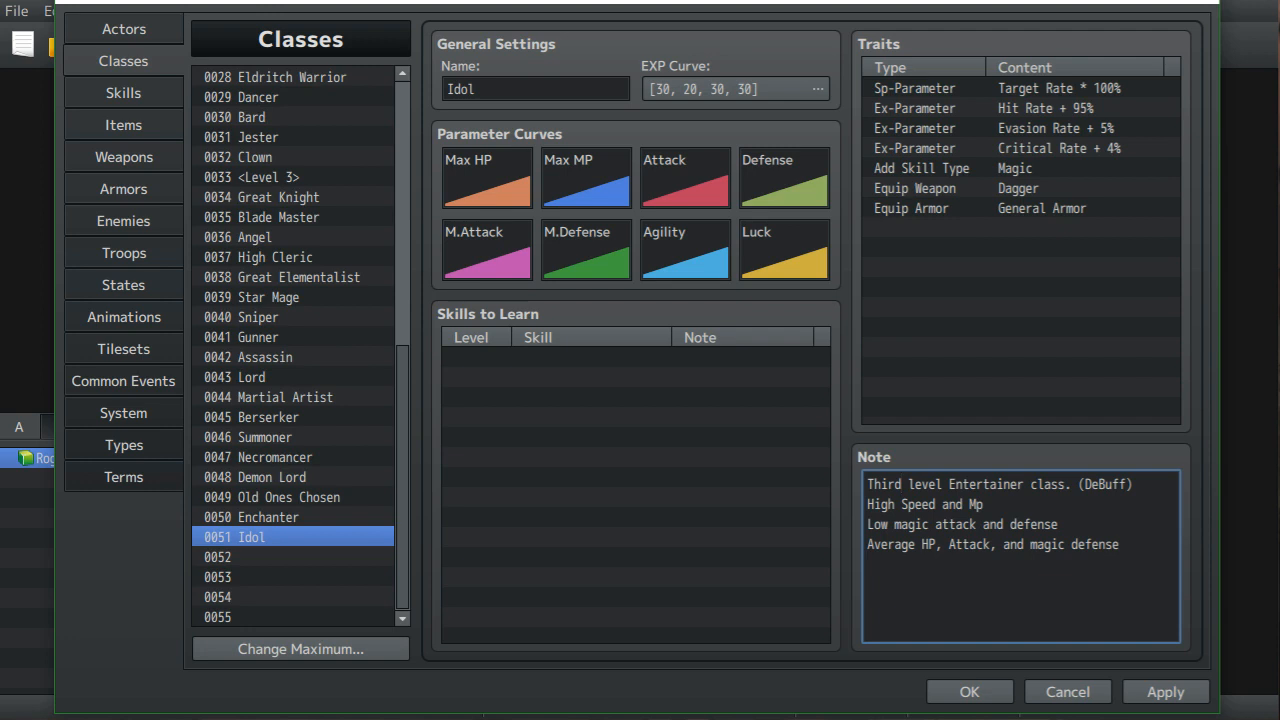
pyautogui.click(294, 557)
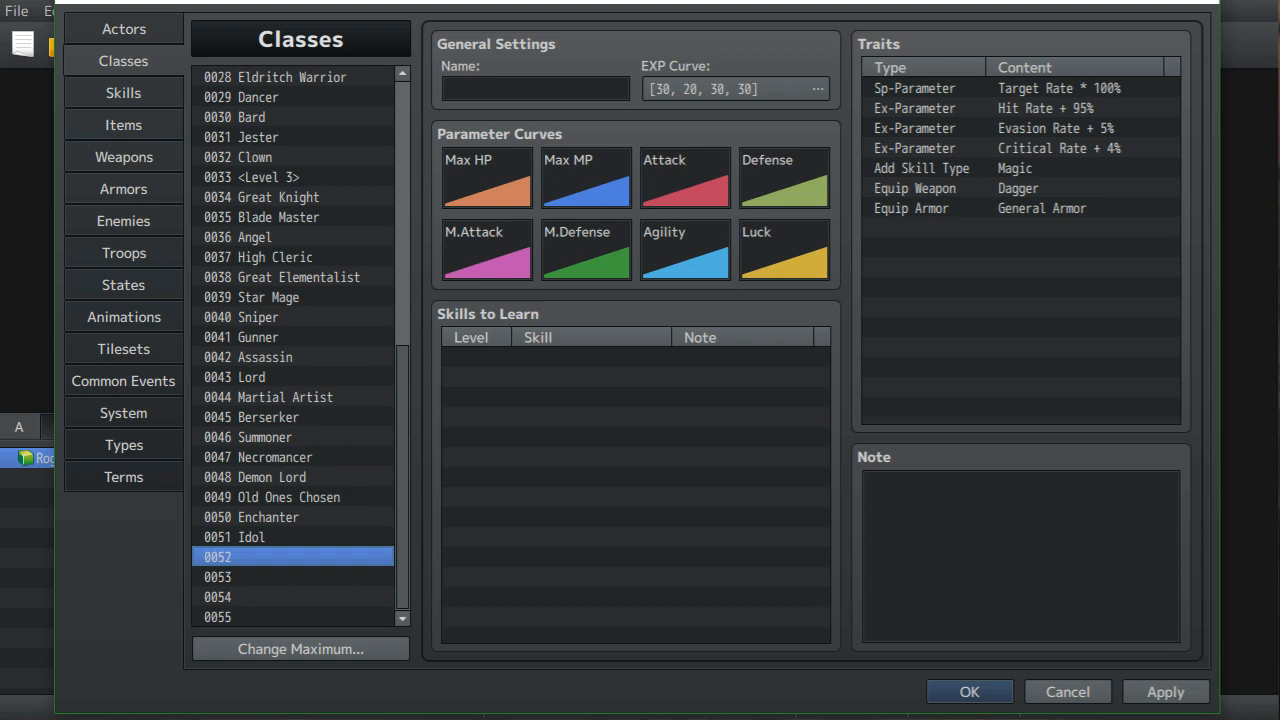
pyautogui.click(450, 89)
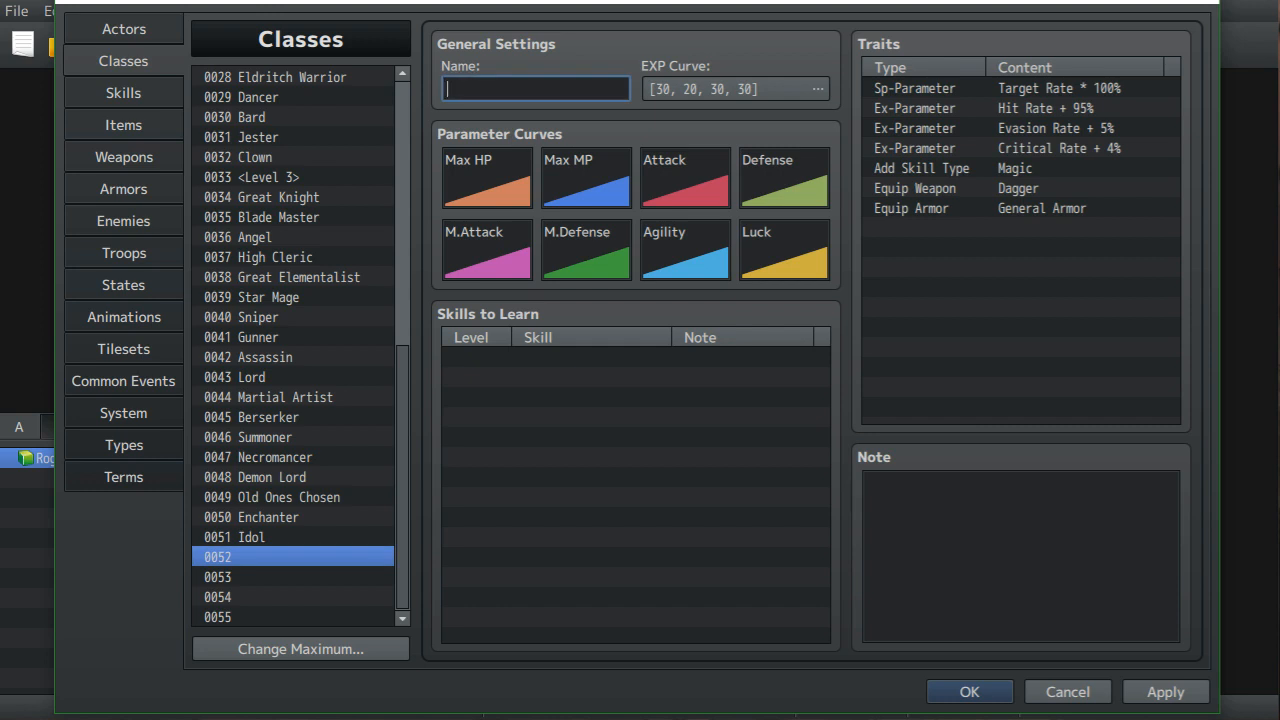
pyautogui.write('Joker')
# - Copy the Jester class's entire note text into the note of the Joker class
pyautogui.click(292, 137)
pyautogui.moveTo(990, 528); pyautogui.dragTo(867, 482)
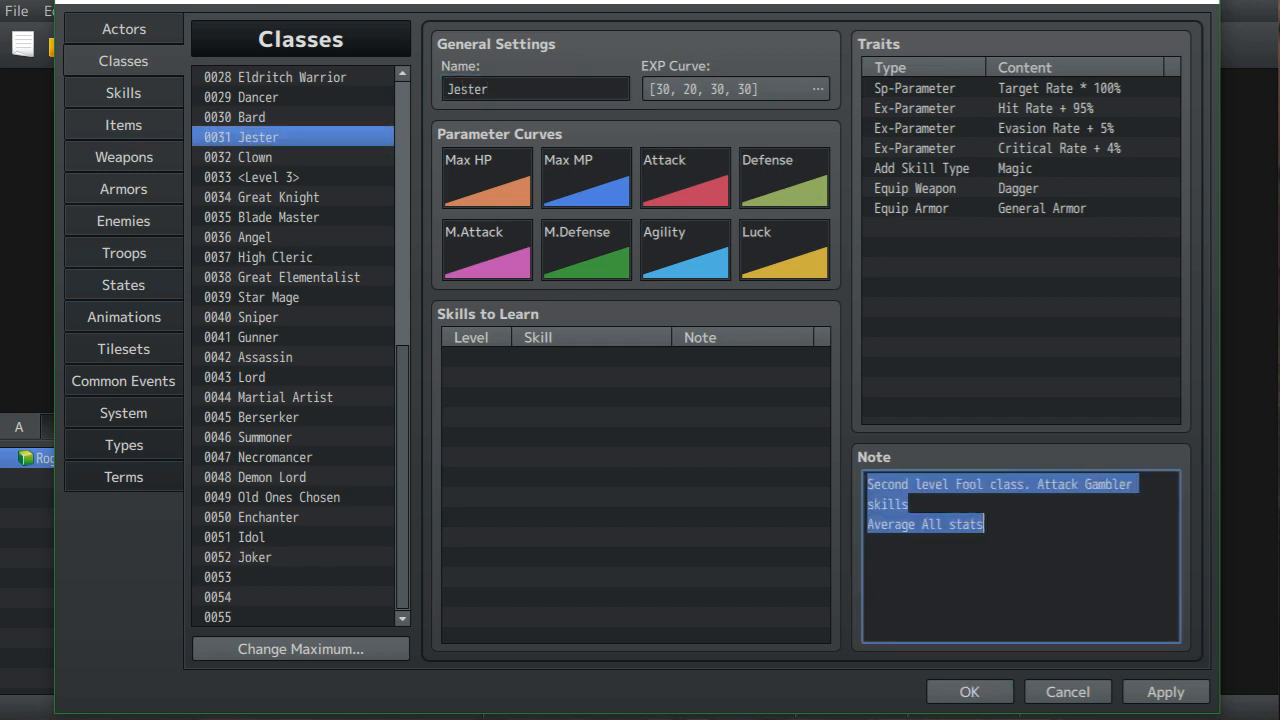
pyautogui.rightClick(947, 509)
pyautogui.click(989, 545)
pyautogui.click(255, 557)
pyautogui.click(950, 516)
pyautogui.rightClick(950, 516)
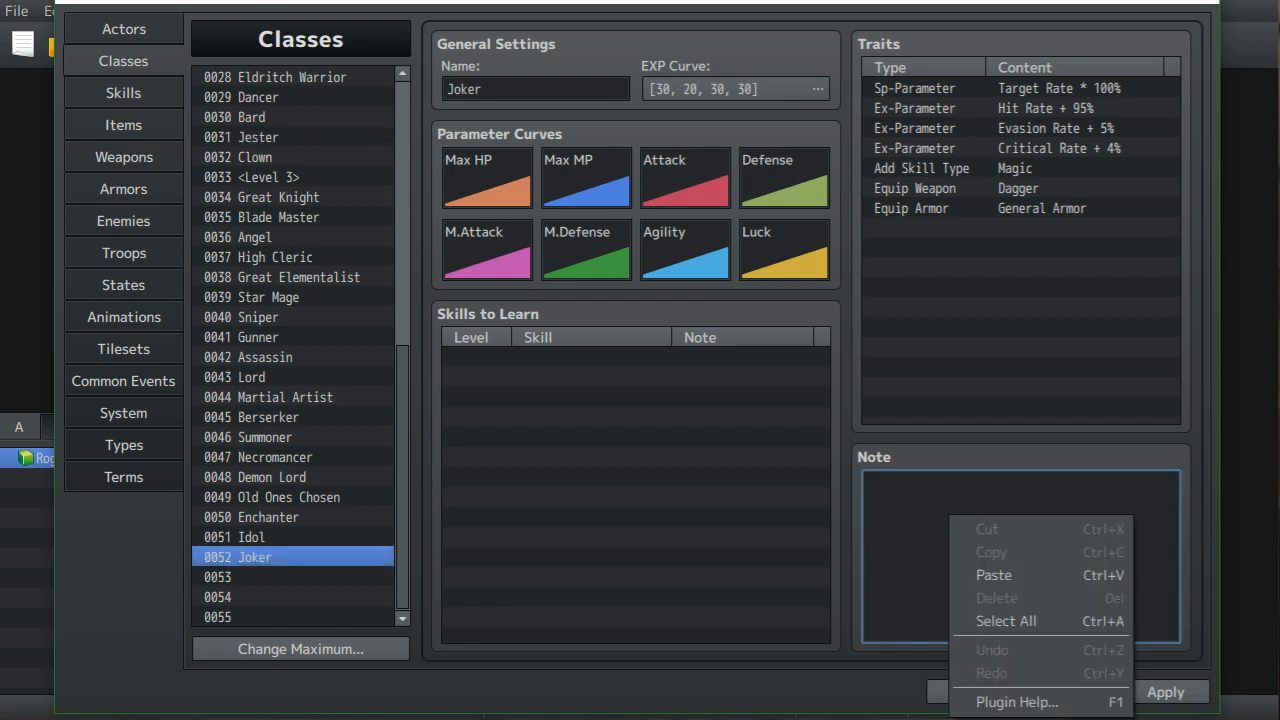
pyautogui.click(990, 576)
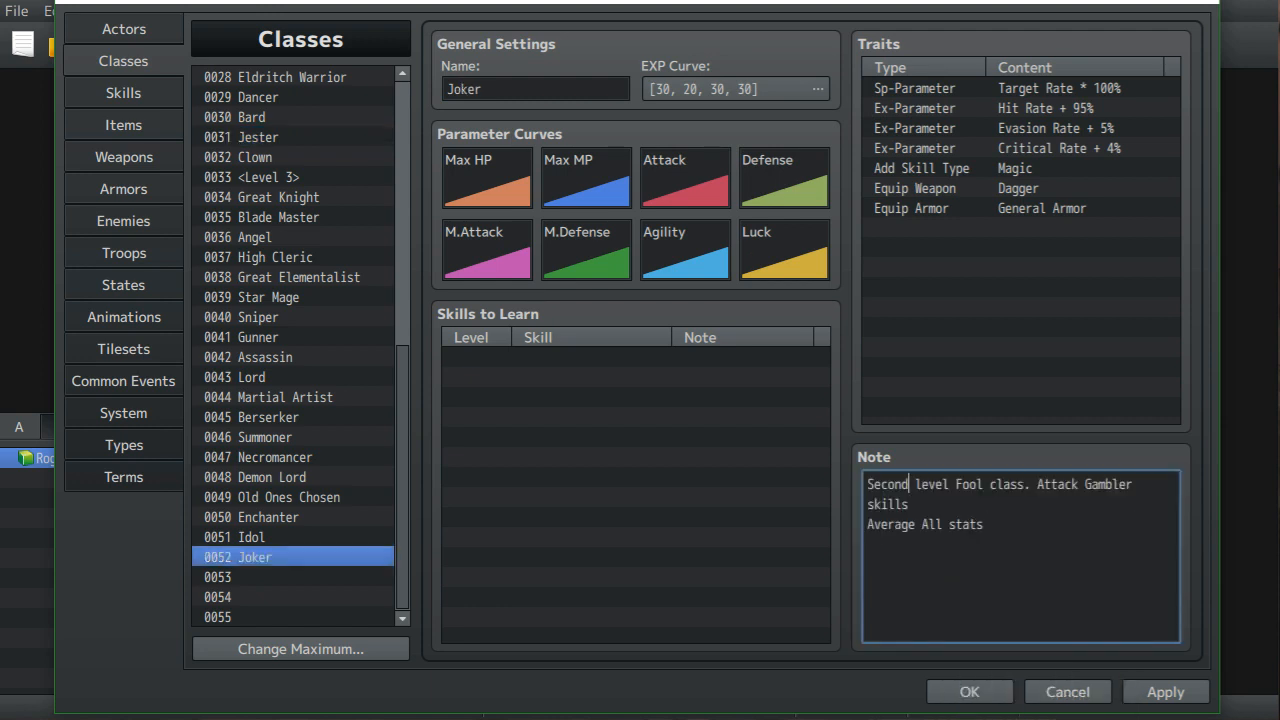
# - Replace "Second" with "Third" at the start of the Joker class's note
pyautogui.press('BackSpace')
pyautogui.press('BackSpace')
pyautogui.press('BackSpace')
pyautogui.press('BackSpace')
pyautogui.press('BackSpace')
pyautogui.press('BackSpace')
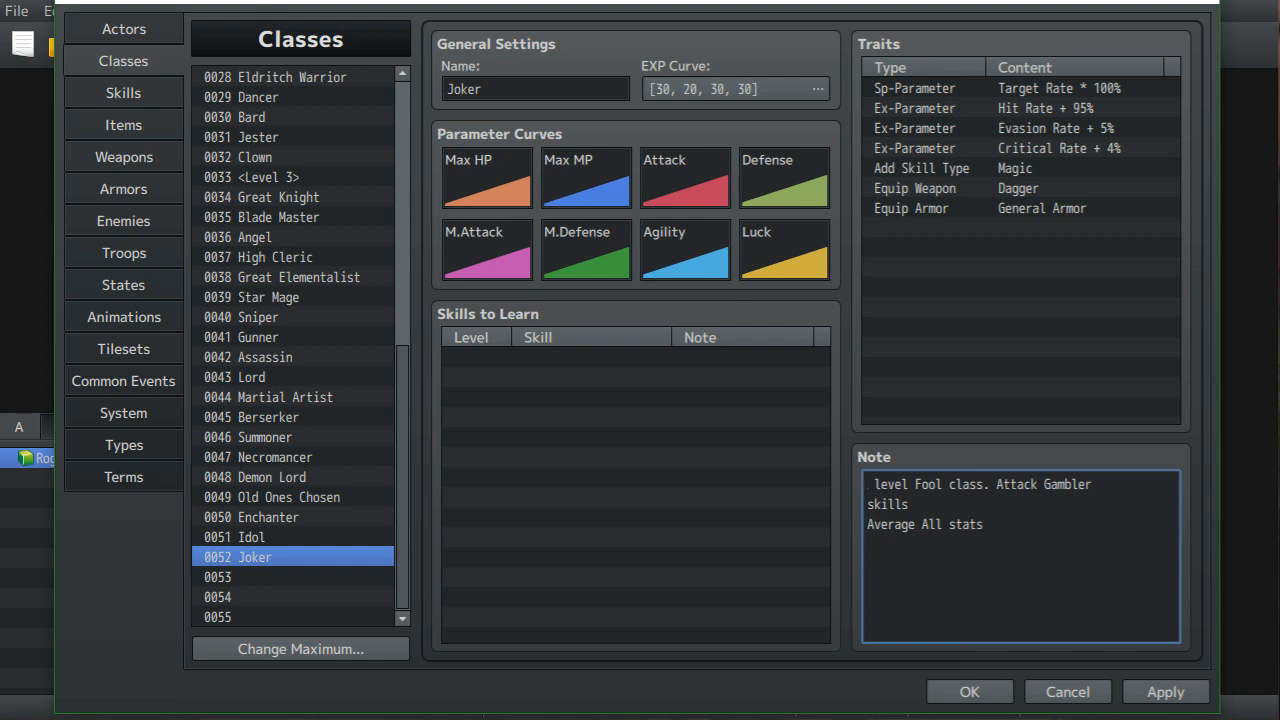
pyautogui.write('Third')
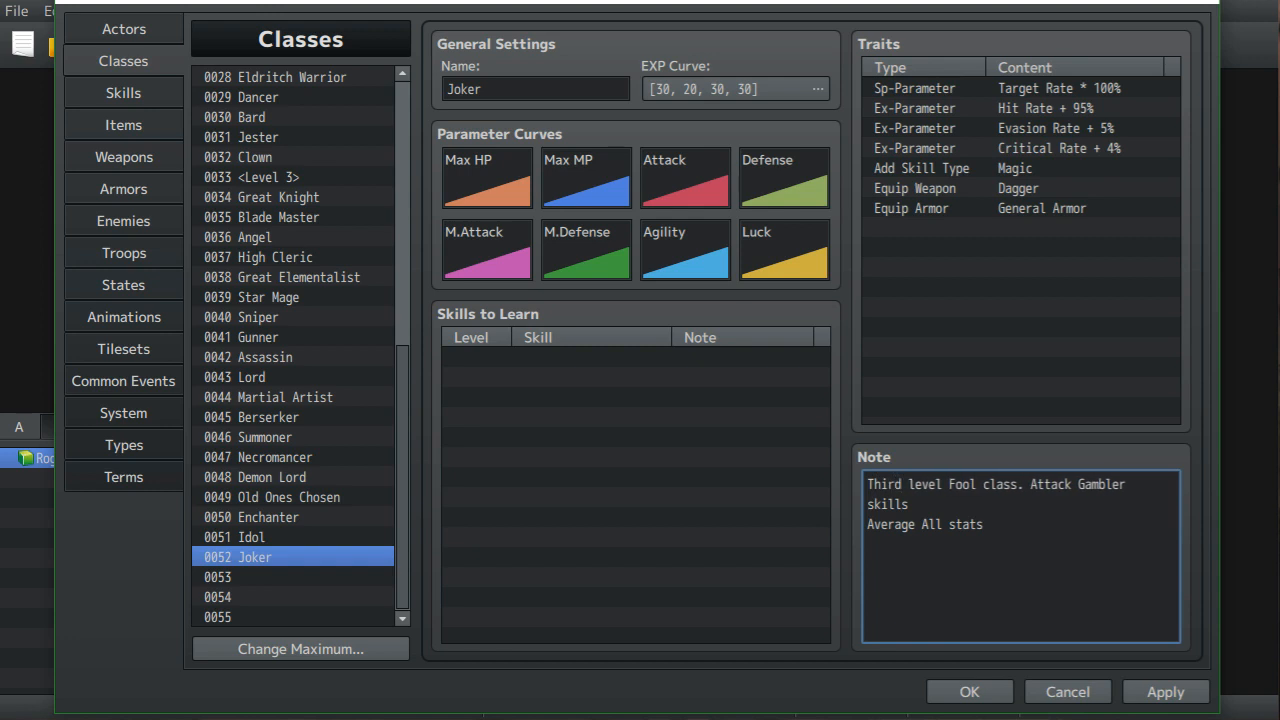
# - Copy the Clown class's note text and name the empty class slot 0053 "Clown EX"
pyautogui.click(292, 157)
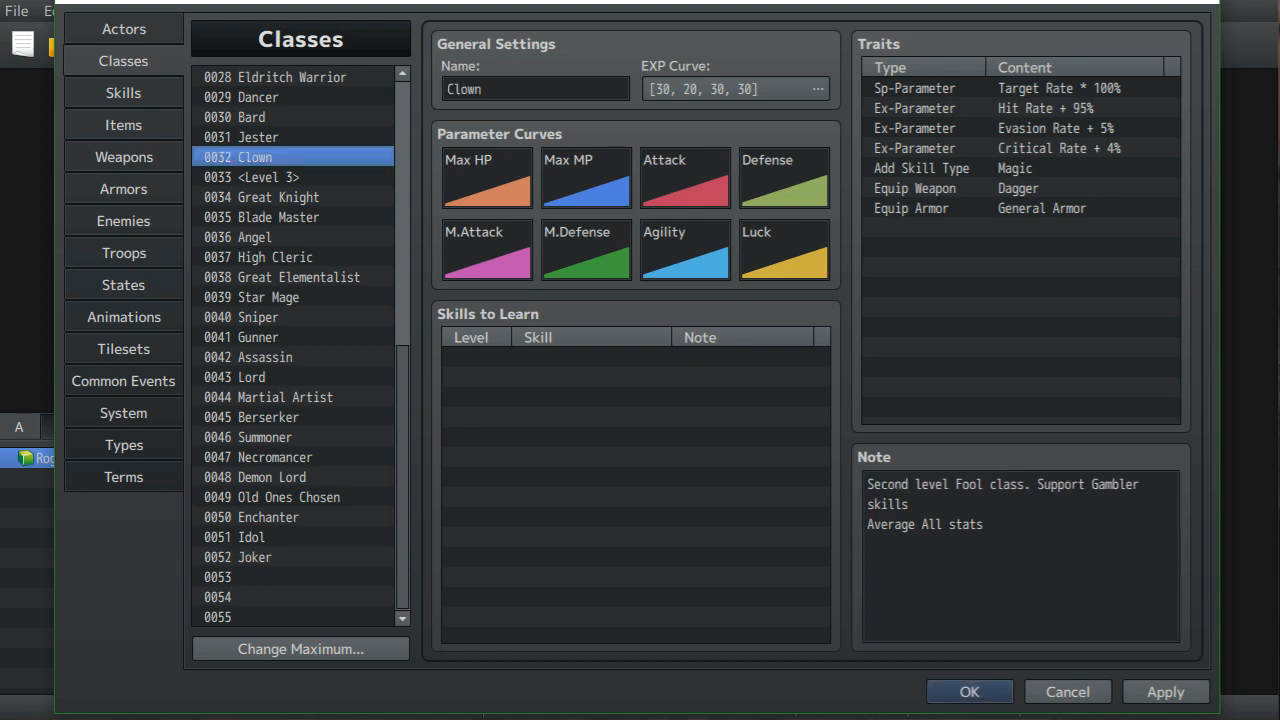
pyautogui.rightClick(932, 512)
pyautogui.click(972, 549)
pyautogui.click(292, 577)
pyautogui.click(536, 89)
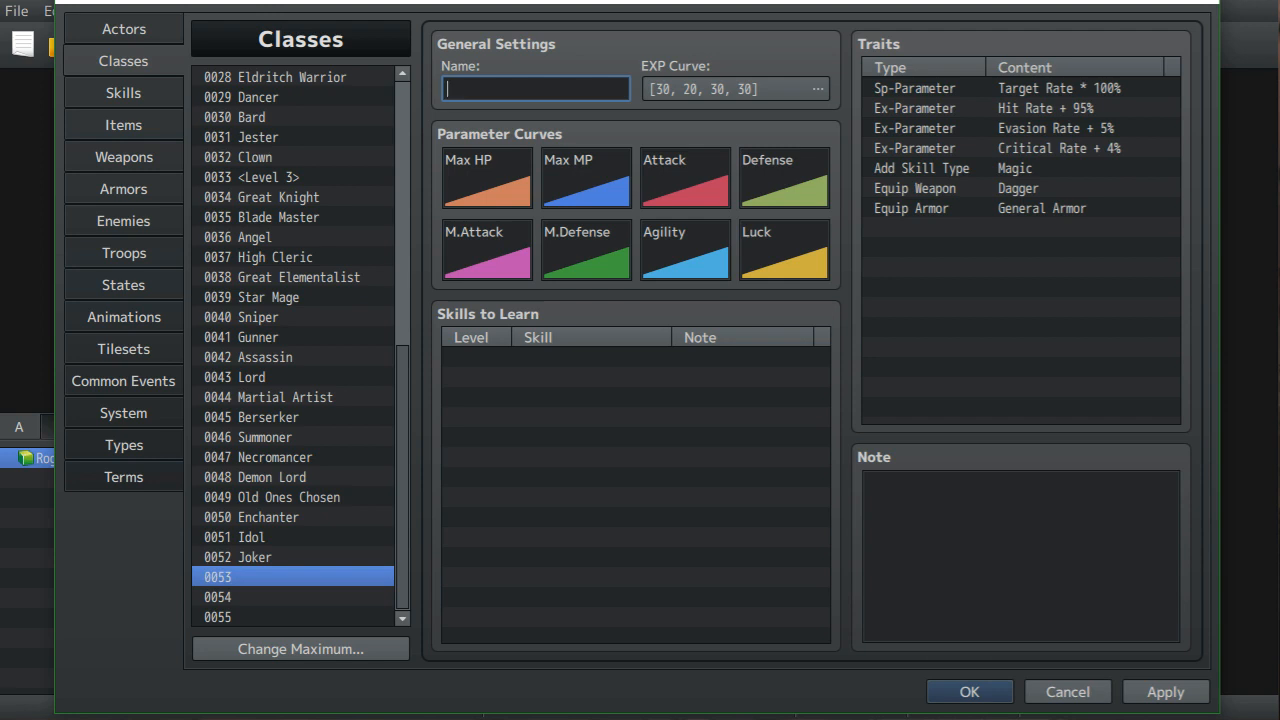
pyautogui.write('Clown EX')
# - Paste the copied note into the Clown EX class and replace its opening word "Second" with "Third"
pyautogui.rightClick(922, 498)
pyautogui.click(965, 562)
pyautogui.click(915, 484)
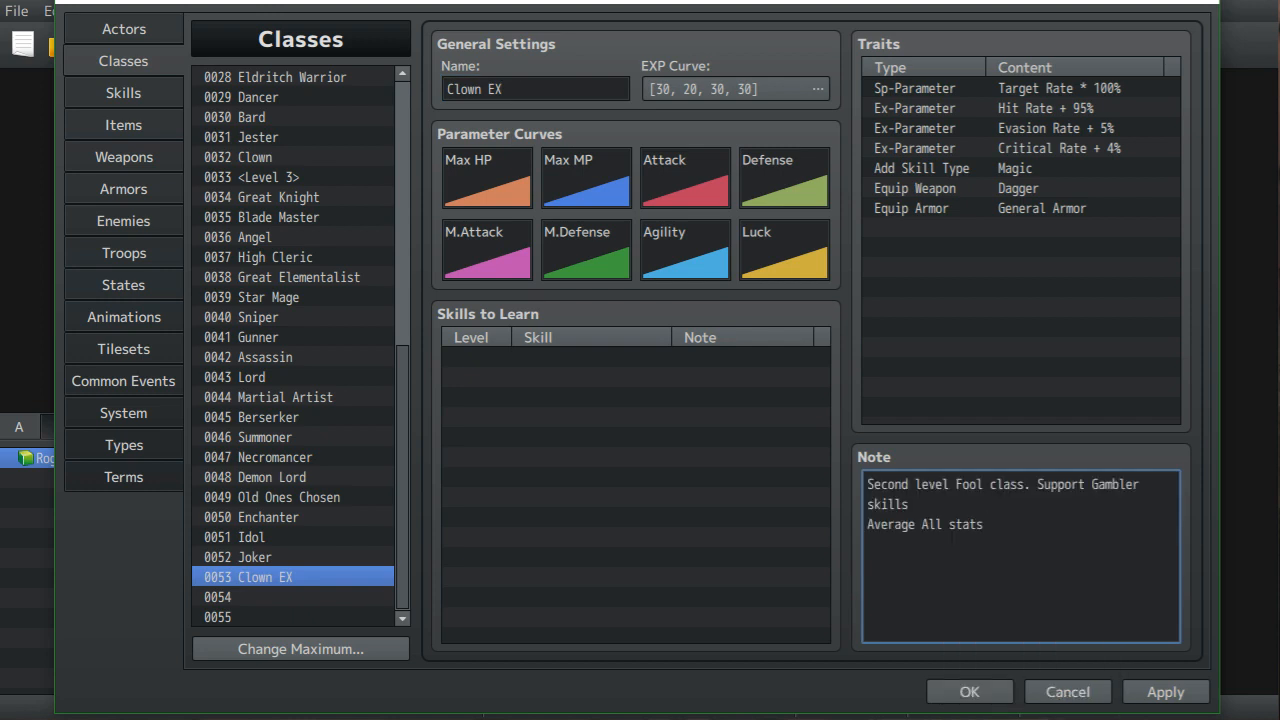
pyautogui.moveTo(909, 484); pyautogui.dragTo(867, 484)
pyautogui.press('BackSpace')
pyautogui.write('Third')
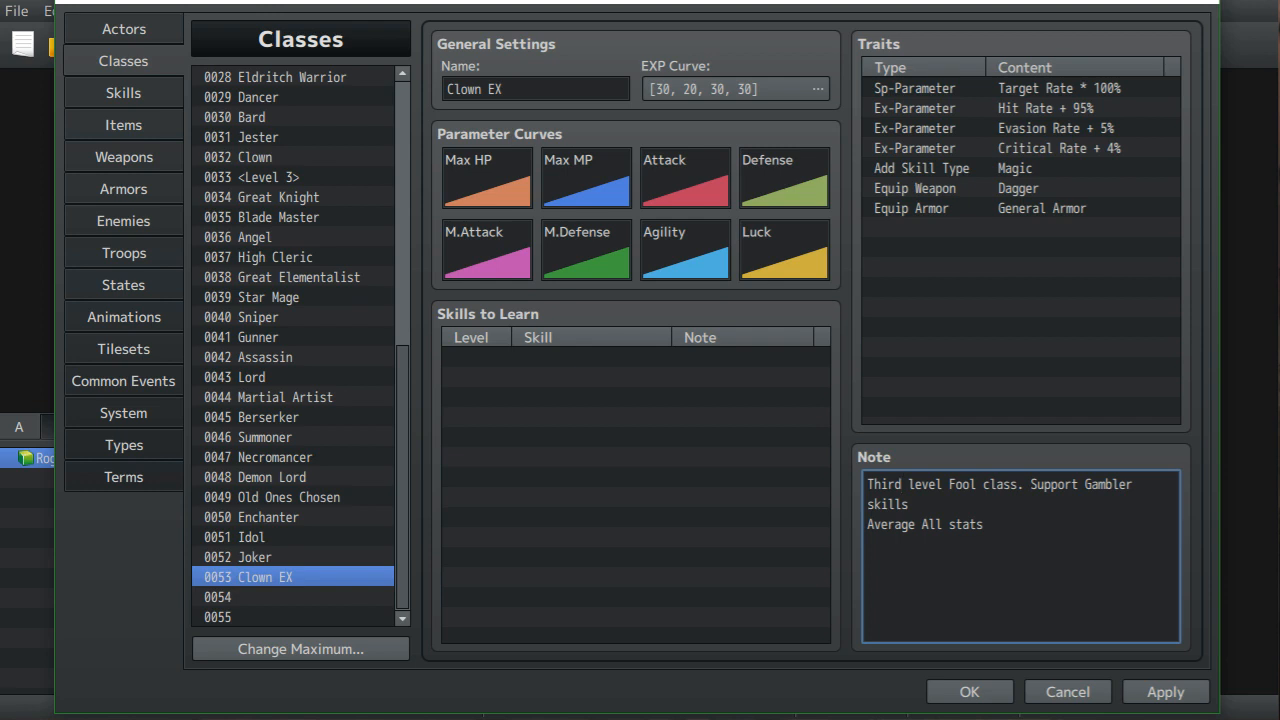
# - Increase the maximum number of classes to 70
pyautogui.click(300, 649)
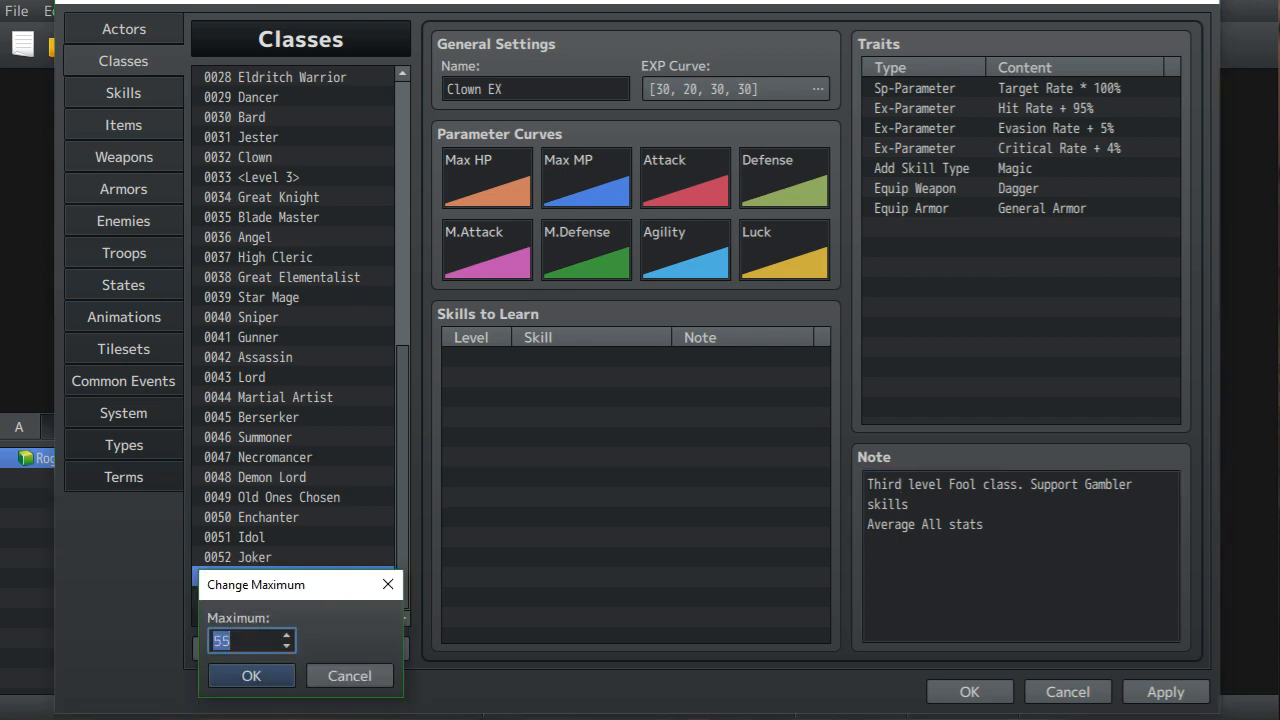
pyautogui.press('Up')
pyautogui.press('Up')
pyautogui.press('Up')
pyautogui.press('Up')
pyautogui.press('Up')
pyautogui.press('Up')
pyautogui.press('Up')
pyautogui.press('Up')
pyautogui.press('Up')
pyautogui.press('Up')
pyautogui.press('Up')
pyautogui.press('Up')
pyautogui.press('Up')
pyautogui.press('Up')
pyautogui.press('Return')
# - Select the empty class slot 0054 and review the Level 1, Level 2 and Level 3 classes in the list
pyautogui.click(264, 597)
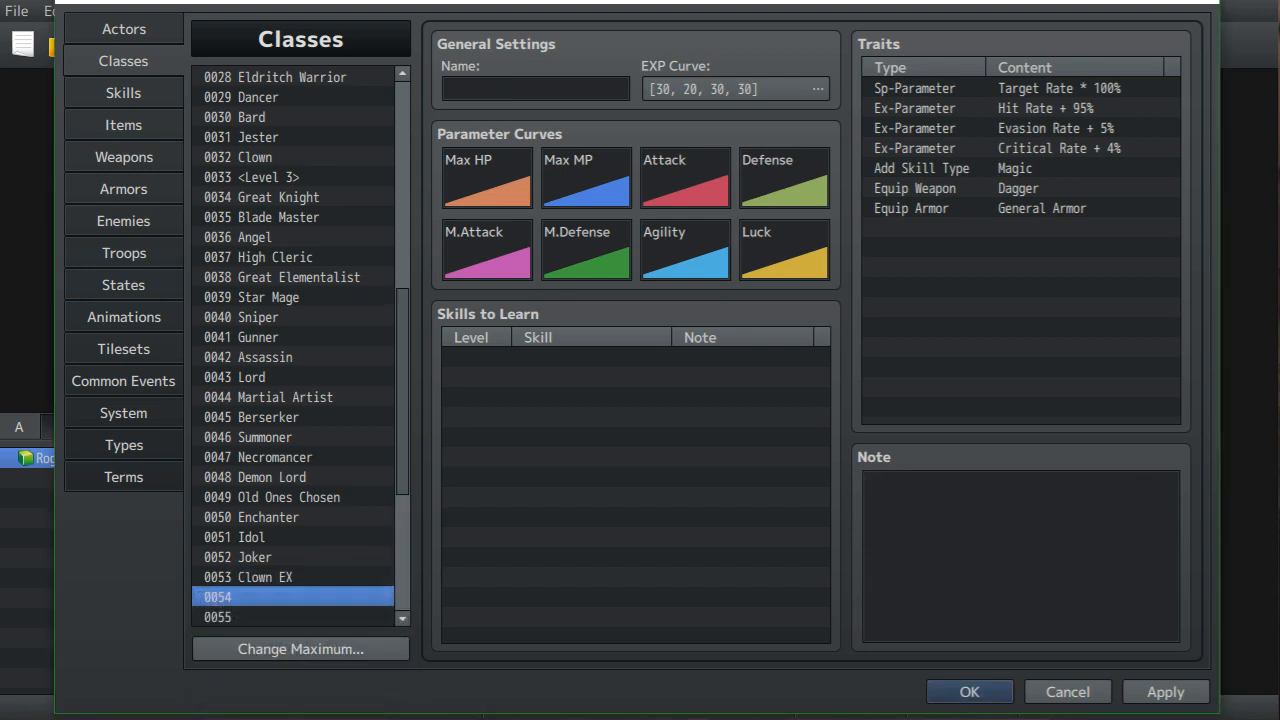
pyautogui.scroll(-5, 294, 347)
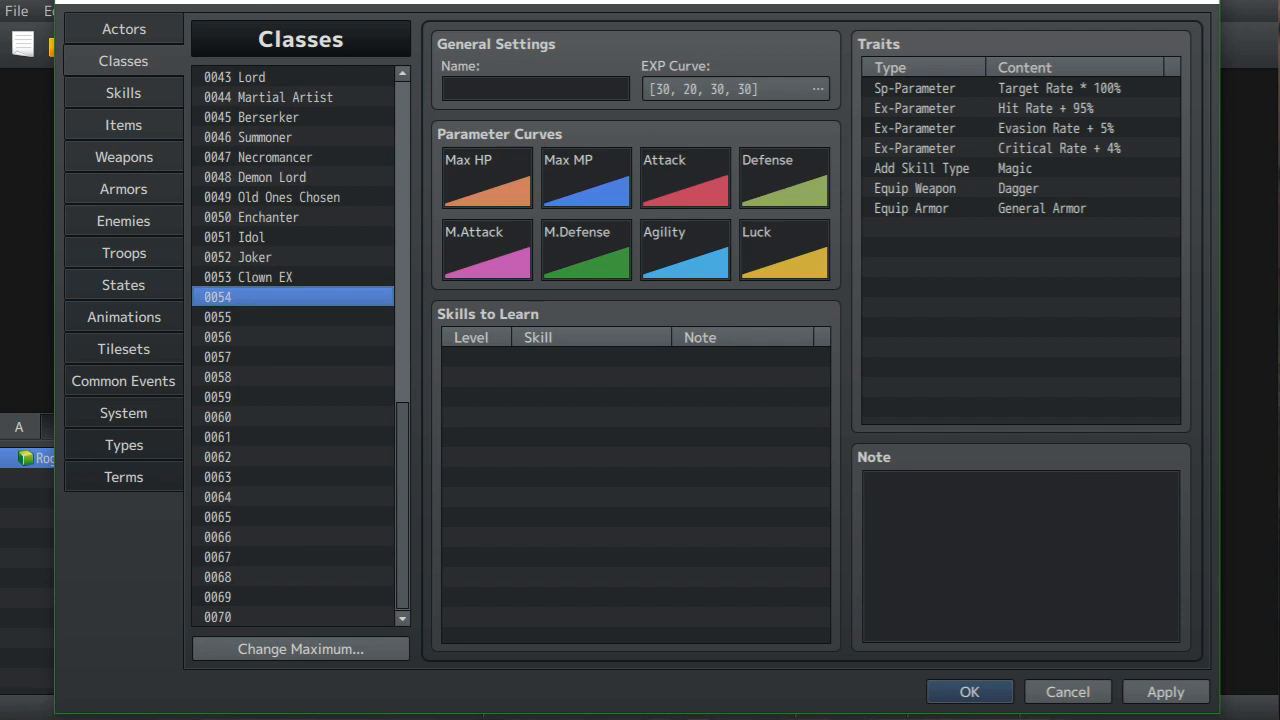
pyautogui.scroll(14, 294, 347)
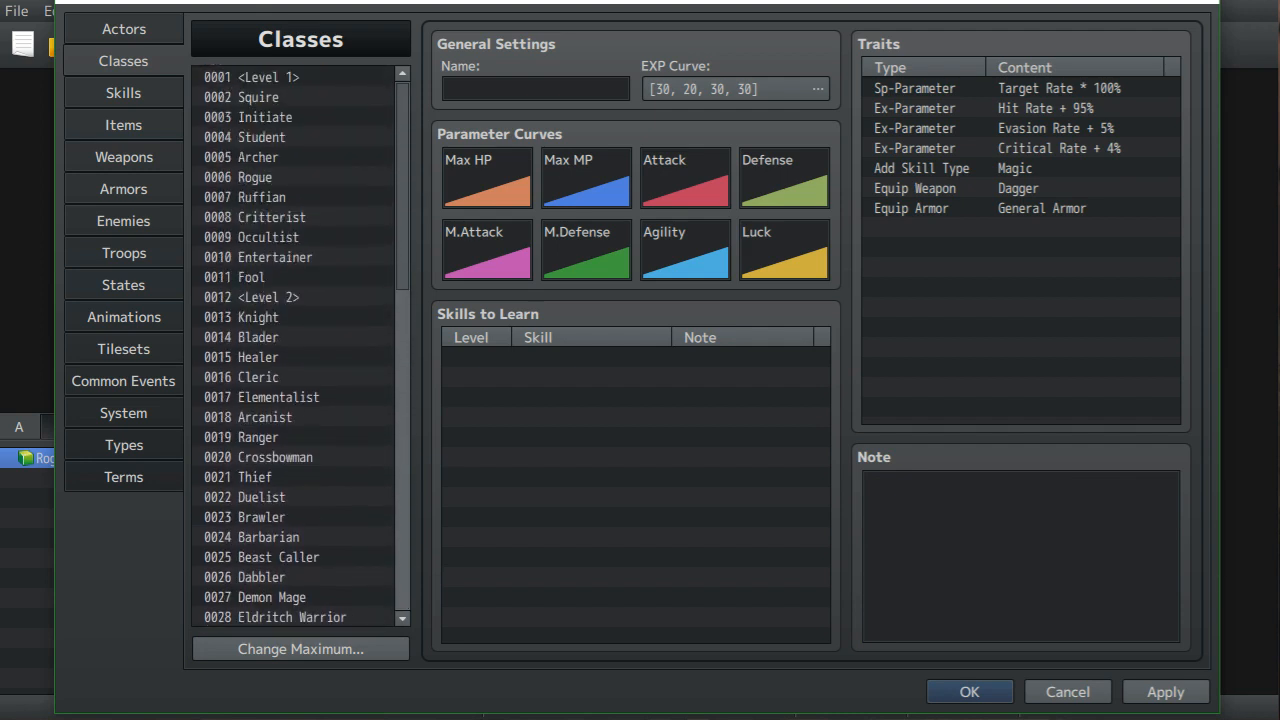
pyautogui.scroll(-13, 294, 347)
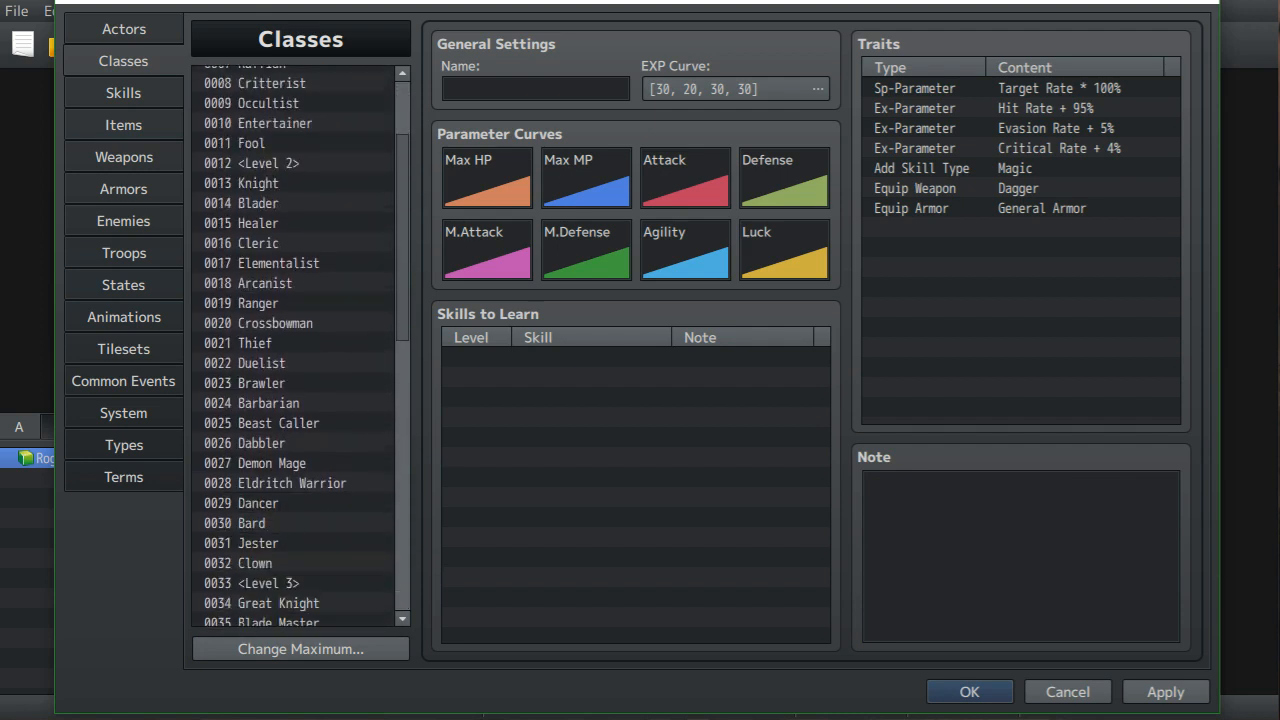
pyautogui.scroll(-1, 294, 347)
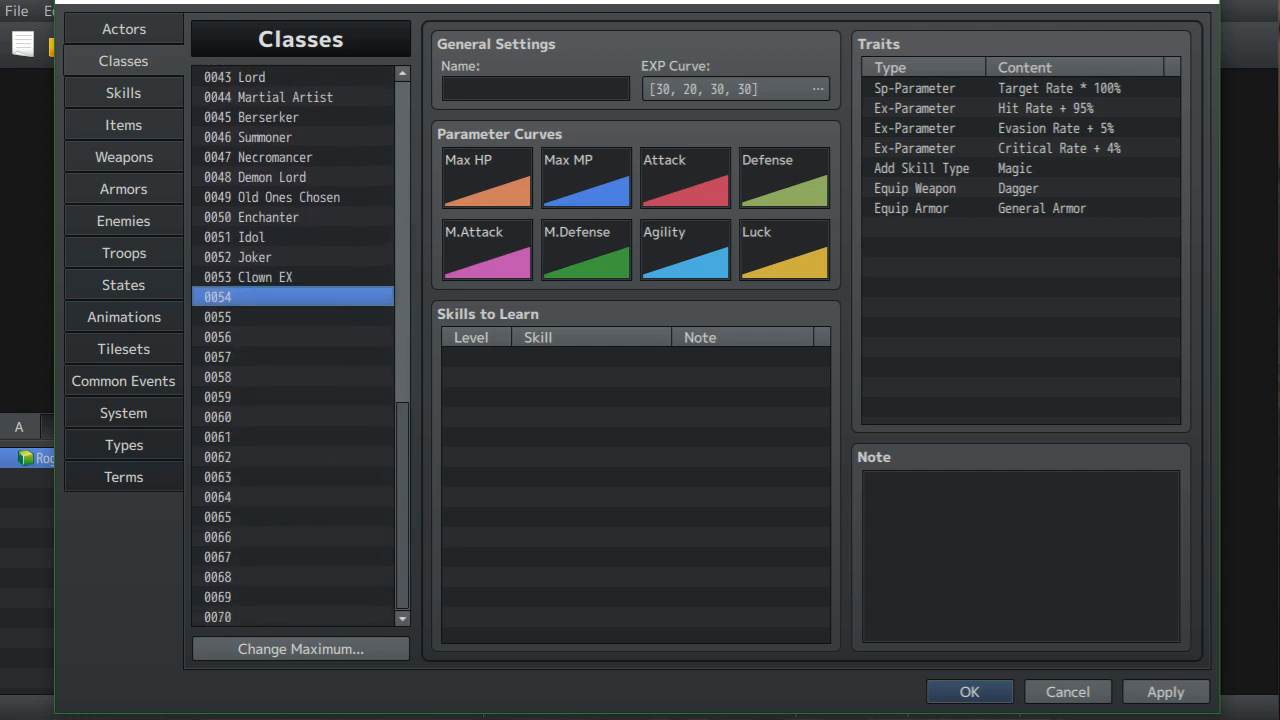
pyautogui.scroll(10, 294, 347)
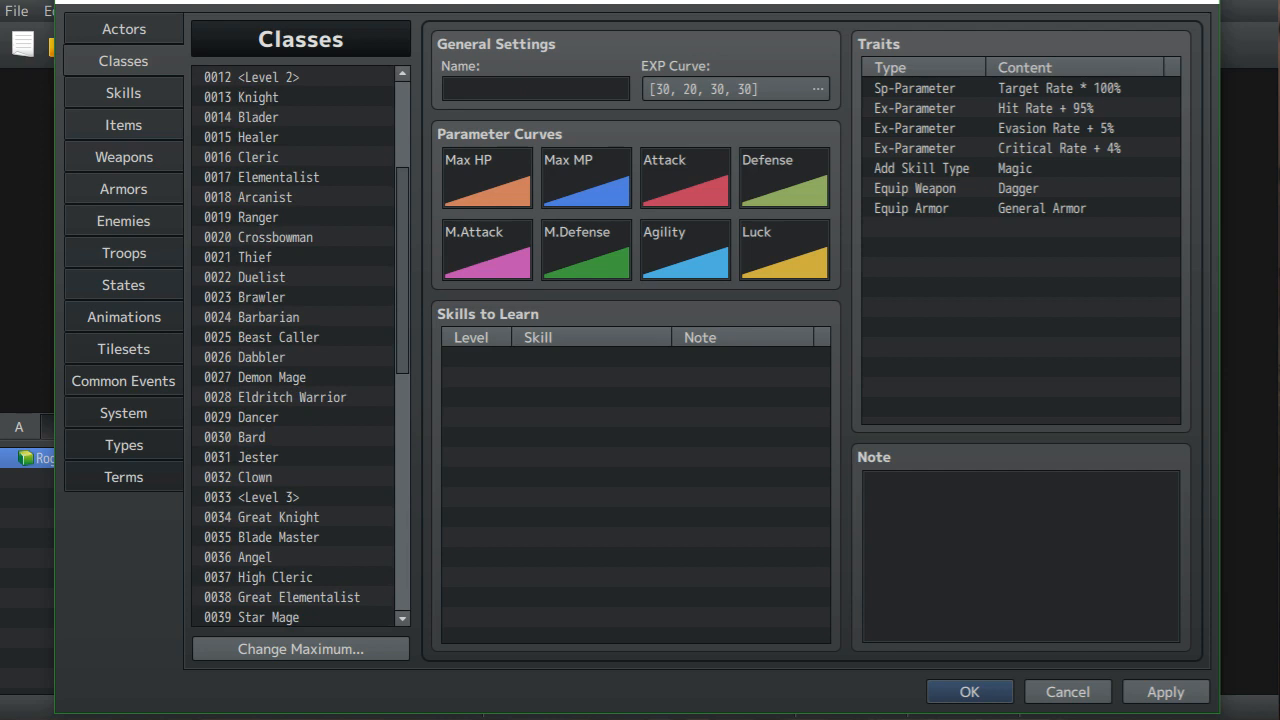
pyautogui.scroll(4, 300, 347)
pyautogui.scroll(-6, 300, 347)
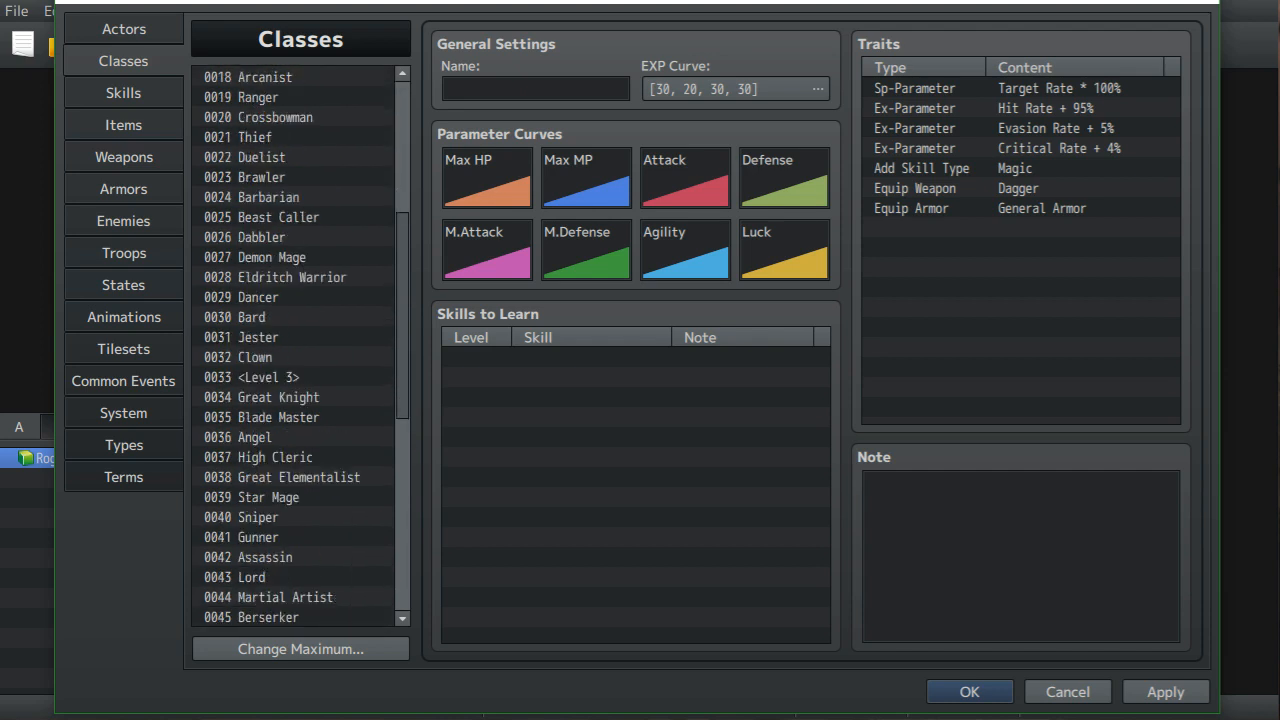
pyautogui.scroll(-7, 294, 347)
pyautogui.scroll(1, 294, 347)
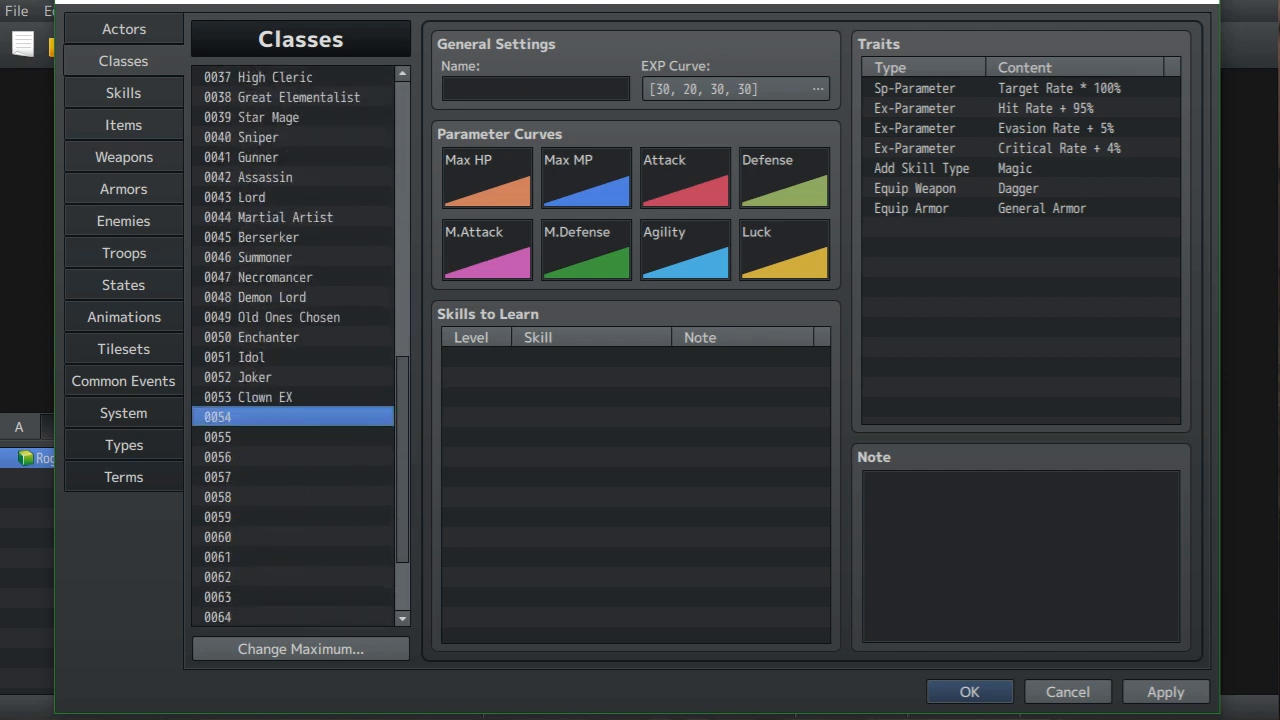
pyautogui.scroll(10, 294, 347)
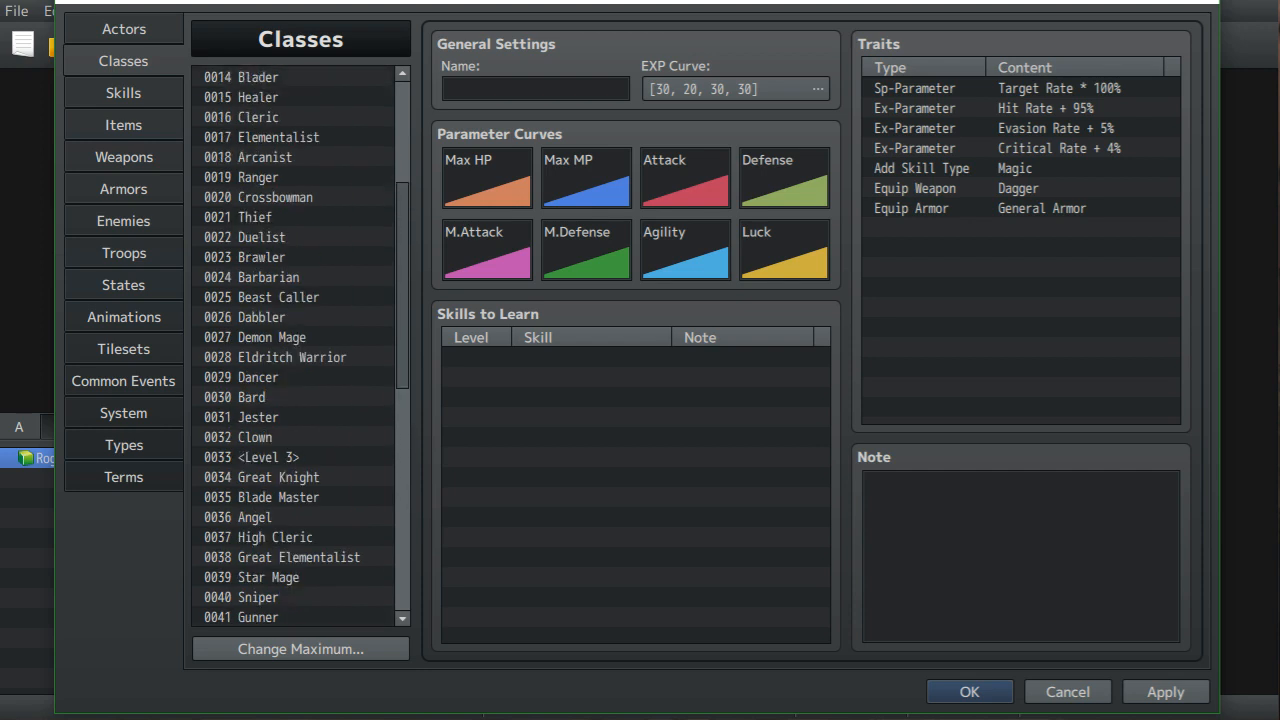
pyautogui.scroll(2, 294, 347)
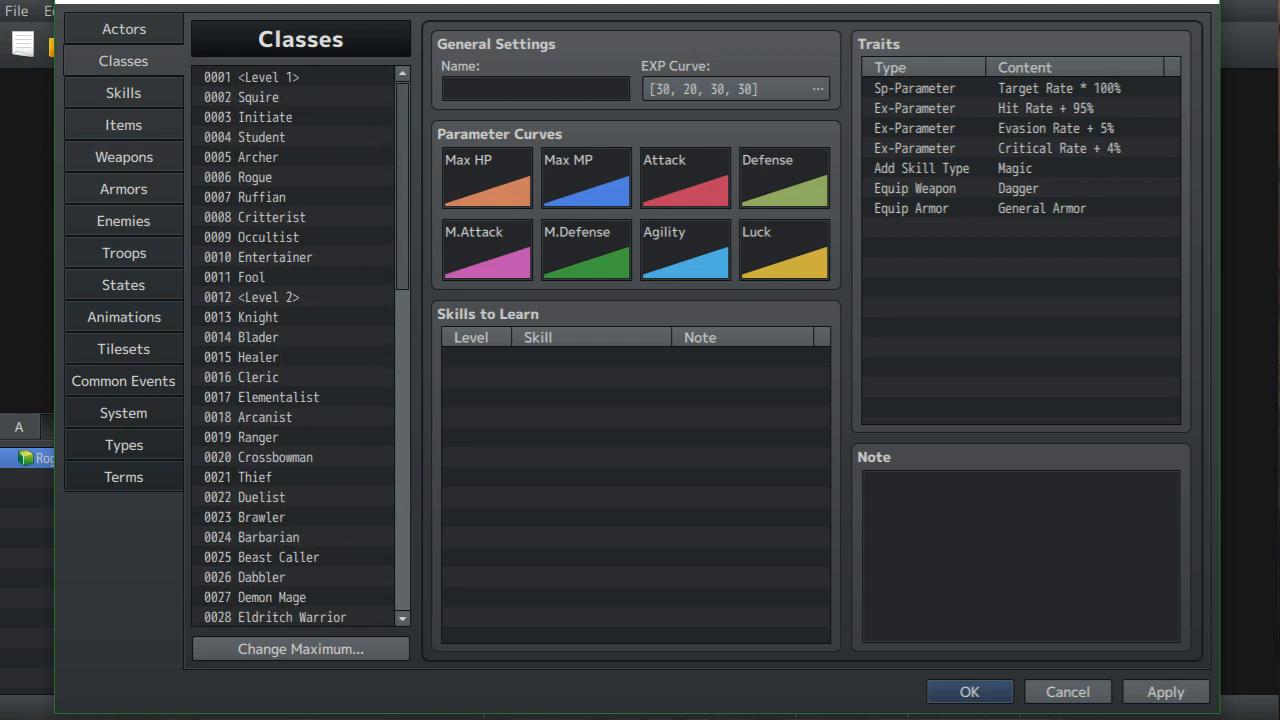
# - Name the empty class slot 0054 "<Fusion Classes>" as the heading after Clown EX
pyautogui.scroll(-2, 294, 347)
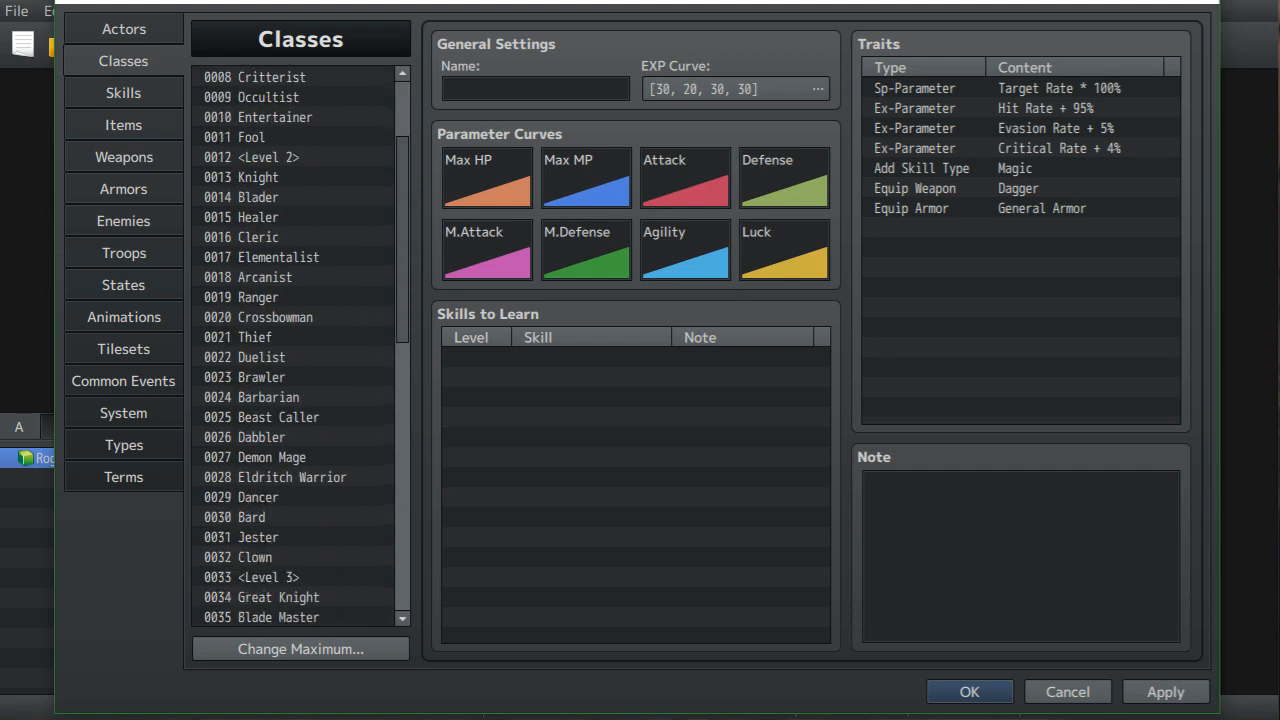
pyautogui.scroll(-7, 294, 347)
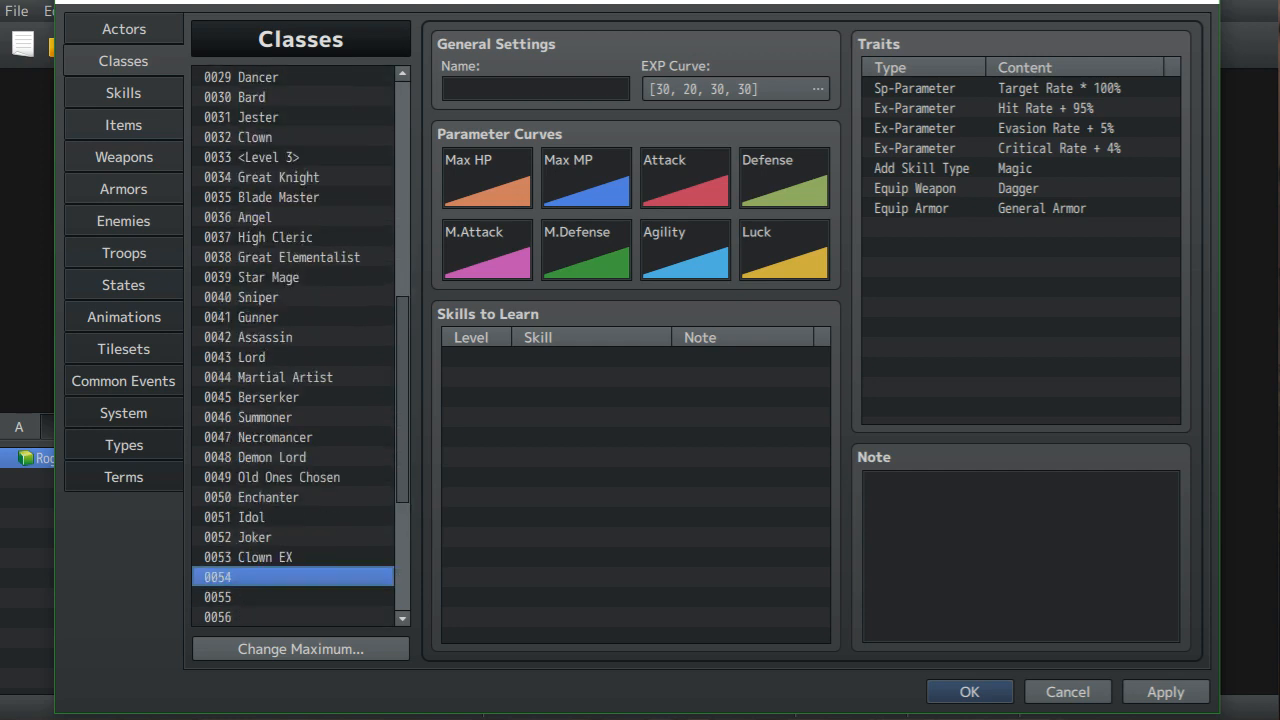
pyautogui.scroll(-5, 294, 347)
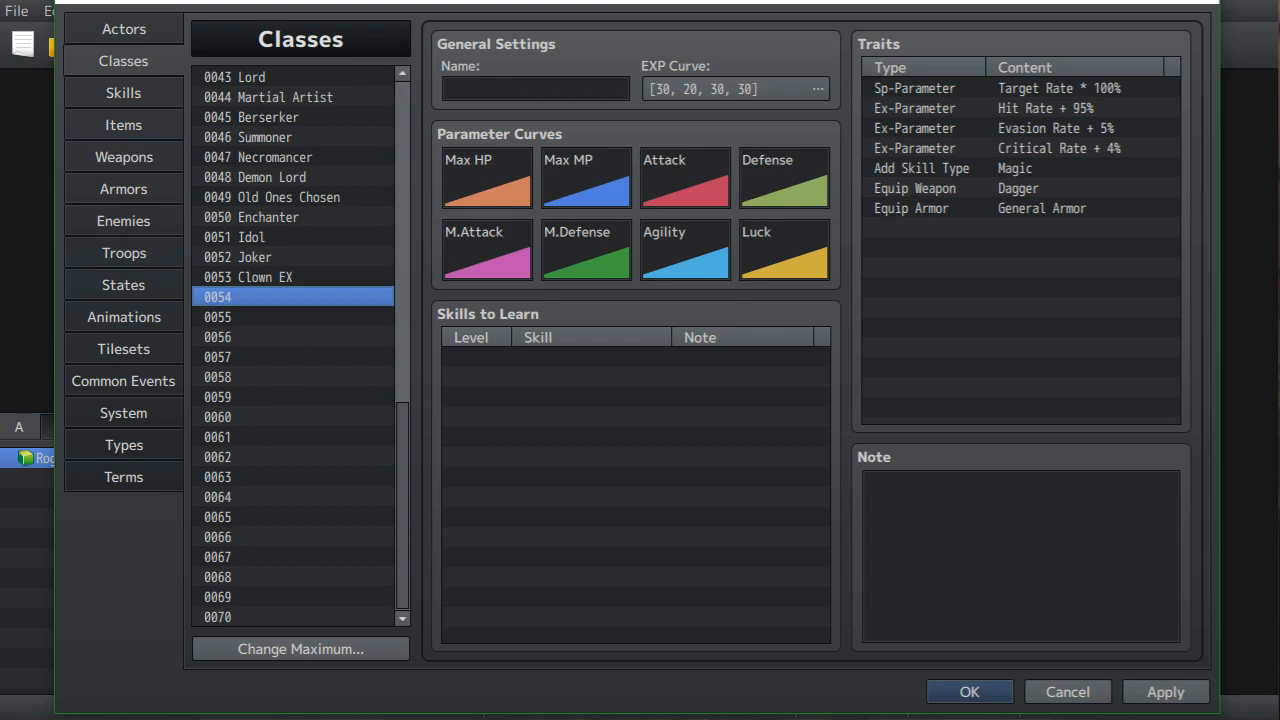
pyautogui.click(535, 89)
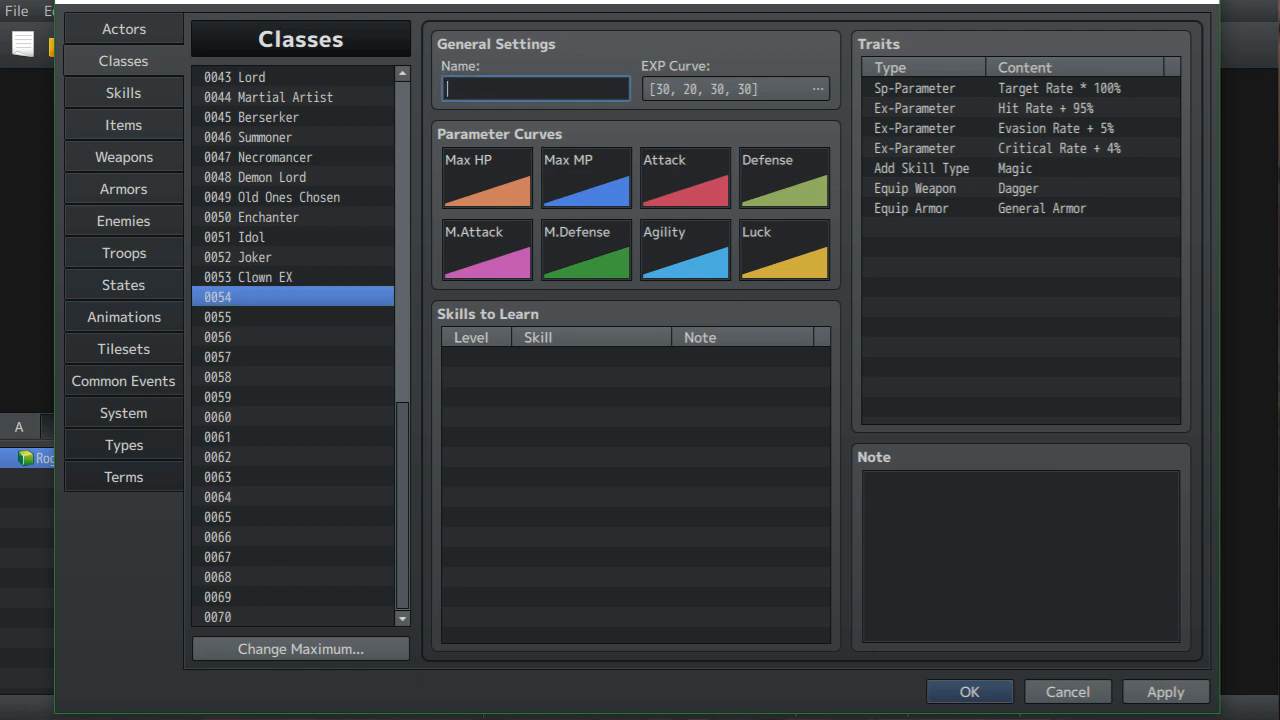
pyautogui.write('<Fusion Cla')
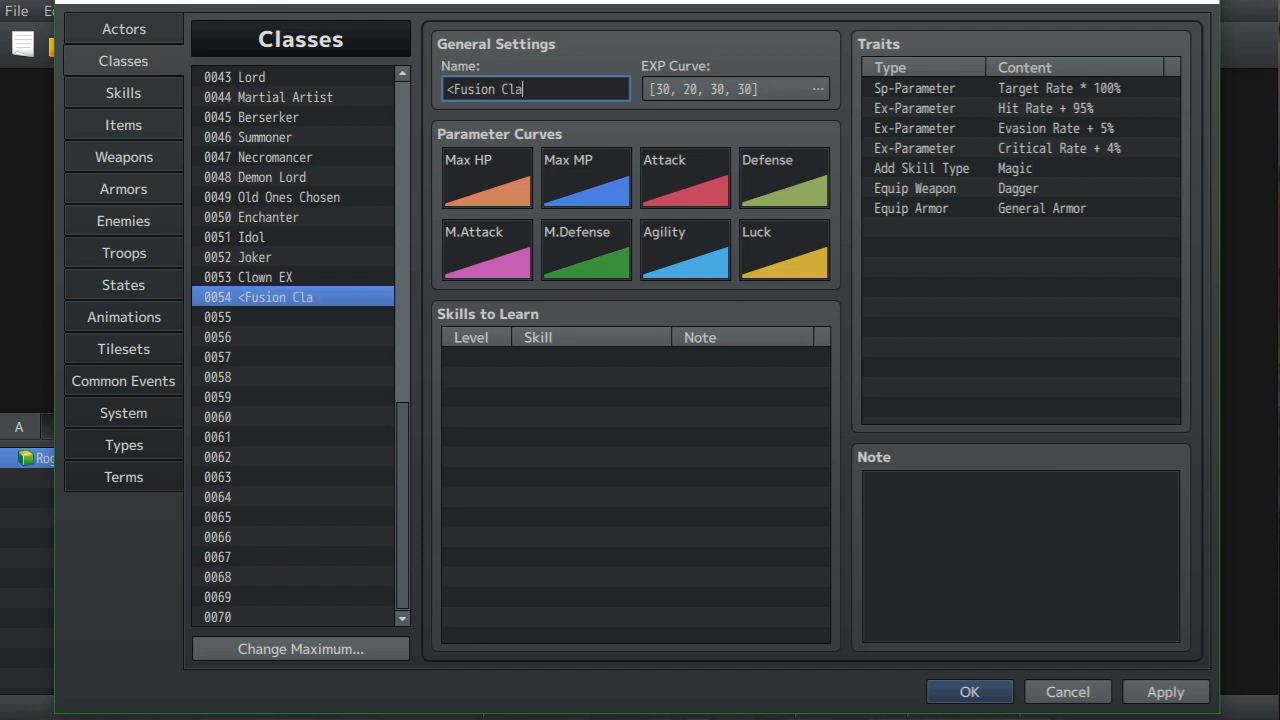
pyautogui.write('sses>')
# - Check the second-level classes for a fusion pairing and name the empty class slot 0055 "Dark Knight"
pyautogui.scroll(8, 300, 346)
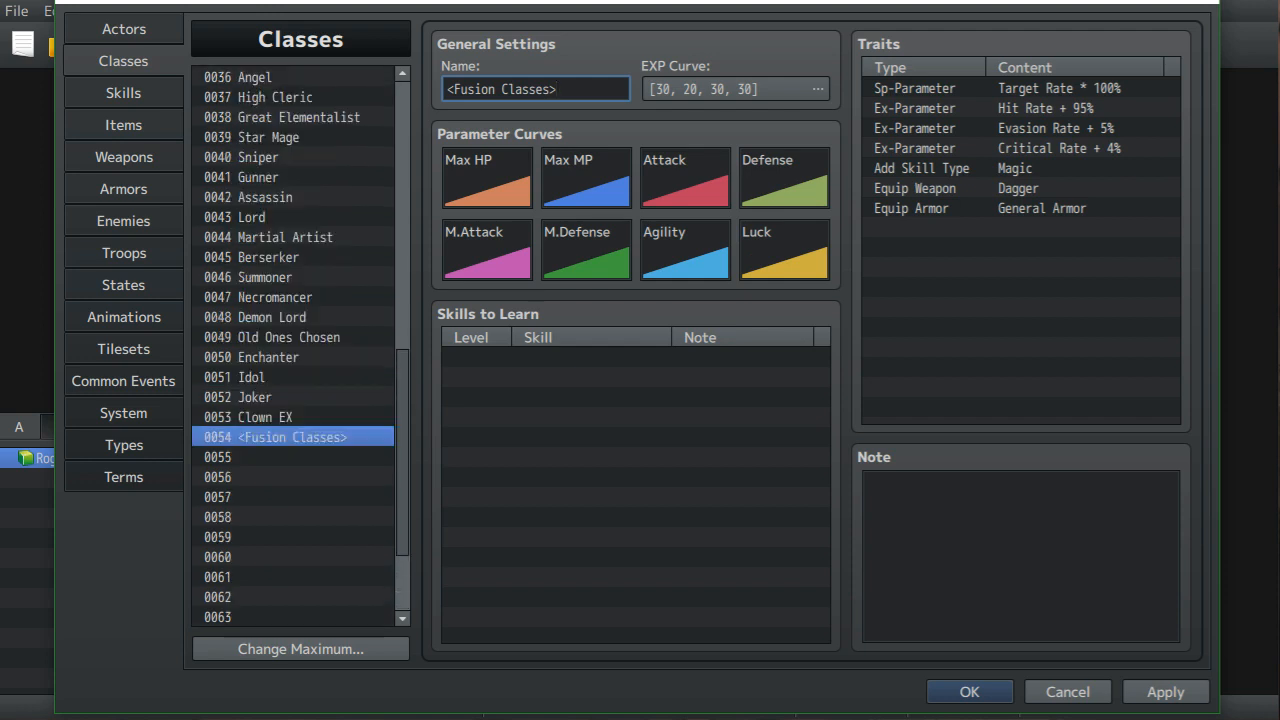
pyautogui.scroll(5, 300, 346)
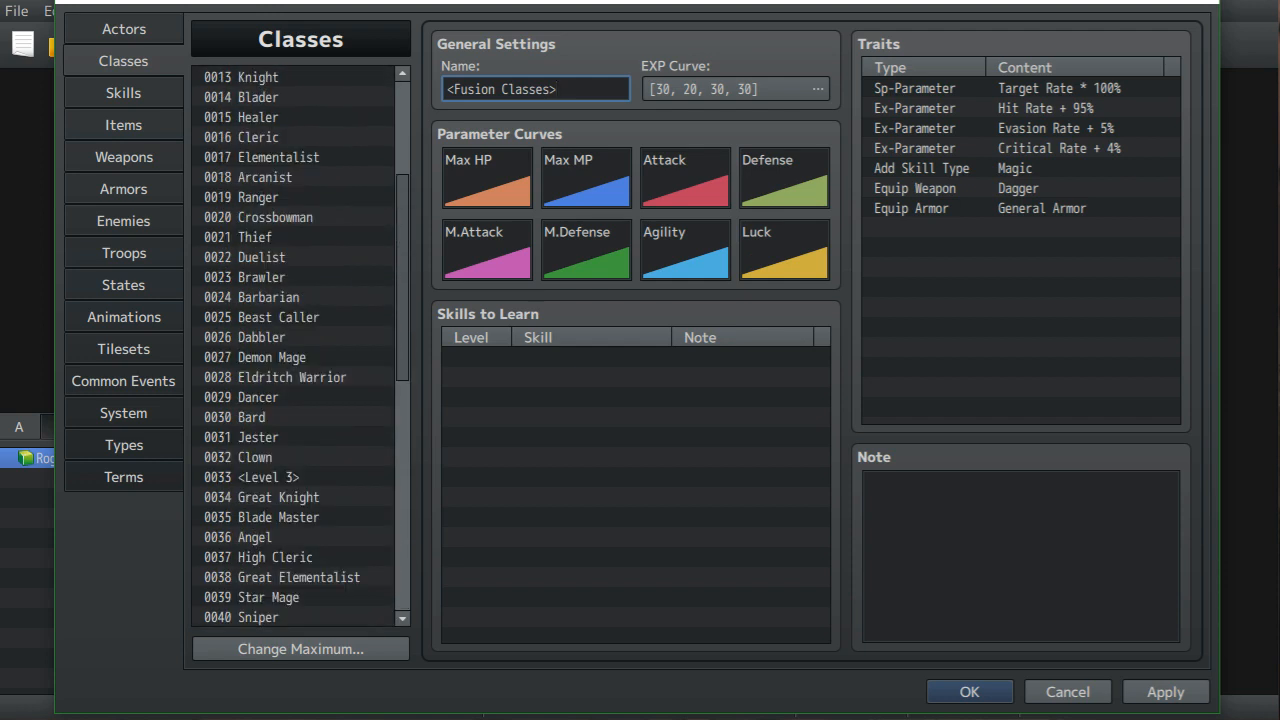
pyautogui.scroll(-2, 300, 346)
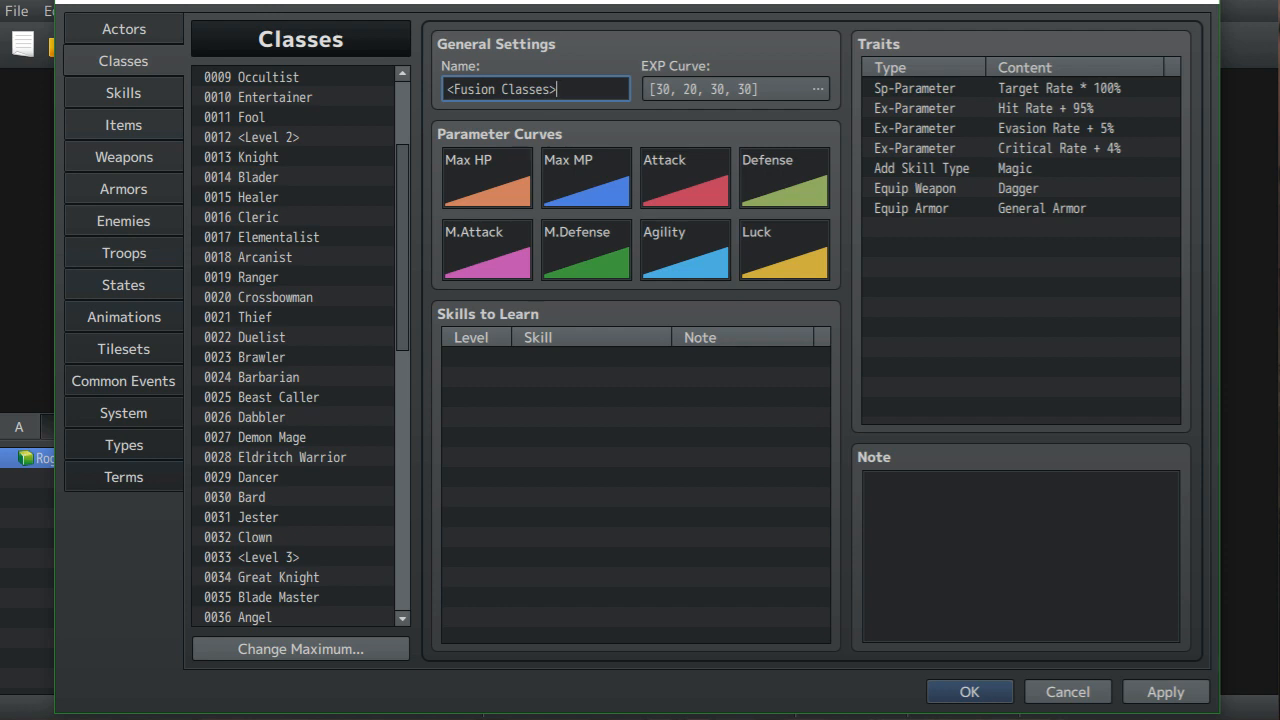
pyautogui.scroll(-2, 295, 347)
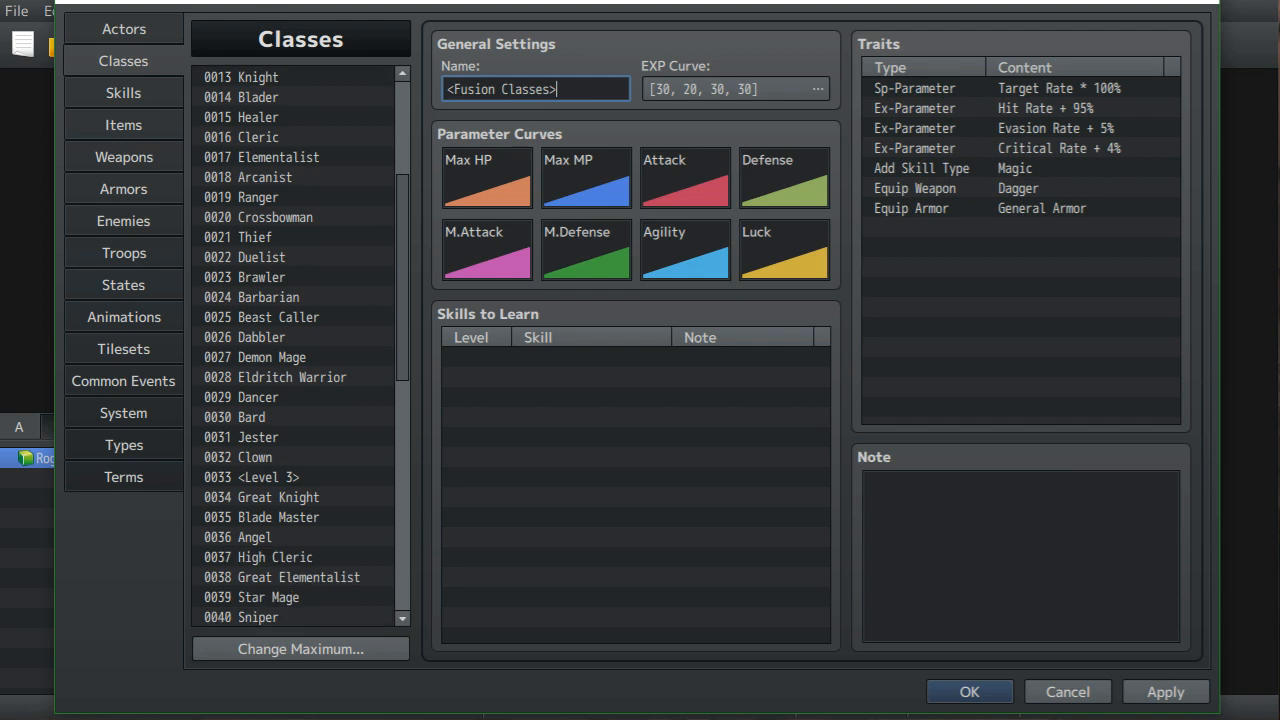
pyautogui.scroll(1, 295, 347)
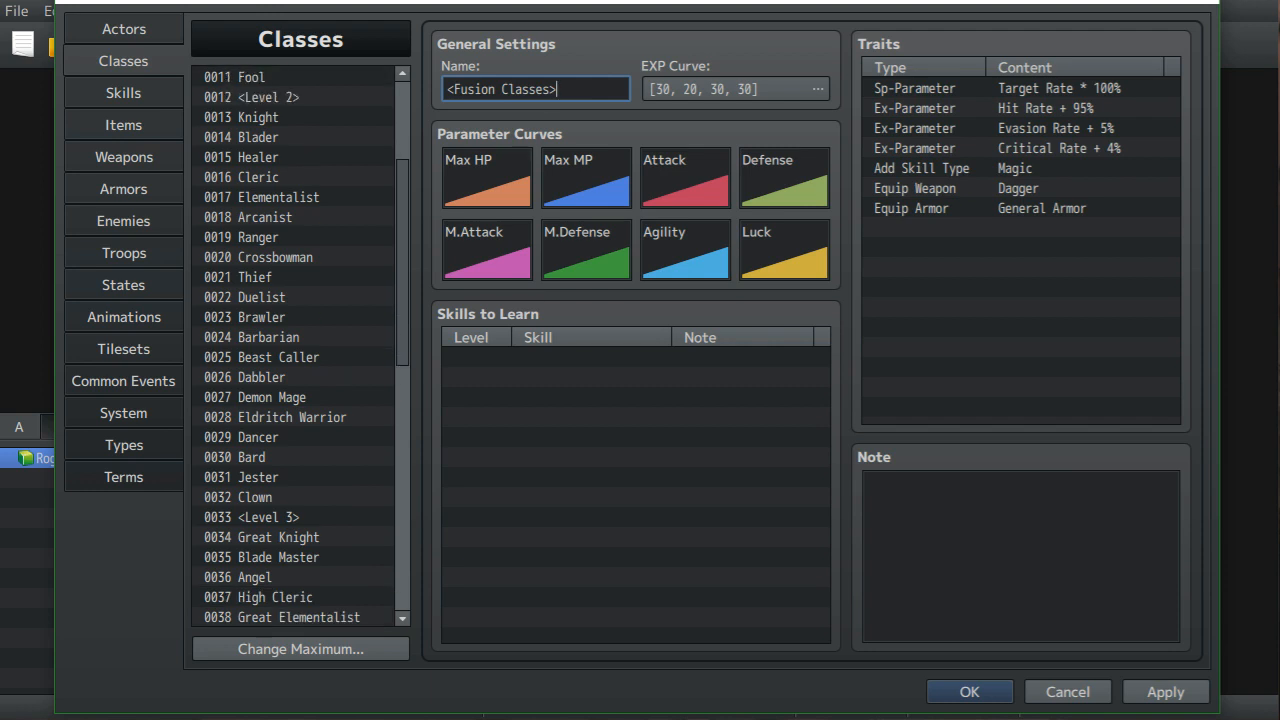
pyautogui.scroll(-15, 295, 347)
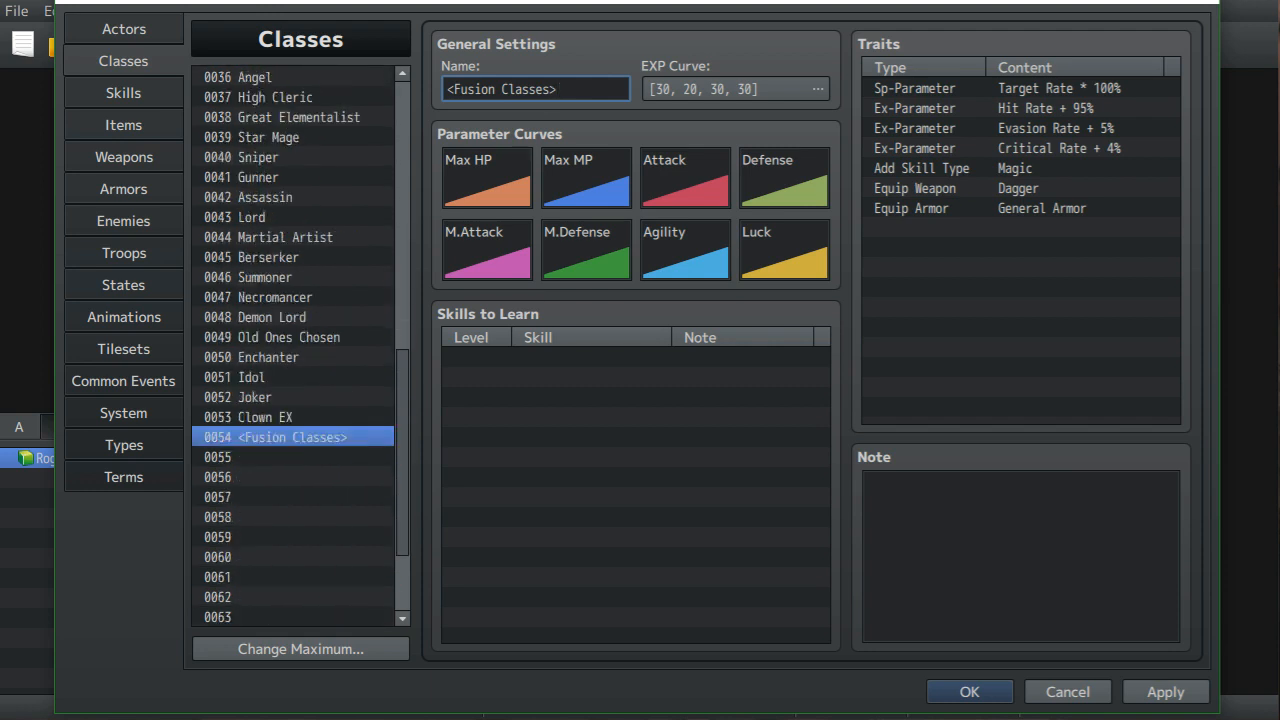
pyautogui.click(293, 317)
pyautogui.click(536, 89)
pyautogui.write('Dark Knight')
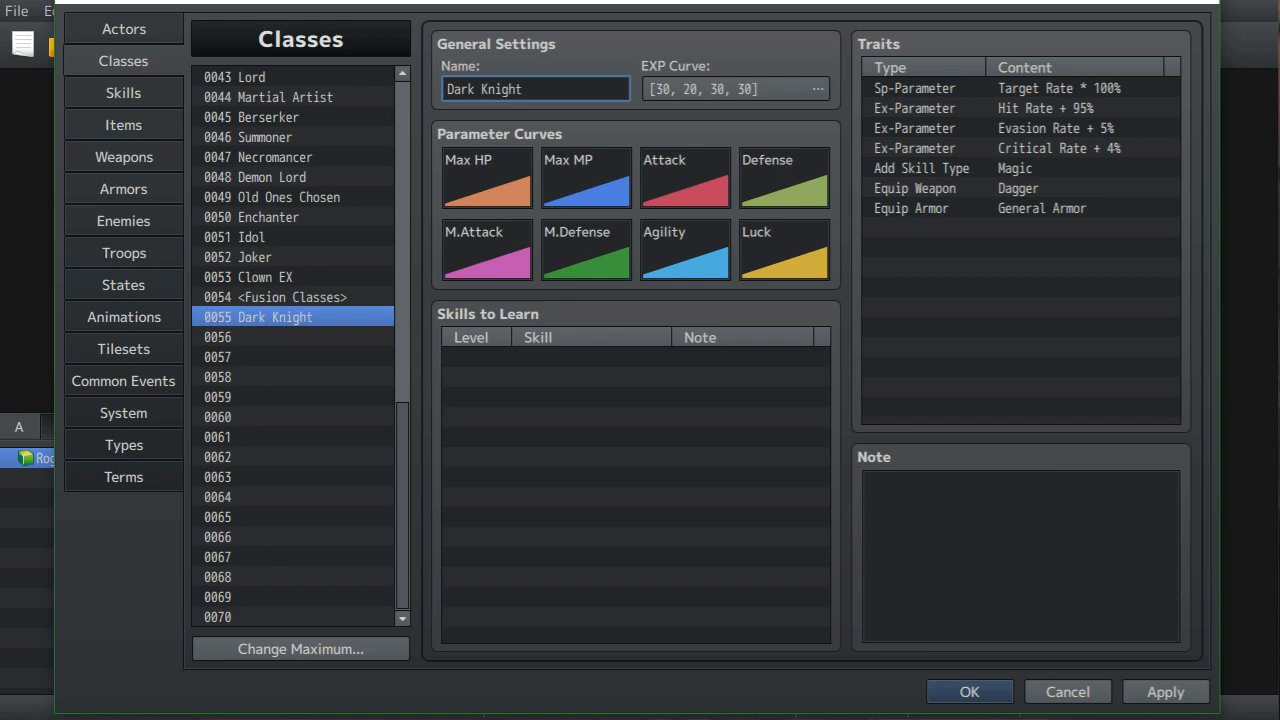
# - Enter "Knight x Demon Mage" as the first line of the Dark Knight class note
pyautogui.click(1020, 556)
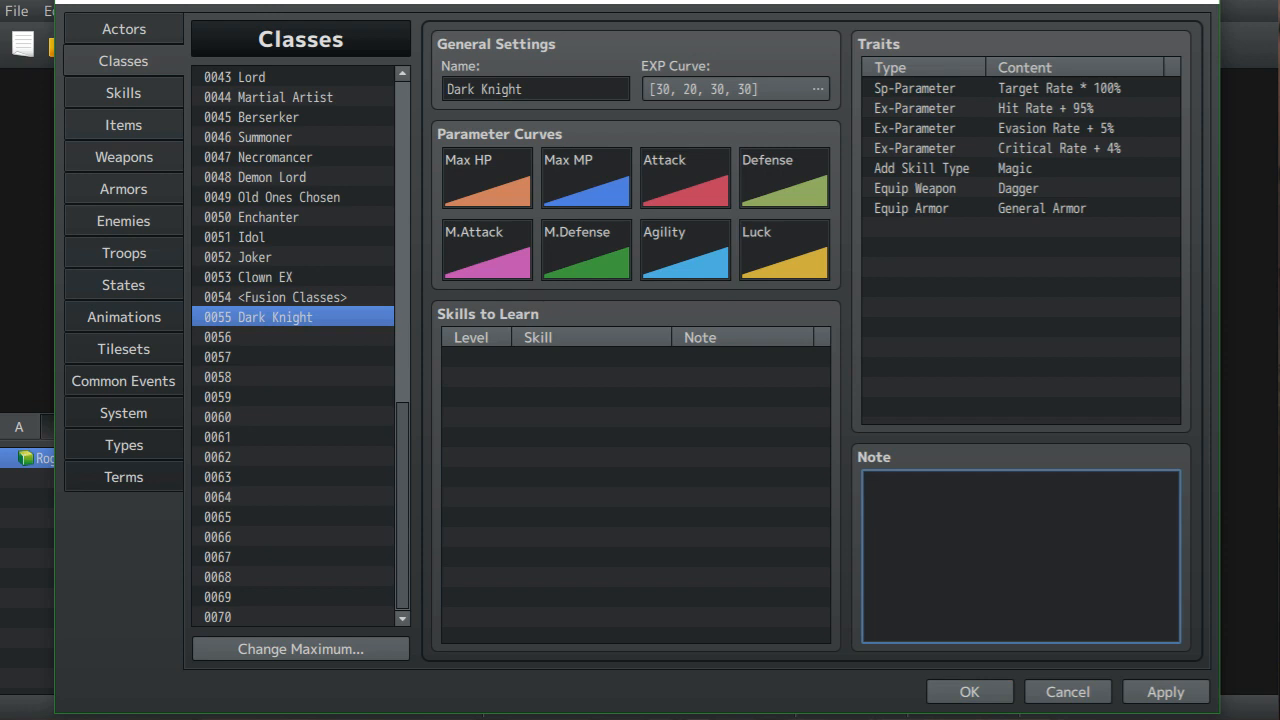
pyautogui.write('Knight x Demo')
pyautogui.write('Mage')
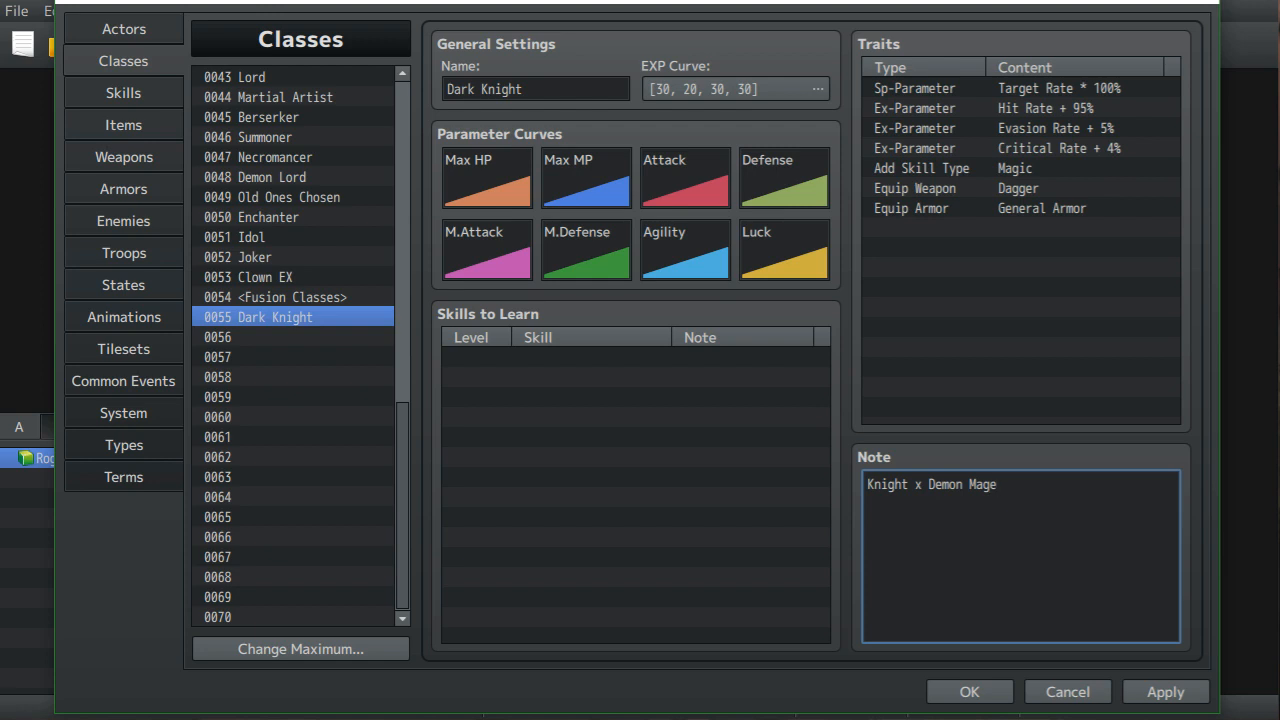
# - Read the notes of the second-level Knight and Demon Mage classes to compare their stats
pyautogui.scroll(5, 295, 345)
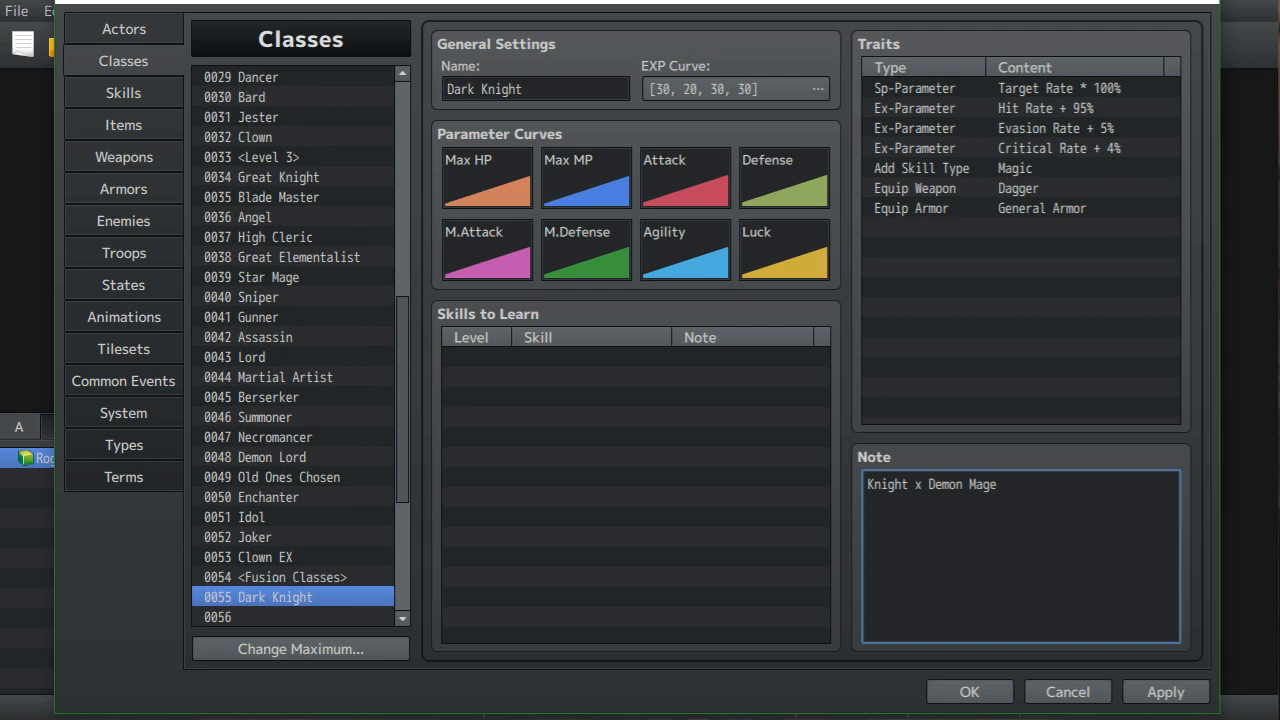
pyautogui.scroll(5, 295, 345)
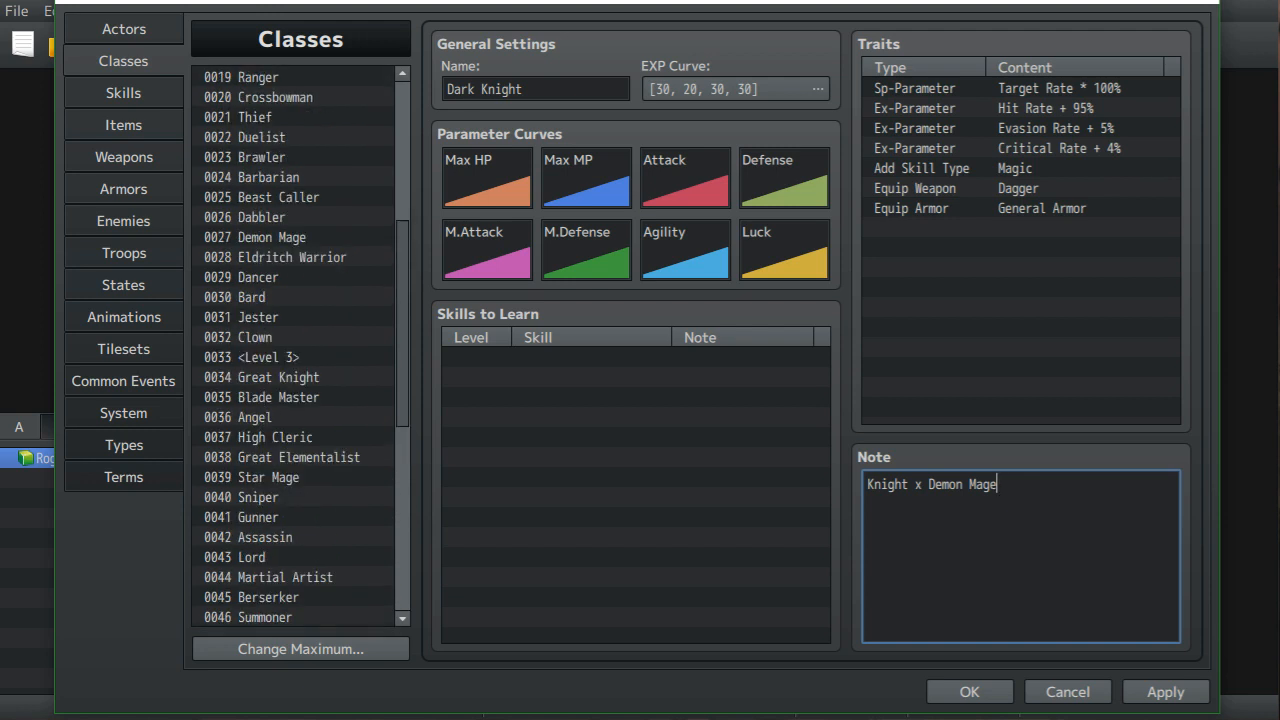
pyautogui.scroll(2, 300, 345)
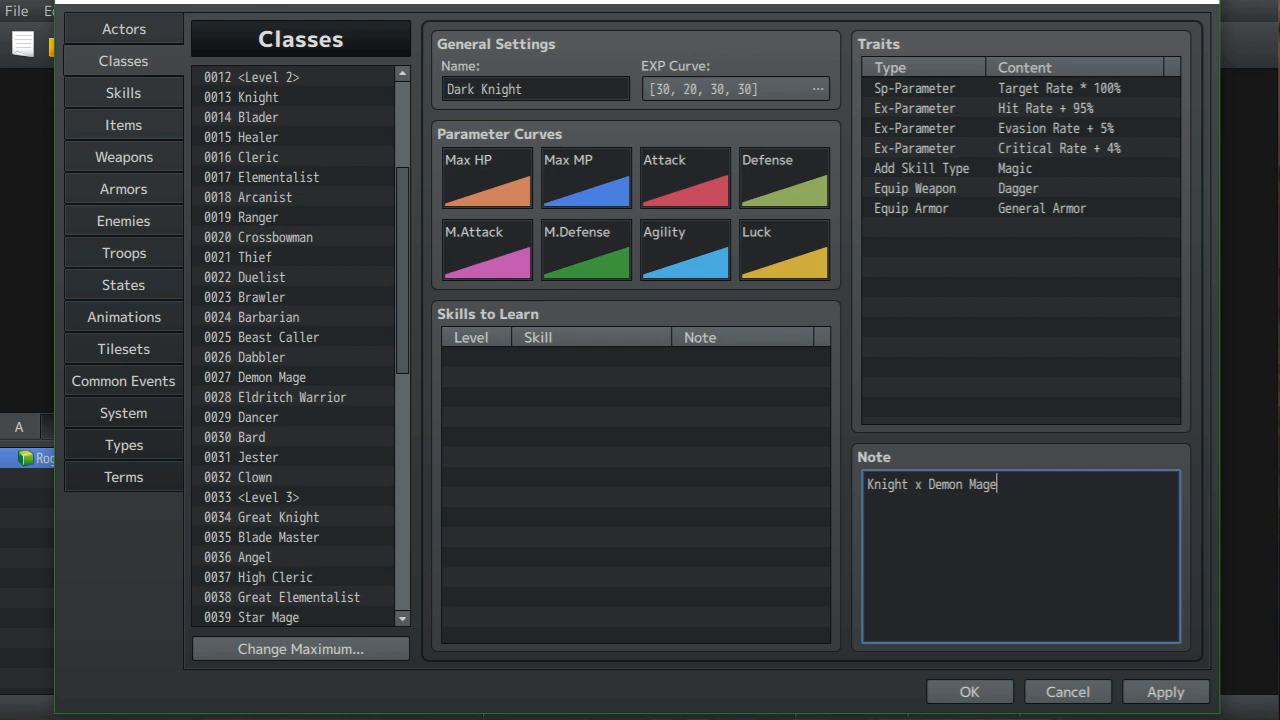
pyautogui.click(258, 97)
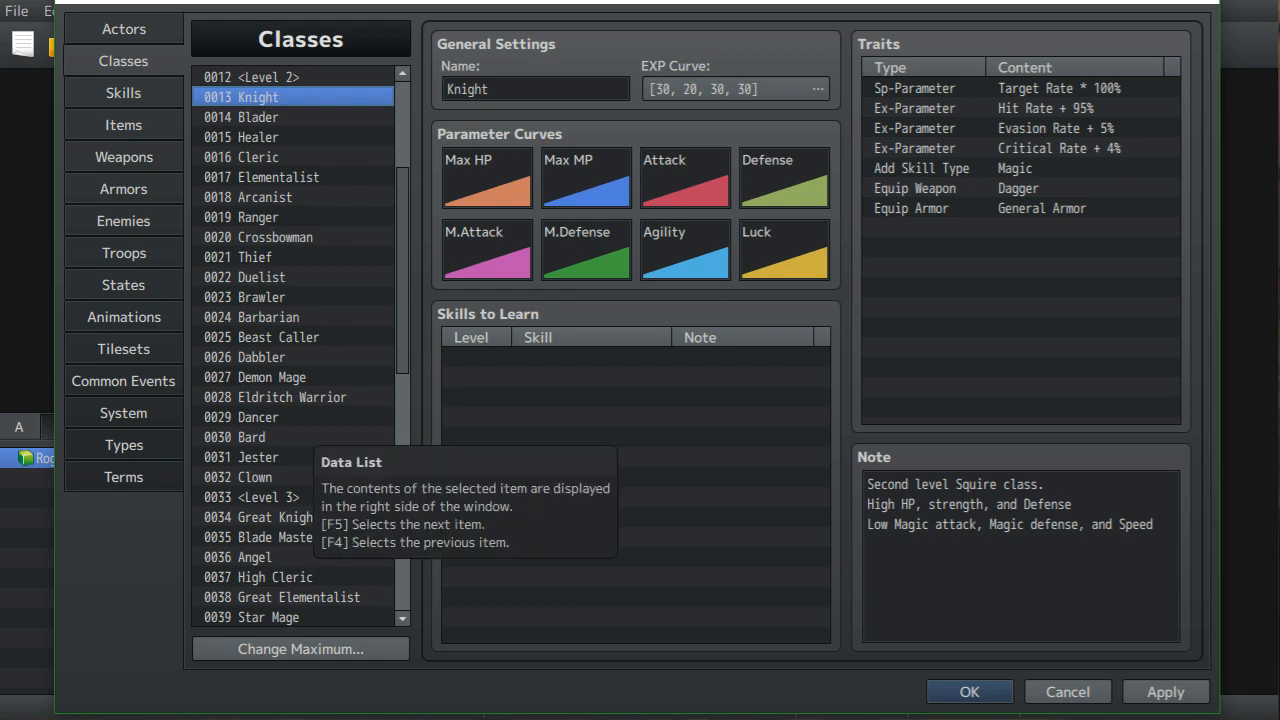
pyautogui.scroll(-1, 301, 346)
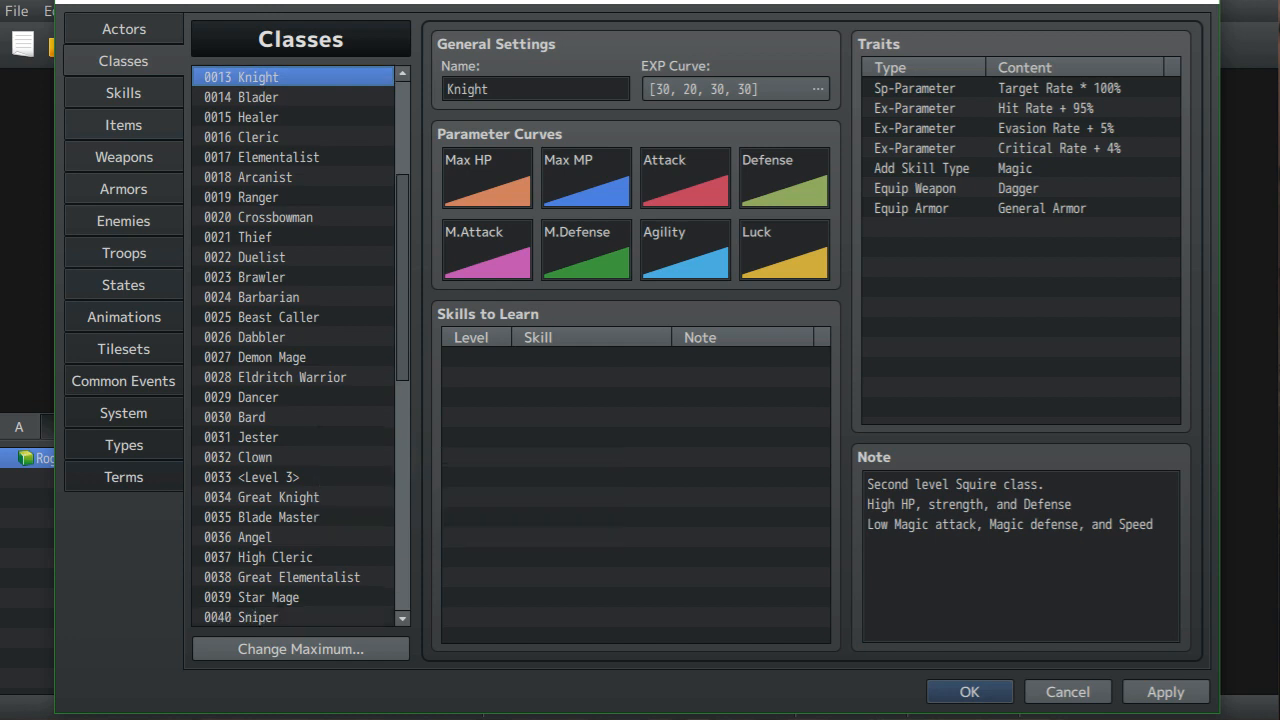
pyautogui.click(301, 357)
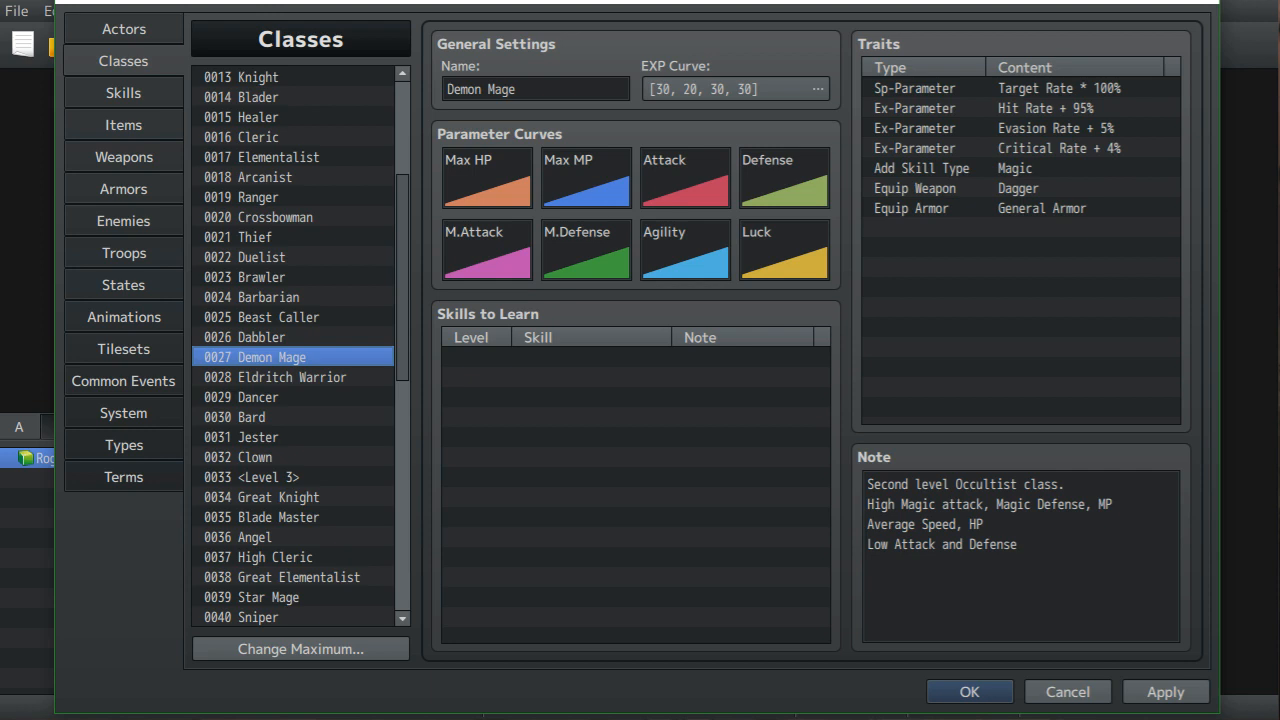
# - Return to the Dark Knight class and add the lines "Average" and "Low Speed" to its note
pyautogui.scroll(-7, 300, 345)
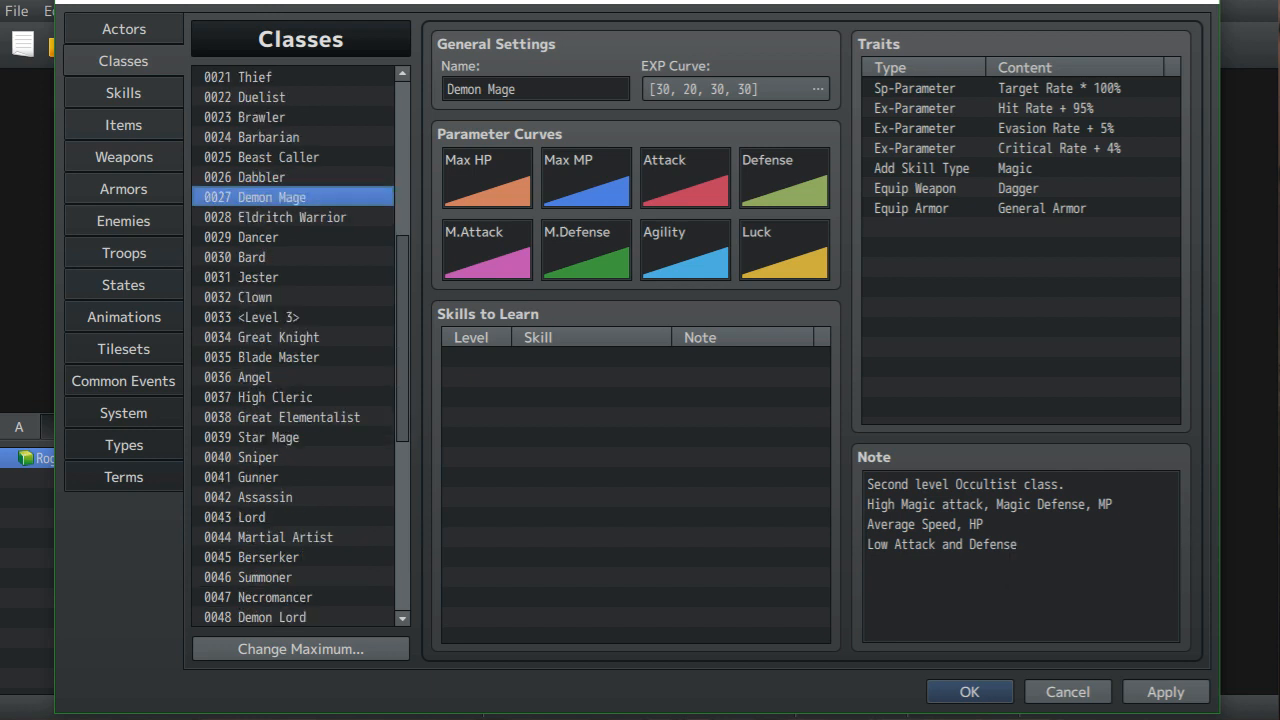
pyautogui.click(290, 478)
pyautogui.click(998, 485)
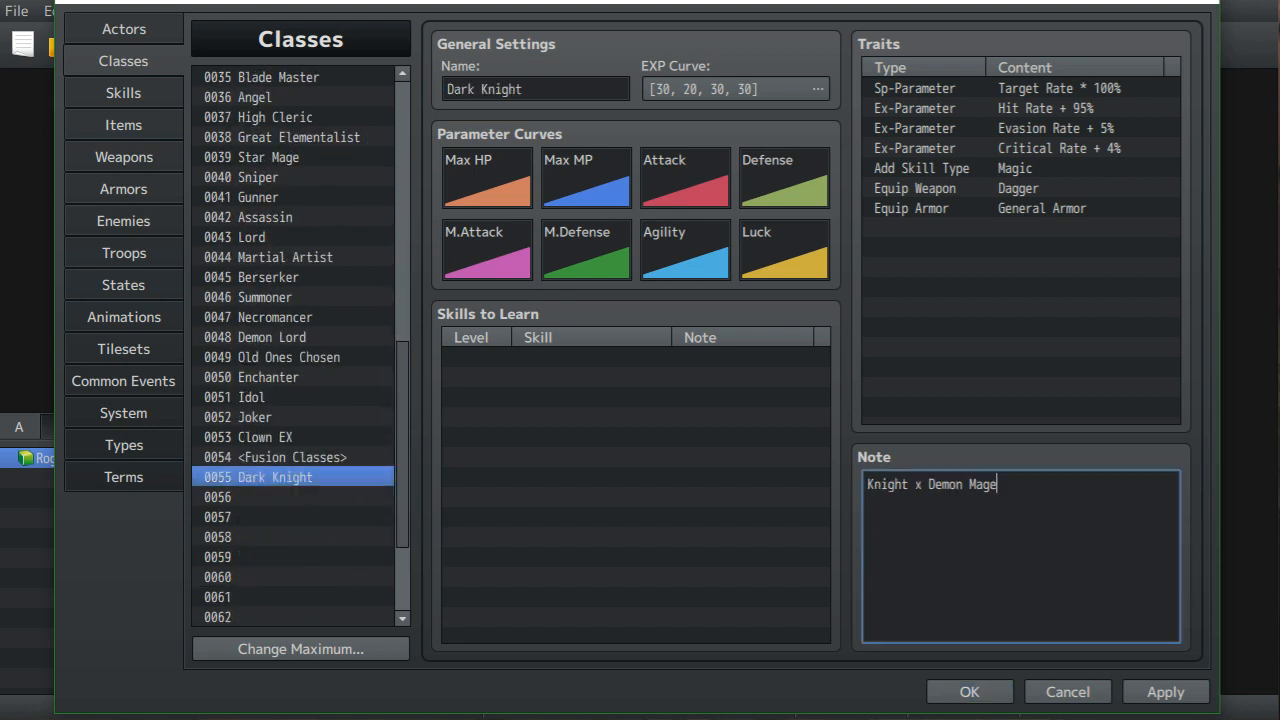
pyautogui.press('Return')
pyautogui.write('Average')
pyautogui.press('Return')
pyautogui.write('Low Speed')
# - Extend the "Average" line of the Dark Knight note with "HP, Attack, Defense,"
pyautogui.click(916, 504)
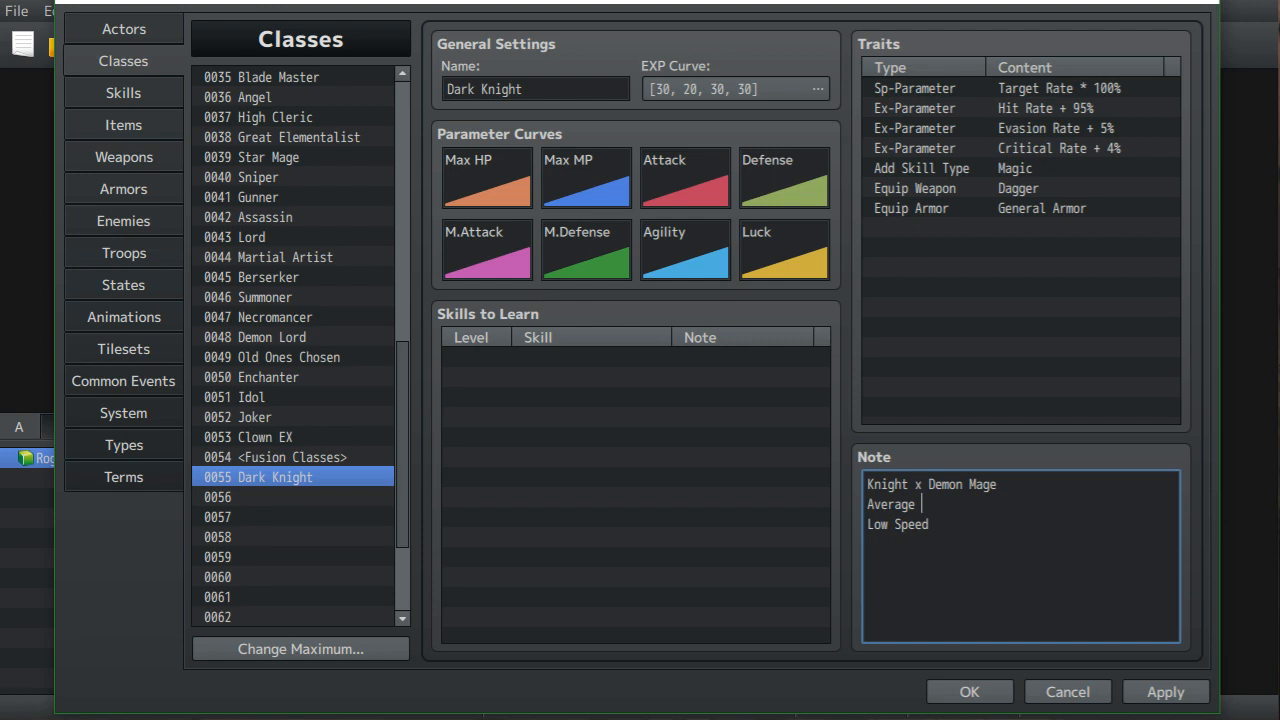
pyautogui.write('HP')
pyautogui.write('Attack, Defense')
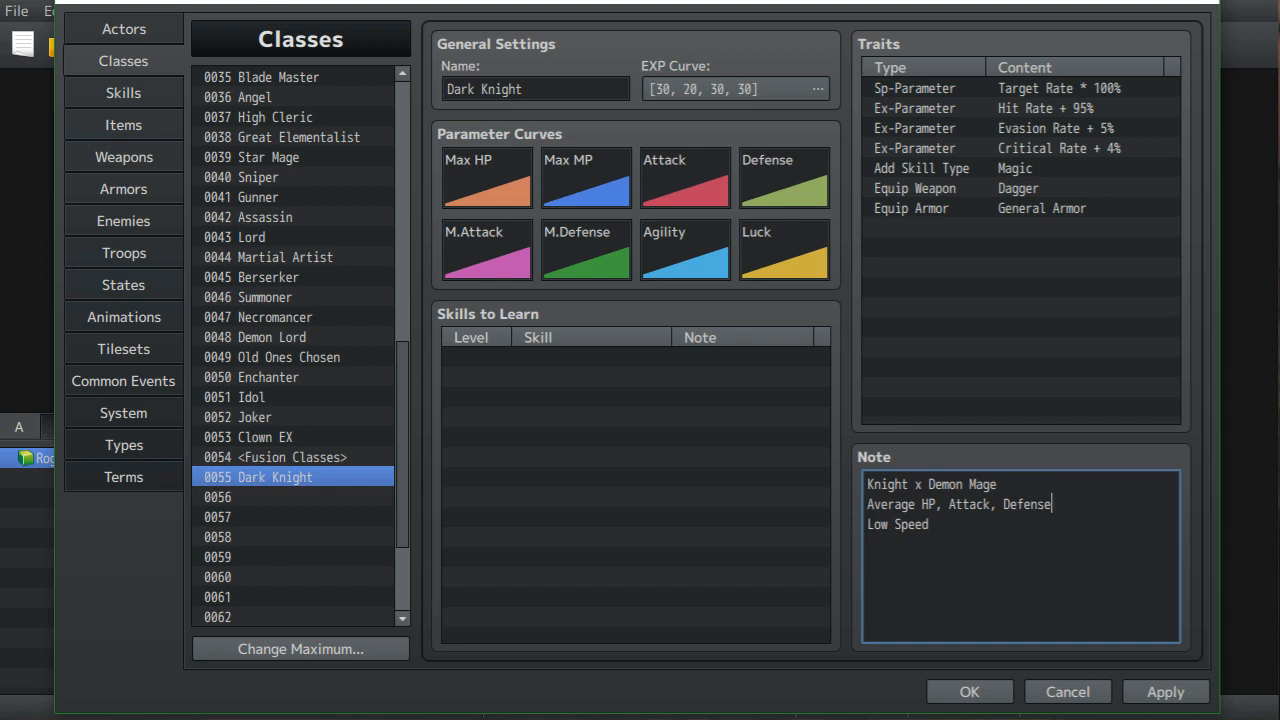
pyautogui.write(',')
pyautogui.press('BackSpace')
# - Insert "MP" between HP and Attack in the Dark Knight note's Average line, separated by commas
pyautogui.press('Left')
pyautogui.press('Left')
pyautogui.press('Left')
pyautogui.press('Left')
pyautogui.press('Left')
pyautogui.press('Left')
pyautogui.press('Left')
pyautogui.press('Left')
pyautogui.press('Left')
pyautogui.press('Left')
pyautogui.press('Left')
pyautogui.press('Left')
pyautogui.press('Left')
pyautogui.press('Left')
pyautogui.press('Left')
pyautogui.press('Left')
pyautogui.press('Left')
pyautogui.press('Left')
pyautogui.write('MP')
pyautogui.press('Left')
pyautogui.press('Left')
pyautogui.press('Left')
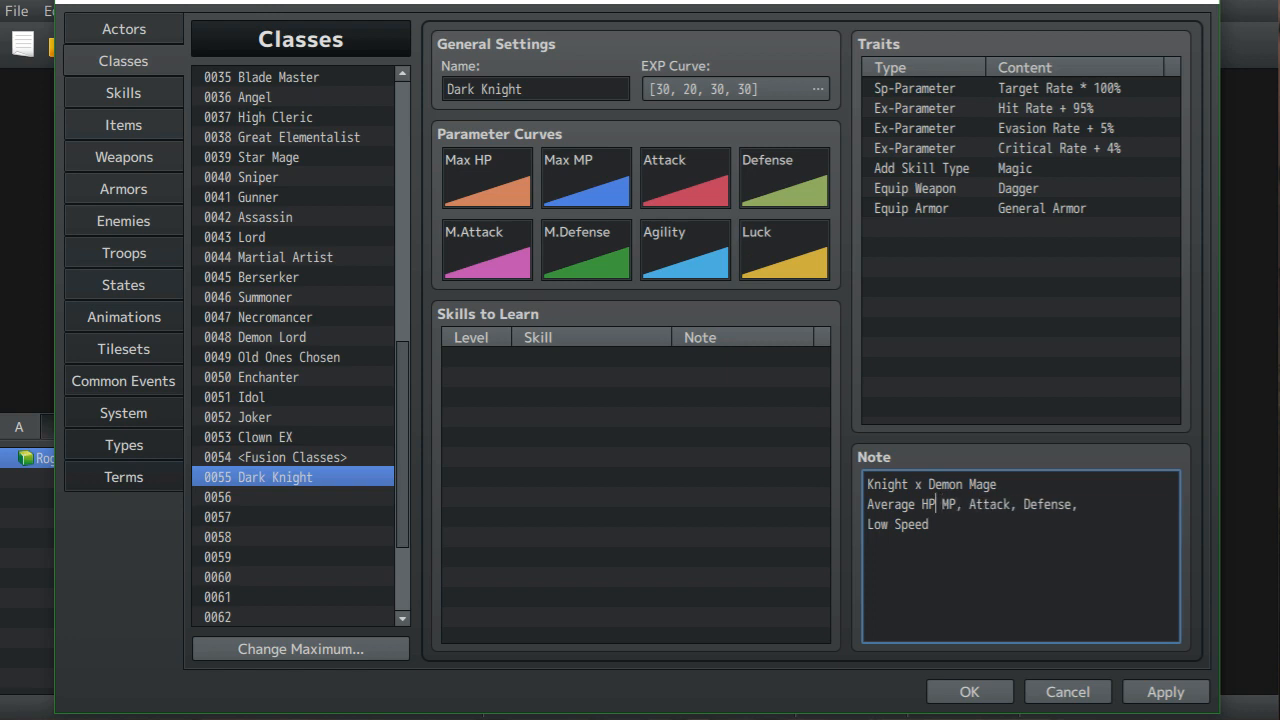
pyautogui.write(',')
# - Append "magic attack" to the Average line of the Dark Knight note and continue on a new line with "and Magic defense"
pyautogui.press('Right')
pyautogui.press('Right')
pyautogui.press('Right')
pyautogui.press('Right')
pyautogui.press('Right')
pyautogui.press('Right')
pyautogui.press('Right')
pyautogui.press('Right')
pyautogui.press('Right')
pyautogui.press('Right')
pyautogui.press('Right')
pyautogui.press('Right')
pyautogui.press('Right')
pyautogui.press('Right')
pyautogui.press('Right')
pyautogui.press('Right')
pyautogui.press('Right')
pyautogui.press('Right')
pyautogui.press('Right')
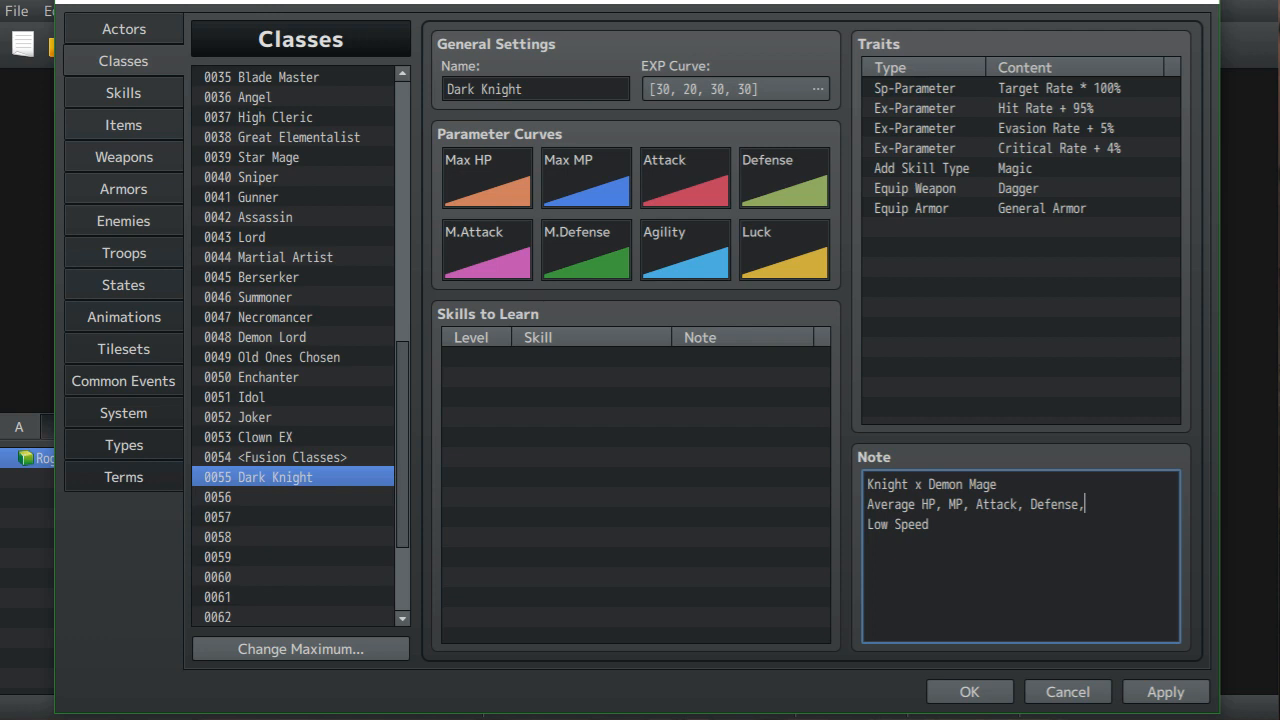
pyautogui.write('magic attack')
pyautogui.press('Return')
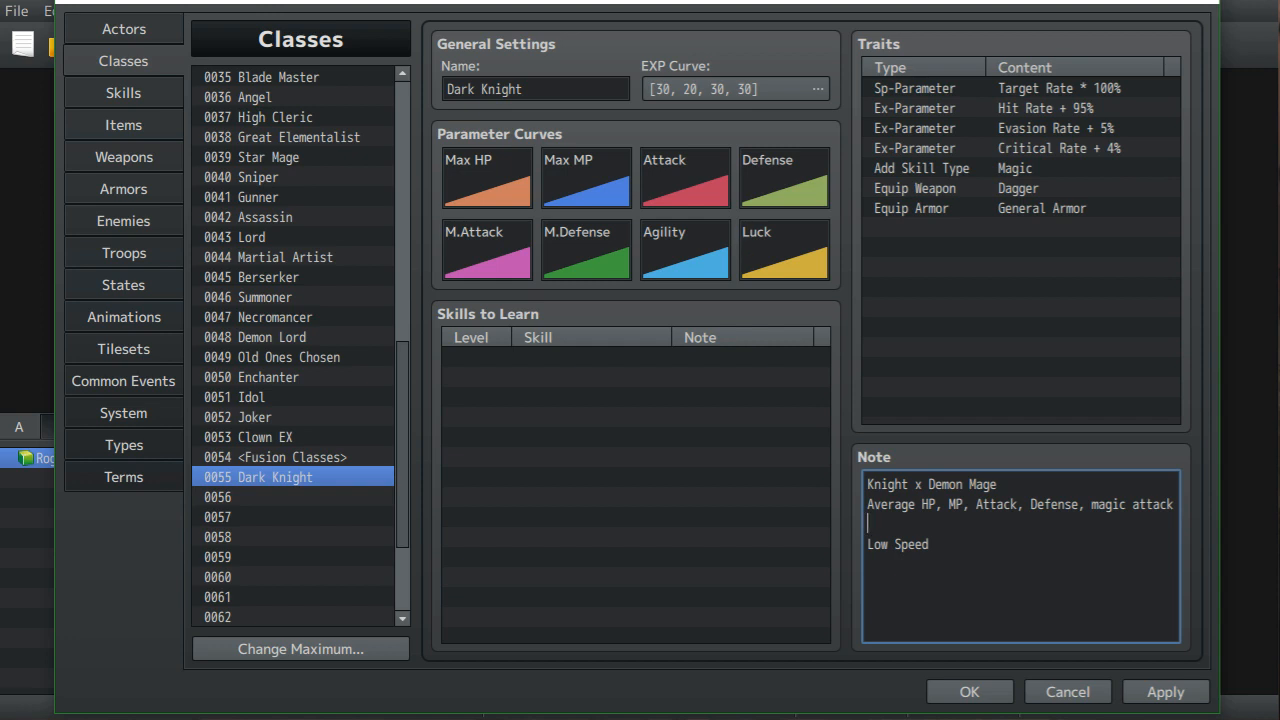
pyautogui.write('and Magic defense')
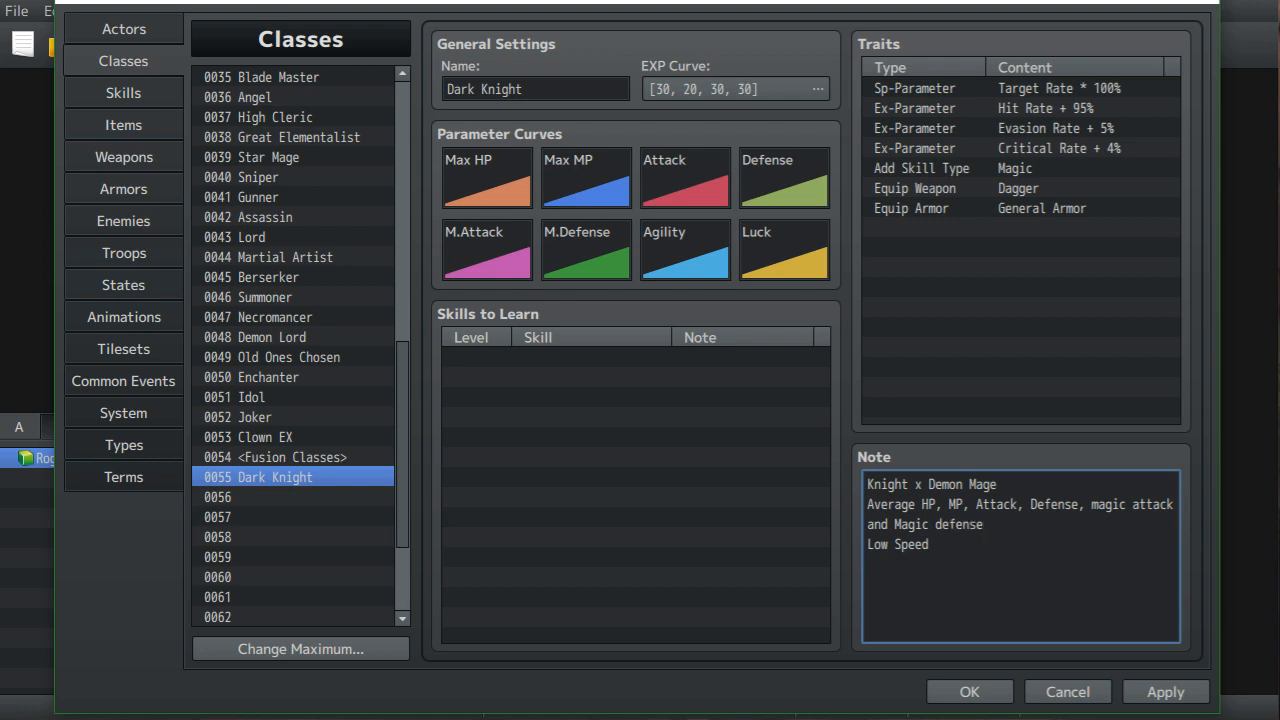
# - Name the empty class 0056, directly below Dark Knight, "Ninja"
pyautogui.click(250, 497)
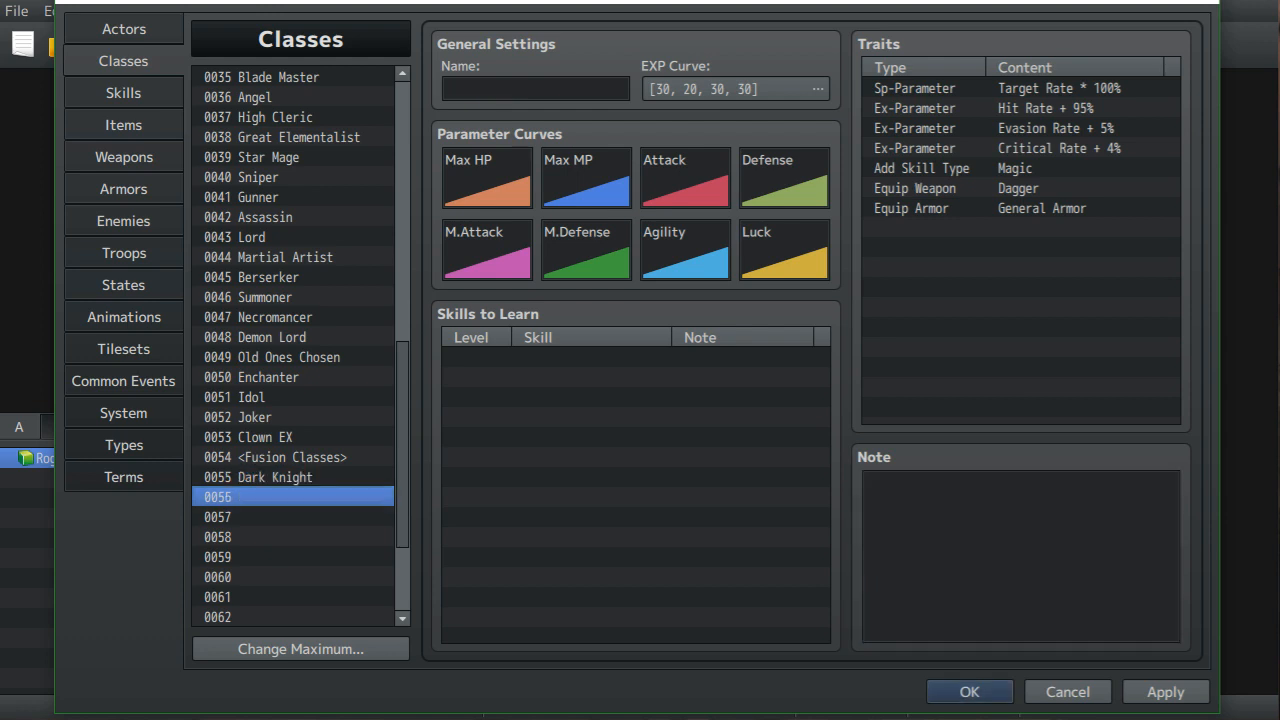
pyautogui.scroll(3, 301, 346)
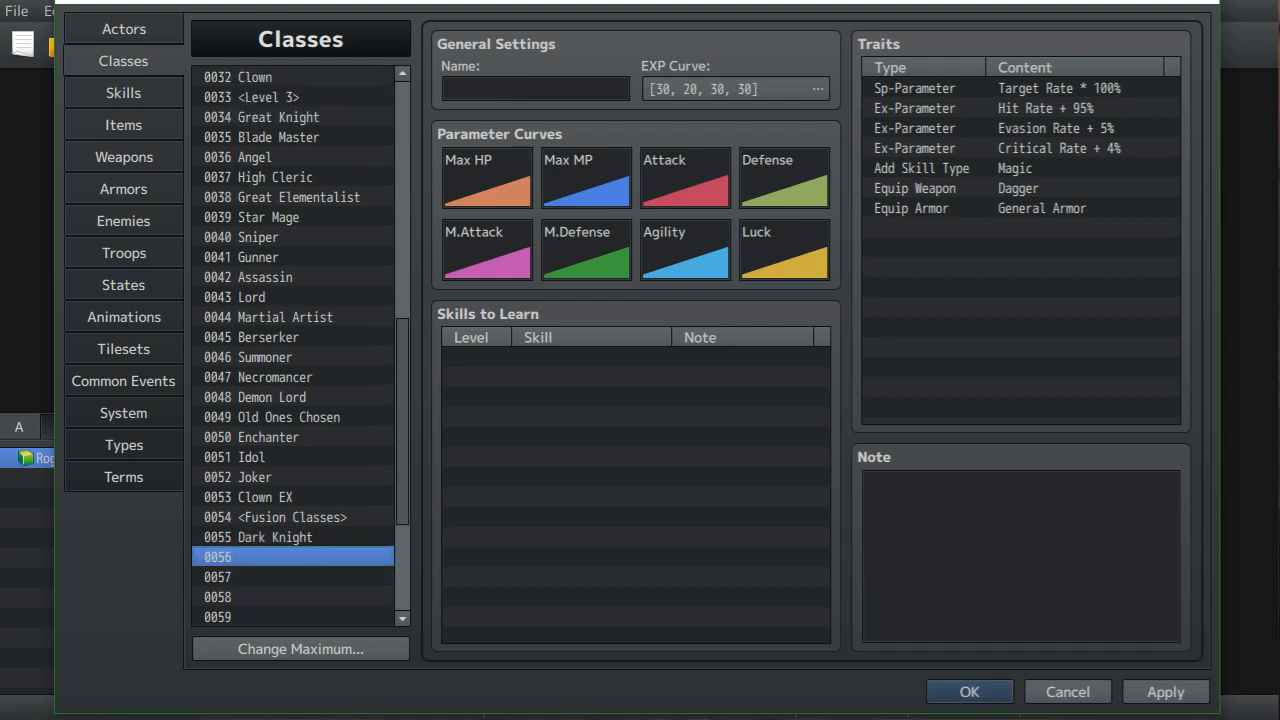
pyautogui.scroll(4, 301, 346)
pyautogui.scroll(2, 301, 346)
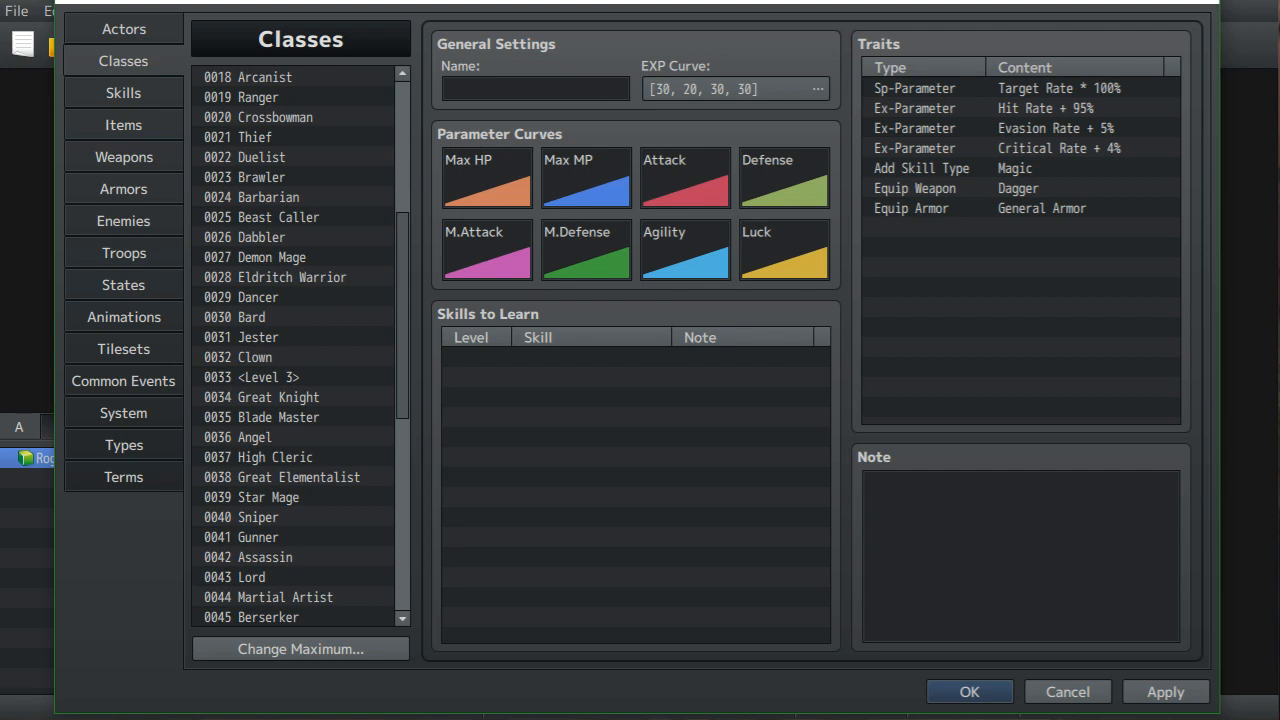
pyautogui.scroll(4, 301, 346)
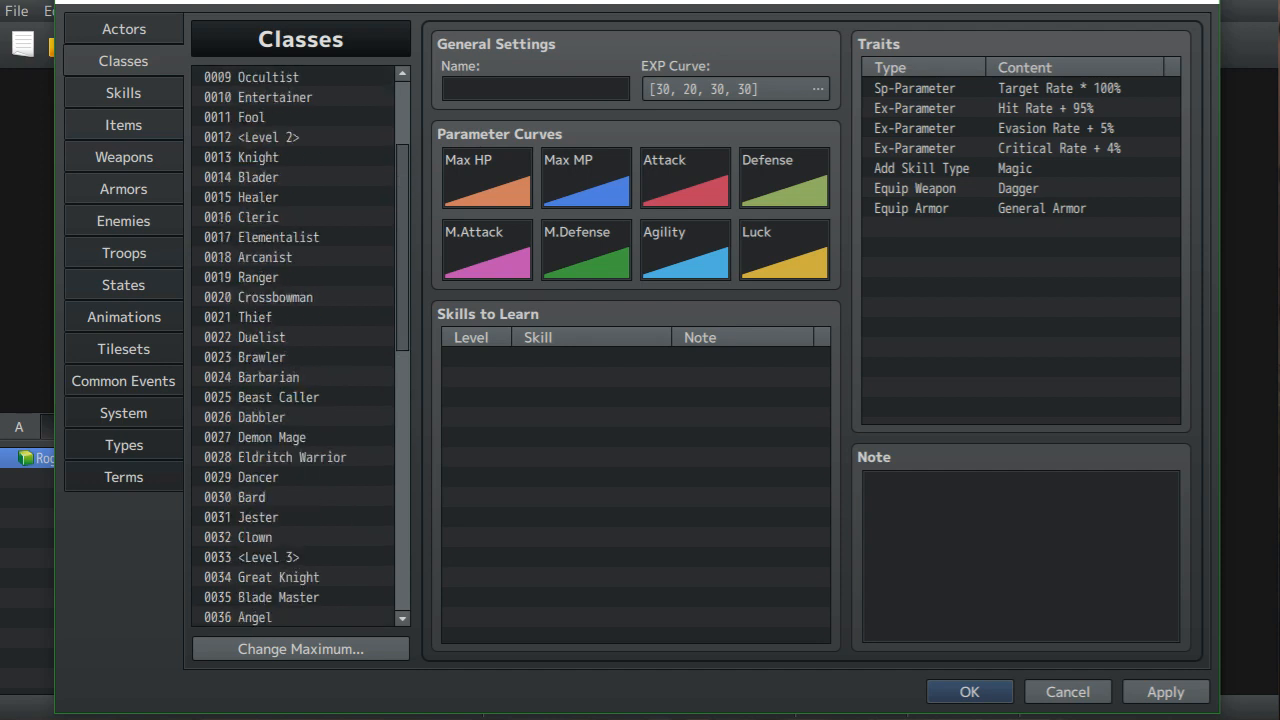
pyautogui.scroll(-12, 301, 346)
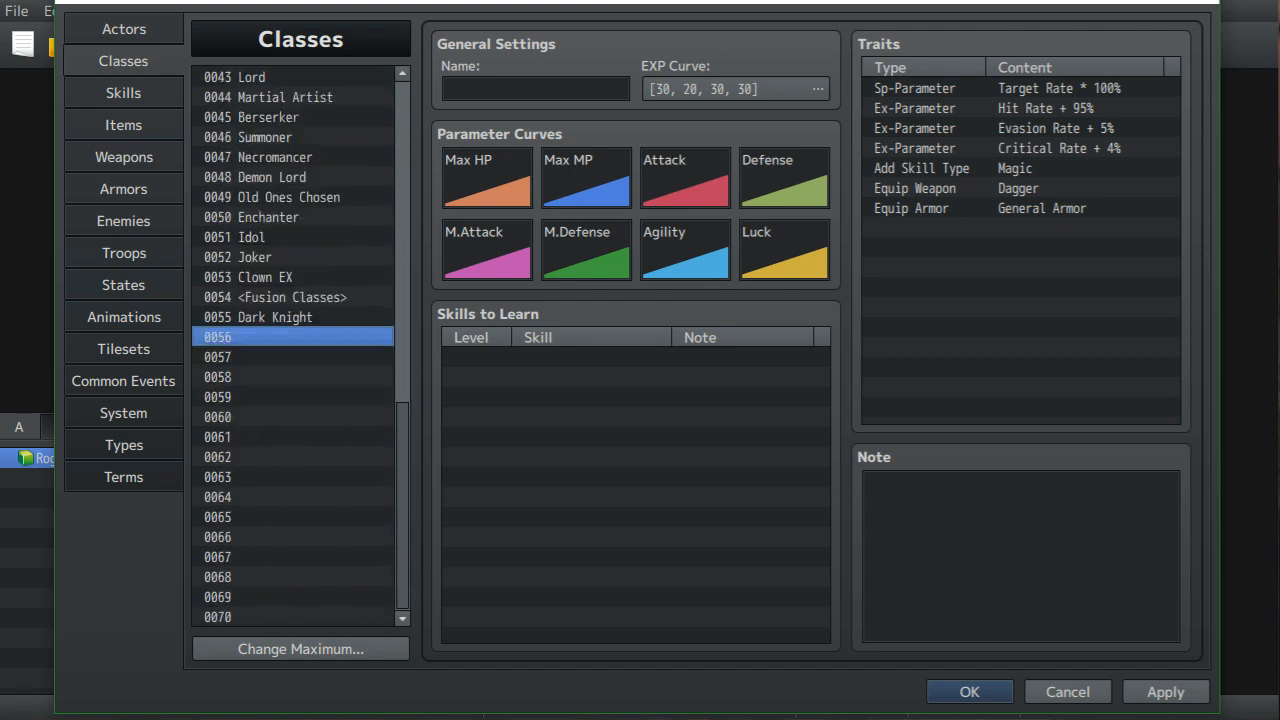
pyautogui.scroll(8, 301, 346)
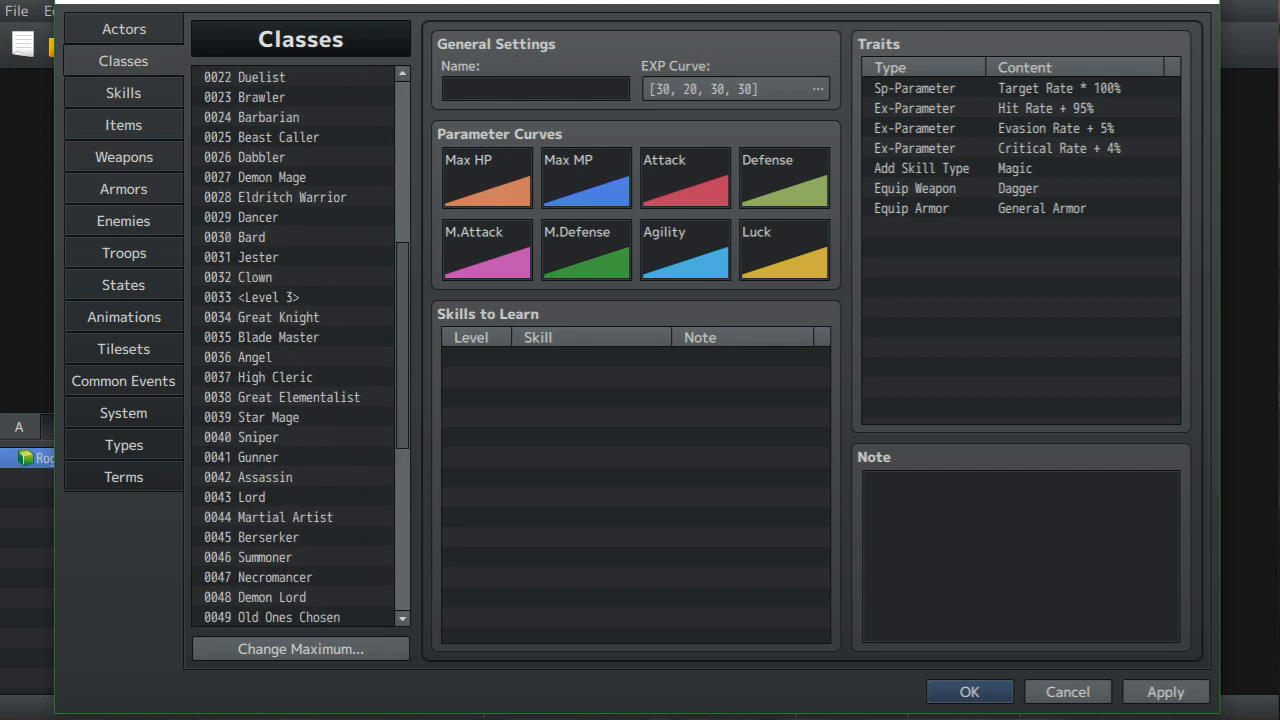
pyautogui.scroll(2, 301, 346)
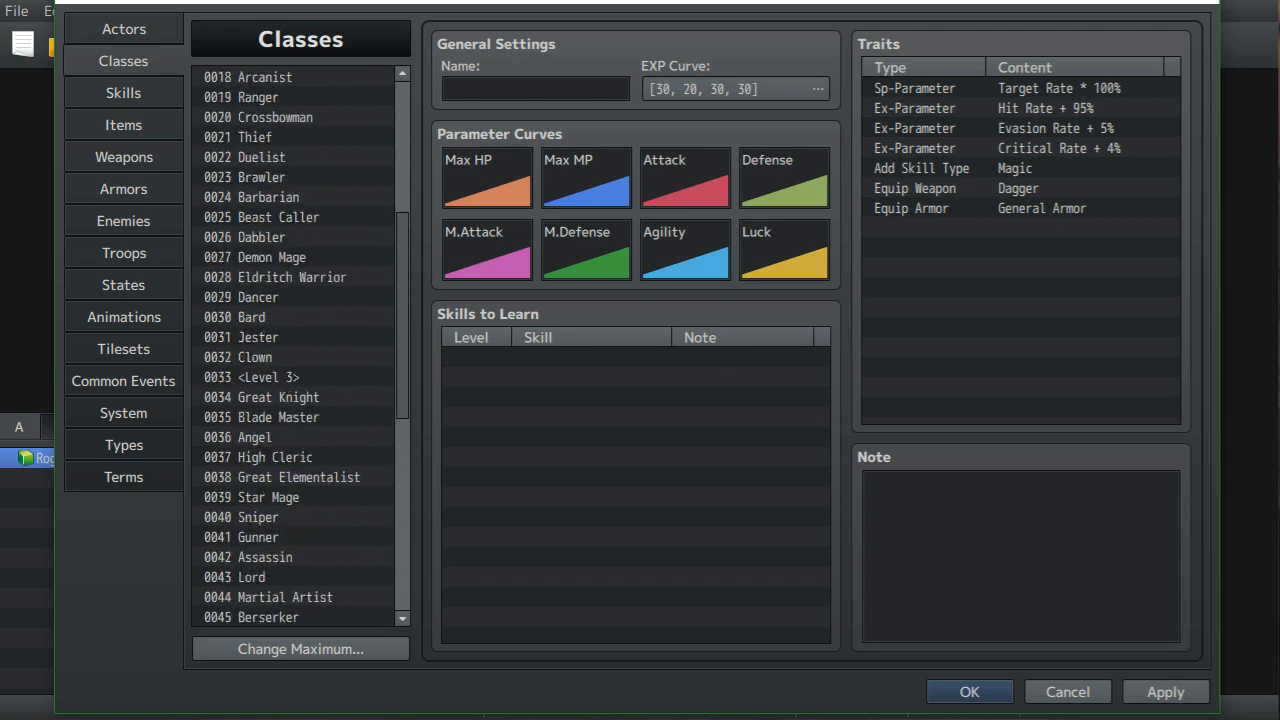
pyautogui.scroll(-5, 301, 346)
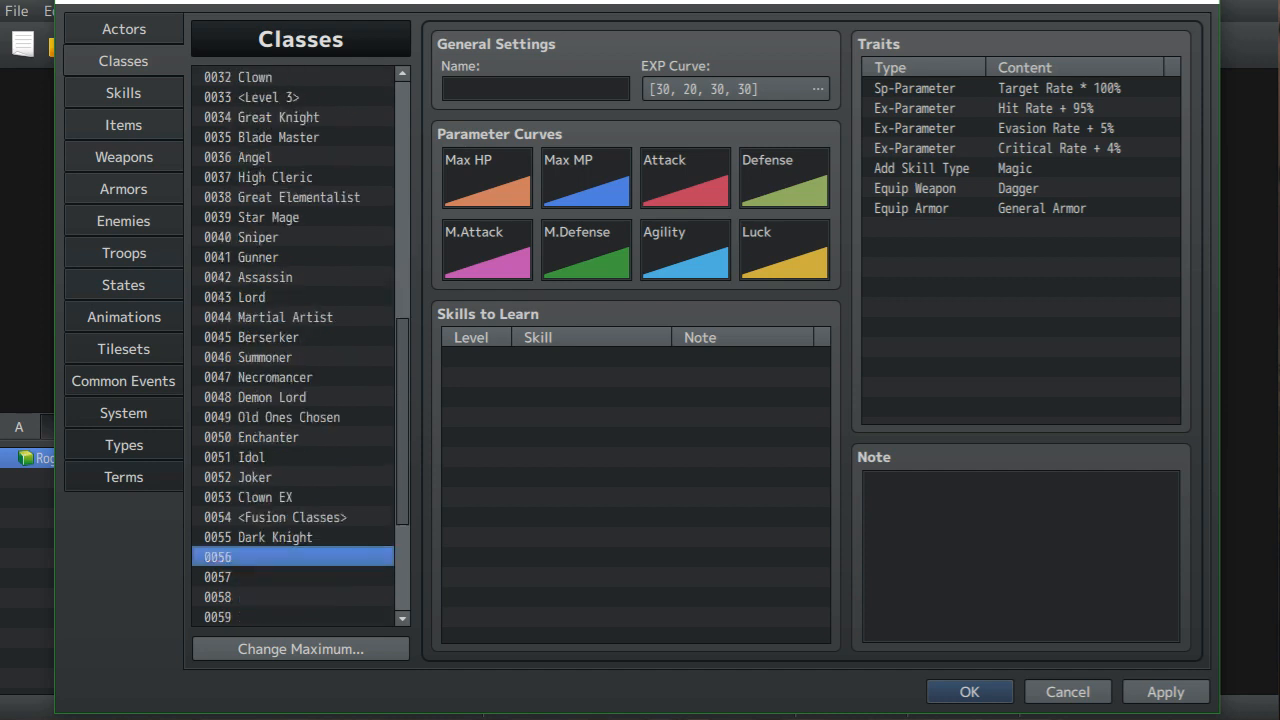
pyautogui.scroll(-4, 301, 346)
pyautogui.click(535, 89)
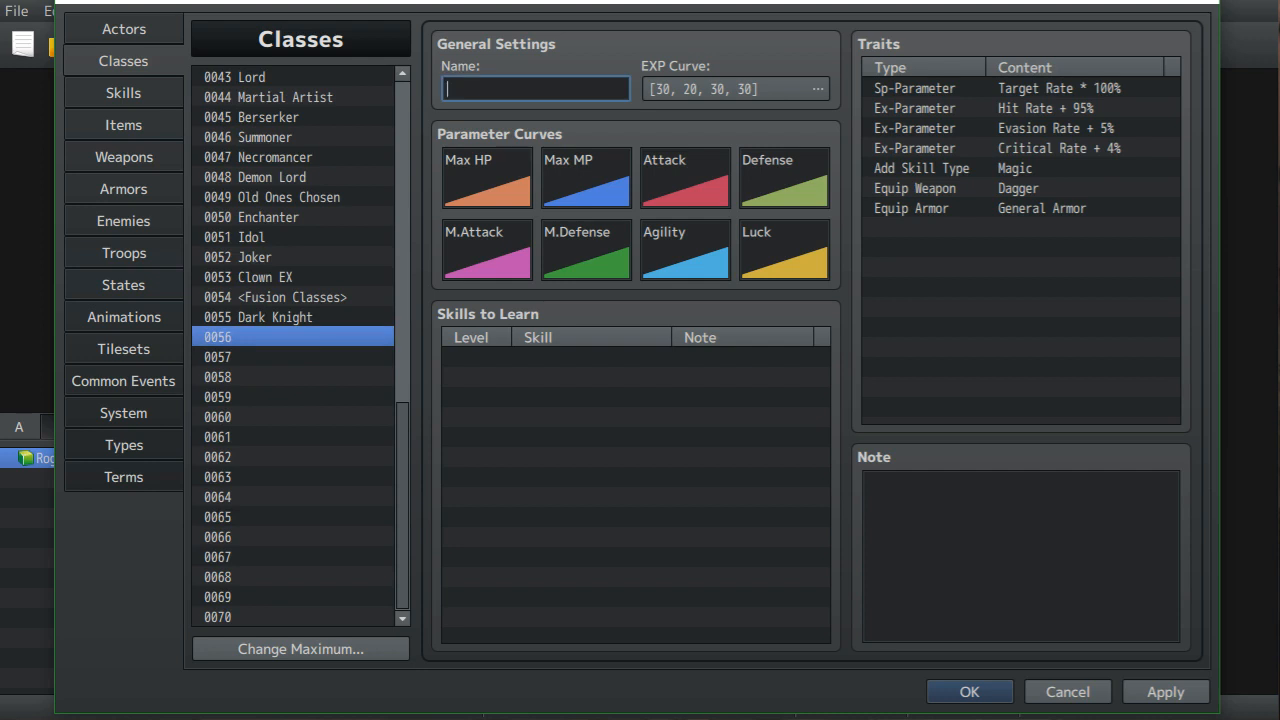
pyautogui.write('Ninja')
# - Choose two second-level classes for the Ninja fusion and enter "Elementalist x Thief" in its note
pyautogui.scroll(3, 300, 347)
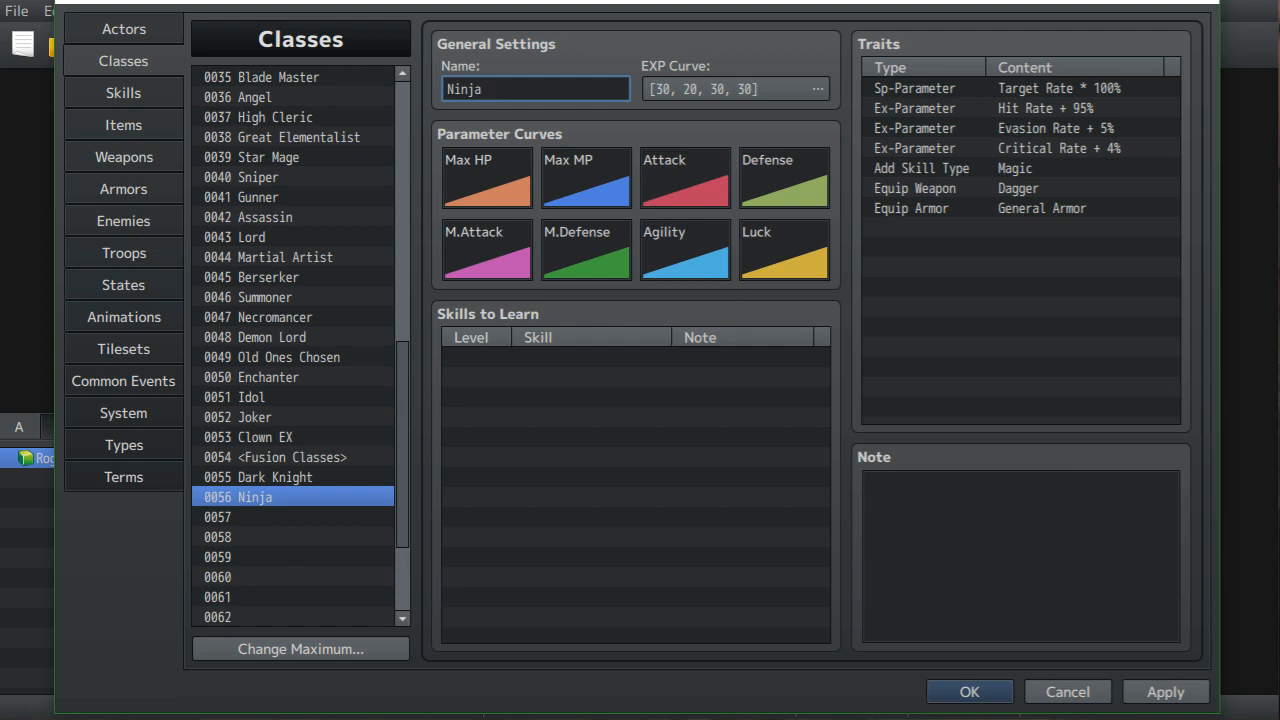
pyautogui.scroll(7, 300, 346)
pyautogui.scroll(1, 300, 346)
pyautogui.scroll(-8, 300, 346)
pyautogui.scroll(-1, 300, 346)
pyautogui.scroll(-3, 293, 346)
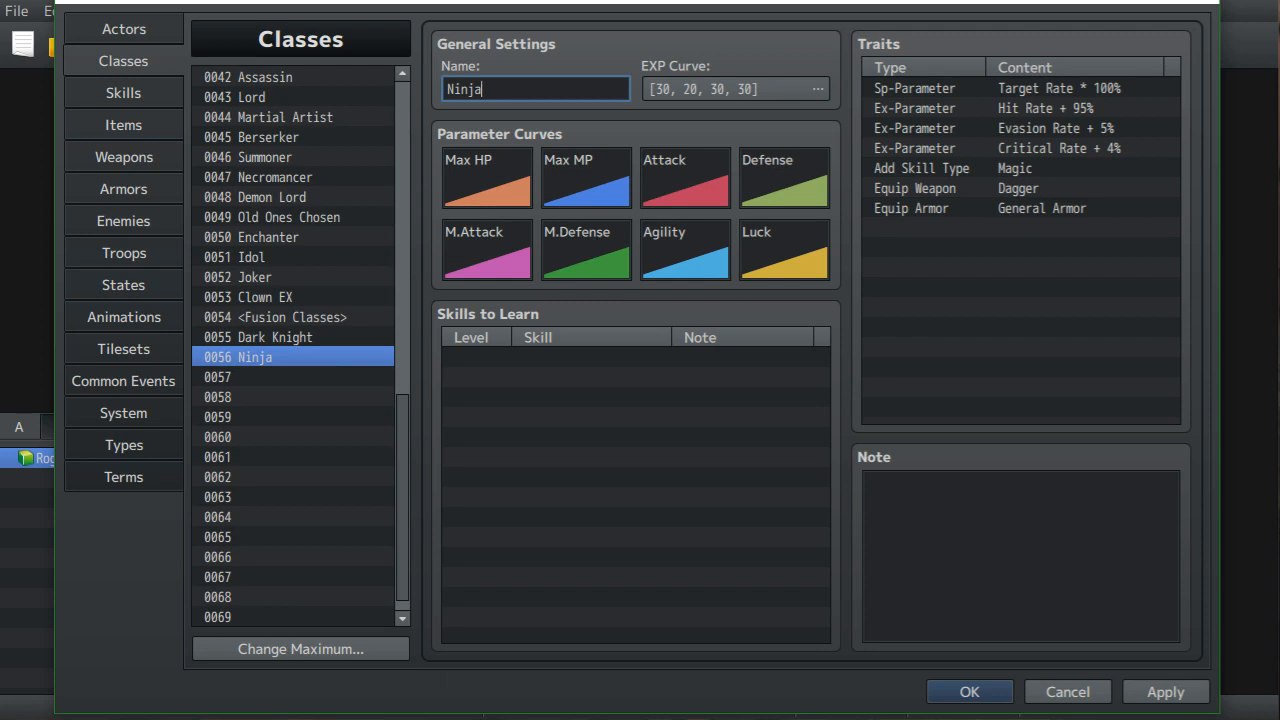
pyautogui.scroll(2, 293, 346)
pyautogui.scroll(3, 300, 346)
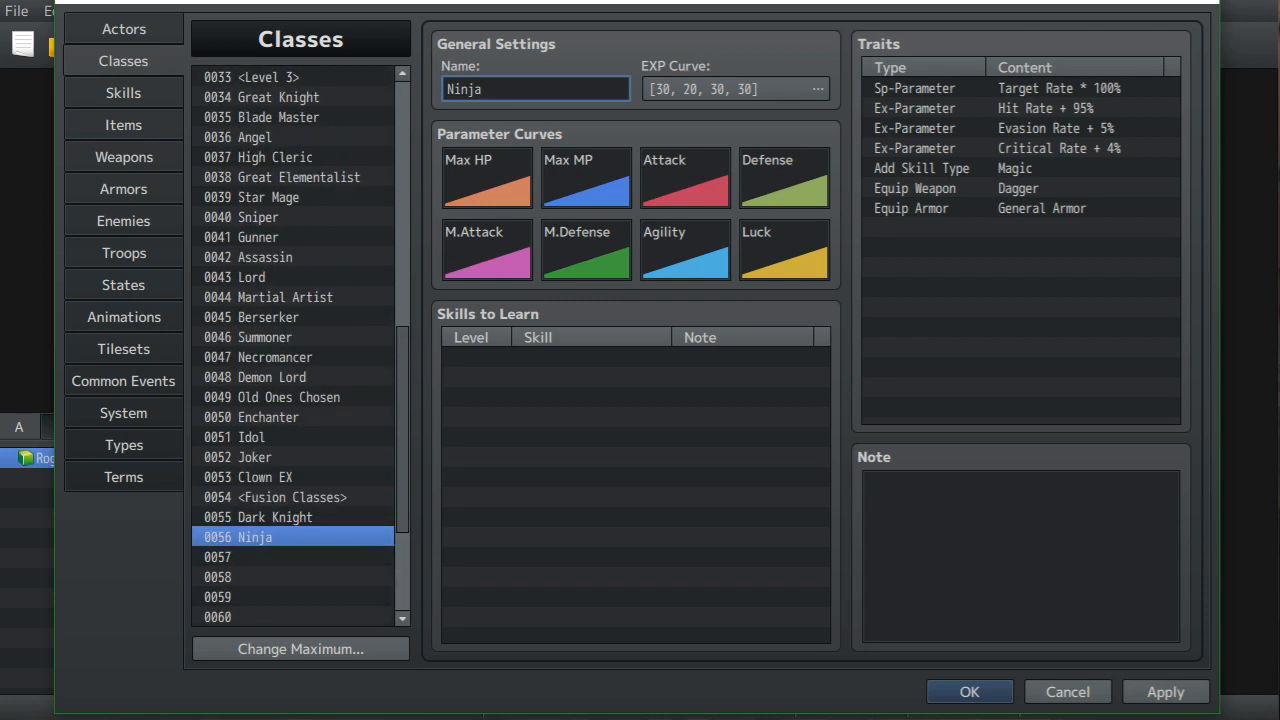
pyautogui.scroll(-1, 300, 346)
pyautogui.scroll(9, 300, 346)
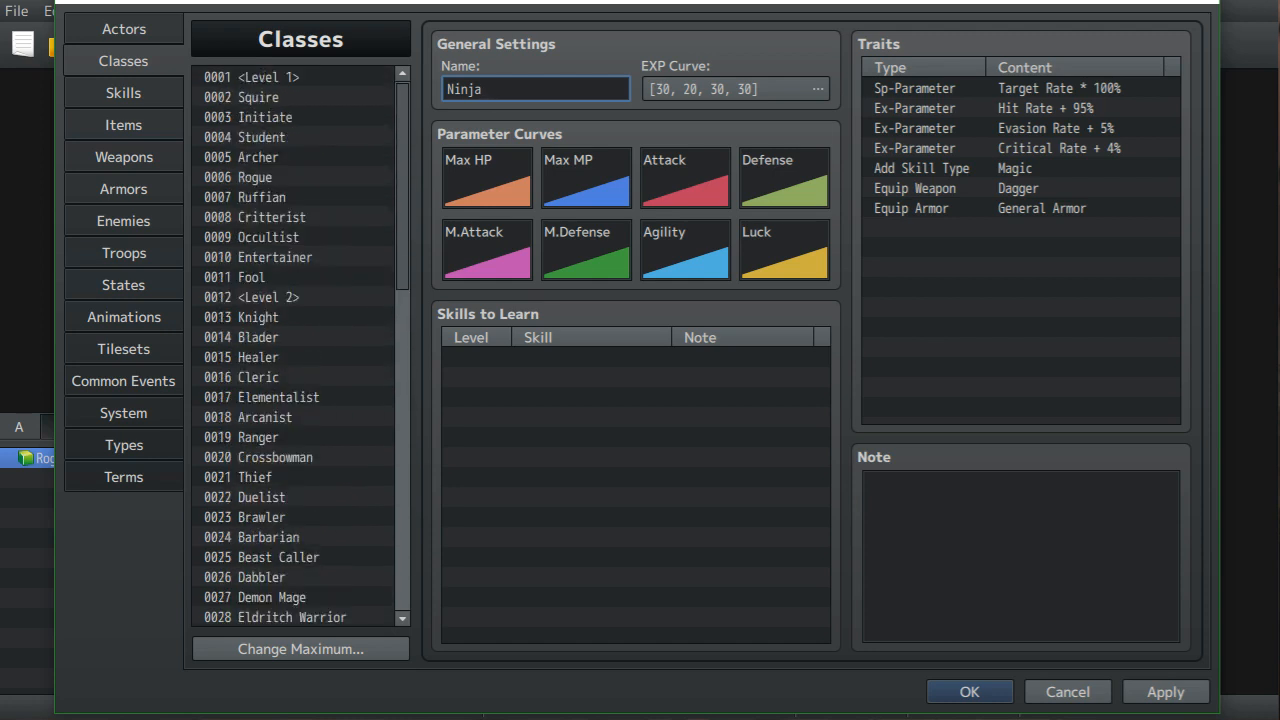
pyautogui.scroll(-3, 300, 346)
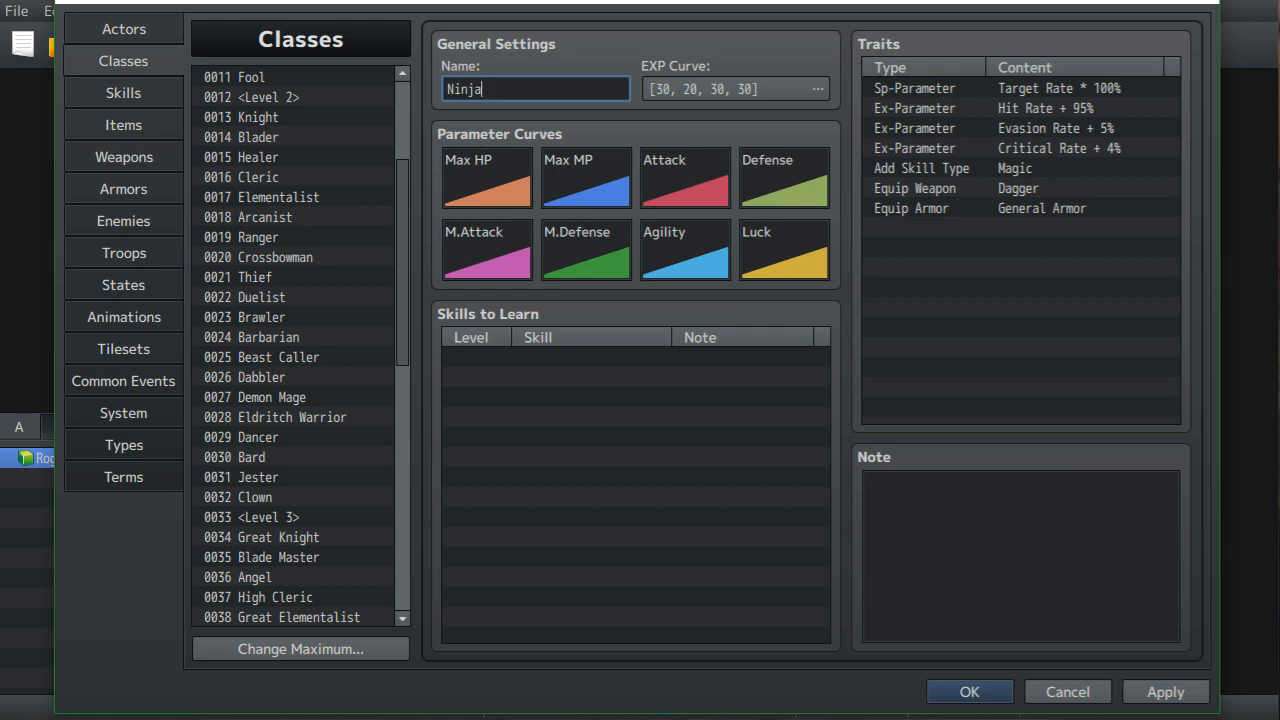
pyautogui.click(1020, 556)
pyautogui.write('Elementalist')
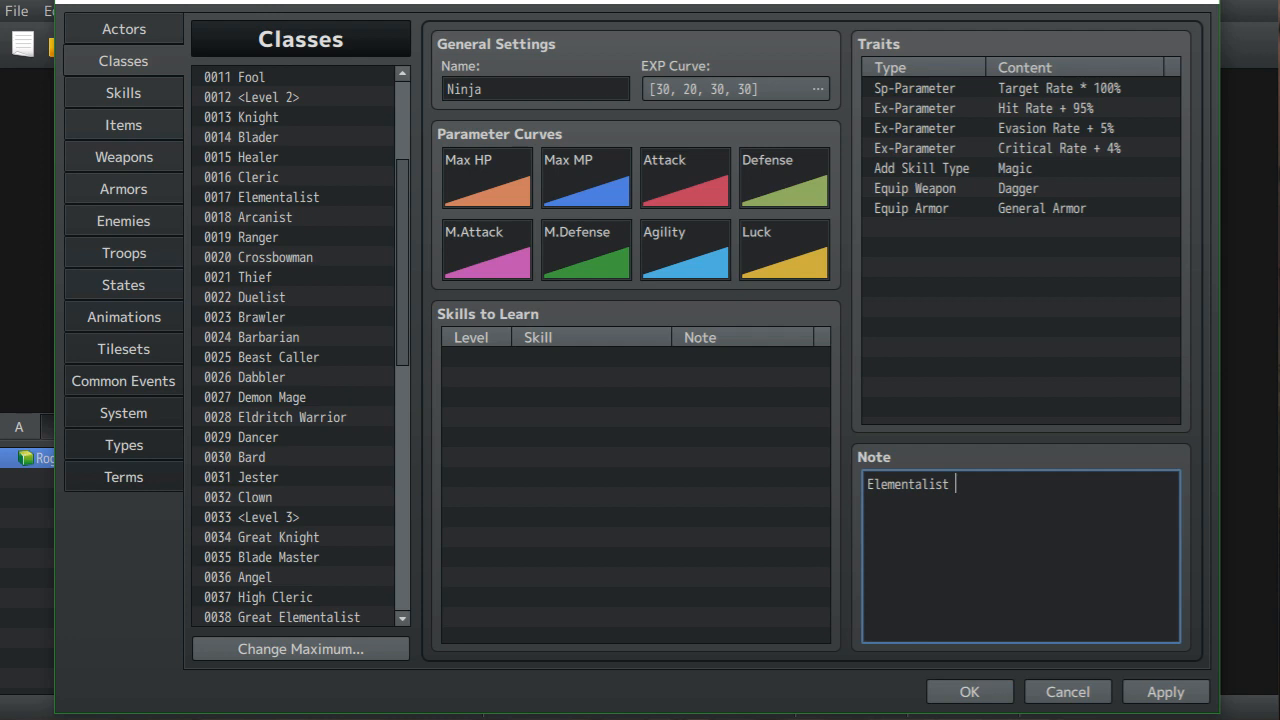
pyautogui.write(' x Thief')
# - Read the stat notes of the second-level Elementalist and Thief classes
pyautogui.scroll(-1, 295, 345)
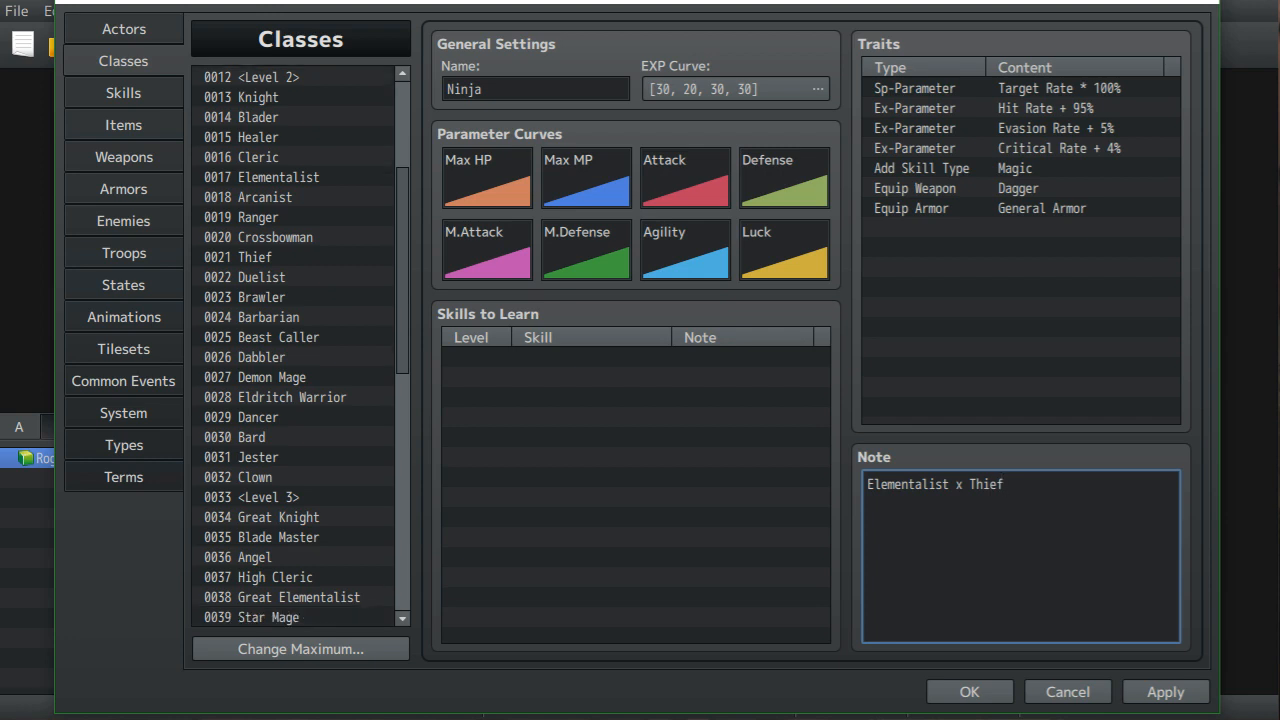
pyautogui.click(262, 177)
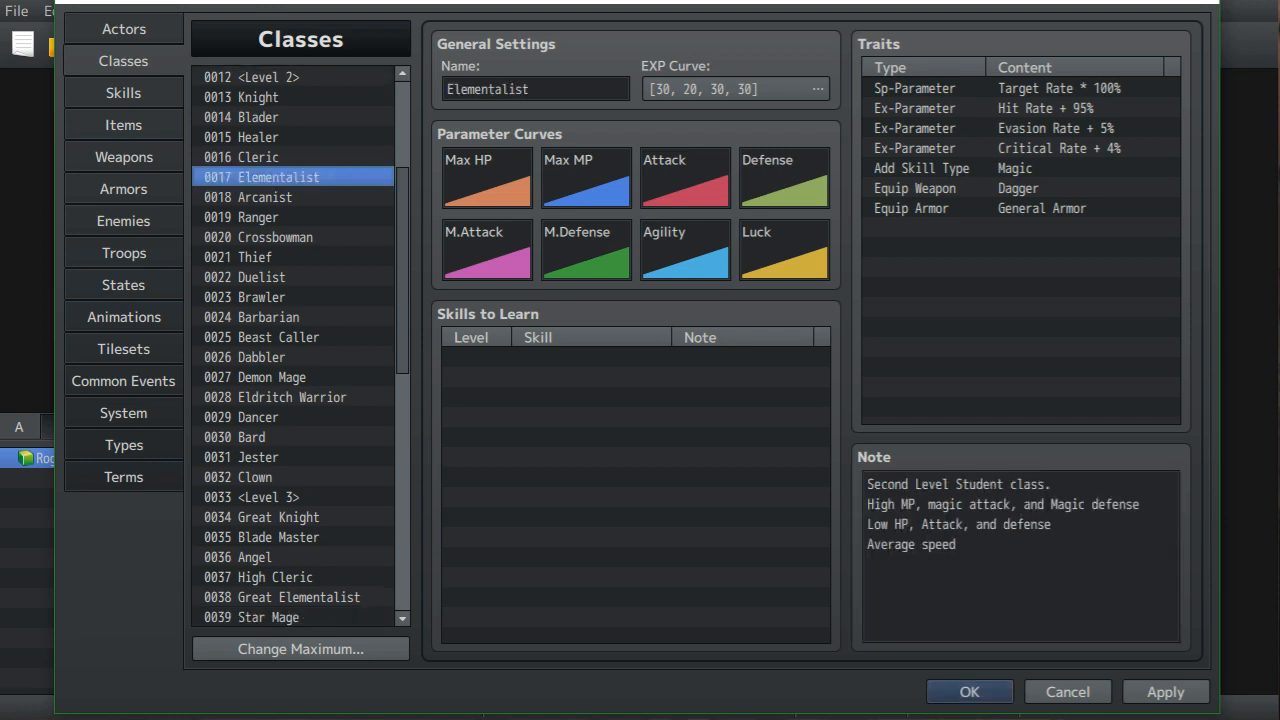
pyautogui.scroll(-2, 262, 200)
pyautogui.click(255, 217)
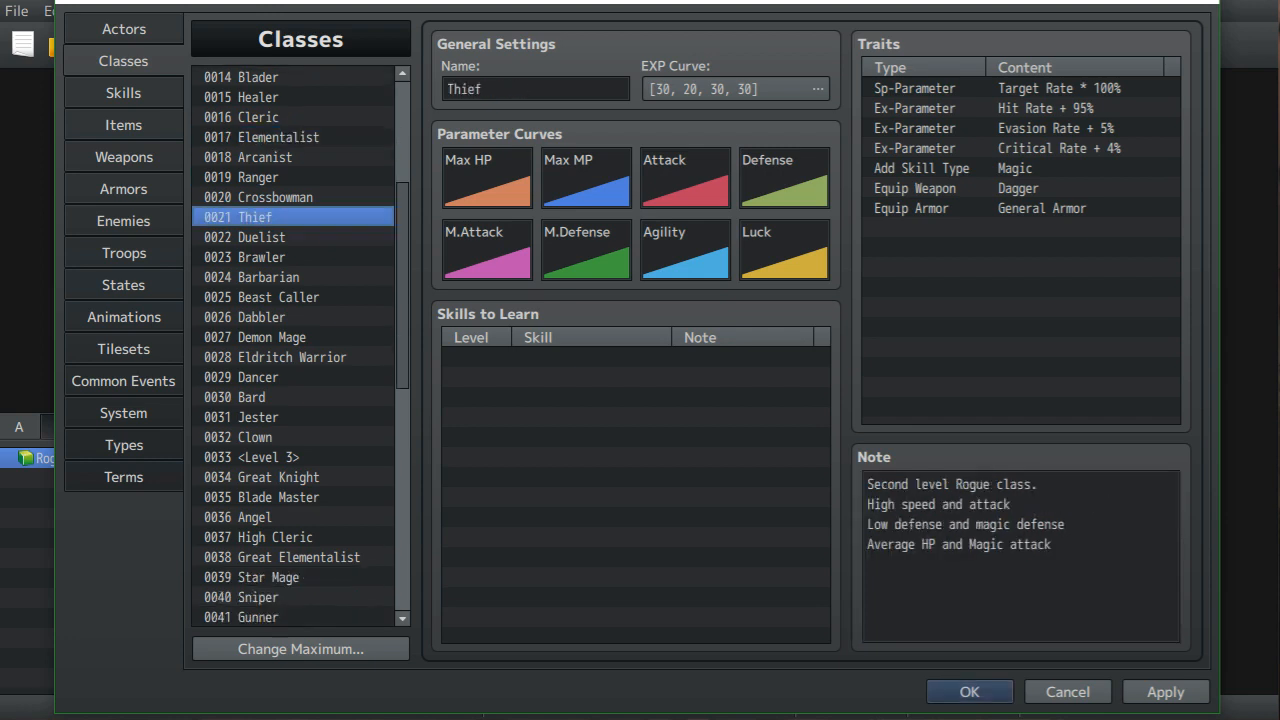
pyautogui.scroll(-8, 295, 345)
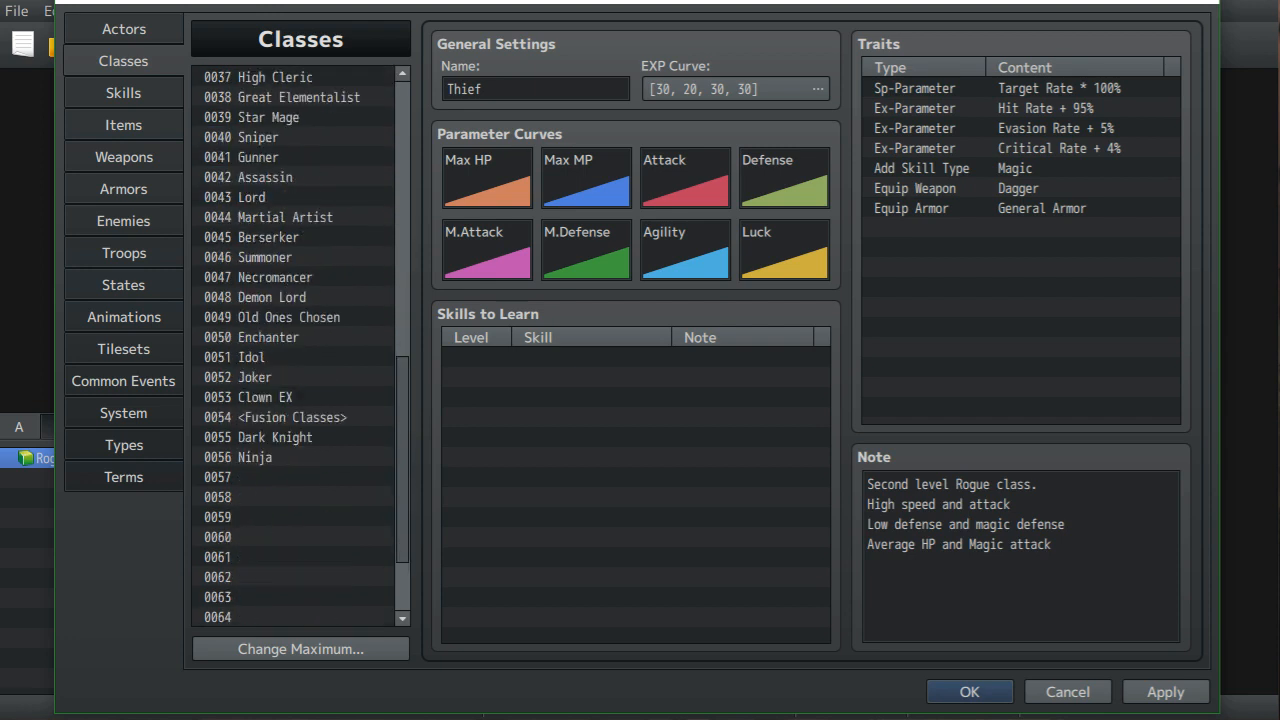
# - Return to the Ninja class and add the line "High Speed" below "Elementalist x Thief" in its note
pyautogui.click(255, 457)
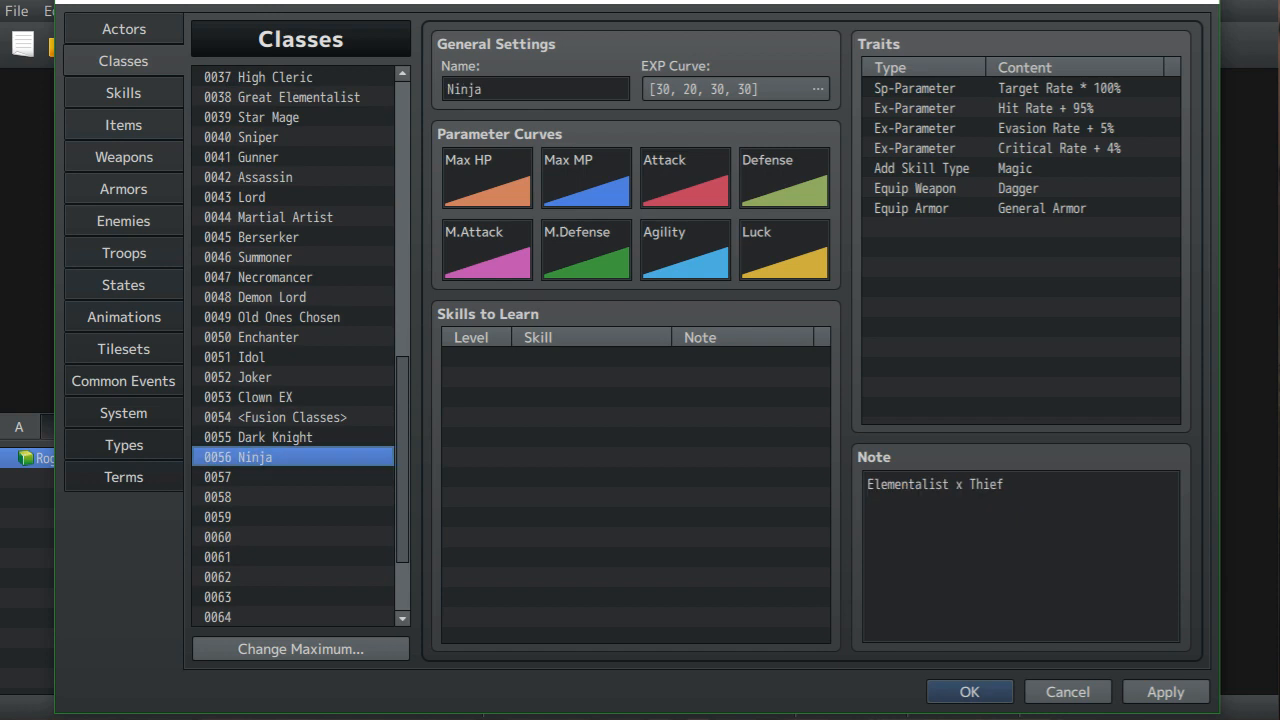
pyautogui.click(1005, 485)
pyautogui.press('Return')
pyautogui.write('High')
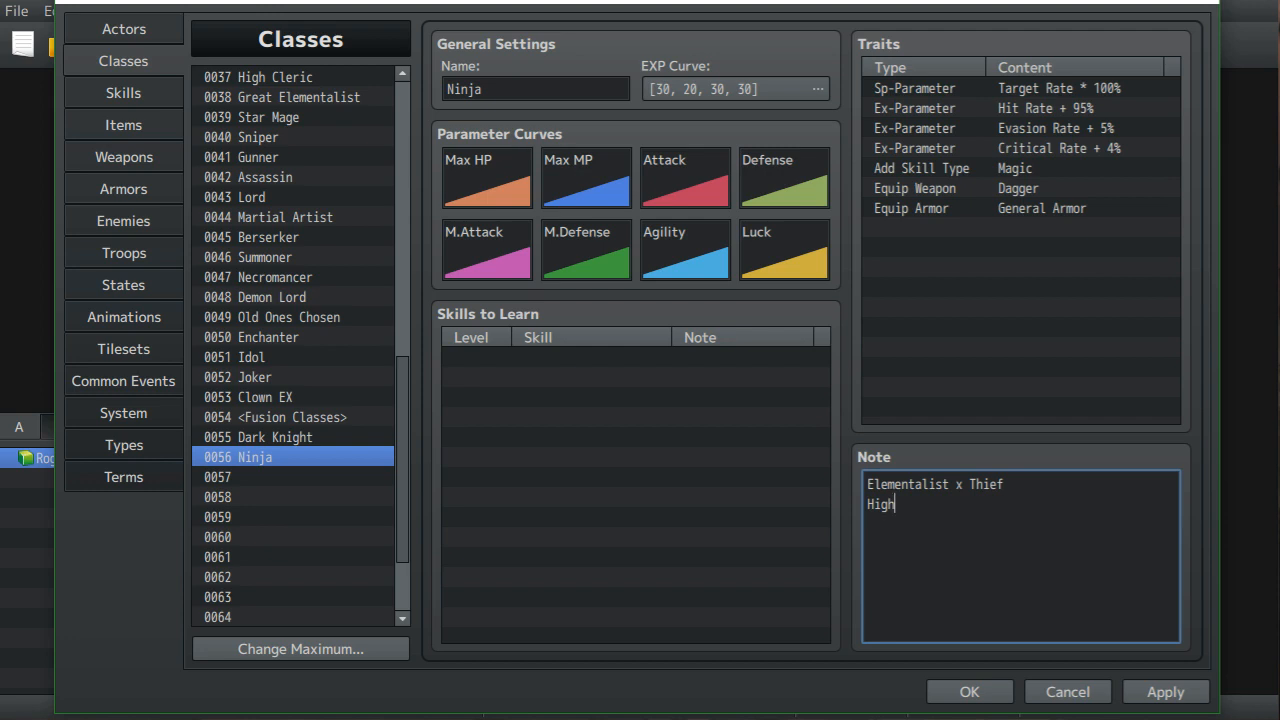
pyautogui.write('Speed')
# - Find the second-level Thief class again and check its stat note
pyautogui.scroll(4, 300, 345)
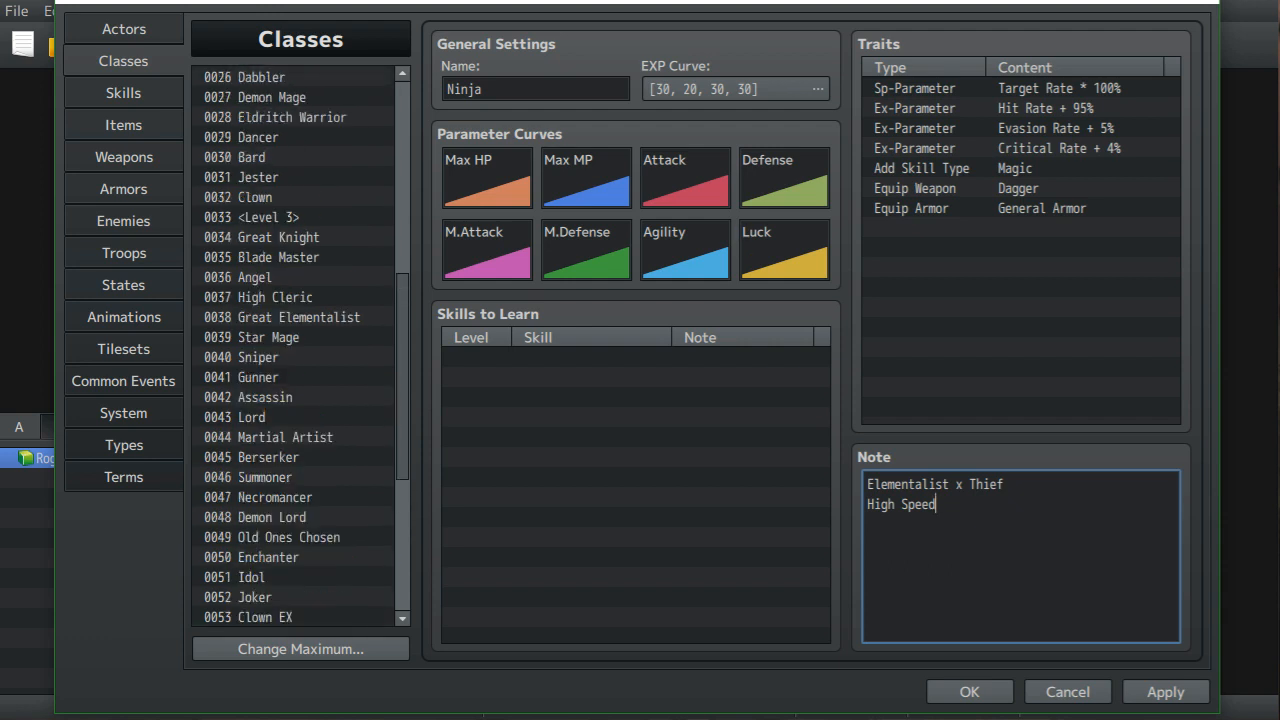
pyautogui.scroll(-5, 300, 345)
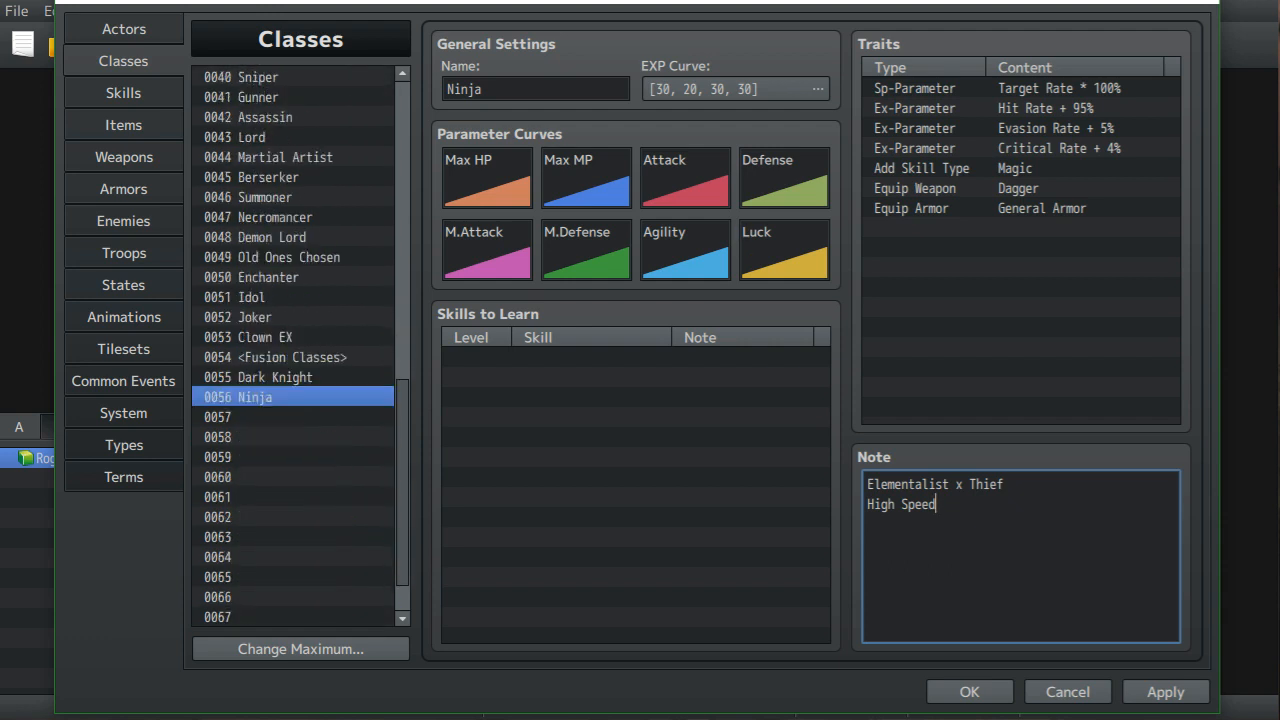
pyautogui.scroll(6, 300, 345)
pyautogui.scroll(2, 300, 345)
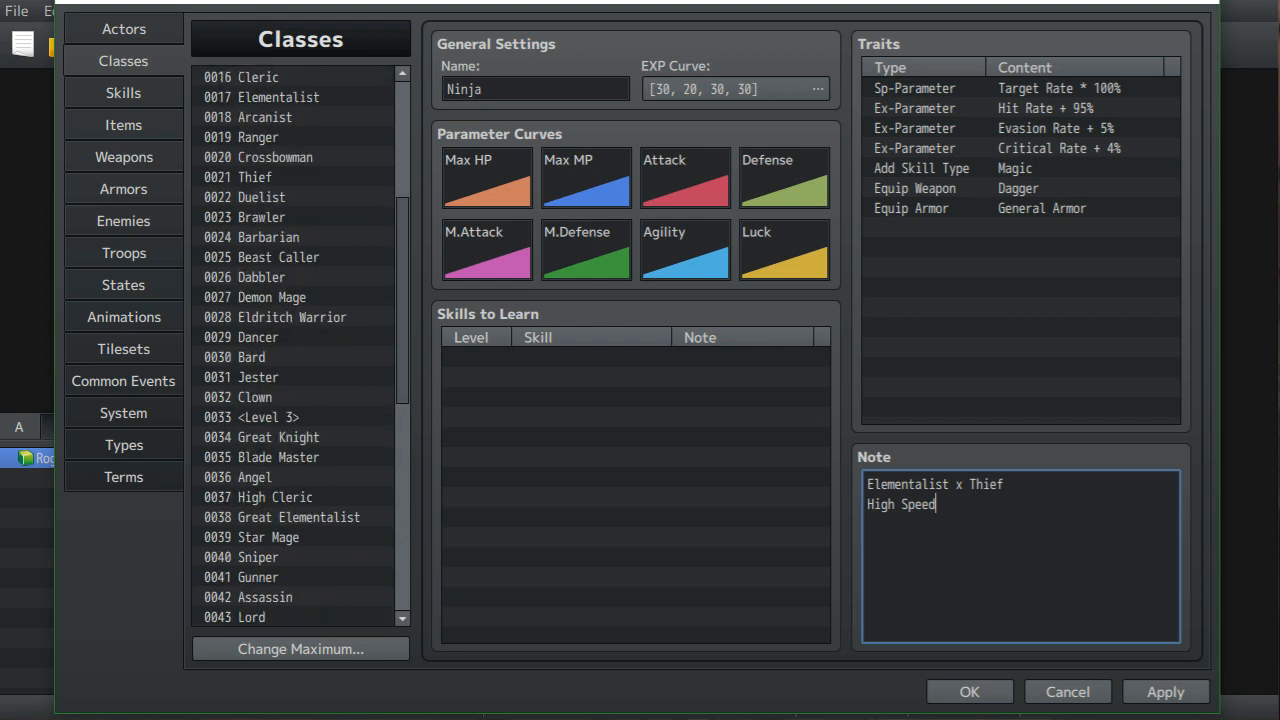
pyautogui.scroll(-1, 300, 345)
pyautogui.scroll(2, 300, 345)
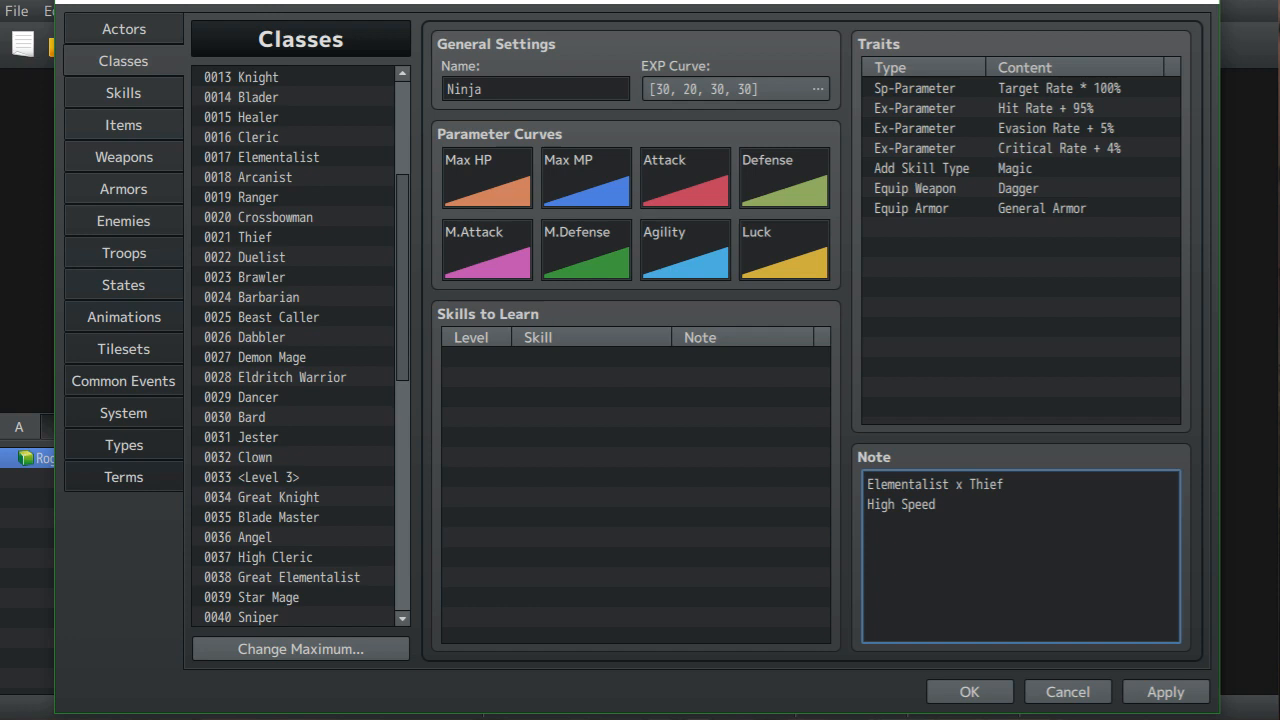
pyautogui.click(255, 237)
# - Copy the three stat lines of the Assassin class's note, leaving out its "Second level Rogue class." line
pyautogui.scroll(-6, 300, 345)
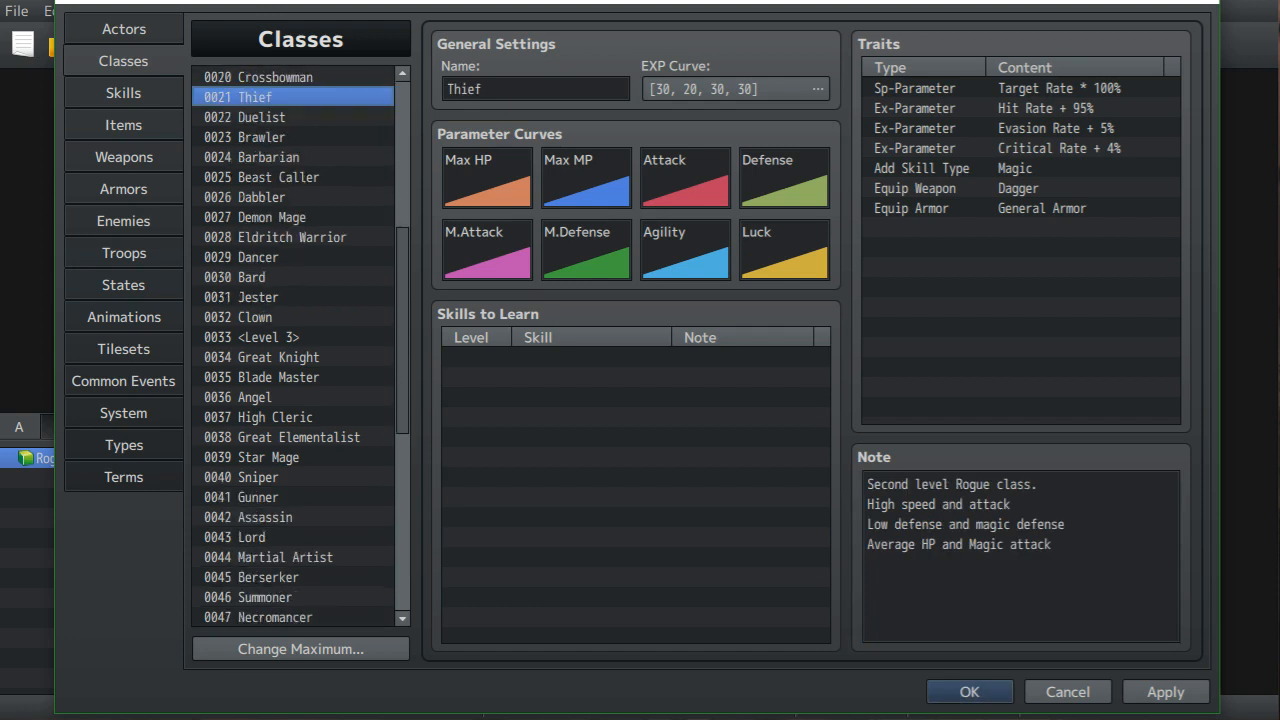
pyautogui.click(265, 277)
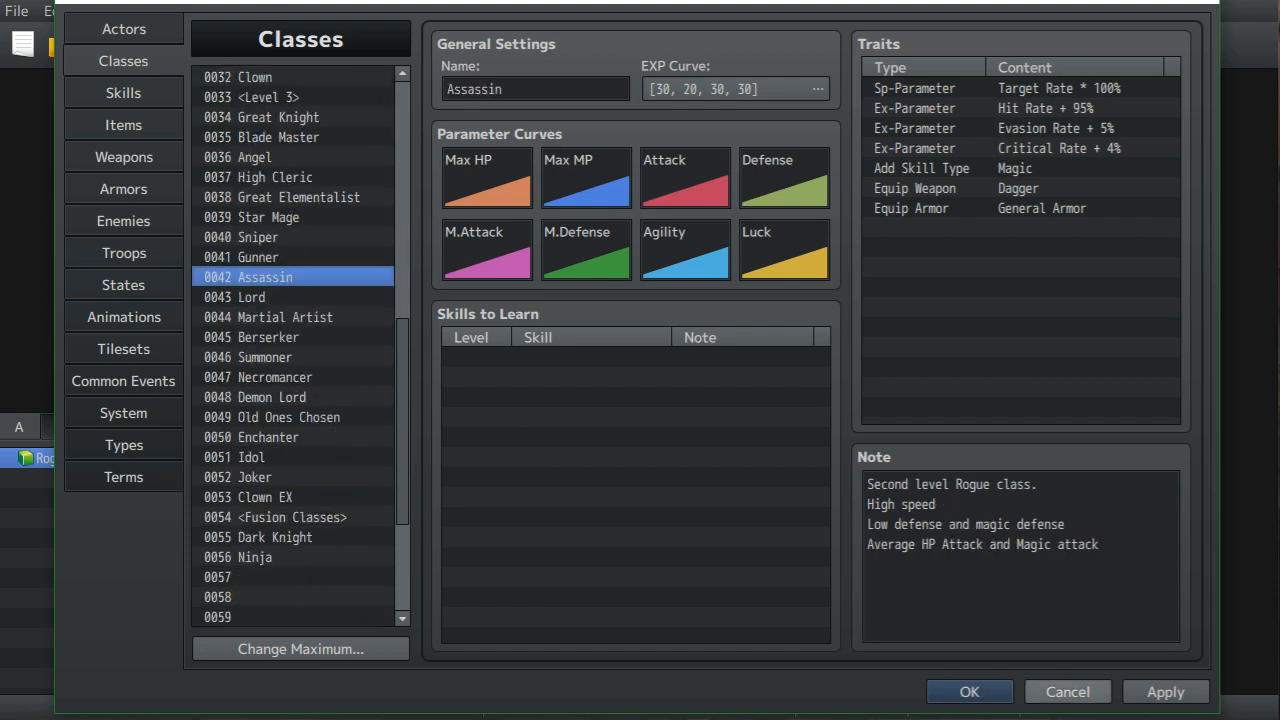
pyautogui.moveTo(867, 484); pyautogui.dragTo(1099, 545)
pyautogui.rightClick(1000, 546)
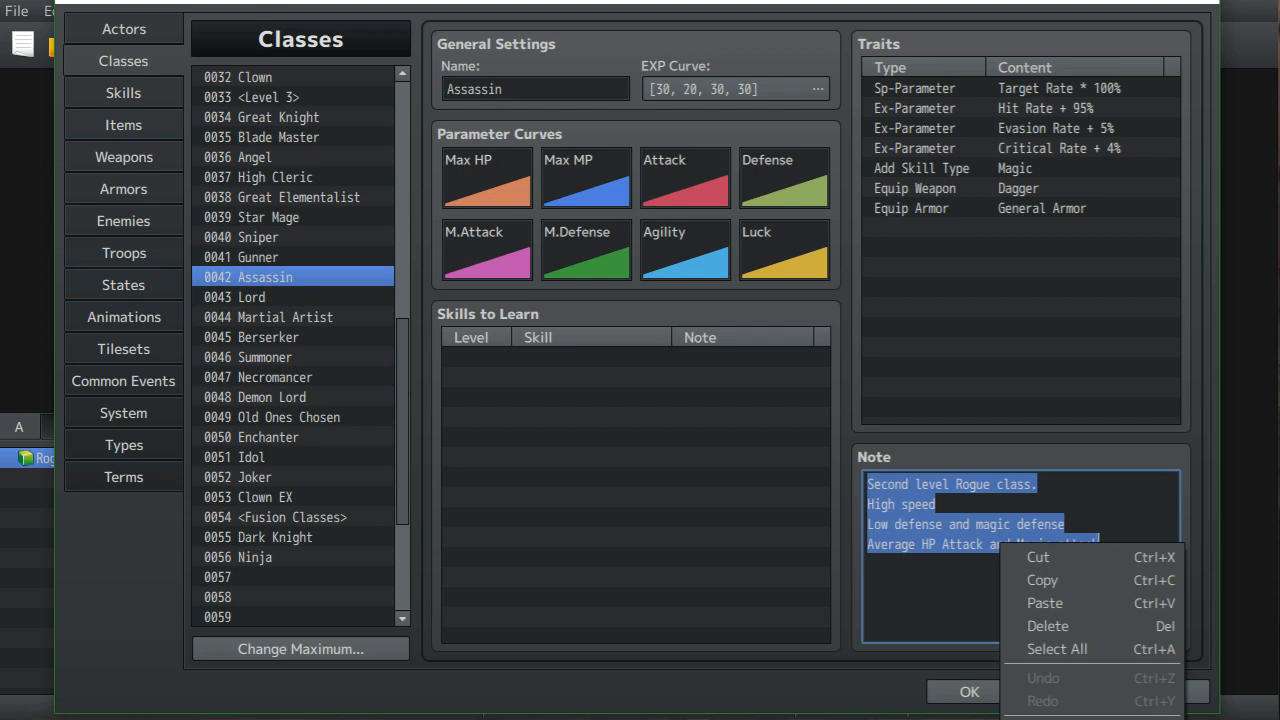
pyautogui.click(942, 504)
pyautogui.moveTo(867, 504)
pyautogui.mouseDown()
pyautogui.moveTo(1095, 545)
pyautogui.moveTo(867, 504)
pyautogui.mouseUp()
pyautogui.rightClick(886, 508)
pyautogui.click(927, 545)
# - Replace the "High Speed" line in the Ninja note with the copied Assassin stat lines
pyautogui.click(255, 557)
pyautogui.moveTo(937, 505); pyautogui.dragTo(867, 505)
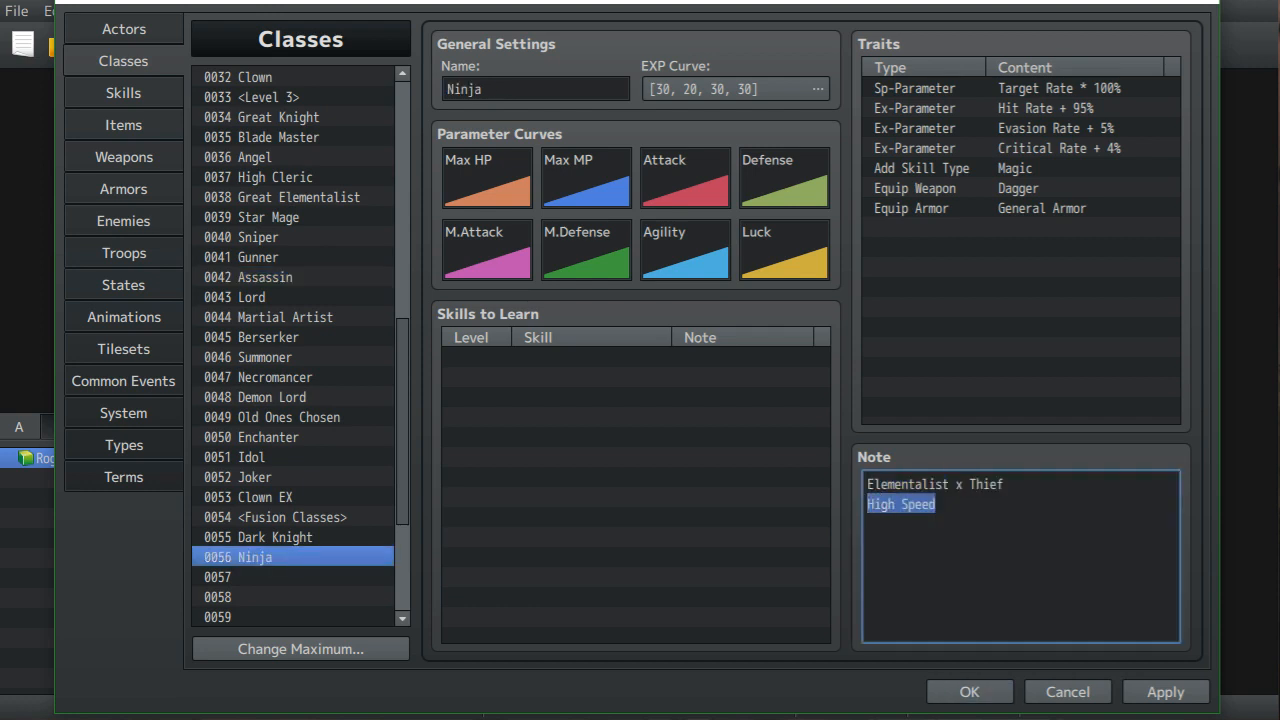
pyautogui.press('Delete')
pyautogui.rightClick(979, 595)
pyautogui.click(1024, 653)
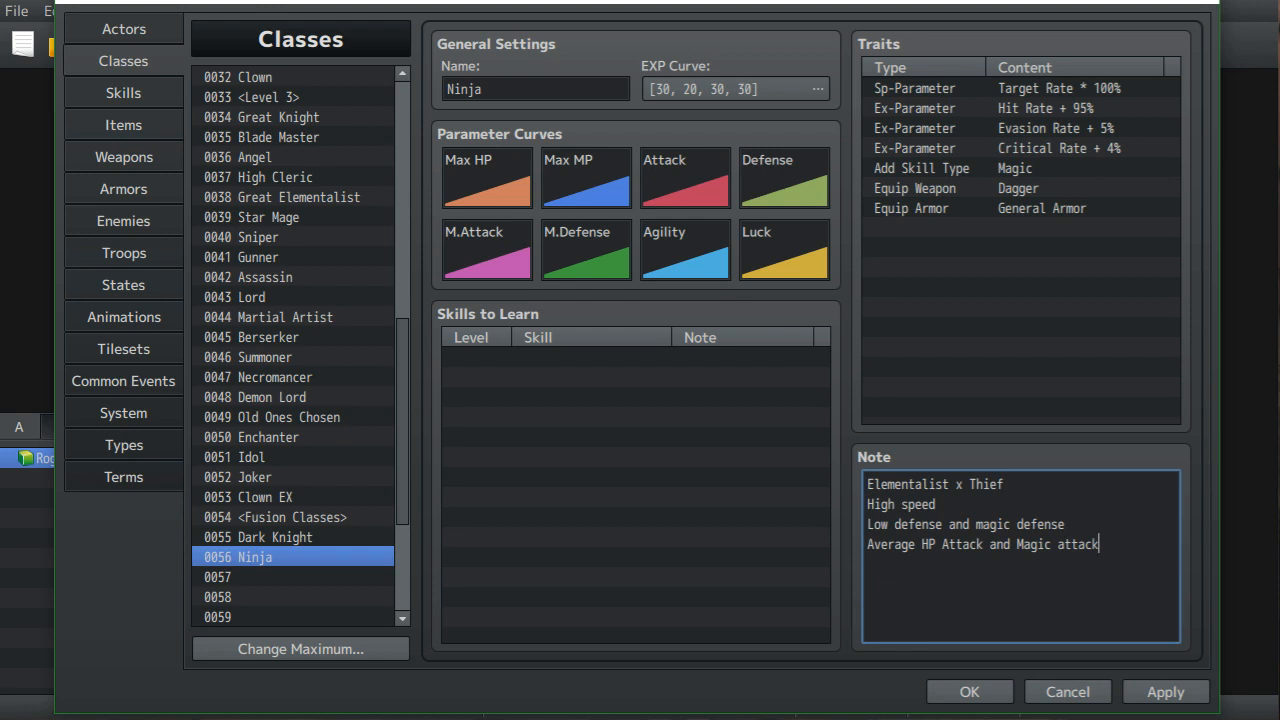
# - Move "Magic attack" from the Average line of the Ninja note to the end of the "High speed" line, after a comma
pyautogui.moveTo(1017, 544); pyautogui.dragTo(1098, 544)
pyautogui.rightClick(1092, 547)
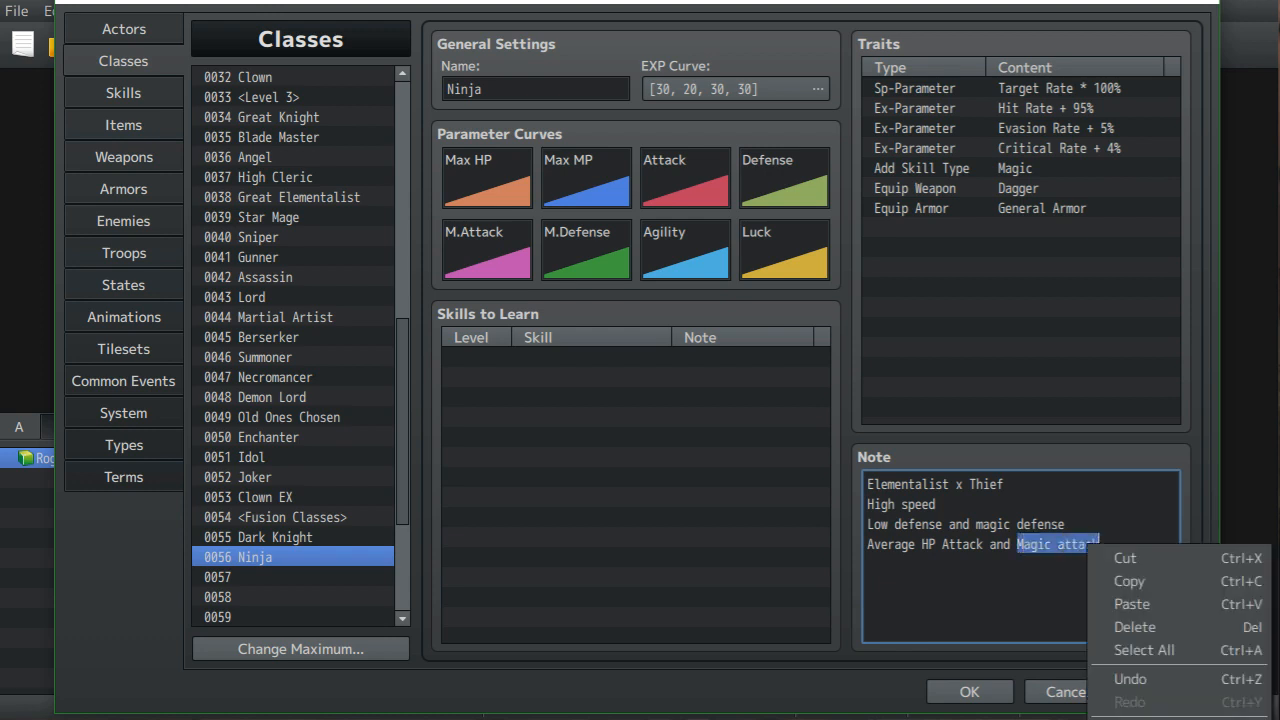
pyautogui.click(1125, 558)
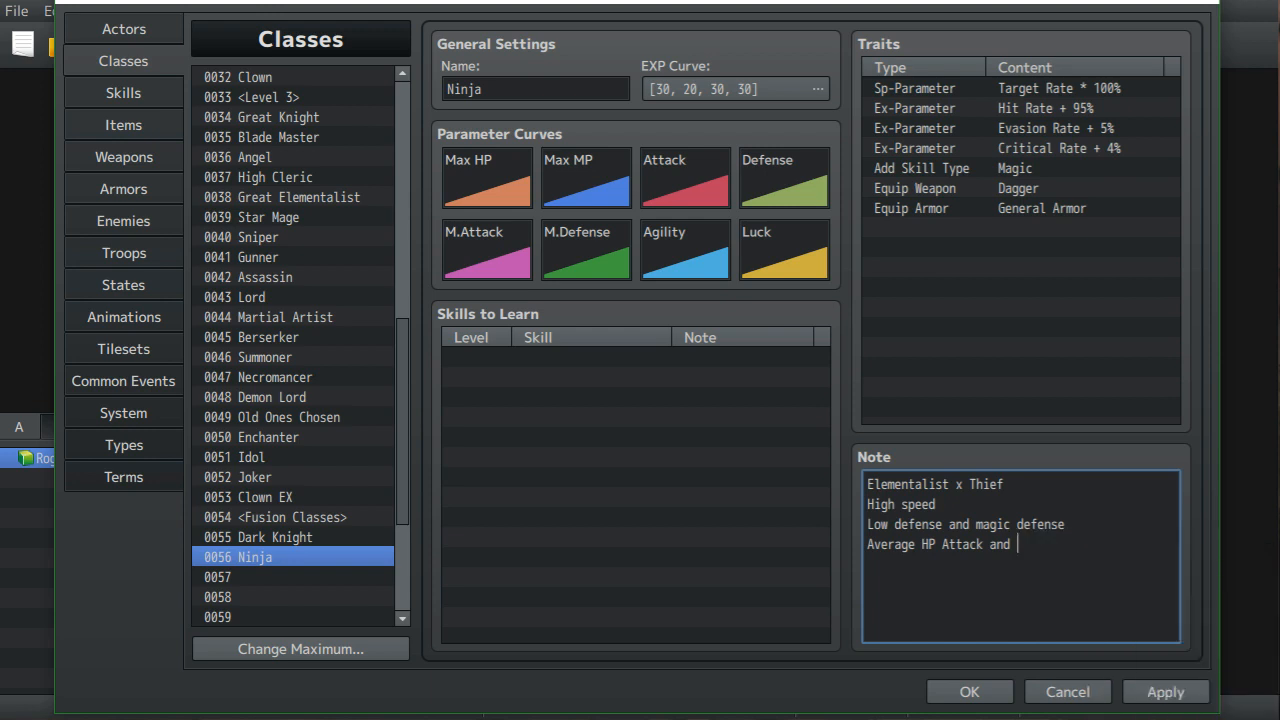
pyautogui.write(',')
pyautogui.rightClick(962, 500)
pyautogui.press('Escape')
pyautogui.hotkey('ctrl', 'v')
# - Move "magic defense" from the Low line of the Ninja note to the end of its Average line
pyautogui.moveTo(976, 524); pyautogui.dragTo(1066, 524)
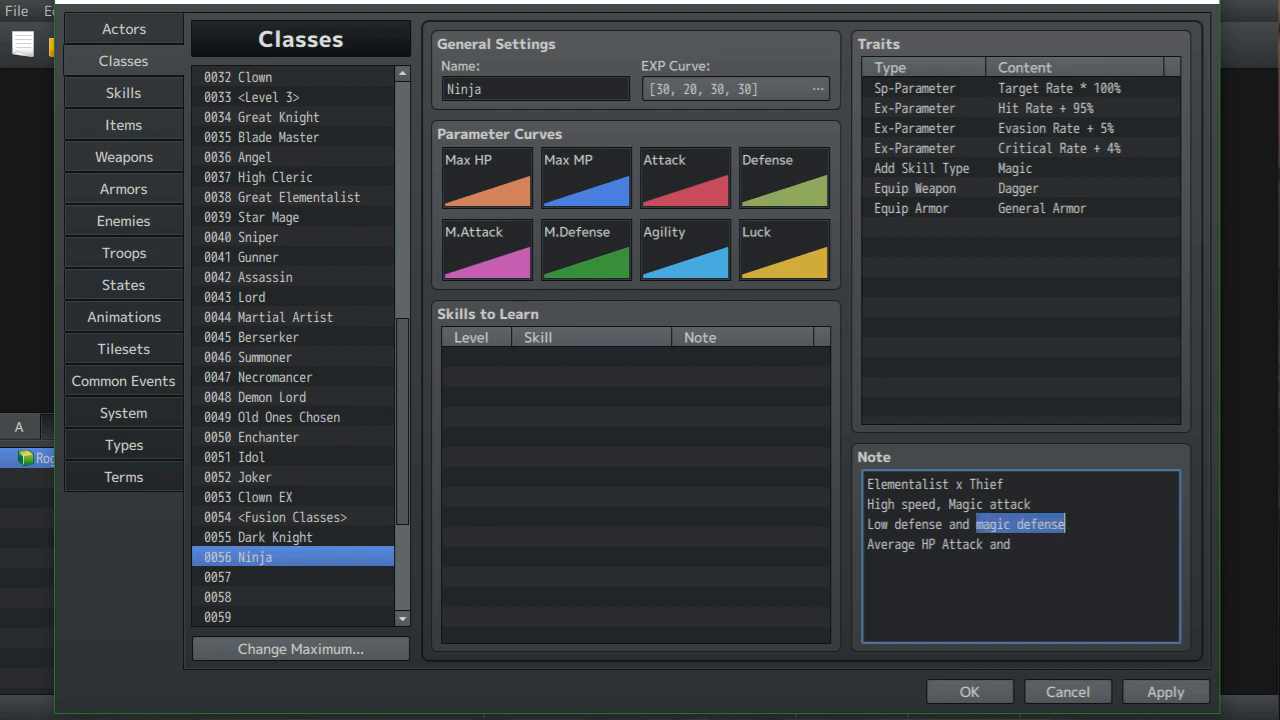
pyautogui.rightClick(1044, 520)
pyautogui.click(1085, 554)
pyautogui.press('BackSpace')
pyautogui.click(1025, 547)
pyautogui.rightClick(1026, 548)
pyautogui.click(1076, 610)
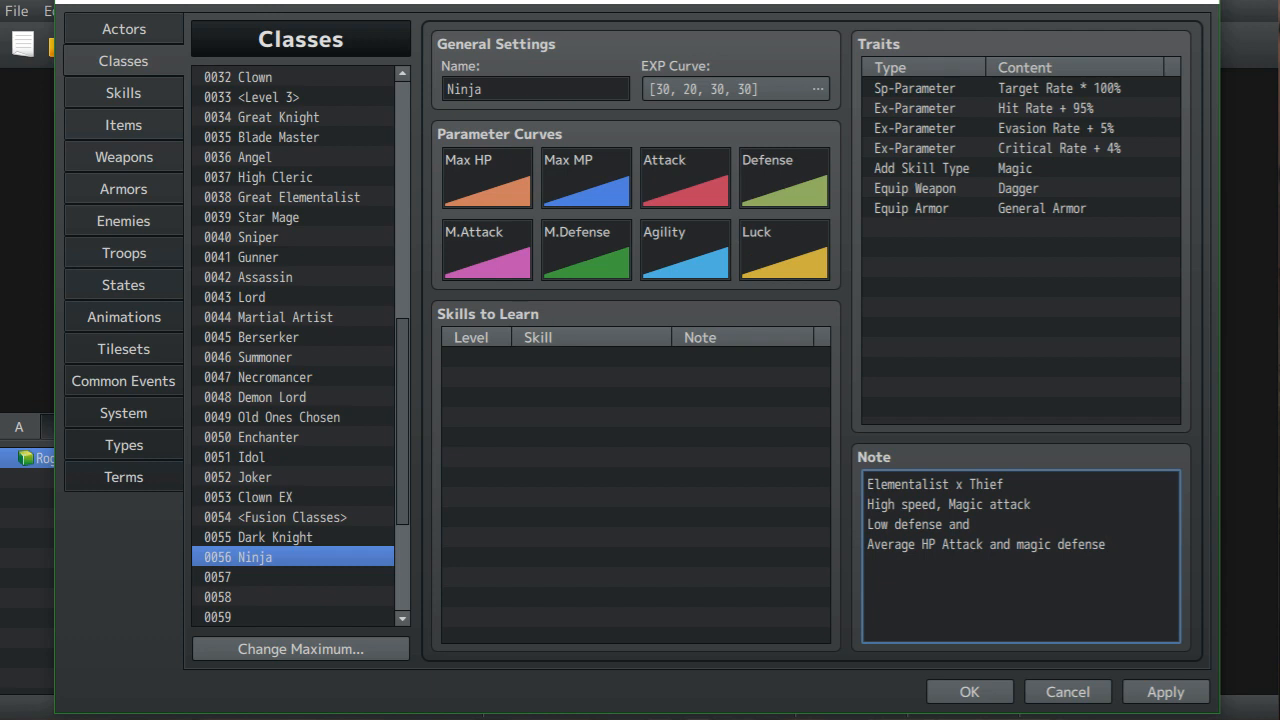
# - Remove the leftover "and" from the Ninja note's third line so that it reads "Low defense"
pyautogui.click(971, 524)
pyautogui.press('BackSpace')
pyautogui.press('BackSpace')
pyautogui.press('BackSpace')
pyautogui.scroll(-4, 293, 347)
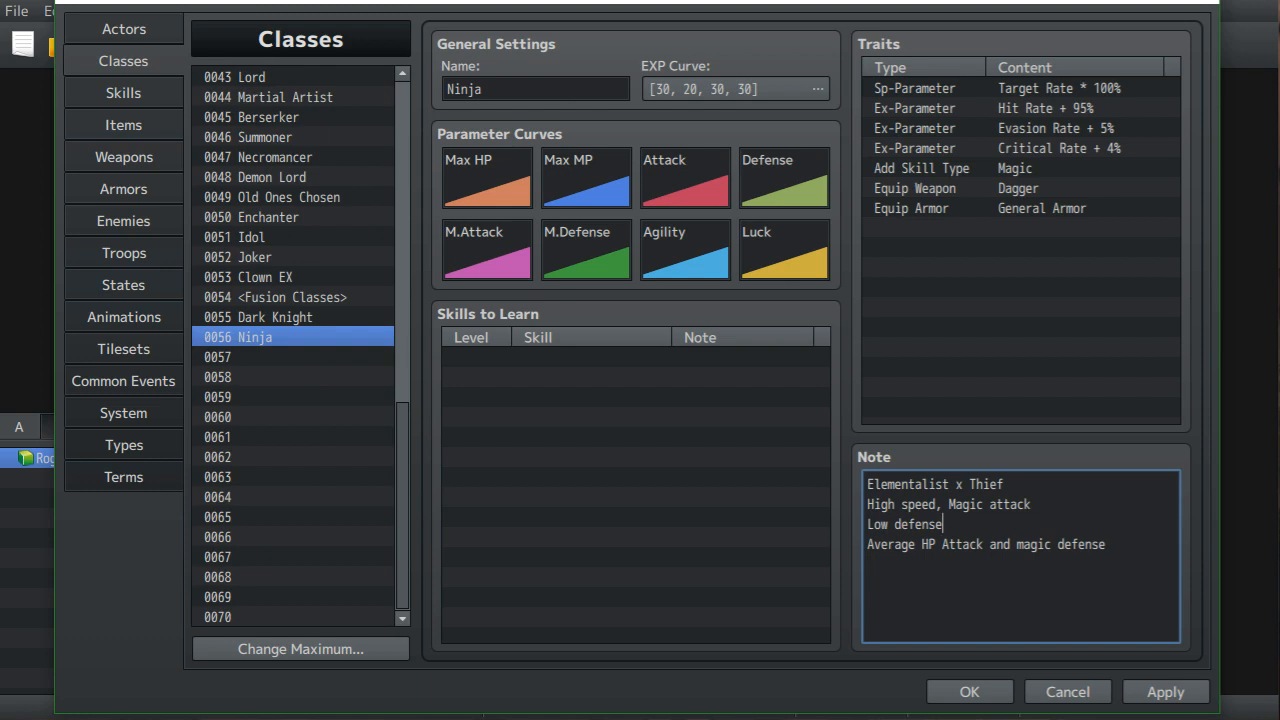
# - Review the class list from level 1 through the fusion classes, including the Dark Knight entry, for further classes to combine
pyautogui.scroll(3, 293, 347)
pyautogui.scroll(10, 293, 347)
pyautogui.scroll(2, 293, 347)
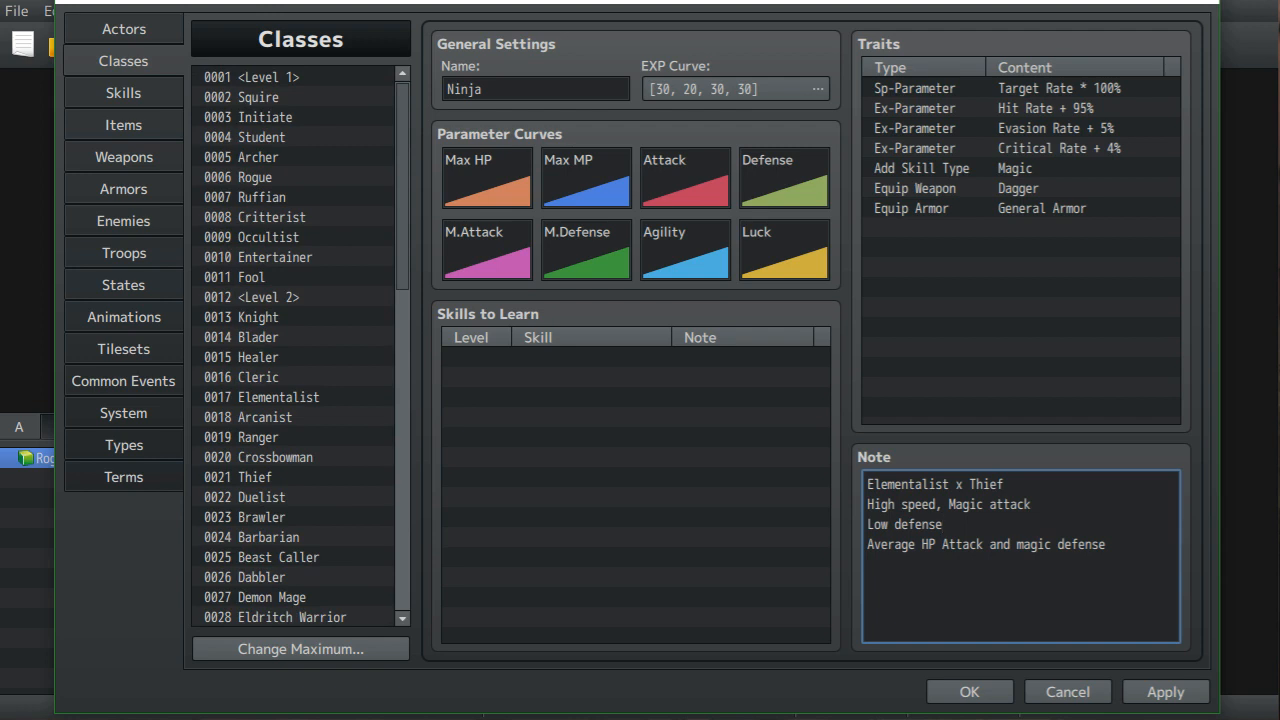
pyautogui.scroll(-4, 293, 347)
pyautogui.scroll(3, 293, 347)
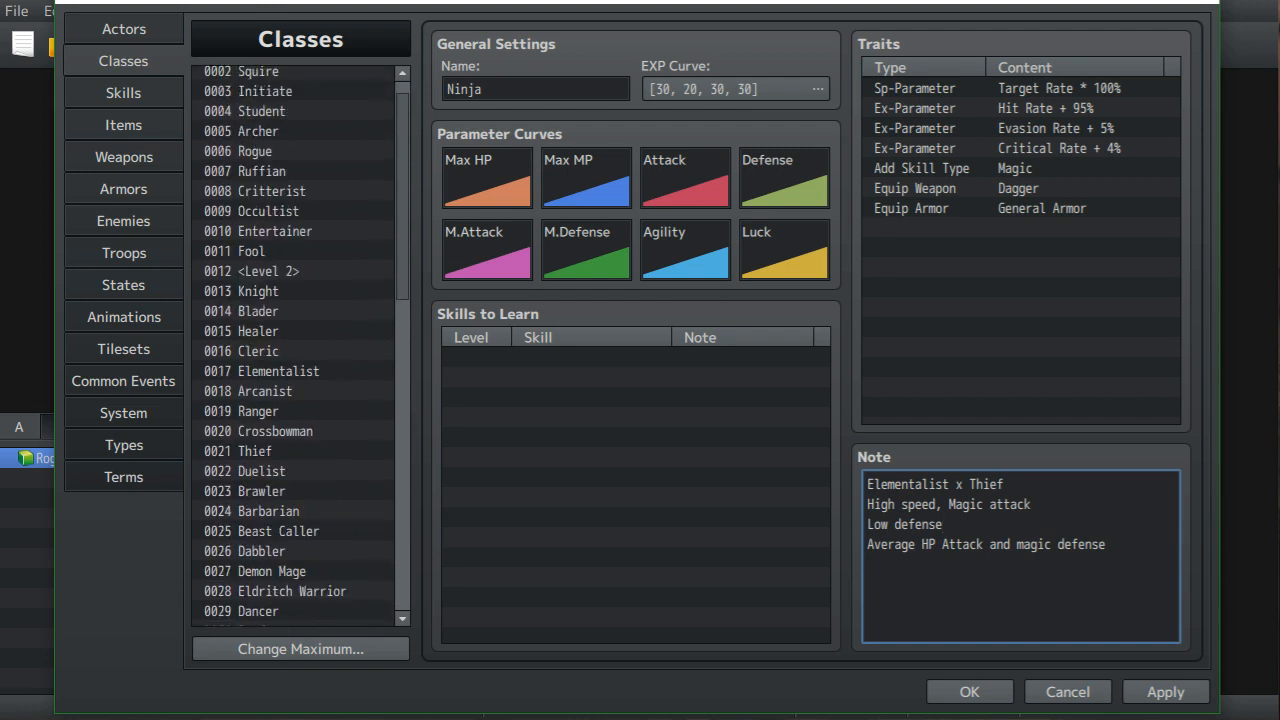
pyautogui.scroll(-1, 293, 347)
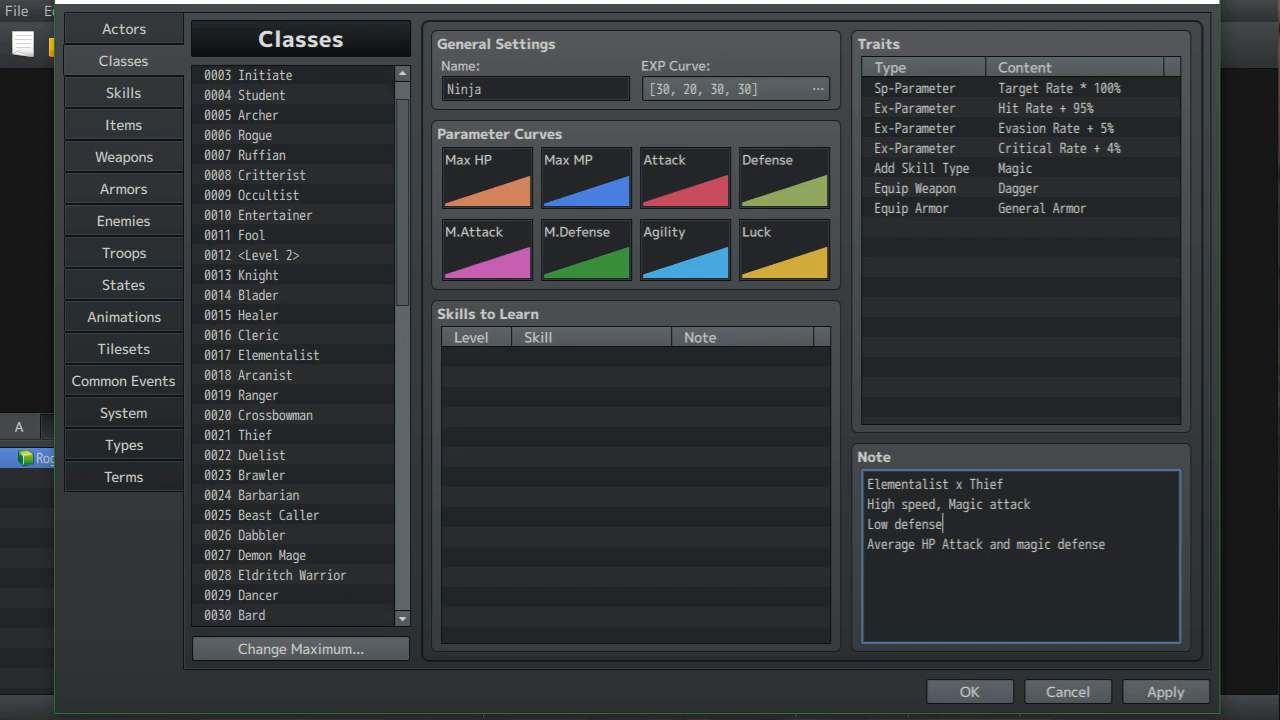
pyautogui.moveTo(403, 200); pyautogui.dragTo(403, 498)
pyautogui.click(293, 330)
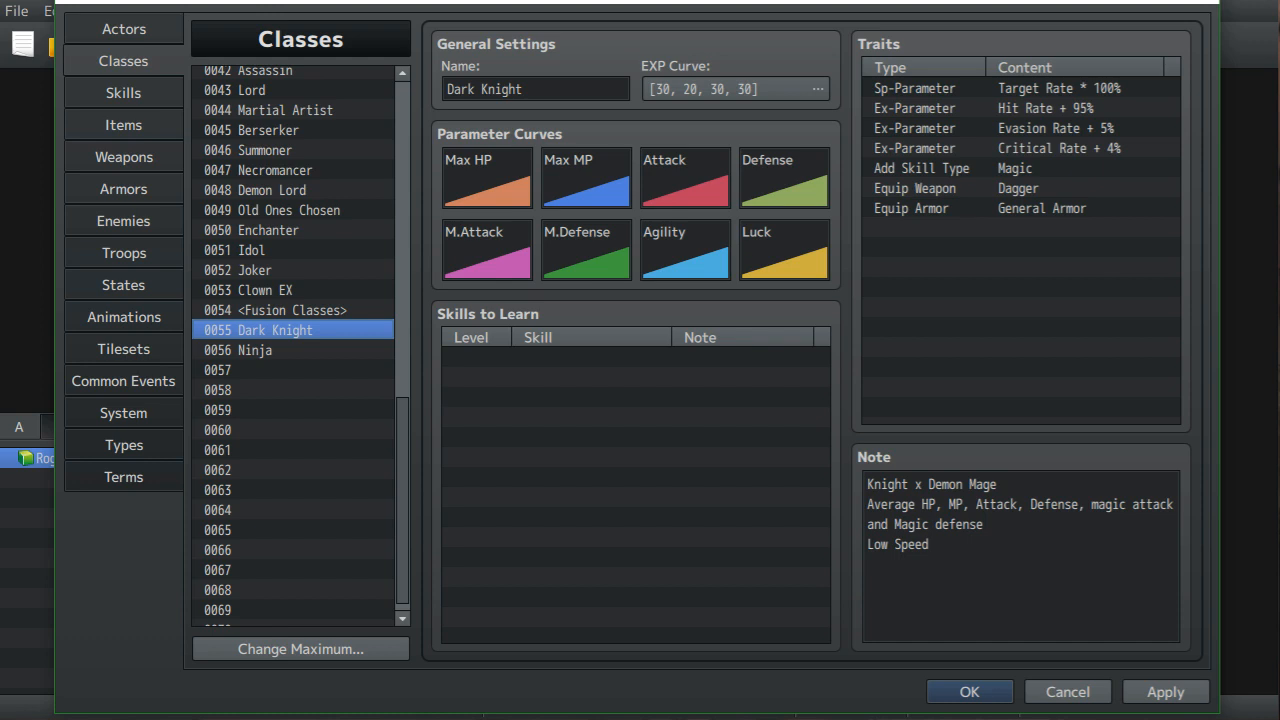
pyautogui.scroll(13, 300, 345)
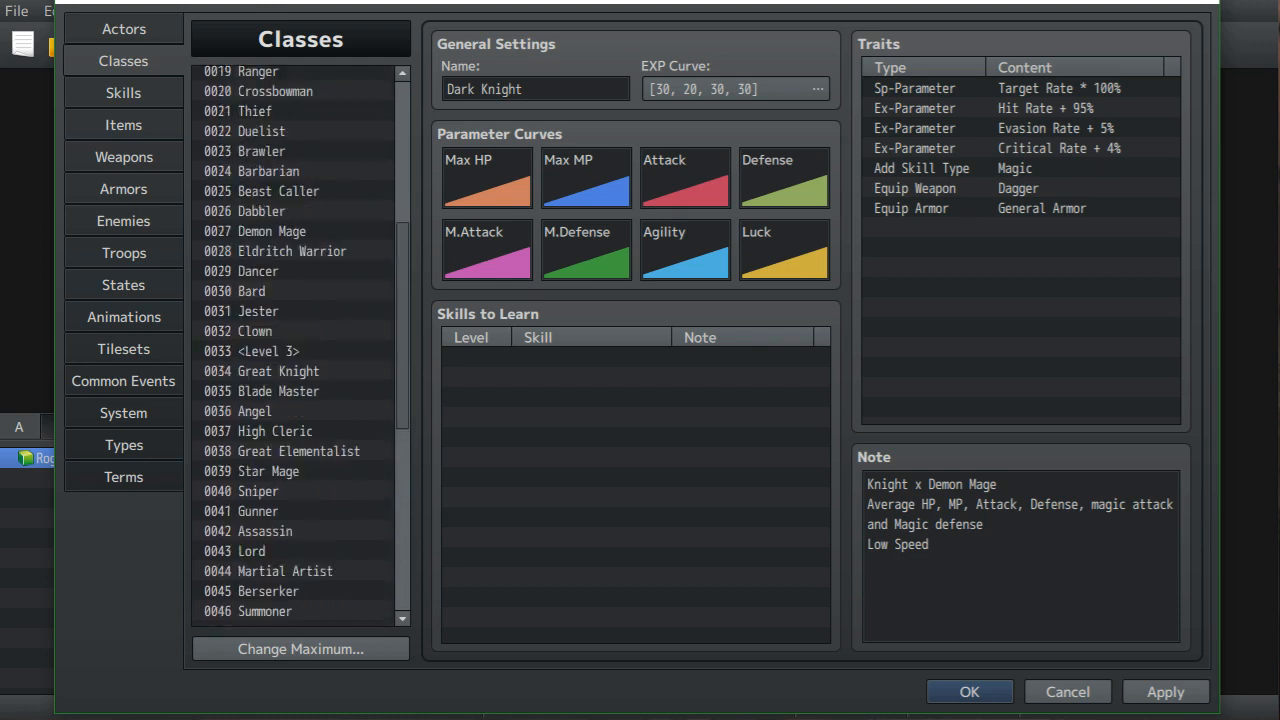
pyautogui.scroll(1, 300, 345)
pyautogui.scroll(-14, 300, 345)
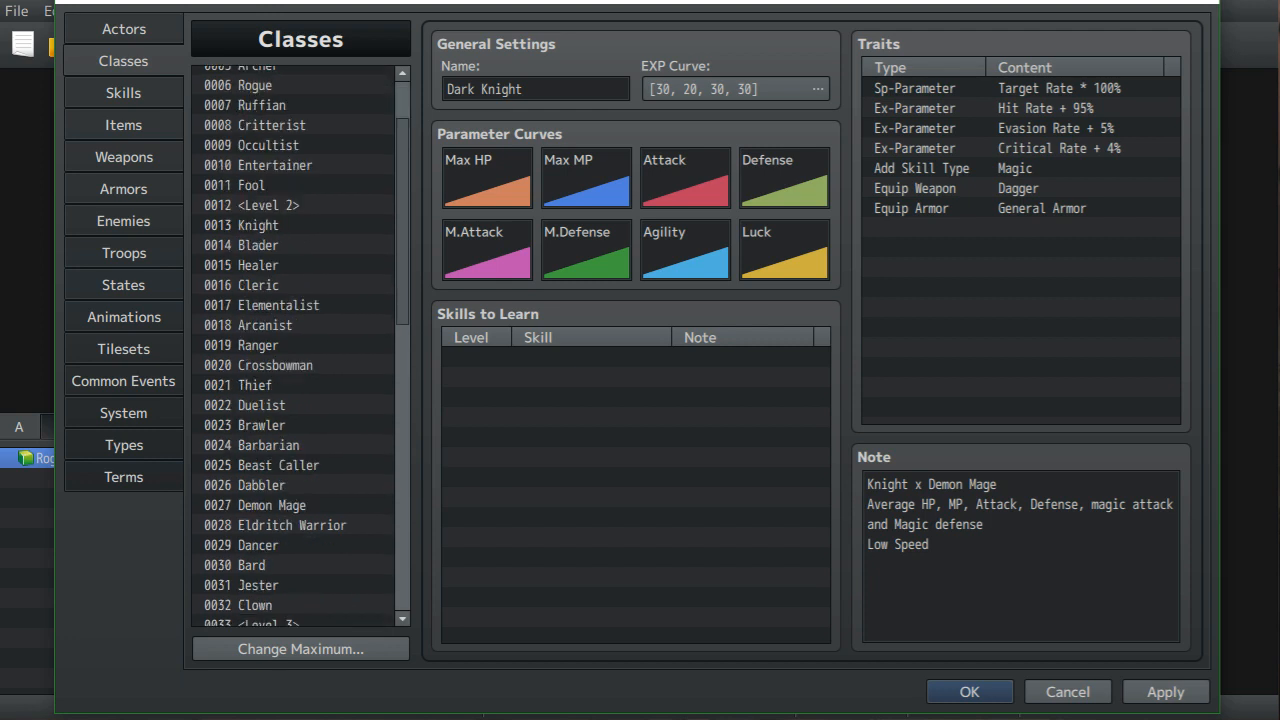
pyautogui.scroll(6, 300, 345)
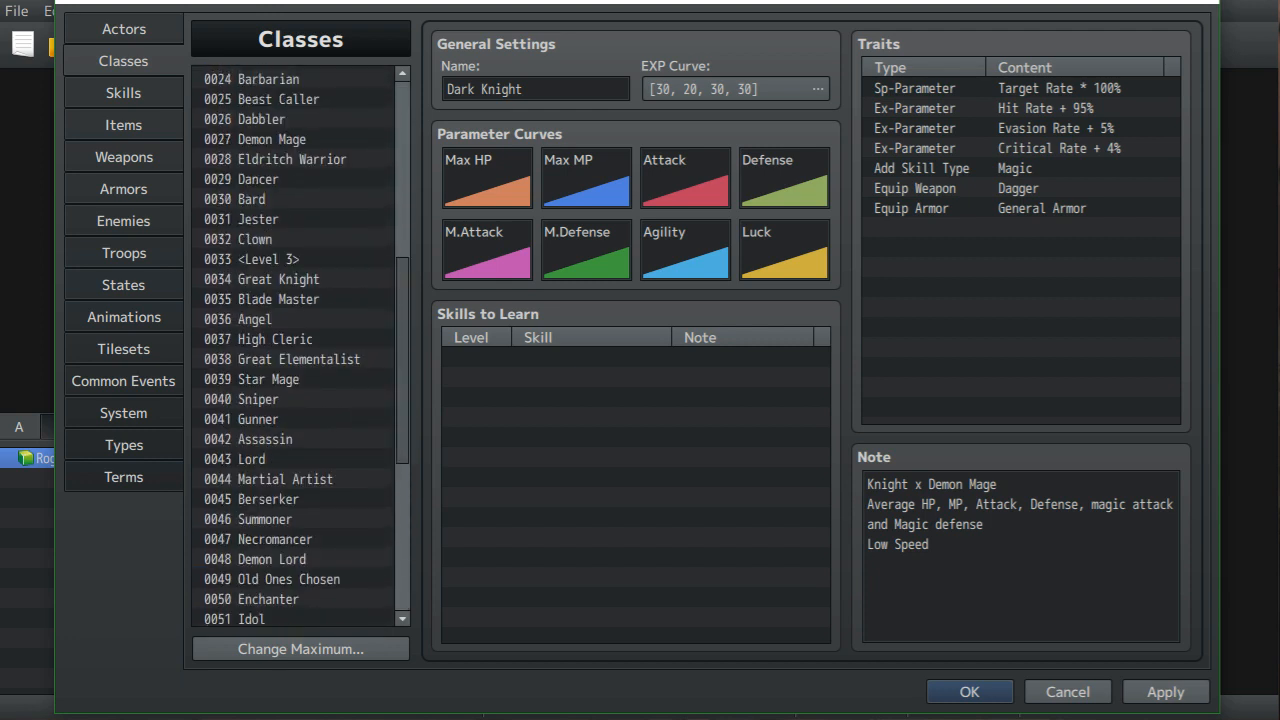
pyautogui.scroll(4, 300, 345)
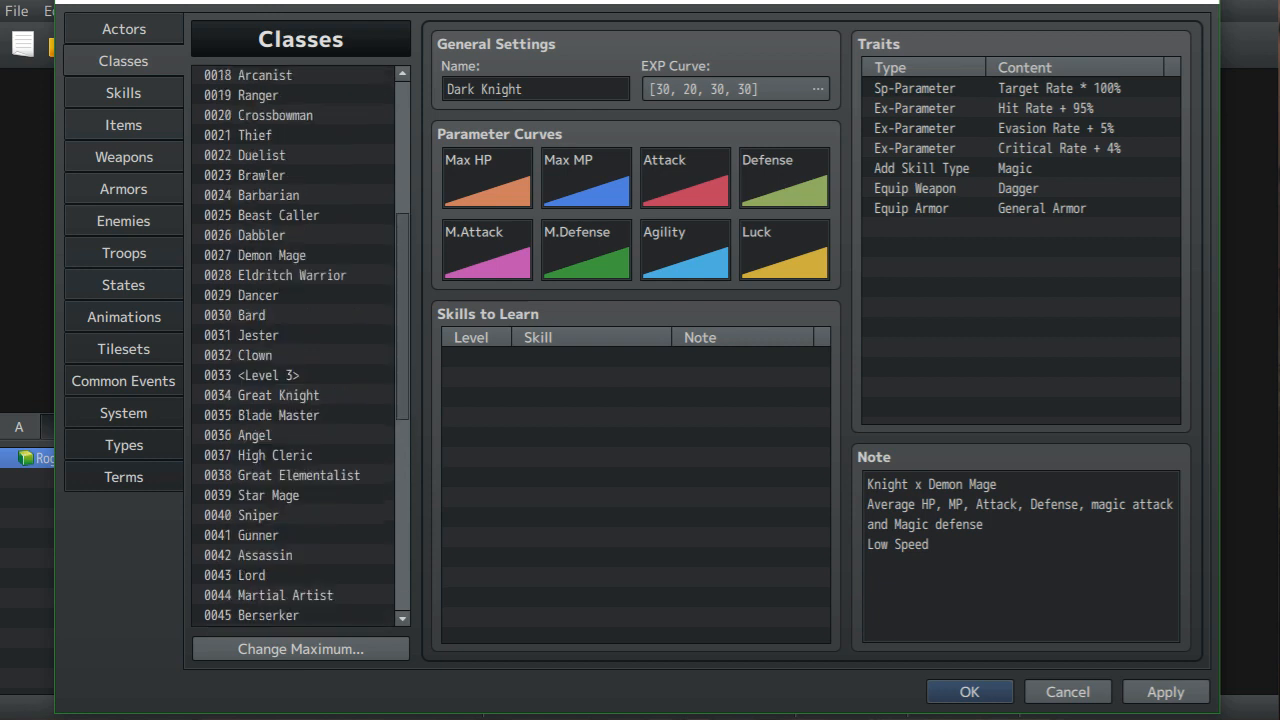
pyautogui.scroll(2, 300, 345)
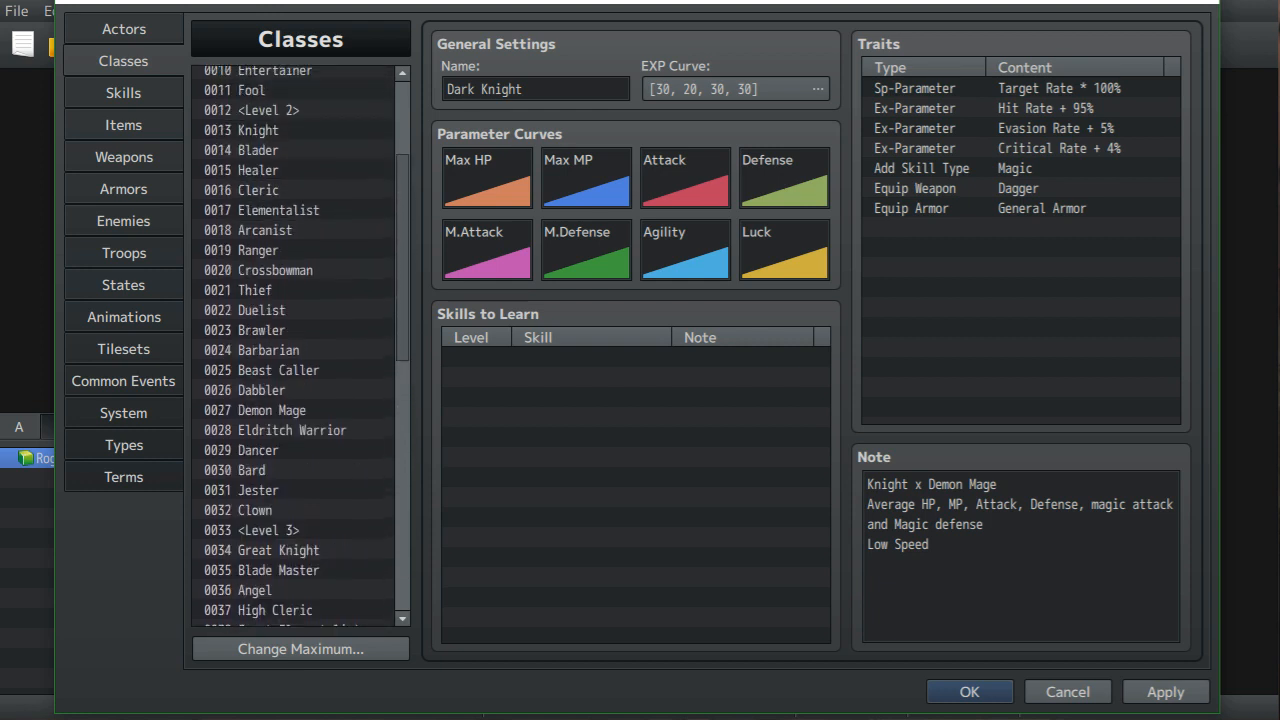
pyautogui.scroll(-1, 300, 345)
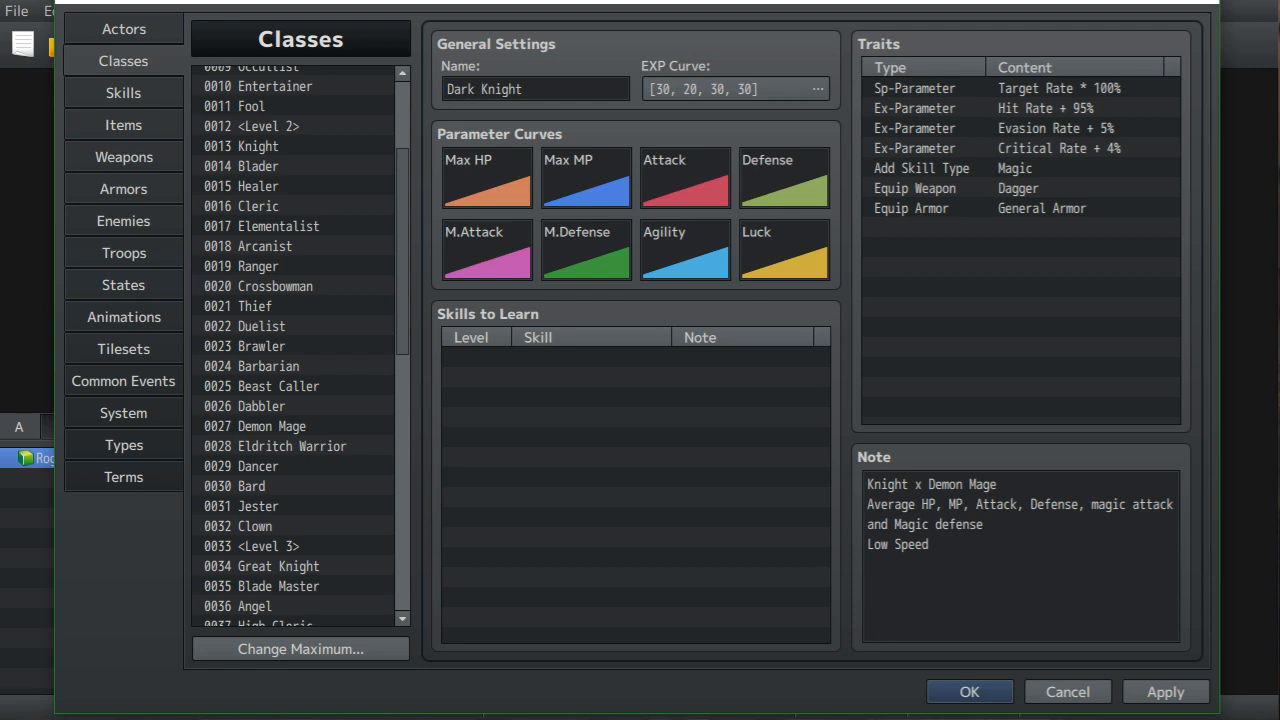
pyautogui.scroll(-11, 300, 345)
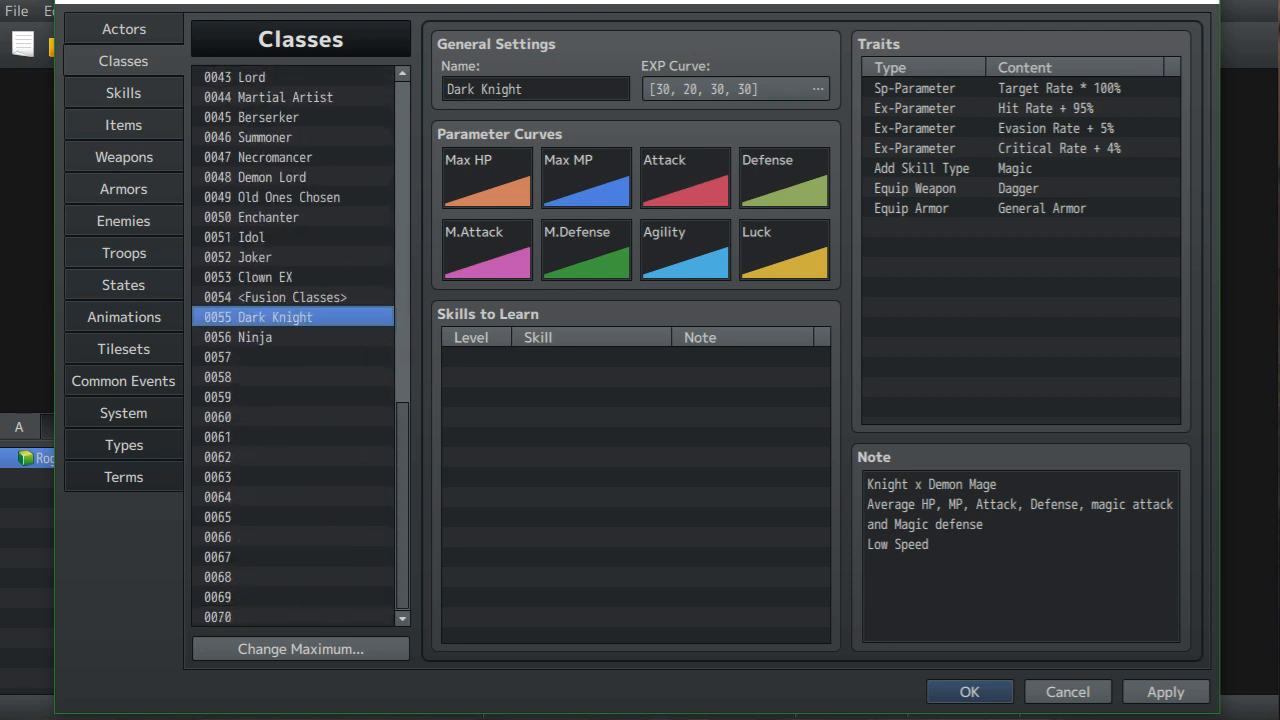
# - Name the empty class 0057 "Bleldritch Warrior"
pyautogui.click(292, 357)
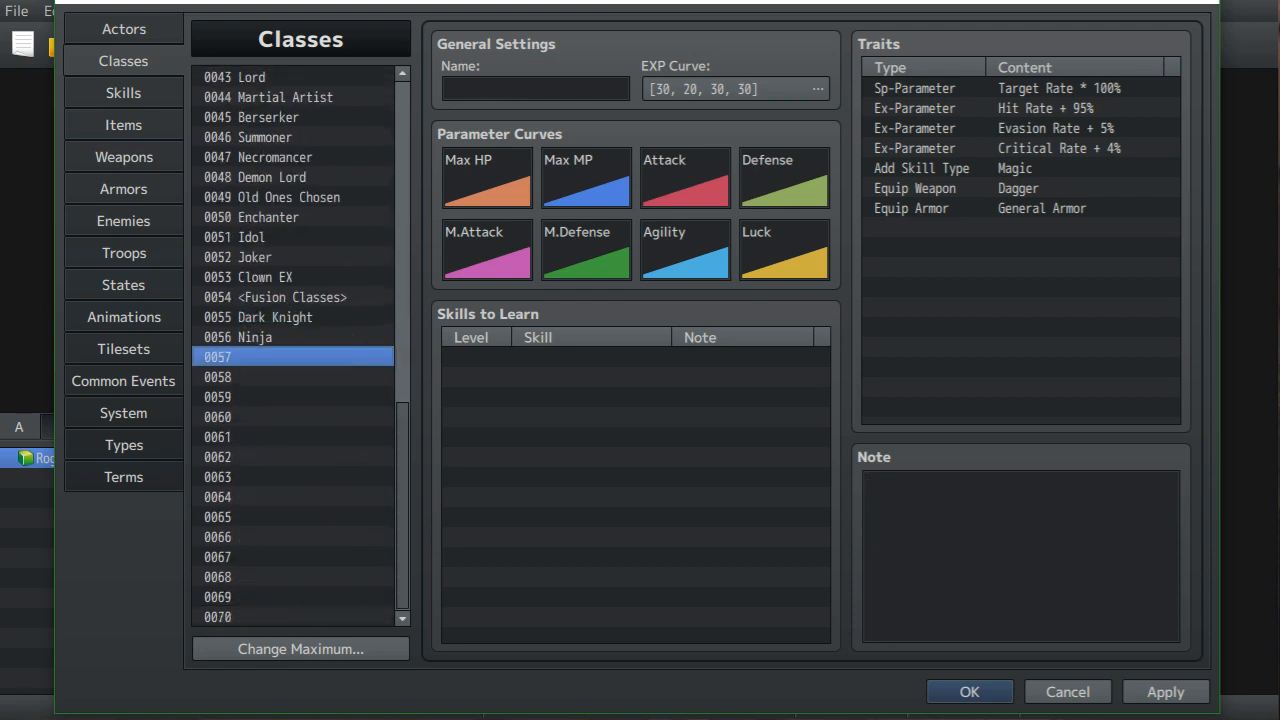
pyautogui.scroll(2, 293, 345)
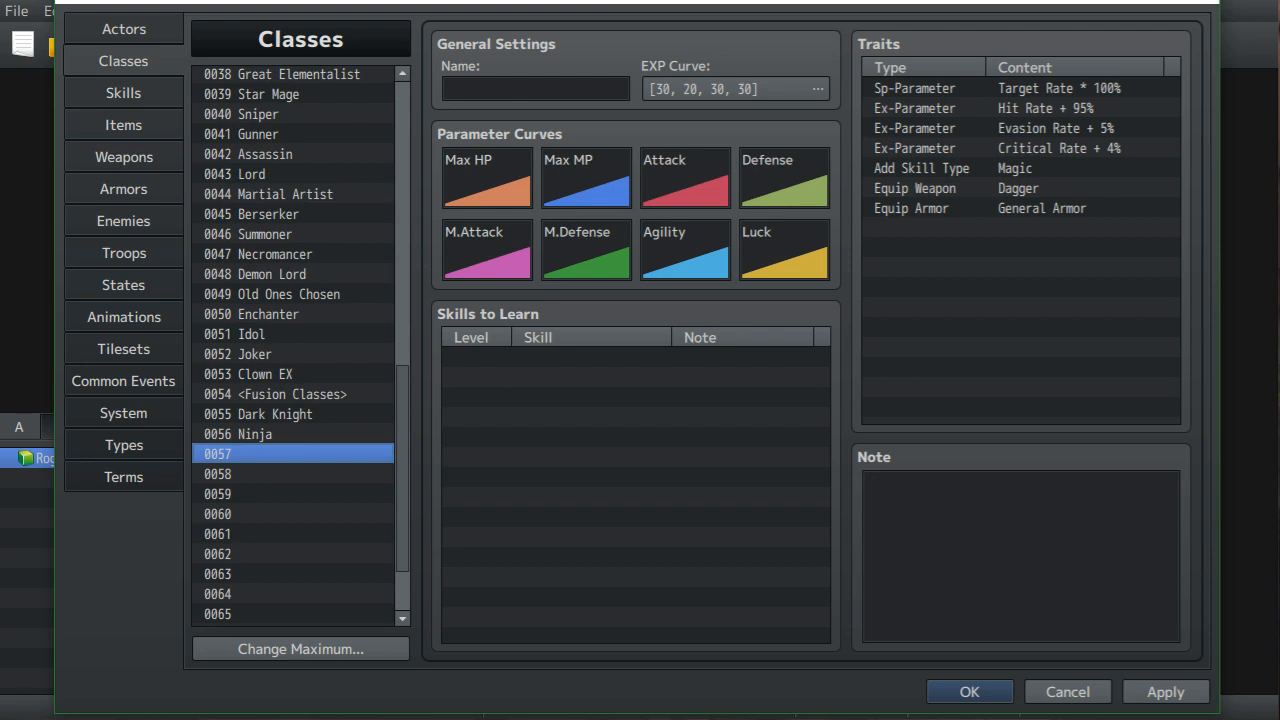
pyautogui.scroll(2, 293, 345)
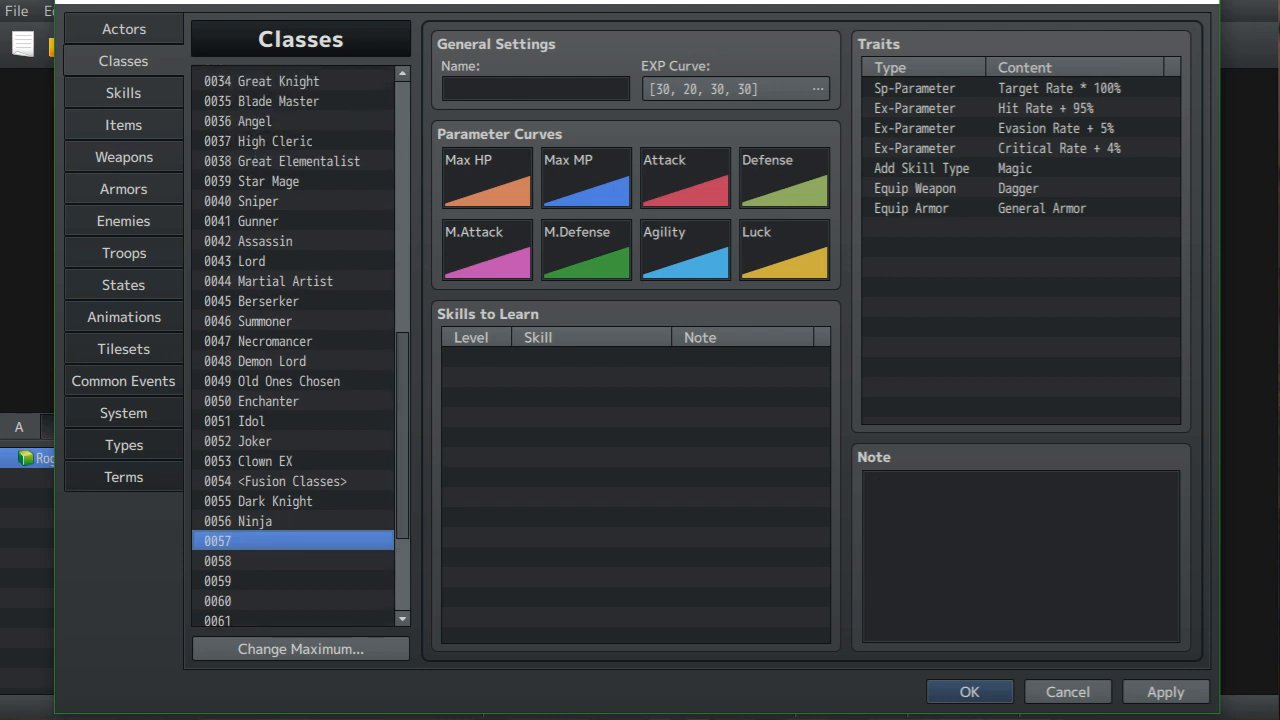
pyautogui.scroll(3, 293, 345)
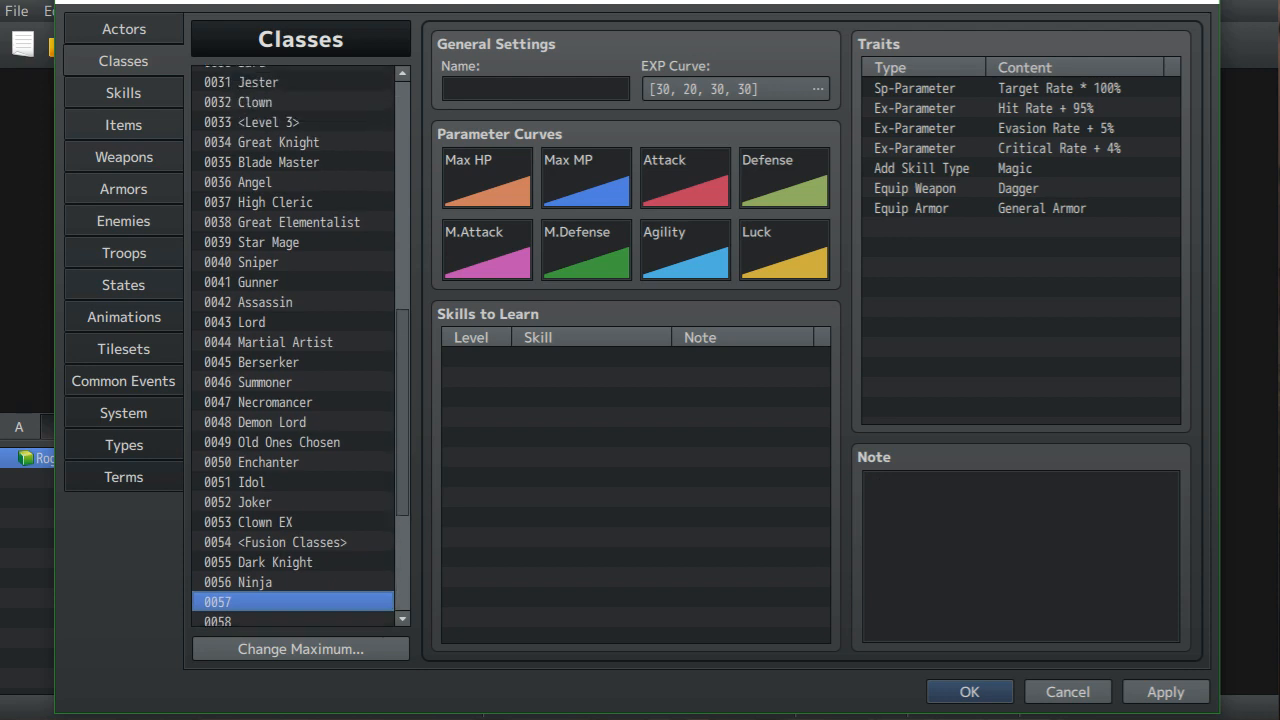
pyautogui.scroll(1, 293, 345)
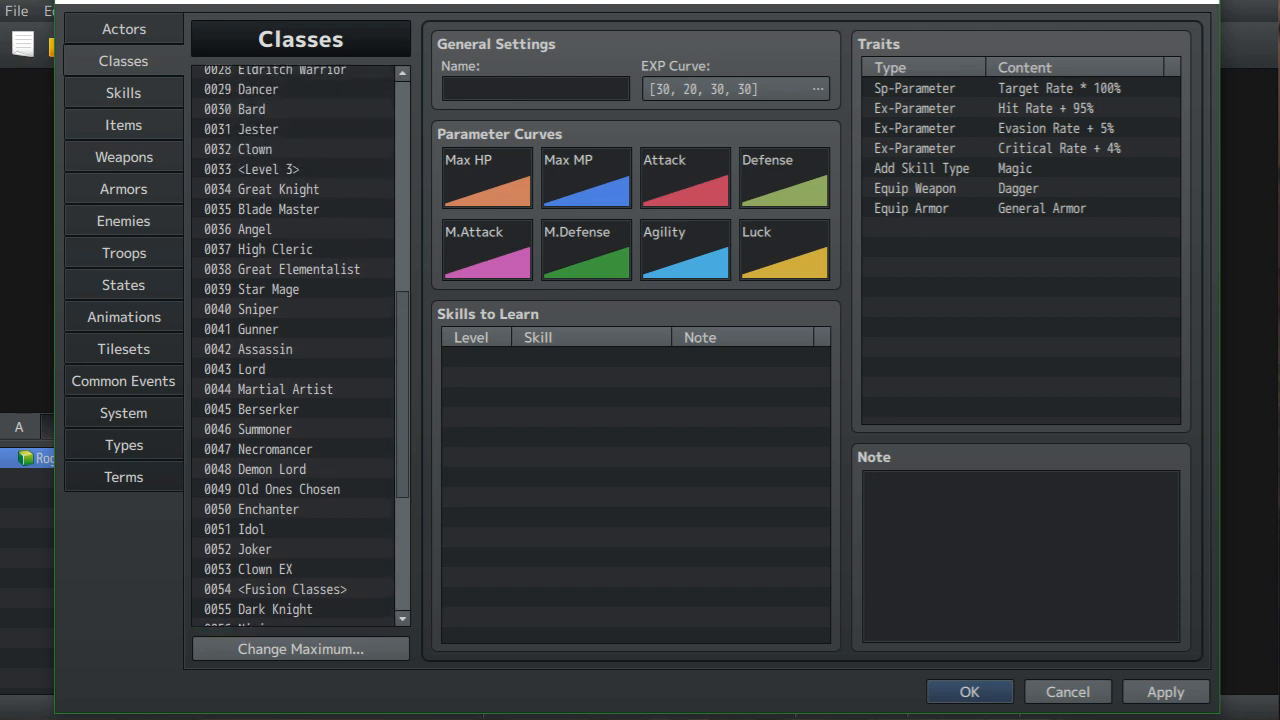
pyautogui.scroll(5, 293, 345)
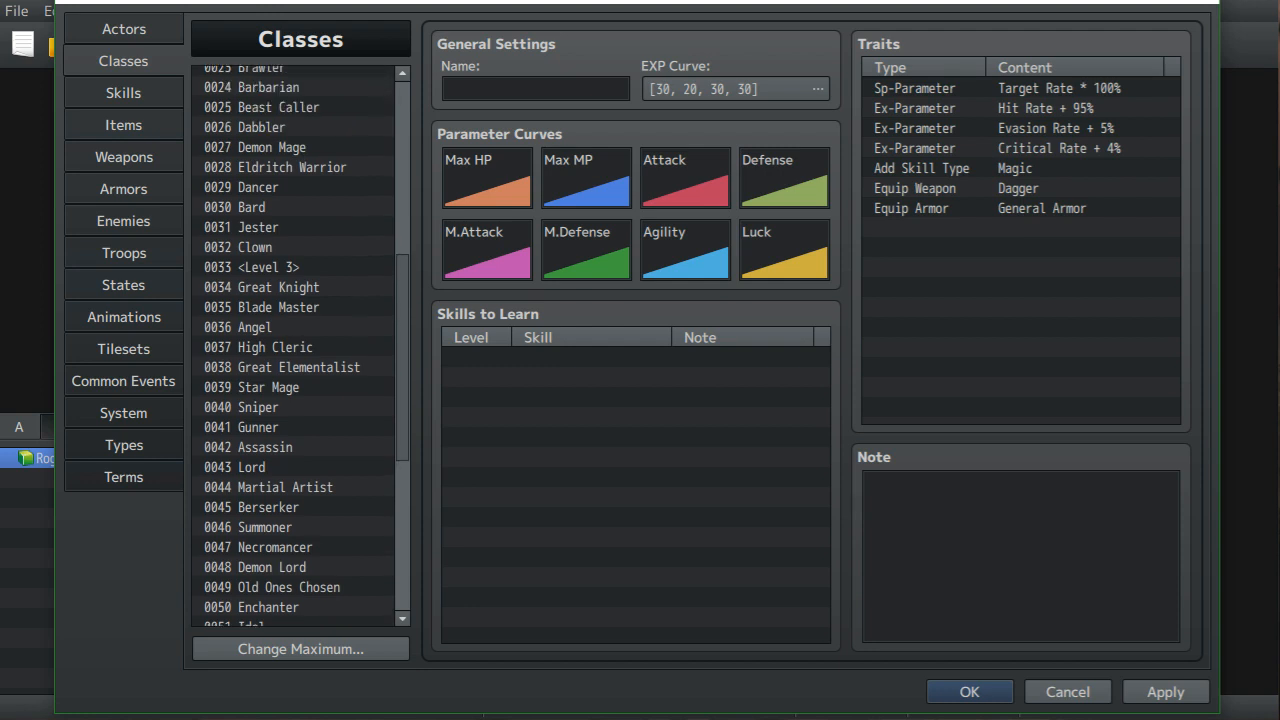
pyautogui.scroll(8, 300, 345)
pyautogui.scroll(3, 300, 345)
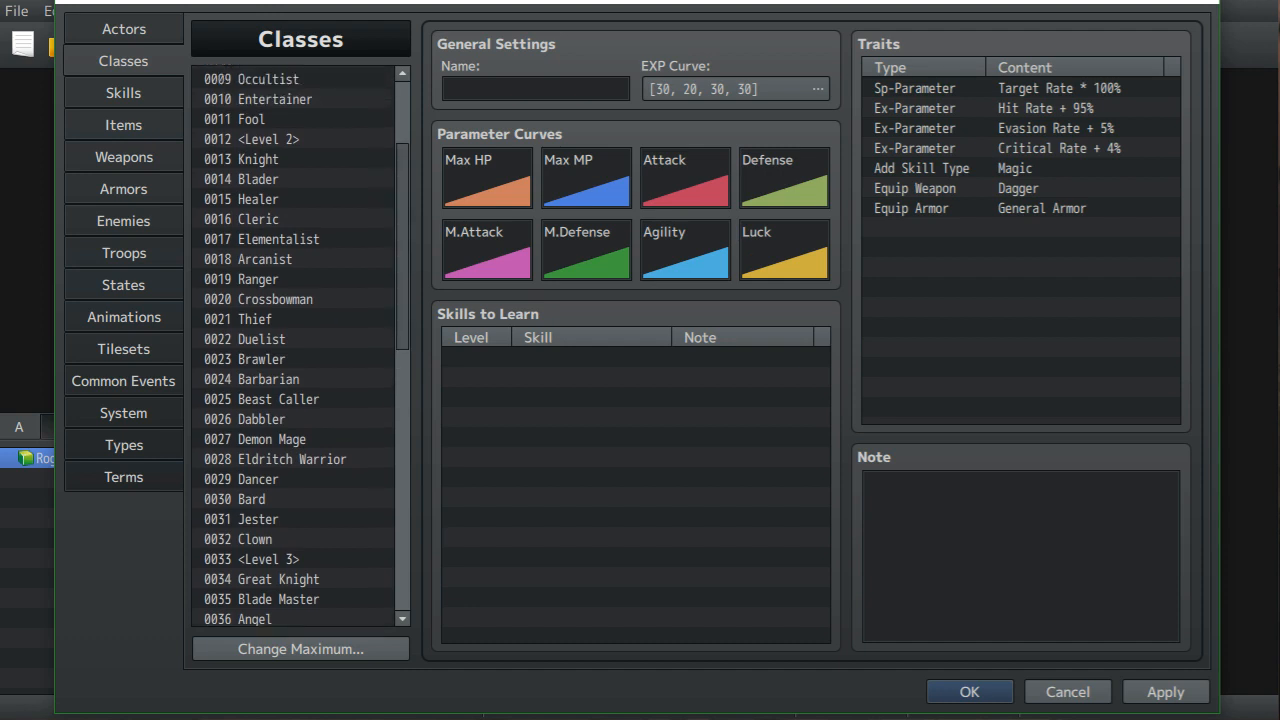
pyautogui.scroll(-11, 293, 345)
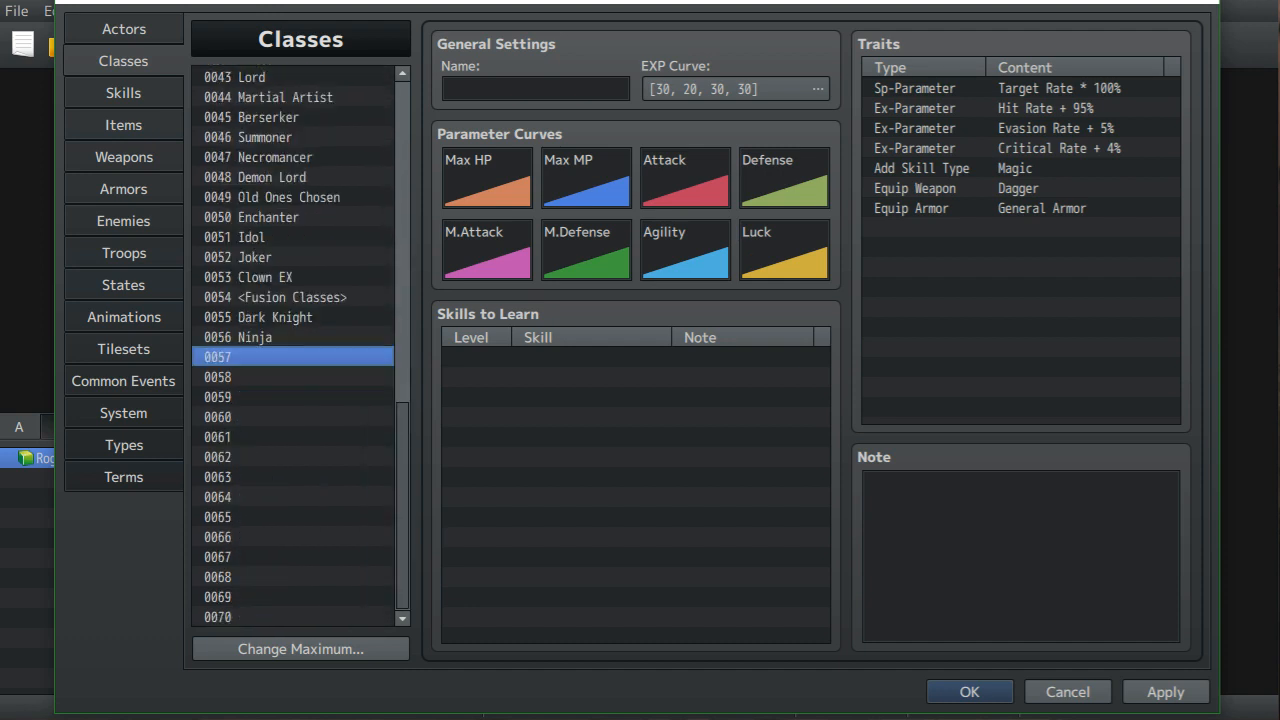
pyautogui.click(535, 89)
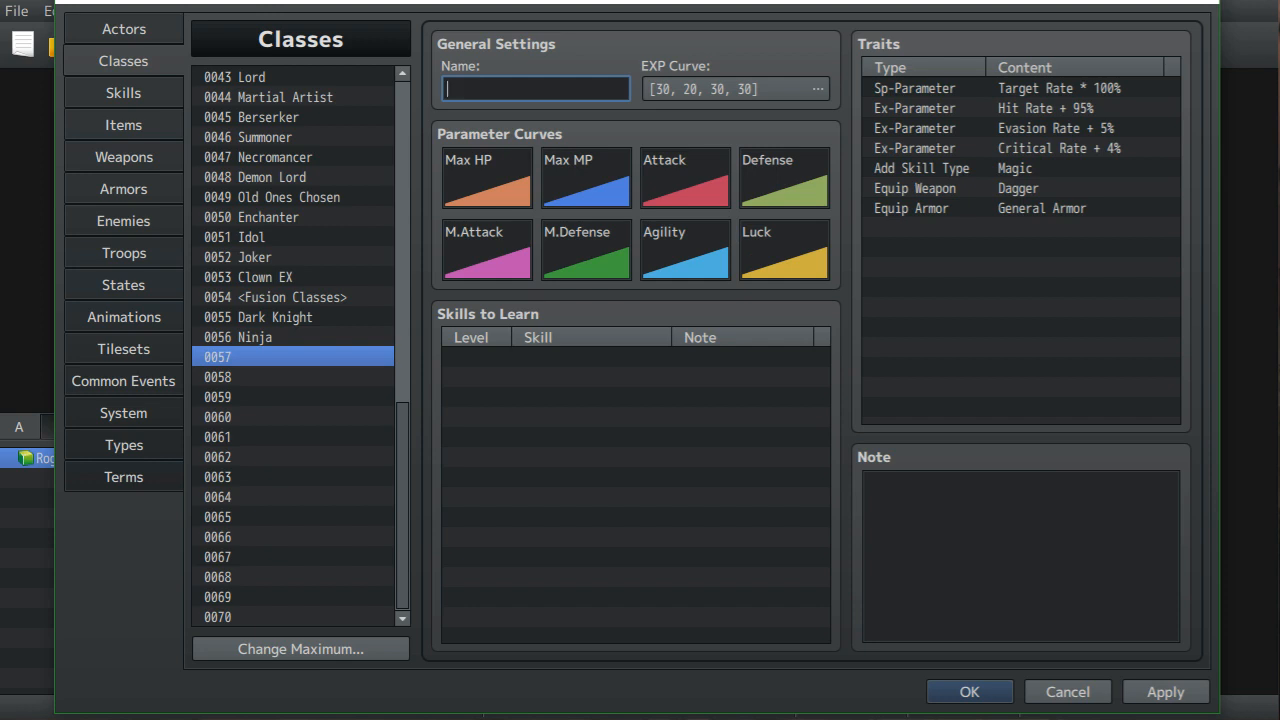
pyautogui.write('Bledritch')
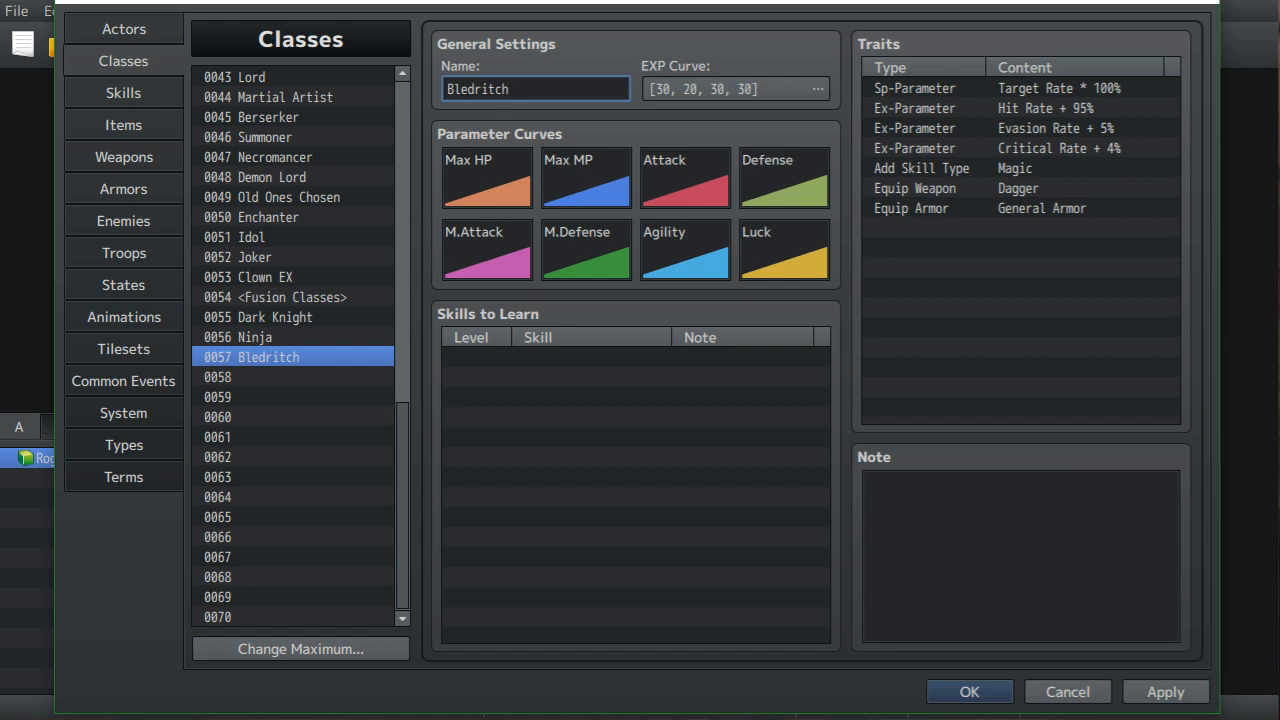
pyautogui.write(' W')
pyautogui.write('Arrio')
pyautogui.press('BackSpace')
pyautogui.press('BackSpace')
pyautogui.press('BackSpace')
pyautogui.press('BackSpace')
pyautogui.press('BackSpace')
pyautogui.write('arrior')
pyautogui.click(468, 89)
pyautogui.write('l')
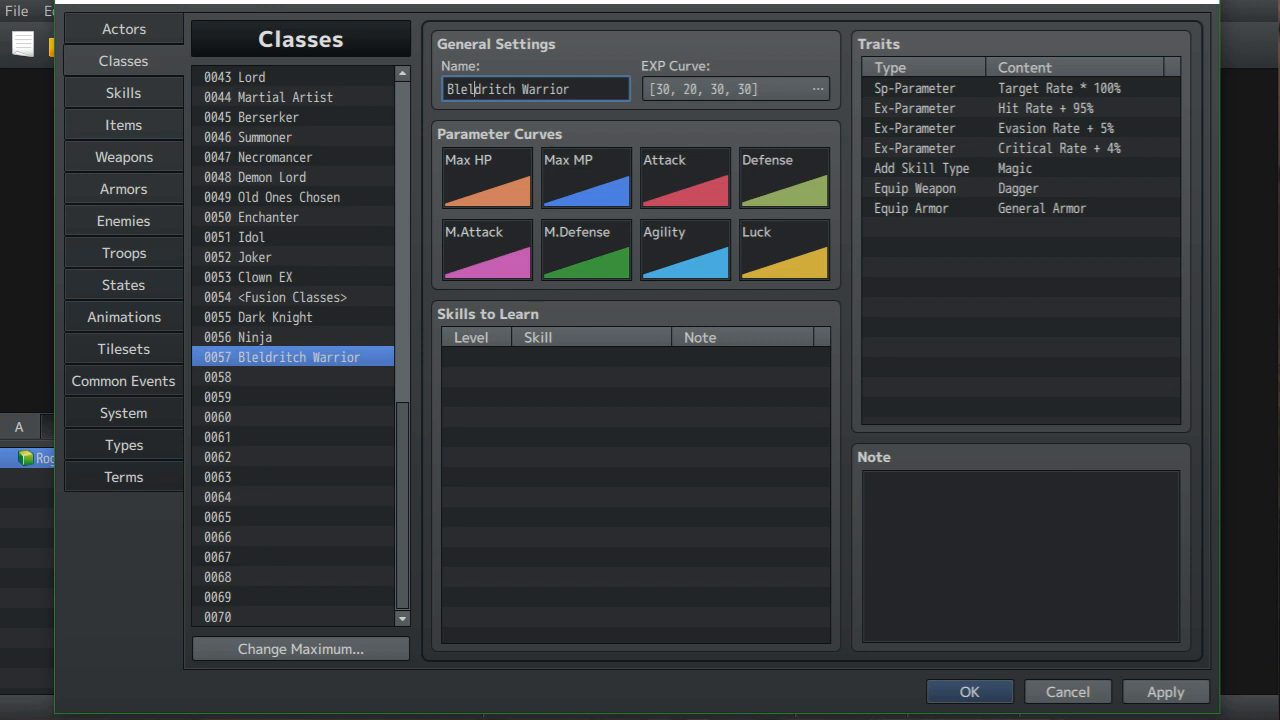
# - Enter "Blader x Eldritch Warrior" as the first line of the Bleldritch Warrior note
pyautogui.scroll(5, 293, 345)
pyautogui.scroll(-5, 293, 345)
pyautogui.click(1020, 556)
pyautogui.write('Blader')
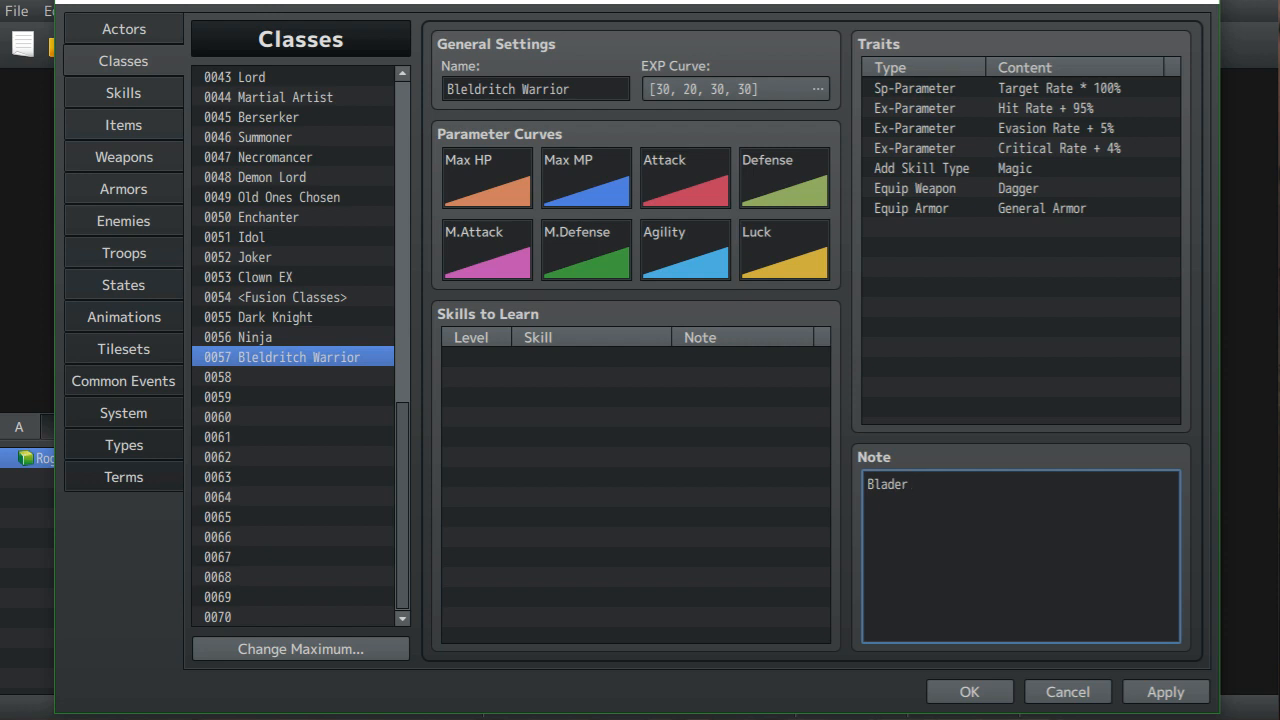
pyautogui.write(' x Eldritch Wa')
pyautogui.write('or')
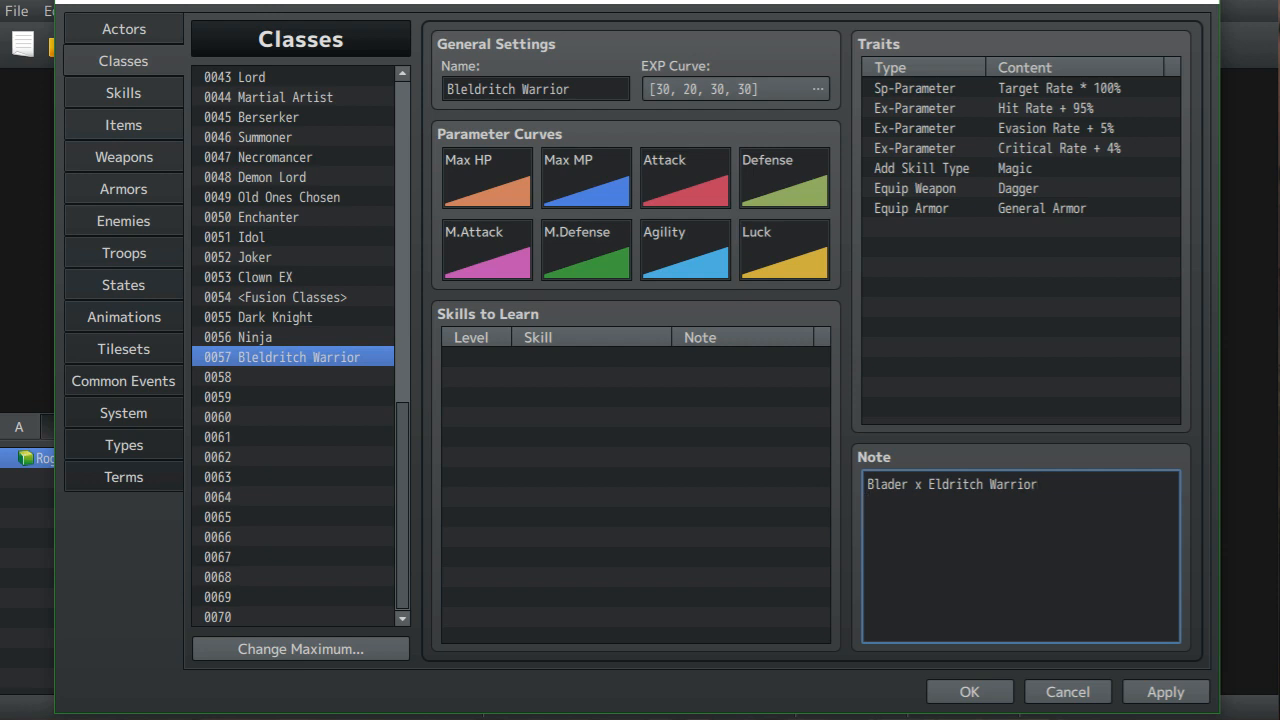
# - Copy the entire note text of the level 2 Blader class
pyautogui.scroll(11, 300, 347)
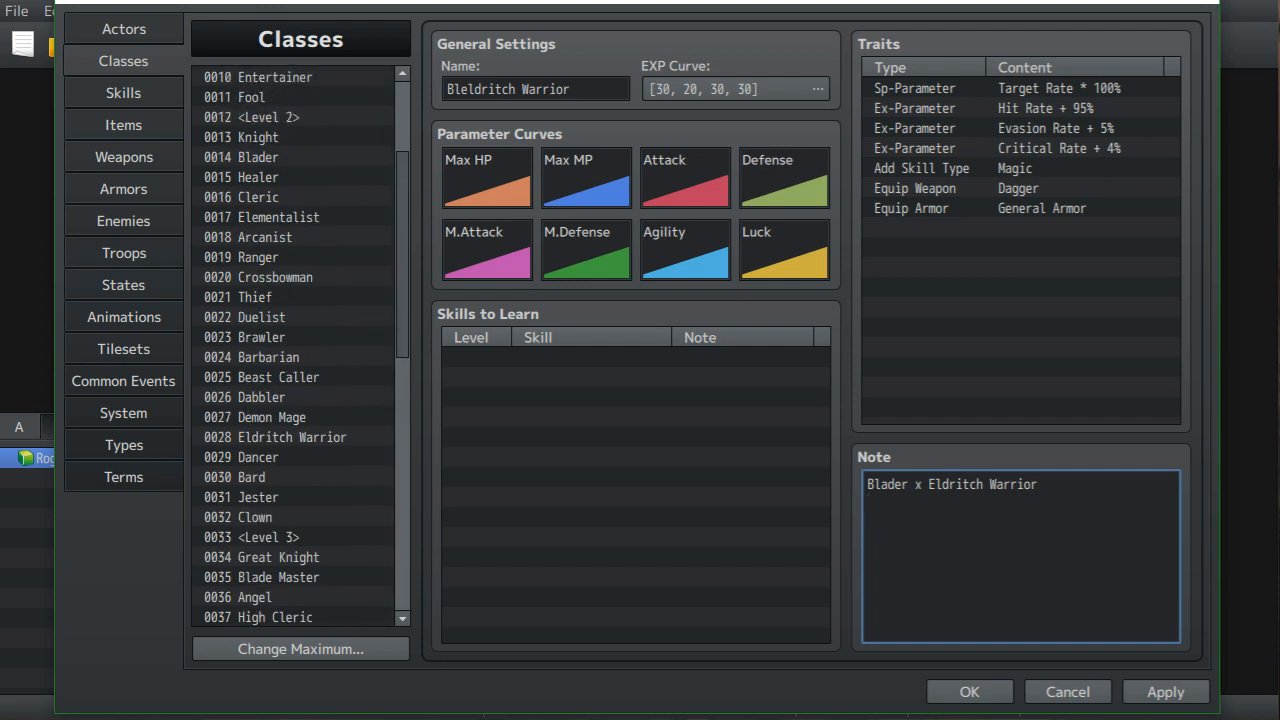
pyautogui.click(258, 157)
pyautogui.moveTo(867, 484); pyautogui.dragTo(972, 547)
pyautogui.rightClick(926, 521)
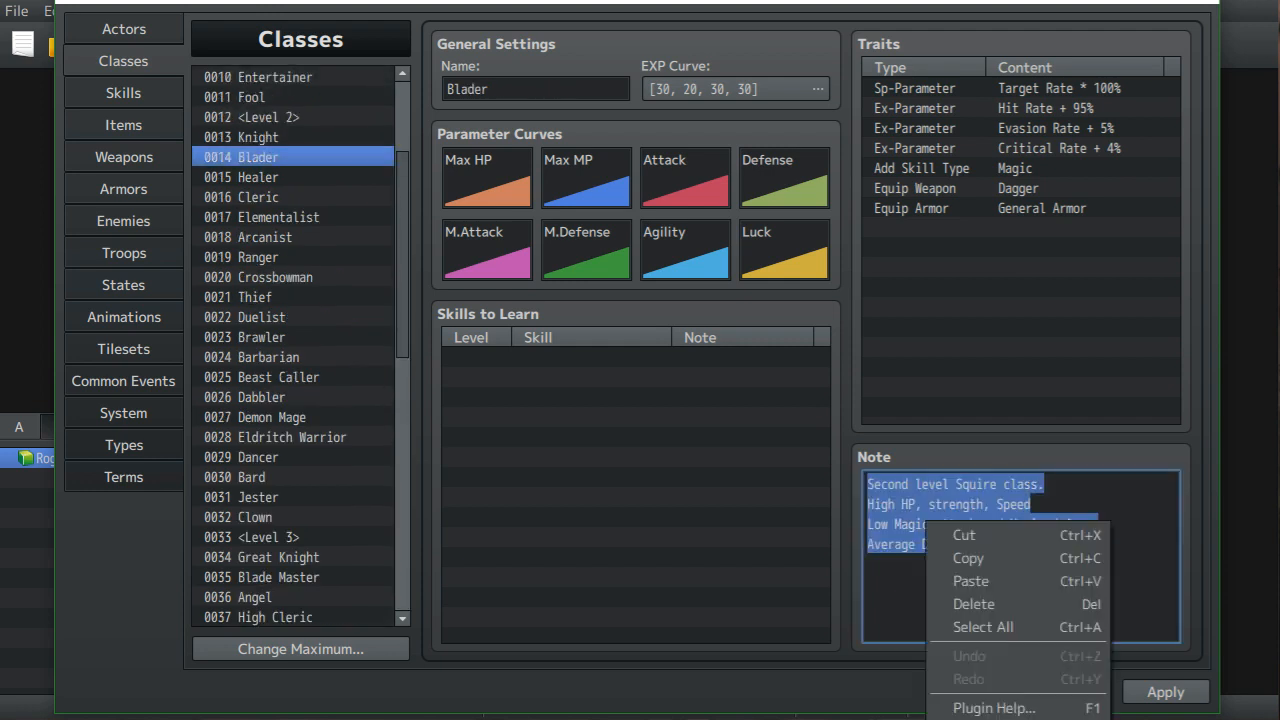
pyautogui.click(968, 558)
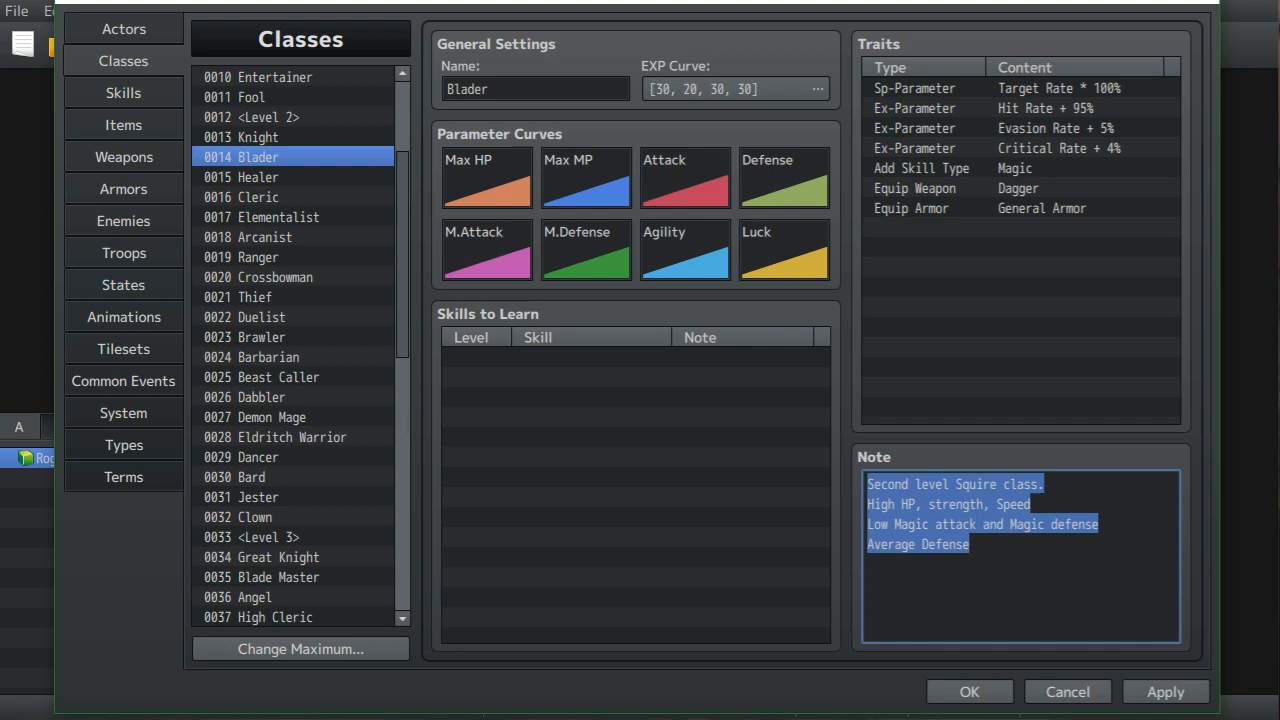
# - Paste the copied Blader note on a new line below "Blader x Eldritch Warrior" in the Bleldritch Warrior note
pyautogui.scroll(-10, 293, 347)
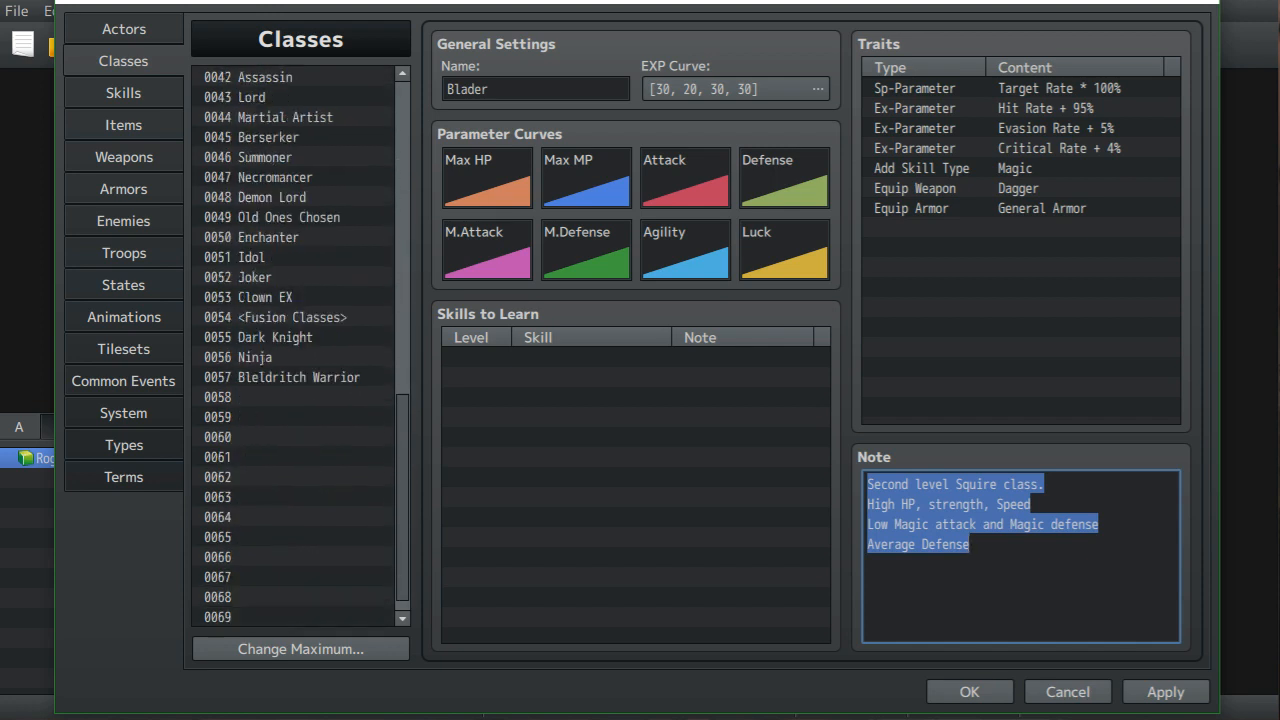
pyautogui.click(298, 377)
pyautogui.doubleClick(1014, 485)
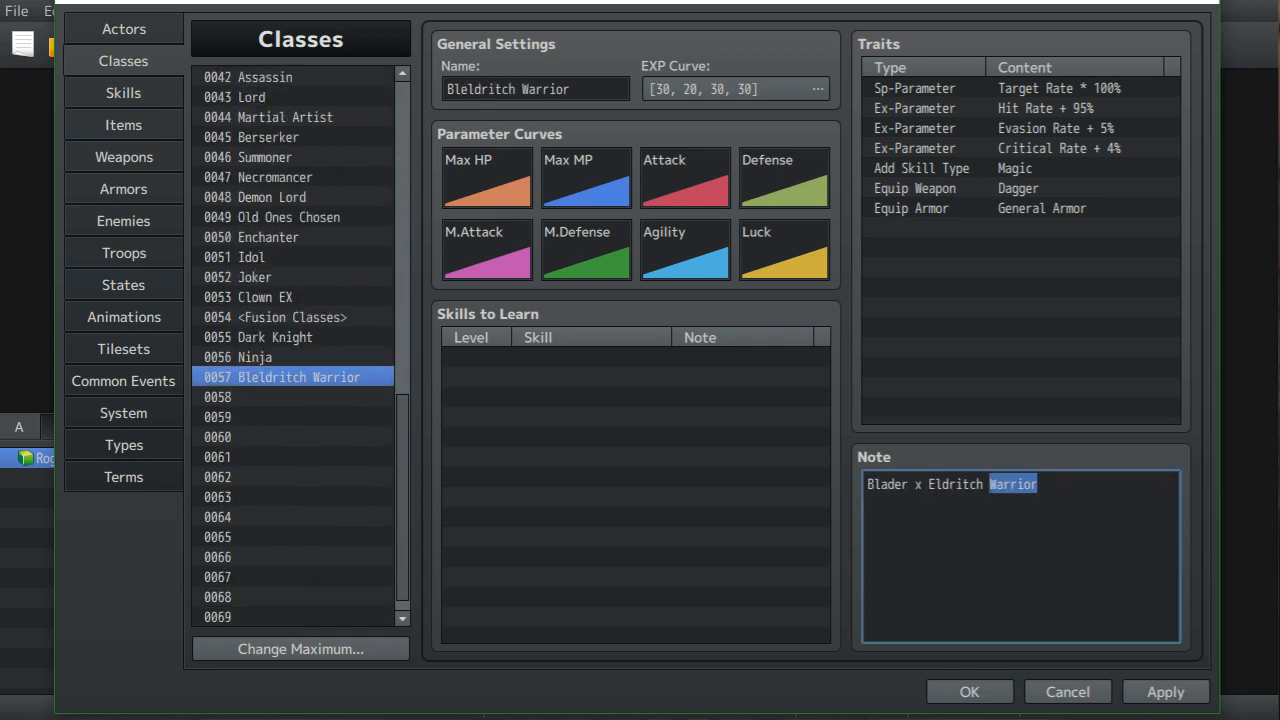
pyautogui.click(1038, 485)
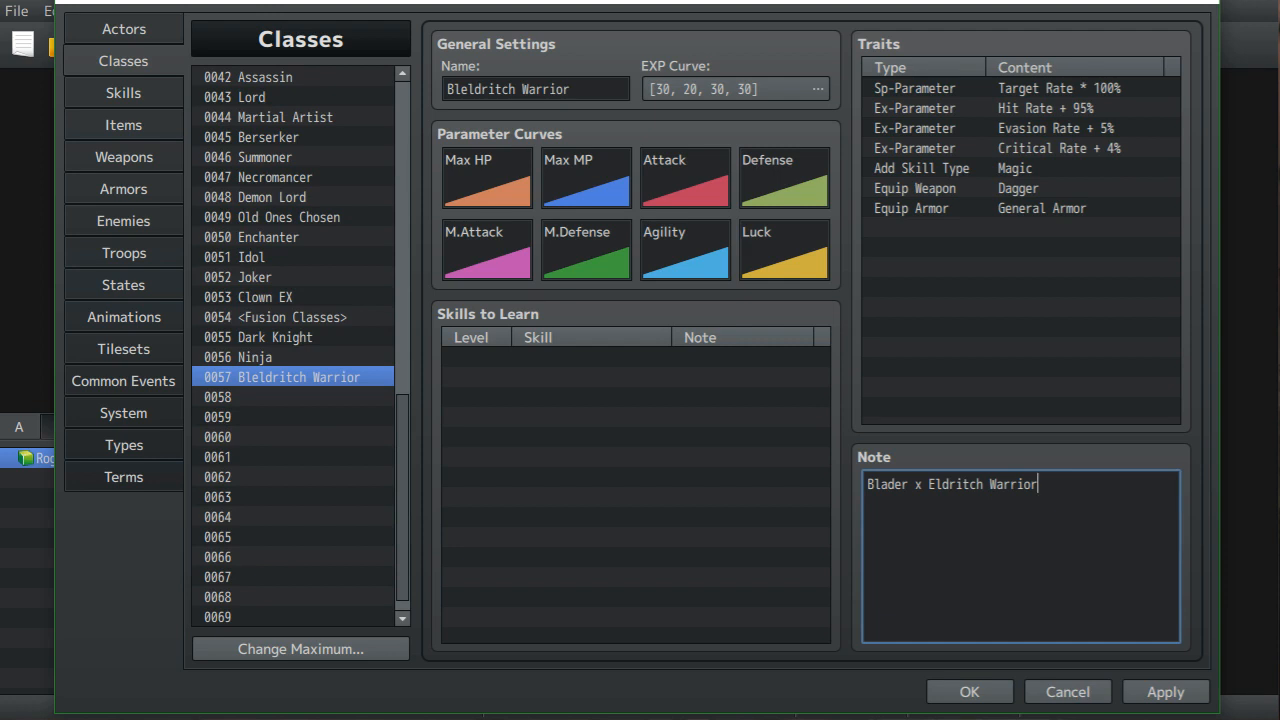
pyautogui.press('Return')
pyautogui.rightClick(896, 527)
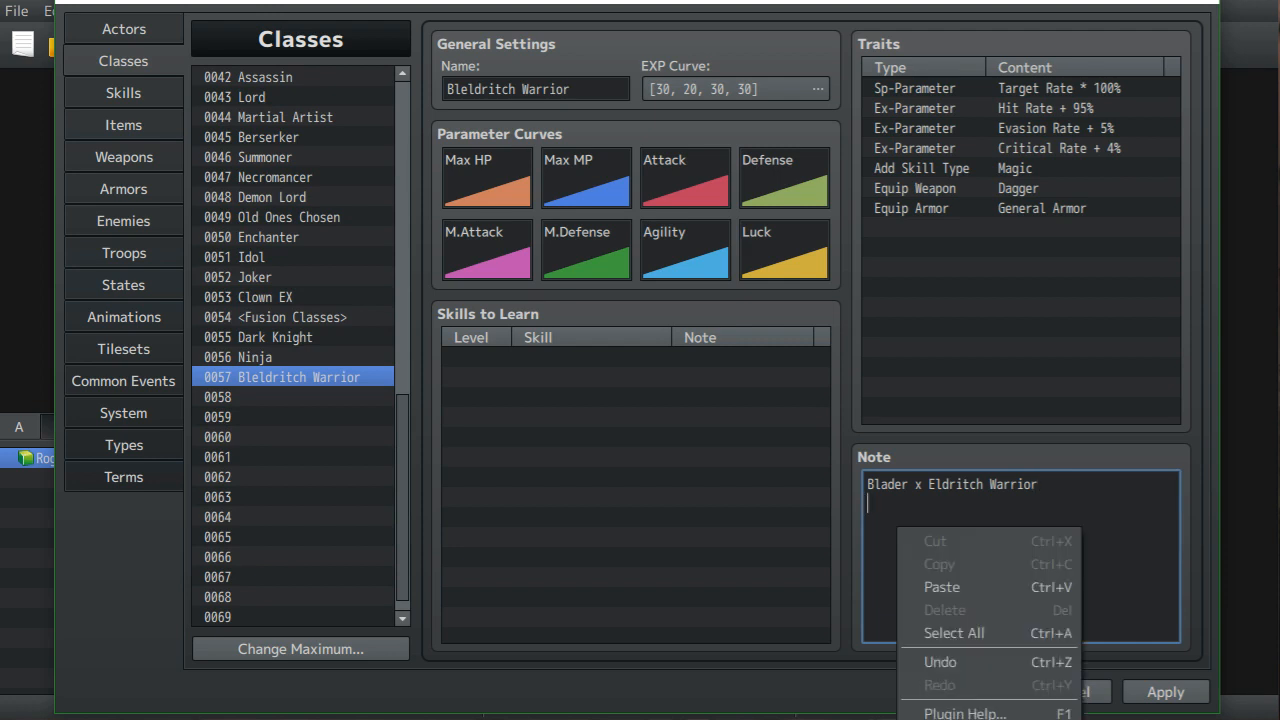
pyautogui.click(940, 588)
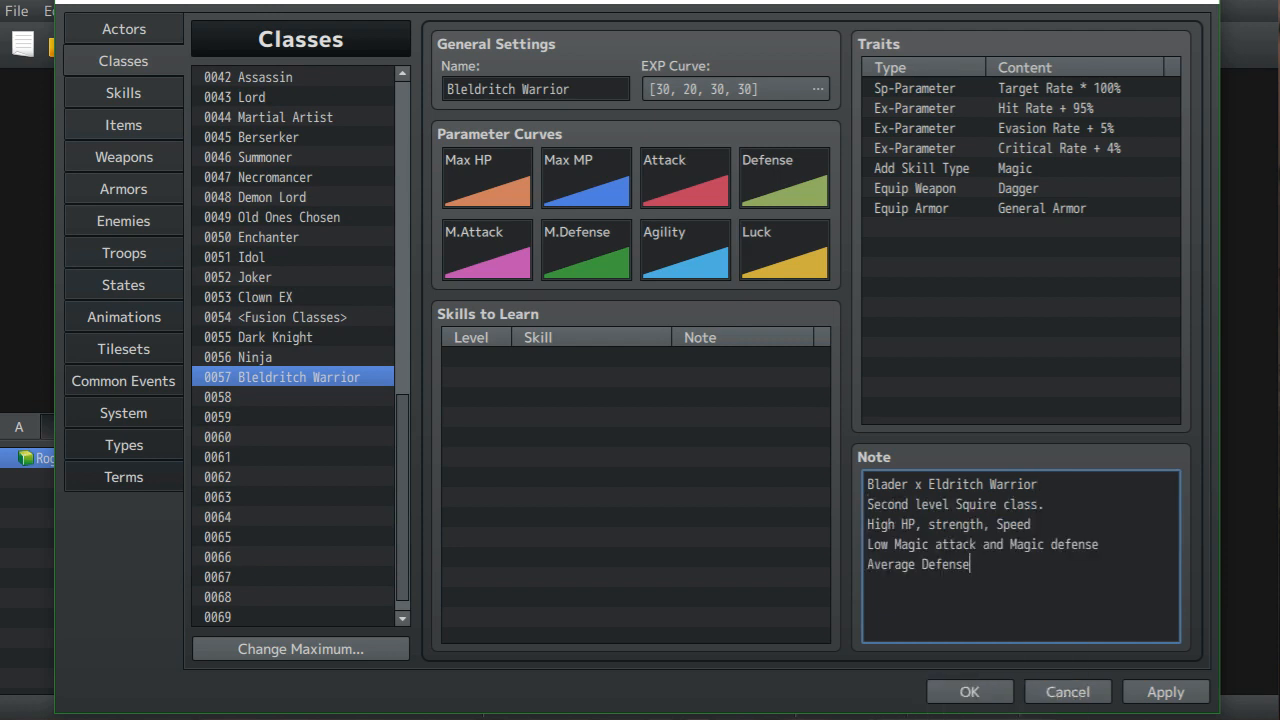
# - Delete the "Second level Squire class." line from the Bleldritch Warrior note, leaving no blank line
pyautogui.moveTo(1045, 505); pyautogui.dragTo(867, 505)
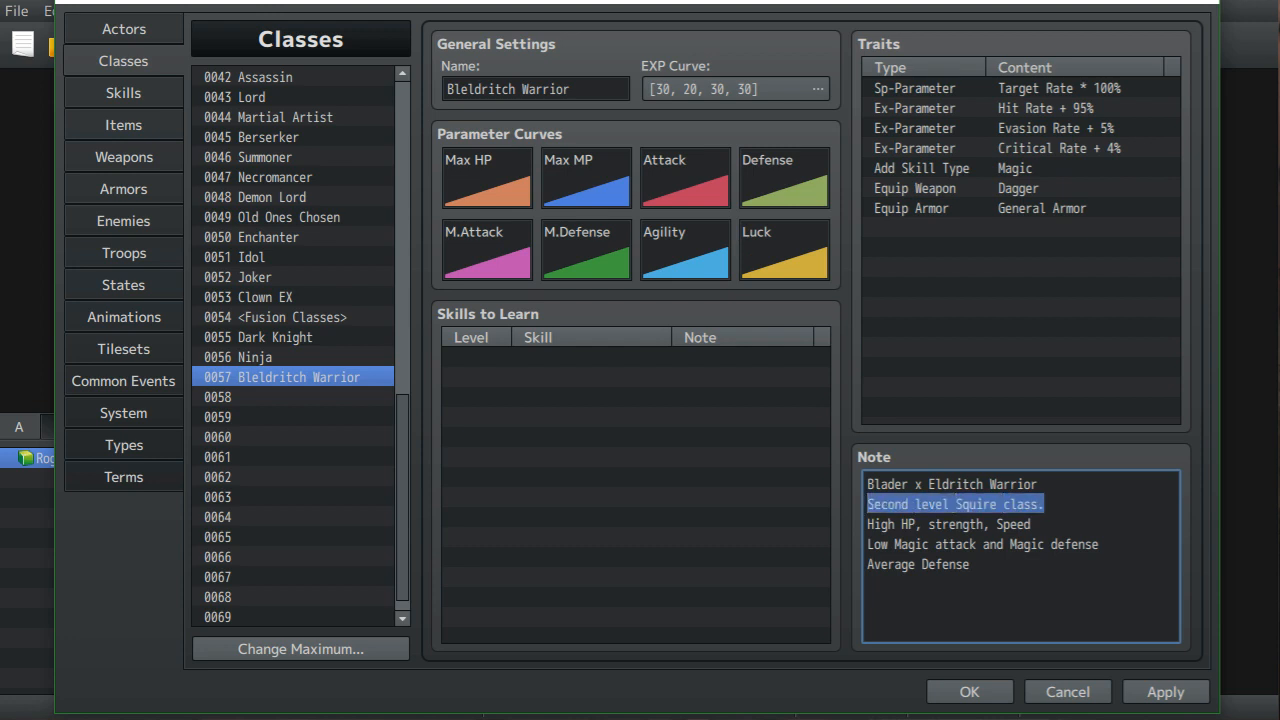
pyautogui.press('BackSpace')
pyautogui.press('BackSpace')
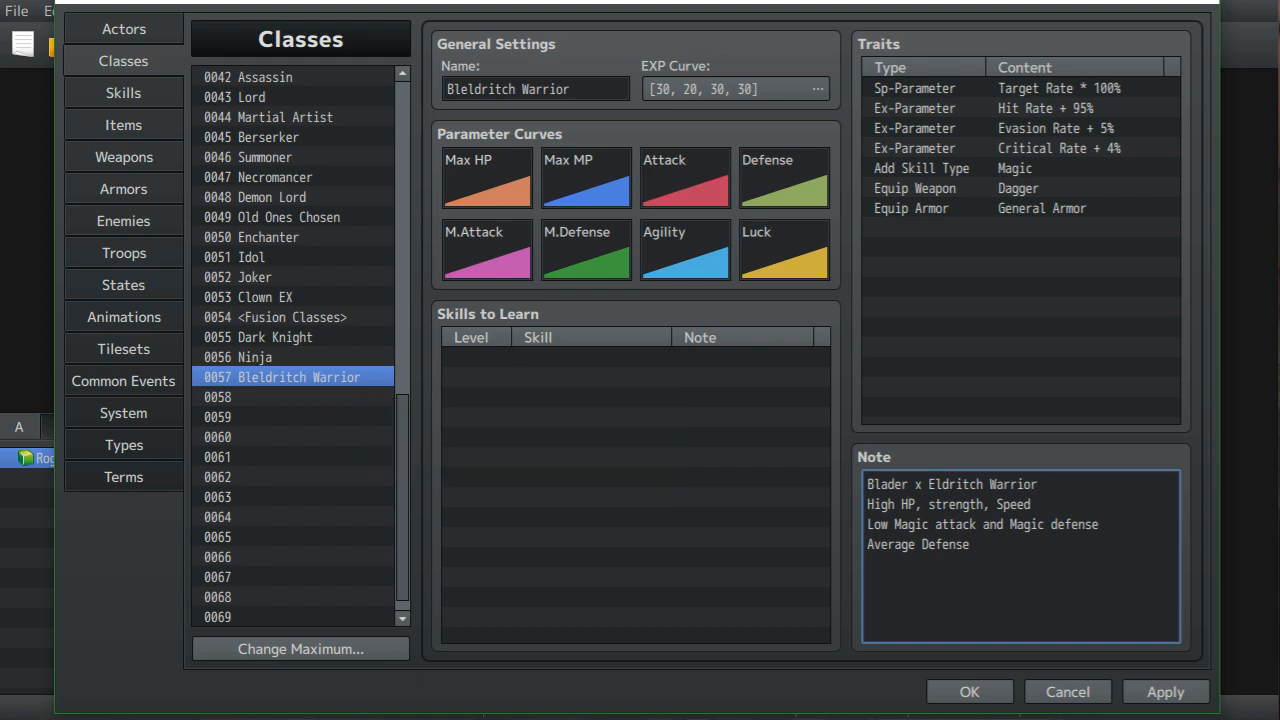
# - Correct the misspelled "Masgic" to "Magic" in the last note line of the level 2 Eldritch Warrior class
pyautogui.scroll(2, 300, 345)
pyautogui.scroll(7, 300, 345)
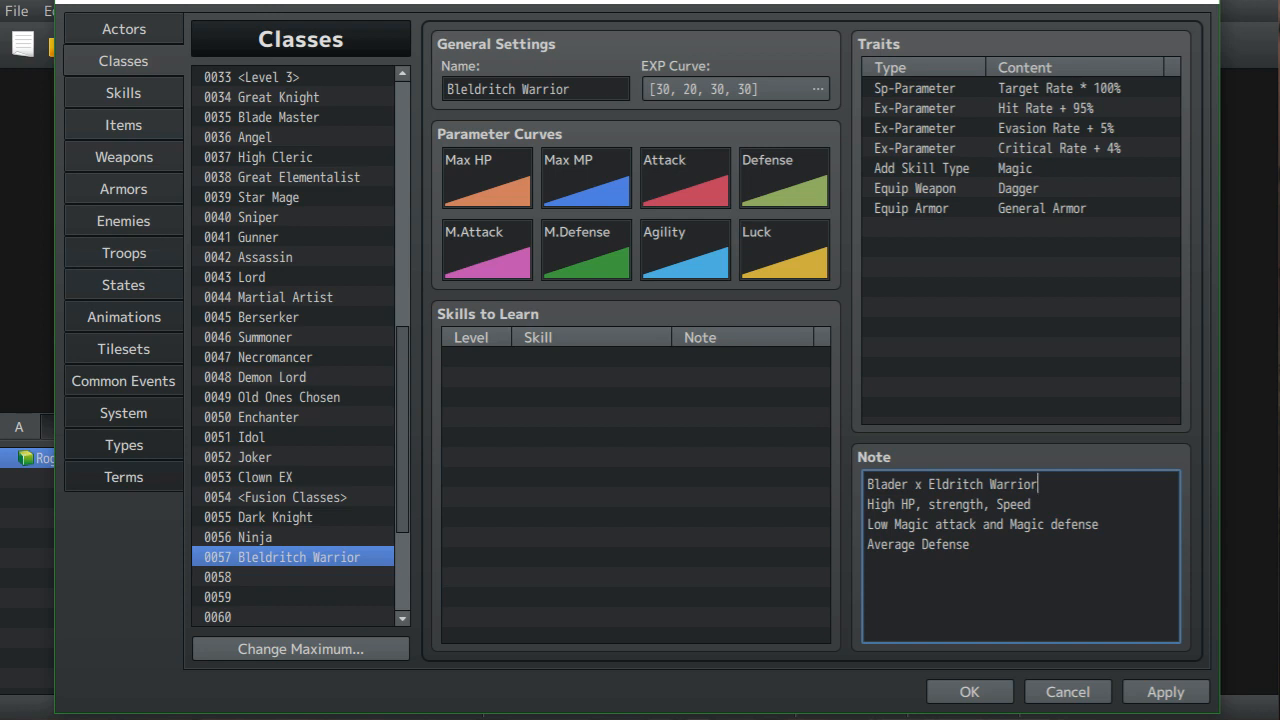
pyautogui.scroll(6, 300, 345)
pyautogui.click(292, 97)
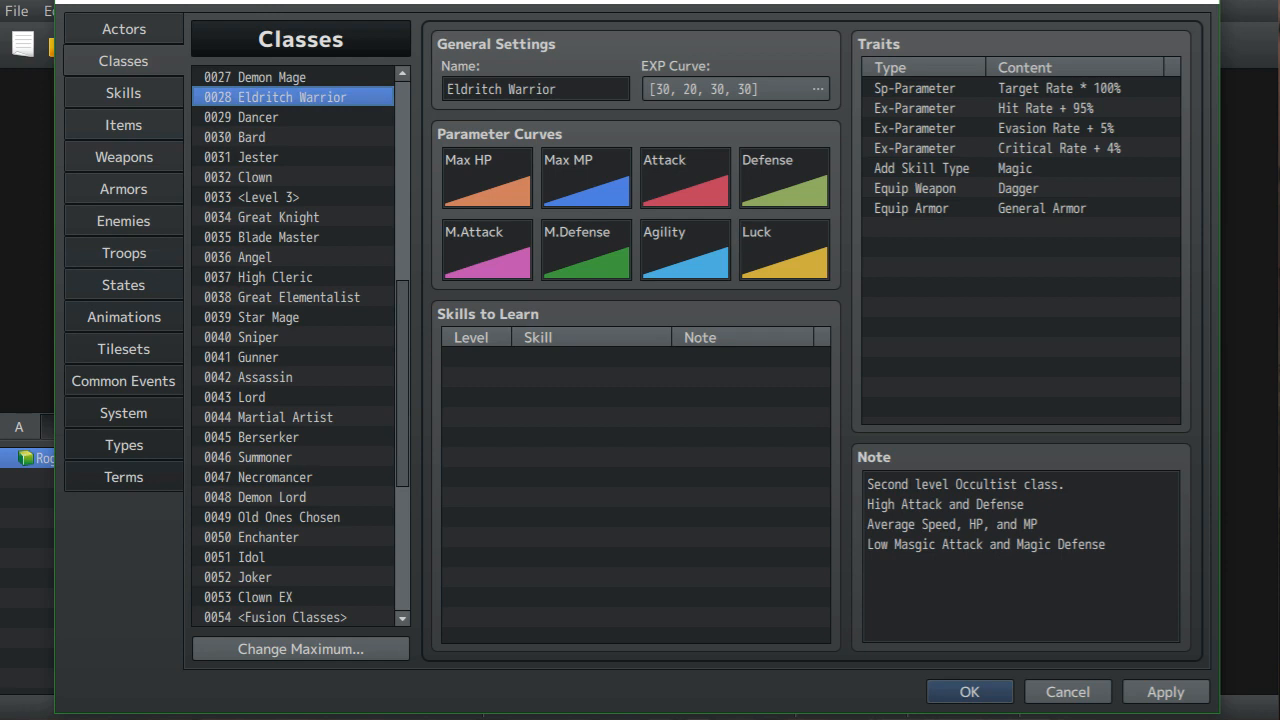
pyautogui.scroll(-11, 300, 345)
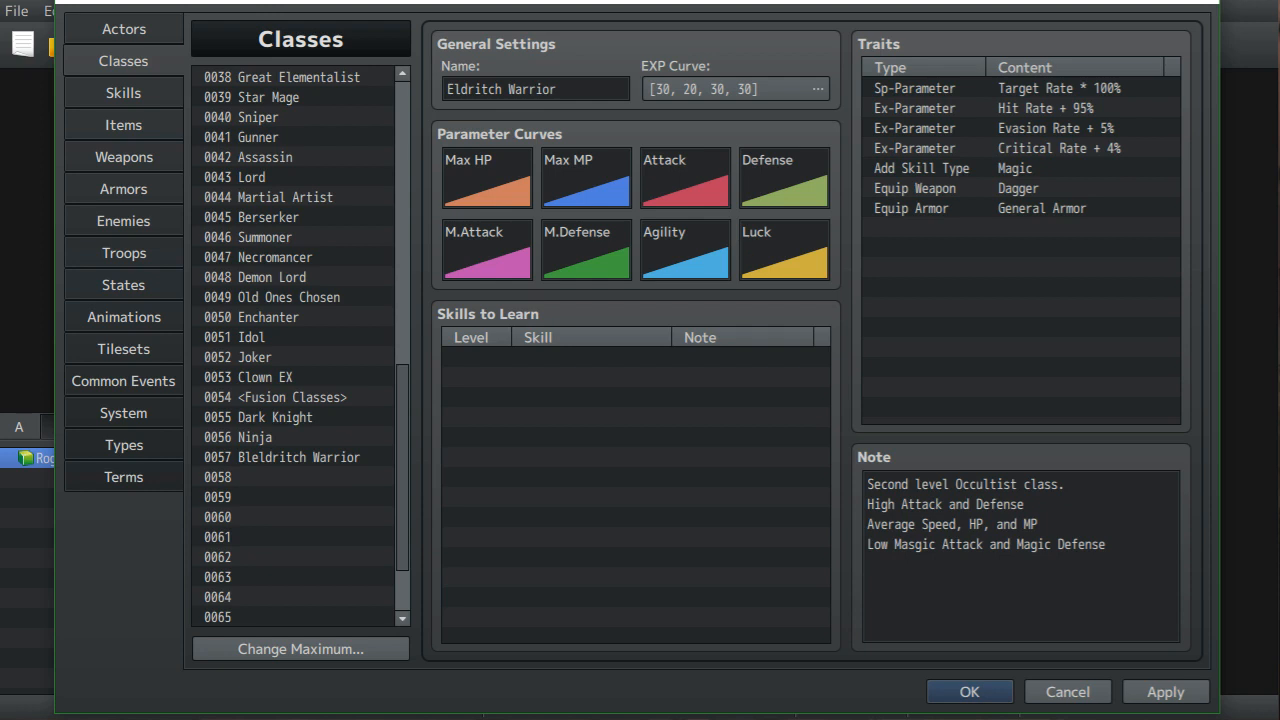
pyautogui.click(916, 545)
pyautogui.doubleClick(916, 545)
pyautogui.click(916, 545)
pyautogui.press('BackSpace')
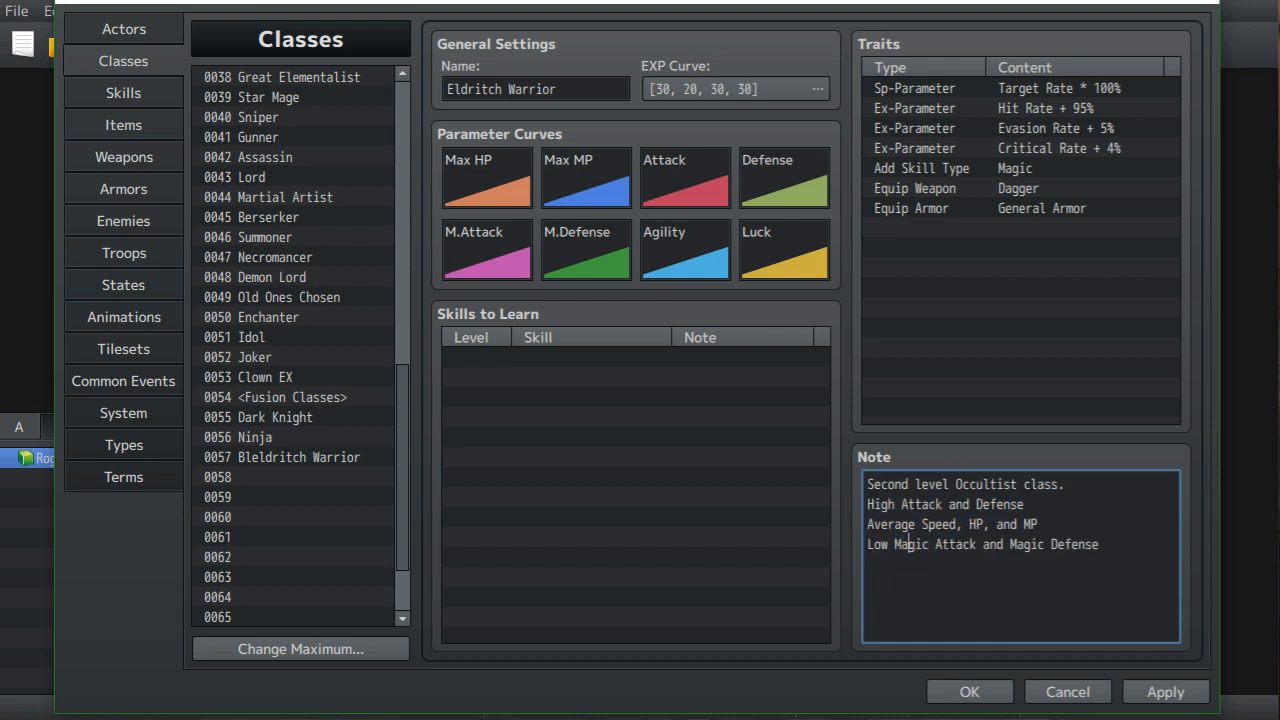
# - Reselect the Bleldritch Warrior class, review the class list across all levels and fusion classes, and view the Squire class's settings
pyautogui.click(298, 457)
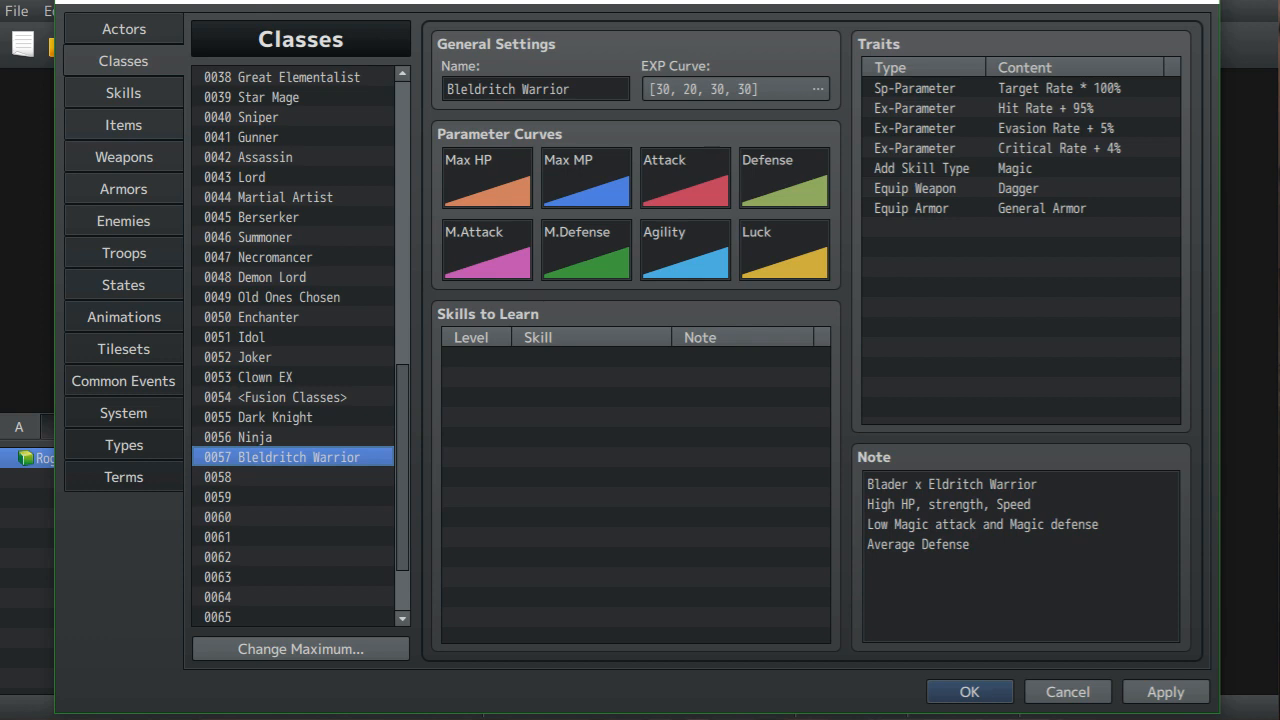
pyautogui.scroll(3, 300, 345)
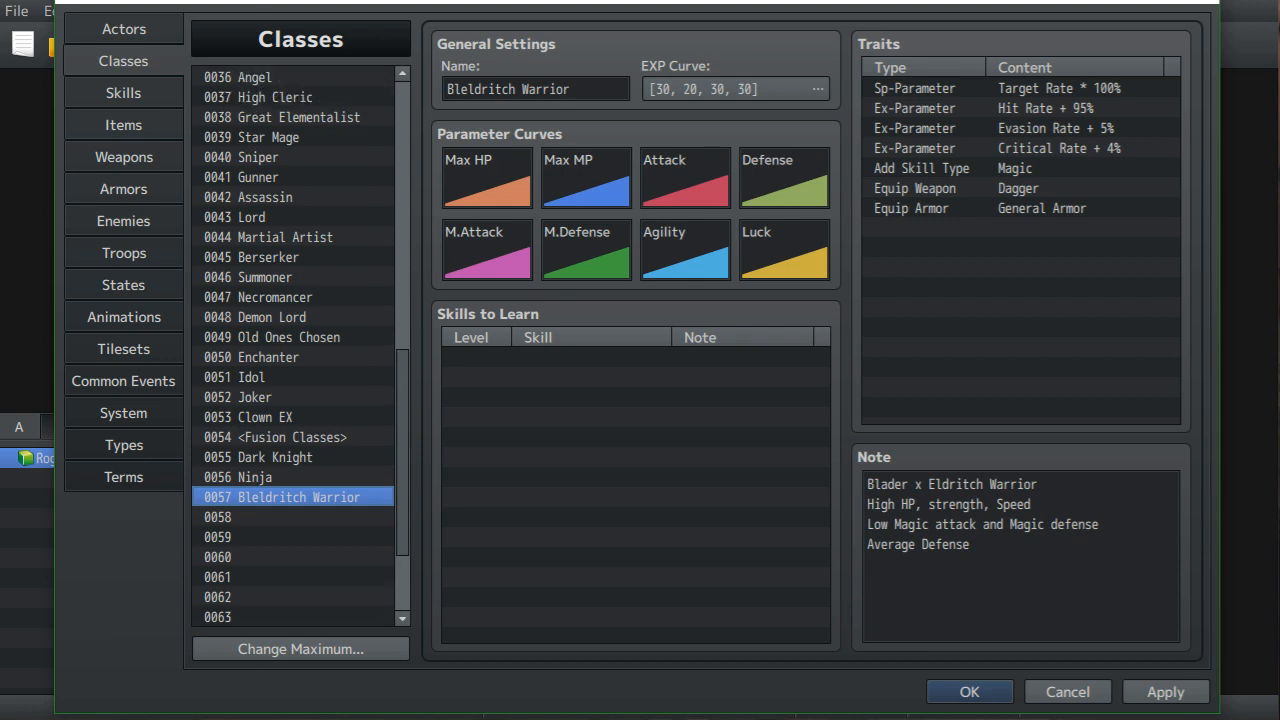
pyautogui.scroll(1, 300, 345)
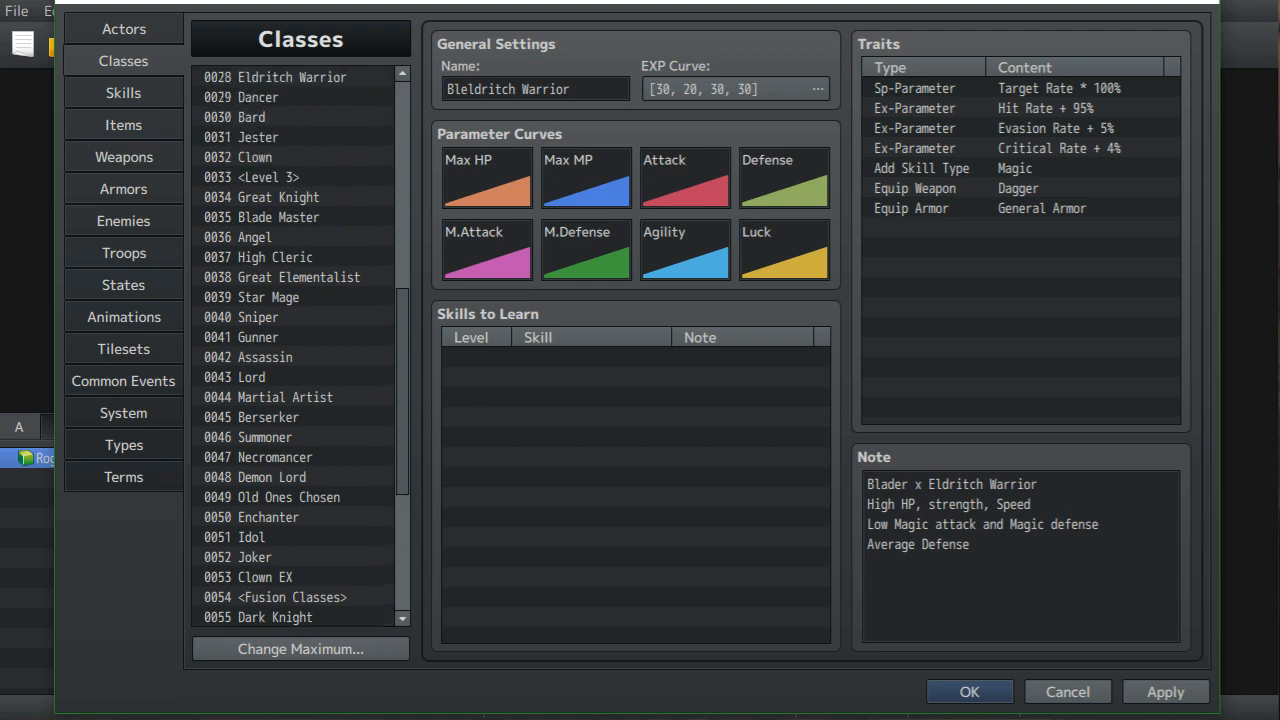
pyautogui.scroll(1, 300, 345)
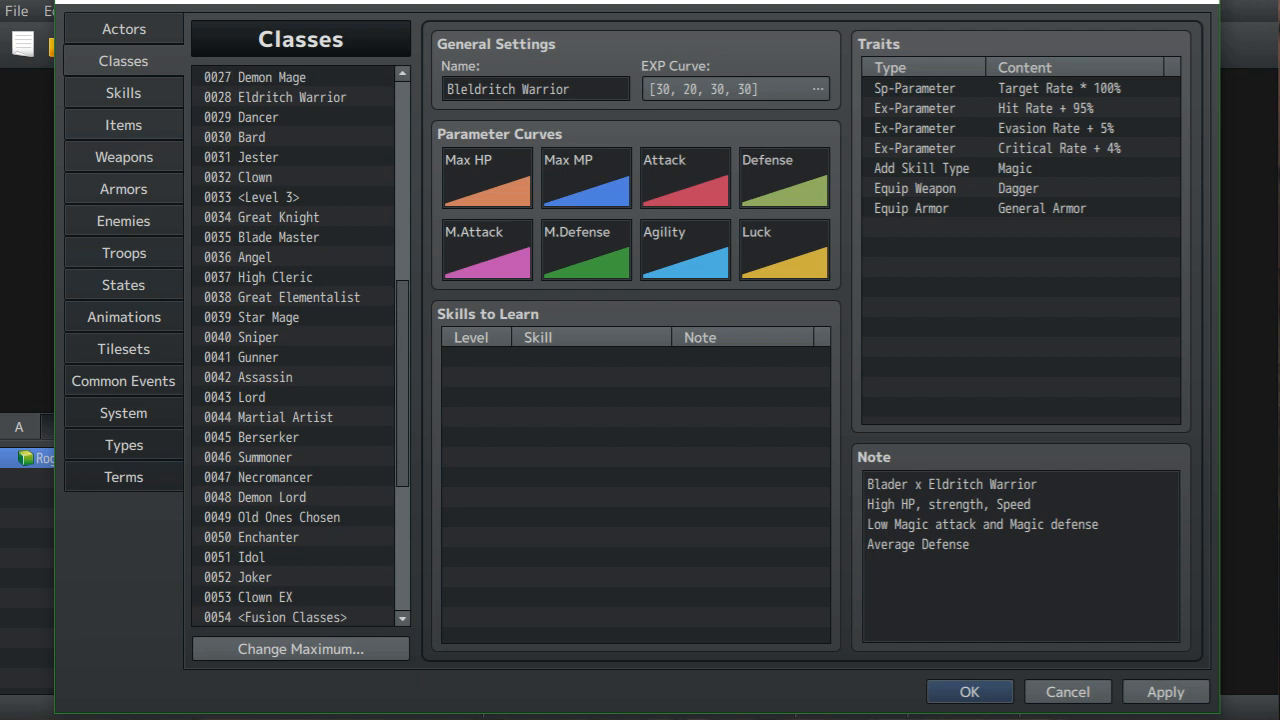
pyautogui.scroll(5, 300, 345)
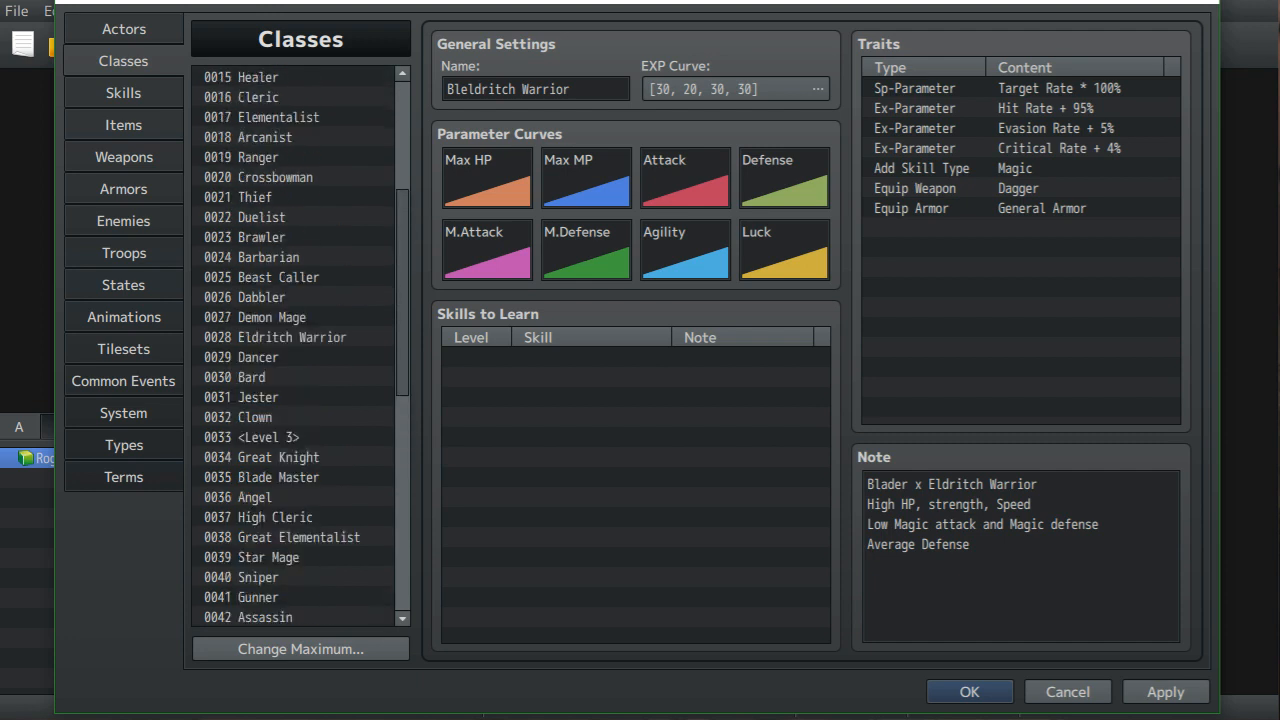
pyautogui.scroll(1, 300, 345)
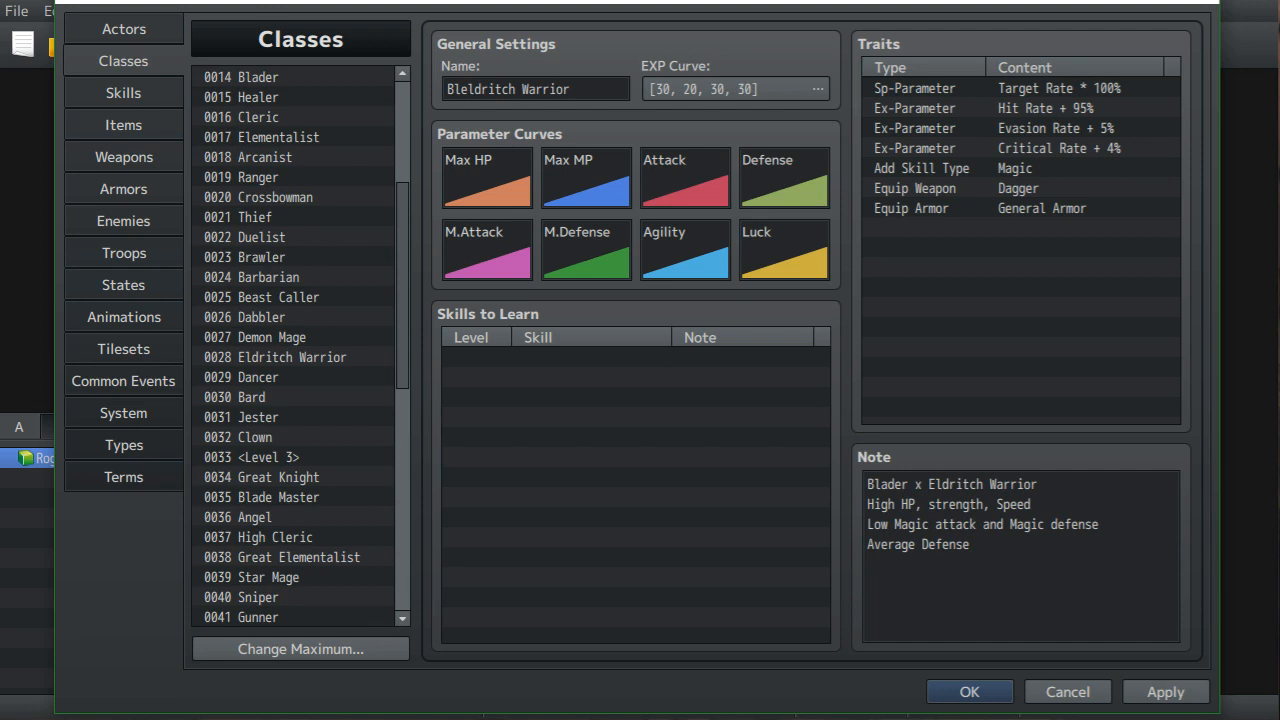
pyautogui.scroll(-2, 300, 345)
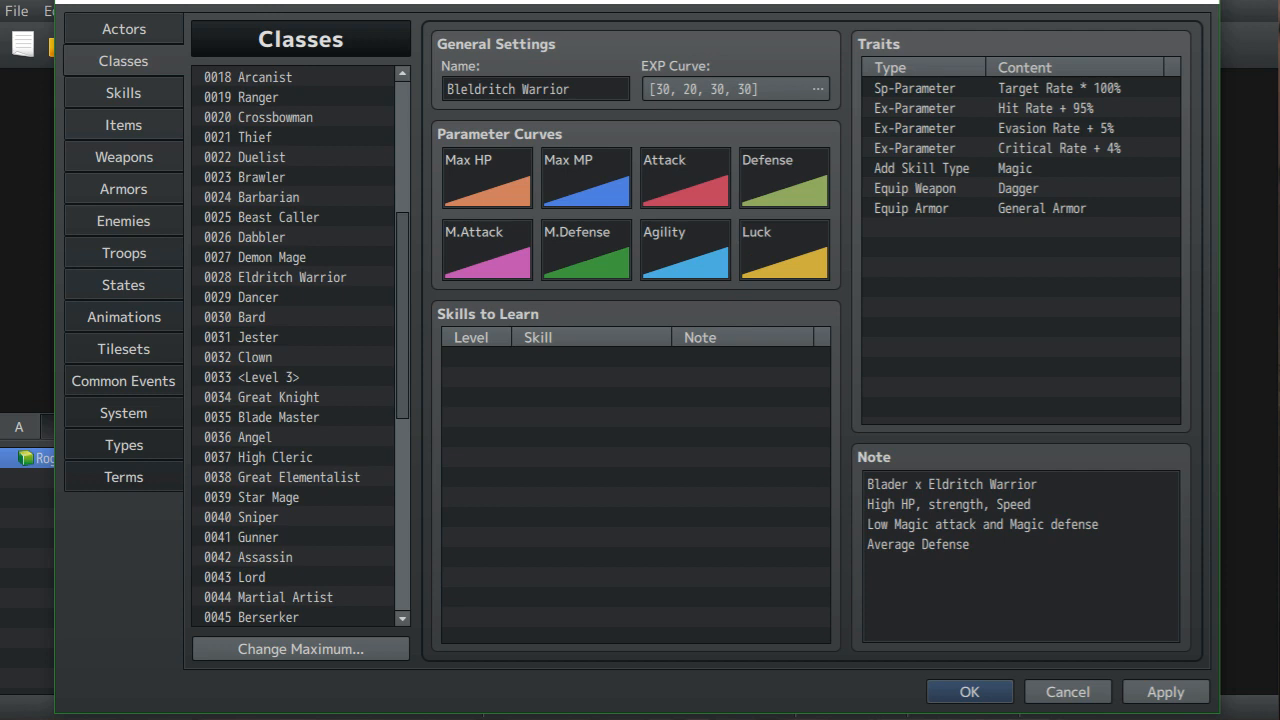
pyautogui.scroll(3, 300, 350)
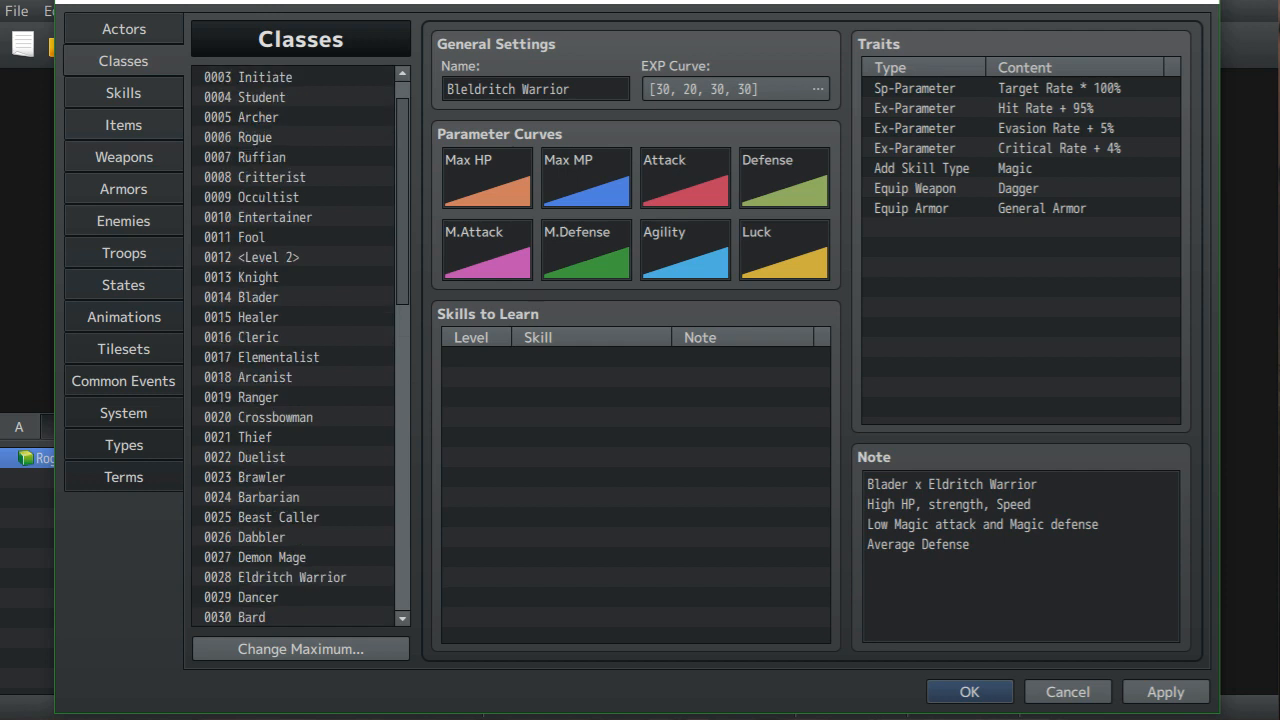
pyautogui.scroll(-4, 300, 350)
pyautogui.scroll(-4, 300, 350)
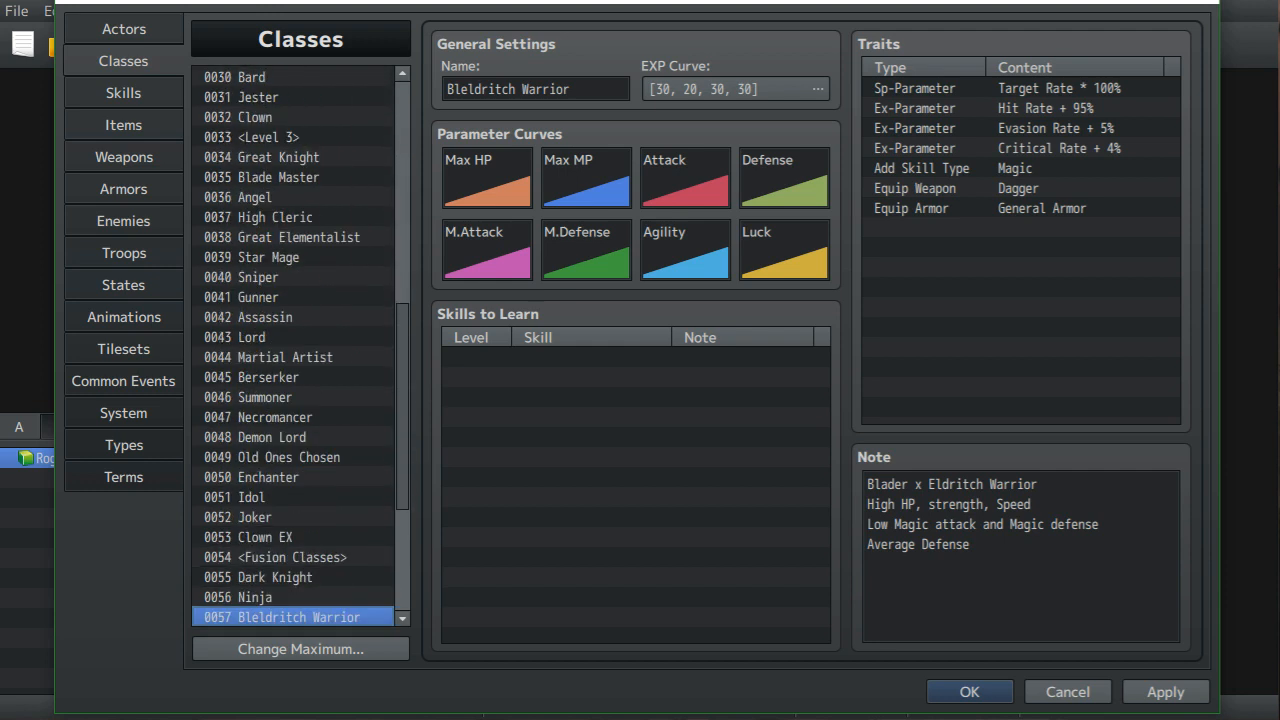
pyautogui.scroll(-3, 300, 350)
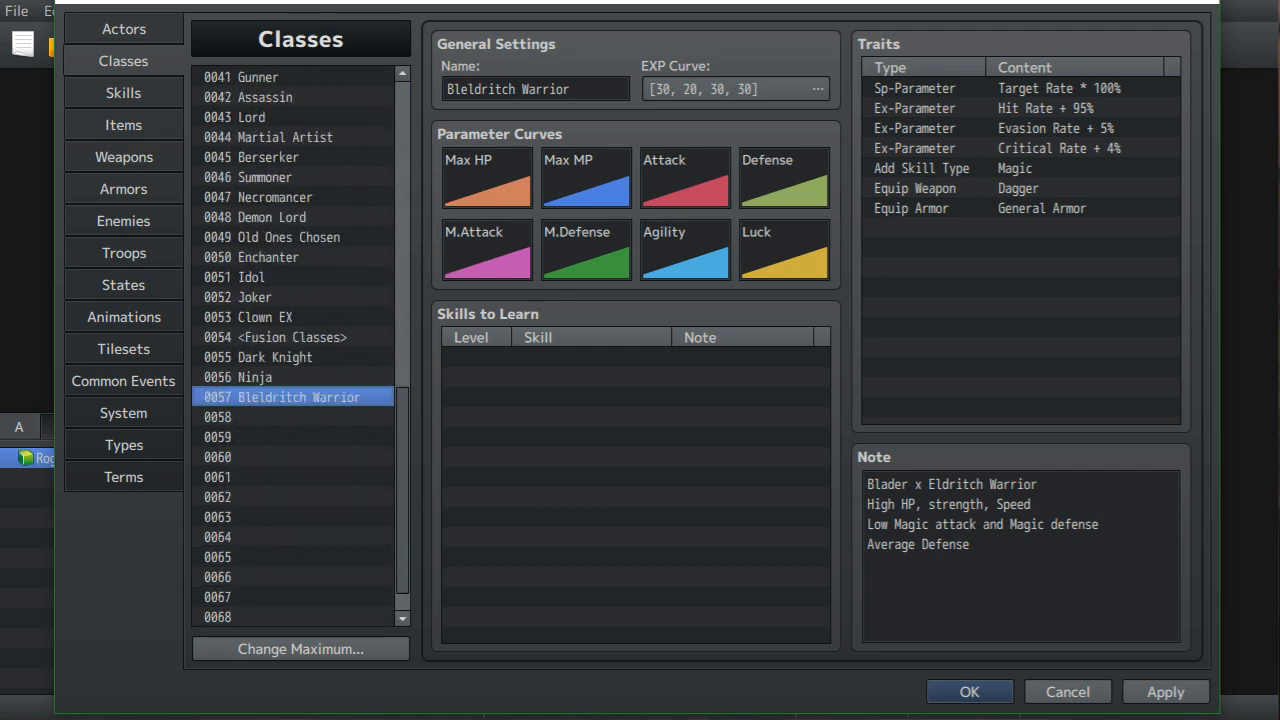
pyautogui.scroll(4, 300, 350)
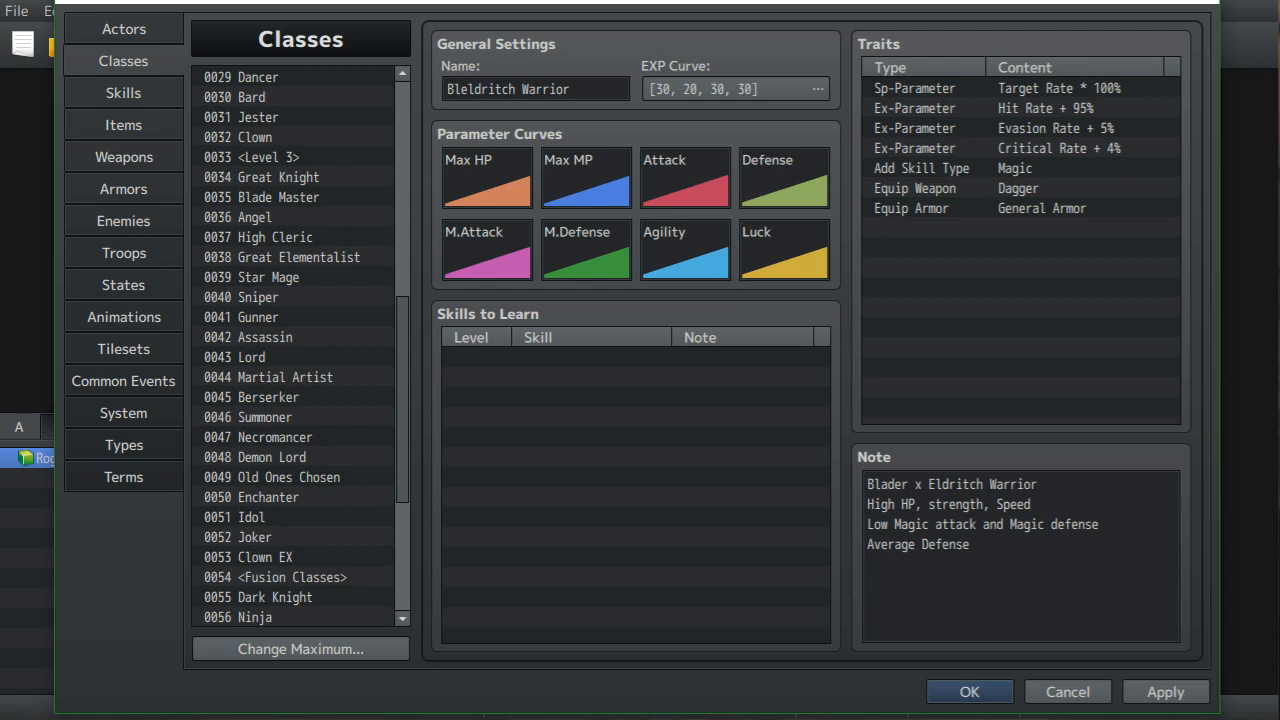
pyautogui.scroll(-2, 300, 350)
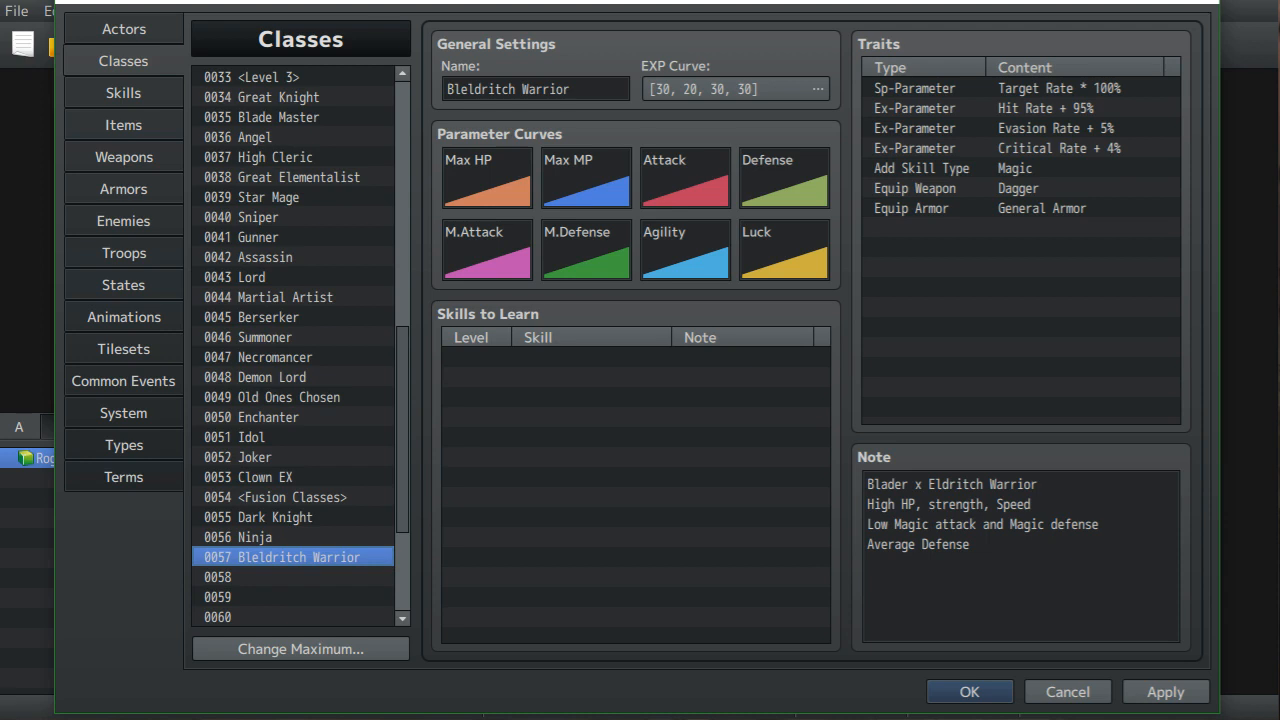
pyautogui.scroll(-5, 300, 344)
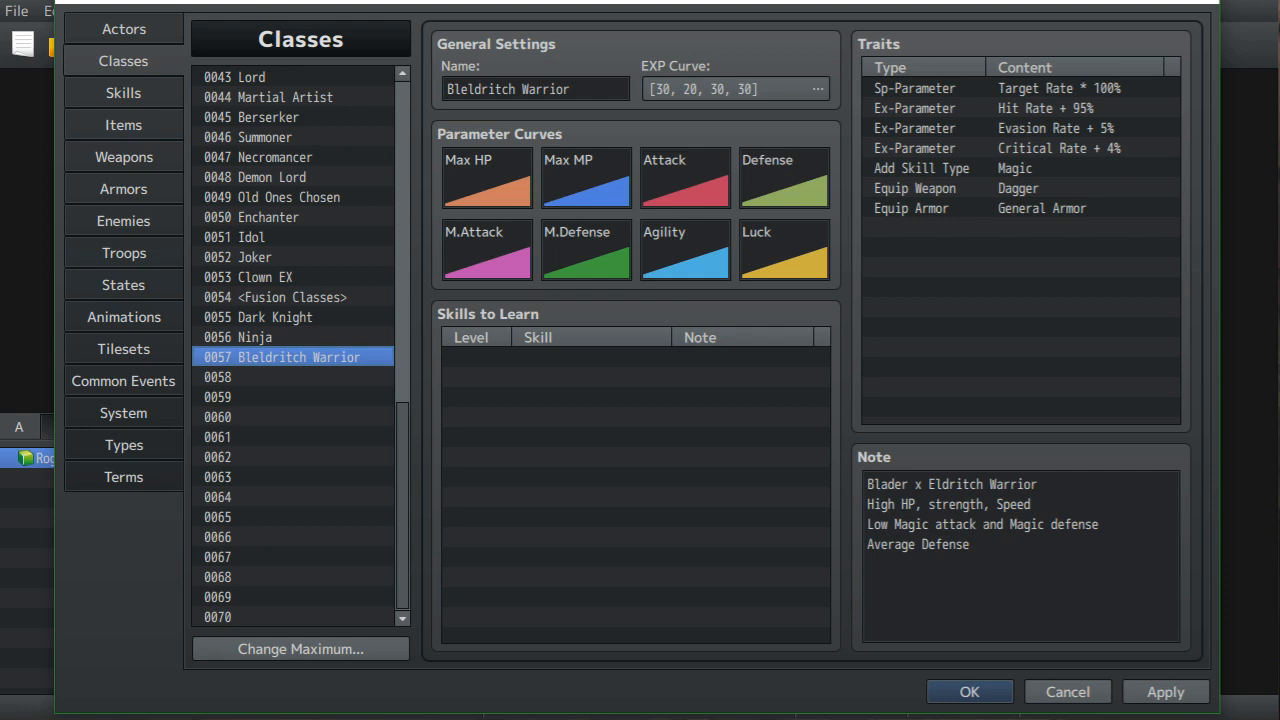
pyautogui.scroll(4, 300, 344)
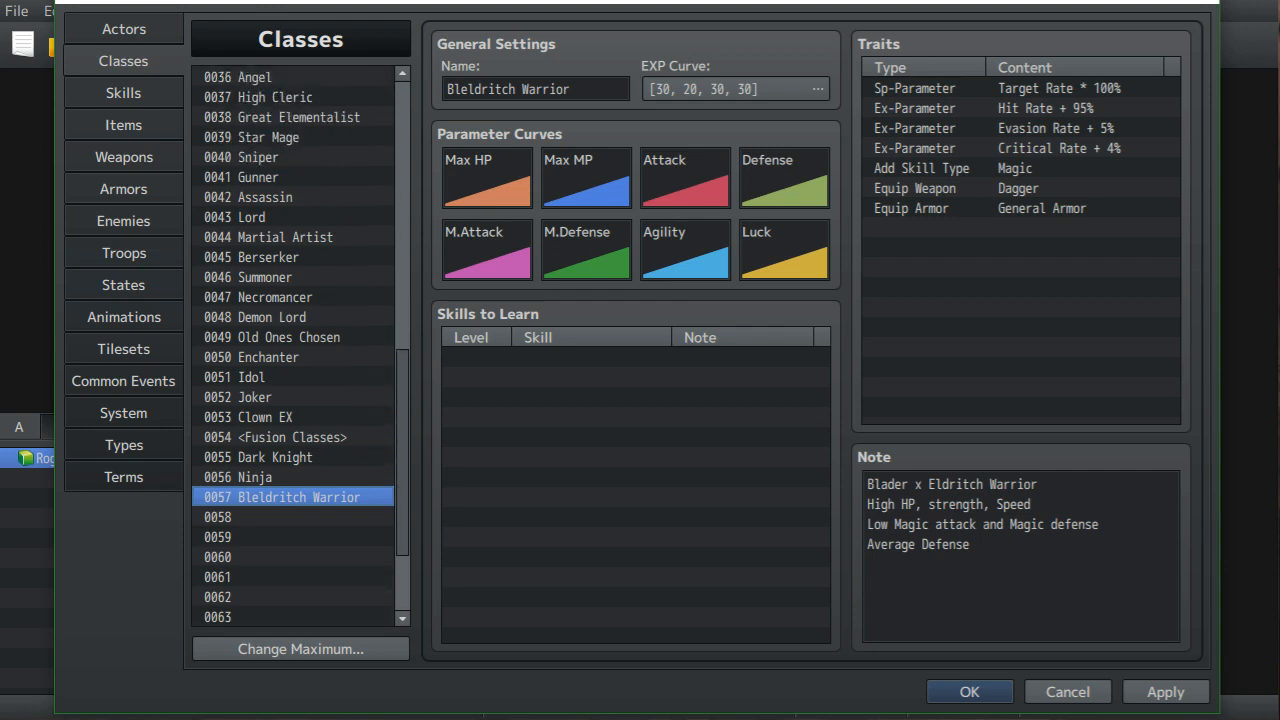
pyautogui.scroll(3, 300, 344)
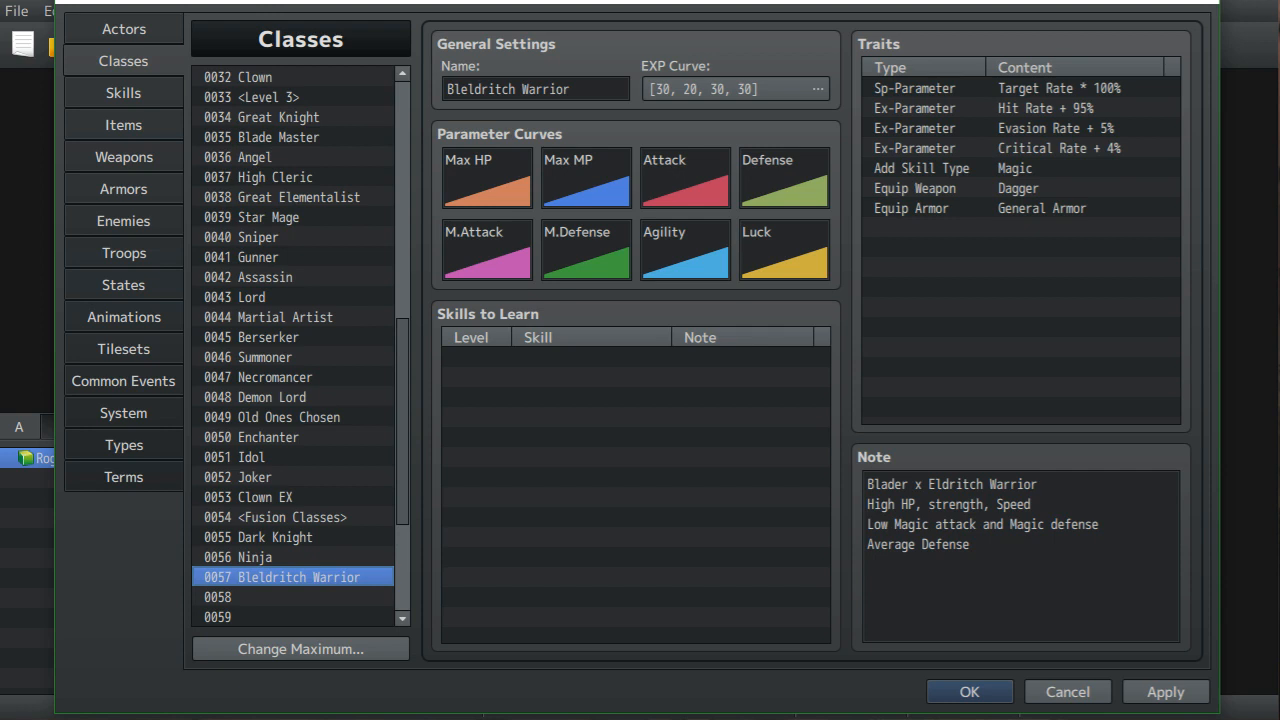
pyautogui.scroll(2, 300, 344)
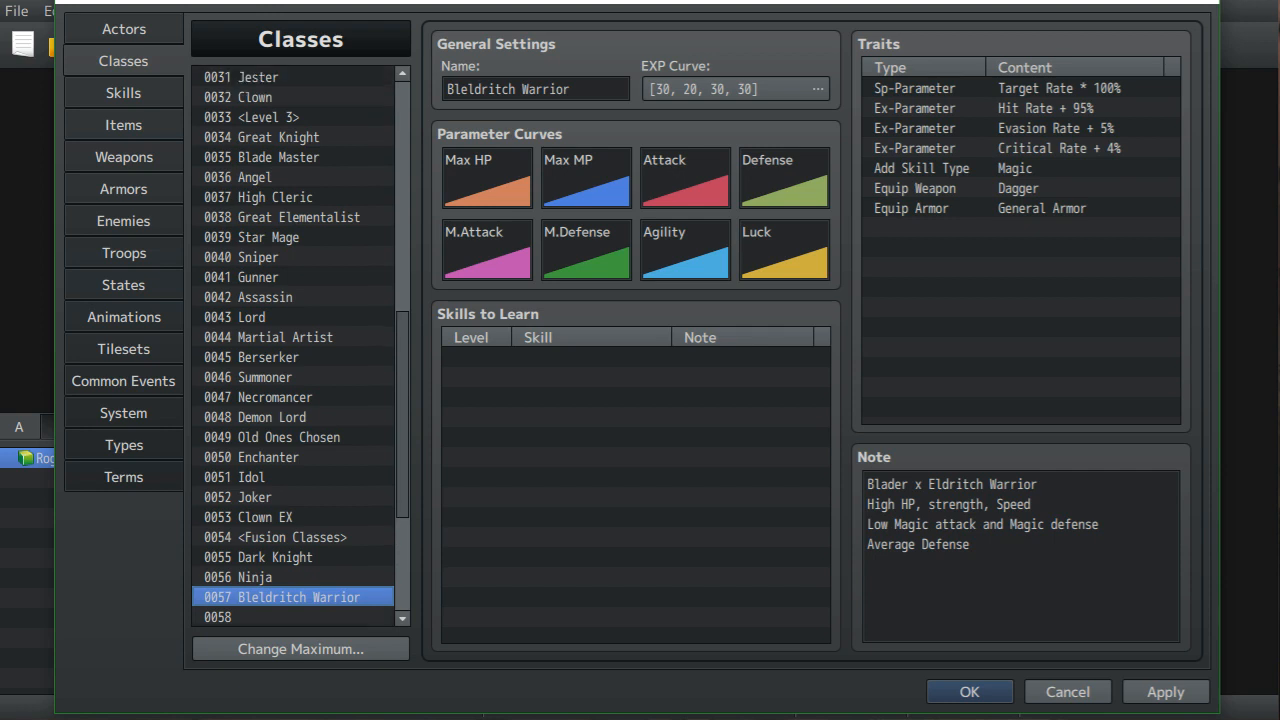
pyautogui.scroll(5, 300, 344)
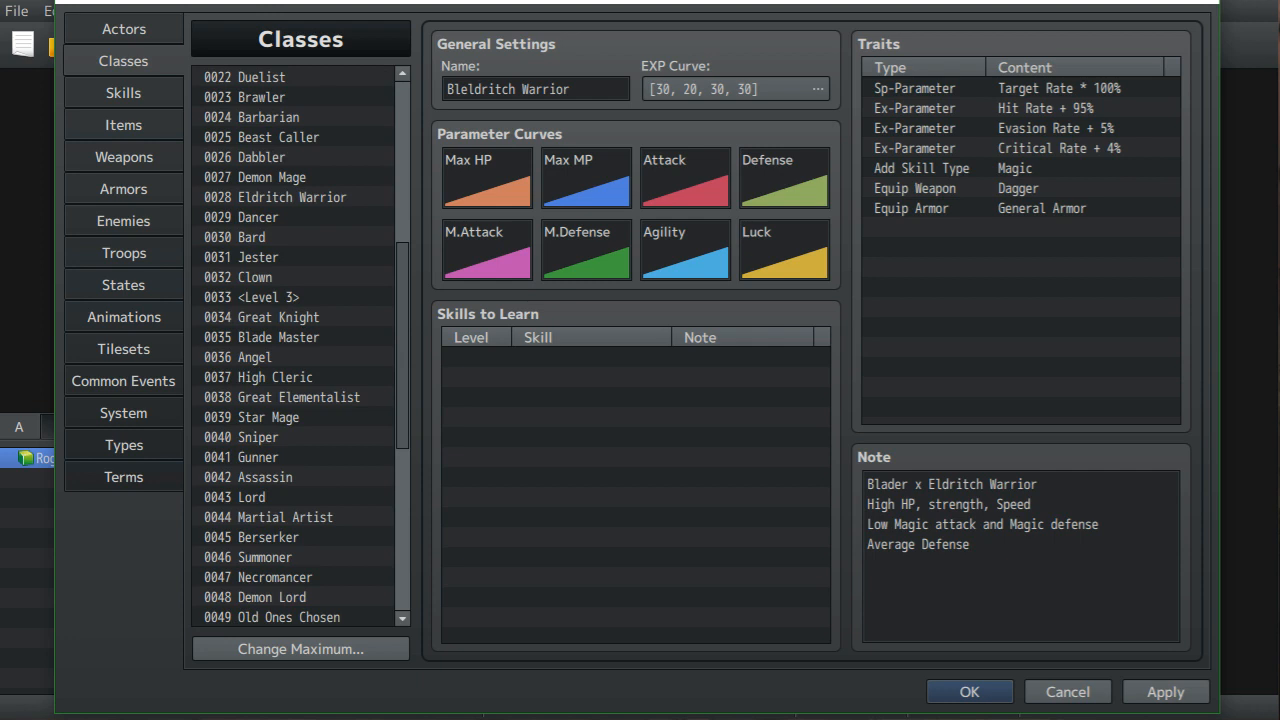
pyautogui.scroll(5, 300, 344)
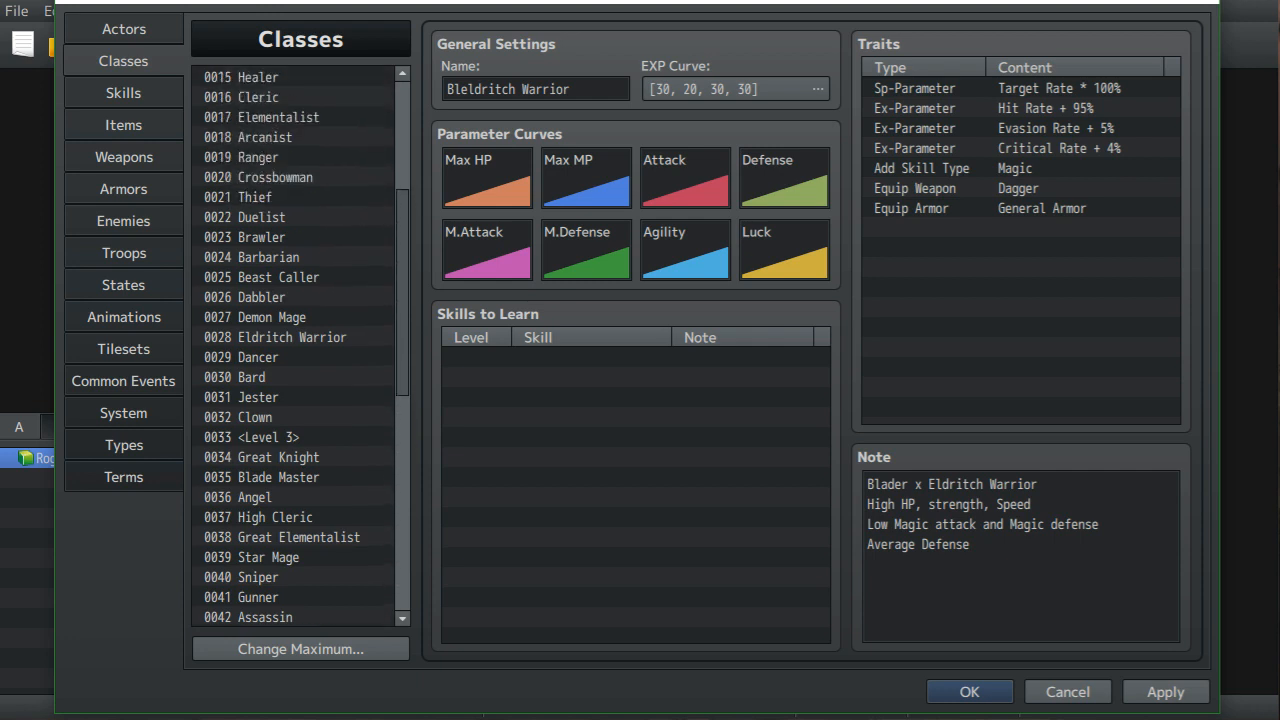
pyautogui.scroll(1, 300, 344)
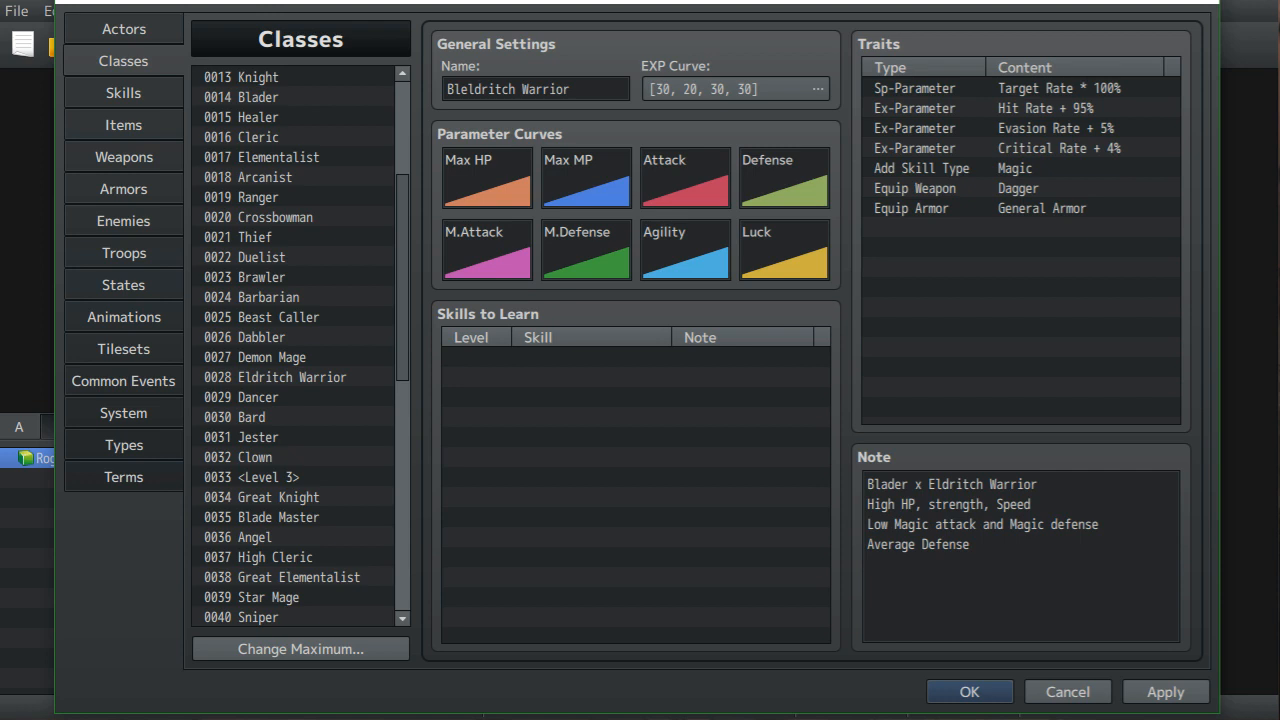
pyautogui.scroll(1, 300, 347)
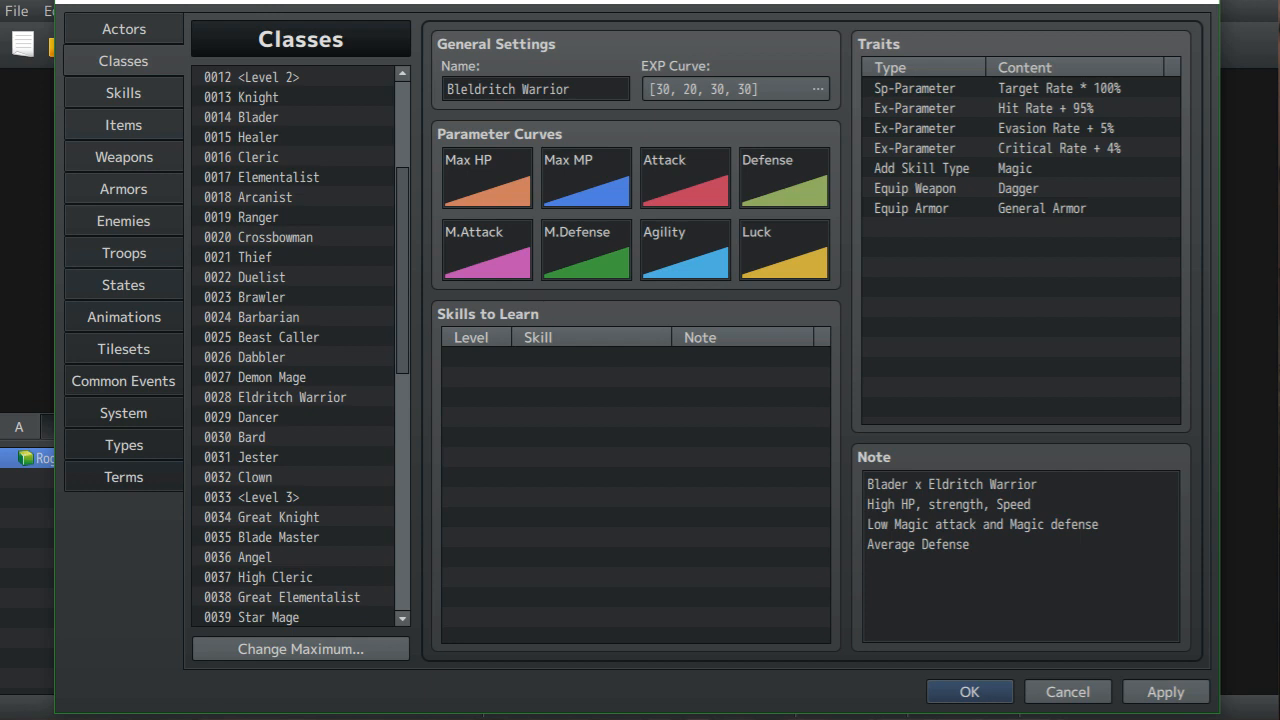
pyautogui.scroll(1, 300, 347)
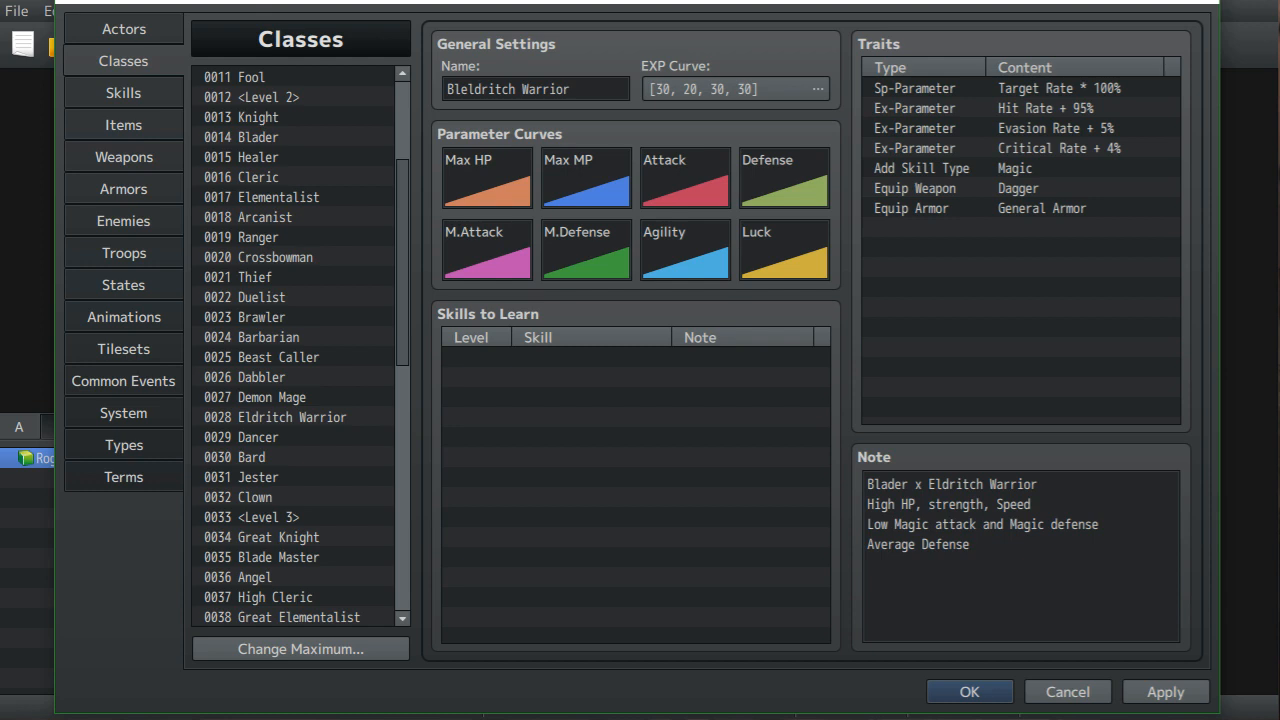
pyautogui.scroll(1, 300, 347)
pyautogui.scroll(2, 300, 347)
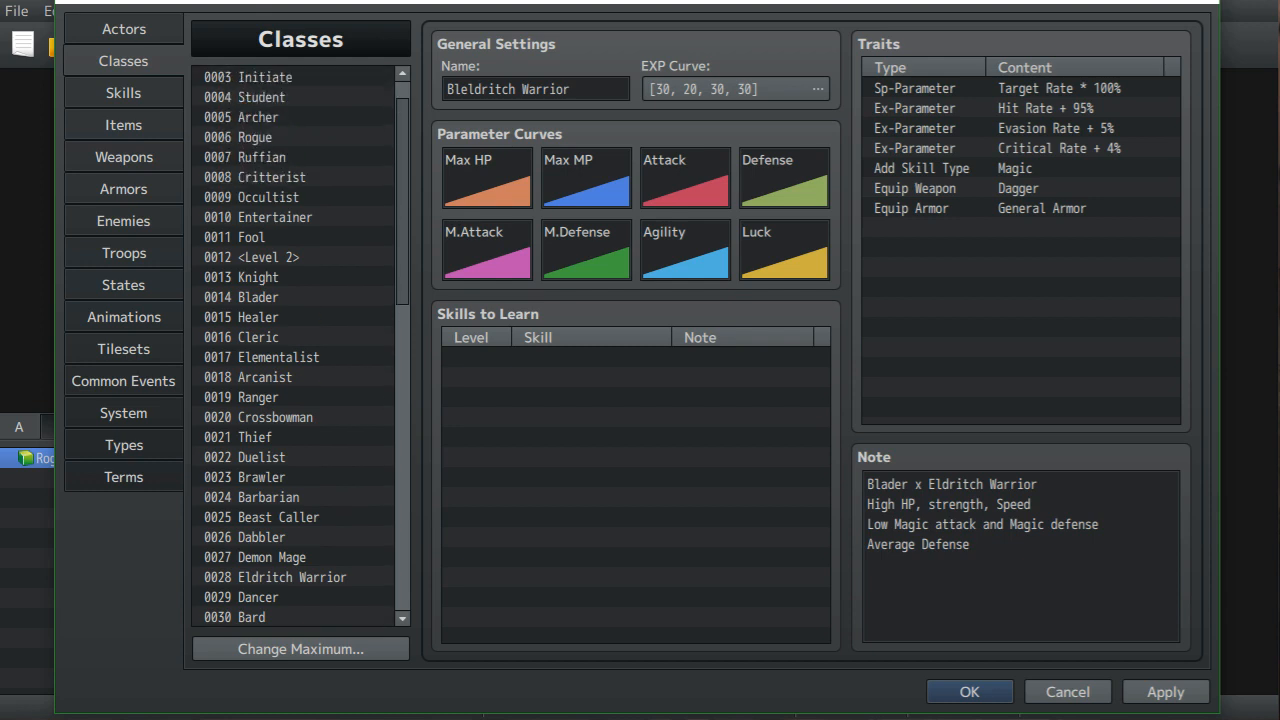
pyautogui.scroll(1, 300, 347)
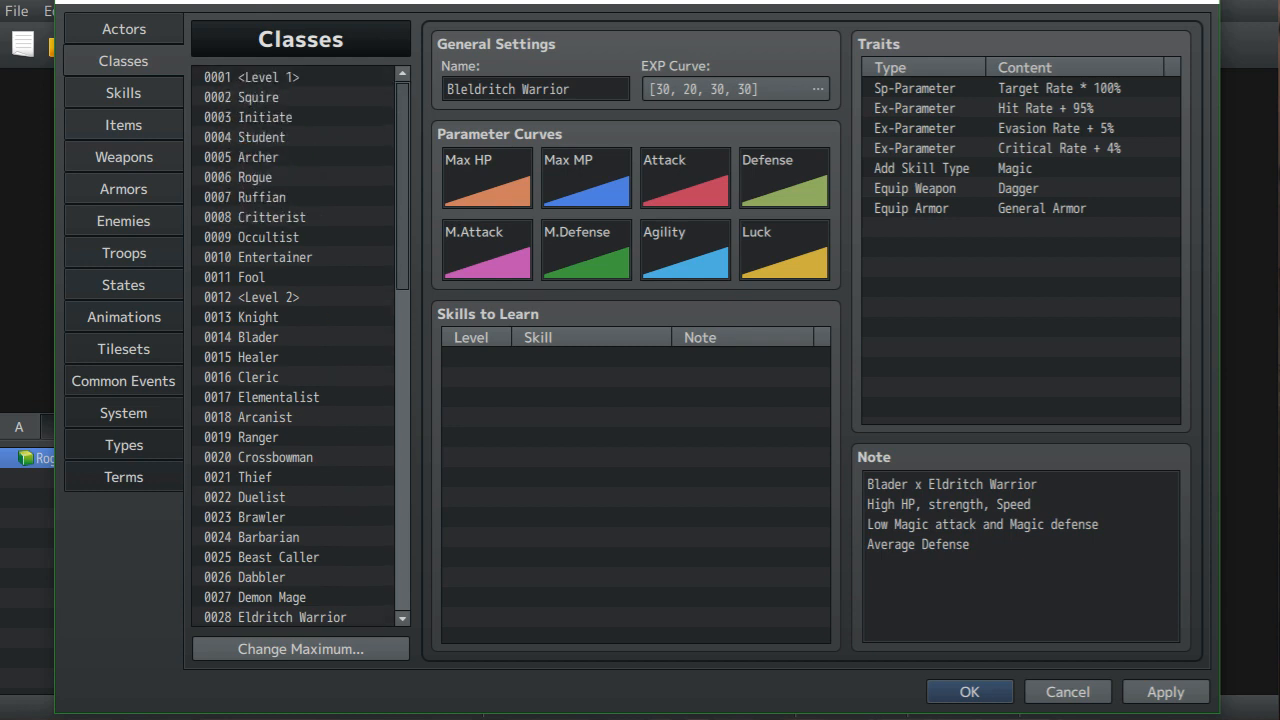
pyautogui.scroll(-3, 300, 347)
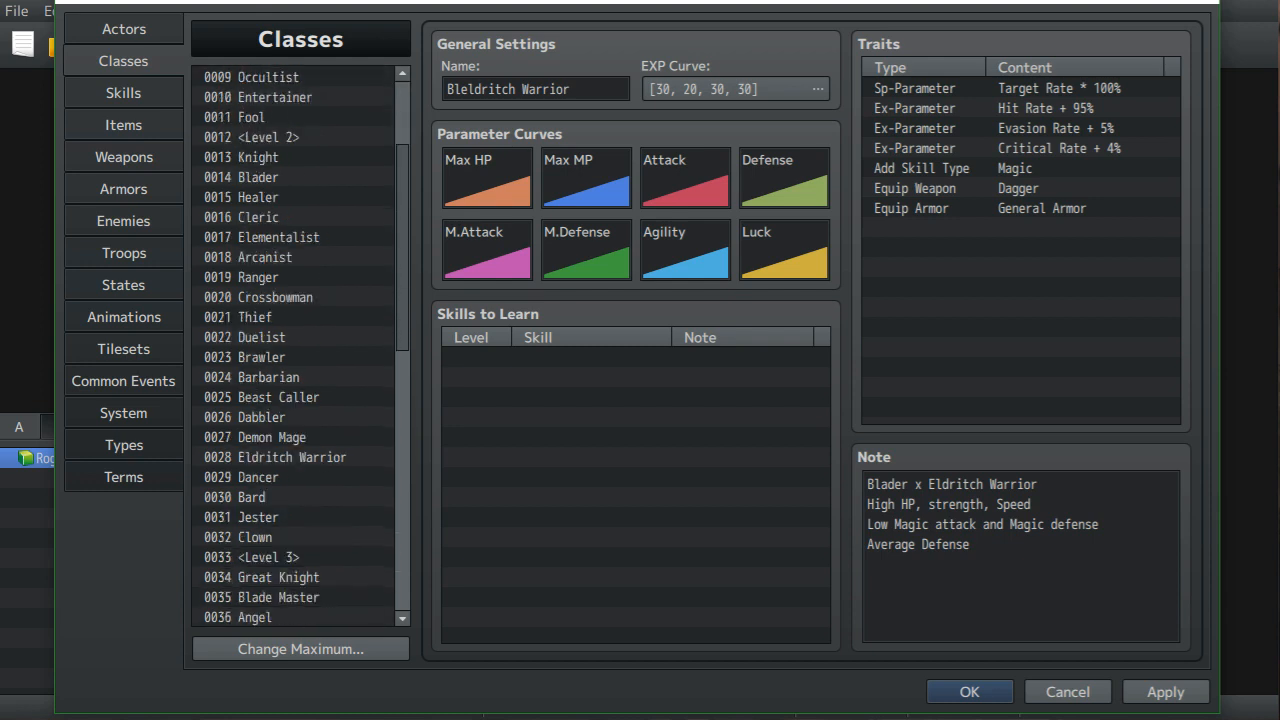
pyautogui.scroll(-1, 300, 347)
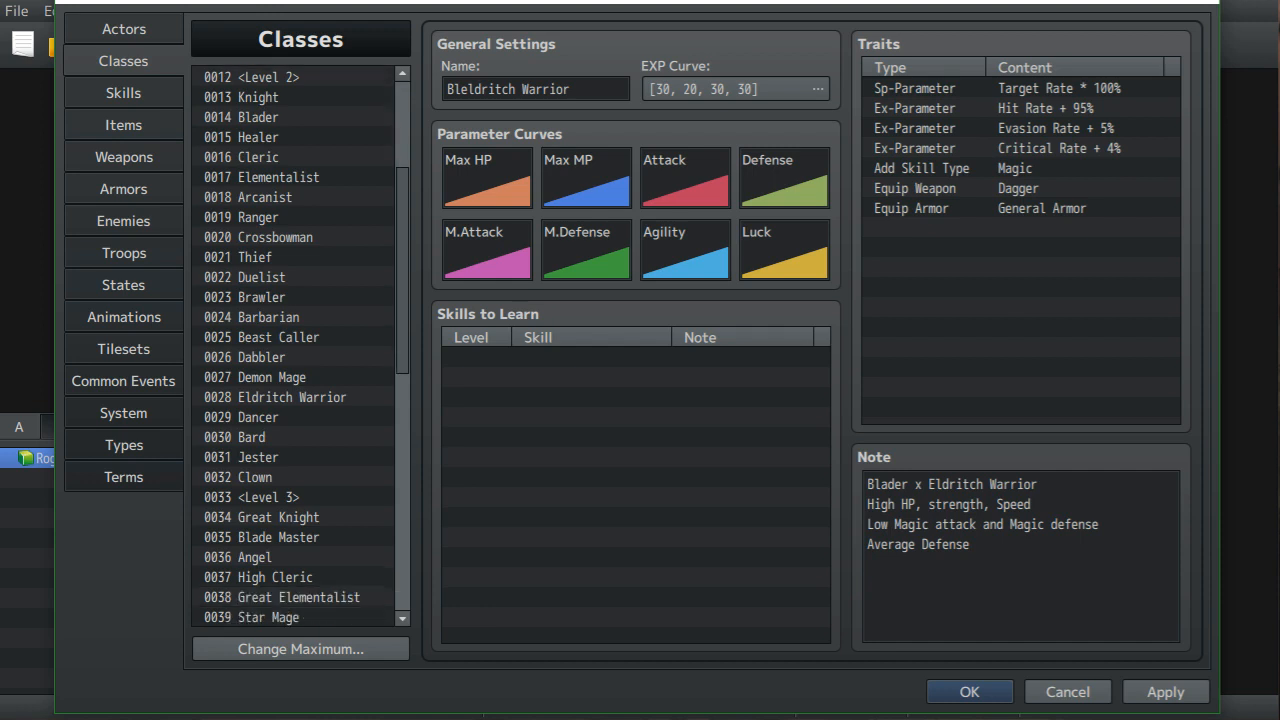
pyautogui.scroll(-10, 300, 347)
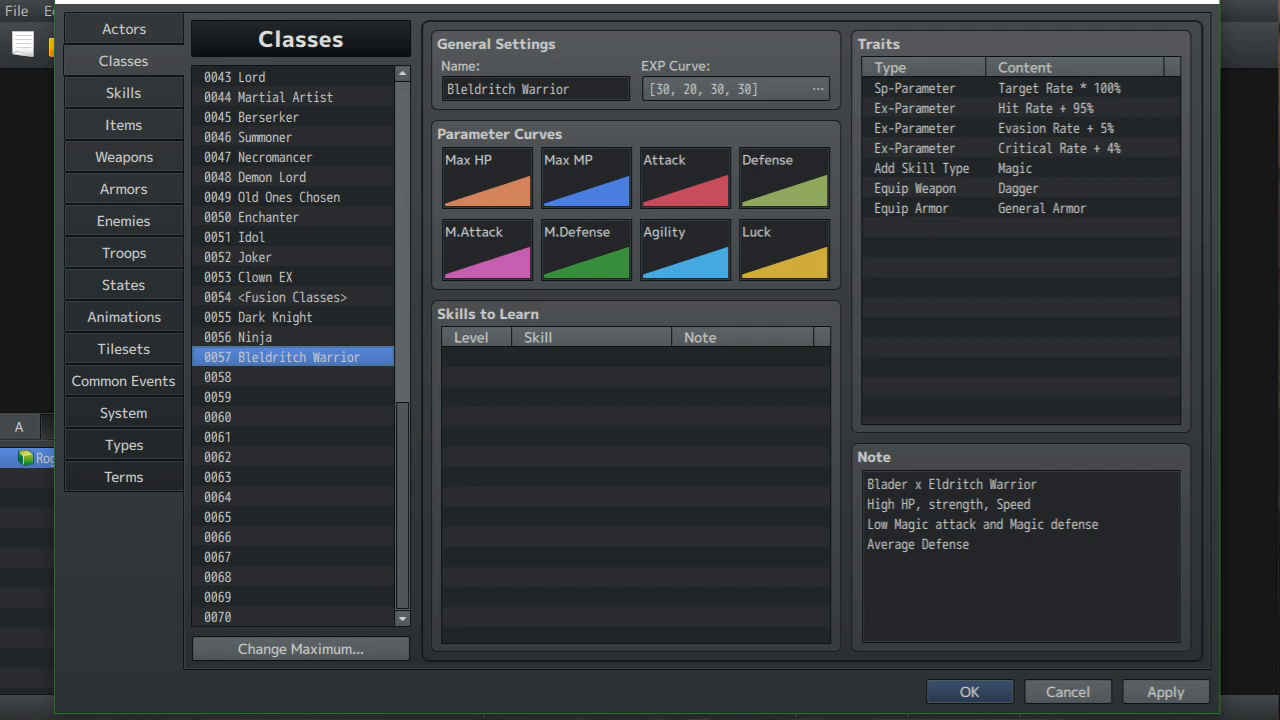
pyautogui.scroll(12, 300, 350)
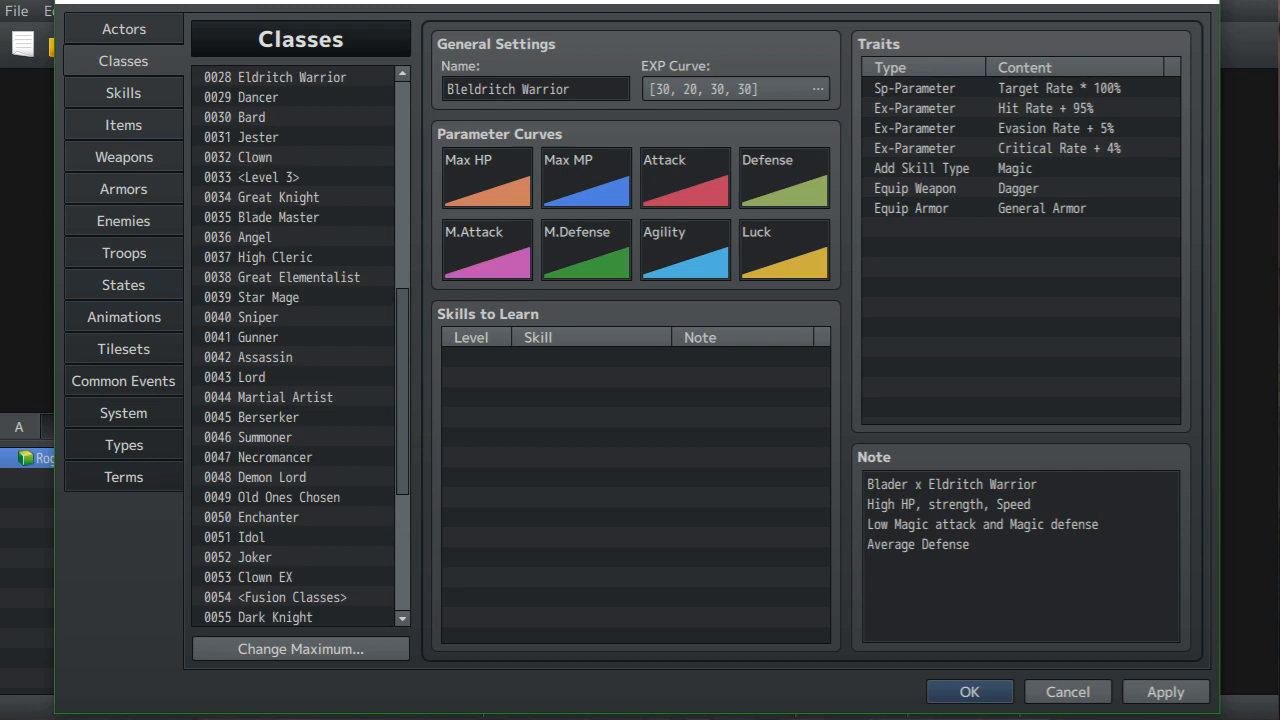
pyautogui.scroll(2, 300, 347)
pyautogui.scroll(-9, 300, 347)
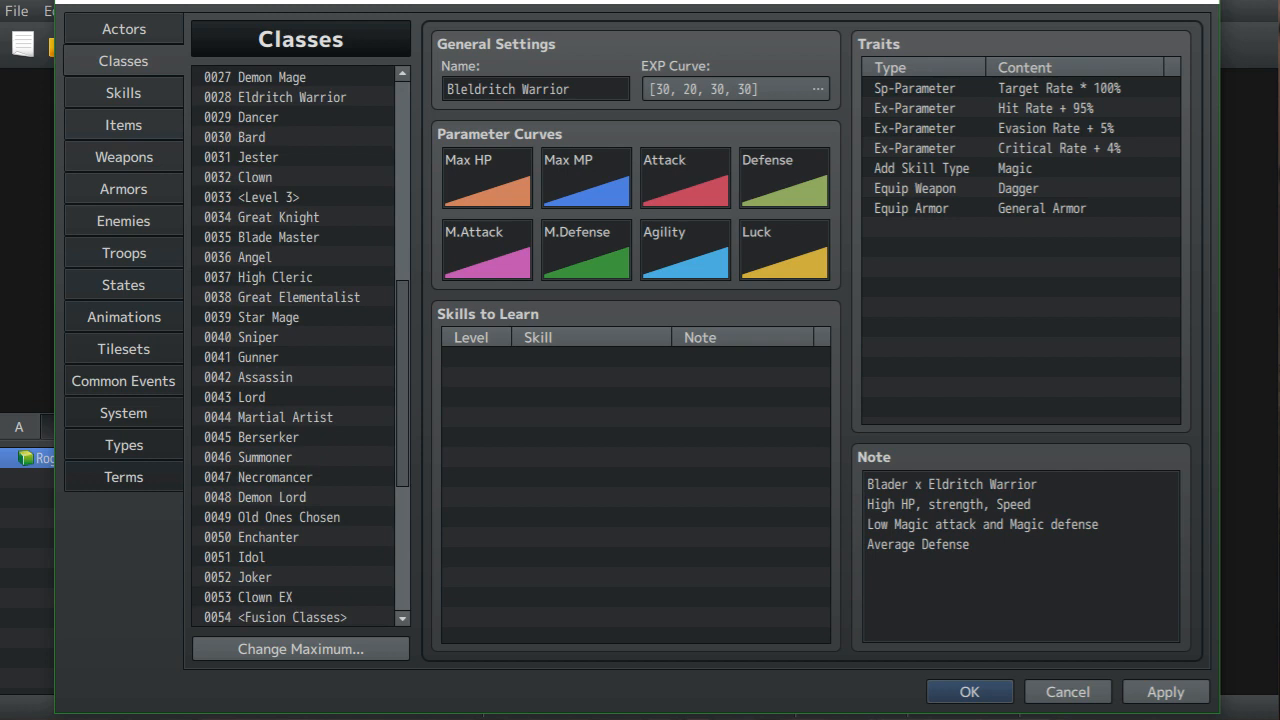
pyautogui.scroll(9, 300, 347)
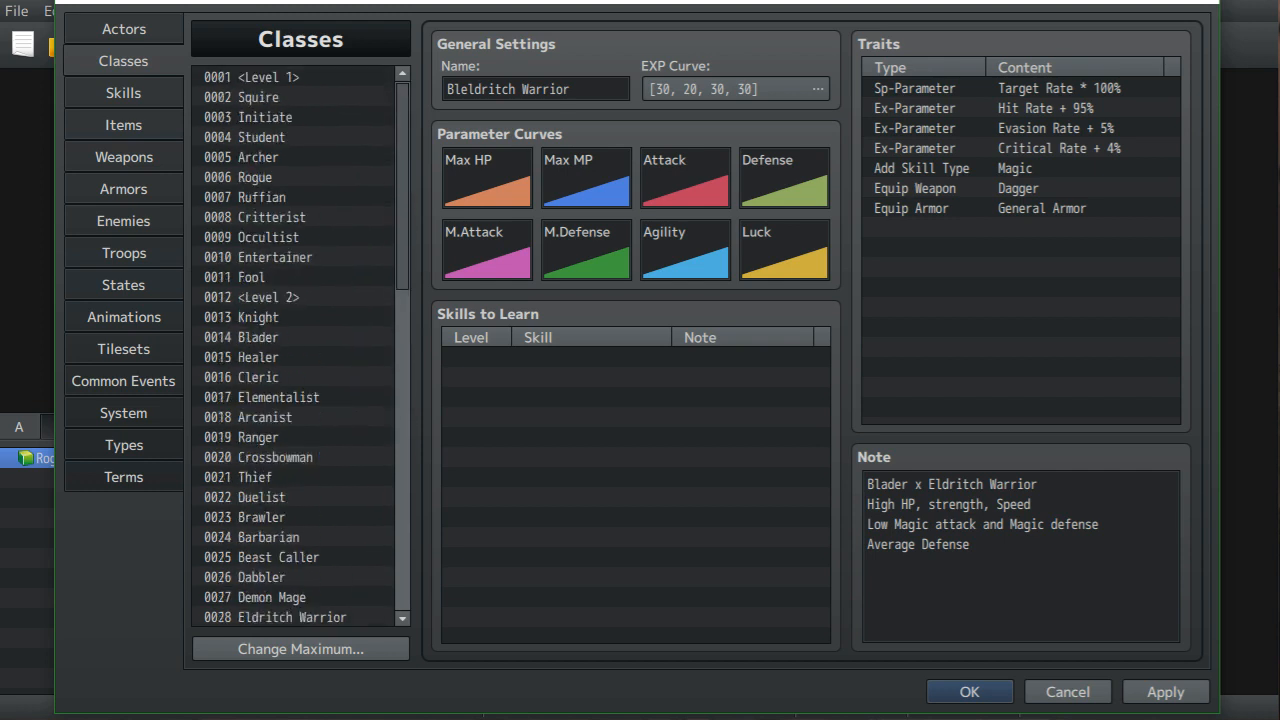
pyautogui.click(293, 97)
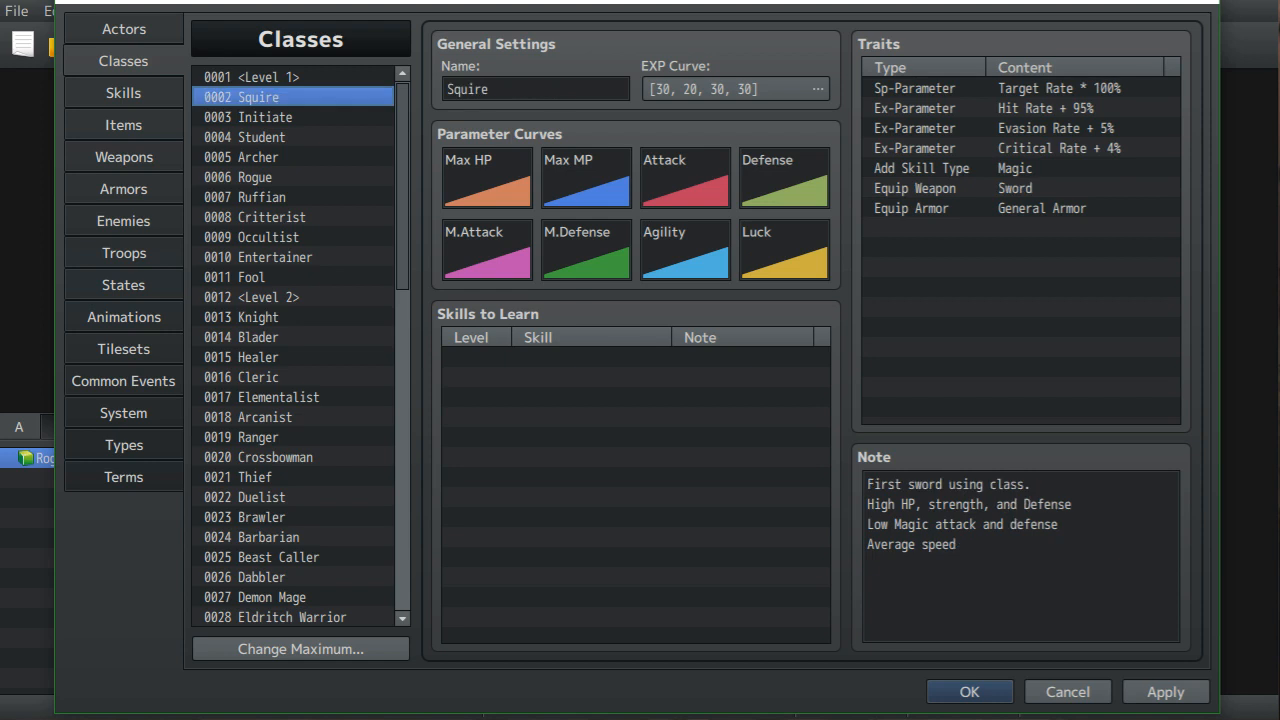
# - Add the Special skill type to the side-view magic skills list in the system settings
pyautogui.click(124, 413)
pyautogui.click(1120, 98)
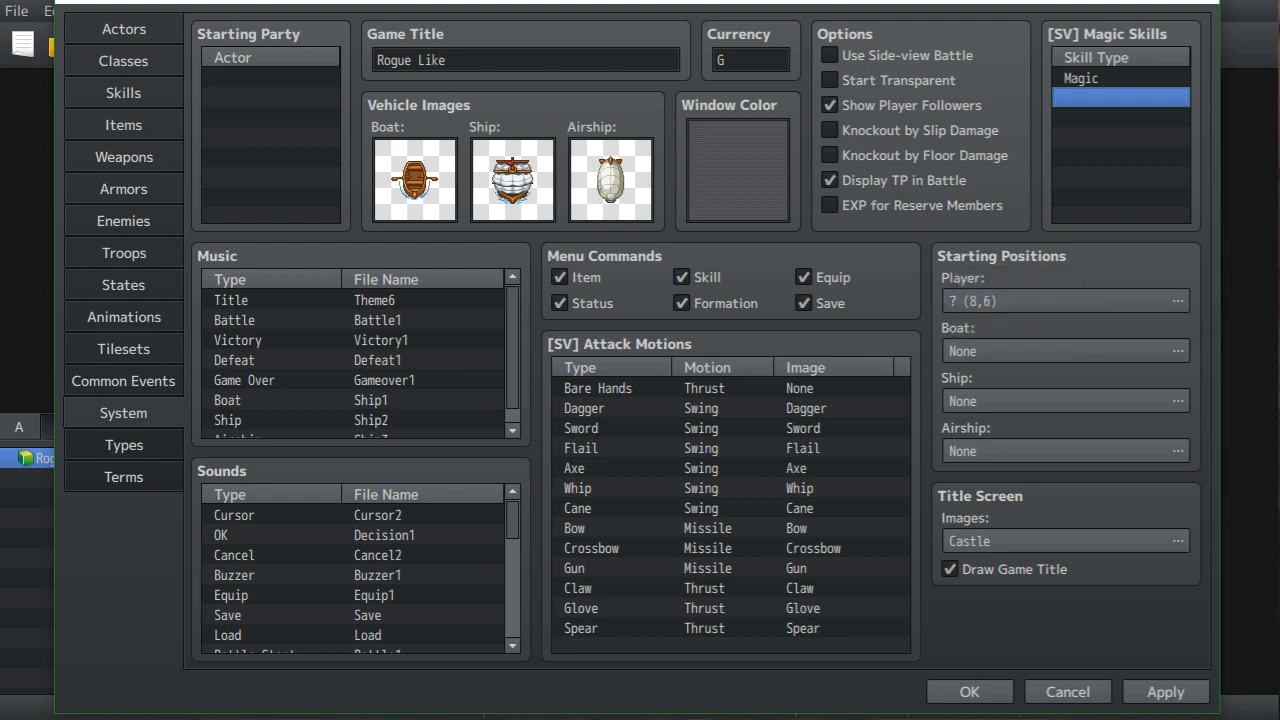
pyautogui.rightClick(1118, 95)
pyautogui.click(1152, 107)
pyautogui.click(1125, 118)
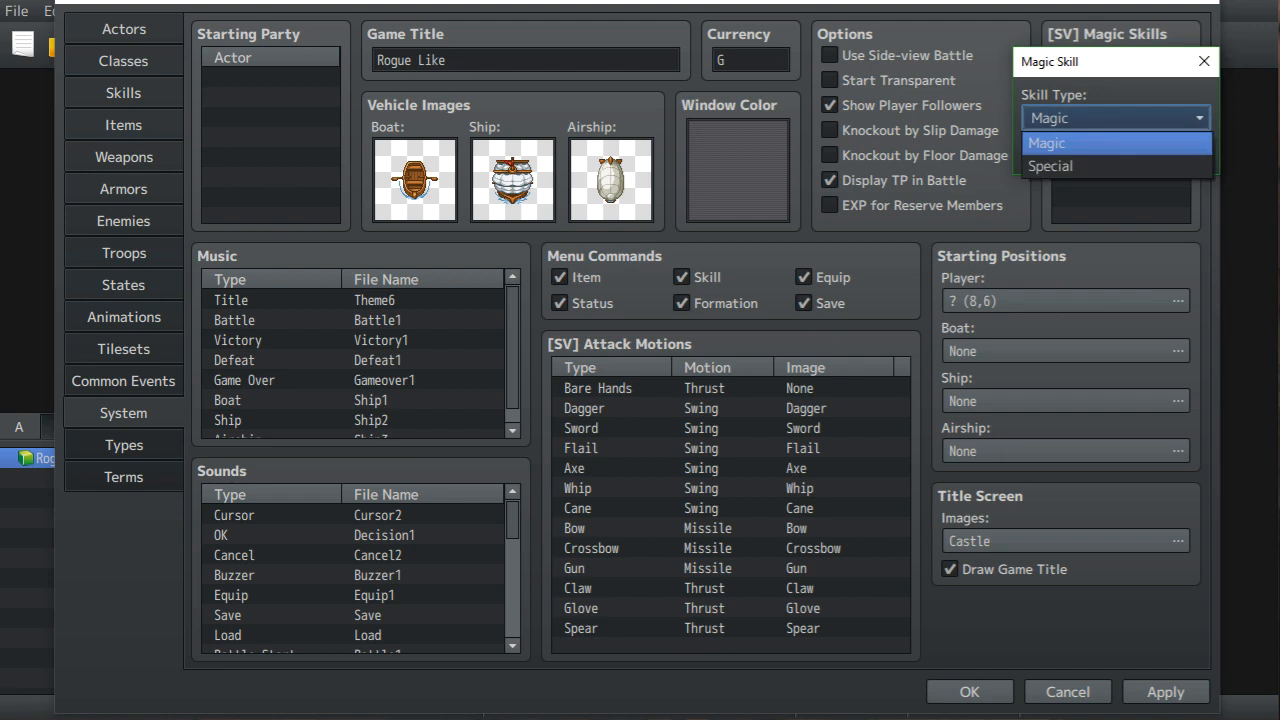
pyautogui.click(1060, 166)
pyautogui.click(1067, 153)
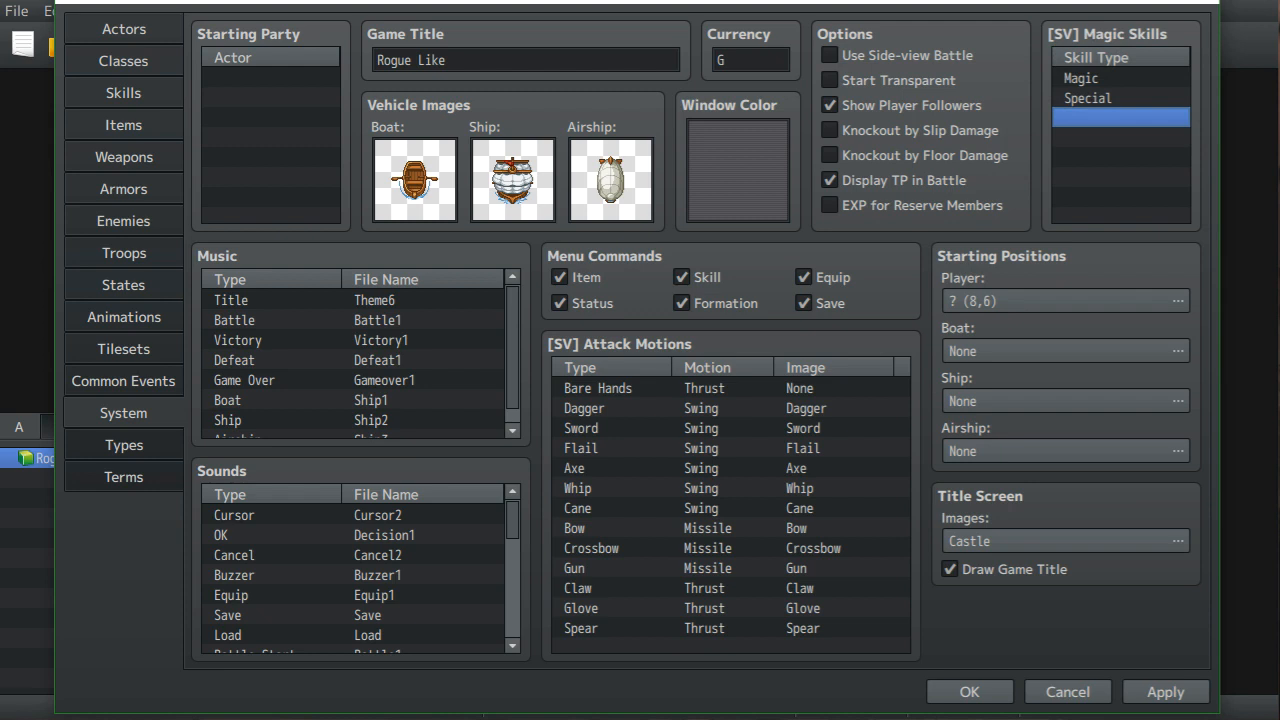
# - Enable side-view battle and set the game's currency to Mana
pyautogui.click(830, 56)
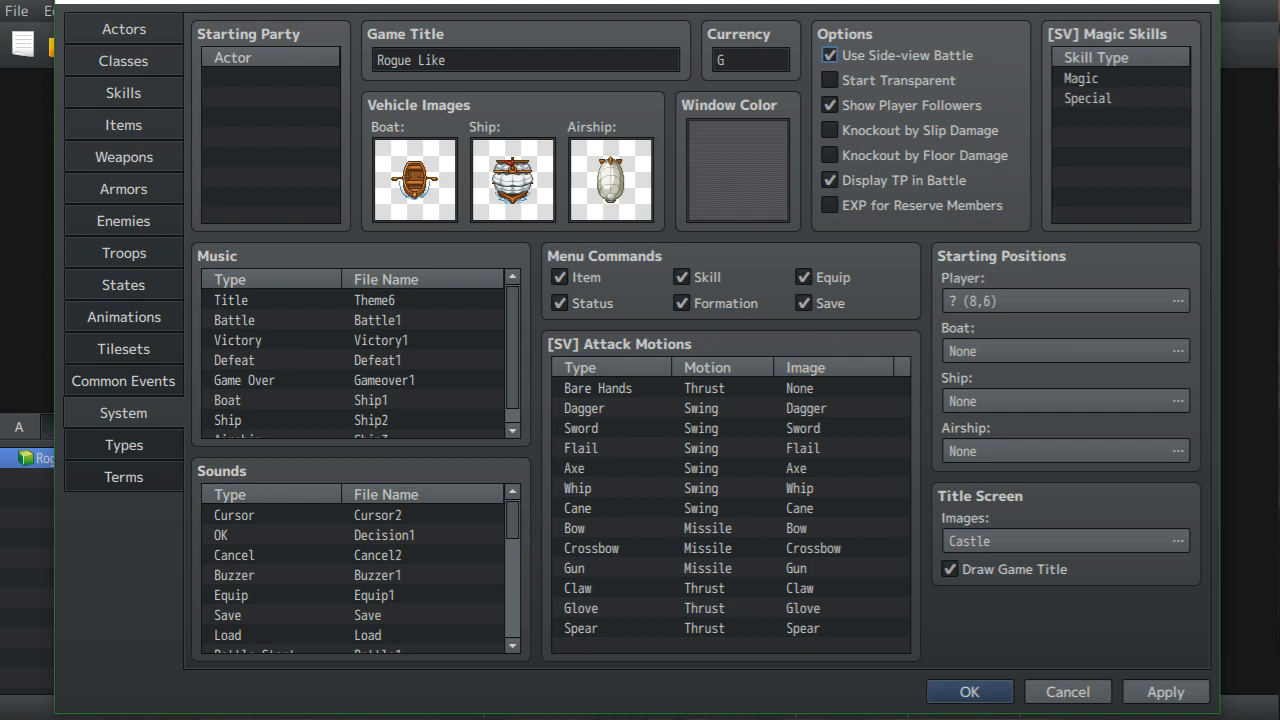
pyautogui.doubleClick(731, 60)
pyautogui.write('Mana')
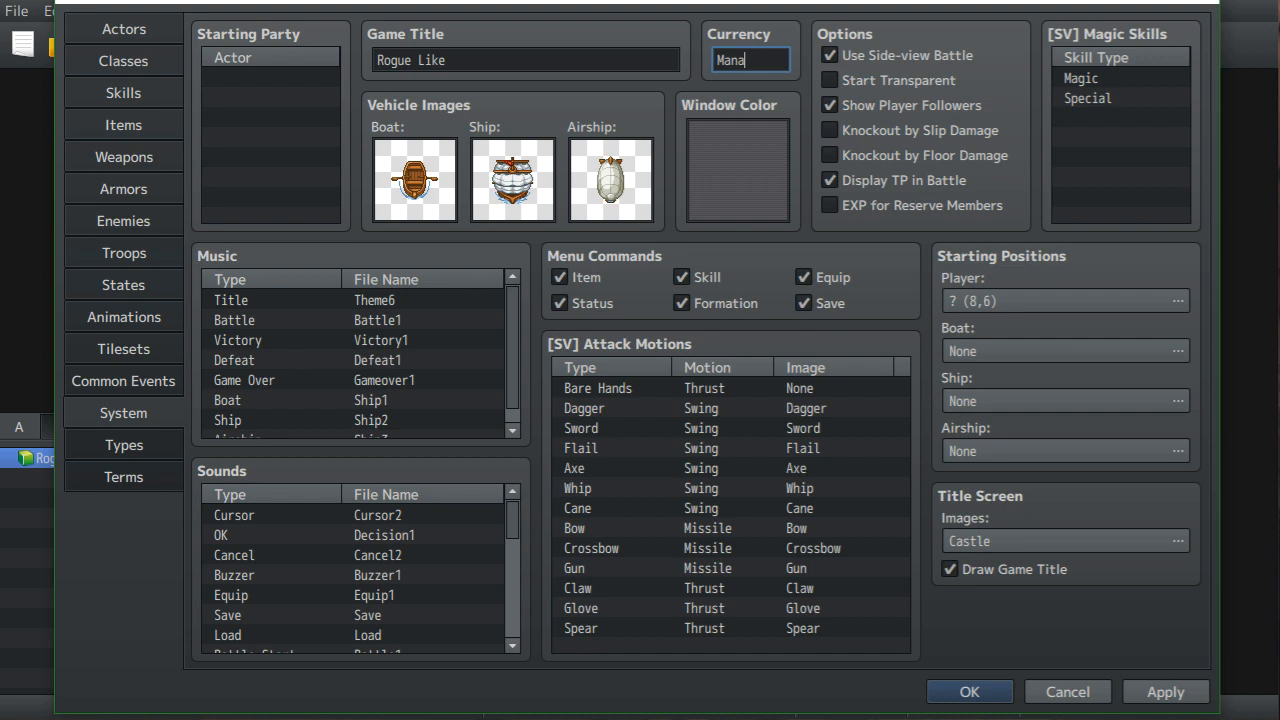
pyautogui.click(271, 117)
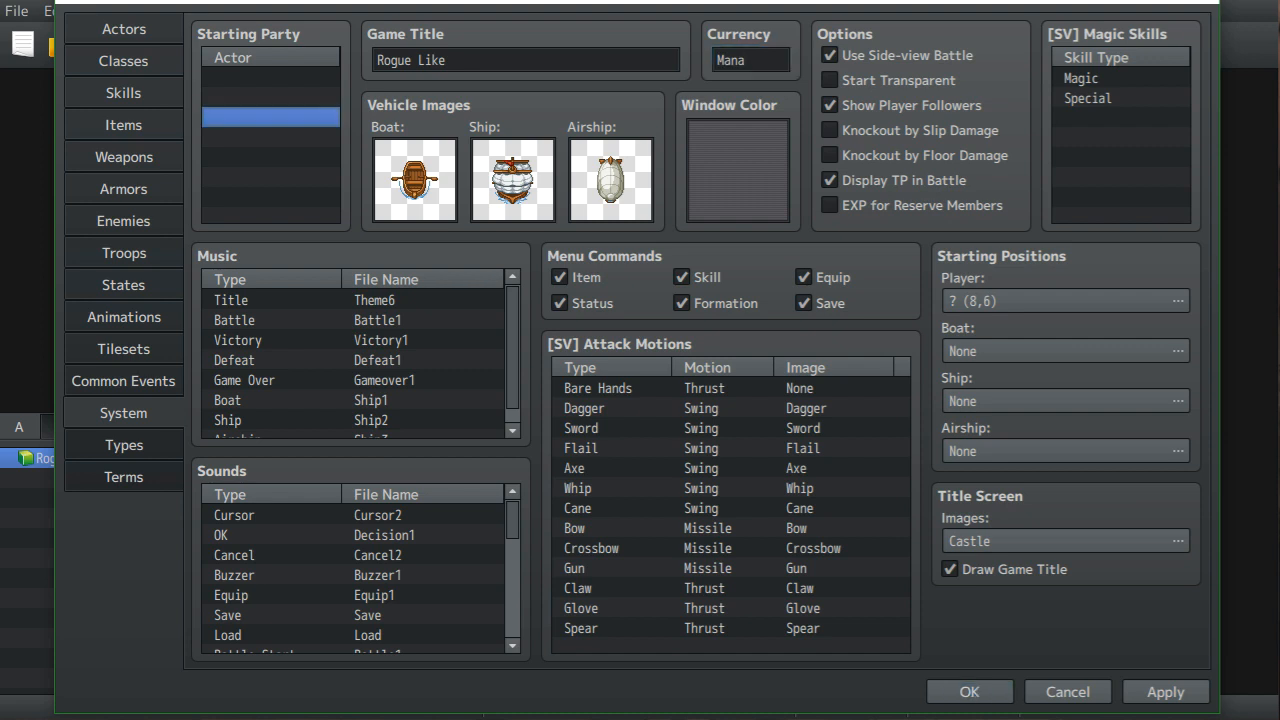
pyautogui.click(271, 77)
pyautogui.rightClick(237, 77)
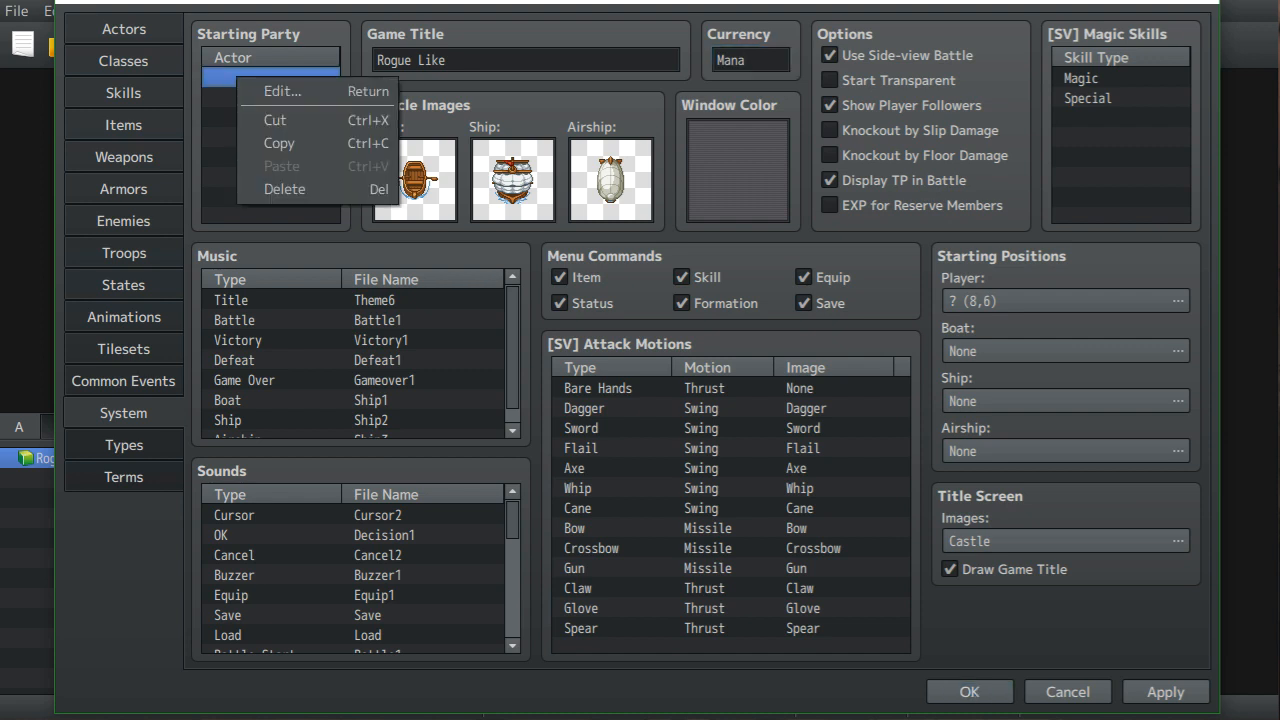
pyautogui.click(222, 97)
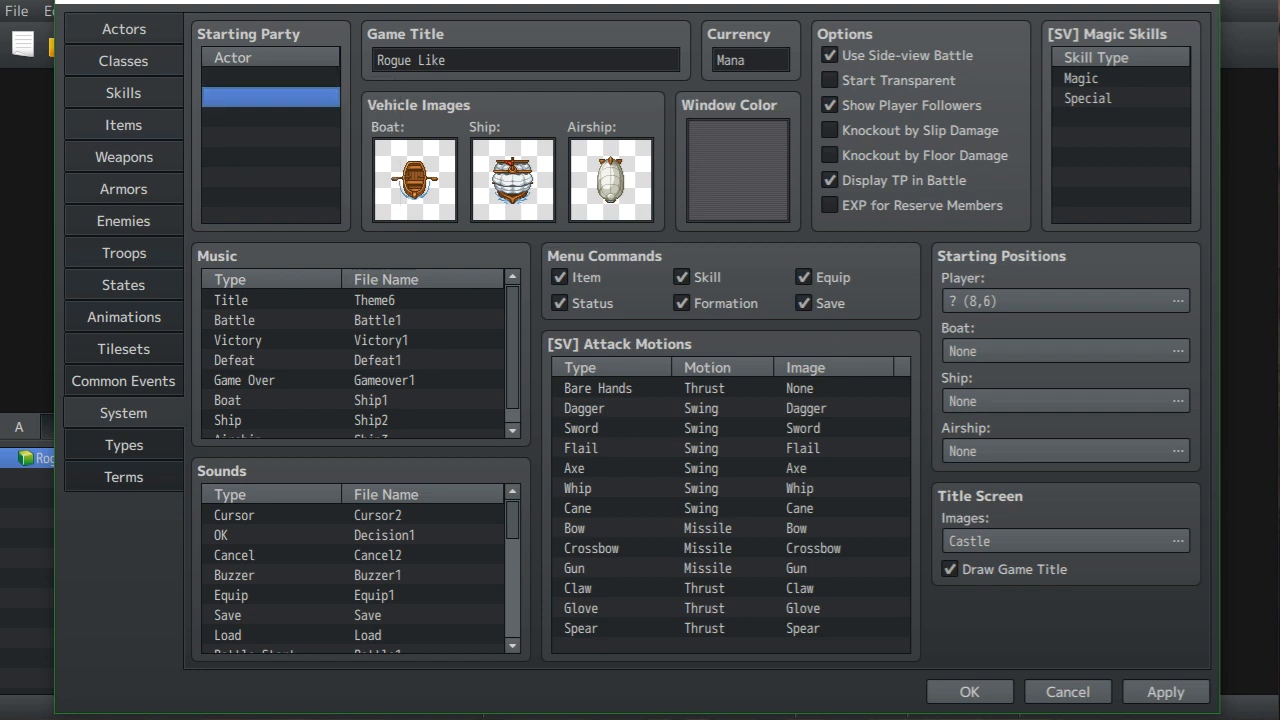
pyautogui.click(271, 77)
pyautogui.click(271, 117)
pyautogui.click(271, 137)
pyautogui.click(271, 117)
pyautogui.click(271, 97)
pyautogui.click(271, 77)
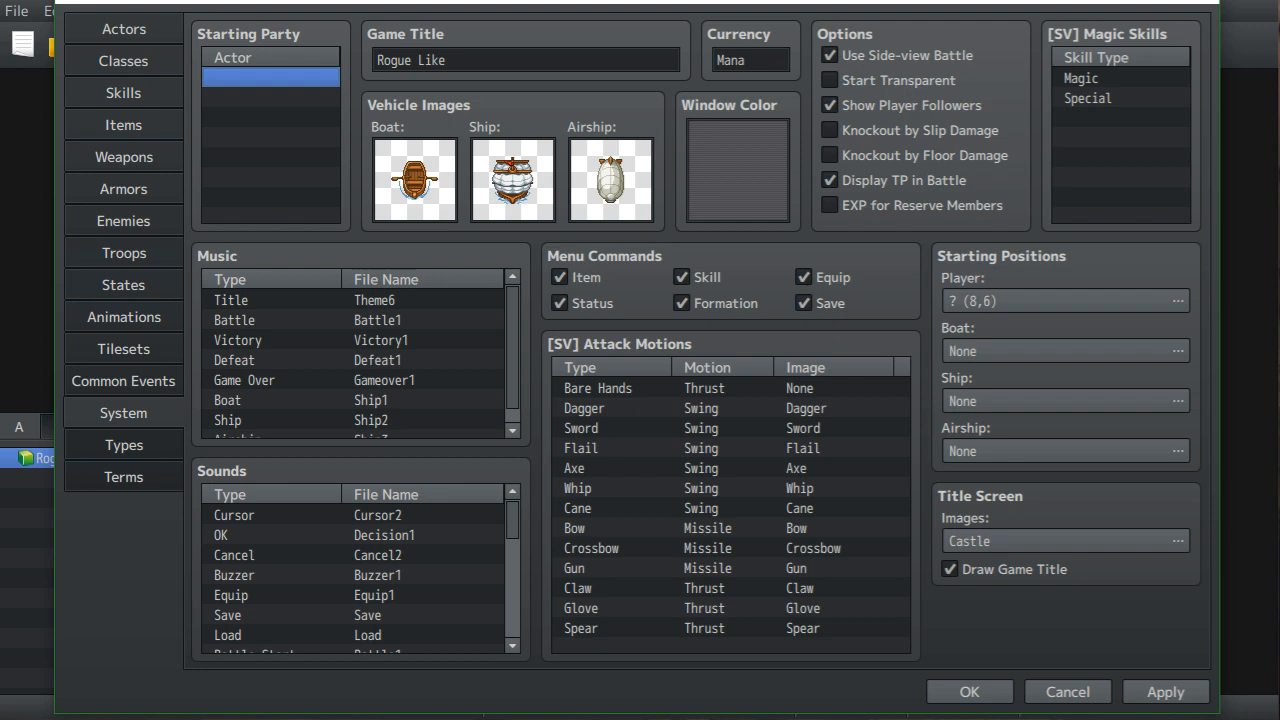
# - Review the class list from Level 1 to the empty slots after the fusion classes, and recheck the system settings
pyautogui.click(123, 61)
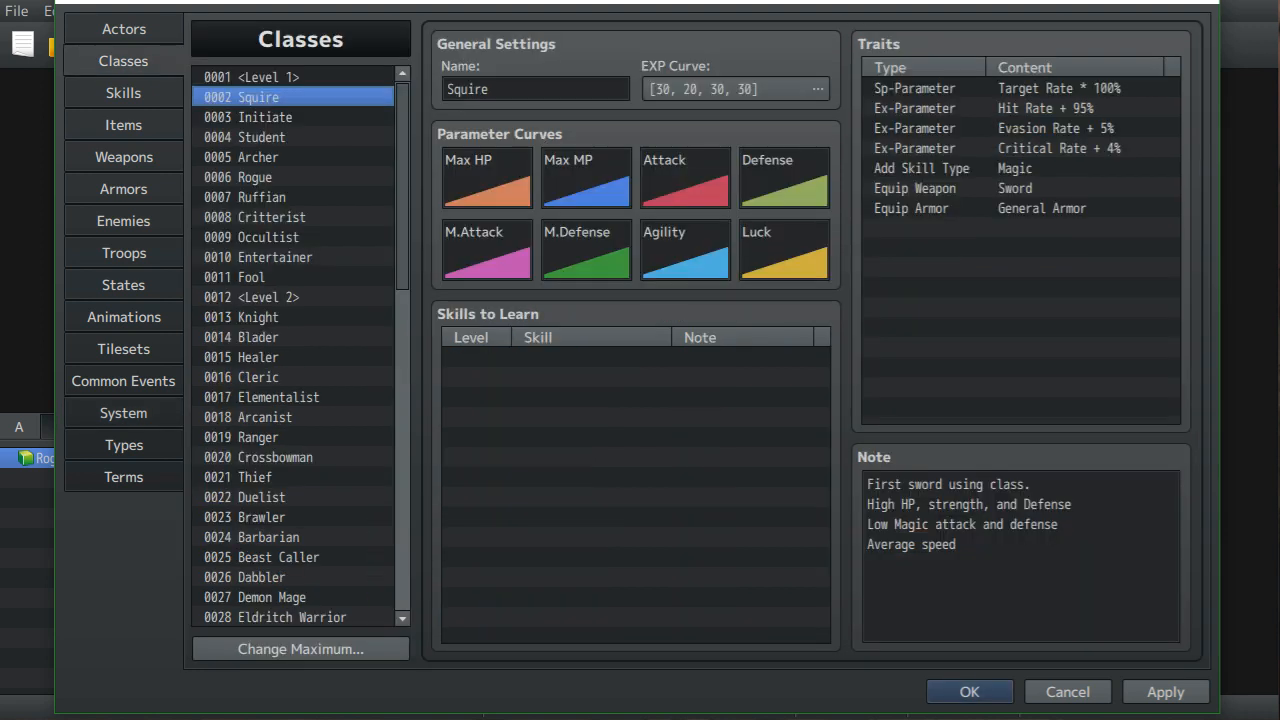
pyautogui.scroll(-14, 295, 347)
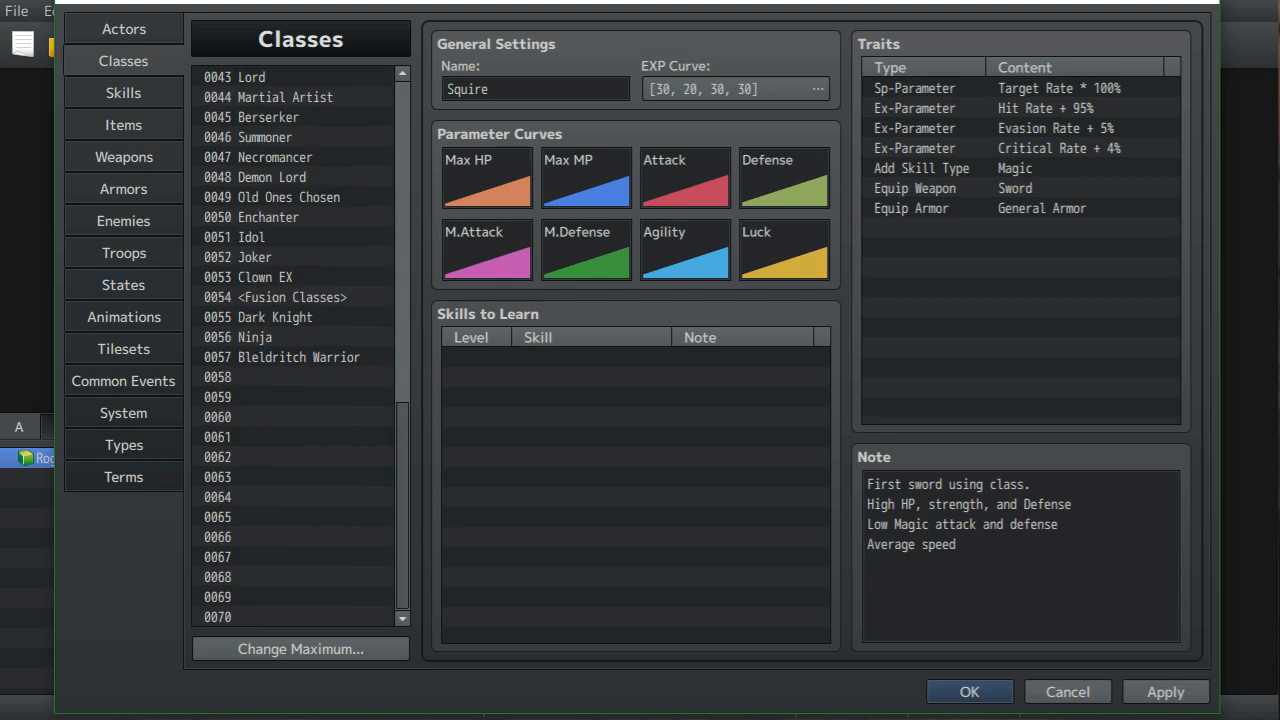
pyautogui.click(293, 397)
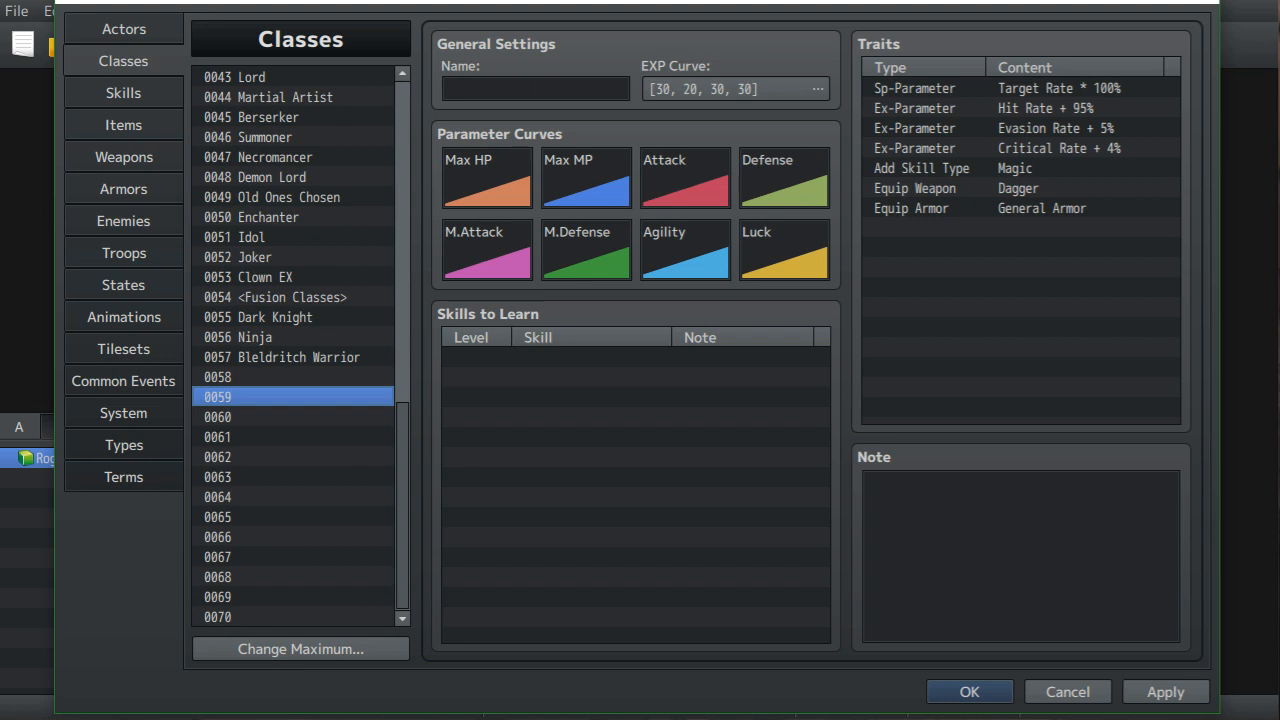
pyautogui.click(293, 377)
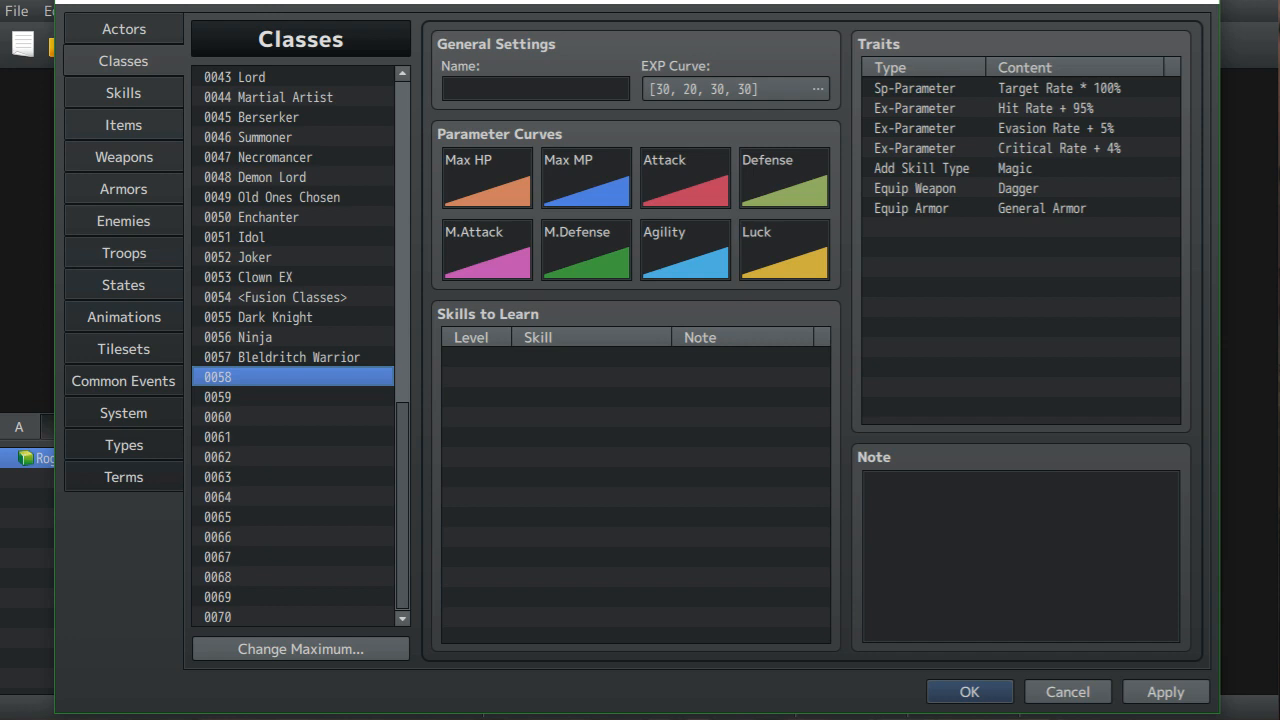
pyautogui.scroll(14, 300, 346)
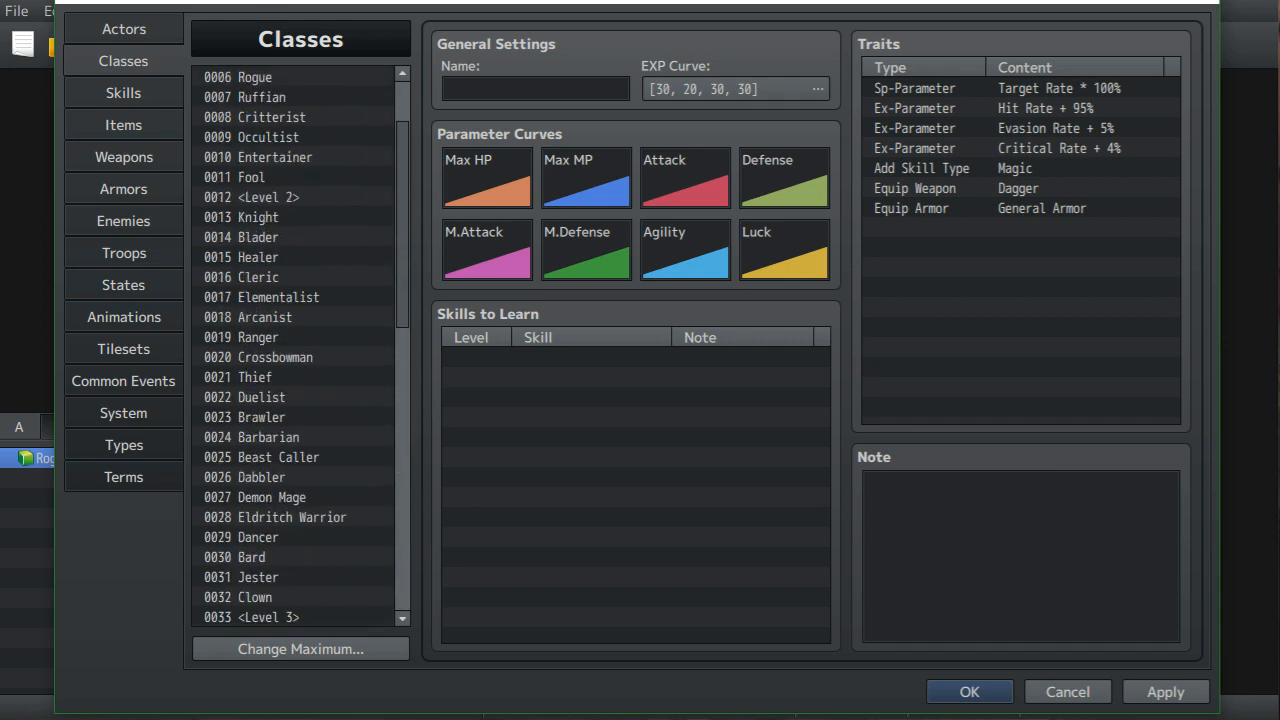
pyautogui.scroll(-14, 300, 346)
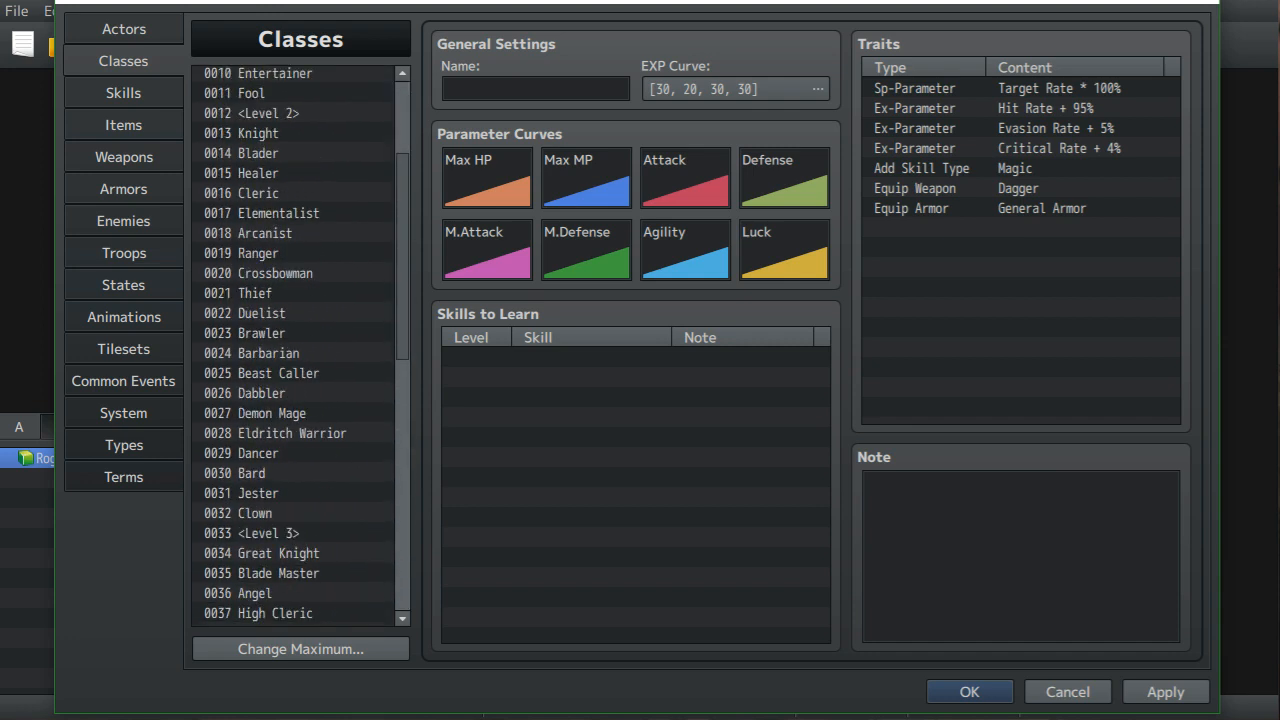
pyautogui.click(292, 397)
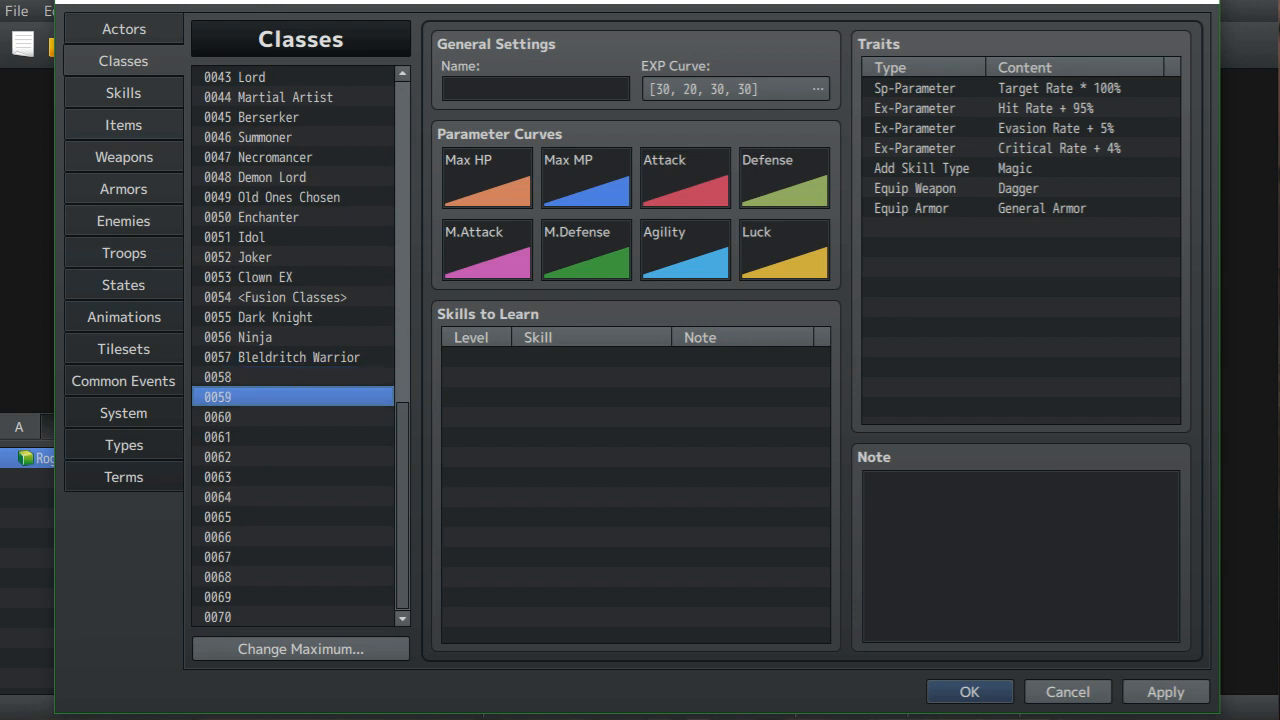
pyautogui.scroll(14, 300, 346)
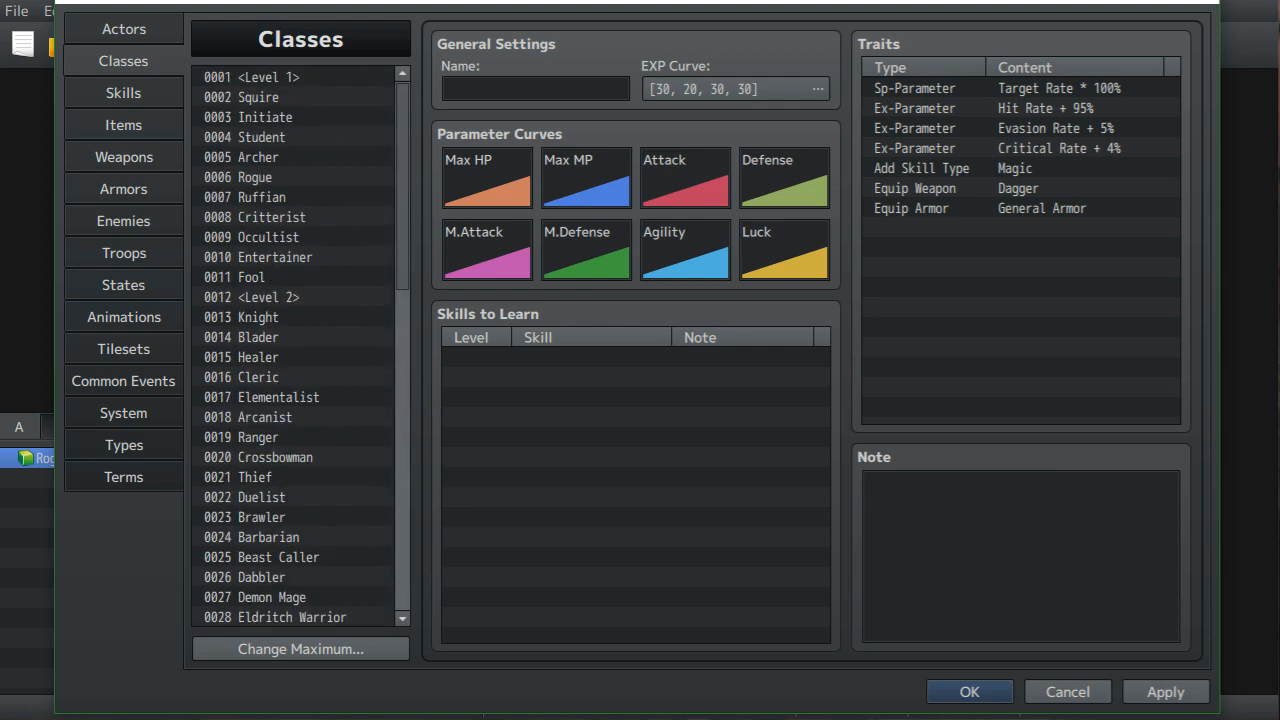
pyautogui.scroll(-14, 300, 346)
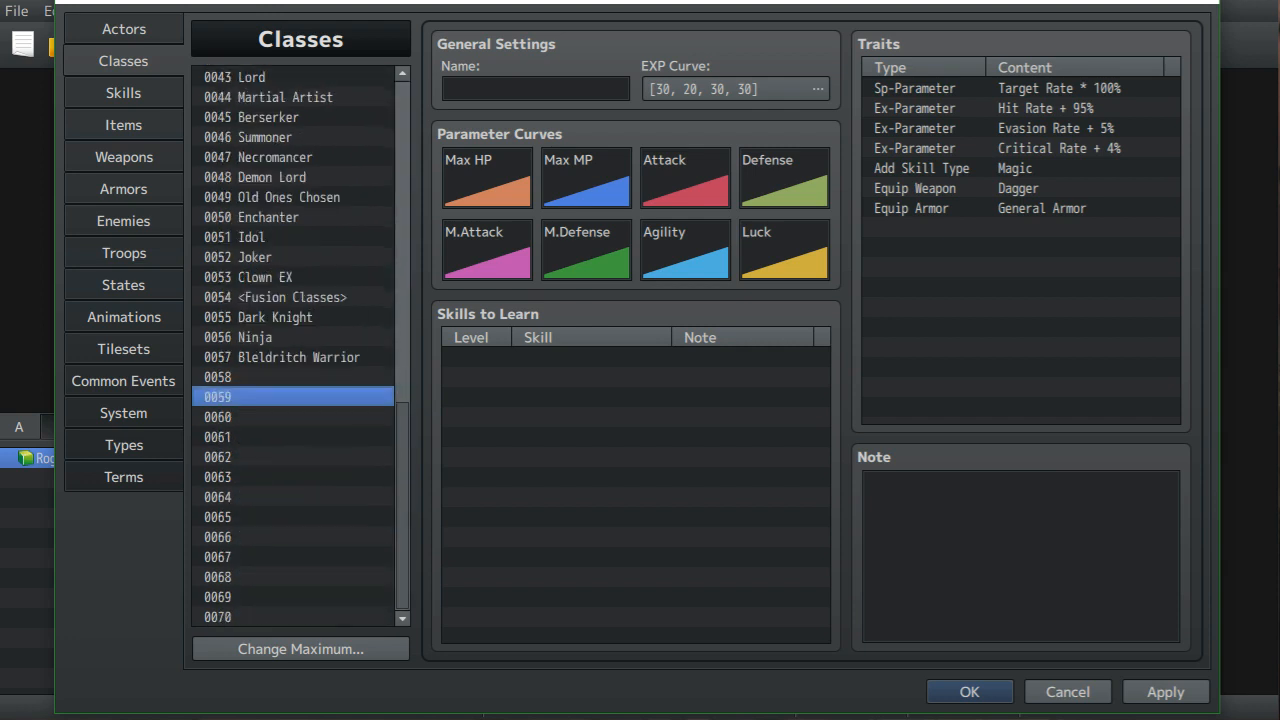
pyautogui.scroll(14, 300, 346)
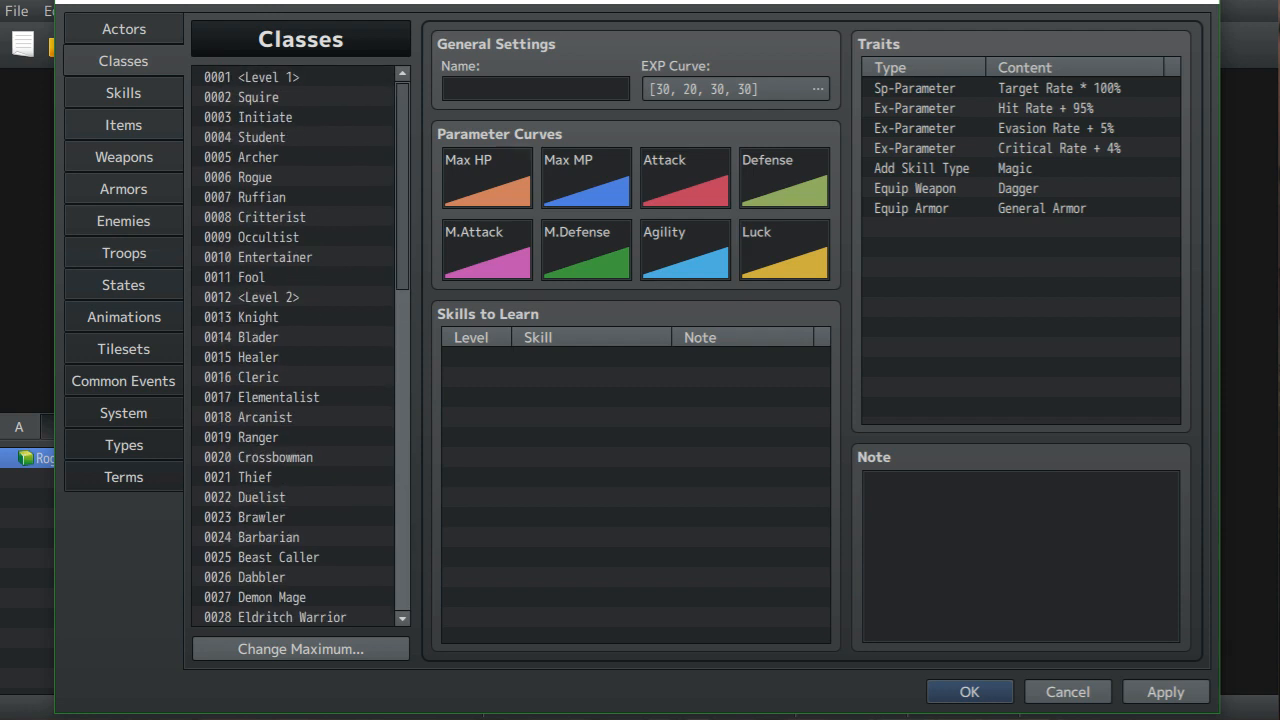
pyautogui.scroll(-14, 300, 346)
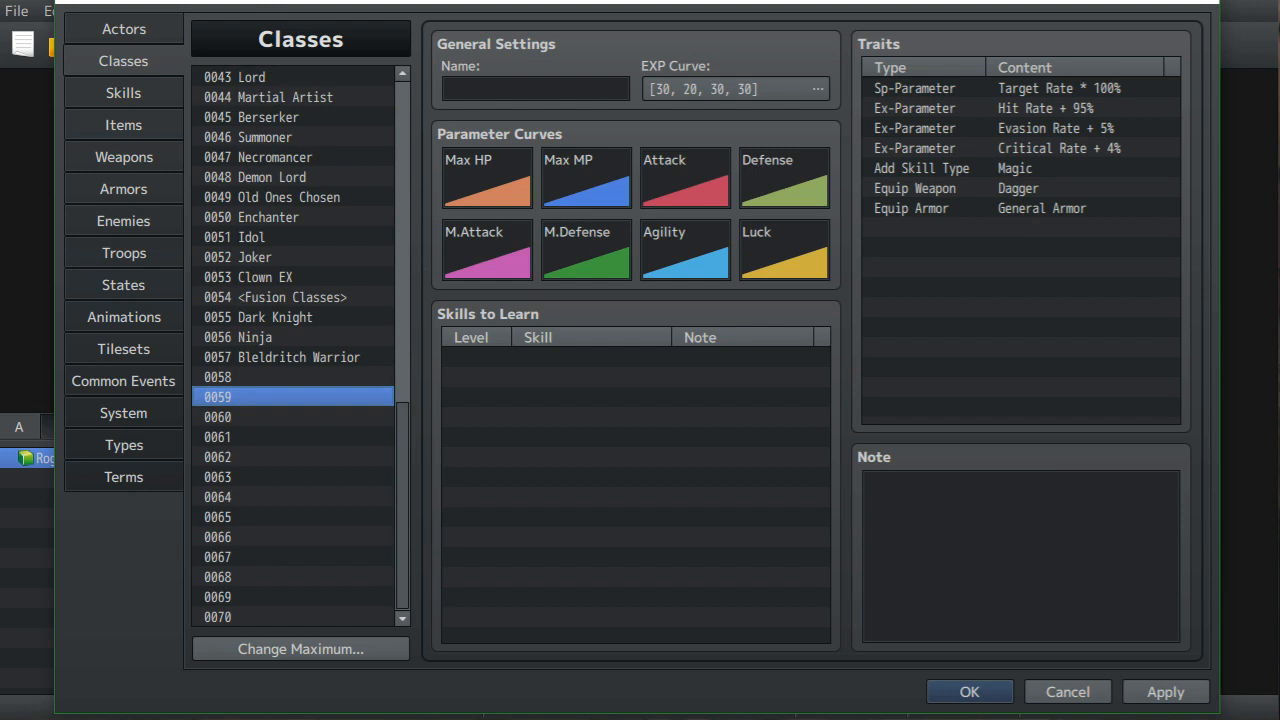
pyautogui.click(124, 413)
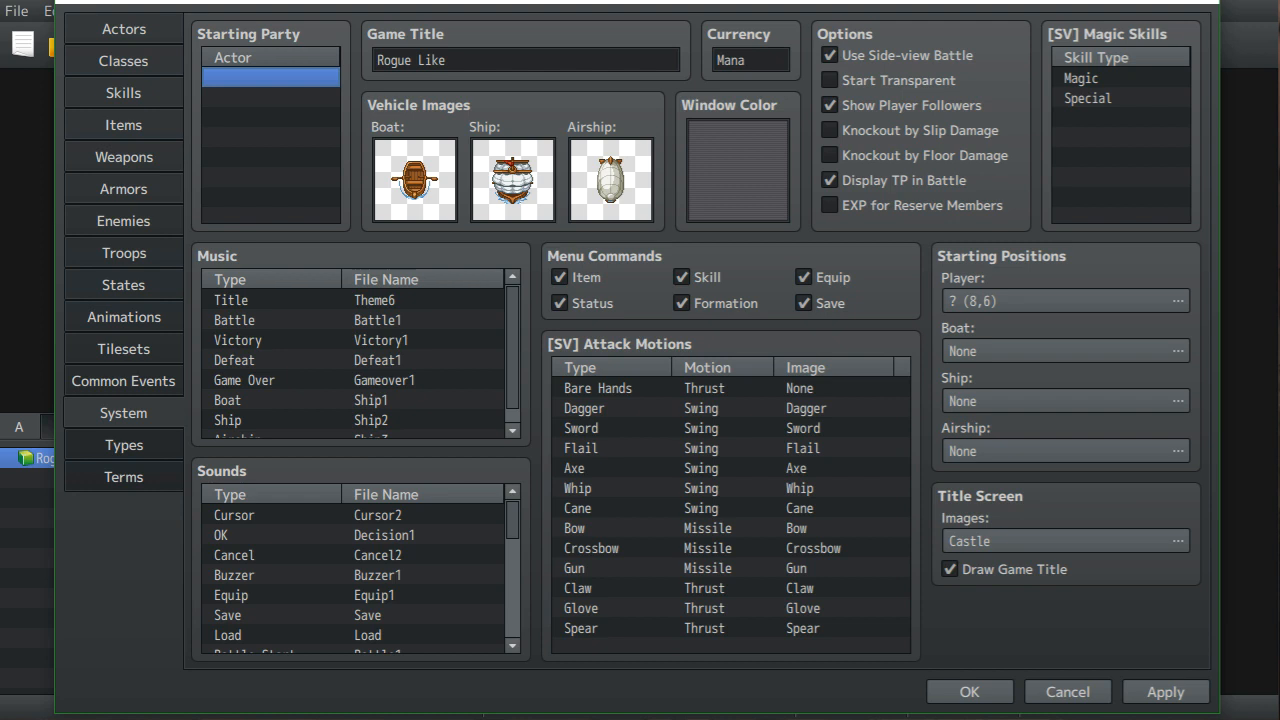
pyautogui.click(123, 61)
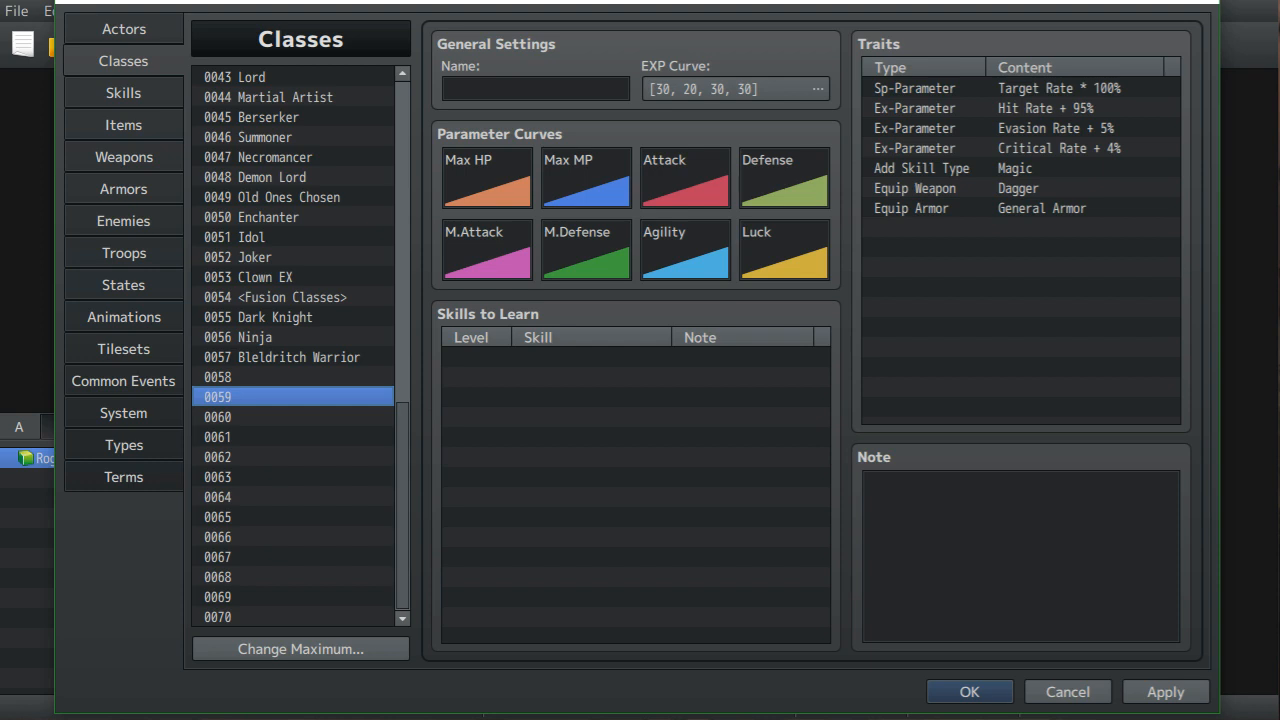
pyautogui.scroll(8, 403, 500)
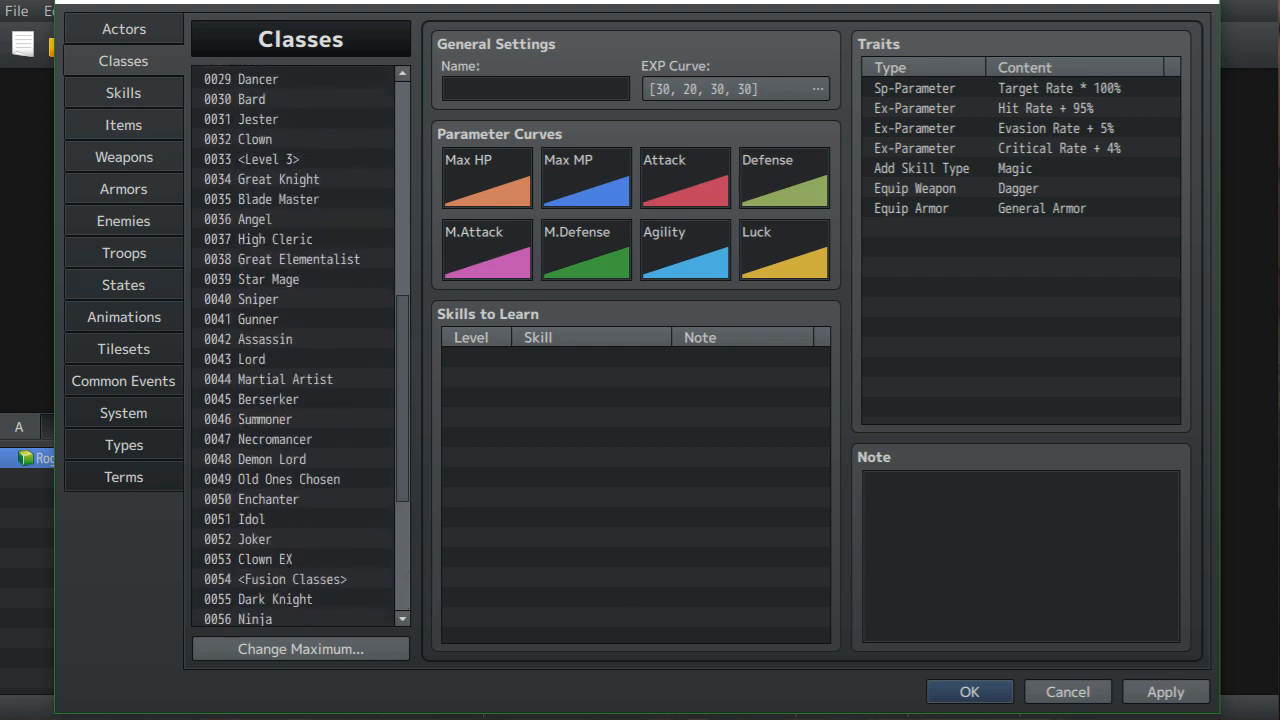
pyautogui.scroll(-8, 403, 500)
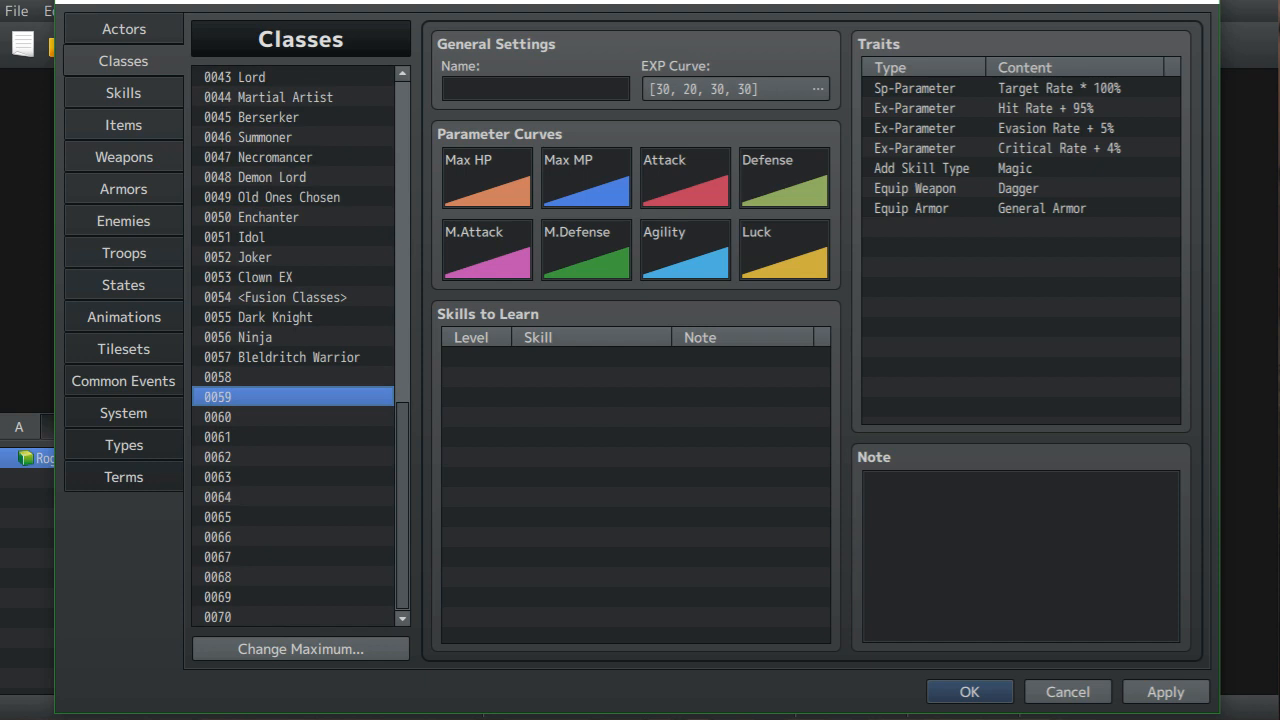
# - Name class slot 0058 Alchemist, and clear that slot again
pyautogui.click(536, 89)
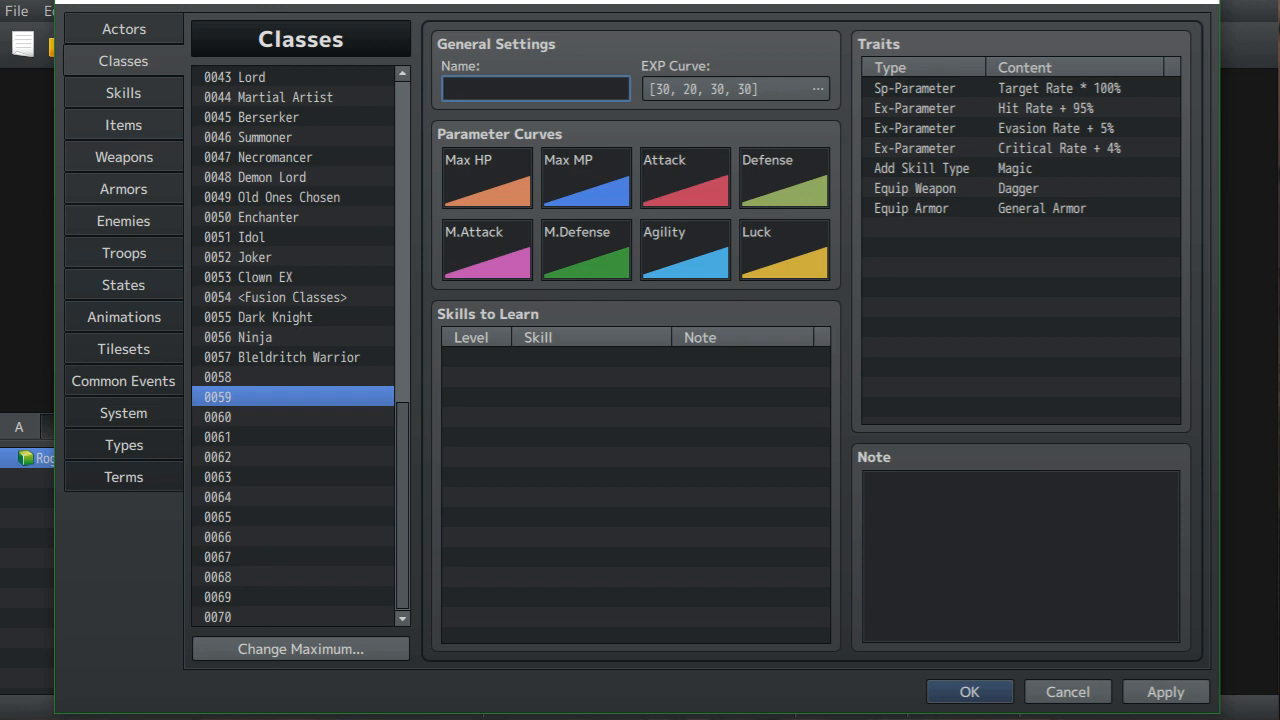
pyautogui.click(292, 397)
pyautogui.click(292, 377)
pyautogui.click(536, 89)
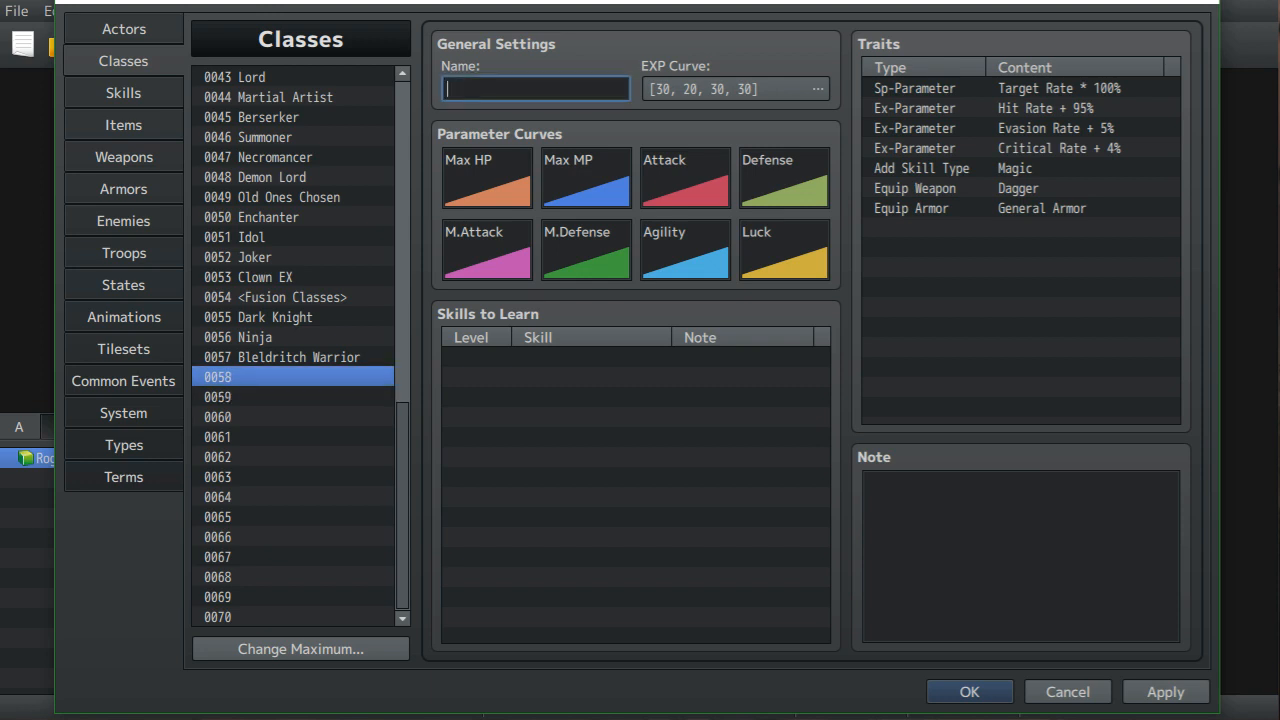
pyautogui.write('Alchemist')
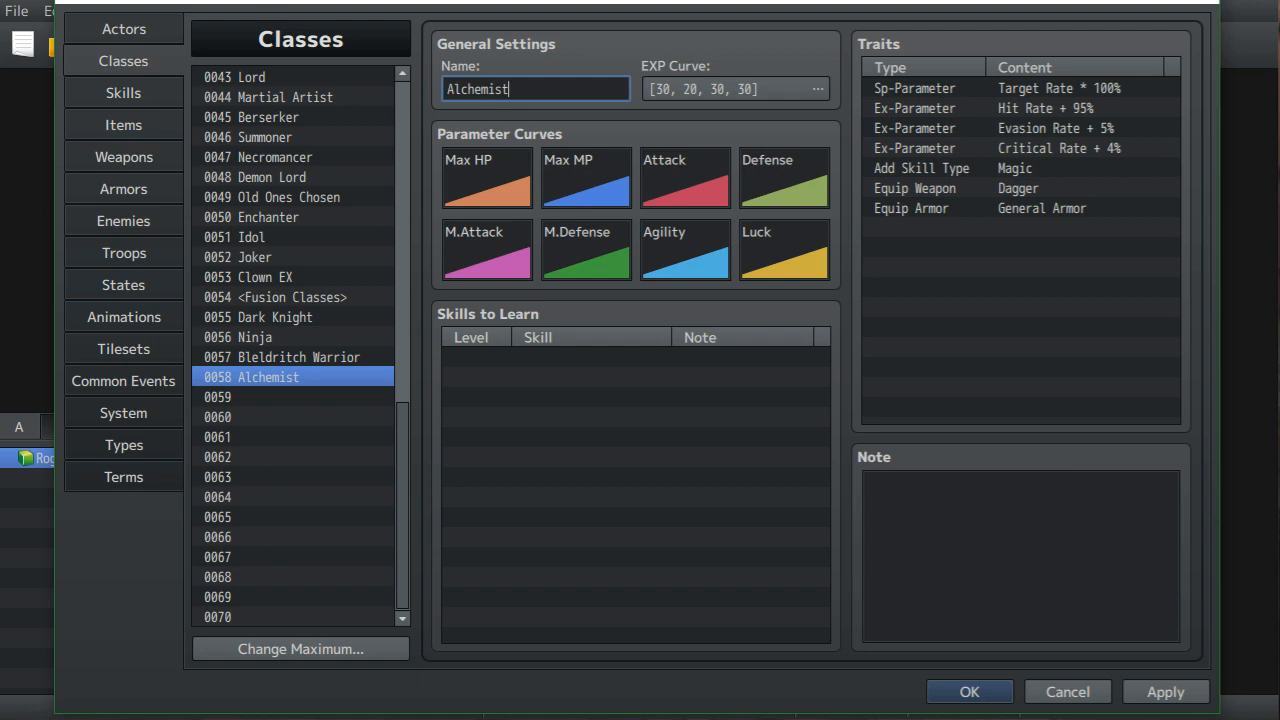
pyautogui.rightClick(272, 377)
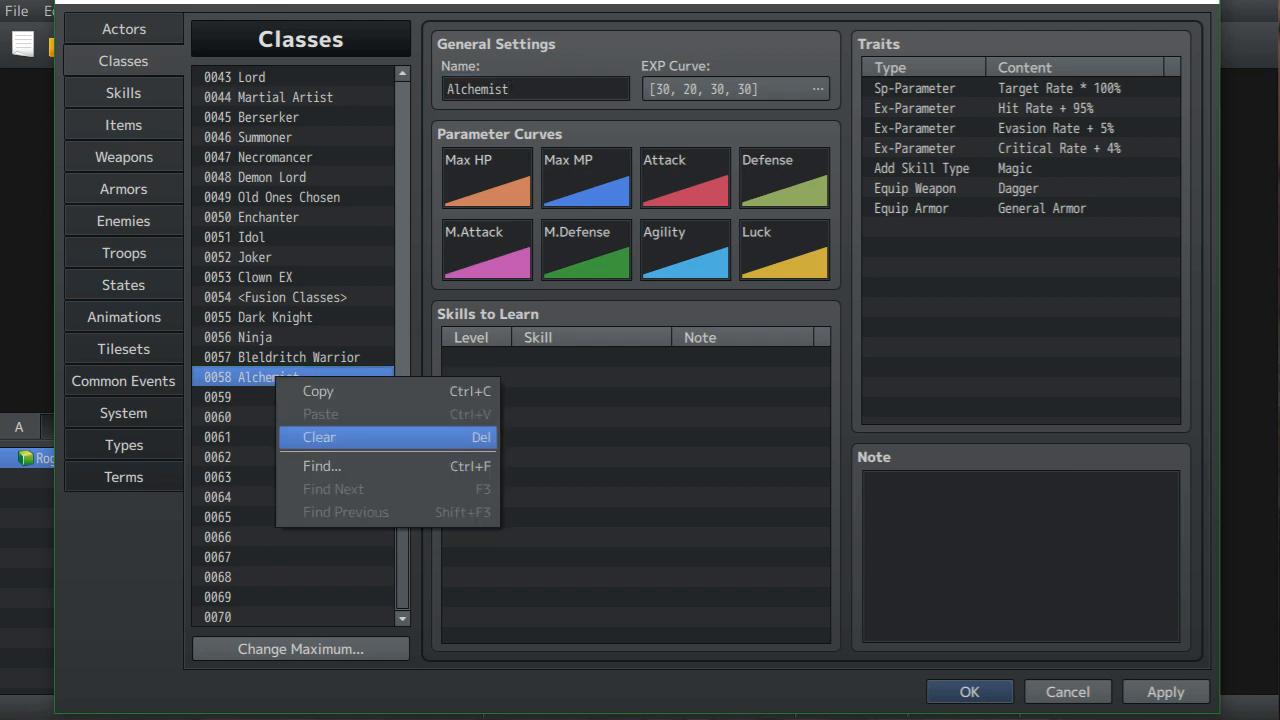
pyautogui.click(300, 438)
# - Name class slot 0070 Alchemist and label slot 0069 above it "<Main Character>"
pyautogui.click(290, 617)
pyautogui.click(535, 89)
pyautogui.write('Al')
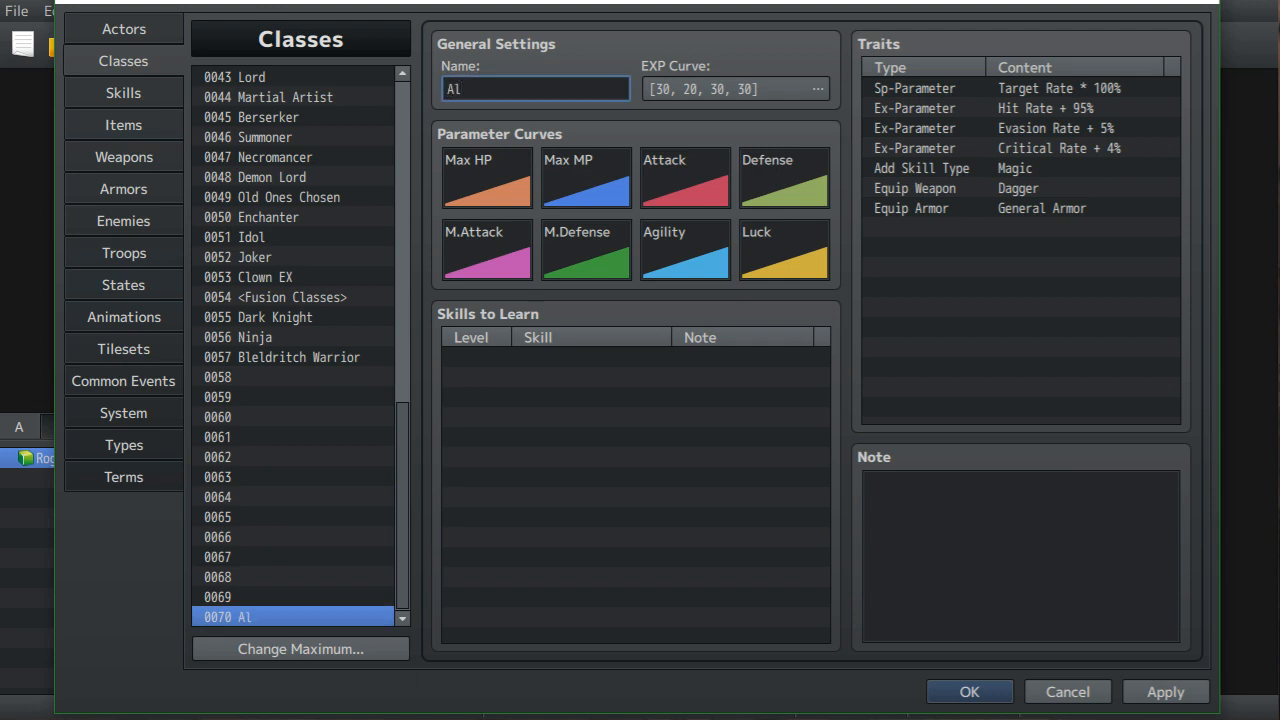
pyautogui.write('chemist')
pyautogui.click(292, 597)
pyautogui.click(535, 89)
pyautogui.write('<Main')
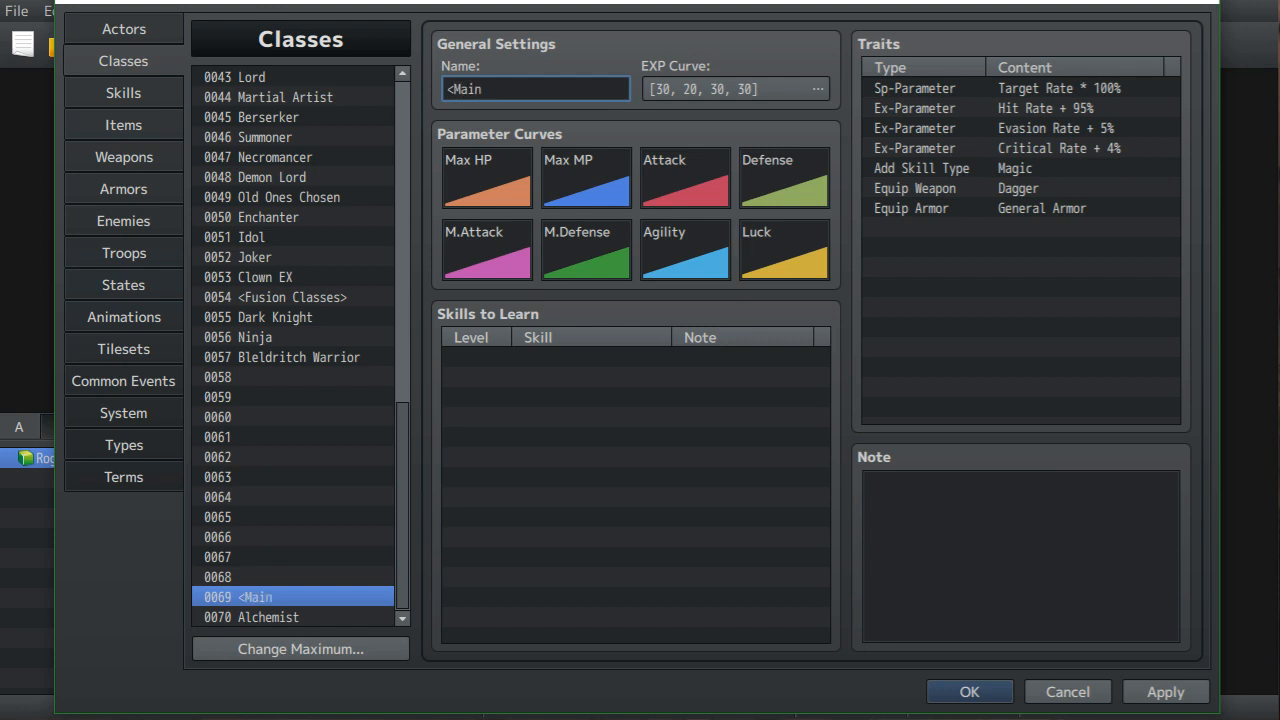
pyautogui.write(' Character>')
pyautogui.moveTo(403, 505)
pyautogui.mouseDown()
pyautogui.moveTo(403, 472)
pyautogui.moveTo(403, 507)
pyautogui.mouseUp()
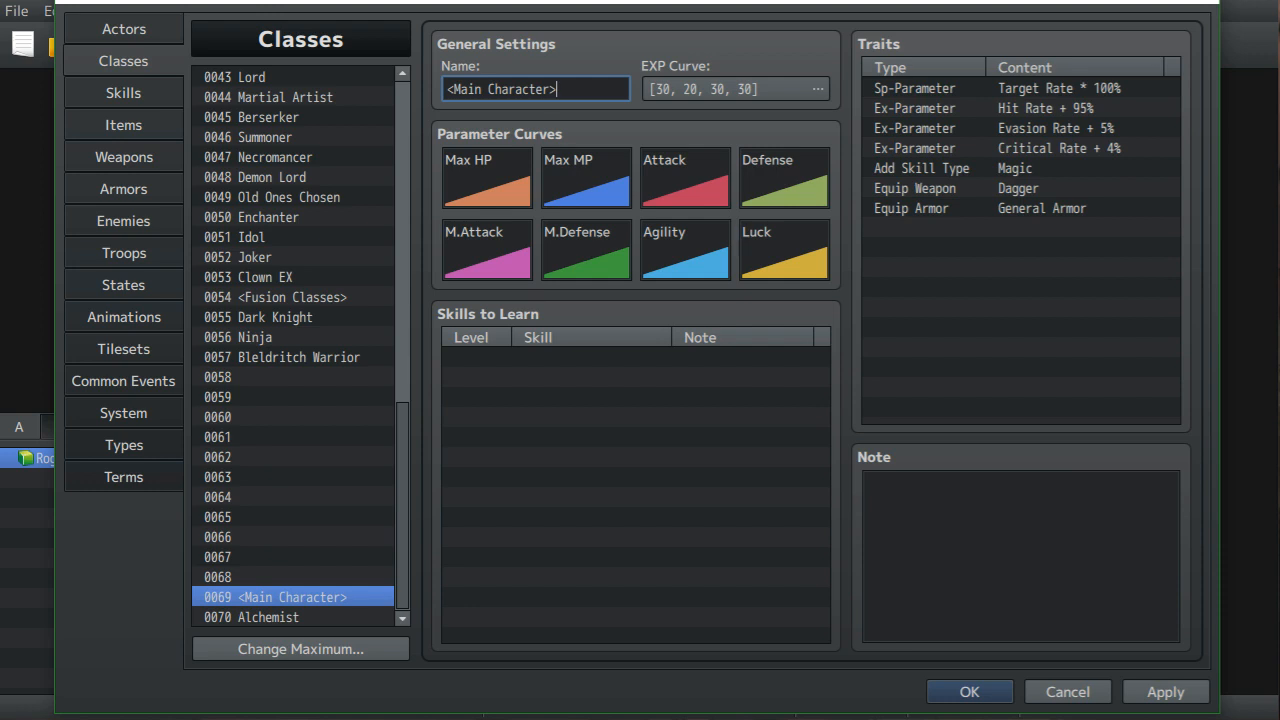
pyautogui.scroll(3, 295, 346)
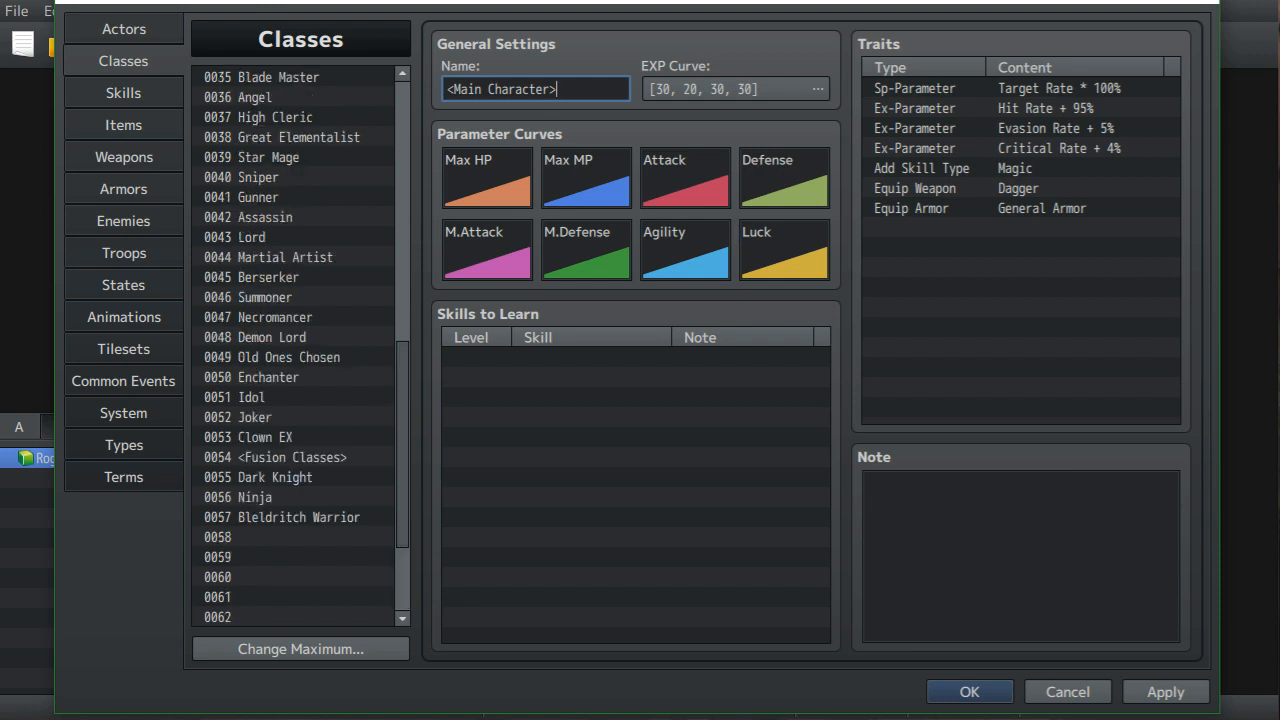
pyautogui.scroll(12, 295, 346)
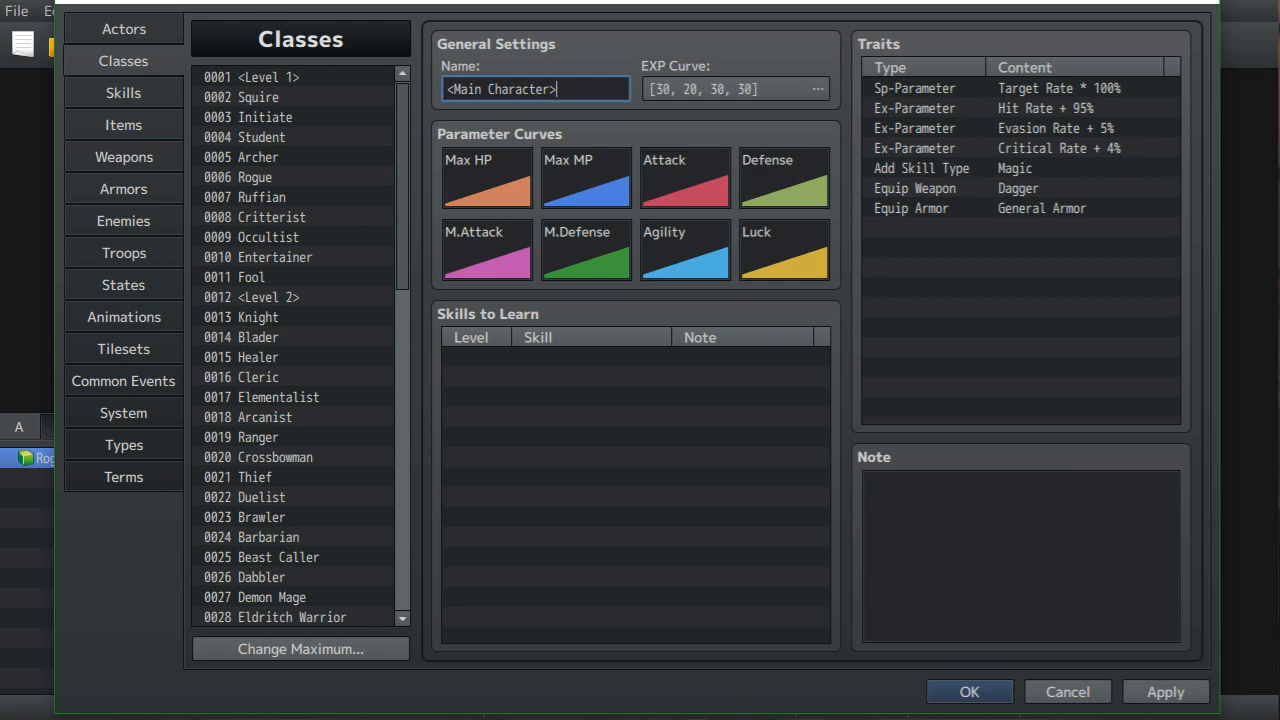
pyautogui.scroll(-5, 300, 345)
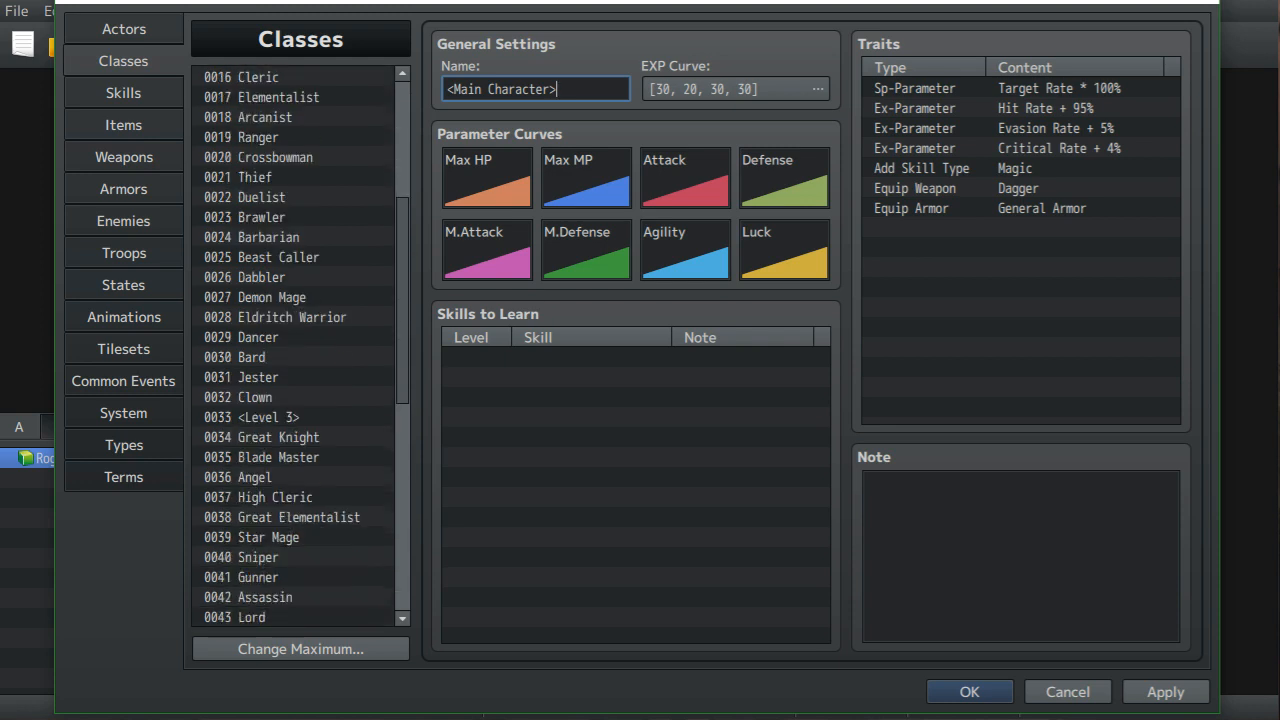
pyautogui.scroll(-8, 300, 345)
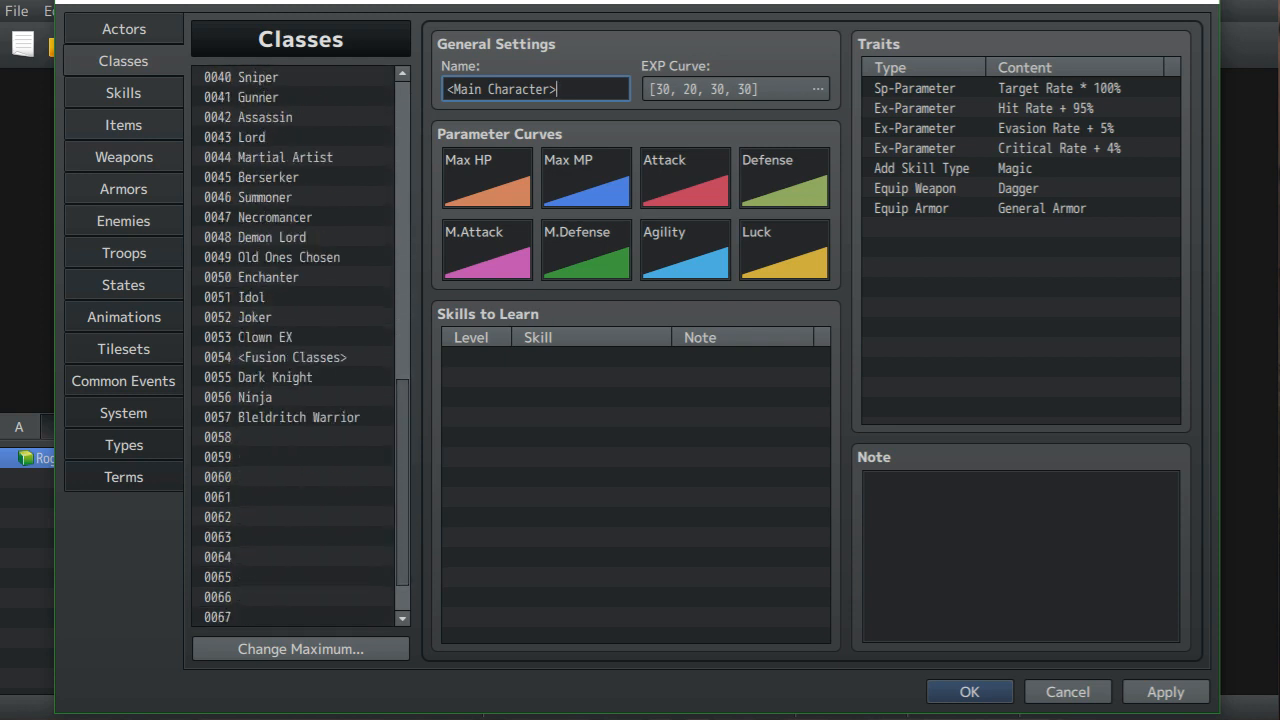
# - Review the class list from the Level 1 classes down to the Main Character section and the Alchemist entry
pyautogui.scroll(2, 300, 345)
pyautogui.scroll(-3, 300, 345)
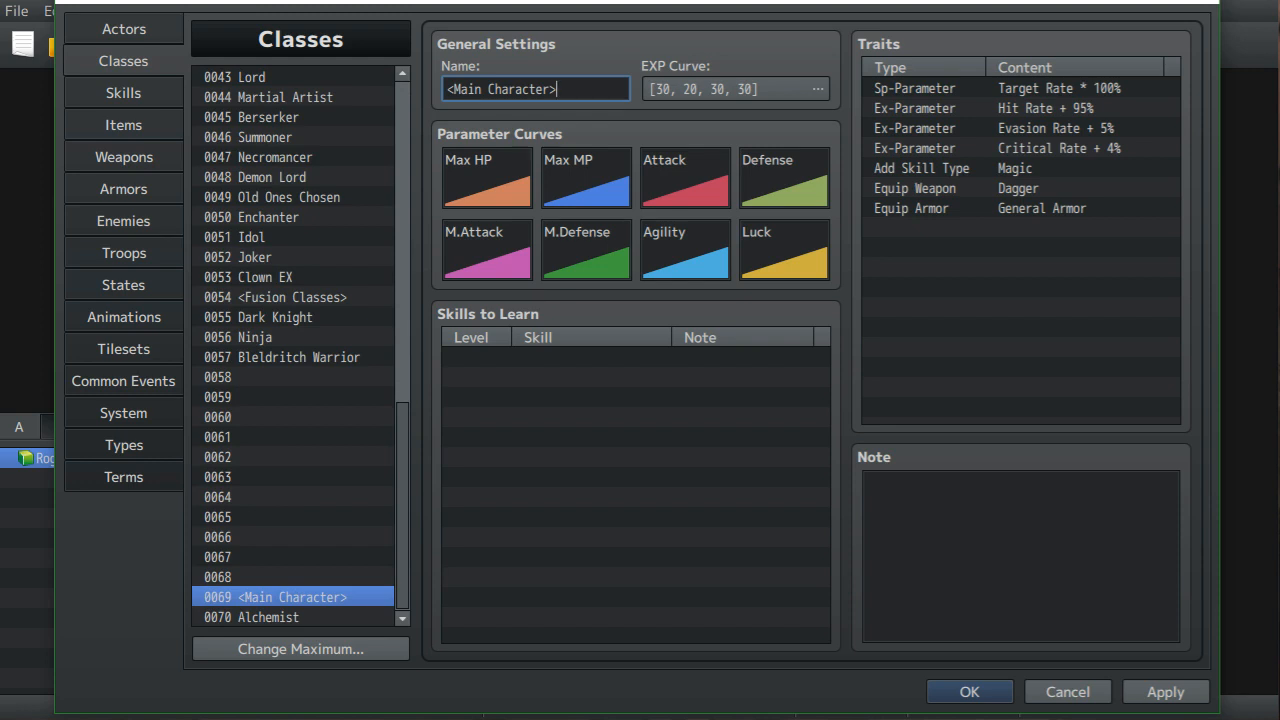
pyautogui.click(268, 617)
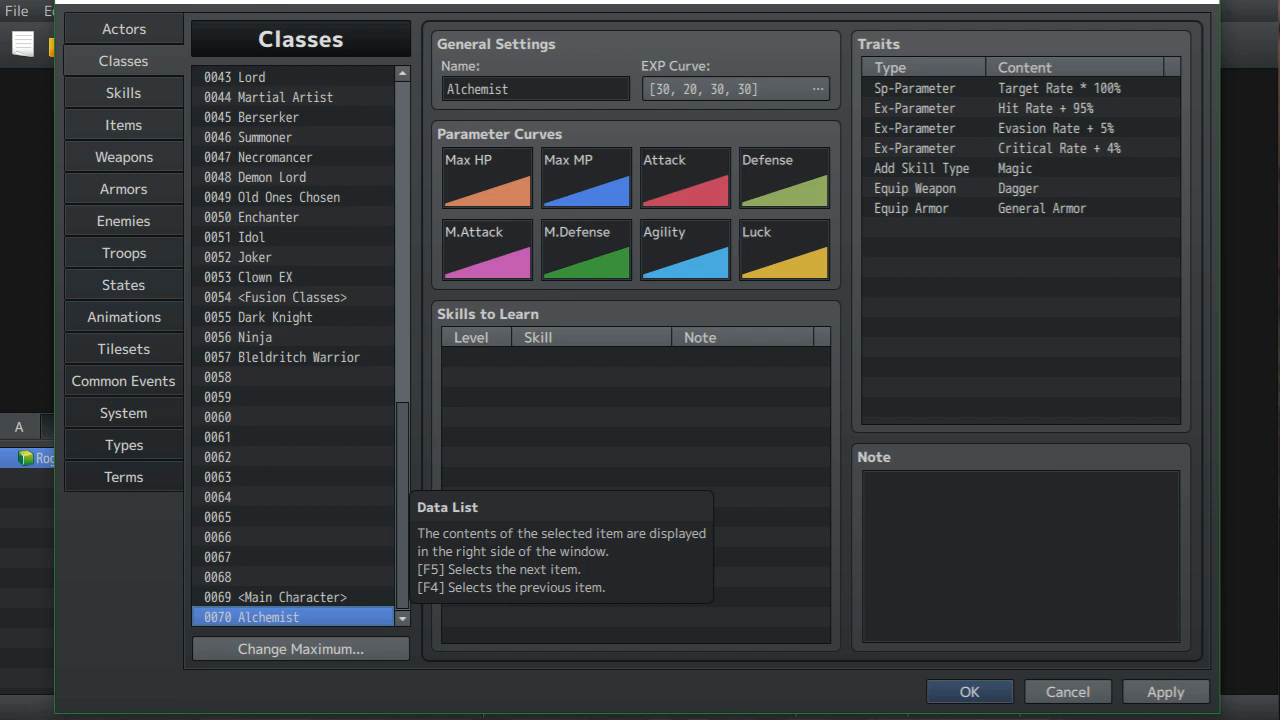
pyautogui.scroll(10, 295, 345)
pyautogui.scroll(5, 300, 345)
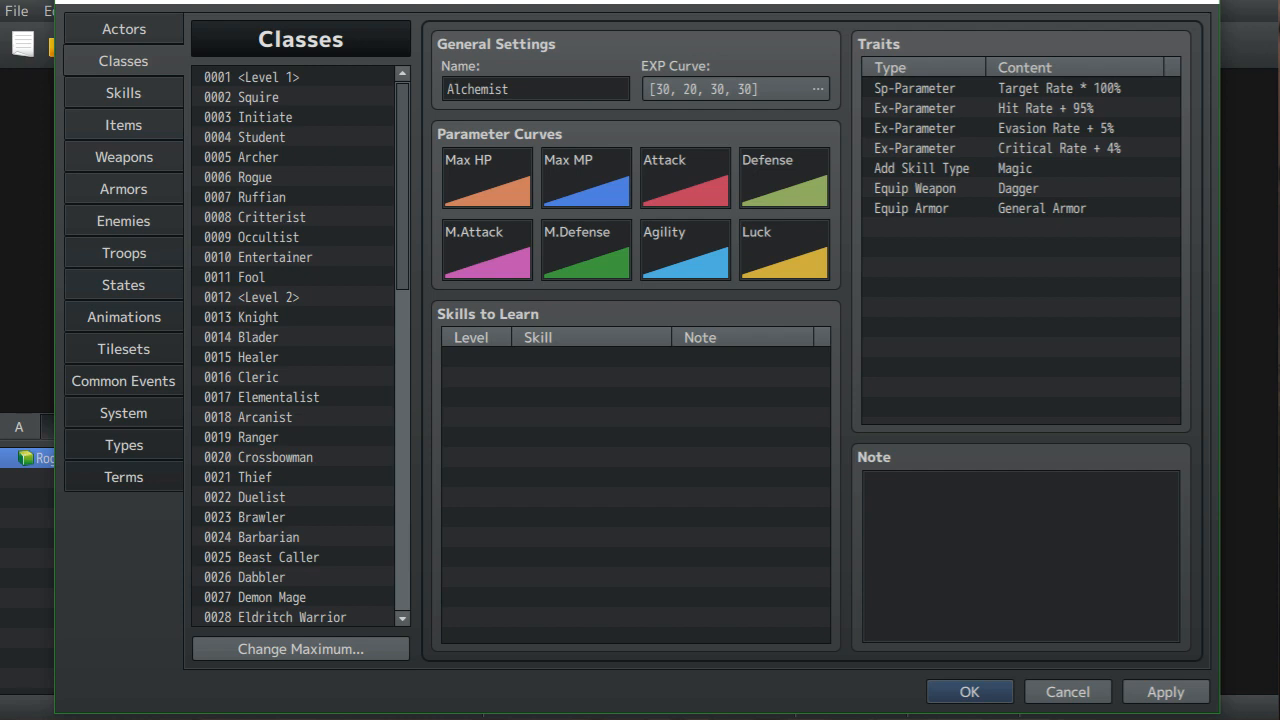
pyautogui.scroll(-14, 300, 345)
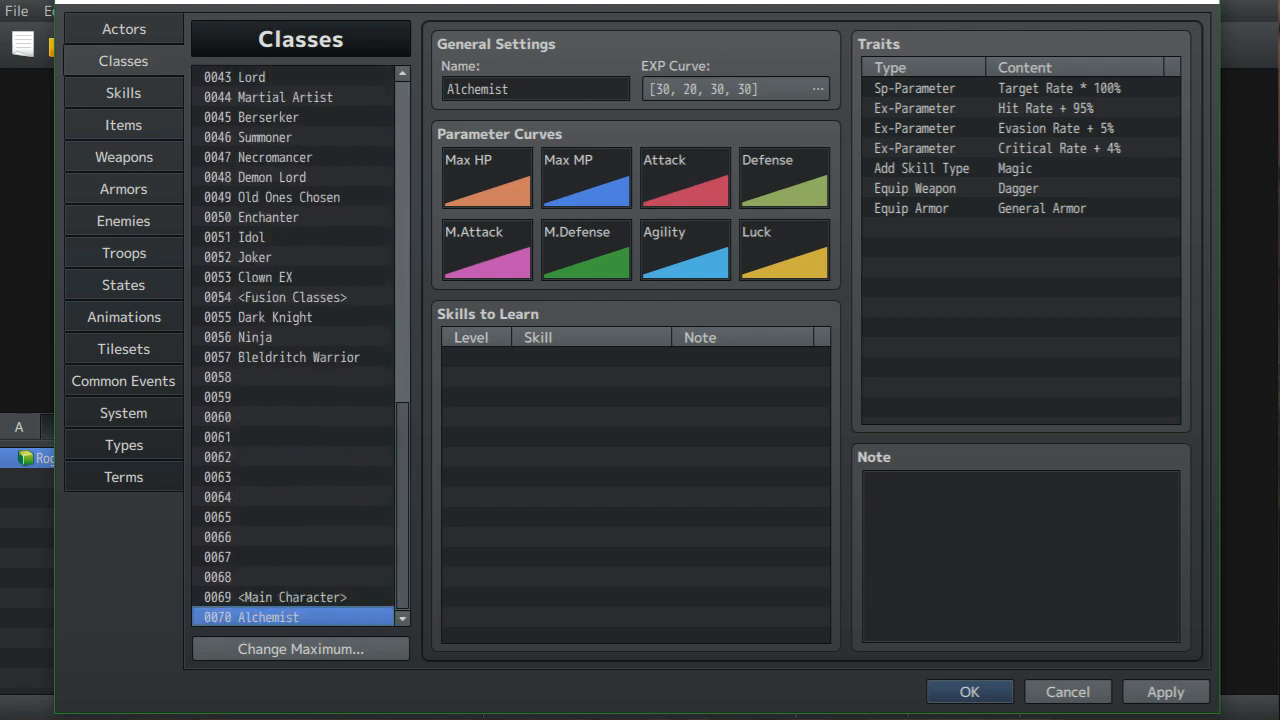
pyautogui.scroll(14, 300, 345)
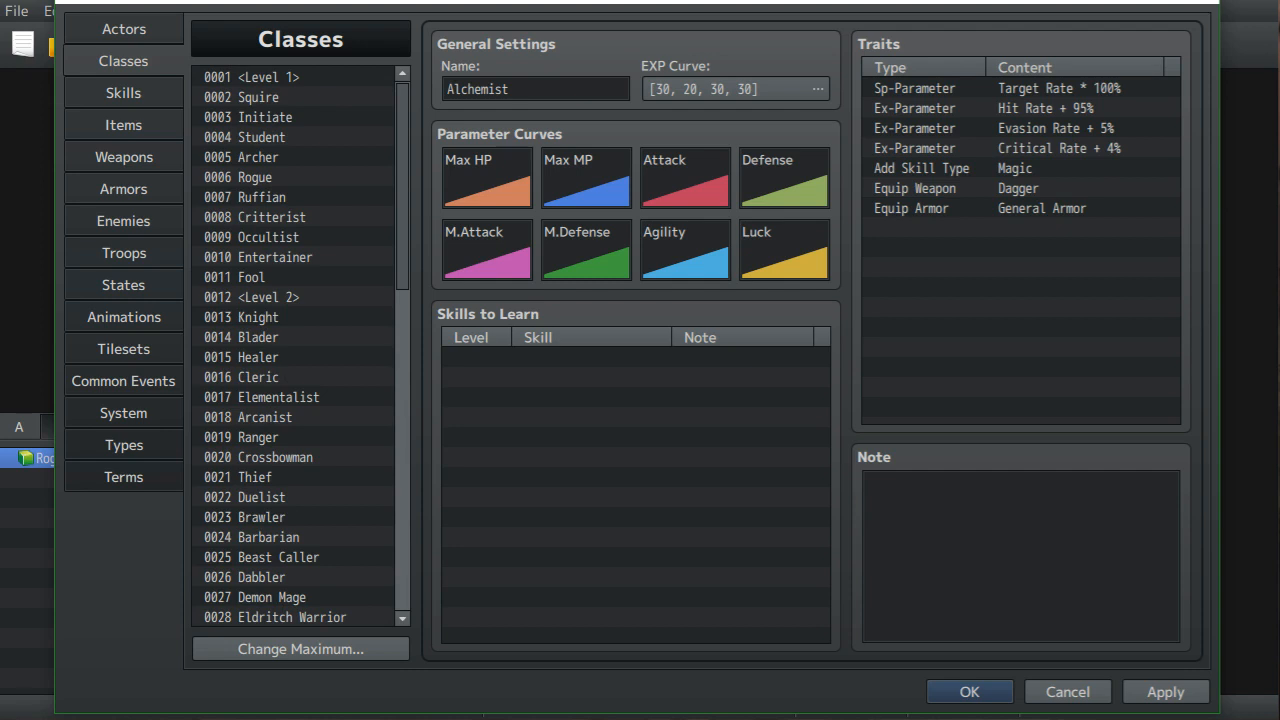
pyautogui.scroll(-14, 300, 345)
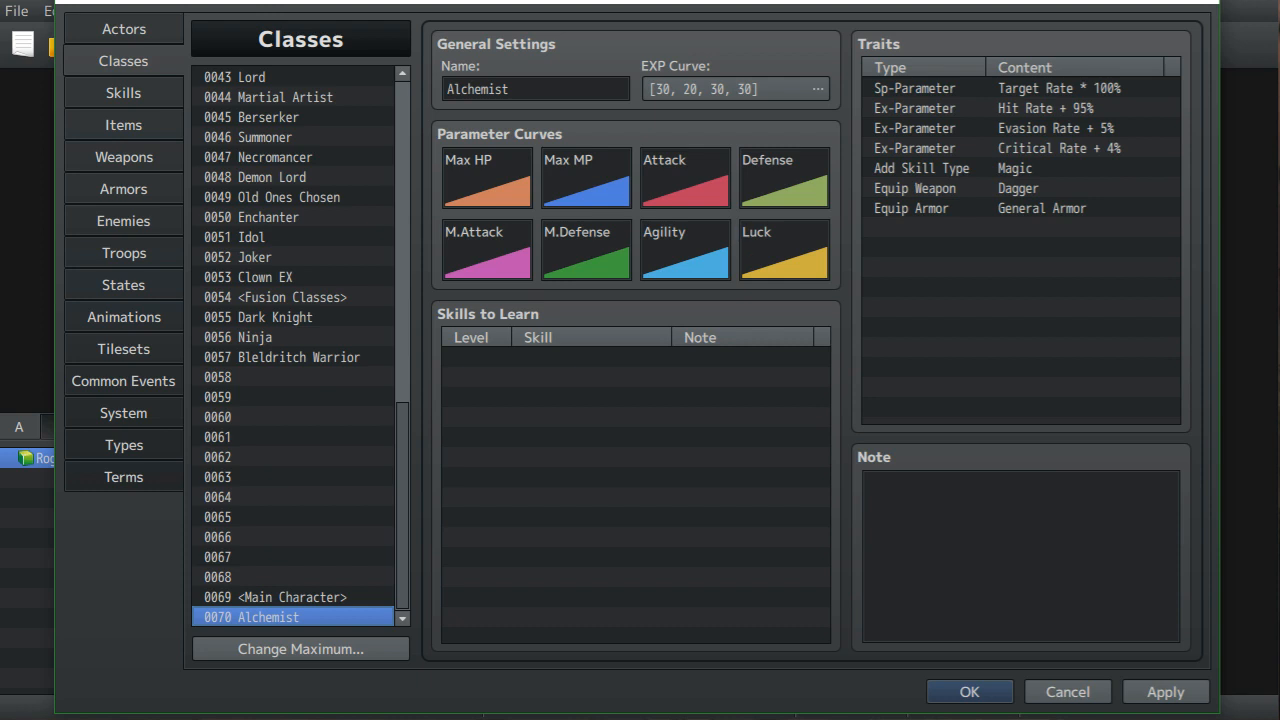
pyautogui.scroll(10, 295, 347)
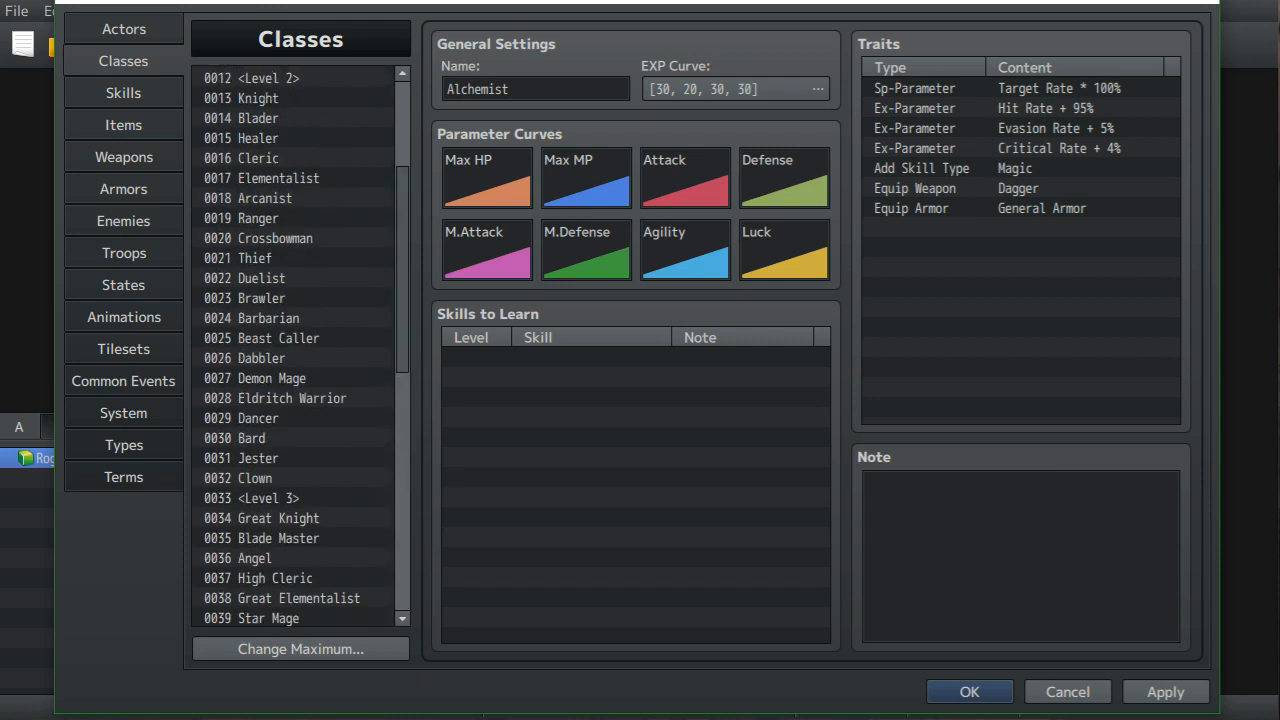
# - Examine the enemy database and the system settings, including the music list
pyautogui.click(123, 221)
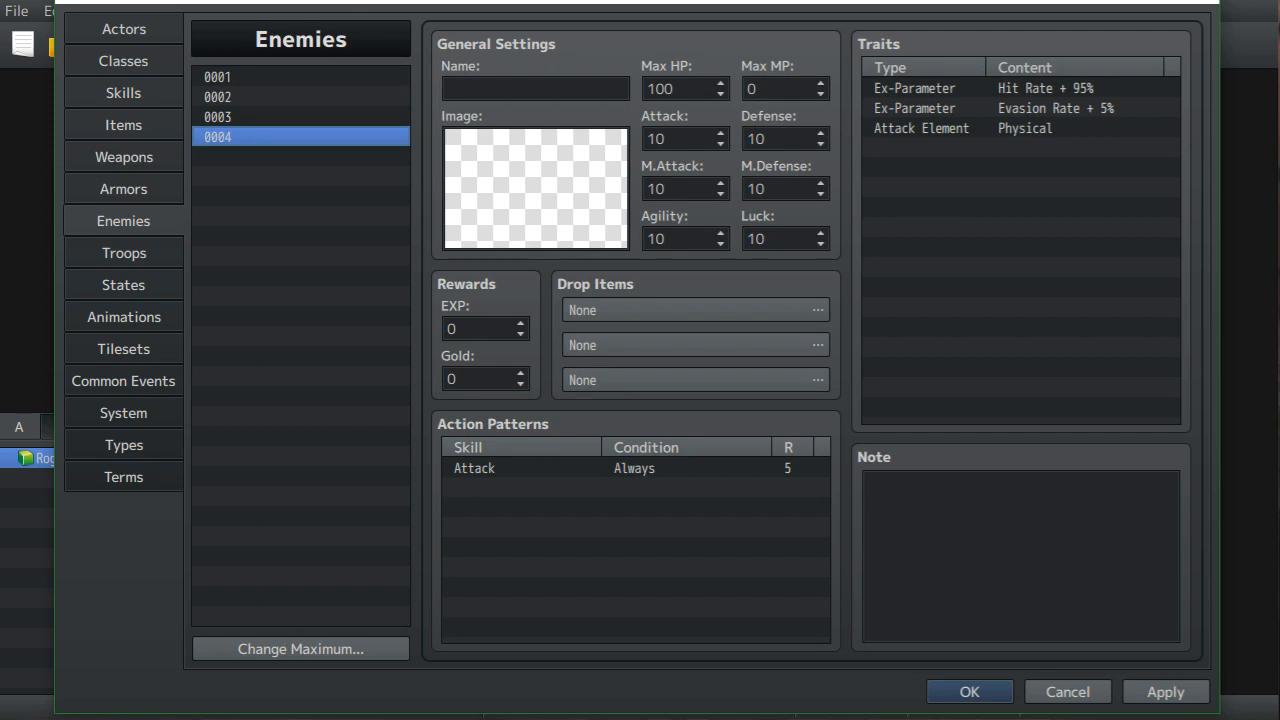
pyautogui.click(124, 413)
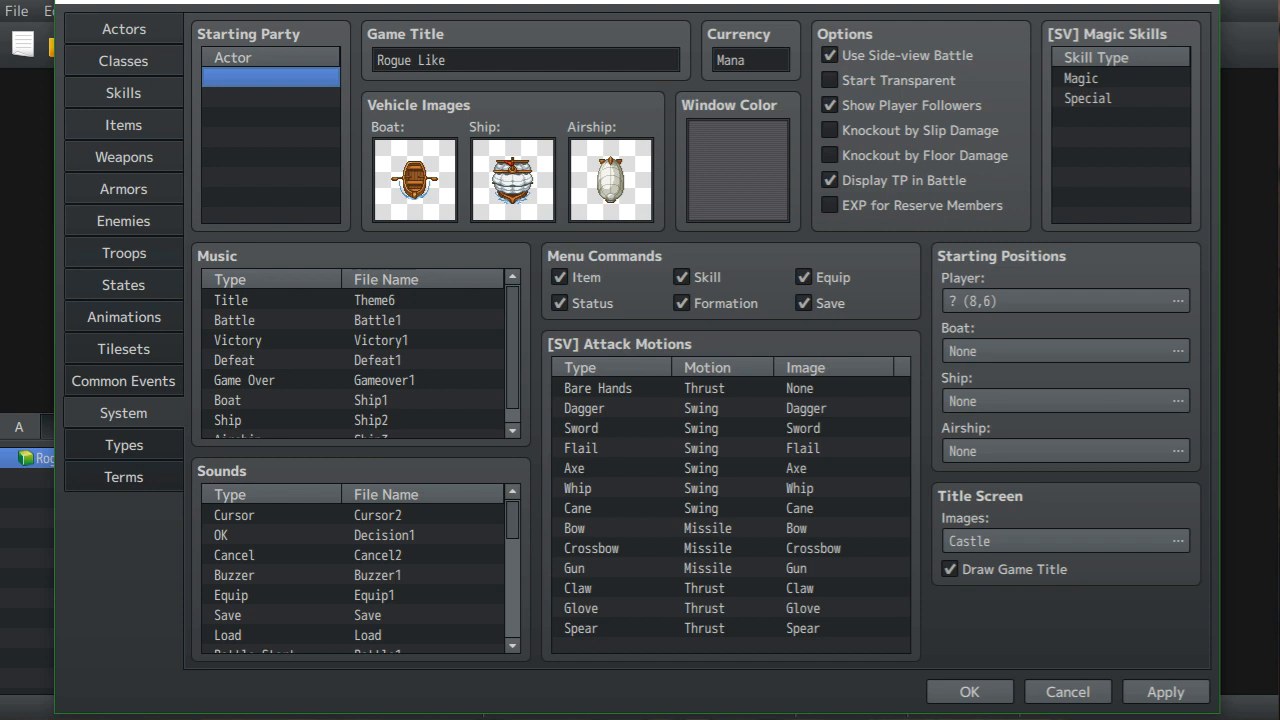
pyautogui.scroll(-1, 360, 362)
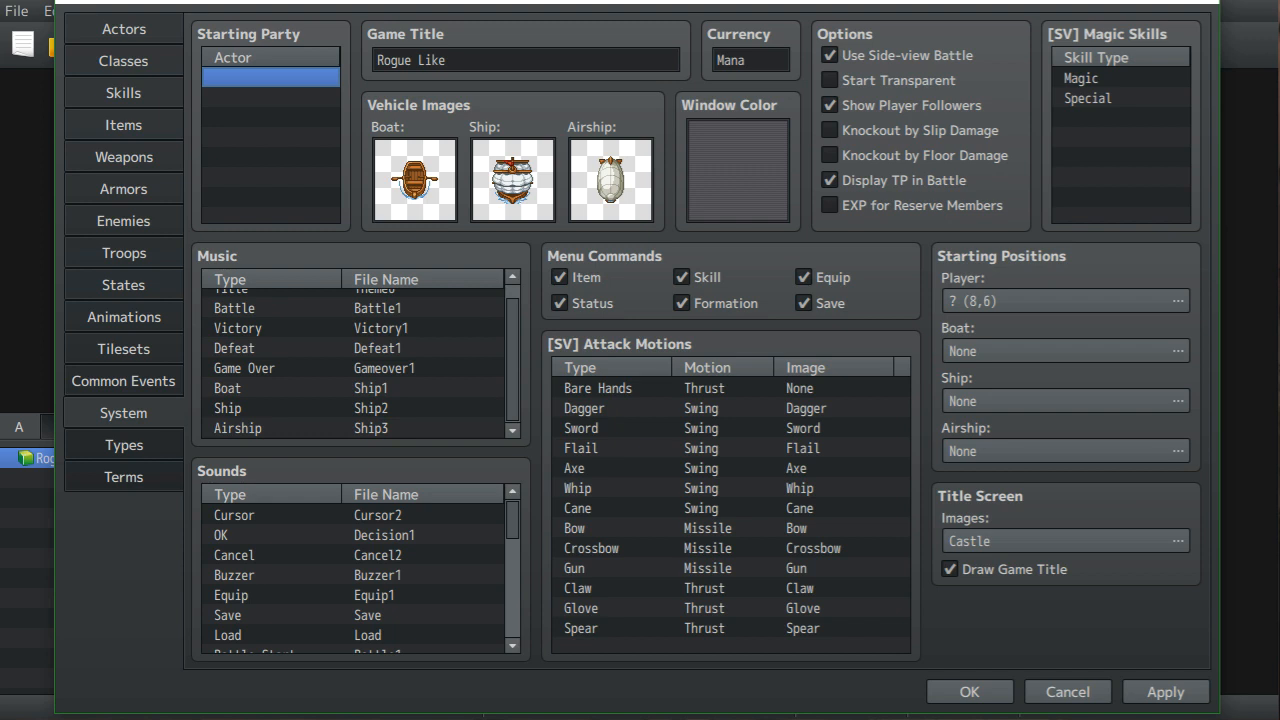
# - Change the Squire class's Add Skill Type trait to Special
pyautogui.click(123, 60)
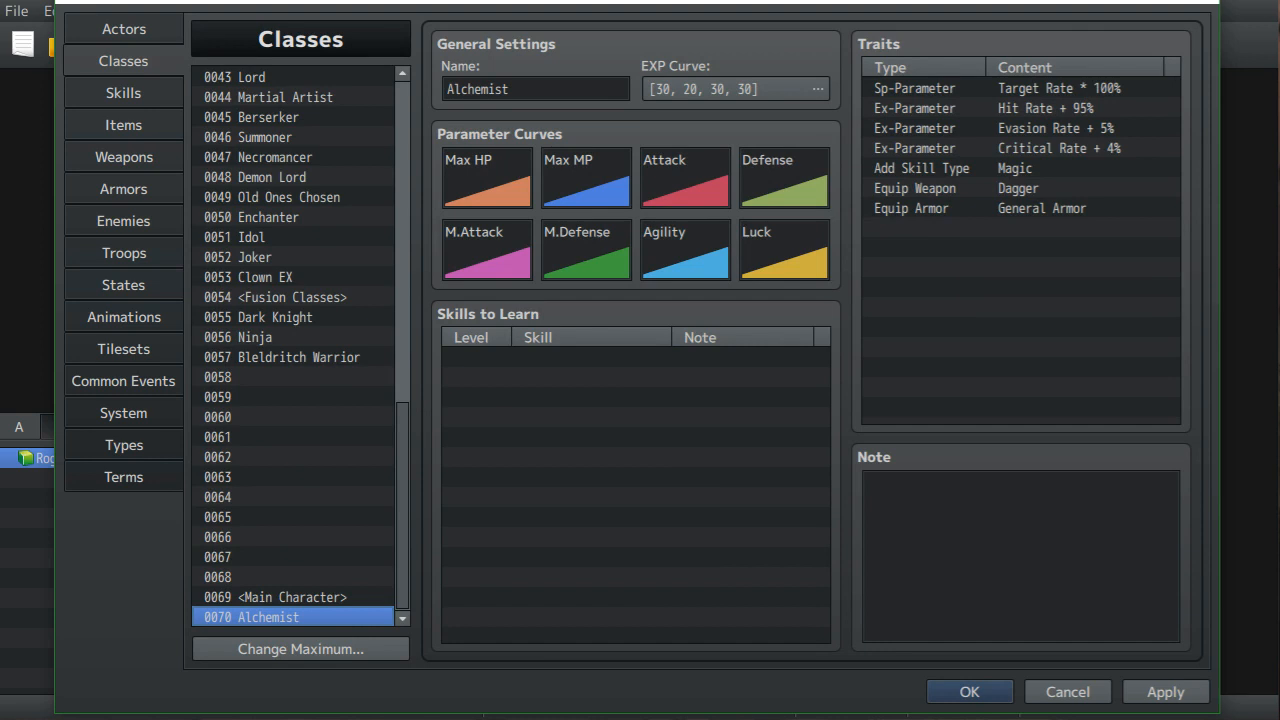
pyautogui.scroll(9, 300, 346)
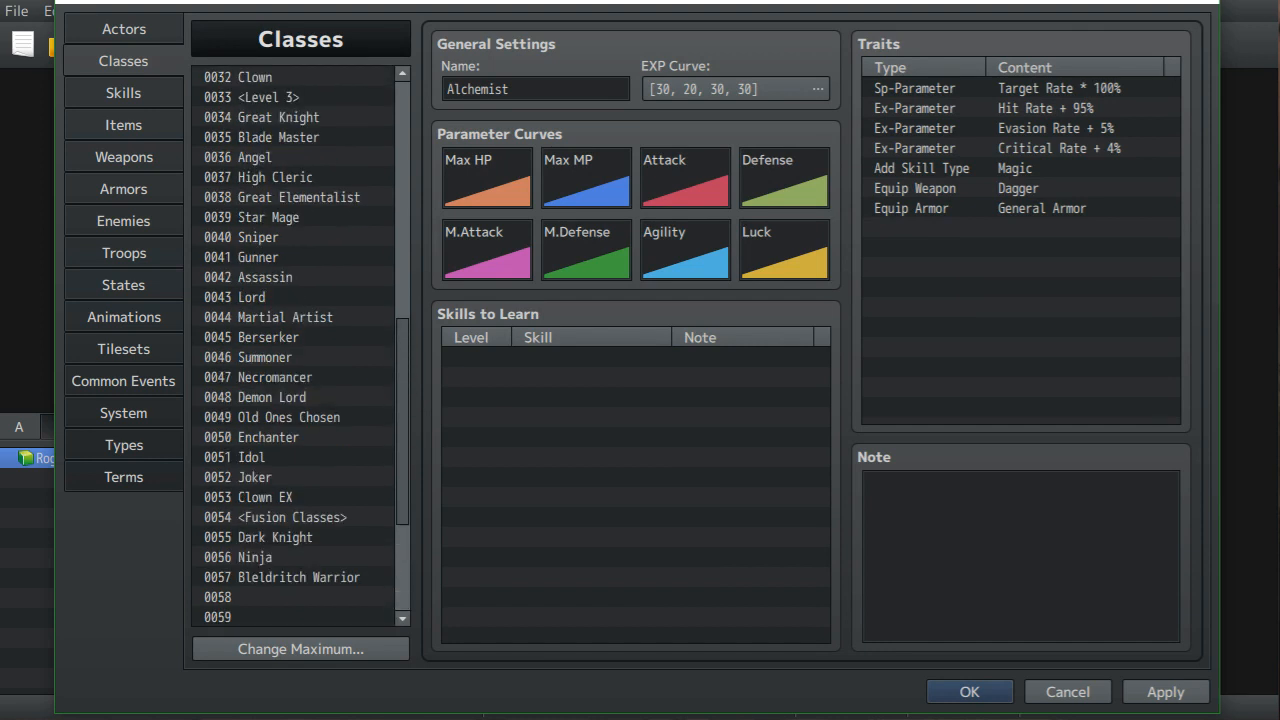
pyautogui.scroll(6, 300, 346)
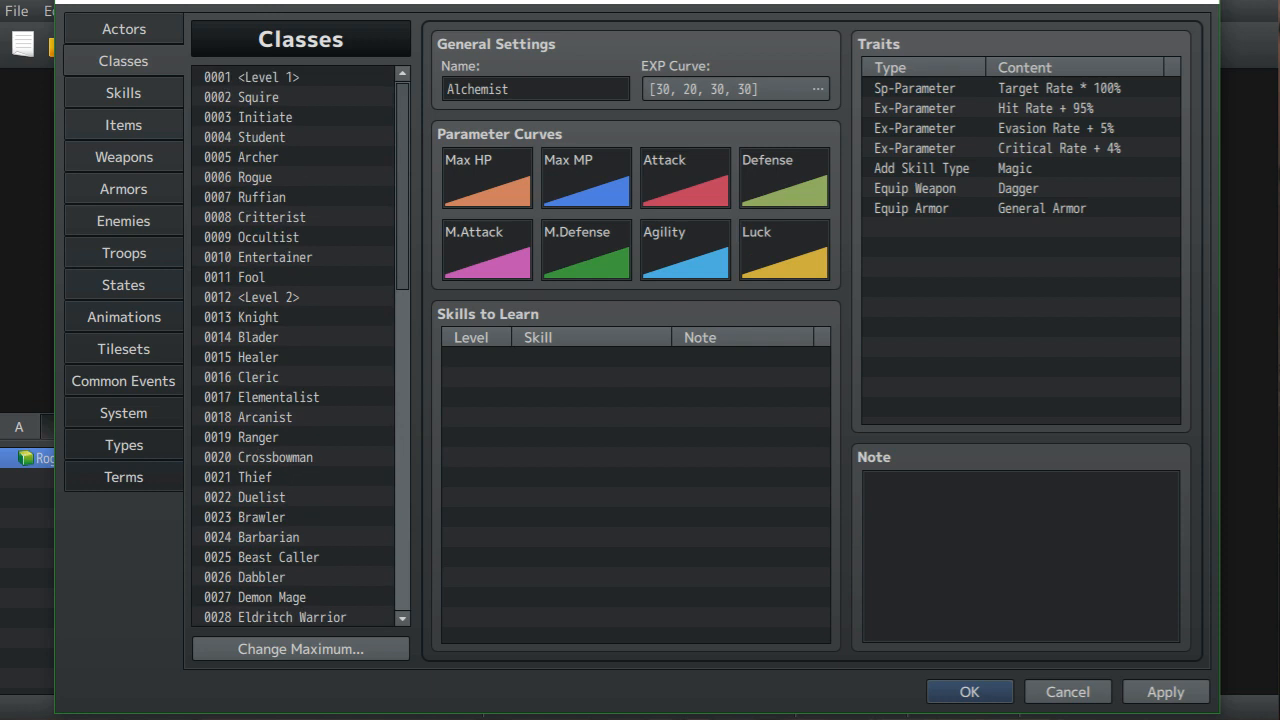
pyautogui.click(260, 97)
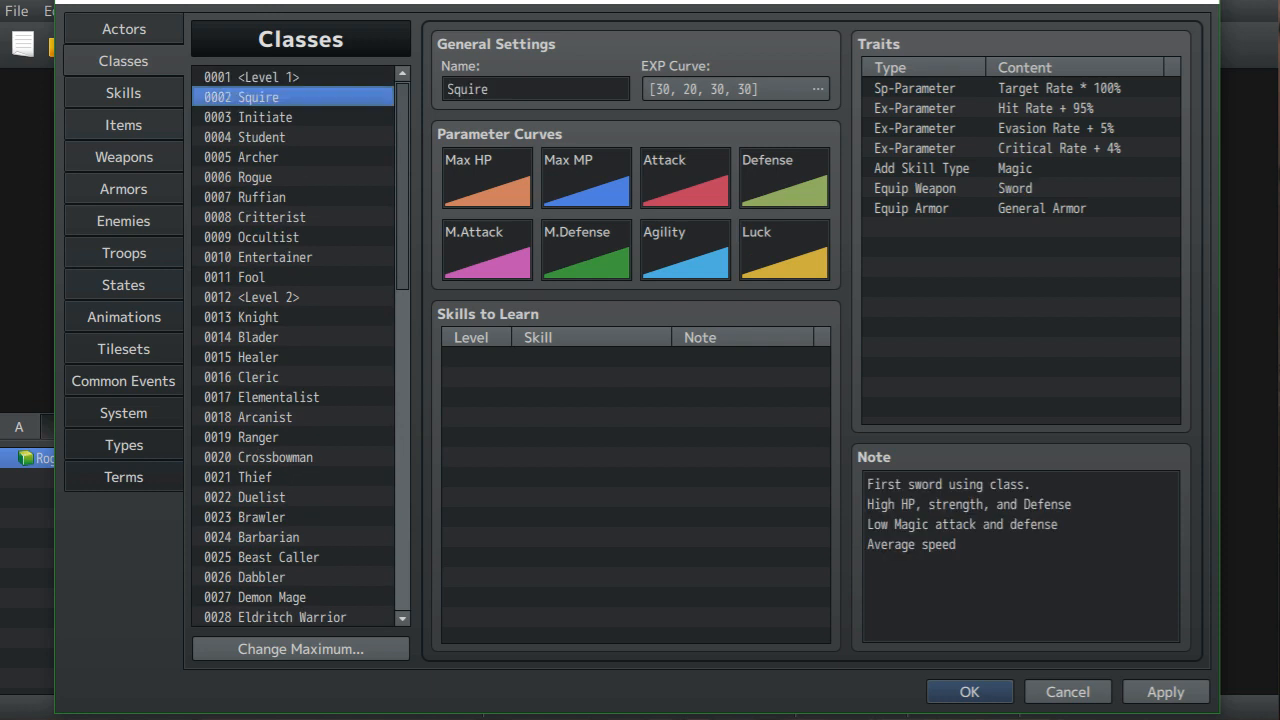
pyautogui.rightClick(972, 168)
pyautogui.click(1010, 172)
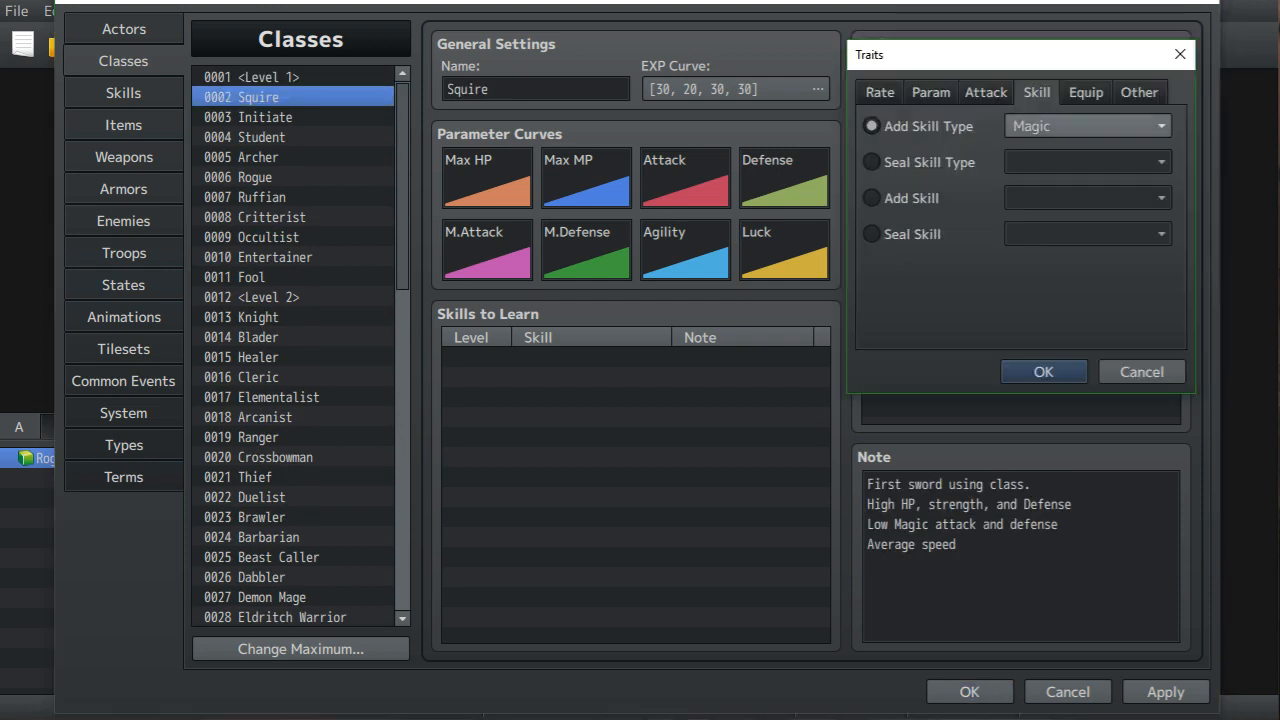
pyautogui.click(1087, 126)
pyautogui.click(1060, 176)
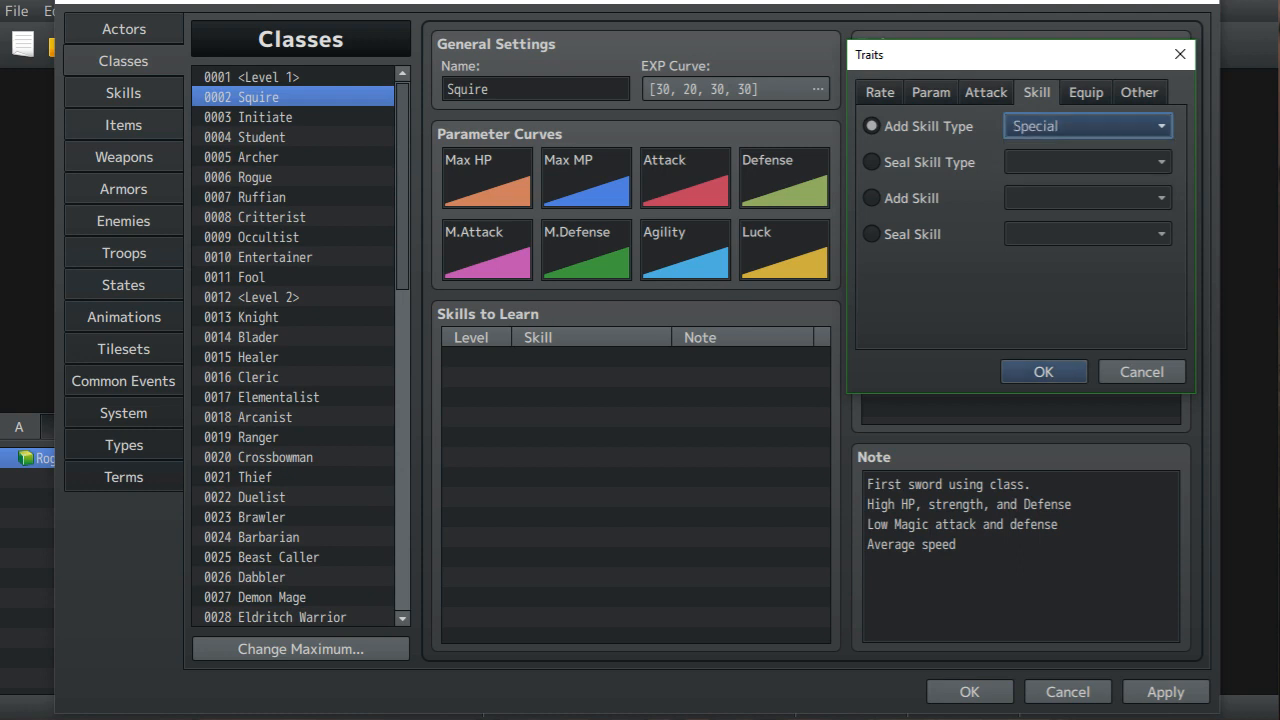
pyautogui.press('Return')
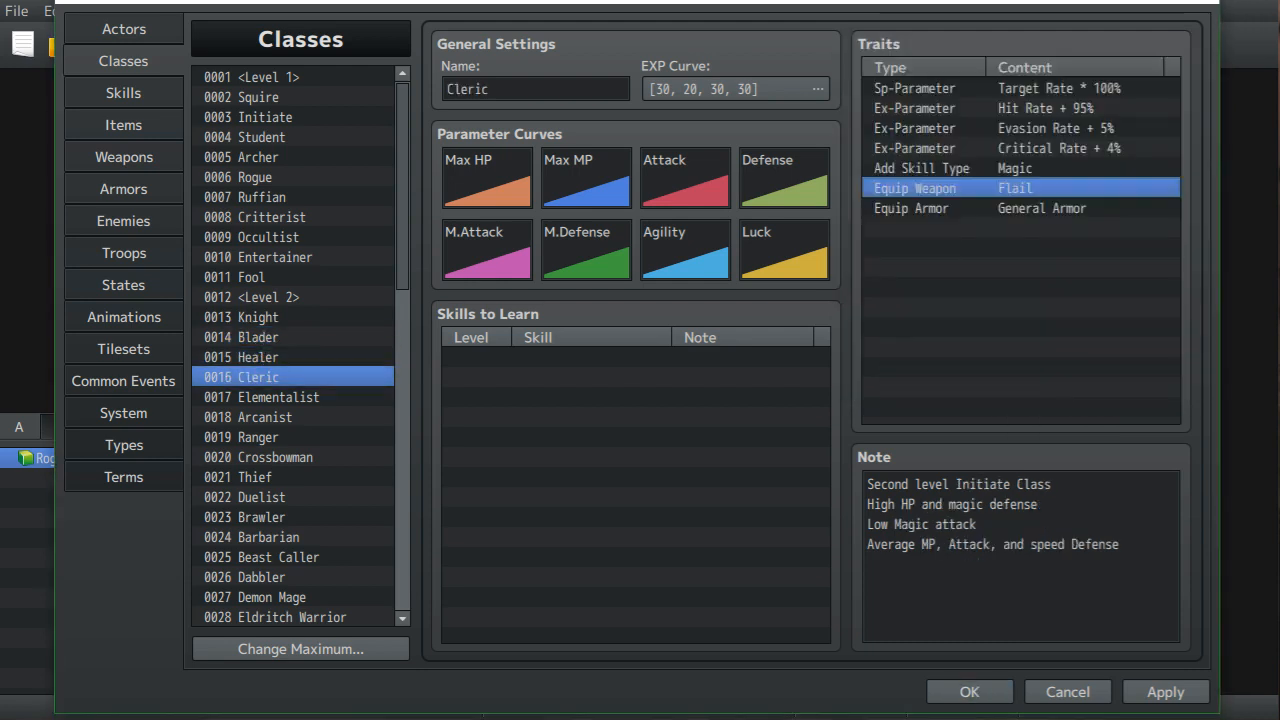
# - Rename weapon type 12 Spear to Rapier
pyautogui.click(278, 397)
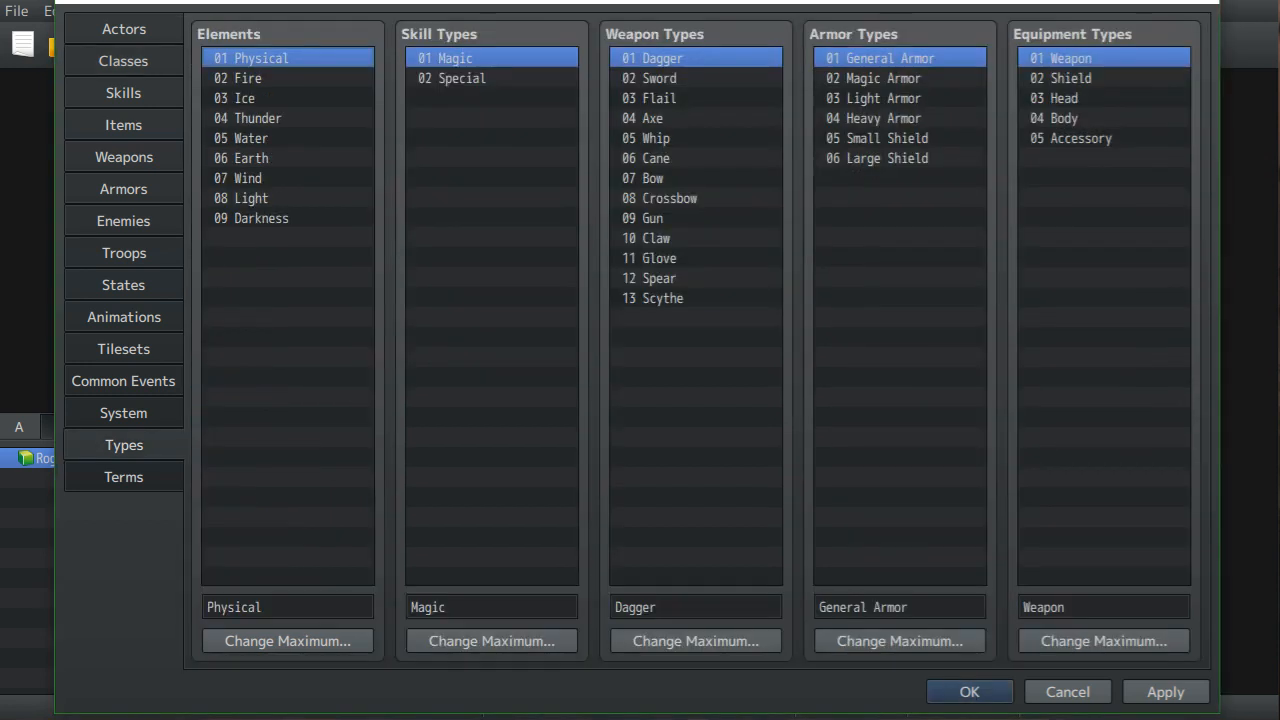
pyautogui.click(695, 278)
pyautogui.doubleClick(695, 607)
pyautogui.write('Rapier')
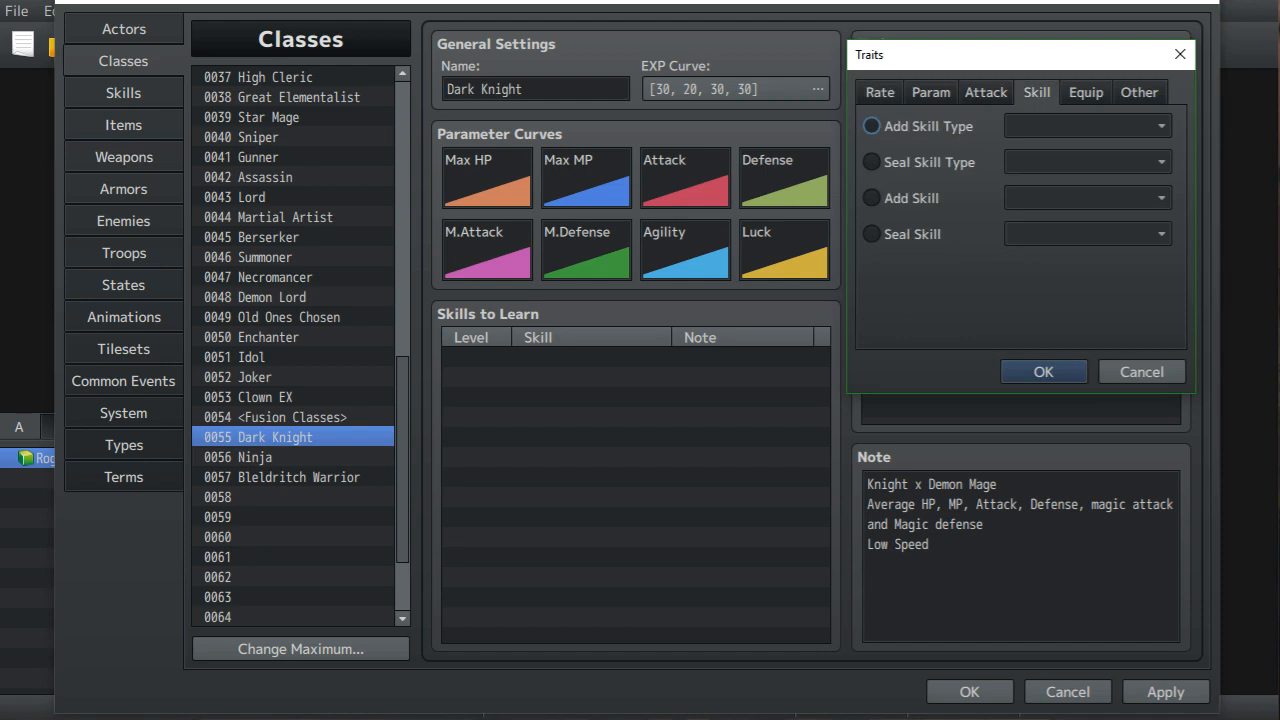
# - Add an Add Skill Type trait set to Special to the Dark Knight class
pyautogui.click(872, 198)
pyautogui.click(872, 234)
pyautogui.click(872, 126)
pyautogui.click(1087, 126)
pyautogui.click(1050, 175)
pyautogui.click(1043, 372)
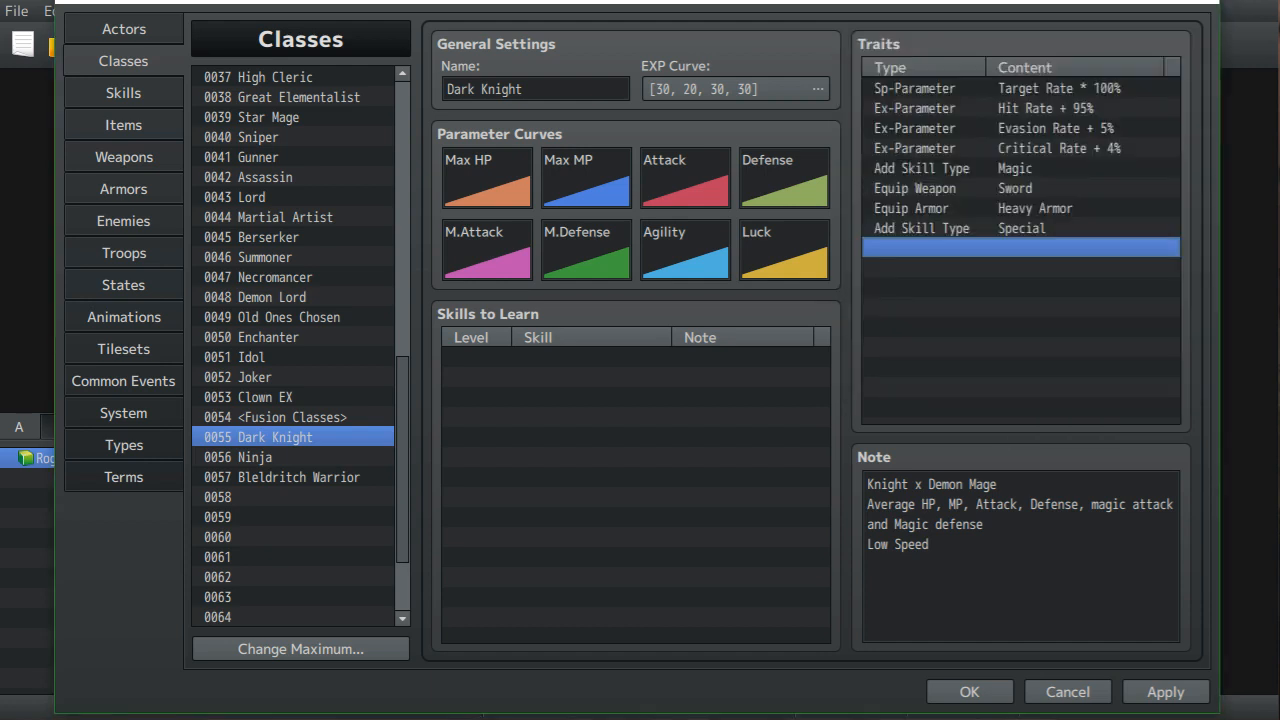
# - Add slot type and skill traits to the Ninja class
pyautogui.click(256, 457)
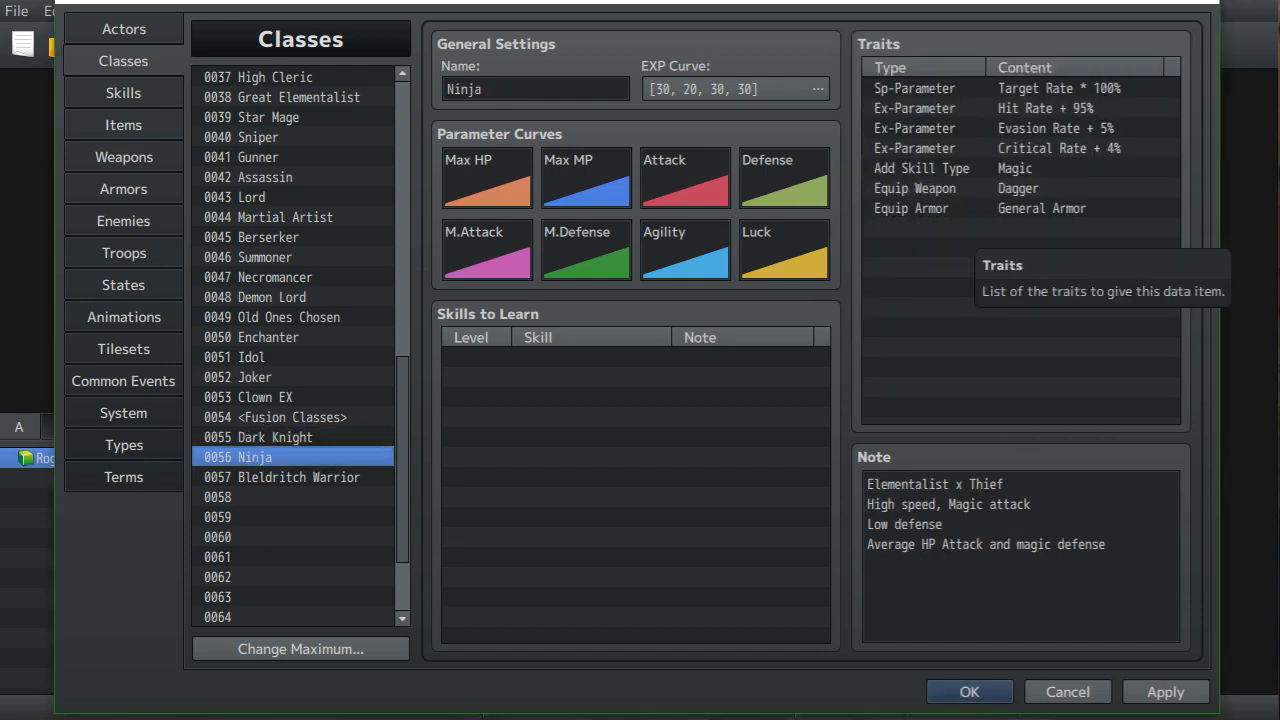
pyautogui.doubleClick(973, 228)
pyautogui.click(1139, 92)
pyautogui.click(1086, 92)
pyautogui.click(872, 270)
pyautogui.click(1043, 372)
pyautogui.doubleClick(973, 208)
pyautogui.click(1043, 372)
pyautogui.doubleClick(973, 248)
pyautogui.click(1037, 92)
pyautogui.click(1043, 372)
# - Set the Bleldritch Warrior class's Equip Weapon trait to Sword
pyautogui.click(281, 477)
pyautogui.doubleClick(973, 188)
pyautogui.click(1087, 126)
pyautogui.click(1050, 172)
pyautogui.click(1043, 372)
# - Keep the Bleldritch Warrior's armor trait at General Armor and add a Slot Type trait set to Dual Wield
pyautogui.doubleClick(973, 208)
pyautogui.click(1043, 372)
pyautogui.doubleClick(973, 228)
pyautogui.click(1139, 92)
pyautogui.click(1086, 92)
pyautogui.click(872, 270)
pyautogui.click(1087, 270)
pyautogui.click(1050, 317)
pyautogui.click(1043, 372)
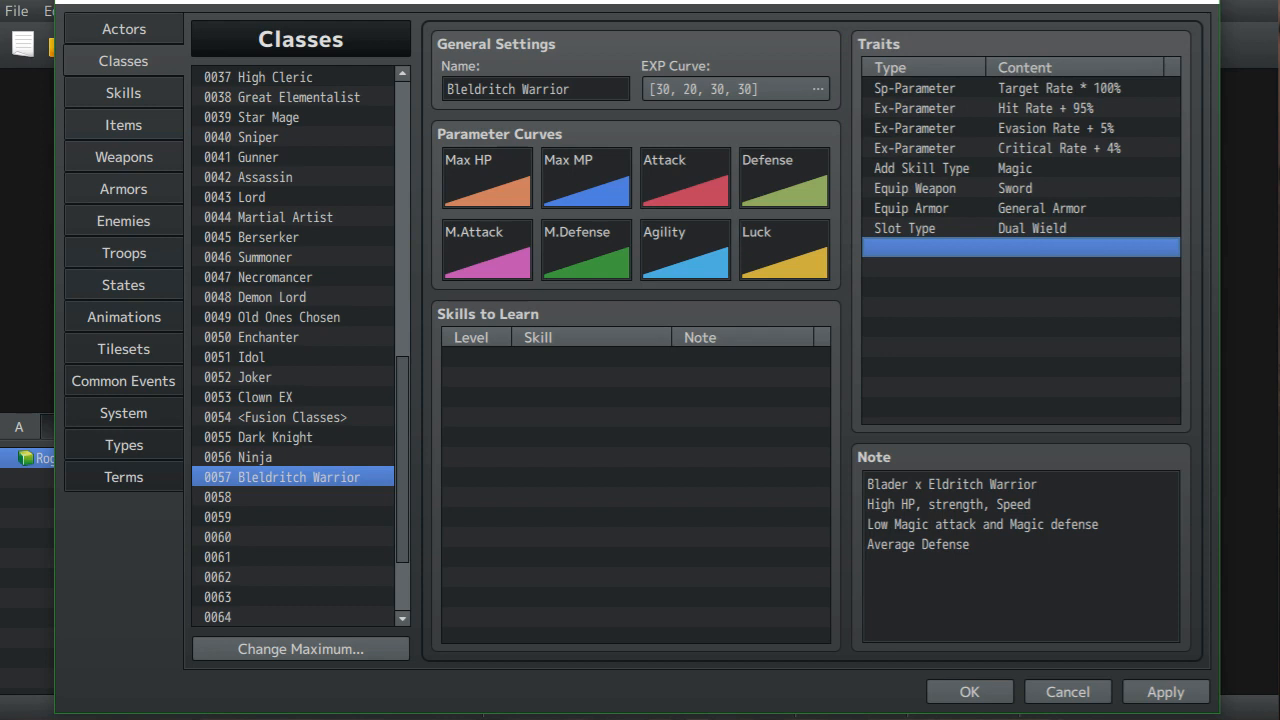
# - Add an Add Skill Type trait set to Special to the Bleldritch Warrior class
pyautogui.doubleClick(973, 248)
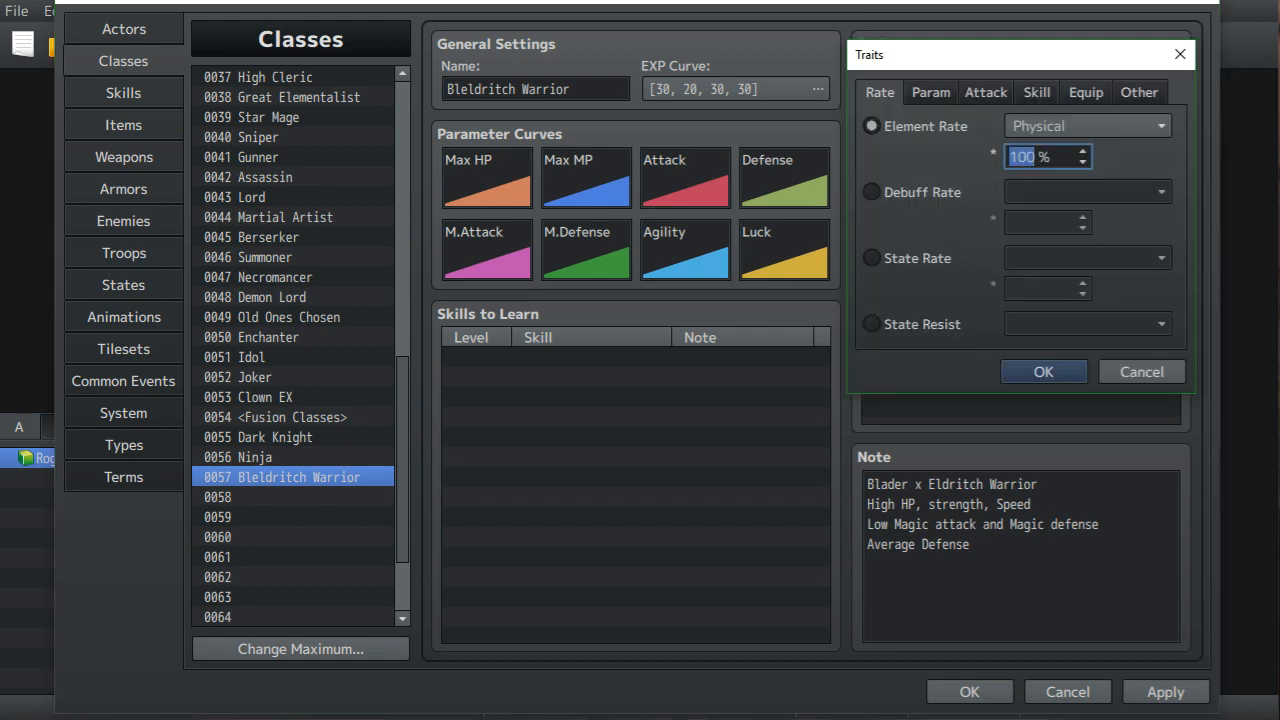
pyautogui.click(1037, 92)
pyautogui.click(872, 126)
pyautogui.click(1087, 126)
pyautogui.click(1050, 172)
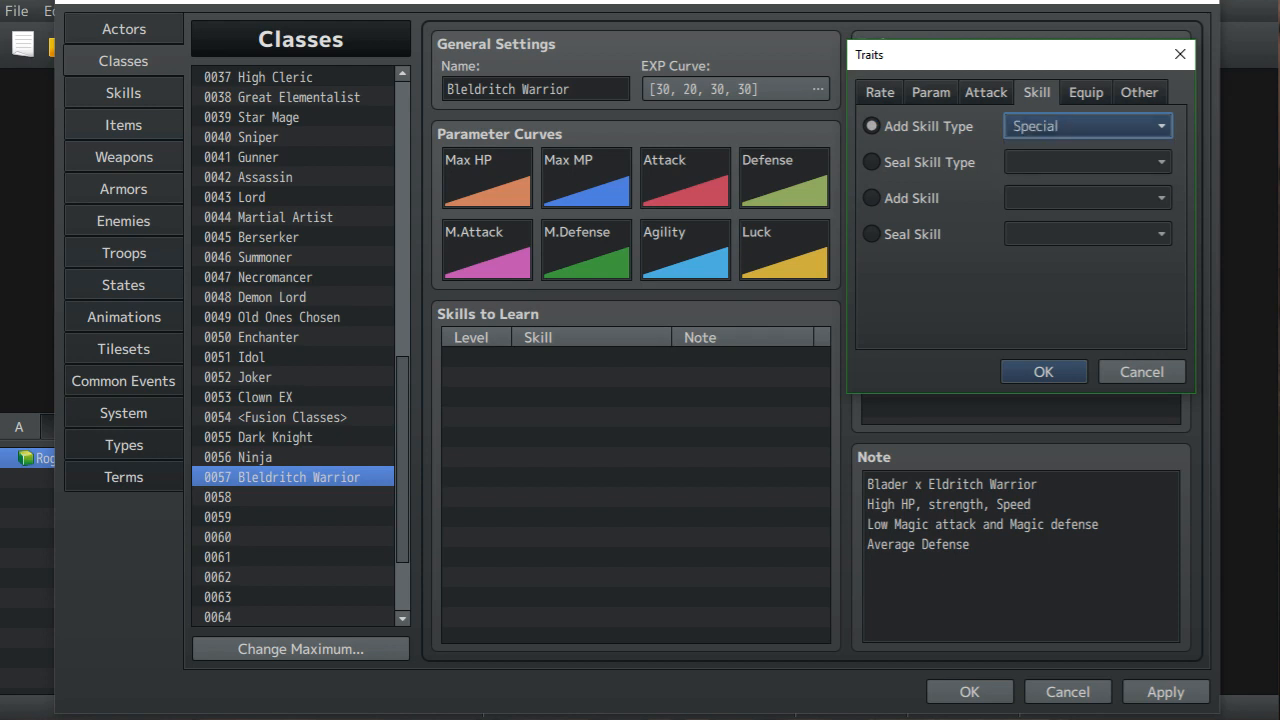
pyautogui.click(1043, 372)
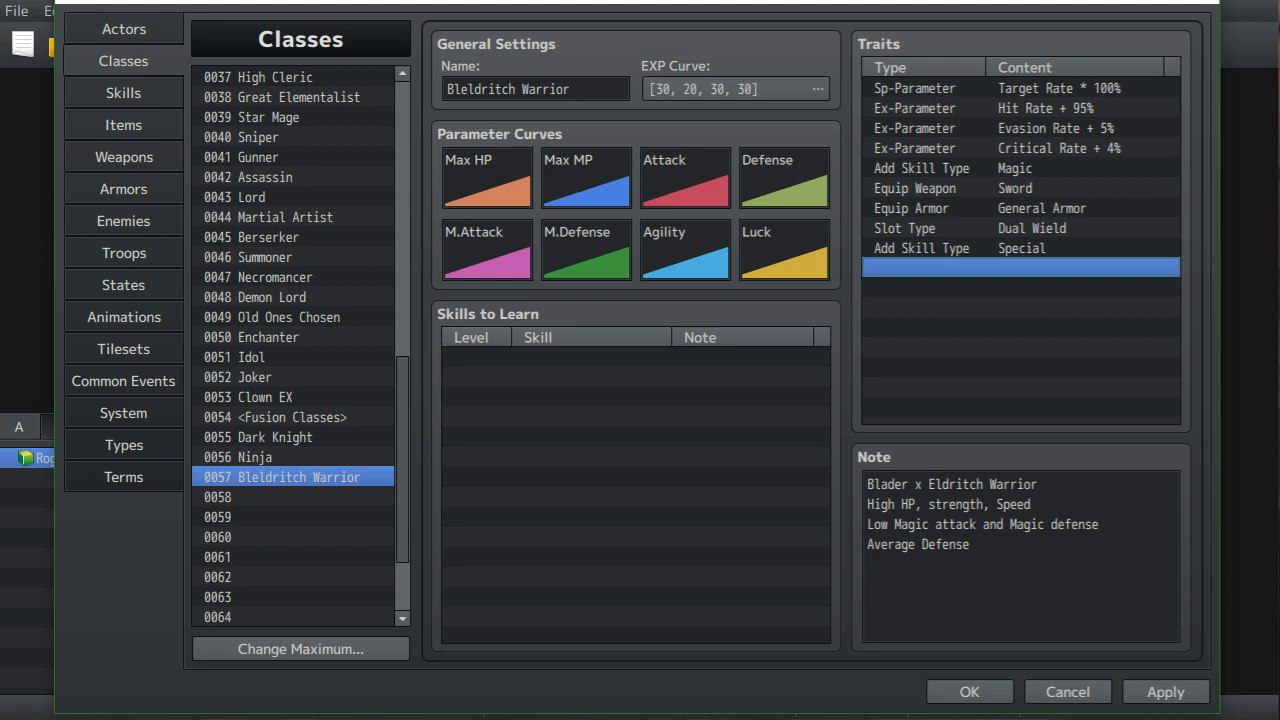
# - Review the traits of the Squire, Dark Knight and Bleldritch Warrior classes
pyautogui.scroll(12, 293, 346)
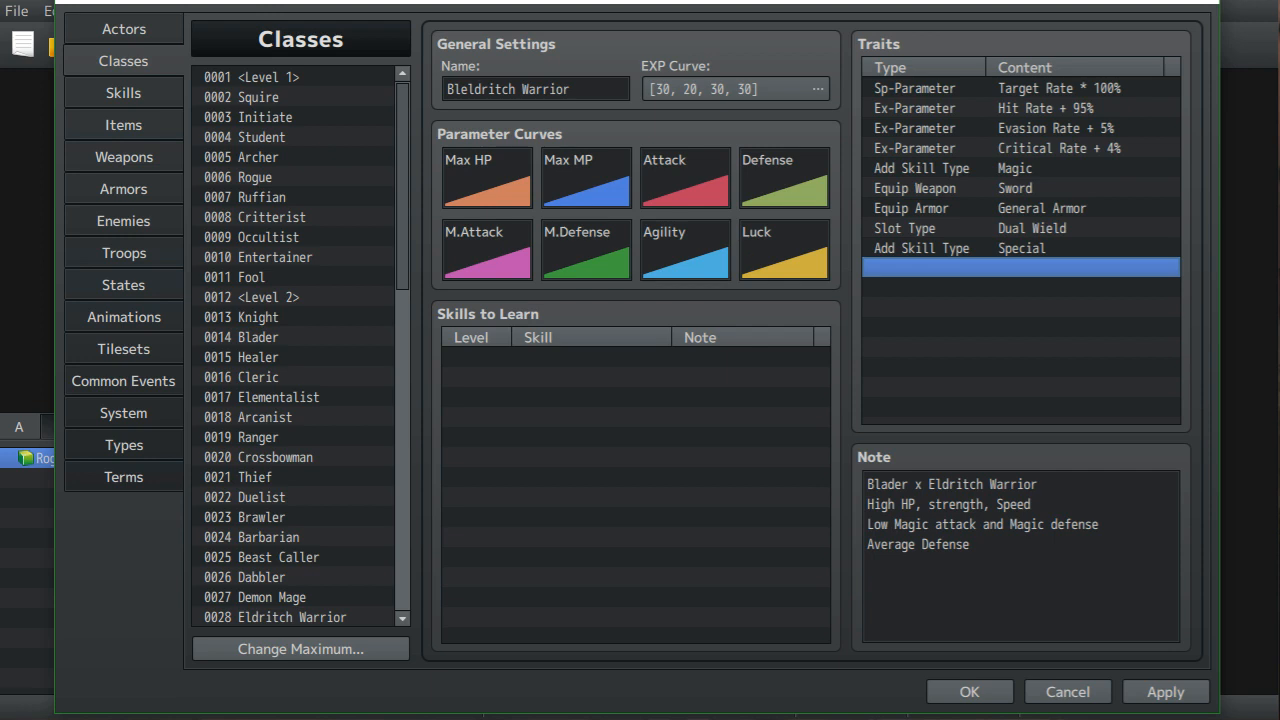
pyautogui.click(258, 97)
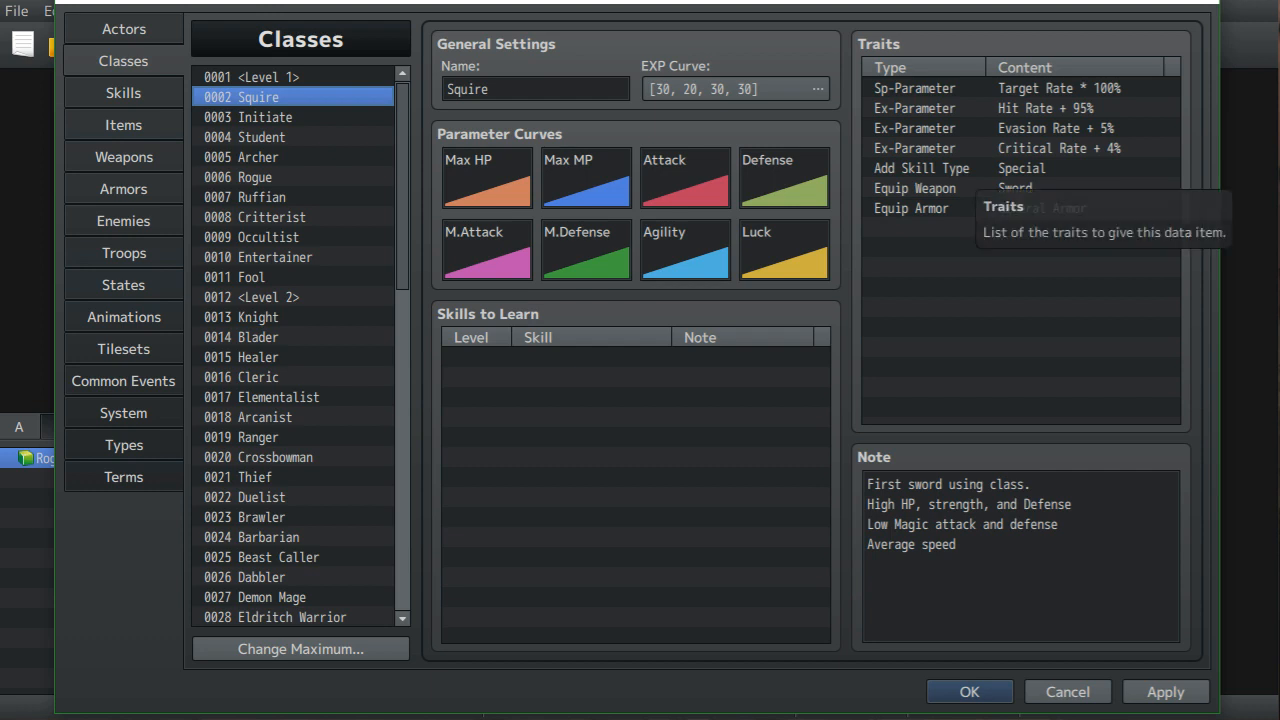
pyautogui.scroll(-7, 295, 345)
pyautogui.scroll(-7, 300, 345)
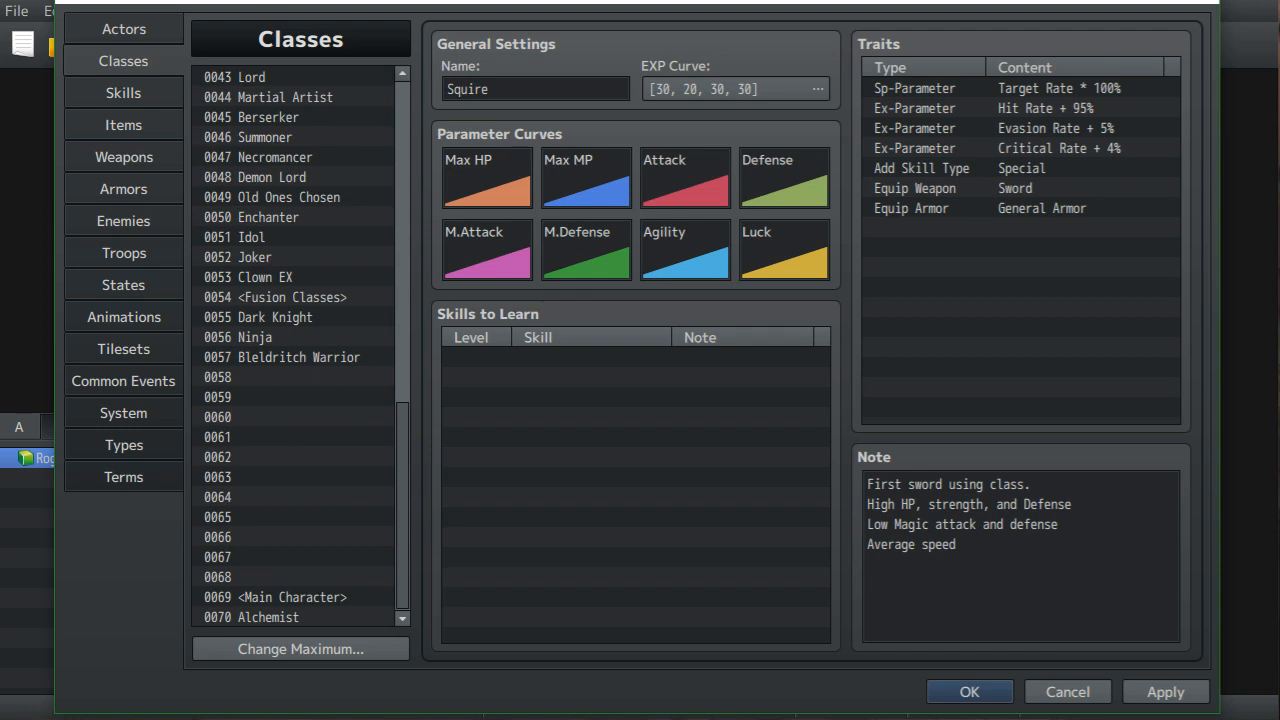
pyautogui.click(276, 317)
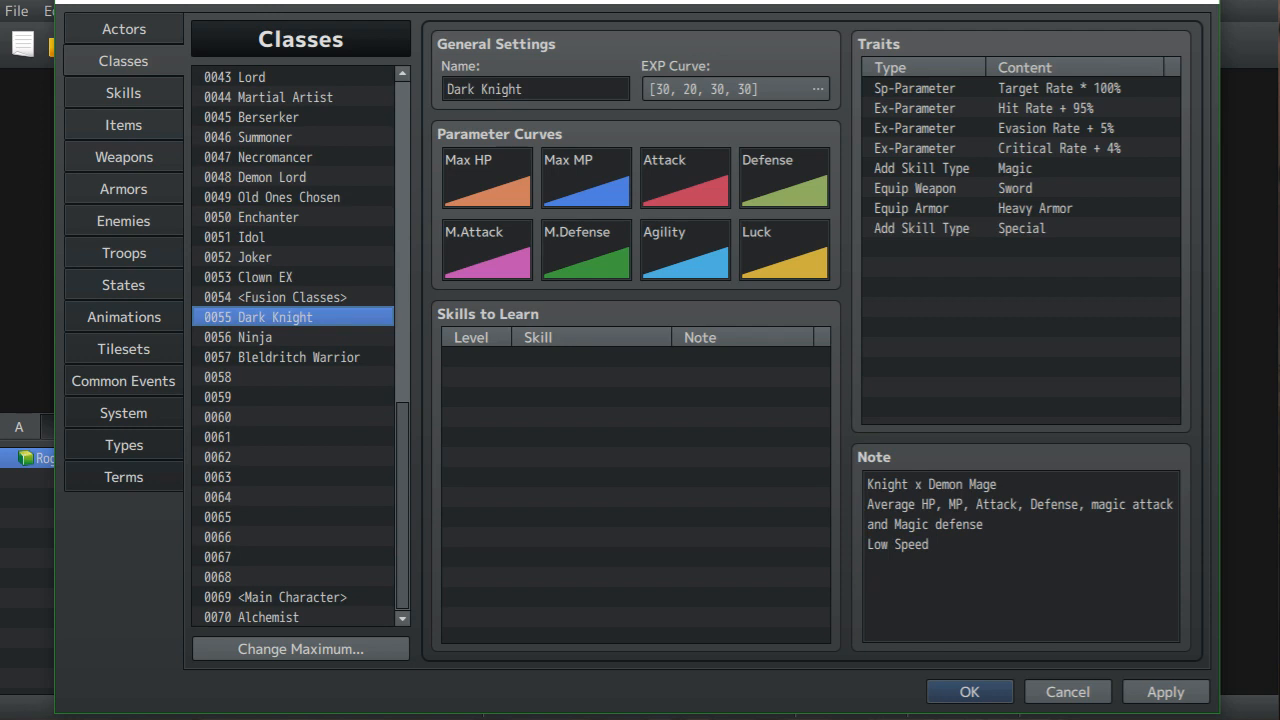
pyautogui.click(281, 357)
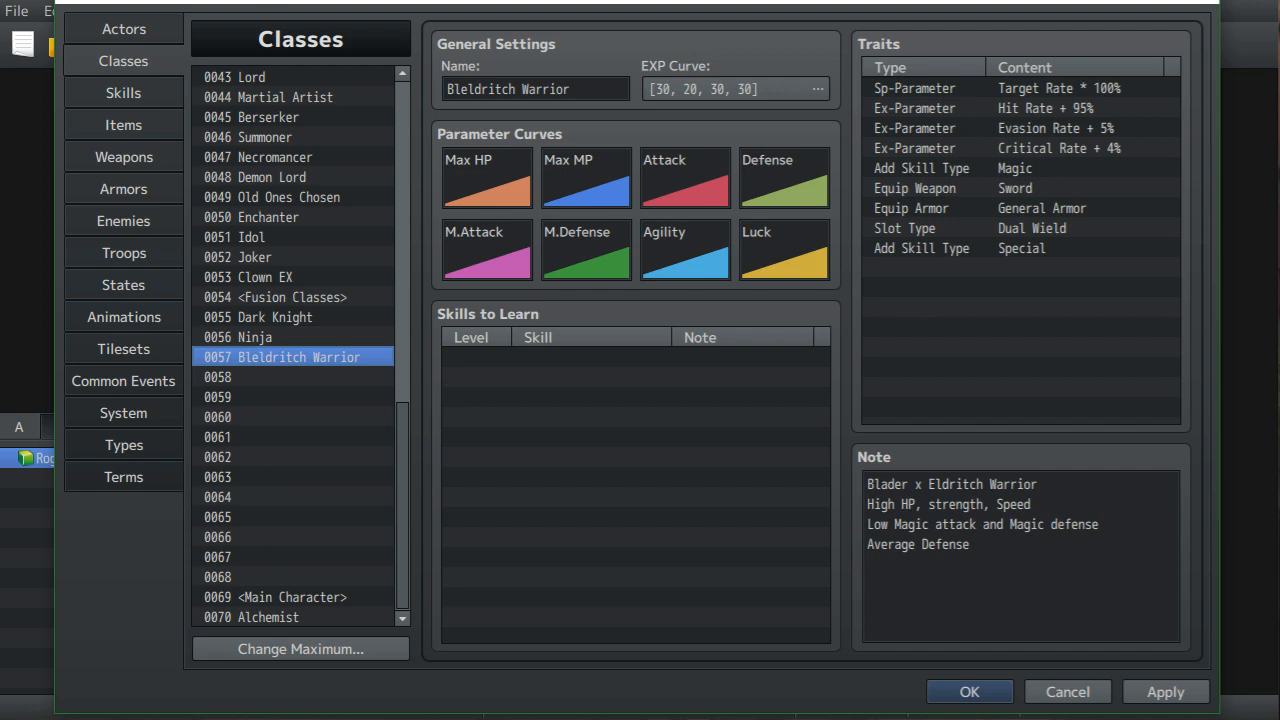
# - Examine the weapon choices for the Alchemist class's Equip Weapon trait, keeping Dagger
pyautogui.click(290, 617)
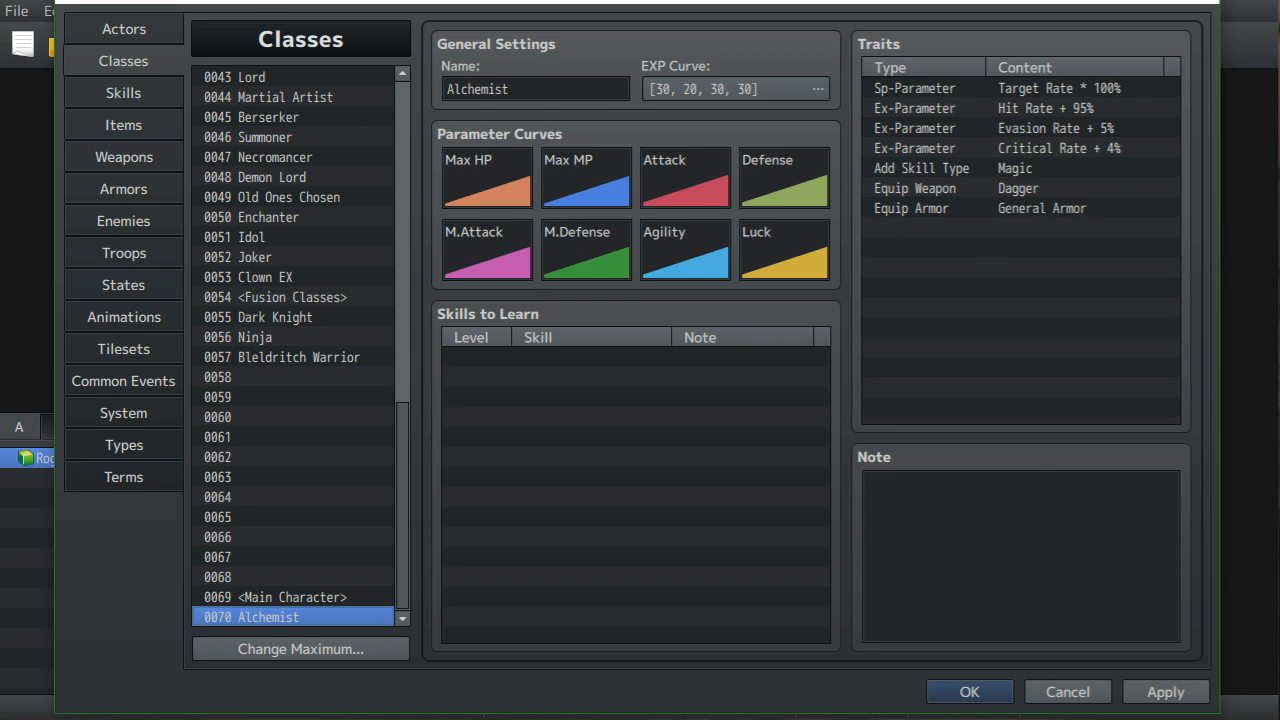
pyautogui.doubleClick(915, 188)
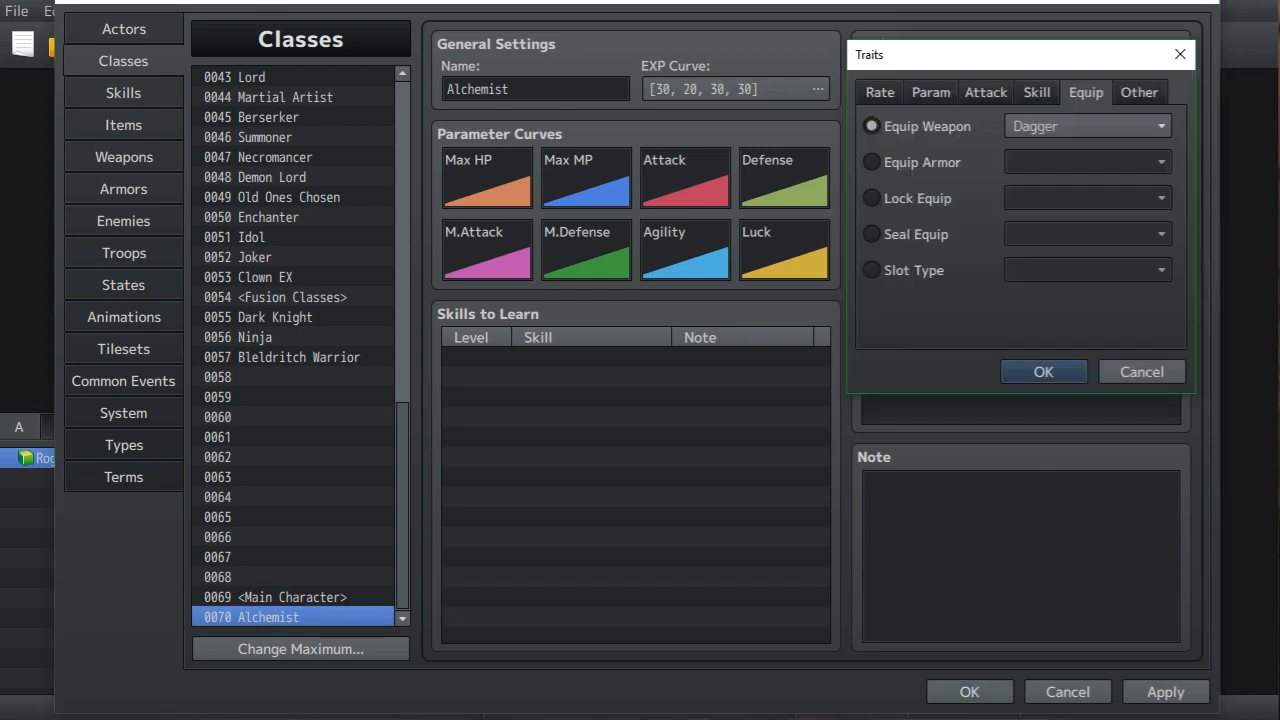
pyautogui.click(1088, 126)
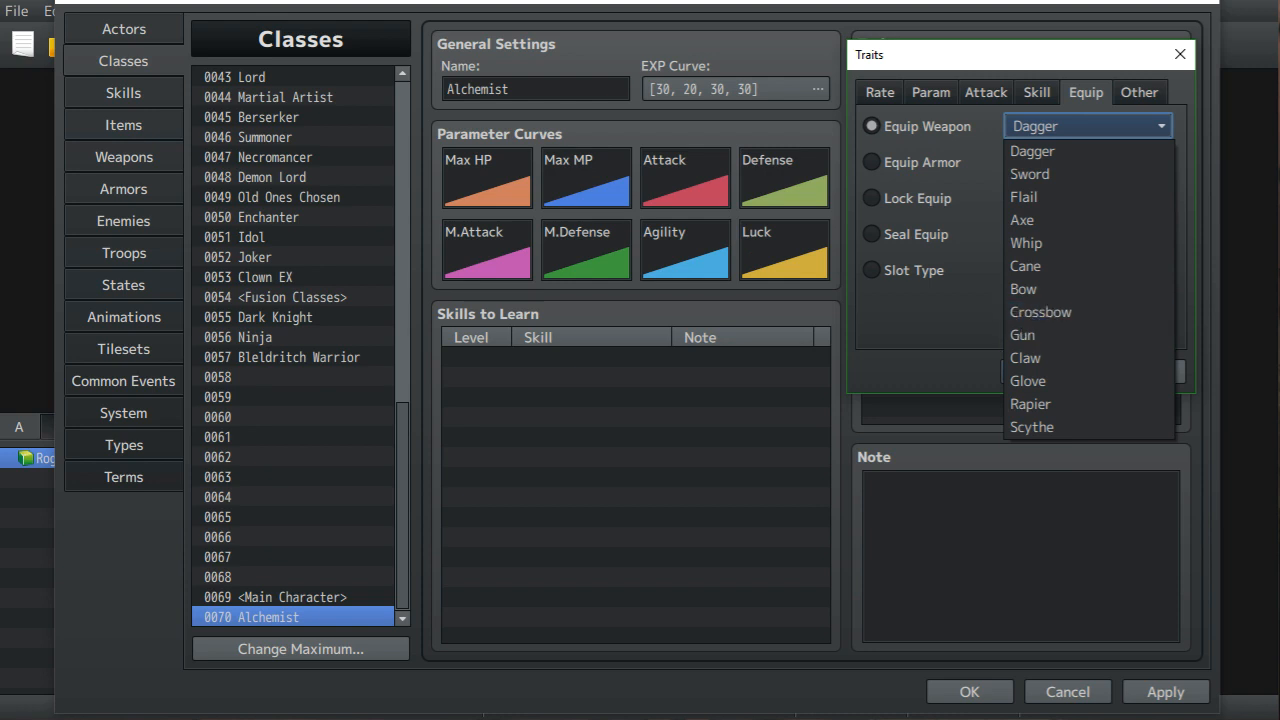
pyautogui.press('Escape')
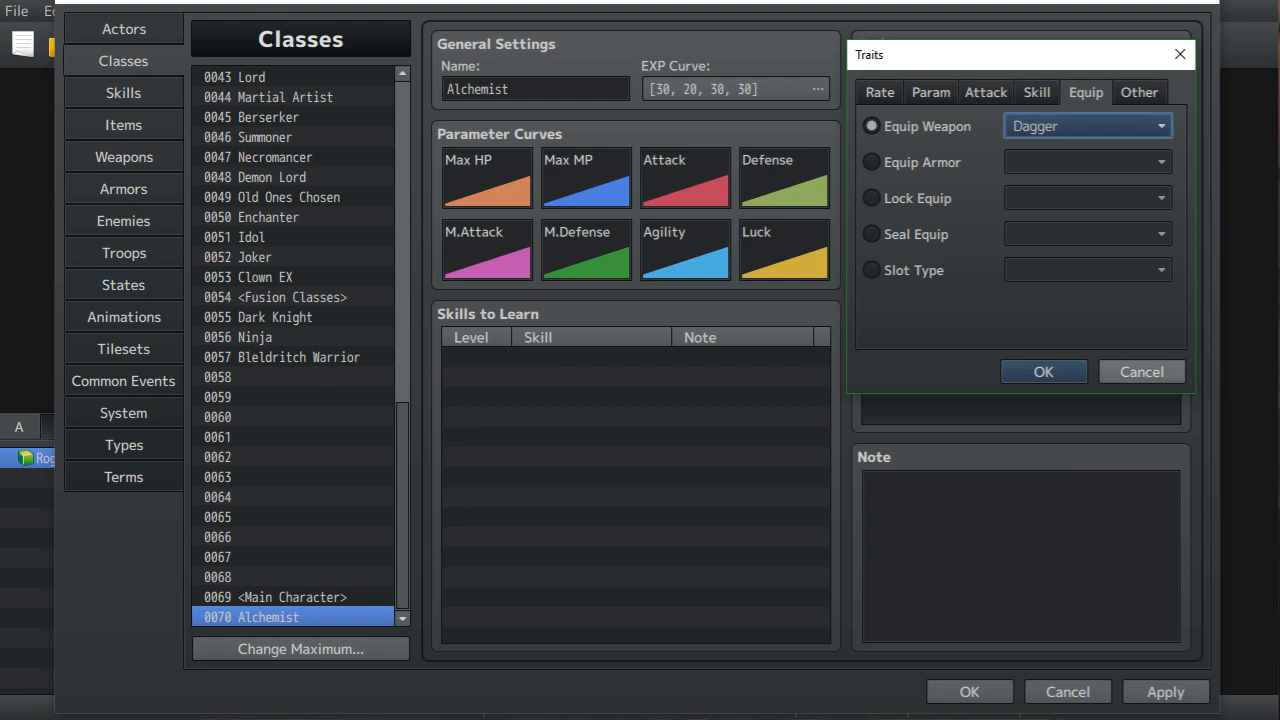
pyautogui.press('Return')
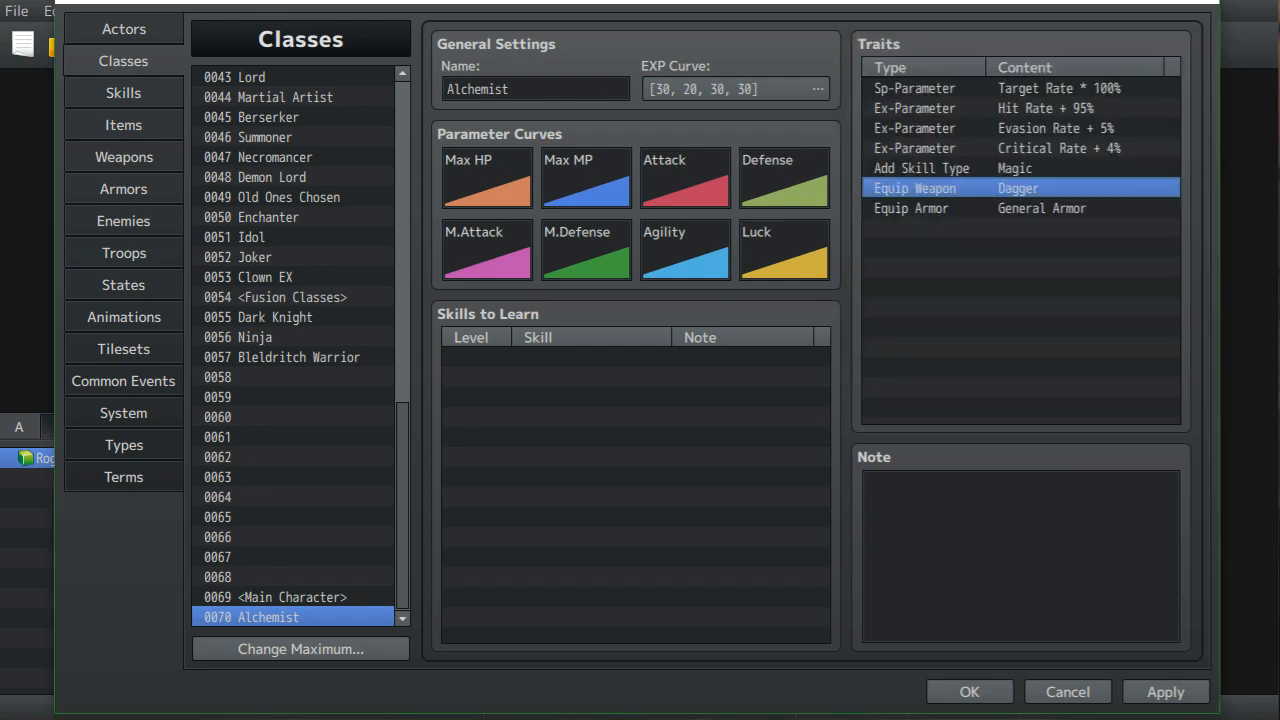
# - Increase the weapon types maximum to 14, name the new type Flask, and apply the change
pyautogui.click(124, 445)
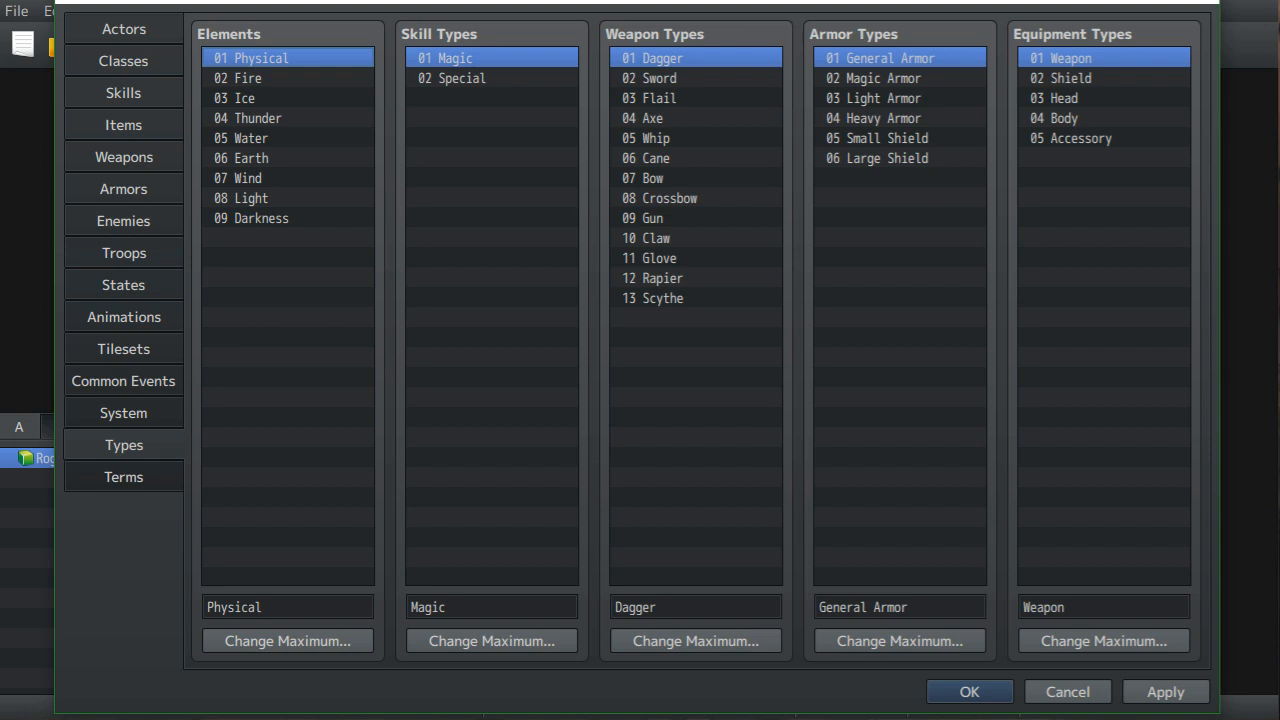
pyautogui.click(695, 641)
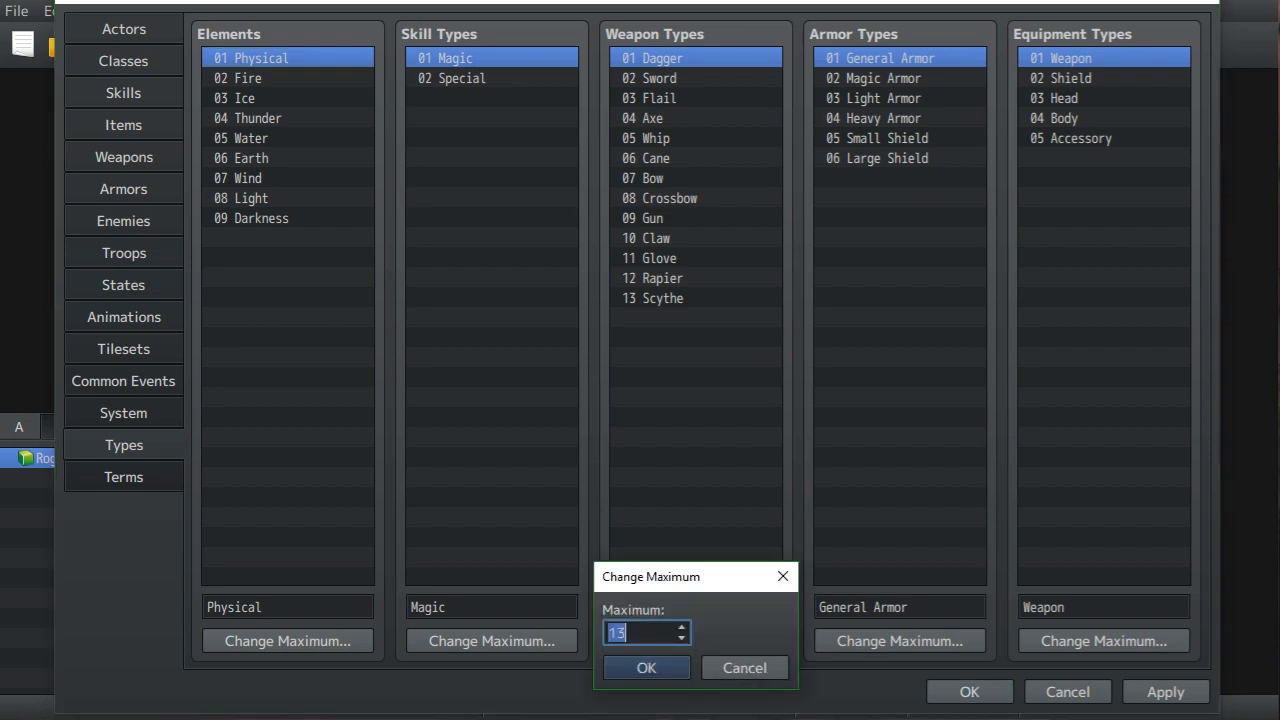
pyautogui.press('Up')
pyautogui.press('Return')
pyautogui.click(690, 318)
pyautogui.click(695, 607)
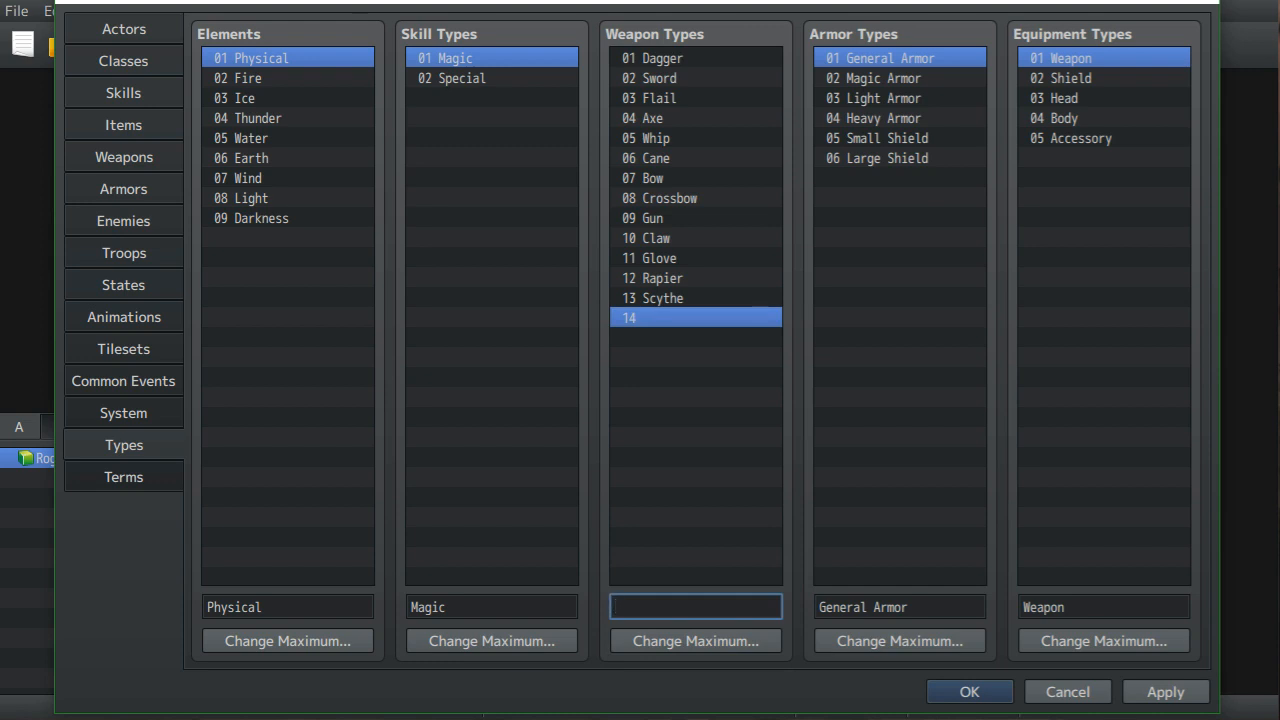
pyautogui.write('Flasks')
pyautogui.press('BackSpace')
pyautogui.click(1165, 692)
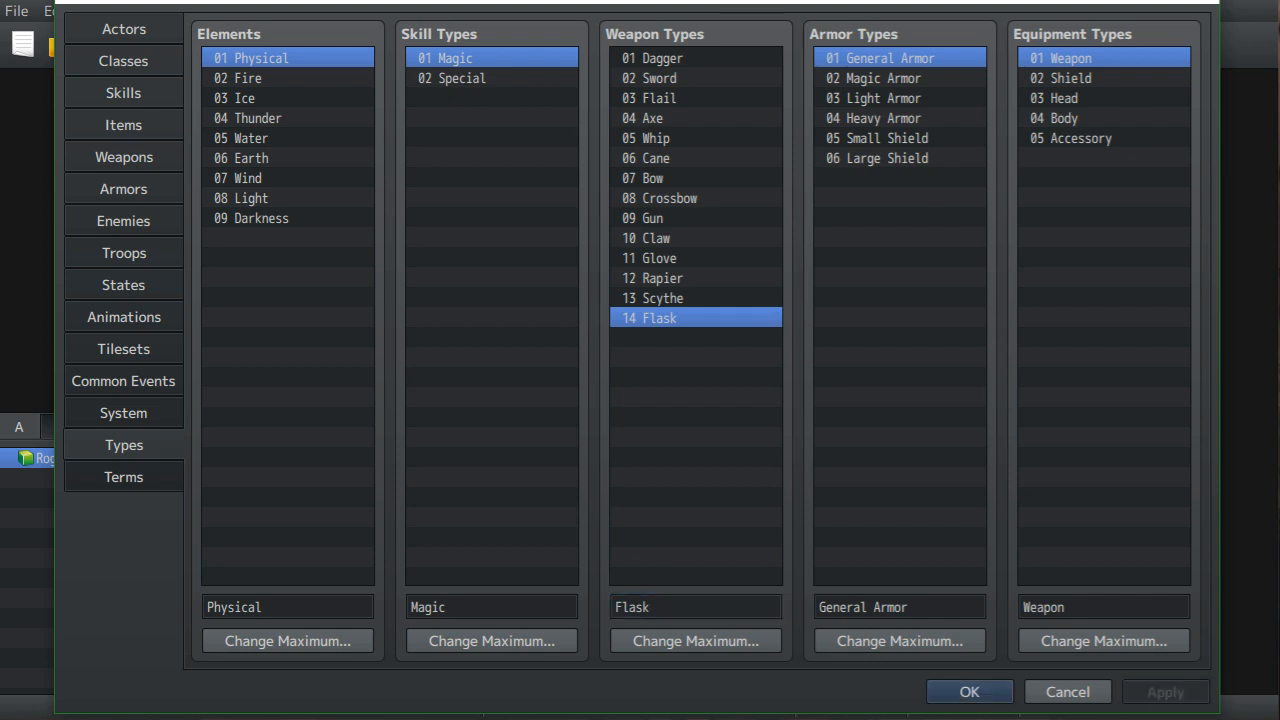
# - Change the Alchemist class's Equip Weapon trait to Flask
pyautogui.click(123, 61)
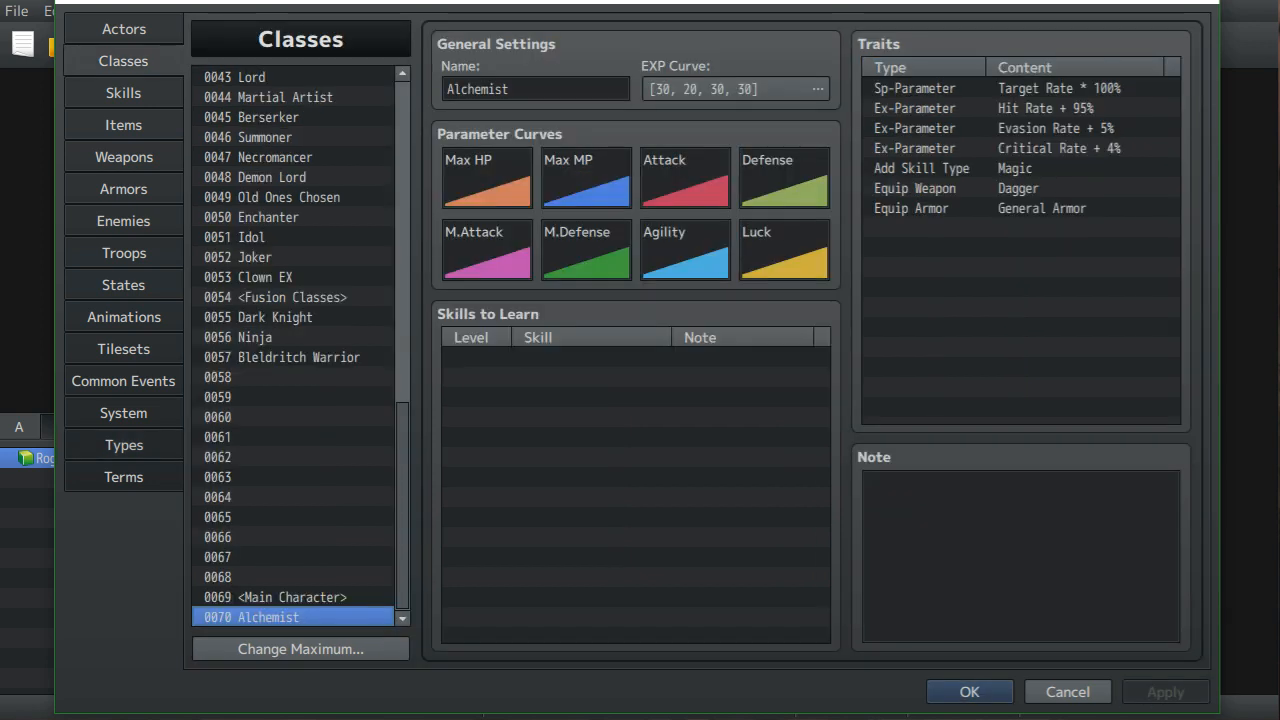
pyautogui.doubleClick(915, 188)
pyautogui.click(1088, 126)
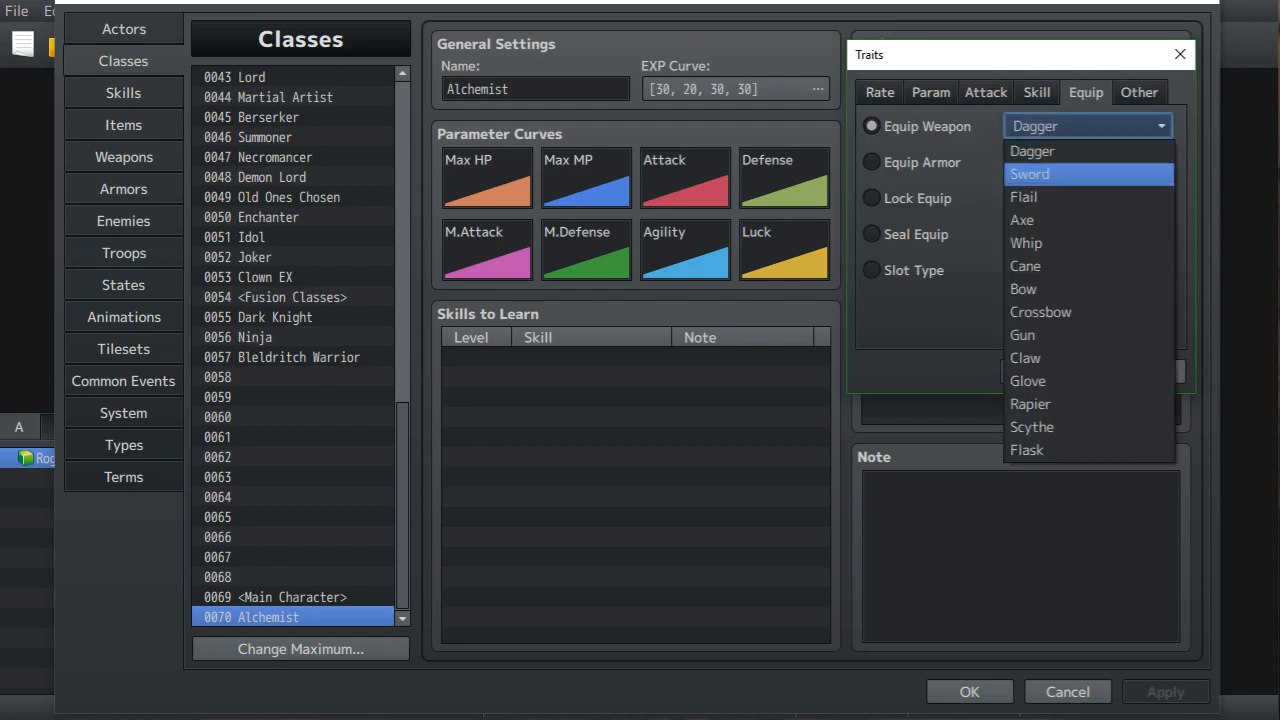
pyautogui.click(1027, 450)
pyautogui.click(1043, 372)
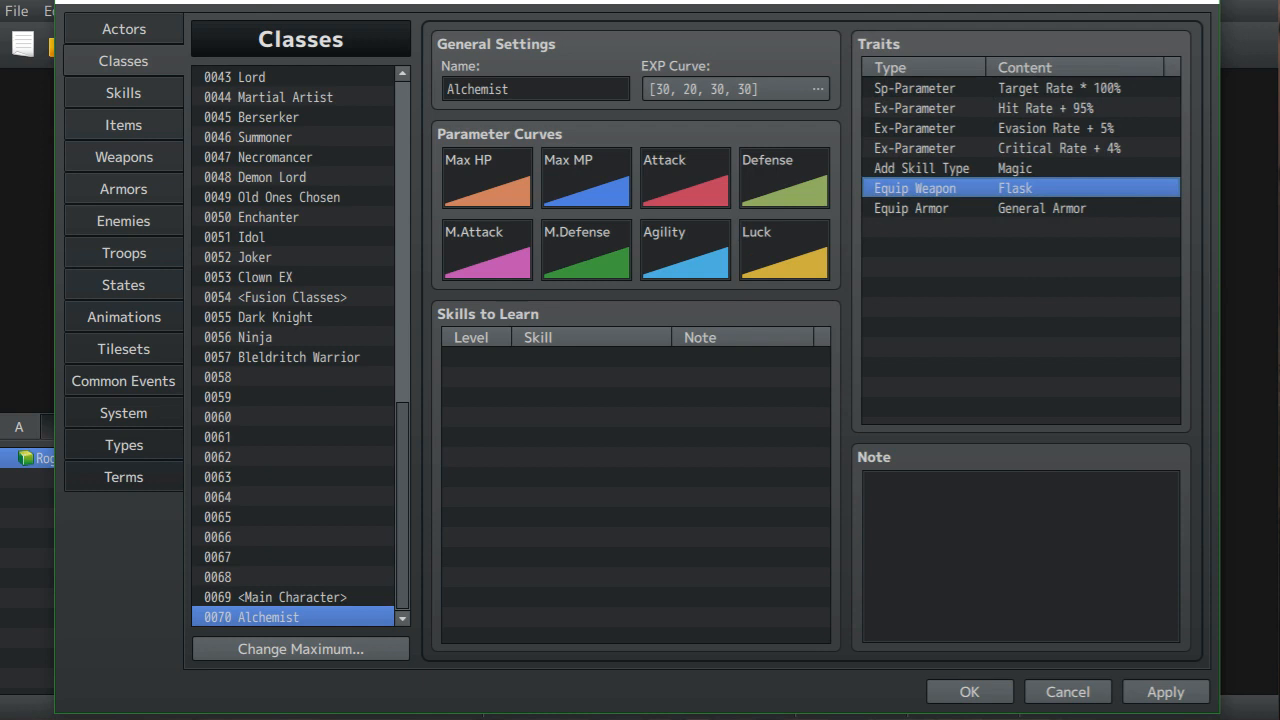
# - Change the Alchemist class's Add Skill Type trait to Special
pyautogui.doubleClick(1020, 168)
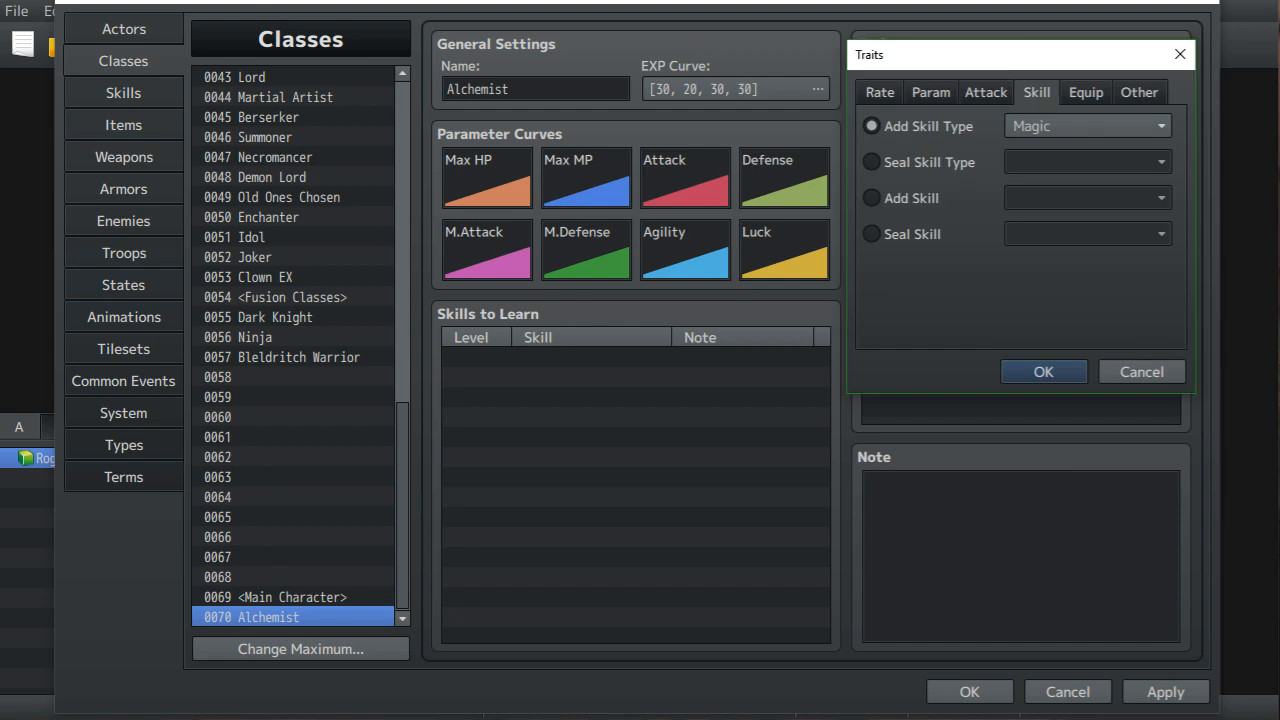
pyautogui.click(1085, 126)
pyautogui.click(1032, 174)
pyautogui.click(1043, 371)
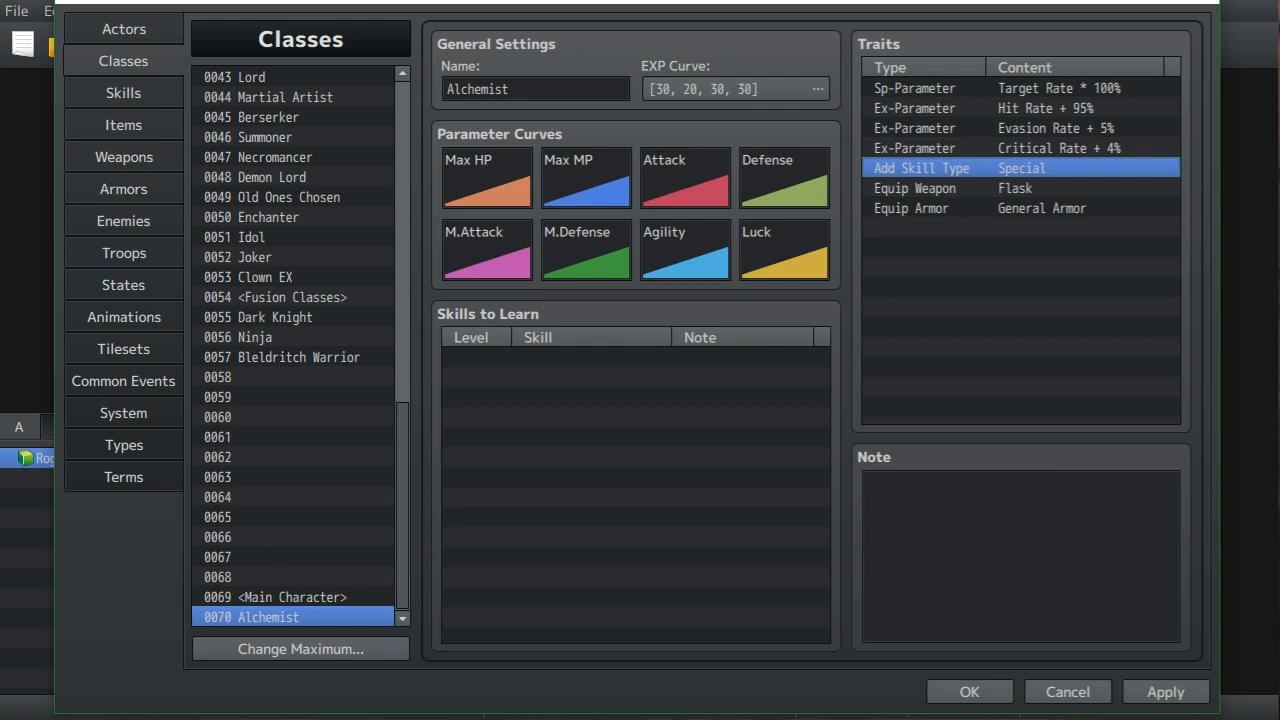
# - Review the class list across the three levels, the fusion classes and the main character class
pyautogui.scroll(10, 300, 345)
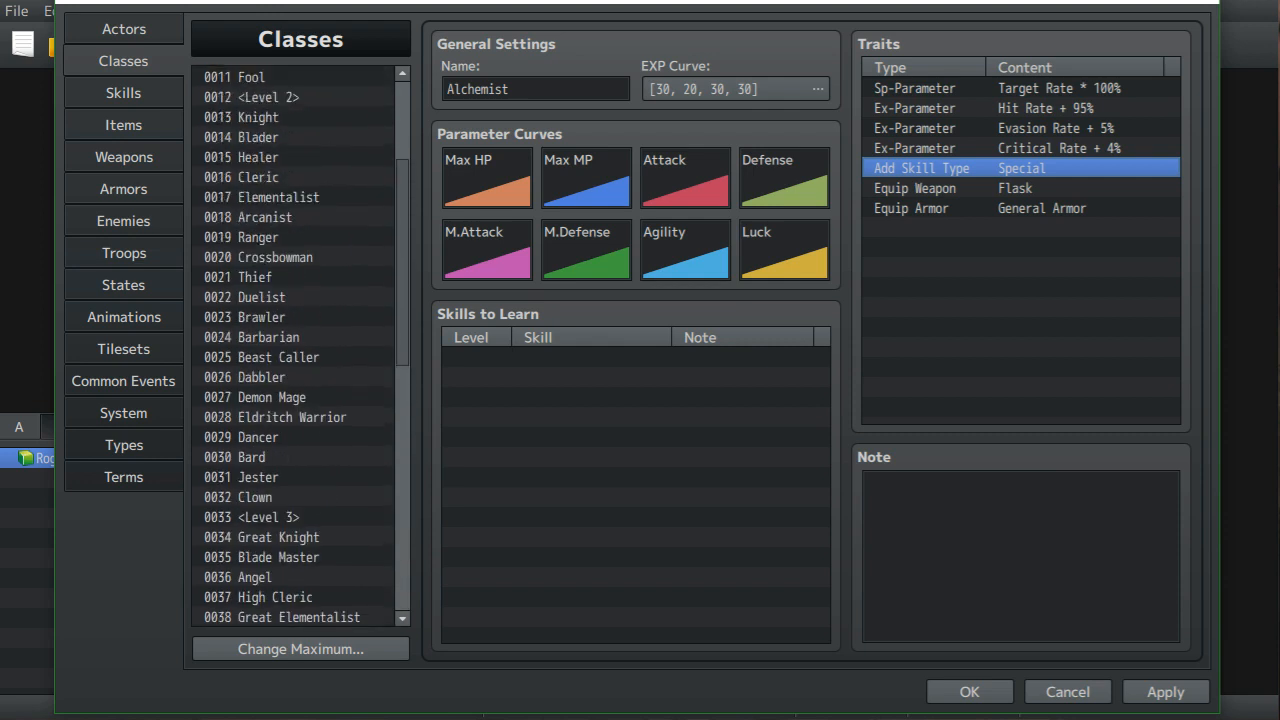
pyautogui.scroll(-7, 300, 345)
pyautogui.scroll(-6, 300, 345)
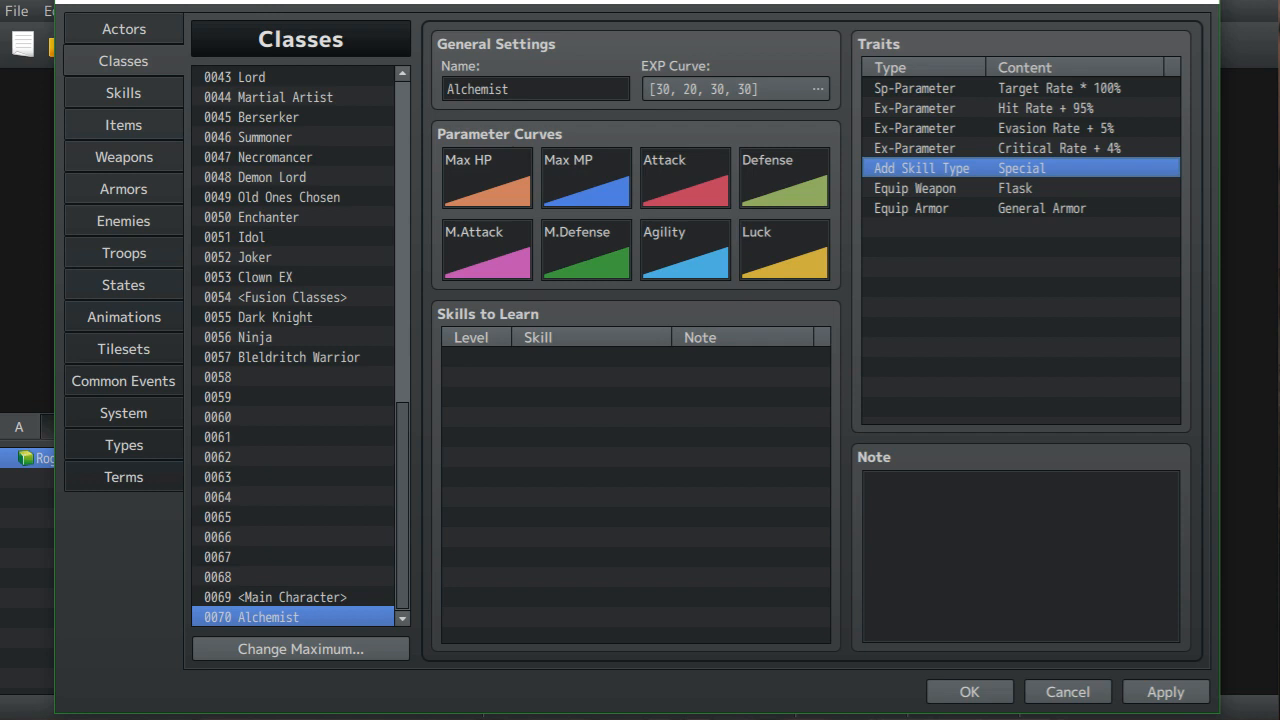
pyautogui.scroll(2, 300, 345)
pyautogui.scroll(-2, 300, 345)
pyautogui.scroll(4, 300, 340)
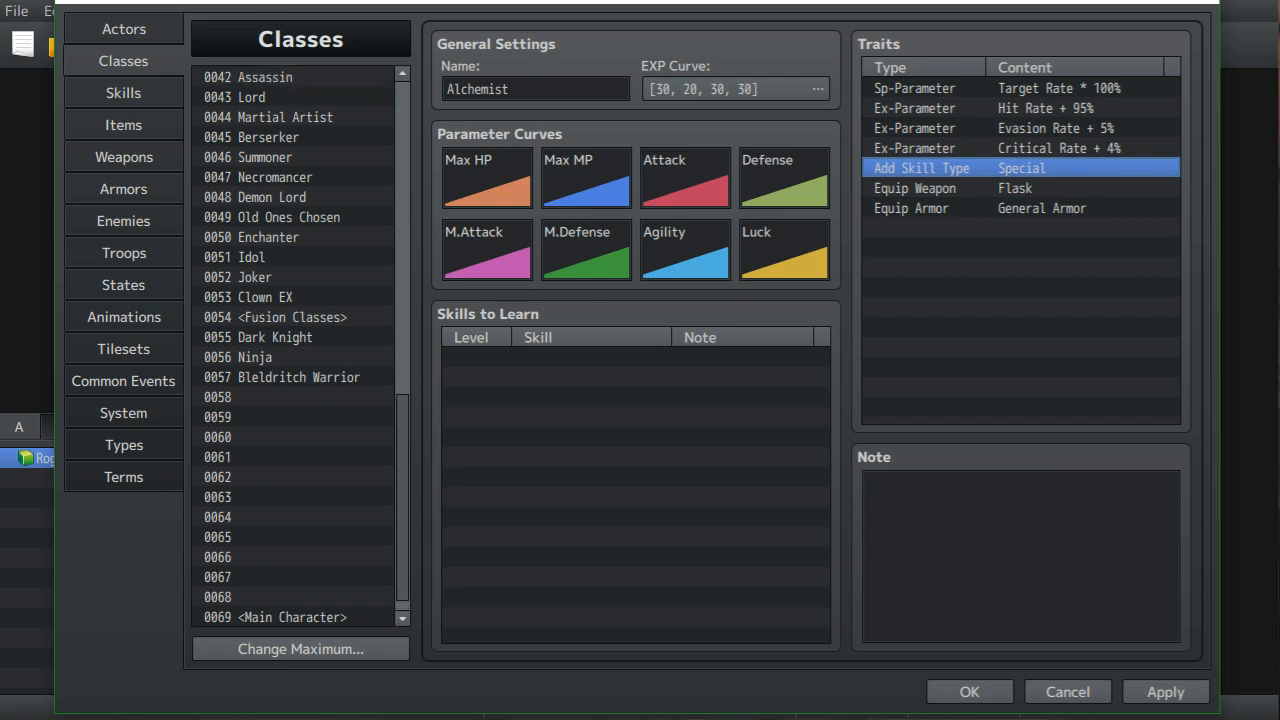
pyautogui.scroll(8, 301, 348)
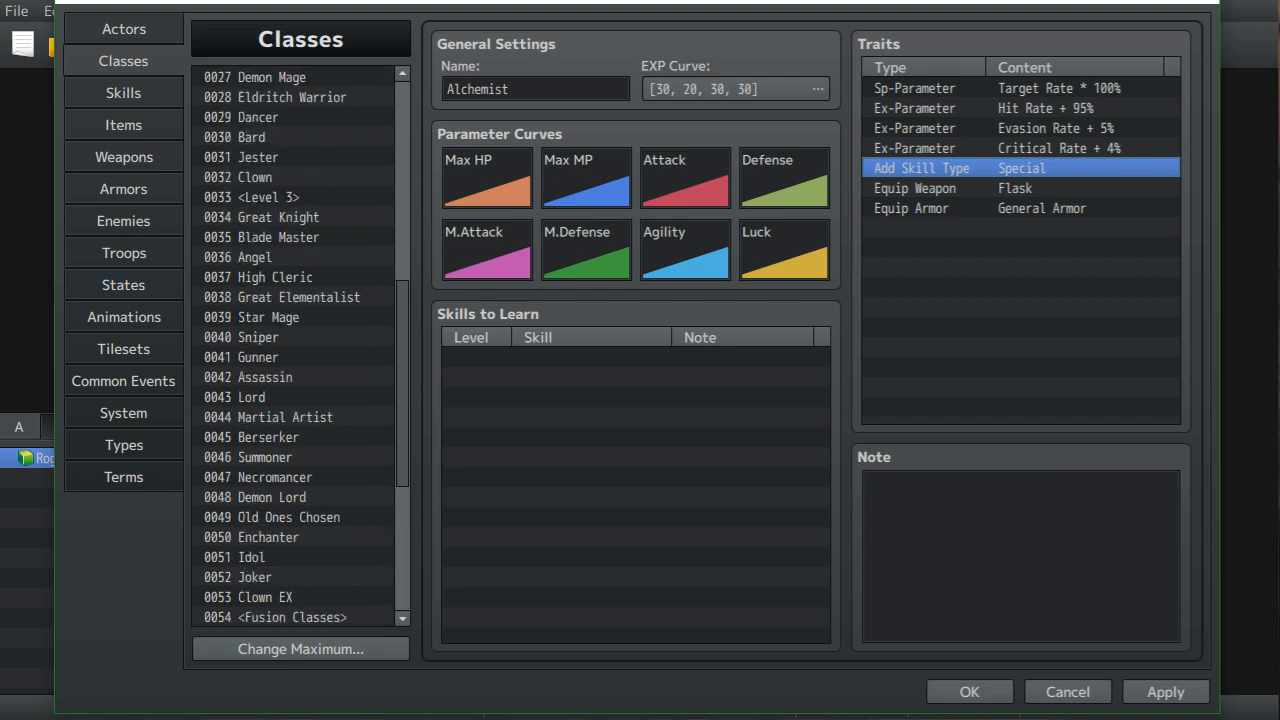
pyautogui.scroll(-10, 301, 348)
pyautogui.scroll(-1, 301, 348)
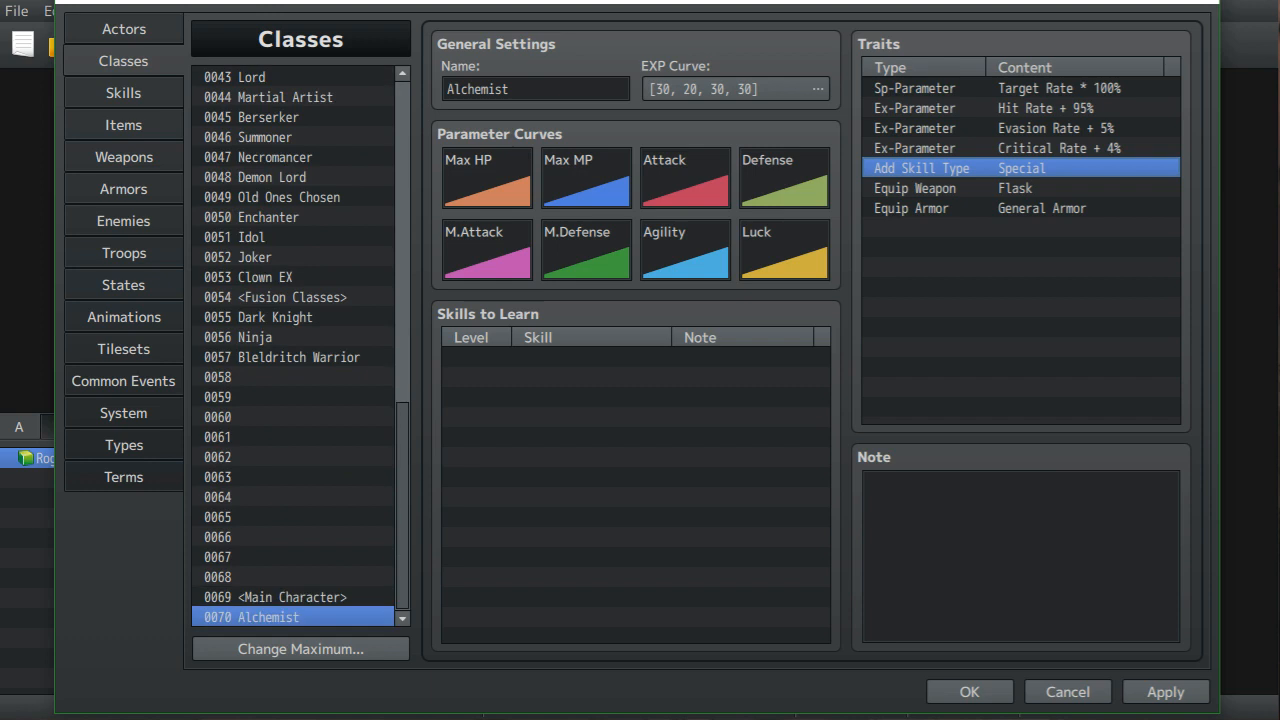
pyautogui.scroll(14, 301, 348)
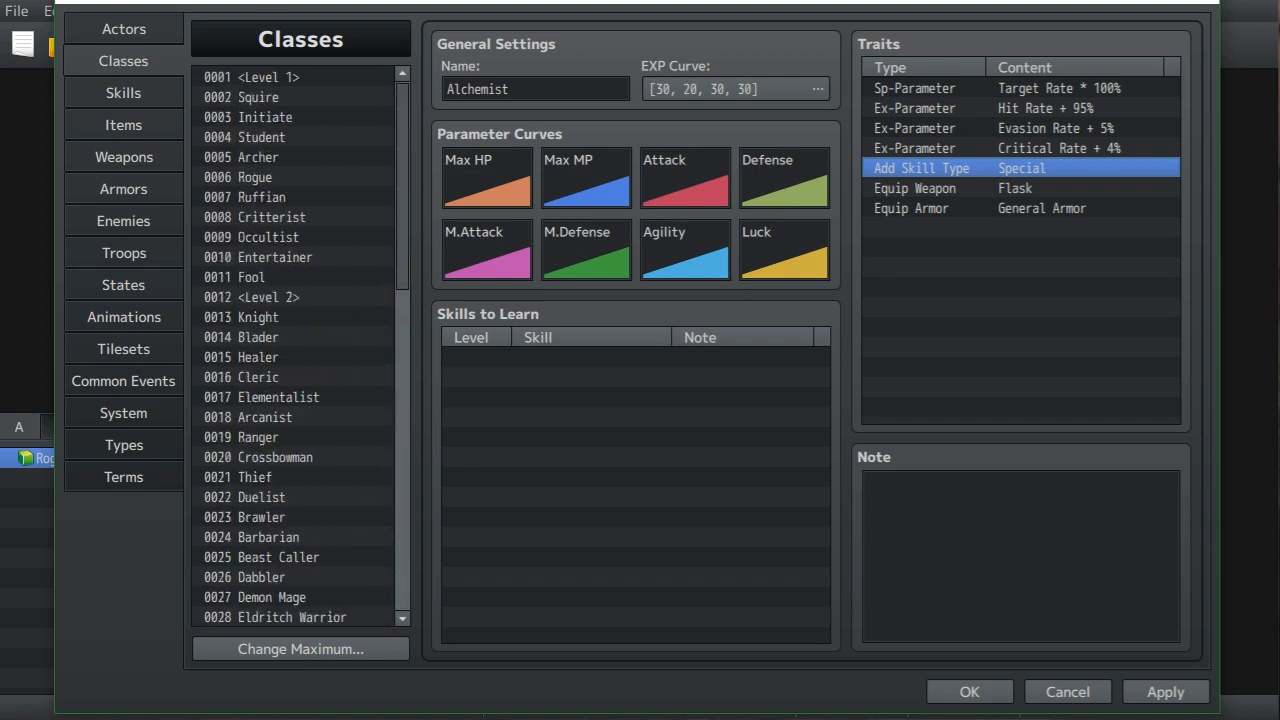
# - Check the Squire class's traits and note against the rest of the class list, and accept the database changes
pyautogui.click(252, 77)
pyautogui.click(245, 97)
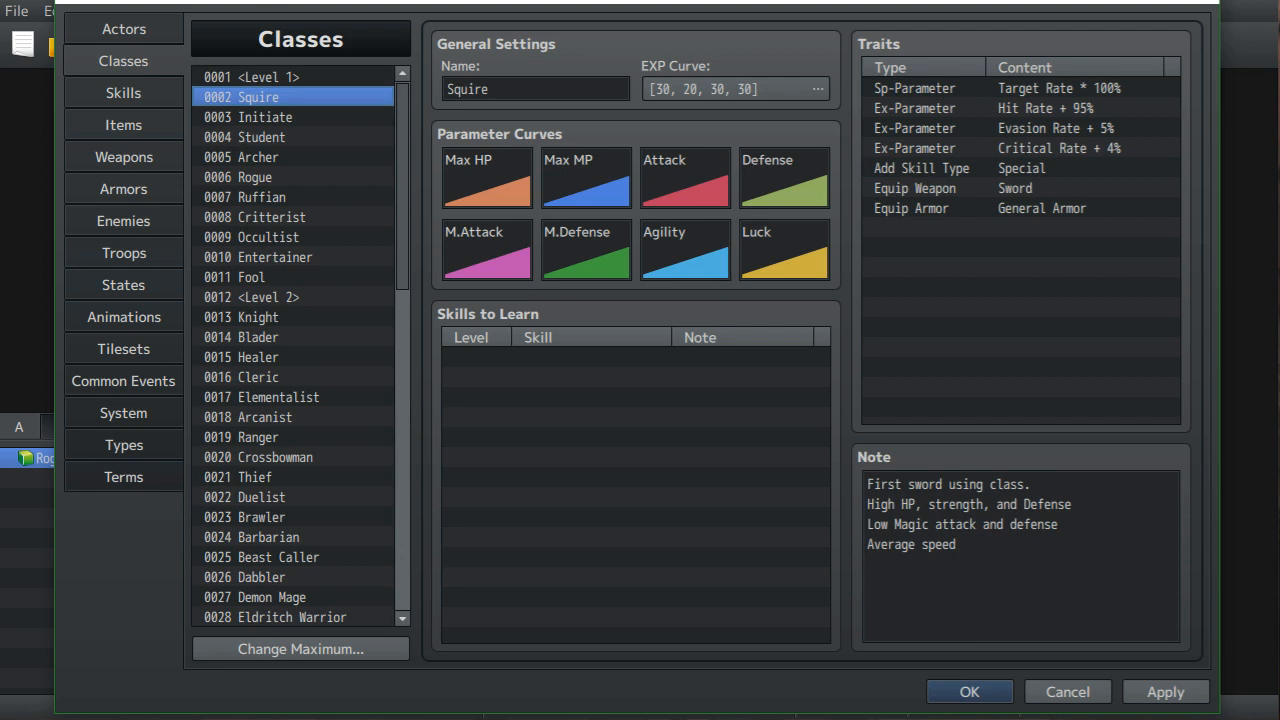
pyautogui.scroll(-8, 301, 348)
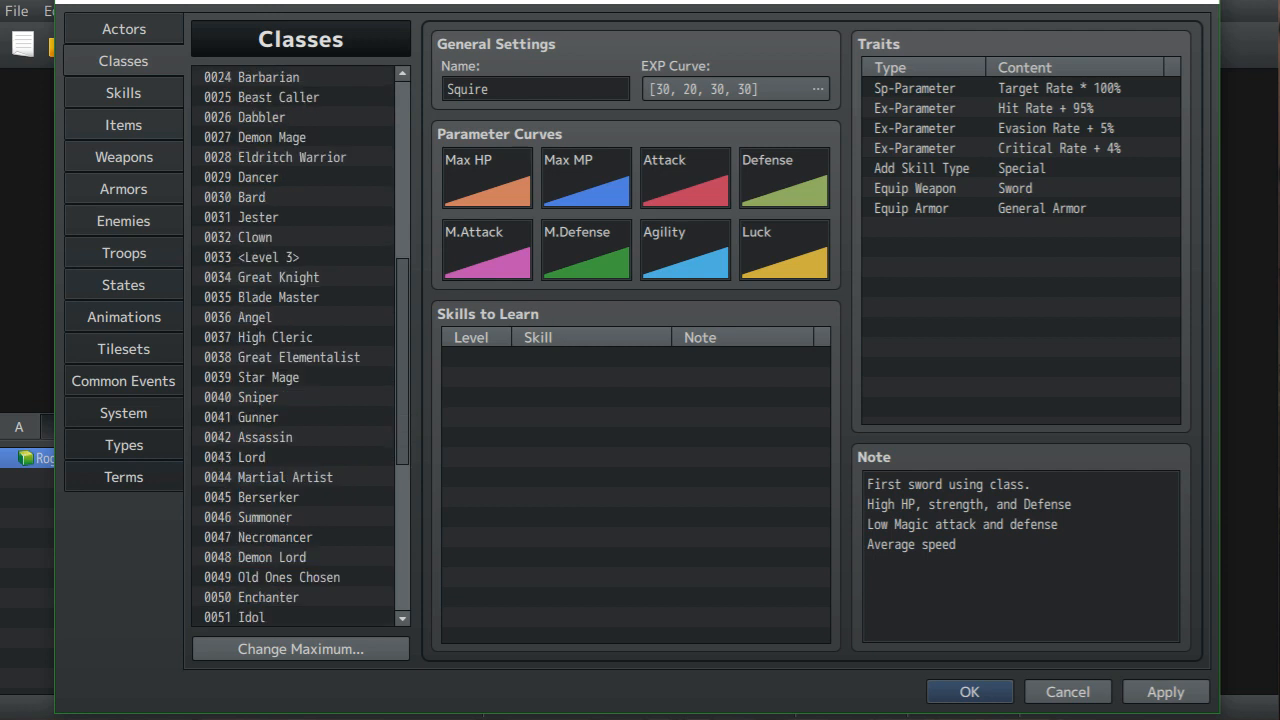
pyautogui.scroll(8, 301, 348)
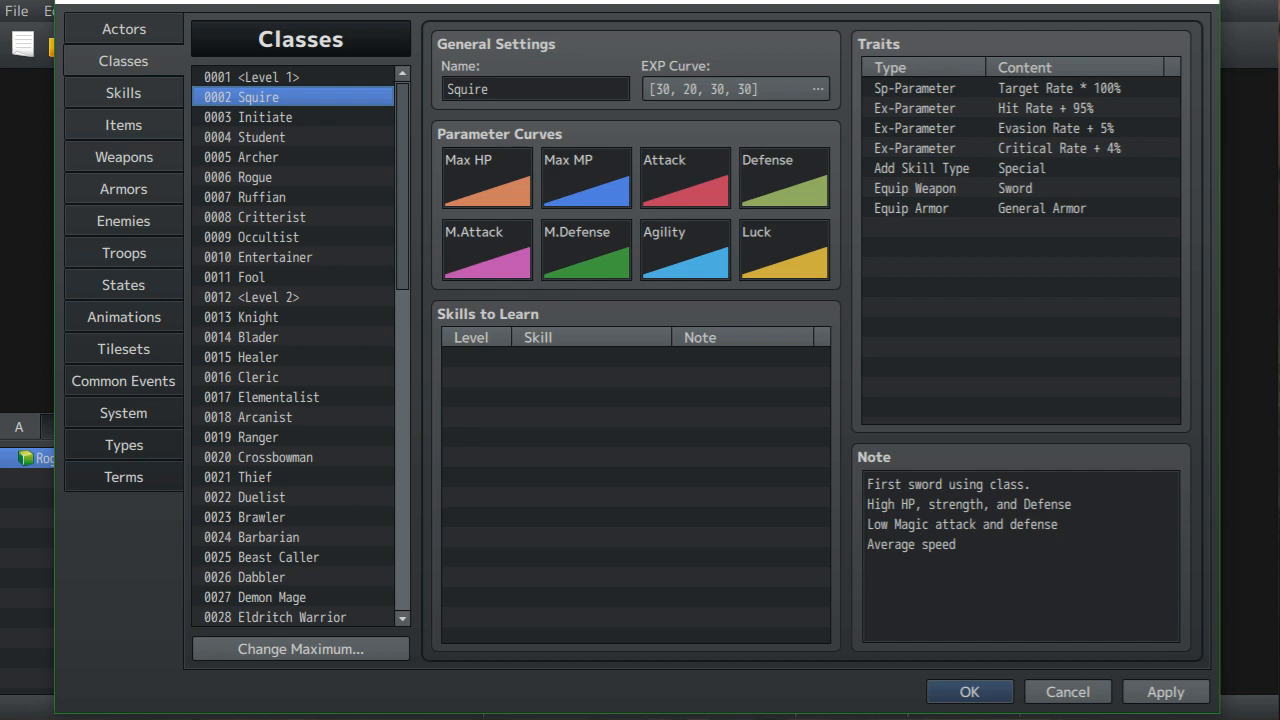
pyautogui.scroll(-5, 300, 345)
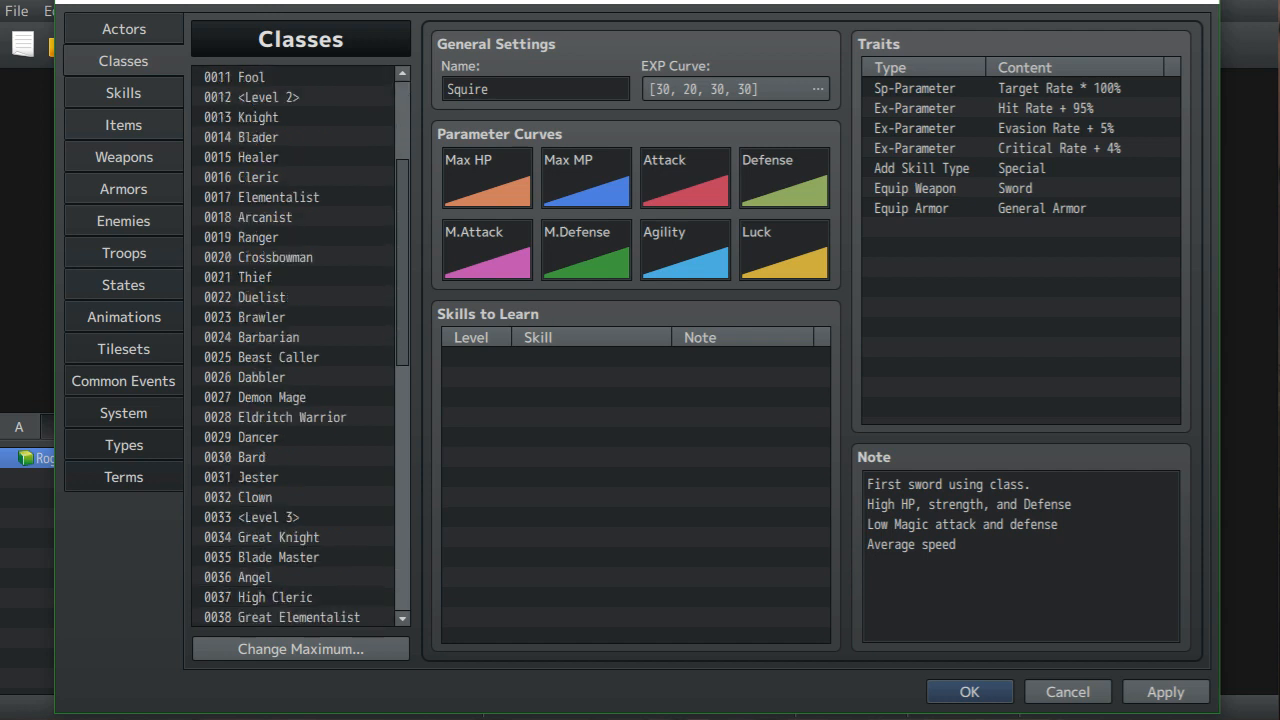
pyautogui.scroll(5, 300, 345)
pyautogui.scroll(1, 300, 345)
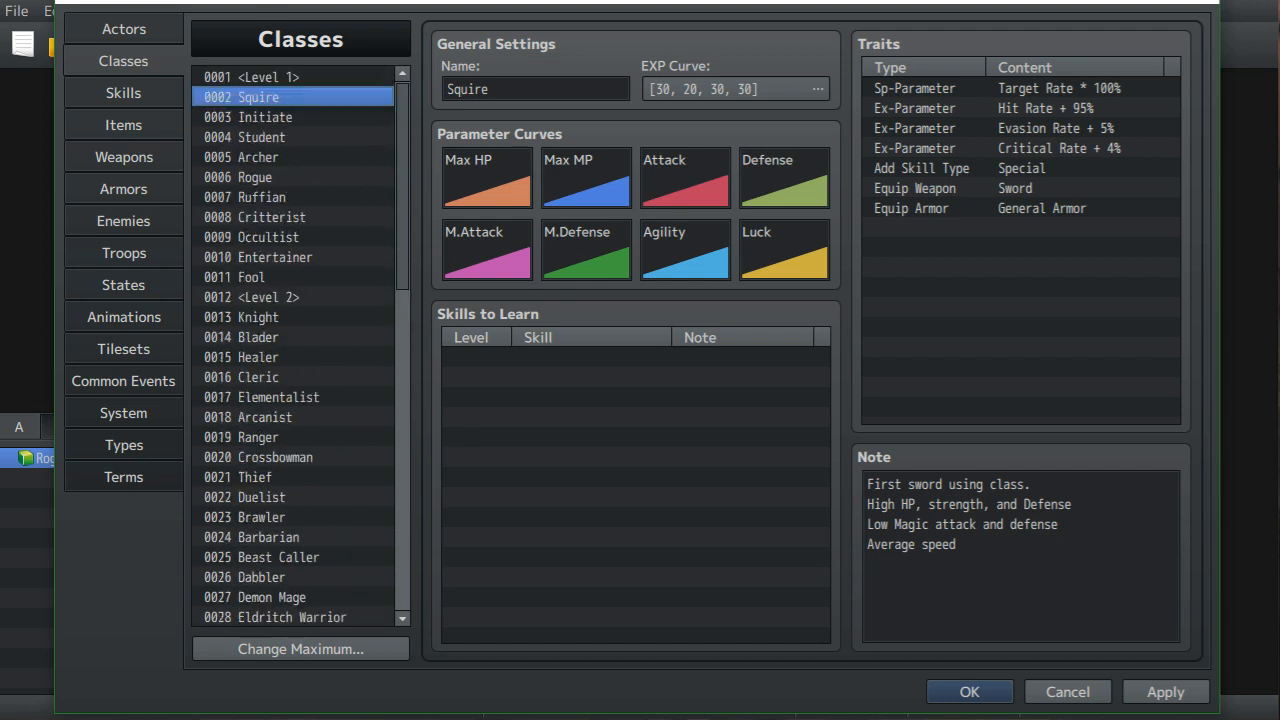
pyautogui.scroll(-14, 300, 345)
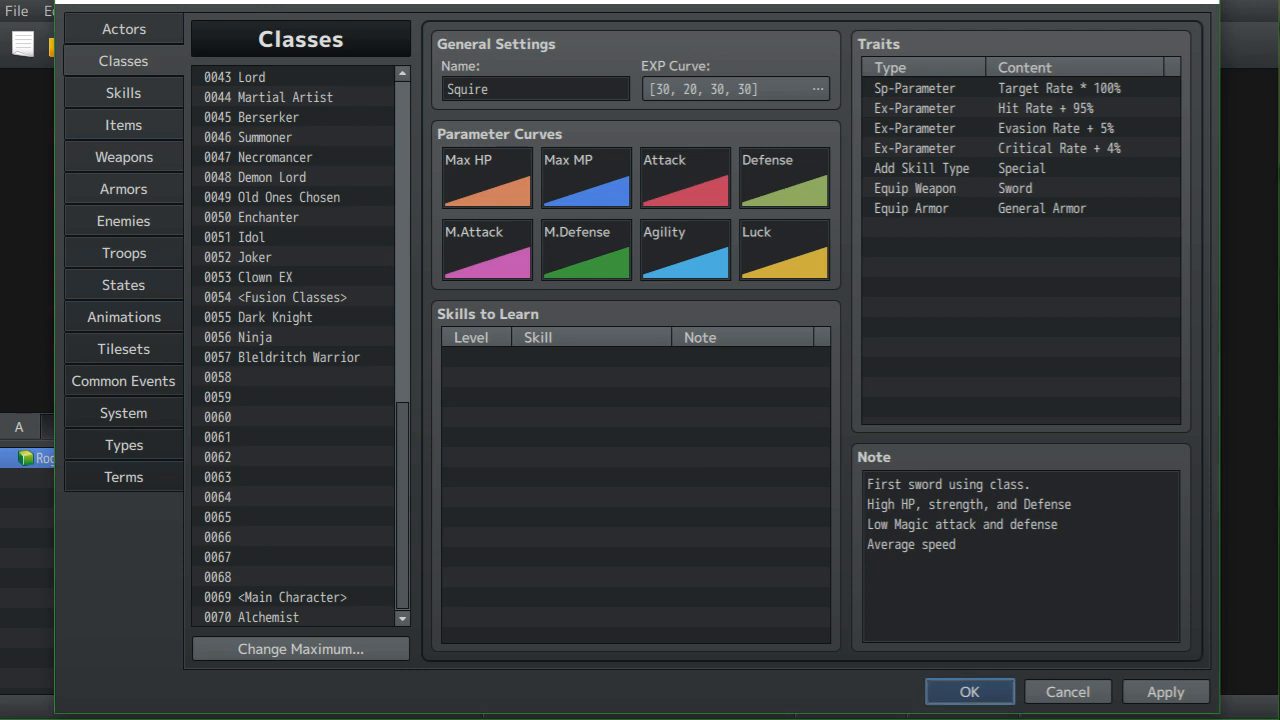
pyautogui.click(969, 691)
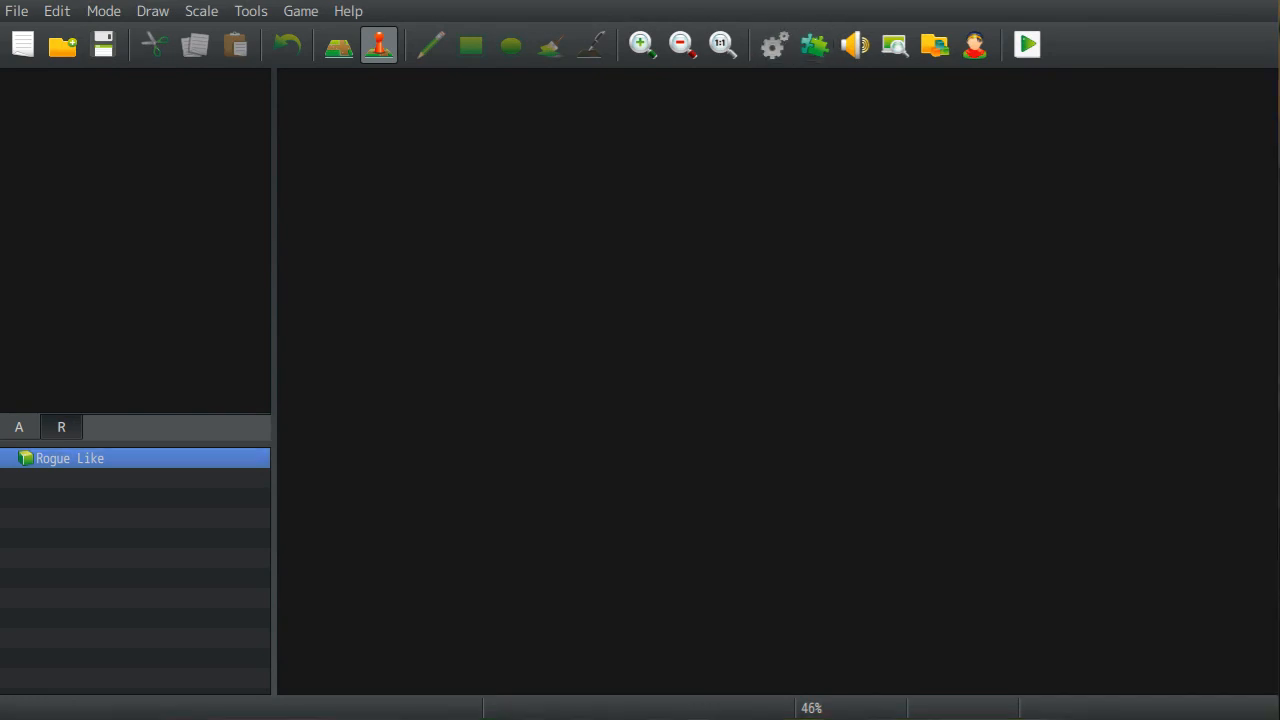
# - Reopen the database and look over the Weapons, Skills, Types, Terms and Items sections
pyautogui.click(775, 45)
pyautogui.click(124, 157)
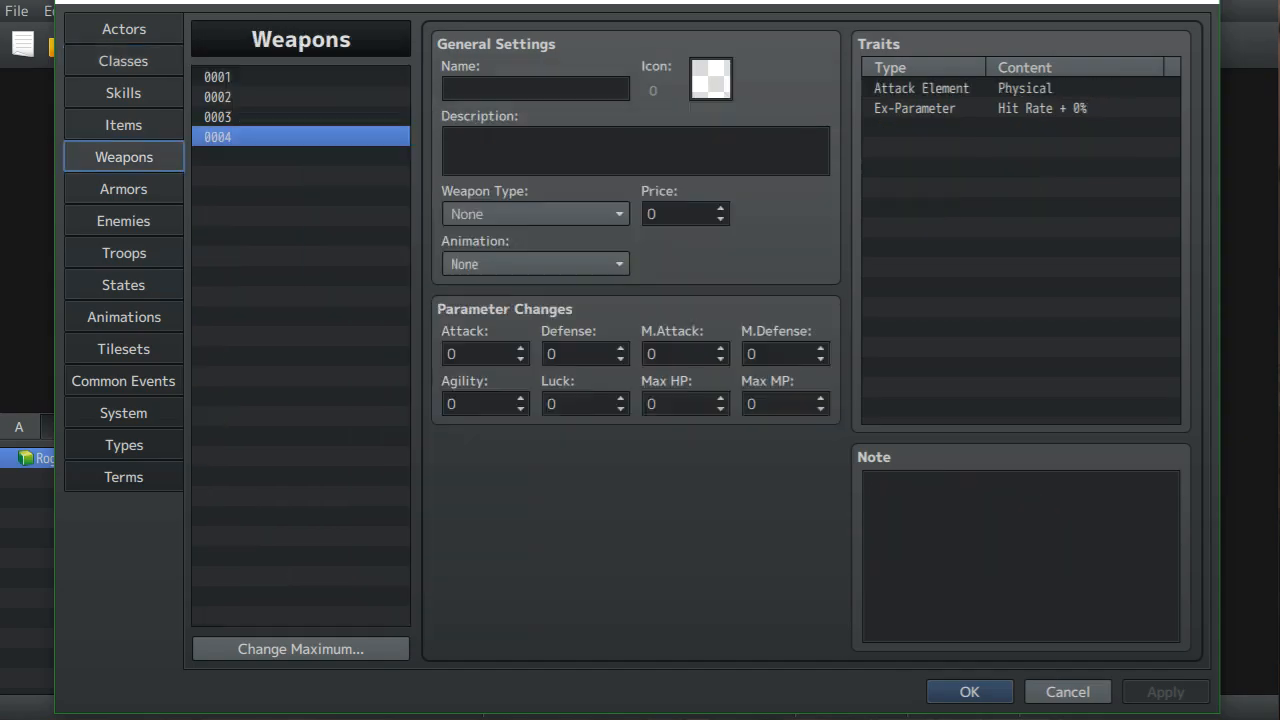
pyautogui.click(123, 93)
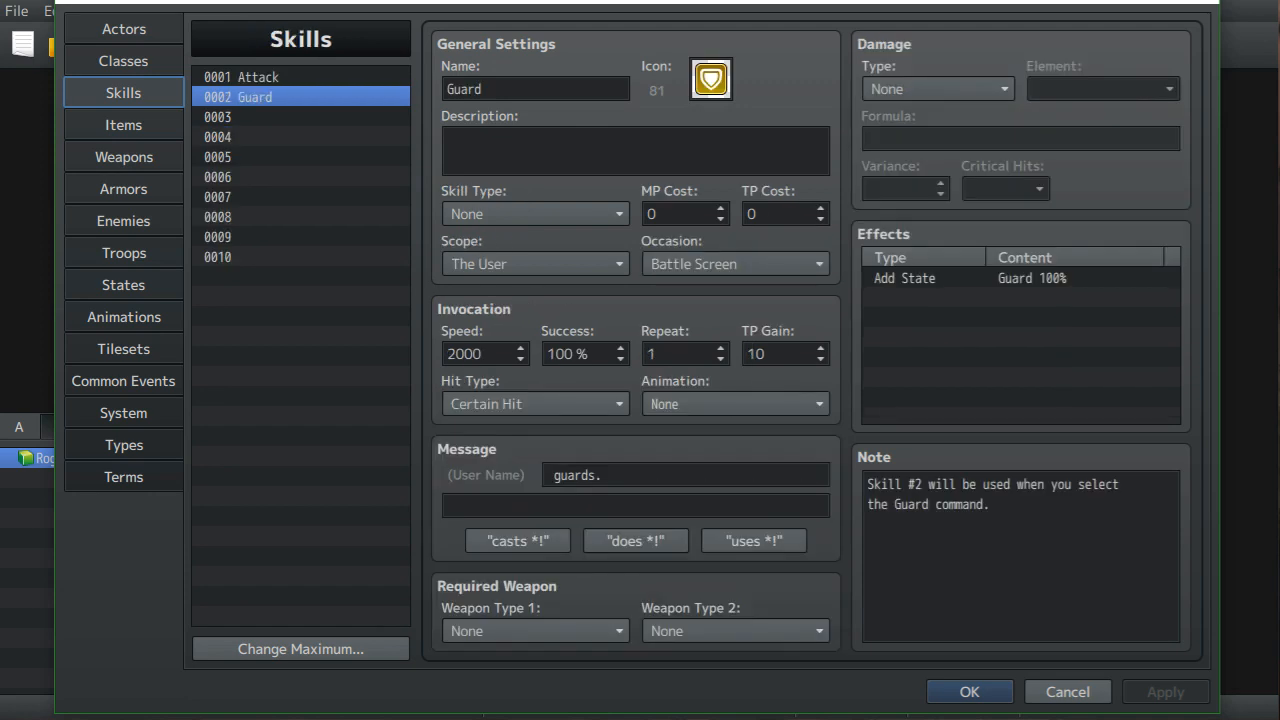
pyautogui.click(123, 445)
pyautogui.click(123, 477)
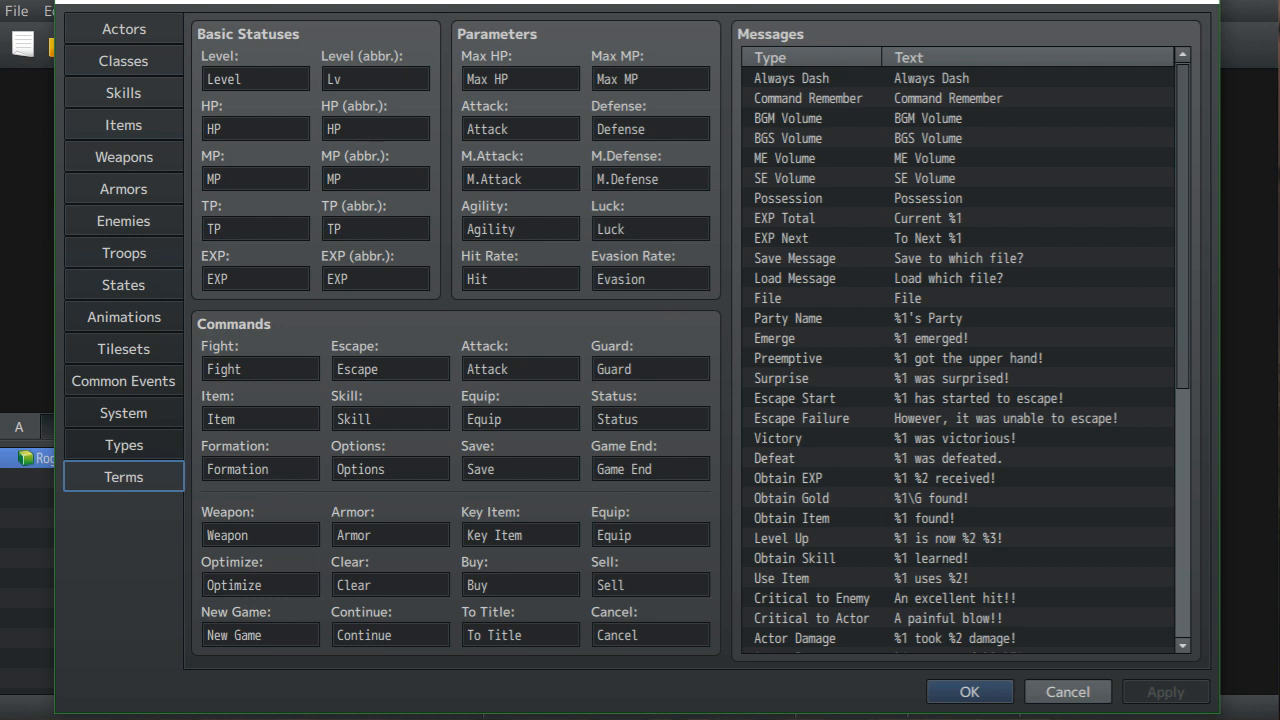
pyautogui.click(123, 125)
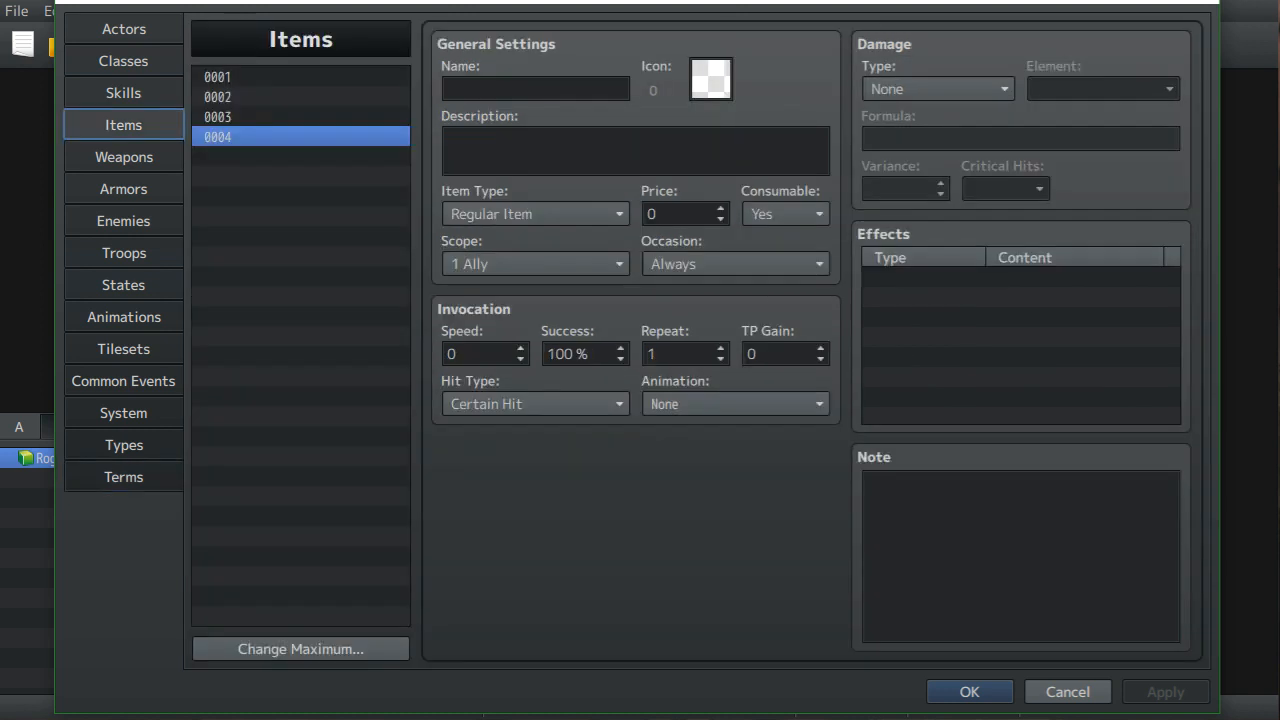
# - Look through the saved class list from the Level 1 classes down to the Alchemist
pyautogui.click(123, 61)
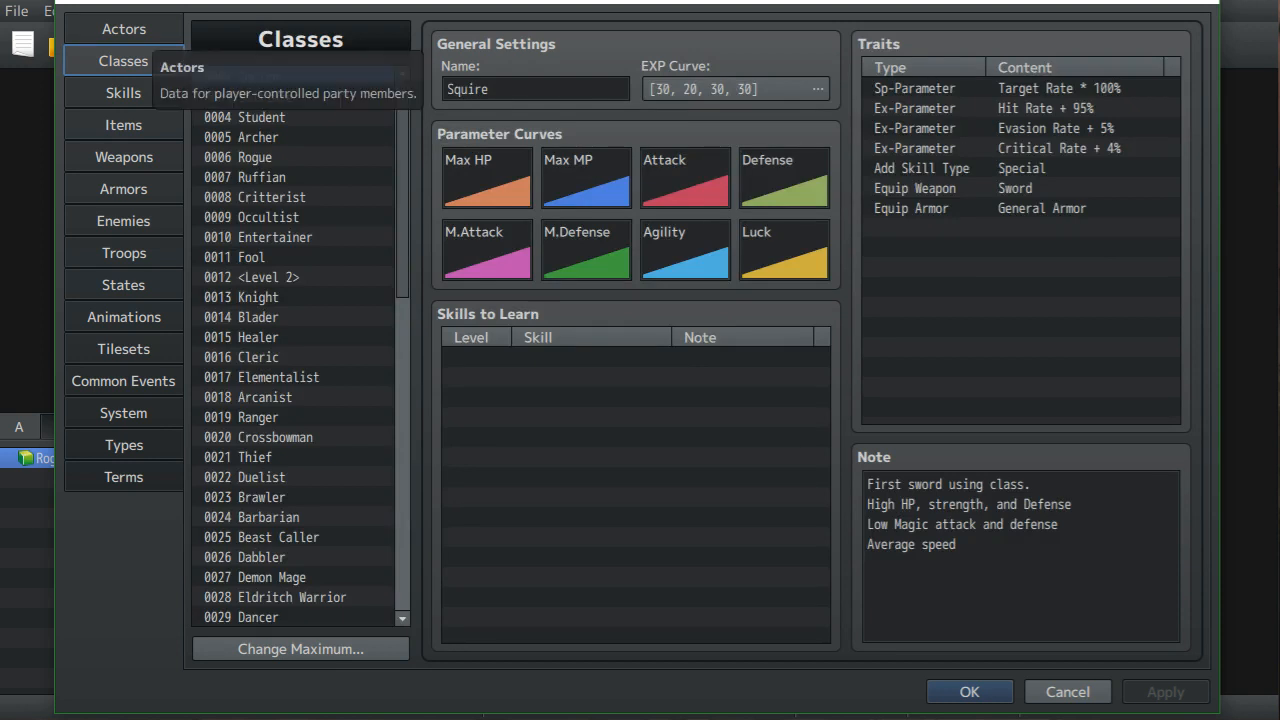
pyautogui.scroll(1, 300, 346)
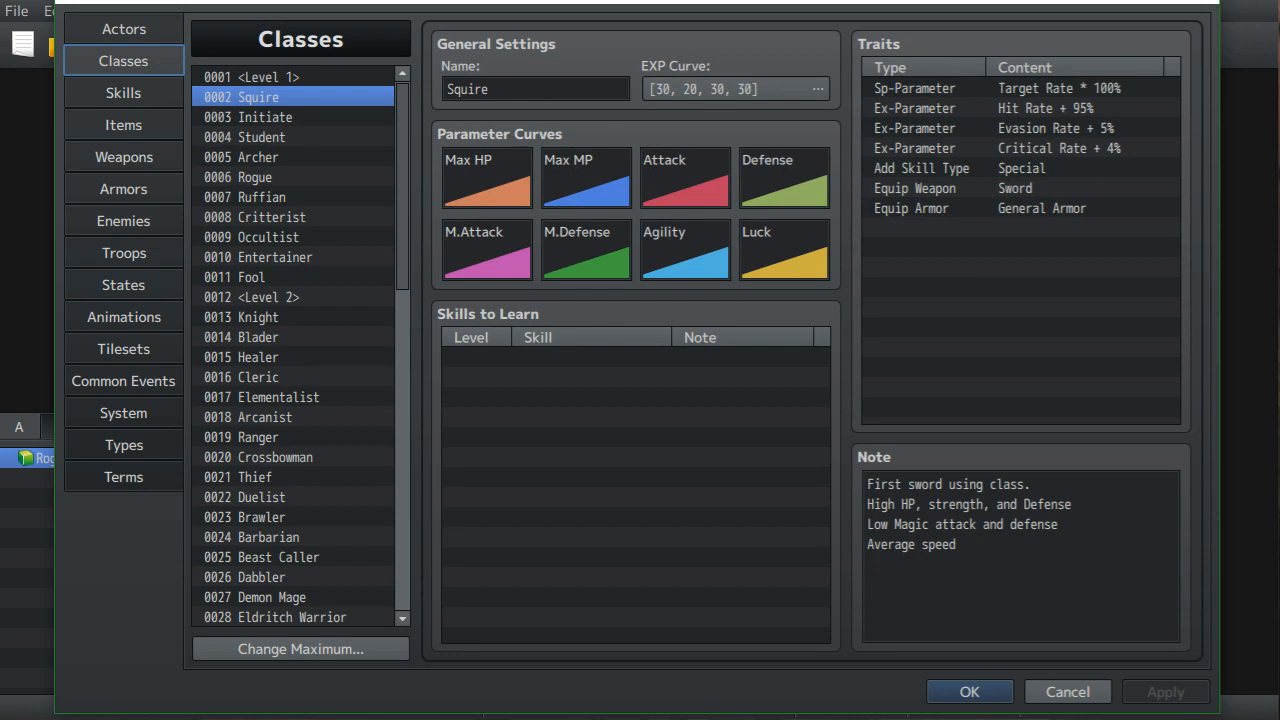
pyautogui.scroll(-12, 300, 346)
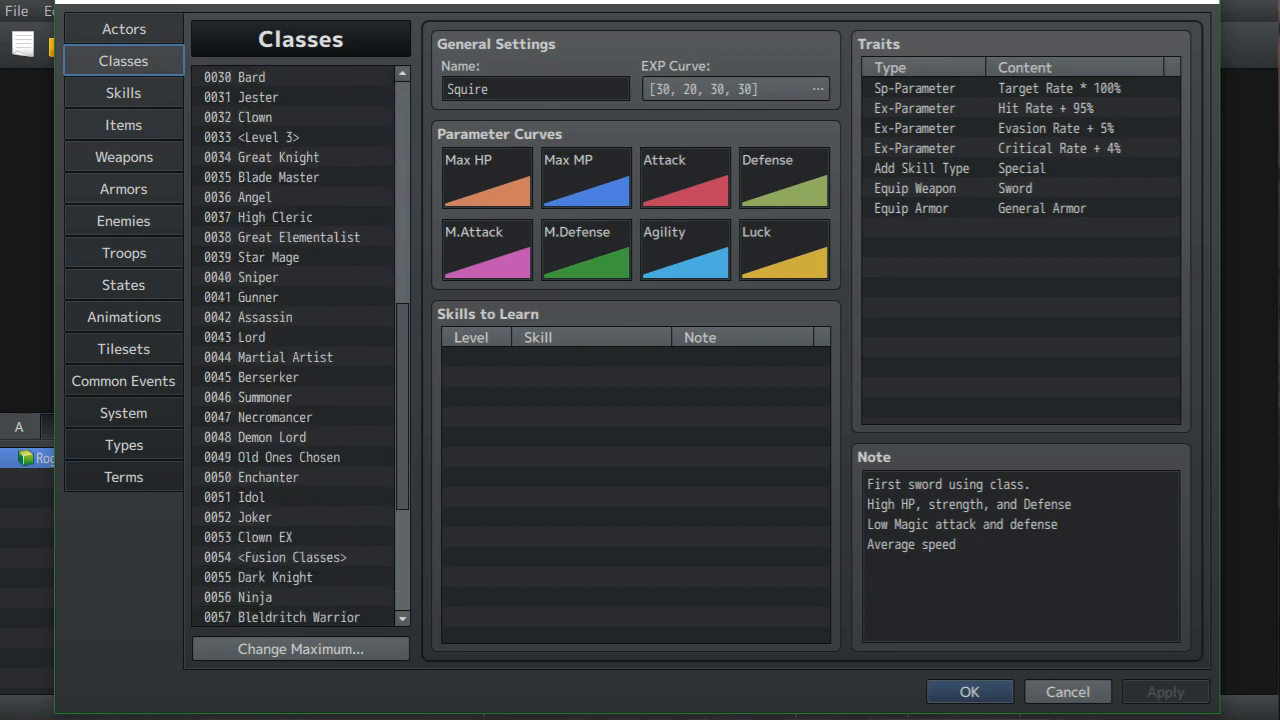
pyautogui.scroll(-2, 300, 346)
pyautogui.scroll(9, 300, 346)
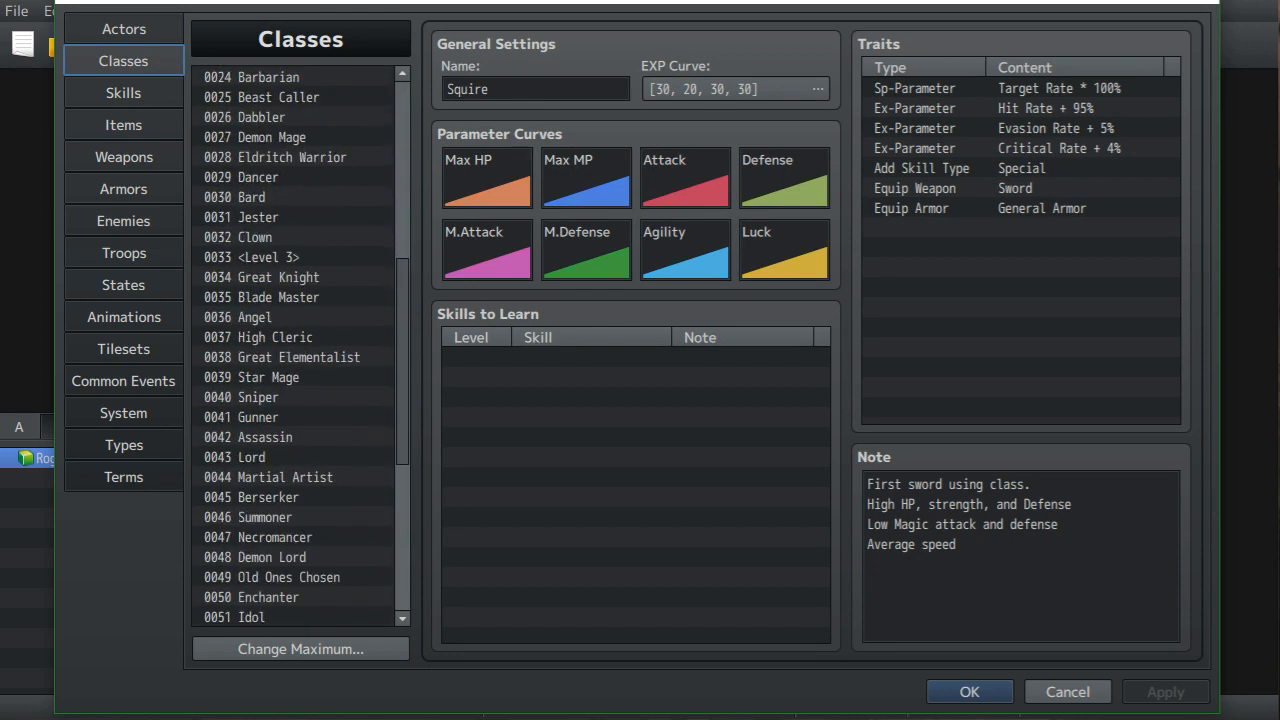
pyautogui.scroll(5, 300, 346)
pyautogui.scroll(-6, 300, 346)
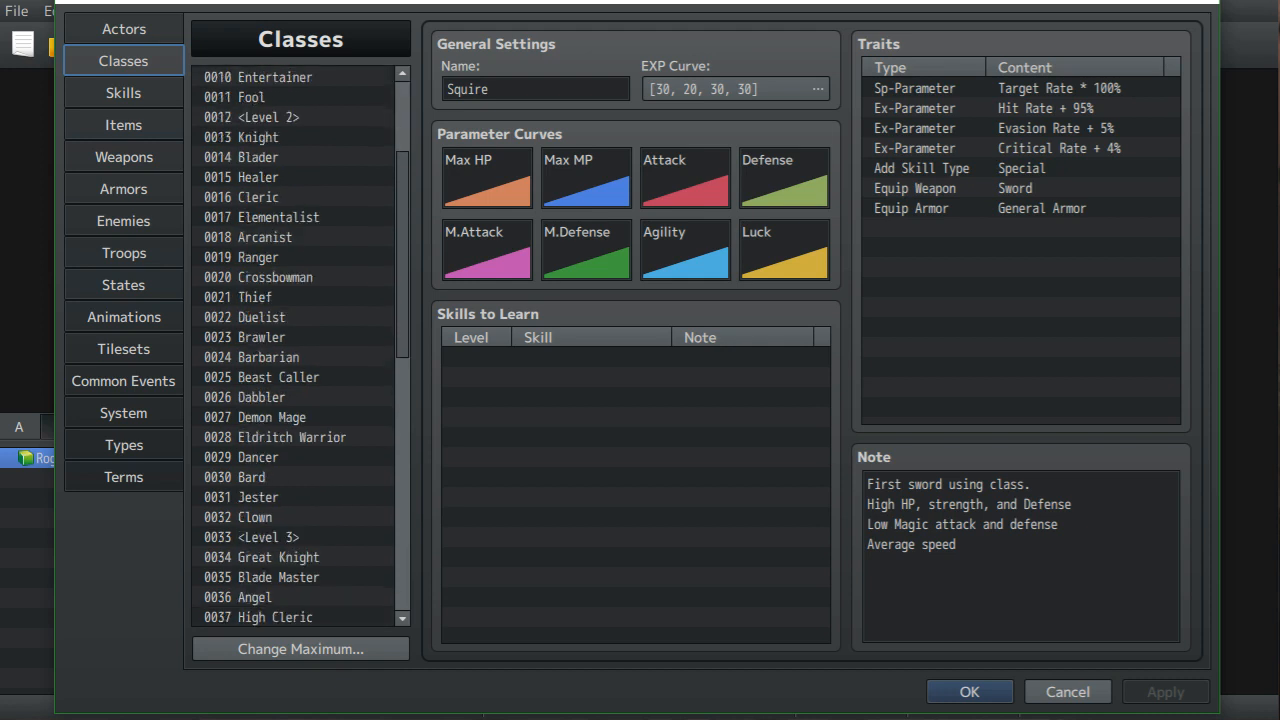
pyautogui.scroll(-2, 300, 346)
pyautogui.scroll(3, 300, 346)
pyautogui.scroll(-5, 300, 346)
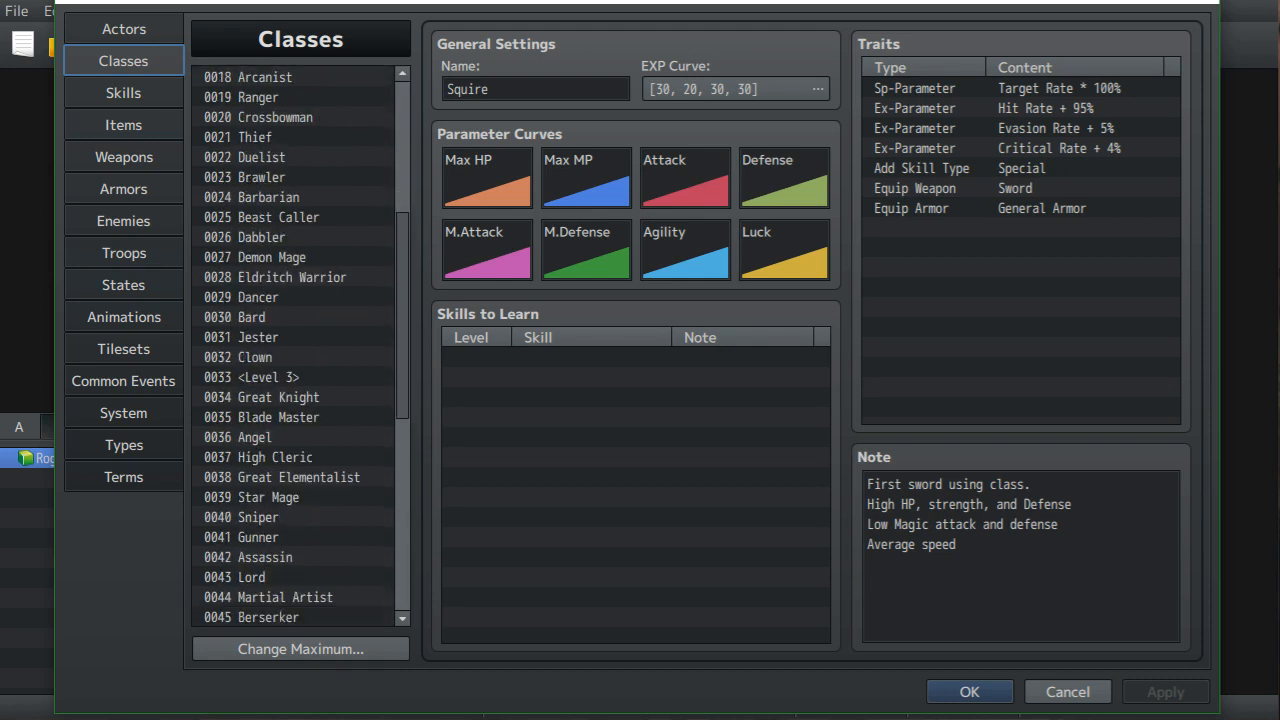
pyautogui.scroll(-4, 300, 346)
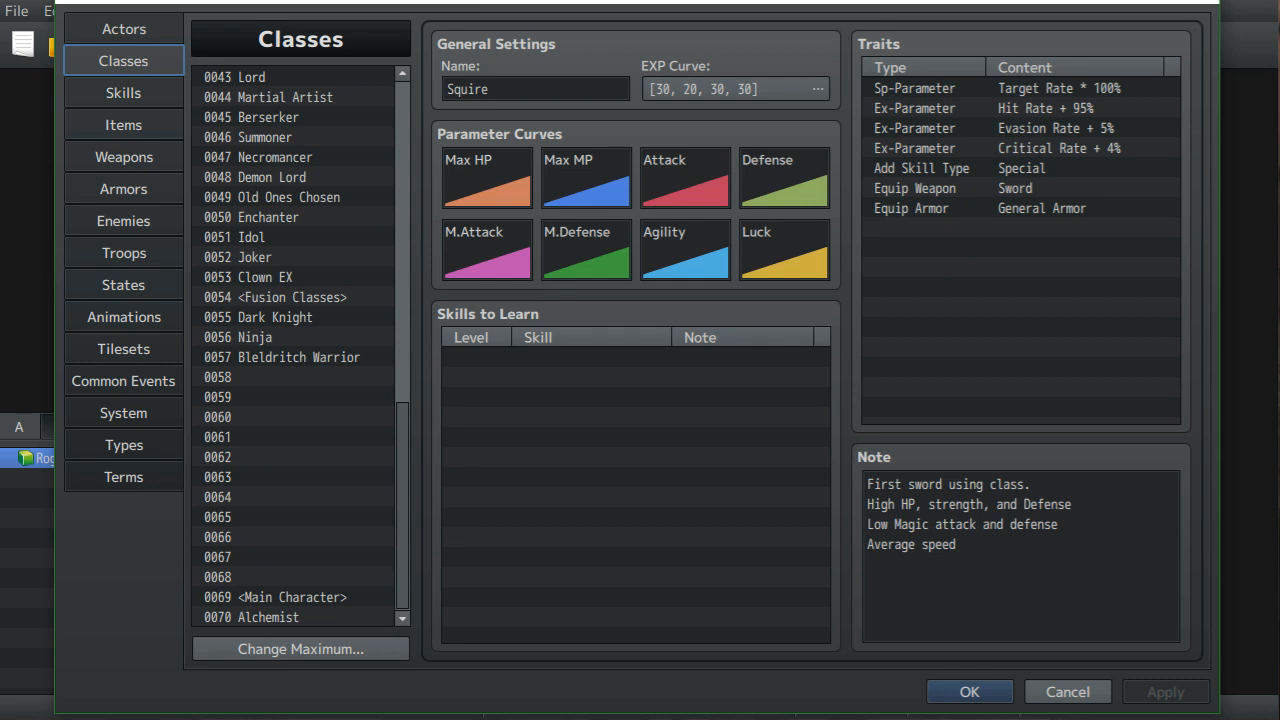
pyautogui.scroll(9, 300, 346)
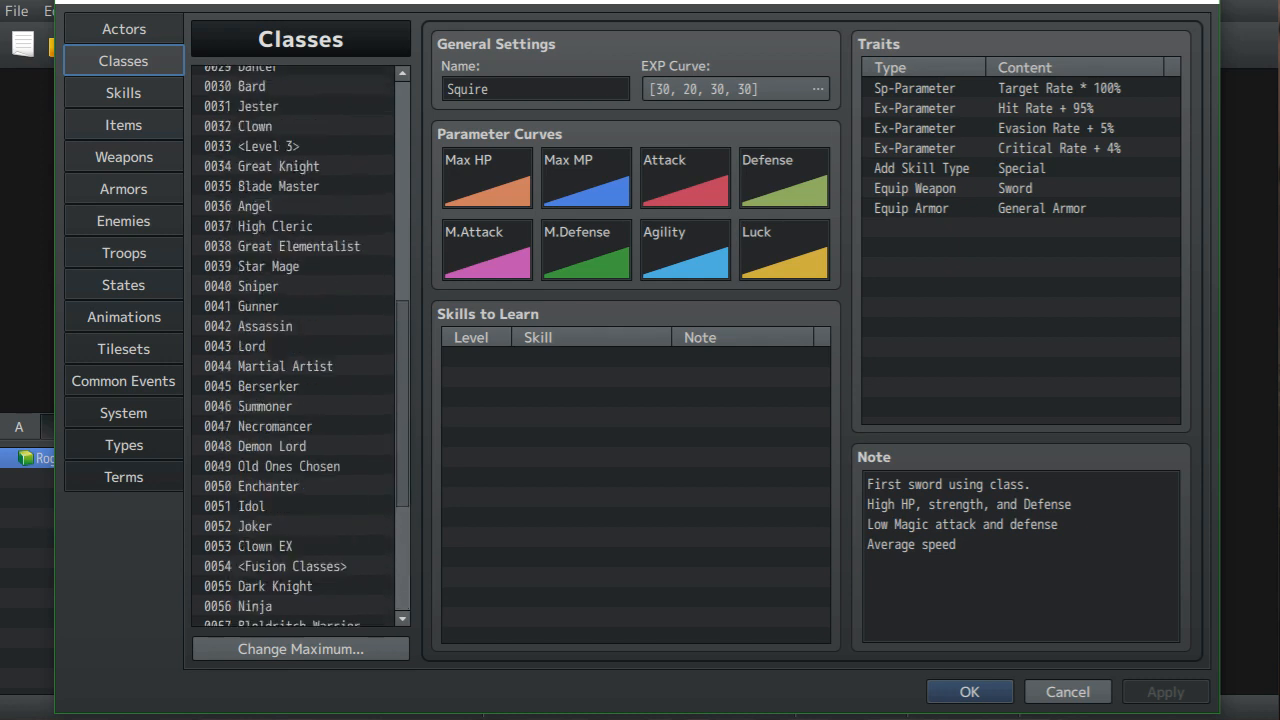
pyautogui.moveTo(402, 301); pyautogui.dragTo(402, 297)
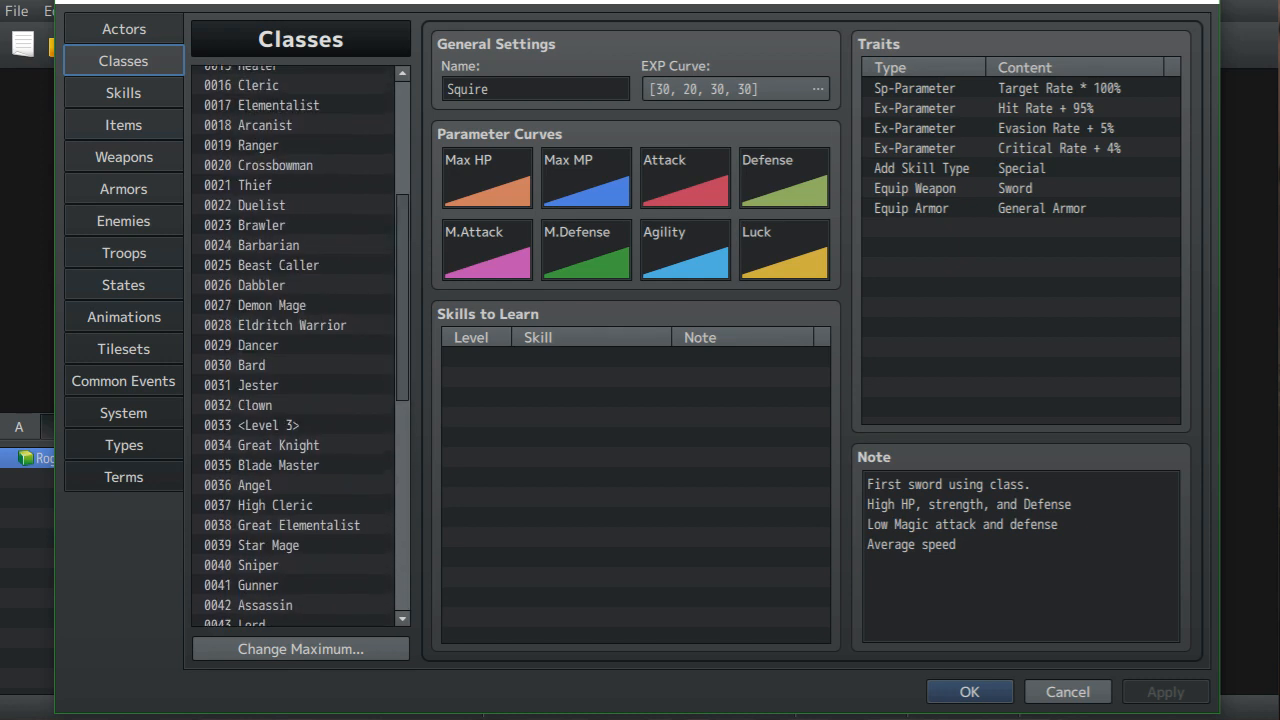
# - Highlight the whole block of Level 2 classes, from Clown back to Knight, to examine that group
pyautogui.click(293, 405)
pyautogui.hotkey('shift', 'Up')
pyautogui.hotkey('shift', 'Up')
pyautogui.hotkey('shift', 'Up')
pyautogui.hotkey('shift', 'Up')
pyautogui.hotkey('shift', 'Up')
pyautogui.hotkey('shift', 'Up')
pyautogui.hotkey('shift', 'Up')
pyautogui.hotkey('shift', 'Up')
pyautogui.hotkey('shift', 'Up')
pyautogui.hotkey('shift', 'Up')
pyautogui.hotkey('shift', 'Up')
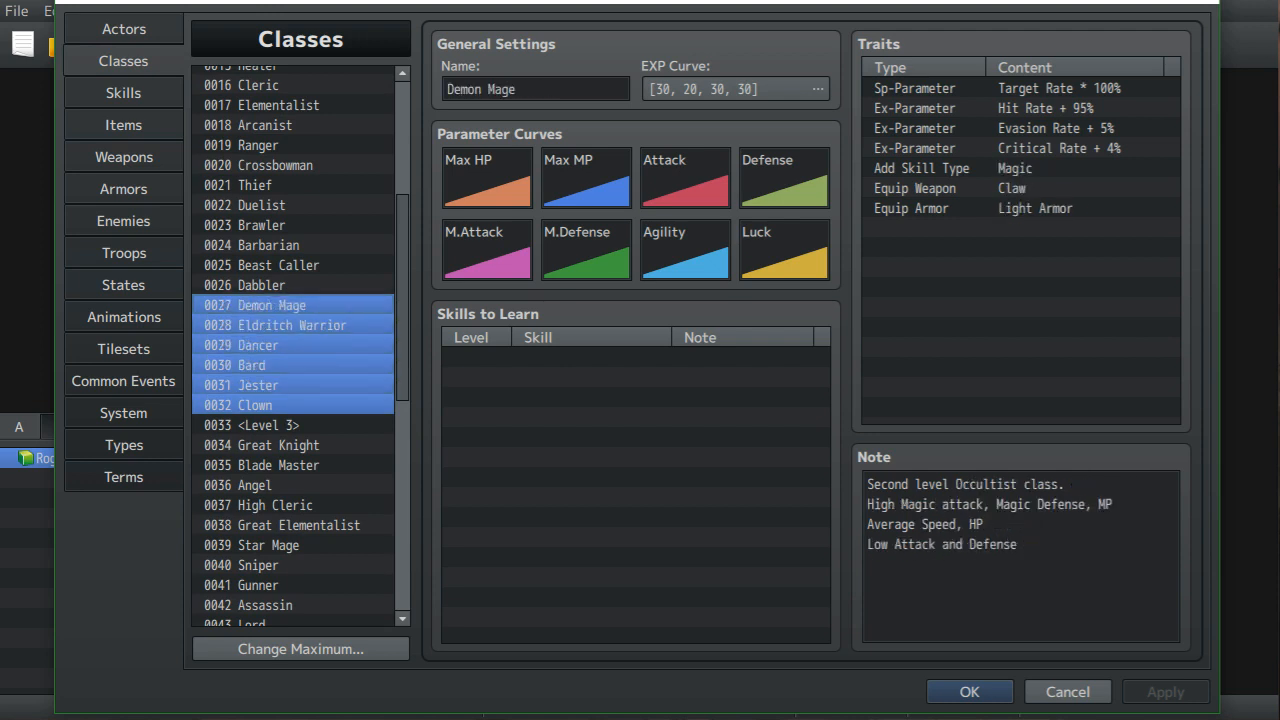
pyautogui.hotkey('shift', 'Up')
pyautogui.hotkey('shift', 'Up')
pyautogui.hotkey('shift', 'Up')
pyautogui.hotkey('shift', 'Up')
pyautogui.hotkey('shift', 'Up')
pyautogui.hotkey('shift', 'Up')
pyautogui.hotkey('shift', 'Up')
pyautogui.hotkey('shift', 'Up')
pyautogui.hotkey('shift', 'Up')
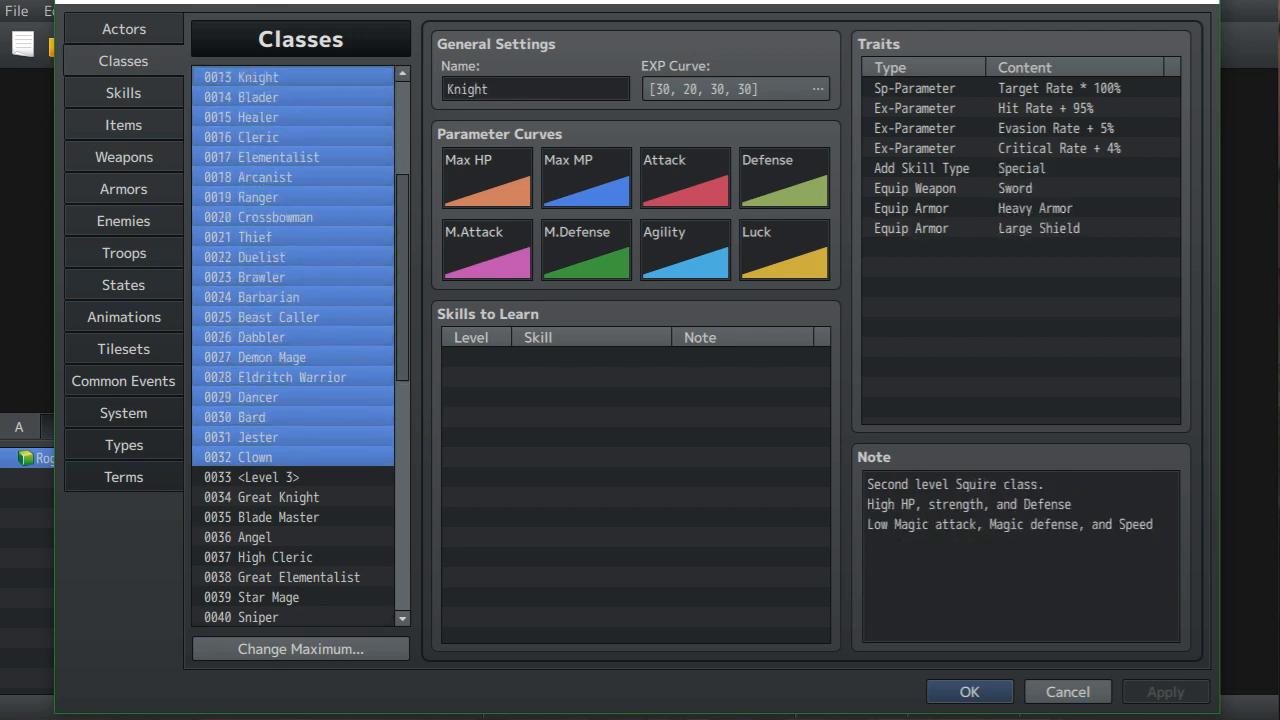
pyautogui.hotkey('shift', 'Down')
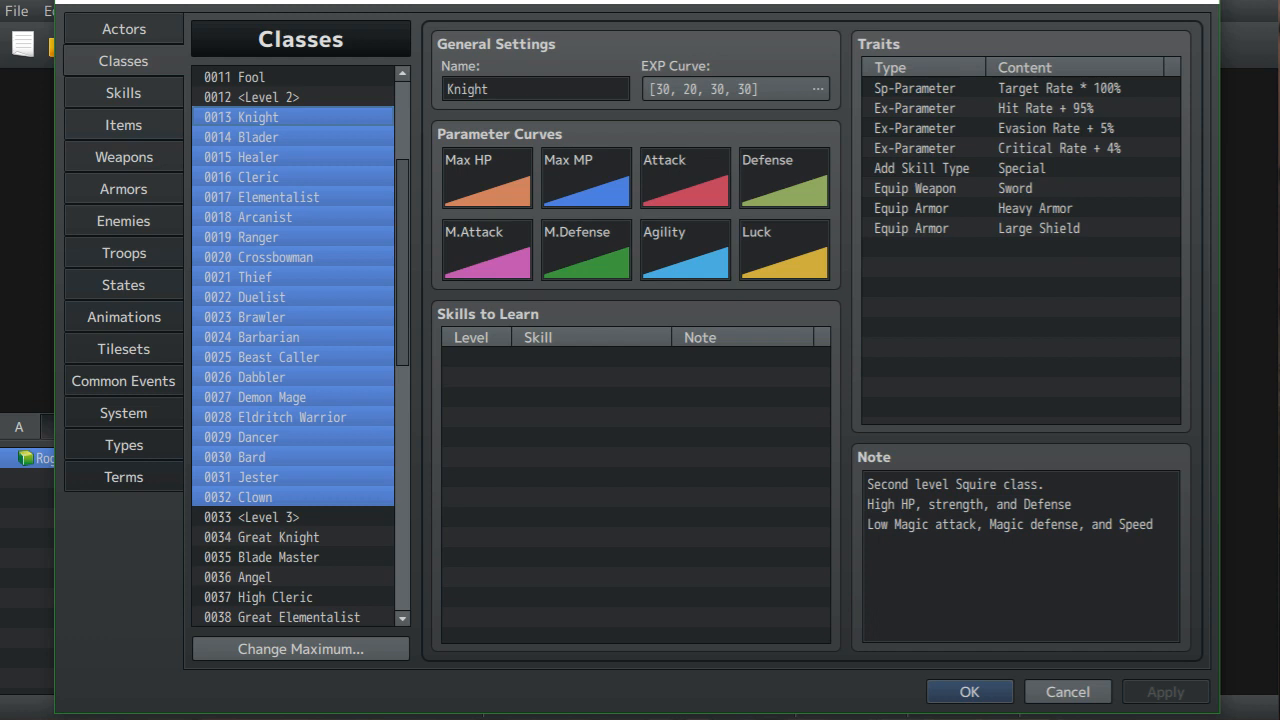
# - Look over the Level 3, fusion and main character classes, return to the Level 1 classes, and close the database
pyautogui.scroll(-11, 300, 345)
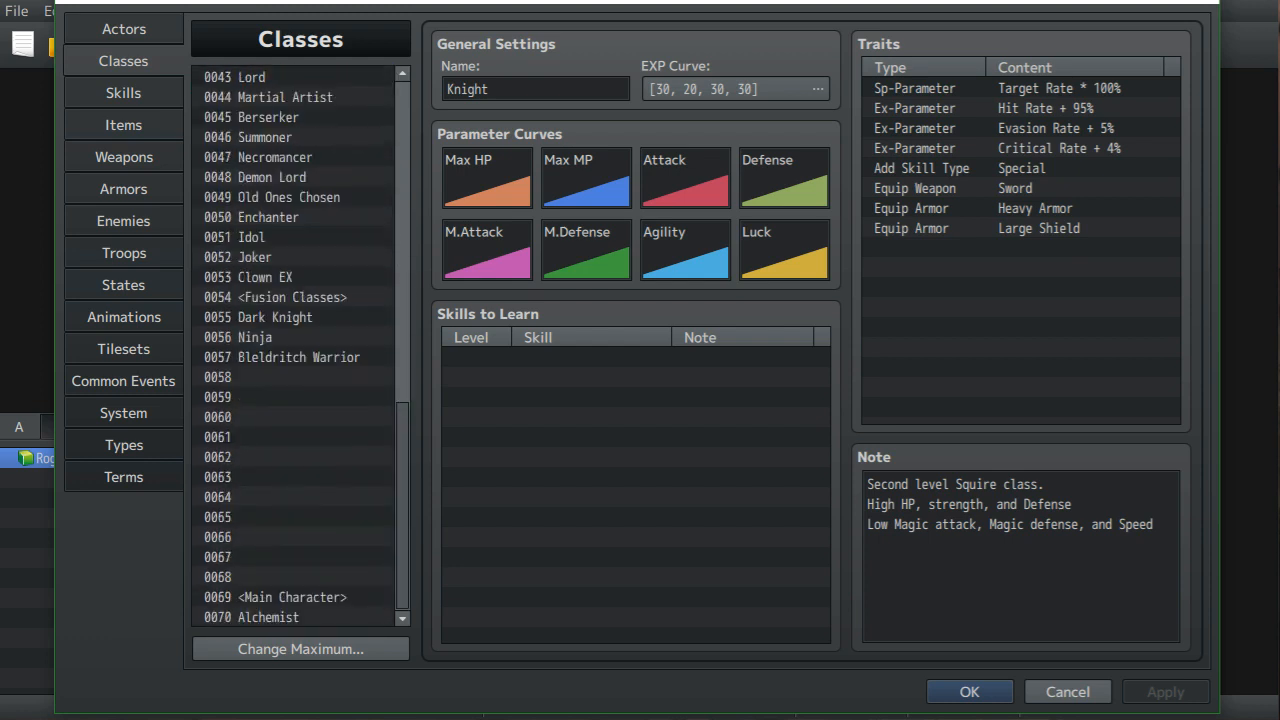
pyautogui.scroll(6, 300, 345)
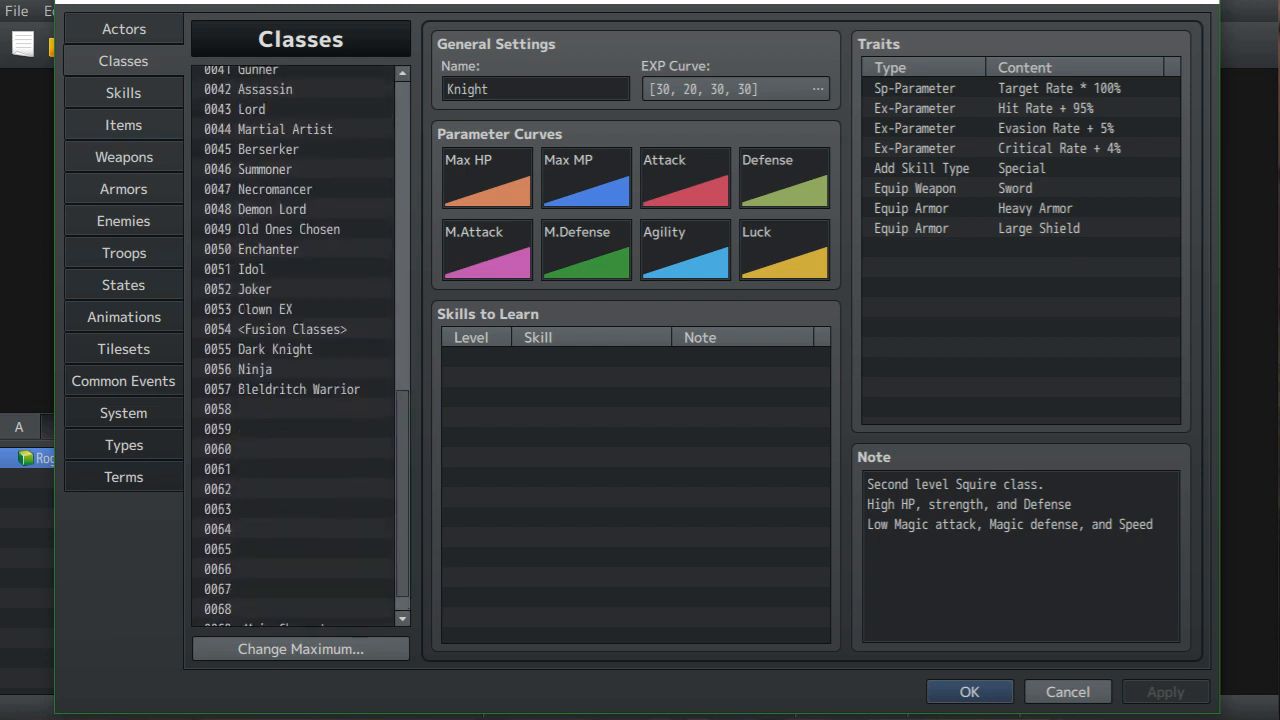
pyautogui.scroll(8, 300, 345)
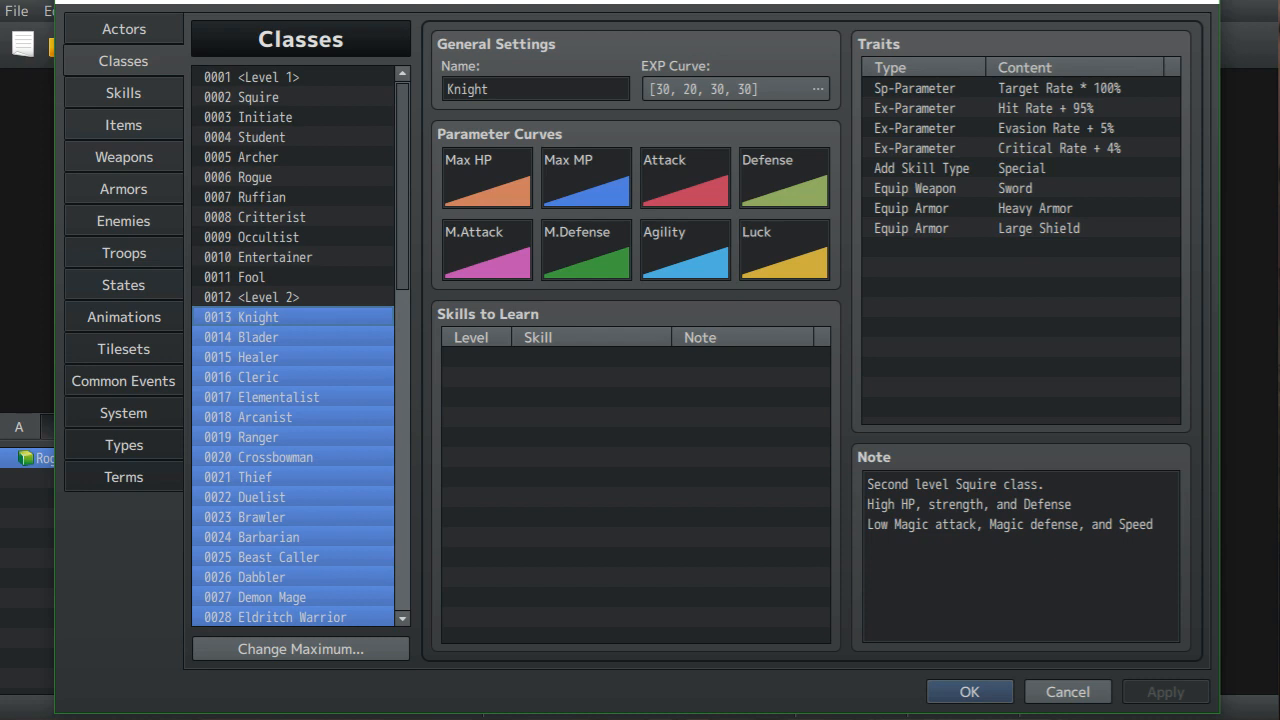
pyautogui.press('Escape')
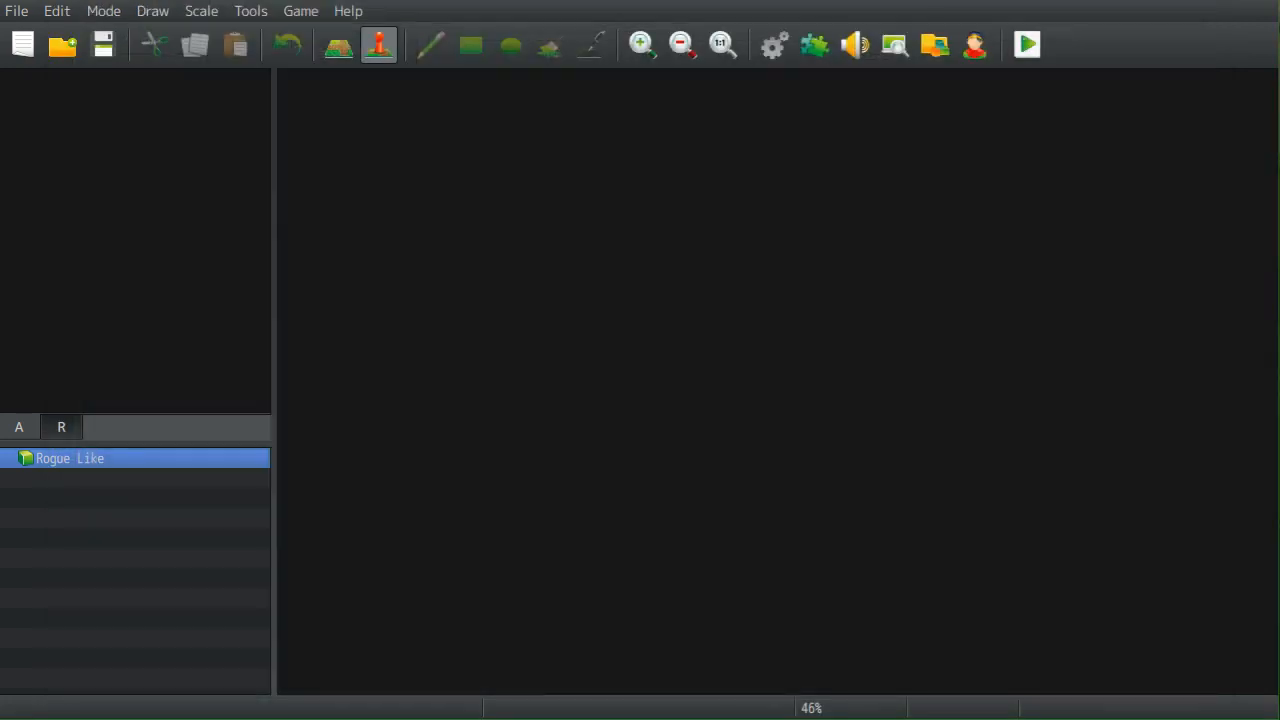